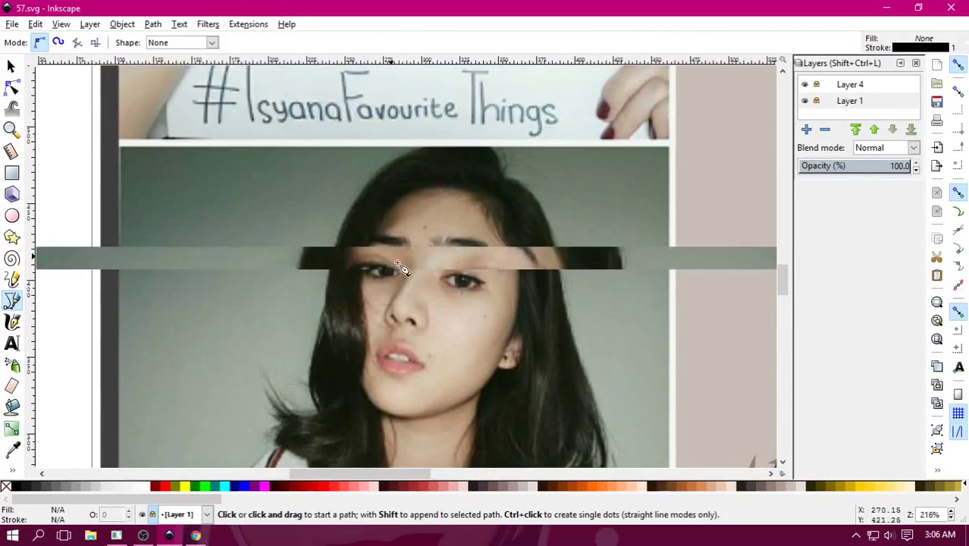
Zoom in on the left eye, add Layer 5 above Layer 4, and lock Layer 4.
{"action": "scroll", "coordinate": [409, 262], "scroll_direction": "up", "scroll_amount": 3, "text": "ctrl"}
{"action": "scroll", "coordinate": [463, 201], "scroll_direction": "up", "scroll_amount": 2, "text": "ctrl"}
{"action": "scroll", "coordinate": [495, 287], "scroll_direction": "up", "scroll_amount": 1, "text": "ctrl"}
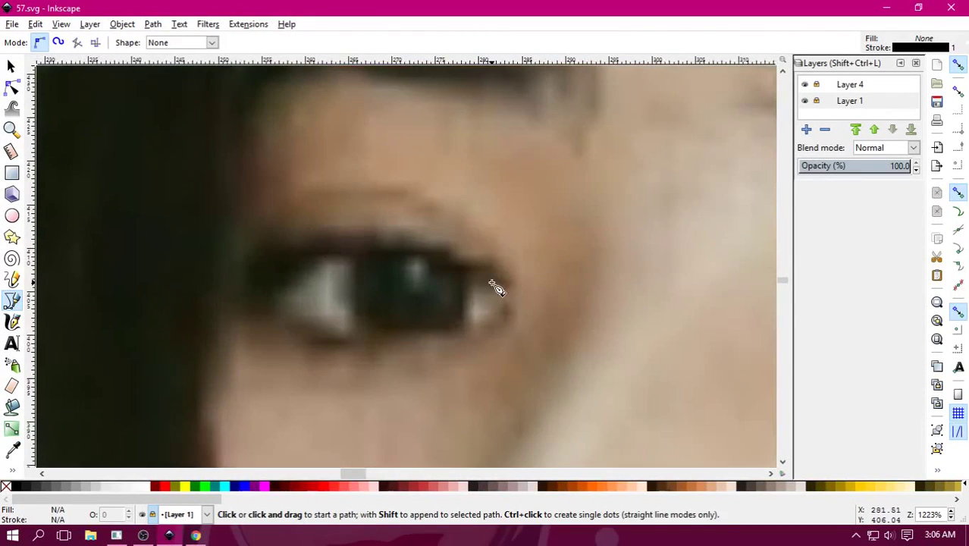
{"action": "left_click", "coordinate": [495, 290]}
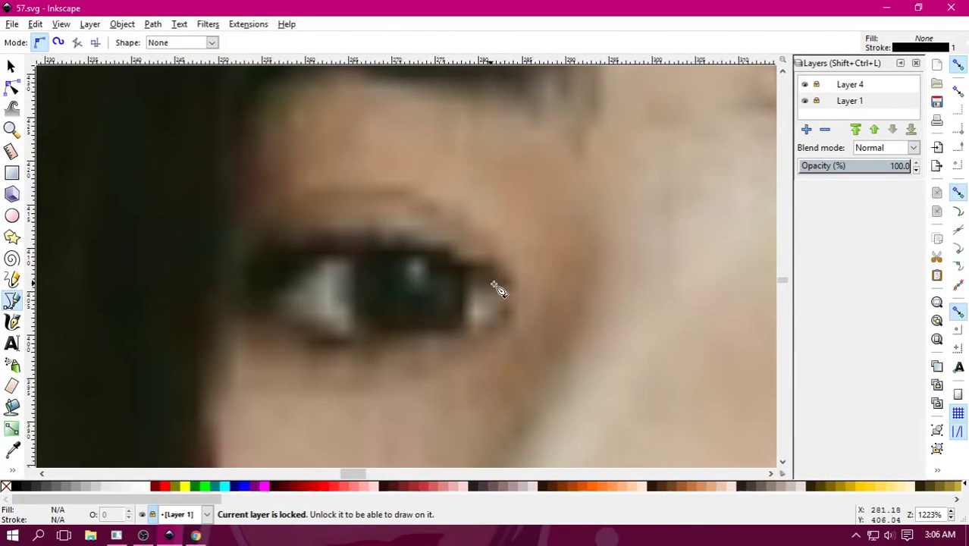
{"action": "left_click", "coordinate": [855, 87]}
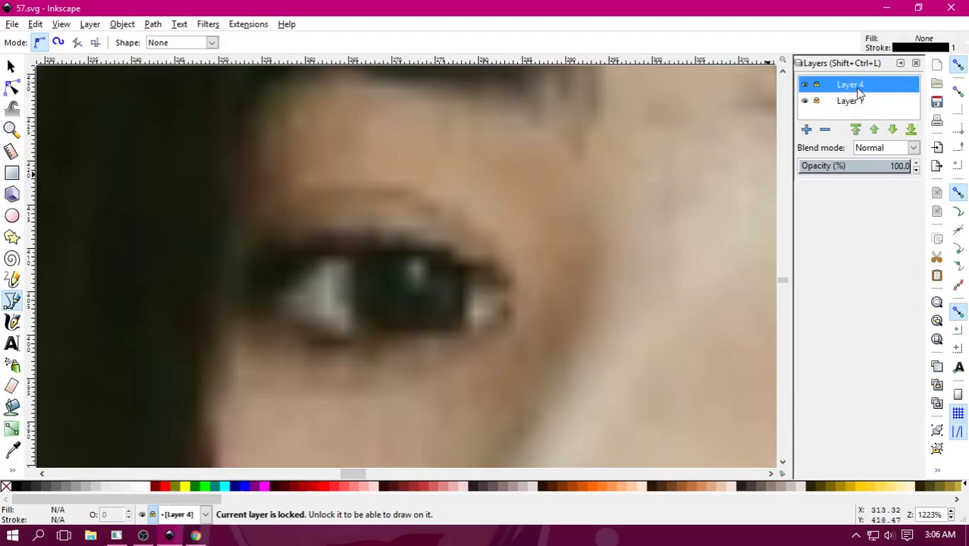
{"action": "left_click", "coordinate": [806, 129]}
{"action": "left_click", "coordinate": [529, 315]}
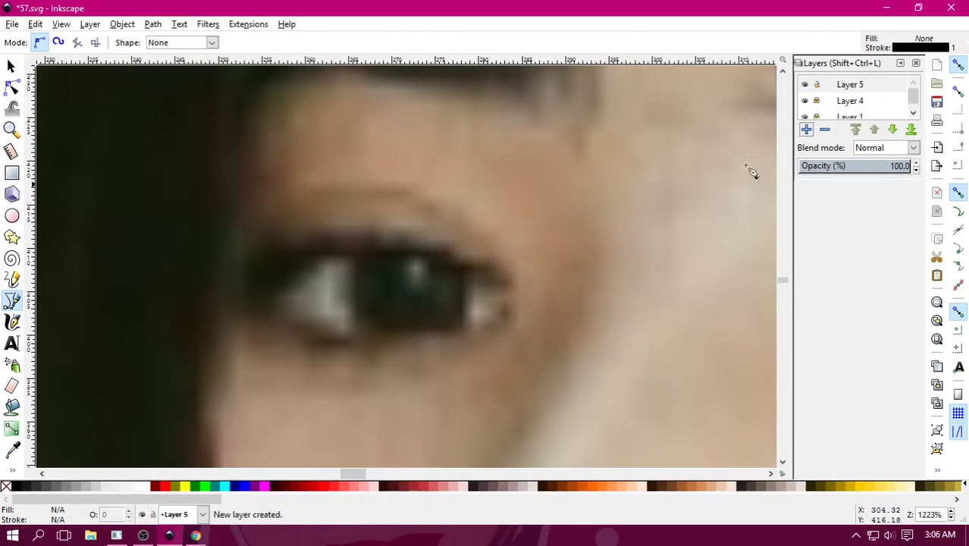
{"action": "left_click", "coordinate": [818, 101]}
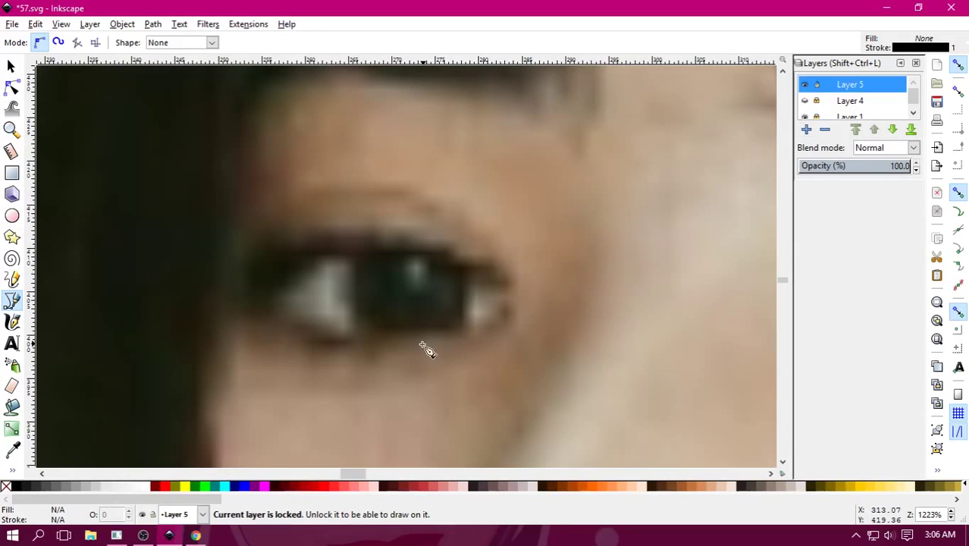
Trace a closed Bezier outline around the left eye's upper lid.
{"action": "left_click", "coordinate": [491, 282]}
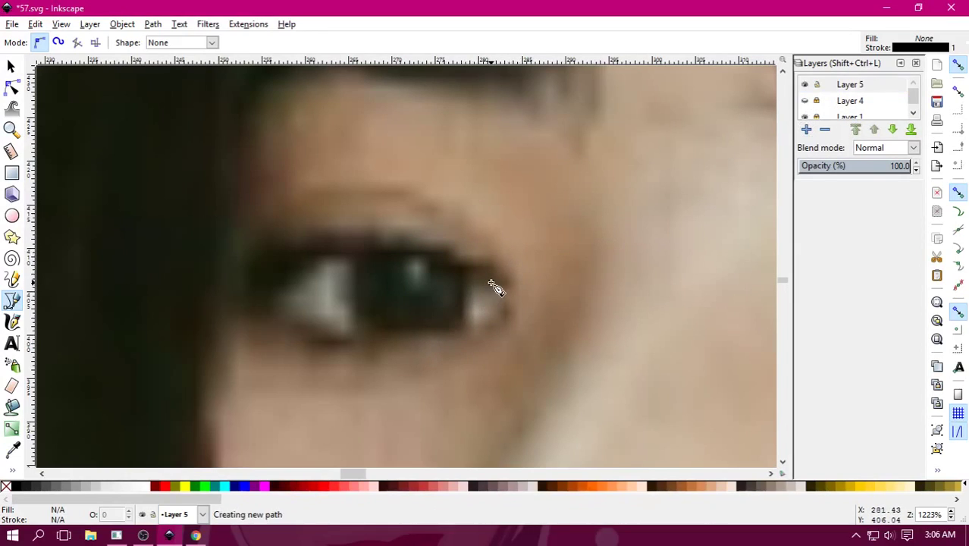
{"action": "left_click_drag", "start_coordinate": [351, 252], "coordinate": [273, 258]}
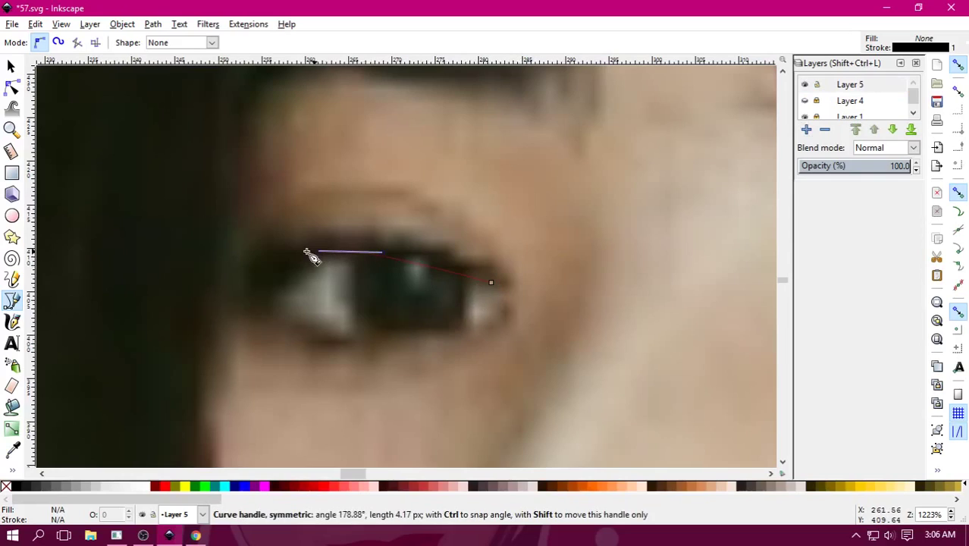
{"action": "left_click", "coordinate": [277, 303]}
{"action": "left_click_drag", "start_coordinate": [353, 336], "coordinate": [395, 344]}
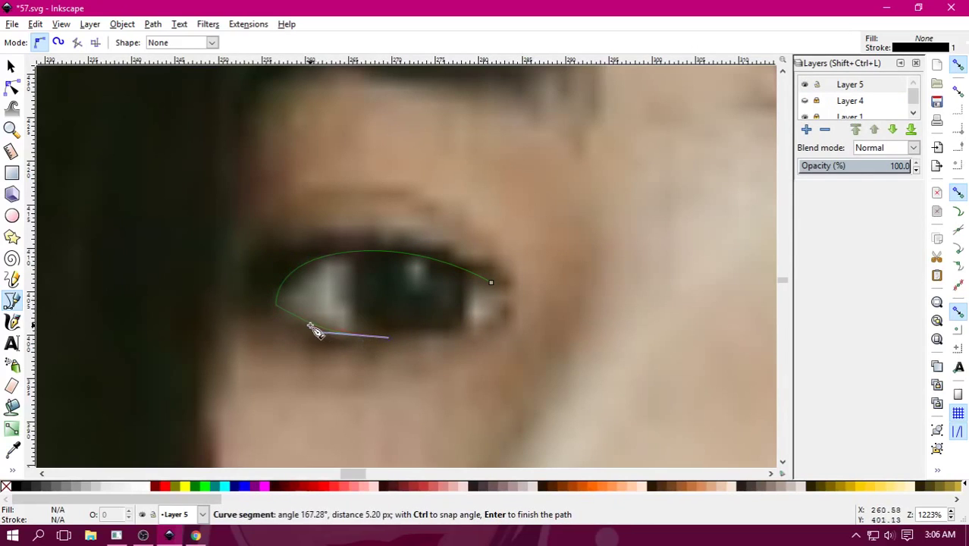
{"action": "left_click_drag", "start_coordinate": [298, 325], "coordinate": [256, 304]}
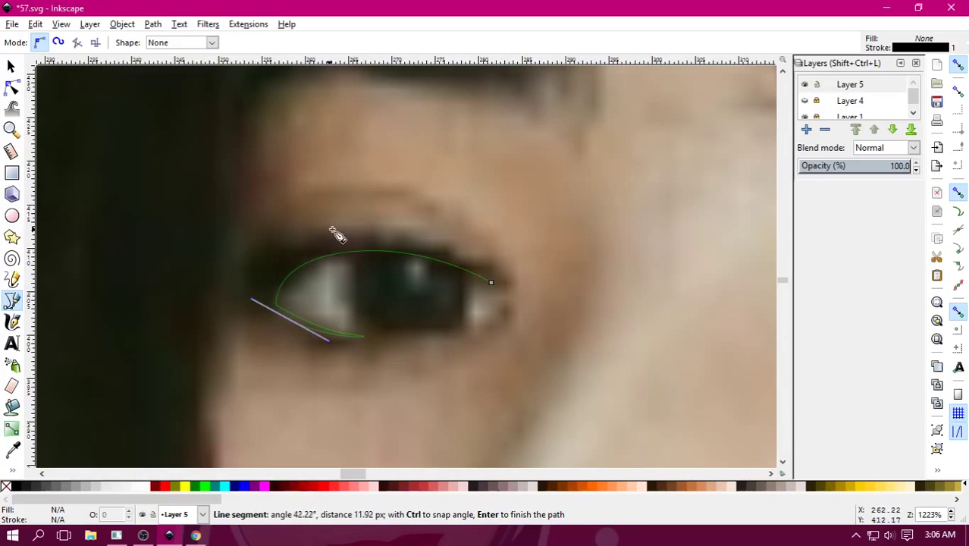
{"action": "left_click_drag", "start_coordinate": [329, 237], "coordinate": [407, 229]}
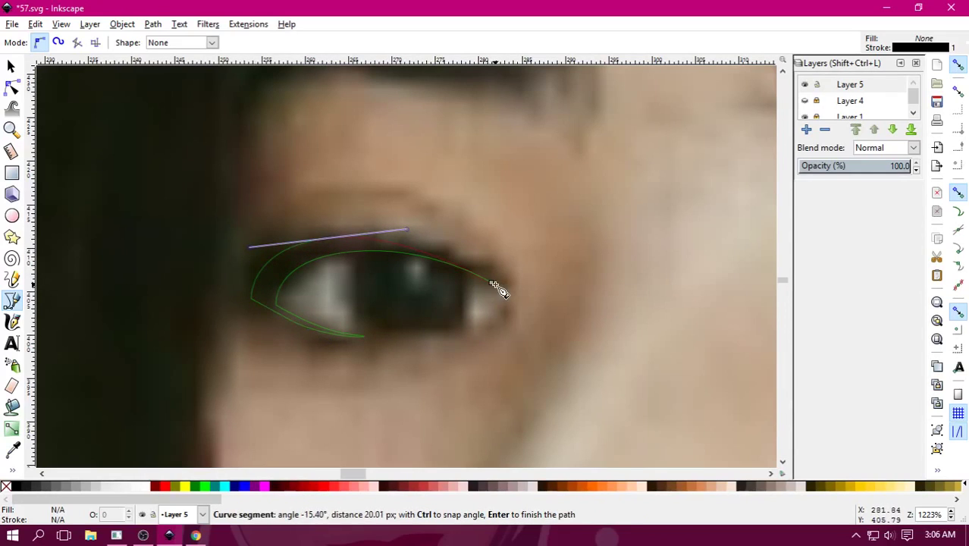
{"action": "left_click_drag", "start_coordinate": [500, 282], "coordinate": [510, 288]}
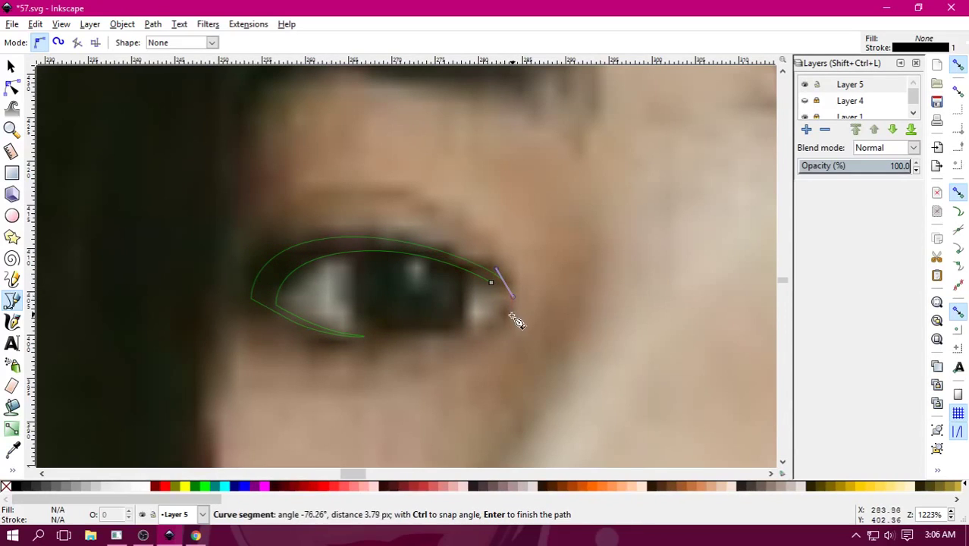
{"action": "left_click_drag", "start_coordinate": [473, 331], "coordinate": [438, 337]}
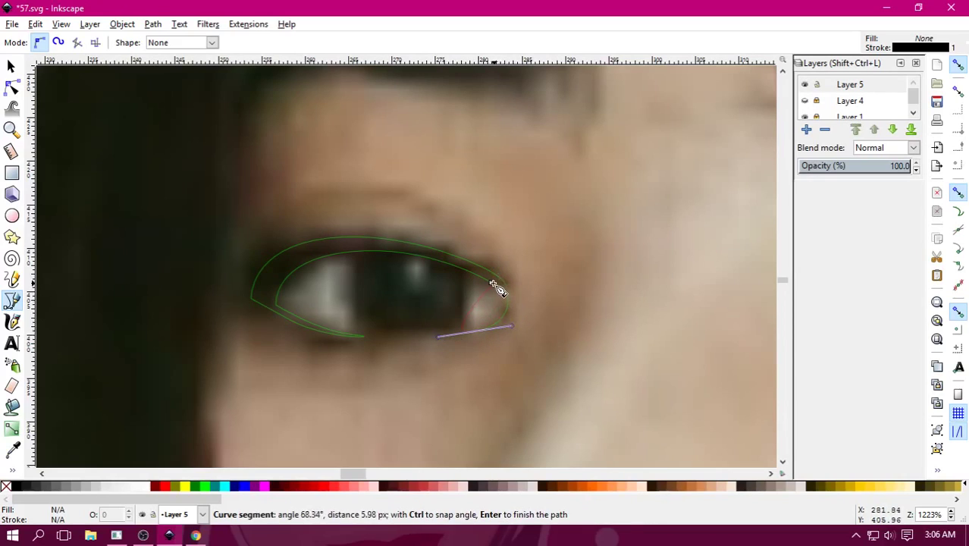
{"action": "left_click_drag", "start_coordinate": [492, 283], "coordinate": [453, 253]}
{"action": "key", "text": "Return"}
Fill the eyelid shape dark brown and remove its stroke.
{"action": "left_click", "coordinate": [526, 486]}
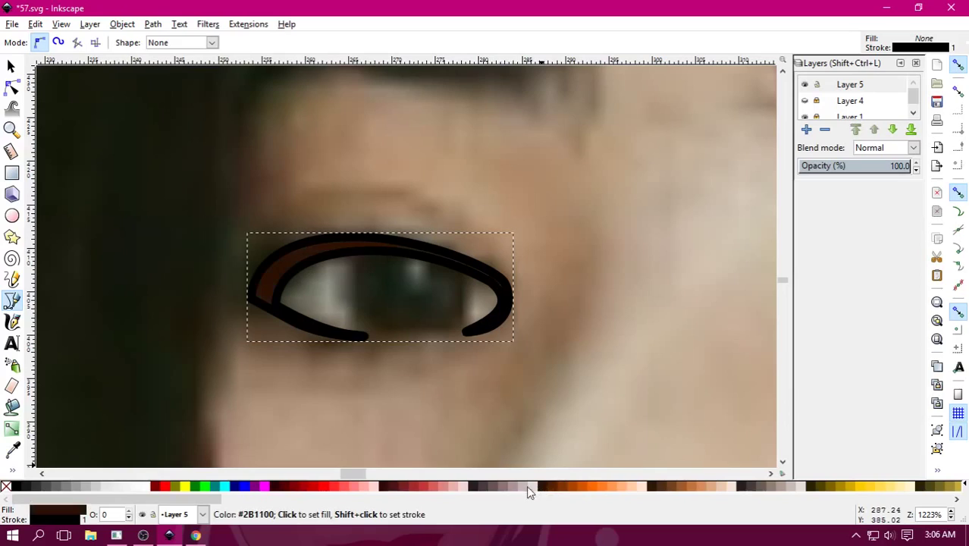
{"action": "right_click", "coordinate": [6, 486]}
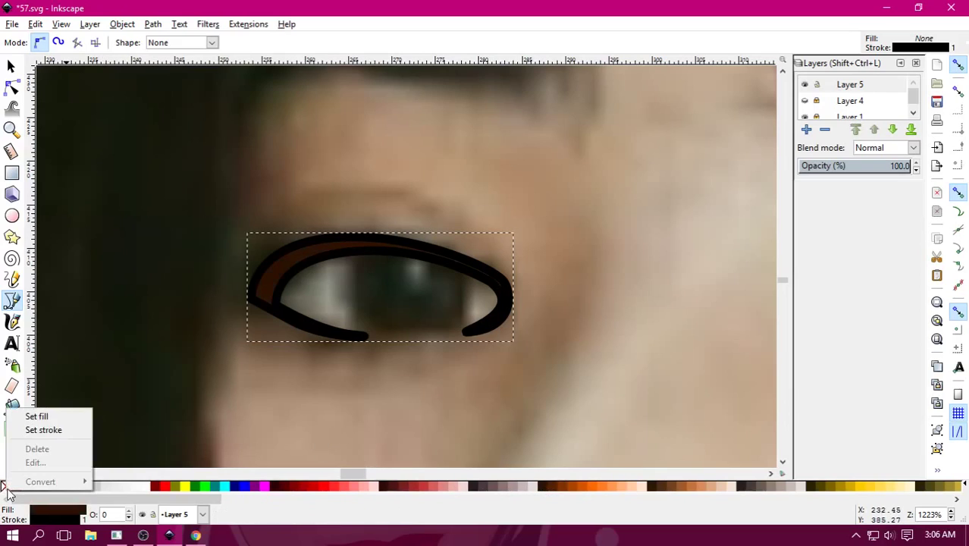
{"action": "left_click", "coordinate": [30, 429]}
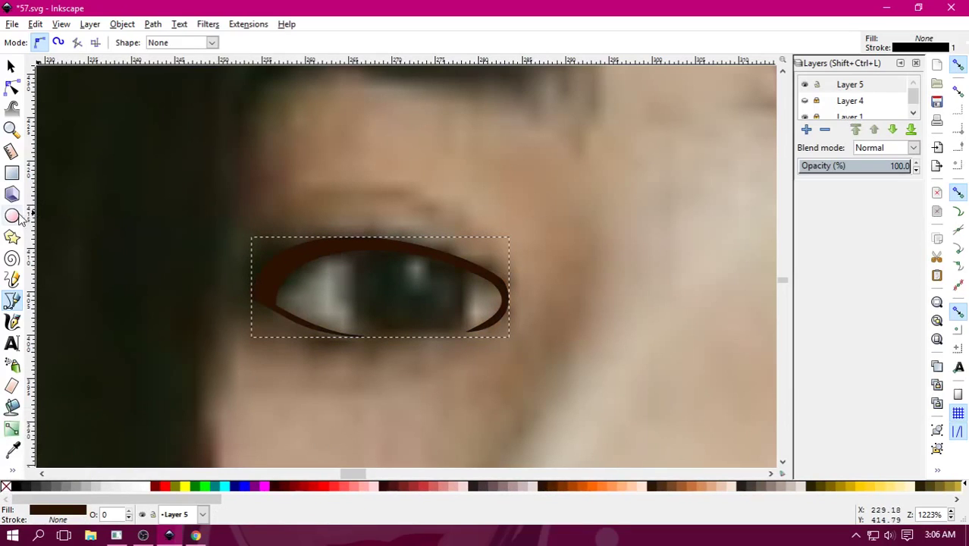
Draw a dark brown, stroke-free circle covering the left eye's iris.
{"action": "left_click", "coordinate": [12, 216]}
{"action": "mouse_move", "coordinate": [345, 209]}
{"action": "left_mouse_down"}
{"action": "mouse_move", "coordinate": [401, 302]}
{"action": "mouse_move", "coordinate": [492, 351]}
{"action": "left_mouse_up"}
{"action": "left_click", "coordinate": [10, 67]}
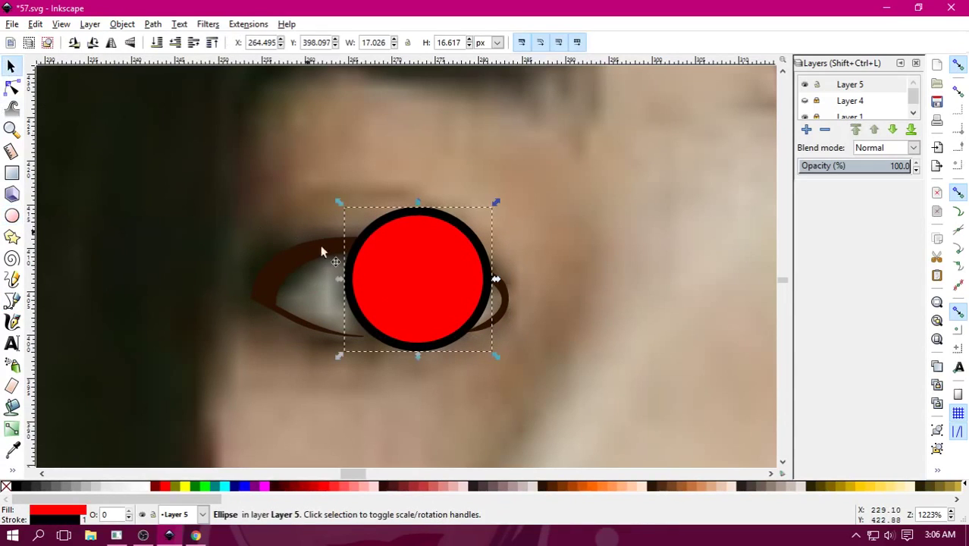
{"action": "left_click_drag", "start_coordinate": [339, 205], "coordinate": [333, 196]}
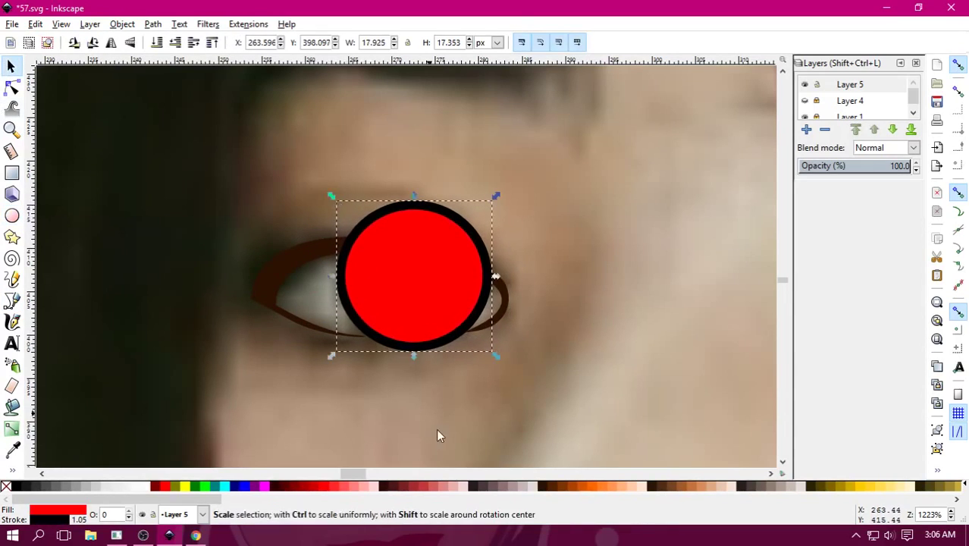
{"action": "left_click", "coordinate": [540, 488]}
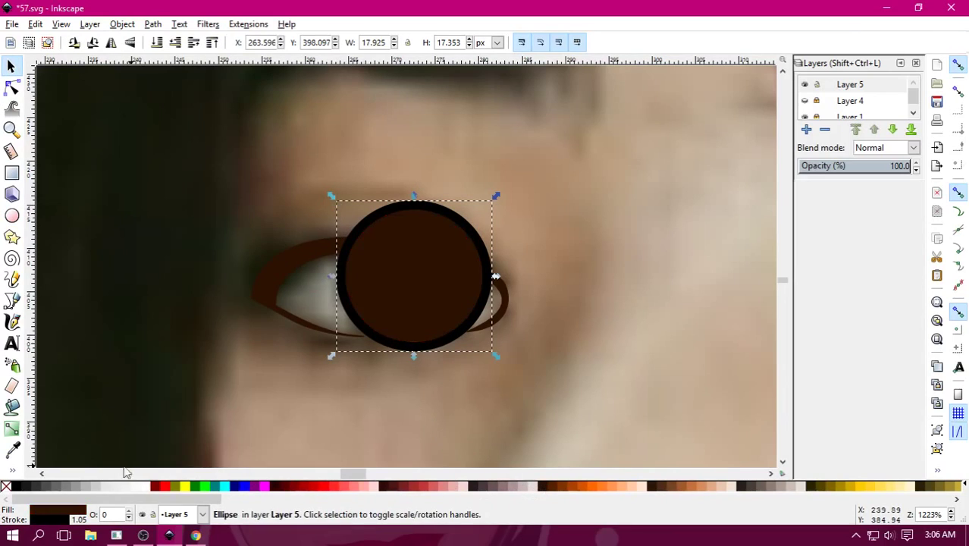
{"action": "right_click", "coordinate": [10, 486]}
{"action": "left_click", "coordinate": [55, 425]}
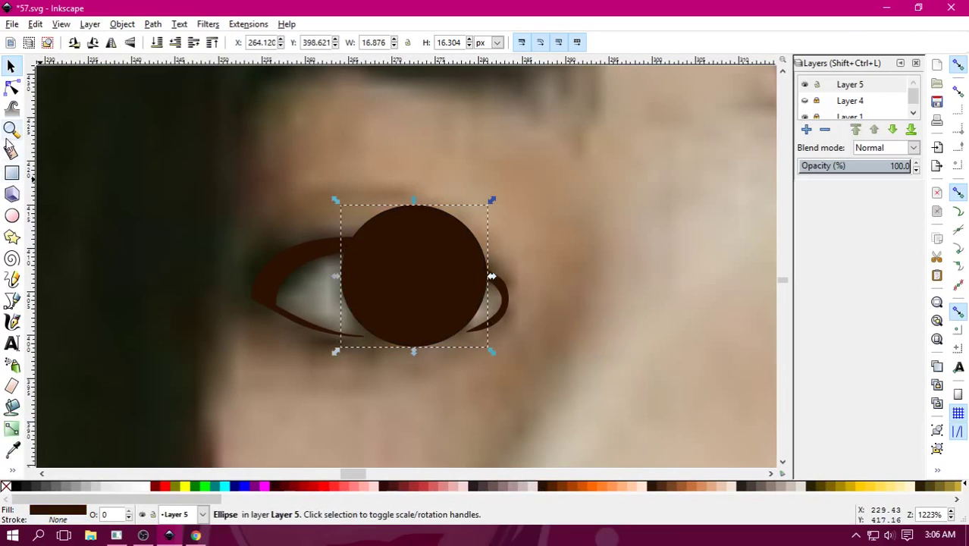
Pen a closed cutting shape around the eye opening over the iris.
{"action": "left_click", "coordinate": [11, 300]}
{"action": "left_click", "coordinate": [332, 246]}
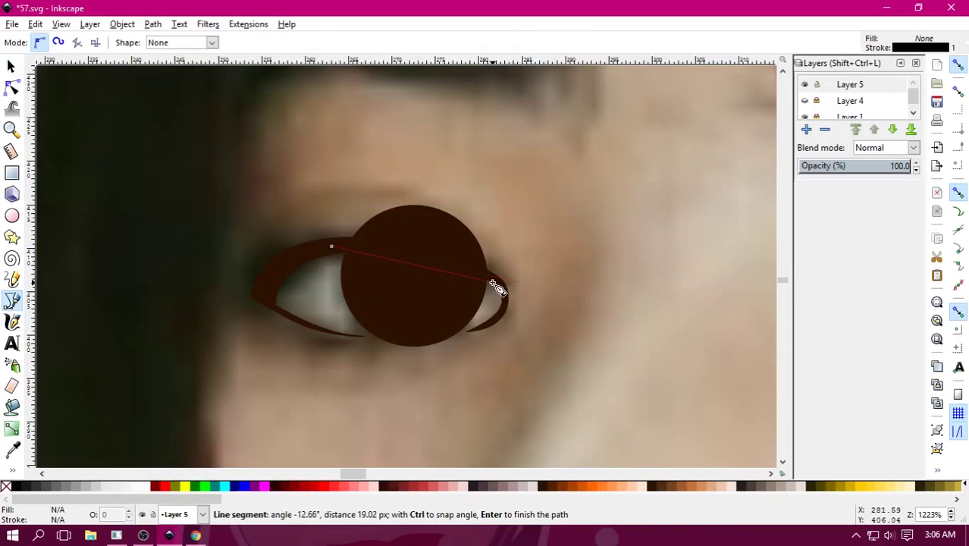
{"action": "left_click_drag", "start_coordinate": [494, 281], "coordinate": [596, 324]}
{"action": "left_click_drag", "start_coordinate": [432, 182], "coordinate": [344, 168]}
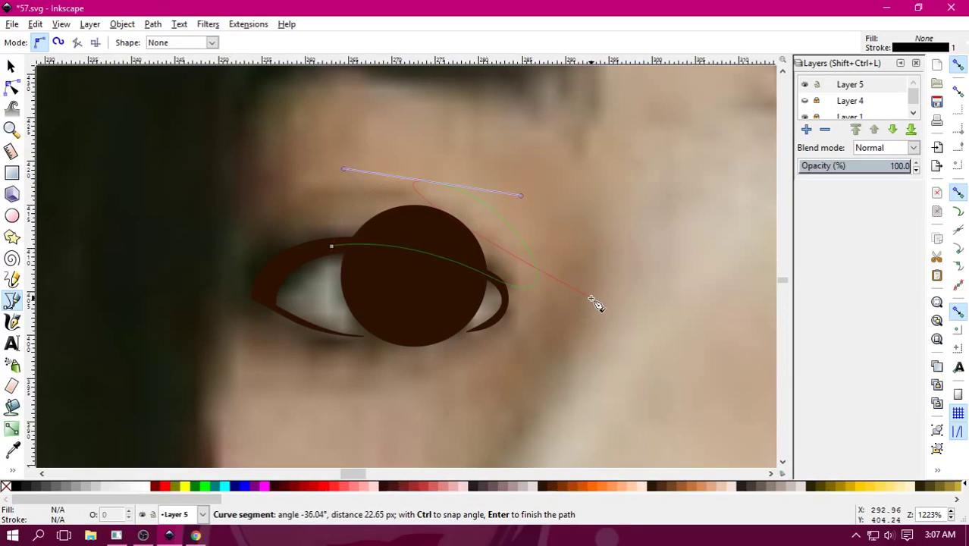
{"action": "left_click_drag", "start_coordinate": [551, 408], "coordinate": [528, 416]}
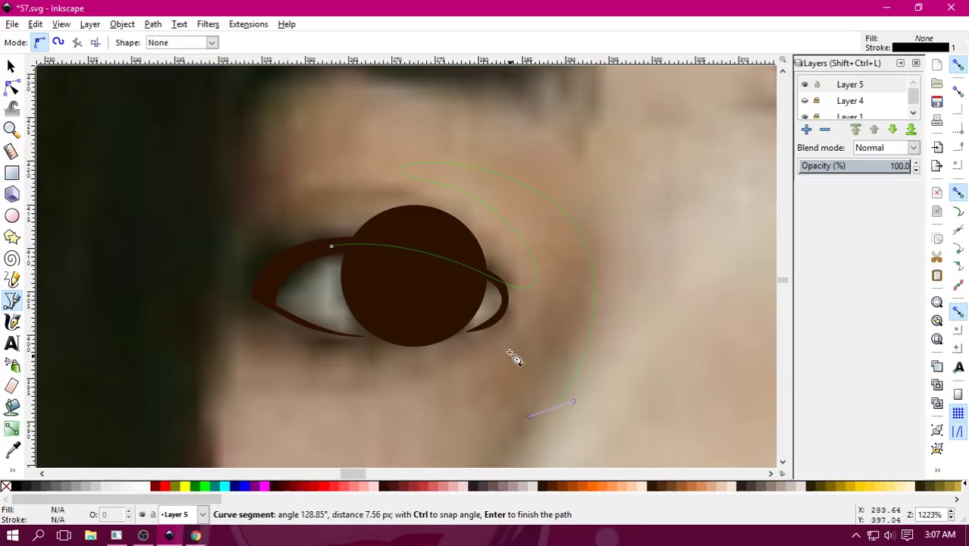
{"action": "left_click", "coordinate": [471, 331]}
{"action": "left_click_drag", "start_coordinate": [362, 339], "coordinate": [325, 340]}
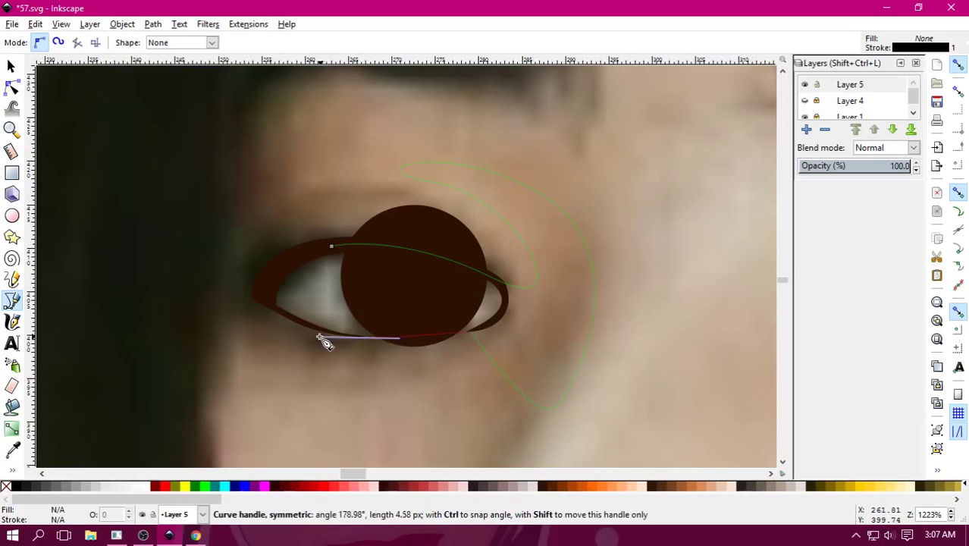
{"action": "left_click", "coordinate": [638, 414]}
{"action": "left_click_drag", "start_coordinate": [562, 126], "coordinate": [492, 115]}
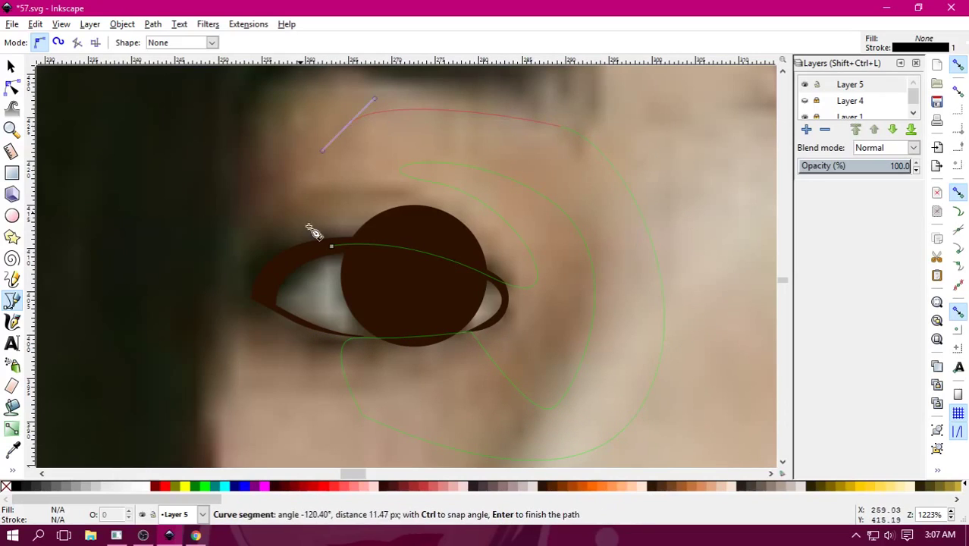
{"action": "left_click", "coordinate": [331, 247]}
Subtract the cutting shape from the circle with Path > Difference.
{"action": "left_click", "coordinate": [11, 66]}
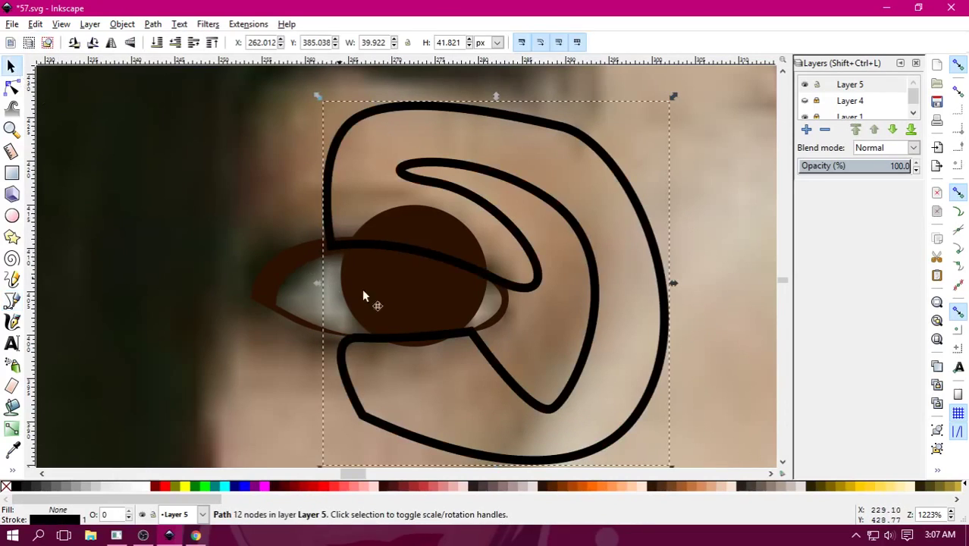
{"action": "left_click", "coordinate": [377, 281], "text": "shift"}
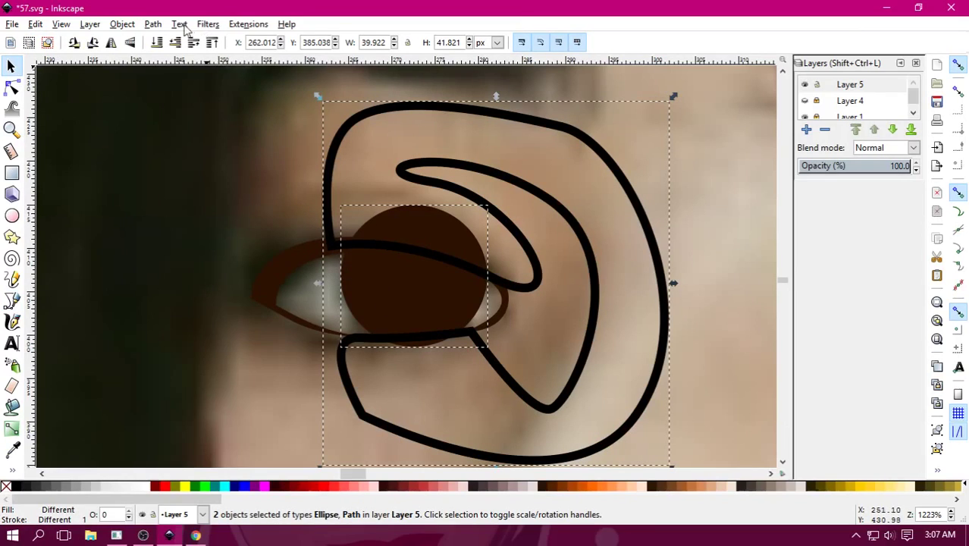
{"action": "left_click", "coordinate": [157, 25]}
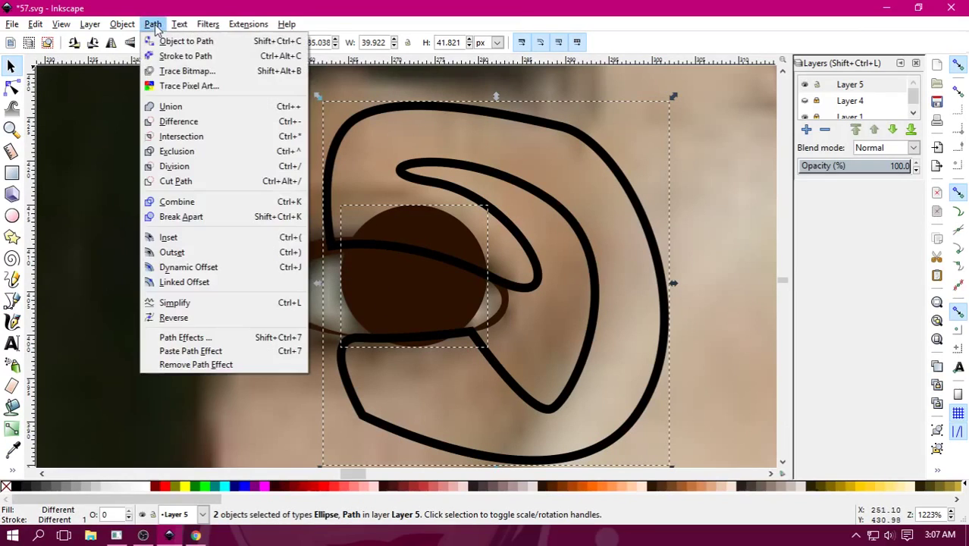
{"action": "left_click", "coordinate": [177, 122]}
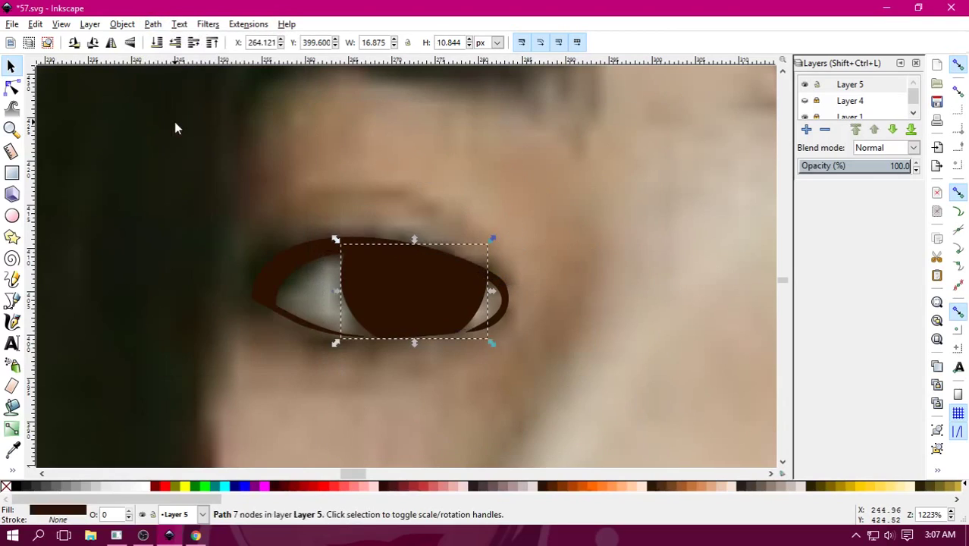
Deselect, zoom out to the whole photo, then zoom and pan back onto the left eye.
{"action": "left_click", "coordinate": [173, 129]}
{"action": "key", "text": "minus"}
{"action": "key", "text": "minus"}
{"action": "key", "text": "minus"}
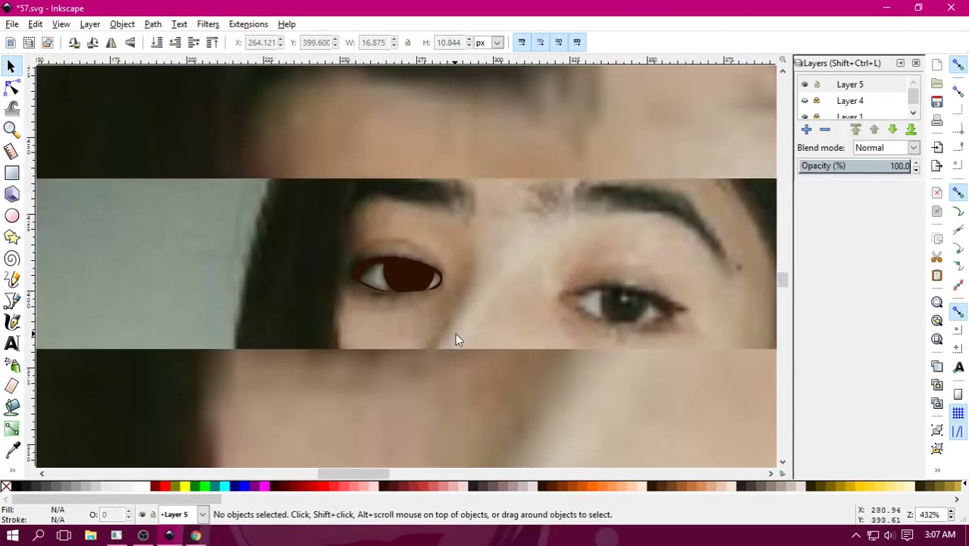
{"action": "key", "text": "minus"}
{"action": "key", "text": "minus"}
{"action": "key", "text": "minus"}
{"action": "key", "text": "minus"}
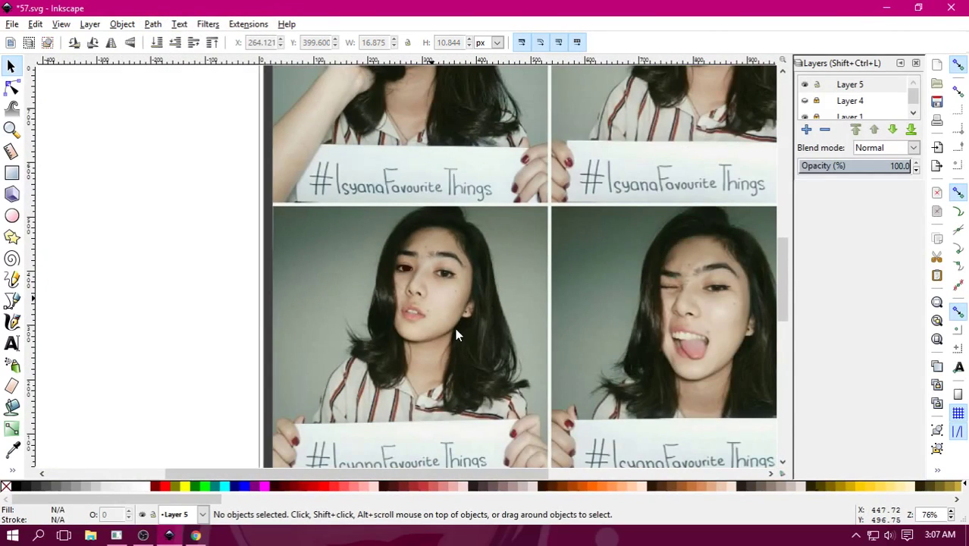
{"action": "key", "text": "minus"}
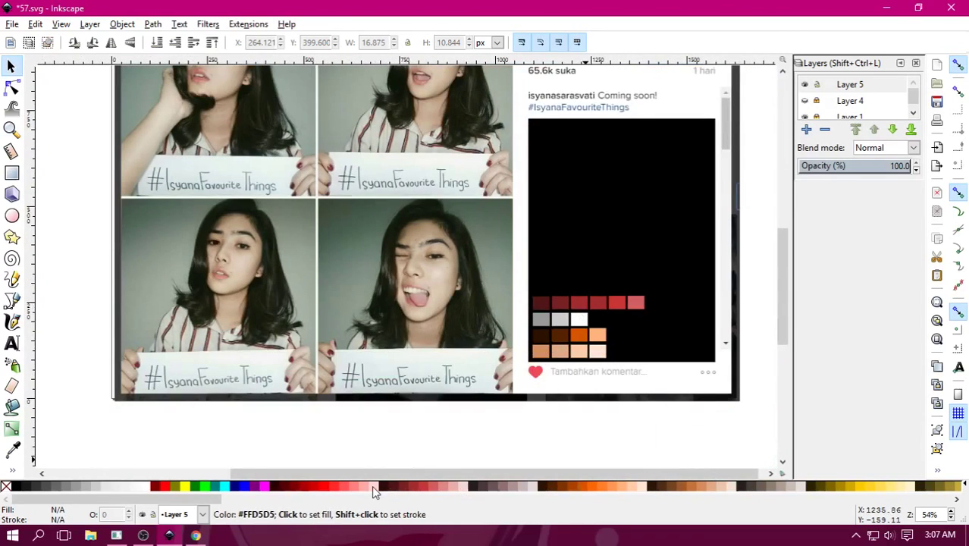
{"action": "scroll", "coordinate": [502, 360], "scroll_direction": "left", "scroll_amount": 5}
{"action": "key", "text": "plus"}
{"action": "key", "text": "plus"}
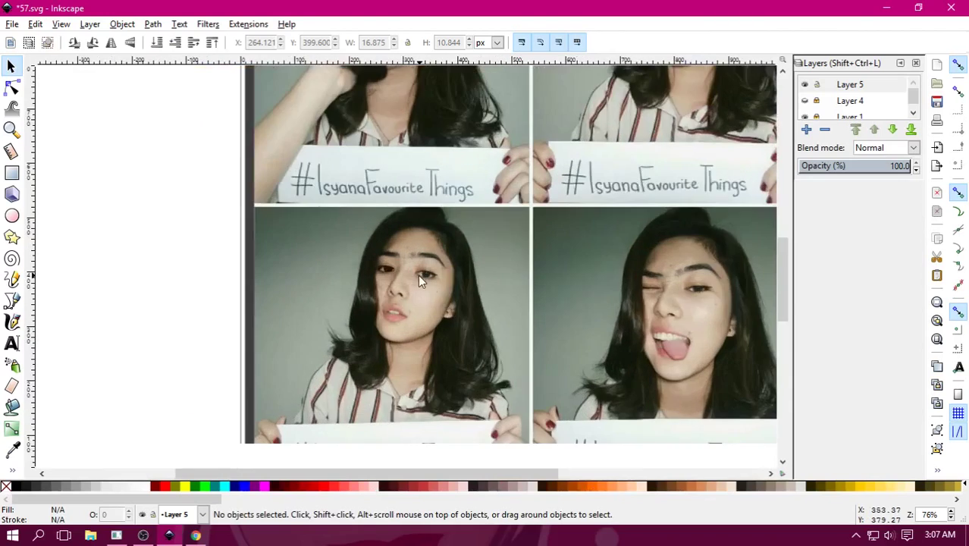
{"action": "key", "text": "plus"}
{"action": "key", "text": "plus"}
{"action": "key", "text": "plus"}
{"action": "key", "text": "plus"}
{"action": "left_click_drag", "start_coordinate": [337, 297], "coordinate": [376, 292]}
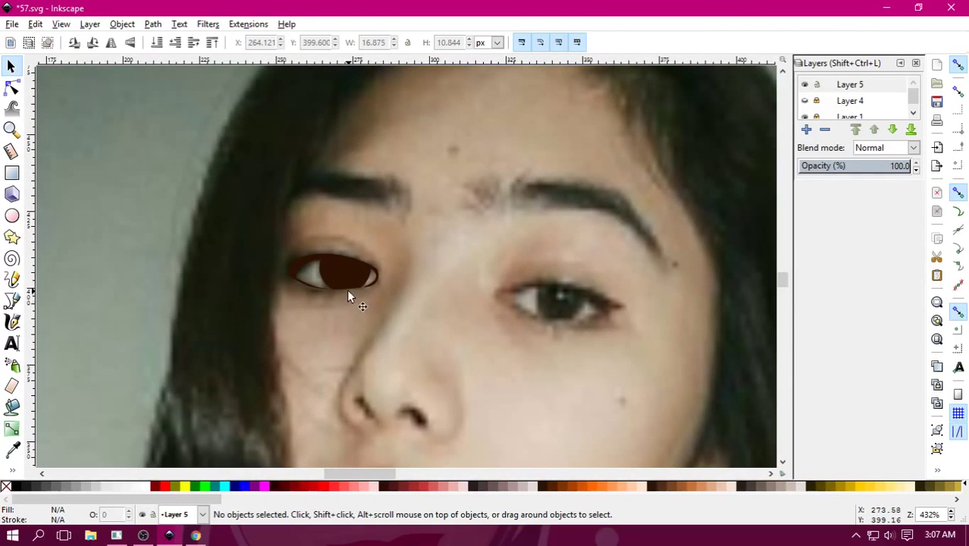
{"action": "left_click_drag", "start_coordinate": [501, 300], "coordinate": [462, 282]}
{"action": "key", "text": "plus"}
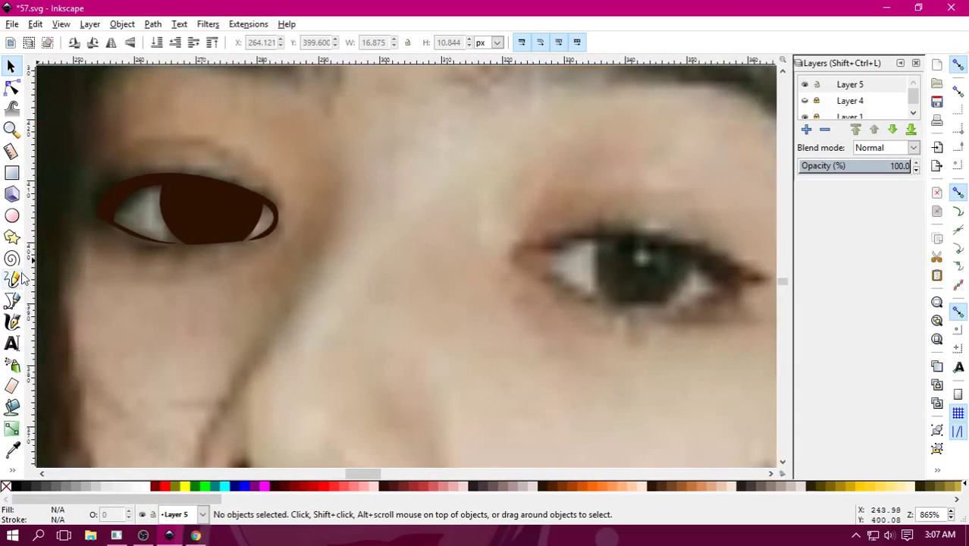
Draw a closed curve over the left eyelid with the Pen tool.
{"action": "left_click", "coordinate": [12, 301]}
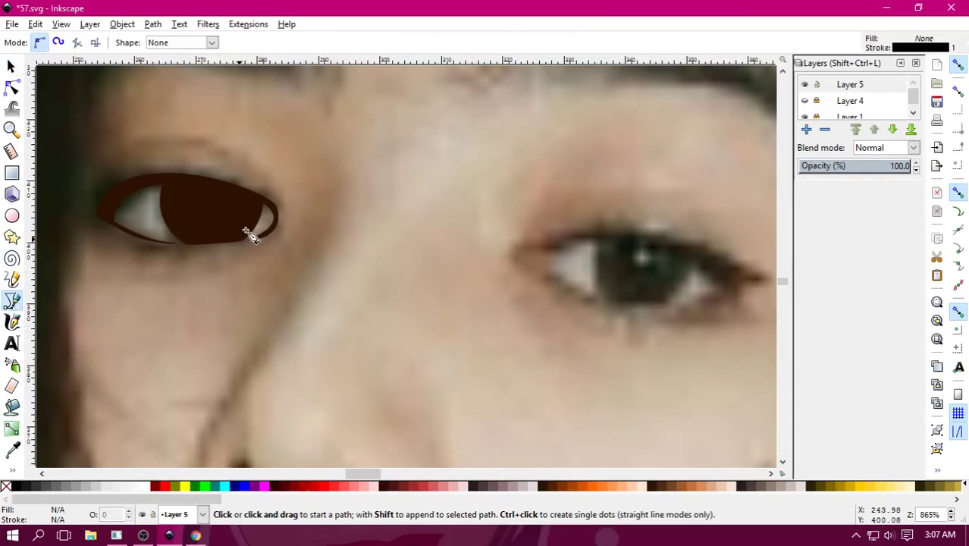
{"action": "left_click_drag", "start_coordinate": [252, 236], "coordinate": [443, 289]}
{"action": "left_click", "coordinate": [447, 224]}
{"action": "left_click_drag", "start_coordinate": [355, 203], "coordinate": [301, 215]}
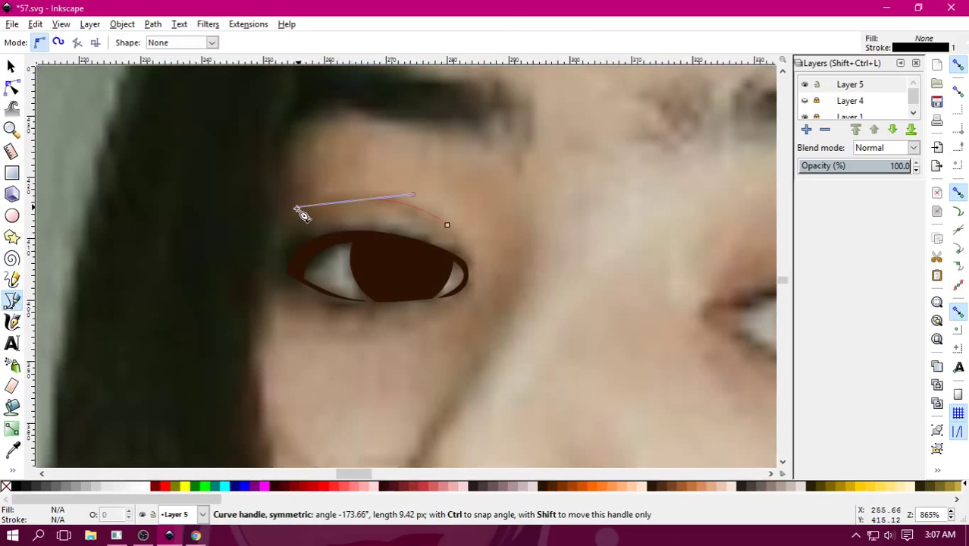
{"action": "mouse_move", "coordinate": [447, 225]}
{"action": "left_mouse_down"}
{"action": "mouse_move", "coordinate": [534, 294]}
{"action": "mouse_move", "coordinate": [519, 301]}
{"action": "left_mouse_up"}
Trace a closed black outline around the right eye.
{"action": "scroll", "coordinate": [244, 212], "scroll_direction": "right", "scroll_amount": 10}
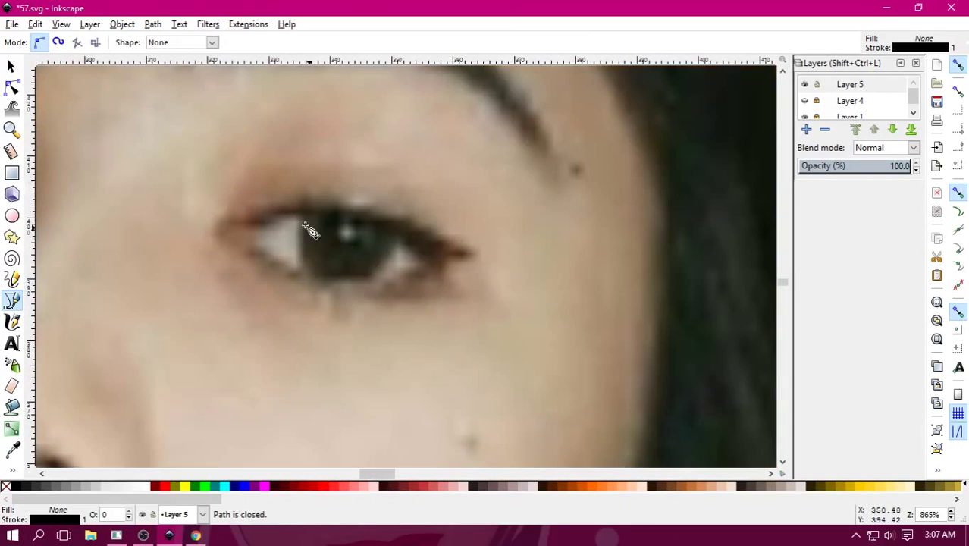
{"action": "left_click", "coordinate": [254, 230]}
{"action": "left_click_drag", "start_coordinate": [359, 221], "coordinate": [429, 256]}
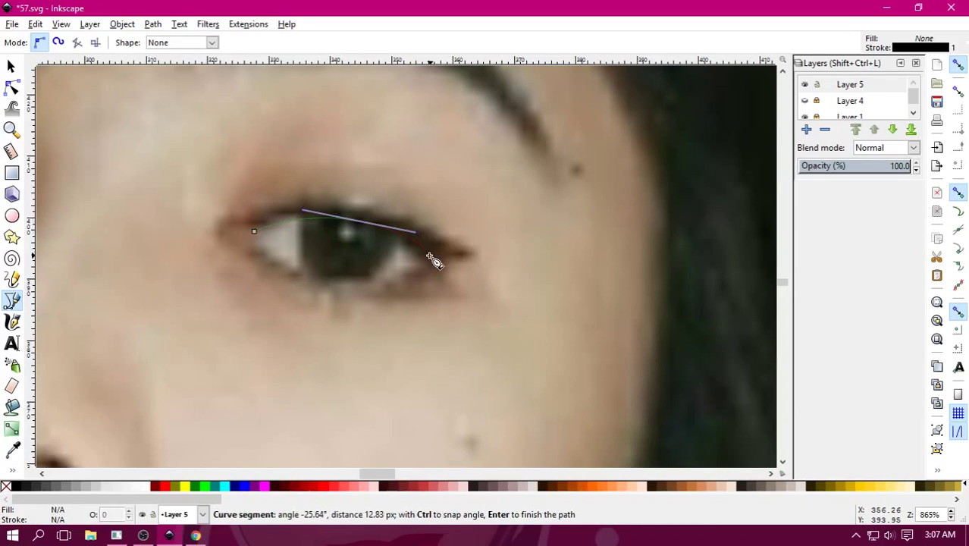
{"action": "left_click_drag", "start_coordinate": [366, 283], "coordinate": [349, 284]}
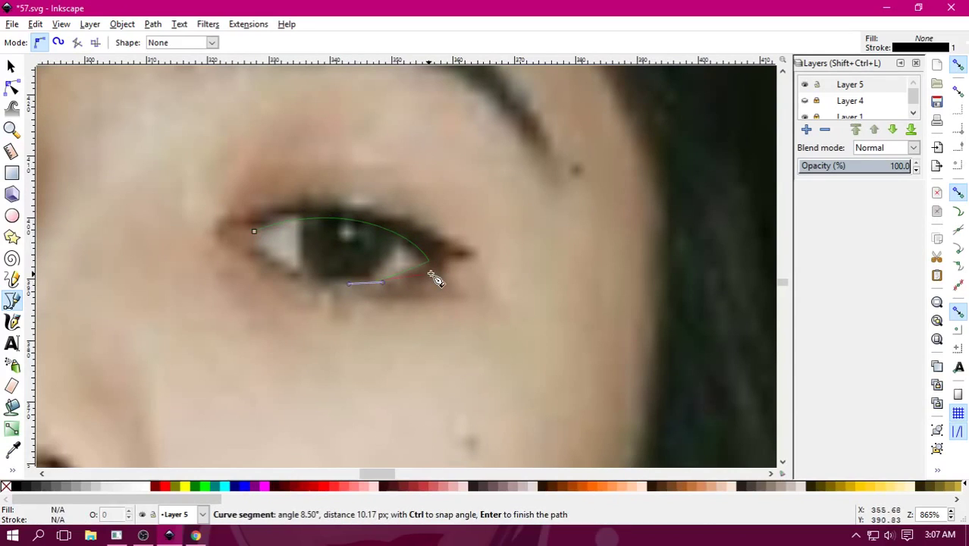
{"action": "left_click", "coordinate": [470, 253]}
{"action": "left_click_drag", "start_coordinate": [334, 202], "coordinate": [255, 201]}
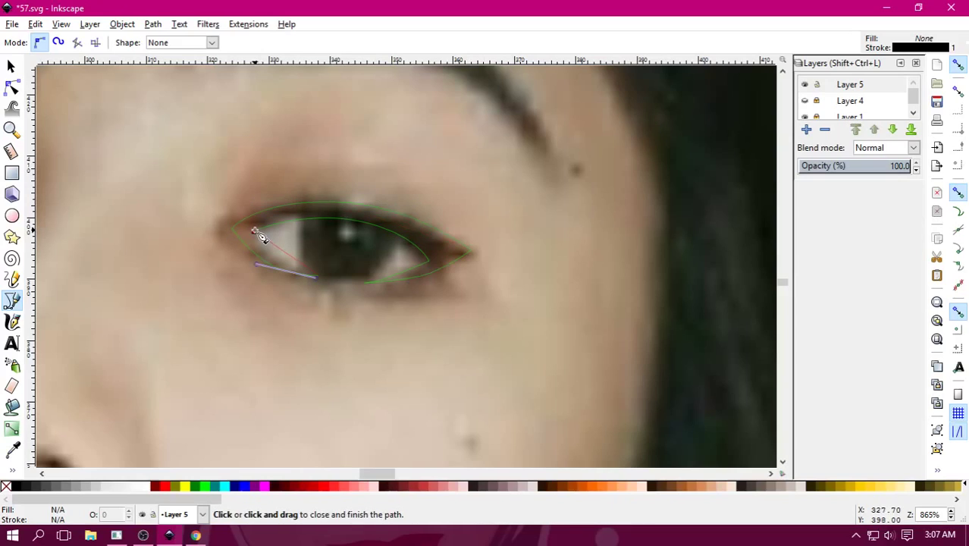
{"action": "left_click", "coordinate": [253, 228]}
{"action": "scroll", "coordinate": [235, 182], "scroll_direction": "up", "scroll_amount": 1}
{"action": "scroll", "coordinate": [235, 182], "scroll_direction": "left", "scroll_amount": 4}
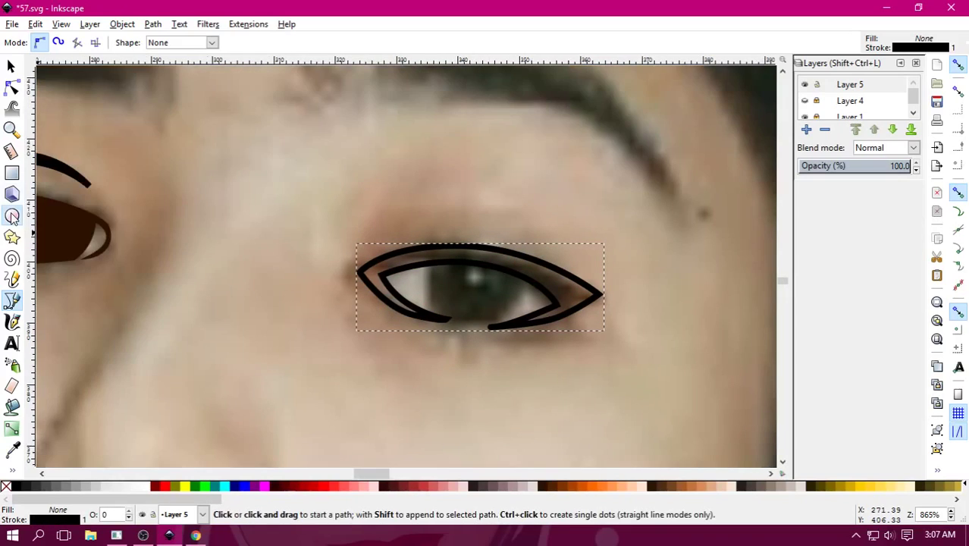
Draw a circle over the right iris and a large closed path enclosing the eye.
{"action": "key", "text": "e"}
{"action": "mouse_move", "coordinate": [415, 210]}
{"action": "left_mouse_down"}
{"action": "mouse_move", "coordinate": [522, 330]}
{"action": "mouse_move", "coordinate": [540, 336]}
{"action": "left_mouse_up"}
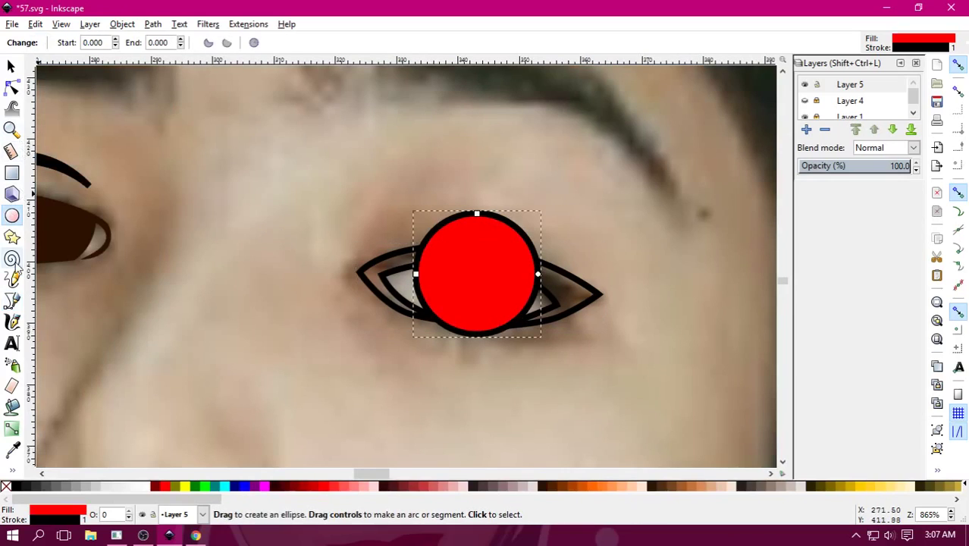
{"action": "left_click", "coordinate": [11, 301]}
{"action": "left_click", "coordinate": [555, 286]}
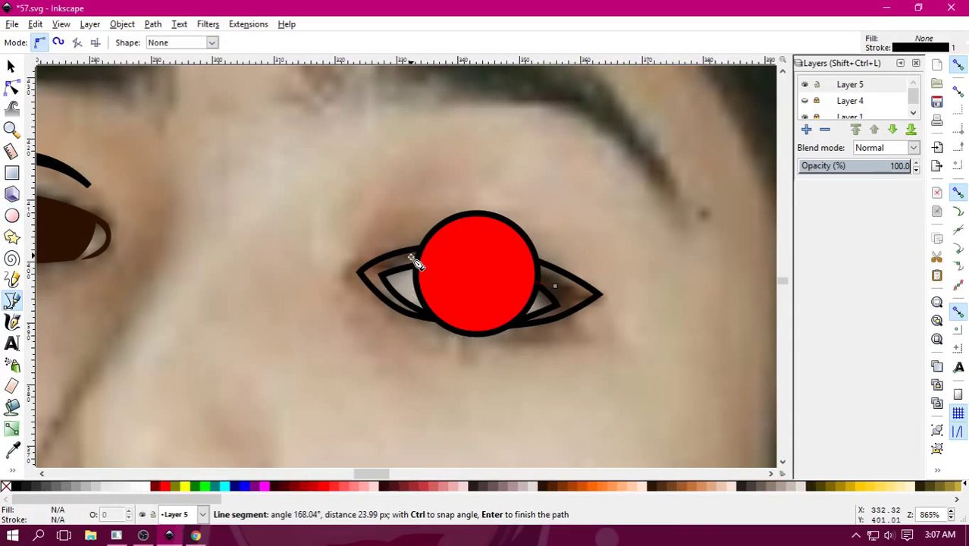
{"action": "left_click_drag", "start_coordinate": [408, 260], "coordinate": [302, 278]}
{"action": "left_click_drag", "start_coordinate": [633, 288], "coordinate": [633, 293]}
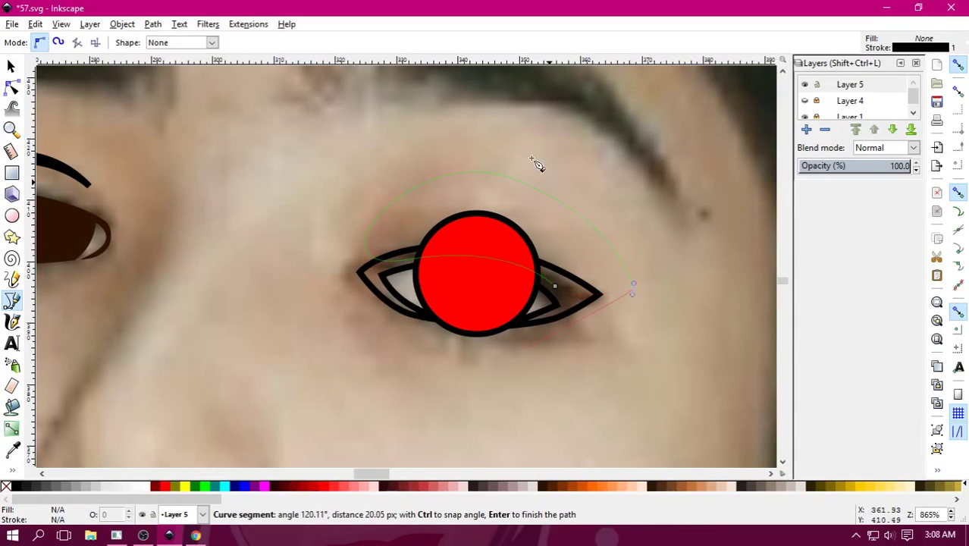
{"action": "left_click_drag", "start_coordinate": [267, 333], "coordinate": [283, 342]}
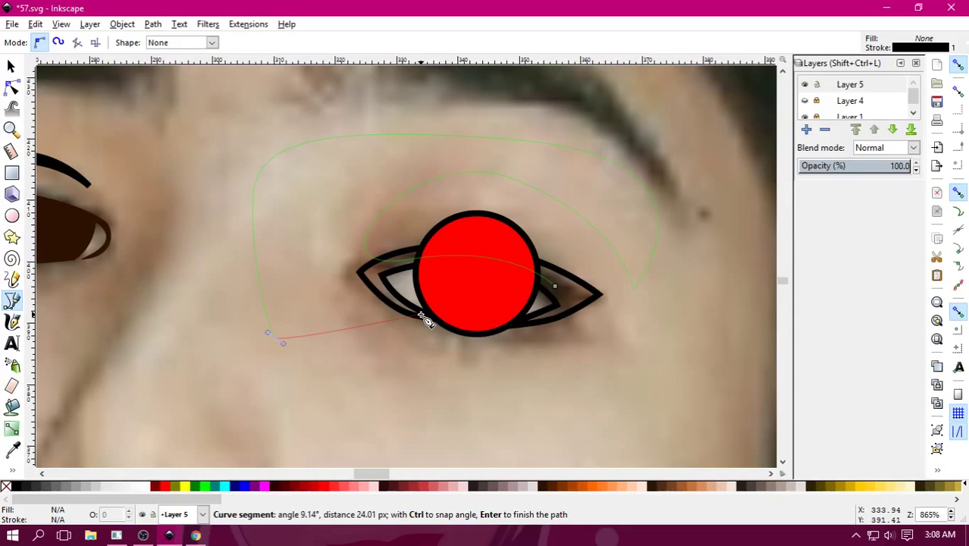
{"action": "left_click_drag", "start_coordinate": [530, 328], "coordinate": [538, 363]}
{"action": "left_click_drag", "start_coordinate": [163, 360], "coordinate": [184, 376]}
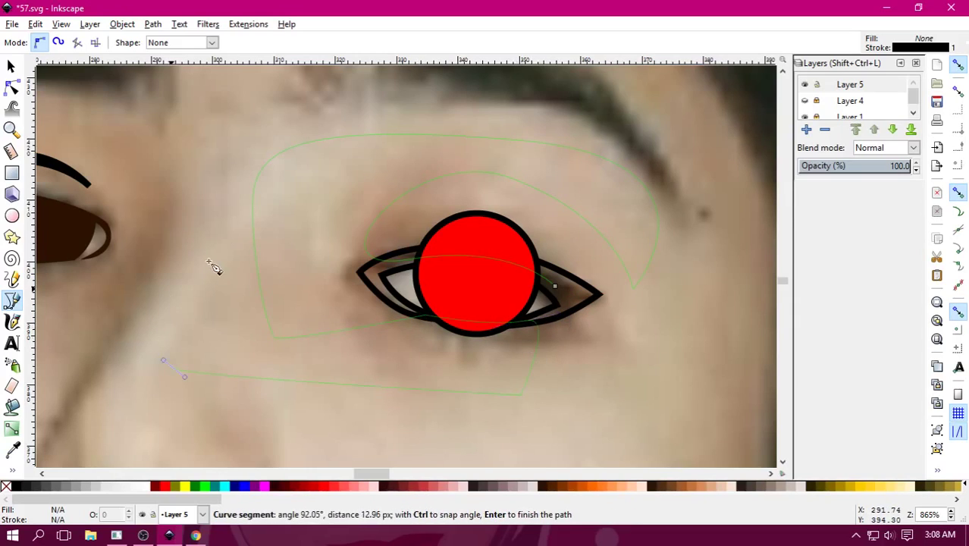
{"action": "left_click_drag", "start_coordinate": [255, 201], "coordinate": [258, 201]}
{"action": "left_click_drag", "start_coordinate": [703, 206], "coordinate": [678, 318]}
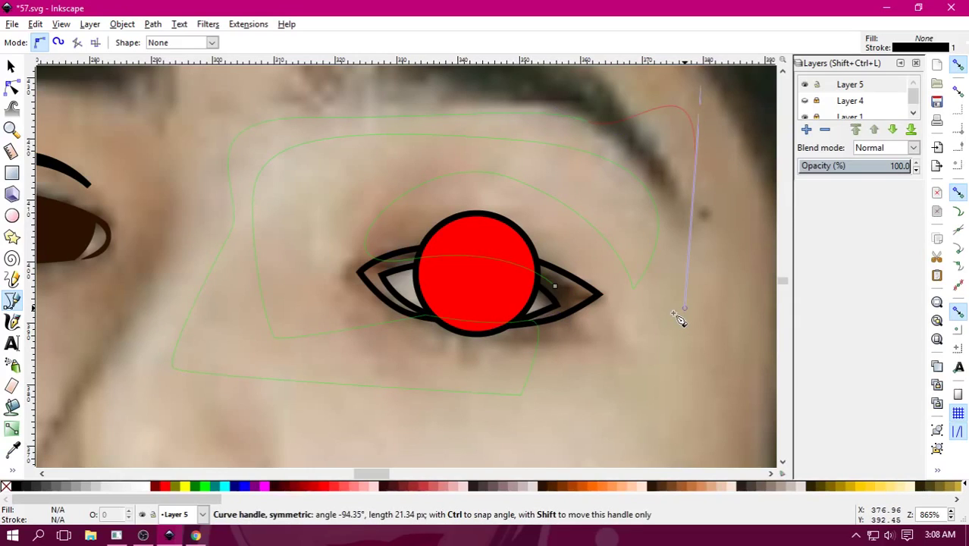
{"action": "left_click", "coordinate": [184, 290]}
Combine the circle and enclosing path with a Path boolean to trim the iris.
{"action": "key", "text": "s"}
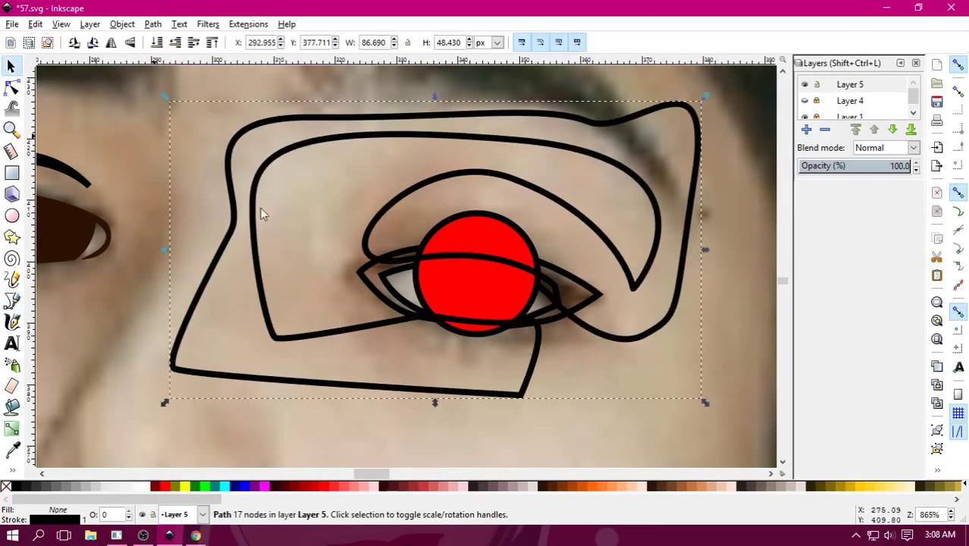
{"action": "left_click", "coordinate": [447, 300], "text": "shift"}
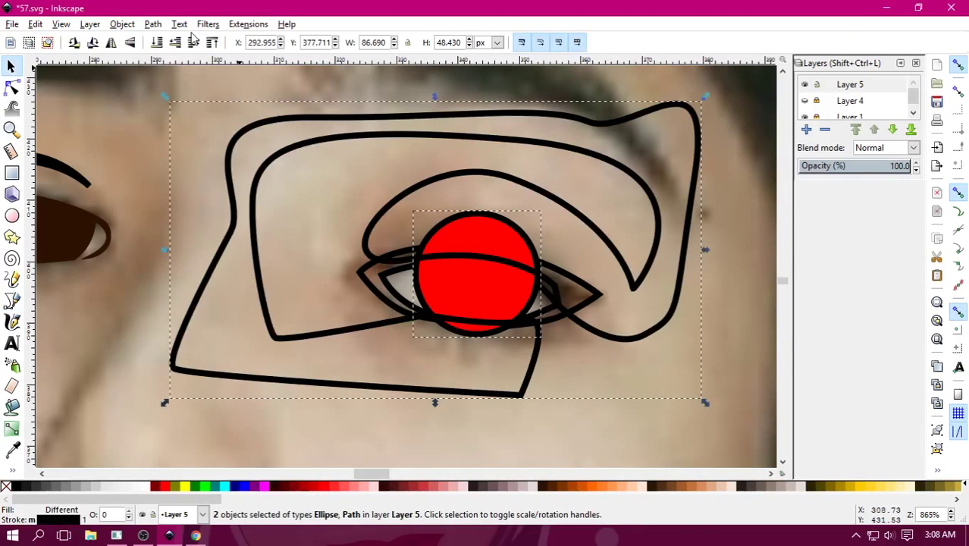
{"action": "left_click", "coordinate": [153, 24]}
{"action": "left_click", "coordinate": [190, 119]}
Fill the trimmed iris with the left eye's dark brown using the Dropper.
{"action": "left_click", "coordinate": [231, 180]}
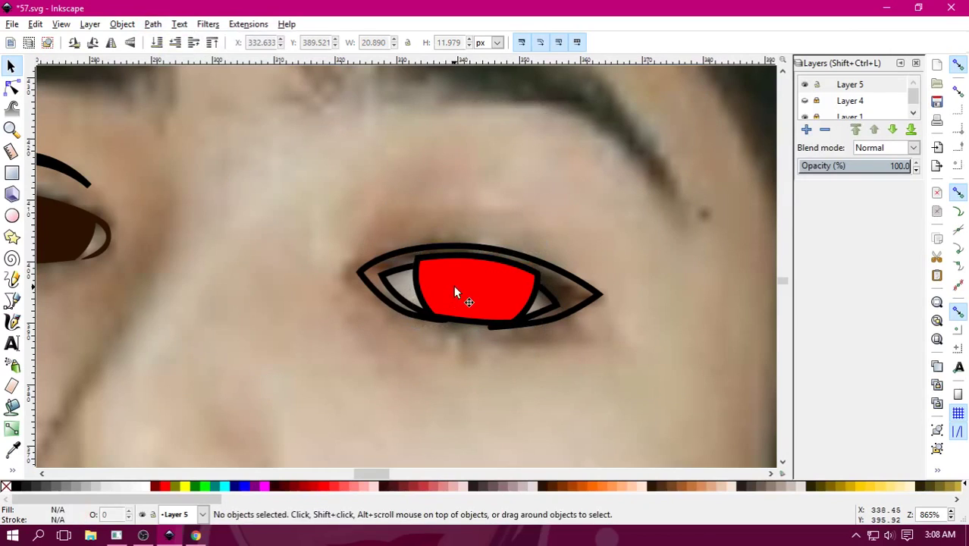
{"action": "left_click", "coordinate": [453, 293]}
{"action": "left_click", "coordinate": [11, 449]}
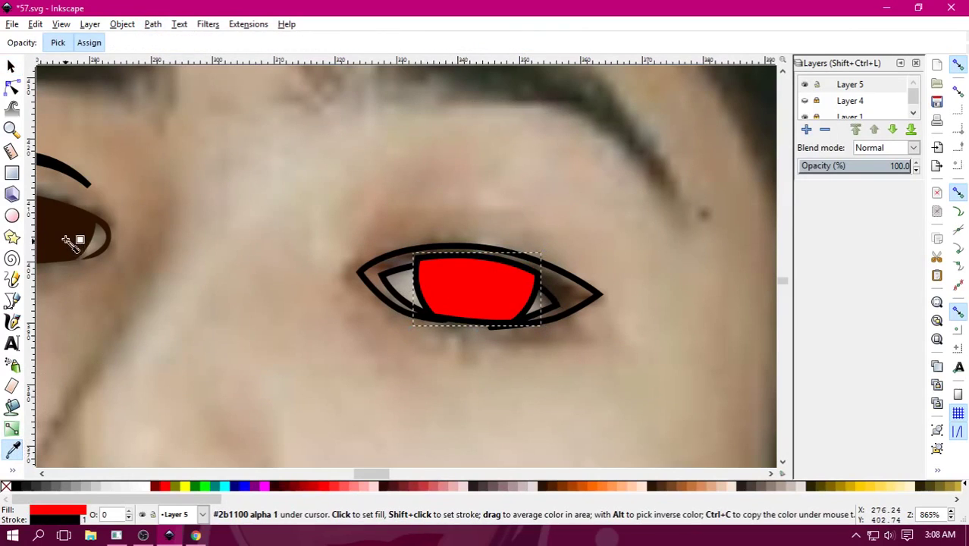
{"action": "left_click", "coordinate": [72, 233]}
{"action": "left_click", "coordinate": [11, 66]}
{"action": "left_click", "coordinate": [465, 425]}
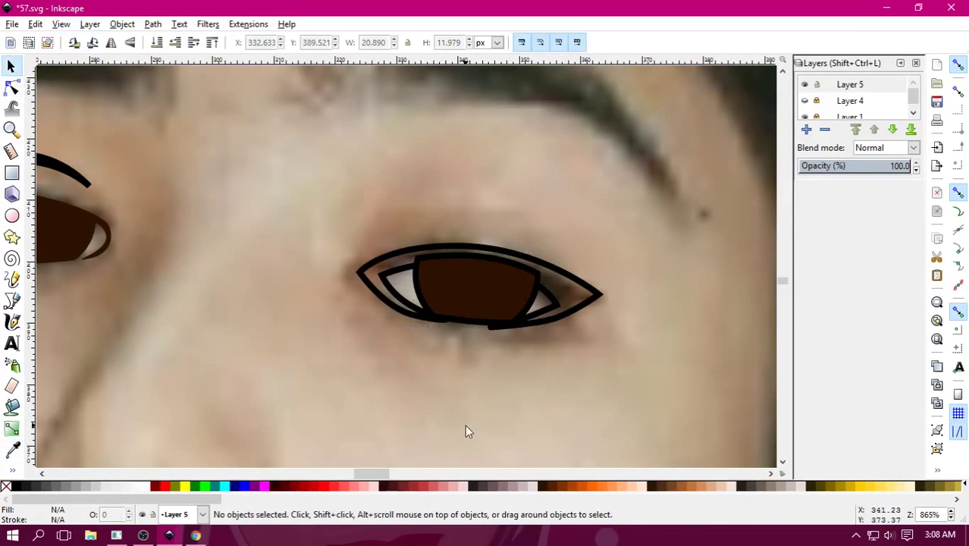
{"action": "key", "text": "minus"}
{"action": "key", "text": "minus"}
{"action": "key", "text": "minus"}
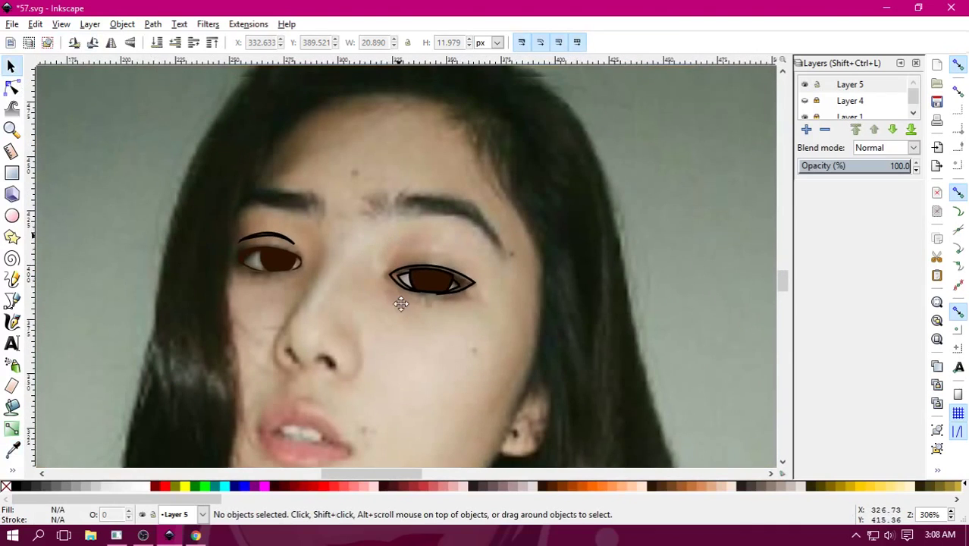
Trace the right eyebrow's outline from its inner hairs along the top edge.
{"action": "scroll", "coordinate": [400, 304], "scroll_direction": "up", "scroll_amount": 3}
{"action": "left_click_drag", "start_coordinate": [408, 347], "coordinate": [387, 157]}
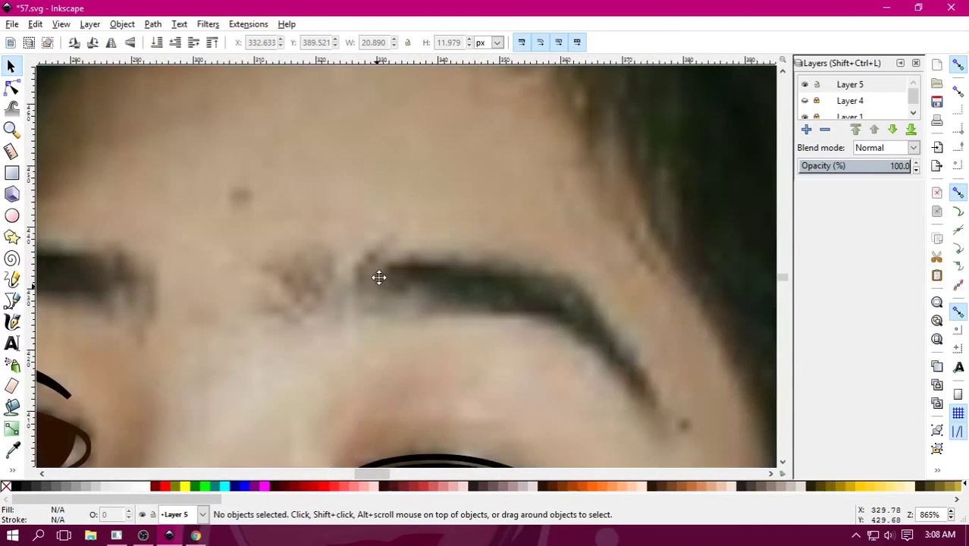
{"action": "scroll", "coordinate": [383, 292], "scroll_direction": "down", "scroll_amount": 1}
{"action": "key", "text": "b"}
{"action": "left_click_drag", "start_coordinate": [333, 292], "coordinate": [303, 233]}
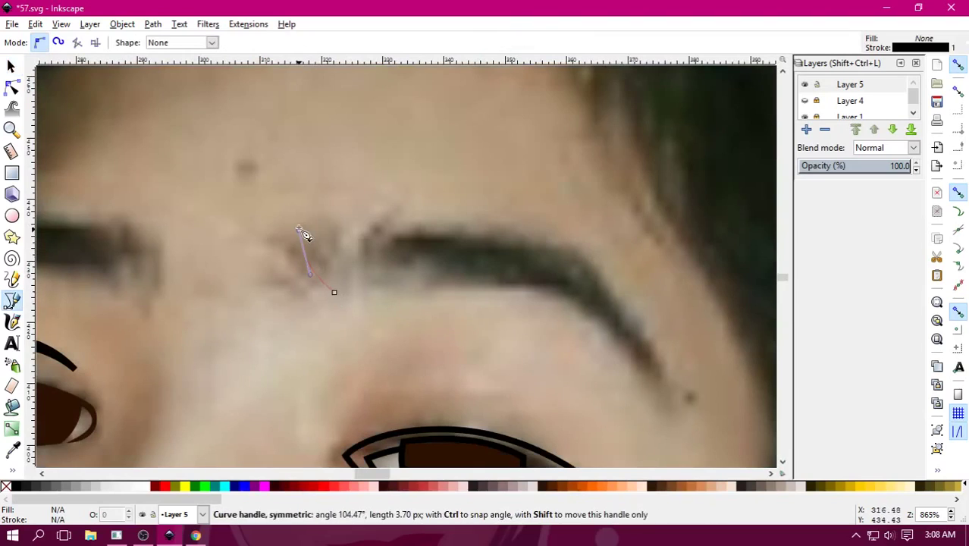
{"action": "left_click_drag", "start_coordinate": [334, 262], "coordinate": [331, 251]}
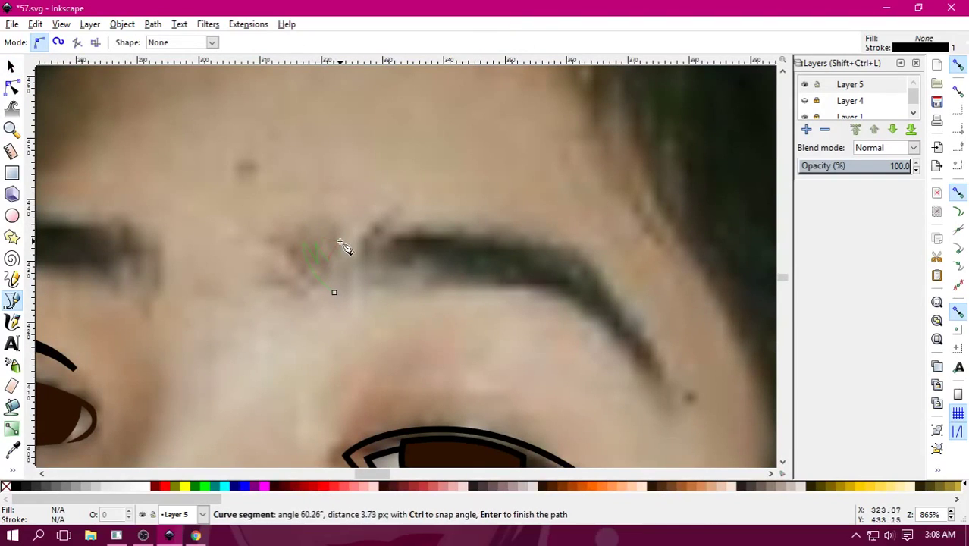
{"action": "left_click", "coordinate": [342, 244]}
{"action": "left_click_drag", "start_coordinate": [315, 266], "coordinate": [331, 284]}
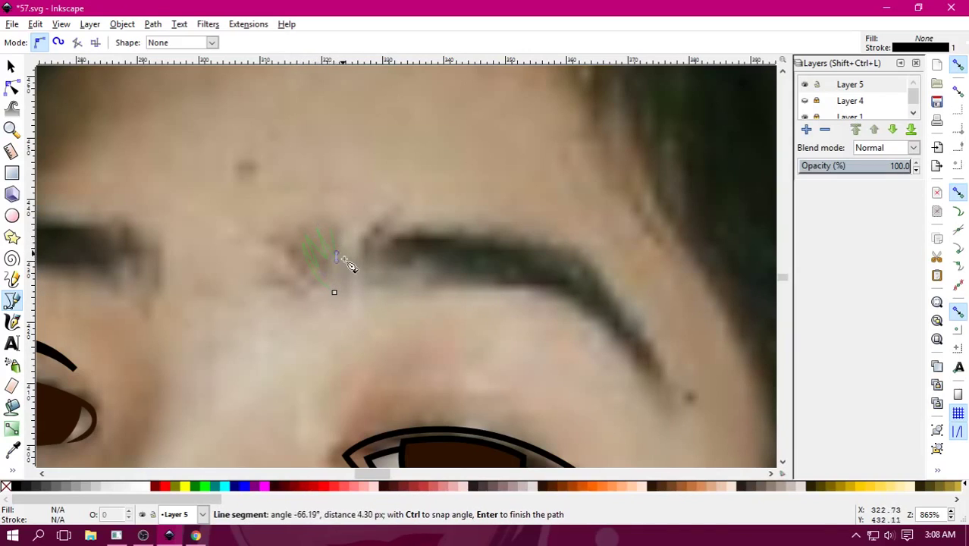
{"action": "mouse_move", "coordinate": [348, 223]}
{"action": "left_mouse_down"}
{"action": "mouse_move", "coordinate": [446, 206]}
{"action": "mouse_move", "coordinate": [399, 226]}
{"action": "mouse_move", "coordinate": [384, 221]}
{"action": "left_mouse_up"}
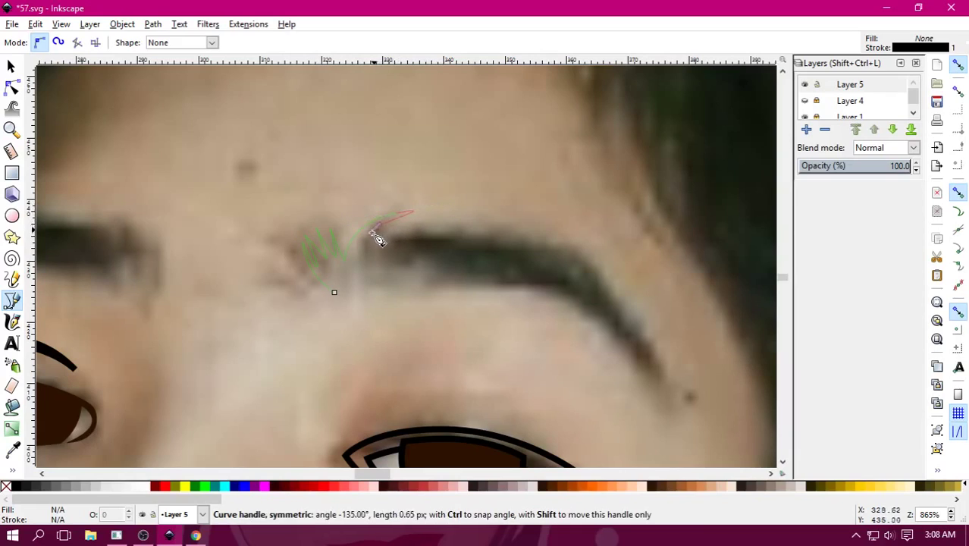
{"action": "left_click", "coordinate": [404, 229]}
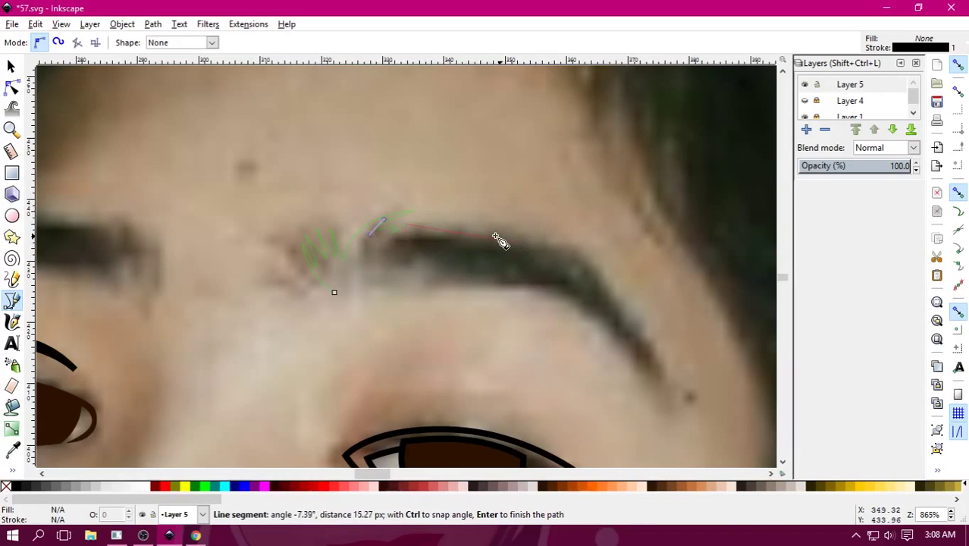
{"action": "left_click_drag", "start_coordinate": [520, 231], "coordinate": [540, 241]}
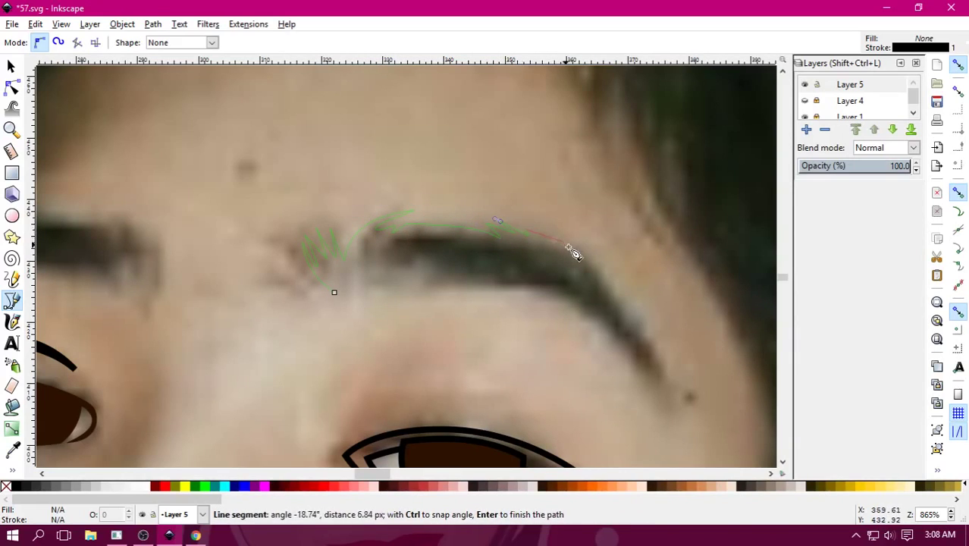
{"action": "left_click", "coordinate": [546, 222]}
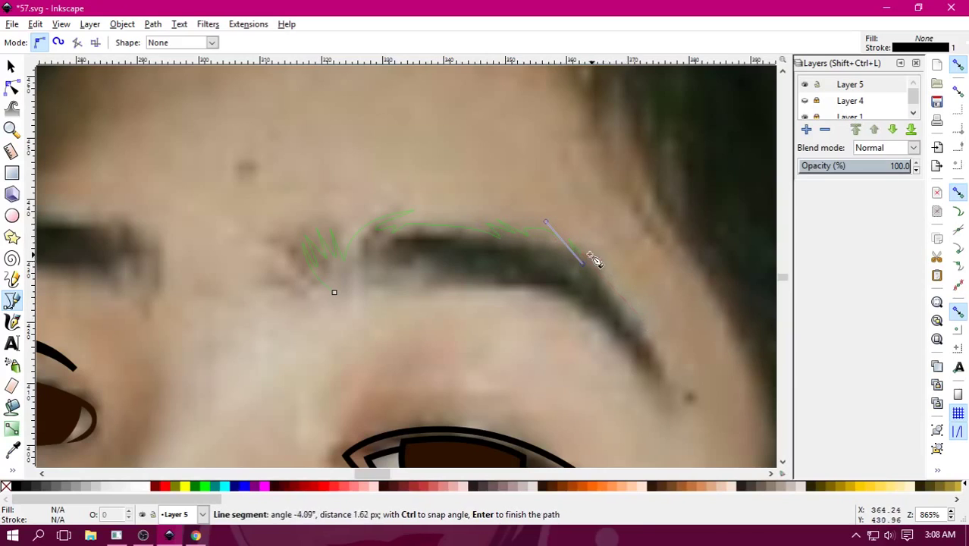
Continue the eyebrow outline down the tail and back along the underside, closing it.
{"action": "left_click_drag", "start_coordinate": [656, 342], "coordinate": [663, 353]}
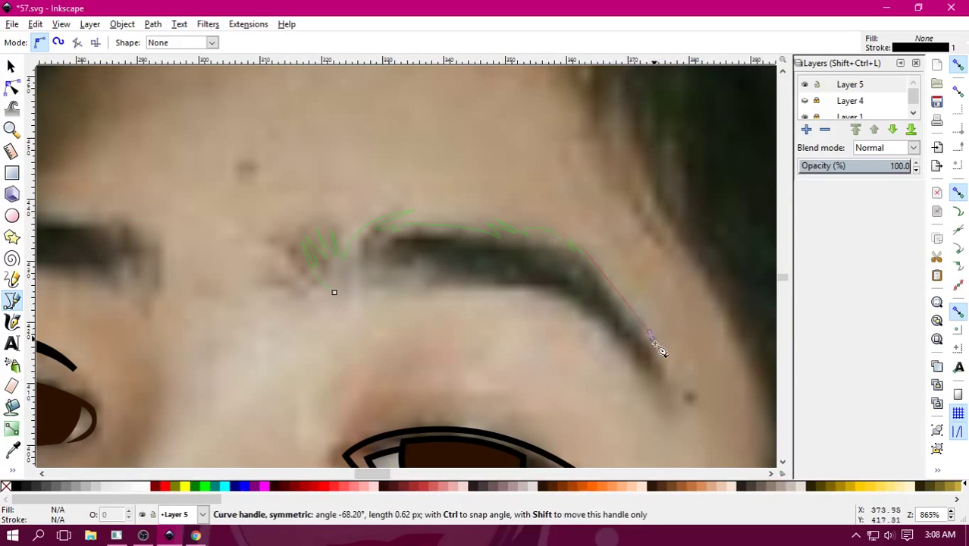
{"action": "left_click", "coordinate": [665, 395]}
{"action": "left_click_drag", "start_coordinate": [603, 333], "coordinate": [571, 318]}
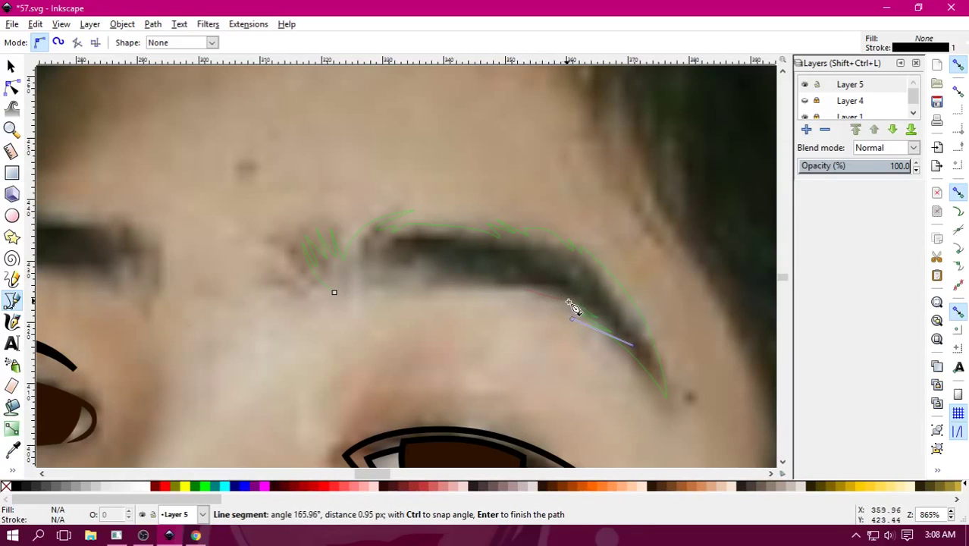
{"action": "left_click_drag", "start_coordinate": [450, 305], "coordinate": [425, 297]}
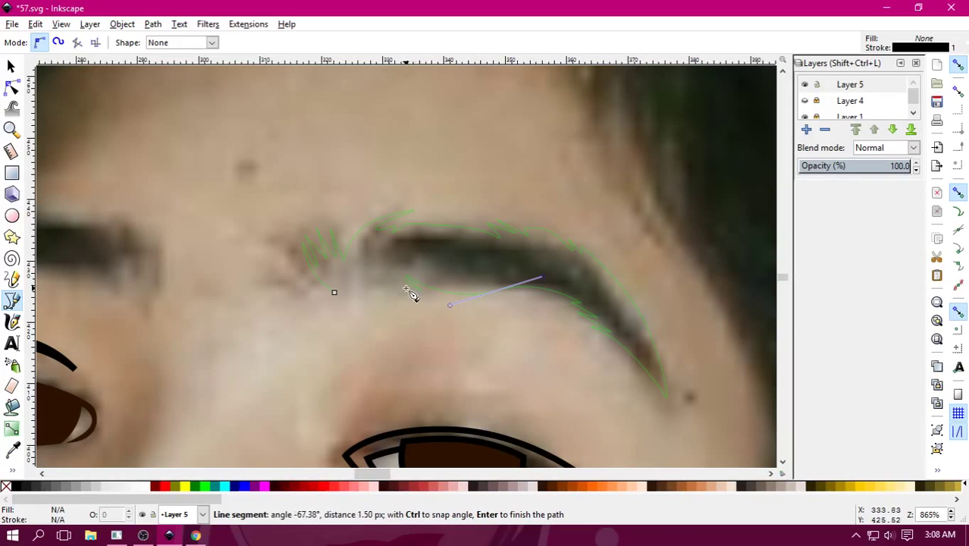
{"action": "left_click_drag", "start_coordinate": [377, 287], "coordinate": [361, 248]}
{"action": "left_click", "coordinate": [374, 291]}
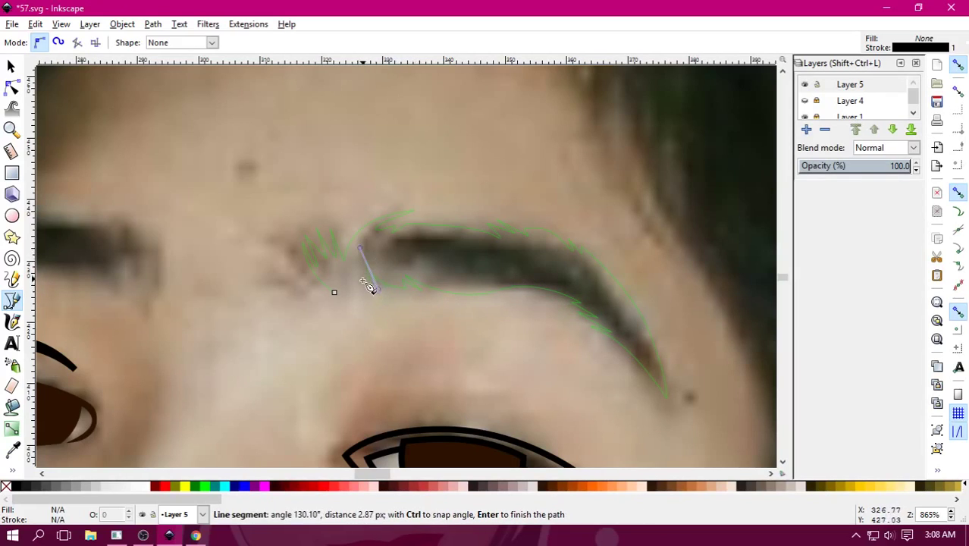
{"action": "mouse_move", "coordinate": [334, 282]}
{"action": "left_mouse_down"}
{"action": "mouse_move", "coordinate": [343, 297]}
{"action": "mouse_move", "coordinate": [356, 293]}
{"action": "mouse_move", "coordinate": [346, 302]}
{"action": "mouse_move", "coordinate": [303, 279]}
{"action": "mouse_move", "coordinate": [298, 214]}
{"action": "left_mouse_up"}
{"action": "left_click", "coordinate": [301, 254]}
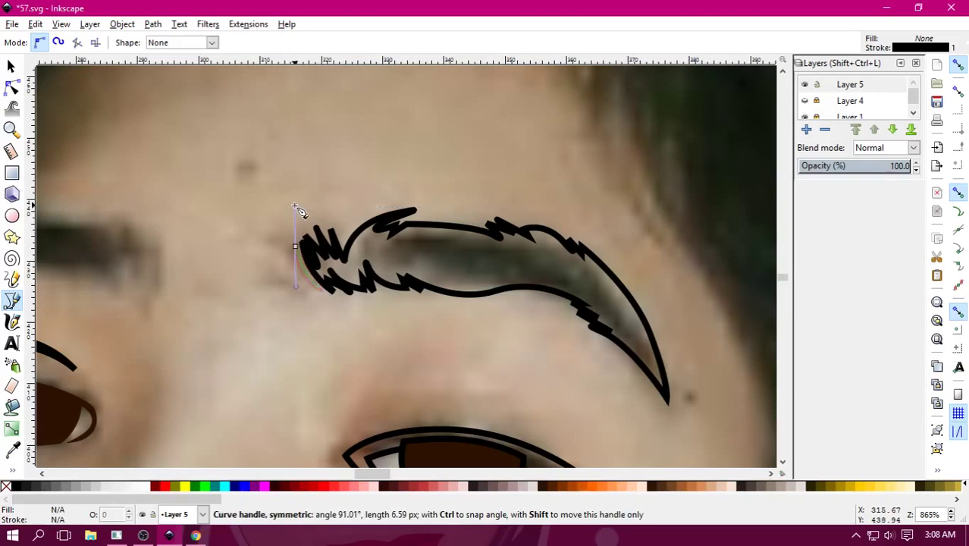
Add a curved hair stroke at the eyebrow's inner end.
{"action": "left_click", "coordinate": [281, 253]}
{"action": "mouse_move", "coordinate": [315, 292]}
{"action": "left_mouse_down"}
{"action": "mouse_move", "coordinate": [292, 283]}
{"action": "mouse_move", "coordinate": [281, 217]}
{"action": "left_mouse_up"}
{"action": "scroll", "coordinate": [428, 345], "scroll_direction": "left", "scroll_amount": 5}
{"action": "scroll", "coordinate": [428, 345], "scroll_direction": "up", "scroll_amount": 1}
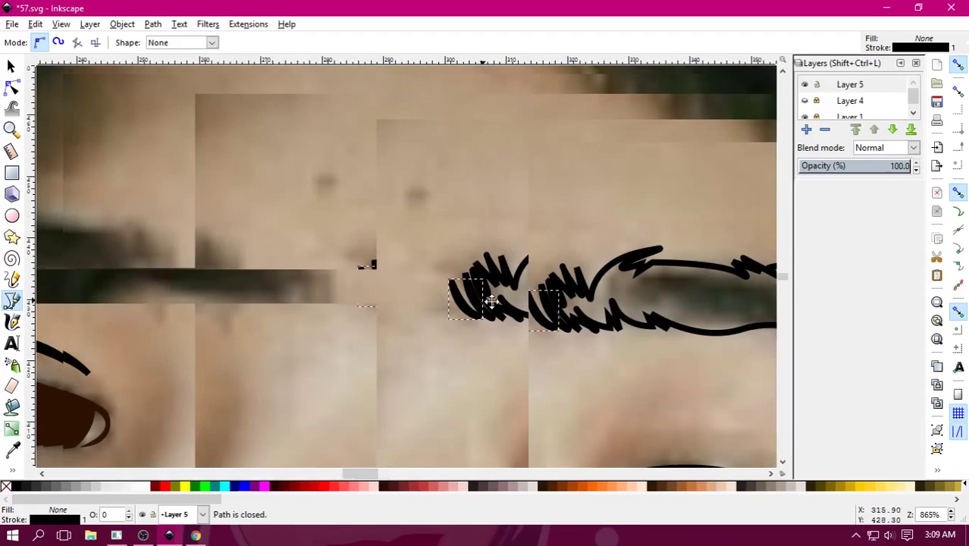
Trace a closed outline around the other eyebrow.
{"action": "left_click", "coordinate": [414, 333]}
{"action": "left_click_drag", "start_coordinate": [444, 300], "coordinate": [453, 271]}
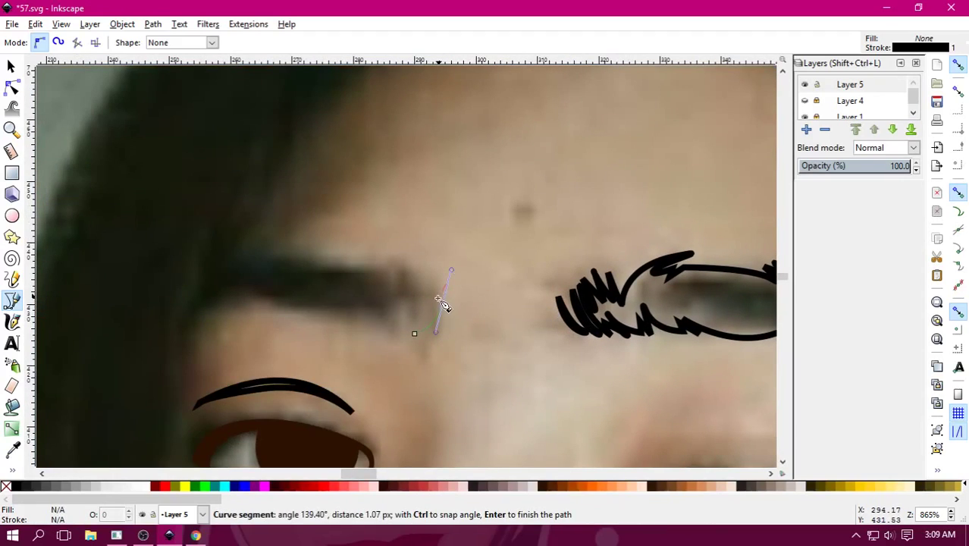
{"action": "left_click", "coordinate": [441, 286]}
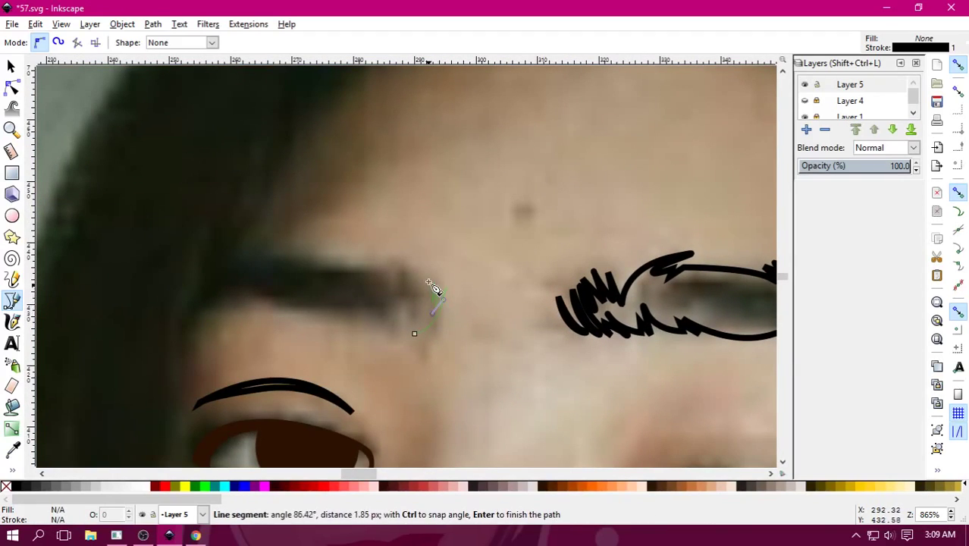
{"action": "left_click", "coordinate": [412, 264]}
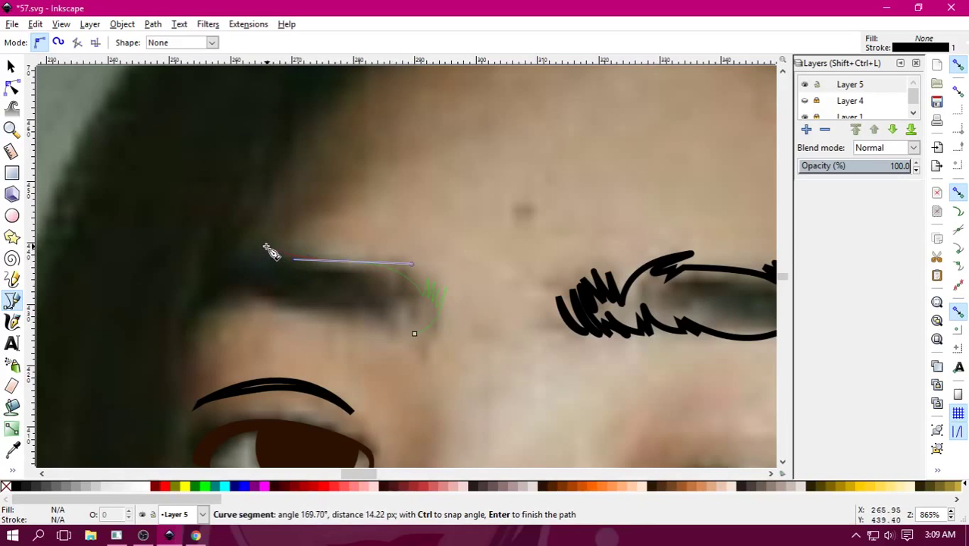
{"action": "left_click", "coordinate": [199, 318]}
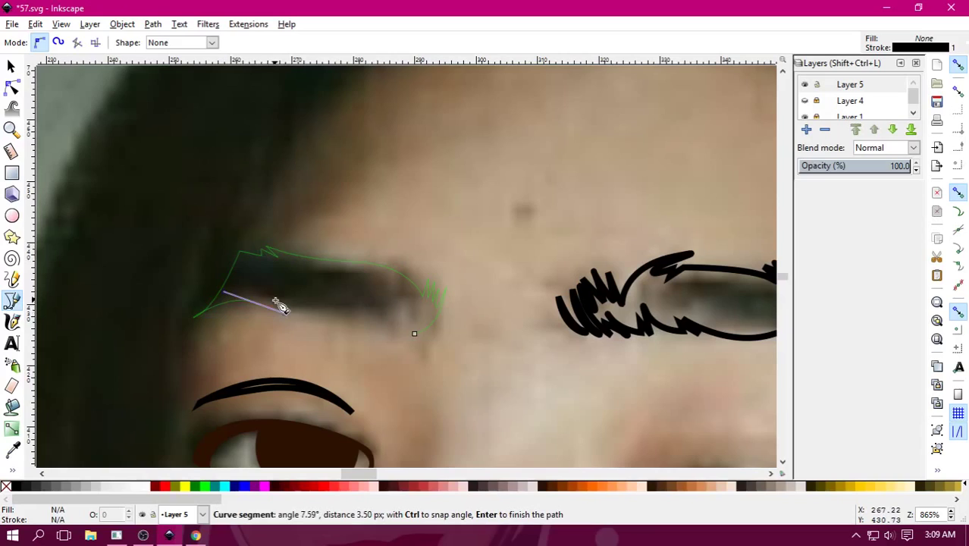
{"action": "left_click_drag", "start_coordinate": [417, 316], "coordinate": [423, 320]}
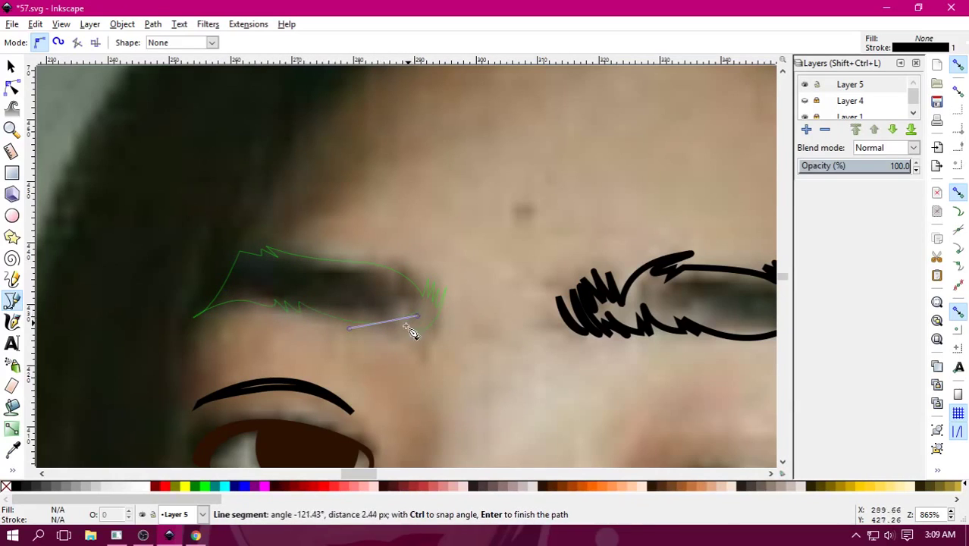
{"action": "left_click", "coordinate": [415, 335]}
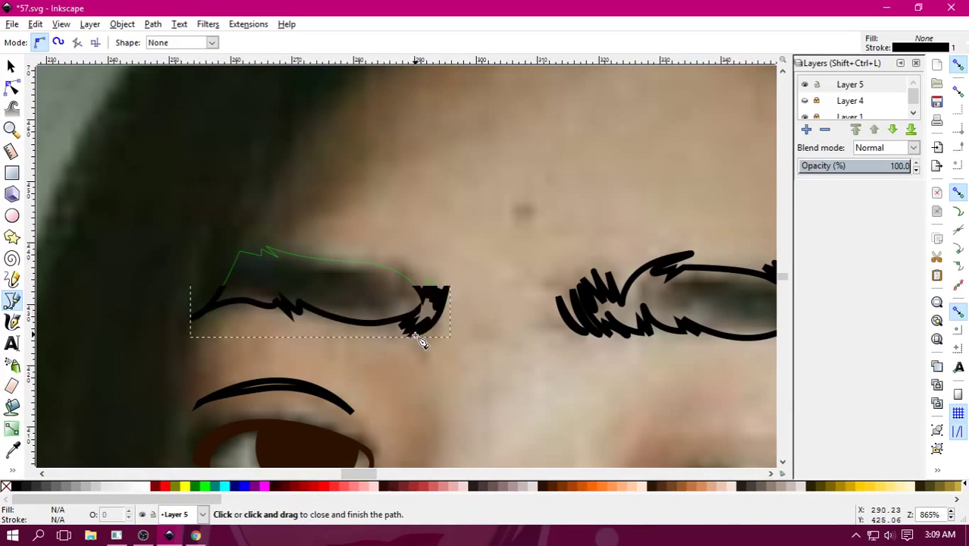
Add a small closed hair stroke at the second brow's inner end.
{"action": "left_click", "coordinate": [453, 296]}
{"action": "left_click", "coordinate": [446, 335]}
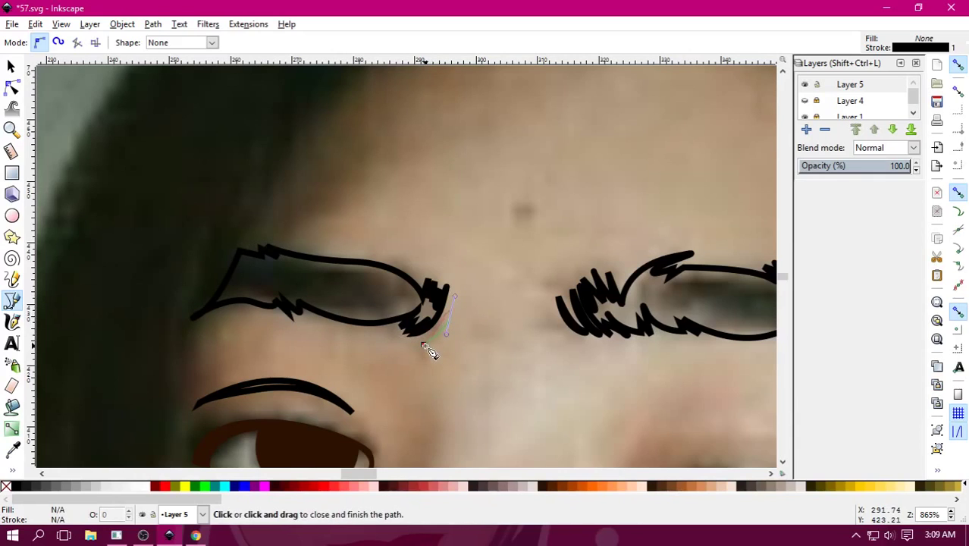
{"action": "left_click_drag", "start_coordinate": [424, 347], "coordinate": [410, 358]}
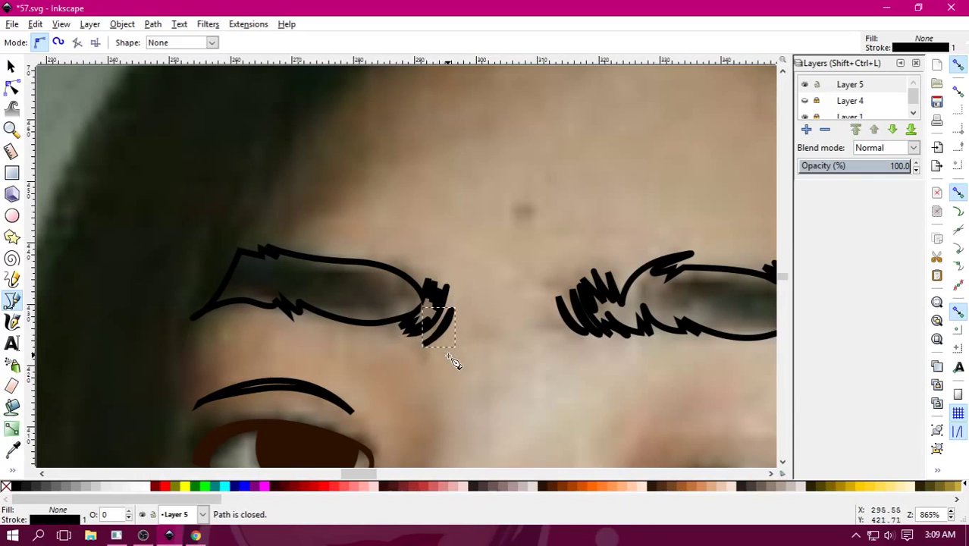
{"action": "scroll", "coordinate": [455, 362], "scroll_direction": "down", "scroll_amount": 1, "text": "ctrl"}
Zoom into the nose and draw a black curved outline around the left nostril.
{"action": "scroll", "coordinate": [472, 366], "scroll_direction": "down", "scroll_amount": 1, "text": "ctrl"}
{"action": "scroll", "coordinate": [471, 367], "scroll_direction": "down", "scroll_amount": 2, "text": "ctrl"}
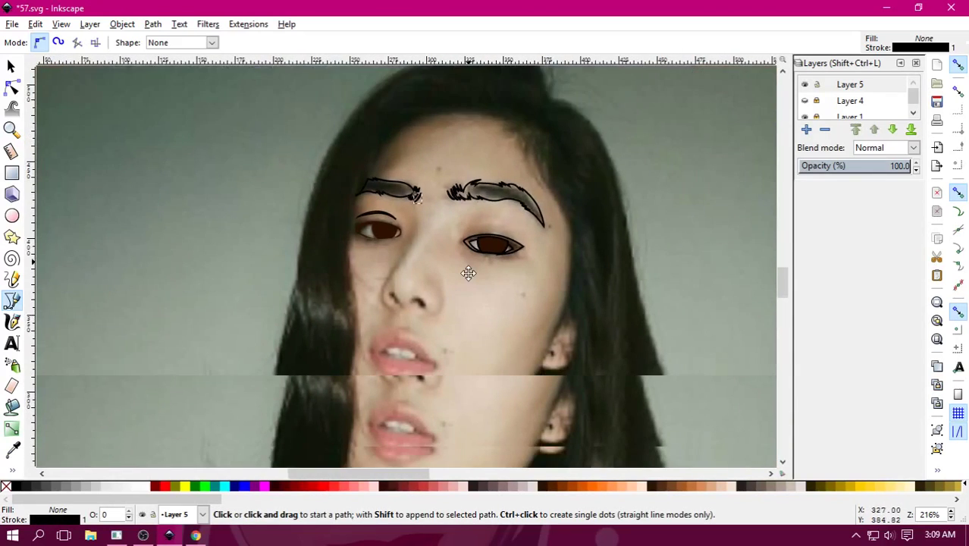
{"action": "scroll", "coordinate": [430, 243], "scroll_direction": "up", "scroll_amount": 3, "text": "ctrl"}
{"action": "scroll", "coordinate": [430, 242], "scroll_direction": "up", "scroll_amount": 2, "text": "ctrl"}
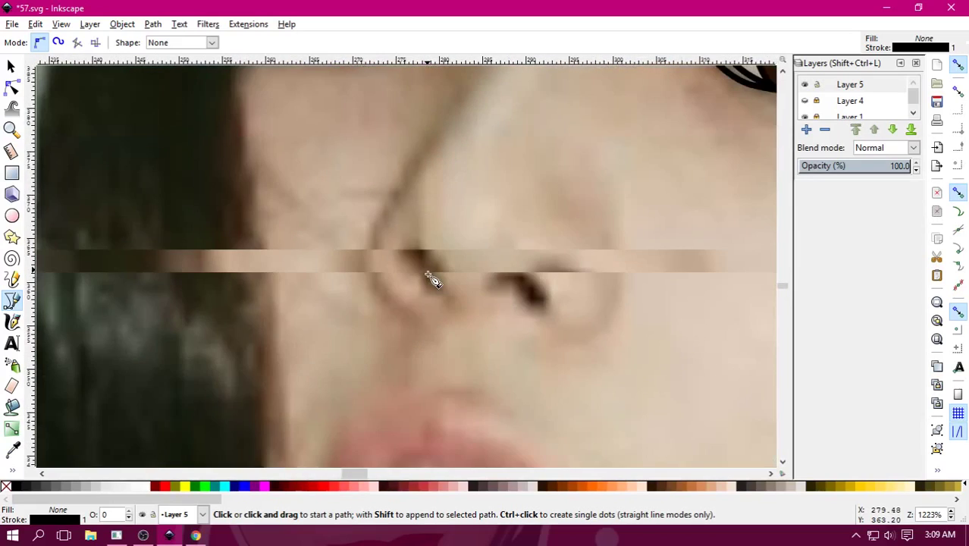
{"action": "left_click", "coordinate": [459, 306]}
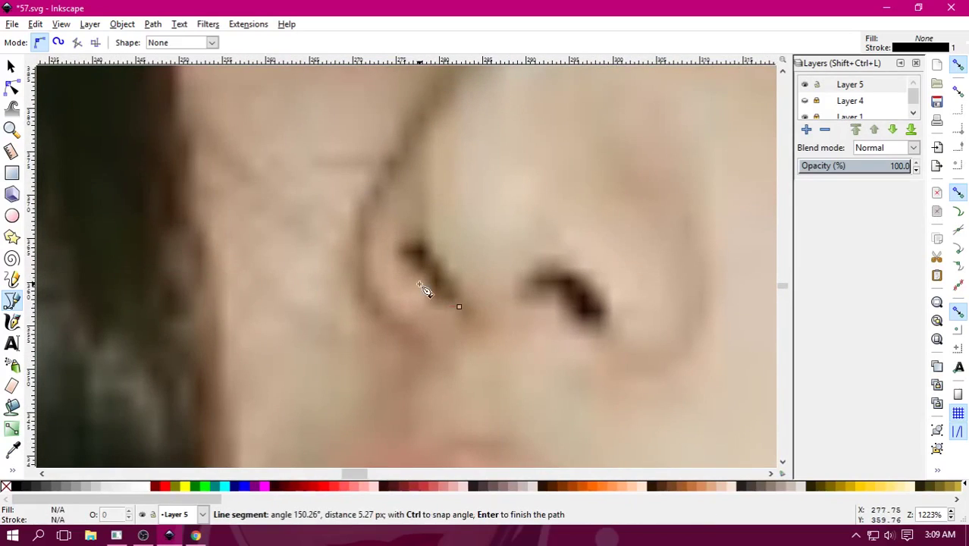
{"action": "left_click", "coordinate": [415, 244]}
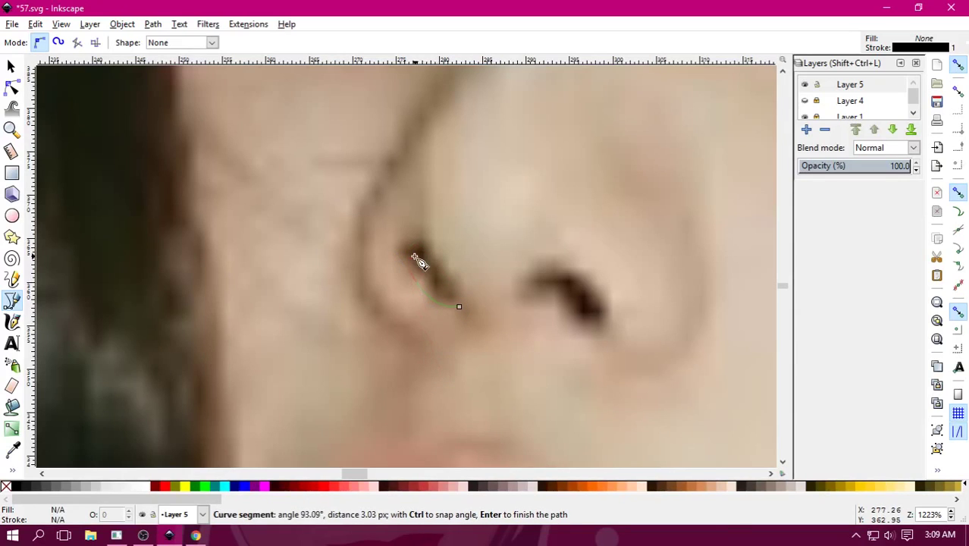
{"action": "mouse_move", "coordinate": [410, 252]}
{"action": "left_mouse_down"}
{"action": "mouse_move", "coordinate": [422, 239]}
{"action": "mouse_move", "coordinate": [476, 311]}
{"action": "mouse_move", "coordinate": [456, 309]}
{"action": "left_mouse_up"}
Outline the right nostril as a closed curved black path.
{"action": "left_click", "coordinate": [521, 297]}
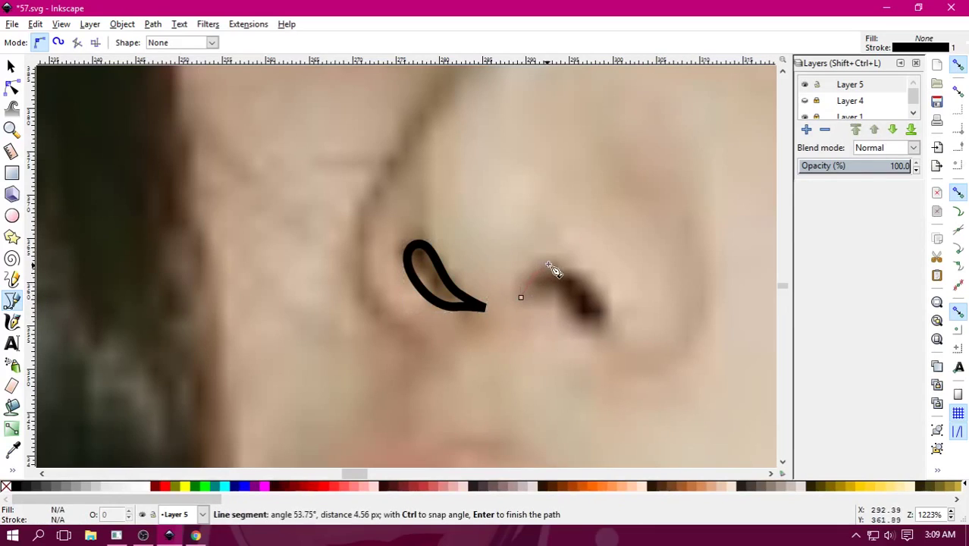
{"action": "left_click_drag", "start_coordinate": [544, 265], "coordinate": [592, 288]}
{"action": "left_click_drag", "start_coordinate": [610, 328], "coordinate": [597, 337]}
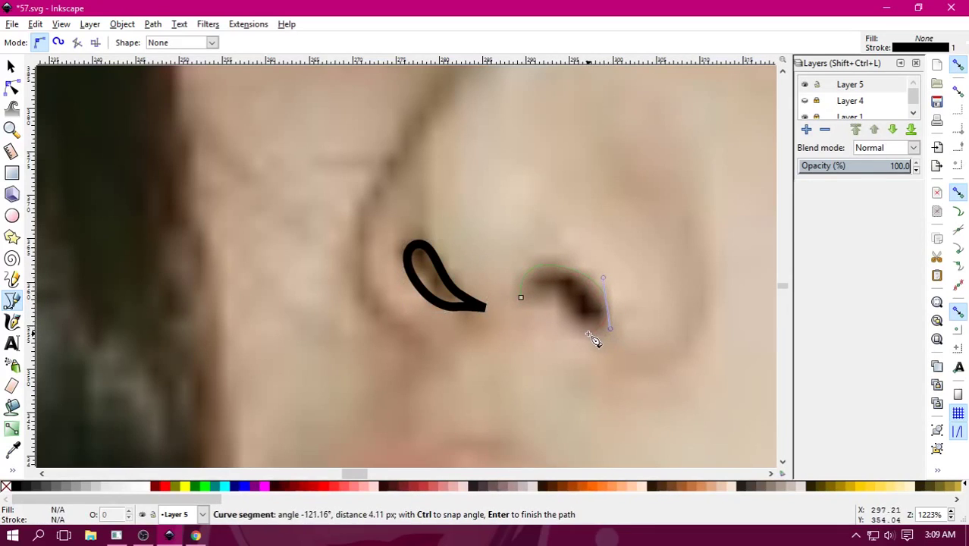
{"action": "left_click_drag", "start_coordinate": [520, 301], "coordinate": [439, 342]}
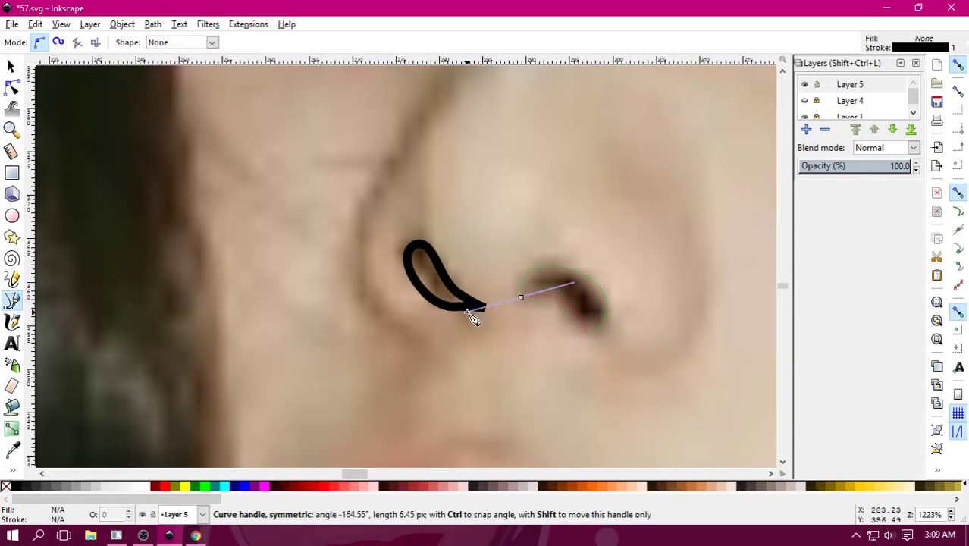
Trace the closed curved line down the side of the nose, then zoom back out.
{"action": "left_click", "coordinate": [422, 339]}
{"action": "left_click_drag", "start_coordinate": [360, 250], "coordinate": [360, 180]}
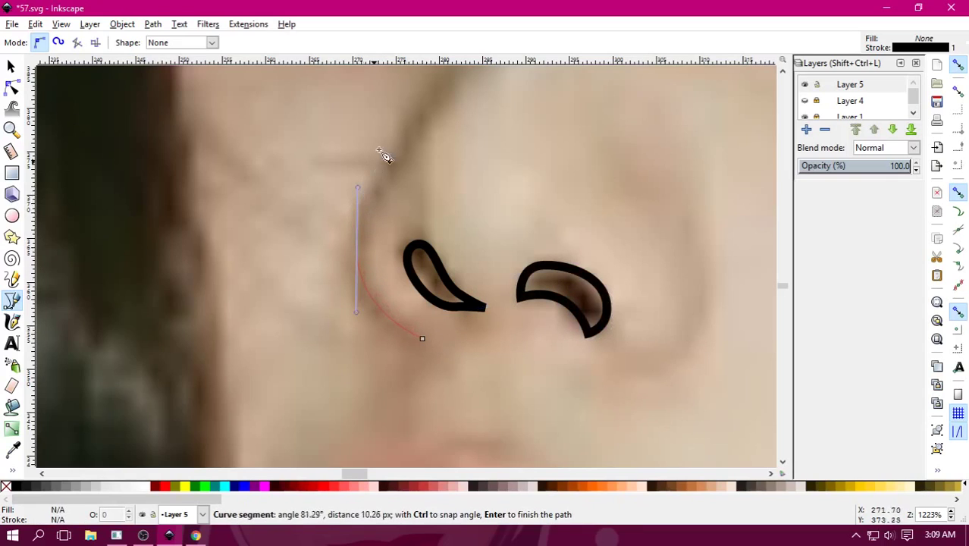
{"action": "scroll", "coordinate": [288, 391], "scroll_direction": "up", "scroll_amount": 3}
{"action": "scroll", "coordinate": [303, 379], "scroll_direction": "up", "scroll_amount": 5}
{"action": "mouse_move", "coordinate": [357, 340]}
{"action": "left_mouse_down"}
{"action": "mouse_move", "coordinate": [419, 299]}
{"action": "mouse_move", "coordinate": [404, 278]}
{"action": "left_mouse_up"}
{"action": "scroll", "coordinate": [458, 248], "scroll_direction": "down", "scroll_amount": 5}
{"action": "scroll", "coordinate": [467, 242], "scroll_direction": "left", "scroll_amount": 5}
{"action": "left_click_drag", "start_coordinate": [468, 242], "coordinate": [428, 278]}
{"action": "left_click_drag", "start_coordinate": [386, 407], "coordinate": [379, 466]}
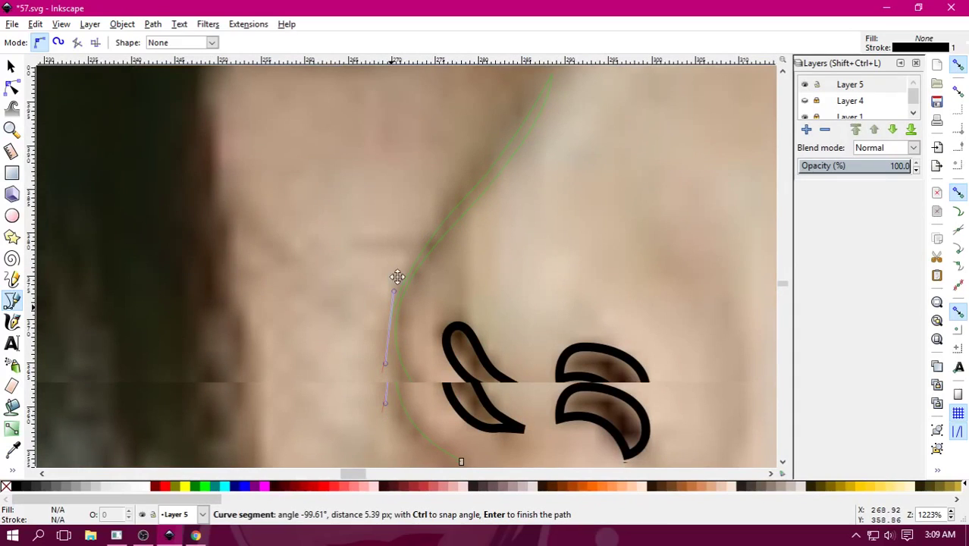
{"action": "scroll", "coordinate": [472, 334], "scroll_direction": "down", "scroll_amount": 5}
{"action": "left_click_drag", "start_coordinate": [479, 317], "coordinate": [530, 324]}
{"action": "key", "text": "minus"}
{"action": "key", "text": "minus"}
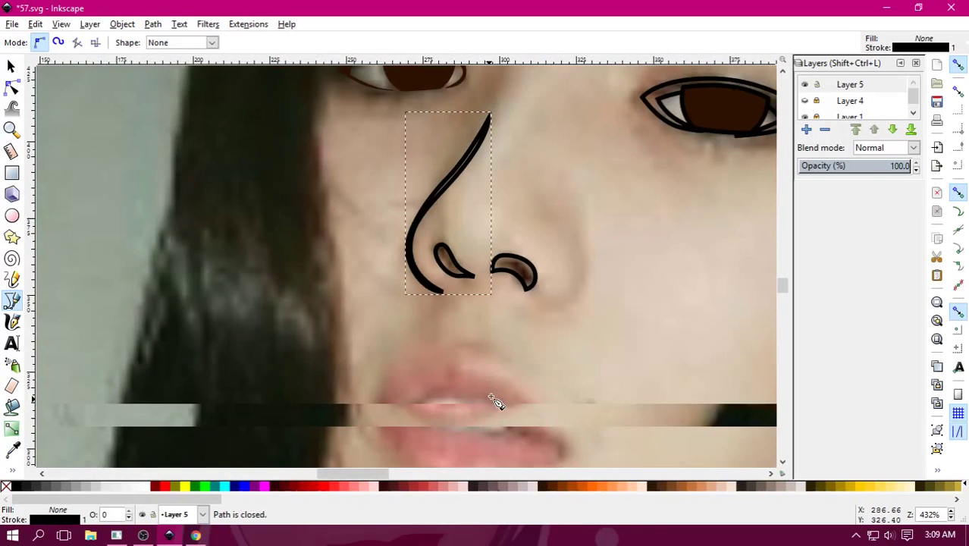
{"action": "key", "text": "minus"}
{"action": "key", "text": "minus"}
{"action": "key", "text": "minus"}
{"action": "key", "text": "minus"}
{"action": "key", "text": "minus"}
{"action": "key", "text": "minus"}
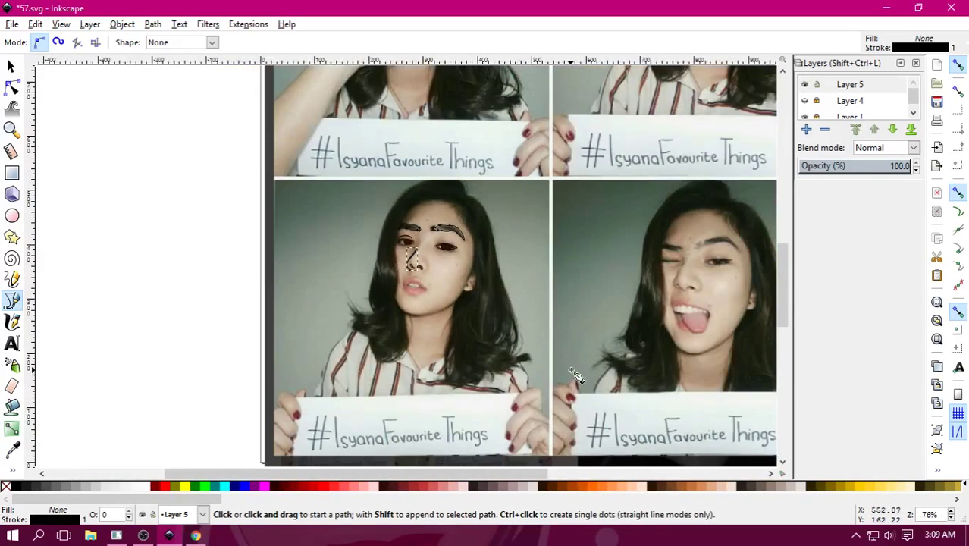
{"action": "scroll", "coordinate": [574, 374], "scroll_direction": "right", "scroll_amount": 5}
{"action": "left_click", "coordinate": [805, 102]}
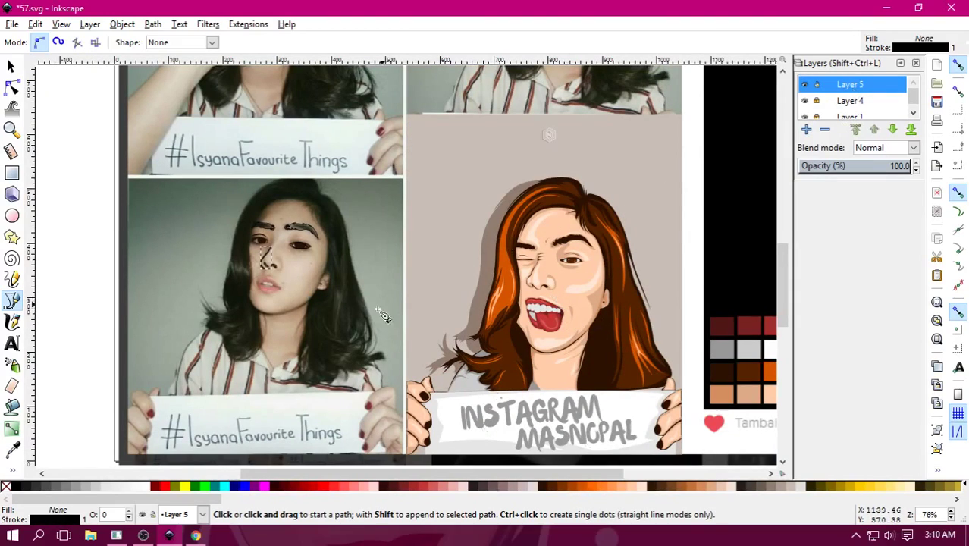
{"action": "key", "text": "s"}
{"action": "key", "text": "Escape"}
{"action": "key", "text": "plus"}
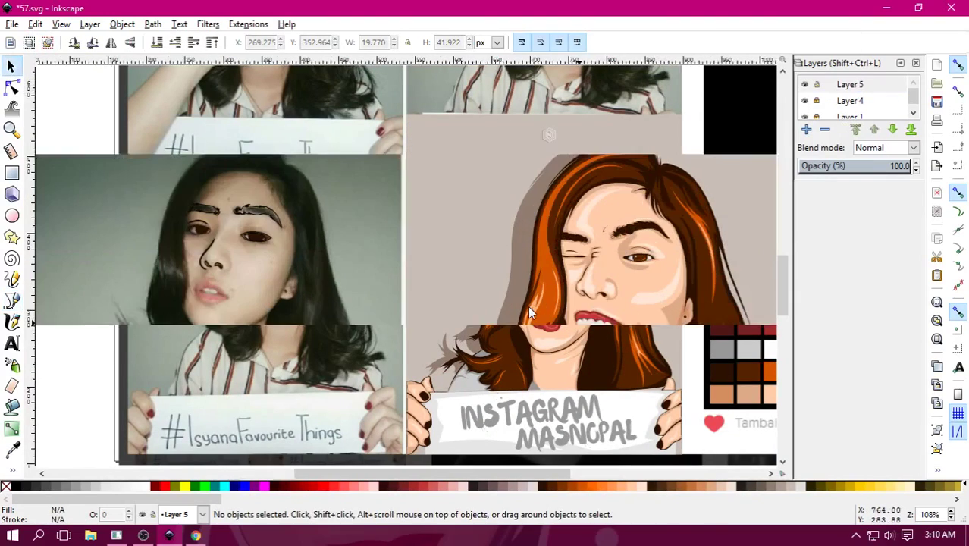
{"action": "key", "text": "plus"}
{"action": "key", "text": "plus"}
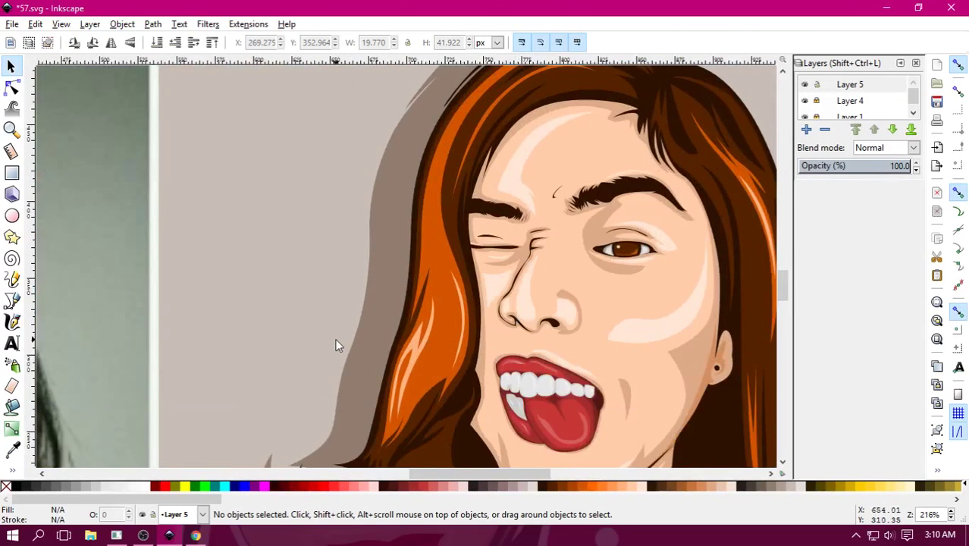
{"action": "scroll", "coordinate": [481, 338], "scroll_direction": "down", "scroll_amount": 1}
{"action": "scroll", "coordinate": [422, 347], "scroll_direction": "down", "scroll_amount": 2}
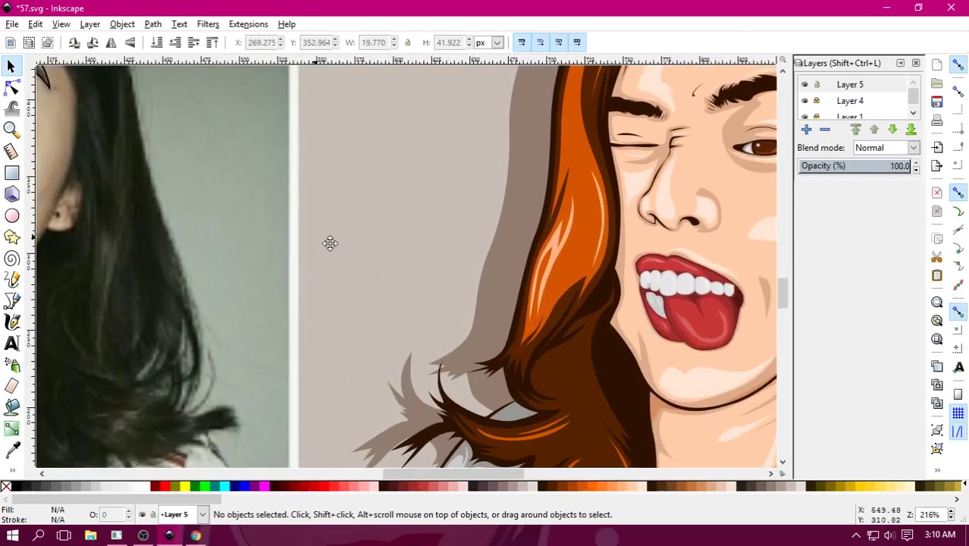
{"action": "scroll", "coordinate": [441, 278], "scroll_direction": "up", "scroll_amount": 3}
{"action": "scroll", "coordinate": [493, 293], "scroll_direction": "left", "scroll_amount": 2}
{"action": "key", "text": "plus"}
{"action": "key", "text": "plus"}
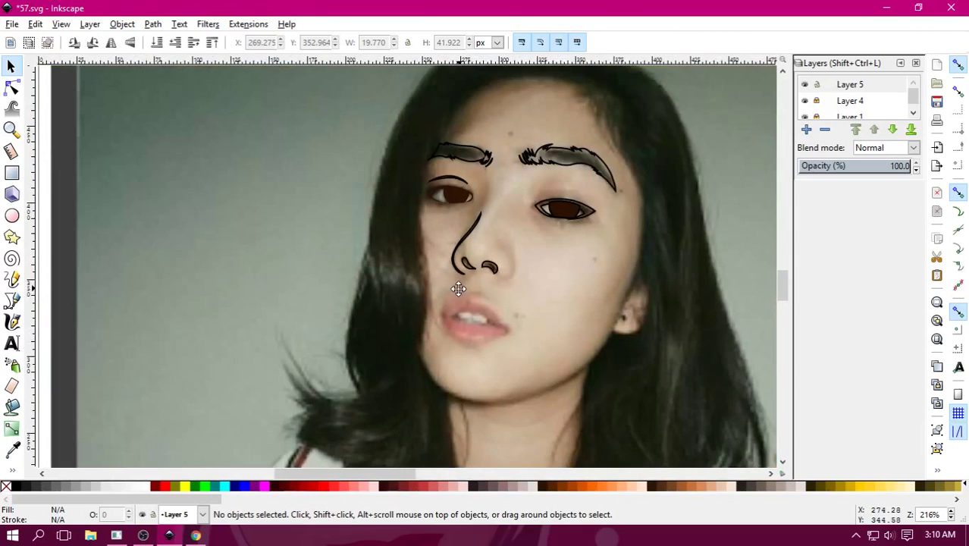
{"action": "scroll", "coordinate": [572, 301], "scroll_direction": "right", "scroll_amount": 2}
{"action": "scroll", "coordinate": [505, 339], "scroll_direction": "up", "scroll_amount": 3}
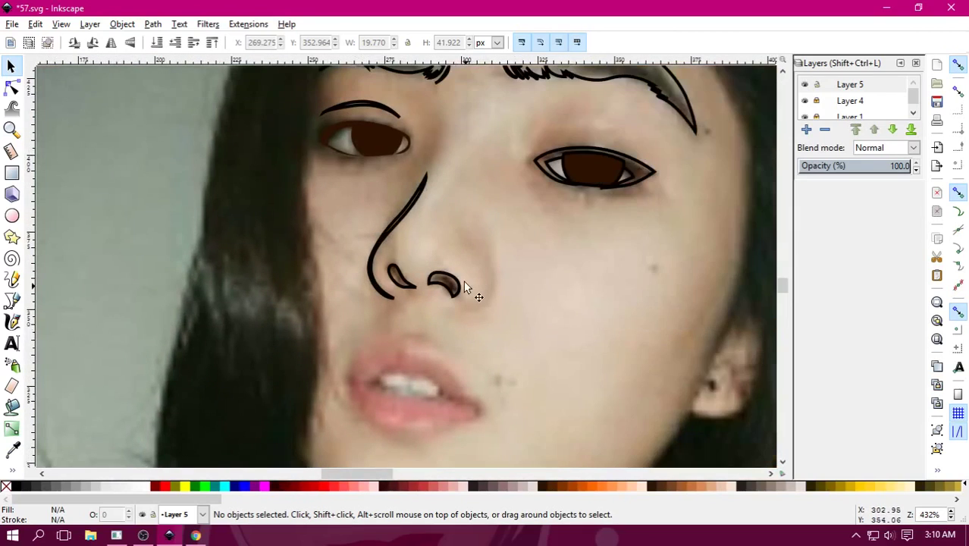
{"action": "key", "text": "b"}
Start the hair outline above the eyebrow and curve it down past the temple and cheek.
{"action": "scroll", "coordinate": [389, 250], "scroll_direction": "up", "scroll_amount": 3}
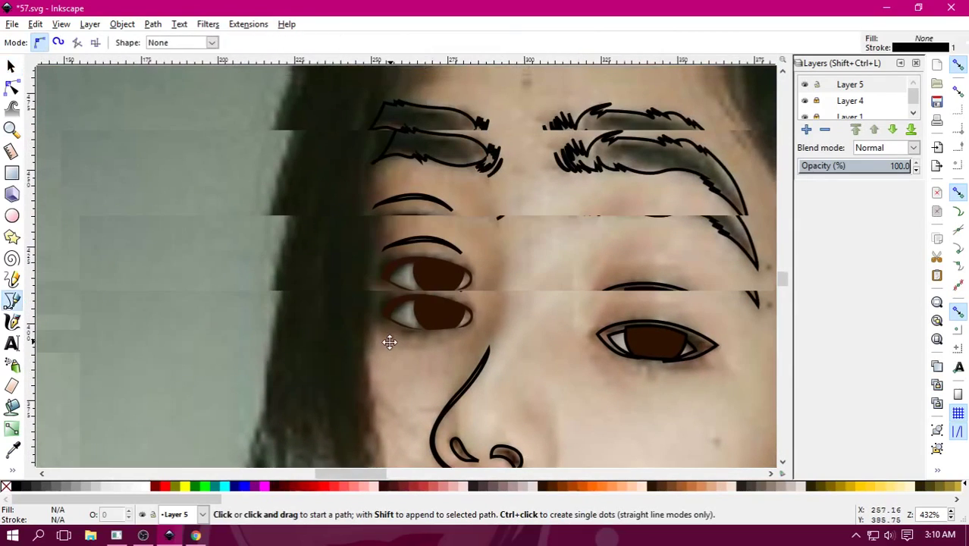
{"action": "left_click", "coordinate": [491, 119]}
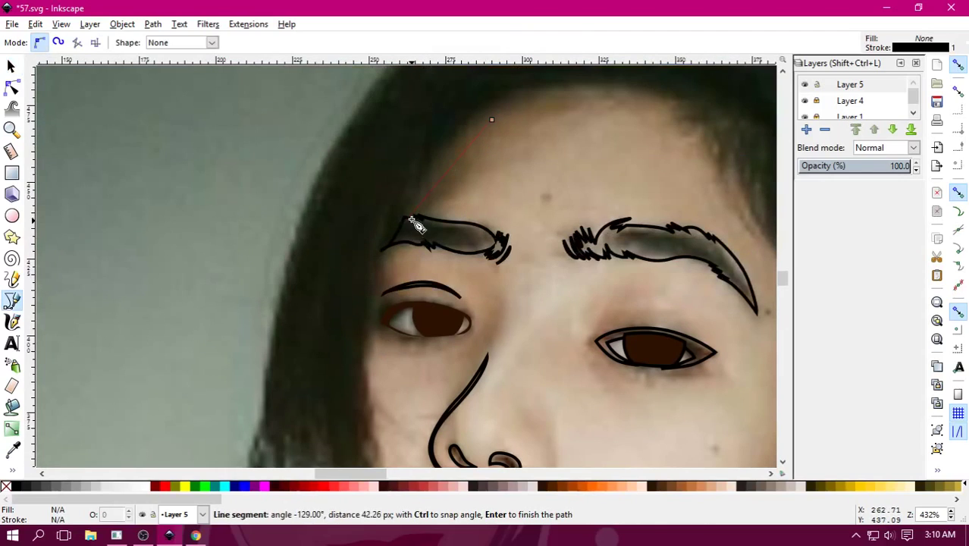
{"action": "left_click_drag", "start_coordinate": [407, 225], "coordinate": [375, 292]}
{"action": "left_click", "coordinate": [377, 293]}
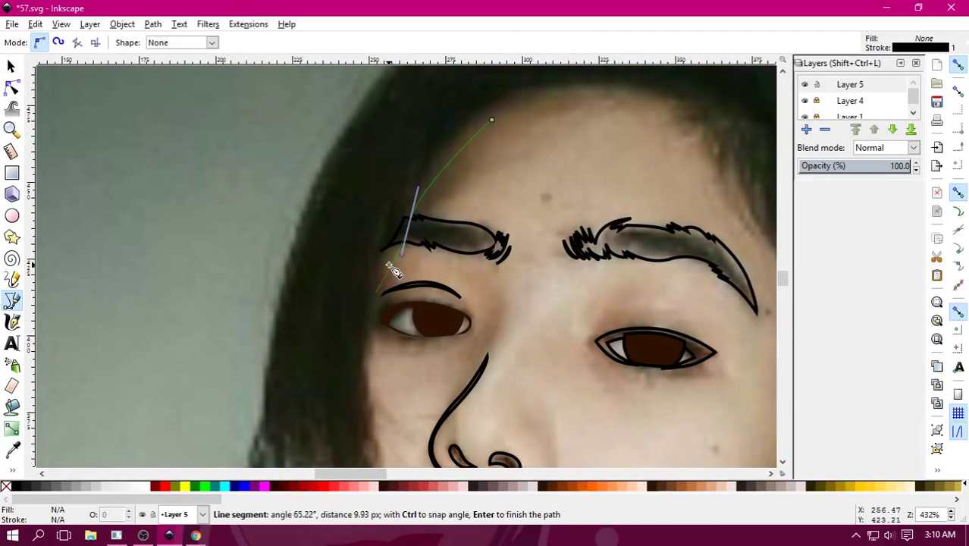
{"action": "scroll", "coordinate": [396, 265], "scroll_direction": "down", "scroll_amount": 3}
{"action": "scroll", "coordinate": [398, 261], "scroll_direction": "left", "scroll_amount": 1}
{"action": "left_click_drag", "start_coordinate": [395, 263], "coordinate": [404, 325]}
{"action": "left_click", "coordinate": [404, 321]}
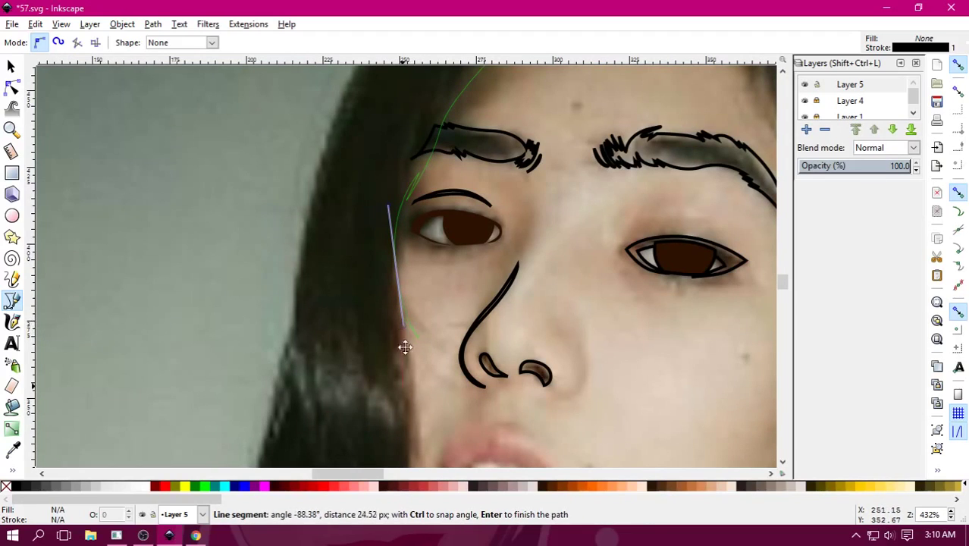
{"action": "scroll", "coordinate": [403, 346], "scroll_direction": "down", "scroll_amount": 6}
{"action": "scroll", "coordinate": [402, 345], "scroll_direction": "left", "scroll_amount": 1}
{"action": "mouse_move", "coordinate": [442, 245]}
{"action": "left_mouse_down"}
{"action": "mouse_move", "coordinate": [440, 286]}
{"action": "mouse_move", "coordinate": [438, 241]}
{"action": "left_mouse_up"}
{"action": "left_click", "coordinate": [467, 325]}
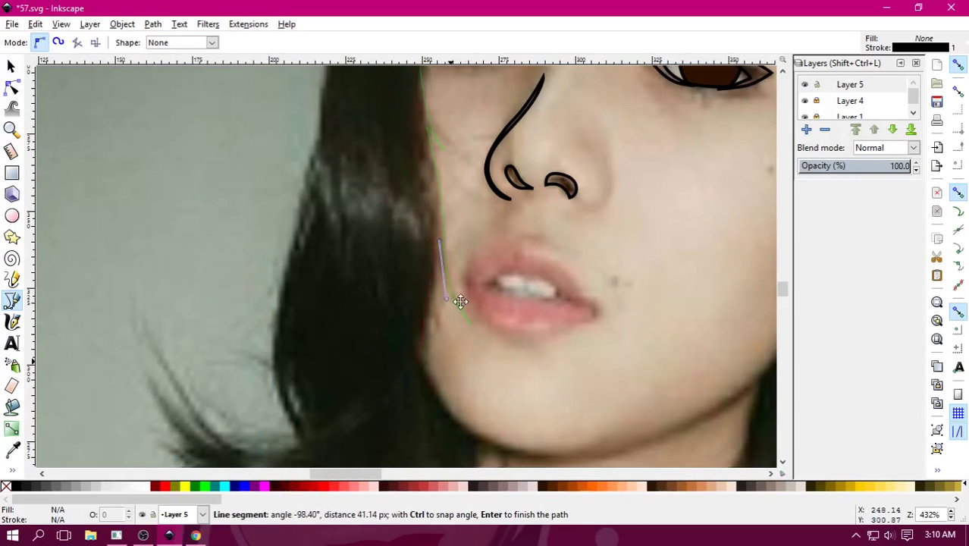
{"action": "scroll", "coordinate": [509, 233], "scroll_direction": "down", "scroll_amount": 4}
{"action": "scroll", "coordinate": [509, 233], "scroll_direction": "left", "scroll_amount": 3}
Carry the hair outline along the jawline and under the chin.
{"action": "left_click_drag", "start_coordinate": [514, 201], "coordinate": [507, 224]}
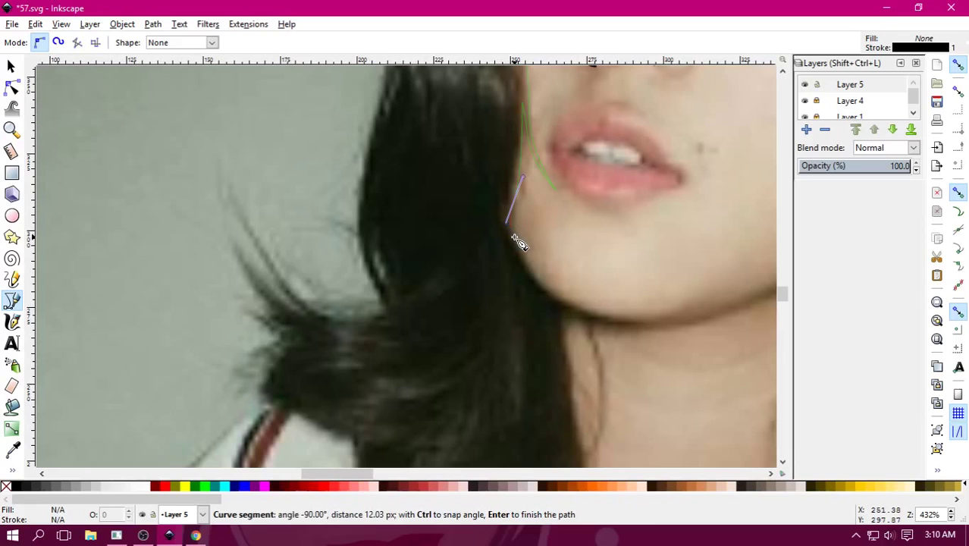
{"action": "left_click_drag", "start_coordinate": [547, 294], "coordinate": [589, 329]}
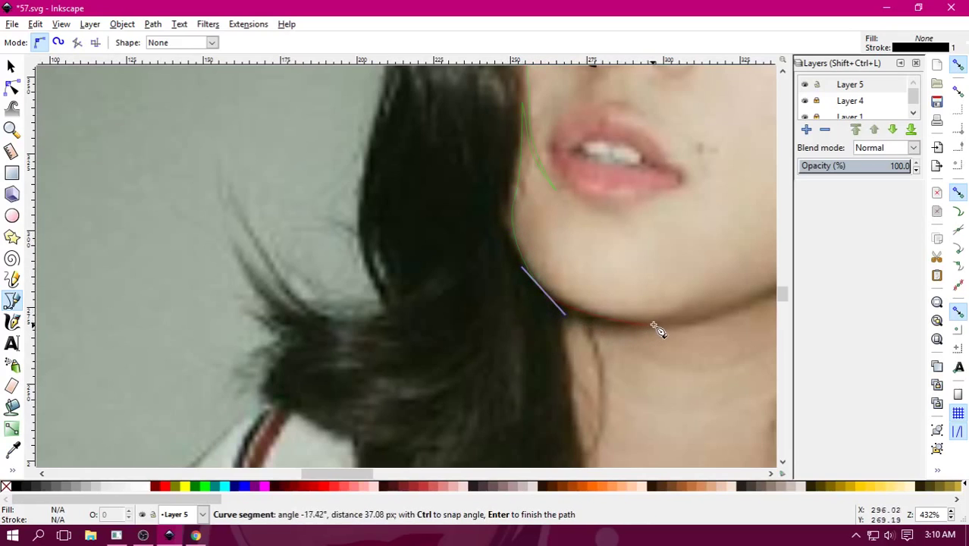
{"action": "left_click_drag", "start_coordinate": [678, 326], "coordinate": [720, 318]}
{"action": "scroll", "coordinate": [721, 323], "scroll_direction": "right", "scroll_amount": 10}
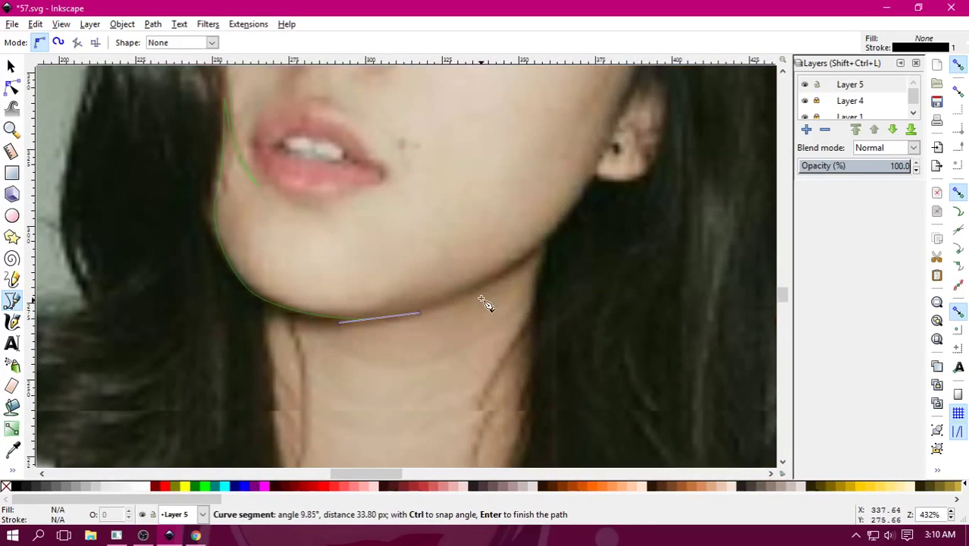
{"action": "left_click_drag", "start_coordinate": [332, 326], "coordinate": [289, 319]}
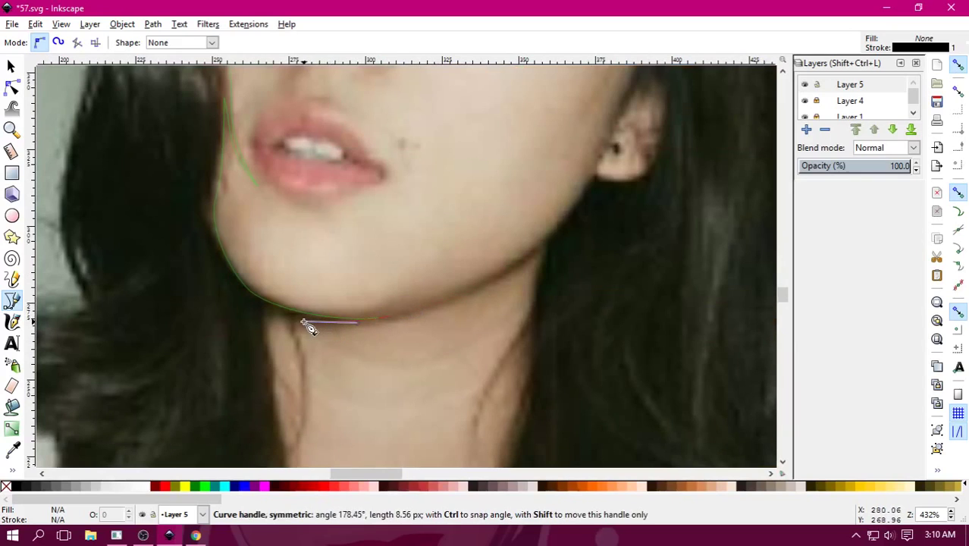
{"action": "scroll", "coordinate": [281, 322], "scroll_direction": "down", "scroll_amount": 3}
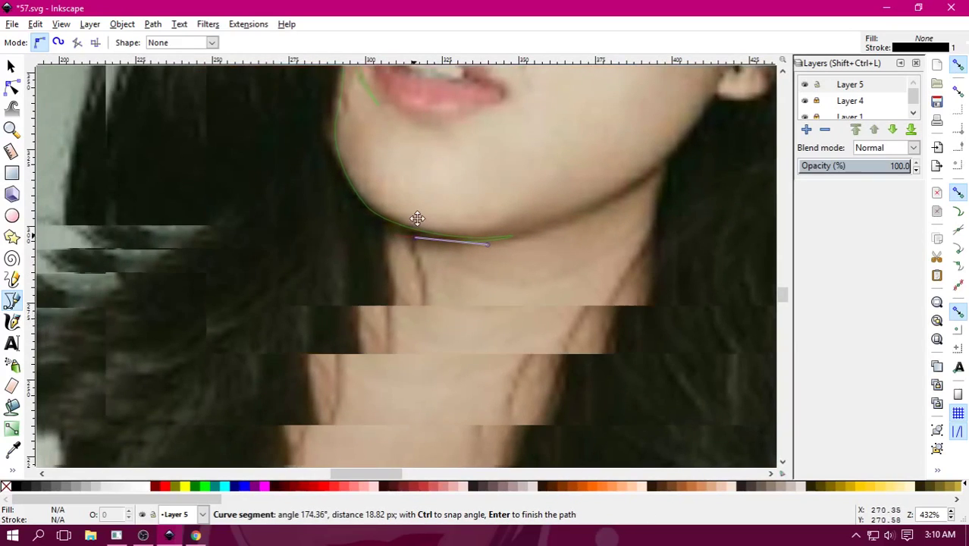
{"action": "scroll", "coordinate": [415, 216], "scroll_direction": "left", "scroll_amount": 5}
Extend the outline down the side of the neck to the collar.
{"action": "left_click_drag", "start_coordinate": [455, 301], "coordinate": [450, 350]}
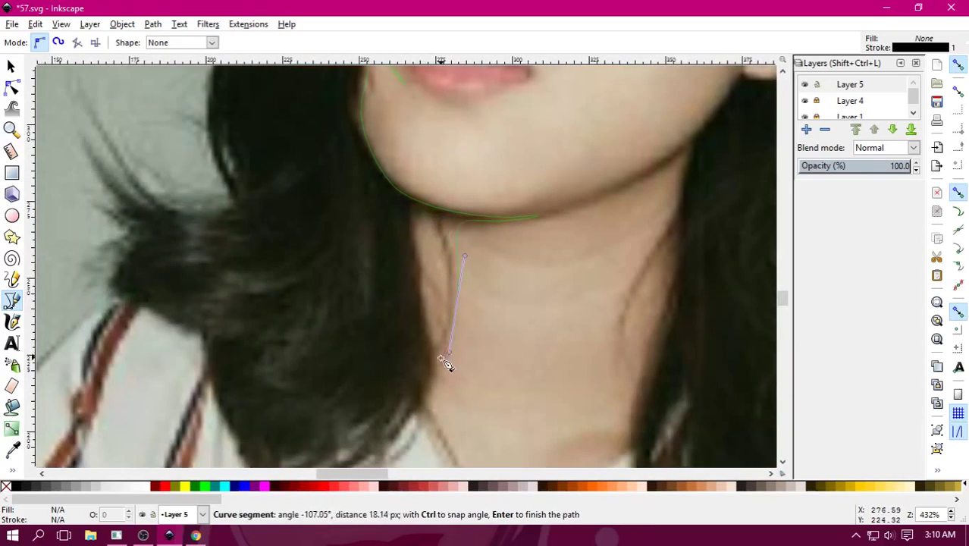
{"action": "left_click_drag", "start_coordinate": [449, 279], "coordinate": [437, 221]}
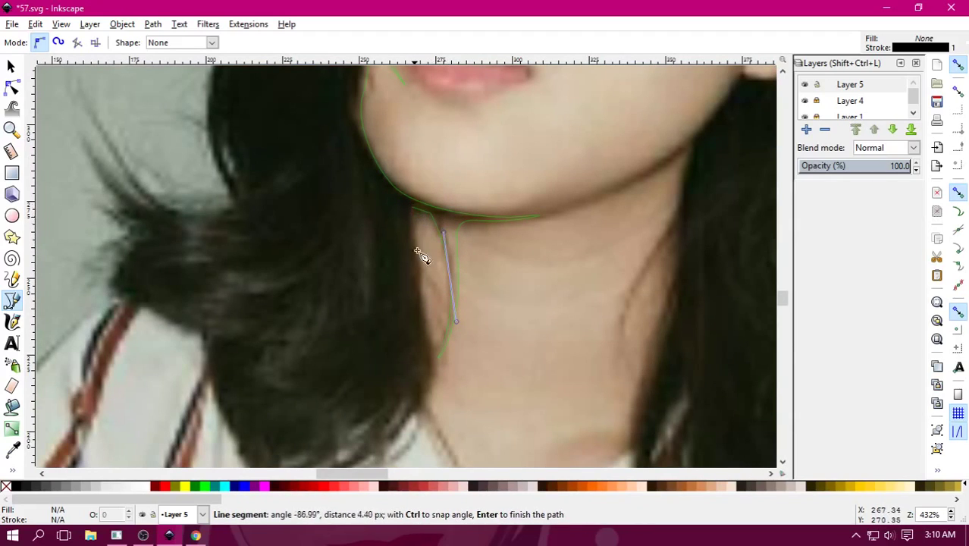
{"action": "scroll", "coordinate": [419, 256], "scroll_direction": "down", "scroll_amount": 3}
{"action": "scroll", "coordinate": [419, 256], "scroll_direction": "left", "scroll_amount": 1}
{"action": "left_click_drag", "start_coordinate": [465, 248], "coordinate": [463, 270]}
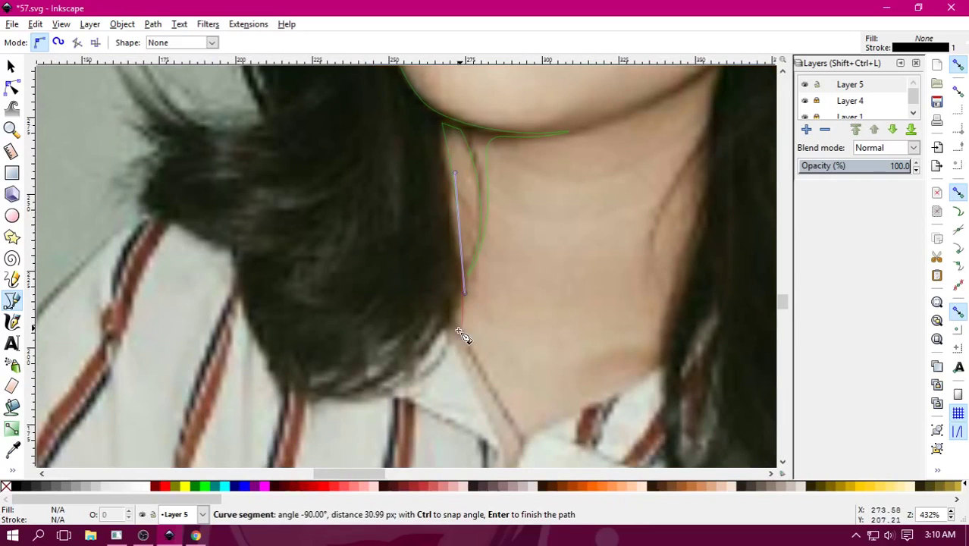
{"action": "mouse_move", "coordinate": [414, 391]}
{"action": "left_mouse_down"}
{"action": "mouse_move", "coordinate": [403, 399]}
{"action": "mouse_move", "coordinate": [416, 367]}
{"action": "left_mouse_up"}
{"action": "left_click", "coordinate": [317, 402]}
Curve the outline over the shoulder and around the hair ends.
{"action": "left_click", "coordinate": [423, 353]}
{"action": "scroll", "coordinate": [455, 364], "scroll_direction": "down", "scroll_amount": 3}
{"action": "scroll", "coordinate": [455, 364], "scroll_direction": "left", "scroll_amount": 8}
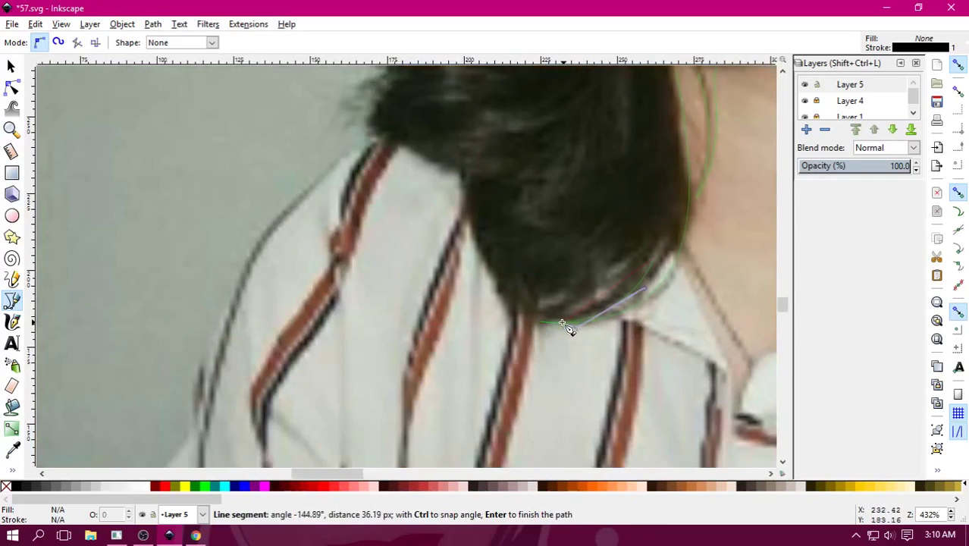
{"action": "left_click_drag", "start_coordinate": [525, 325], "coordinate": [461, 307]}
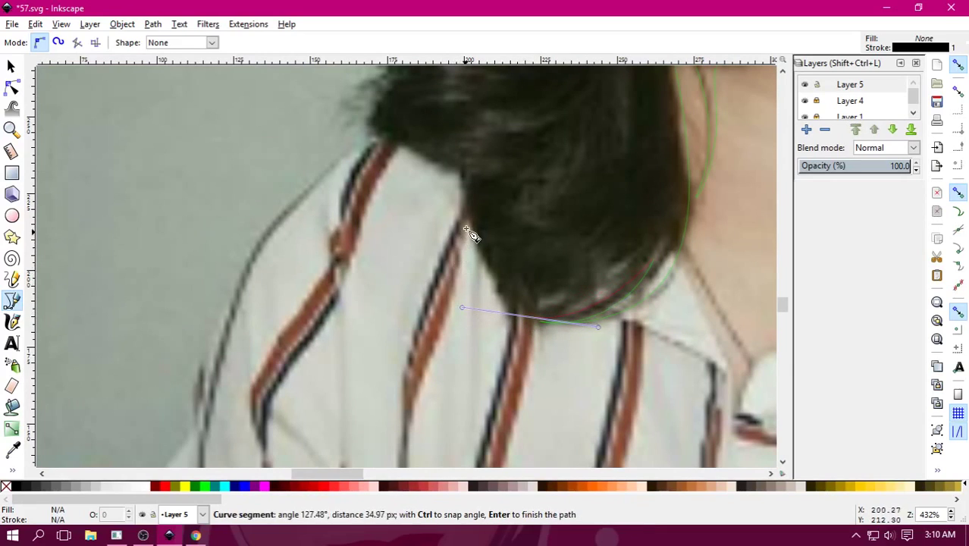
{"action": "left_click", "coordinate": [421, 159]}
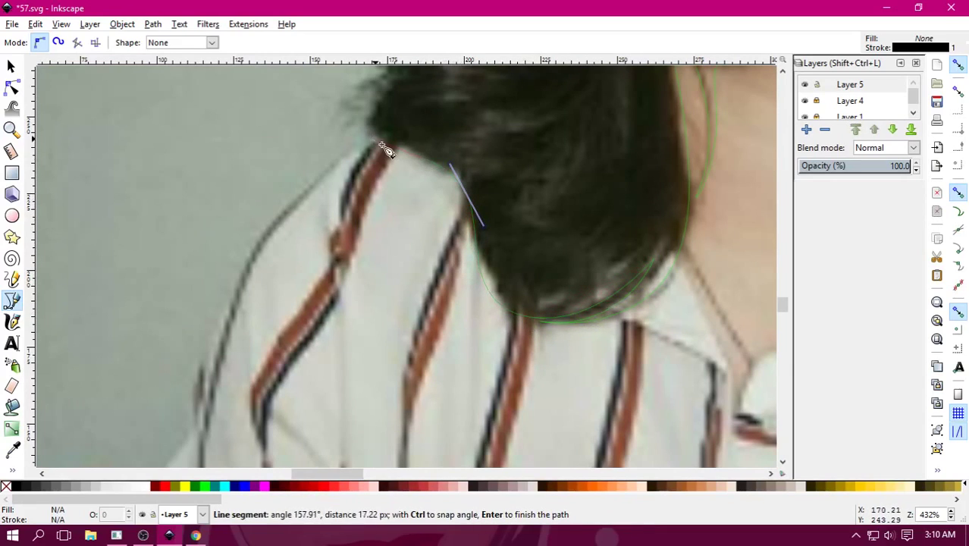
{"action": "scroll", "coordinate": [425, 227], "scroll_direction": "up", "scroll_amount": 5}
{"action": "scroll", "coordinate": [424, 228], "scroll_direction": "left", "scroll_amount": 3}
{"action": "mouse_move", "coordinate": [446, 297]}
{"action": "left_mouse_down"}
{"action": "mouse_move", "coordinate": [411, 301]}
{"action": "mouse_move", "coordinate": [462, 288]}
{"action": "mouse_move", "coordinate": [400, 303]}
{"action": "left_mouse_up"}
{"action": "left_click", "coordinate": [470, 272]}
Zigzag the outline around the flyaway strand tips and along the outer strand.
{"action": "left_click_drag", "start_coordinate": [464, 250], "coordinate": [485, 247]}
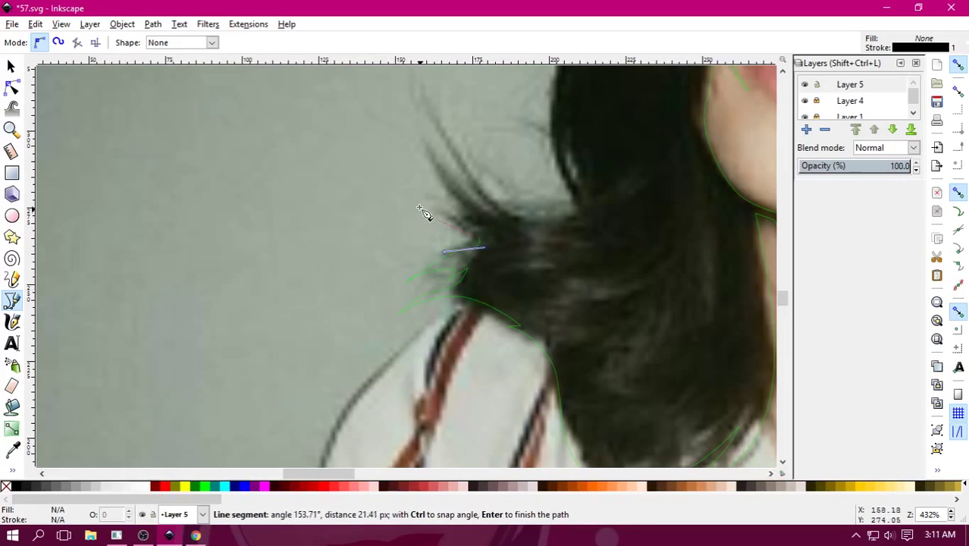
{"action": "left_click_drag", "start_coordinate": [417, 193], "coordinate": [474, 217]}
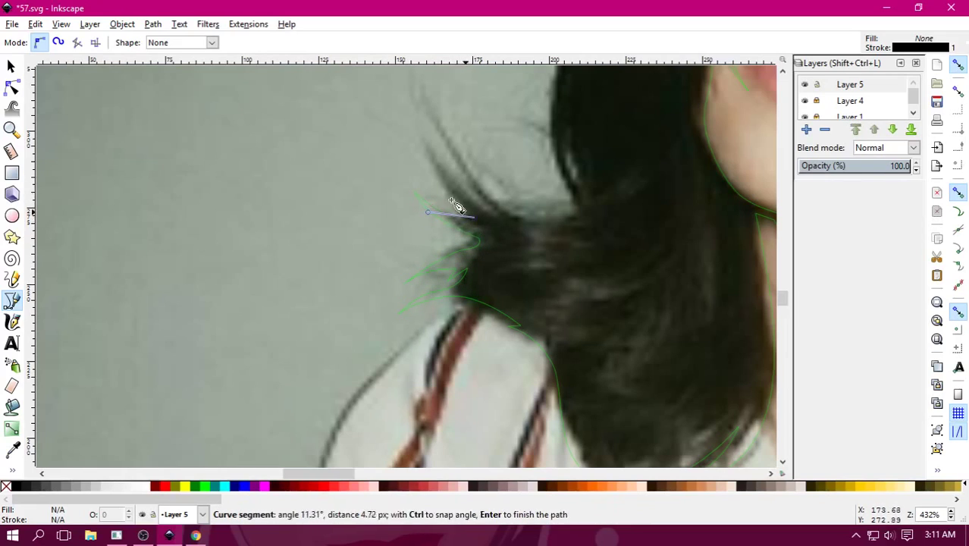
{"action": "left_click_drag", "start_coordinate": [416, 144], "coordinate": [410, 124]}
{"action": "left_click_drag", "start_coordinate": [423, 173], "coordinate": [443, 198]}
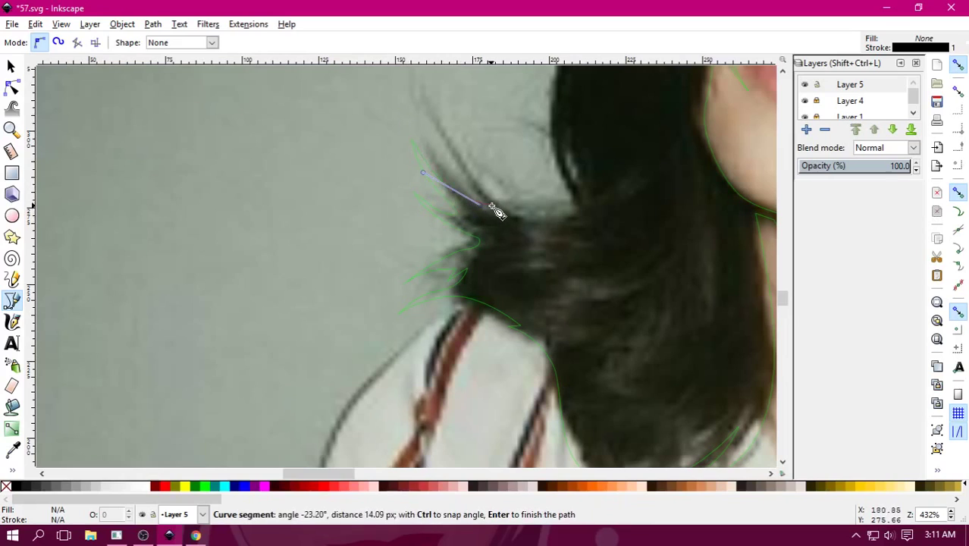
{"action": "scroll", "coordinate": [425, 351], "scroll_direction": "up", "scroll_amount": 5}
{"action": "left_click_drag", "start_coordinate": [412, 275], "coordinate": [404, 237]}
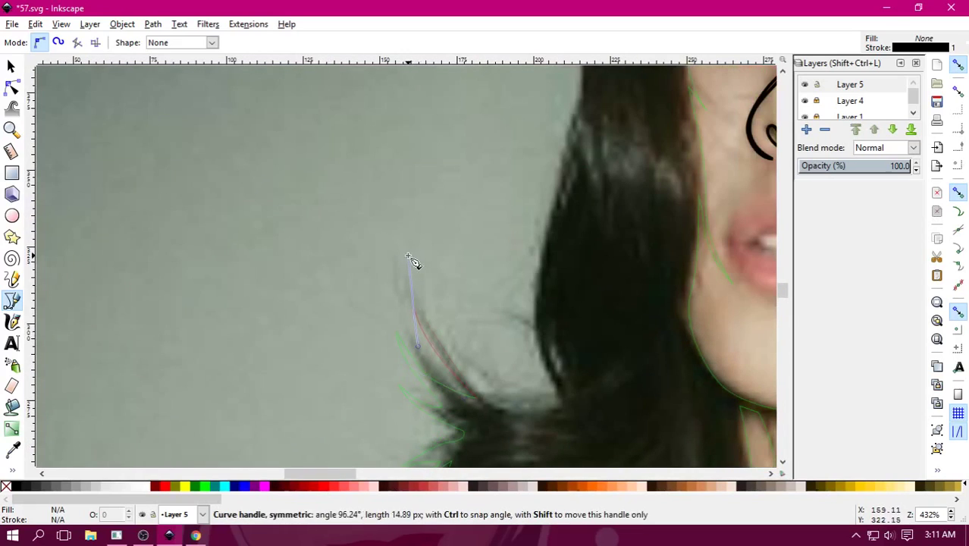
{"action": "scroll", "coordinate": [298, 228], "scroll_direction": "down", "scroll_amount": 3}
{"action": "scroll", "coordinate": [298, 228], "scroll_direction": "right", "scroll_amount": 4}
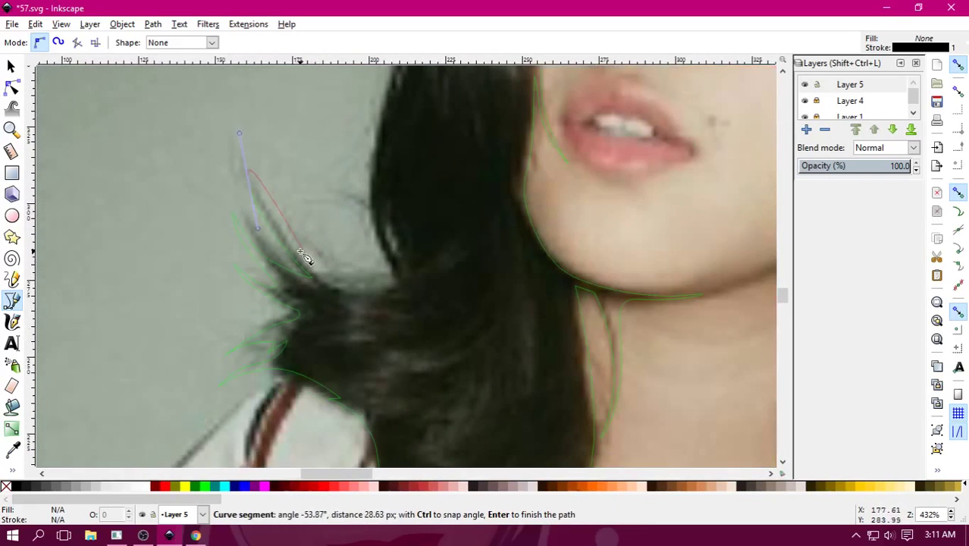
{"action": "left_click_drag", "start_coordinate": [290, 242], "coordinate": [332, 281]}
{"action": "left_click", "coordinate": [371, 276]}
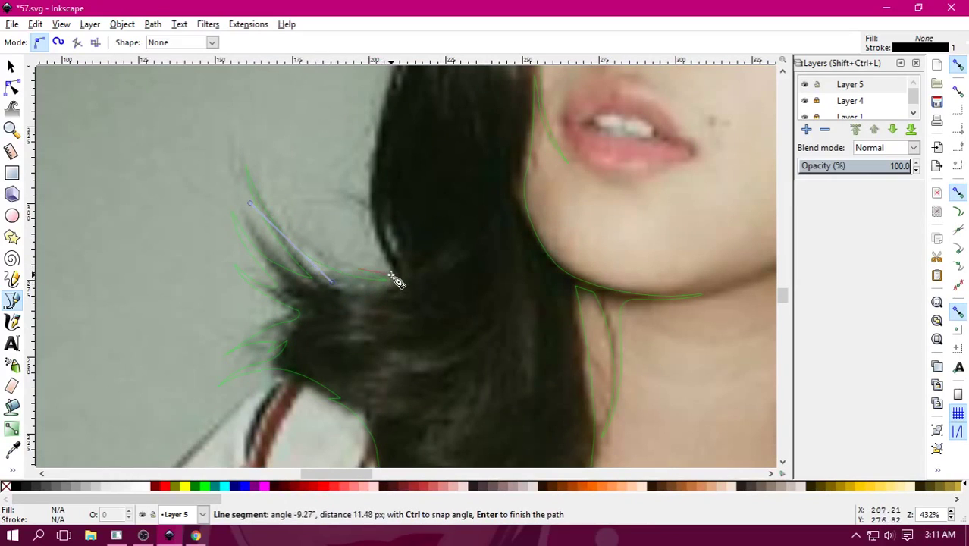
{"action": "scroll", "coordinate": [356, 205], "scroll_direction": "up", "scroll_amount": 3}
Curve the hair outline up the outer hair edge beside the face.
{"action": "left_click_drag", "start_coordinate": [373, 350], "coordinate": [417, 133]}
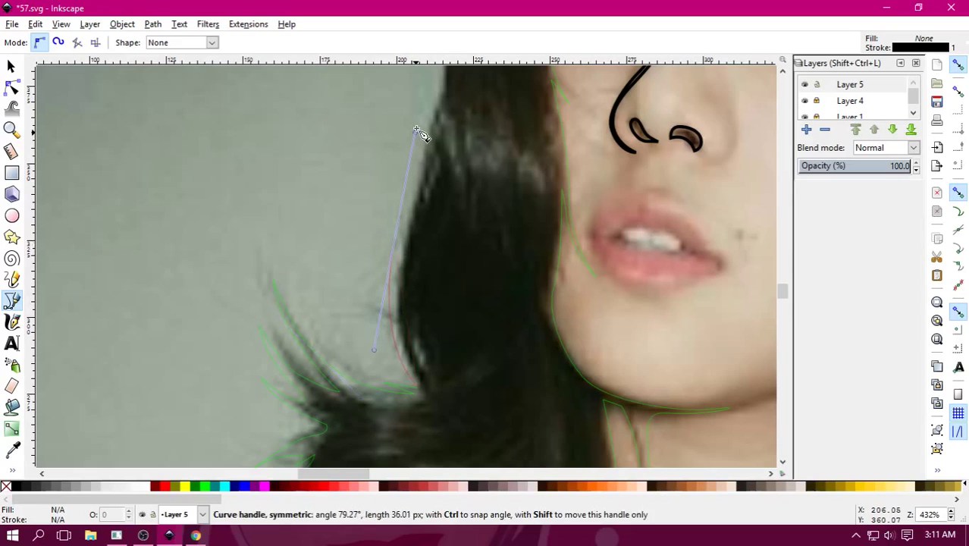
{"action": "scroll", "coordinate": [386, 288], "scroll_direction": "up", "scroll_amount": 3}
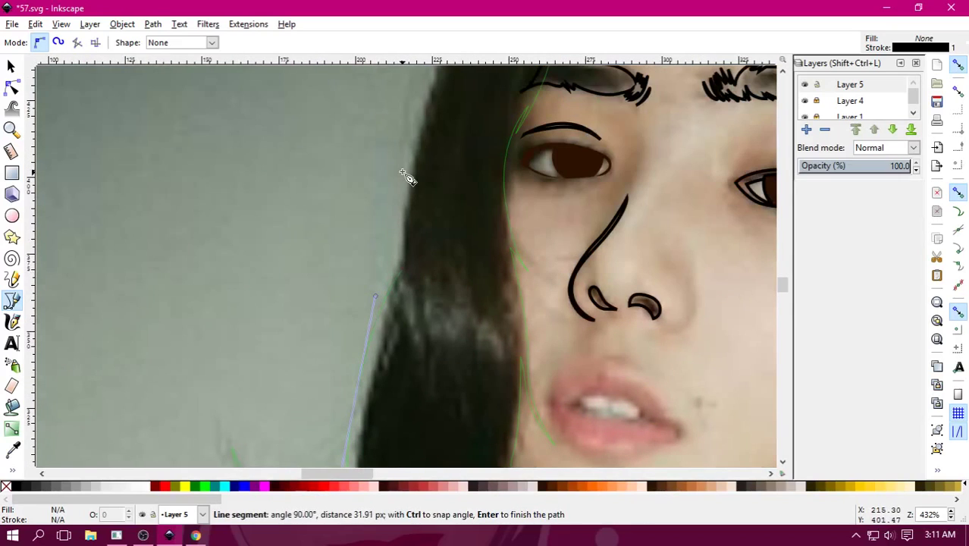
{"action": "scroll", "coordinate": [408, 179], "scroll_direction": "up", "scroll_amount": 5}
{"action": "scroll", "coordinate": [351, 204], "scroll_direction": "right", "scroll_amount": 3}
{"action": "left_click_drag", "start_coordinate": [330, 214], "coordinate": [381, 127]}
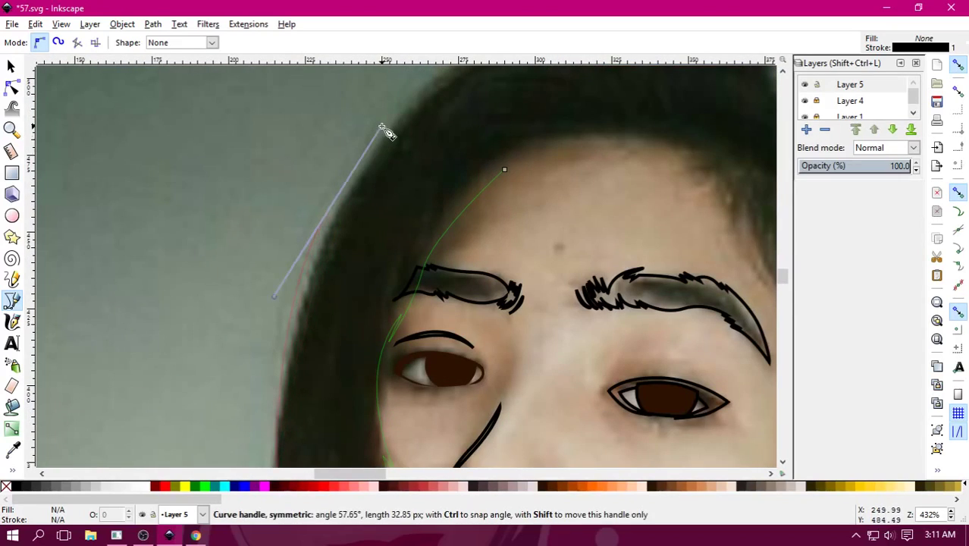
{"action": "left_click_drag", "start_coordinate": [300, 285], "coordinate": [258, 394]}
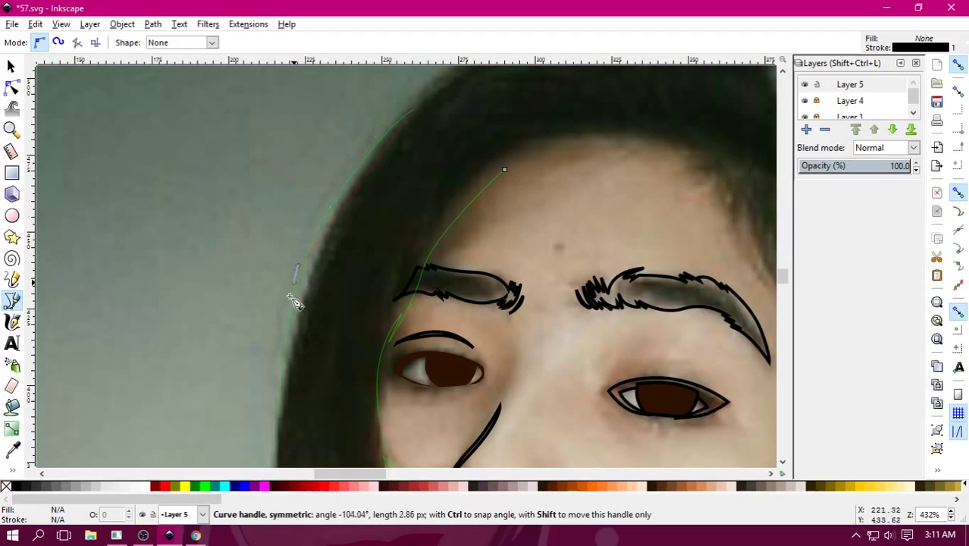
{"action": "scroll", "coordinate": [318, 237], "scroll_direction": "down", "scroll_amount": 4}
{"action": "scroll", "coordinate": [319, 237], "scroll_direction": "left", "scroll_amount": 1}
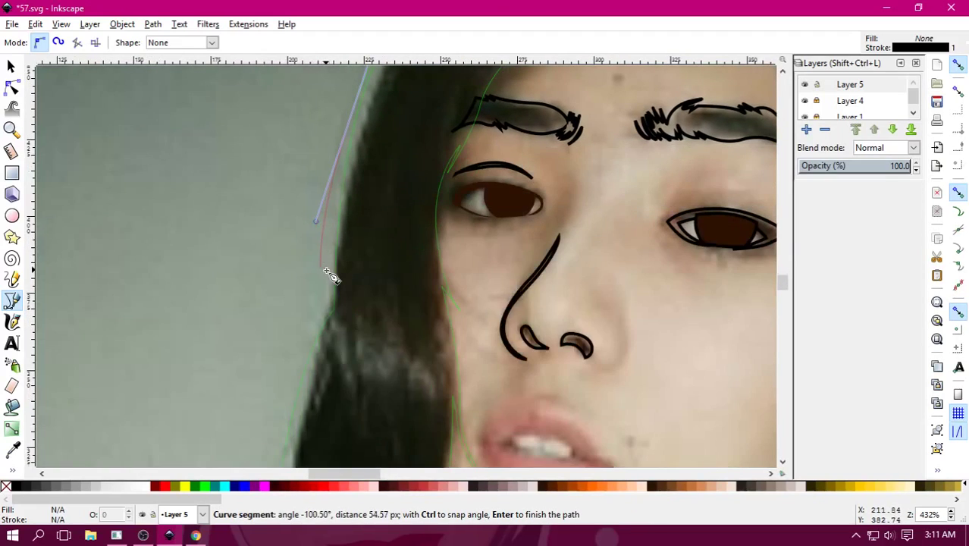
{"action": "left_click_drag", "start_coordinate": [322, 301], "coordinate": [311, 329]}
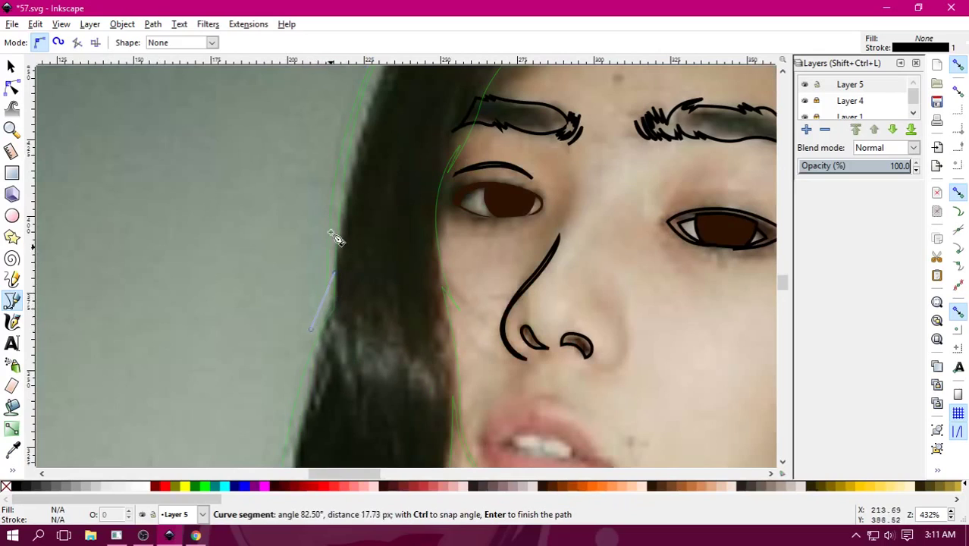
{"action": "left_click_drag", "start_coordinate": [322, 251], "coordinate": [320, 201]}
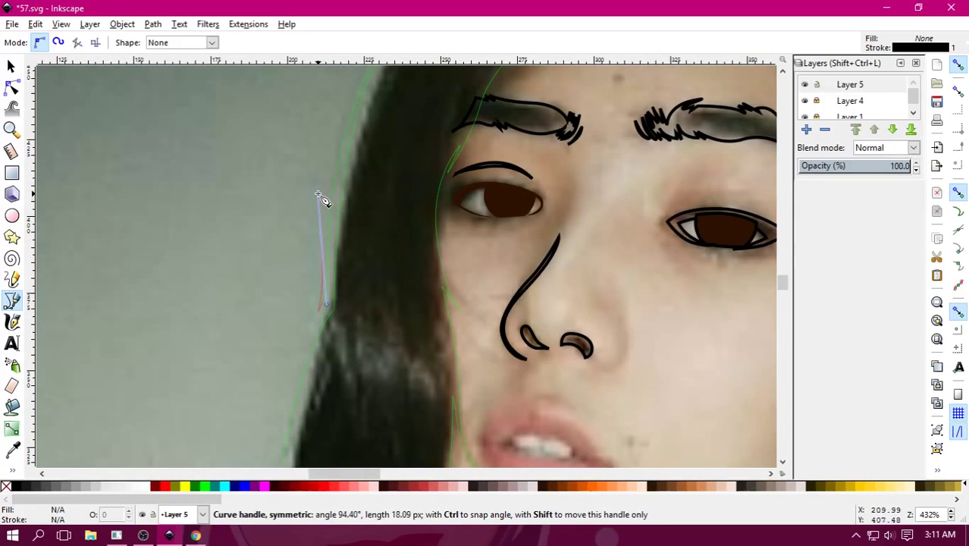
{"action": "scroll", "coordinate": [273, 223], "scroll_direction": "up", "scroll_amount": 6}
{"action": "scroll", "coordinate": [273, 224], "scroll_direction": "right", "scroll_amount": 2}
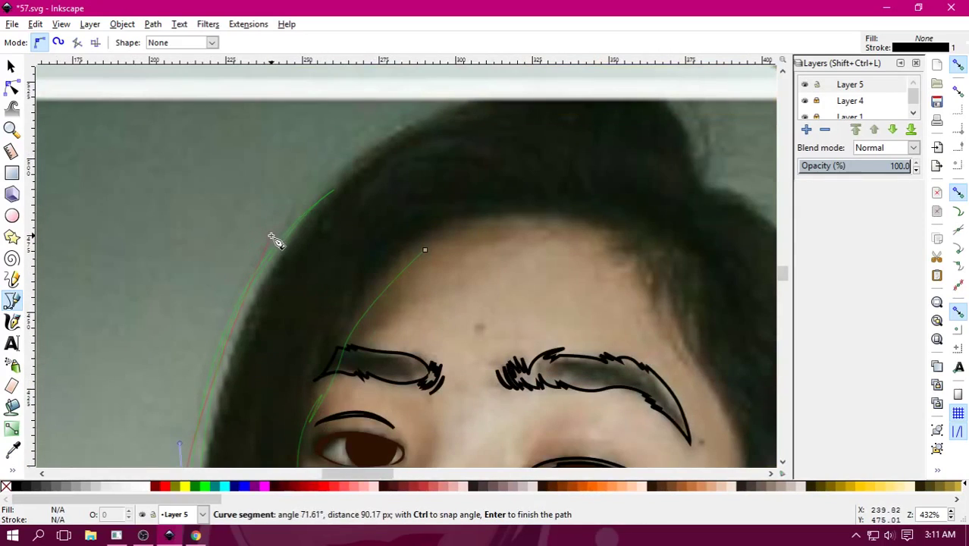
Arc the outline across the crown and bring it down the right side of the head.
{"action": "left_click_drag", "start_coordinate": [274, 240], "coordinate": [331, 165]}
{"action": "scroll", "coordinate": [226, 241], "scroll_direction": "up", "scroll_amount": 3}
{"action": "scroll", "coordinate": [225, 241], "scroll_direction": "right", "scroll_amount": 2}
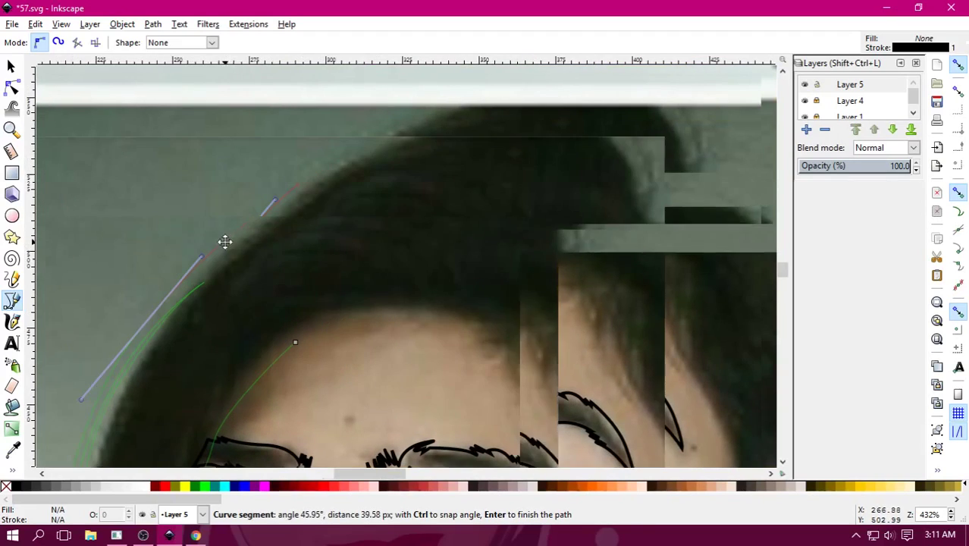
{"action": "left_click_drag", "start_coordinate": [379, 182], "coordinate": [459, 184]}
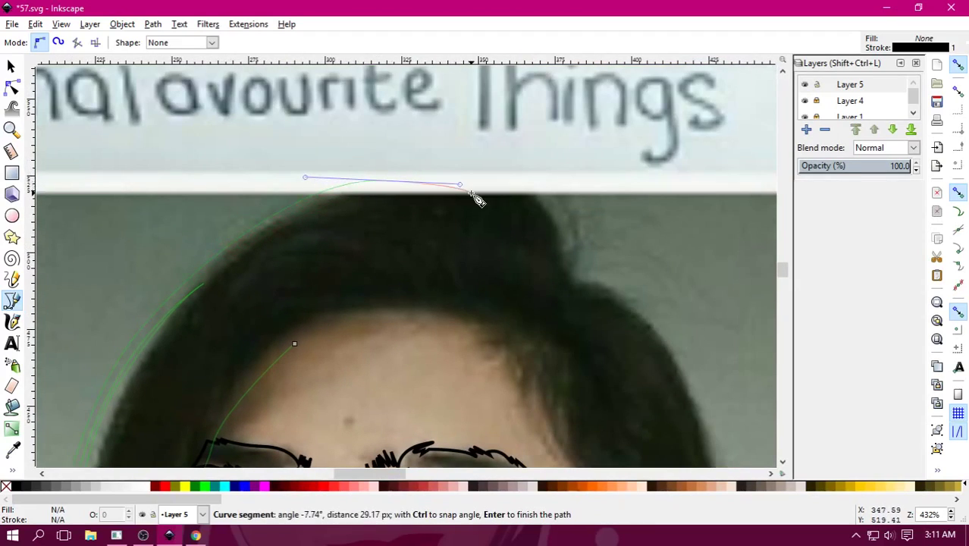
{"action": "mouse_move", "coordinate": [562, 204]}
{"action": "left_mouse_down"}
{"action": "mouse_move", "coordinate": [566, 227]}
{"action": "mouse_move", "coordinate": [554, 188]}
{"action": "left_mouse_up"}
{"action": "left_click_drag", "start_coordinate": [574, 258], "coordinate": [574, 286]}
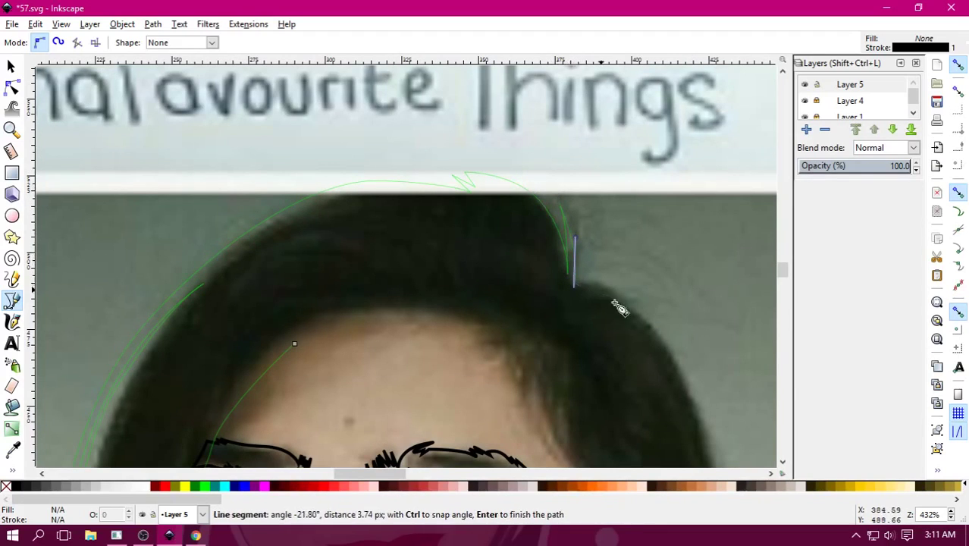
{"action": "scroll", "coordinate": [419, 210], "scroll_direction": "down", "scroll_amount": 4}
{"action": "scroll", "coordinate": [436, 169], "scroll_direction": "right", "scroll_amount": 8}
{"action": "left_click_drag", "start_coordinate": [455, 193], "coordinate": [499, 212]}
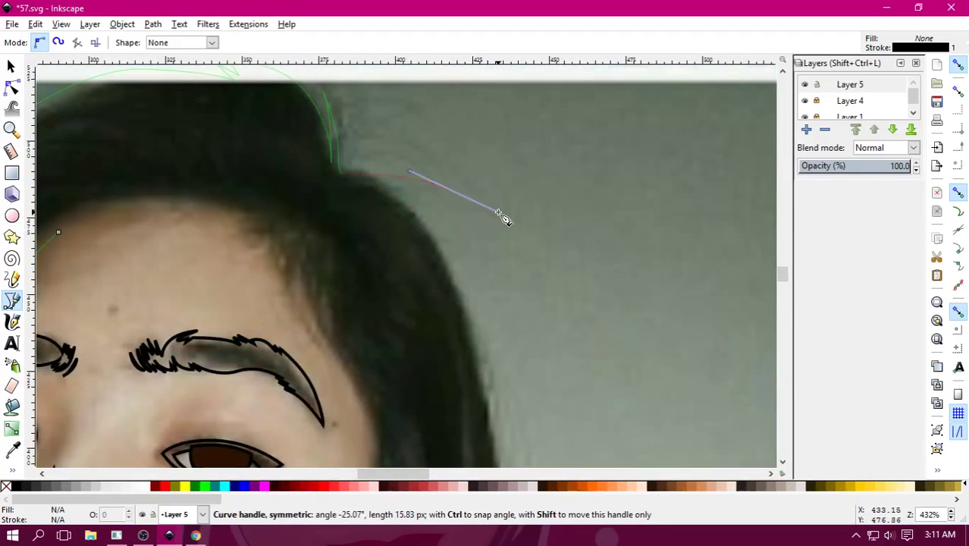
{"action": "mouse_move", "coordinate": [409, 184]}
{"action": "left_mouse_down"}
{"action": "mouse_move", "coordinate": [387, 190]}
{"action": "mouse_move", "coordinate": [452, 341]}
{"action": "left_mouse_up"}
Continue the outline with nodes further down the right hair edge past the ear.
{"action": "scroll", "coordinate": [410, 152], "scroll_direction": "down", "scroll_amount": 4}
{"action": "scroll", "coordinate": [417, 218], "scroll_direction": "right", "scroll_amount": 3}
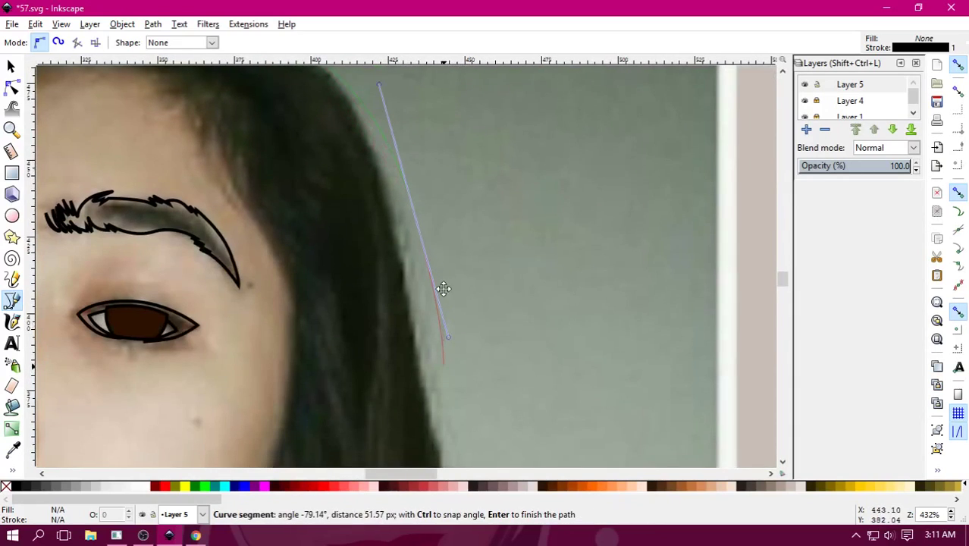
{"action": "scroll", "coordinate": [442, 226], "scroll_direction": "down", "scroll_amount": 7}
{"action": "left_click", "coordinate": [446, 220]}
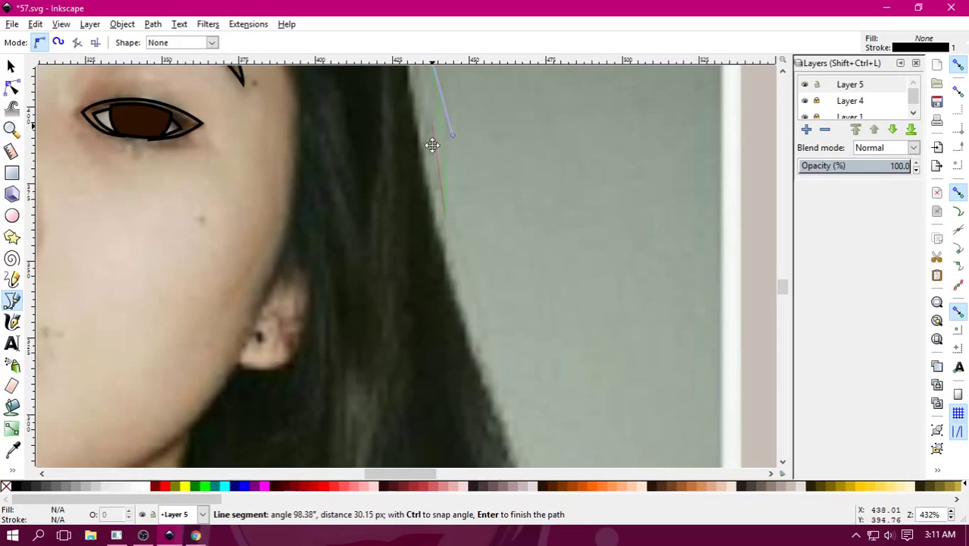
{"action": "scroll", "coordinate": [436, 197], "scroll_direction": "up", "scroll_amount": 5}
{"action": "left_click_drag", "start_coordinate": [431, 218], "coordinate": [413, 206]}
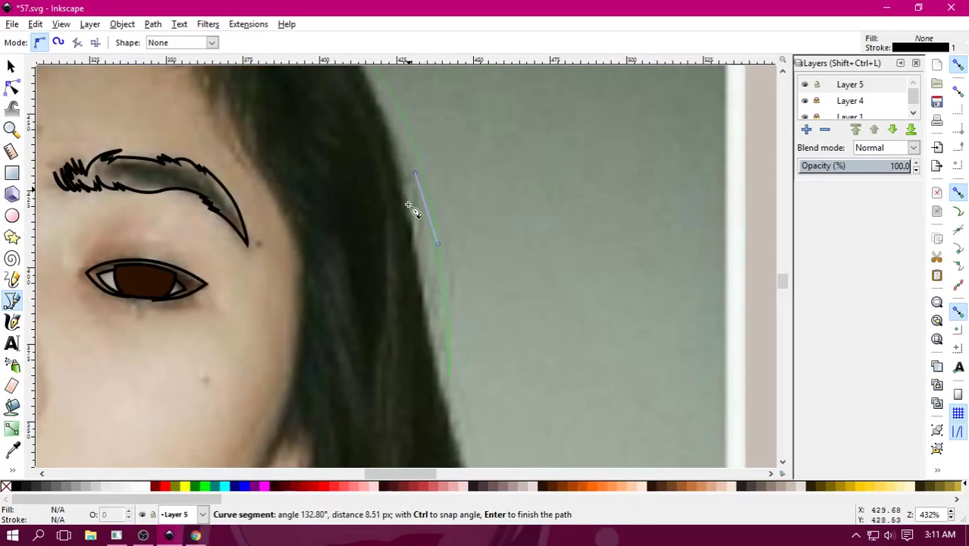
{"action": "scroll", "coordinate": [430, 173], "scroll_direction": "down", "scroll_amount": 5}
{"action": "left_click_drag", "start_coordinate": [438, 131], "coordinate": [436, 172]}
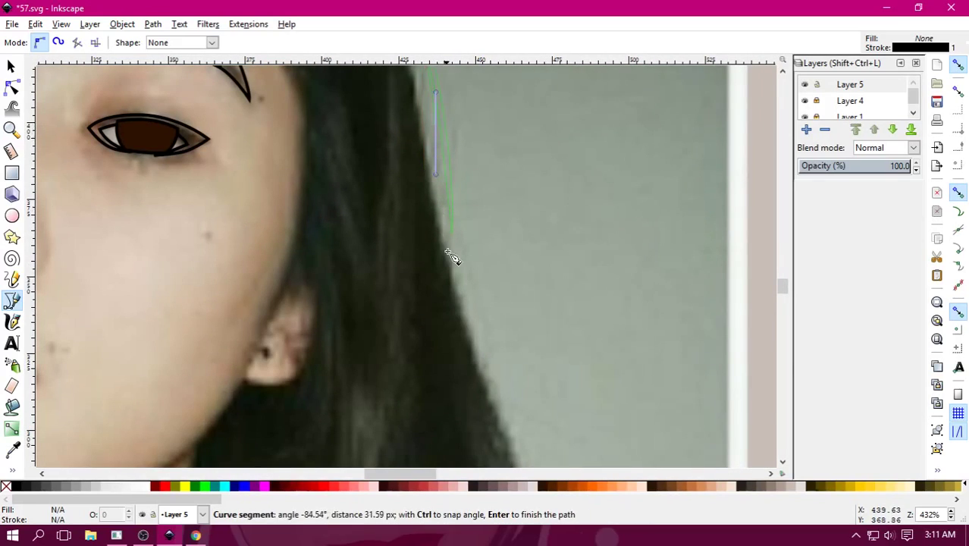
{"action": "left_click_drag", "start_coordinate": [506, 388], "coordinate": [502, 380]}
{"action": "scroll", "coordinate": [493, 356], "scroll_direction": "down", "scroll_amount": 8}
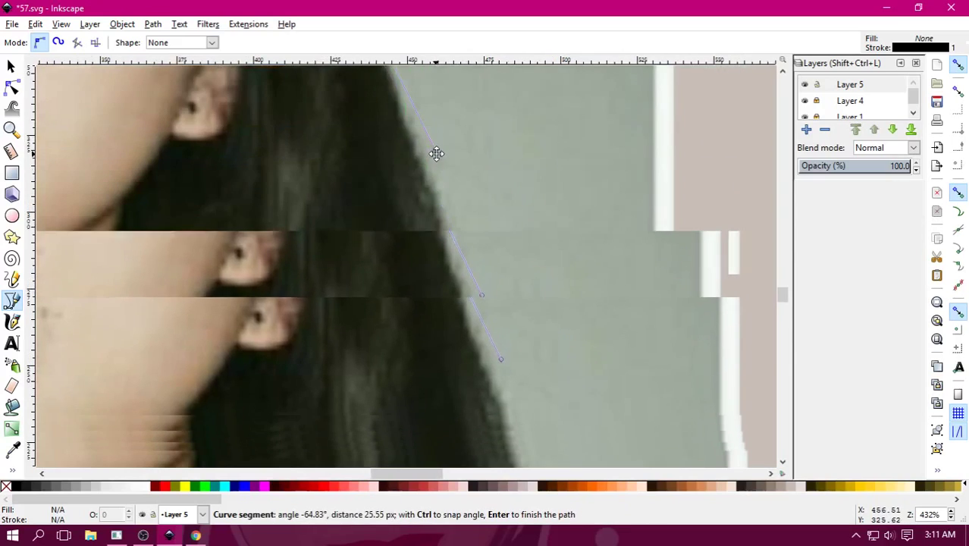
{"action": "scroll", "coordinate": [478, 319], "scroll_direction": "right", "scroll_amount": 2}
{"action": "left_click_drag", "start_coordinate": [476, 305], "coordinate": [549, 416]}
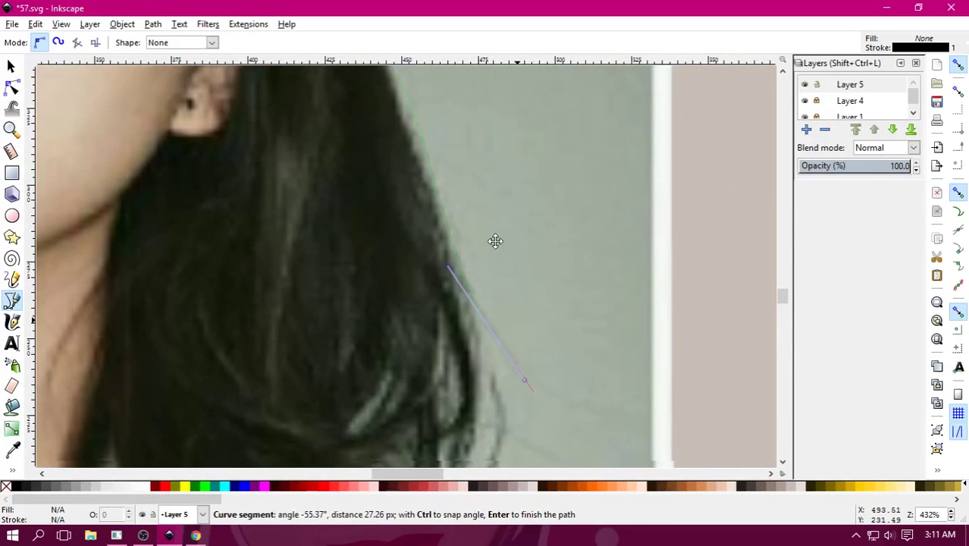
{"action": "scroll", "coordinate": [495, 240], "scroll_direction": "down", "scroll_amount": 7}
{"action": "scroll", "coordinate": [495, 240], "scroll_direction": "right", "scroll_amount": 2}
Curve the hair outline down the edge and along the flicked-out strand.
{"action": "left_click", "coordinate": [561, 246]}
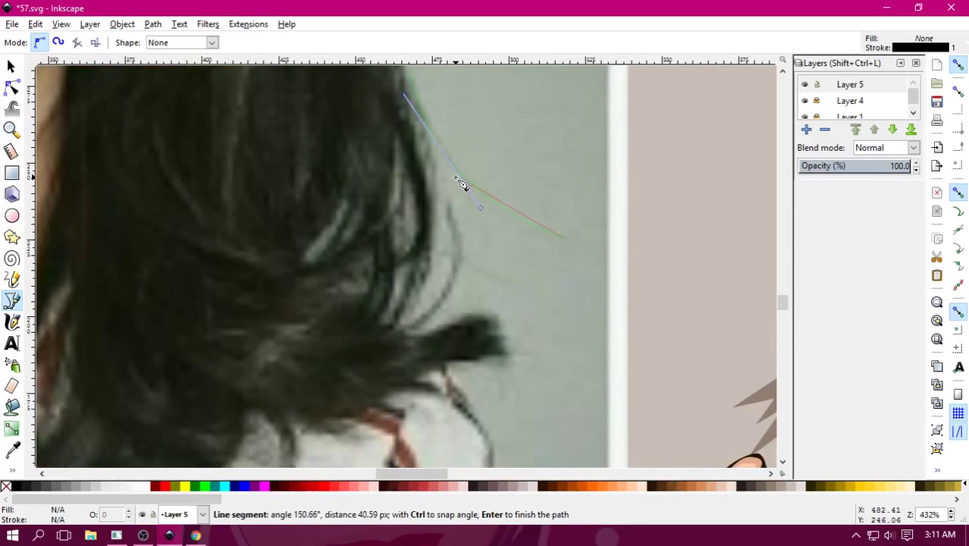
{"action": "left_click_drag", "start_coordinate": [458, 182], "coordinate": [420, 129]}
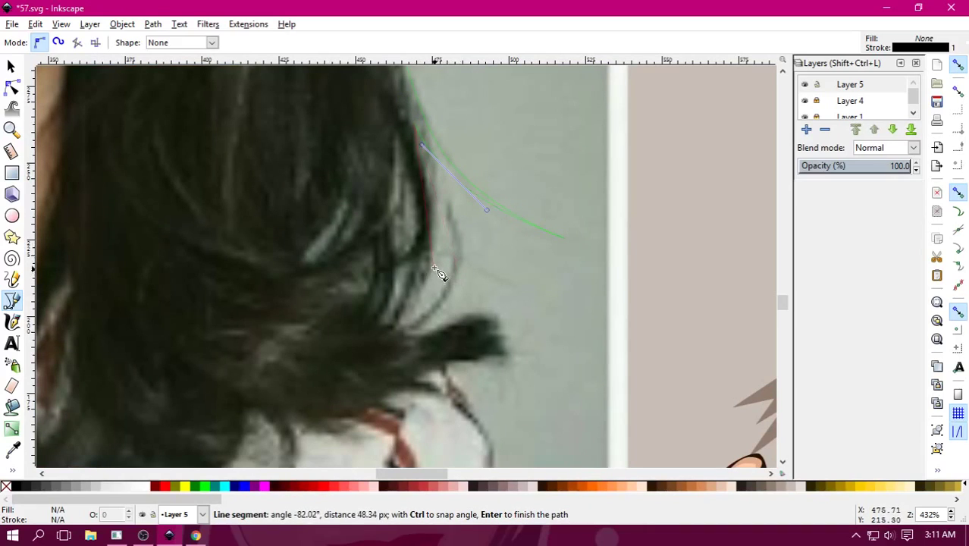
{"action": "left_click_drag", "start_coordinate": [435, 279], "coordinate": [423, 337]}
{"action": "left_click_drag", "start_coordinate": [452, 273], "coordinate": [461, 224]}
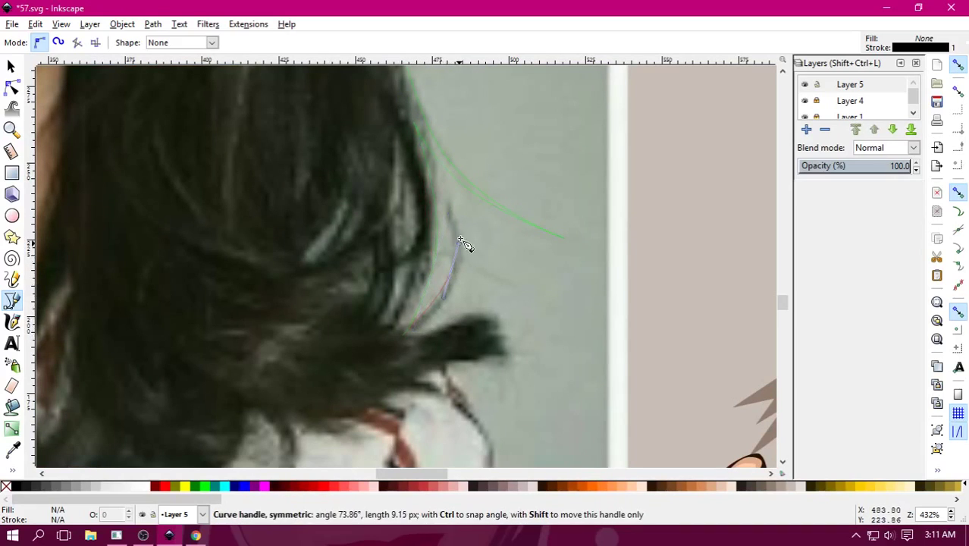
{"action": "mouse_move", "coordinate": [471, 280]}
{"action": "left_mouse_down"}
{"action": "mouse_move", "coordinate": [465, 296]}
{"action": "mouse_move", "coordinate": [520, 291]}
{"action": "left_mouse_up"}
{"action": "left_click", "coordinate": [446, 323]}
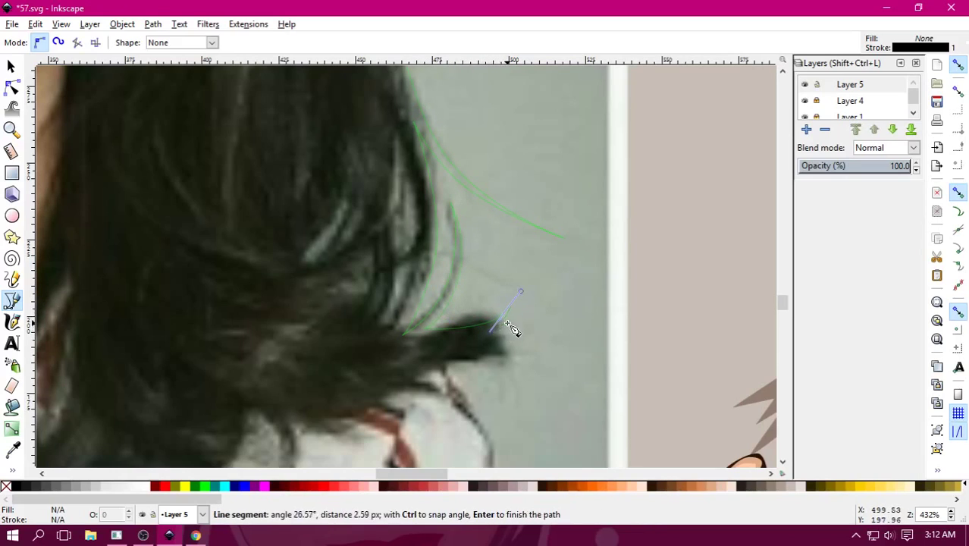
{"action": "left_click_drag", "start_coordinate": [559, 374], "coordinate": [507, 361]}
Round the strand's tip and trace back left beneath the hair.
{"action": "scroll", "coordinate": [450, 383], "scroll_direction": "down", "scroll_amount": 2}
{"action": "scroll", "coordinate": [531, 348], "scroll_direction": "left", "scroll_amount": 5}
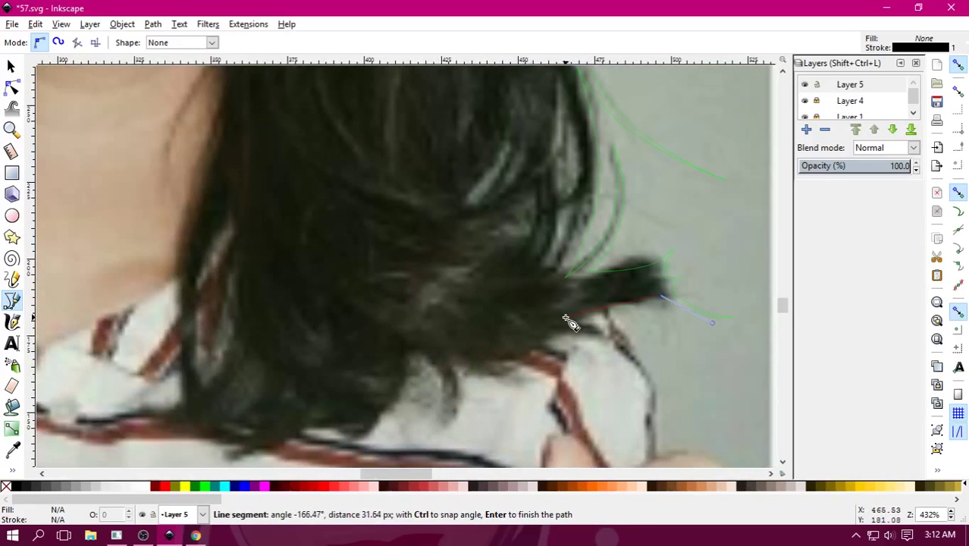
{"action": "left_click_drag", "start_coordinate": [611, 341], "coordinate": [546, 340]}
{"action": "left_click", "coordinate": [507, 366]}
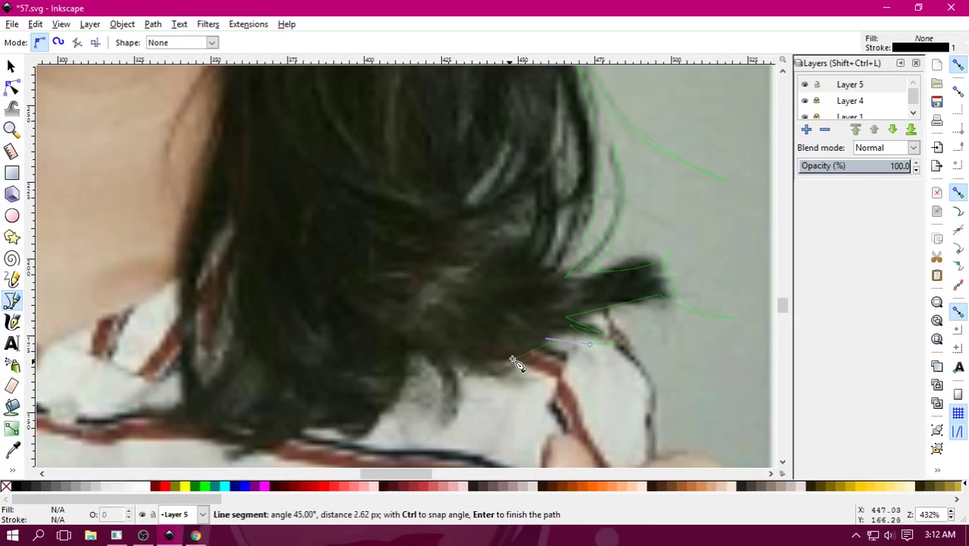
{"action": "mouse_move", "coordinate": [455, 363]}
{"action": "left_mouse_down"}
{"action": "mouse_move", "coordinate": [464, 381]}
{"action": "mouse_move", "coordinate": [424, 352]}
{"action": "left_mouse_up"}
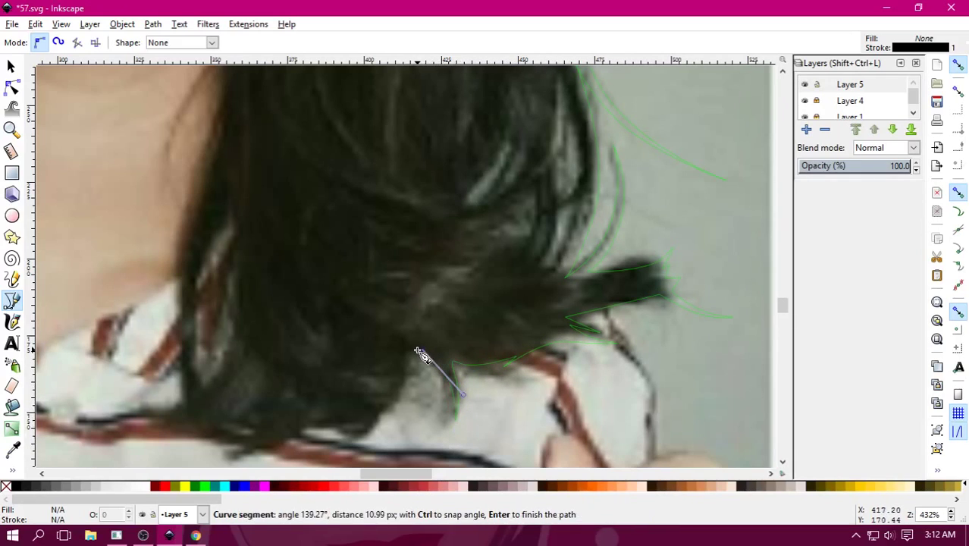
{"action": "scroll", "coordinate": [536, 292], "scroll_direction": "down", "scroll_amount": 2}
{"action": "scroll", "coordinate": [536, 293], "scroll_direction": "left", "scroll_amount": 5}
Run the outline left along the collar, fixing a misplaced node, and up toward the neck.
{"action": "left_click_drag", "start_coordinate": [555, 308], "coordinate": [519, 324]}
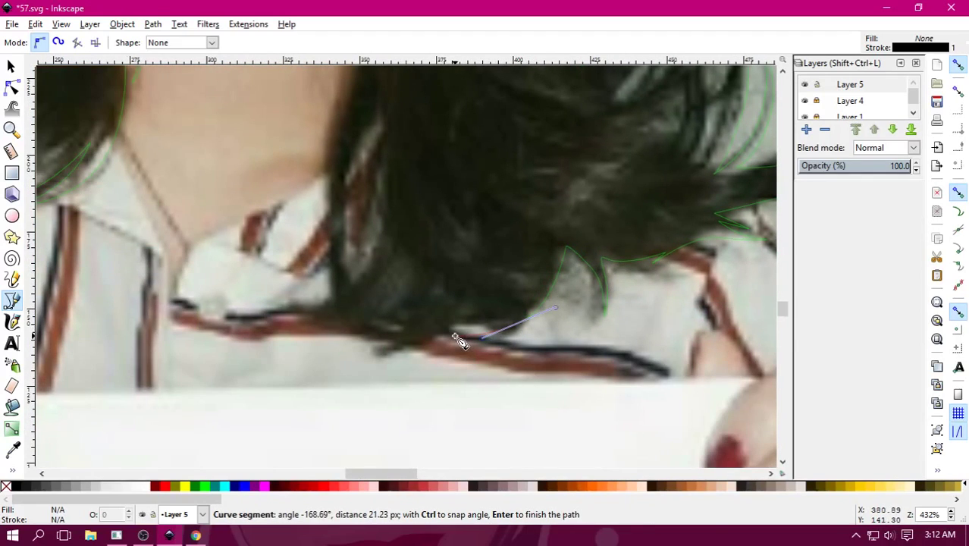
{"action": "left_click_drag", "start_coordinate": [419, 338], "coordinate": [346, 363]}
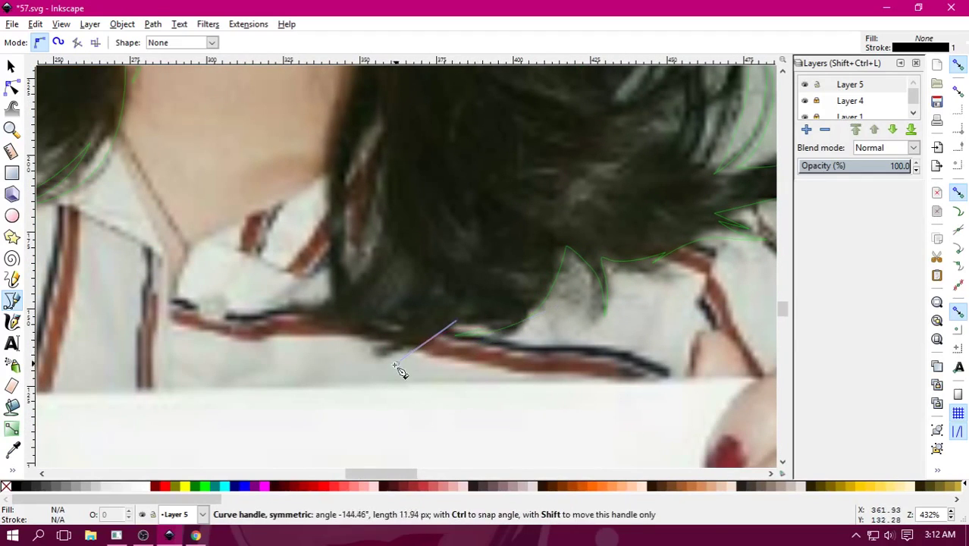
{"action": "left_click", "coordinate": [347, 361]}
{"action": "left_click_drag", "start_coordinate": [255, 333], "coordinate": [253, 340]}
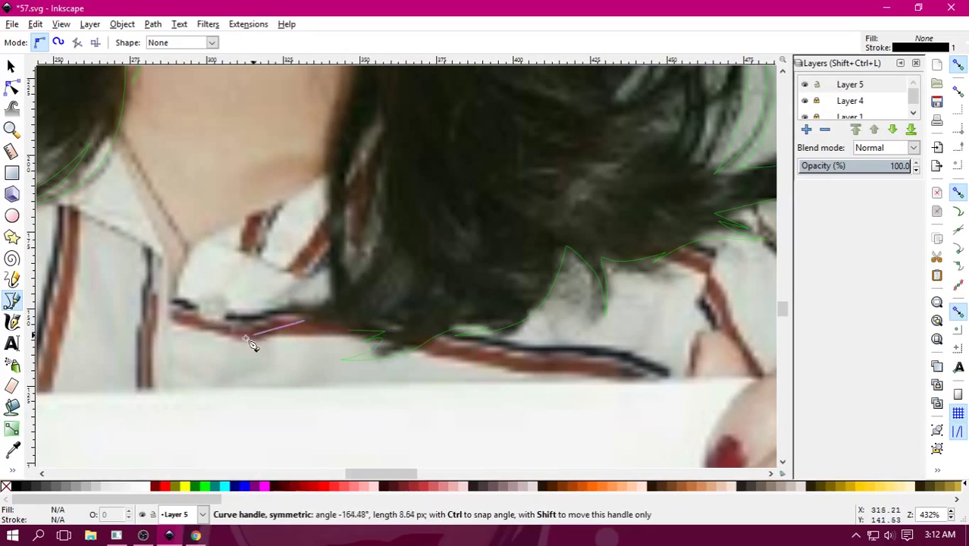
{"action": "left_click_drag", "start_coordinate": [335, 289], "coordinate": [349, 262]}
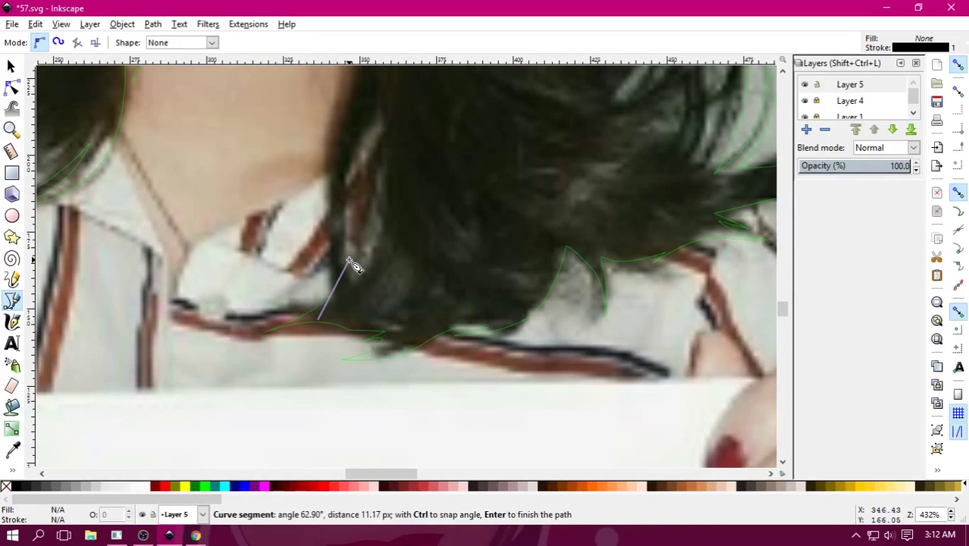
{"action": "key", "text": "BackSpace"}
{"action": "key", "text": "BackSpace"}
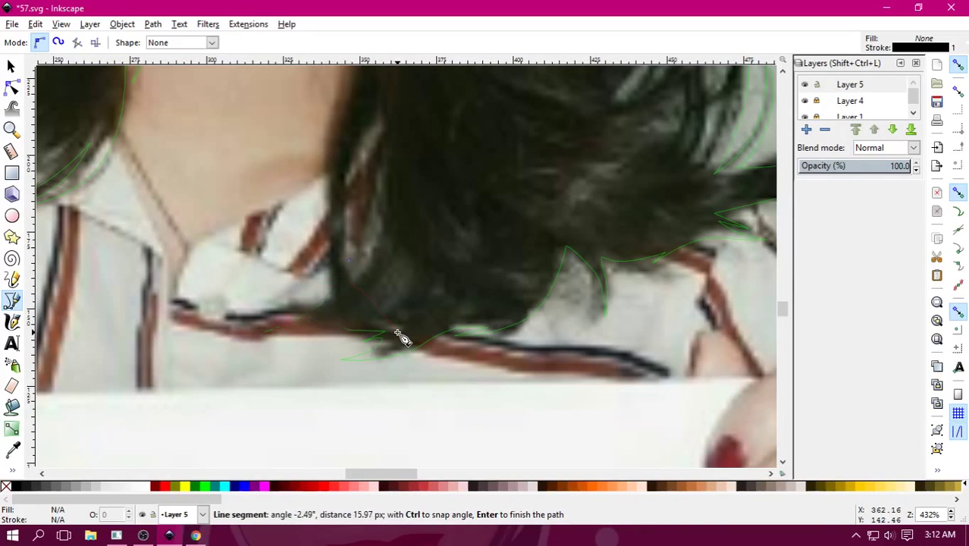
{"action": "left_click_drag", "start_coordinate": [312, 332], "coordinate": [273, 351]}
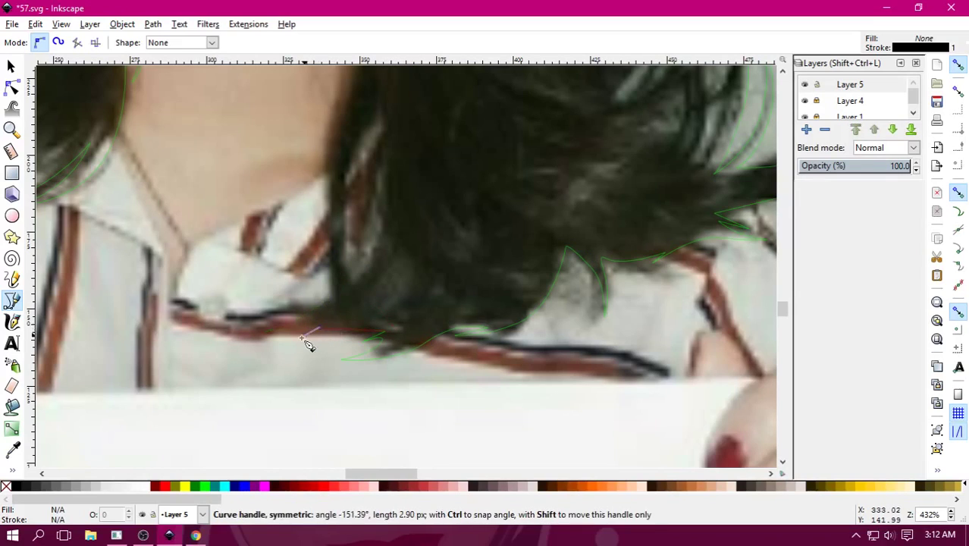
{"action": "left_click_drag", "start_coordinate": [320, 295], "coordinate": [343, 243]}
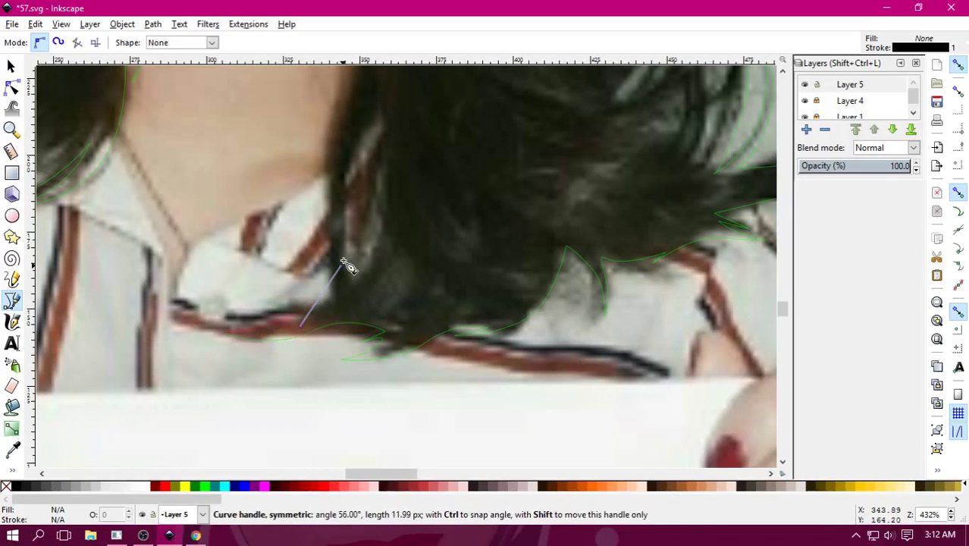
Trace the hair outline with curved nodes up the neck and along the jawline.
{"action": "scroll", "coordinate": [324, 175], "scroll_direction": "up", "scroll_amount": 5}
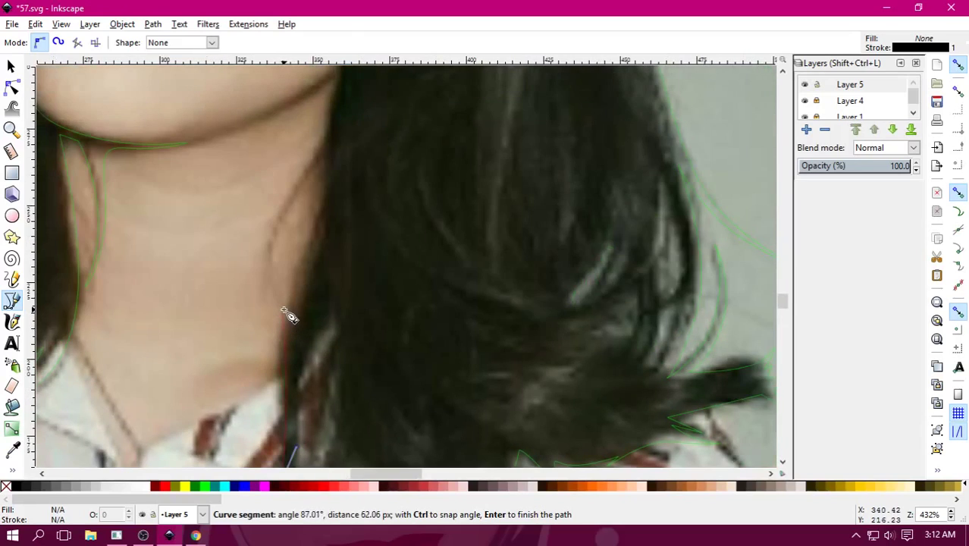
{"action": "left_click_drag", "start_coordinate": [287, 311], "coordinate": [328, 175]}
{"action": "left_click_drag", "start_coordinate": [273, 210], "coordinate": [271, 303]}
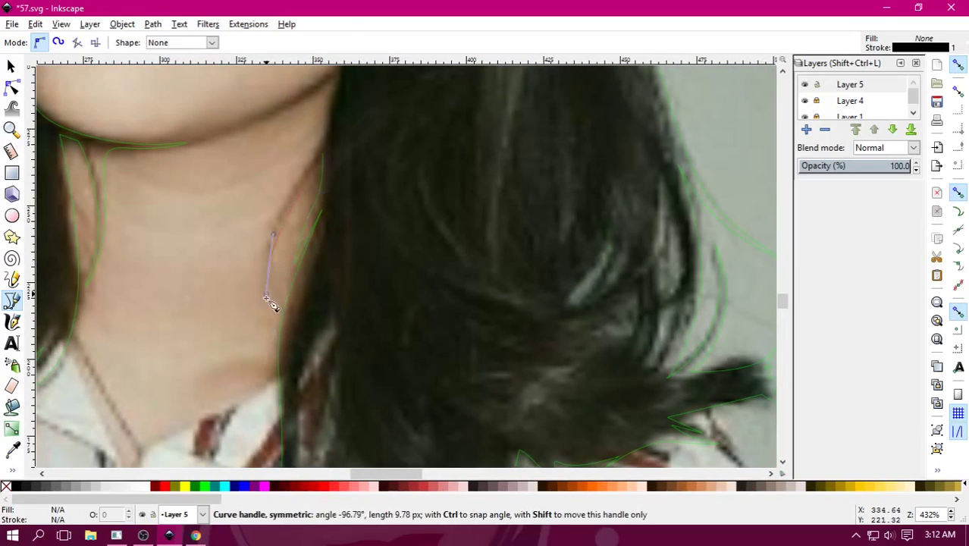
{"action": "left_click", "coordinate": [270, 326]}
{"action": "left_click_drag", "start_coordinate": [278, 216], "coordinate": [304, 166]}
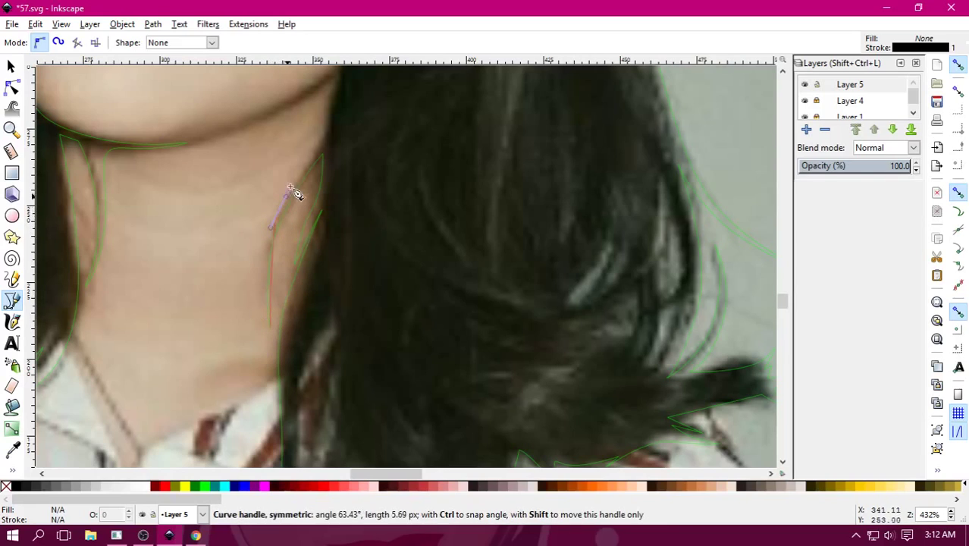
{"action": "scroll", "coordinate": [299, 273], "scroll_direction": "up", "scroll_amount": 3}
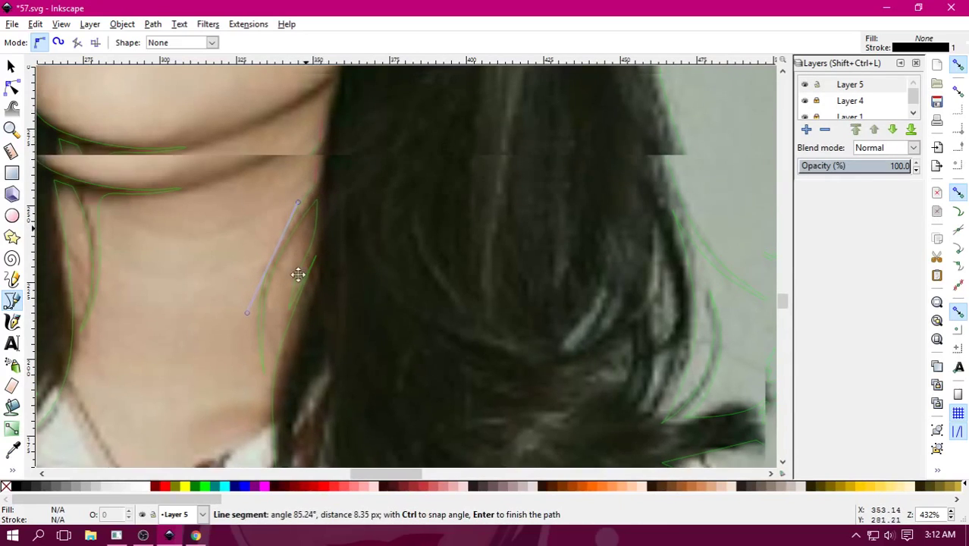
{"action": "scroll", "coordinate": [309, 288], "scroll_direction": "up", "scroll_amount": 4}
{"action": "left_click", "coordinate": [309, 298]}
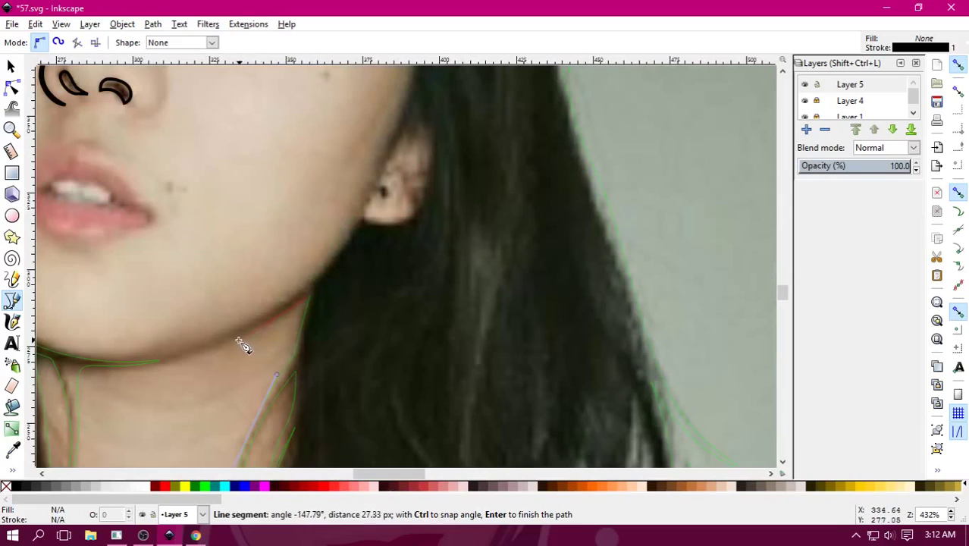
{"action": "left_click_drag", "start_coordinate": [191, 361], "coordinate": [185, 368]}
{"action": "left_click_drag", "start_coordinate": [226, 344], "coordinate": [188, 354]}
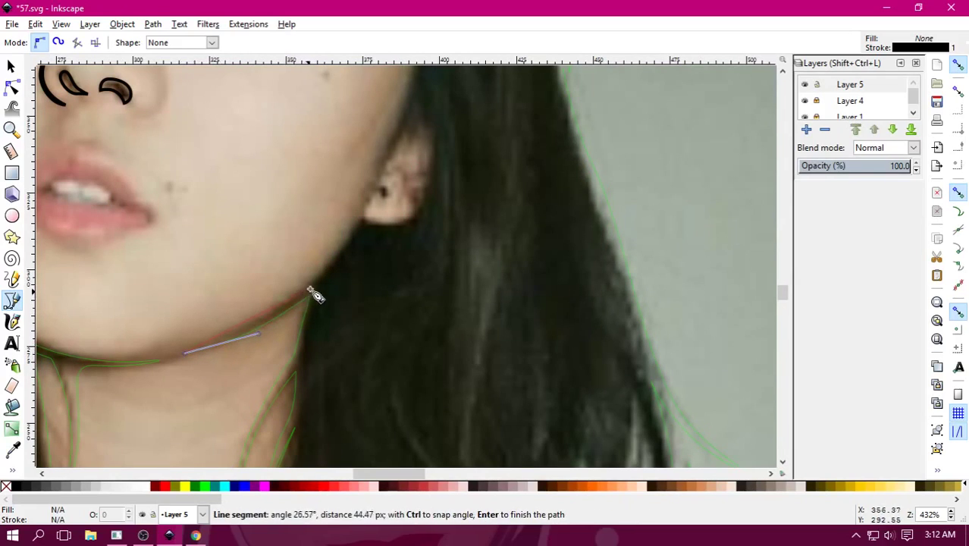
{"action": "left_click_drag", "start_coordinate": [306, 292], "coordinate": [332, 259]}
Continue the outline around the earlobe and ear, past the cheek to the hairline.
{"action": "left_click", "coordinate": [365, 221]}
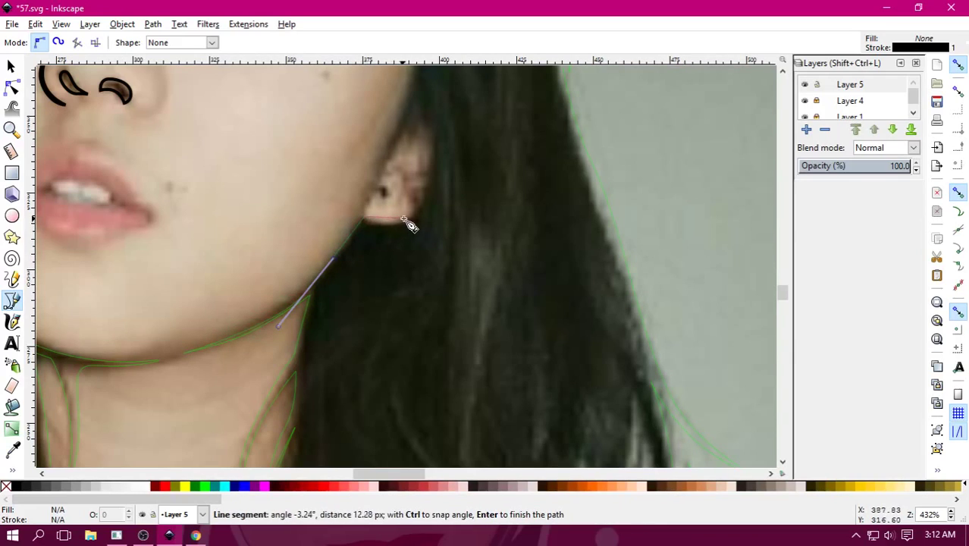
{"action": "left_click_drag", "start_coordinate": [404, 219], "coordinate": [425, 209]}
{"action": "scroll", "coordinate": [402, 250], "scroll_direction": "up", "scroll_amount": 4}
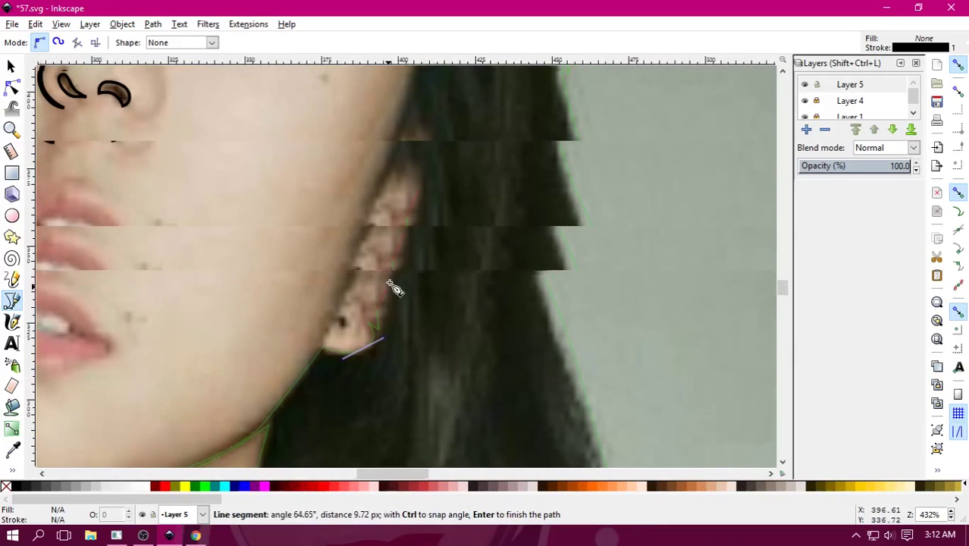
{"action": "scroll", "coordinate": [392, 283], "scroll_direction": "right", "scroll_amount": 1}
{"action": "left_click_drag", "start_coordinate": [389, 266], "coordinate": [374, 274]}
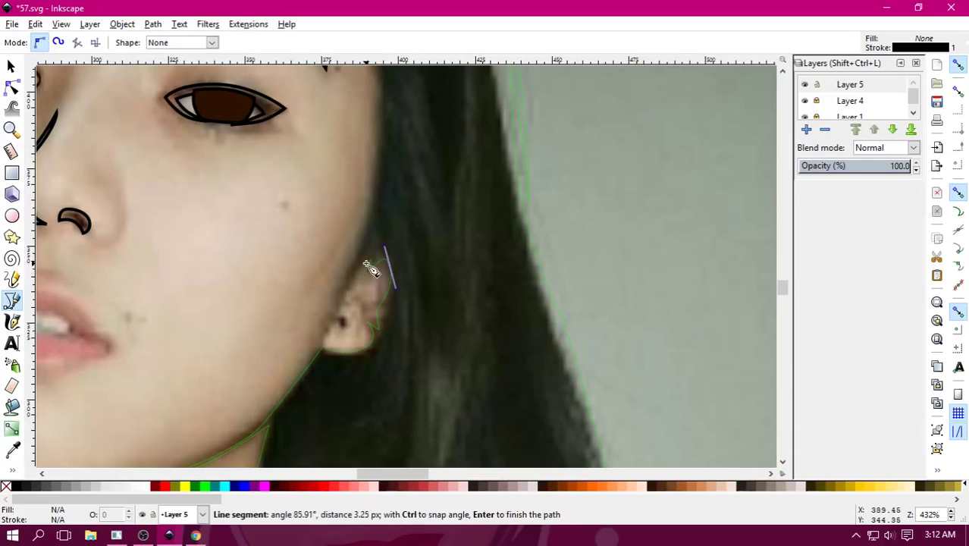
{"action": "scroll", "coordinate": [376, 182], "scroll_direction": "up", "scroll_amount": 5}
{"action": "left_click", "coordinate": [355, 267]}
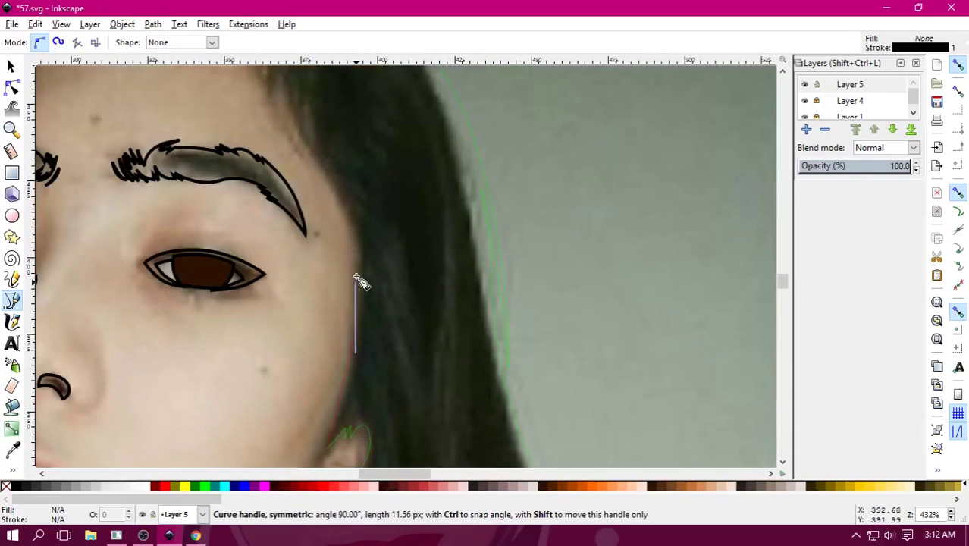
{"action": "scroll", "coordinate": [343, 205], "scroll_direction": "up", "scroll_amount": 5}
{"action": "scroll", "coordinate": [380, 303], "scroll_direction": "left", "scroll_amount": 2}
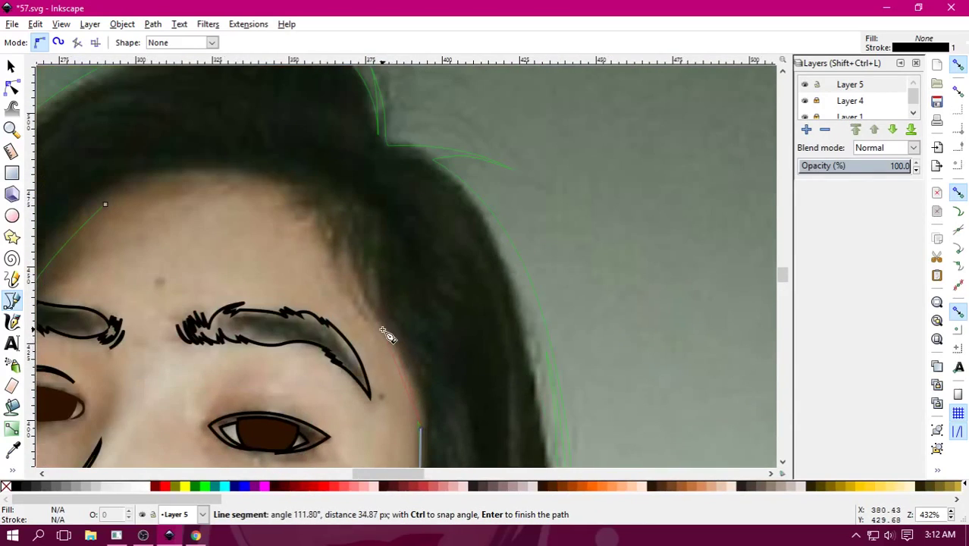
{"action": "mouse_move", "coordinate": [388, 335]}
{"action": "left_mouse_down"}
{"action": "mouse_move", "coordinate": [356, 294]}
{"action": "mouse_move", "coordinate": [351, 221]}
{"action": "left_mouse_up"}
{"action": "left_click", "coordinate": [354, 226]}
Trace the spiky strand and forehead hairline to the temple, closing the hair path.
{"action": "left_click", "coordinate": [346, 264]}
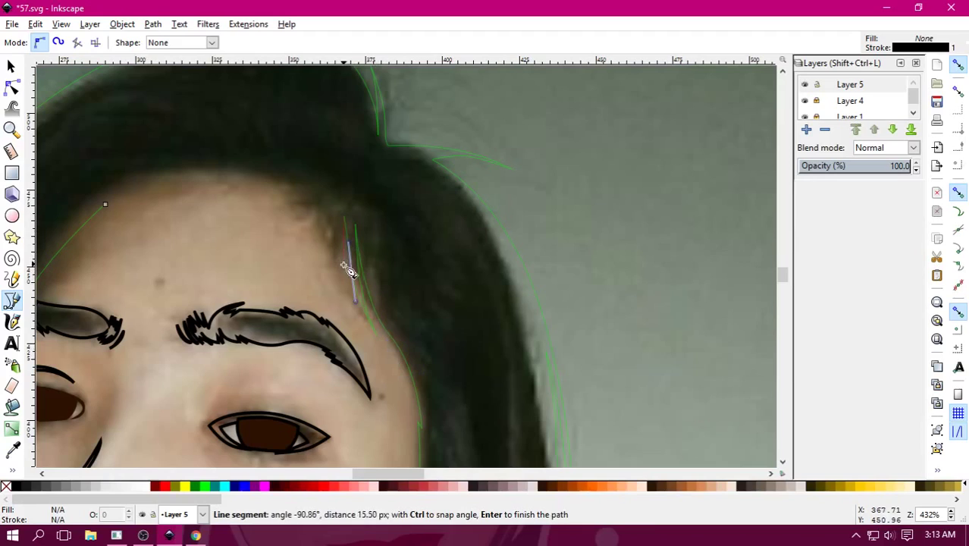
{"action": "left_click", "coordinate": [342, 233]}
{"action": "left_click", "coordinate": [342, 275]}
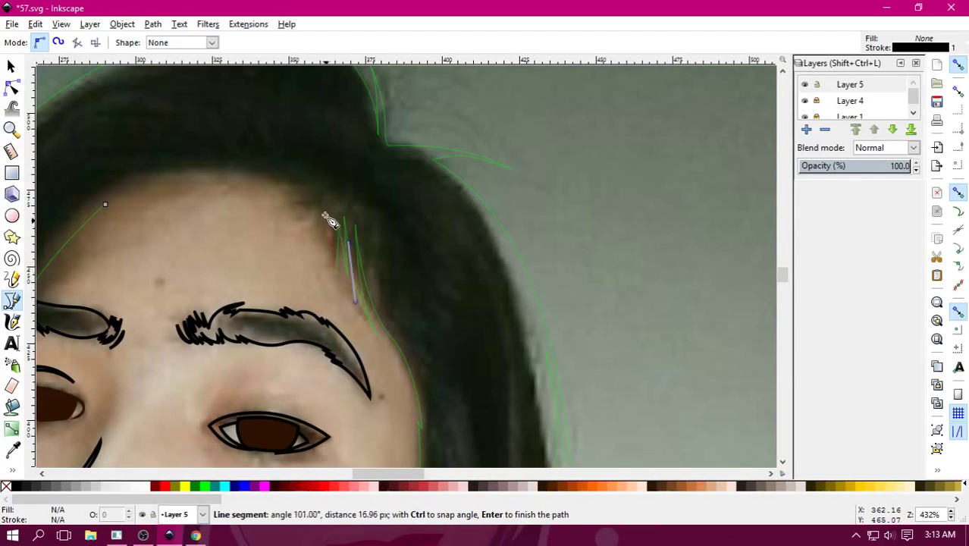
{"action": "left_click_drag", "start_coordinate": [329, 218], "coordinate": [319, 202]}
{"action": "left_click", "coordinate": [305, 205]}
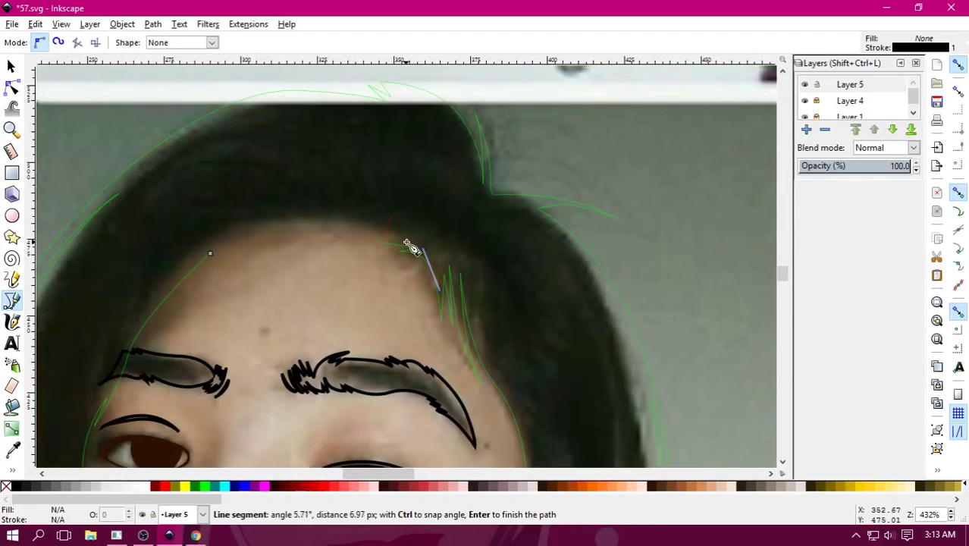
{"action": "left_click_drag", "start_coordinate": [319, 222], "coordinate": [244, 228]}
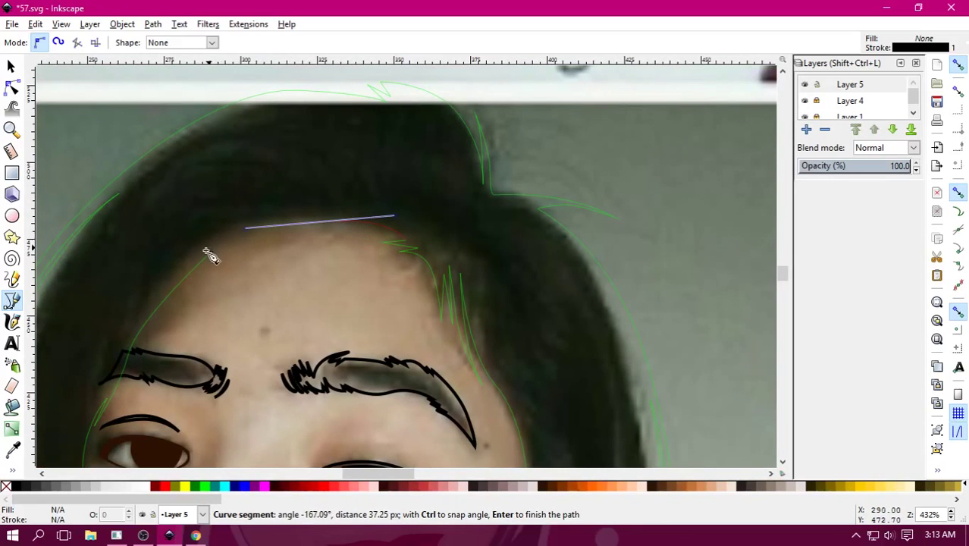
{"action": "left_click_drag", "start_coordinate": [189, 275], "coordinate": [151, 307]}
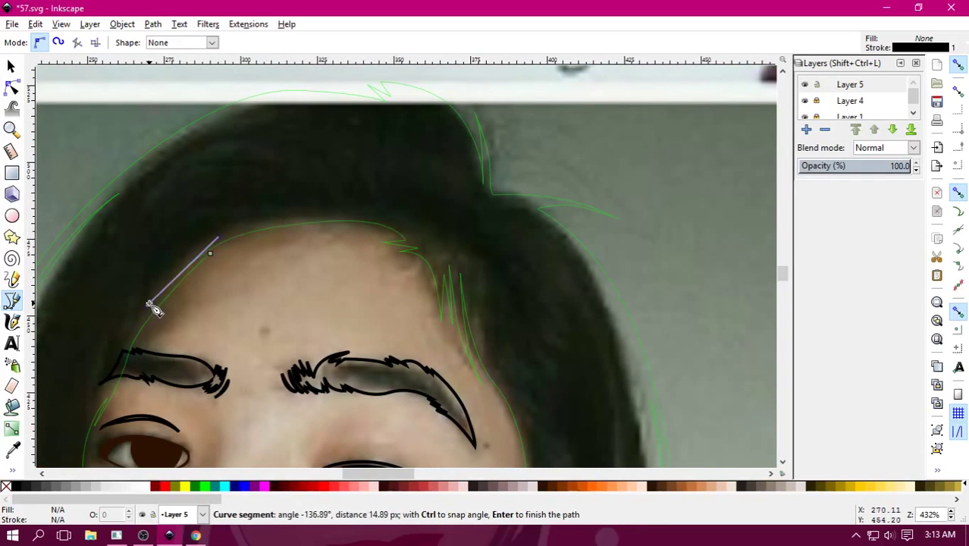
{"action": "left_click", "coordinate": [210, 253]}
{"action": "left_click_drag", "start_coordinate": [244, 241], "coordinate": [282, 222]}
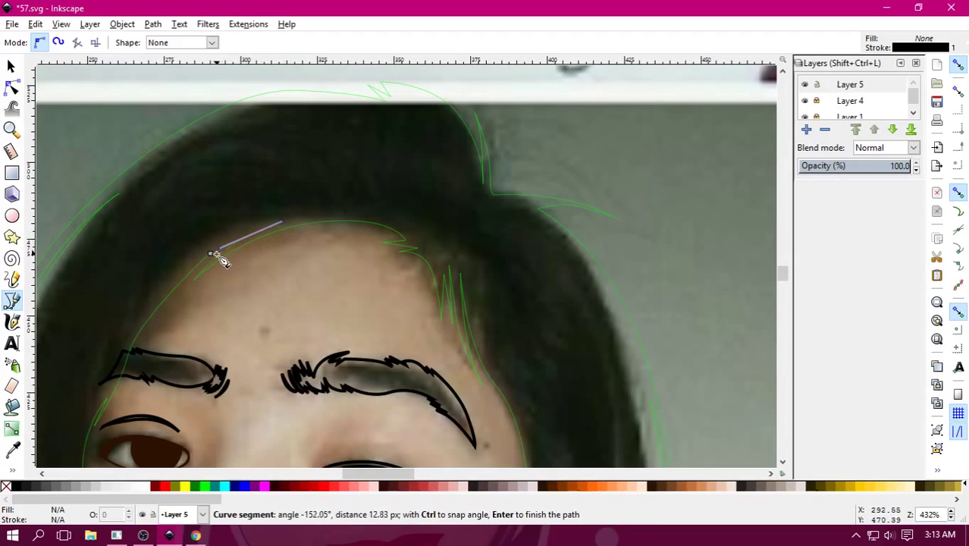
{"action": "mouse_move", "coordinate": [212, 254]}
{"action": "left_mouse_down"}
{"action": "mouse_move", "coordinate": [198, 270]}
{"action": "mouse_move", "coordinate": [195, 306]}
{"action": "left_mouse_up"}
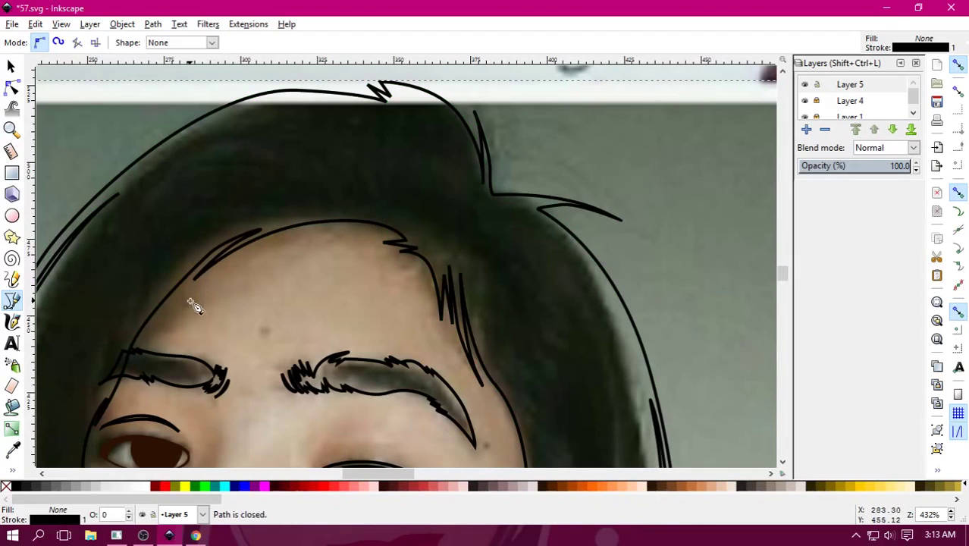
Zoom to the left shoulder and trace from under the hair down the arm toward the sign.
{"action": "scroll", "coordinate": [331, 411], "scroll_direction": "down", "scroll_amount": 2, "text": "ctrl"}
{"action": "scroll", "coordinate": [356, 395], "scroll_direction": "down", "scroll_amount": 2, "text": "ctrl"}
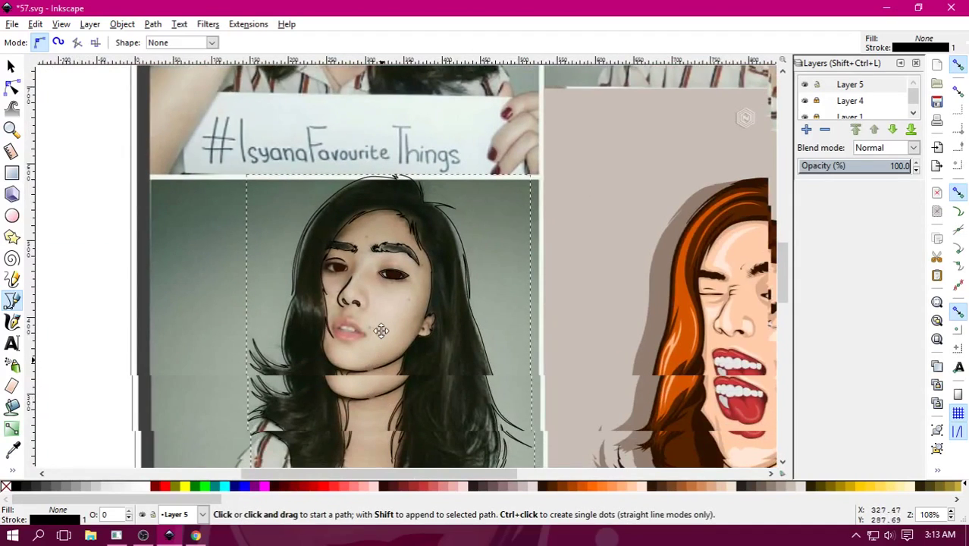
{"action": "scroll", "coordinate": [389, 361], "scroll_direction": "down", "scroll_amount": 1}
{"action": "scroll", "coordinate": [455, 395], "scroll_direction": "down", "scroll_amount": 2}
{"action": "scroll", "coordinate": [418, 306], "scroll_direction": "down", "scroll_amount": 1}
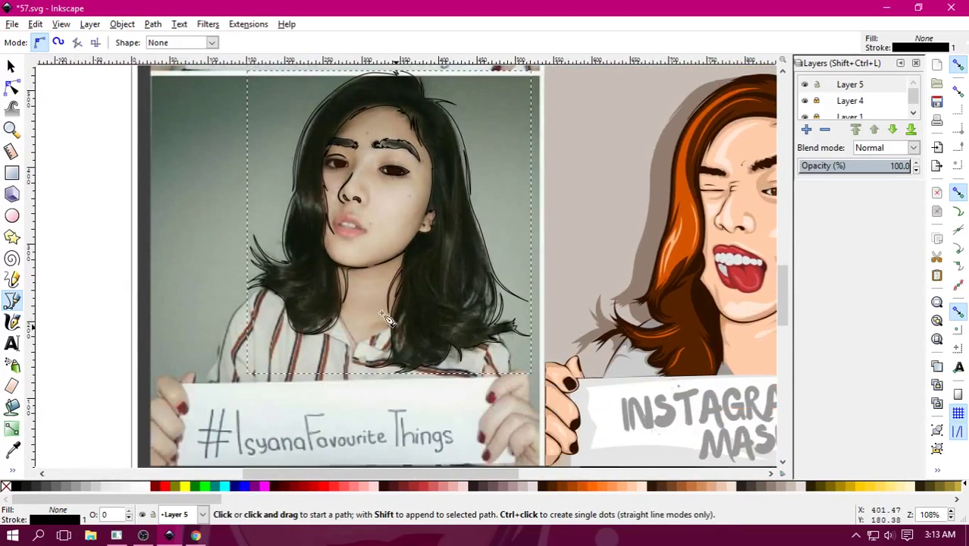
{"action": "scroll", "coordinate": [414, 328], "scroll_direction": "down", "scroll_amount": 1, "text": "ctrl"}
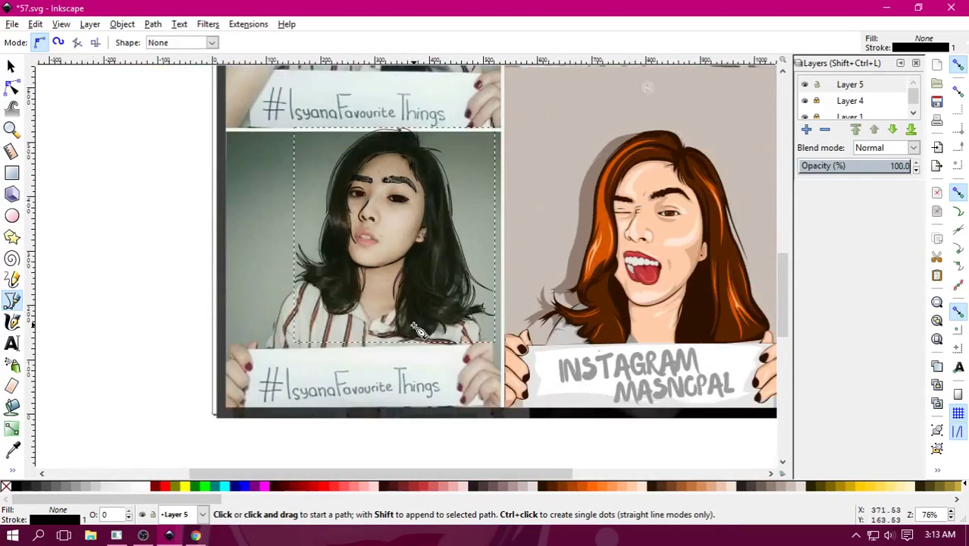
{"action": "scroll", "coordinate": [417, 334], "scroll_direction": "up", "scroll_amount": 1, "text": "ctrl"}
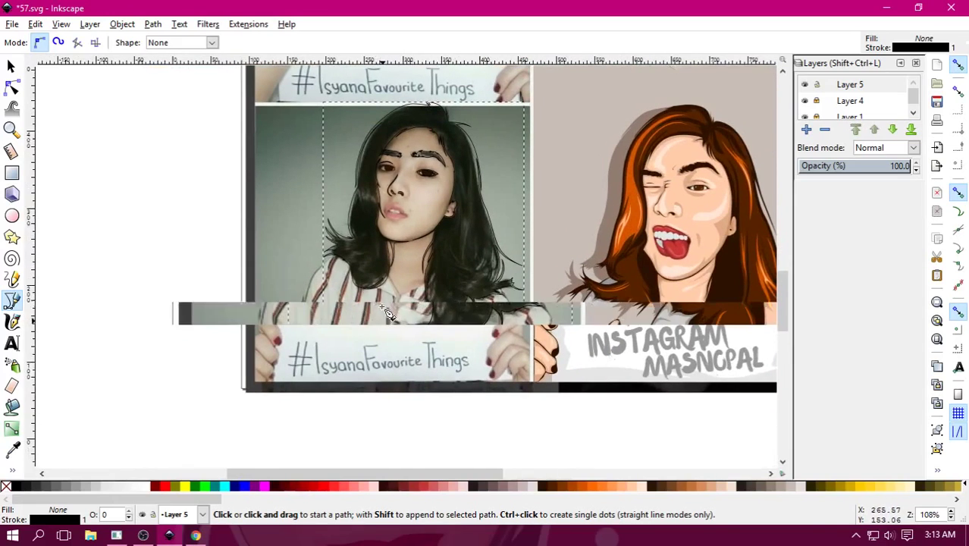
{"action": "scroll", "coordinate": [418, 311], "scroll_direction": "up", "scroll_amount": 1, "text": "ctrl"}
{"action": "scroll", "coordinate": [422, 283], "scroll_direction": "up", "scroll_amount": 1, "text": "ctrl"}
{"action": "scroll", "coordinate": [402, 250], "scroll_direction": "up", "scroll_amount": 1, "text": "ctrl"}
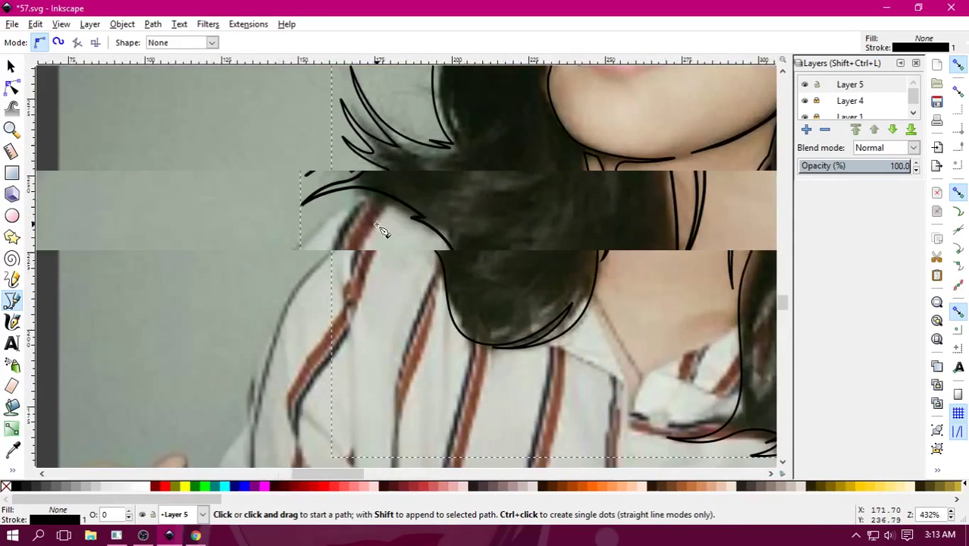
{"action": "scroll", "coordinate": [385, 229], "scroll_direction": "up", "scroll_amount": 1, "text": "ctrl"}
{"action": "left_click", "coordinate": [395, 178]}
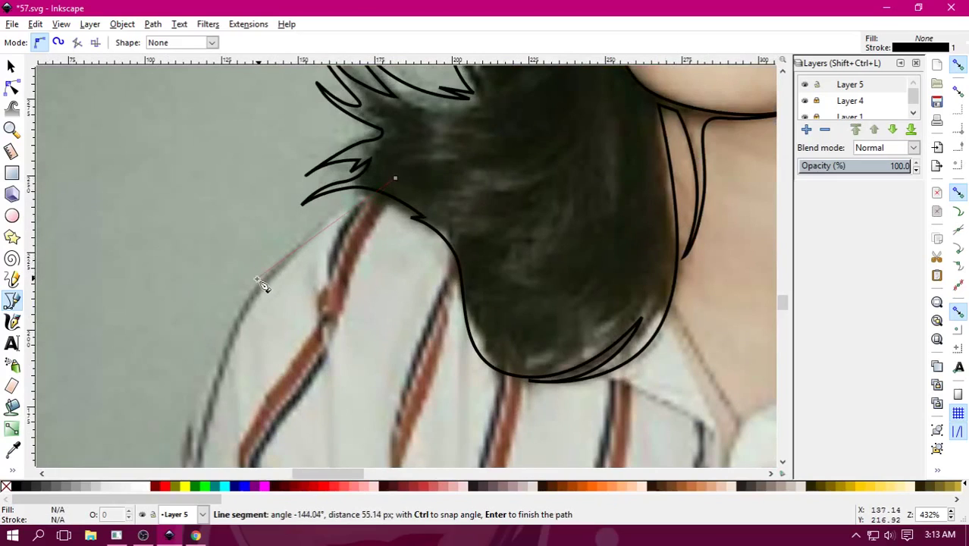
{"action": "mouse_move", "coordinate": [248, 307]}
{"action": "left_mouse_down"}
{"action": "mouse_move", "coordinate": [204, 392]}
{"action": "mouse_move", "coordinate": [320, 190]}
{"action": "left_mouse_up"}
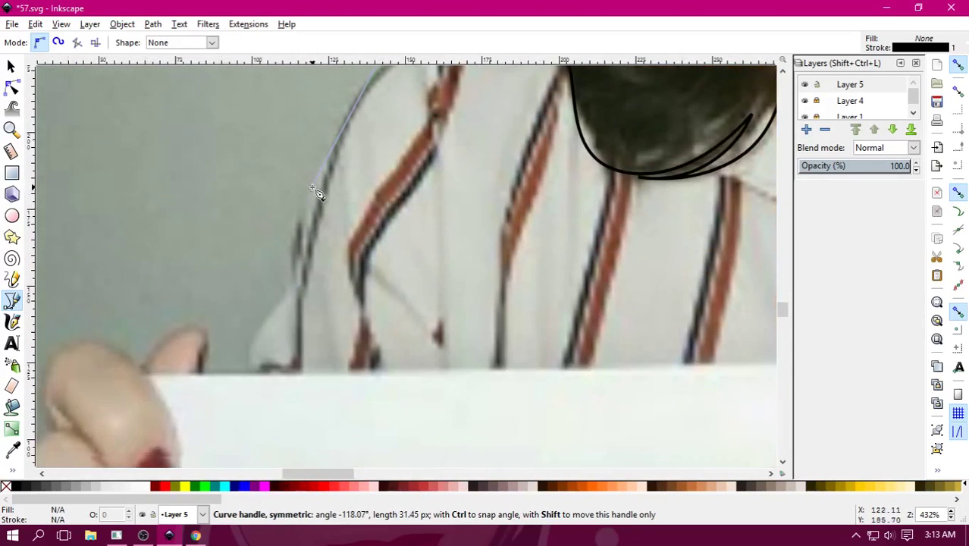
{"action": "mouse_move", "coordinate": [304, 277]}
{"action": "left_mouse_down"}
{"action": "mouse_move", "coordinate": [305, 316]}
{"action": "mouse_move", "coordinate": [252, 347]}
{"action": "left_mouse_up"}
{"action": "left_click", "coordinate": [297, 366]}
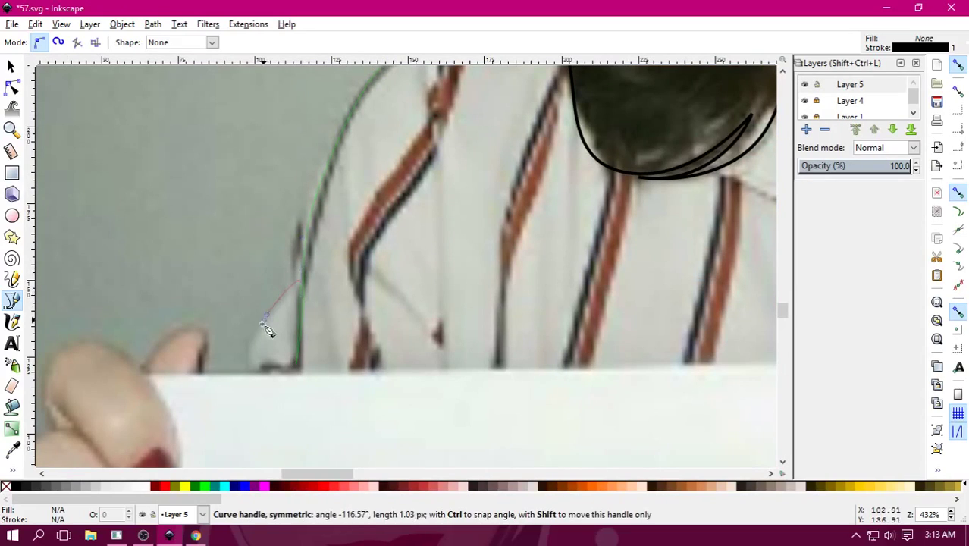
Bring the shoulder outline back up the sleeve and close it on the start node.
{"action": "left_click", "coordinate": [253, 374]}
{"action": "left_click_drag", "start_coordinate": [264, 312], "coordinate": [280, 279]}
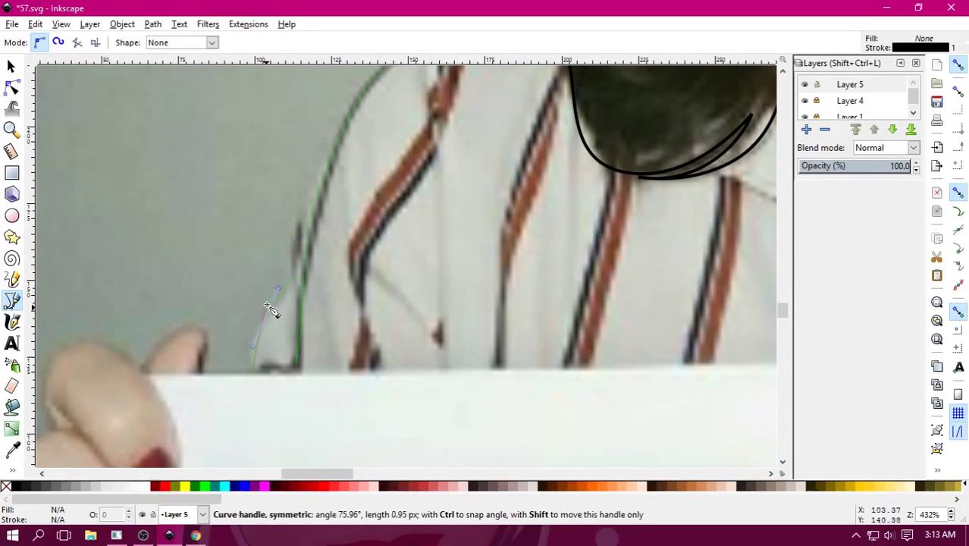
{"action": "left_click", "coordinate": [300, 277]}
{"action": "scroll", "coordinate": [319, 227], "scroll_direction": "up", "scroll_amount": 5}
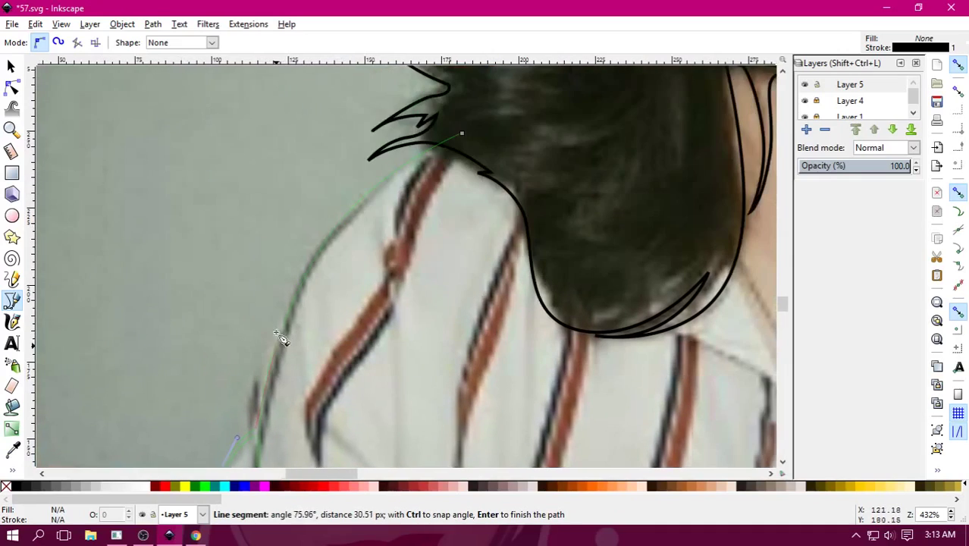
{"action": "left_click_drag", "start_coordinate": [295, 300], "coordinate": [320, 235]}
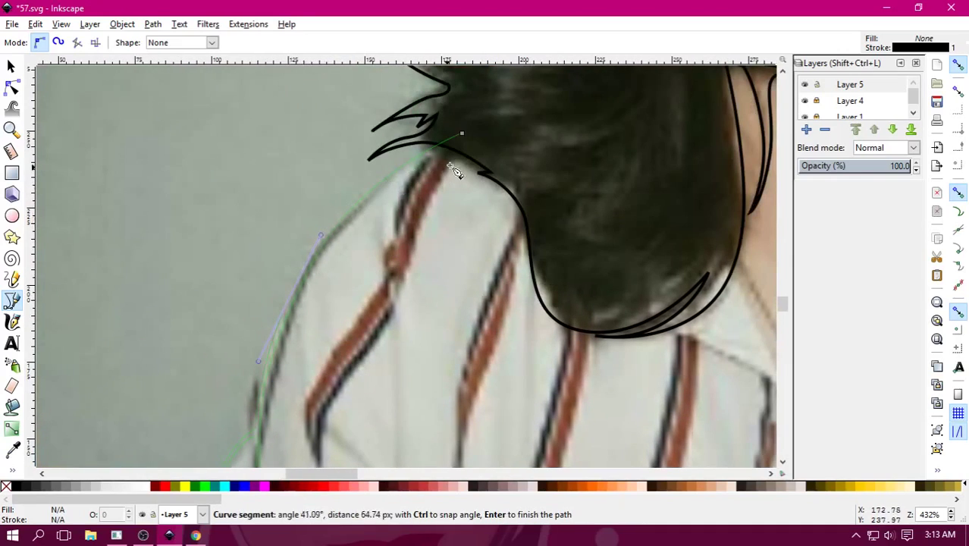
{"action": "left_click", "coordinate": [462, 134]}
{"action": "left_click_drag", "start_coordinate": [464, 135], "coordinate": [551, 125]}
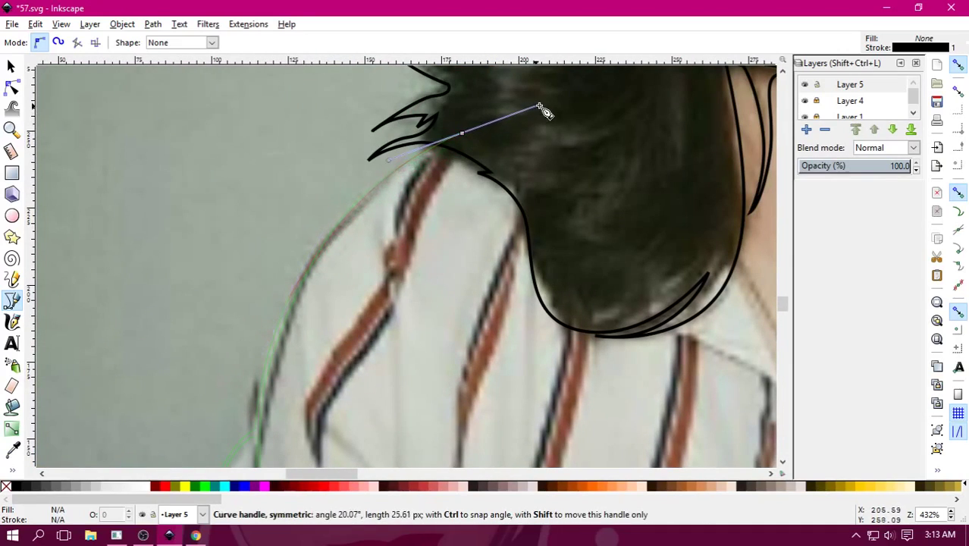
{"action": "scroll", "coordinate": [531, 280], "scroll_direction": "down", "scroll_amount": 2}
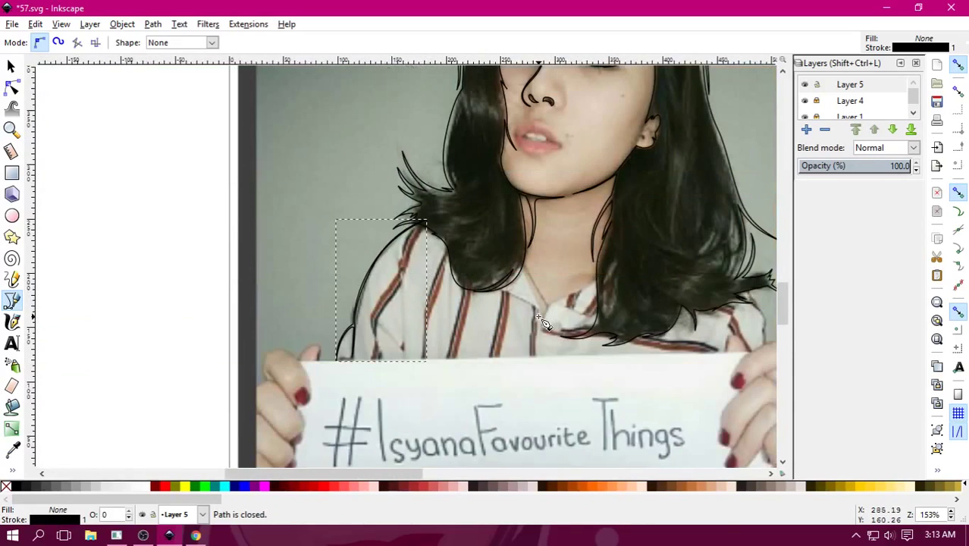
Start the collar outline under the hair, curving down and along the right collar fold.
{"action": "scroll", "coordinate": [475, 274], "scroll_direction": "up", "scroll_amount": 2}
{"action": "scroll", "coordinate": [472, 265], "scroll_direction": "down", "scroll_amount": 1}
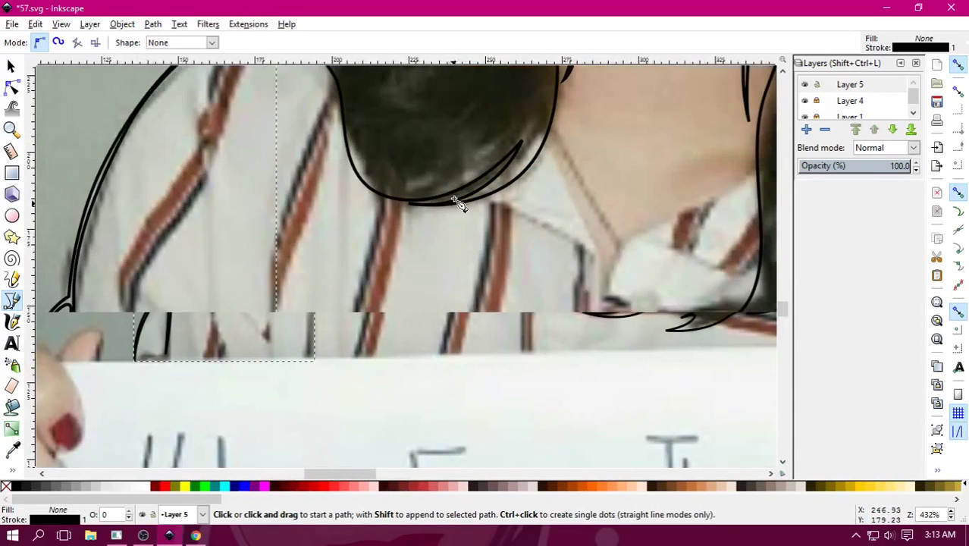
{"action": "left_click", "coordinate": [465, 149]}
{"action": "left_click_drag", "start_coordinate": [480, 195], "coordinate": [500, 206]}
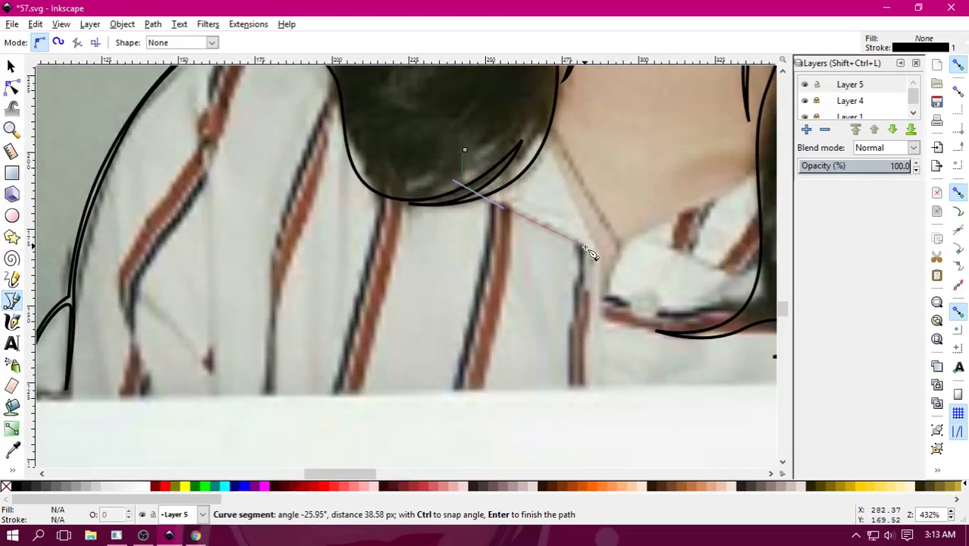
{"action": "left_click", "coordinate": [587, 365]}
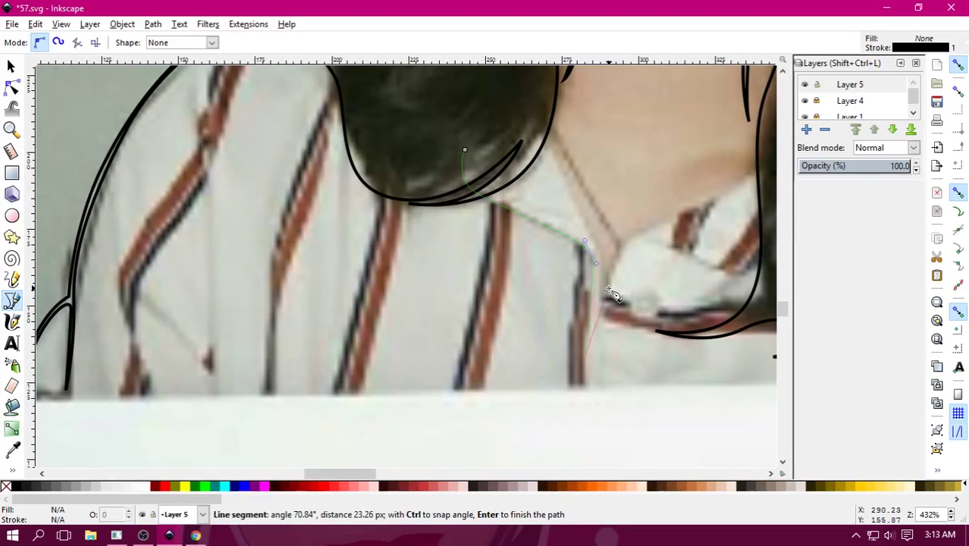
{"action": "left_click_drag", "start_coordinate": [595, 298], "coordinate": [626, 292]}
{"action": "scroll", "coordinate": [455, 322], "scroll_direction": "right", "scroll_amount": 5}
{"action": "left_click_drag", "start_coordinate": [465, 318], "coordinate": [506, 308]}
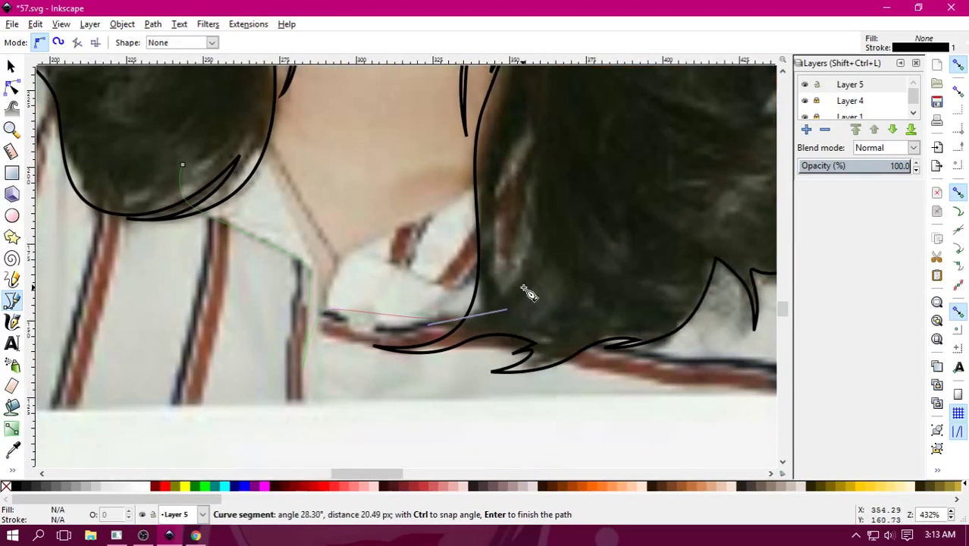
{"action": "left_click", "coordinate": [524, 288]}
Trace back along the collar and up the other flap, closing the collar path.
{"action": "left_click_drag", "start_coordinate": [432, 317], "coordinate": [382, 313]}
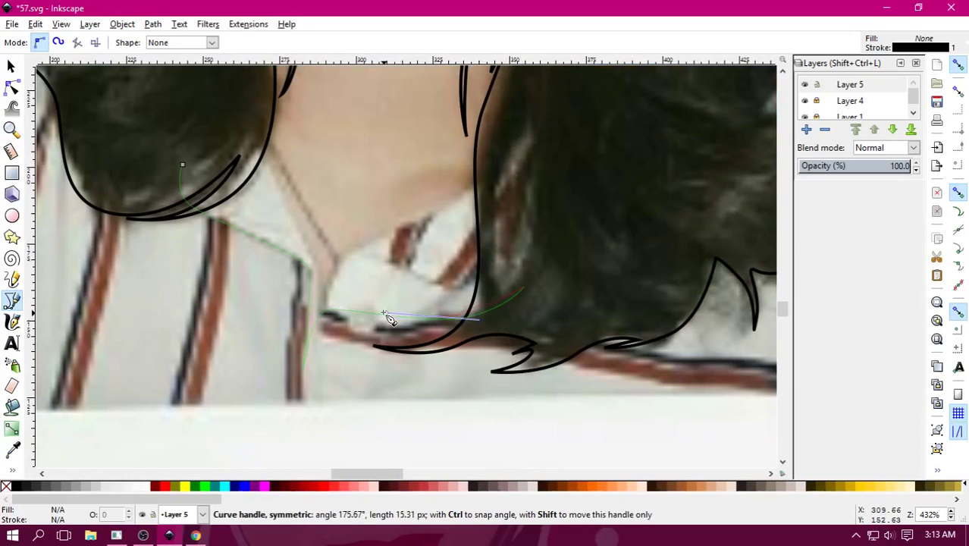
{"action": "left_click", "coordinate": [332, 307]}
{"action": "mouse_move", "coordinate": [311, 276]}
{"action": "left_mouse_down"}
{"action": "mouse_move", "coordinate": [421, 222]}
{"action": "mouse_move", "coordinate": [350, 248]}
{"action": "mouse_move", "coordinate": [302, 231]}
{"action": "left_mouse_up"}
{"action": "left_click", "coordinate": [501, 173]}
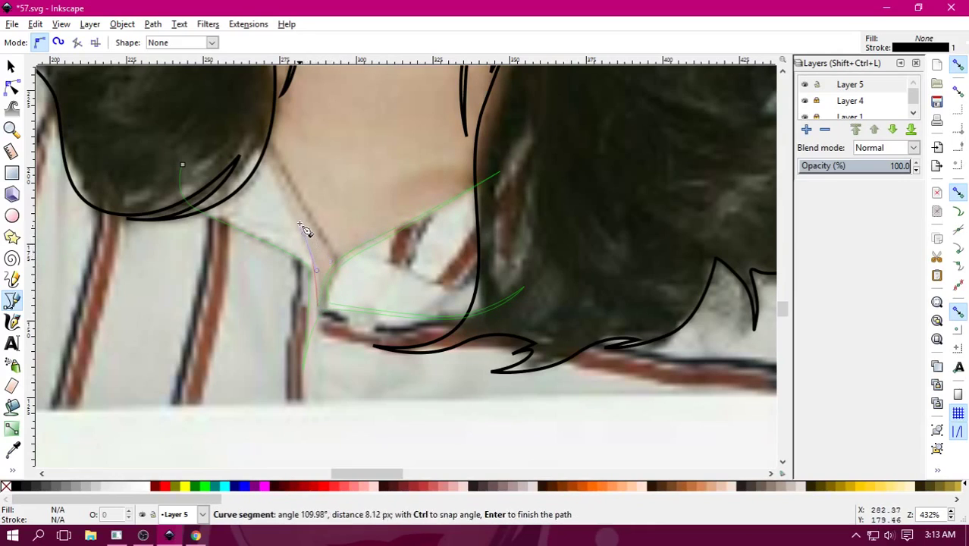
{"action": "left_click", "coordinate": [248, 138]}
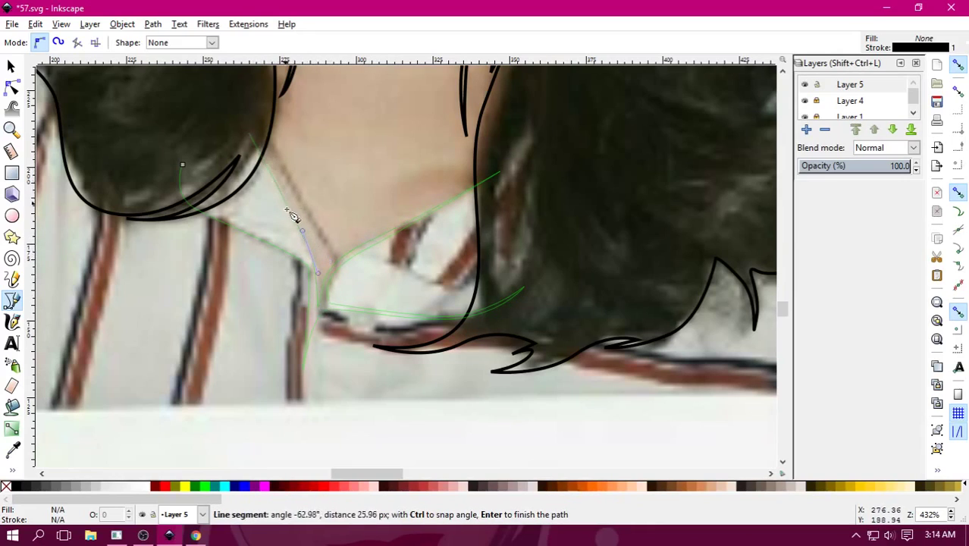
{"action": "left_click", "coordinate": [307, 259]}
{"action": "mouse_move", "coordinate": [182, 163]}
{"action": "left_mouse_down"}
{"action": "mouse_move", "coordinate": [196, 120]}
{"action": "mouse_move", "coordinate": [228, 129]}
{"action": "left_mouse_up"}
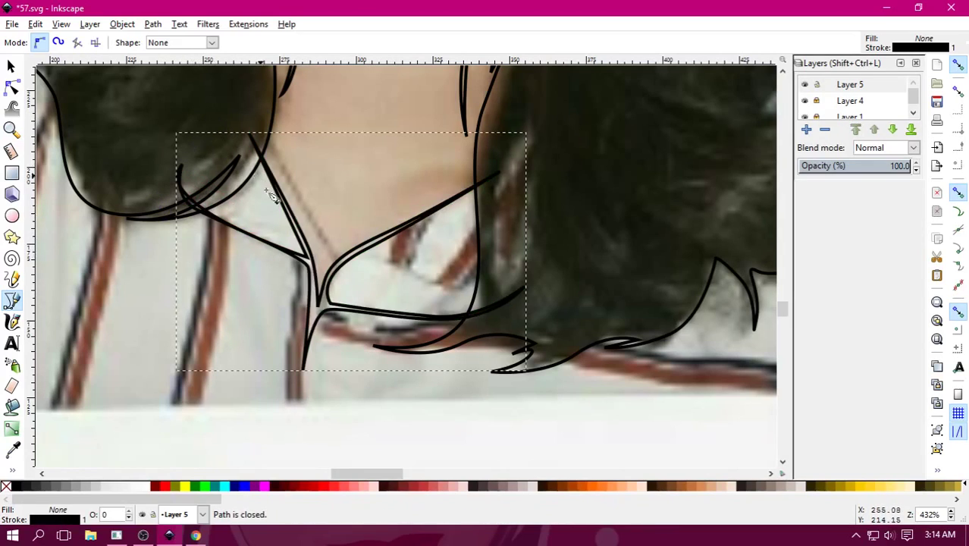
{"action": "scroll", "coordinate": [416, 327], "scroll_direction": "down", "scroll_amount": 2}
{"action": "scroll", "coordinate": [379, 336], "scroll_direction": "up", "scroll_amount": 1}
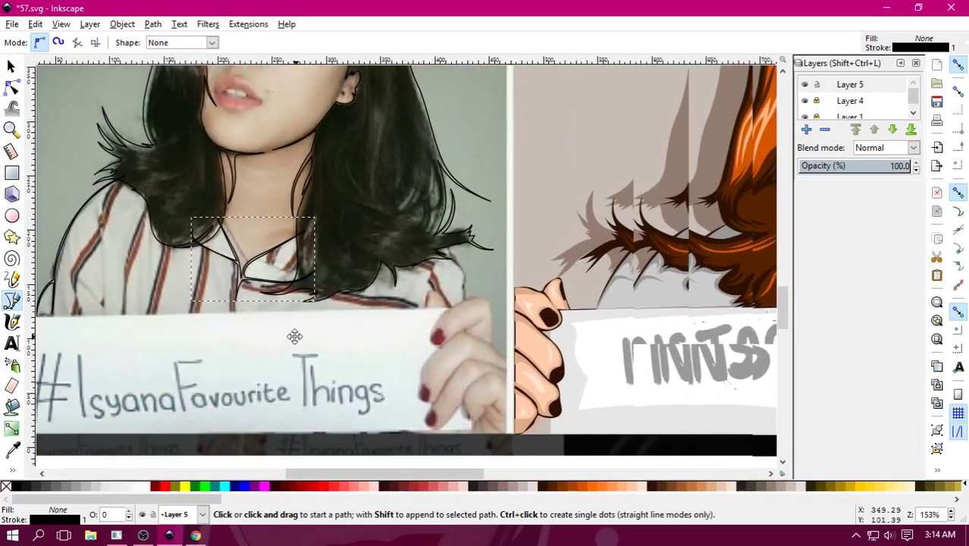
Draw a short closed path along the right shoulder's shirt edge, then zoom back out.
{"action": "scroll", "coordinate": [453, 275], "scroll_direction": "up", "scroll_amount": 1}
{"action": "left_click", "coordinate": [438, 200]}
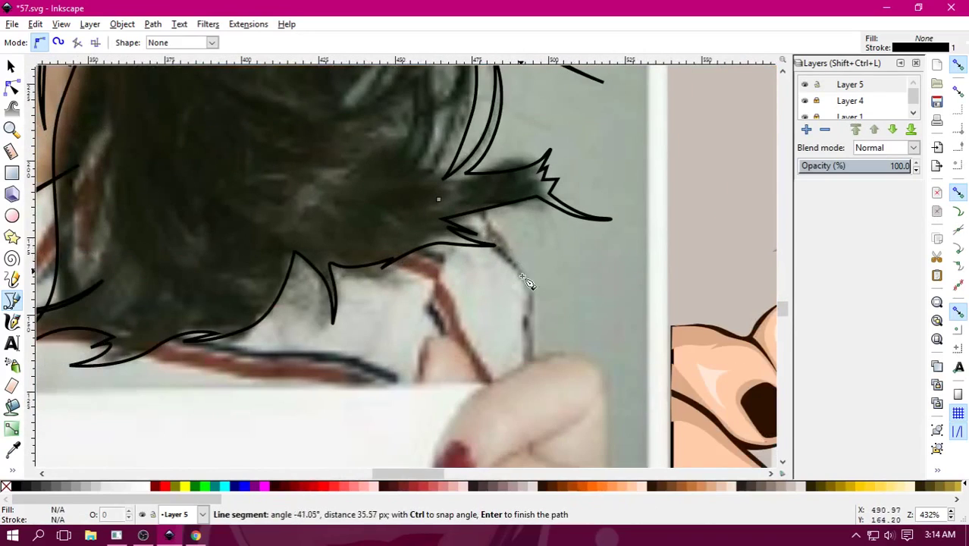
{"action": "left_click_drag", "start_coordinate": [520, 271], "coordinate": [538, 326]}
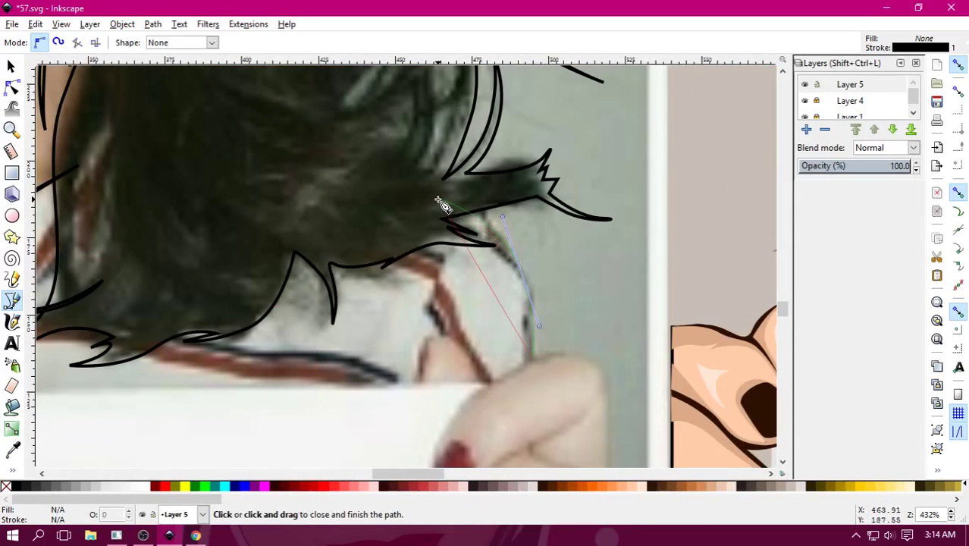
{"action": "left_click_drag", "start_coordinate": [440, 201], "coordinate": [342, 173]}
{"action": "scroll", "coordinate": [379, 261], "scroll_direction": "down", "scroll_amount": 1}
{"action": "scroll", "coordinate": [379, 262], "scroll_direction": "down", "scroll_amount": 2}
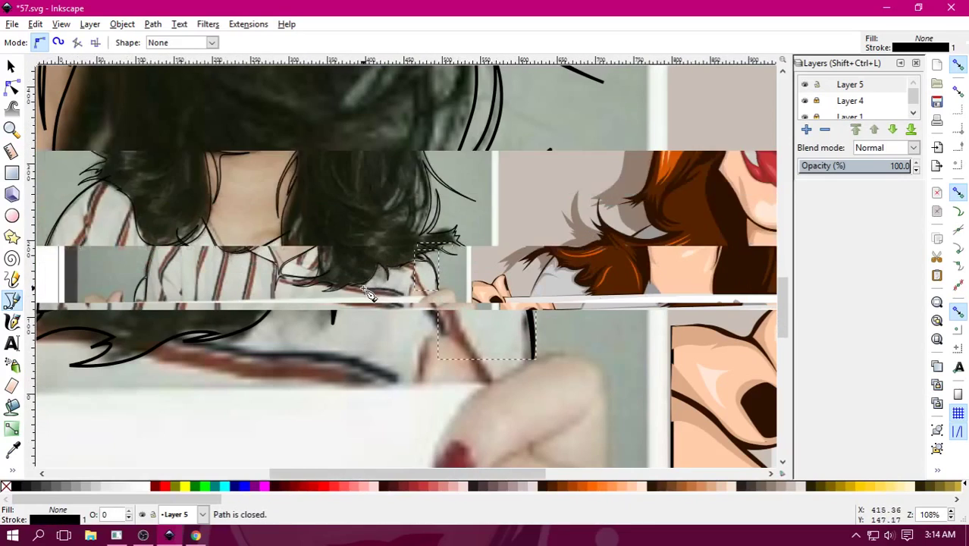
{"action": "scroll", "coordinate": [334, 299], "scroll_direction": "down", "scroll_amount": 2}
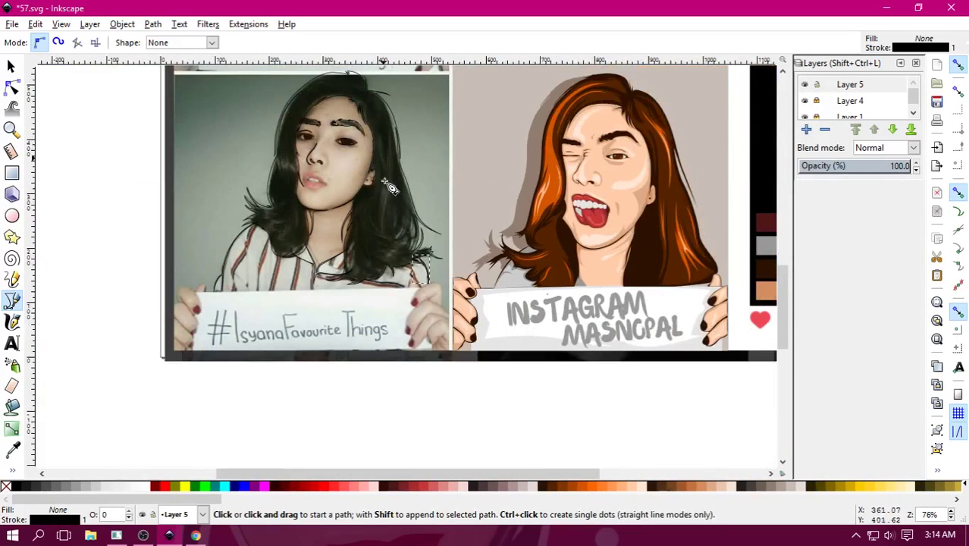
{"action": "scroll", "coordinate": [389, 187], "scroll_direction": "up", "scroll_amount": 1}
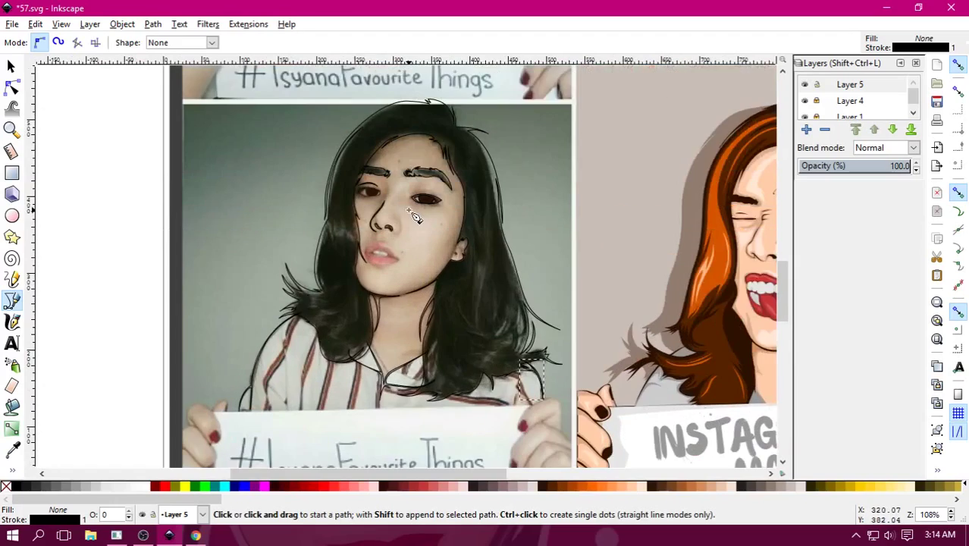
{"action": "scroll", "coordinate": [415, 217], "scroll_direction": "up", "scroll_amount": 1}
{"action": "scroll", "coordinate": [402, 303], "scroll_direction": "down", "scroll_amount": 2}
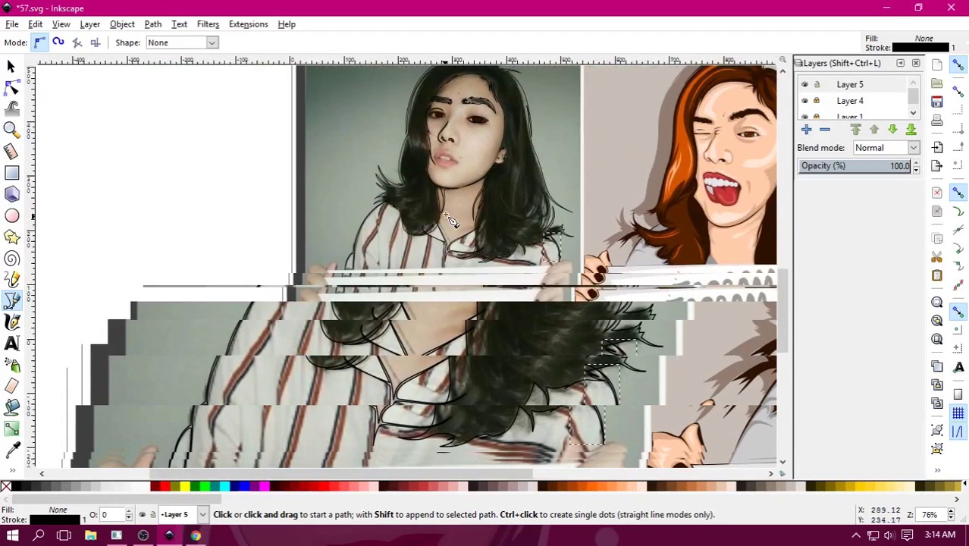
{"action": "scroll", "coordinate": [340, 290], "scroll_direction": "up", "scroll_amount": 3}
{"action": "scroll", "coordinate": [344, 293], "scroll_direction": "up", "scroll_amount": 1}
Start the hand outline at the sign, curving around the thumb tip and first nail.
{"action": "scroll", "coordinate": [367, 238], "scroll_direction": "up", "scroll_amount": 1}
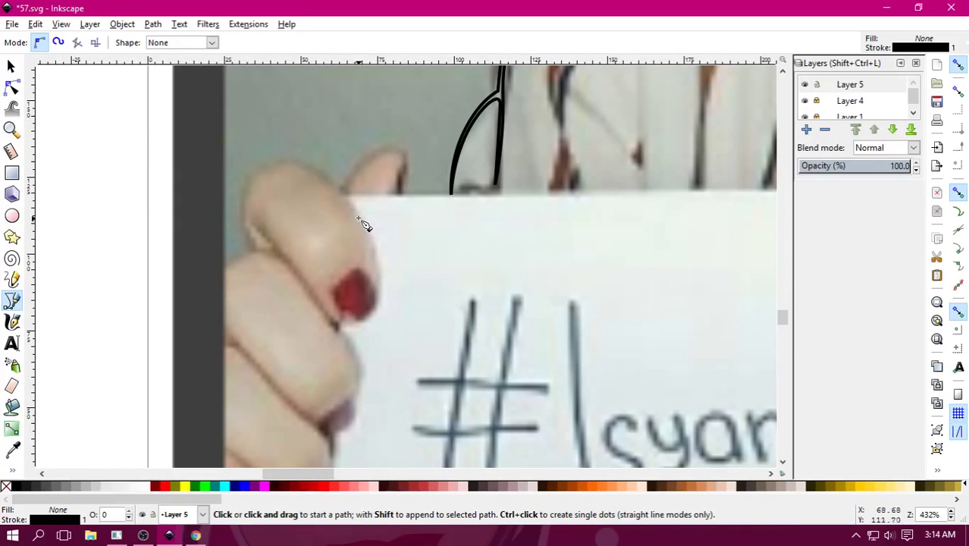
{"action": "left_click", "coordinate": [399, 195]}
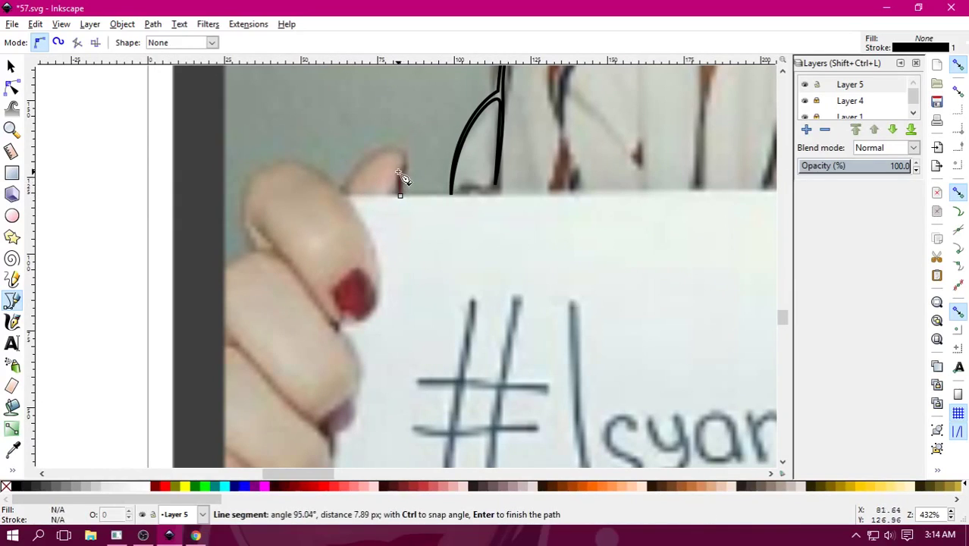
{"action": "left_click_drag", "start_coordinate": [395, 152], "coordinate": [390, 151]}
{"action": "left_click_drag", "start_coordinate": [351, 178], "coordinate": [345, 191]}
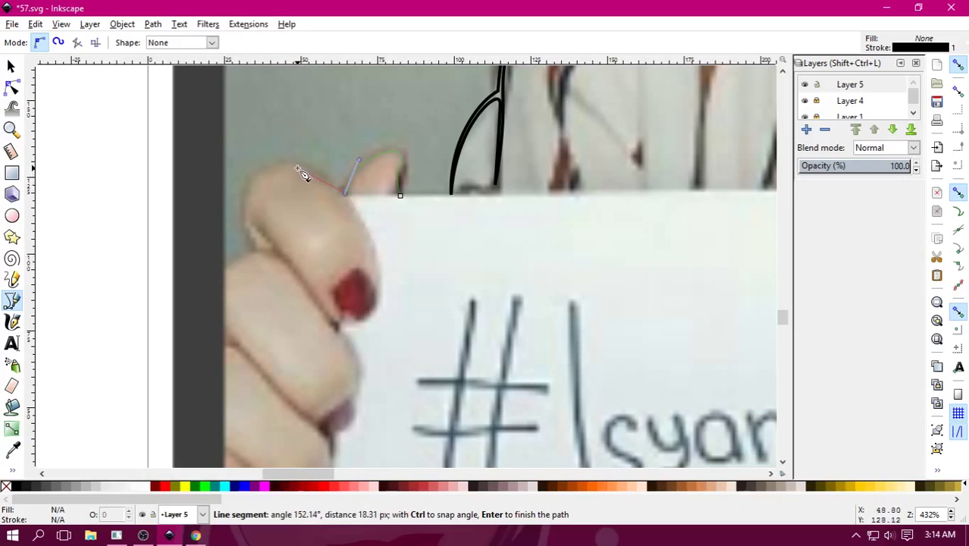
{"action": "left_click_drag", "start_coordinate": [380, 272], "coordinate": [378, 286]}
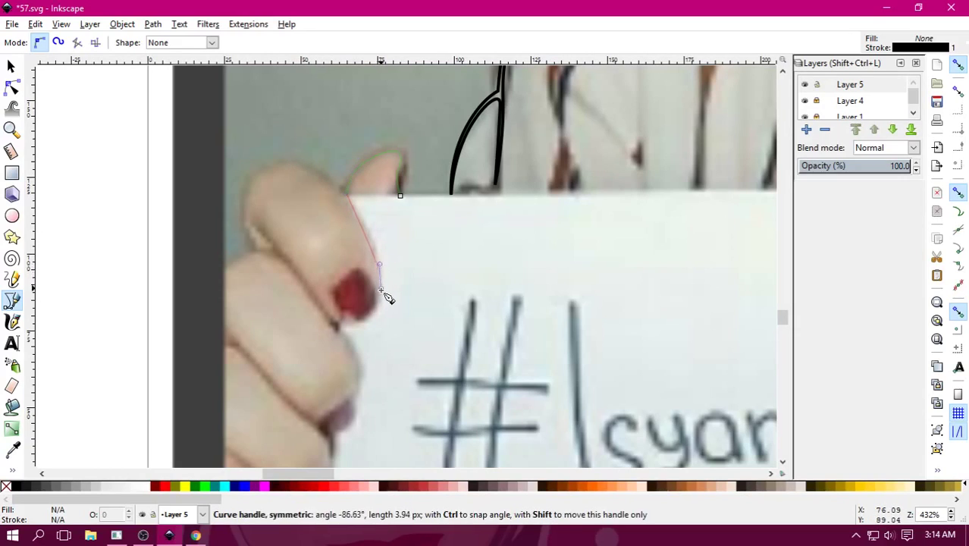
{"action": "left_click", "coordinate": [335, 323]}
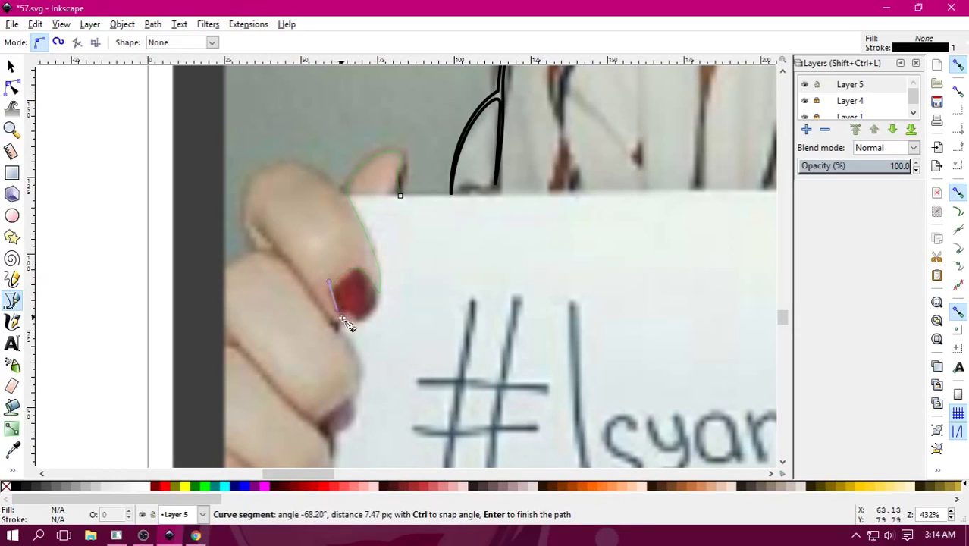
{"action": "left_click_drag", "start_coordinate": [290, 262], "coordinate": [239, 202]}
{"action": "left_click", "coordinate": [255, 229]}
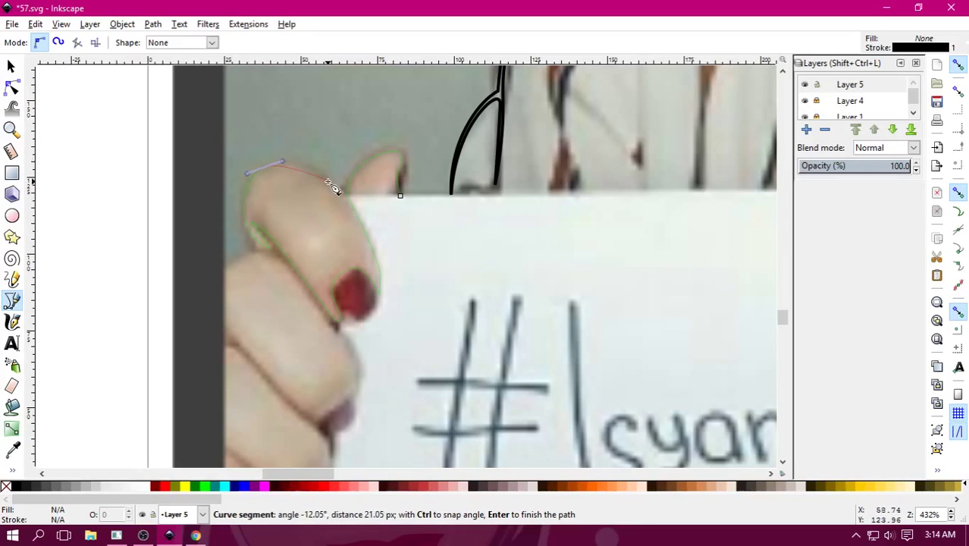
Round the outline over the top fingertip and down into the gap between fingers.
{"action": "left_click_drag", "start_coordinate": [318, 178], "coordinate": [336, 193]}
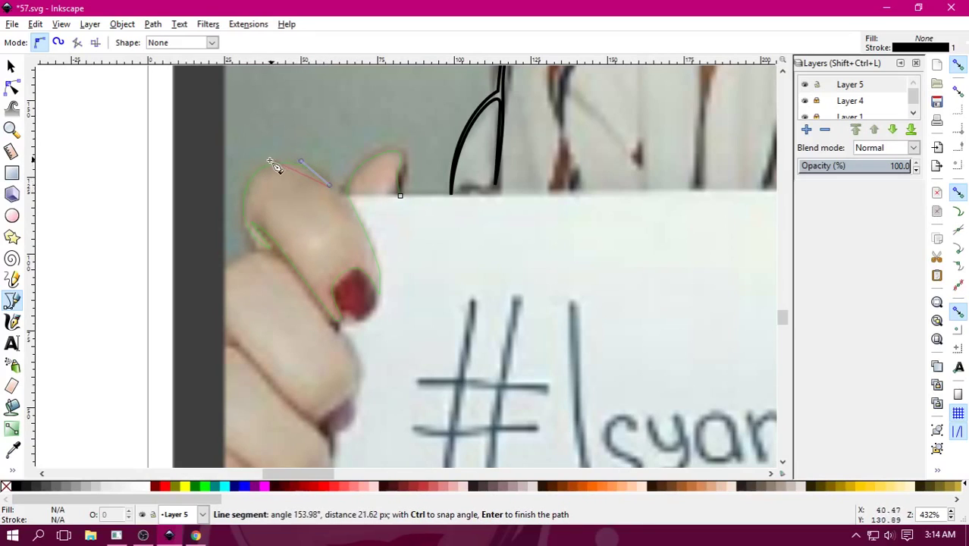
{"action": "left_click_drag", "start_coordinate": [271, 162], "coordinate": [229, 167]}
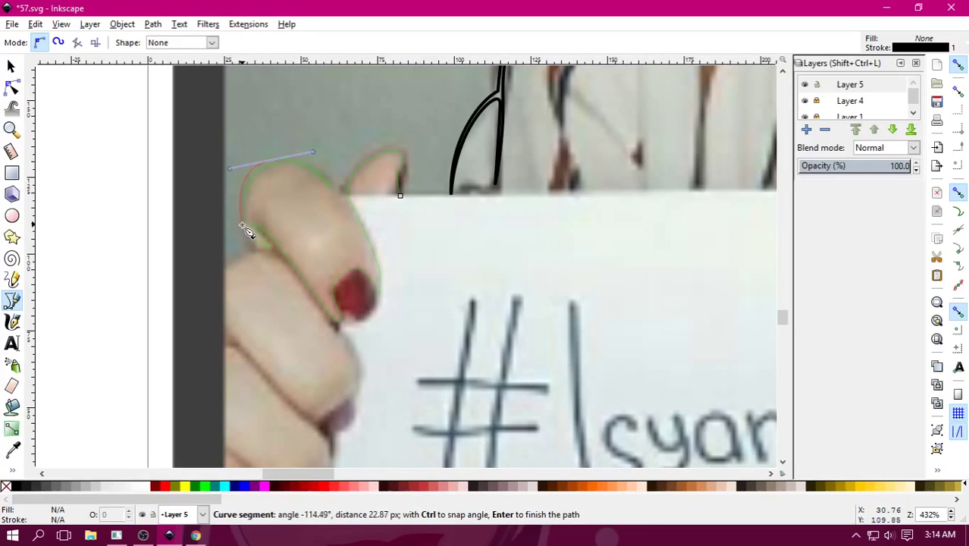
{"action": "left_click", "coordinate": [241, 225]}
{"action": "left_click", "coordinate": [258, 253]}
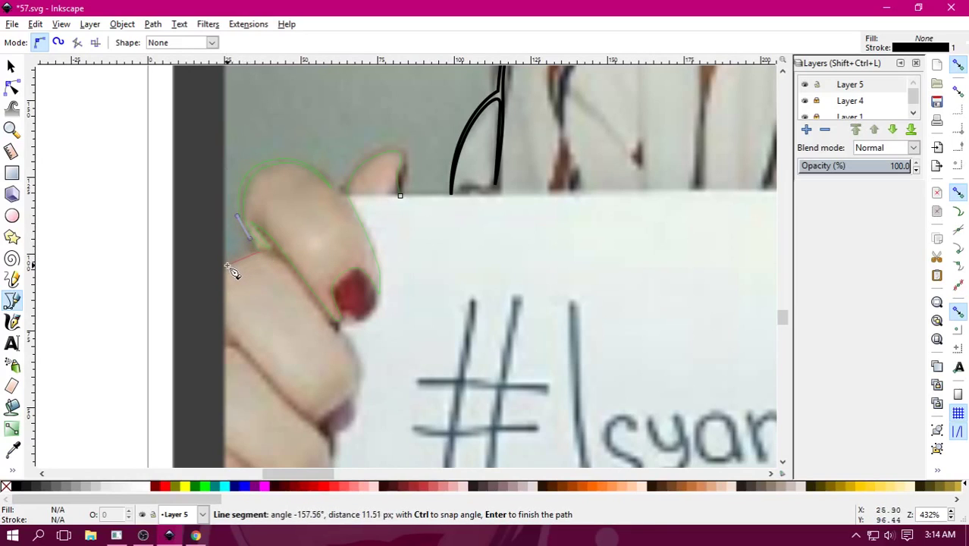
{"action": "left_click_drag", "start_coordinate": [226, 265], "coordinate": [223, 277]}
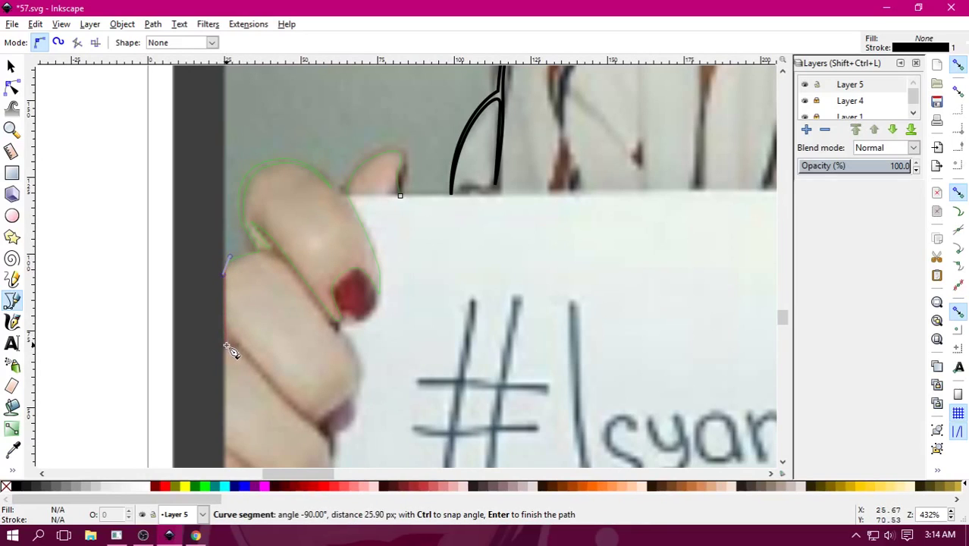
{"action": "scroll", "coordinate": [228, 353], "scroll_direction": "down", "scroll_amount": 6}
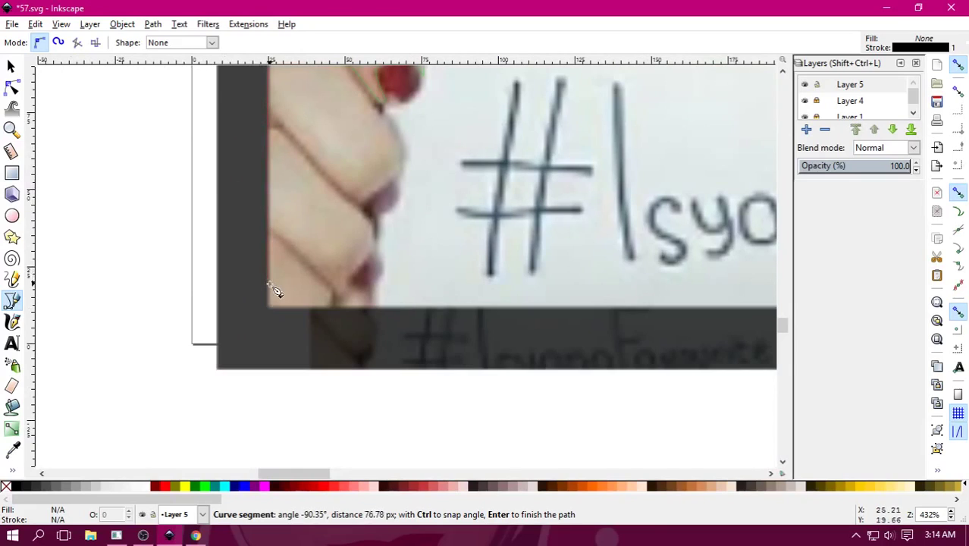
{"action": "scroll", "coordinate": [273, 163], "scroll_direction": "up", "scroll_amount": 4}
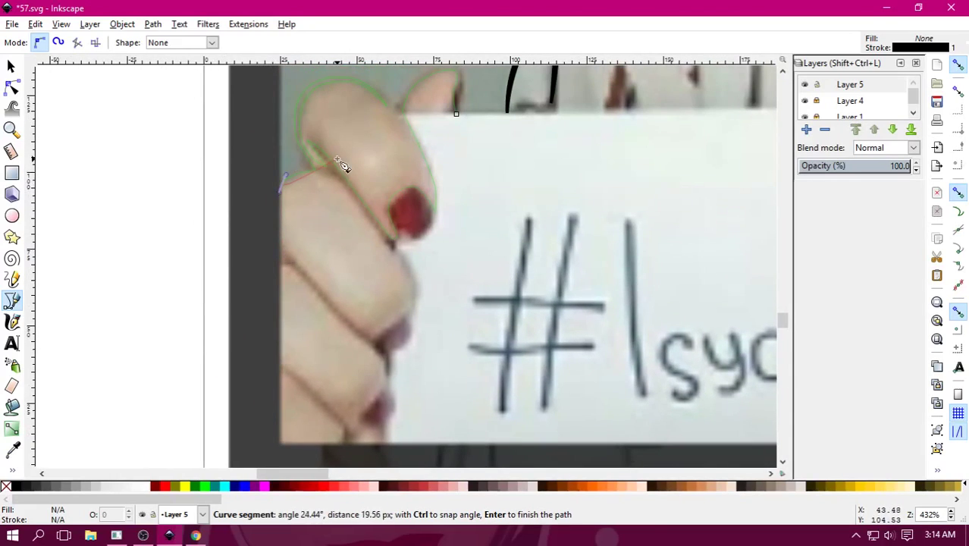
Trace the second and lower fingers, then back up the fingertips' right side to the sign corner.
{"action": "left_click_drag", "start_coordinate": [323, 179], "coordinate": [350, 190]}
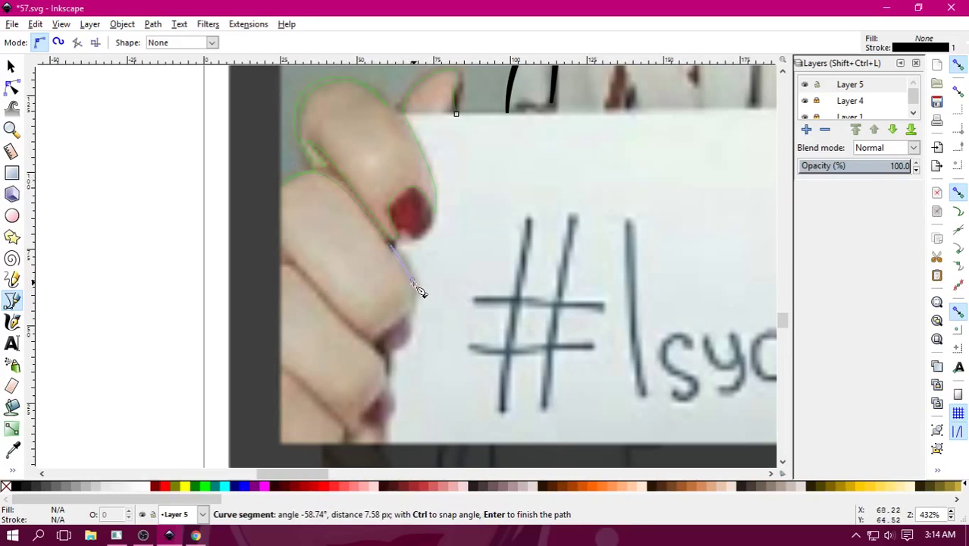
{"action": "left_click_drag", "start_coordinate": [417, 294], "coordinate": [410, 313]}
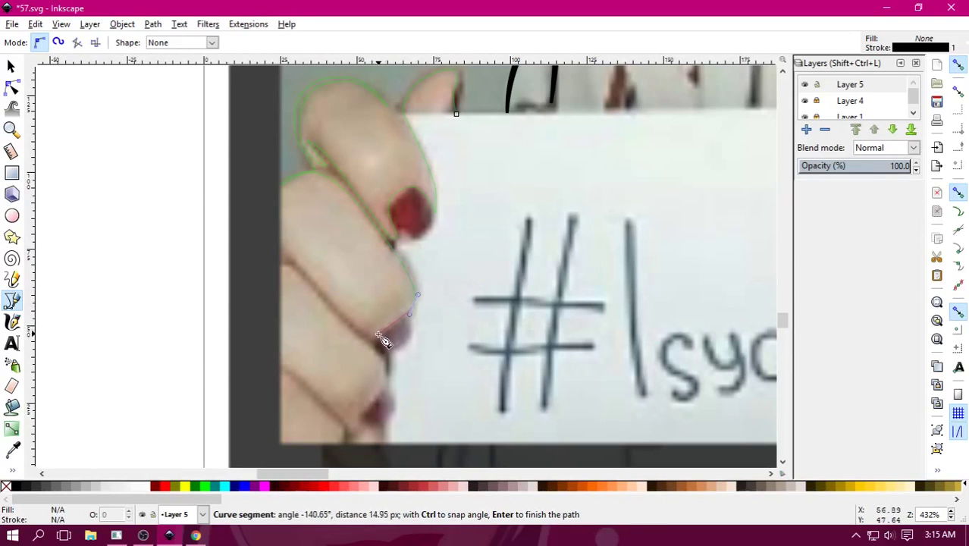
{"action": "mouse_move", "coordinate": [332, 301]}
{"action": "left_mouse_down"}
{"action": "mouse_move", "coordinate": [283, 207]}
{"action": "mouse_move", "coordinate": [326, 262]}
{"action": "mouse_move", "coordinate": [346, 270]}
{"action": "left_mouse_up"}
{"action": "left_click", "coordinate": [288, 265]}
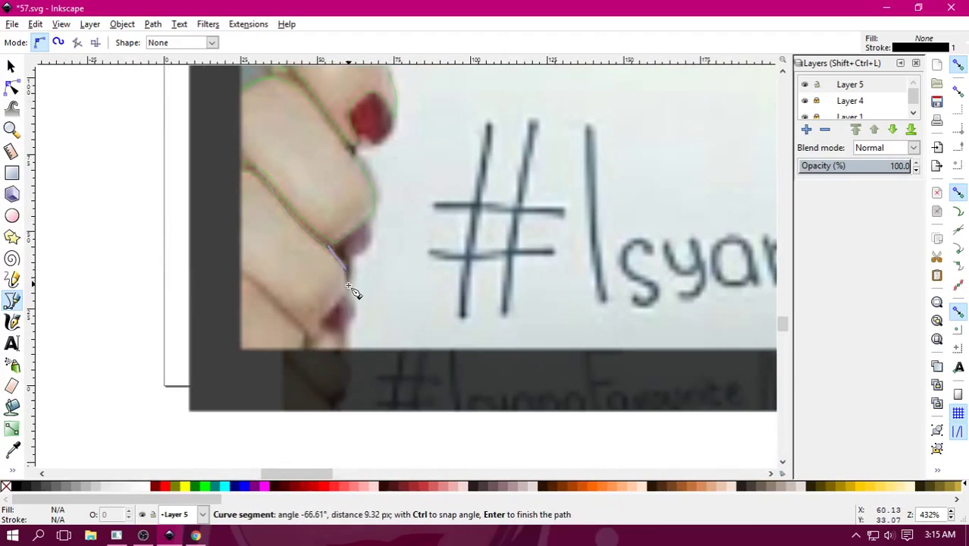
{"action": "left_click_drag", "start_coordinate": [332, 317], "coordinate": [324, 329]}
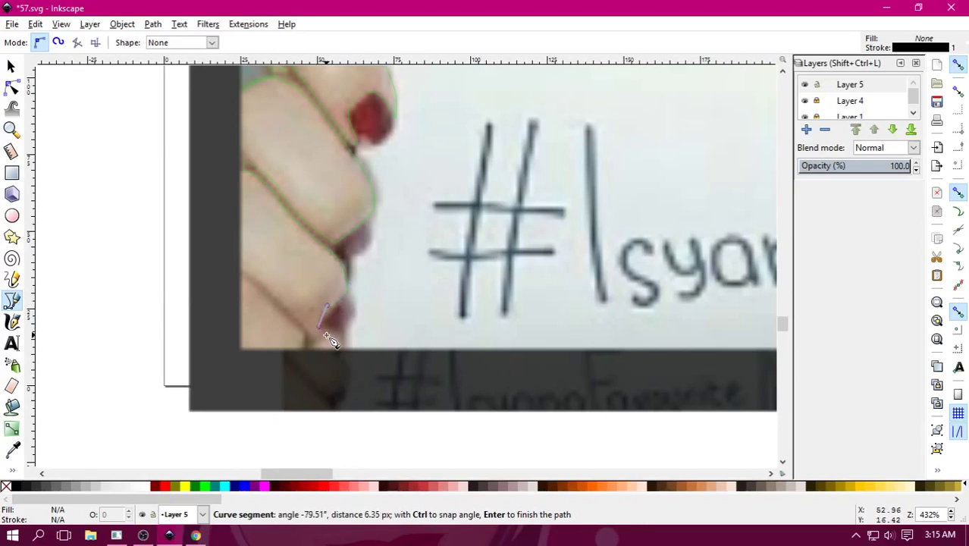
{"action": "left_click_drag", "start_coordinate": [260, 283], "coordinate": [253, 278]}
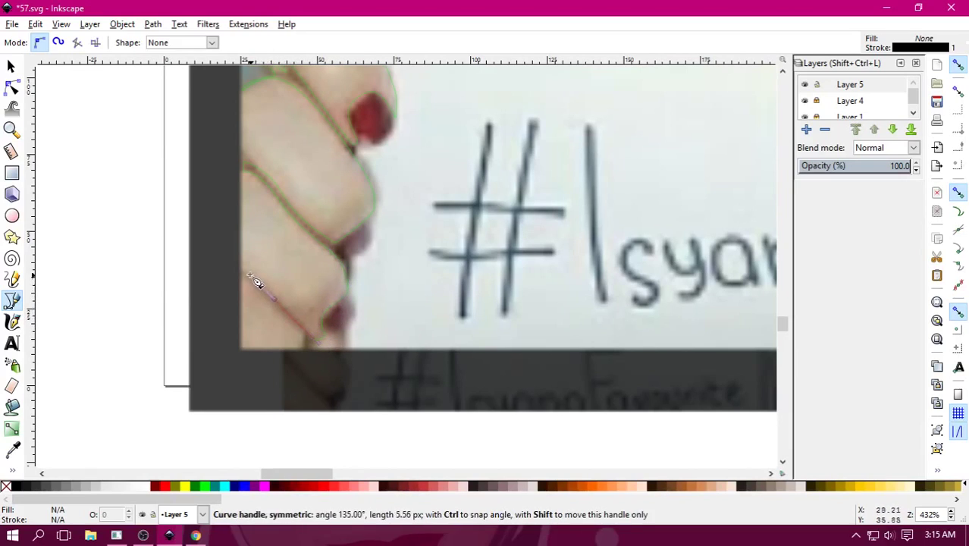
{"action": "left_click", "coordinate": [292, 325]}
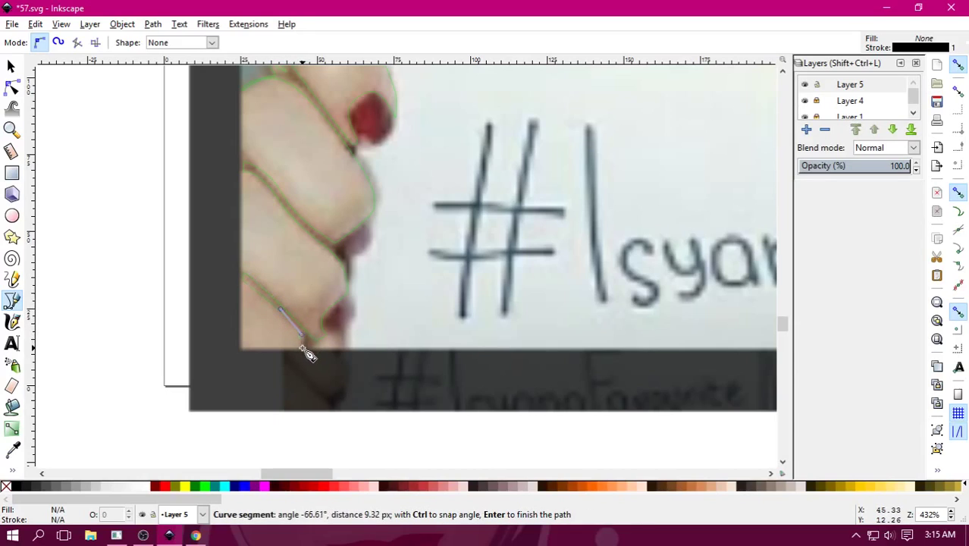
{"action": "mouse_move", "coordinate": [332, 334]}
{"action": "left_mouse_down"}
{"action": "mouse_move", "coordinate": [359, 296]}
{"action": "mouse_move", "coordinate": [354, 269]}
{"action": "left_mouse_up"}
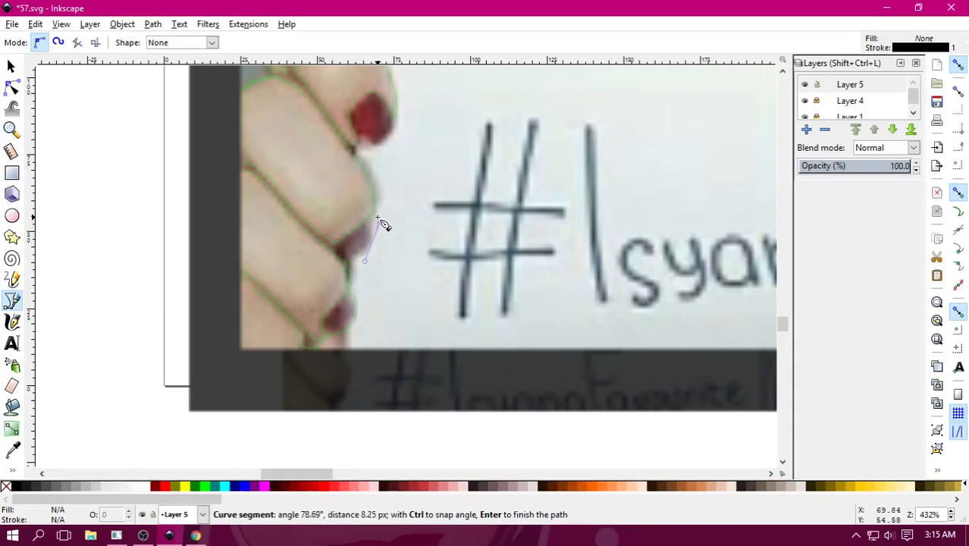
{"action": "left_click_drag", "start_coordinate": [382, 201], "coordinate": [380, 198]}
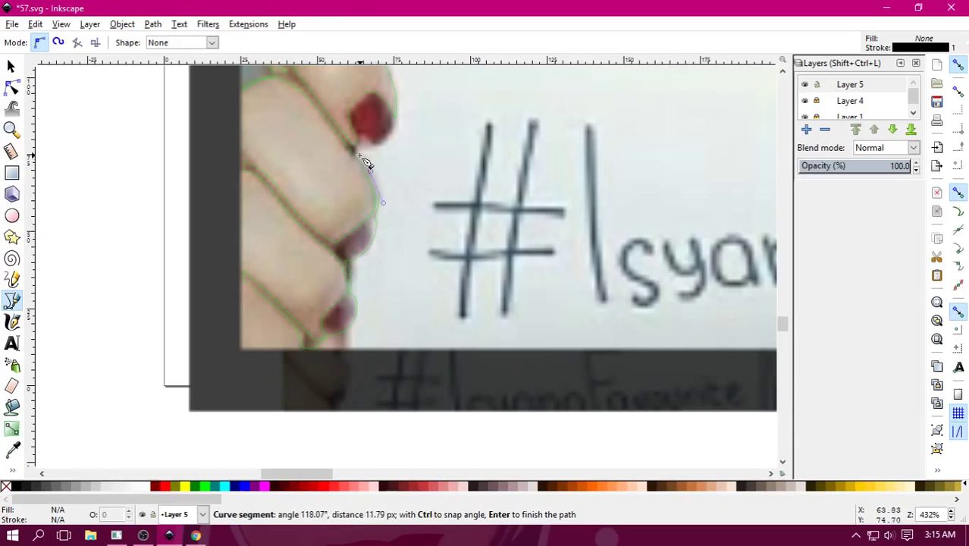
{"action": "scroll", "coordinate": [361, 156], "scroll_direction": "up", "scroll_amount": 5}
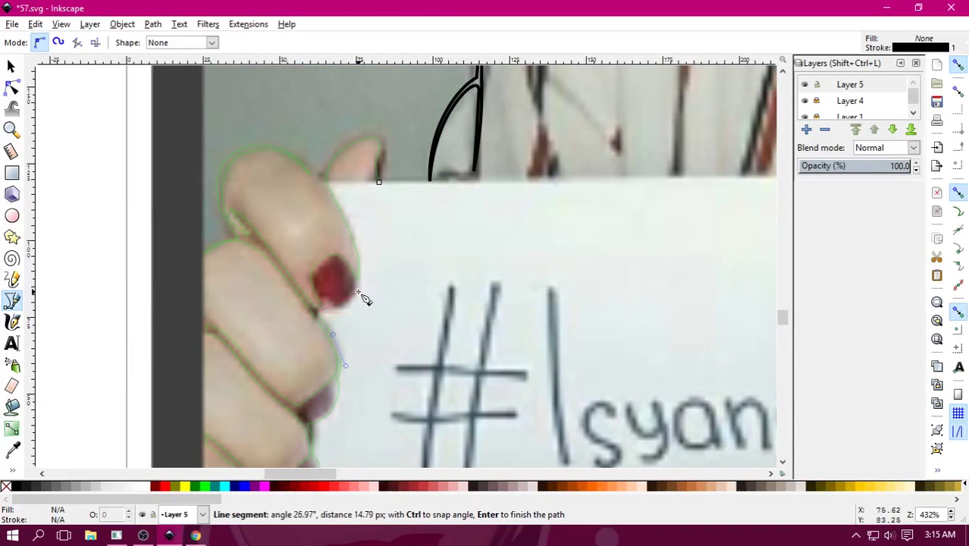
{"action": "mouse_move", "coordinate": [349, 311]}
{"action": "left_mouse_down"}
{"action": "mouse_move", "coordinate": [370, 270]}
{"action": "mouse_move", "coordinate": [345, 212]}
{"action": "left_mouse_up"}
End the outline at the sign's top corner, then trace down around the first red nail.
{"action": "left_click", "coordinate": [333, 186]}
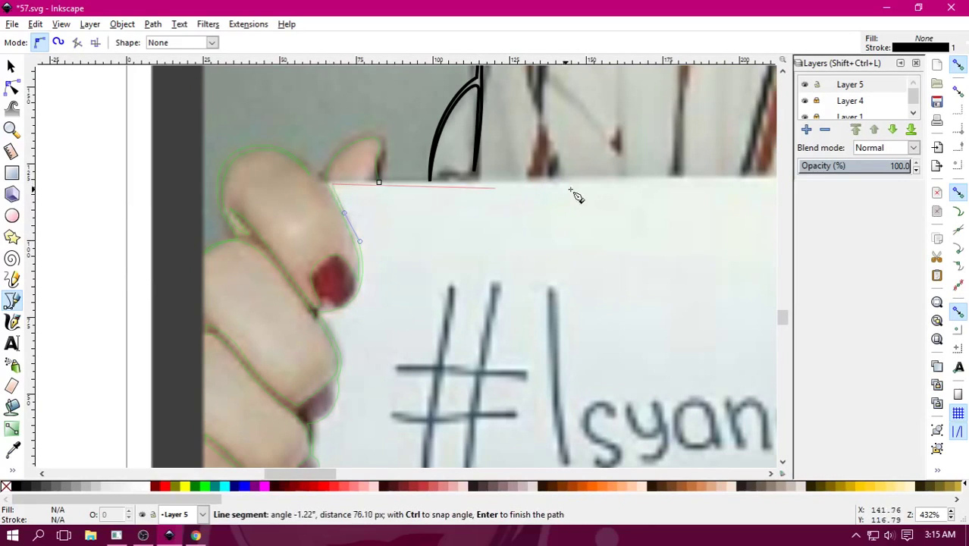
{"action": "scroll", "coordinate": [303, 205], "scroll_direction": "right", "scroll_amount": 10}
{"action": "scroll", "coordinate": [208, 204], "scroll_direction": "right", "scroll_amount": 5}
{"action": "scroll", "coordinate": [207, 204], "scroll_direction": "right", "scroll_amount": 3}
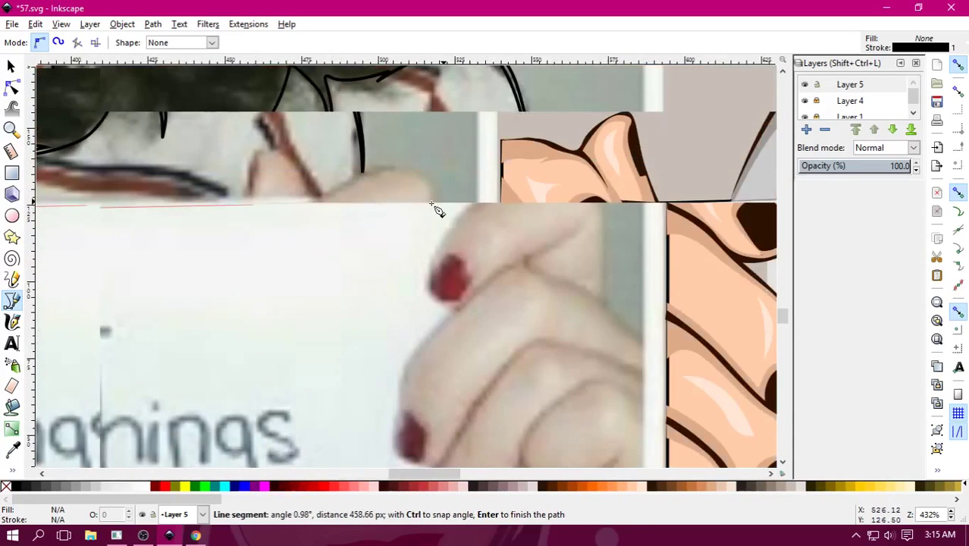
{"action": "scroll", "coordinate": [432, 210], "scroll_direction": "right", "scroll_amount": 3}
{"action": "scroll", "coordinate": [275, 199], "scroll_direction": "right", "scroll_amount": 2}
{"action": "scroll", "coordinate": [258, 201], "scroll_direction": "right", "scroll_amount": 2}
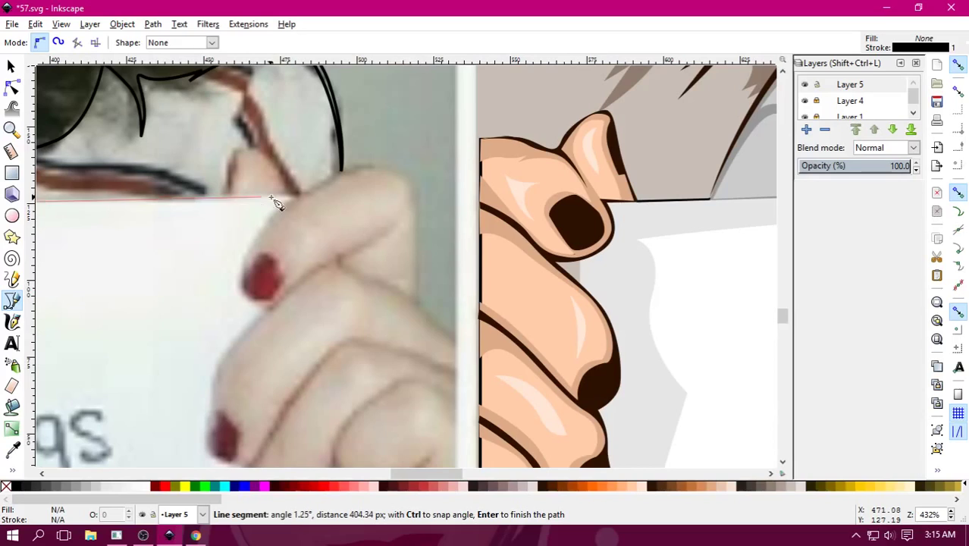
{"action": "left_click", "coordinate": [291, 200]}
{"action": "left_click_drag", "start_coordinate": [251, 241], "coordinate": [242, 263]}
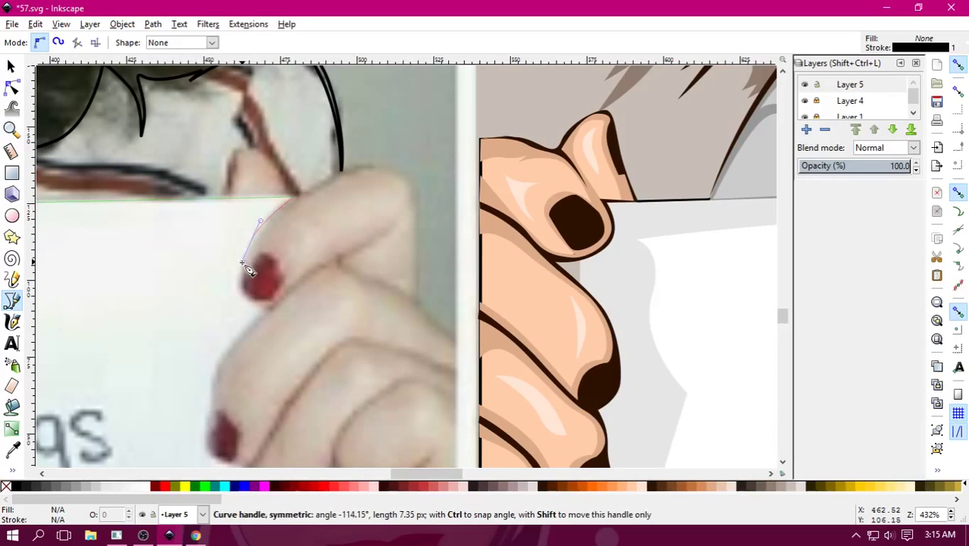
{"action": "left_click_drag", "start_coordinate": [269, 305], "coordinate": [260, 311]}
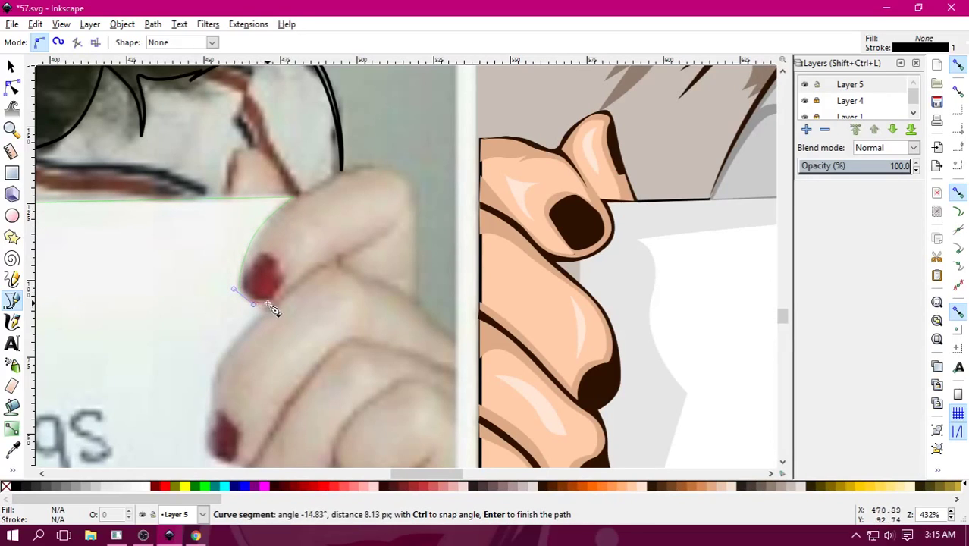
Trace around the second red nail and lowest fingertip, then up past the knuckle.
{"action": "scroll", "coordinate": [319, 265], "scroll_direction": "down", "scroll_amount": 4}
{"action": "scroll", "coordinate": [356, 228], "scroll_direction": "left", "scroll_amount": 4}
{"action": "left_click_drag", "start_coordinate": [332, 265], "coordinate": [321, 294]}
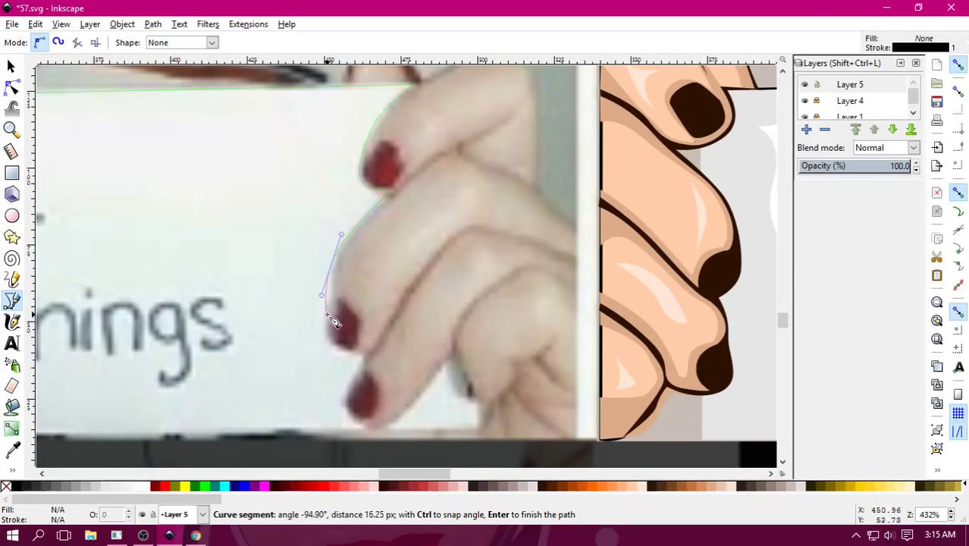
{"action": "left_click_drag", "start_coordinate": [328, 347], "coordinate": [371, 361]}
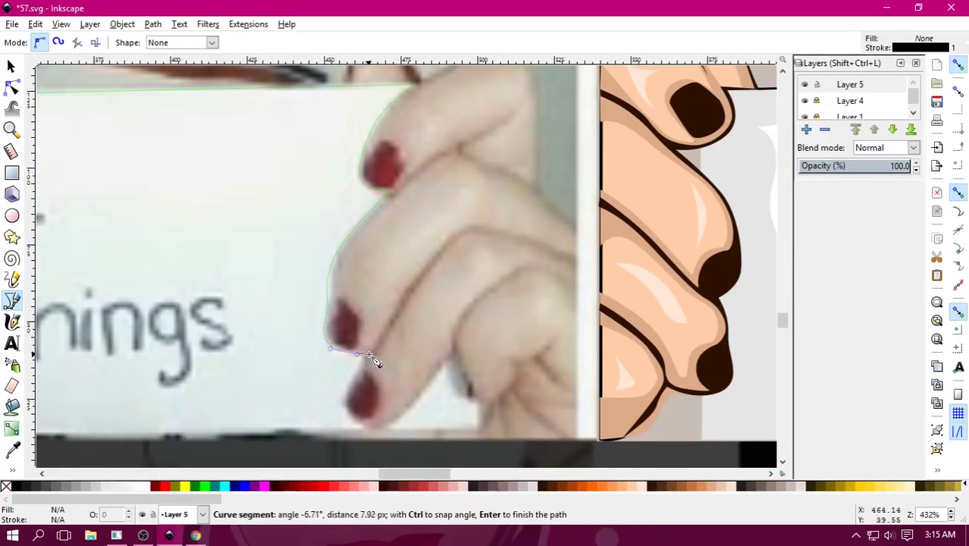
{"action": "scroll", "coordinate": [372, 360], "scroll_direction": "down", "scroll_amount": 4}
{"action": "scroll", "coordinate": [371, 359], "scroll_direction": "left", "scroll_amount": 2}
{"action": "left_click_drag", "start_coordinate": [404, 293], "coordinate": [404, 306]}
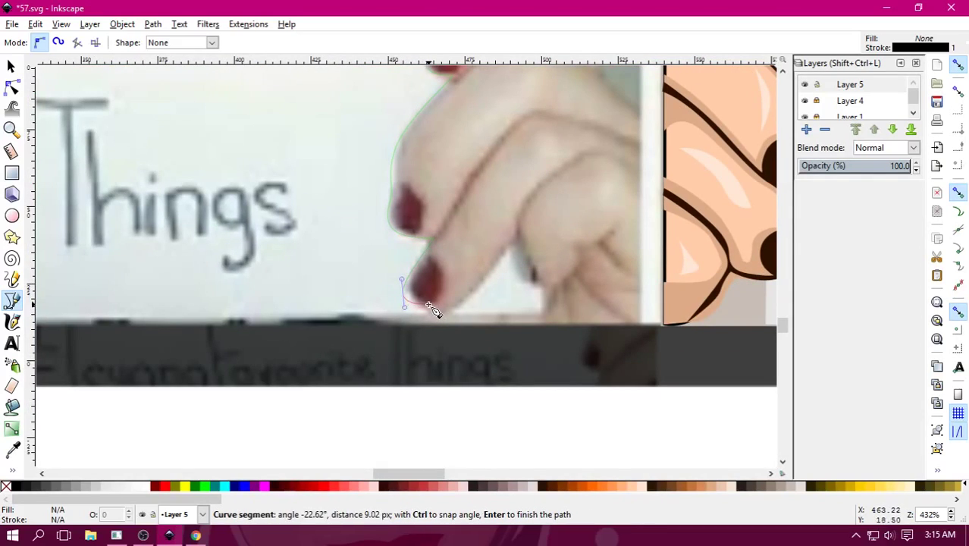
{"action": "left_click_drag", "start_coordinate": [429, 314], "coordinate": [461, 311]}
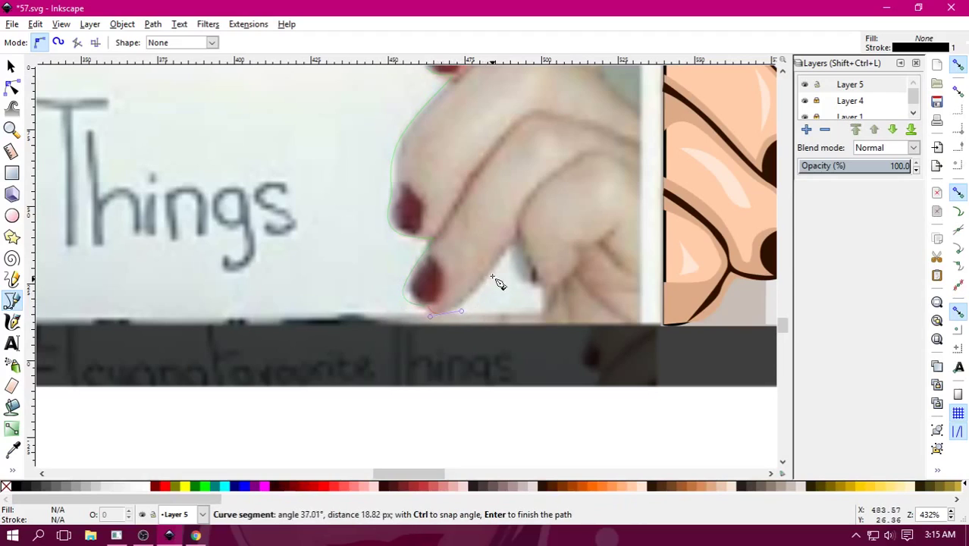
{"action": "left_click_drag", "start_coordinate": [504, 254], "coordinate": [520, 239]}
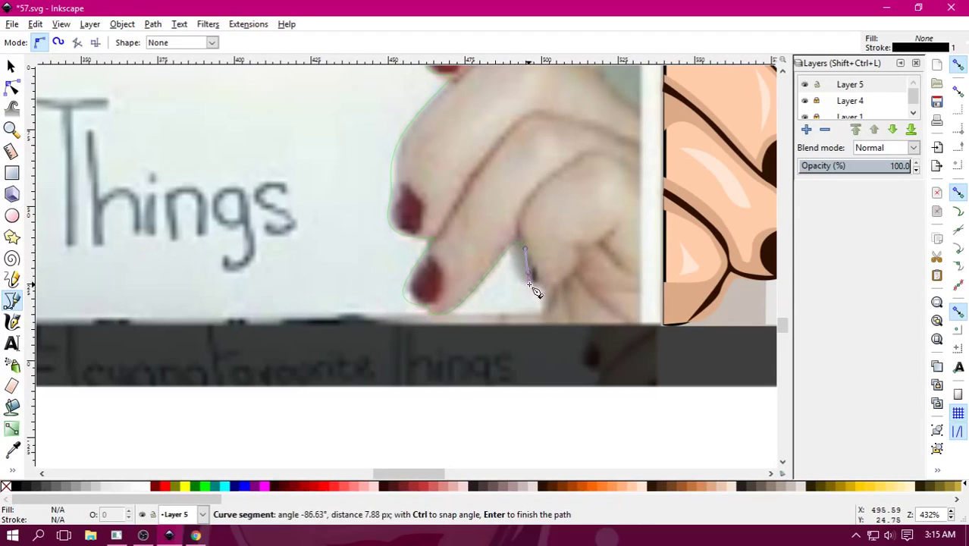
{"action": "left_click_drag", "start_coordinate": [535, 290], "coordinate": [402, 271]}
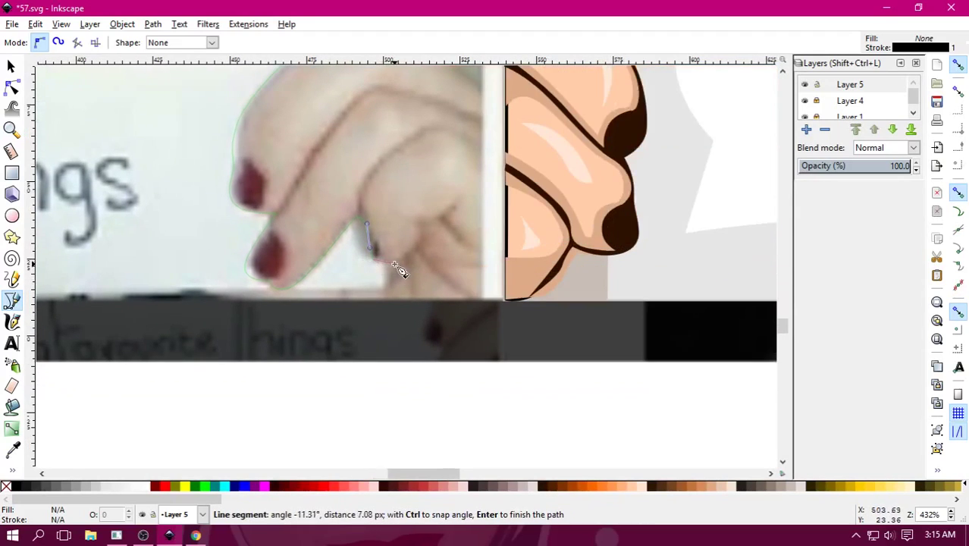
Trace the knuckle and finger crease with a series of curved and corner nodes.
{"action": "left_click", "coordinate": [384, 300]}
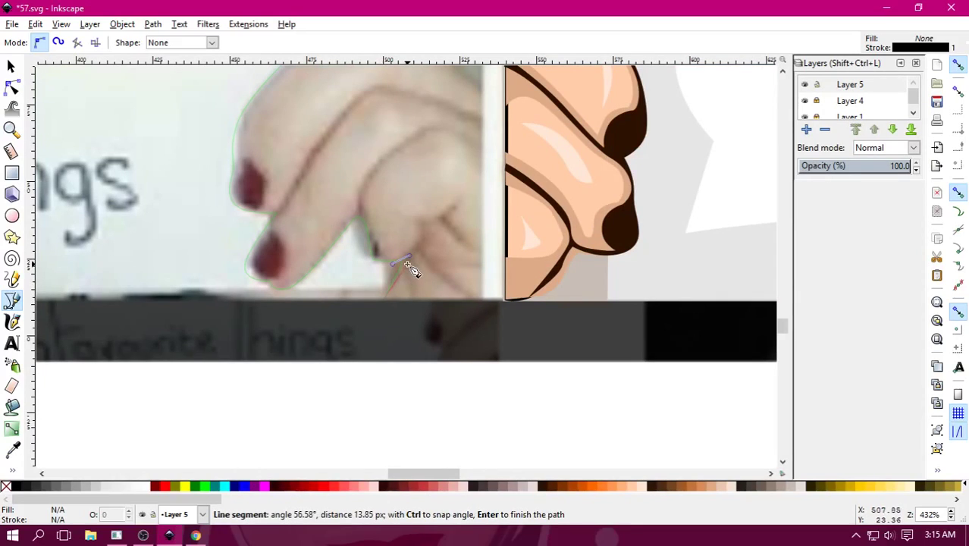
{"action": "mouse_move", "coordinate": [408, 265]}
{"action": "left_mouse_down"}
{"action": "mouse_move", "coordinate": [432, 232]}
{"action": "mouse_move", "coordinate": [459, 245]}
{"action": "mouse_move", "coordinate": [452, 216]}
{"action": "mouse_move", "coordinate": [398, 259]}
{"action": "mouse_move", "coordinate": [376, 242]}
{"action": "left_mouse_up"}
{"action": "left_click", "coordinate": [438, 221]}
{"action": "left_click", "coordinate": [477, 254]}
{"action": "left_click", "coordinate": [453, 209]}
{"action": "left_click", "coordinate": [422, 220]}
{"action": "left_click_drag", "start_coordinate": [367, 197], "coordinate": [366, 196]}
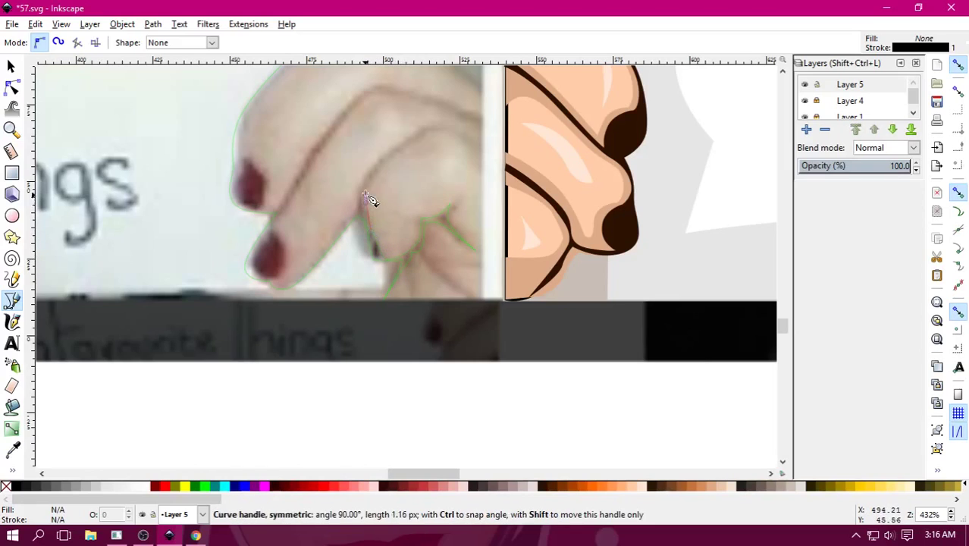
{"action": "scroll", "coordinate": [356, 228], "scroll_direction": "up", "scroll_amount": 3}
{"action": "scroll", "coordinate": [357, 228], "scroll_direction": "right", "scroll_amount": 1}
{"action": "mouse_move", "coordinate": [395, 225]}
{"action": "left_mouse_down"}
{"action": "mouse_move", "coordinate": [402, 232]}
{"action": "mouse_move", "coordinate": [349, 252]}
{"action": "left_mouse_up"}
{"action": "left_click", "coordinate": [417, 234]}
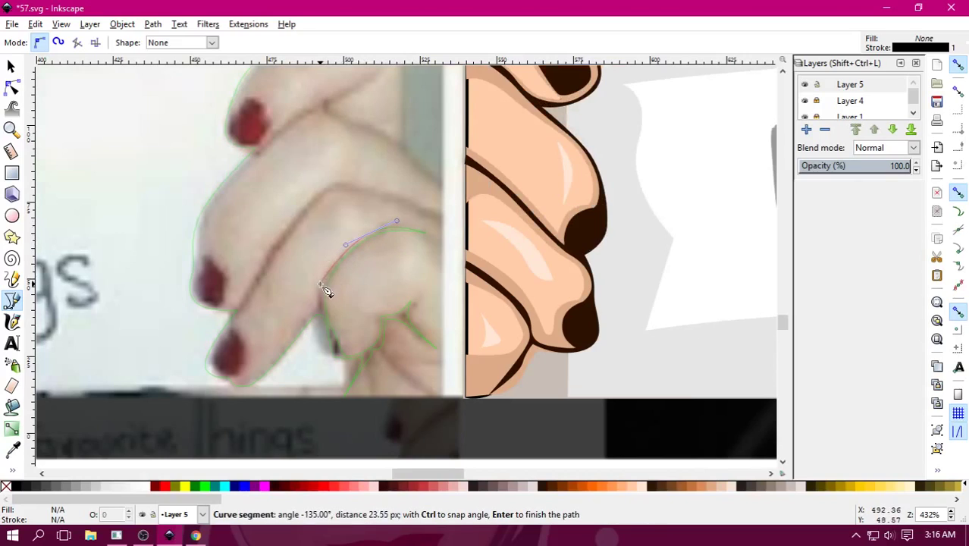
Trace down the finger side, around the lower fingertip, then up the top finger.
{"action": "left_click_drag", "start_coordinate": [320, 288], "coordinate": [319, 305]}
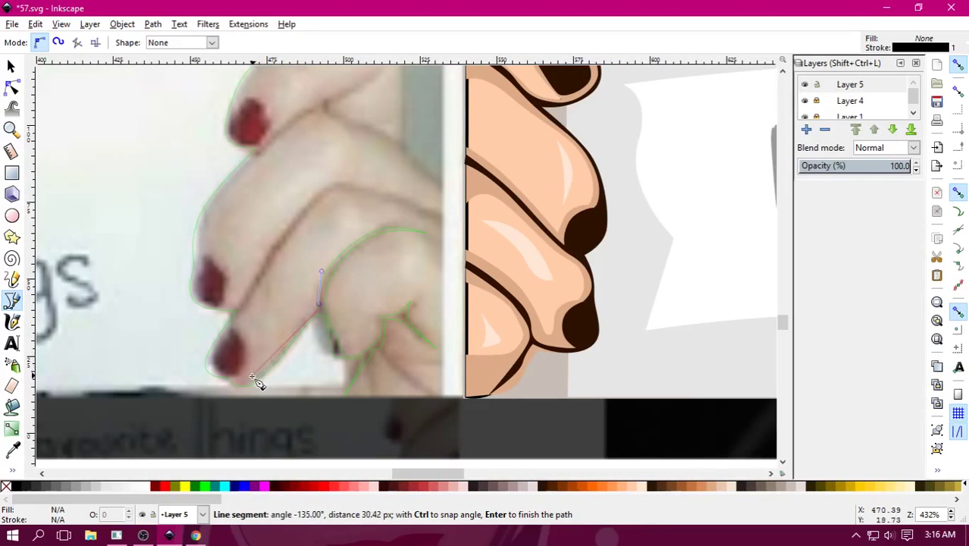
{"action": "left_click_drag", "start_coordinate": [238, 379], "coordinate": [237, 382]}
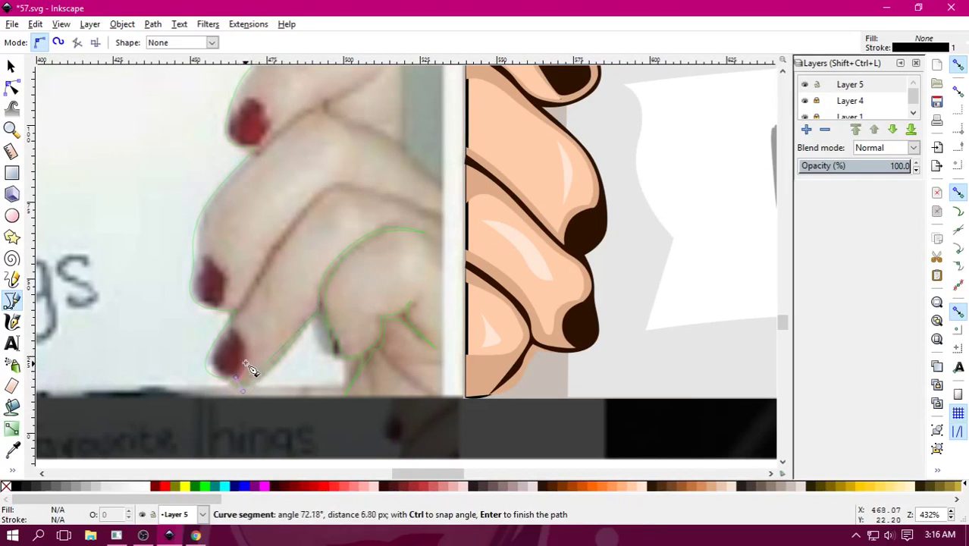
{"action": "left_click", "coordinate": [246, 336]}
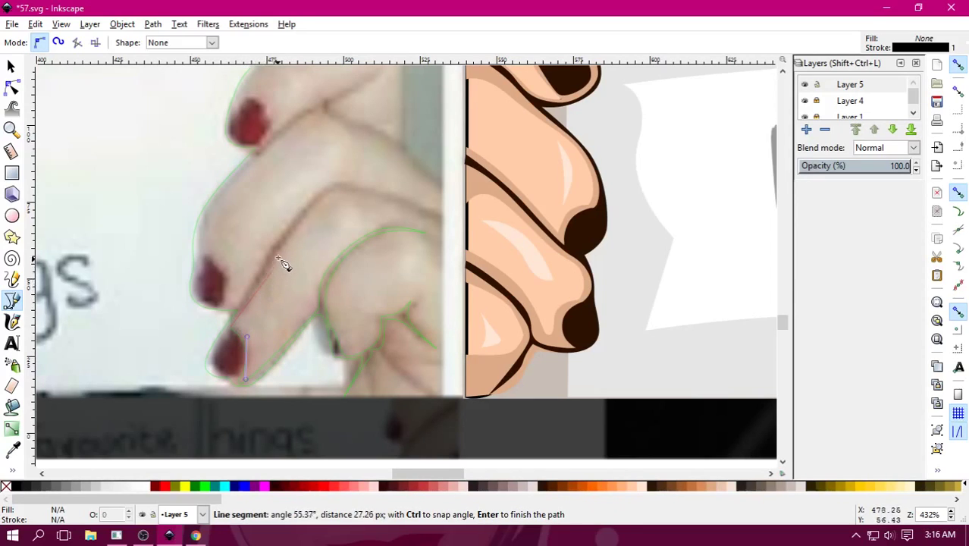
{"action": "left_click_drag", "start_coordinate": [359, 188], "coordinate": [306, 196]}
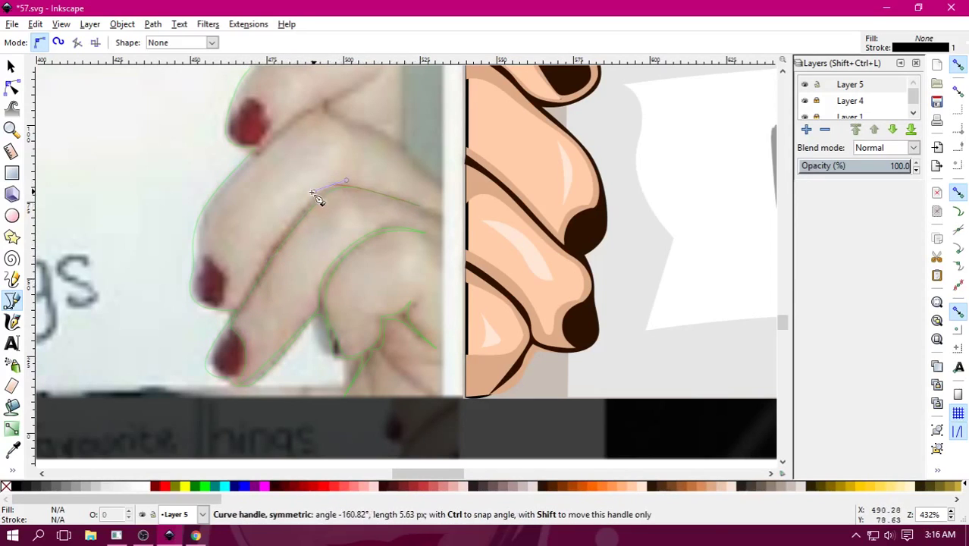
{"action": "left_click", "coordinate": [237, 308]}
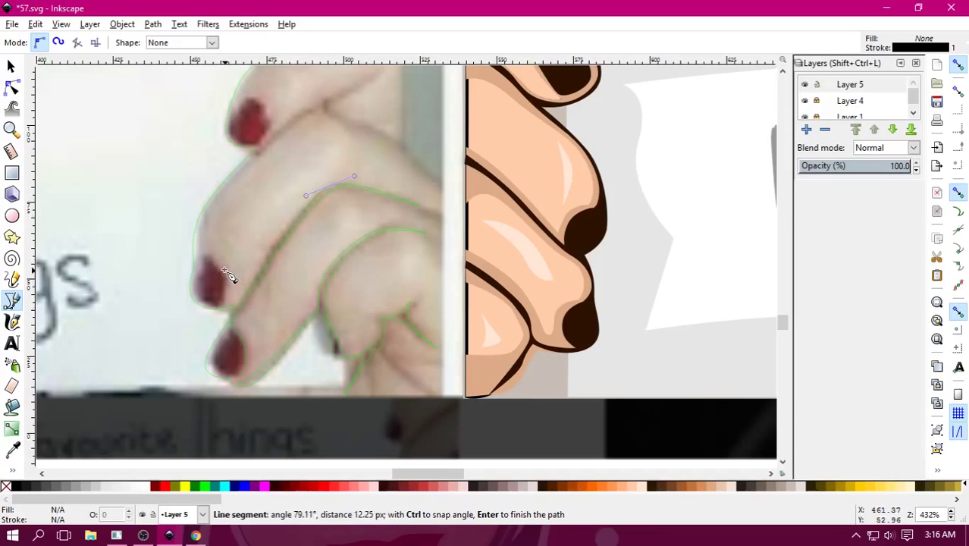
{"action": "left_click_drag", "start_coordinate": [221, 267], "coordinate": [210, 253]}
{"action": "left_click_drag", "start_coordinate": [213, 212], "coordinate": [258, 172]}
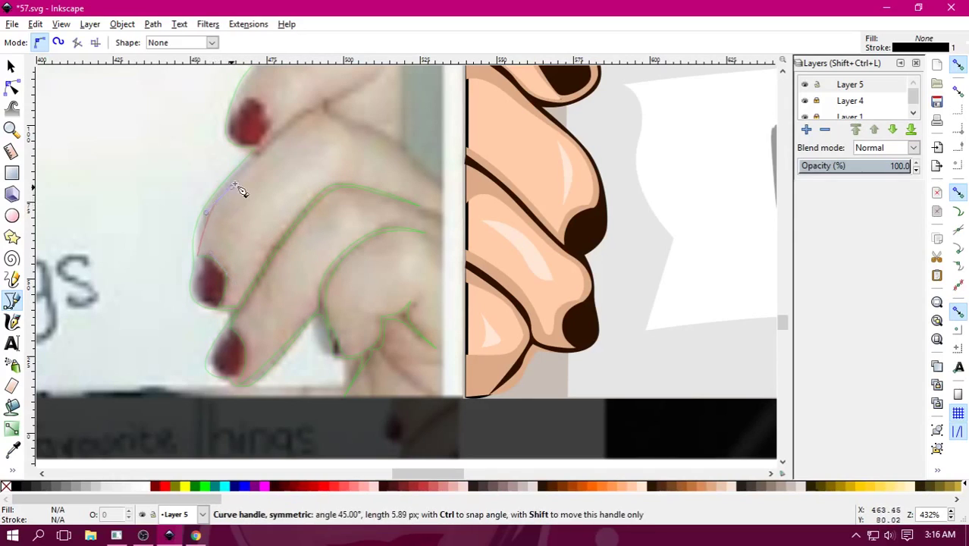
{"action": "left_click_drag", "start_coordinate": [282, 141], "coordinate": [304, 124]}
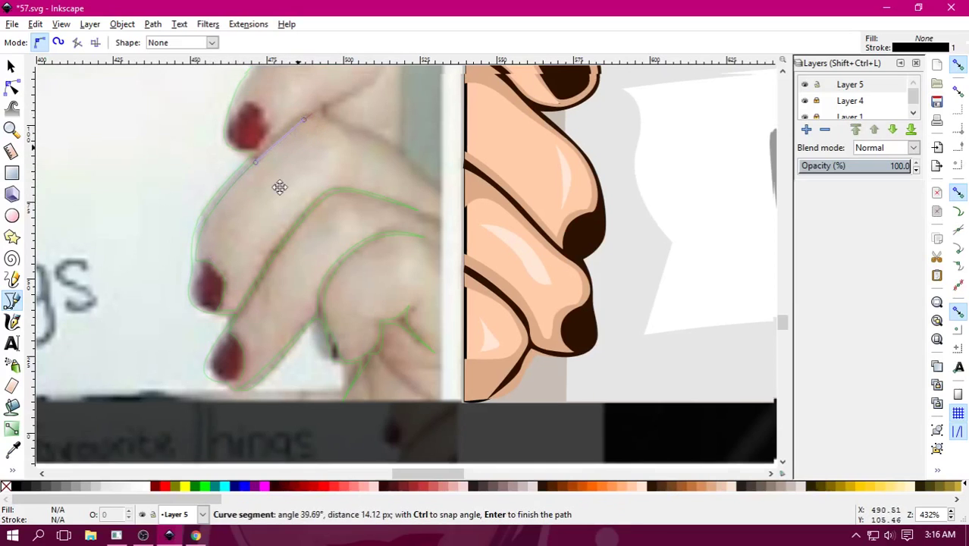
Trace around the top fingertip, red nail and thumb tip to the sign's top edge.
{"action": "scroll", "coordinate": [279, 186], "scroll_direction": "up", "scroll_amount": 5}
{"action": "scroll", "coordinate": [279, 185], "scroll_direction": "right", "scroll_amount": 3}
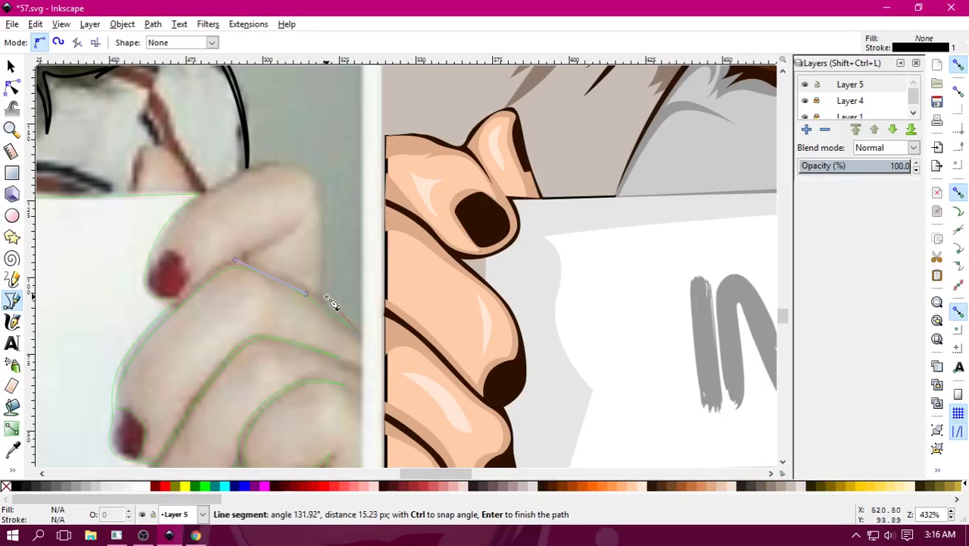
{"action": "left_click_drag", "start_coordinate": [319, 189], "coordinate": [311, 168]}
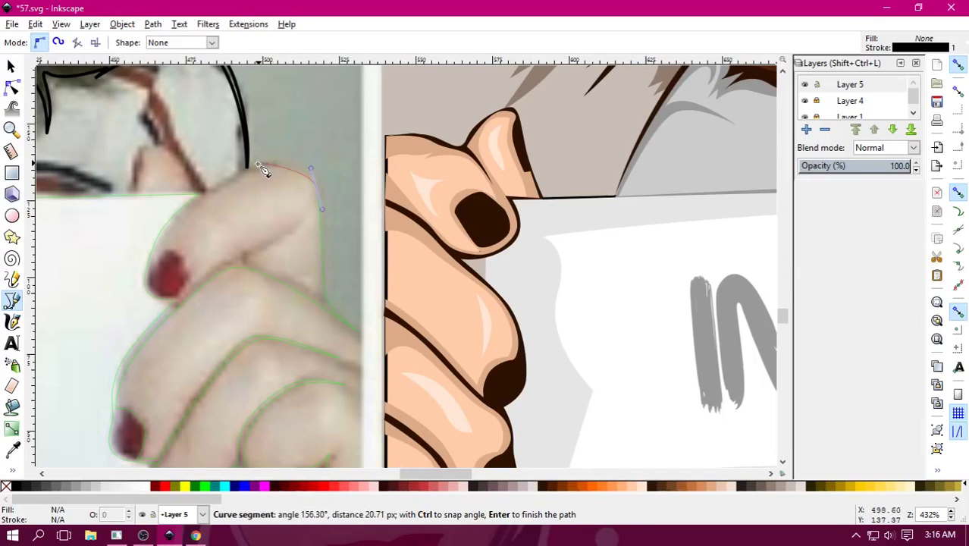
{"action": "mouse_move", "coordinate": [247, 166]}
{"action": "left_mouse_down"}
{"action": "mouse_move", "coordinate": [220, 178]}
{"action": "mouse_move", "coordinate": [297, 166]}
{"action": "mouse_move", "coordinate": [317, 216]}
{"action": "left_mouse_up"}
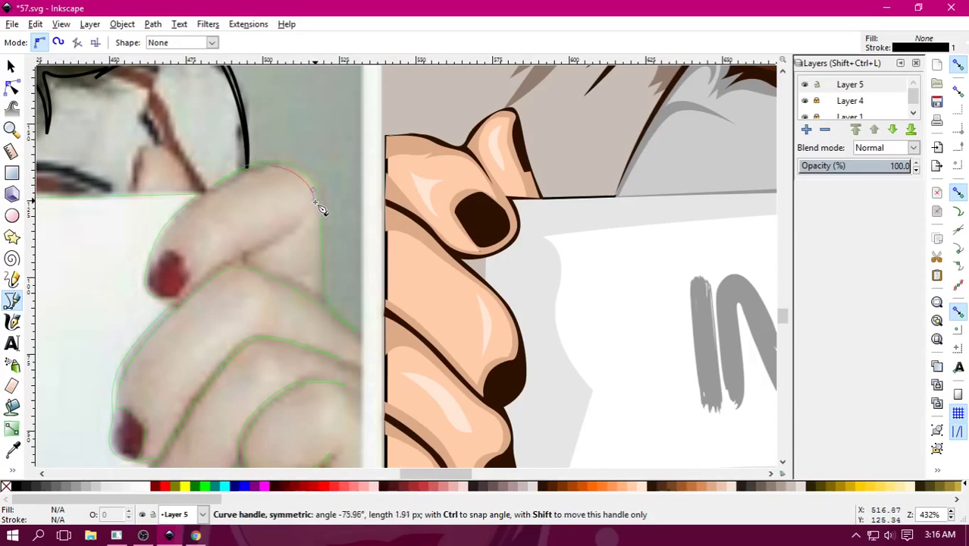
{"action": "left_click", "coordinate": [319, 295]}
{"action": "mouse_move", "coordinate": [246, 260]}
{"action": "left_mouse_down"}
{"action": "mouse_move", "coordinate": [273, 268]}
{"action": "mouse_move", "coordinate": [193, 284]}
{"action": "mouse_move", "coordinate": [185, 241]}
{"action": "left_mouse_up"}
{"action": "left_click", "coordinate": [190, 302]}
{"action": "mouse_move", "coordinate": [199, 207]}
{"action": "left_mouse_down"}
{"action": "mouse_move", "coordinate": [221, 196]}
{"action": "mouse_move", "coordinate": [188, 164]}
{"action": "left_mouse_up"}
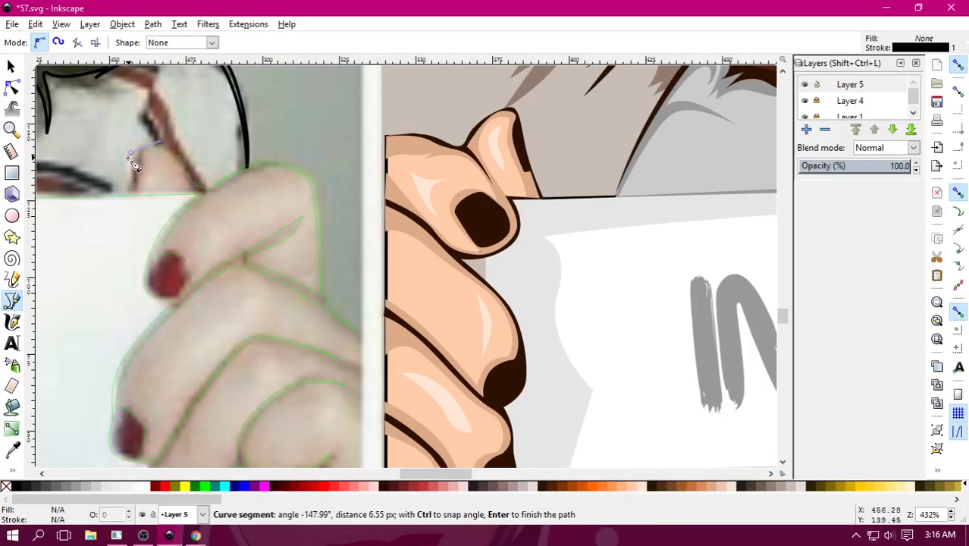
{"action": "left_click_drag", "start_coordinate": [164, 156], "coordinate": [176, 163]}
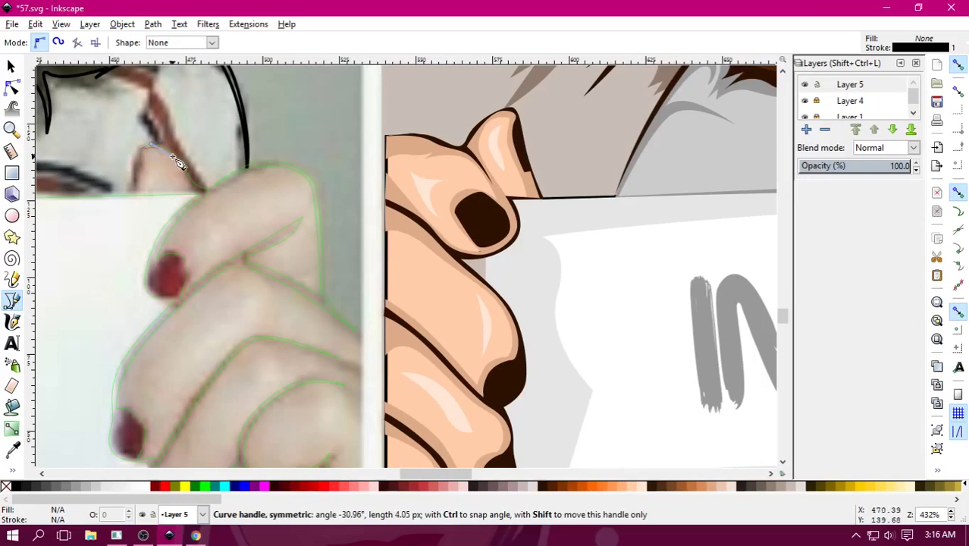
{"action": "left_click", "coordinate": [200, 188]}
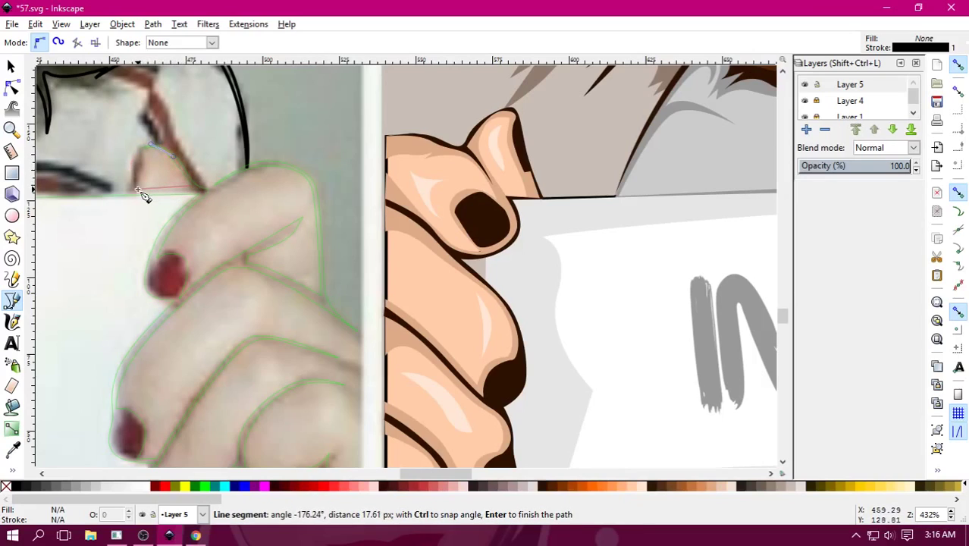
{"action": "left_click_drag", "start_coordinate": [143, 154], "coordinate": [147, 161]}
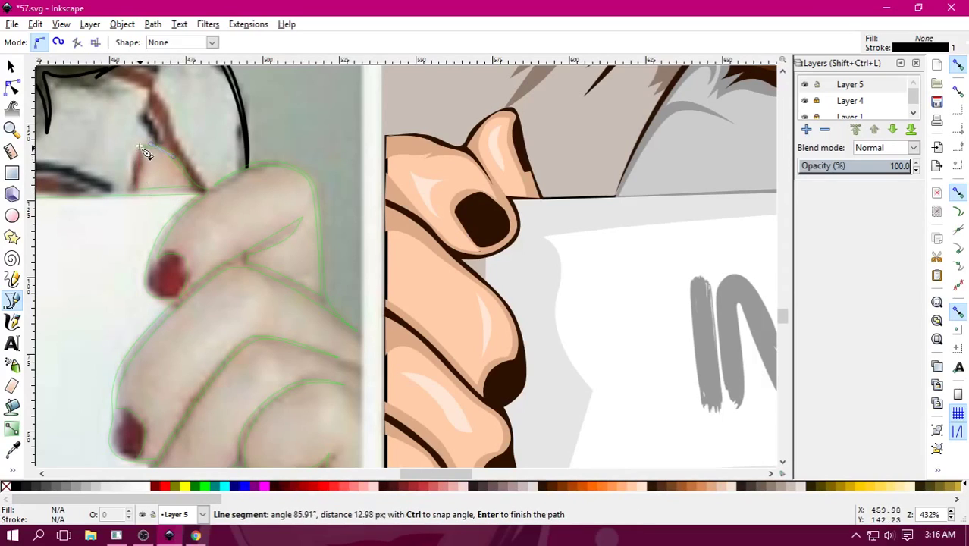
{"action": "left_click", "coordinate": [133, 196]}
Close the hand outline at its starting node.
{"action": "scroll", "coordinate": [406, 199], "scroll_direction": "left", "scroll_amount": 3}
{"action": "scroll", "coordinate": [302, 209], "scroll_direction": "left", "scroll_amount": 5}
{"action": "scroll", "coordinate": [350, 209], "scroll_direction": "left", "scroll_amount": 5}
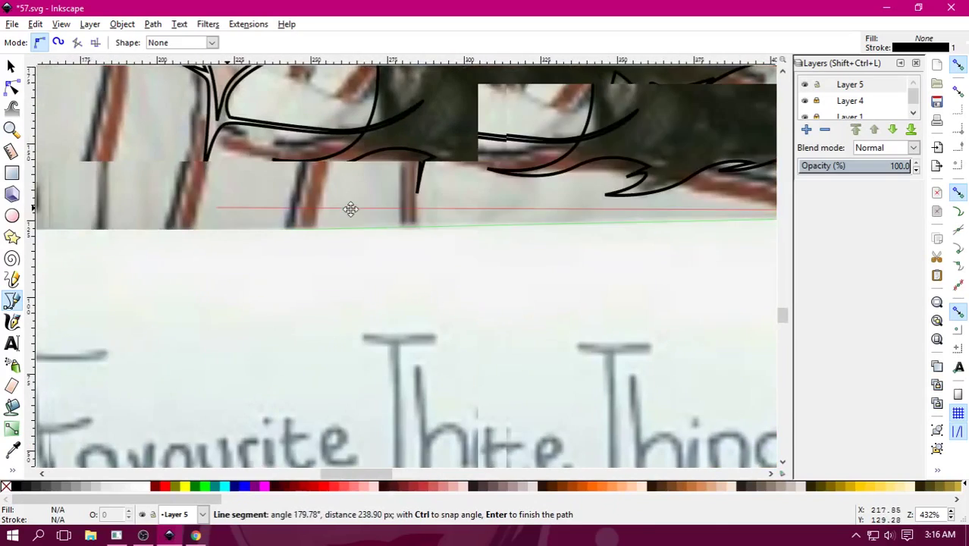
{"action": "scroll", "coordinate": [451, 221], "scroll_direction": "left", "scroll_amount": 5}
{"action": "scroll", "coordinate": [451, 221], "scroll_direction": "left", "scroll_amount": 5}
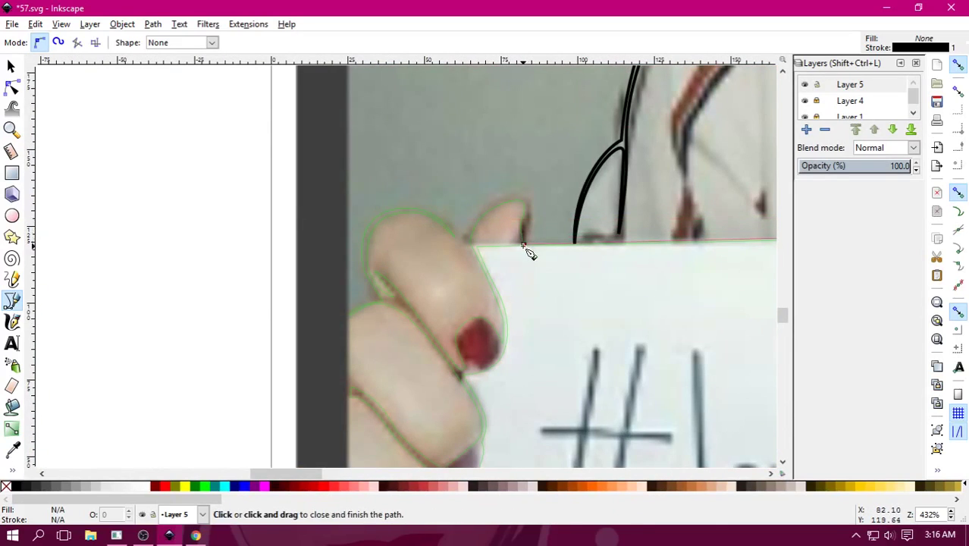
{"action": "left_click", "coordinate": [523, 245]}
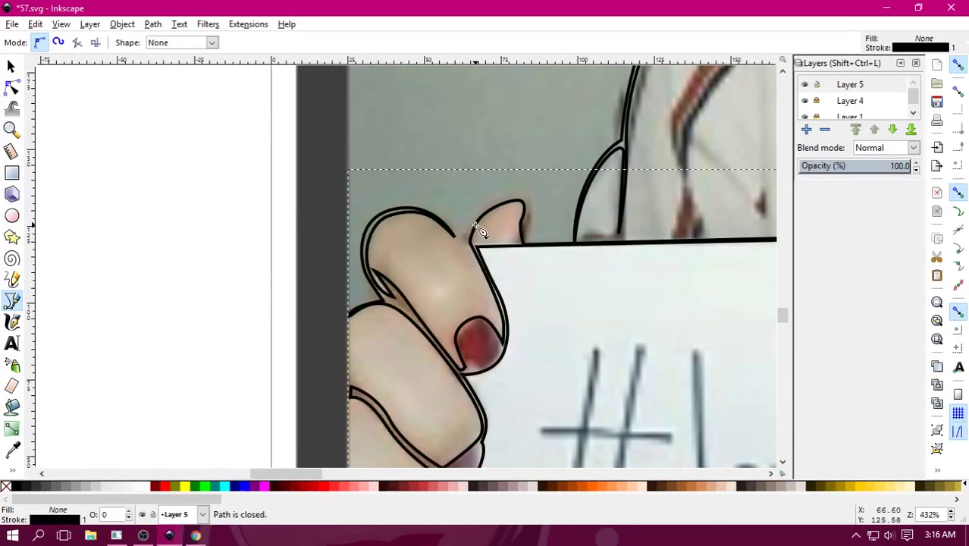
Draw and close a second hand outline starting at the fingertip along the sign edge.
{"action": "scroll", "coordinate": [581, 260], "scroll_direction": "down", "scroll_amount": 2}
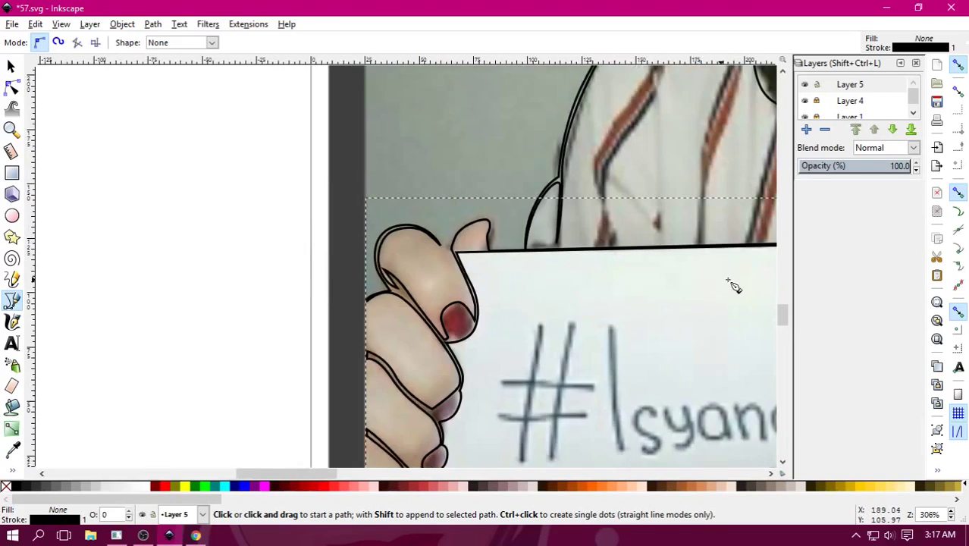
{"action": "scroll", "coordinate": [732, 282], "scroll_direction": "down", "scroll_amount": 2}
{"action": "scroll", "coordinate": [641, 301], "scroll_direction": "down", "scroll_amount": 2}
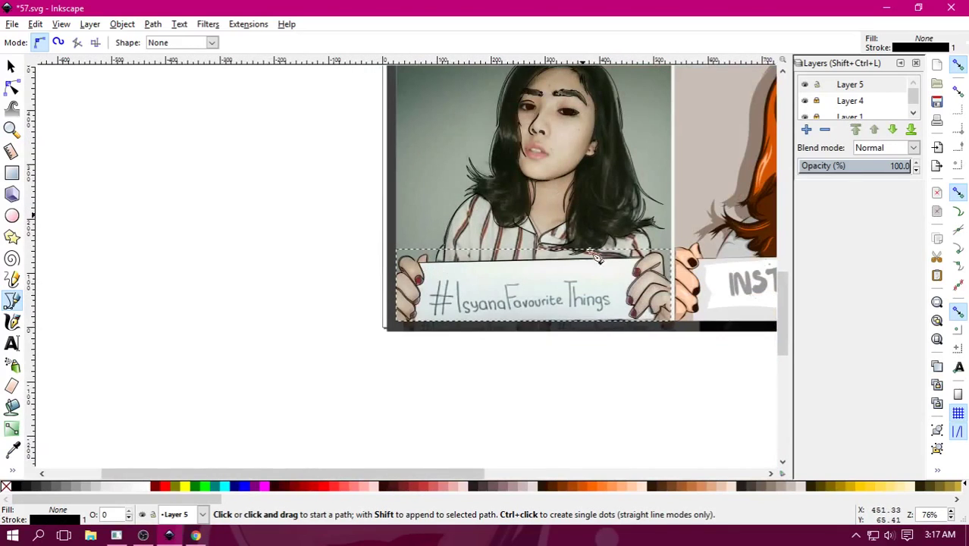
{"action": "scroll", "coordinate": [519, 287], "scroll_direction": "down", "scroll_amount": 1}
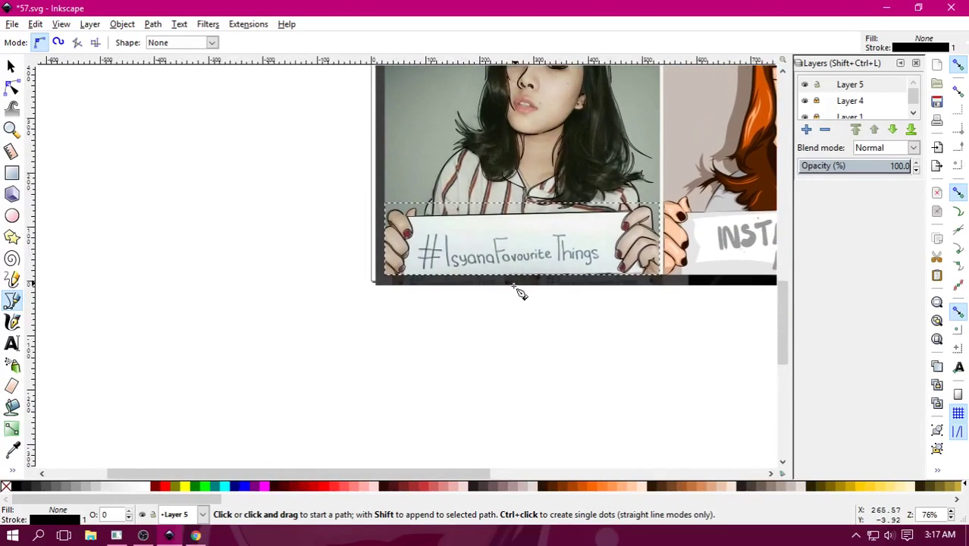
{"action": "scroll", "coordinate": [537, 305], "scroll_direction": "up", "scroll_amount": 1}
{"action": "scroll", "coordinate": [485, 311], "scroll_direction": "up", "scroll_amount": 2}
{"action": "scroll", "coordinate": [403, 337], "scroll_direction": "up", "scroll_amount": 3}
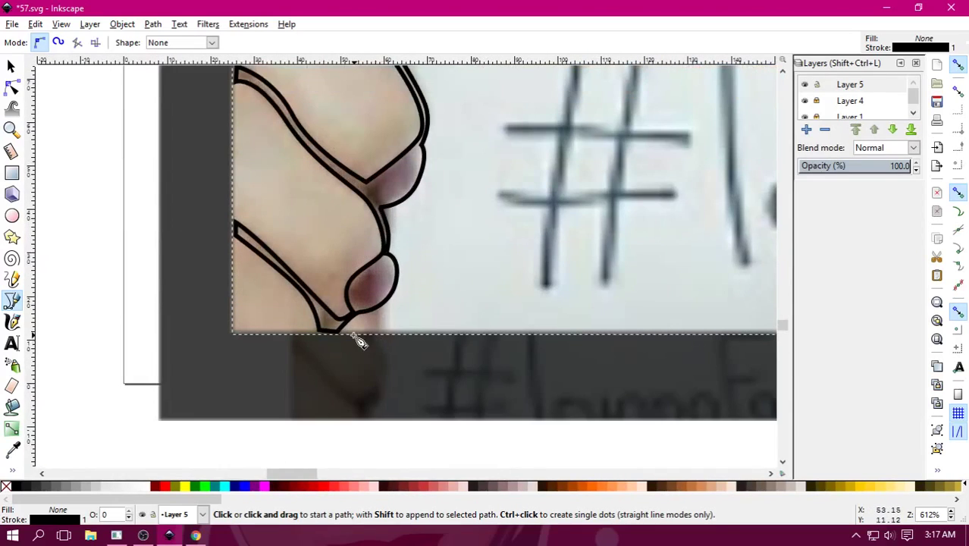
{"action": "left_click", "coordinate": [339, 333]}
{"action": "scroll", "coordinate": [480, 339], "scroll_direction": "down", "scroll_amount": 3}
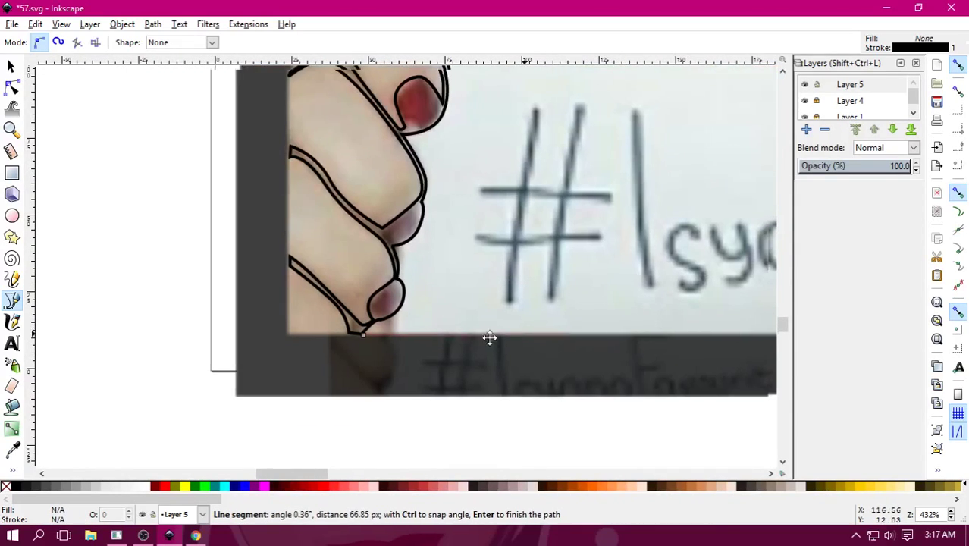
{"action": "scroll", "coordinate": [602, 340], "scroll_direction": "up", "scroll_amount": 1}
{"action": "scroll", "coordinate": [602, 339], "scroll_direction": "down", "scroll_amount": 1}
{"action": "left_click_drag", "start_coordinate": [649, 335], "coordinate": [168, 335]}
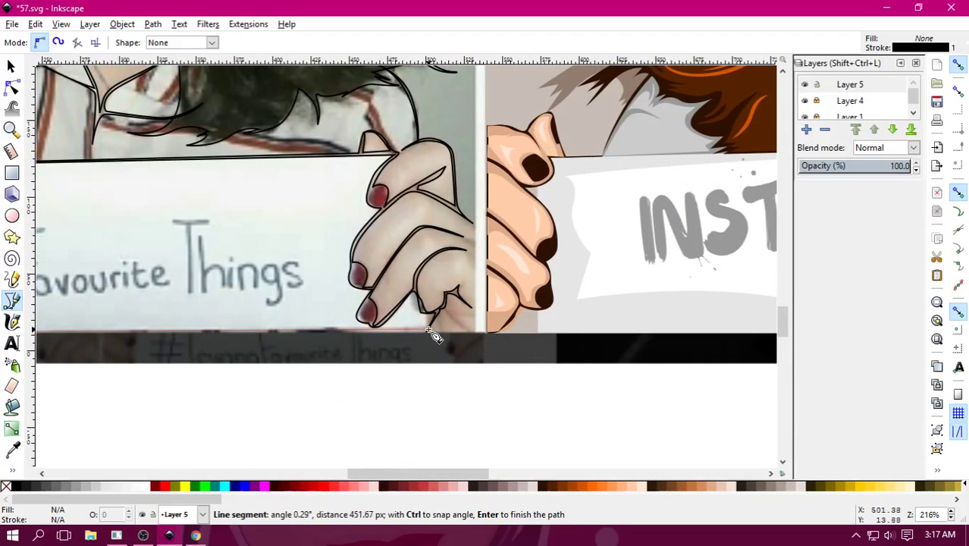
{"action": "left_click_drag", "start_coordinate": [283, 340], "coordinate": [292, 340]}
{"action": "scroll", "coordinate": [273, 334], "scroll_direction": "left", "scroll_amount": 2}
{"action": "scroll", "coordinate": [499, 352], "scroll_direction": "up", "scroll_amount": 1}
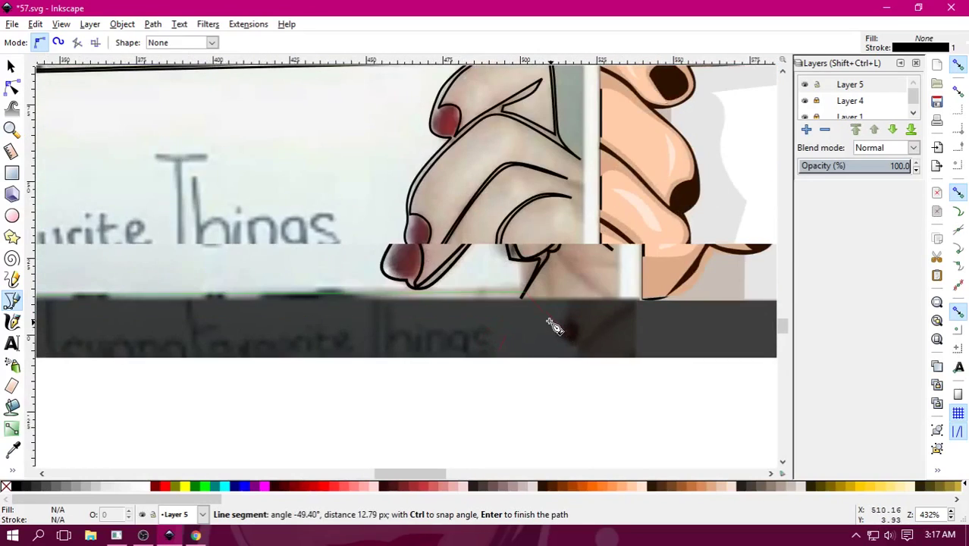
{"action": "scroll", "coordinate": [531, 305], "scroll_direction": "up", "scroll_amount": 1}
{"action": "scroll", "coordinate": [345, 325], "scroll_direction": "down", "scroll_amount": 2}
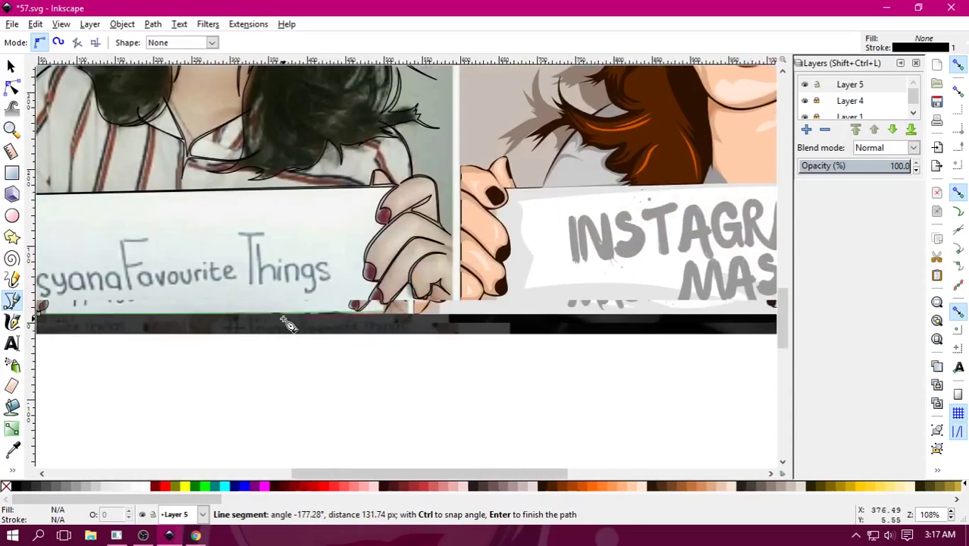
{"action": "scroll", "coordinate": [292, 320], "scroll_direction": "down", "scroll_amount": 2}
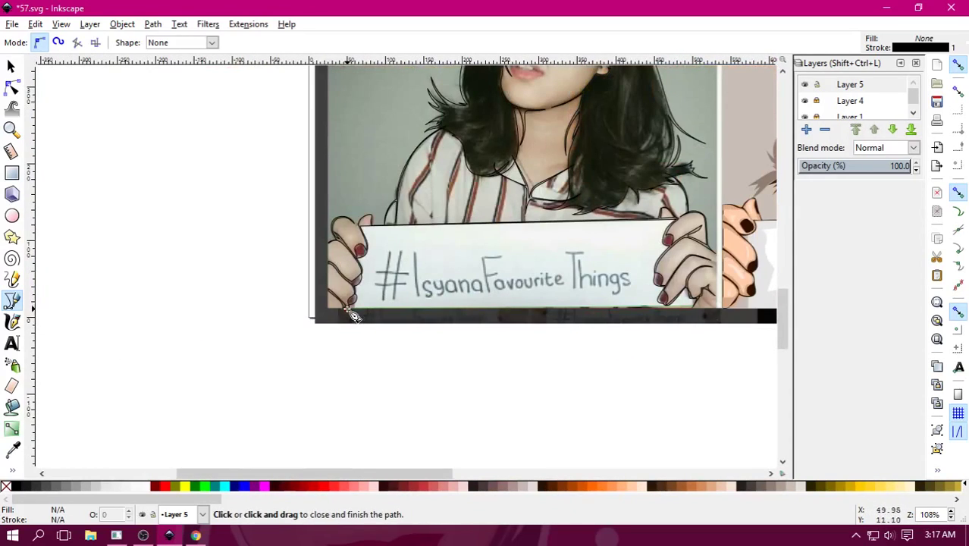
{"action": "left_click", "coordinate": [350, 314]}
Draw crease lines along the knuckle below the fingers.
{"action": "scroll", "coordinate": [303, 316], "scroll_direction": "up", "scroll_amount": 1}
{"action": "scroll", "coordinate": [299, 316], "scroll_direction": "right", "scroll_amount": 2}
{"action": "scroll", "coordinate": [420, 256], "scroll_direction": "up", "scroll_amount": 1}
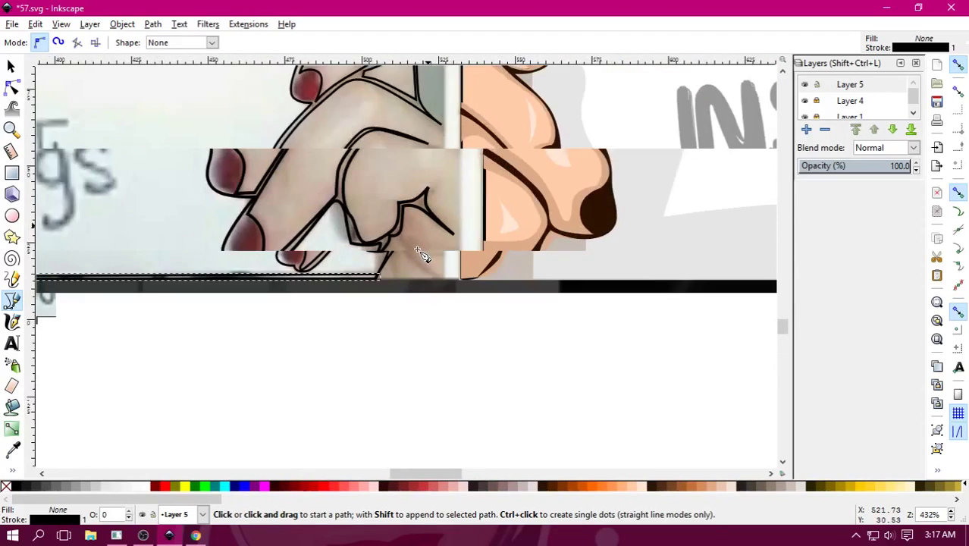
{"action": "scroll", "coordinate": [421, 256], "scroll_direction": "up", "scroll_amount": 1}
{"action": "scroll", "coordinate": [421, 256], "scroll_direction": "up", "scroll_amount": 1}
{"action": "left_click", "coordinate": [423, 250]}
{"action": "left_click", "coordinate": [479, 287]}
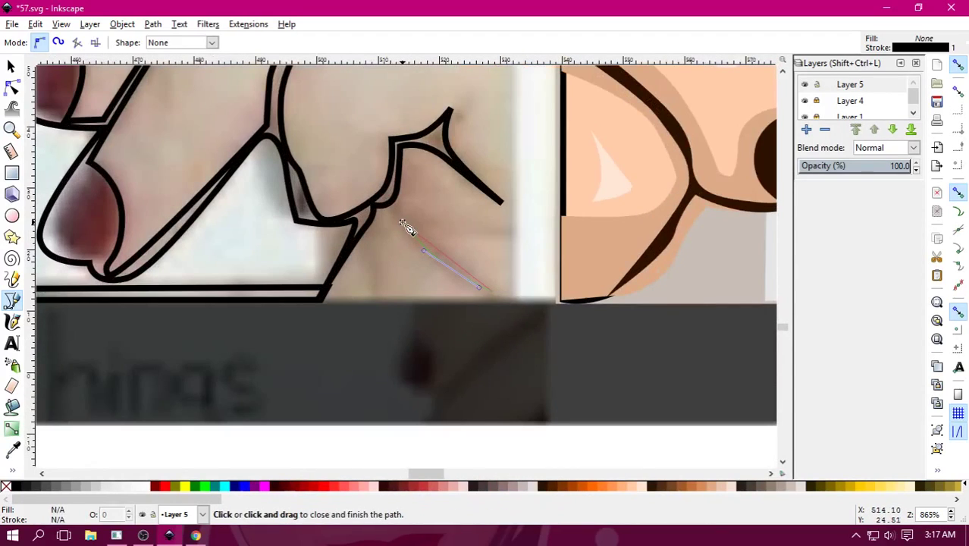
{"action": "left_click", "coordinate": [406, 226]}
{"action": "left_click", "coordinate": [383, 243]}
{"action": "left_click", "coordinate": [375, 294]}
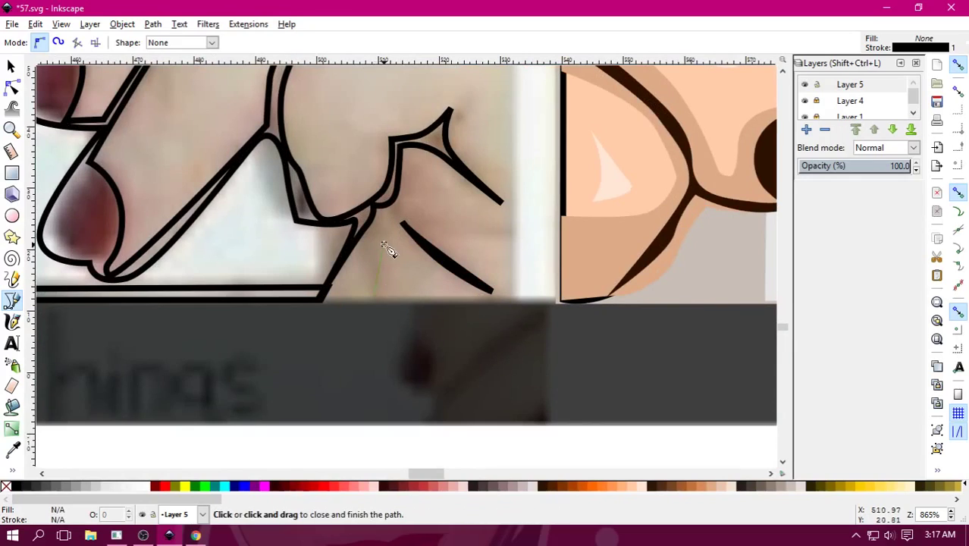
{"action": "mouse_move", "coordinate": [384, 244]}
{"action": "left_mouse_down"}
{"action": "mouse_move", "coordinate": [403, 238]}
{"action": "mouse_move", "coordinate": [402, 250]}
{"action": "left_mouse_up"}
{"action": "scroll", "coordinate": [400, 288], "scroll_direction": "down", "scroll_amount": 1}
{"action": "scroll", "coordinate": [400, 289], "scroll_direction": "down", "scroll_amount": 1}
{"action": "scroll", "coordinate": [402, 288], "scroll_direction": "down", "scroll_amount": 1}
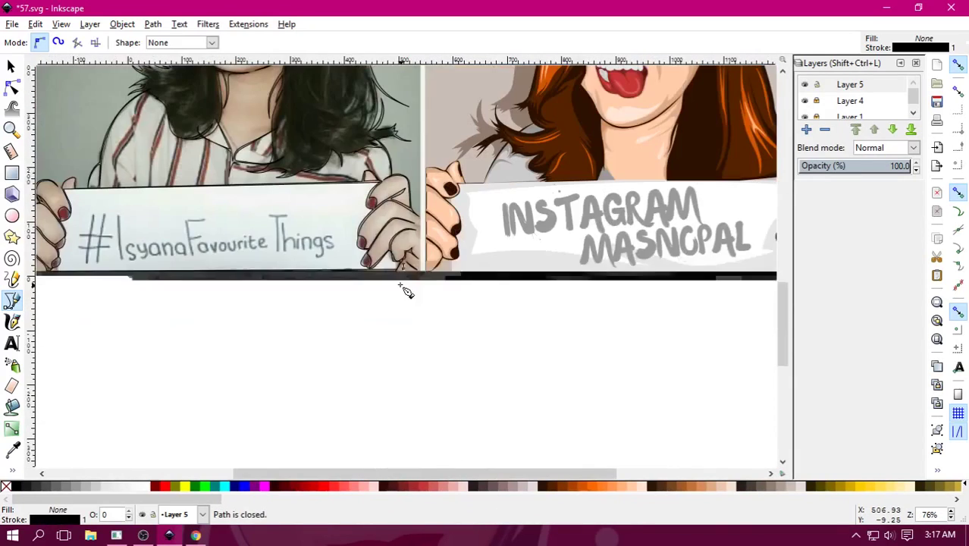
{"action": "scroll", "coordinate": [379, 274], "scroll_direction": "down", "scroll_amount": 1}
{"action": "scroll", "coordinate": [377, 258], "scroll_direction": "down", "scroll_amount": 2}
{"action": "scroll", "coordinate": [380, 205], "scroll_direction": "up", "scroll_amount": 1}
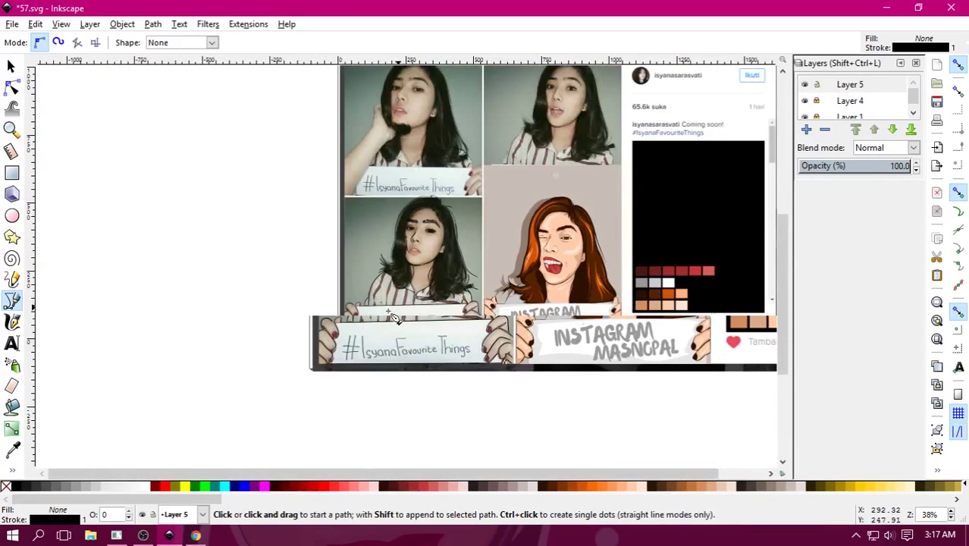
Fill the traced hair shapes dark brown and remove their stroke.
{"action": "left_click", "coordinate": [12, 66]}
{"action": "left_click_drag", "start_coordinate": [276, 152], "coordinate": [497, 397]}
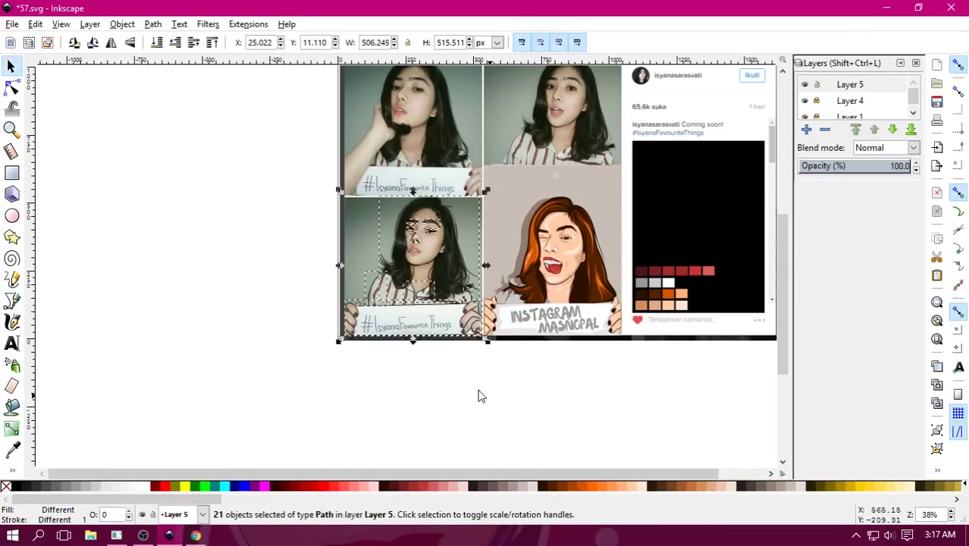
{"action": "left_click", "coordinate": [544, 486]}
{"action": "right_click", "coordinate": [4, 489]}
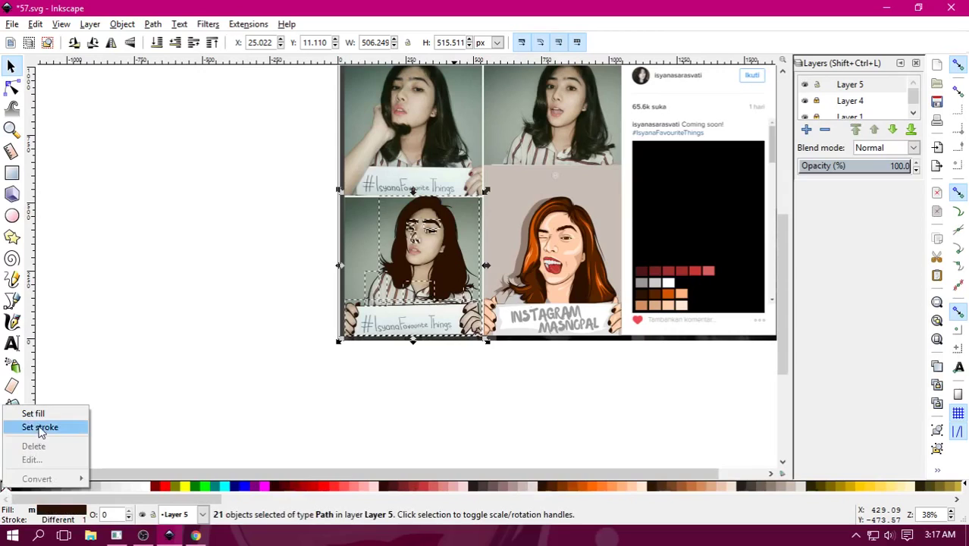
{"action": "left_click", "coordinate": [34, 428]}
{"action": "left_click", "coordinate": [304, 374]}
Select all 21 portrait paths and merge them with Path > Union.
{"action": "left_click_drag", "start_coordinate": [285, 160], "coordinate": [503, 401]}
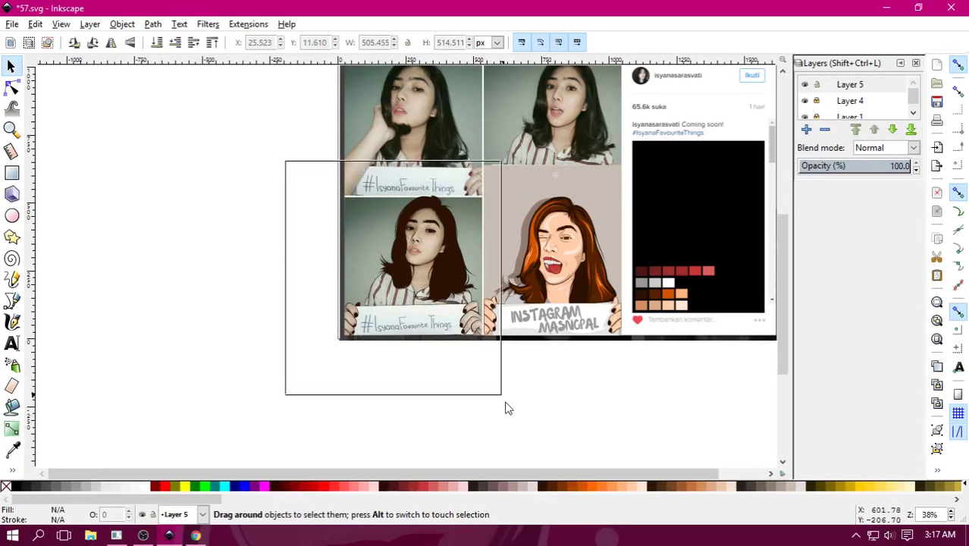
{"action": "left_click", "coordinate": [152, 23]}
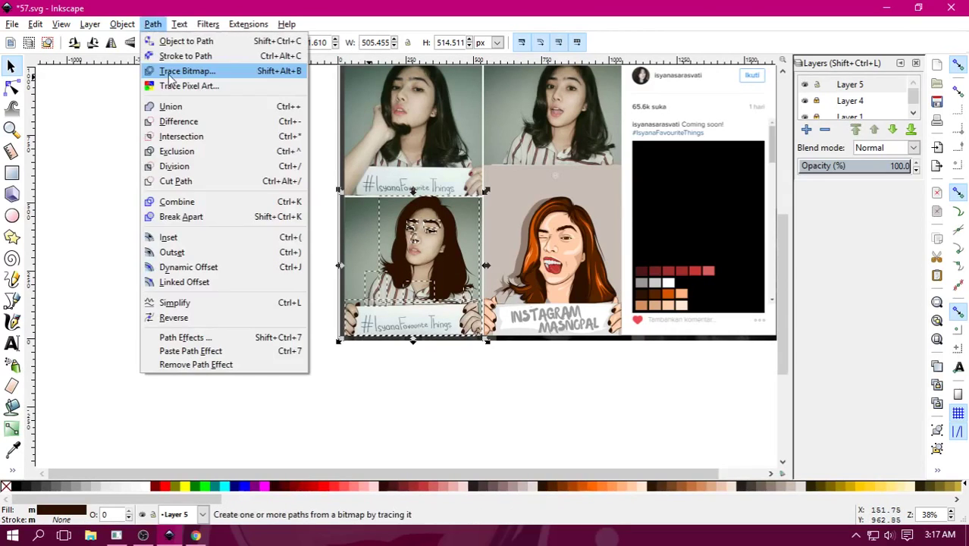
{"action": "left_click", "coordinate": [173, 102]}
{"action": "left_click", "coordinate": [362, 276]}
Test-move the merged portrait off the photo to compare, then undo the move.
{"action": "left_click", "coordinate": [391, 250]}
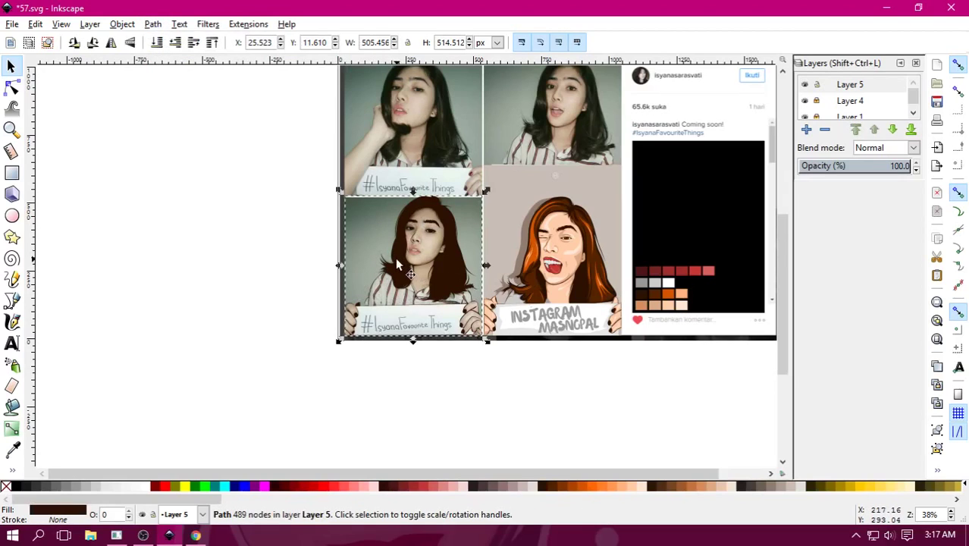
{"action": "left_click_drag", "start_coordinate": [395, 257], "coordinate": [188, 282]}
{"action": "left_click", "coordinate": [277, 271]}
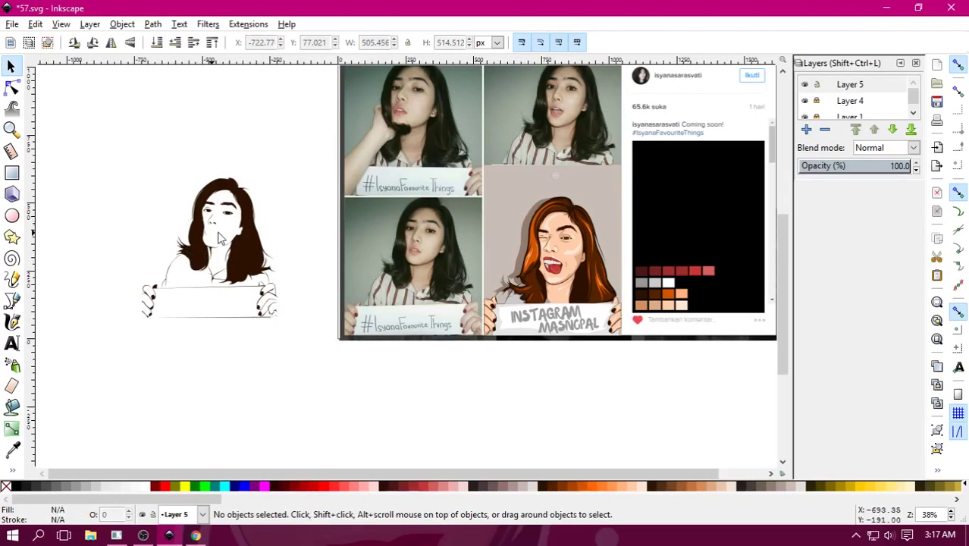
{"action": "key", "text": "plus"}
{"action": "key", "text": "plus"}
{"action": "scroll", "coordinate": [489, 237], "scroll_direction": "left", "scroll_amount": 5}
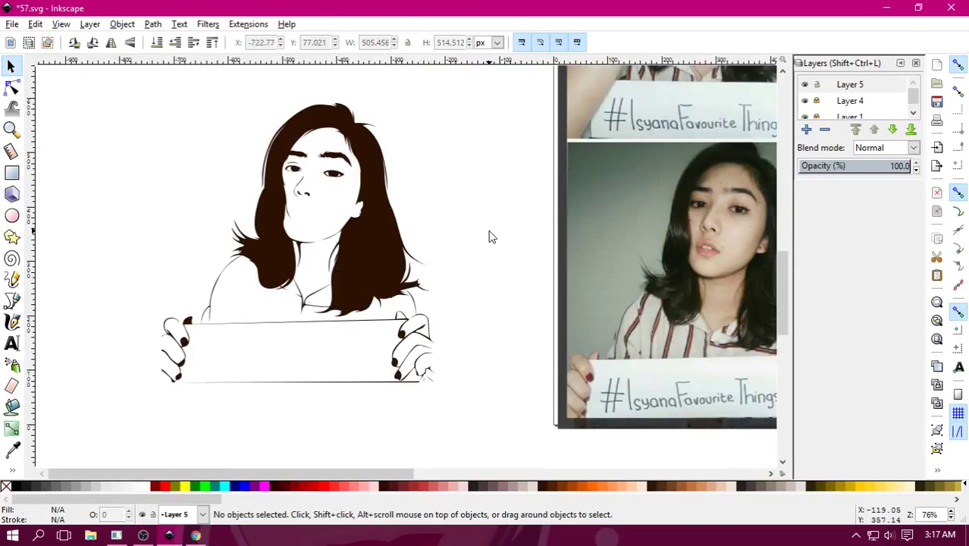
{"action": "key", "text": "ctrl+z"}
{"action": "scroll", "coordinate": [406, 233], "scroll_direction": "up", "scroll_amount": 1}
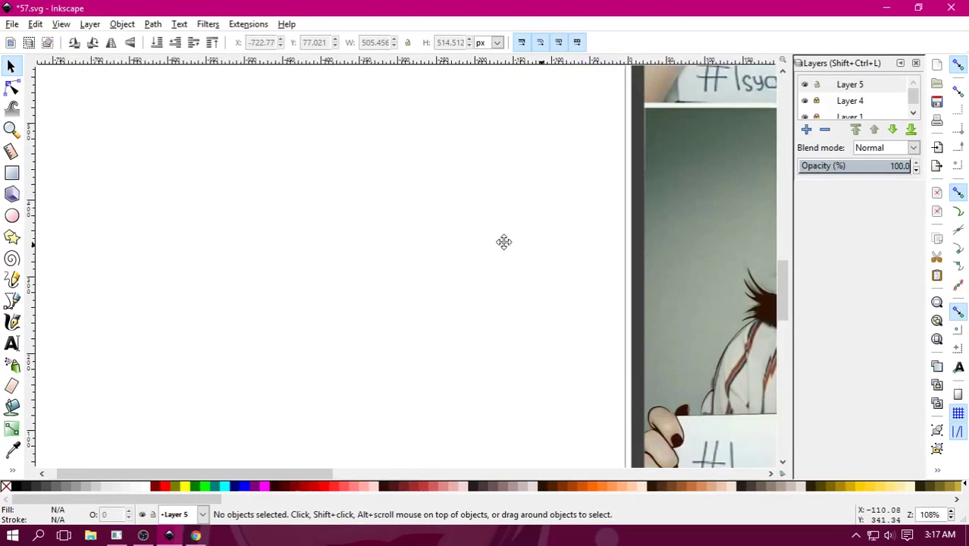
{"action": "scroll", "coordinate": [457, 246], "scroll_direction": "right", "scroll_amount": 10}
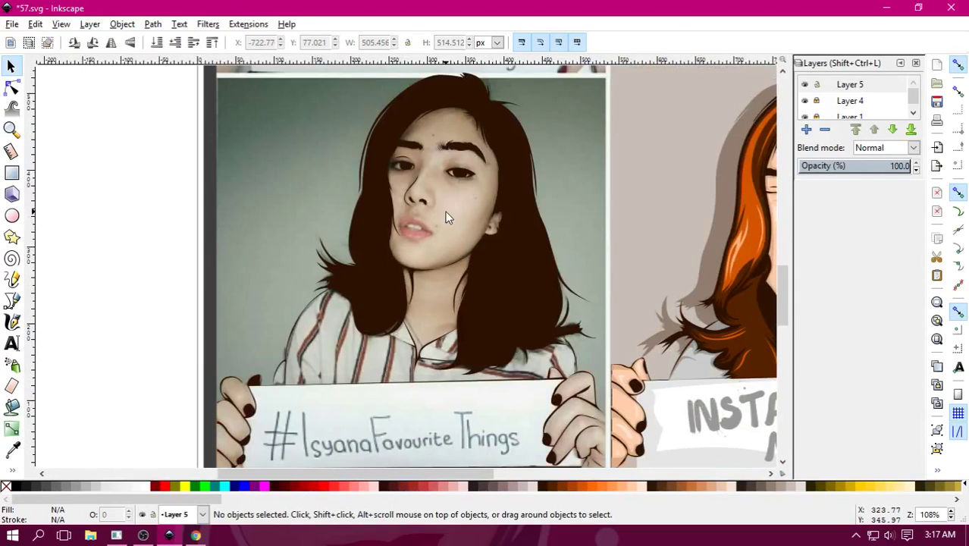
{"action": "scroll", "coordinate": [445, 211], "scroll_direction": "up", "scroll_amount": 2}
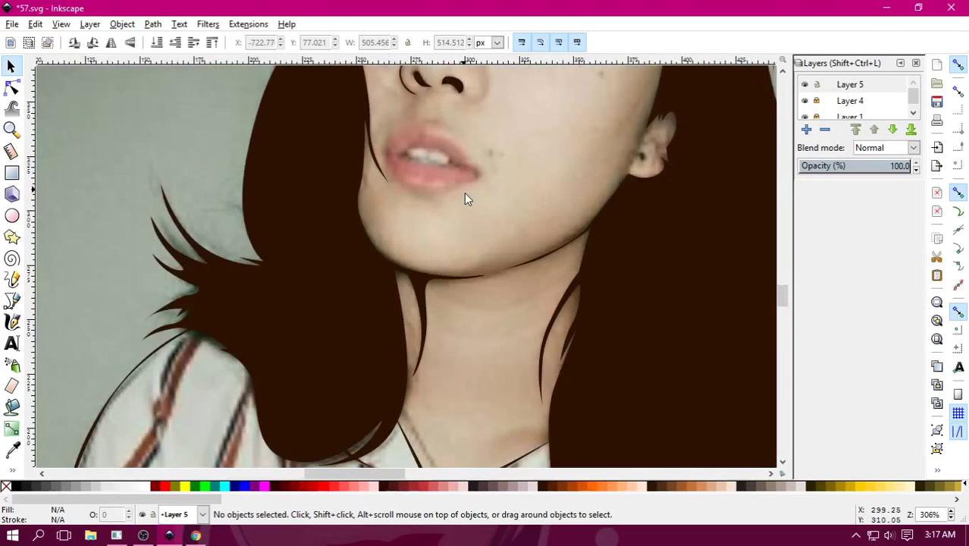
{"action": "scroll", "coordinate": [464, 193], "scroll_direction": "down", "scroll_amount": 1}
{"action": "scroll", "coordinate": [488, 230], "scroll_direction": "down", "scroll_amount": 1}
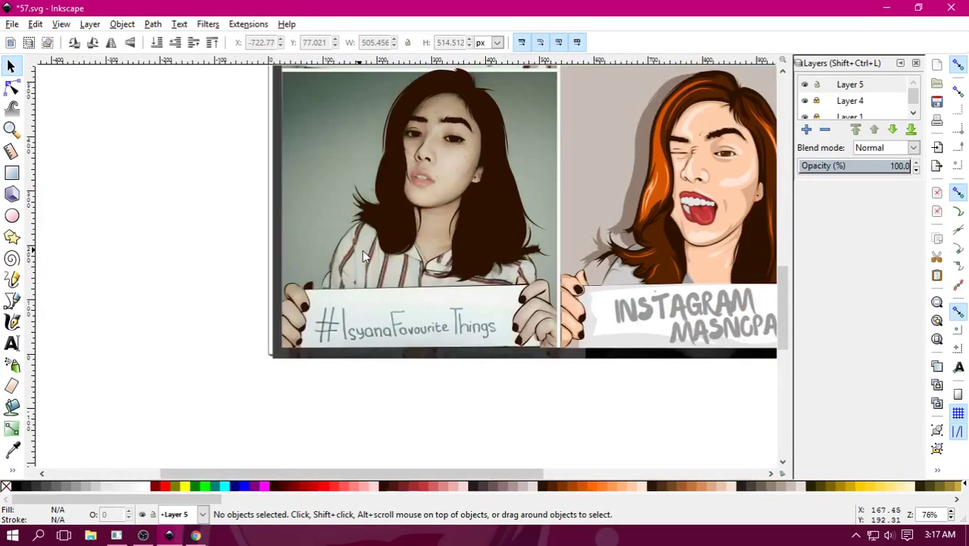
{"action": "scroll", "coordinate": [432, 190], "scroll_direction": "up", "scroll_amount": 2}
{"action": "scroll", "coordinate": [438, 292], "scroll_direction": "up", "scroll_amount": 2}
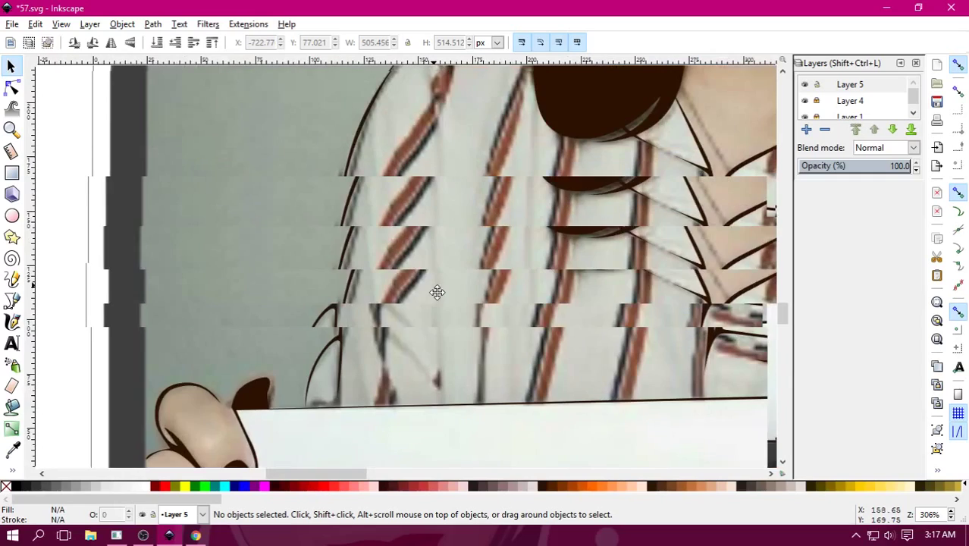
Draw a closed Pen-tool fold path from the left shoulder down to the sign's top edge.
{"action": "scroll", "coordinate": [403, 177], "scroll_direction": "up", "scroll_amount": 1}
{"action": "key", "text": "b"}
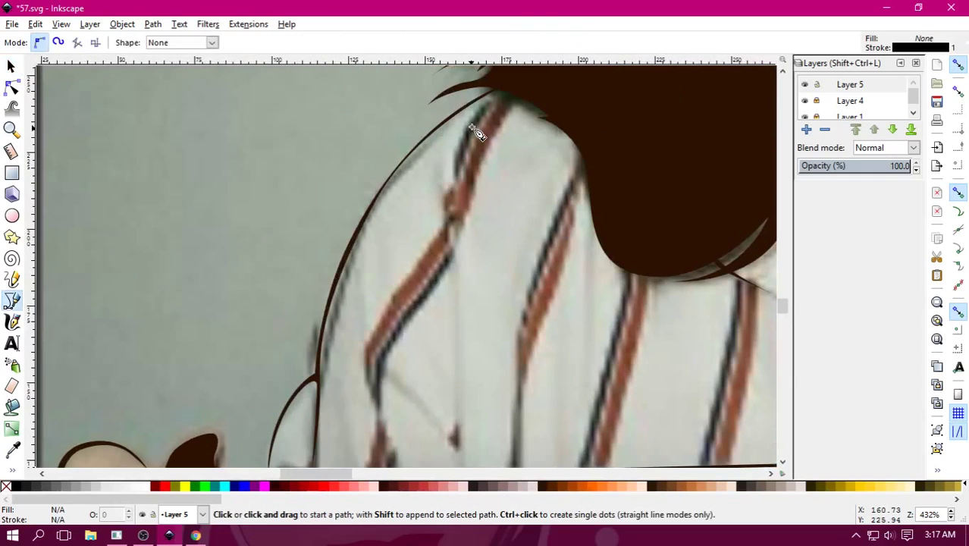
{"action": "left_click", "coordinate": [444, 150]}
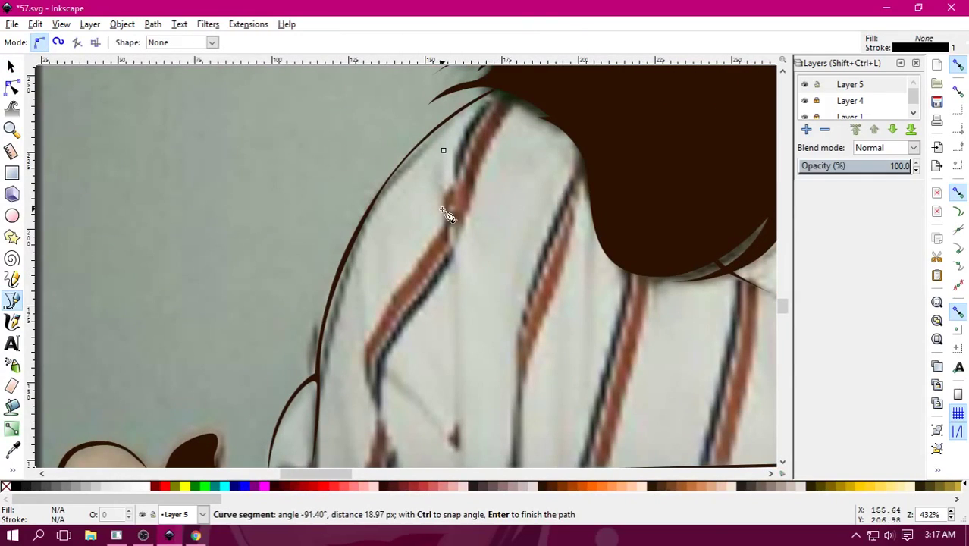
{"action": "scroll", "coordinate": [447, 215], "scroll_direction": "down", "scroll_amount": 4}
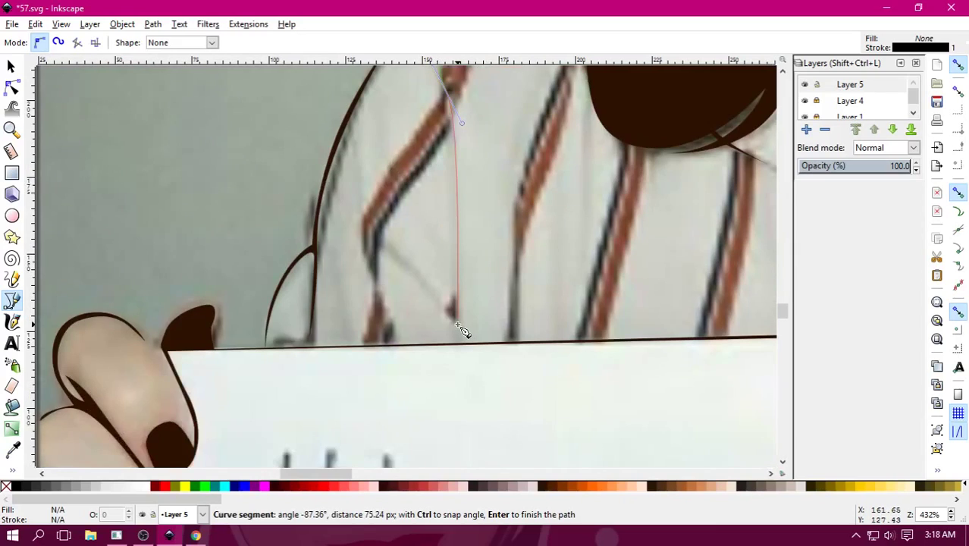
{"action": "left_click", "coordinate": [459, 342]}
{"action": "left_click_drag", "start_coordinate": [393, 250], "coordinate": [418, 267]}
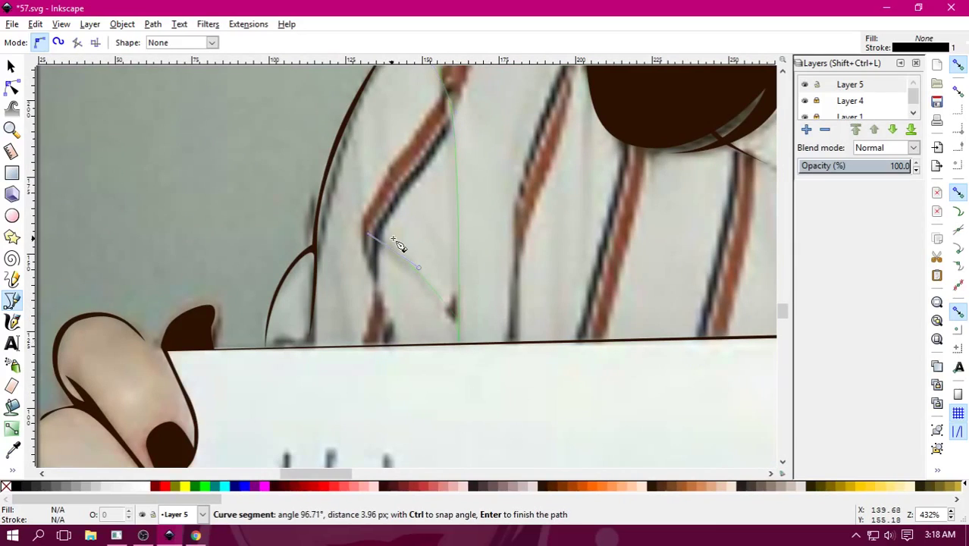
{"action": "scroll", "coordinate": [466, 311], "scroll_direction": "up", "scroll_amount": 4}
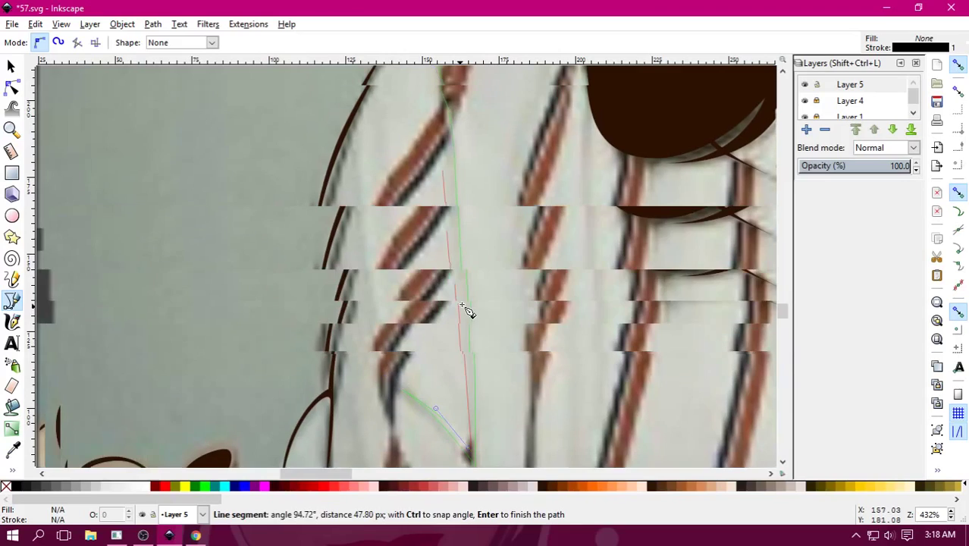
{"action": "left_click_drag", "start_coordinate": [466, 268], "coordinate": [471, 289]}
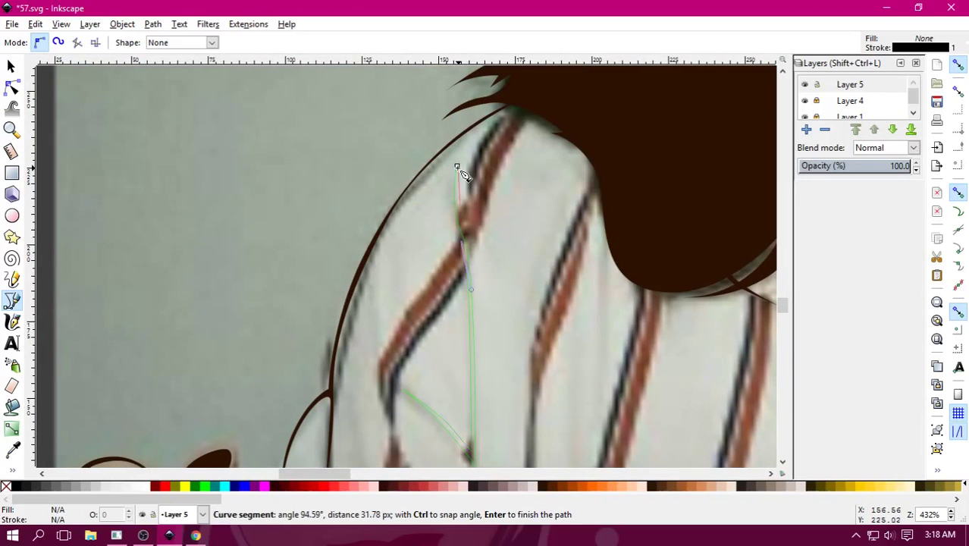
{"action": "left_click", "coordinate": [458, 168]}
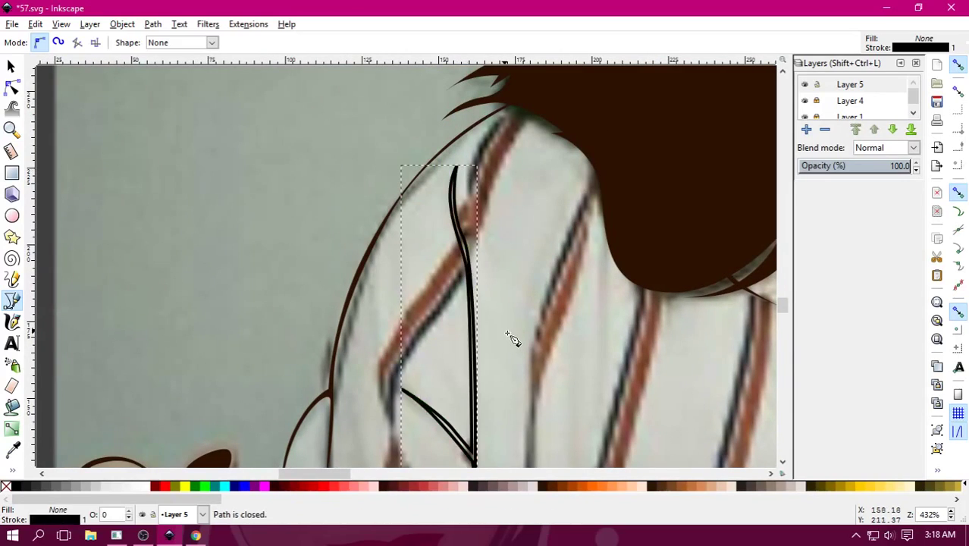
{"action": "scroll", "coordinate": [513, 339], "scroll_direction": "down", "scroll_amount": 2}
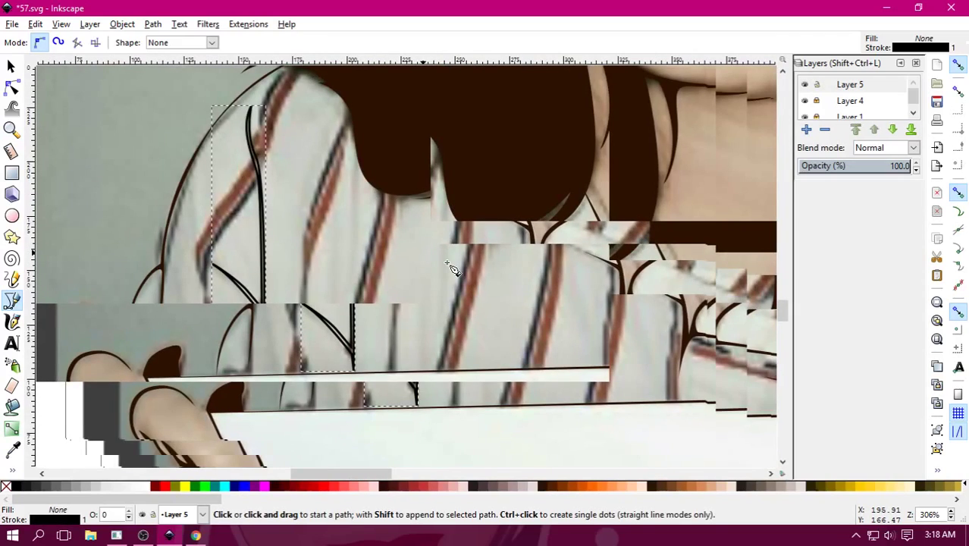
{"action": "scroll", "coordinate": [531, 262], "scroll_direction": "right", "scroll_amount": 3}
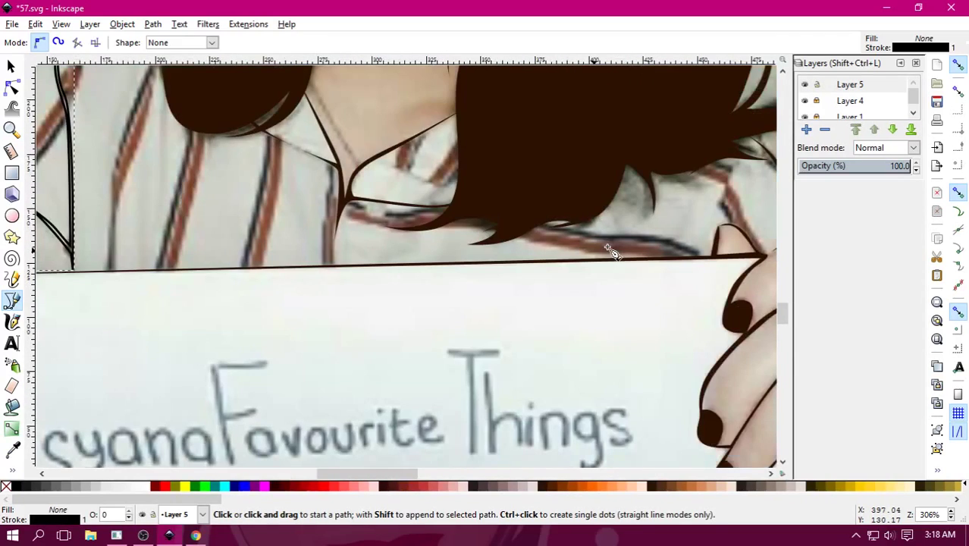
{"action": "scroll", "coordinate": [610, 253], "scroll_direction": "down", "scroll_amount": 2}
{"action": "scroll", "coordinate": [447, 298], "scroll_direction": "down", "scroll_amount": 1}
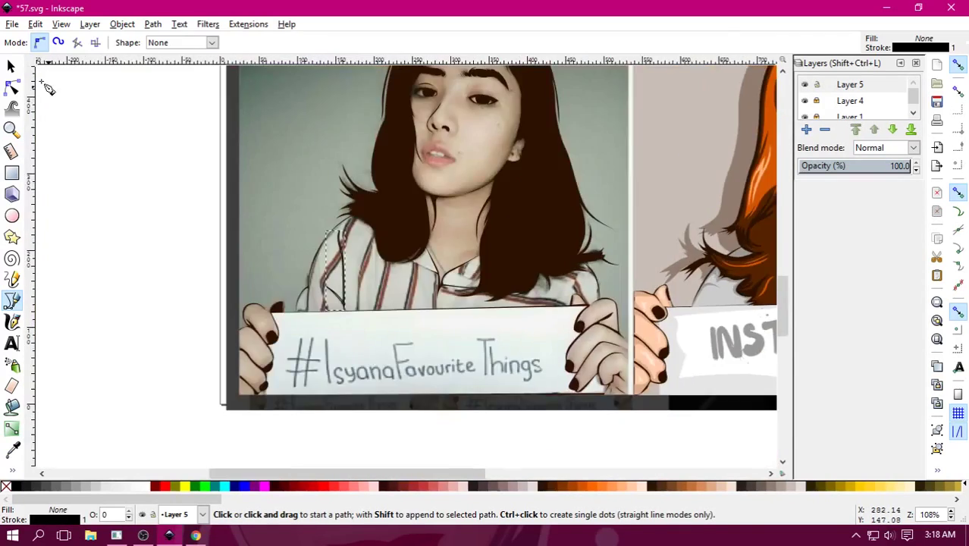
Select the portrait with the new fold and union them into one path.
{"action": "left_click", "coordinate": [11, 66]}
{"action": "left_click", "coordinate": [389, 212]}
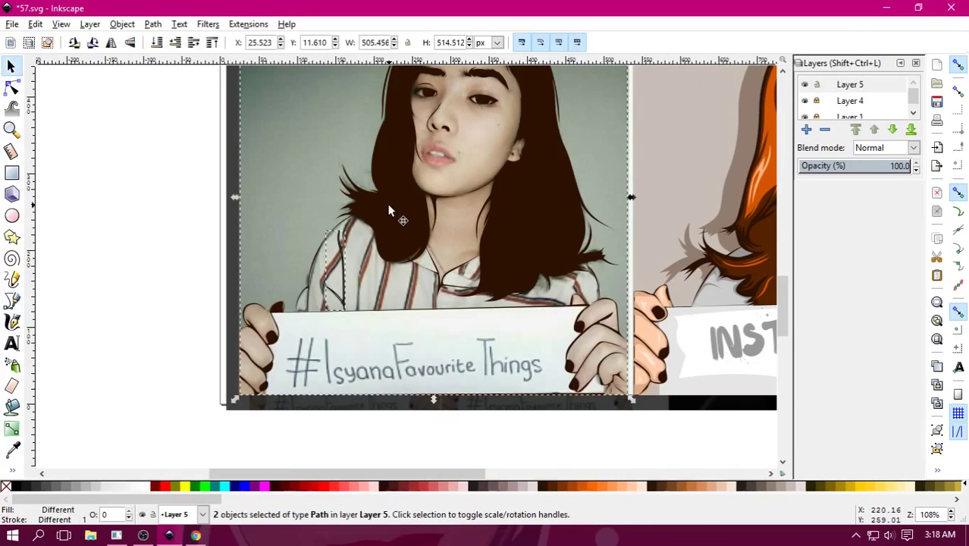
{"action": "left_click", "coordinate": [152, 23]}
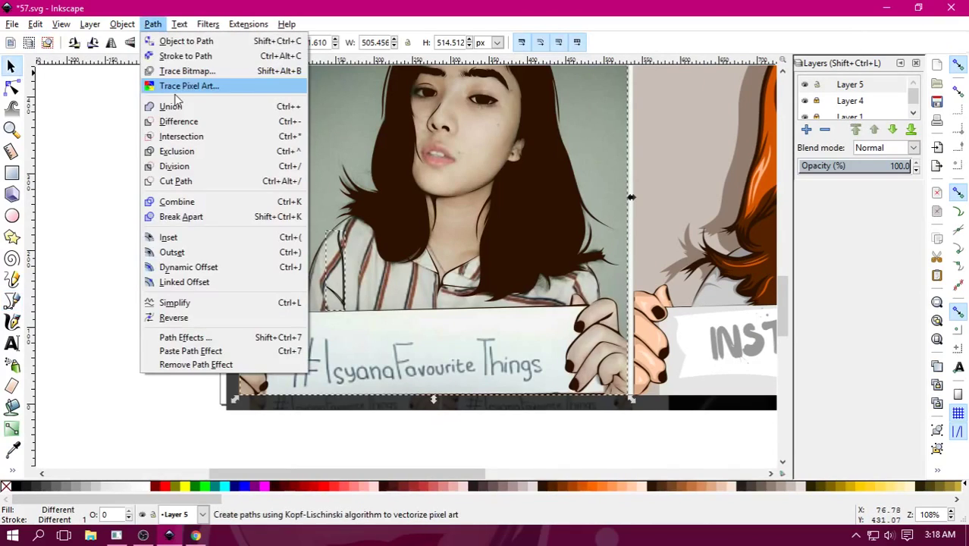
{"action": "key", "text": "Escape"}
{"action": "key", "text": "Escape"}
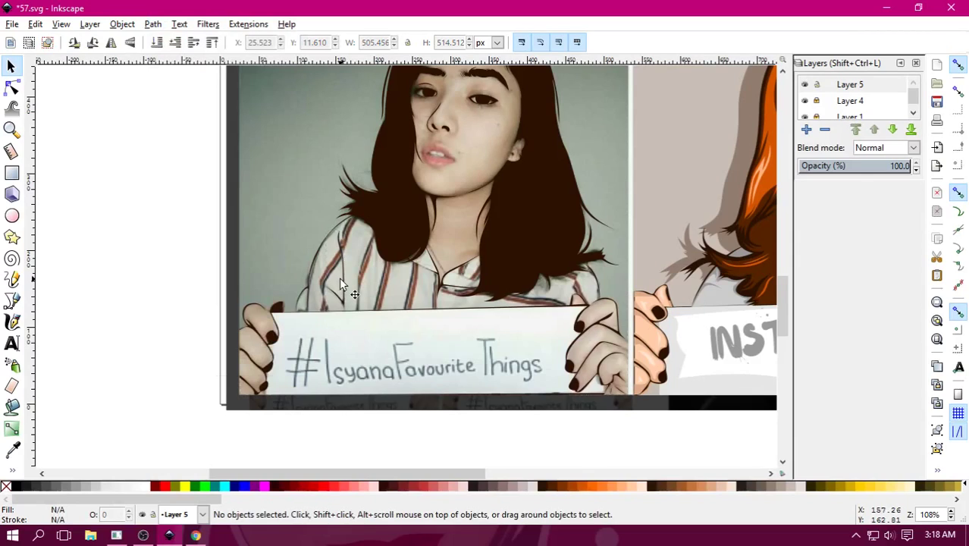
Drag the portrait aside to compare with the photo, undo, and deselect.
{"action": "left_click_drag", "start_coordinate": [339, 282], "coordinate": [144, 281]}
{"action": "key", "text": "ctrl+z"}
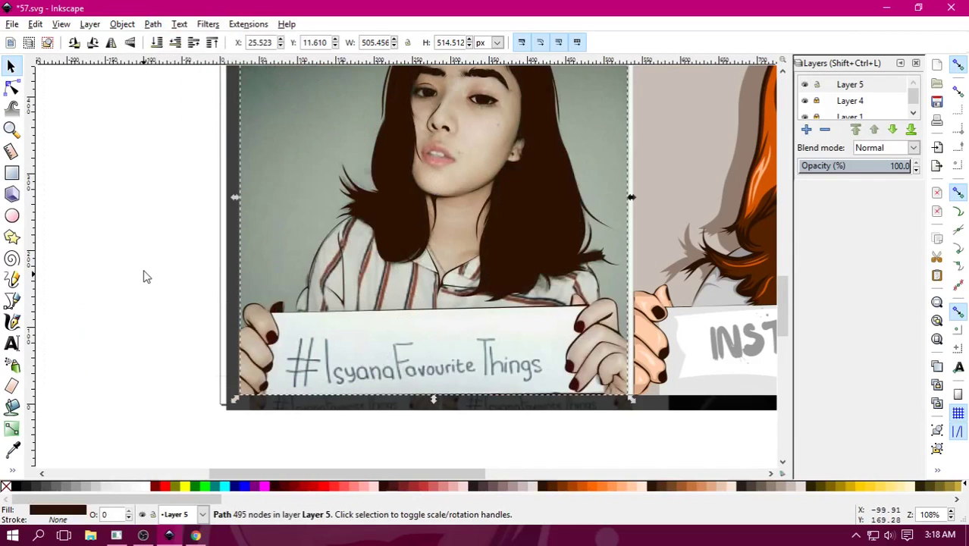
{"action": "left_click", "coordinate": [147, 276]}
{"action": "scroll", "coordinate": [383, 285], "scroll_direction": "up", "scroll_amount": 3}
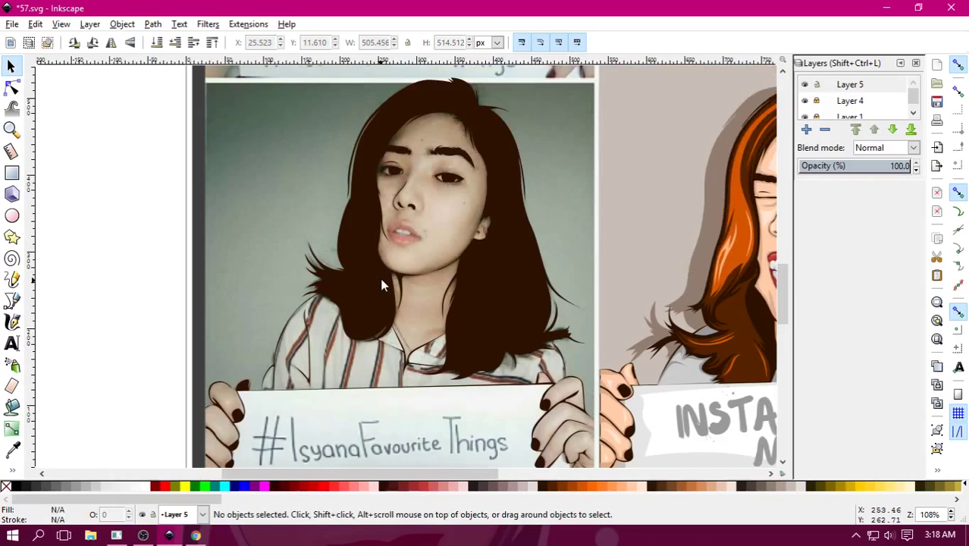
{"action": "mouse_move", "coordinate": [464, 235]}
{"action": "left_mouse_down"}
{"action": "mouse_move", "coordinate": [277, 263]}
{"action": "mouse_move", "coordinate": [453, 248]}
{"action": "left_mouse_up"}
{"action": "scroll", "coordinate": [453, 248], "scroll_direction": "left", "scroll_amount": 5}
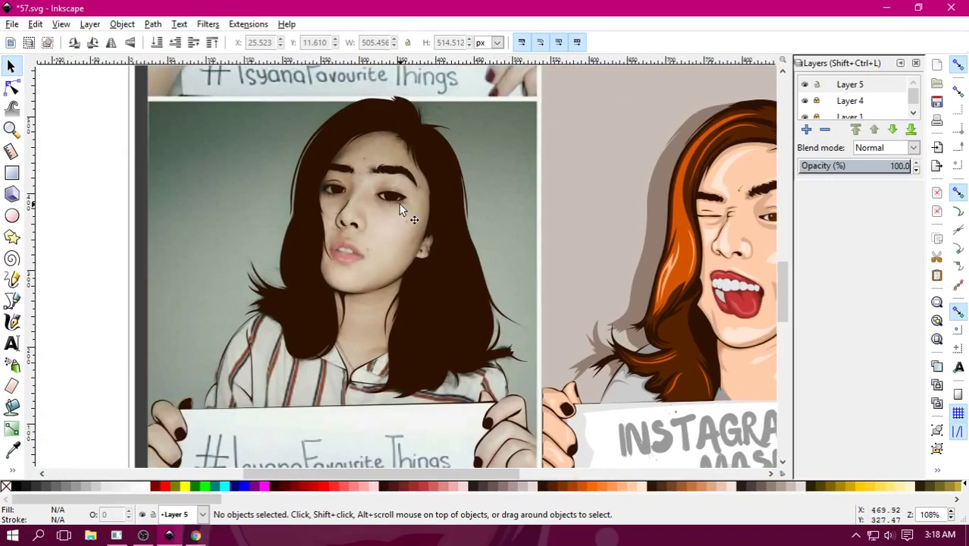
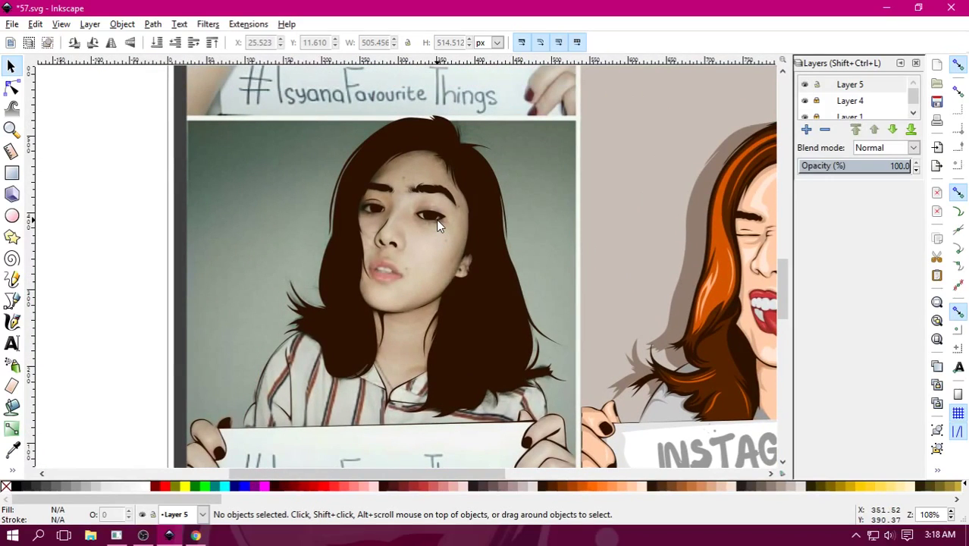
Zoom in on the mouth in the photo and switch to the Bezier pen tool.
{"action": "scroll", "coordinate": [438, 225], "scroll_direction": "up", "scroll_amount": 3}
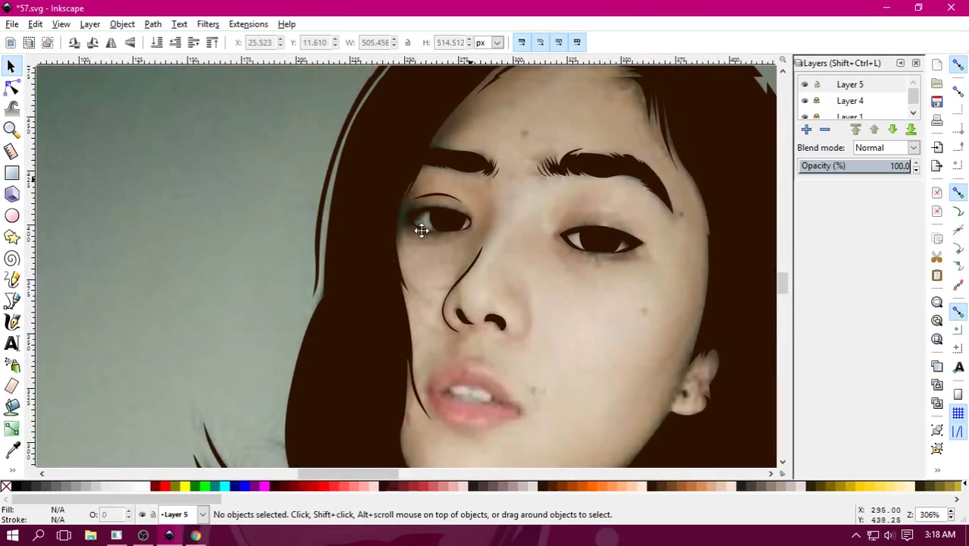
{"action": "scroll", "coordinate": [381, 289], "scroll_direction": "up", "scroll_amount": 4}
{"action": "scroll", "coordinate": [381, 289], "scroll_direction": "right", "scroll_amount": 3}
{"action": "scroll", "coordinate": [435, 267], "scroll_direction": "up", "scroll_amount": 2}
{"action": "scroll", "coordinate": [437, 232], "scroll_direction": "down", "scroll_amount": 3}
{"action": "scroll", "coordinate": [438, 232], "scroll_direction": "down", "scroll_amount": 3}
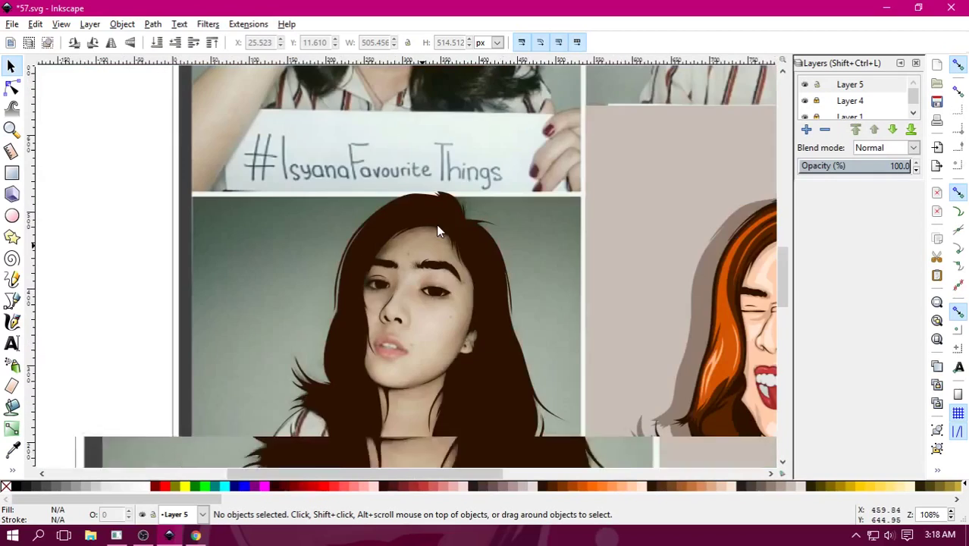
{"action": "scroll", "coordinate": [444, 244], "scroll_direction": "down", "scroll_amount": 1}
{"action": "scroll", "coordinate": [450, 220], "scroll_direction": "up", "scroll_amount": 3}
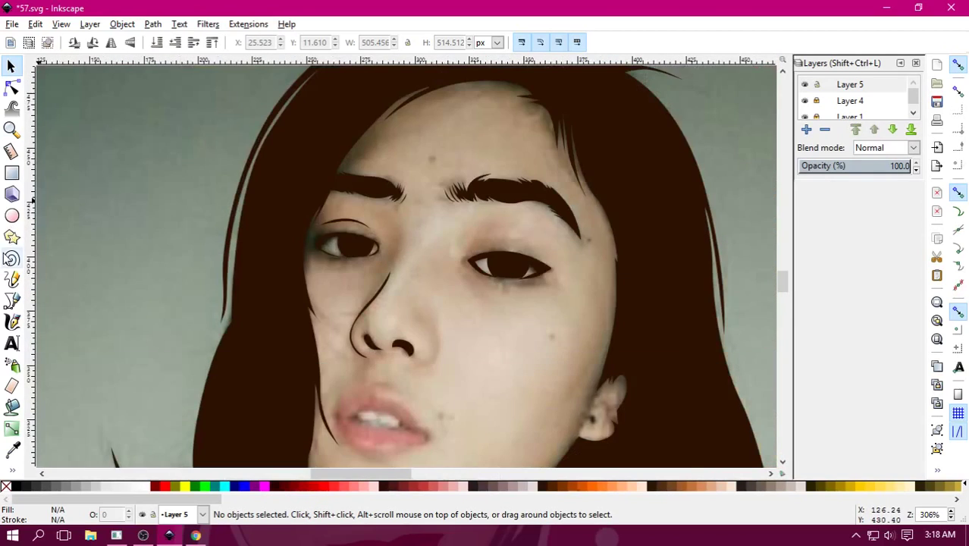
{"action": "left_click", "coordinate": [12, 301]}
{"action": "scroll", "coordinate": [417, 303], "scroll_direction": "down", "scroll_amount": 3}
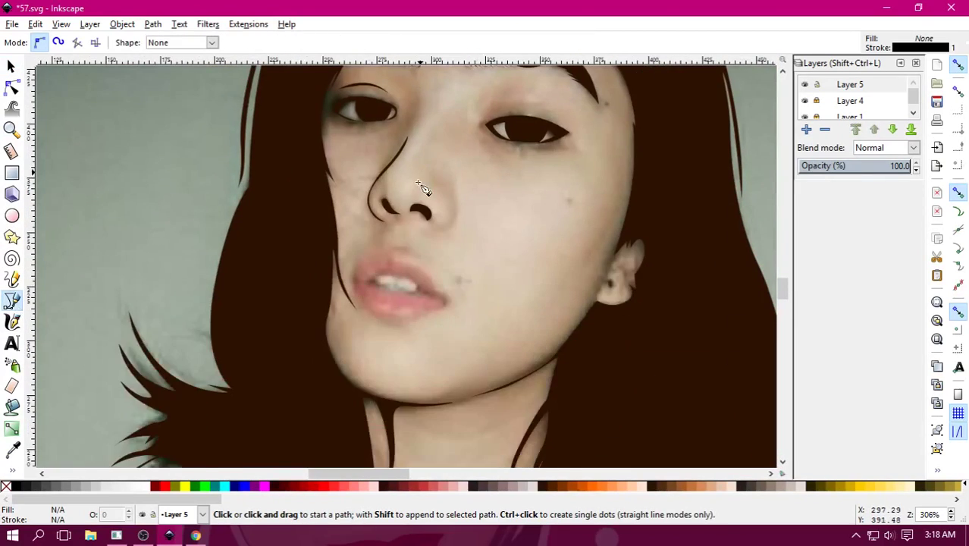
{"action": "scroll", "coordinate": [419, 253], "scroll_direction": "up", "scroll_amount": 2}
{"action": "scroll", "coordinate": [421, 254], "scroll_direction": "down", "scroll_amount": 2}
{"action": "scroll", "coordinate": [440, 227], "scroll_direction": "left", "scroll_amount": 2}
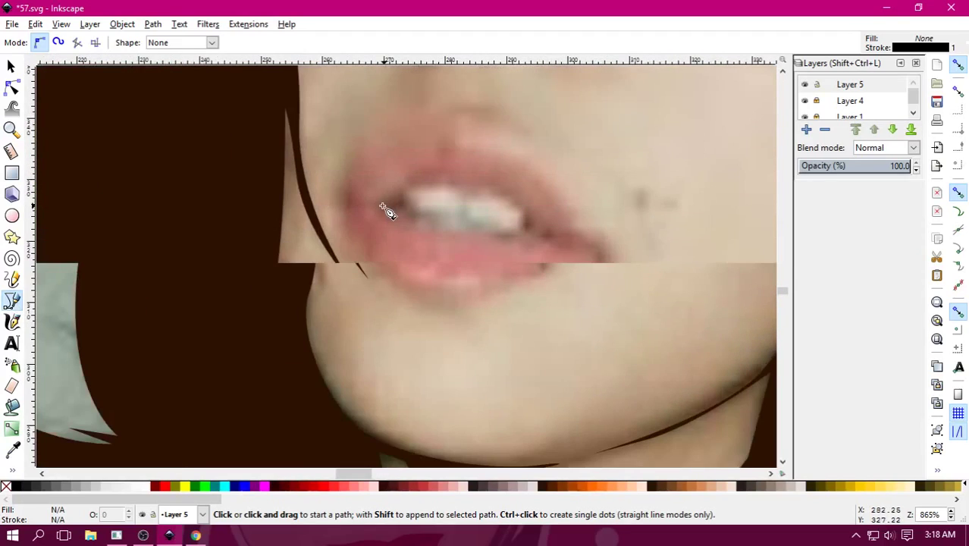
Trace a curved path from the left lip corner over the upper lip and back under the lower lip, closing it.
{"action": "left_click", "coordinate": [337, 203]}
{"action": "scroll", "coordinate": [313, 202], "scroll_direction": "up", "scroll_amount": 1}
{"action": "scroll", "coordinate": [314, 202], "scroll_direction": "up", "scroll_amount": 2}
{"action": "scroll", "coordinate": [313, 203], "scroll_direction": "right", "scroll_amount": 2}
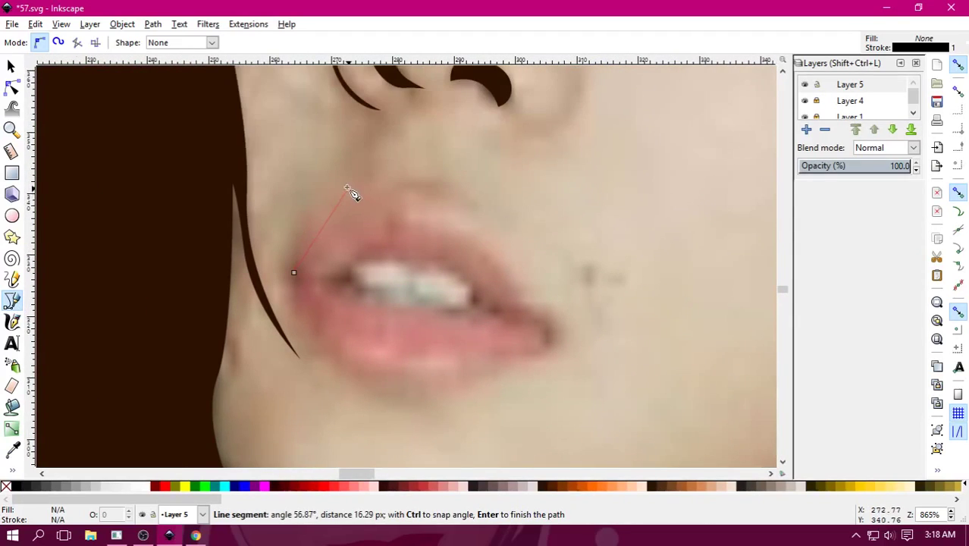
{"action": "left_click_drag", "start_coordinate": [345, 189], "coordinate": [394, 196]}
{"action": "left_click_drag", "start_coordinate": [461, 206], "coordinate": [511, 239]}
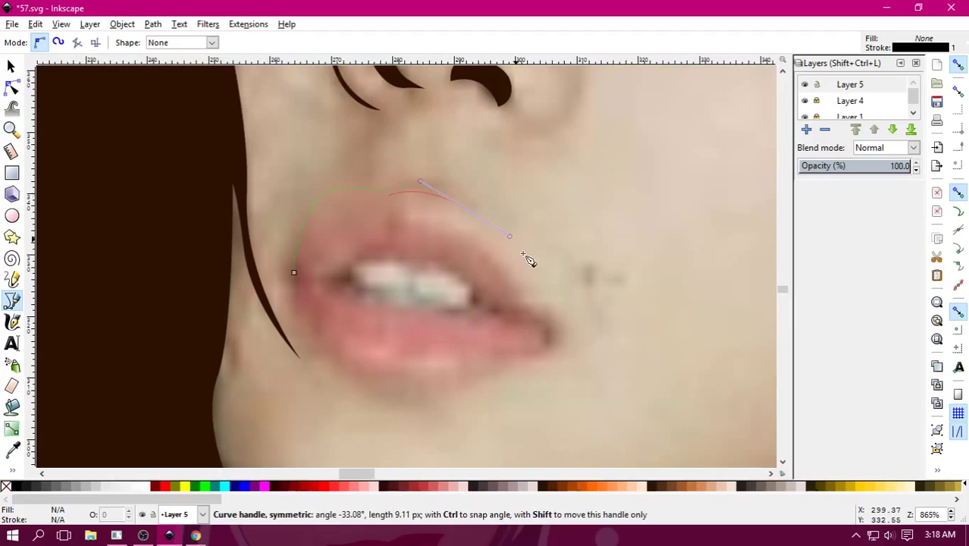
{"action": "scroll", "coordinate": [454, 221], "scroll_direction": "down", "scroll_amount": 3}
{"action": "scroll", "coordinate": [454, 224], "scroll_direction": "right", "scroll_amount": 3}
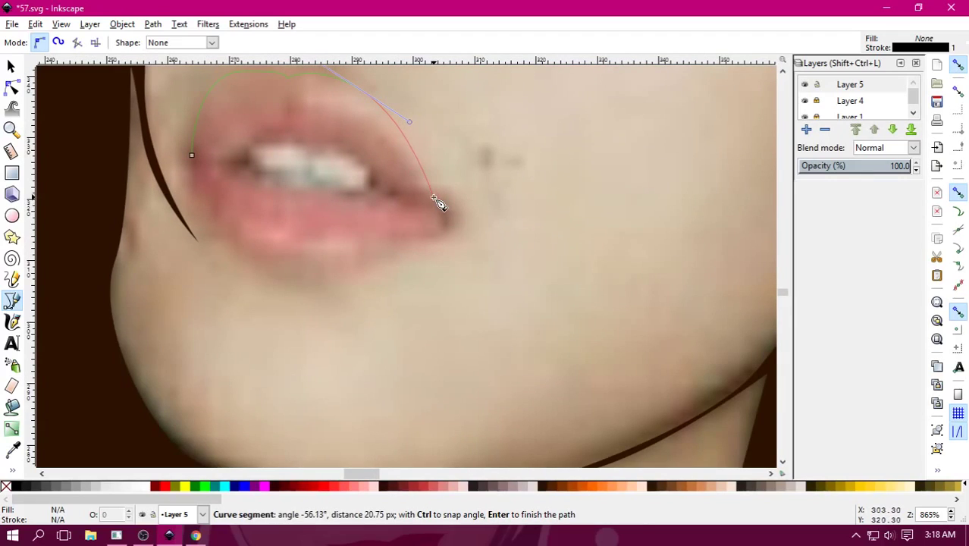
{"action": "left_click_drag", "start_coordinate": [450, 233], "coordinate": [416, 239]}
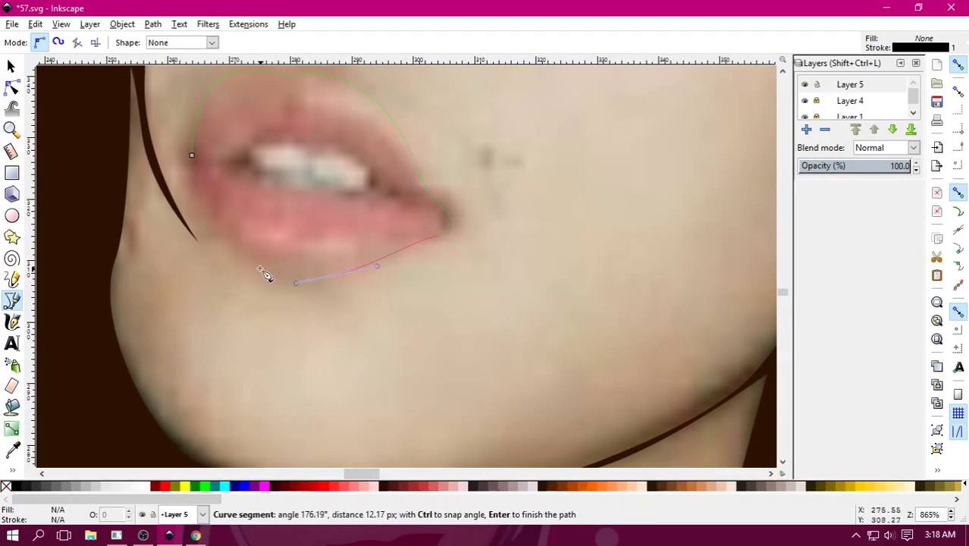
{"action": "left_click_drag", "start_coordinate": [228, 244], "coordinate": [205, 214]}
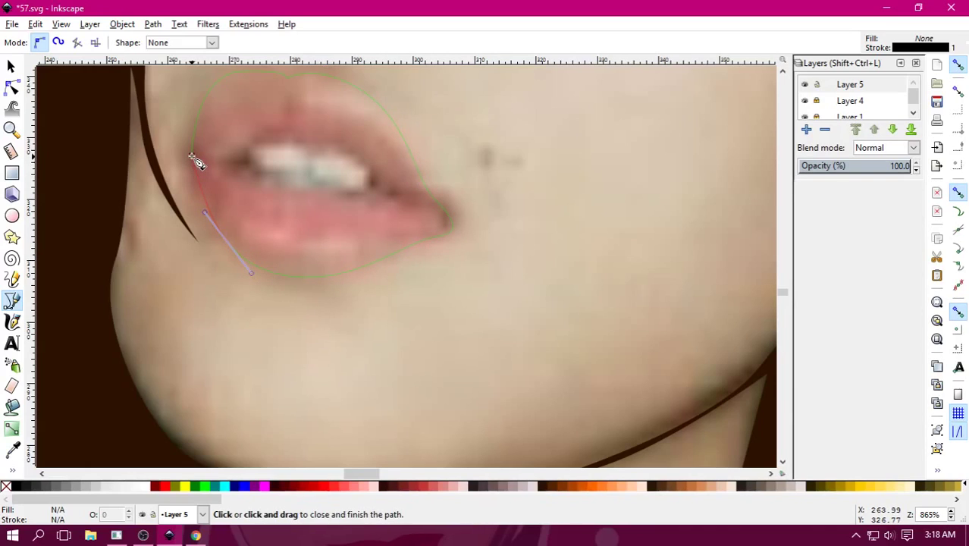
{"action": "left_click_drag", "start_coordinate": [192, 156], "coordinate": [191, 157]}
Zoom closer and start an inner outline from the left corner across the upper lip's dip.
{"action": "key", "text": "plus"}
{"action": "key", "text": "plus"}
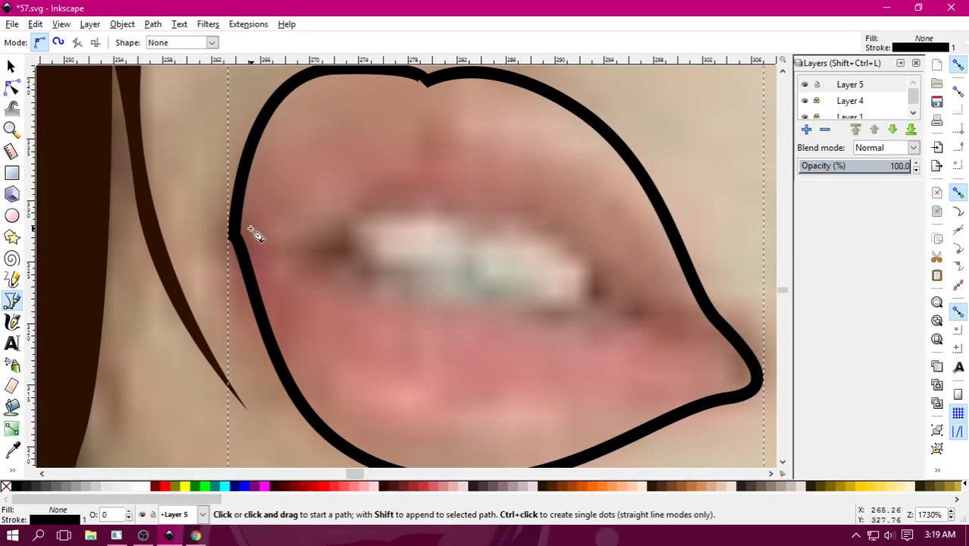
{"action": "left_click", "coordinate": [244, 229]}
{"action": "scroll", "coordinate": [262, 186], "scroll_direction": "up", "scroll_amount": 3}
{"action": "scroll", "coordinate": [262, 186], "scroll_direction": "right", "scroll_amount": 1}
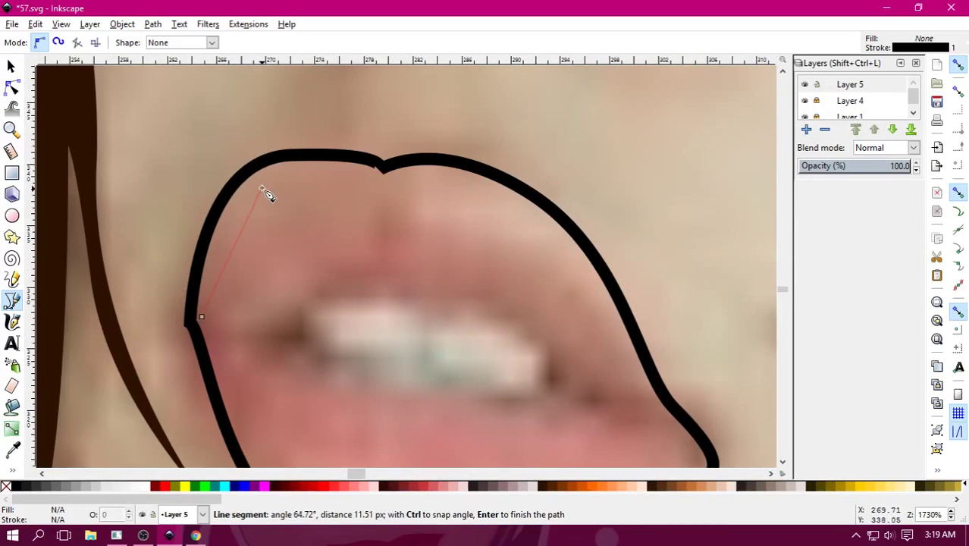
{"action": "left_click_drag", "start_coordinate": [265, 184], "coordinate": [328, 165]}
{"action": "left_click", "coordinate": [375, 194]}
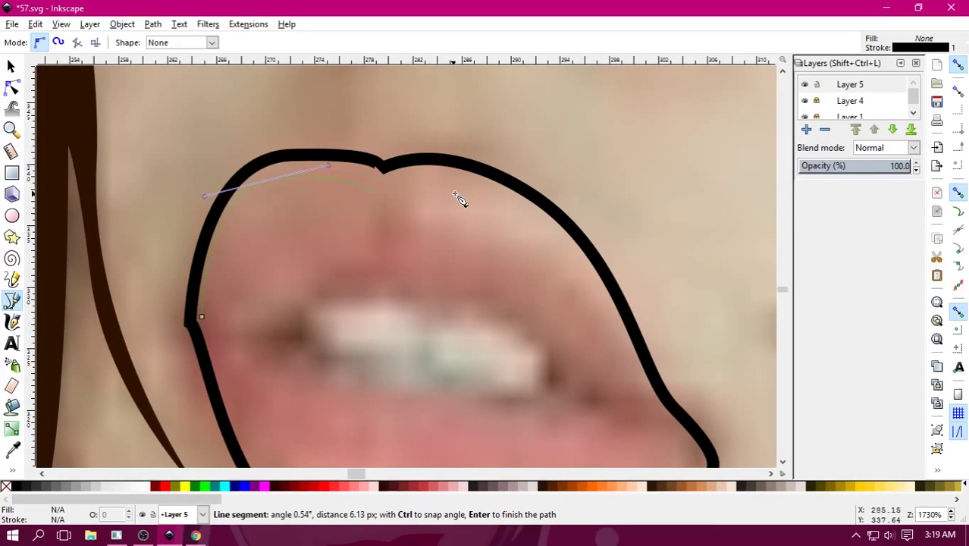
{"action": "left_click_drag", "start_coordinate": [436, 177], "coordinate": [569, 238]}
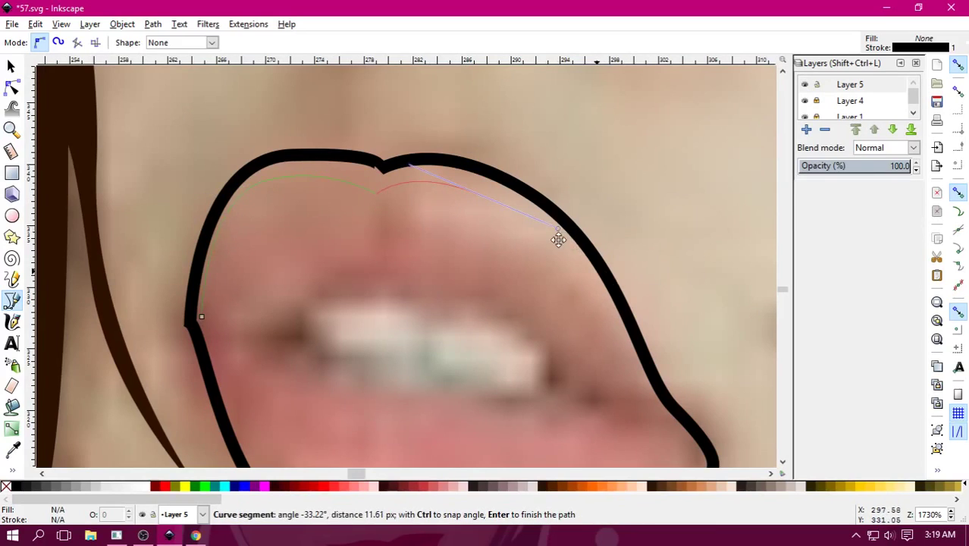
{"action": "scroll", "coordinate": [493, 205], "scroll_direction": "down", "scroll_amount": 5}
{"action": "scroll", "coordinate": [493, 205], "scroll_direction": "right", "scroll_amount": 6}
Continue the inner outline around the right corner and along the lower lip, closing it at the start.
{"action": "left_click", "coordinate": [432, 229]}
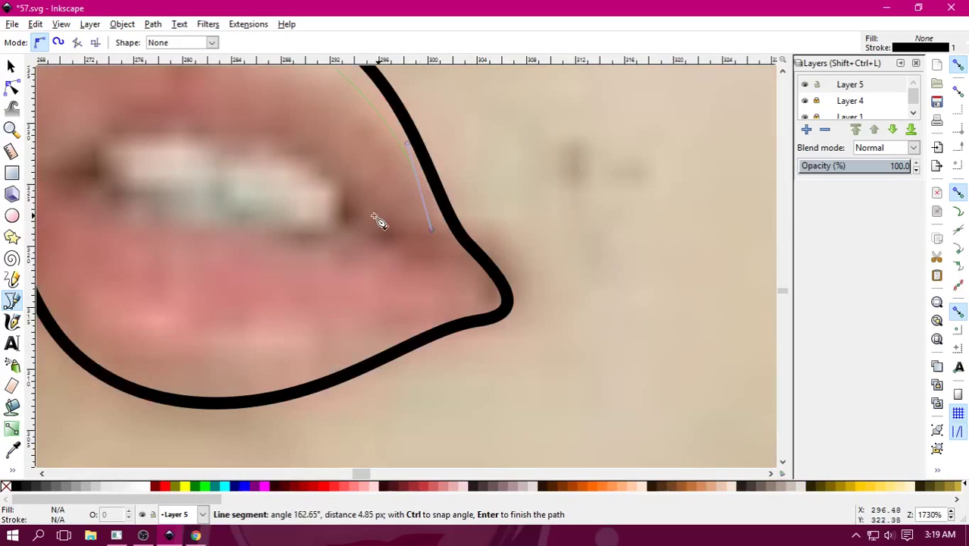
{"action": "left_click", "coordinate": [362, 217]}
{"action": "left_click_drag", "start_coordinate": [428, 271], "coordinate": [467, 277]}
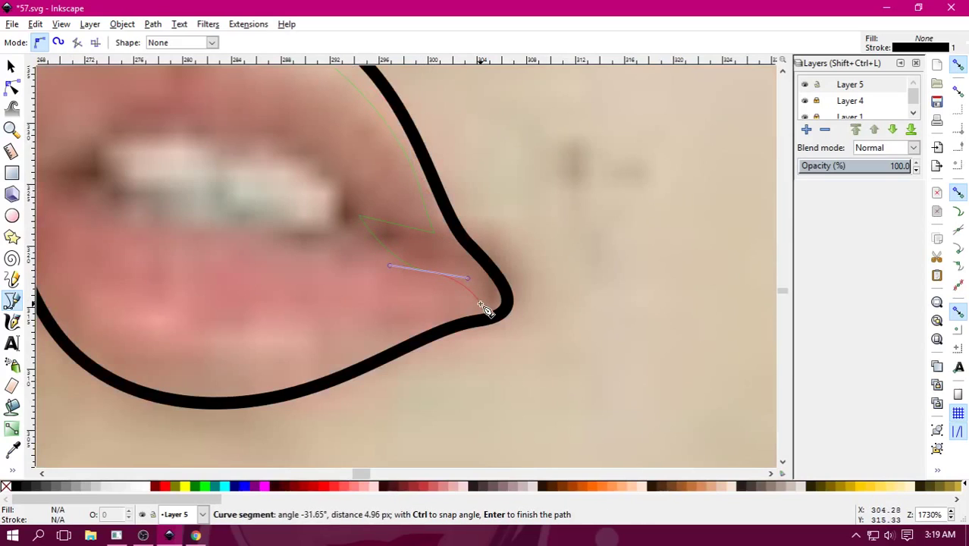
{"action": "left_click", "coordinate": [485, 309]}
{"action": "scroll", "coordinate": [500, 319], "scroll_direction": "left", "scroll_amount": 6}
{"action": "scroll", "coordinate": [500, 318], "scroll_direction": "down", "scroll_amount": 1}
{"action": "left_click", "coordinate": [514, 327]}
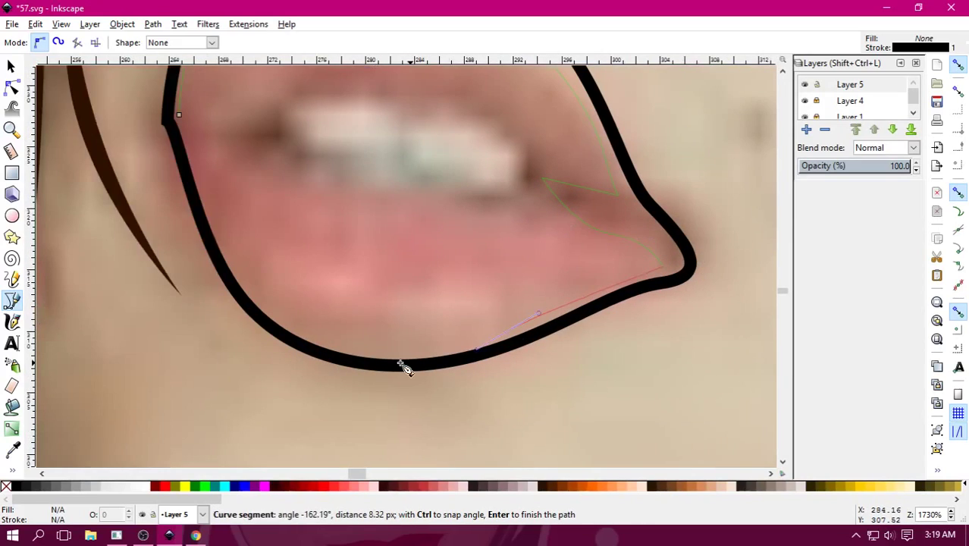
{"action": "left_click_drag", "start_coordinate": [312, 342], "coordinate": [243, 314]}
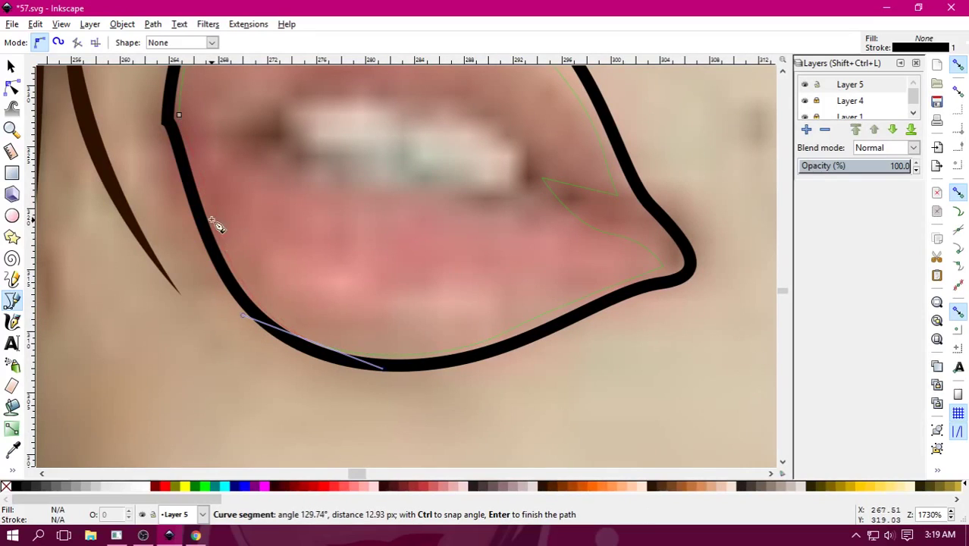
{"action": "left_click_drag", "start_coordinate": [212, 217], "coordinate": [206, 187]}
{"action": "left_click_drag", "start_coordinate": [179, 116], "coordinate": [166, 117]}
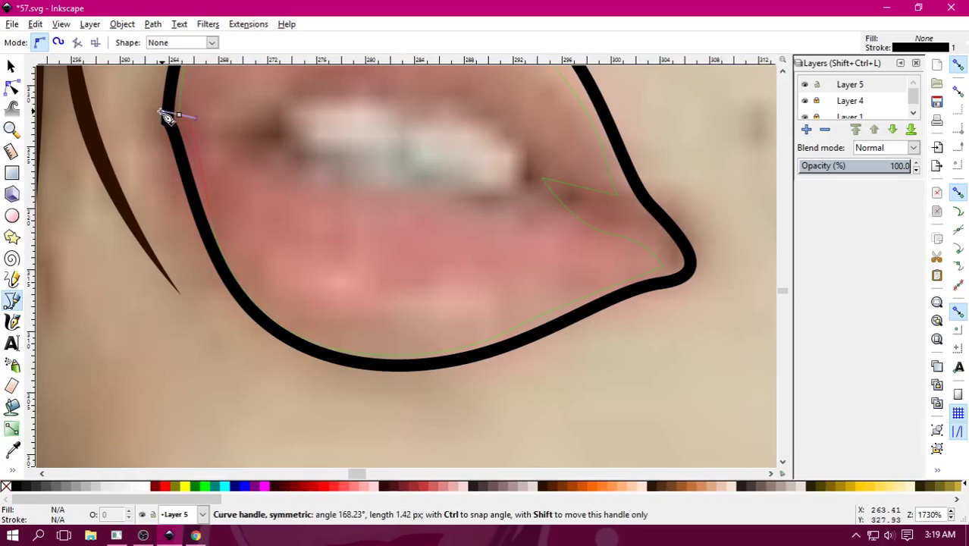
{"action": "scroll", "coordinate": [363, 271], "scroll_direction": "down", "scroll_amount": 1, "text": "ctrl"}
{"action": "scroll", "coordinate": [368, 275], "scroll_direction": "down", "scroll_amount": 2, "text": "ctrl"}
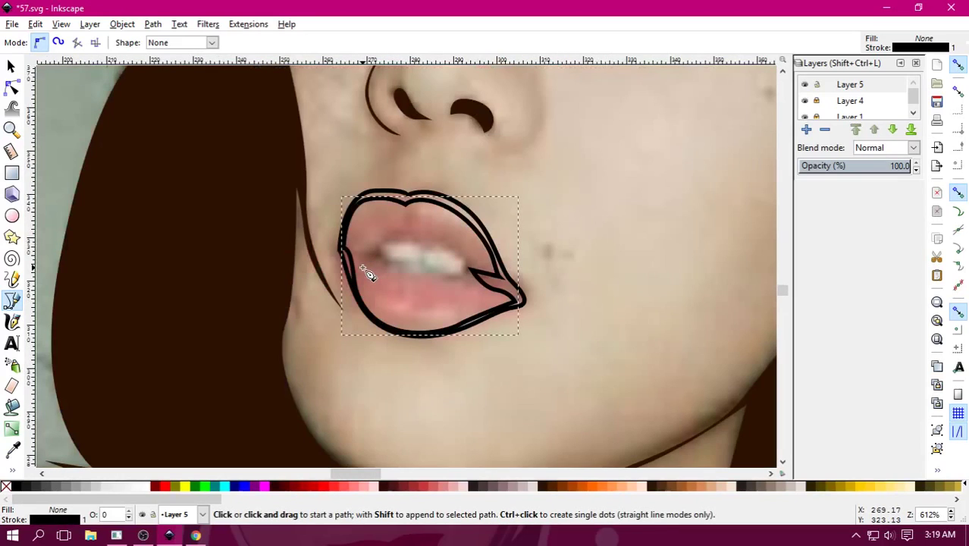
Trace a closed path around the teeth opening, then zoom out and back in to check it.
{"action": "scroll", "coordinate": [368, 274], "scroll_direction": "up", "scroll_amount": 3, "text": "ctrl"}
{"action": "left_click", "coordinate": [308, 224]}
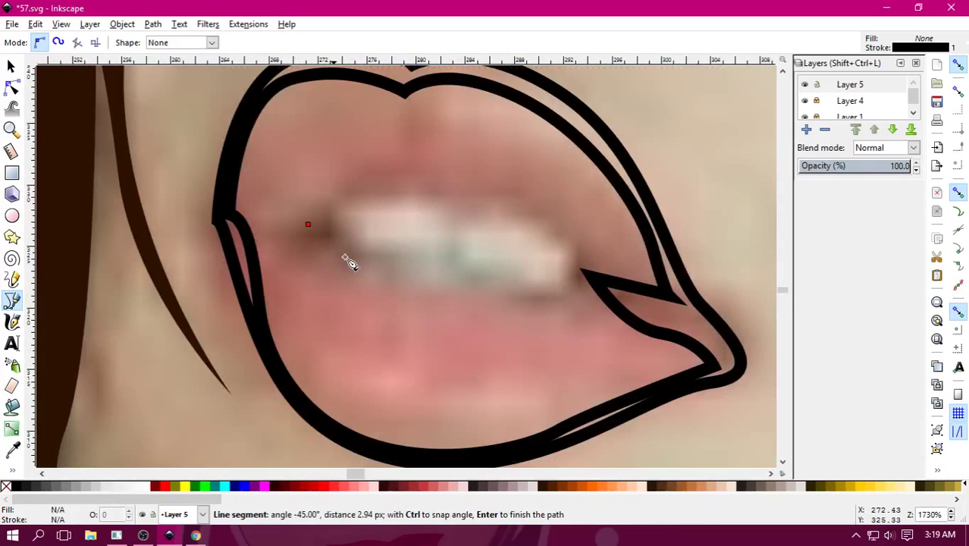
{"action": "left_click_drag", "start_coordinate": [386, 281], "coordinate": [488, 312]}
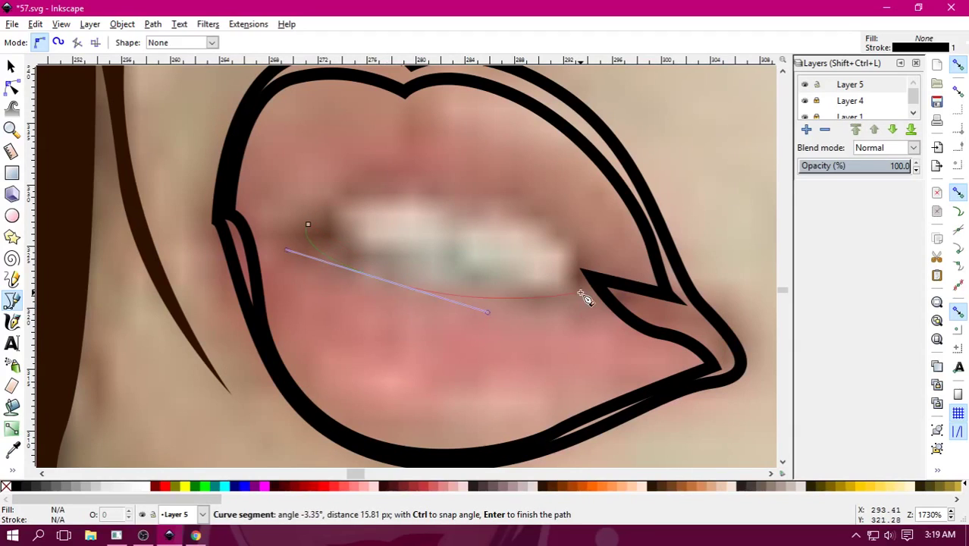
{"action": "left_click_drag", "start_coordinate": [527, 209], "coordinate": [476, 195]}
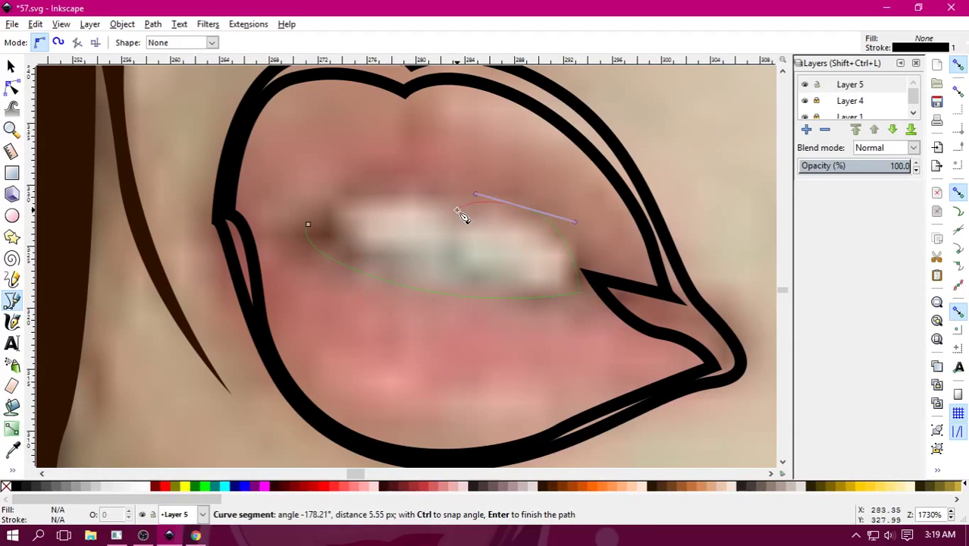
{"action": "left_click", "coordinate": [457, 211]}
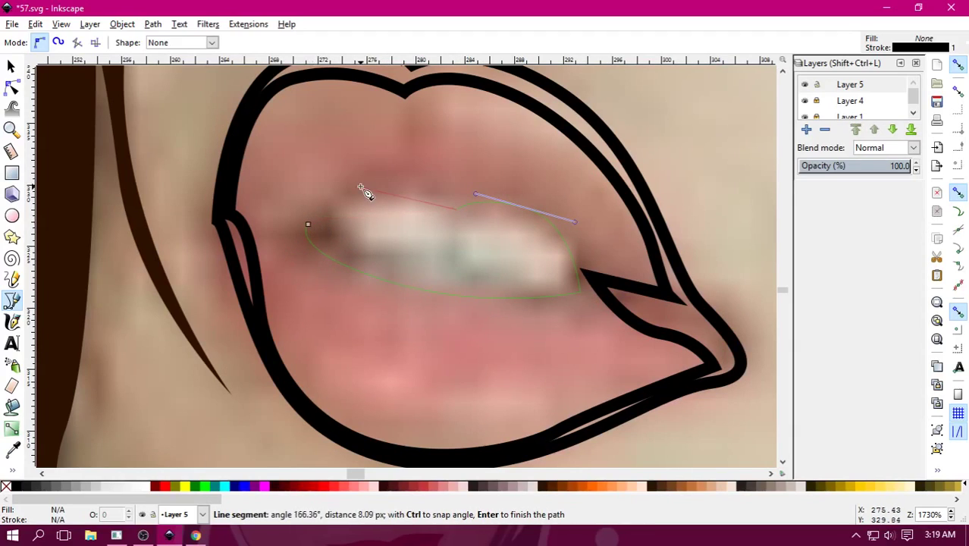
{"action": "left_click_drag", "start_coordinate": [308, 225], "coordinate": [317, 227]}
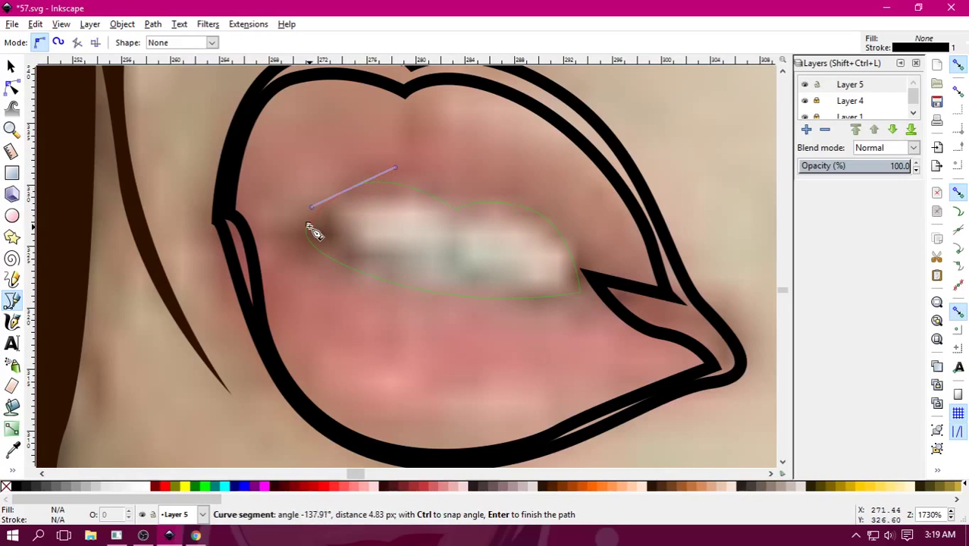
{"action": "left_click", "coordinate": [314, 225]}
{"action": "key", "text": "minus"}
{"action": "key", "text": "minus"}
{"action": "key", "text": "minus"}
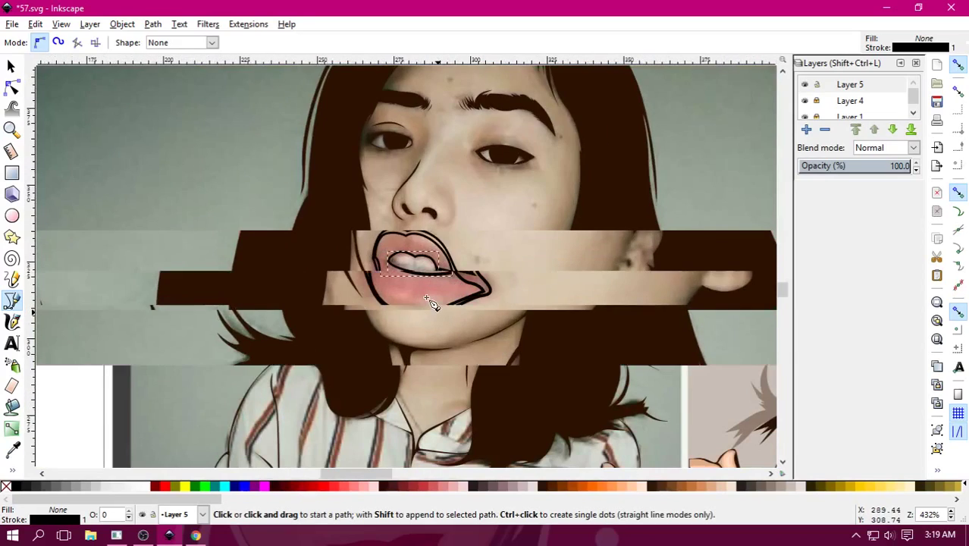
{"action": "key", "text": "plus"}
{"action": "key", "text": "plus"}
{"action": "key", "text": "plus"}
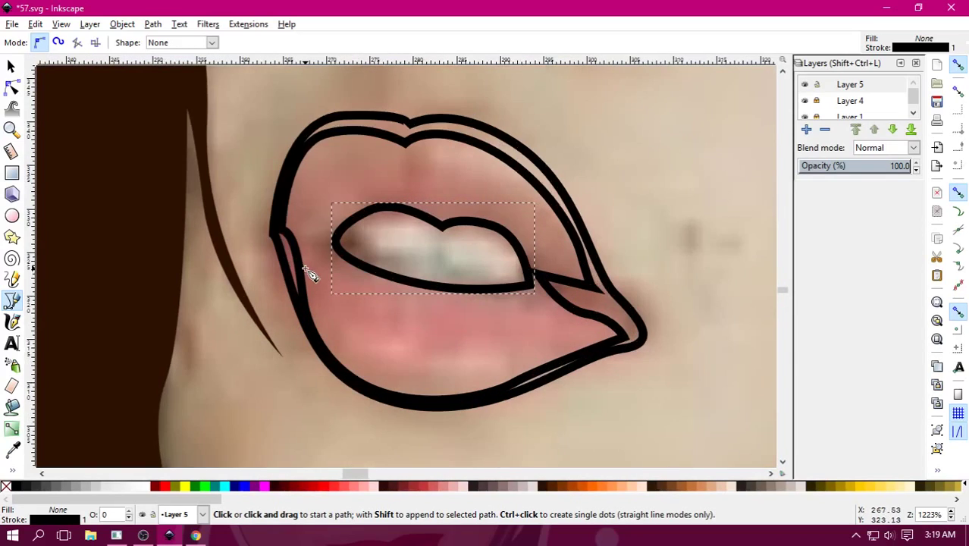
Draw a closed curved shape on the lower lip below the teeth.
{"action": "left_click_drag", "start_coordinate": [311, 265], "coordinate": [410, 307]}
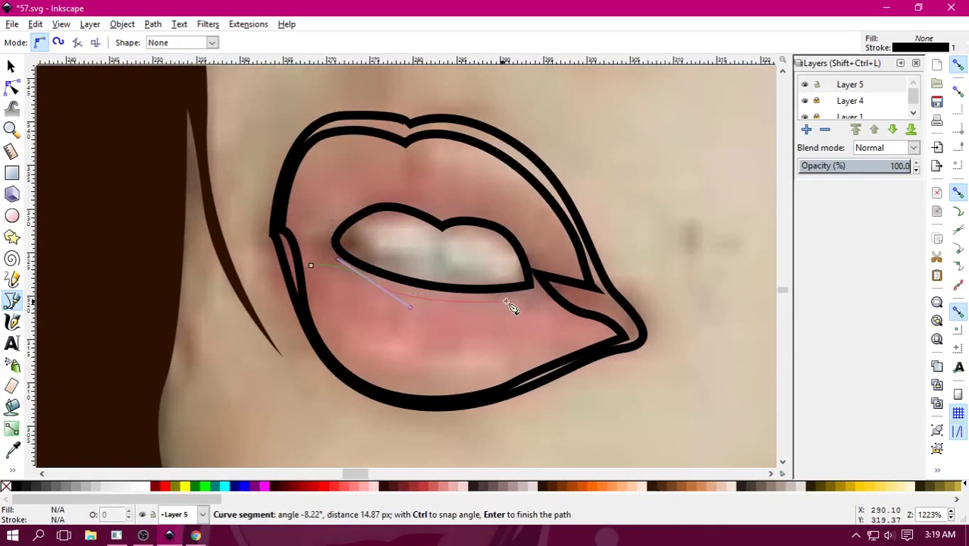
{"action": "left_click_drag", "start_coordinate": [482, 303], "coordinate": [544, 300]}
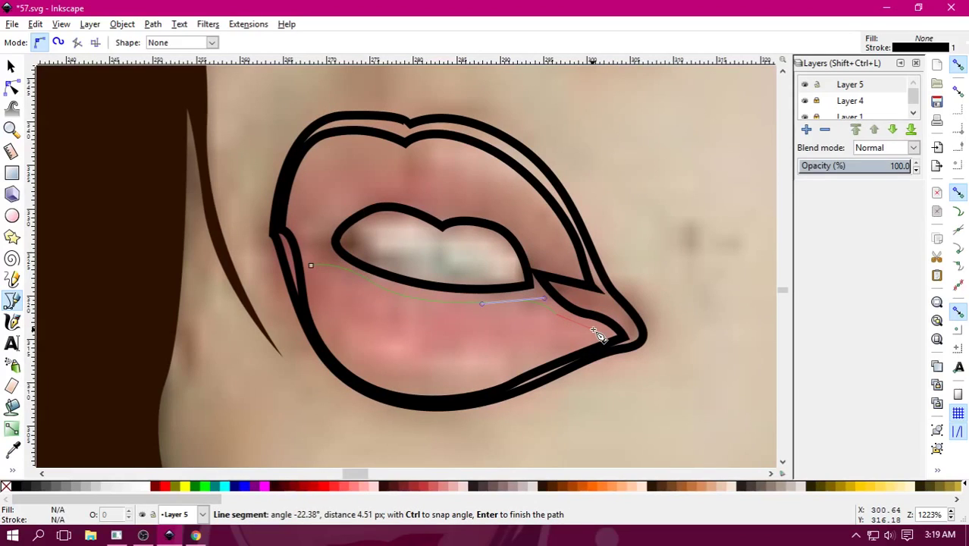
{"action": "left_click_drag", "start_coordinate": [454, 385], "coordinate": [380, 386]}
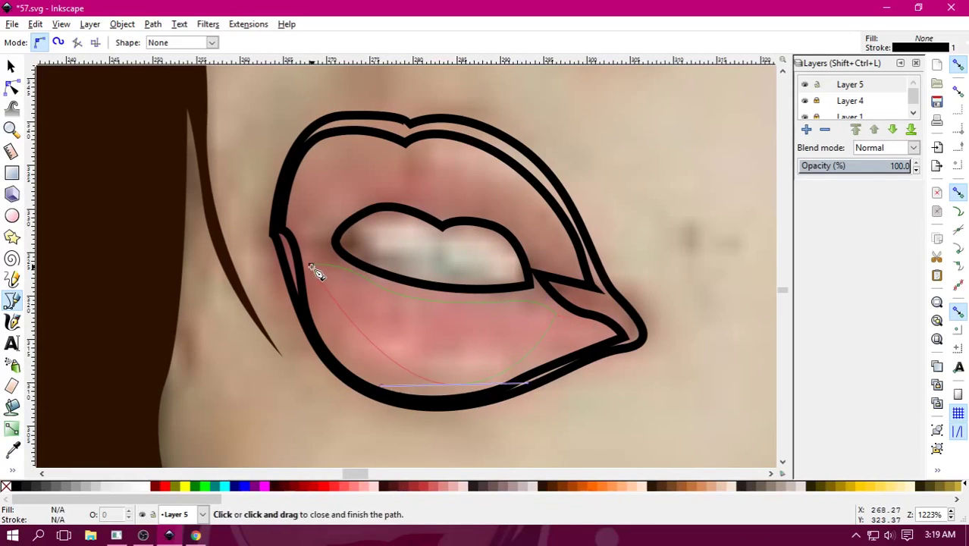
{"action": "mouse_move", "coordinate": [311, 267]}
{"action": "left_mouse_down"}
{"action": "mouse_move", "coordinate": [309, 155]}
{"action": "mouse_move", "coordinate": [383, 142]}
{"action": "left_mouse_up"}
Trace a closed shape following the upper lip's outer and inner edges.
{"action": "left_click", "coordinate": [292, 222]}
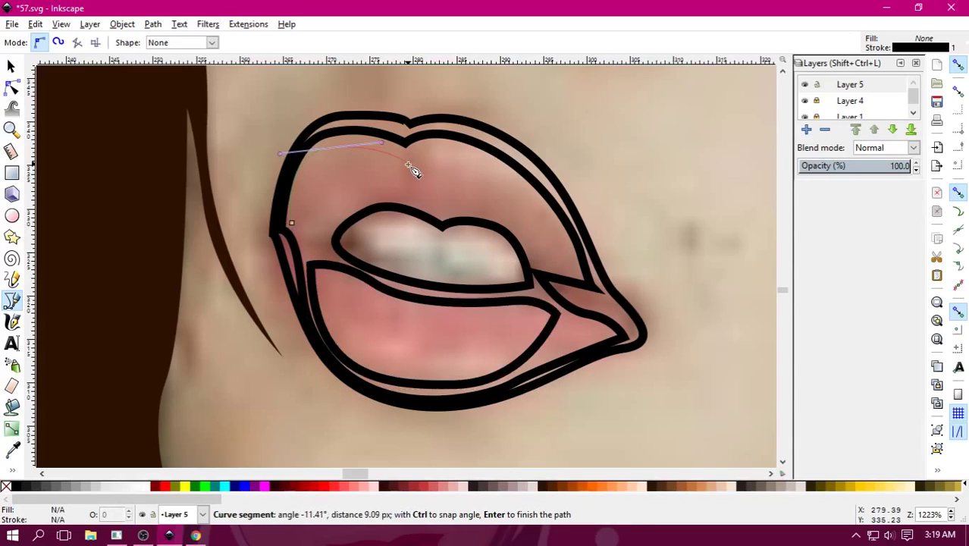
{"action": "left_click", "coordinate": [407, 167]}
{"action": "left_click", "coordinate": [410, 193]}
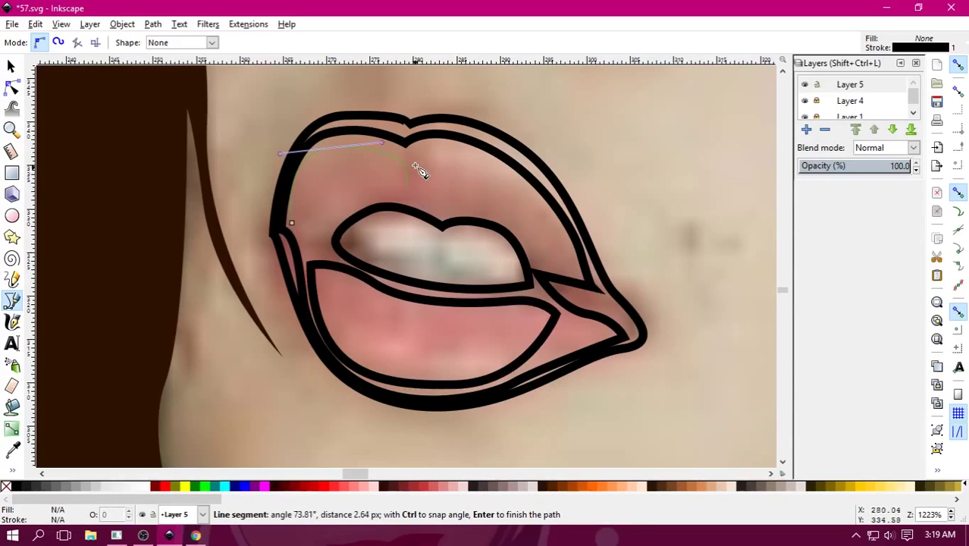
{"action": "left_click_drag", "start_coordinate": [418, 163], "coordinate": [440, 150]}
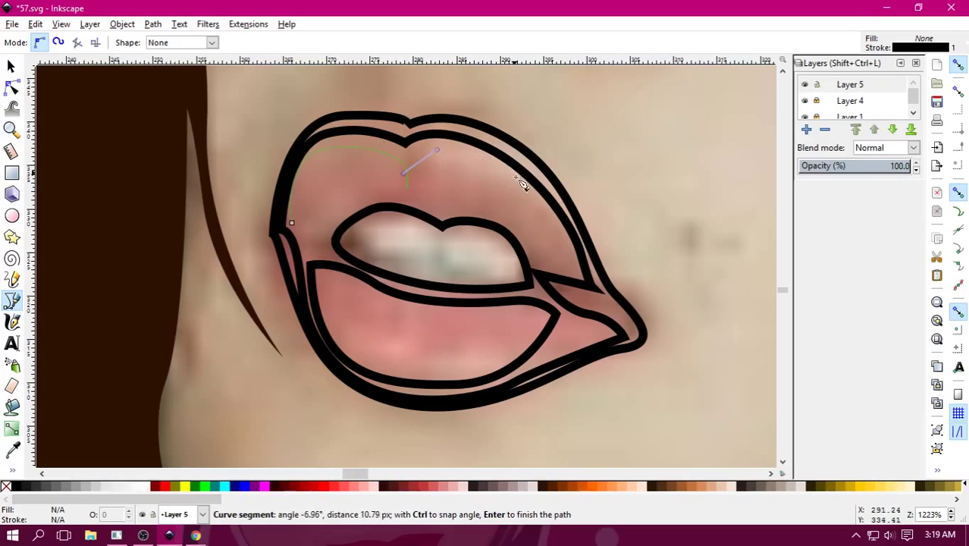
{"action": "left_click_drag", "start_coordinate": [567, 239], "coordinate": [573, 259]}
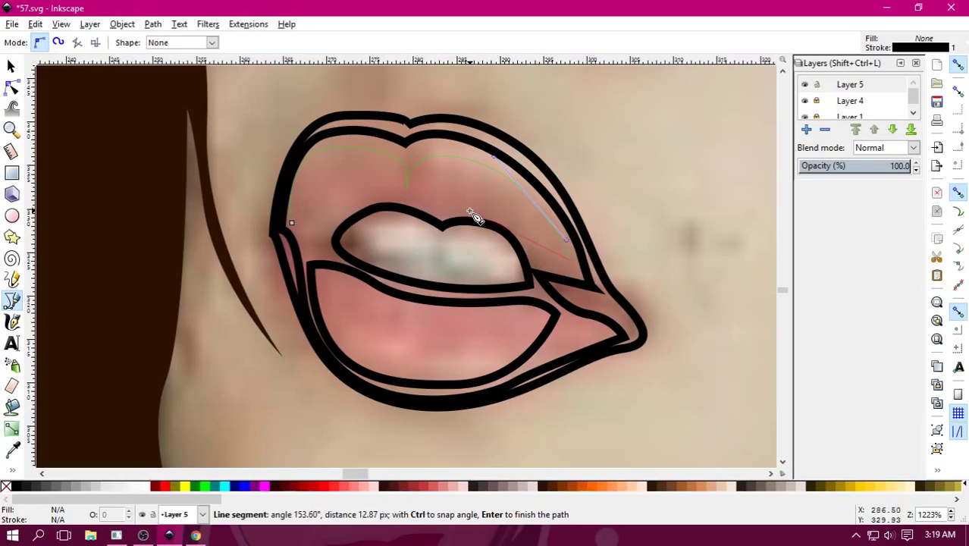
{"action": "left_click_drag", "start_coordinate": [471, 213], "coordinate": [429, 213]}
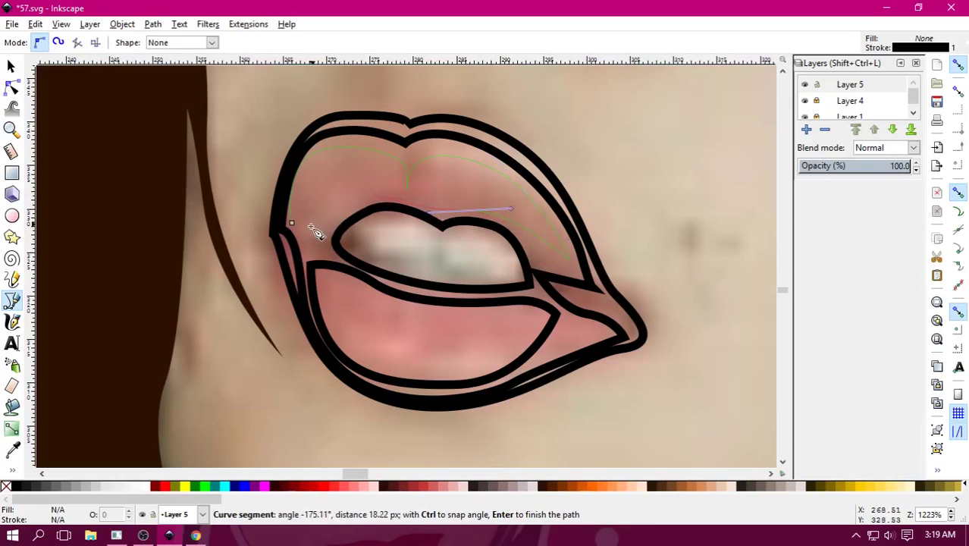
{"action": "left_click_drag", "start_coordinate": [342, 219], "coordinate": [316, 254]}
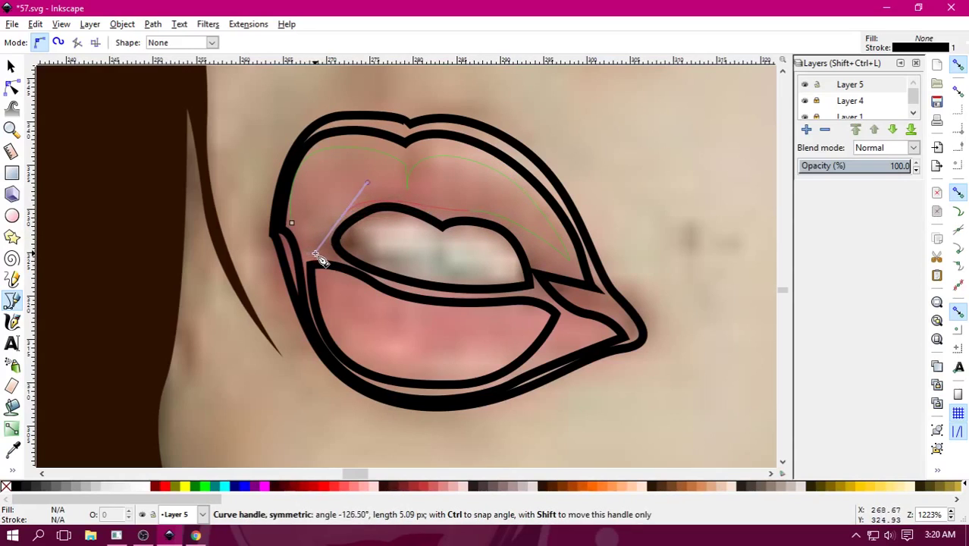
{"action": "left_click", "coordinate": [292, 223]}
Zoom out and draw a thin closed strip along the lower lip.
{"action": "key", "text": "minus"}
{"action": "key", "text": "minus"}
{"action": "key", "text": "minus"}
{"action": "key", "text": "minus"}
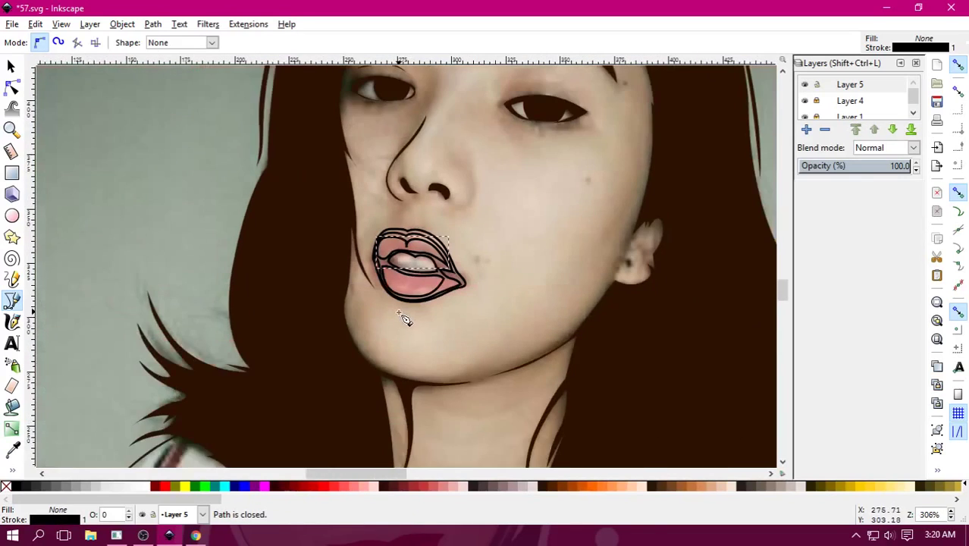
{"action": "scroll", "coordinate": [401, 319], "scroll_direction": "up", "scroll_amount": 1}
{"action": "scroll", "coordinate": [428, 324], "scroll_direction": "up", "scroll_amount": 1}
{"action": "scroll", "coordinate": [443, 332], "scroll_direction": "up", "scroll_amount": 2}
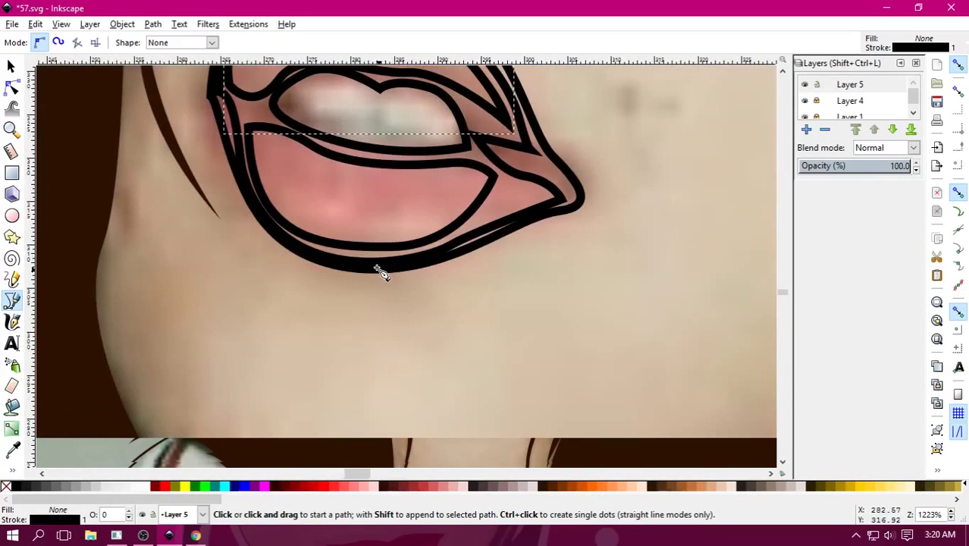
{"action": "left_click_drag", "start_coordinate": [321, 218], "coordinate": [432, 238]}
{"action": "left_click", "coordinate": [489, 215]}
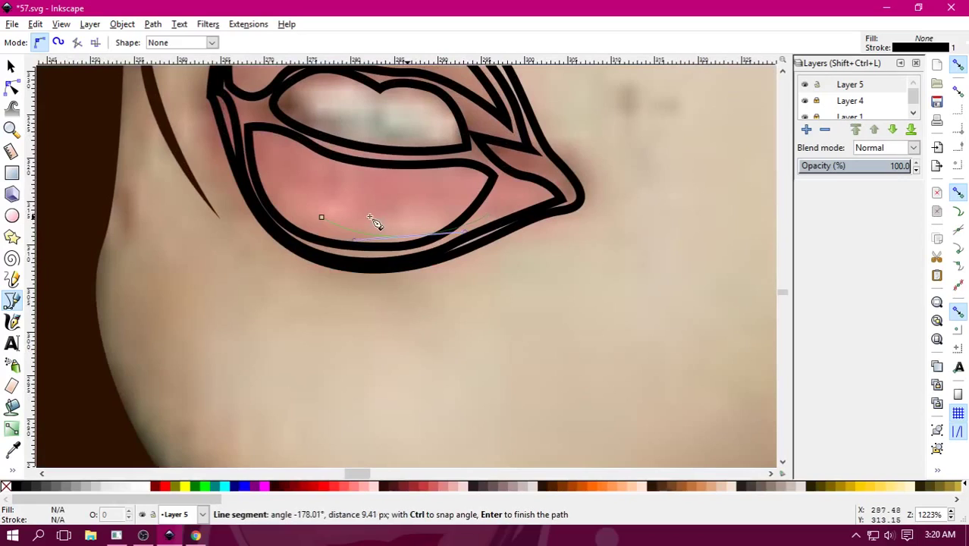
{"action": "left_click_drag", "start_coordinate": [403, 221], "coordinate": [355, 234]}
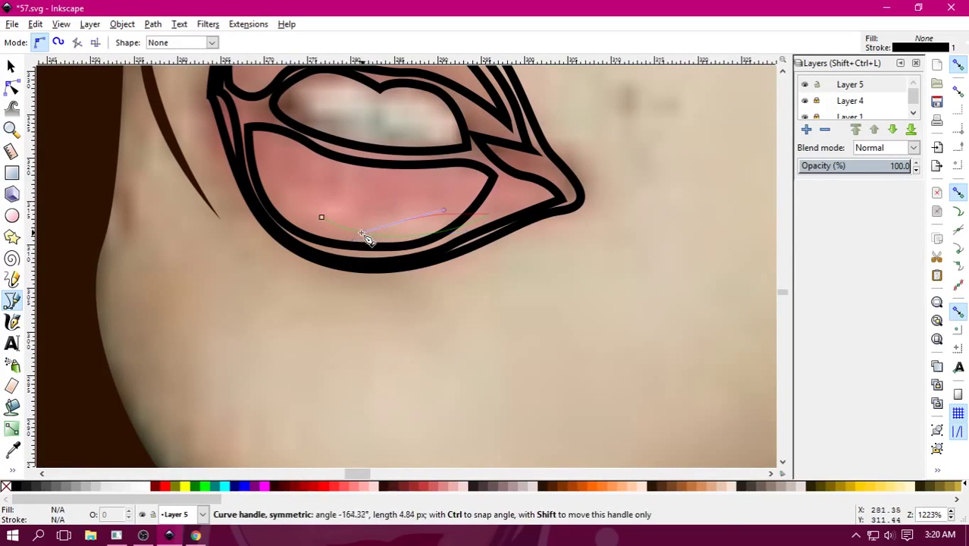
{"action": "left_click", "coordinate": [321, 217]}
{"action": "scroll", "coordinate": [391, 273], "scroll_direction": "down", "scroll_amount": 2, "text": "ctrl"}
{"action": "scroll", "coordinate": [392, 269], "scroll_direction": "down", "scroll_amount": 4, "text": "ctrl"}
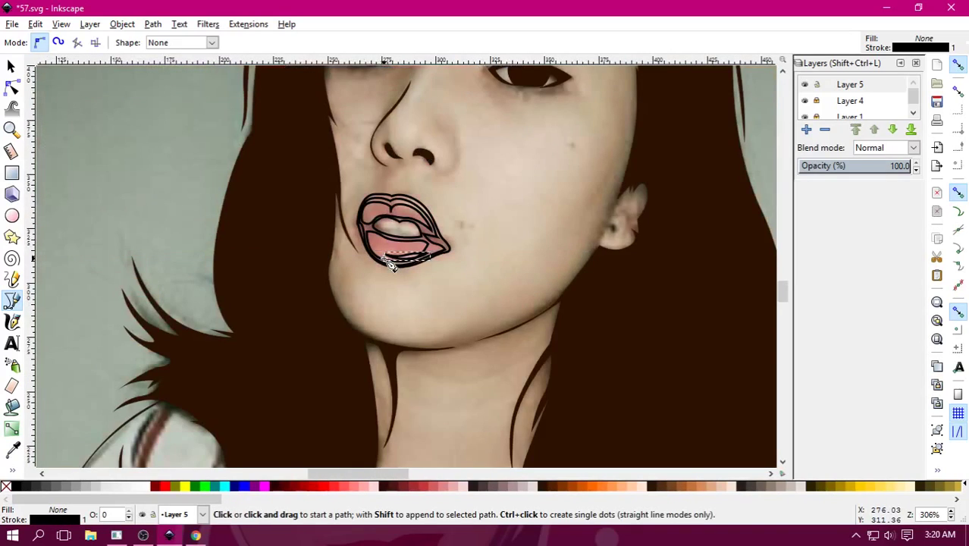
{"action": "scroll", "coordinate": [394, 265], "scroll_direction": "down", "scroll_amount": 2, "text": "ctrl"}
With the strip selected, sample the pinkish-red palette swatch as its fill using the Dropper.
{"action": "scroll", "coordinate": [402, 261], "scroll_direction": "up", "scroll_amount": 2, "text": "ctrl"}
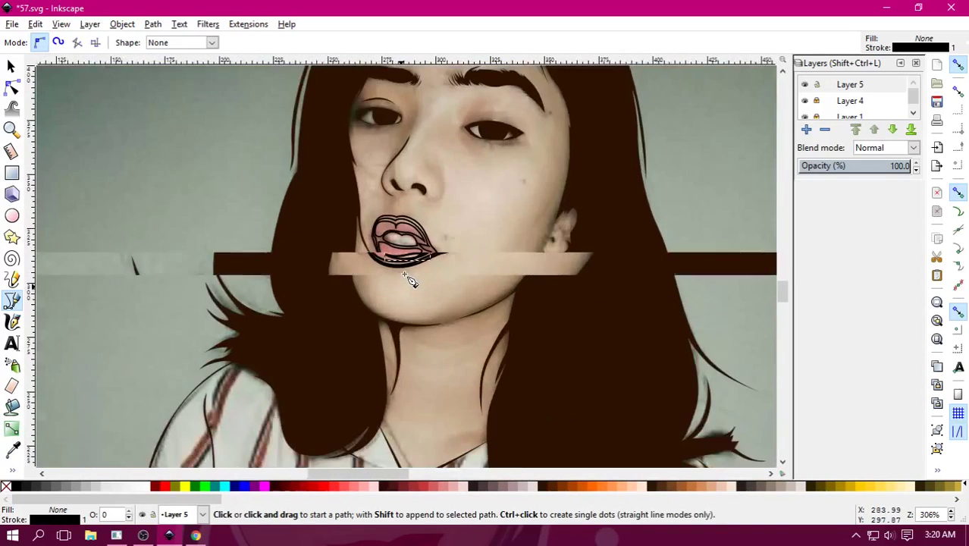
{"action": "scroll", "coordinate": [400, 257], "scroll_direction": "up", "scroll_amount": 2, "text": "ctrl"}
{"action": "left_click", "coordinate": [11, 67]}
{"action": "scroll", "coordinate": [560, 290], "scroll_direction": "down", "scroll_amount": 3, "text": "ctrl"}
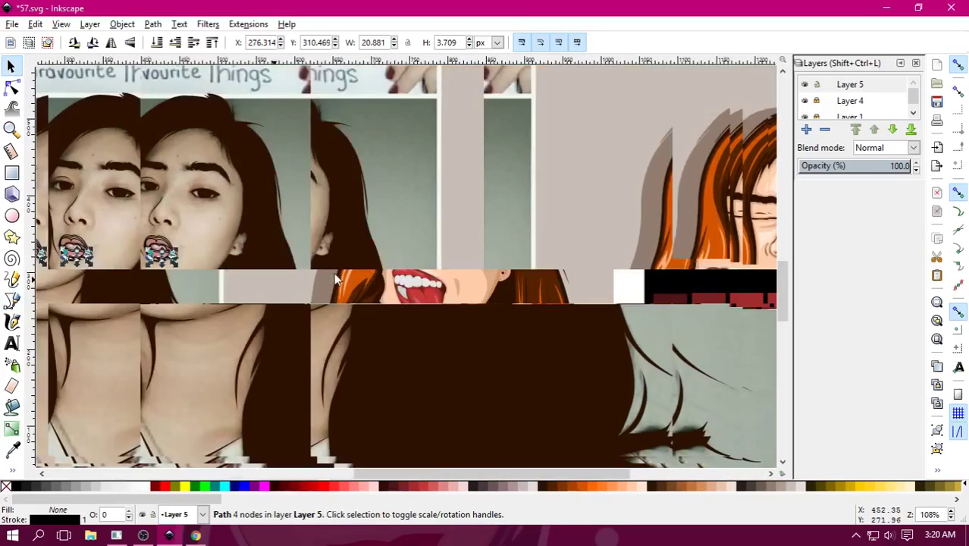
{"action": "scroll", "coordinate": [514, 273], "scroll_direction": "down", "scroll_amount": 2}
{"action": "scroll", "coordinate": [515, 273], "scroll_direction": "right", "scroll_amount": 6}
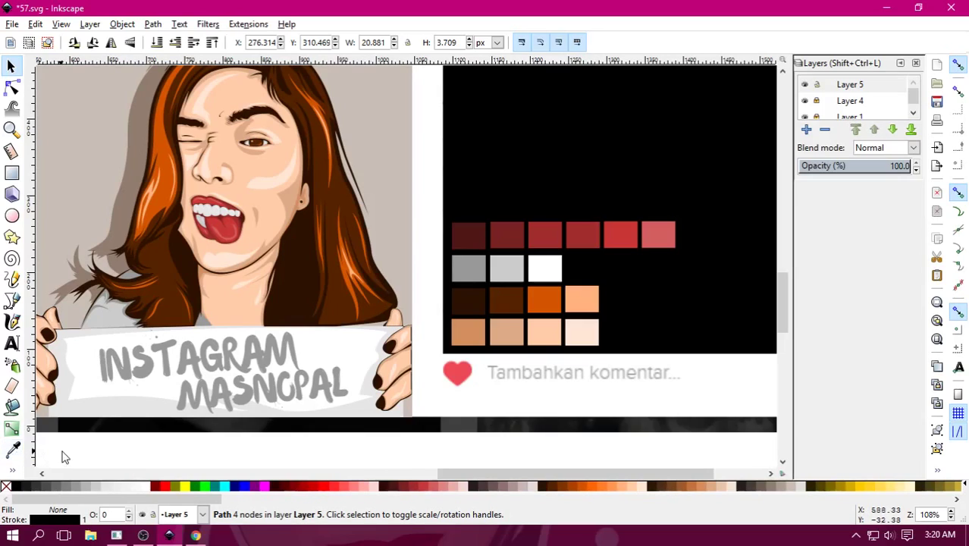
{"action": "left_click", "coordinate": [12, 449]}
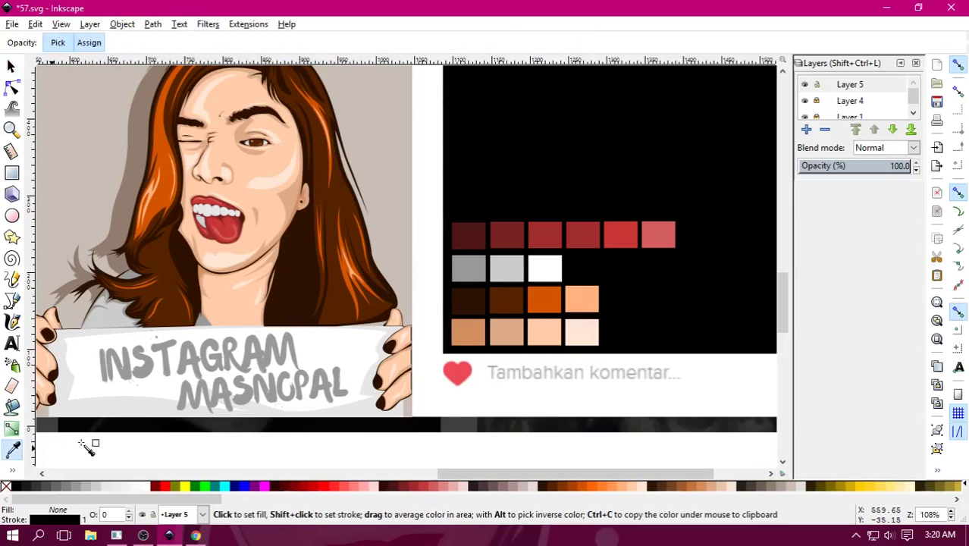
{"action": "left_click", "coordinate": [661, 237]}
Set the strip's stroke to none via the X swatch, then return to the selector.
{"action": "scroll", "coordinate": [267, 256], "scroll_direction": "left", "scroll_amount": 10}
{"action": "scroll", "coordinate": [267, 256], "scroll_direction": "up", "scroll_amount": 1}
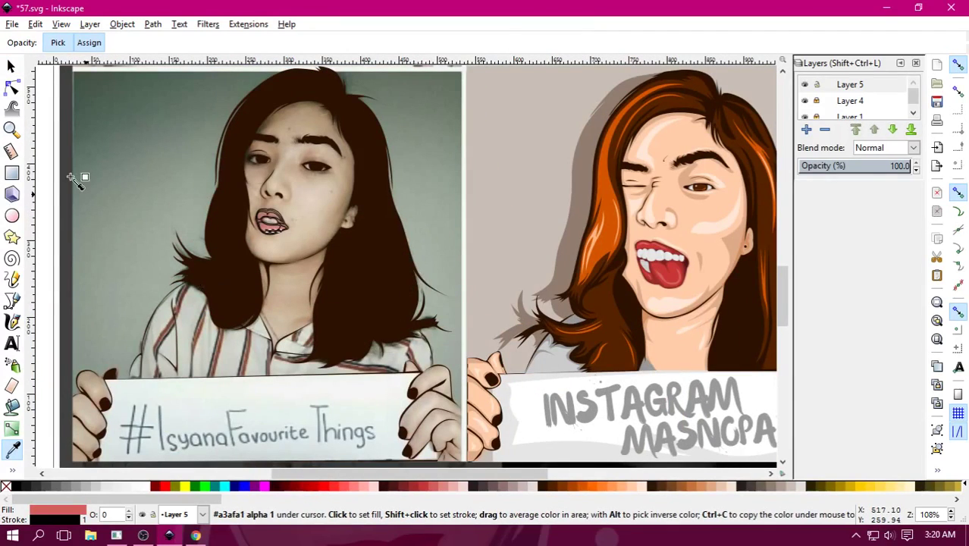
{"action": "right_click", "coordinate": [6, 486]}
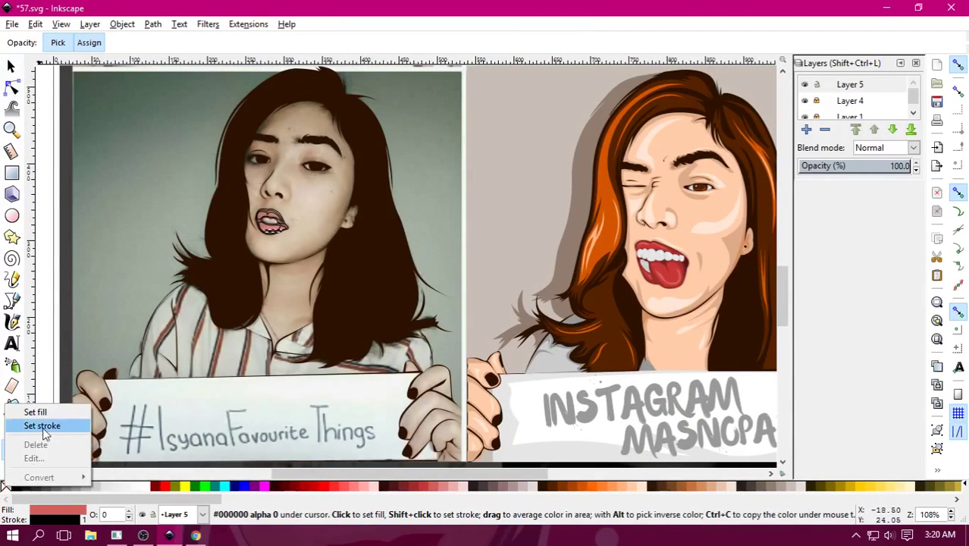
{"action": "left_click", "coordinate": [43, 426]}
{"action": "left_click", "coordinate": [10, 67]}
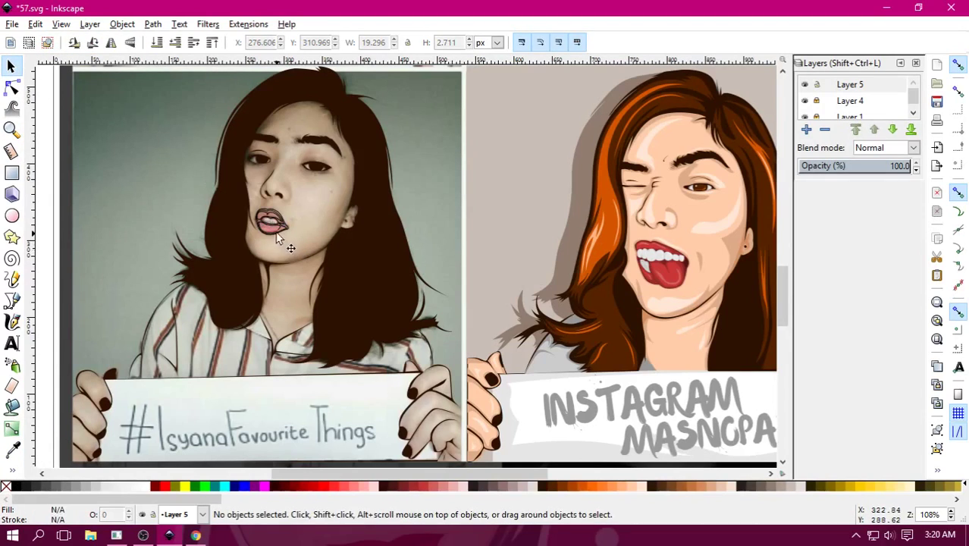
{"action": "scroll", "coordinate": [278, 246], "scroll_direction": "up", "scroll_amount": 1}
{"action": "scroll", "coordinate": [293, 265], "scroll_direction": "up", "scroll_amount": 2}
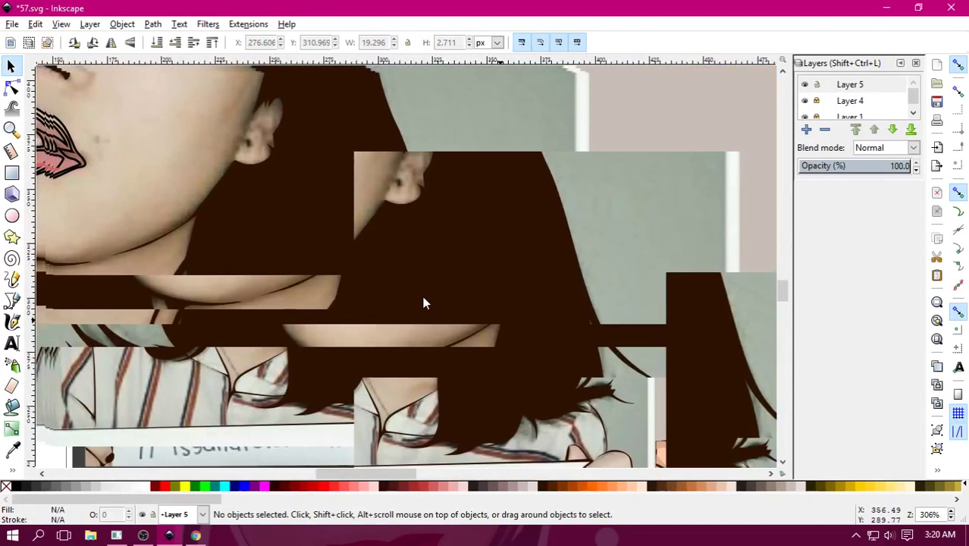
{"action": "scroll", "coordinate": [373, 273], "scroll_direction": "up", "scroll_amount": 2}
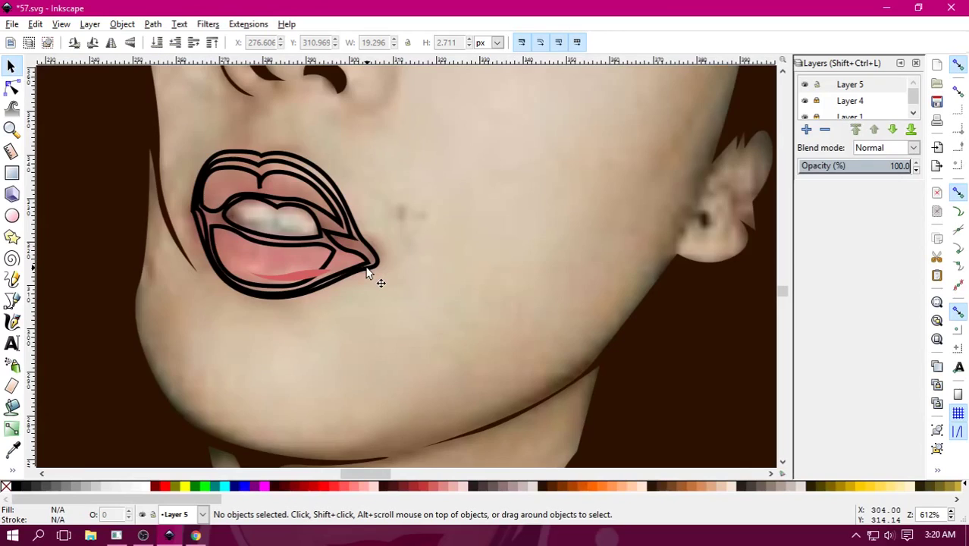
{"action": "scroll", "coordinate": [367, 271], "scroll_direction": "down", "scroll_amount": 3}
{"action": "scroll", "coordinate": [531, 265], "scroll_direction": "down", "scroll_amount": 2}
{"action": "scroll", "coordinate": [600, 261], "scroll_direction": "down", "scroll_amount": 2}
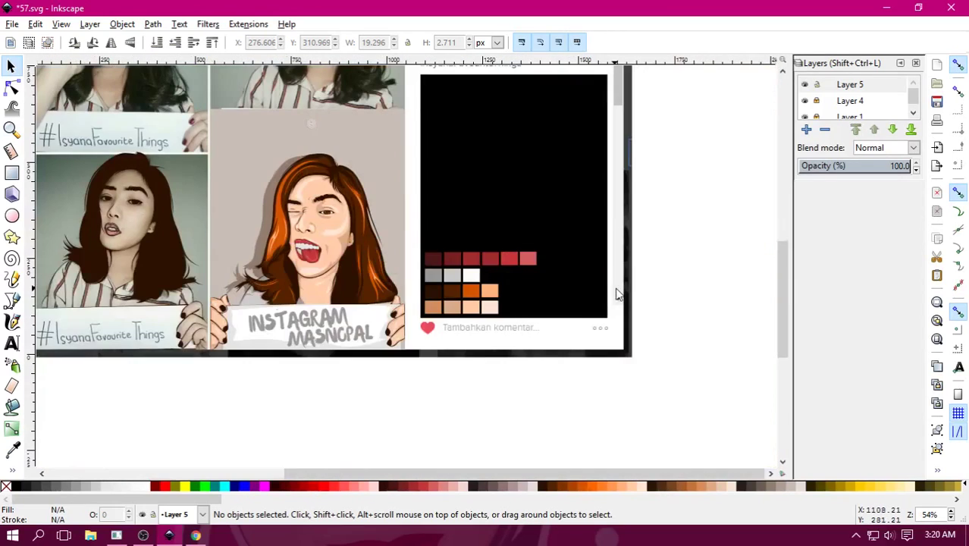
{"action": "scroll", "coordinate": [857, 102], "scroll_direction": "down", "scroll_amount": 1}
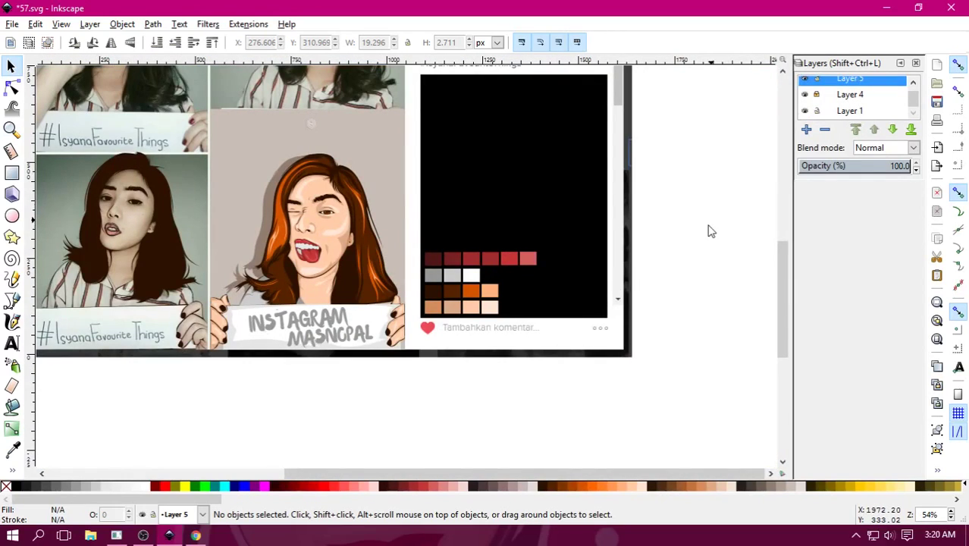
Move the colour swatch rectangles next to the portrait photo and deselect them.
{"action": "mouse_move", "coordinate": [670, 218]}
{"action": "left_mouse_down"}
{"action": "mouse_move", "coordinate": [421, 357]}
{"action": "mouse_move", "coordinate": [637, 303]}
{"action": "mouse_move", "coordinate": [101, 232]}
{"action": "mouse_move", "coordinate": [114, 232]}
{"action": "left_mouse_up"}
{"action": "left_click", "coordinate": [127, 292]}
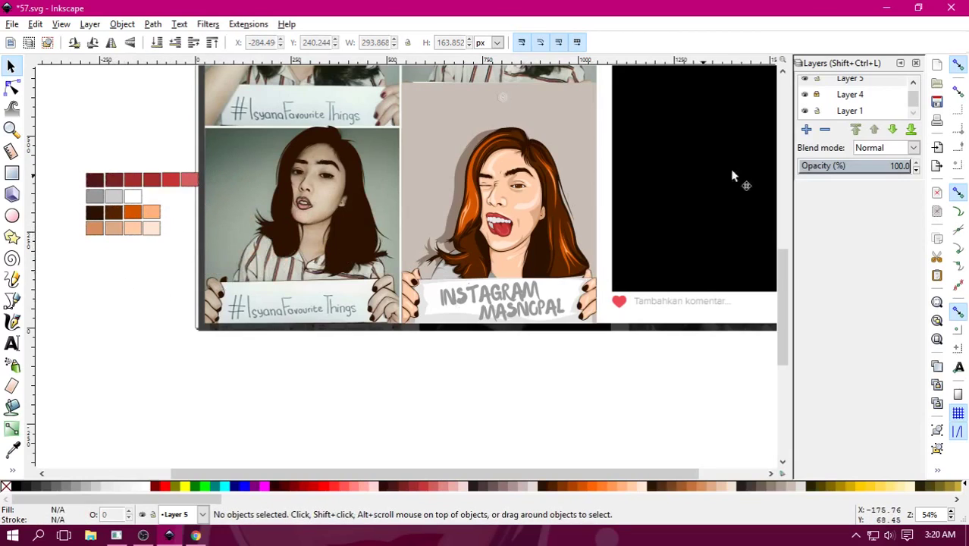
{"action": "scroll", "coordinate": [849, 95], "scroll_direction": "up", "scroll_amount": 1}
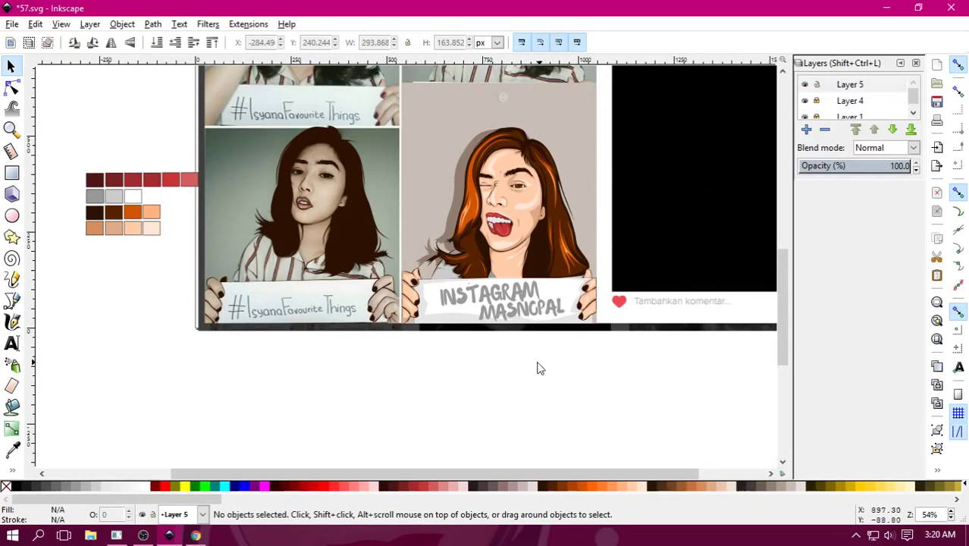
{"action": "scroll", "coordinate": [537, 308], "scroll_direction": "up", "scroll_amount": 1}
{"action": "scroll", "coordinate": [536, 309], "scroll_direction": "up", "scroll_amount": 1}
{"action": "scroll", "coordinate": [493, 296], "scroll_direction": "up", "scroll_amount": 1}
{"action": "scroll", "coordinate": [531, 273], "scroll_direction": "up", "scroll_amount": 1}
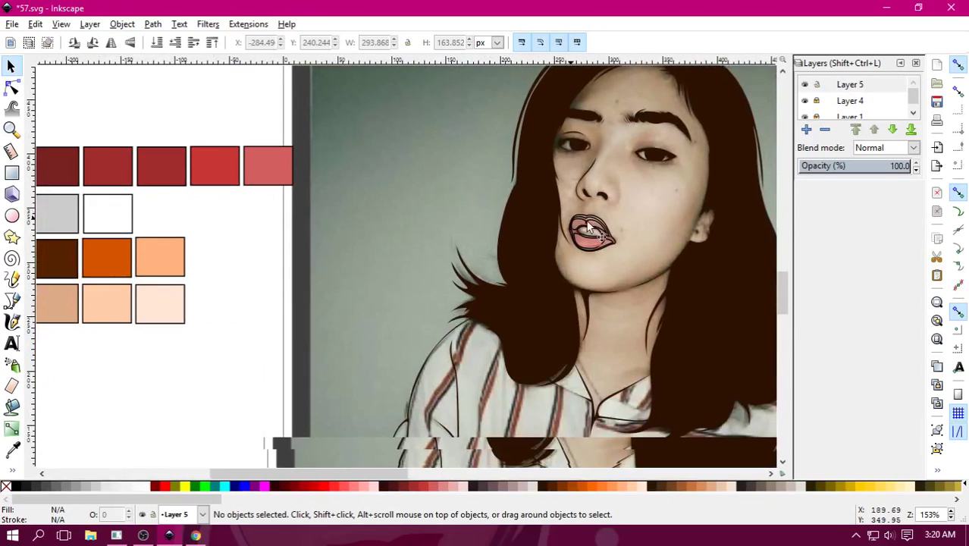
{"action": "scroll", "coordinate": [576, 250], "scroll_direction": "up", "scroll_amount": 1}
{"action": "scroll", "coordinate": [574, 249], "scroll_direction": "up", "scroll_amount": 1}
{"action": "scroll", "coordinate": [707, 245], "scroll_direction": "up", "scroll_amount": 1}
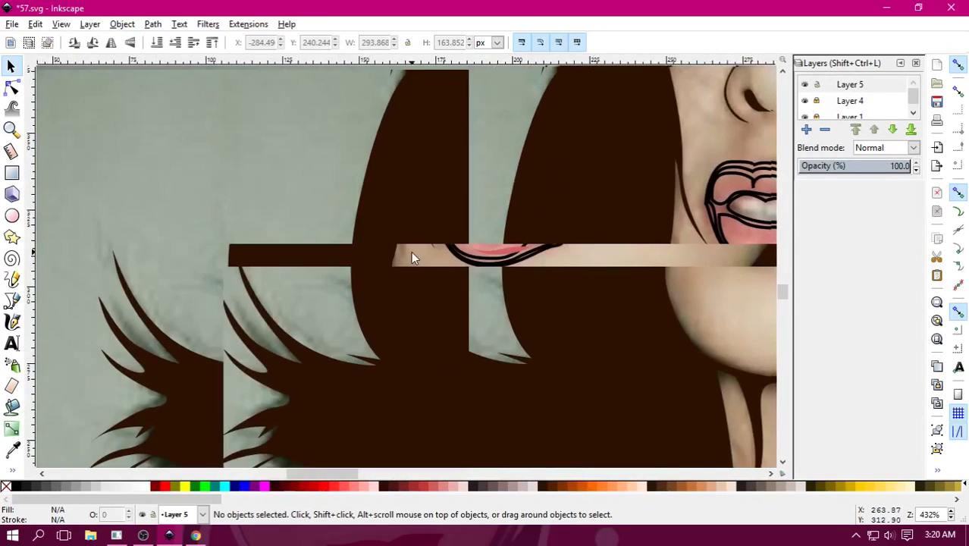
Select the lower and upper lip shapes together.
{"action": "left_click", "coordinate": [514, 246]}
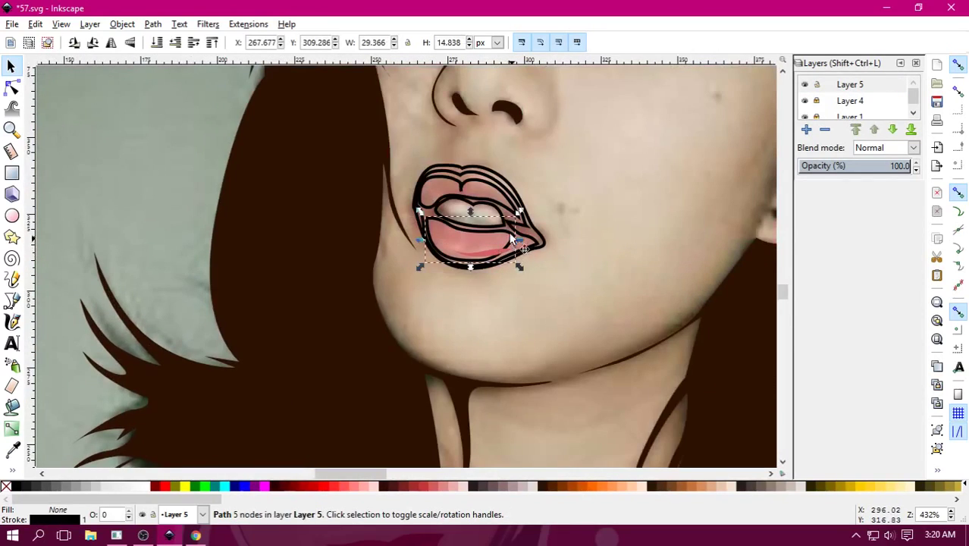
{"action": "left_click", "coordinate": [496, 200], "text": "shift"}
{"action": "scroll", "coordinate": [510, 303], "scroll_direction": "down", "scroll_amount": 2}
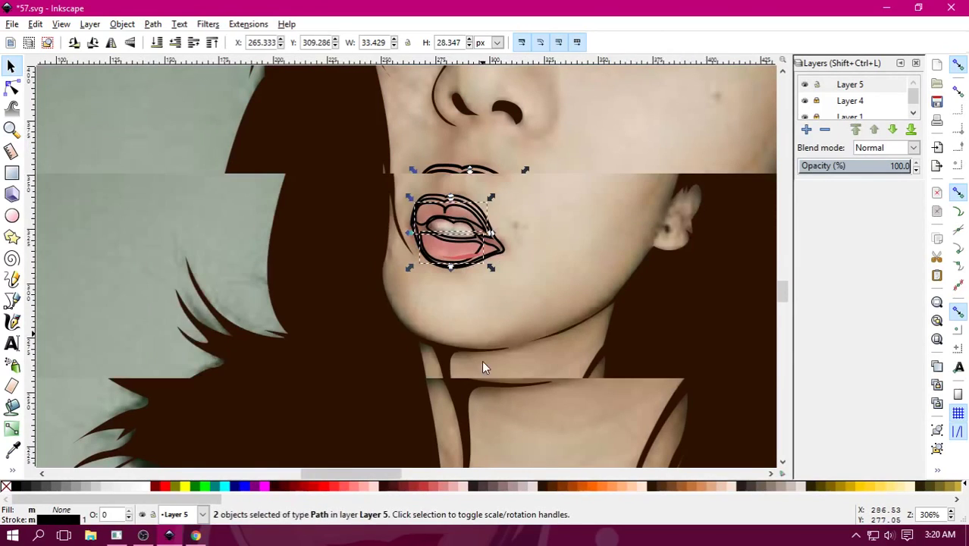
{"action": "scroll", "coordinate": [481, 360], "scroll_direction": "down", "scroll_amount": 2}
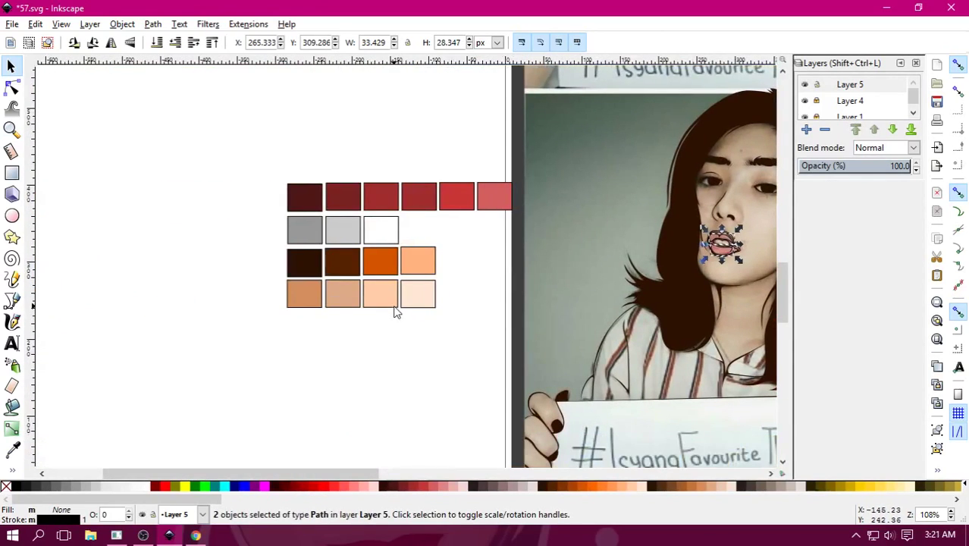
Fill both selected lip shapes with the red swatch and set their stroke to none.
{"action": "key", "text": "d"}
{"action": "left_click", "coordinate": [461, 199]}
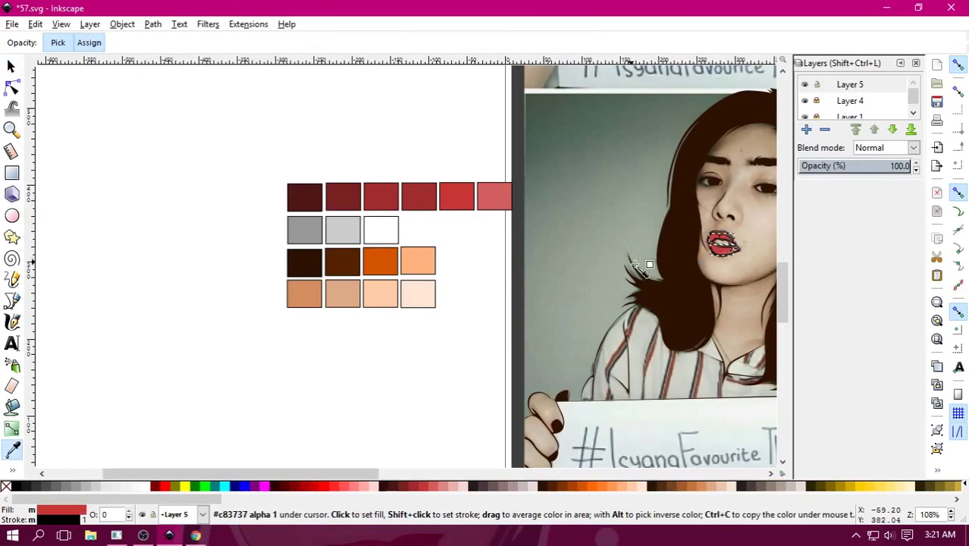
{"action": "scroll", "coordinate": [417, 235], "scroll_direction": "right", "scroll_amount": 5}
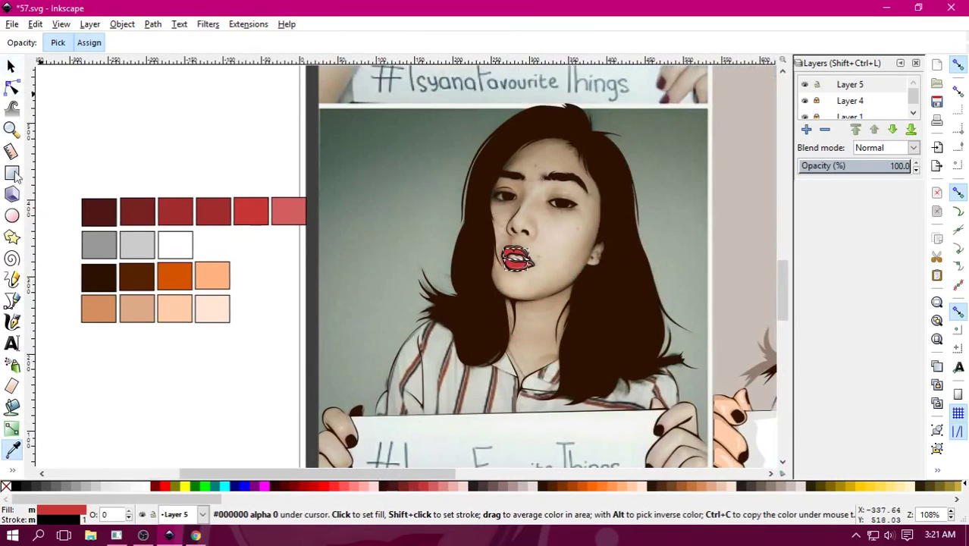
{"action": "right_click", "coordinate": [6, 486]}
{"action": "left_click", "coordinate": [42, 427]}
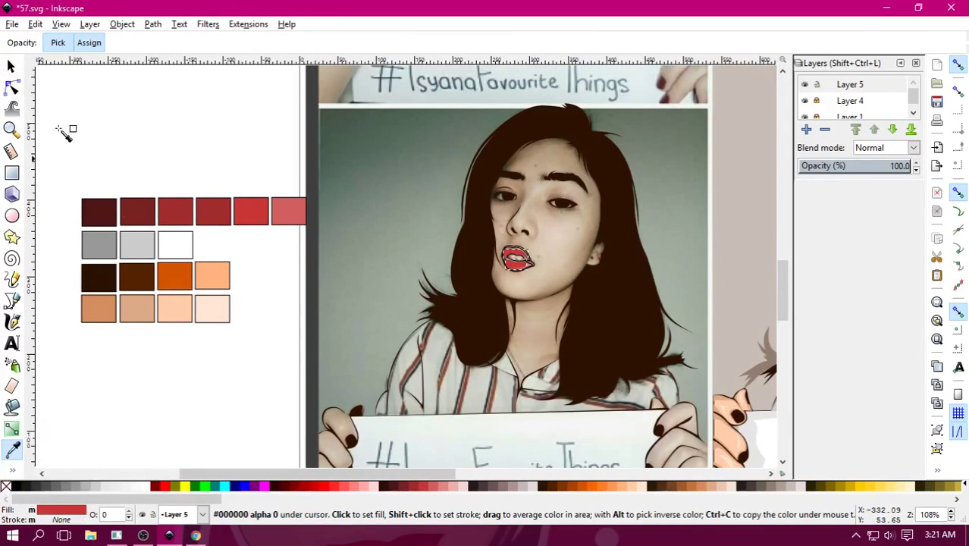
{"action": "left_click", "coordinate": [11, 66]}
{"action": "left_click", "coordinate": [451, 251]}
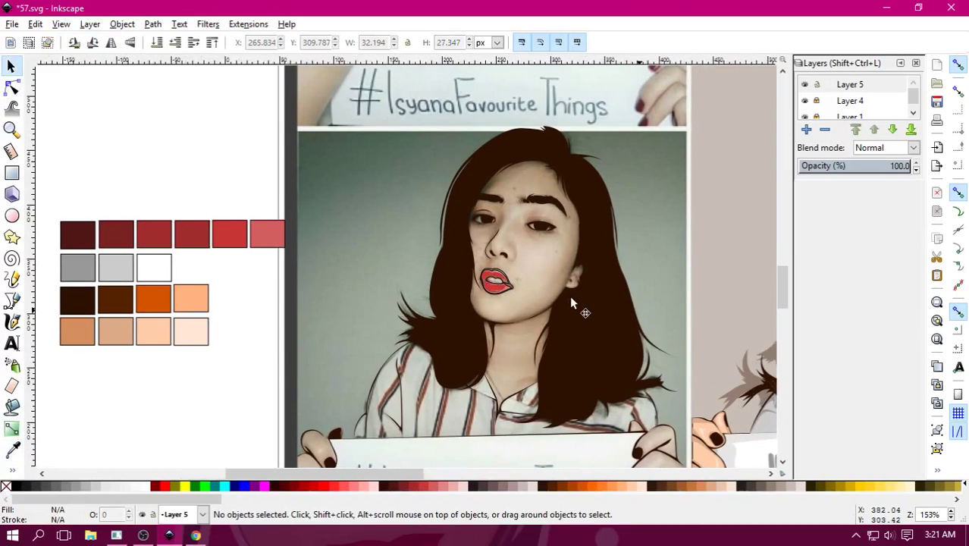
Zoom in, select the main lips shape and fill it with the red swatch.
{"action": "key", "text": "plus"}
{"action": "key", "text": "plus"}
{"action": "scroll", "coordinate": [618, 314], "scroll_direction": "up", "scroll_amount": 1, "text": "ctrl"}
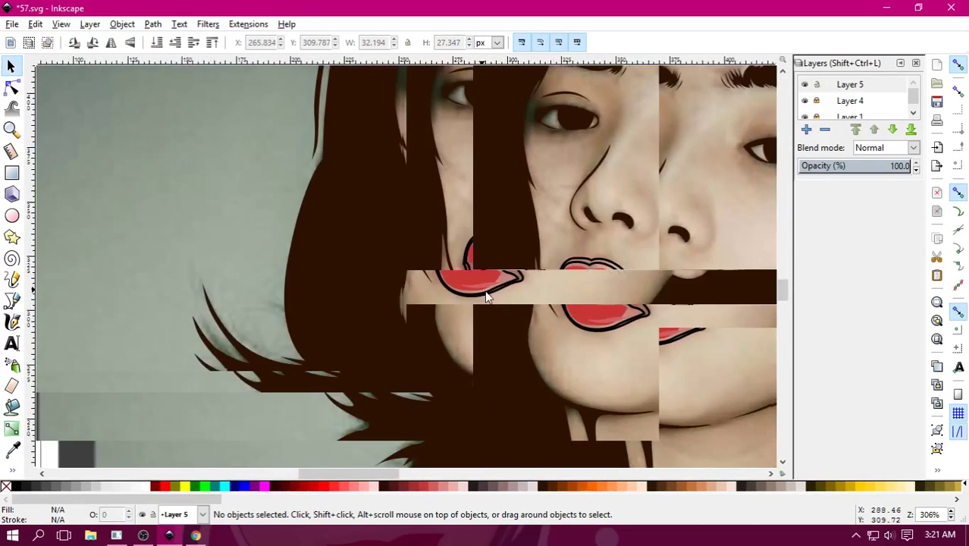
{"action": "left_click", "coordinate": [510, 280]}
{"action": "scroll", "coordinate": [510, 281], "scroll_direction": "down", "scroll_amount": 3, "text": "ctrl"}
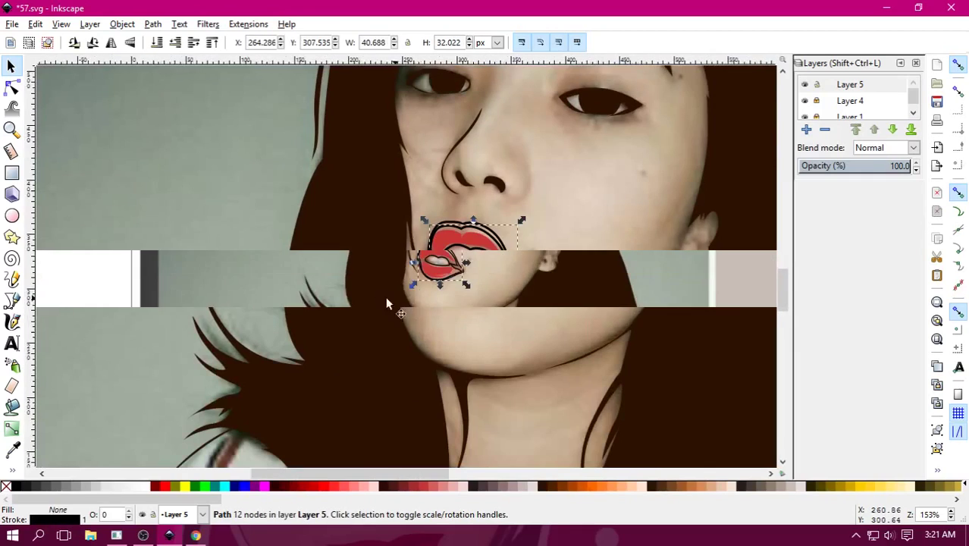
{"action": "scroll", "coordinate": [561, 328], "scroll_direction": "left", "scroll_amount": 3}
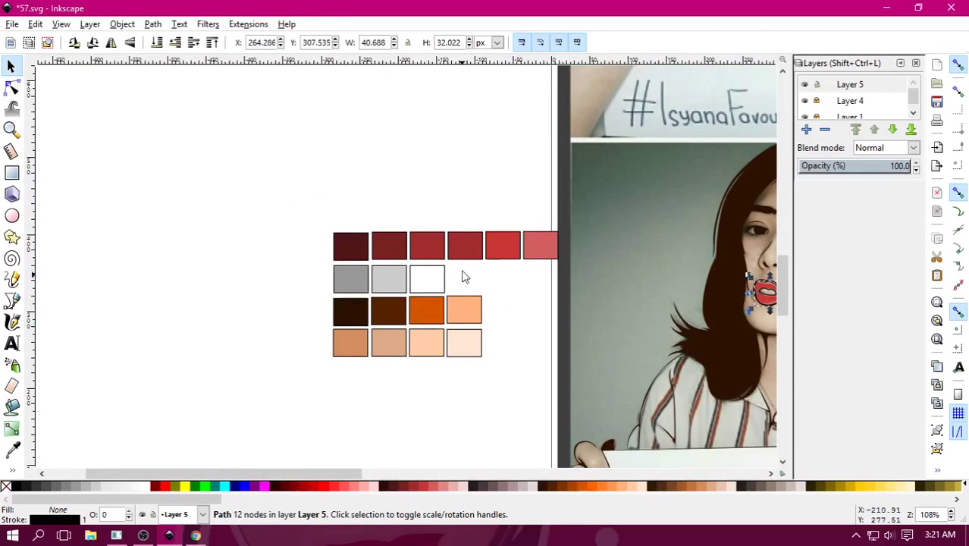
{"action": "key", "text": "d"}
{"action": "left_click", "coordinate": [474, 251]}
Remove the lips' black outline, then clear the selection and reselect the lip shape.
{"action": "scroll", "coordinate": [399, 282], "scroll_direction": "right", "scroll_amount": 3}
{"action": "scroll", "coordinate": [371, 277], "scroll_direction": "right", "scroll_amount": 5}
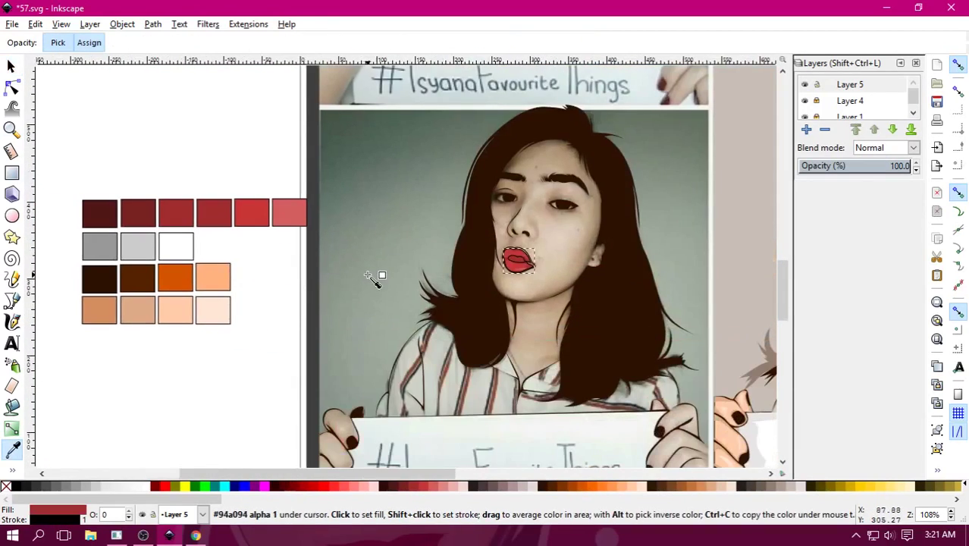
{"action": "right_click", "coordinate": [8, 491]}
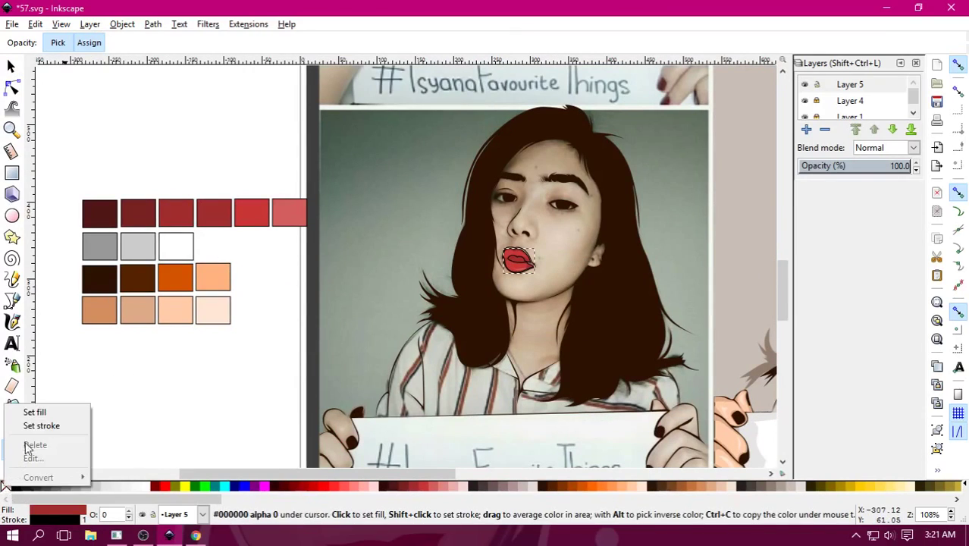
{"action": "left_click", "coordinate": [35, 425]}
{"action": "left_click", "coordinate": [11, 66]}
{"action": "left_click", "coordinate": [489, 272]}
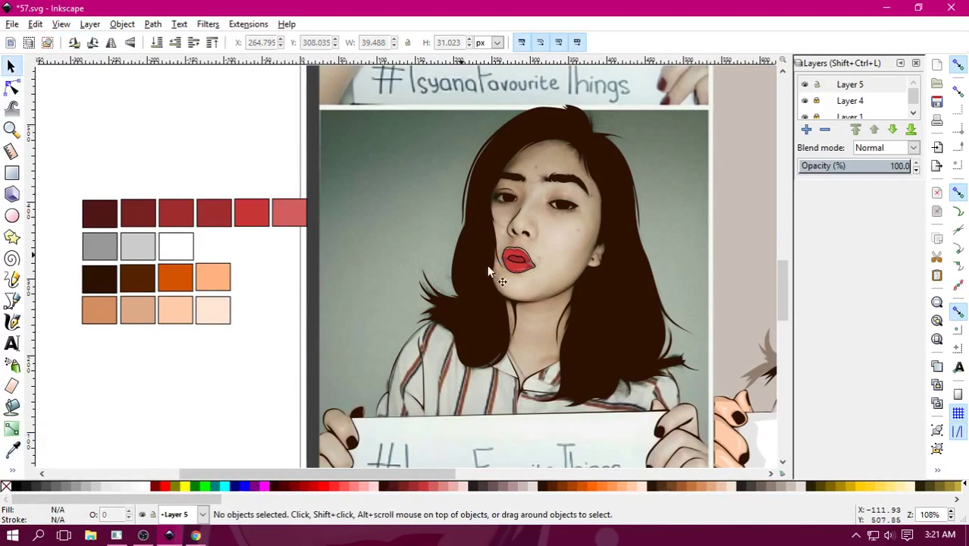
{"action": "left_click", "coordinate": [531, 260]}
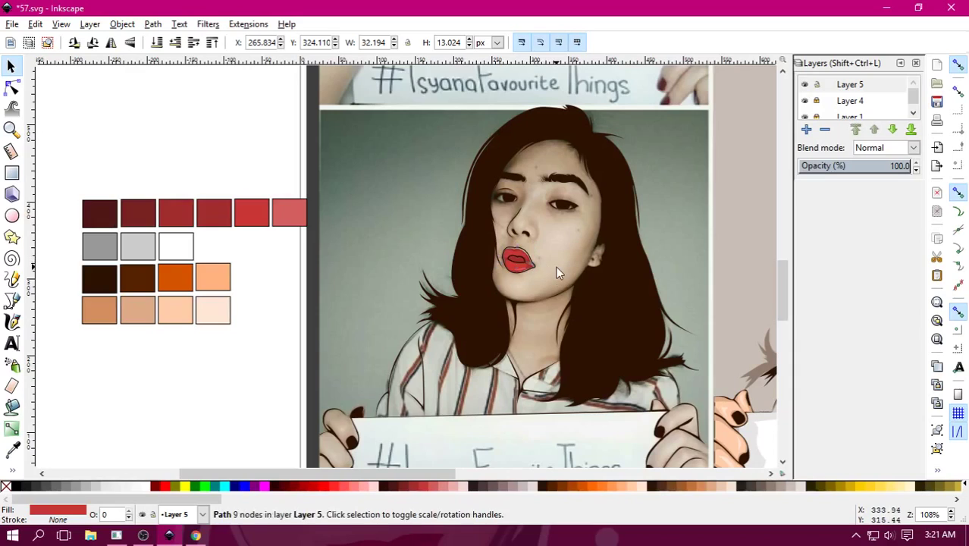
Fill the larger lip shape with swatch red #a02c2c using the Dropper.
{"action": "left_click", "coordinate": [555, 266]}
{"action": "left_click", "coordinate": [536, 267]}
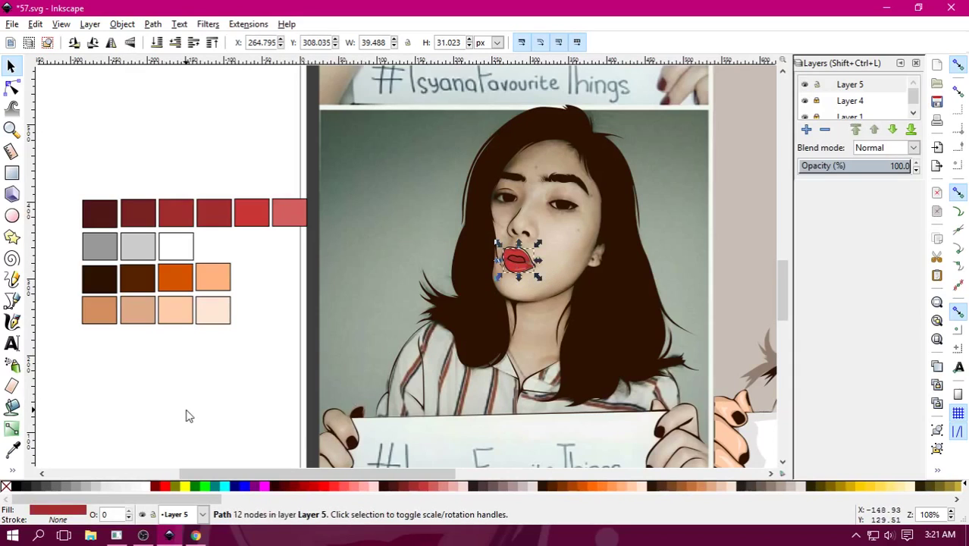
{"action": "key", "text": "d"}
{"action": "left_click", "coordinate": [176, 219]}
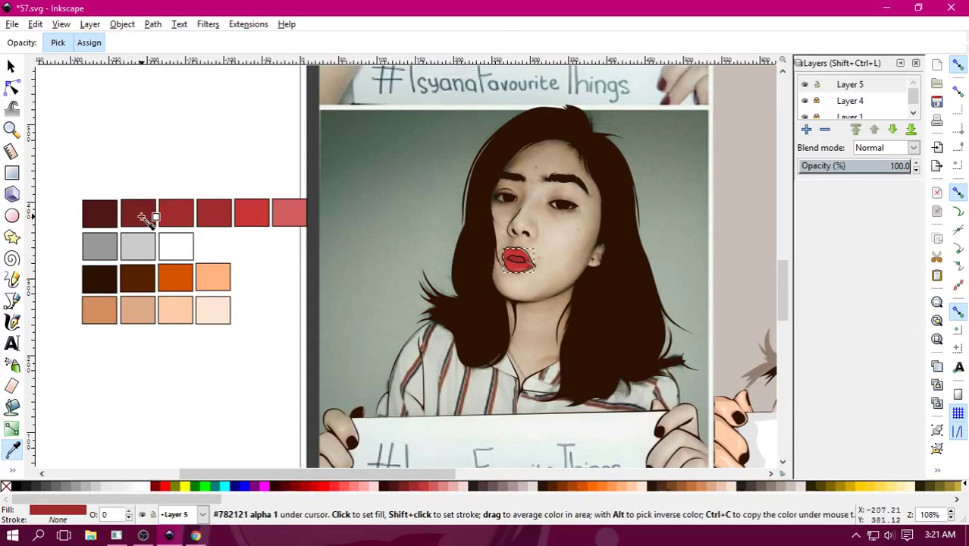
{"action": "left_click", "coordinate": [144, 214]}
{"action": "left_click", "coordinate": [180, 217]}
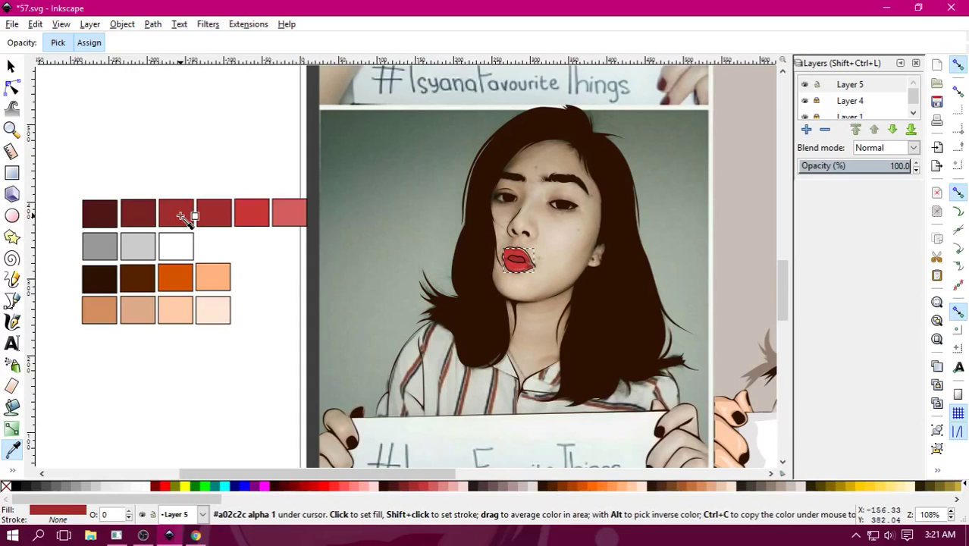
{"action": "left_click", "coordinate": [244, 216]}
{"action": "left_click", "coordinate": [221, 217]}
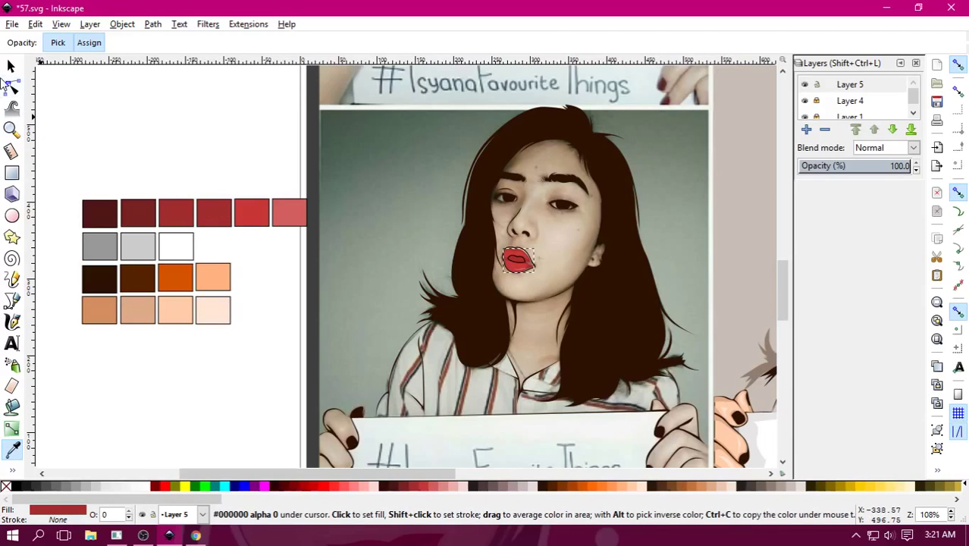
Zoom in on the lips and select the outer lip outline shape.
{"action": "left_click", "coordinate": [11, 66]}
{"action": "key", "text": "Escape"}
{"action": "key", "text": "plus"}
{"action": "key", "text": "plus"}
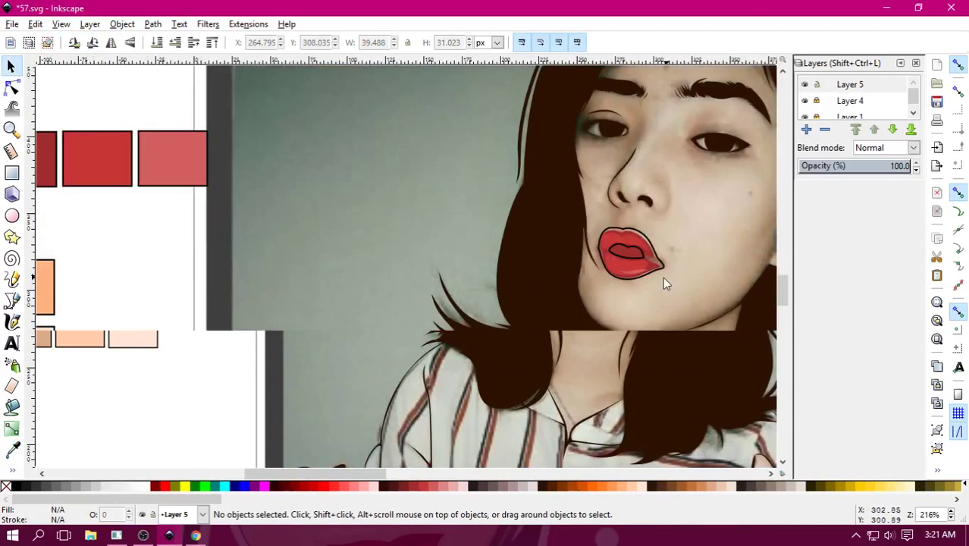
{"action": "key", "text": "plus"}
{"action": "key", "text": "plus"}
{"action": "left_click", "coordinate": [451, 318]}
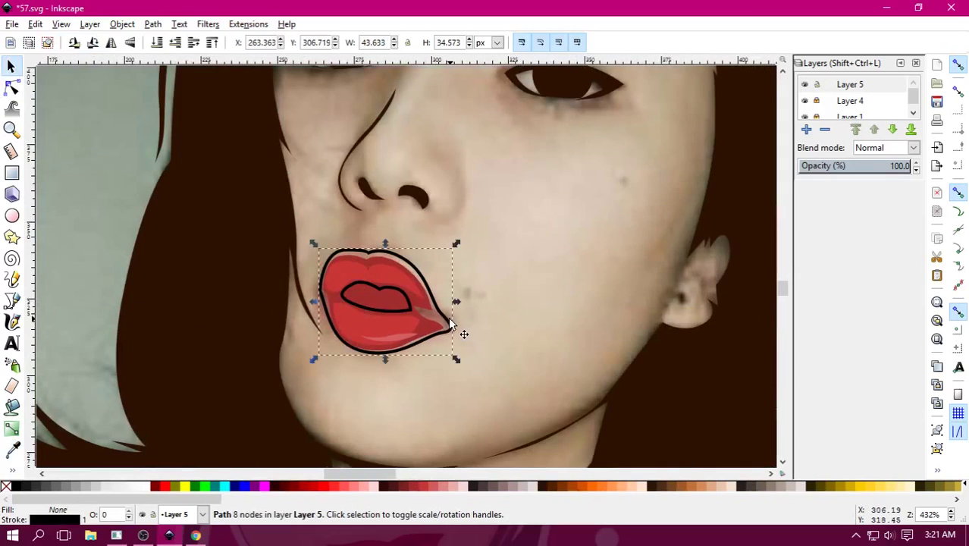
Fill the outer lip shape with darker red #782121 and remove its black outline.
{"action": "key", "text": "minus"}
{"action": "key", "text": "minus"}
{"action": "key", "text": "minus"}
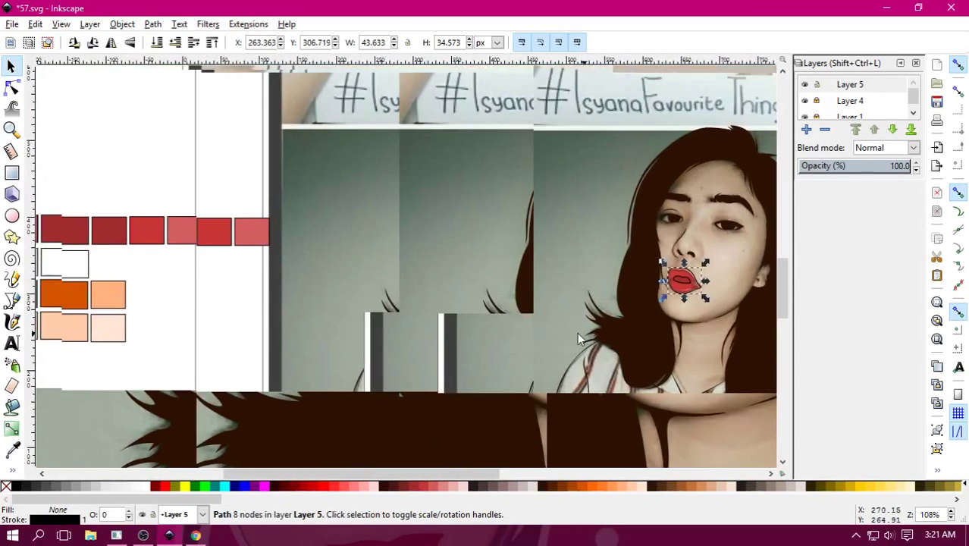
{"action": "key", "text": "d"}
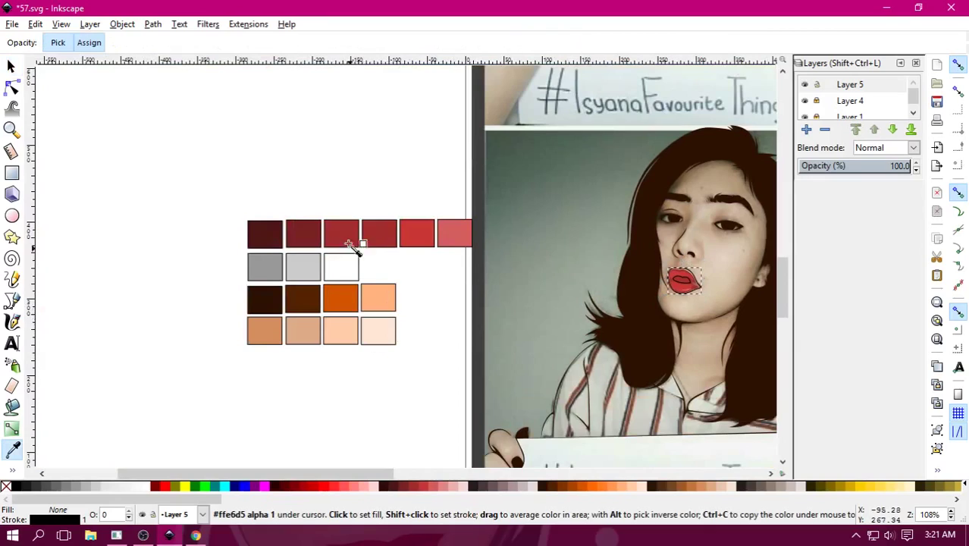
{"action": "left_click", "coordinate": [345, 236]}
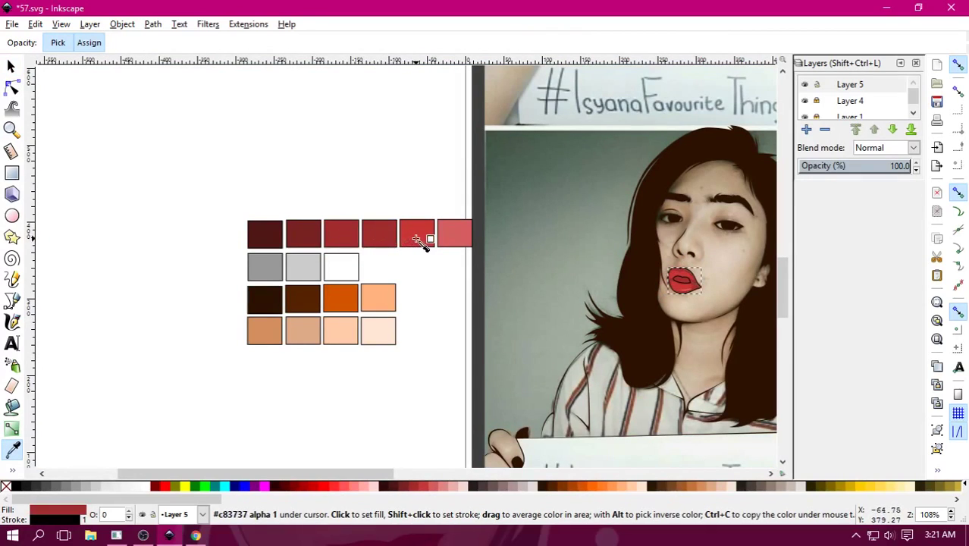
{"action": "left_click", "coordinate": [422, 239]}
{"action": "left_click", "coordinate": [374, 239]}
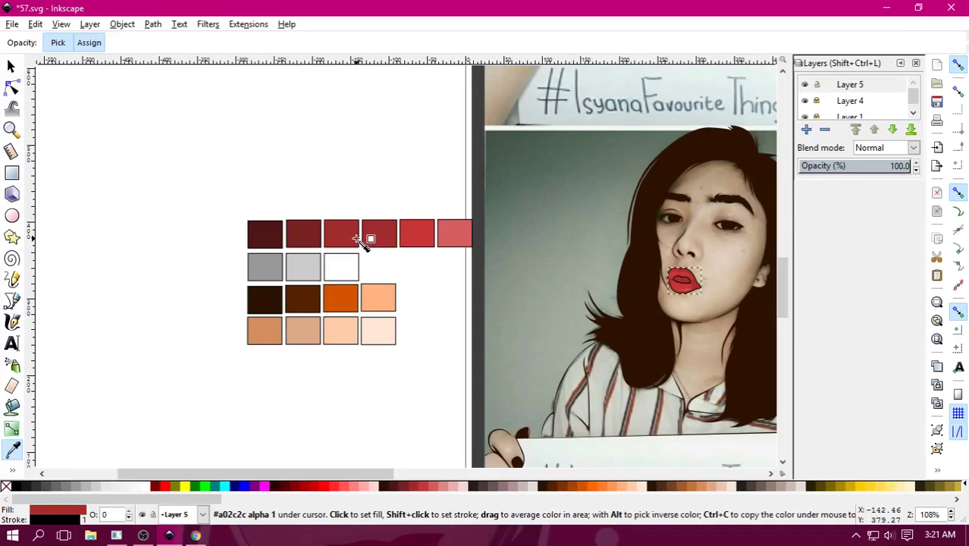
{"action": "left_click", "coordinate": [303, 238]}
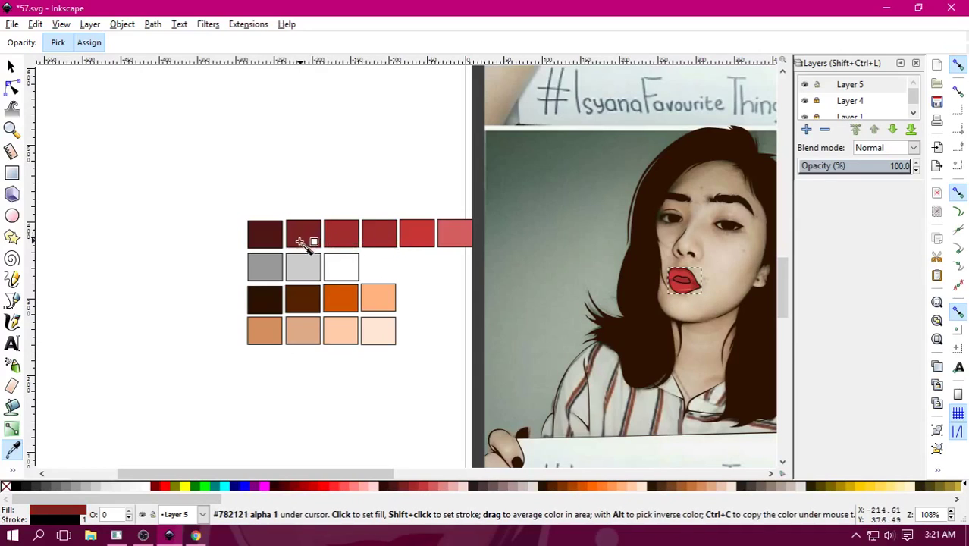
{"action": "right_click", "coordinate": [6, 486]}
{"action": "left_click", "coordinate": [44, 423]}
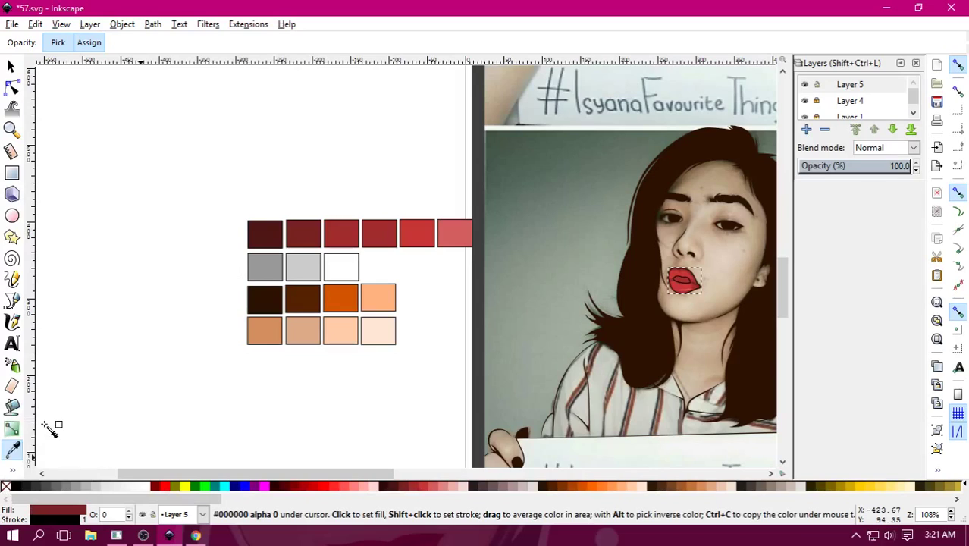
Deselect, scroll the view right, and select the red lip shape.
{"action": "left_click", "coordinate": [10, 68]}
{"action": "key", "text": "Escape"}
{"action": "scroll", "coordinate": [415, 293], "scroll_direction": "right", "scroll_amount": 1}
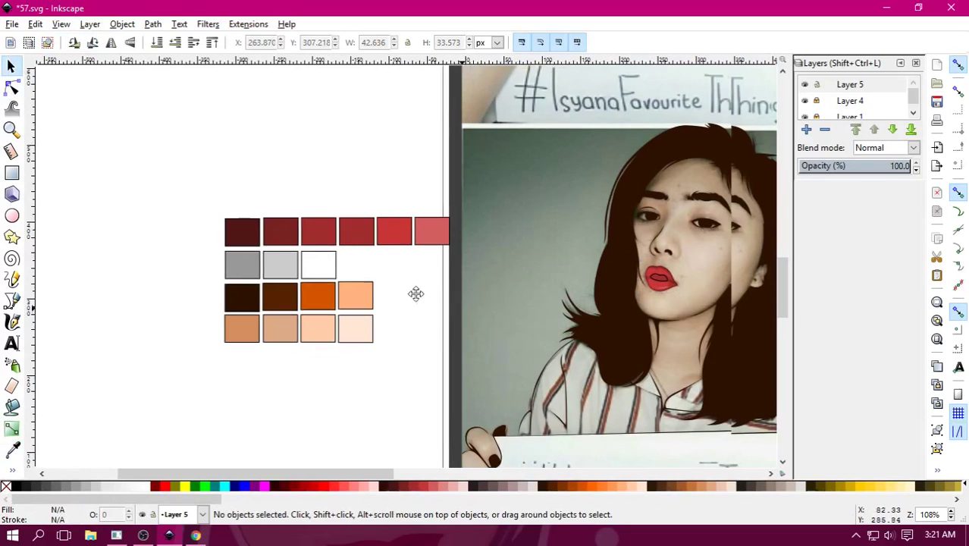
{"action": "scroll", "coordinate": [415, 294], "scroll_direction": "right", "scroll_amount": 5}
{"action": "left_click", "coordinate": [483, 258]}
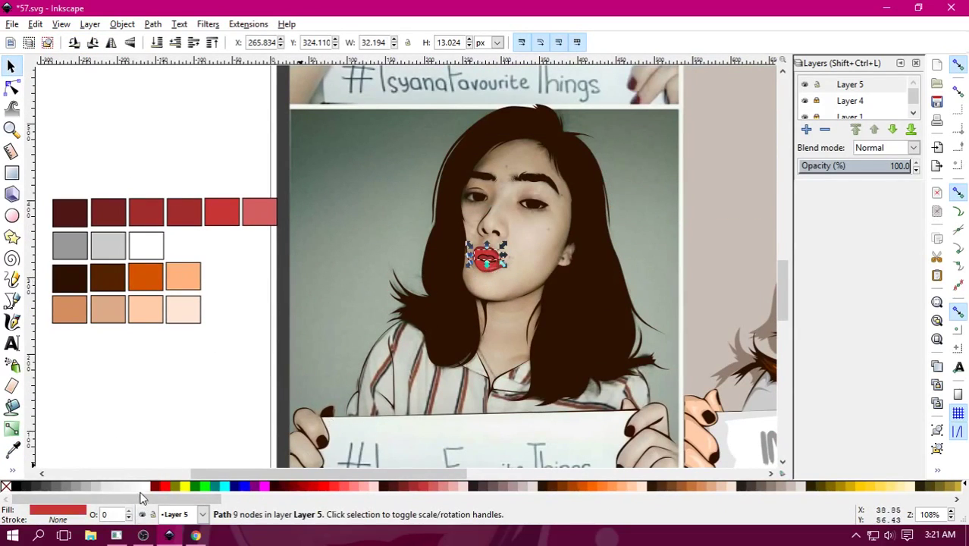
Try a white lip fill, undo it, and scroll up to the mouth.
{"action": "left_click", "coordinate": [144, 487]}
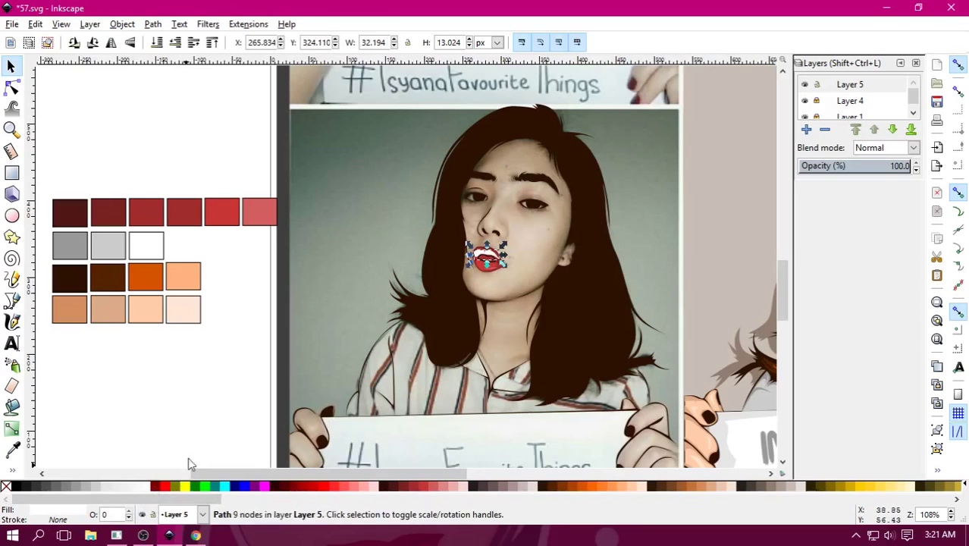
{"action": "key", "text": "ctrl+z"}
{"action": "key", "text": "Escape"}
{"action": "scroll", "coordinate": [476, 318], "scroll_direction": "up", "scroll_amount": 1}
{"action": "scroll", "coordinate": [476, 318], "scroll_direction": "up", "scroll_amount": 1}
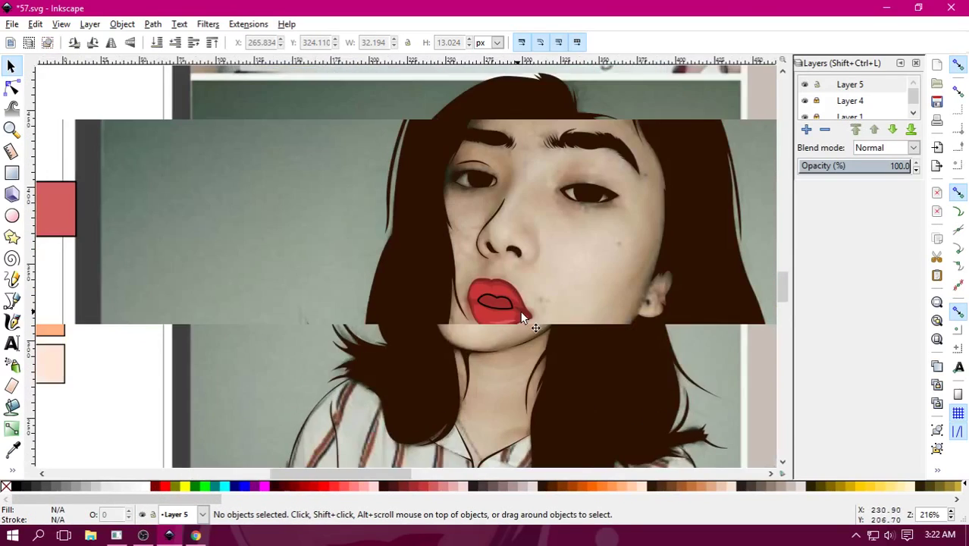
{"action": "scroll", "coordinate": [534, 317], "scroll_direction": "up", "scroll_amount": 1}
{"action": "scroll", "coordinate": [493, 304], "scroll_direction": "up", "scroll_amount": 1}
{"action": "scroll", "coordinate": [402, 314], "scroll_direction": "up", "scroll_amount": 1}
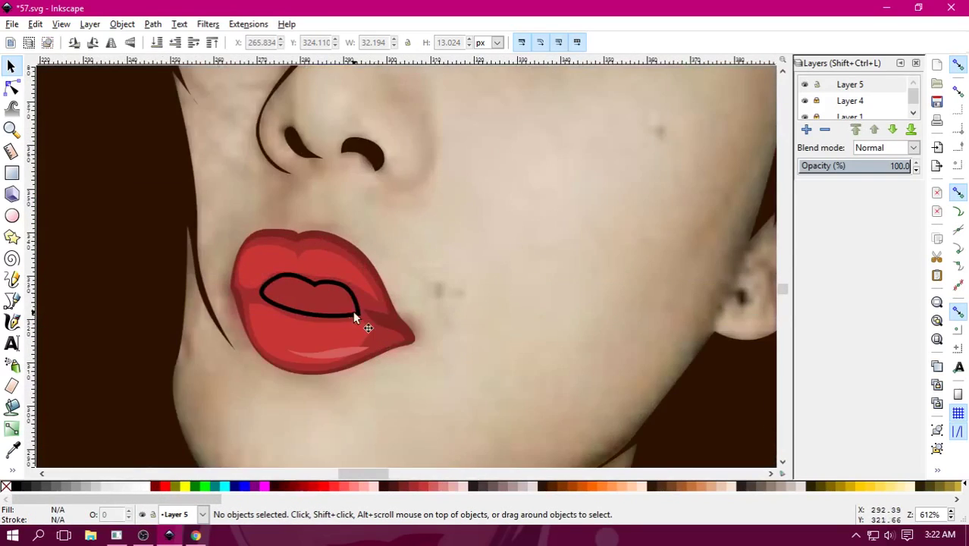
Give the inner mouth shape a 30% gray fill with no outline.
{"action": "left_click", "coordinate": [352, 310]}
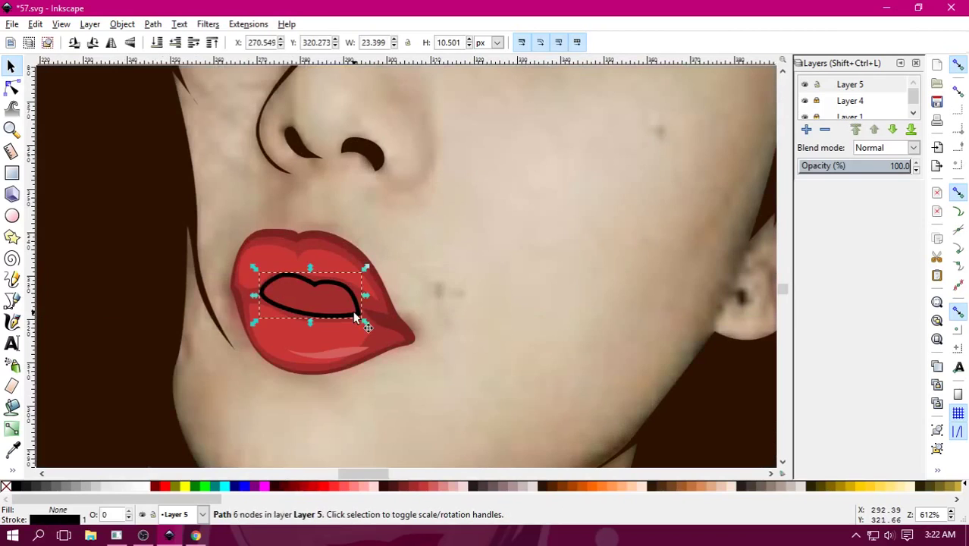
{"action": "left_click", "coordinate": [83, 485]}
{"action": "right_click", "coordinate": [6, 486]}
{"action": "left_click", "coordinate": [46, 428]}
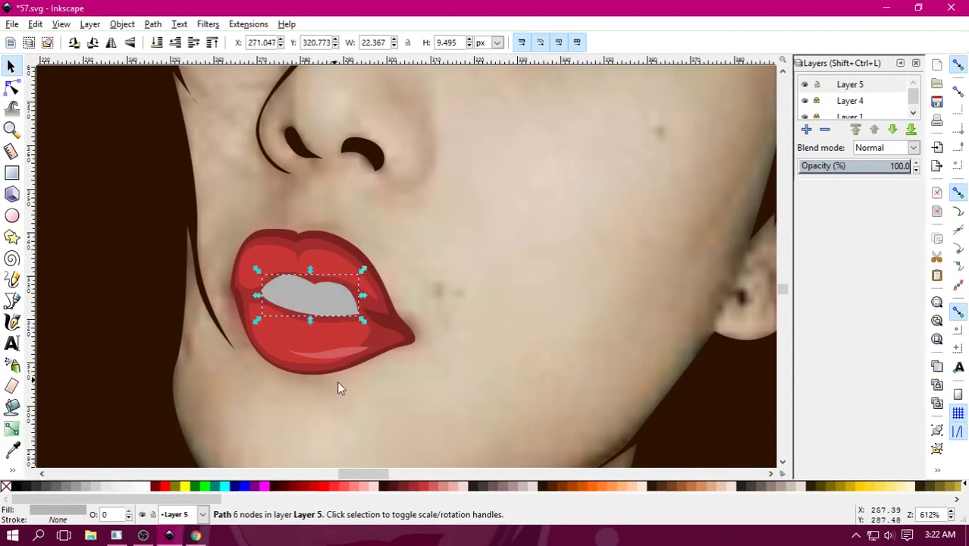
{"action": "key", "text": "Escape"}
Hide and re-show the cartoon to compare it against the photo.
{"action": "scroll", "coordinate": [386, 409], "scroll_direction": "down", "scroll_amount": 3}
{"action": "scroll", "coordinate": [386, 407], "scroll_direction": "down", "scroll_amount": 2}
{"action": "scroll", "coordinate": [387, 407], "scroll_direction": "down", "scroll_amount": 1}
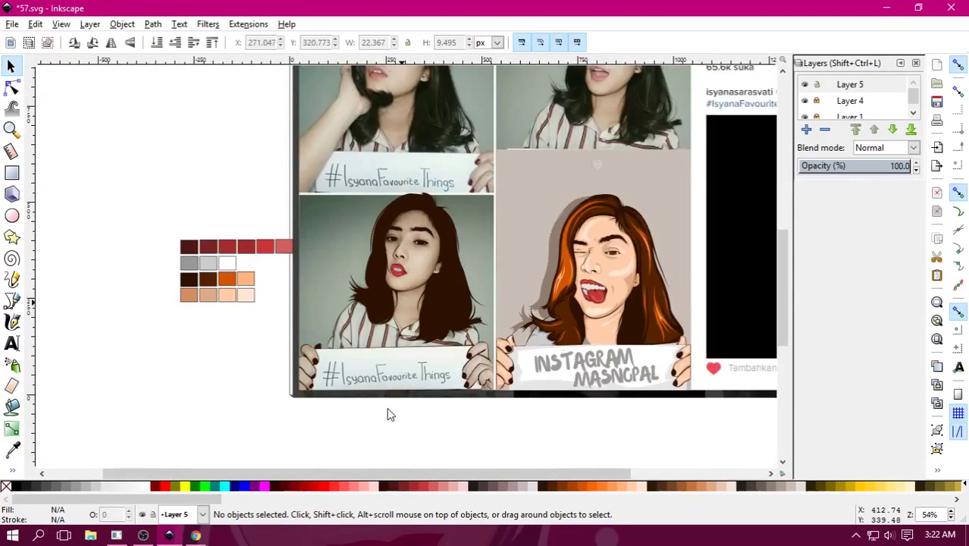
{"action": "scroll", "coordinate": [407, 299], "scroll_direction": "up", "scroll_amount": 1}
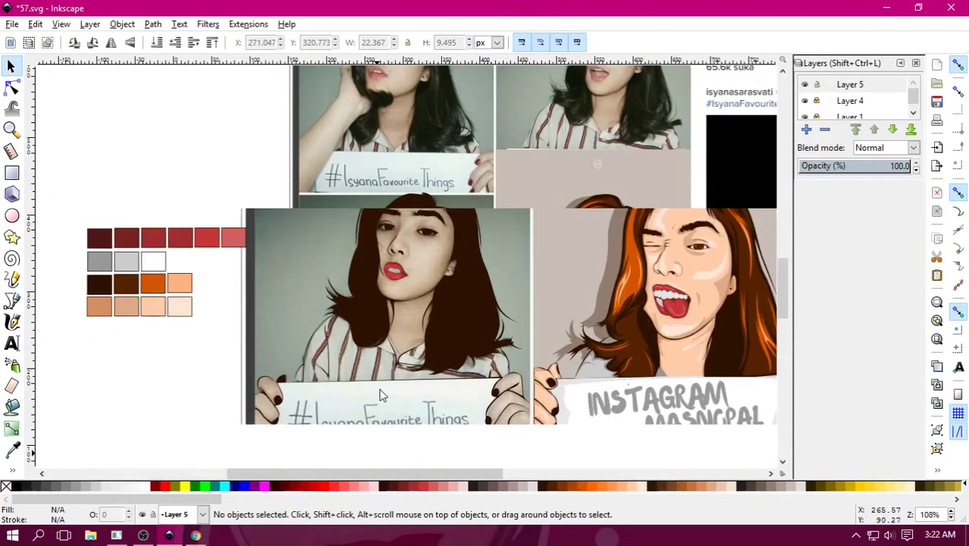
{"action": "scroll", "coordinate": [408, 299], "scroll_direction": "up", "scroll_amount": 1}
{"action": "scroll", "coordinate": [417, 275], "scroll_direction": "down", "scroll_amount": 2}
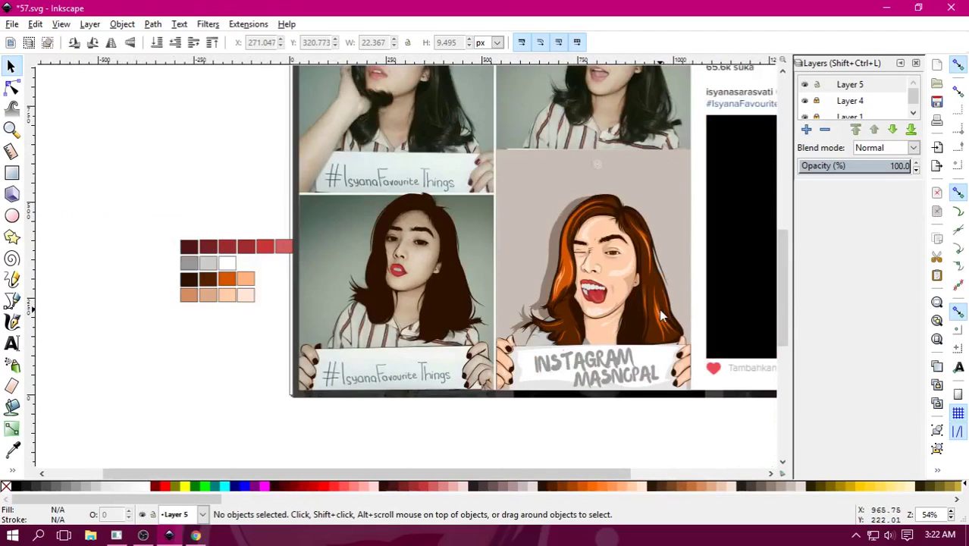
{"action": "left_click", "coordinate": [806, 103]}
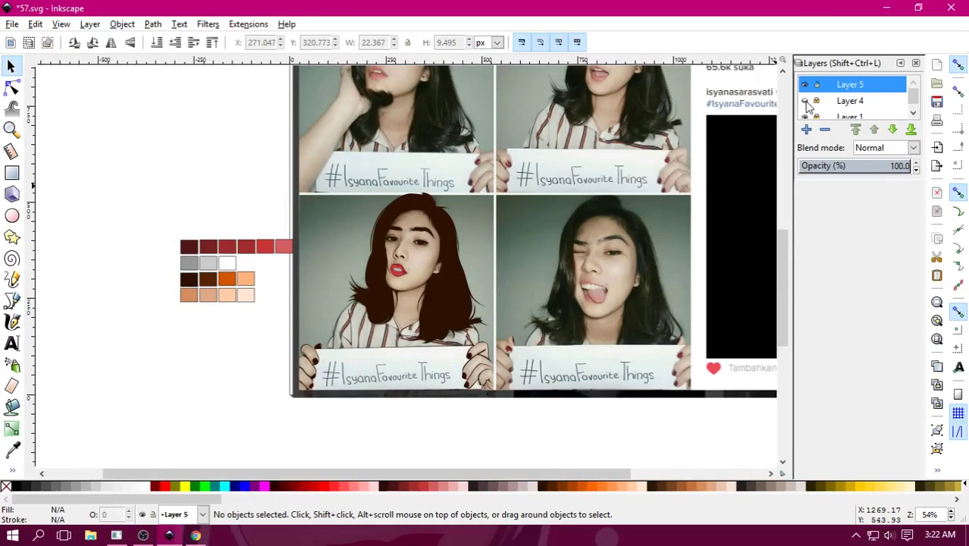
{"action": "left_click", "coordinate": [806, 103]}
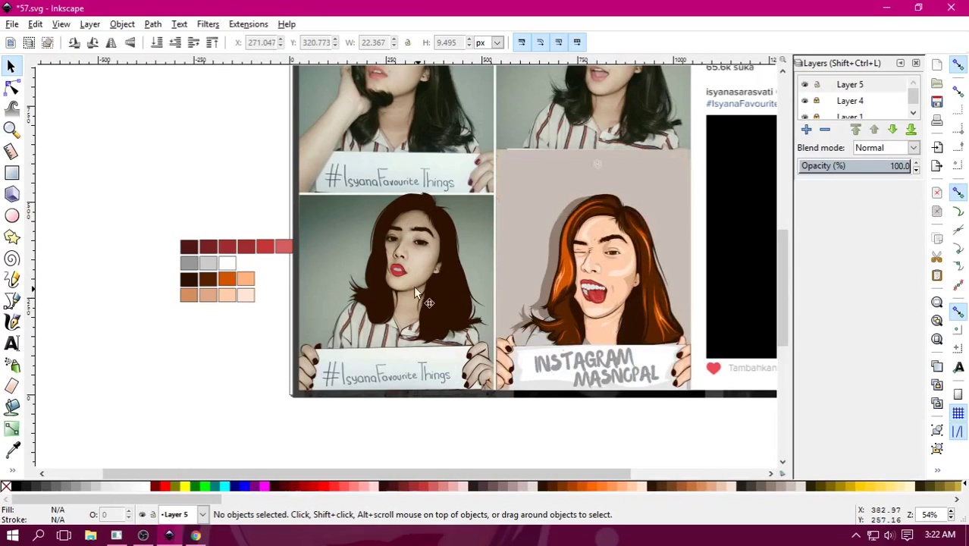
{"action": "scroll", "coordinate": [413, 285], "scroll_direction": "up", "scroll_amount": 1}
{"action": "scroll", "coordinate": [409, 281], "scroll_direction": "up", "scroll_amount": 3}
Nudge the lower lip highlight slightly to the left.
{"action": "scroll", "coordinate": [411, 281], "scroll_direction": "up", "scroll_amount": 1}
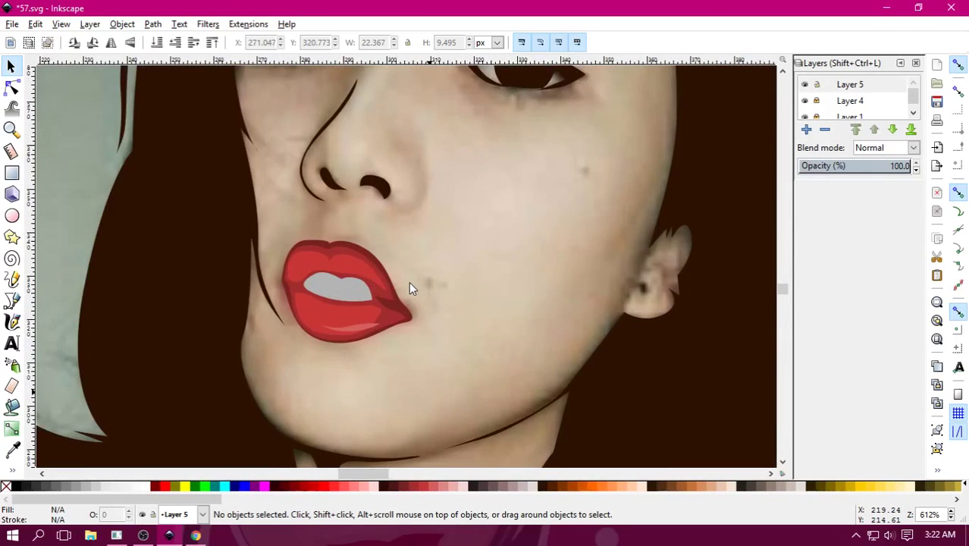
{"action": "scroll", "coordinate": [341, 307], "scroll_direction": "up", "scroll_amount": 3}
{"action": "scroll", "coordinate": [495, 256], "scroll_direction": "up", "scroll_amount": 1}
{"action": "scroll", "coordinate": [421, 356], "scroll_direction": "up", "scroll_amount": 1}
{"action": "scroll", "coordinate": [421, 355], "scroll_direction": "left", "scroll_amount": 3}
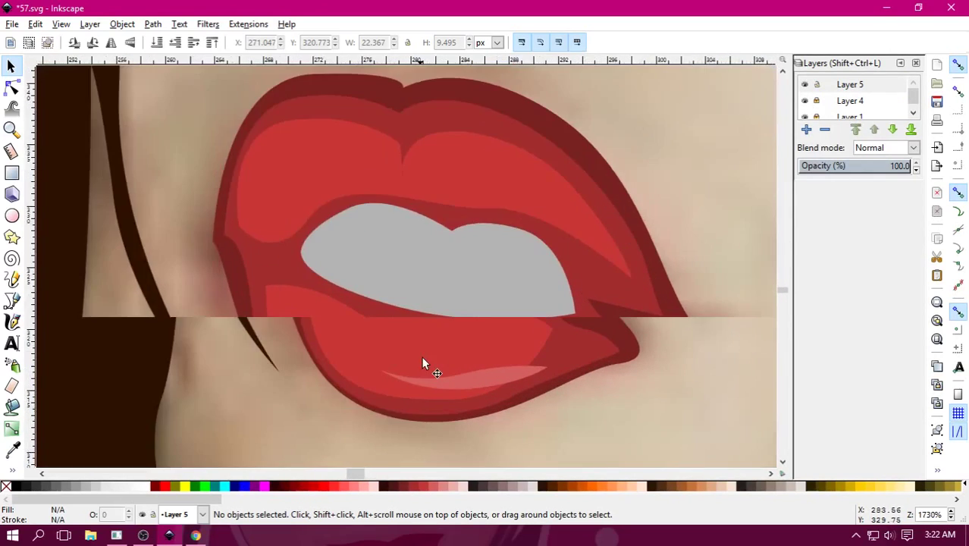
{"action": "left_click", "coordinate": [461, 411]}
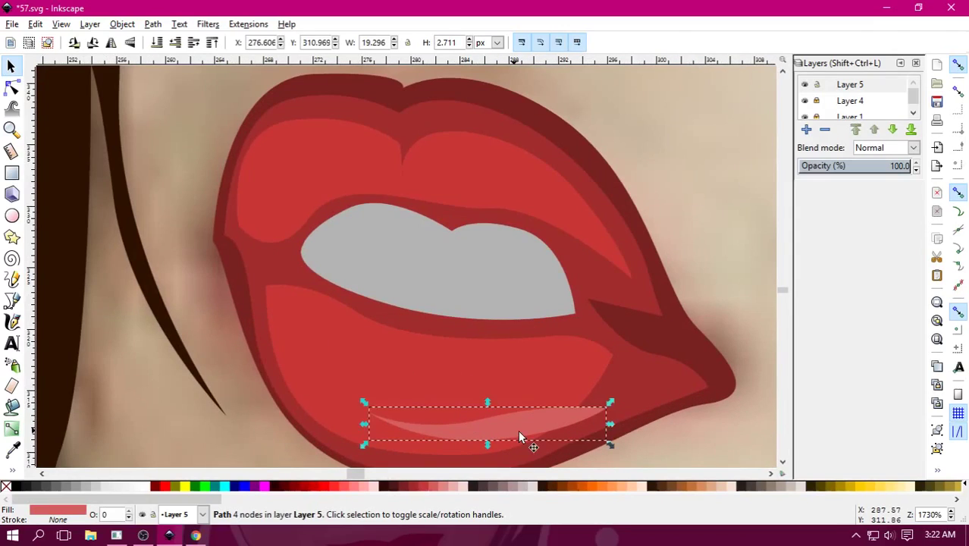
{"action": "left_click_drag", "start_coordinate": [518, 430], "coordinate": [483, 427]}
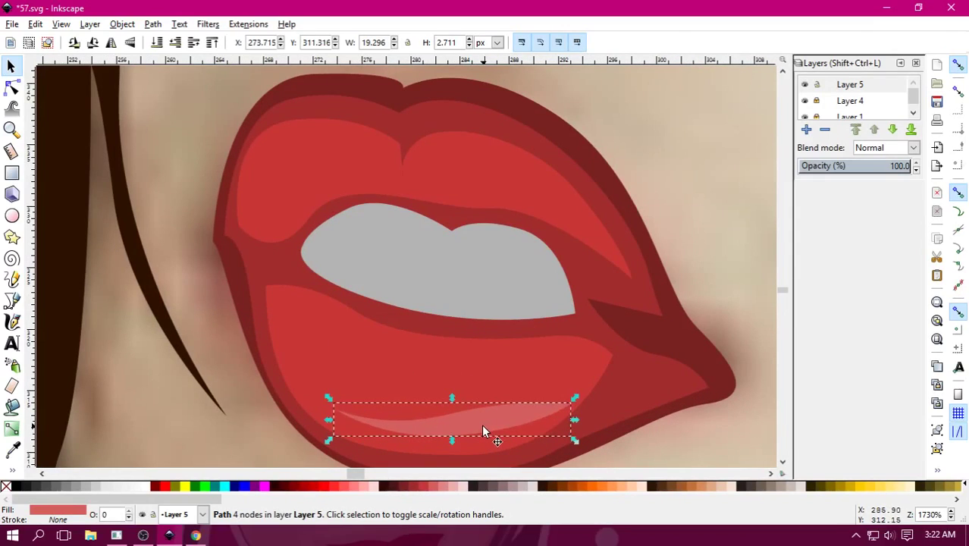
Draw a closed Bezier highlight shape on the left of the upper lip.
{"action": "left_click", "coordinate": [11, 301]}
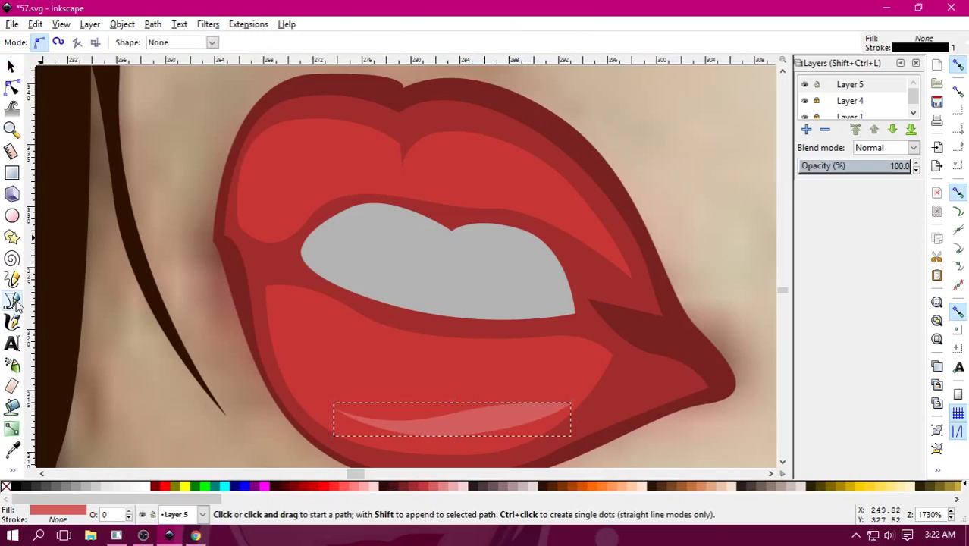
{"action": "left_click", "coordinate": [261, 190]}
{"action": "left_click_drag", "start_coordinate": [321, 148], "coordinate": [393, 147]}
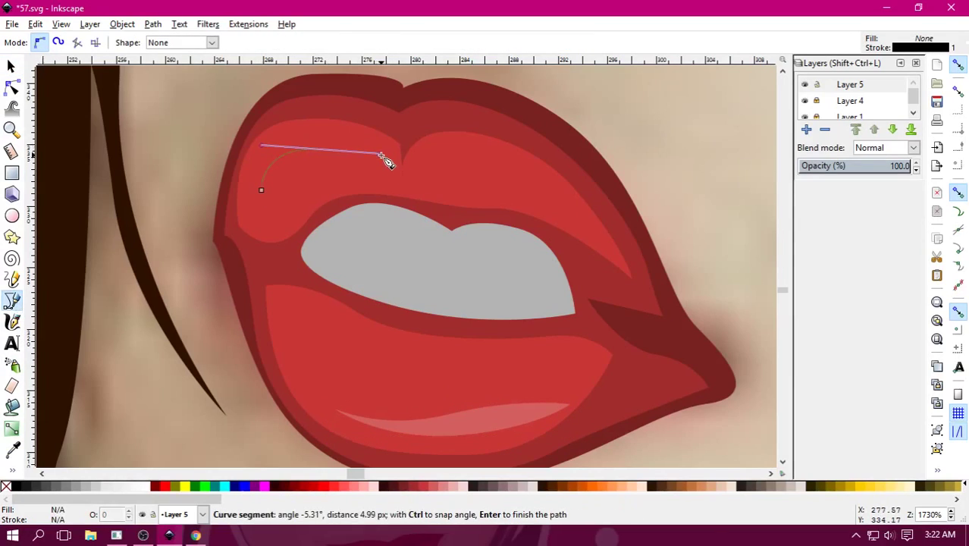
{"action": "left_click", "coordinate": [392, 145]}
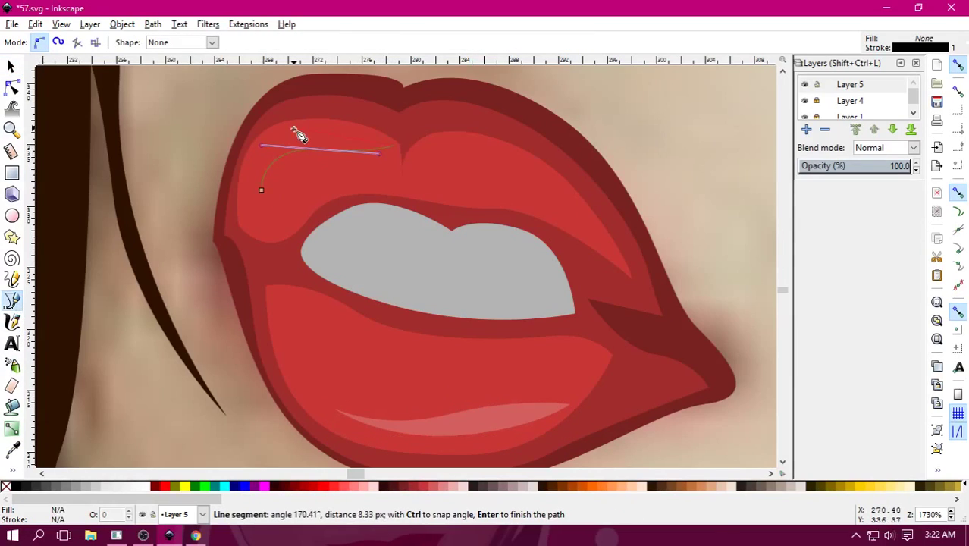
{"action": "left_click_drag", "start_coordinate": [290, 130], "coordinate": [243, 141]}
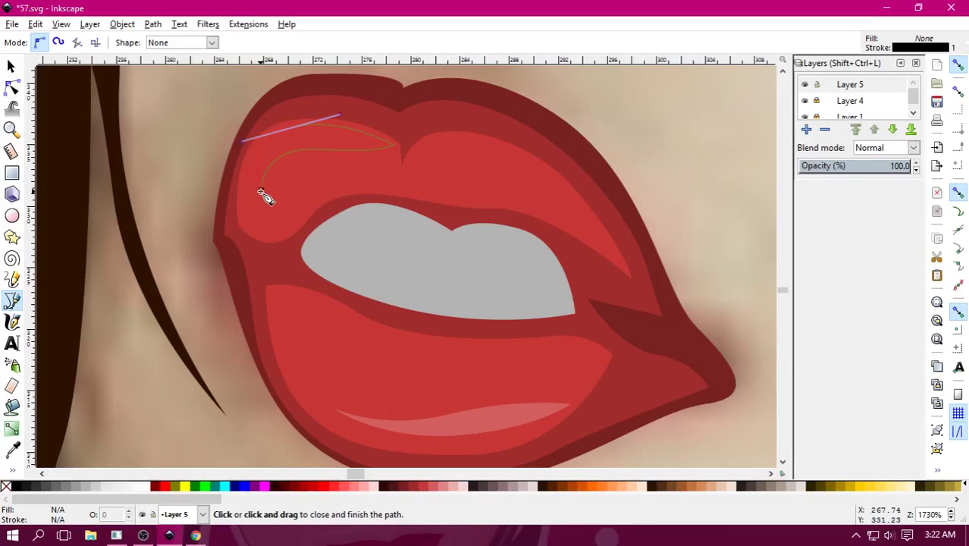
{"action": "left_click", "coordinate": [260, 190]}
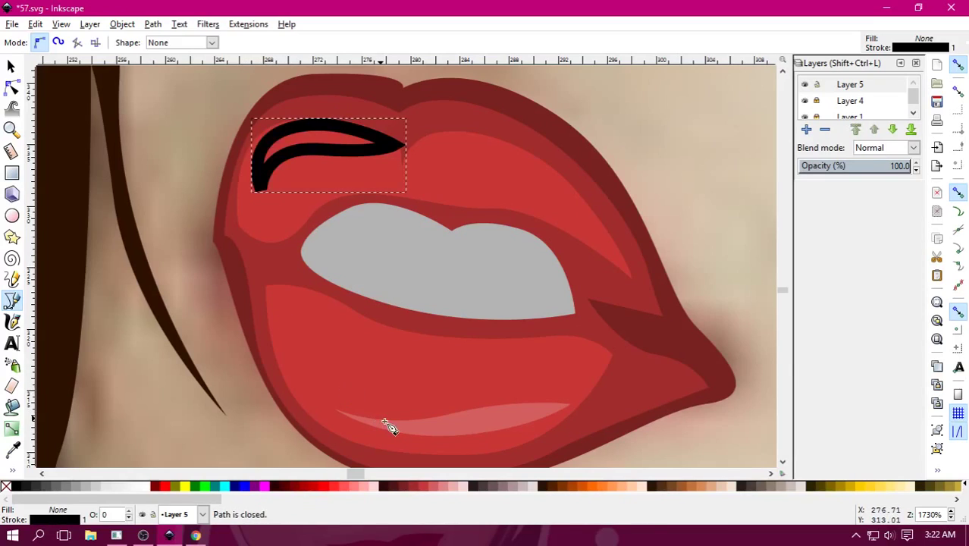
Fill the upper-lip highlight with the lower highlight's pink, stroke matching.
{"action": "key", "text": "d"}
{"action": "left_click", "coordinate": [489, 425]}
{"action": "right_click", "coordinate": [15, 486]}
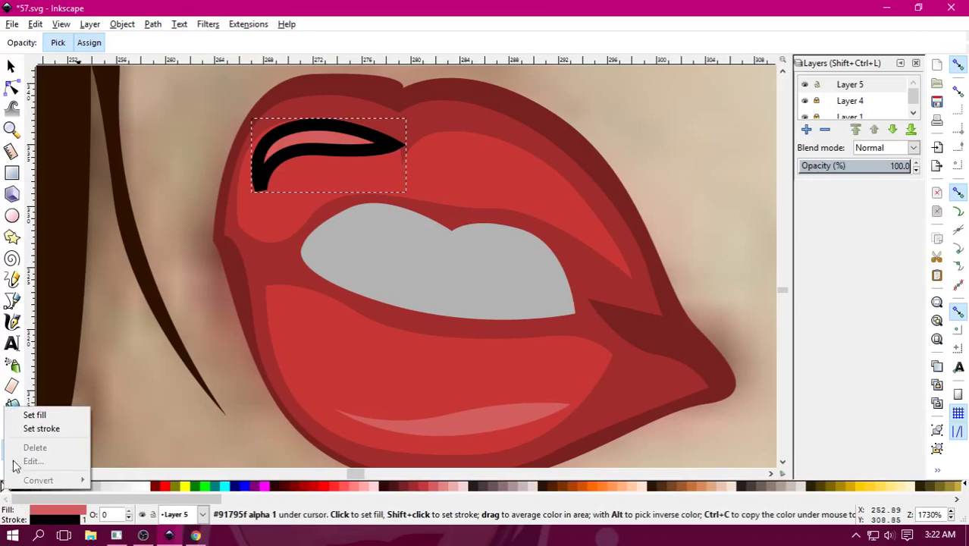
{"action": "left_click", "coordinate": [41, 429]}
{"action": "key", "text": "s"}
{"action": "left_click", "coordinate": [689, 141]}
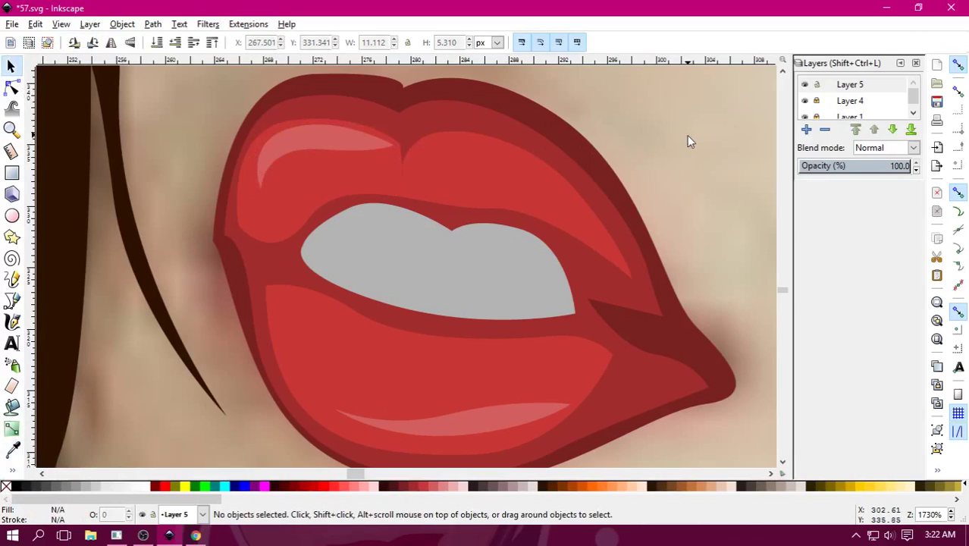
{"action": "left_click", "coordinate": [11, 301]}
Trace a closed Bezier outline of two upper teeth inside the mouth opening.
{"action": "scroll", "coordinate": [402, 257], "scroll_direction": "up", "scroll_amount": 2}
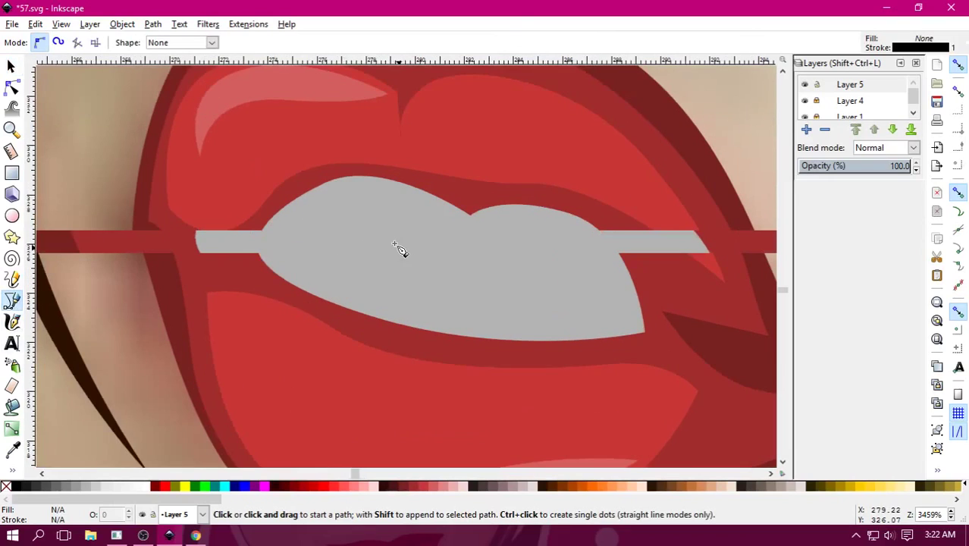
{"action": "left_click", "coordinate": [239, 271]}
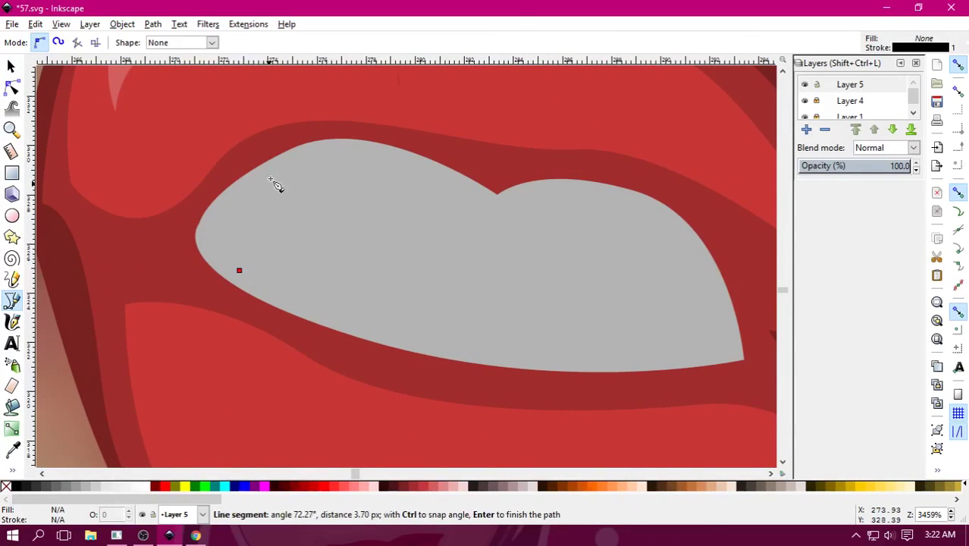
{"action": "left_click_drag", "start_coordinate": [272, 180], "coordinate": [307, 156]}
{"action": "mouse_move", "coordinate": [416, 182]}
{"action": "left_mouse_down"}
{"action": "mouse_move", "coordinate": [461, 220]}
{"action": "mouse_move", "coordinate": [453, 209]}
{"action": "left_mouse_up"}
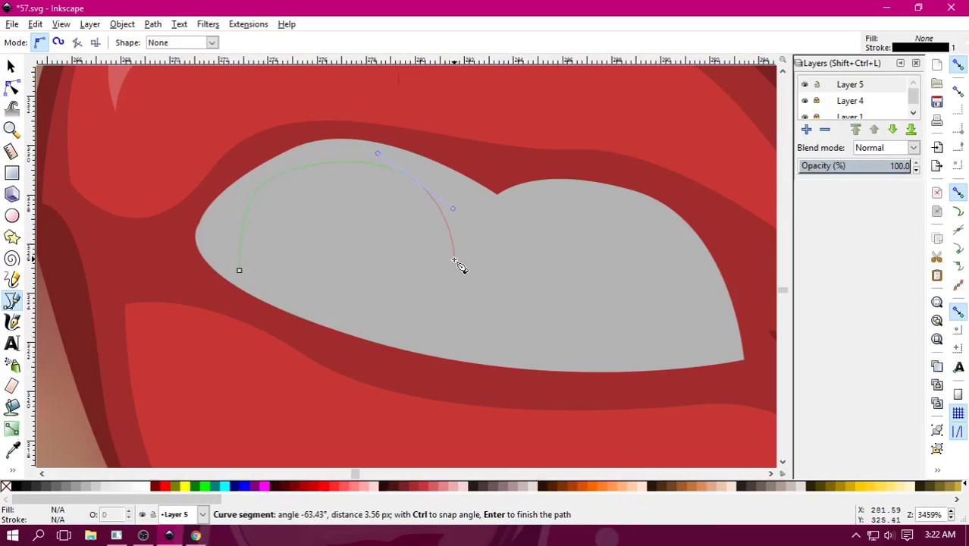
{"action": "left_click_drag", "start_coordinate": [513, 208], "coordinate": [636, 206]}
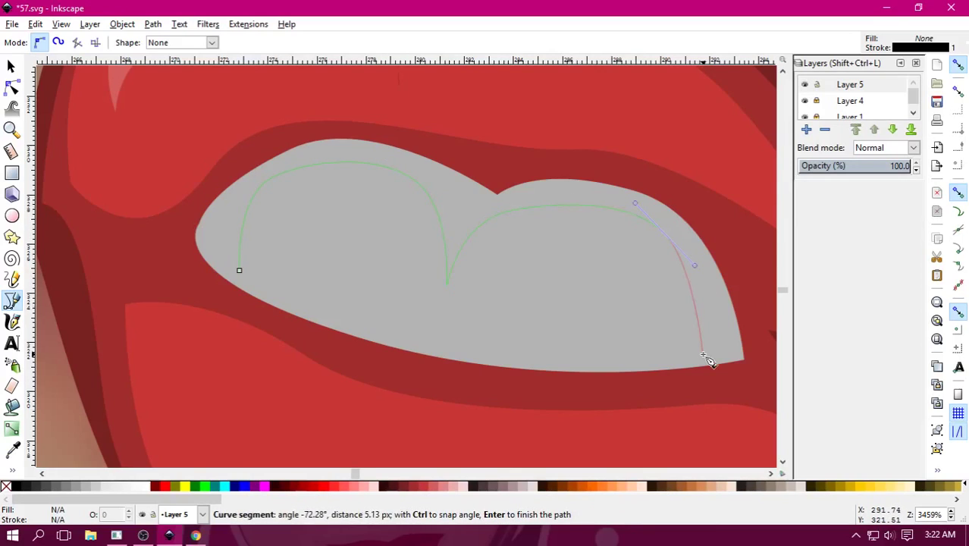
{"action": "left_click_drag", "start_coordinate": [676, 357], "coordinate": [654, 364]}
{"action": "left_click_drag", "start_coordinate": [480, 354], "coordinate": [409, 345]}
{"action": "left_click_drag", "start_coordinate": [240, 272], "coordinate": [255, 303]}
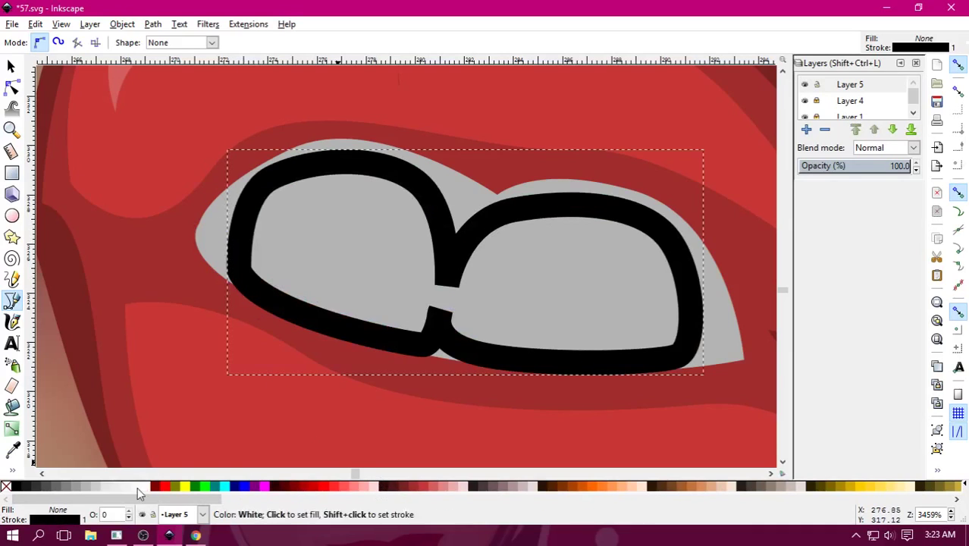
Fill the teeth with 10% gray and remove their black outline.
{"action": "left_click", "coordinate": [103, 486]}
{"action": "right_click", "coordinate": [7, 486]}
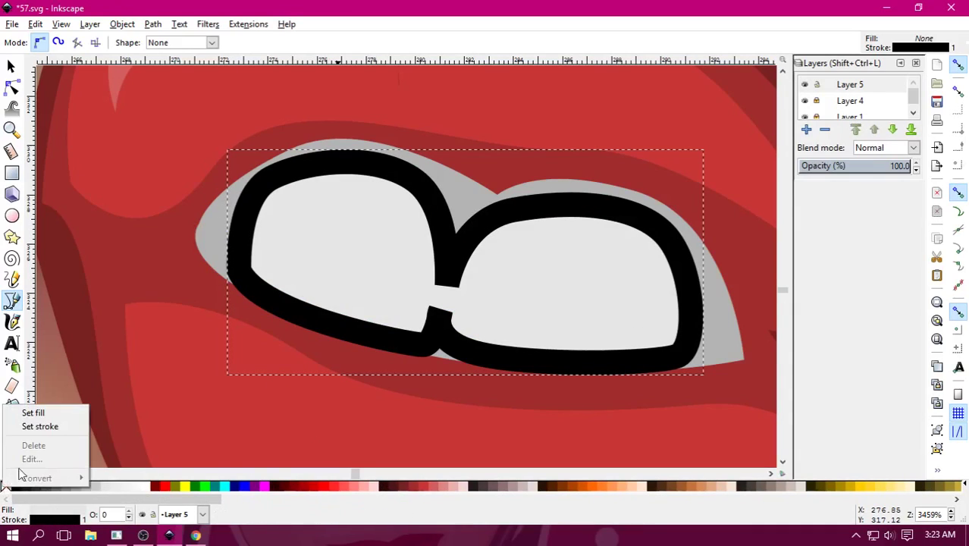
{"action": "left_click", "coordinate": [34, 423]}
{"action": "key", "text": "minus"}
{"action": "key", "text": "minus"}
{"action": "key", "text": "minus"}
{"action": "key", "text": "minus"}
{"action": "key", "text": "minus"}
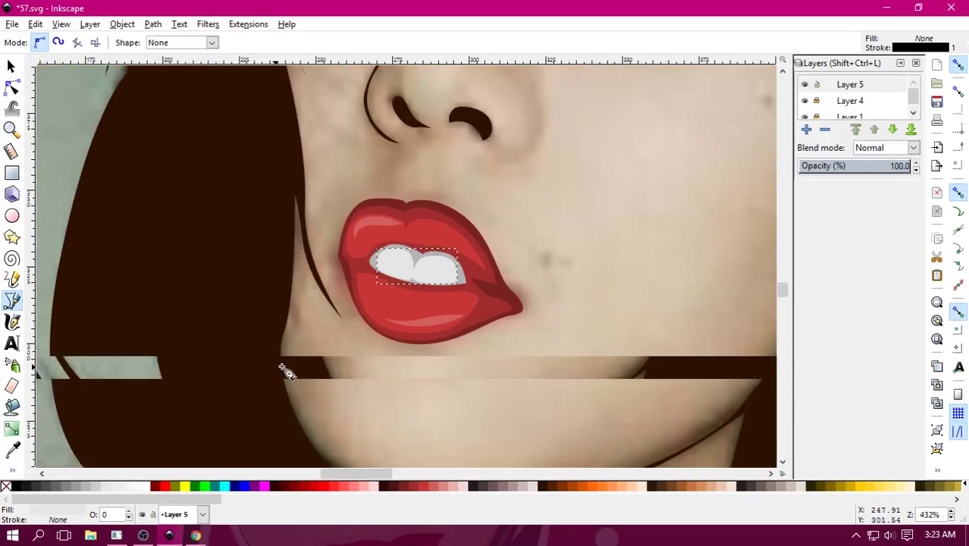
{"action": "key", "text": "minus"}
{"action": "key", "text": "minus"}
{"action": "key", "text": "minus"}
{"action": "key", "text": "plus"}
{"action": "key", "text": "plus"}
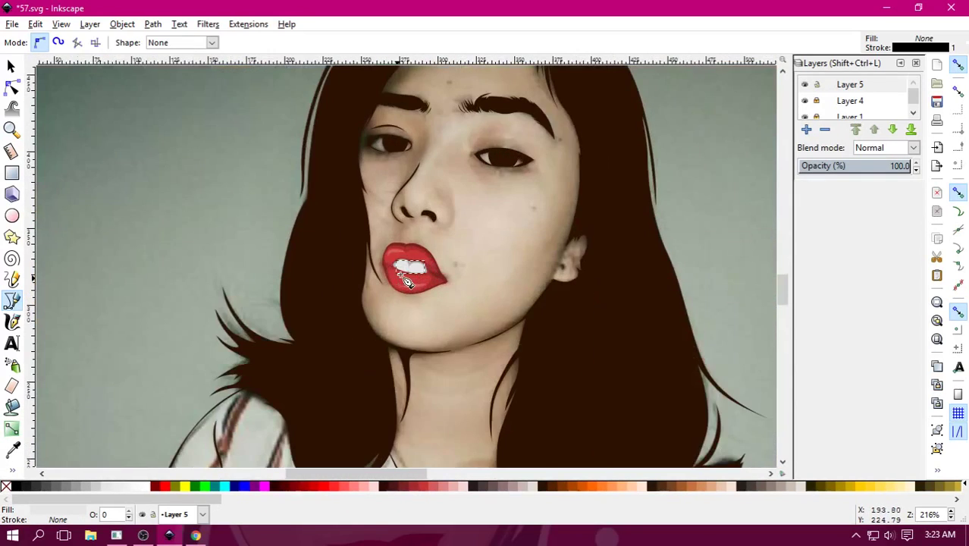
{"action": "key", "text": "plus"}
{"action": "key", "text": "plus"}
{"action": "key", "text": "plus"}
{"action": "key", "text": "plus"}
{"action": "key", "text": "plus"}
Scale the teeth down to 17.436 × 7.019 px so they sit inside the mouth.
{"action": "left_click", "coordinate": [10, 67]}
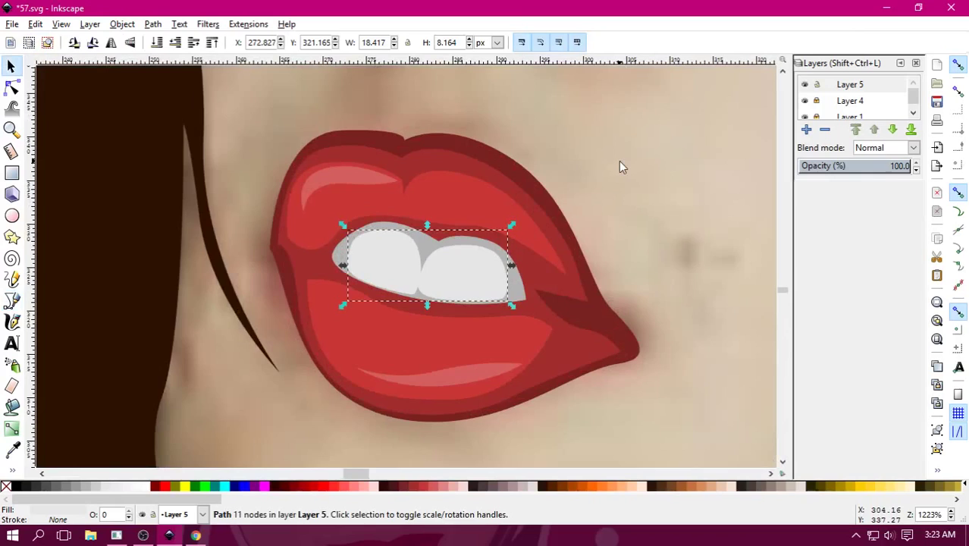
{"action": "key", "text": "Escape"}
{"action": "key", "text": "minus"}
{"action": "key", "text": "minus"}
{"action": "key", "text": "minus"}
{"action": "key", "text": "minus"}
{"action": "key", "text": "minus"}
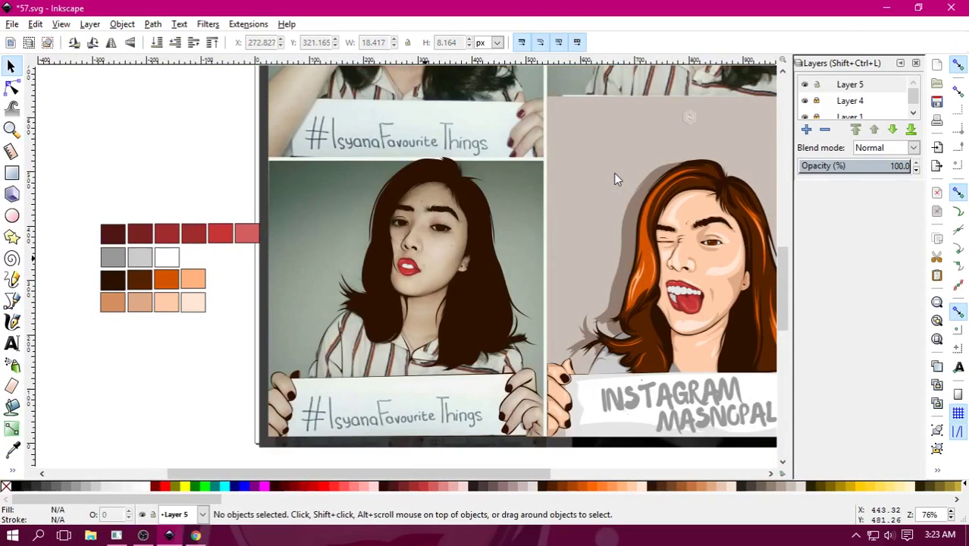
{"action": "key", "text": "plus"}
{"action": "key", "text": "plus"}
{"action": "key", "text": "plus"}
{"action": "key", "text": "plus"}
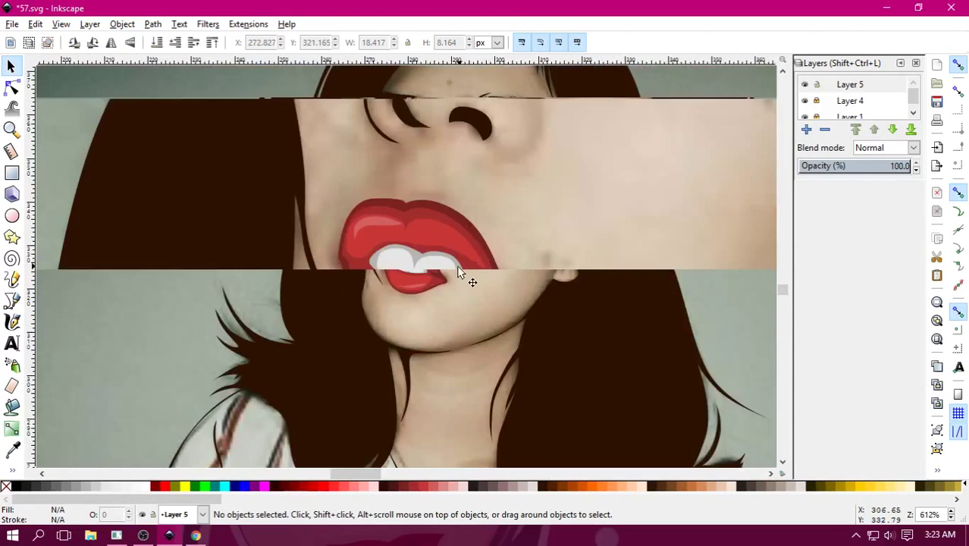
{"action": "left_click", "coordinate": [458, 267]}
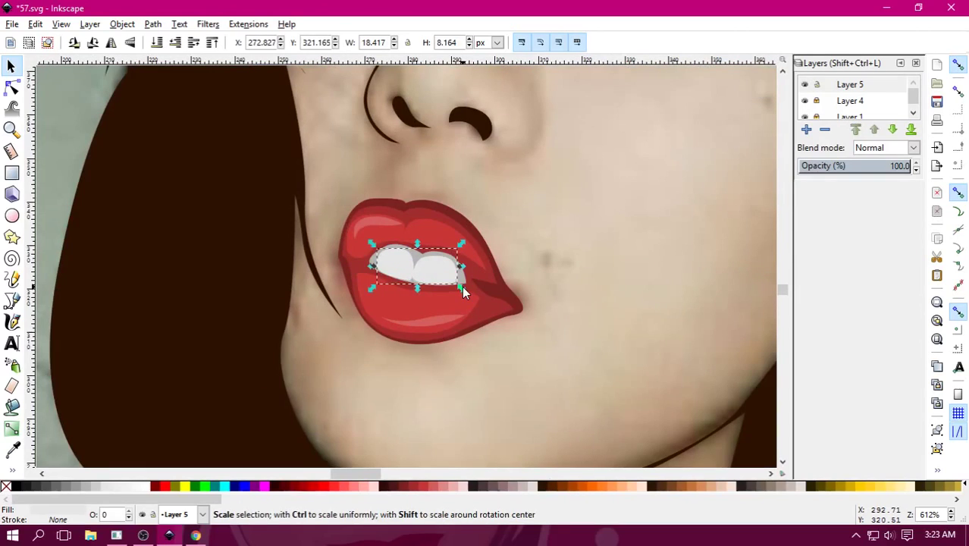
{"action": "left_click_drag", "start_coordinate": [448, 281], "coordinate": [442, 270]}
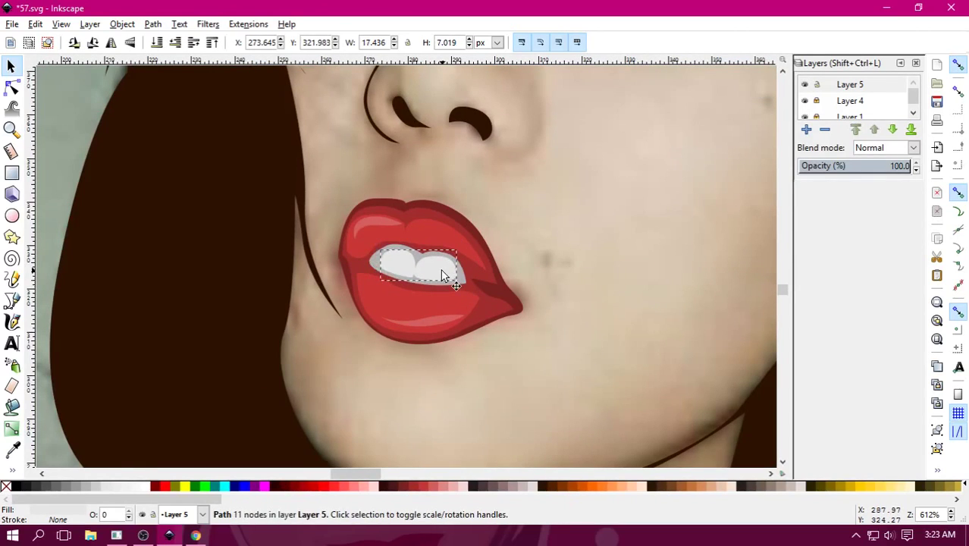
{"action": "key", "text": "Escape"}
{"action": "key", "text": "minus"}
{"action": "key", "text": "minus"}
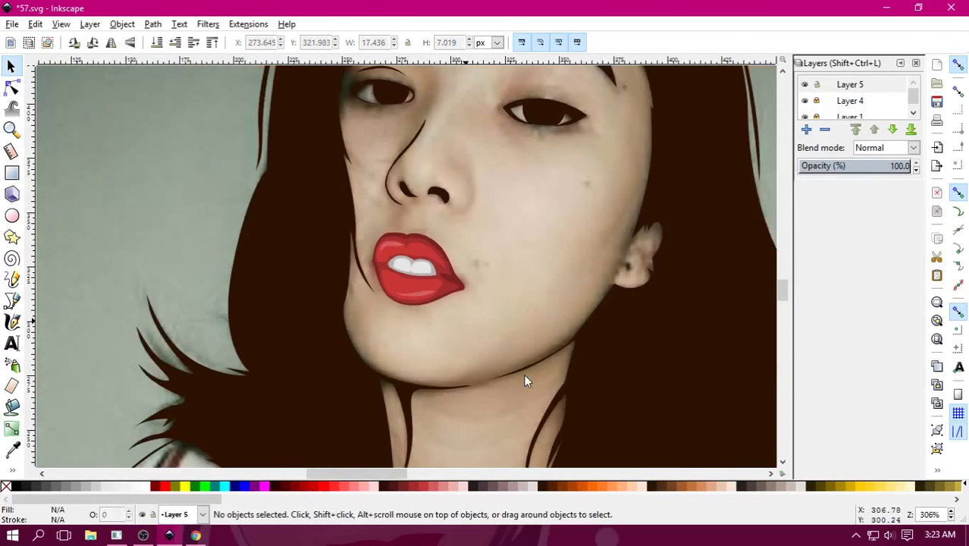
{"action": "key", "text": "minus"}
{"action": "key", "text": "minus"}
{"action": "key", "text": "minus"}
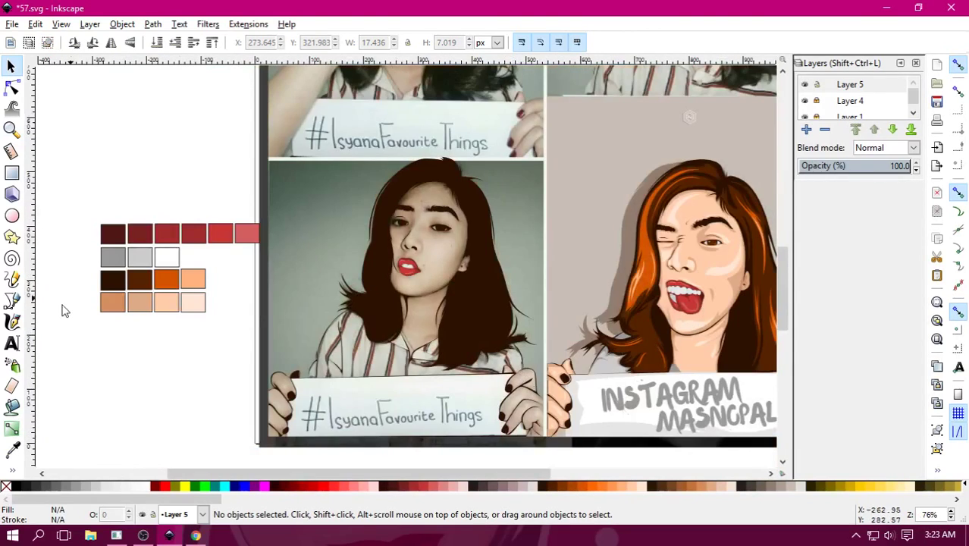
Add a small '-_' text mark below the colour swatches left of the page.
{"action": "left_click", "coordinate": [11, 343]}
{"action": "left_click", "coordinate": [85, 358]}
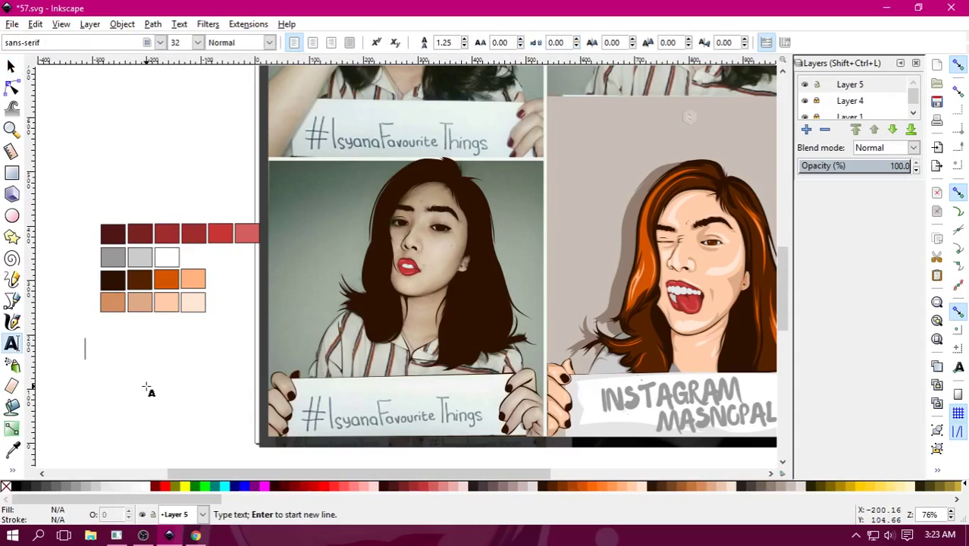
{"action": "type", "text": "-+_"}
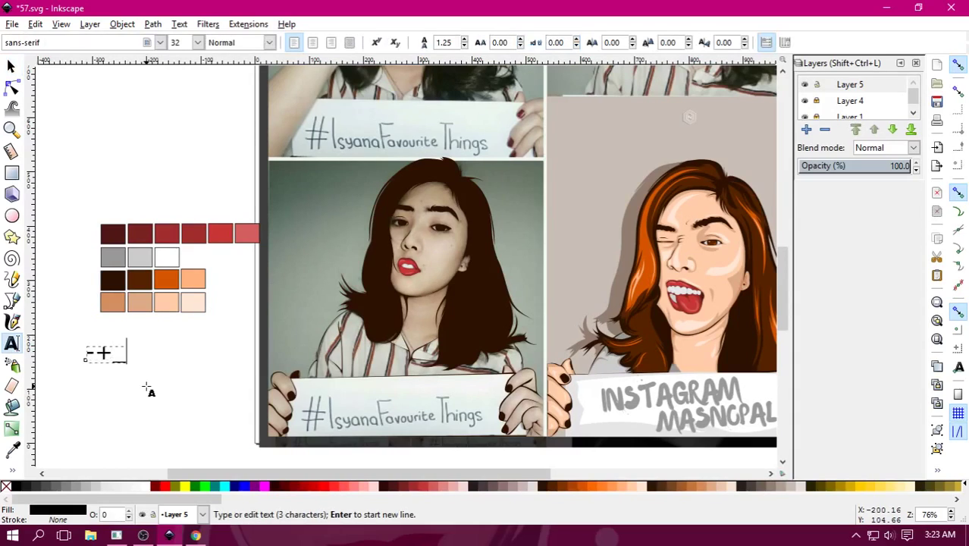
{"action": "key", "text": "BackSpace"}
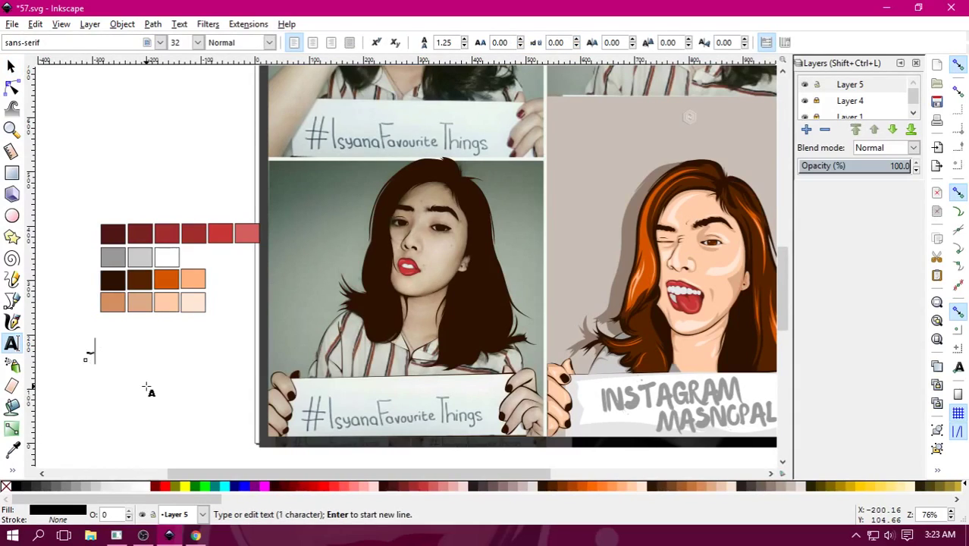
{"action": "key", "text": "BackSpace"}
{"action": "type", "text": "-_-"}
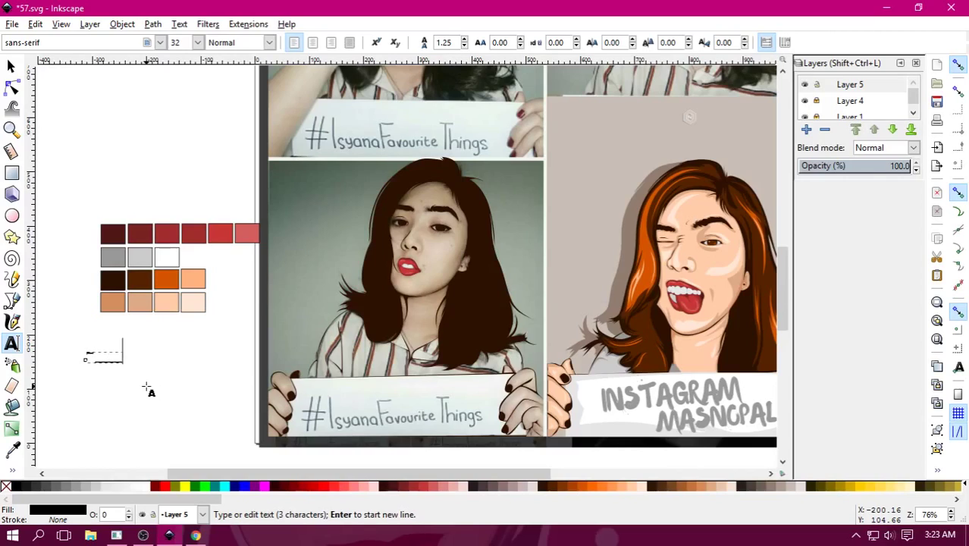
{"action": "left_click", "coordinate": [10, 66]}
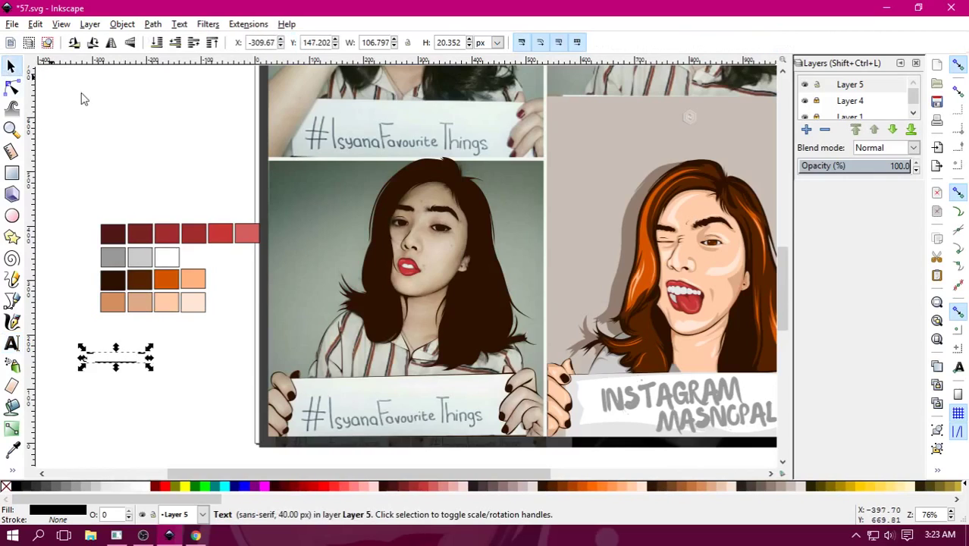
{"action": "left_click", "coordinate": [186, 163]}
Switch YouTube to 'Welcome to the Black Parade' in Chrome, then return to Inkscape.
{"action": "scroll", "coordinate": [489, 323], "scroll_direction": "up", "scroll_amount": 4, "text": "ctrl"}
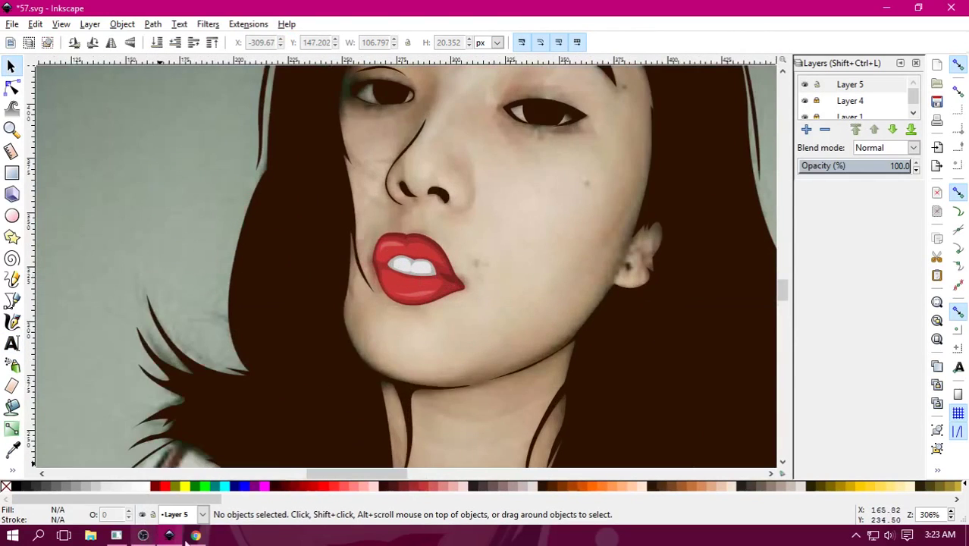
{"action": "left_click", "coordinate": [189, 536]}
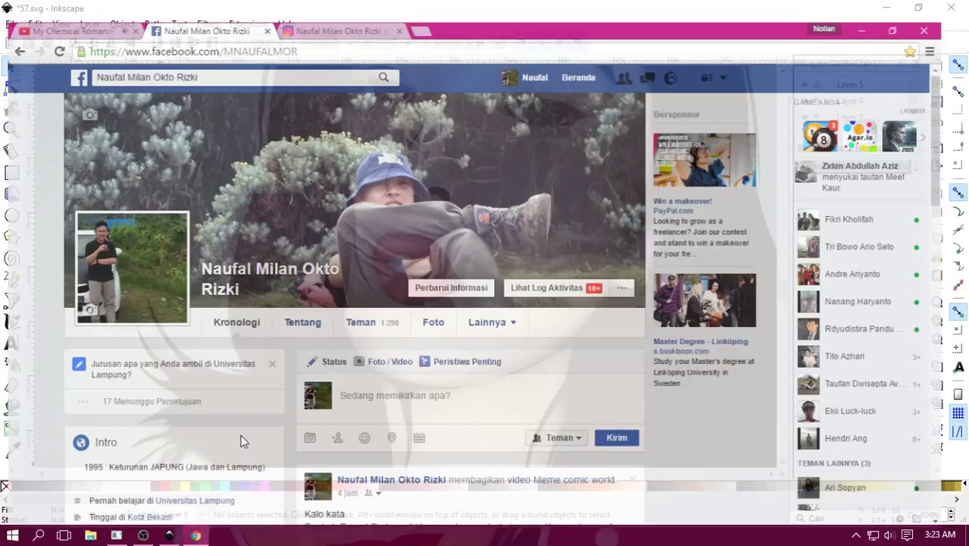
{"action": "left_click", "coordinate": [65, 9]}
{"action": "left_click", "coordinate": [707, 469]}
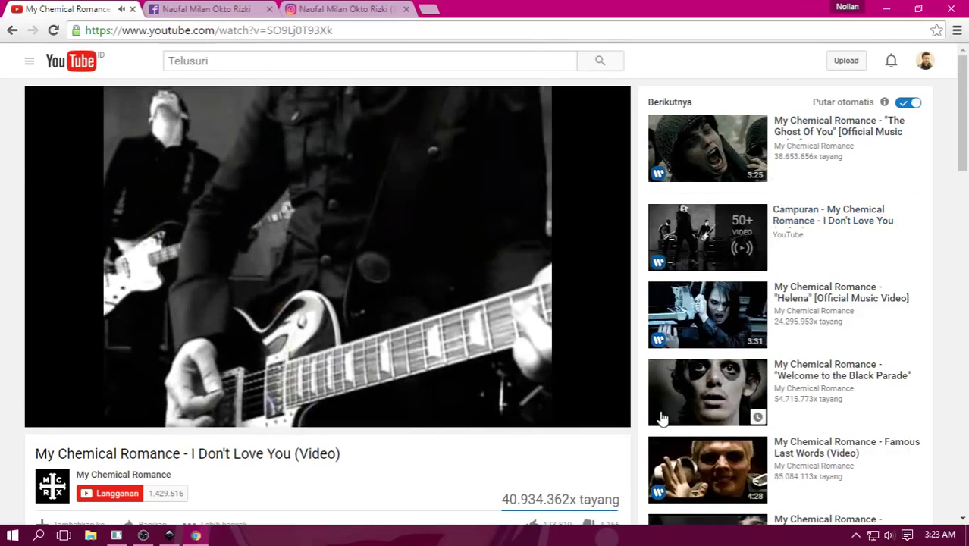
{"action": "scroll", "coordinate": [674, 416], "scroll_direction": "down", "scroll_amount": 2}
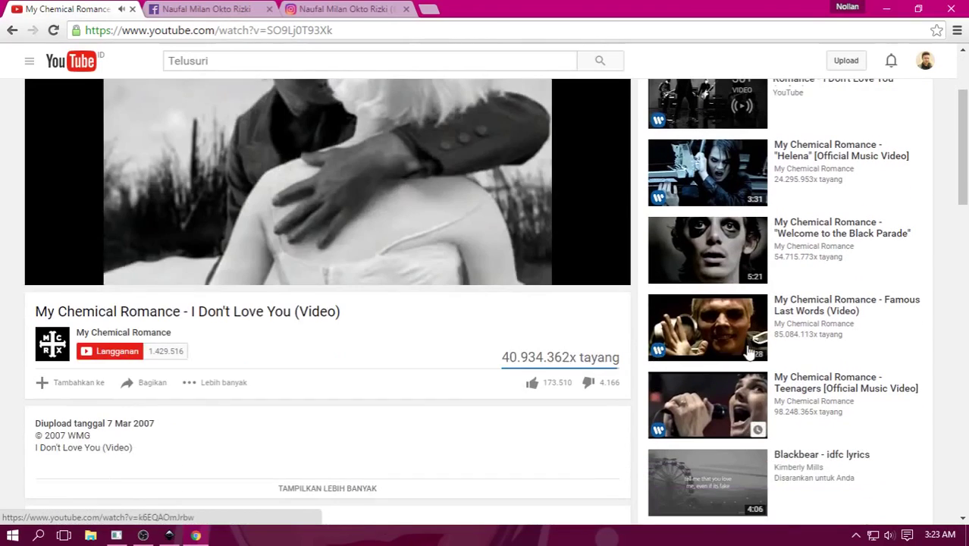
{"action": "left_click", "coordinate": [828, 238]}
{"action": "key", "text": "alt+Tab"}
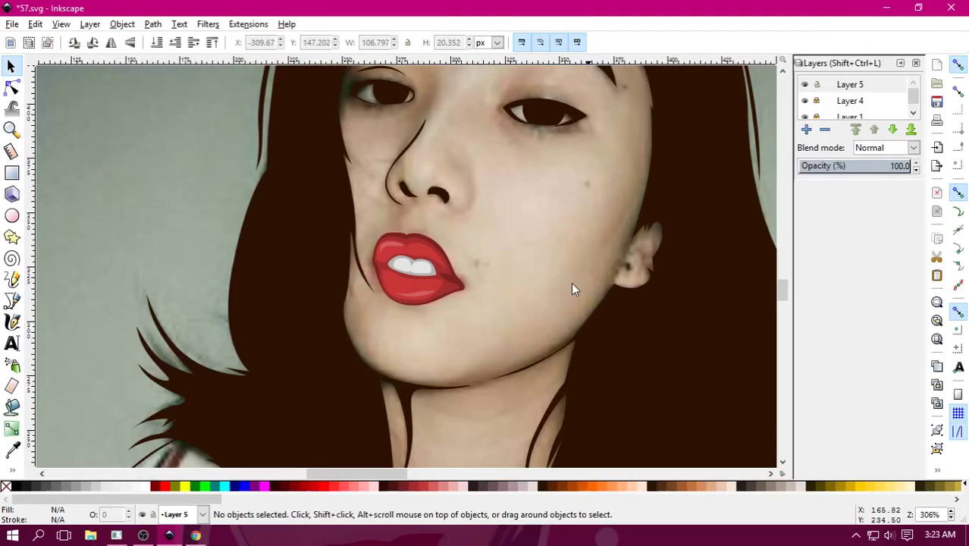
Hide the reference photo layer (Layer 1) and zoom back in on the mouth.
{"action": "scroll", "coordinate": [571, 282], "scroll_direction": "down", "scroll_amount": 1}
{"action": "scroll", "coordinate": [481, 299], "scroll_direction": "down", "scroll_amount": 2}
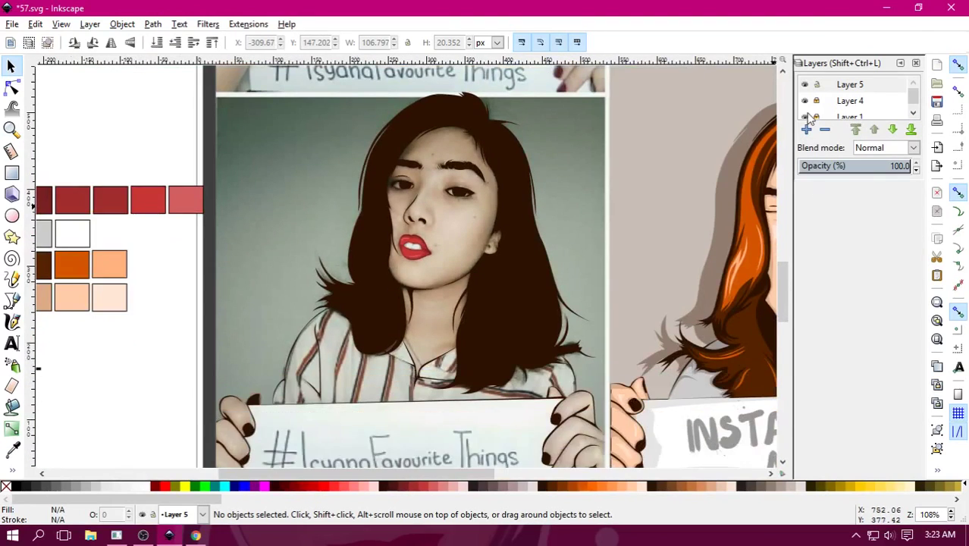
{"action": "left_click", "coordinate": [805, 115]}
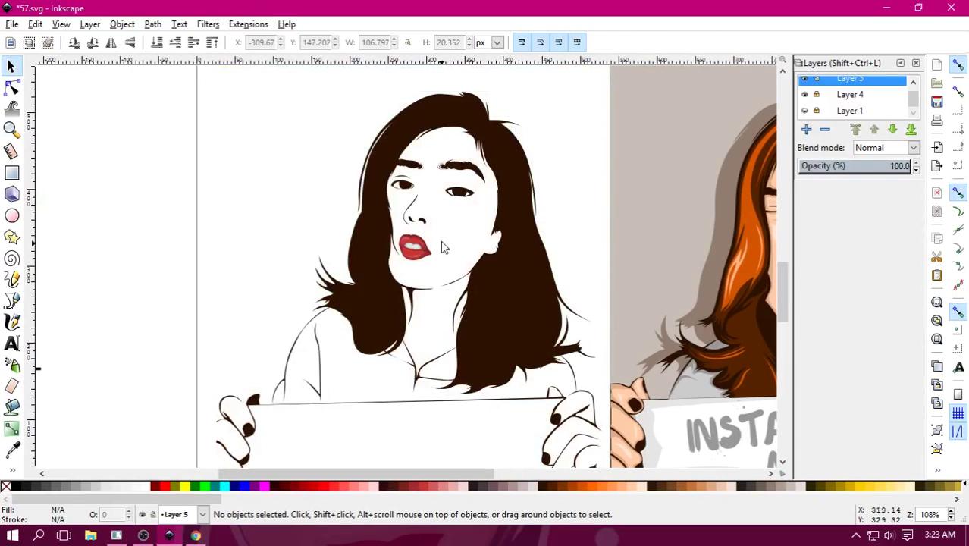
{"action": "scroll", "coordinate": [448, 241], "scroll_direction": "up", "scroll_amount": 1}
{"action": "scroll", "coordinate": [464, 244], "scroll_direction": "up", "scroll_amount": 1}
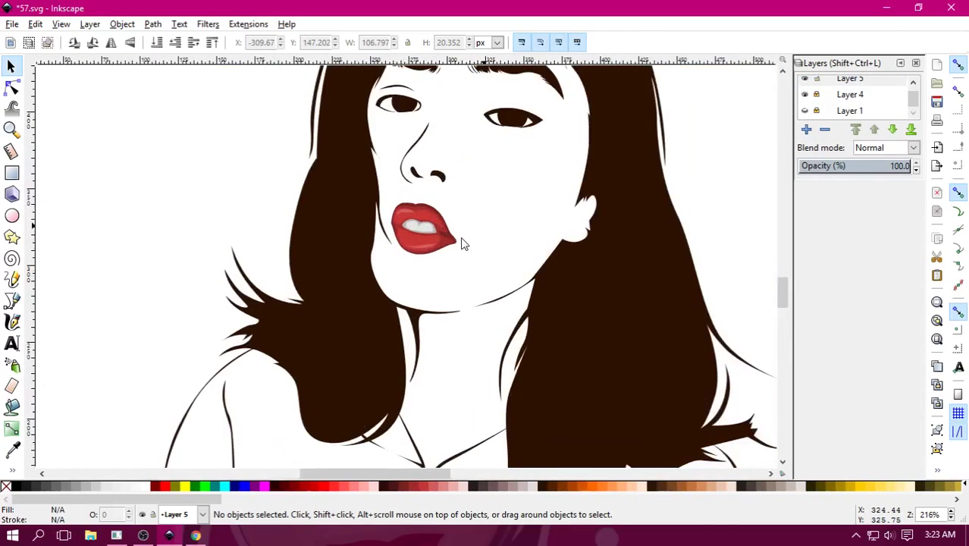
{"action": "scroll", "coordinate": [464, 245], "scroll_direction": "up", "scroll_amount": 2}
{"action": "scroll", "coordinate": [464, 244], "scroll_direction": "up", "scroll_amount": 2}
{"action": "scroll", "coordinate": [496, 271], "scroll_direction": "up", "scroll_amount": 1}
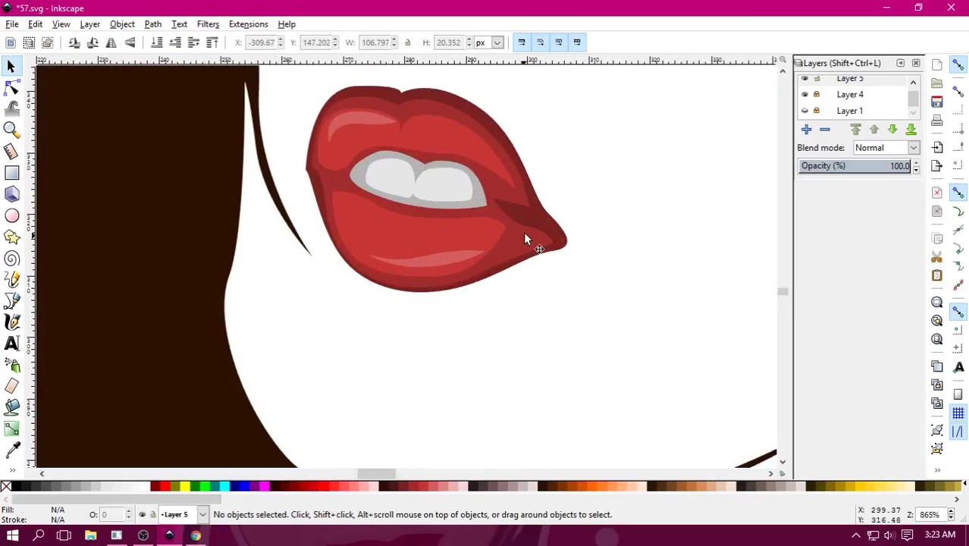
Tilt the red lips by about 3 degrees.
{"action": "left_click", "coordinate": [534, 224]}
{"action": "left_click", "coordinate": [534, 220]}
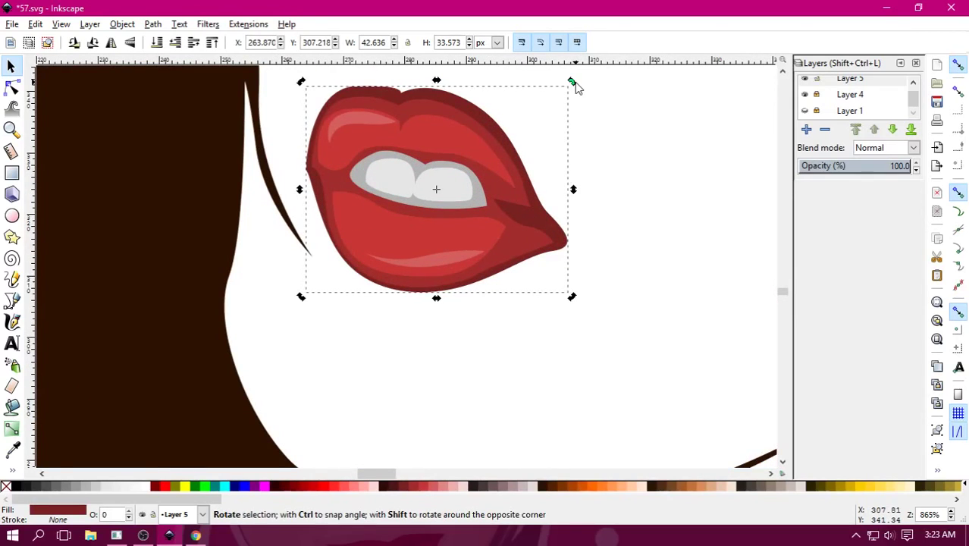
{"action": "left_click_drag", "start_coordinate": [573, 85], "coordinate": [572, 83]}
{"action": "left_click", "coordinate": [614, 206]}
{"action": "key", "text": "minus"}
{"action": "key", "text": "minus"}
{"action": "key", "text": "minus"}
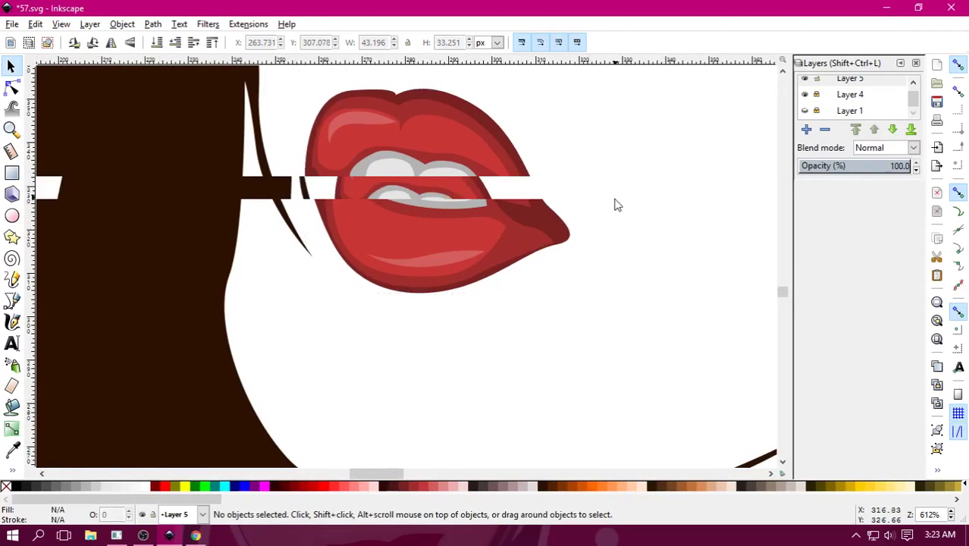
{"action": "key", "text": "minus"}
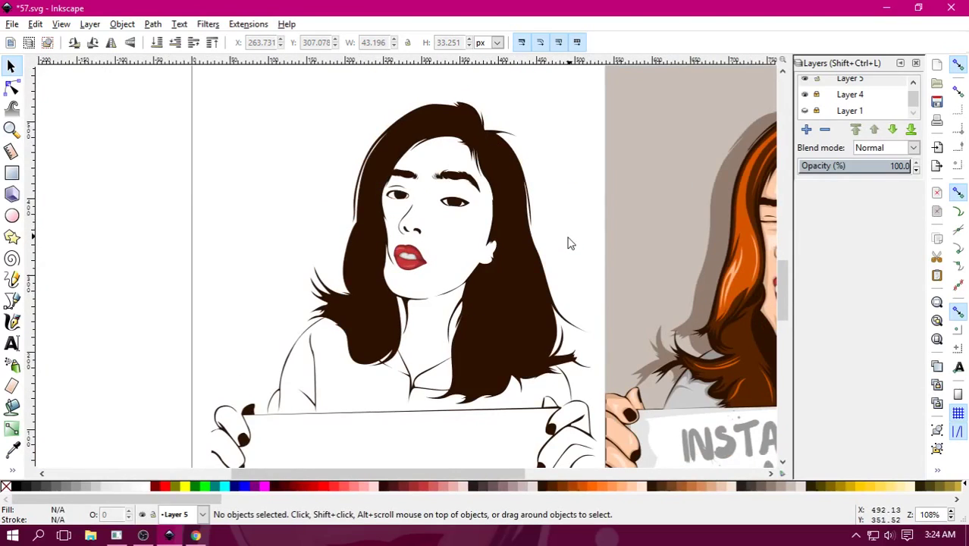
{"action": "key", "text": "plus"}
{"action": "key", "text": "plus"}
{"action": "key", "text": "plus"}
Stretch the whole lips shape a little wider.
{"action": "left_click", "coordinate": [476, 240]}
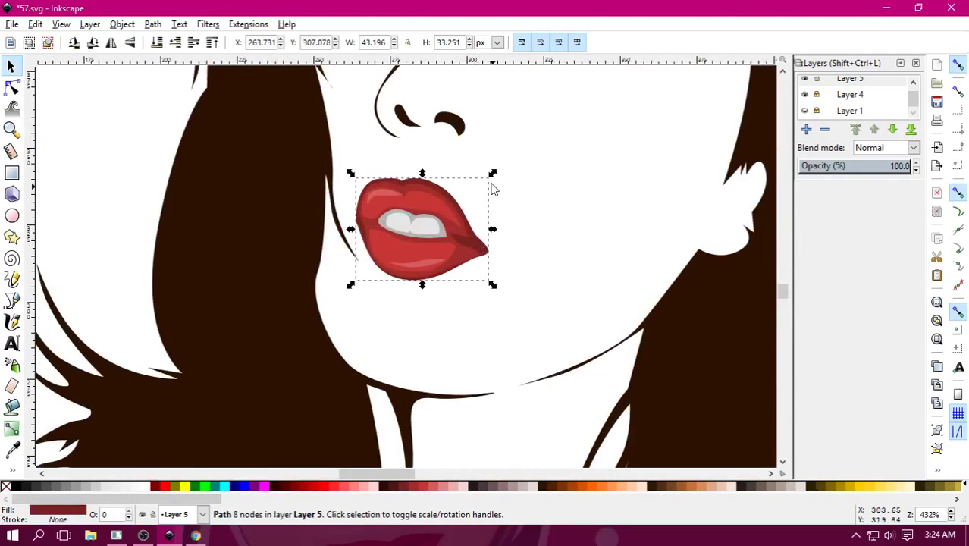
{"action": "left_click_drag", "start_coordinate": [494, 175], "coordinate": [507, 174]}
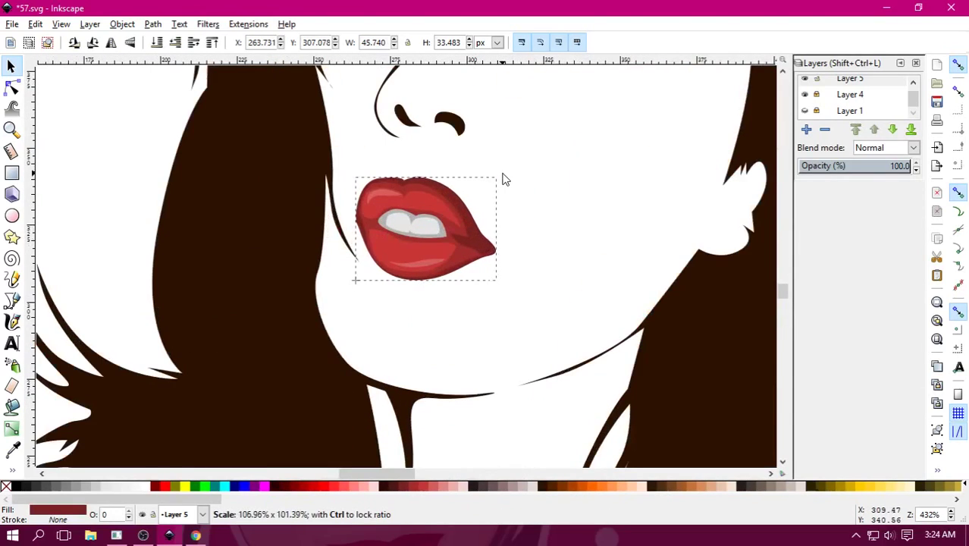
{"action": "left_click", "coordinate": [570, 186]}
{"action": "left_click", "coordinate": [463, 237]}
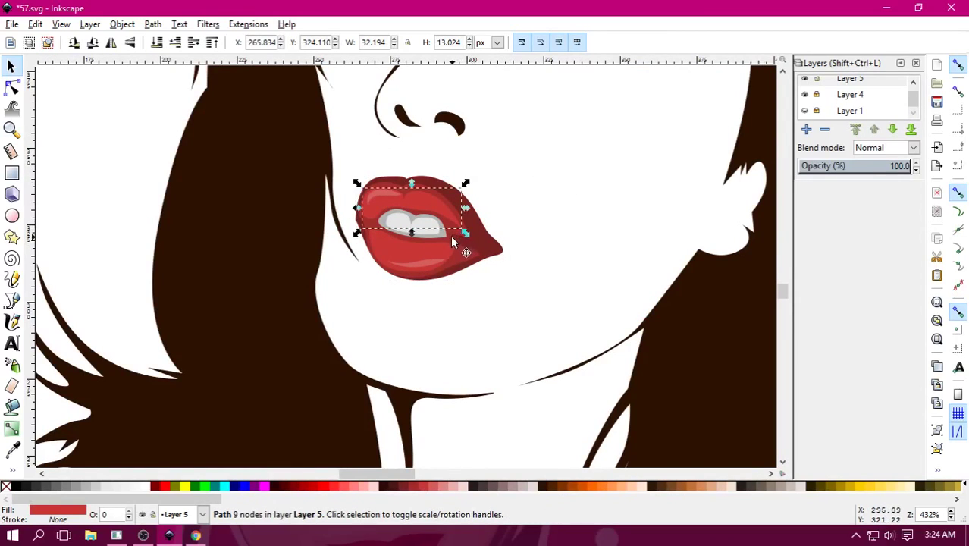
{"action": "left_click", "coordinate": [452, 241]}
{"action": "left_click", "coordinate": [469, 256]}
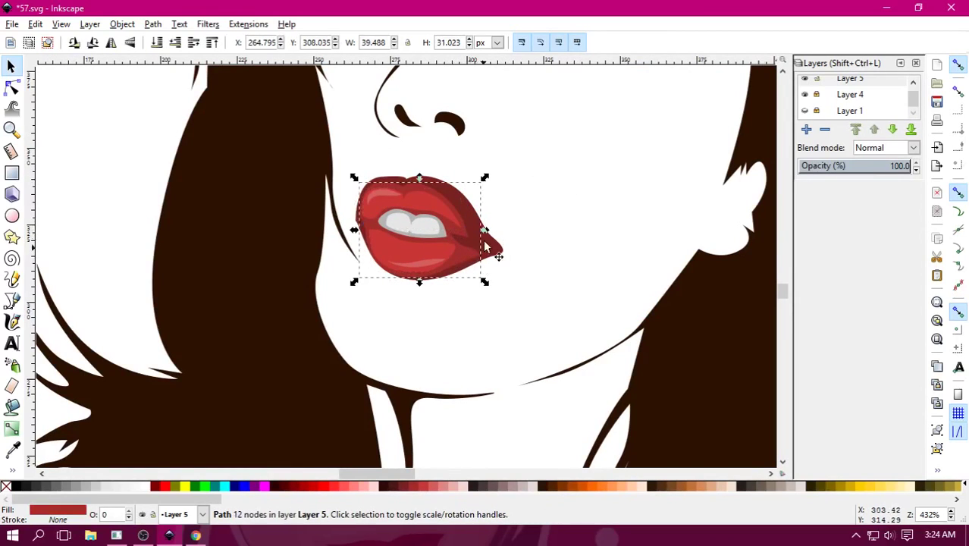
{"action": "left_click_drag", "start_coordinate": [489, 180], "coordinate": [501, 178]}
{"action": "left_click", "coordinate": [501, 178]}
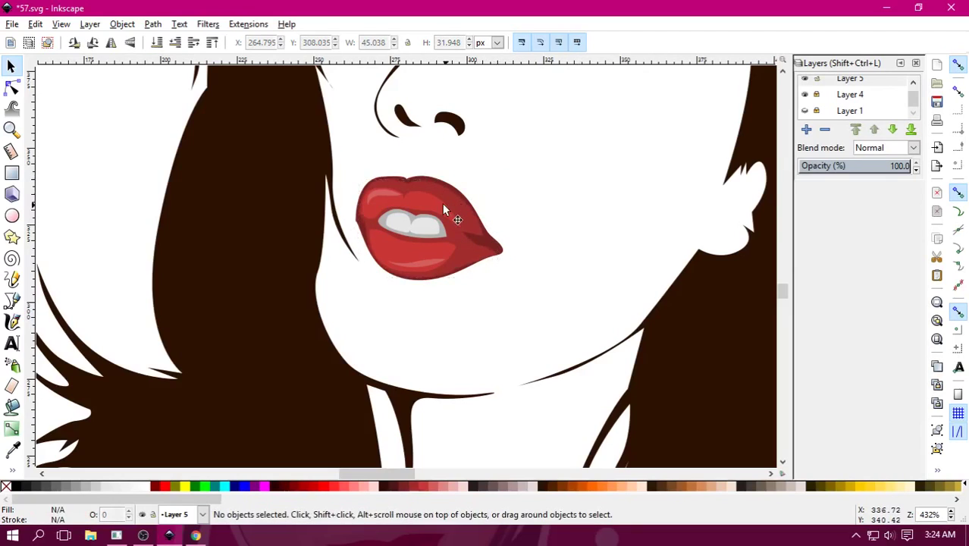
Enlarge the upper lip slightly and stretch the lower lip horizontally.
{"action": "left_click", "coordinate": [442, 203]}
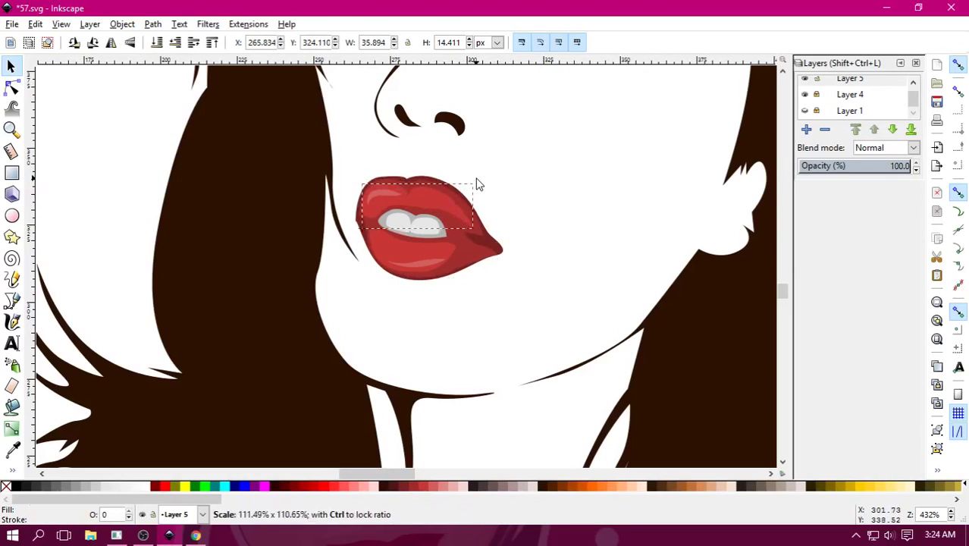
{"action": "left_click_drag", "start_coordinate": [465, 187], "coordinate": [476, 184]}
{"action": "left_click", "coordinate": [550, 182]}
{"action": "left_click", "coordinate": [429, 269]}
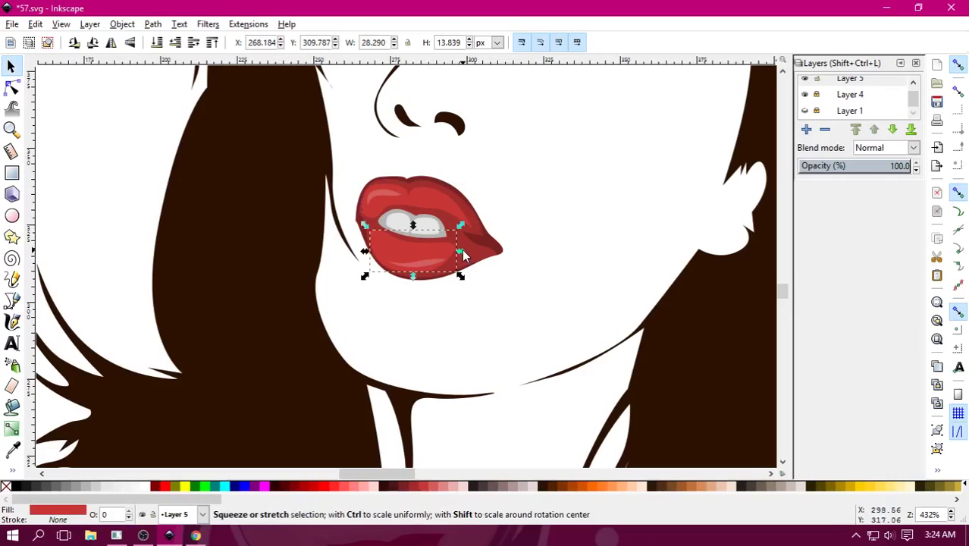
{"action": "left_click_drag", "start_coordinate": [467, 255], "coordinate": [485, 255]}
{"action": "left_click", "coordinate": [551, 245]}
{"action": "key", "text": "minus"}
{"action": "key", "text": "minus"}
{"action": "key", "text": "minus"}
{"action": "key", "text": "minus"}
{"action": "key", "text": "minus"}
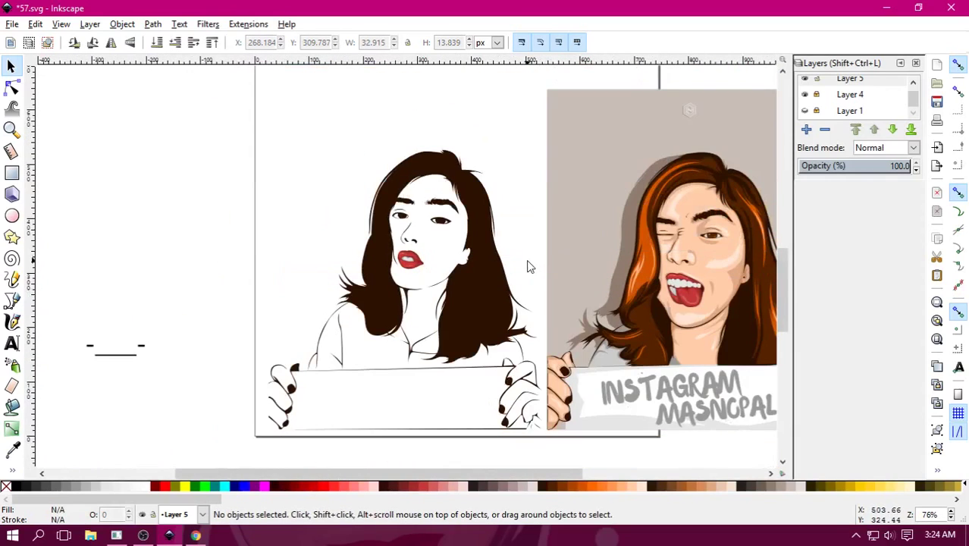
{"action": "key", "text": "plus"}
{"action": "key", "text": "plus"}
{"action": "key", "text": "plus"}
{"action": "key", "text": "plus"}
{"action": "key", "text": "plus"}
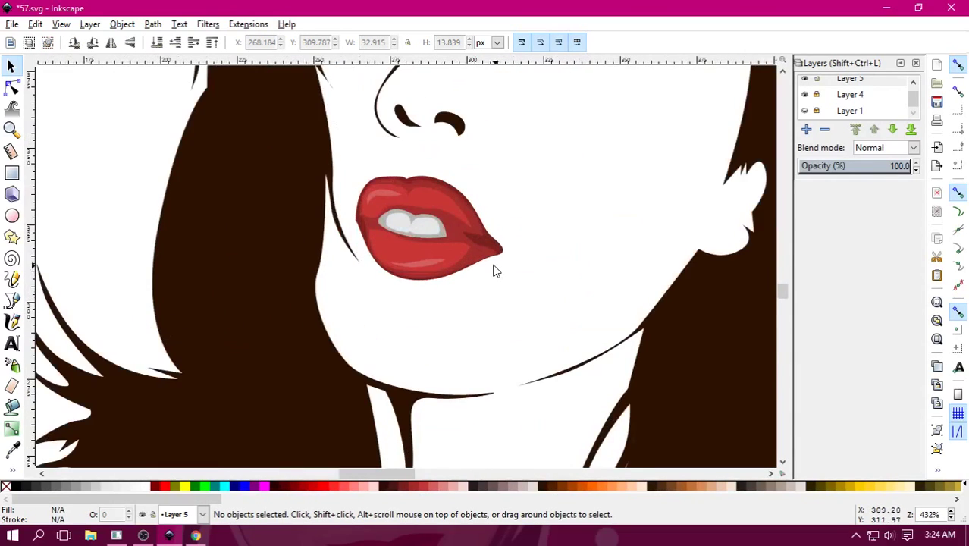
{"action": "key", "text": "plus"}
{"action": "key", "text": "plus"}
{"action": "key", "text": "plus"}
Nudge the grey teeth into place and enlarge the white teeth to about 20.543 × 8.409 px.
{"action": "left_click", "coordinate": [484, 300]}
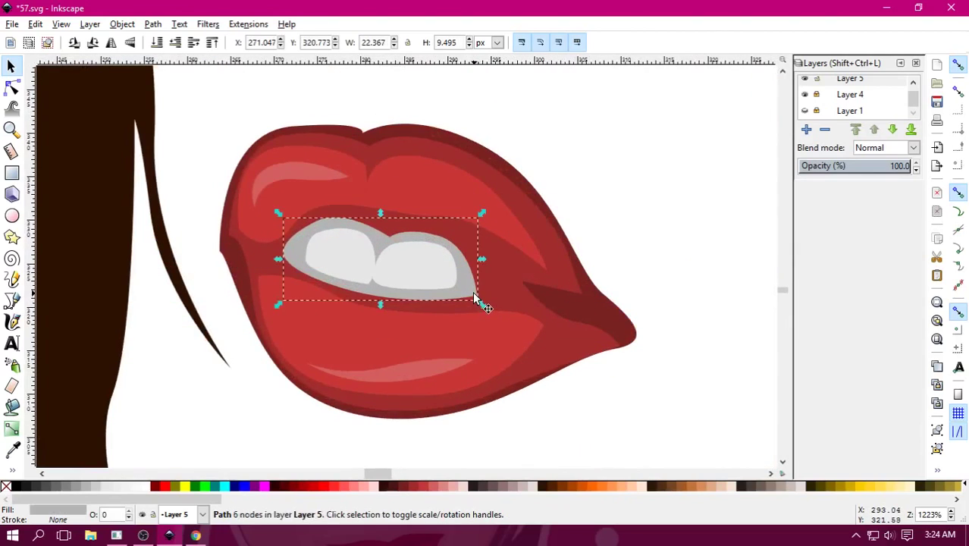
{"action": "left_click_drag", "start_coordinate": [470, 287], "coordinate": [467, 285]}
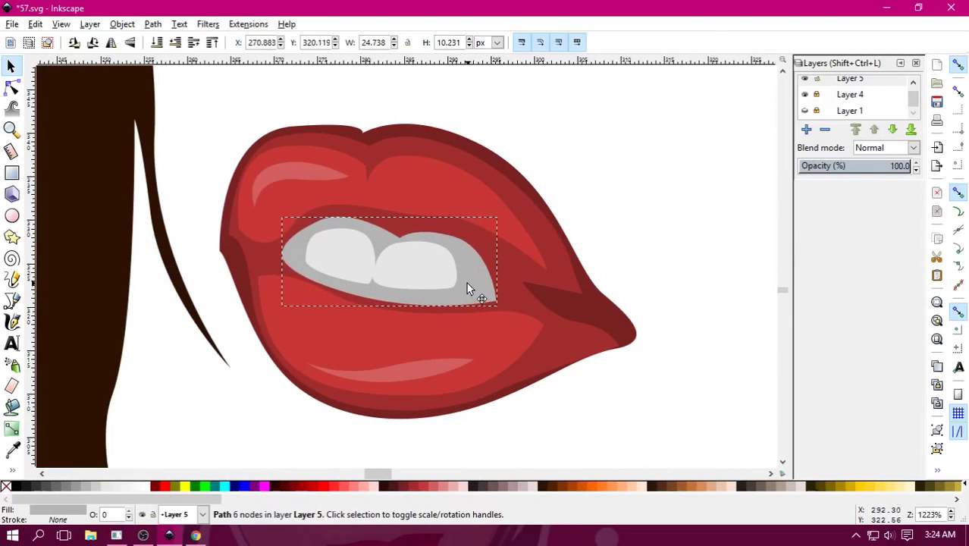
{"action": "key", "text": "Escape"}
{"action": "left_click", "coordinate": [466, 293]}
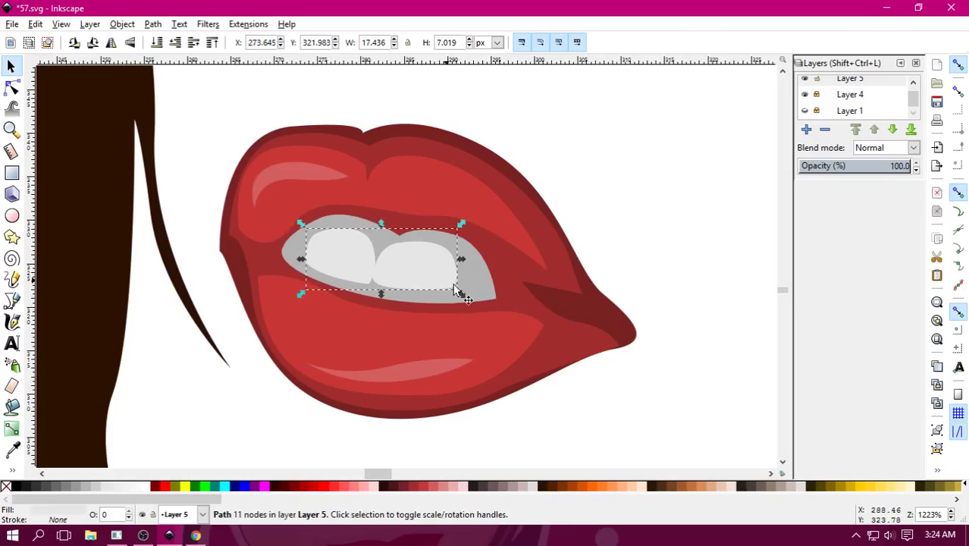
{"action": "left_click_drag", "start_coordinate": [465, 295], "coordinate": [489, 307]}
{"action": "left_click_drag", "start_coordinate": [448, 279], "coordinate": [446, 280]}
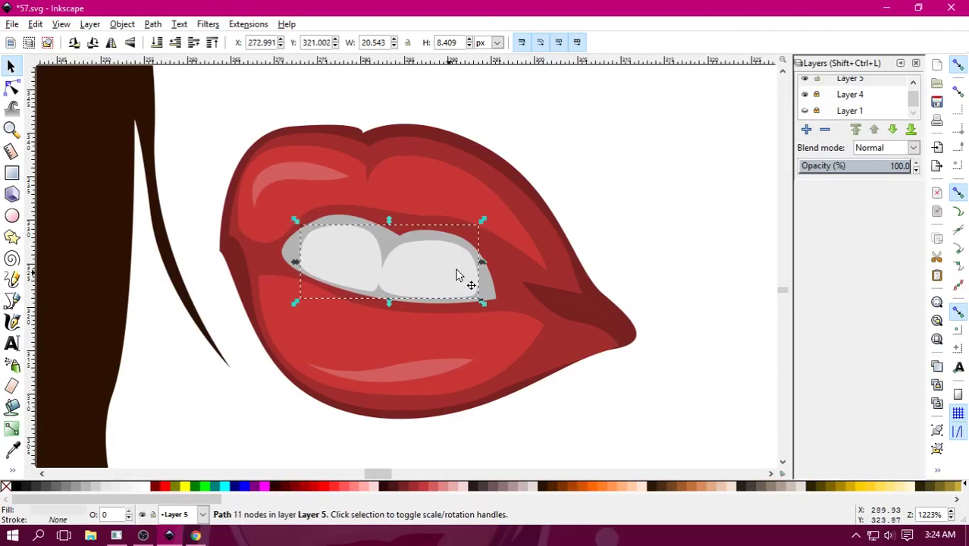
{"action": "key", "text": "Escape"}
Draw a closed almond-shaped Bezier path around the teeth, corner to corner.
{"action": "left_click", "coordinate": [15, 302]}
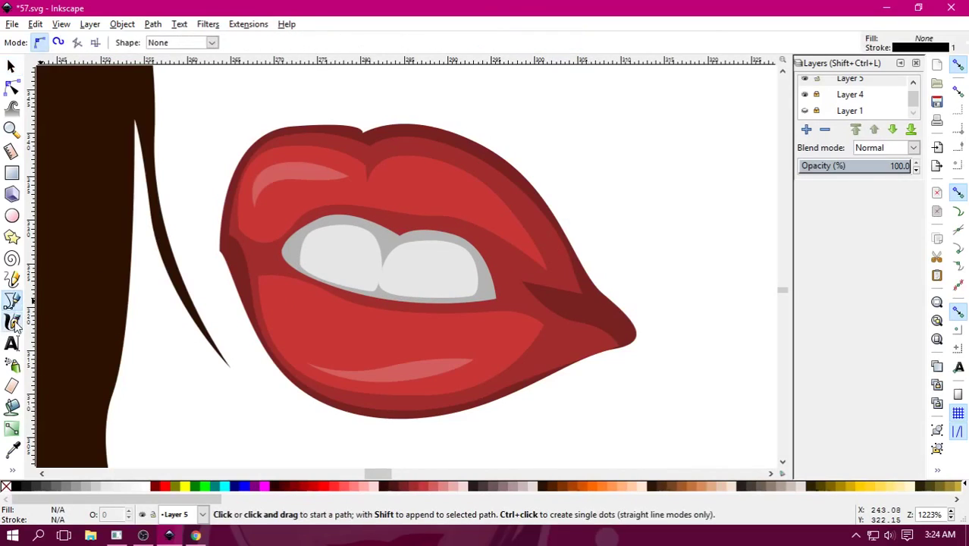
{"action": "left_click", "coordinate": [13, 321]}
{"action": "left_click", "coordinate": [14, 301]}
{"action": "left_click", "coordinate": [269, 256]}
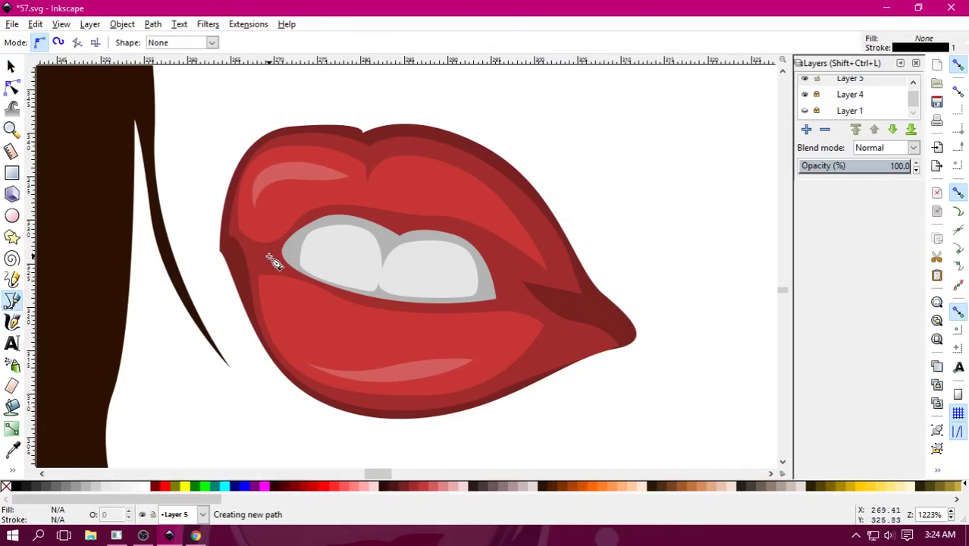
{"action": "mouse_move", "coordinate": [339, 209]}
{"action": "left_mouse_down"}
{"action": "mouse_move", "coordinate": [386, 207]}
{"action": "mouse_move", "coordinate": [520, 258]}
{"action": "left_mouse_up"}
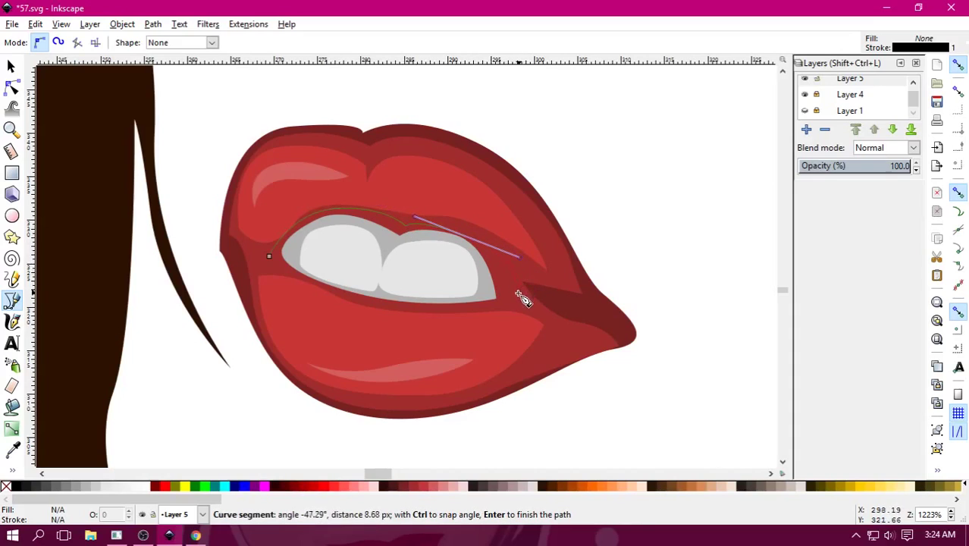
{"action": "left_click", "coordinate": [567, 293]}
{"action": "left_click_drag", "start_coordinate": [476, 307], "coordinate": [410, 307]}
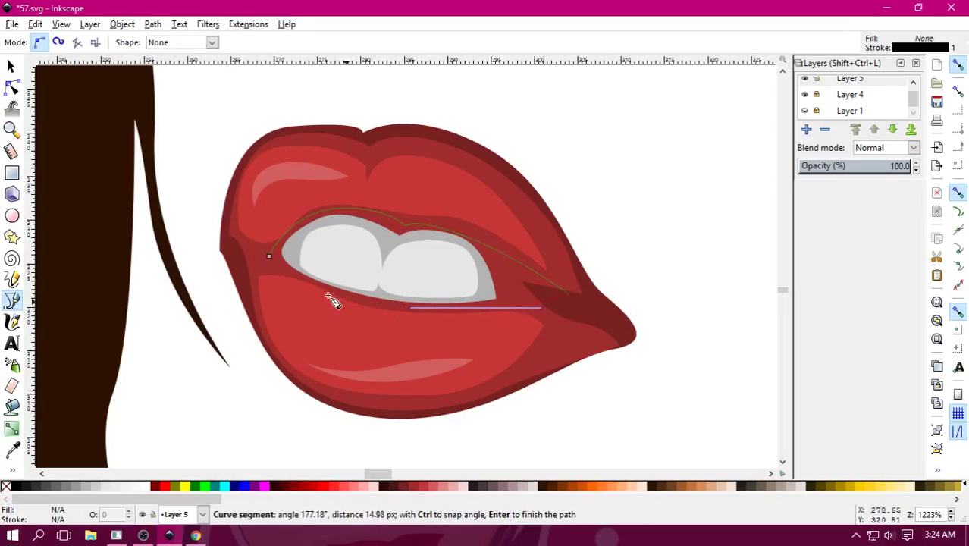
{"action": "left_click_drag", "start_coordinate": [271, 258], "coordinate": [205, 206]}
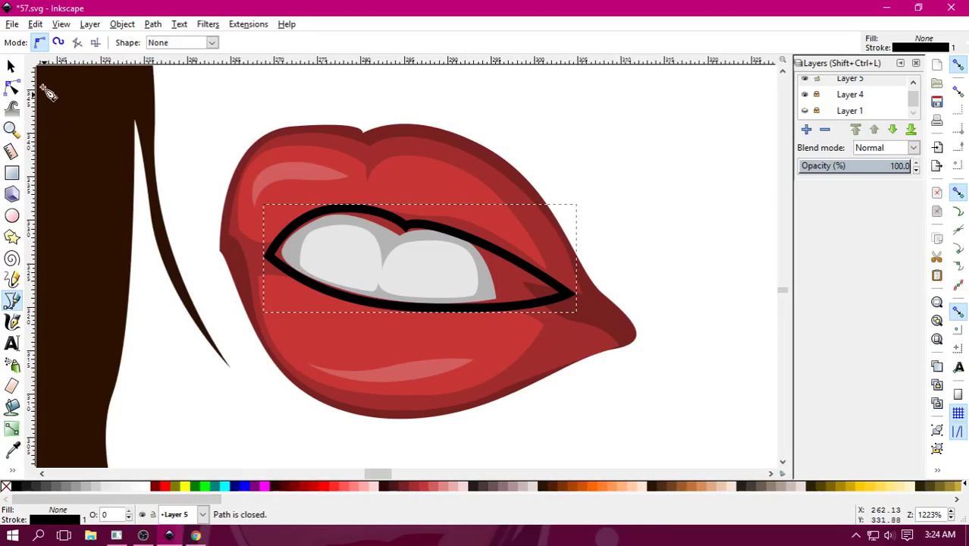
Subtract the almond path from the lips with Path > Difference.
{"action": "key", "text": "s"}
{"action": "left_click", "coordinate": [569, 342], "text": "shift"}
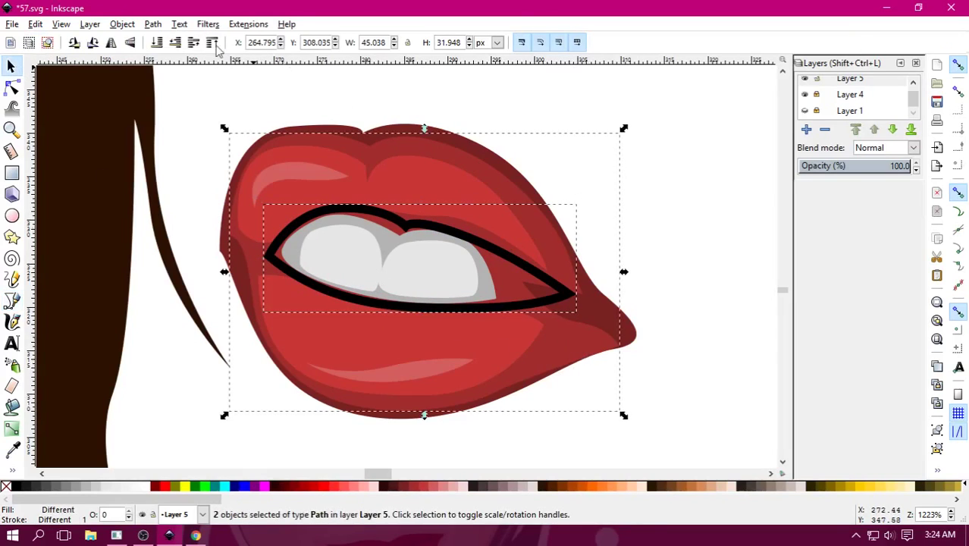
{"action": "left_click", "coordinate": [153, 25]}
{"action": "left_click", "coordinate": [186, 122]}
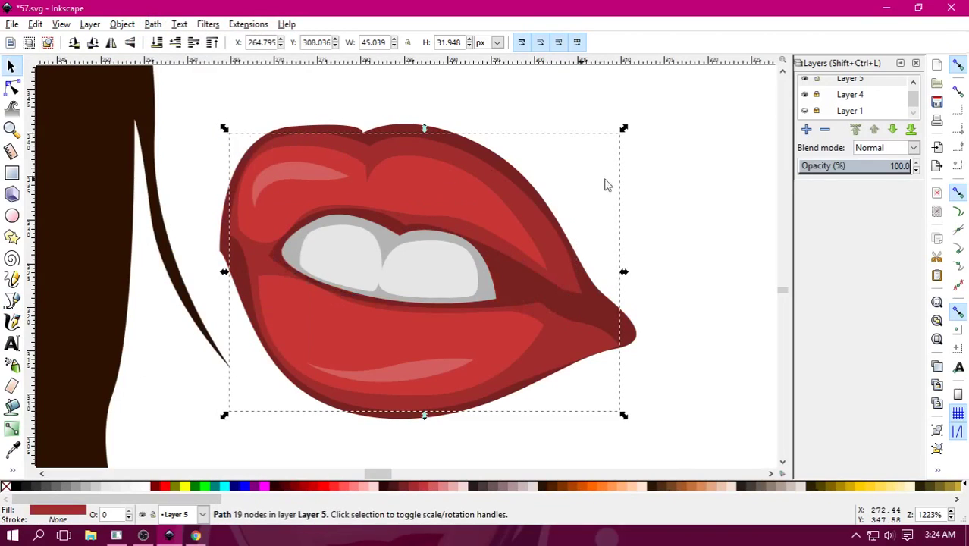
{"action": "left_click", "coordinate": [653, 201]}
Zoom out to both portraits and select the stray text beside the page.
{"action": "key", "text": "minus"}
{"action": "key", "text": "minus"}
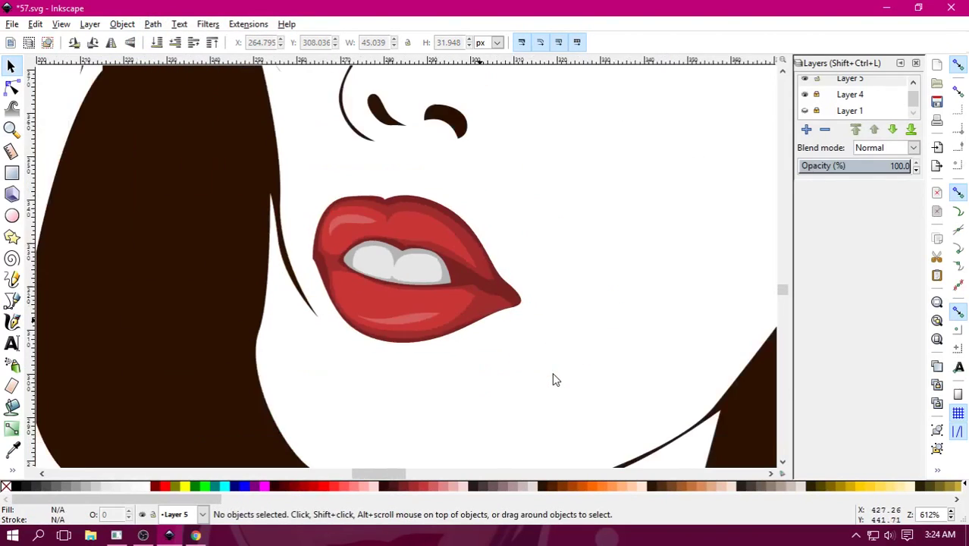
{"action": "key", "text": "minus"}
{"action": "key", "text": "minus"}
{"action": "key", "text": "minus"}
{"action": "key", "text": "minus"}
{"action": "key", "text": "minus"}
{"action": "key", "text": "minus"}
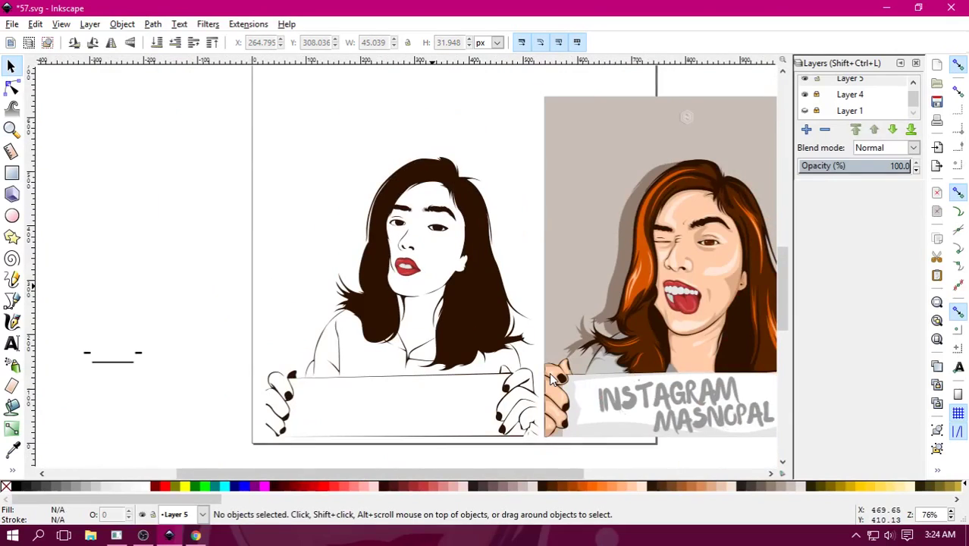
{"action": "key", "text": "plus"}
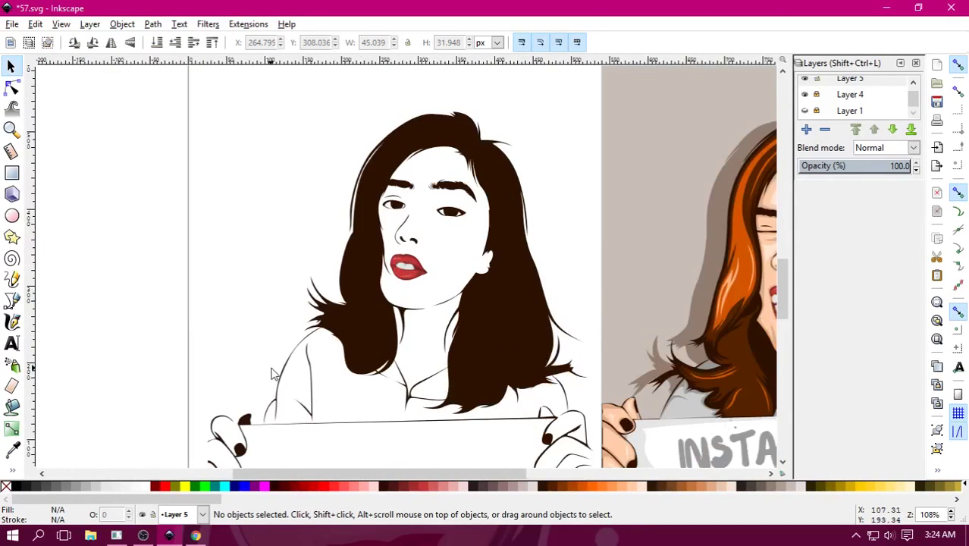
{"action": "key", "text": "minus"}
{"action": "key", "text": "minus"}
{"action": "left_click", "coordinate": [212, 338]}
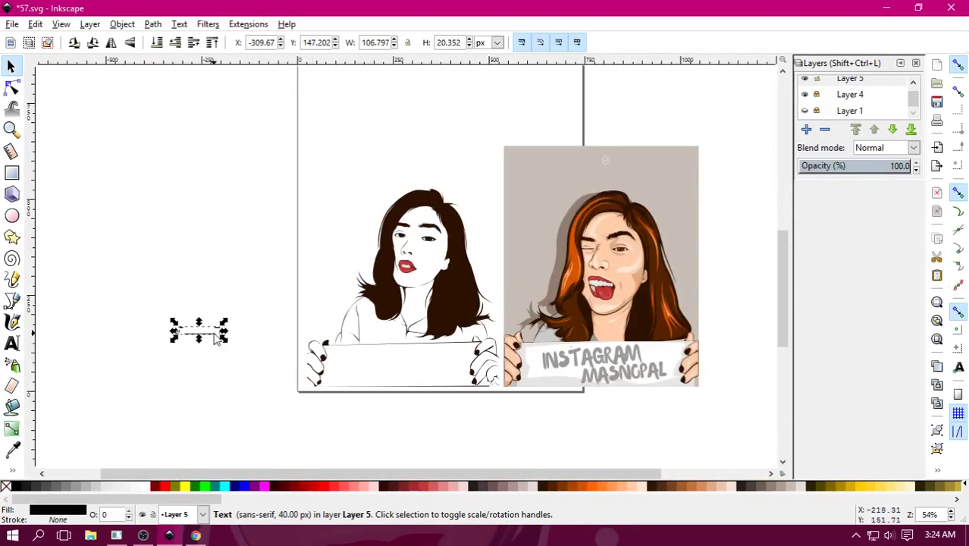
{"action": "key", "text": "Escape"}
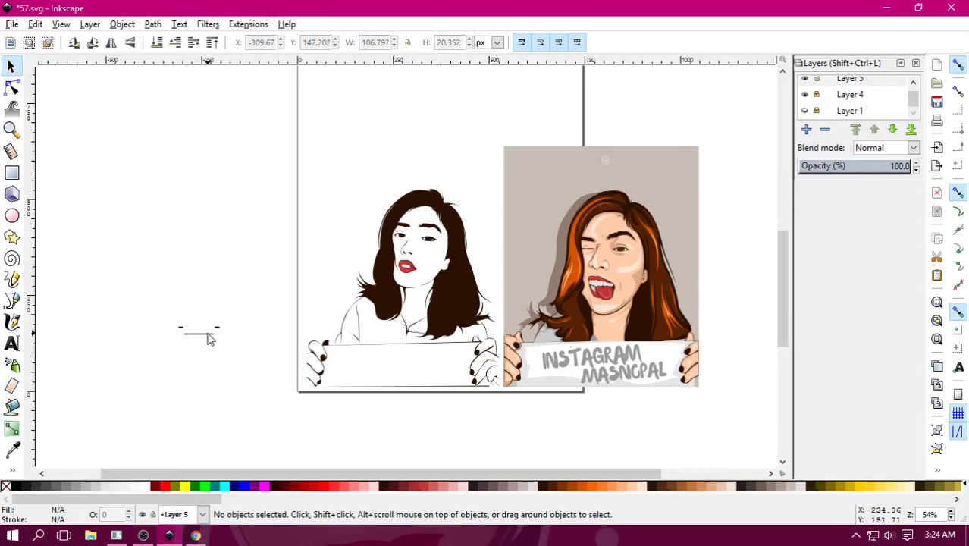
{"action": "left_click", "coordinate": [212, 336]}
Type the text 'JADI GA SEXI YAK' left of the page.
{"action": "left_click", "coordinate": [186, 394]}
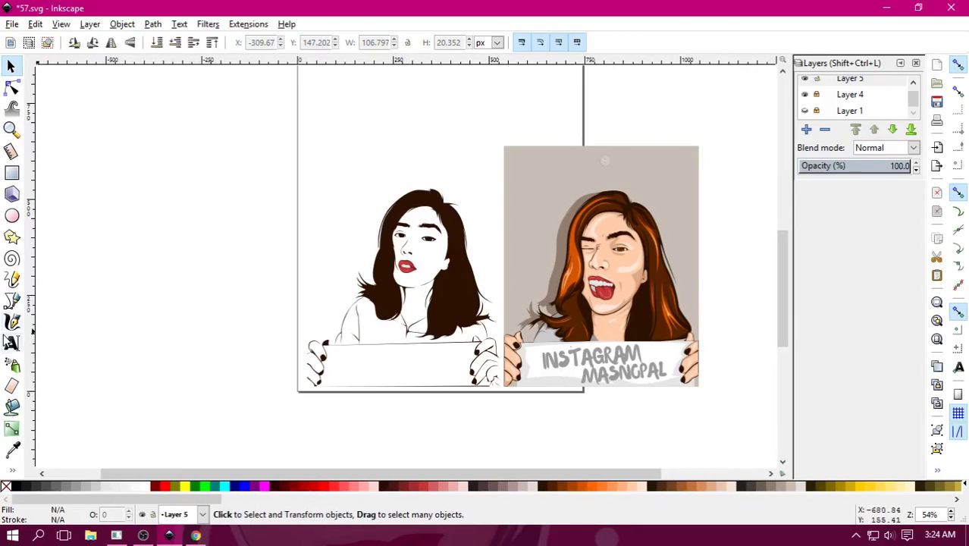
{"action": "left_click", "coordinate": [11, 343]}
{"action": "left_click", "coordinate": [179, 292]}
{"action": "type", "text": "JADI"}
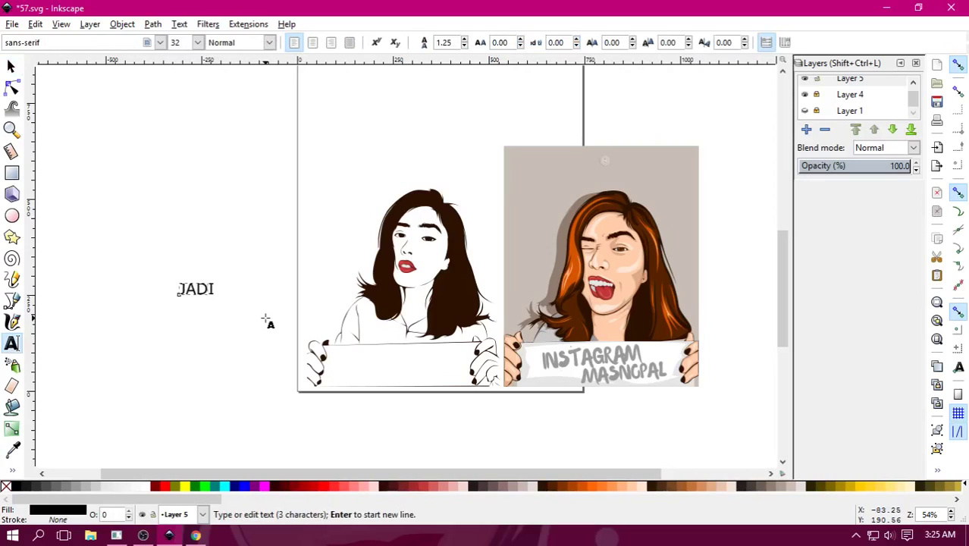
{"action": "type", "text": " GA SEXI YAK"}
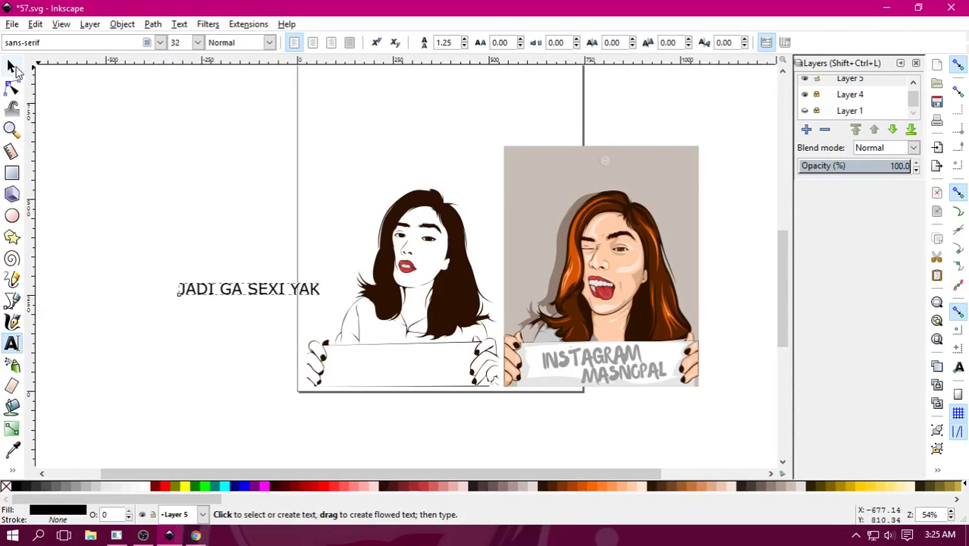
{"action": "left_click", "coordinate": [11, 66]}
{"action": "key", "text": "Escape"}
Delete the 'JADI GA SEXI YAK' sentence and zoom in on the face.
{"action": "left_click", "coordinate": [301, 295]}
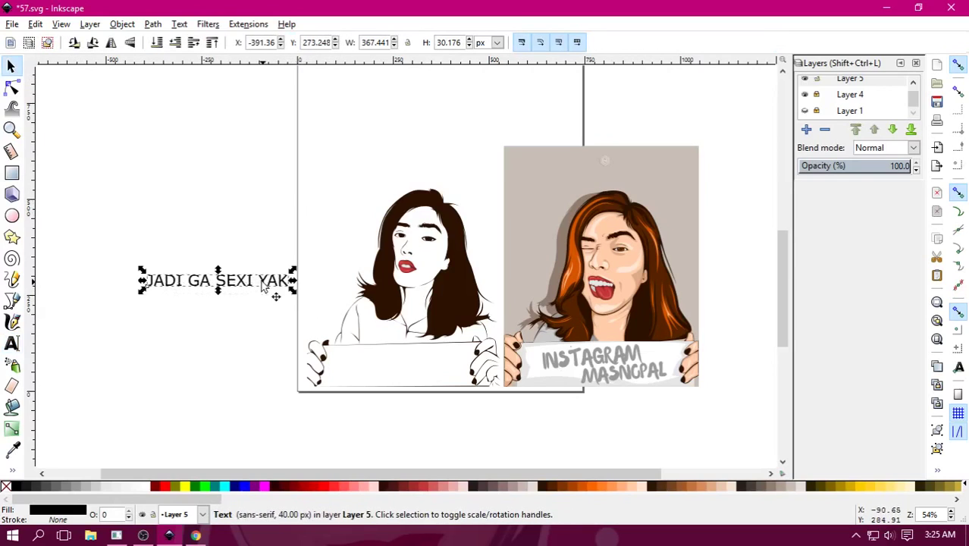
{"action": "key", "text": "Delete"}
{"action": "scroll", "coordinate": [333, 326], "scroll_direction": "up", "scroll_amount": 1}
{"action": "scroll", "coordinate": [334, 326], "scroll_direction": "up", "scroll_amount": 1}
{"action": "scroll", "coordinate": [334, 326], "scroll_direction": "up", "scroll_amount": 2}
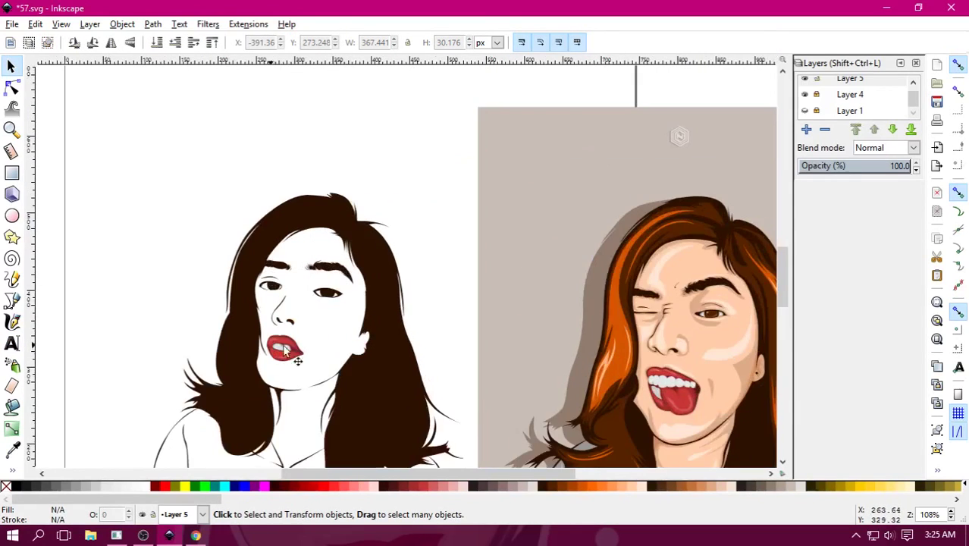
{"action": "scroll", "coordinate": [341, 326], "scroll_direction": "up", "scroll_amount": 2}
{"action": "scroll", "coordinate": [432, 320], "scroll_direction": "up", "scroll_amount": 1}
{"action": "scroll", "coordinate": [463, 233], "scroll_direction": "up", "scroll_amount": 1}
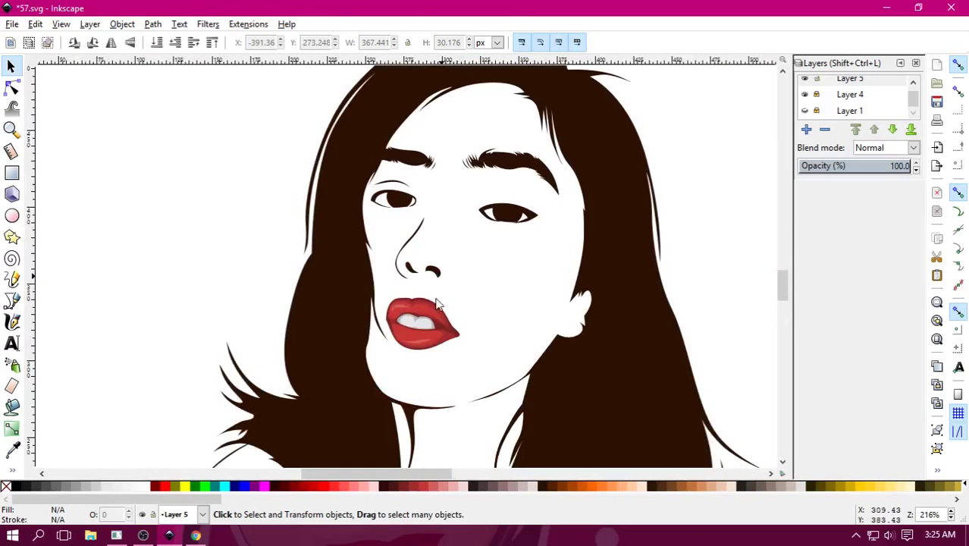
Delete the teeth from inside the lips.
{"action": "key", "text": "minus"}
{"action": "key", "text": "minus"}
{"action": "key", "text": "minus"}
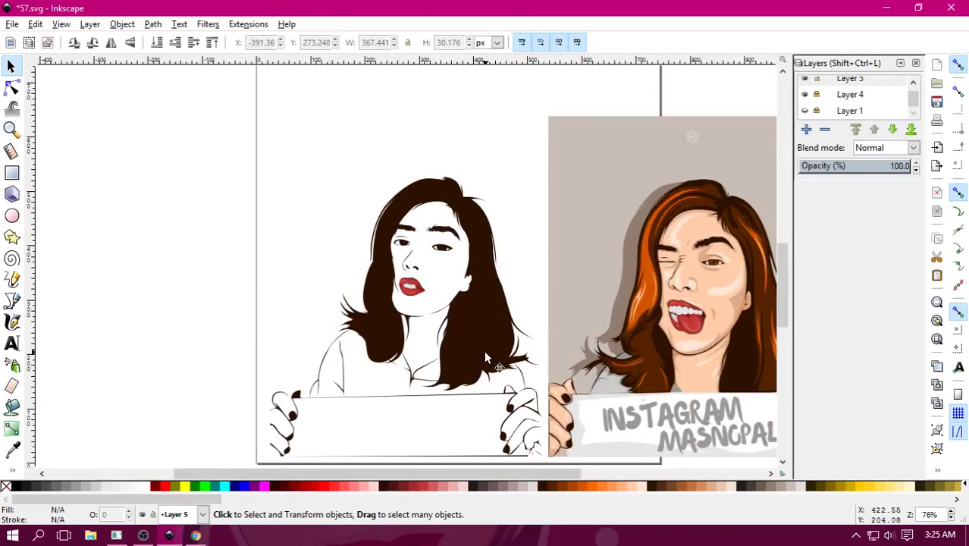
{"action": "scroll", "coordinate": [483, 350], "scroll_direction": "up", "scroll_amount": 1}
{"action": "scroll", "coordinate": [485, 352], "scroll_direction": "up", "scroll_amount": 2}
{"action": "scroll", "coordinate": [493, 333], "scroll_direction": "up", "scroll_amount": 2}
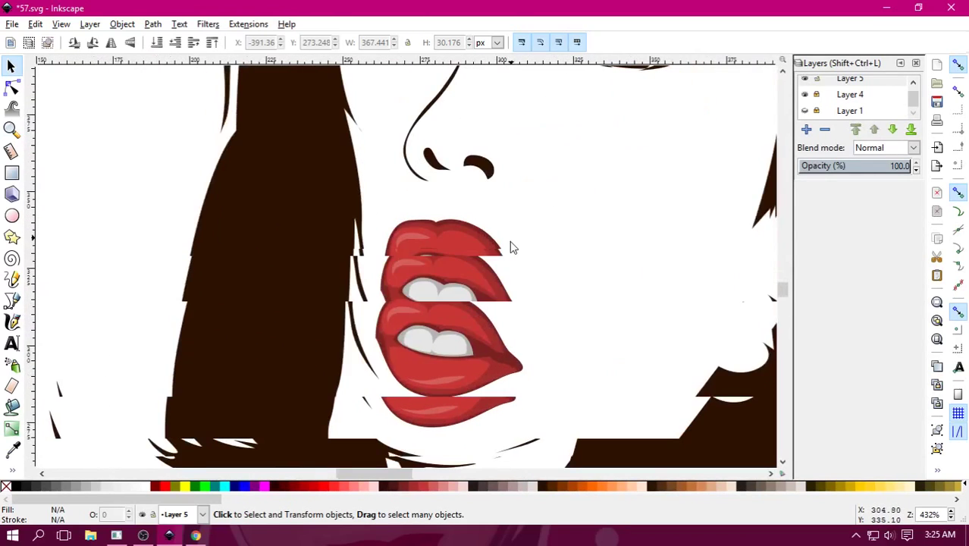
{"action": "scroll", "coordinate": [510, 247], "scroll_direction": "up", "scroll_amount": 1}
{"action": "scroll", "coordinate": [501, 281], "scroll_direction": "up", "scroll_amount": 2}
{"action": "left_click", "coordinate": [544, 293]}
{"action": "key", "text": "Delete"}
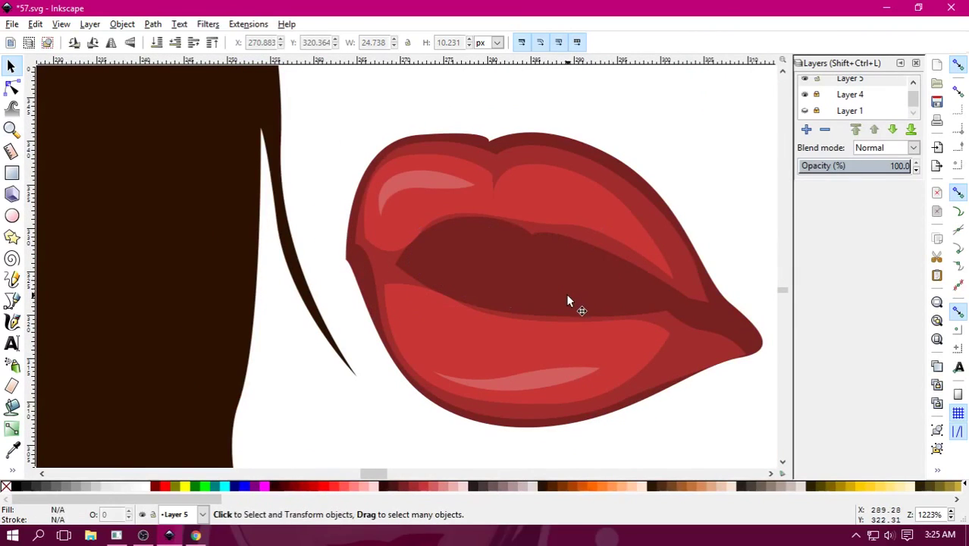
Squash the whole lips outline to a shorter height.
{"action": "key", "text": "minus"}
{"action": "key", "text": "minus"}
{"action": "key", "text": "minus"}
{"action": "key", "text": "minus"}
{"action": "key", "text": "minus"}
{"action": "key", "text": "minus"}
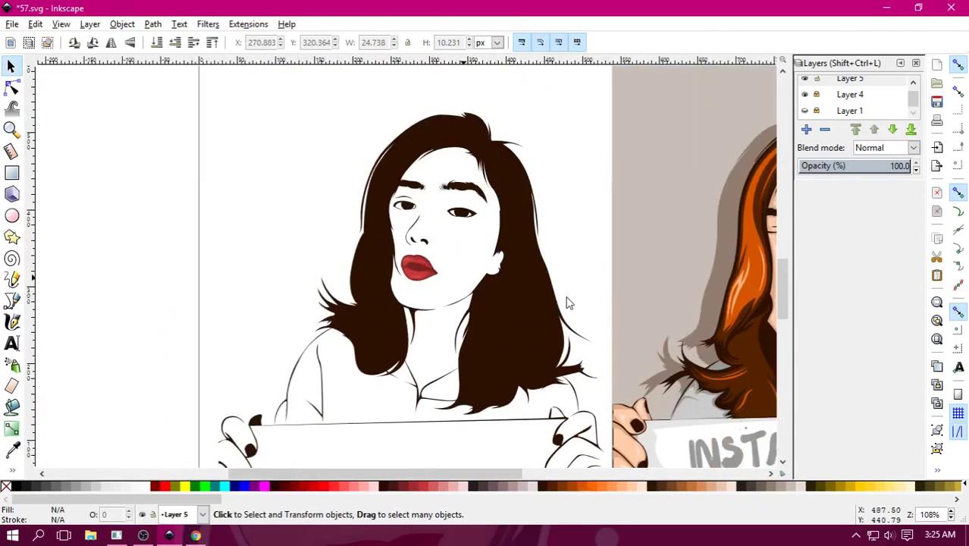
{"action": "key", "text": "minus"}
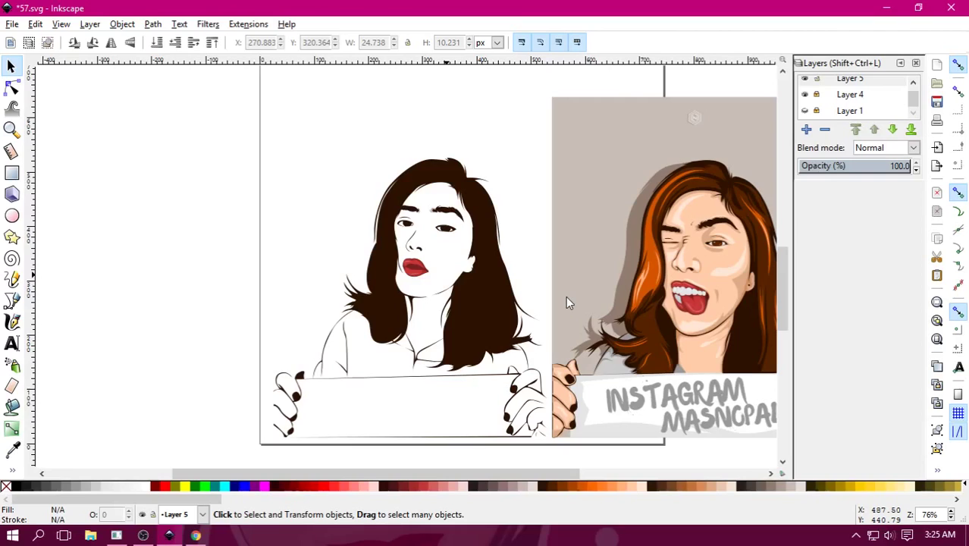
{"action": "key", "text": "plus"}
{"action": "key", "text": "plus"}
{"action": "key", "text": "plus"}
{"action": "key", "text": "plus"}
{"action": "key", "text": "plus"}
{"action": "key", "text": "plus"}
{"action": "key", "text": "plus"}
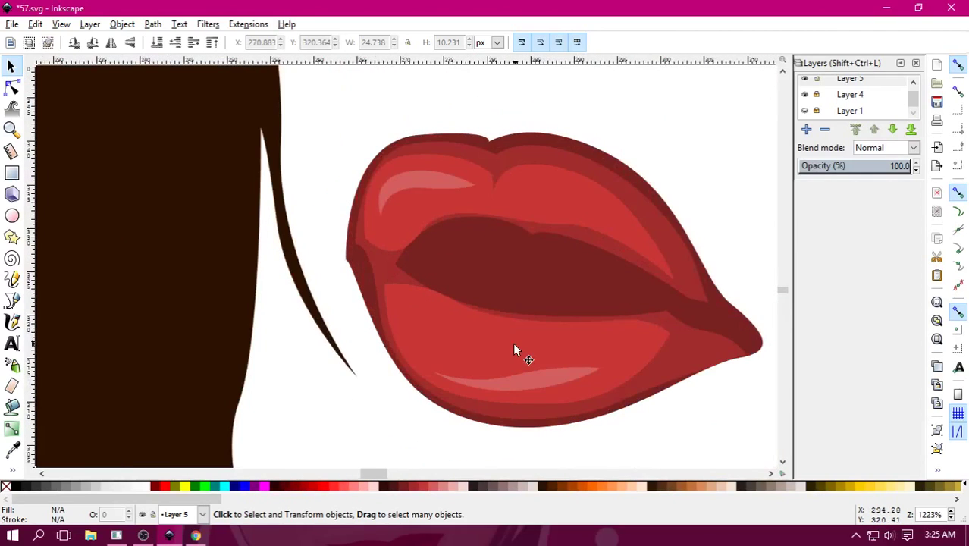
{"action": "scroll", "coordinate": [512, 342], "scroll_direction": "right", "scroll_amount": 4}
{"action": "left_click", "coordinate": [438, 396]}
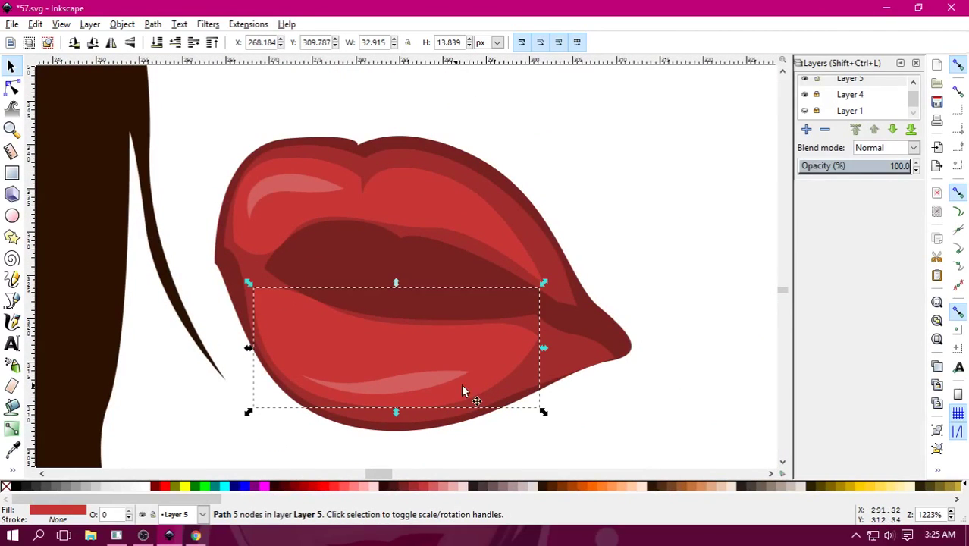
{"action": "left_click", "coordinate": [428, 422]}
{"action": "mouse_move", "coordinate": [420, 427]}
{"action": "left_mouse_down"}
{"action": "mouse_move", "coordinate": [418, 400]}
{"action": "mouse_move", "coordinate": [423, 433]}
{"action": "mouse_move", "coordinate": [430, 385]}
{"action": "left_mouse_up"}
Raise and flatten the lower lip to 10.650 px and flatten the upper lip to 13.348 px.
{"action": "left_click", "coordinate": [434, 348]}
{"action": "left_click_drag", "start_coordinate": [431, 347], "coordinate": [440, 318]}
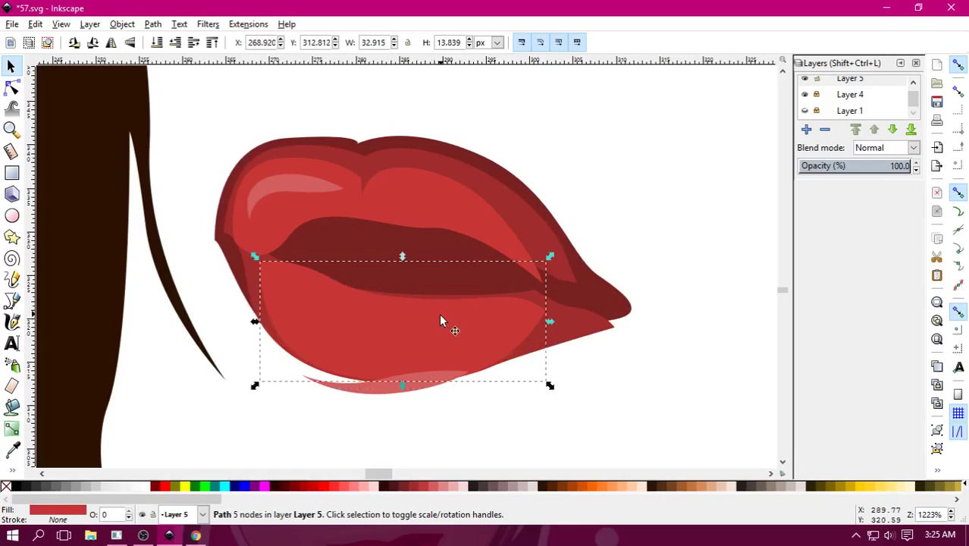
{"action": "mouse_move", "coordinate": [402, 383]}
{"action": "left_mouse_down"}
{"action": "mouse_move", "coordinate": [406, 351]}
{"action": "mouse_move", "coordinate": [414, 369]}
{"action": "left_mouse_up"}
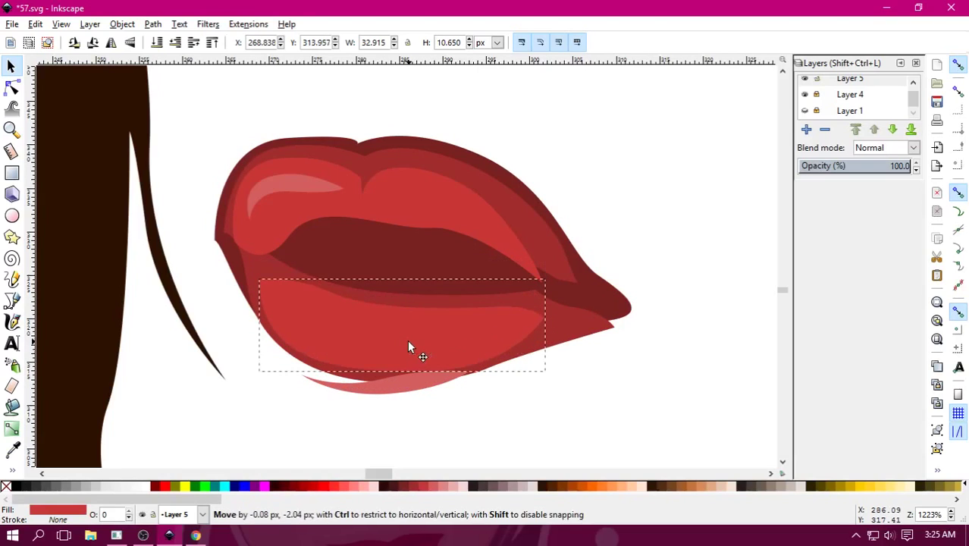
{"action": "left_click", "coordinate": [435, 189]}
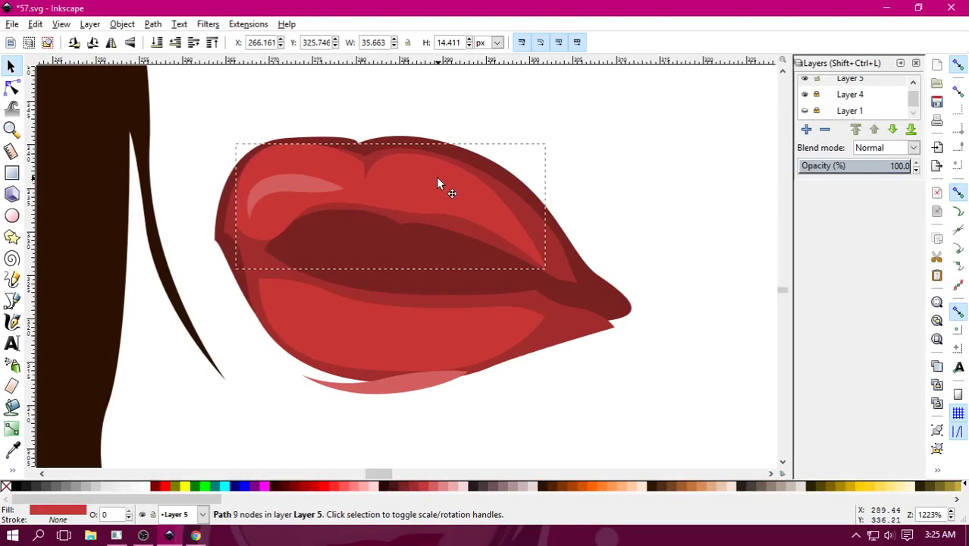
{"action": "left_click_drag", "start_coordinate": [393, 145], "coordinate": [394, 150]}
{"action": "left_click_drag", "start_coordinate": [396, 190], "coordinate": [399, 191]}
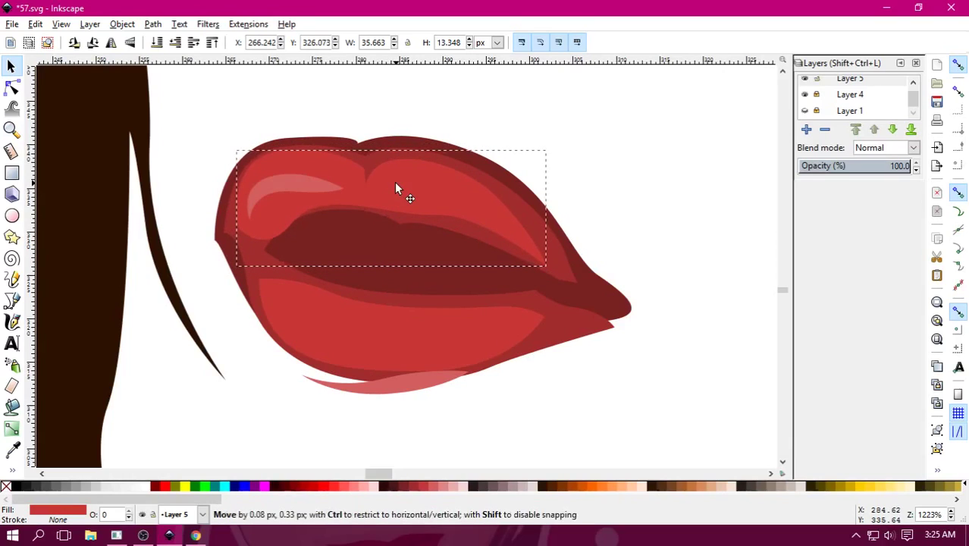
Move the lower-lip highlight up into the lip.
{"action": "mouse_move", "coordinate": [399, 382]}
{"action": "left_mouse_down"}
{"action": "mouse_move", "coordinate": [430, 342]}
{"action": "mouse_move", "coordinate": [448, 345]}
{"action": "left_mouse_up"}
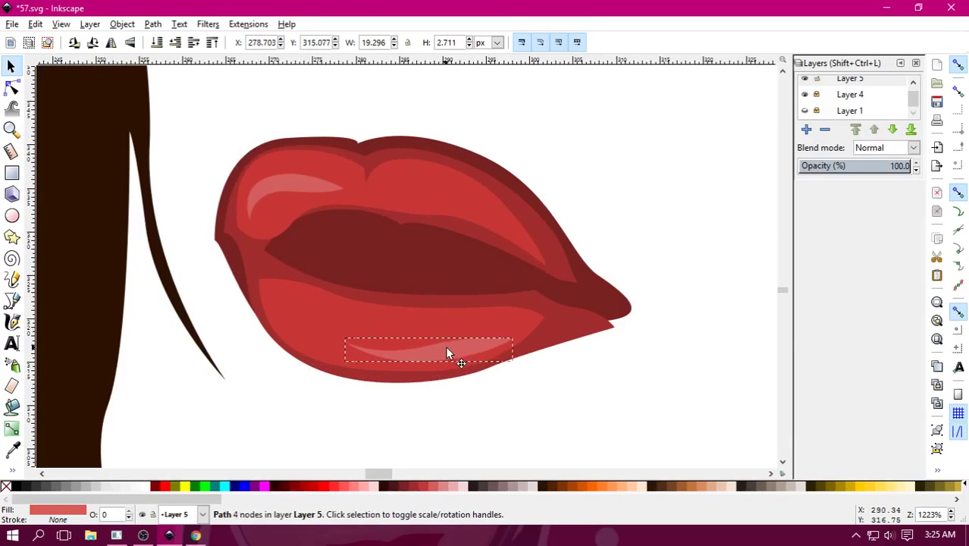
{"action": "key", "text": "Escape"}
{"action": "key", "text": "minus"}
{"action": "key", "text": "minus"}
Narrow the whole lips shape slightly.
{"action": "key", "text": "minus"}
{"action": "key", "text": "minus"}
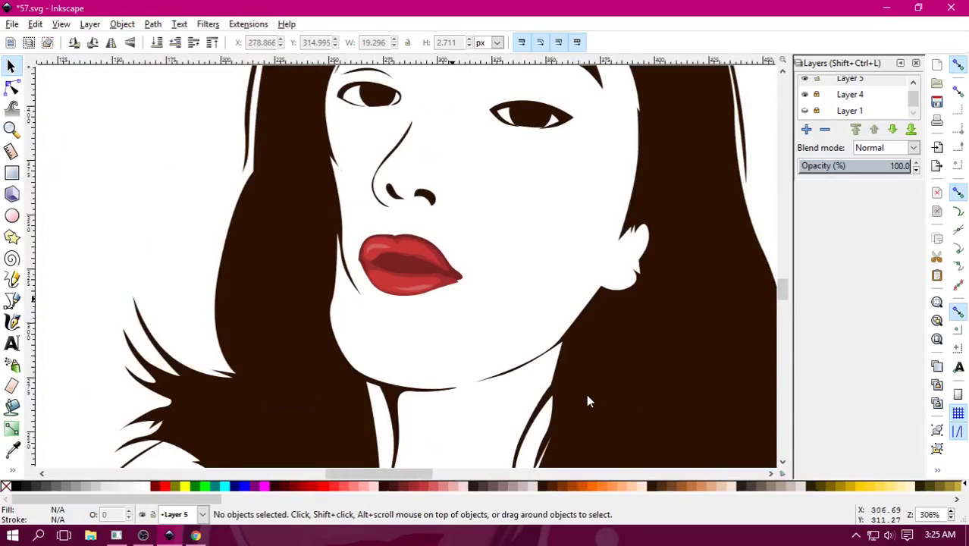
{"action": "key", "text": "minus"}
{"action": "key", "text": "minus"}
{"action": "key", "text": "minus"}
{"action": "key", "text": "minus"}
{"action": "key", "text": "minus"}
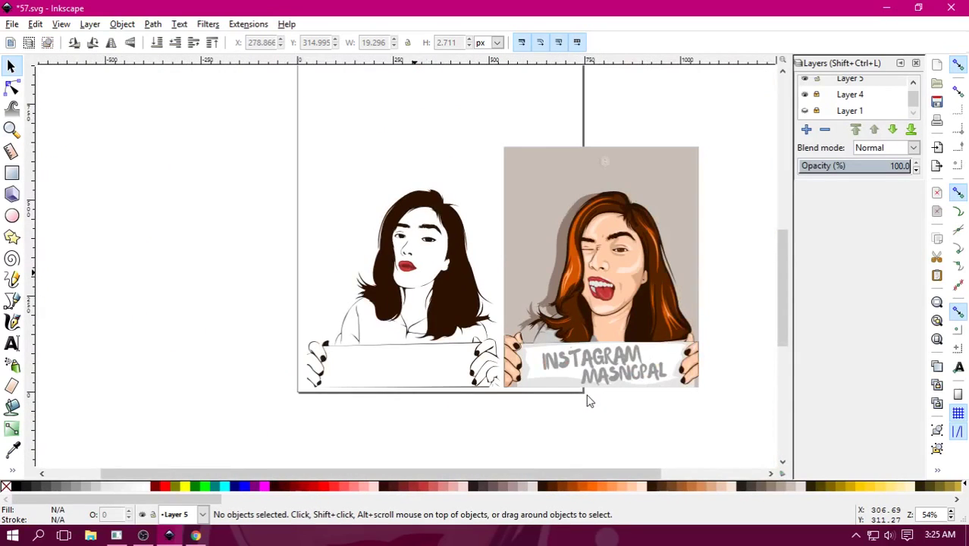
{"action": "key", "text": "plus"}
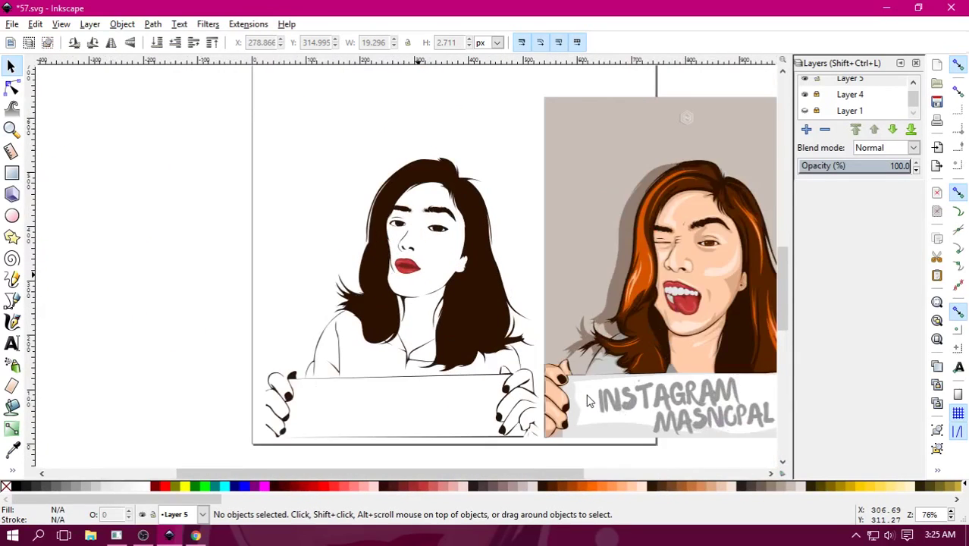
{"action": "key", "text": "plus"}
{"action": "key", "text": "plus"}
{"action": "scroll", "coordinate": [521, 251], "scroll_direction": "up", "scroll_amount": 3}
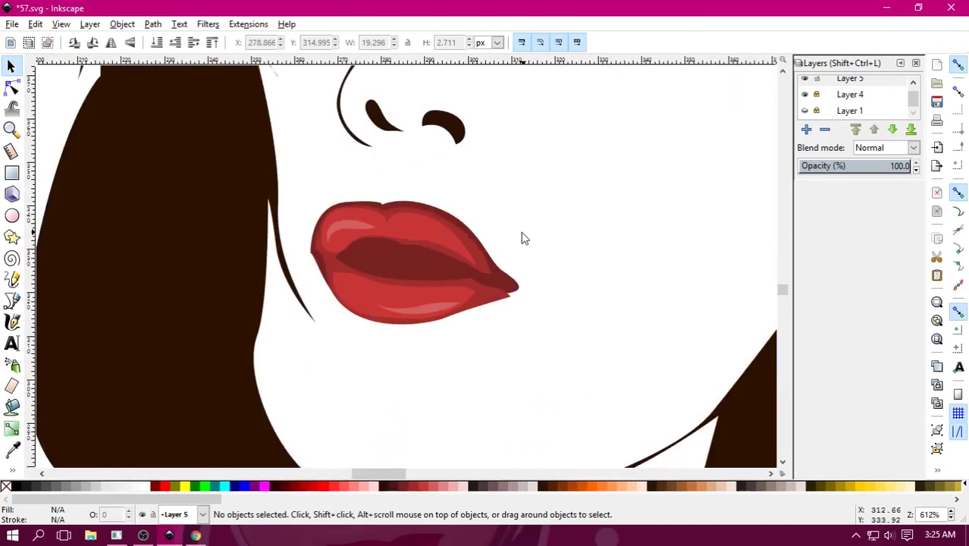
{"action": "scroll", "coordinate": [521, 251], "scroll_direction": "up", "scroll_amount": 2}
{"action": "key", "text": "minus"}
{"action": "key", "text": "minus"}
{"action": "key", "text": "minus"}
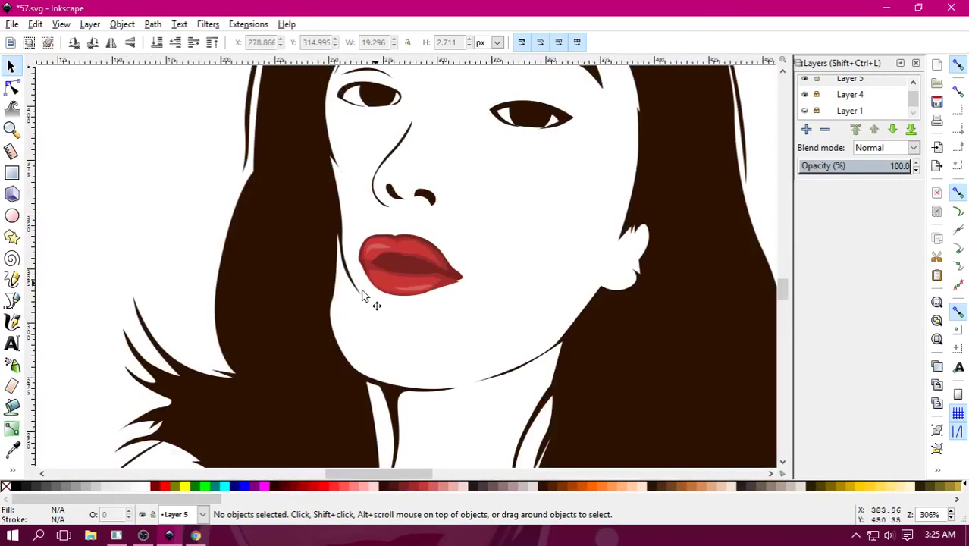
{"action": "key", "text": "plus"}
{"action": "key", "text": "plus"}
{"action": "key", "text": "plus"}
{"action": "left_click", "coordinate": [404, 173]}
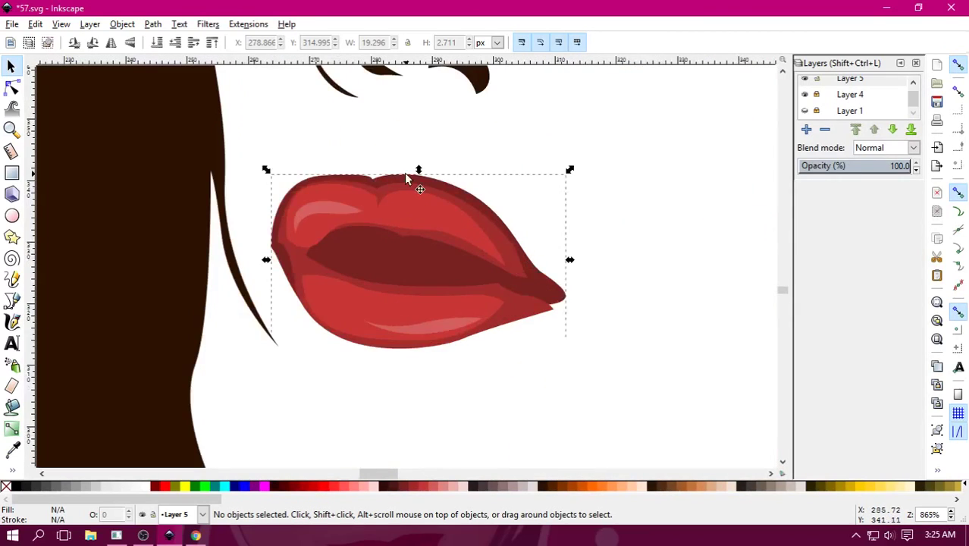
{"action": "left_click_drag", "start_coordinate": [265, 169], "coordinate": [285, 176]}
{"action": "key", "text": "Escape"}
Resize the lower lip and make the upper lip taller, narrower and repositioned.
{"action": "left_click", "coordinate": [299, 261]}
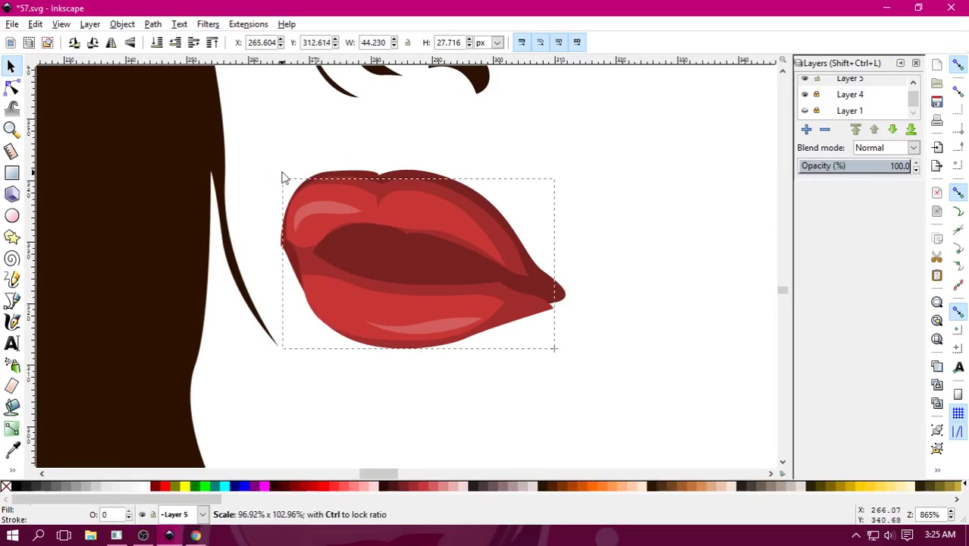
{"action": "left_click", "coordinate": [506, 411]}
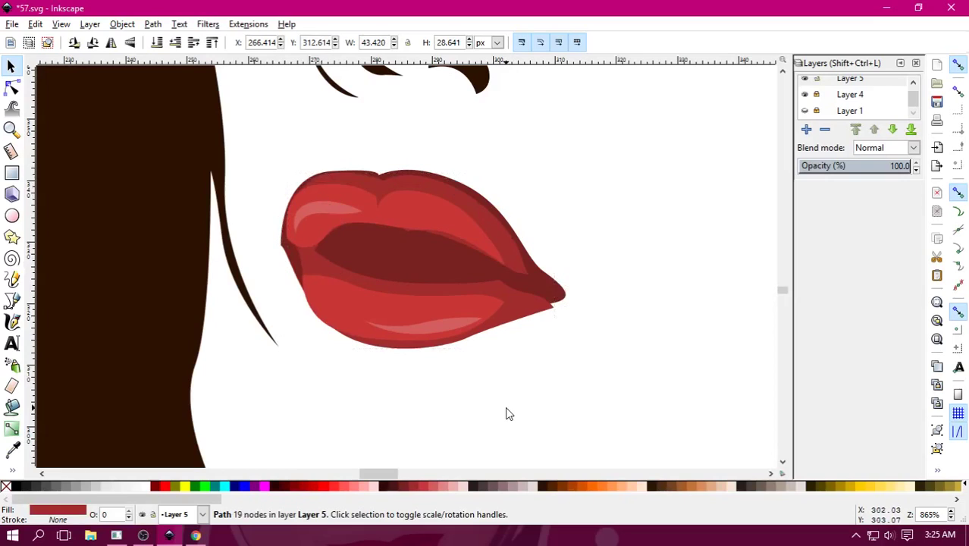
{"action": "left_click", "coordinate": [317, 299]}
{"action": "left_click_drag", "start_coordinate": [302, 279], "coordinate": [309, 266]}
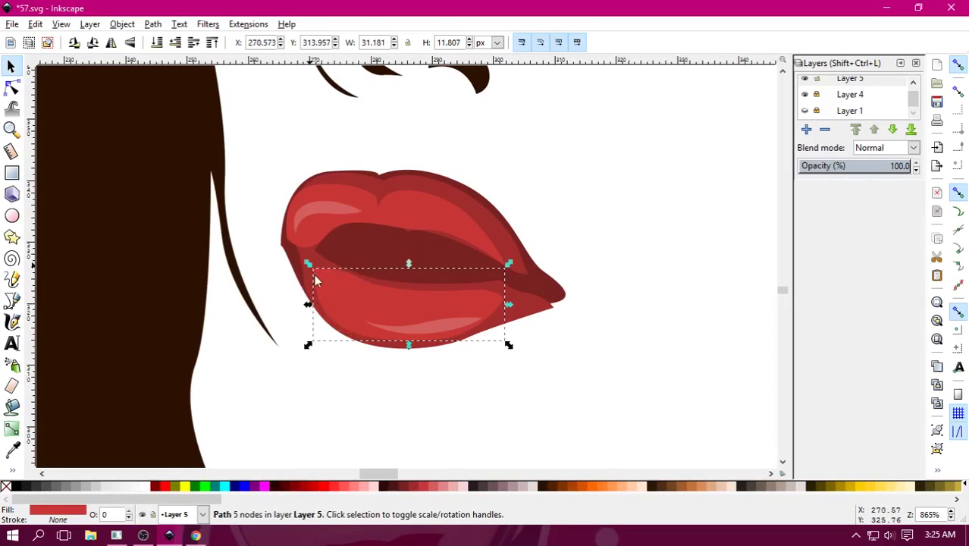
{"action": "left_click", "coordinate": [352, 404]}
{"action": "left_click", "coordinate": [346, 202]}
{"action": "mouse_move", "coordinate": [283, 180]}
{"action": "left_mouse_down"}
{"action": "mouse_move", "coordinate": [296, 176]}
{"action": "mouse_move", "coordinate": [297, 192]}
{"action": "left_mouse_up"}
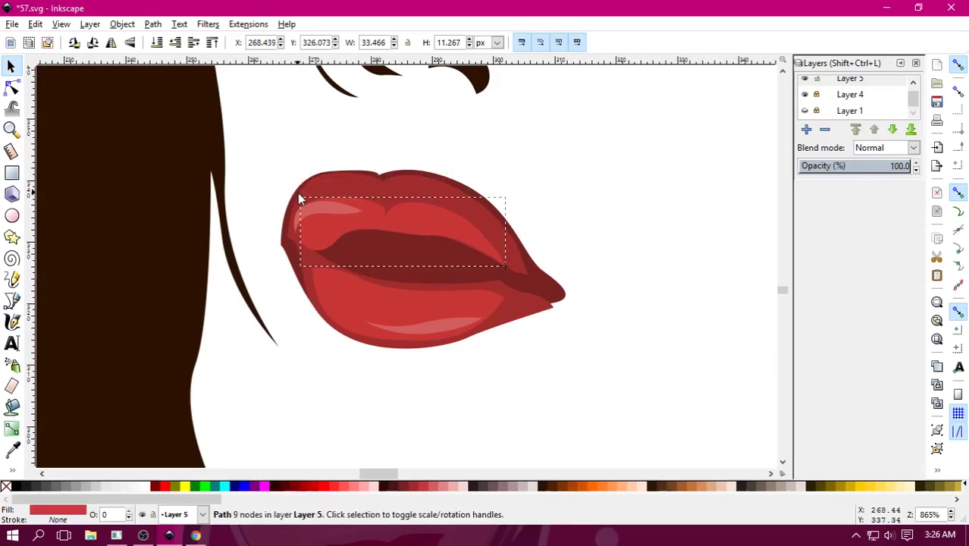
{"action": "left_click_drag", "start_coordinate": [351, 228], "coordinate": [323, 214]}
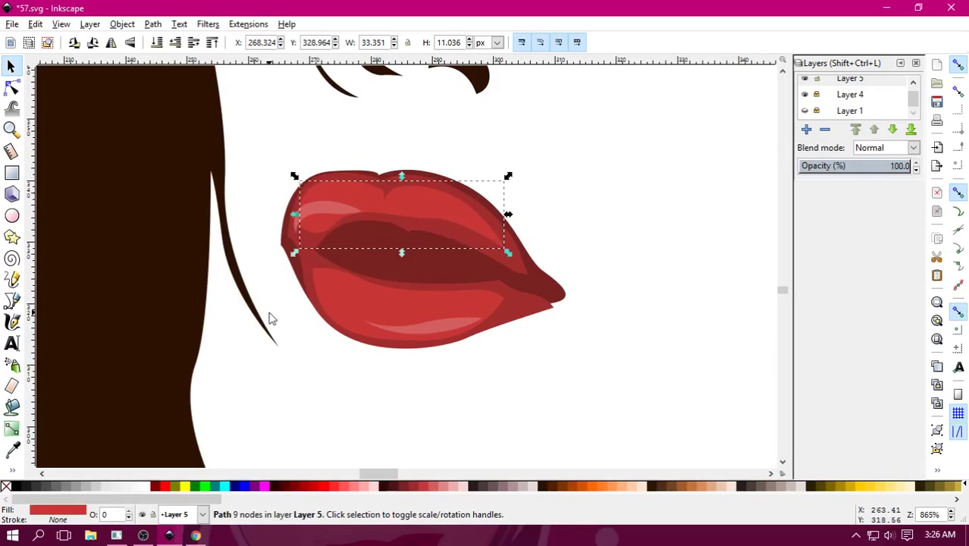
{"action": "left_click", "coordinate": [269, 317]}
Shift the pale highlight right and place a copy on the upper-left lip.
{"action": "left_click", "coordinate": [347, 195]}
{"action": "left_click_drag", "start_coordinate": [346, 195], "coordinate": [412, 195]}
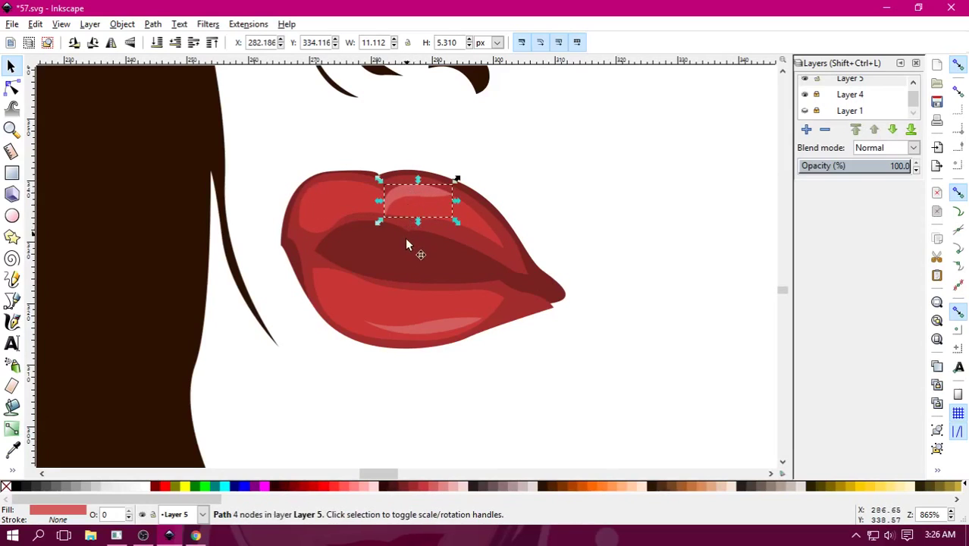
{"action": "key", "text": "ctrl+v"}
{"action": "left_click_drag", "start_coordinate": [403, 260], "coordinate": [329, 184]}
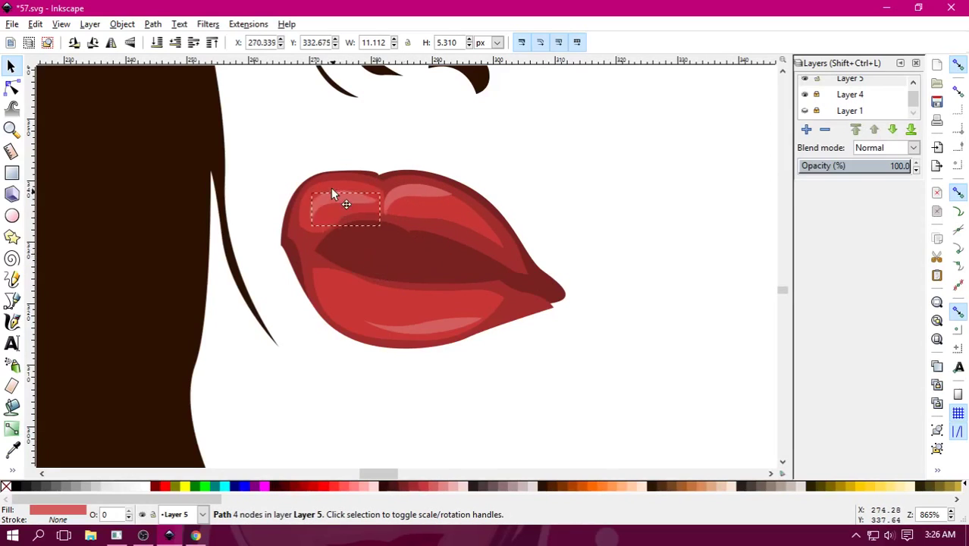
{"action": "key", "text": "Escape"}
{"action": "scroll", "coordinate": [529, 318], "scroll_direction": "down", "scroll_amount": 1}
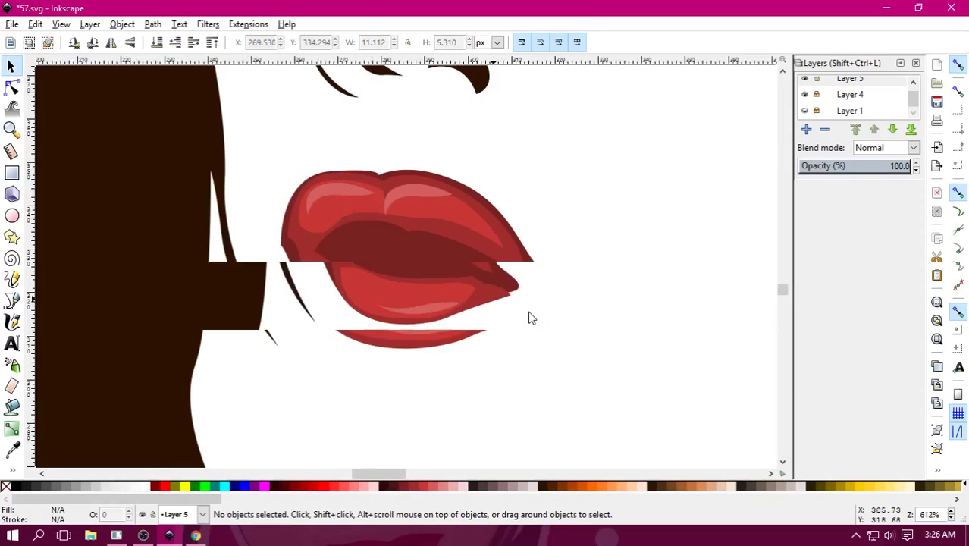
{"action": "scroll", "coordinate": [529, 319], "scroll_direction": "down", "scroll_amount": 2}
{"action": "scroll", "coordinate": [529, 318], "scroll_direction": "down", "scroll_amount": 2}
{"action": "scroll", "coordinate": [529, 319], "scroll_direction": "down", "scroll_amount": 1}
{"action": "scroll", "coordinate": [529, 317], "scroll_direction": "down", "scroll_amount": 1}
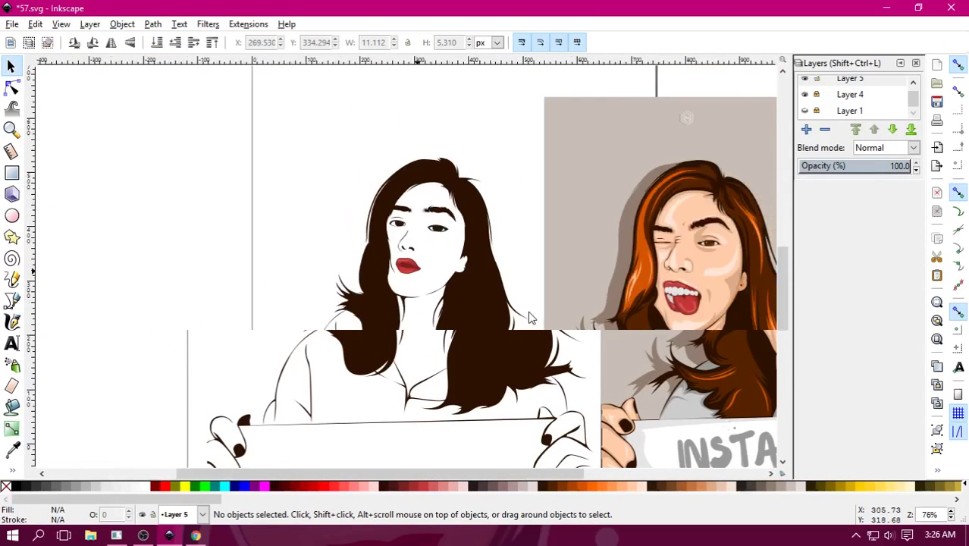
{"action": "scroll", "coordinate": [521, 317], "scroll_direction": "up", "scroll_amount": 2}
{"action": "scroll", "coordinate": [469, 290], "scroll_direction": "up", "scroll_amount": 2}
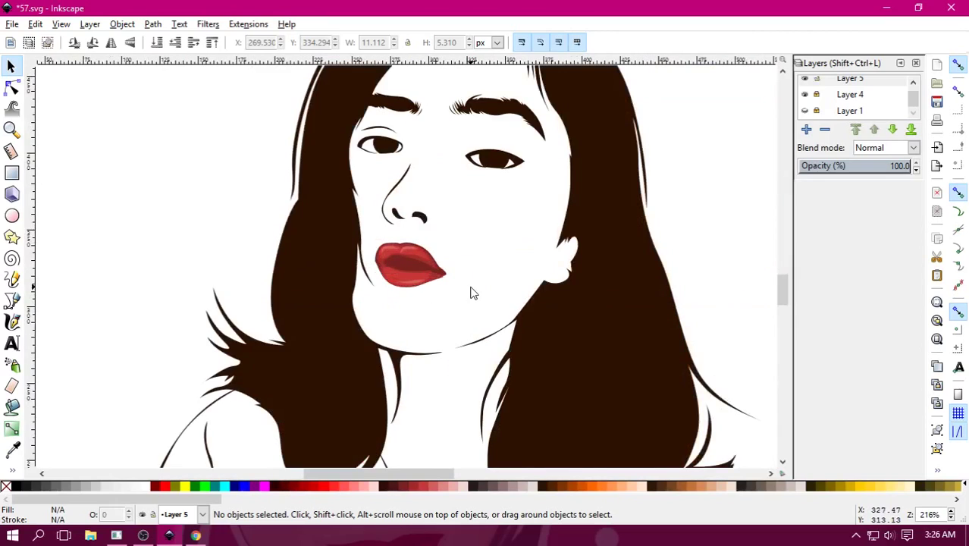
{"action": "scroll", "coordinate": [409, 266], "scroll_direction": "up", "scroll_amount": 4}
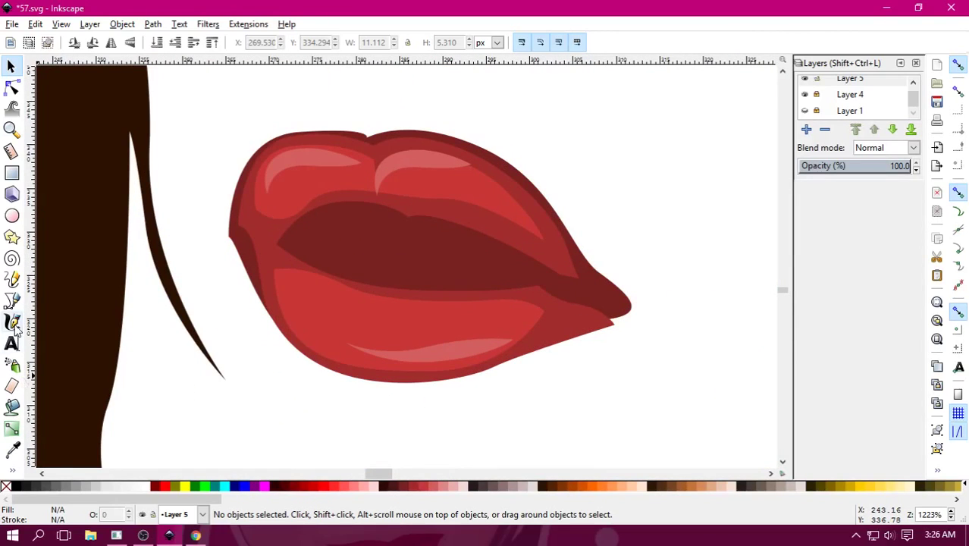
Draw a closed almond-shaped teeth path between the lips, corner to corner, with the Bezier tool.
{"action": "left_click", "coordinate": [12, 301]}
{"action": "scroll", "coordinate": [363, 260], "scroll_direction": "up", "scroll_amount": 2}
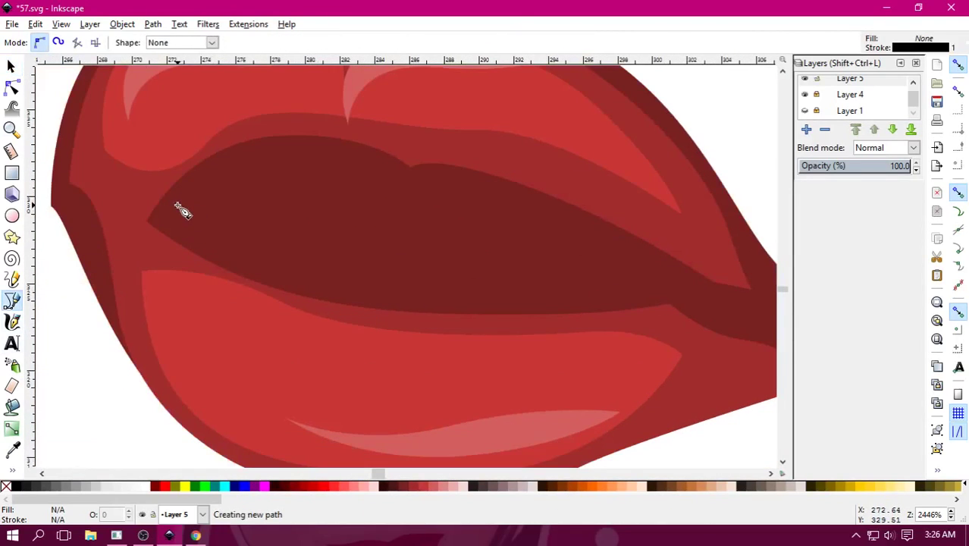
{"action": "left_click", "coordinate": [176, 205]}
{"action": "left_click_drag", "start_coordinate": [669, 274], "coordinate": [357, 186]}
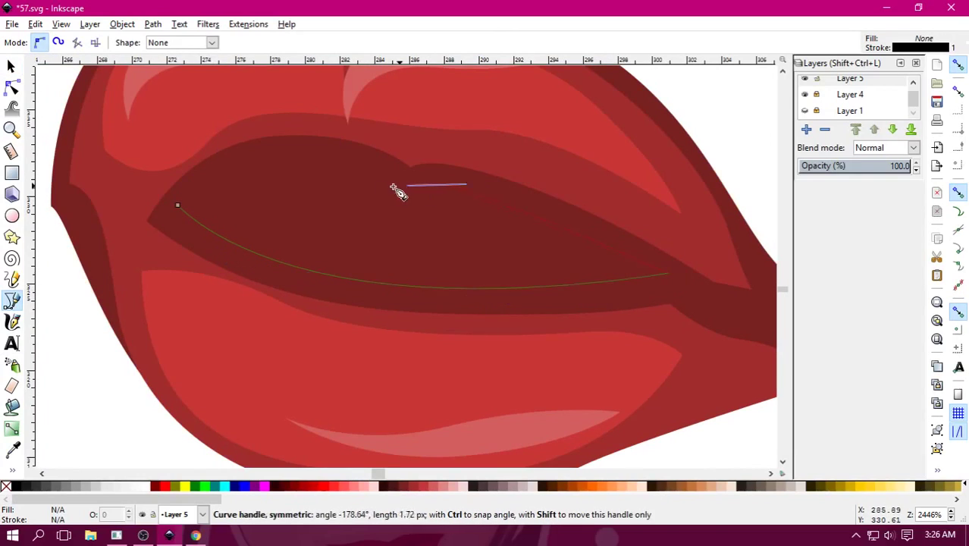
{"action": "left_click_drag", "start_coordinate": [306, 158], "coordinate": [306, 158]}
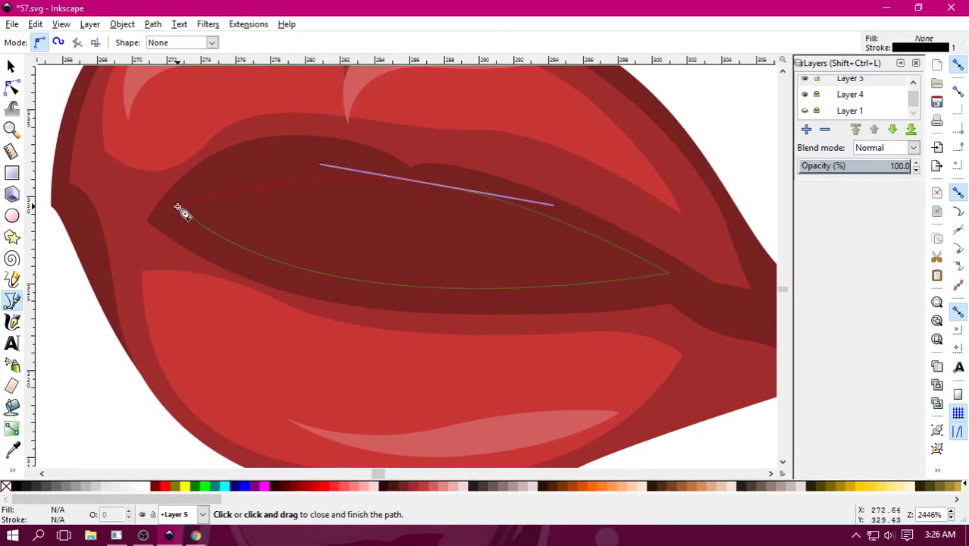
{"action": "left_click_drag", "start_coordinate": [176, 205], "coordinate": [130, 275]}
Give the teeth shape a white fill with no stroke, deselect it, and zoom out to the whole drawing.
{"action": "left_click", "coordinate": [127, 486]}
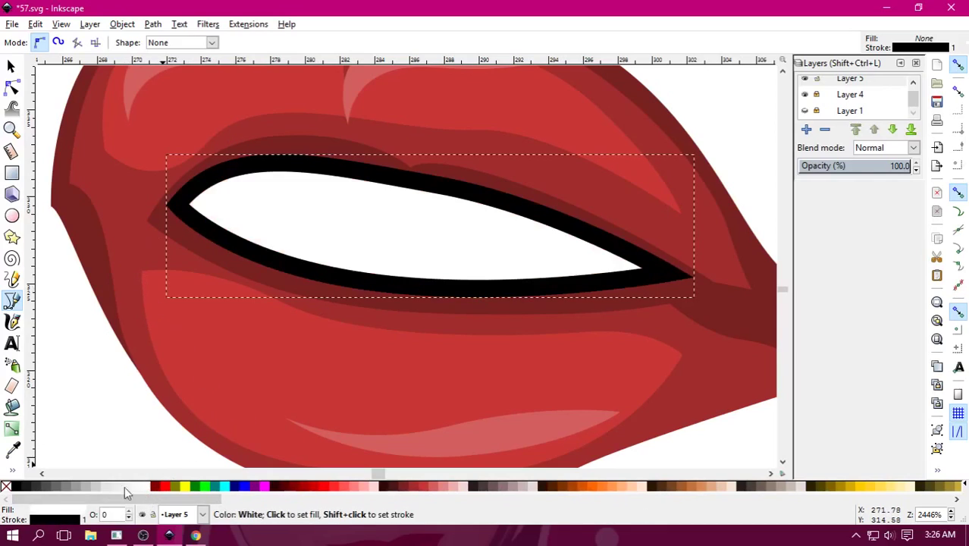
{"action": "right_click", "coordinate": [5, 487]}
{"action": "left_click", "coordinate": [34, 423]}
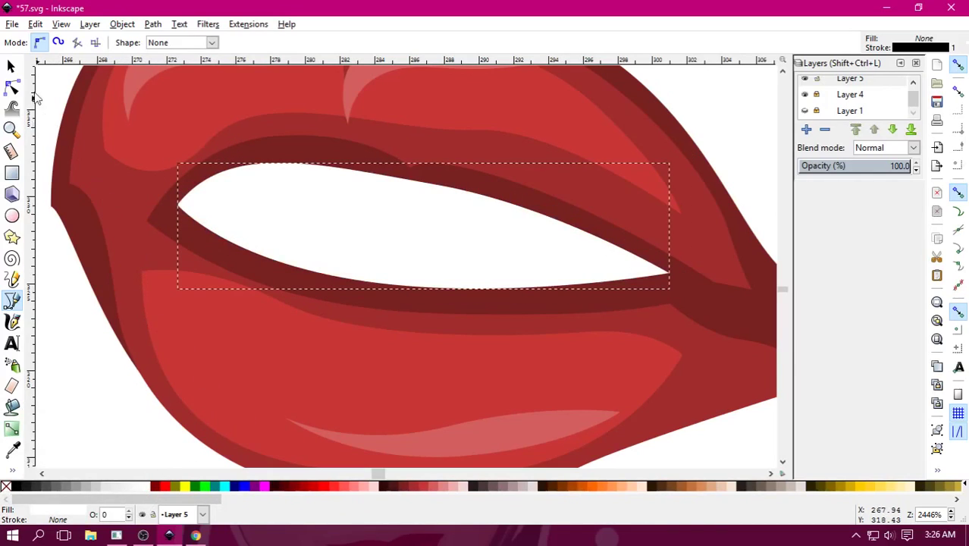
{"action": "left_click", "coordinate": [11, 65]}
{"action": "left_click", "coordinate": [80, 365]}
{"action": "key", "text": "minus"}
{"action": "key", "text": "minus"}
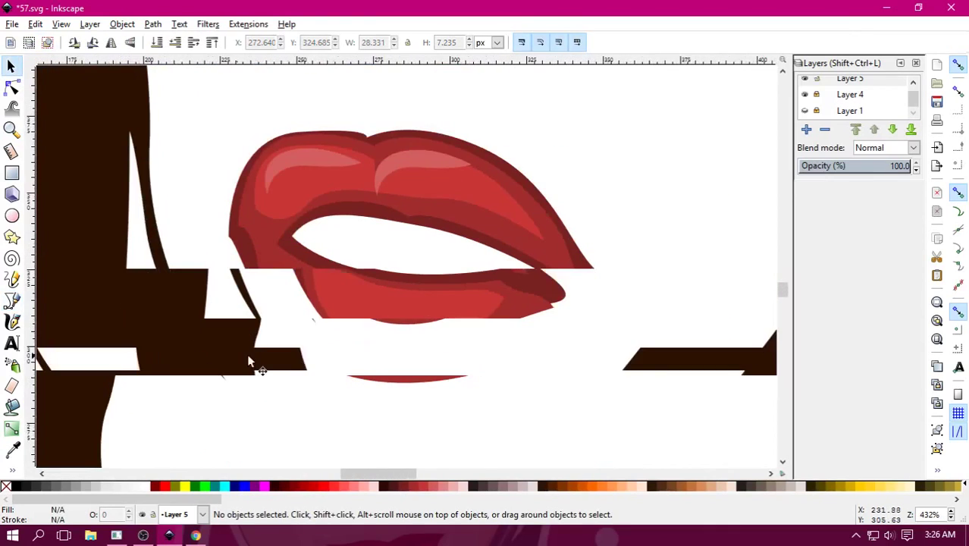
{"action": "key", "text": "minus"}
{"action": "key", "text": "minus"}
{"action": "key", "text": "minus"}
{"action": "key", "text": "minus"}
{"action": "key", "text": "minus"}
{"action": "key", "text": "minus"}
{"action": "key", "text": "minus"}
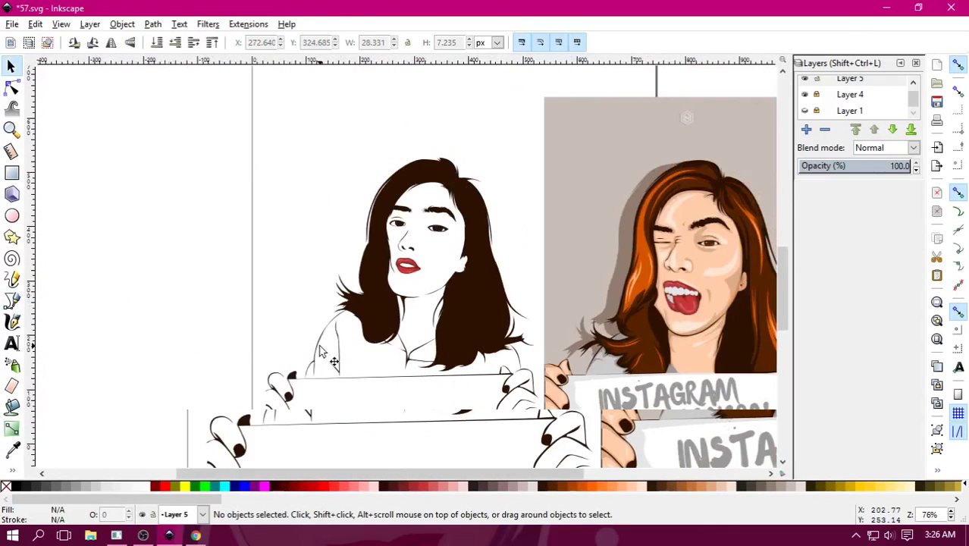
{"action": "key", "text": "minus"}
{"action": "key", "text": "minus"}
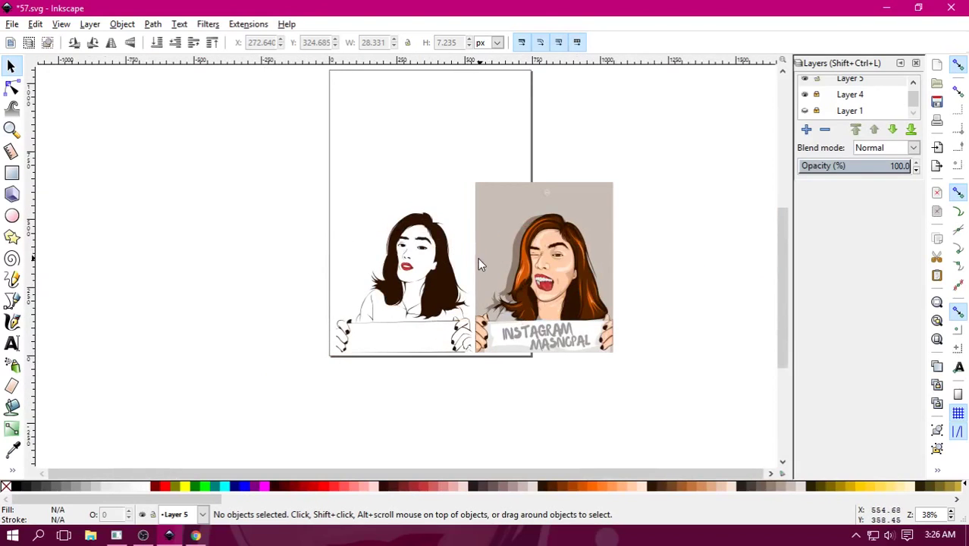
Zoom in and start a Bezier strand outline at the hair top, curving down the left side.
{"action": "scroll", "coordinate": [410, 282], "scroll_direction": "up", "scroll_amount": 2}
{"action": "scroll", "coordinate": [411, 282], "scroll_direction": "up", "scroll_amount": 1}
{"action": "scroll", "coordinate": [411, 282], "scroll_direction": "up", "scroll_amount": 1}
{"action": "scroll", "coordinate": [409, 284], "scroll_direction": "up", "scroll_amount": 1}
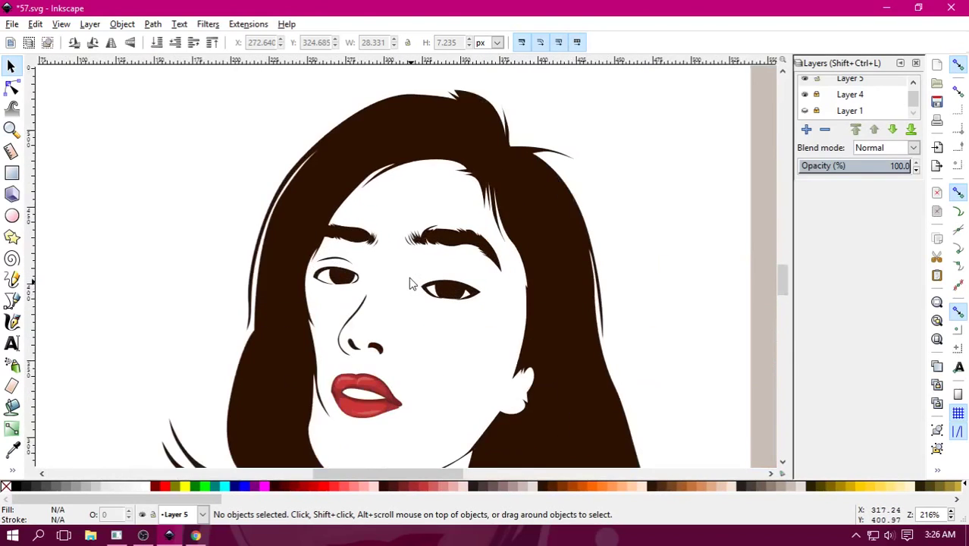
{"action": "scroll", "coordinate": [409, 283], "scroll_direction": "up", "scroll_amount": 1}
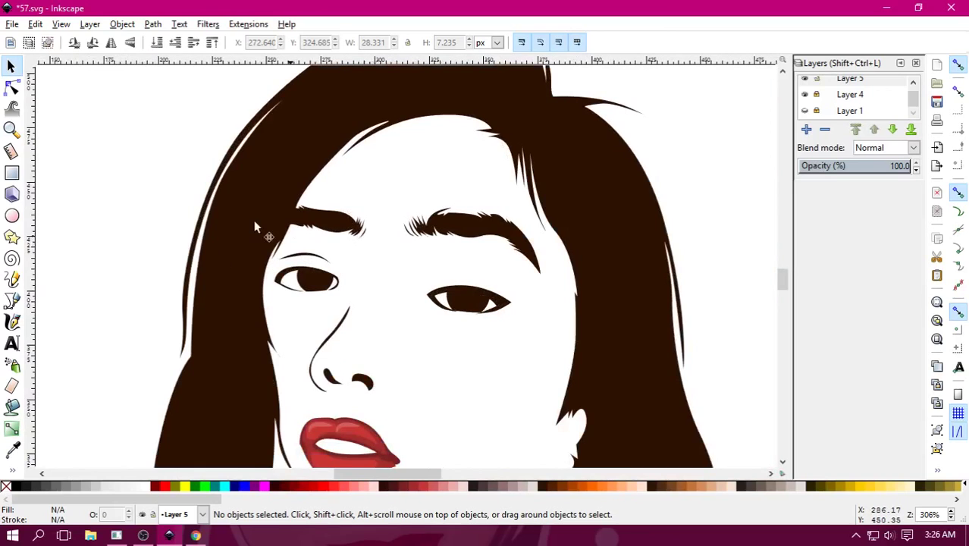
{"action": "left_click", "coordinate": [12, 301]}
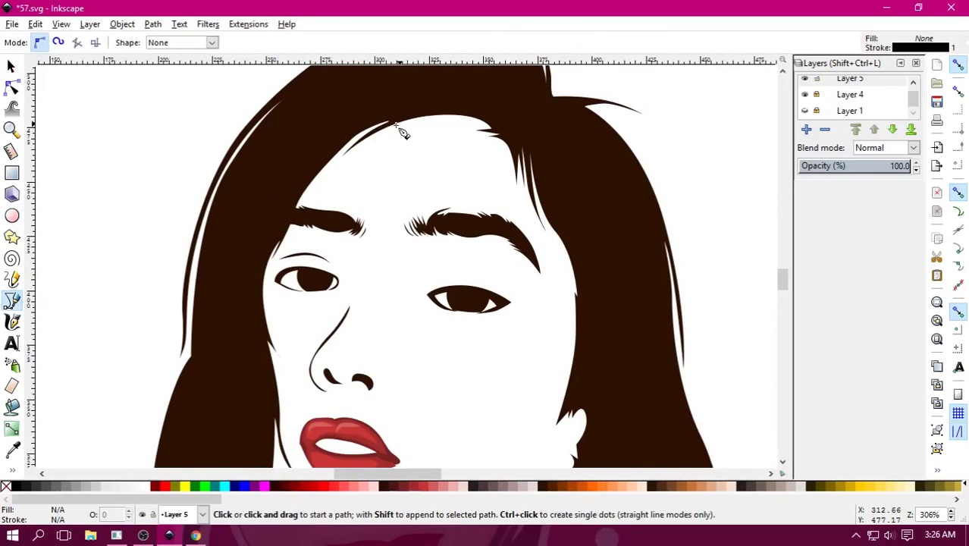
{"action": "scroll", "coordinate": [373, 238], "scroll_direction": "up", "scroll_amount": 3}
{"action": "scroll", "coordinate": [449, 184], "scroll_direction": "up", "scroll_amount": 1}
{"action": "left_click", "coordinate": [486, 163]}
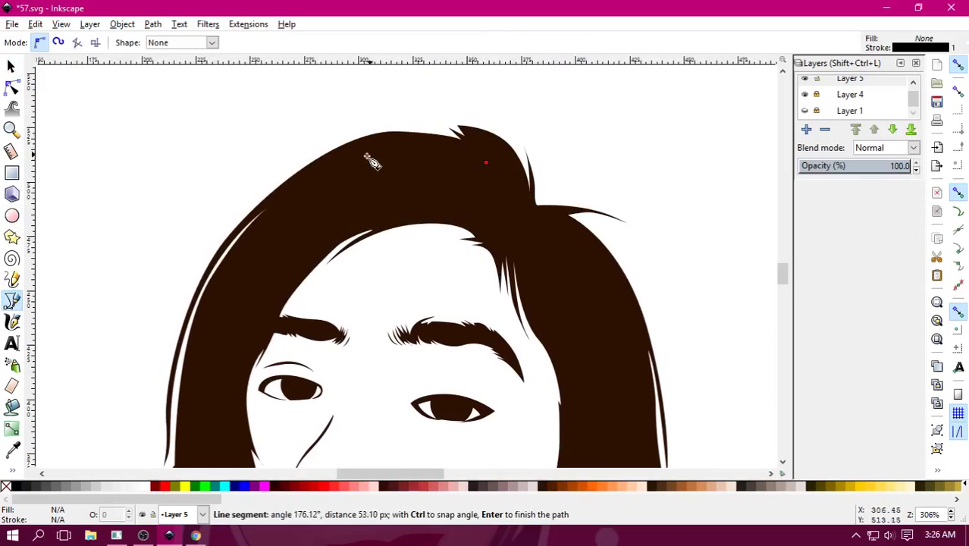
{"action": "left_click_drag", "start_coordinate": [323, 169], "coordinate": [254, 214]}
{"action": "scroll", "coordinate": [214, 311], "scroll_direction": "down", "scroll_amount": 5}
{"action": "scroll", "coordinate": [288, 228], "scroll_direction": "left", "scroll_amount": 5}
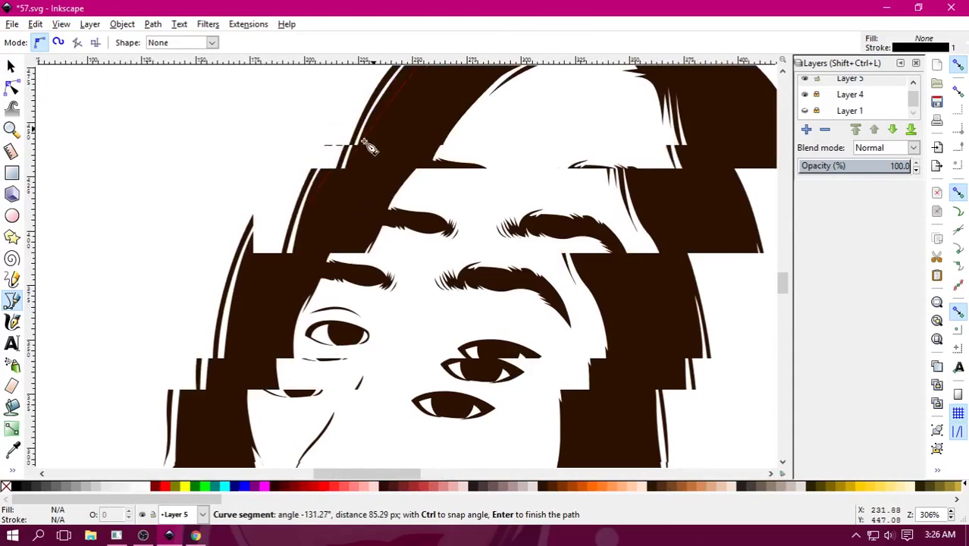
{"action": "left_click_drag", "start_coordinate": [359, 173], "coordinate": [355, 231]}
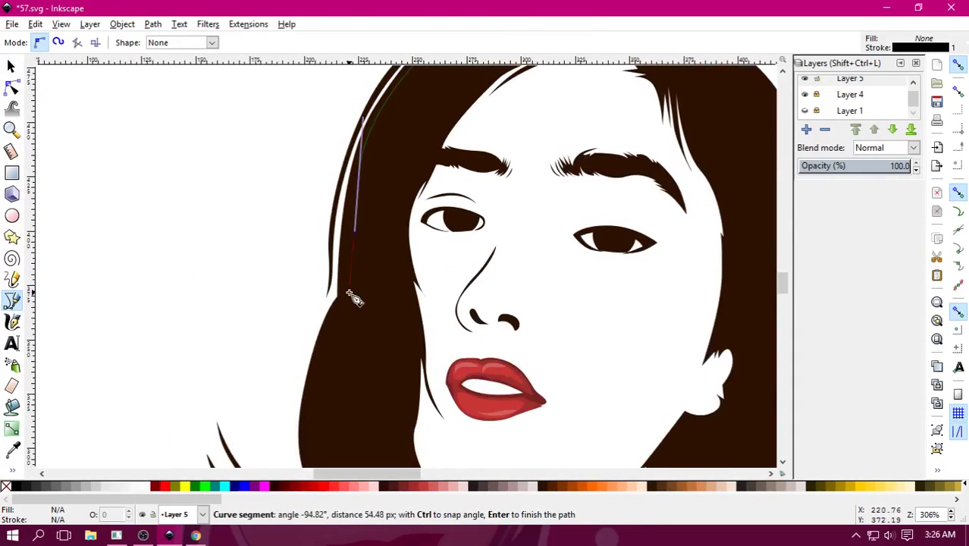
Extend the strand outline down to the hair ends and curve it back upward.
{"action": "scroll", "coordinate": [348, 296], "scroll_direction": "left", "scroll_amount": 2}
{"action": "scroll", "coordinate": [389, 338], "scroll_direction": "down", "scroll_amount": 2}
{"action": "scroll", "coordinate": [447, 259], "scroll_direction": "down", "scroll_amount": 3}
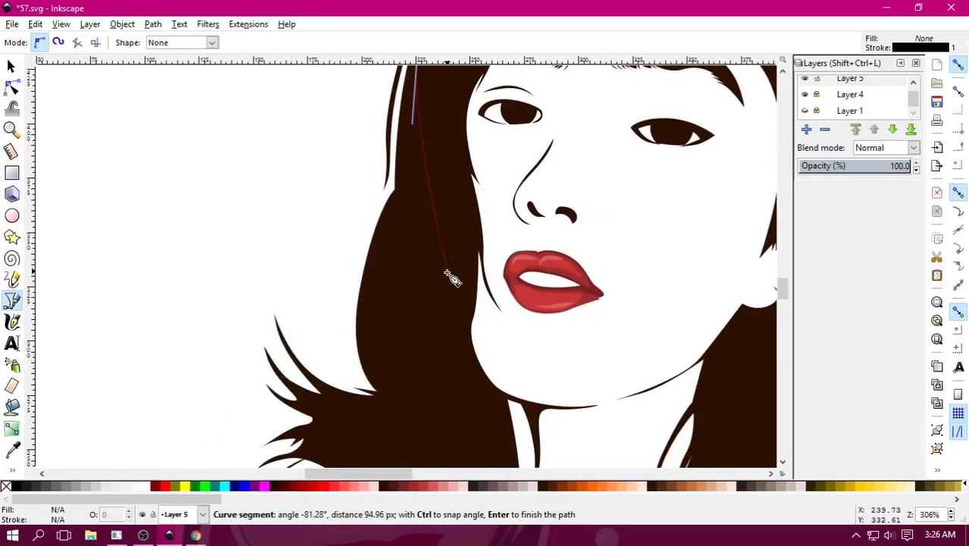
{"action": "scroll", "coordinate": [448, 301], "scroll_direction": "down", "scroll_amount": 3}
{"action": "scroll", "coordinate": [447, 302], "scroll_direction": "right", "scroll_amount": 2}
{"action": "left_click_drag", "start_coordinate": [383, 224], "coordinate": [373, 277]}
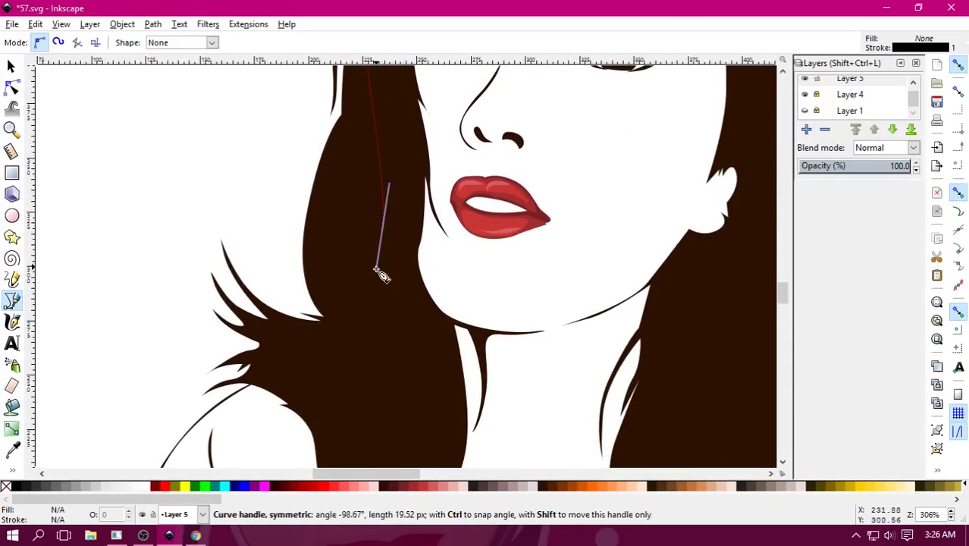
{"action": "left_click", "coordinate": [335, 322]}
{"action": "mouse_move", "coordinate": [383, 270]}
{"action": "left_mouse_down"}
{"action": "mouse_move", "coordinate": [392, 245]}
{"action": "mouse_move", "coordinate": [413, 302]}
{"action": "left_mouse_up"}
{"action": "scroll", "coordinate": [385, 335], "scroll_direction": "down", "scroll_amount": 3}
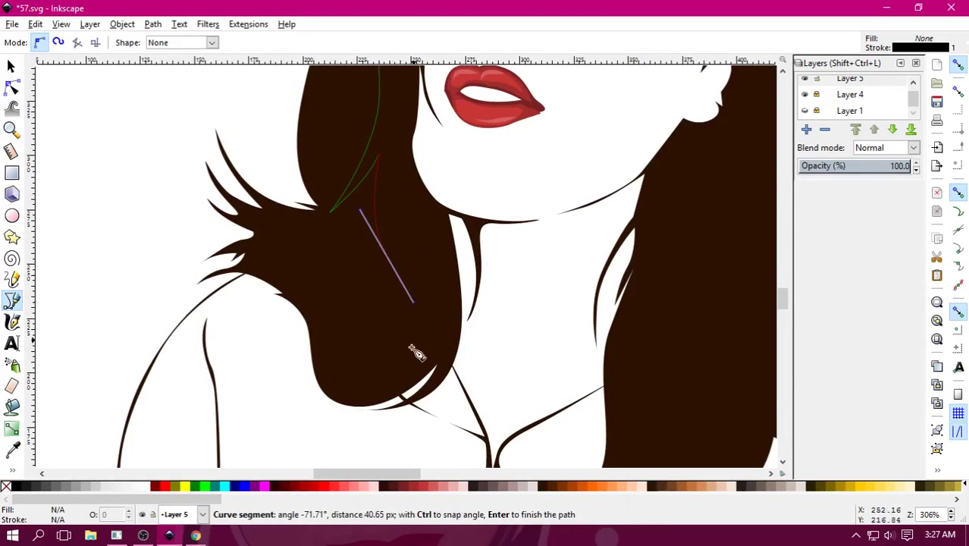
{"action": "left_click_drag", "start_coordinate": [372, 385], "coordinate": [357, 389]}
{"action": "mouse_move", "coordinate": [404, 349]}
{"action": "left_mouse_down"}
{"action": "mouse_move", "coordinate": [421, 306]}
{"action": "mouse_move", "coordinate": [415, 262]}
{"action": "left_mouse_up"}
{"action": "mouse_move", "coordinate": [422, 334]}
{"action": "left_mouse_down"}
{"action": "mouse_move", "coordinate": [419, 366]}
{"action": "mouse_move", "coordinate": [445, 387]}
{"action": "left_mouse_up"}
{"action": "left_click_drag", "start_coordinate": [462, 339], "coordinate": [454, 244]}
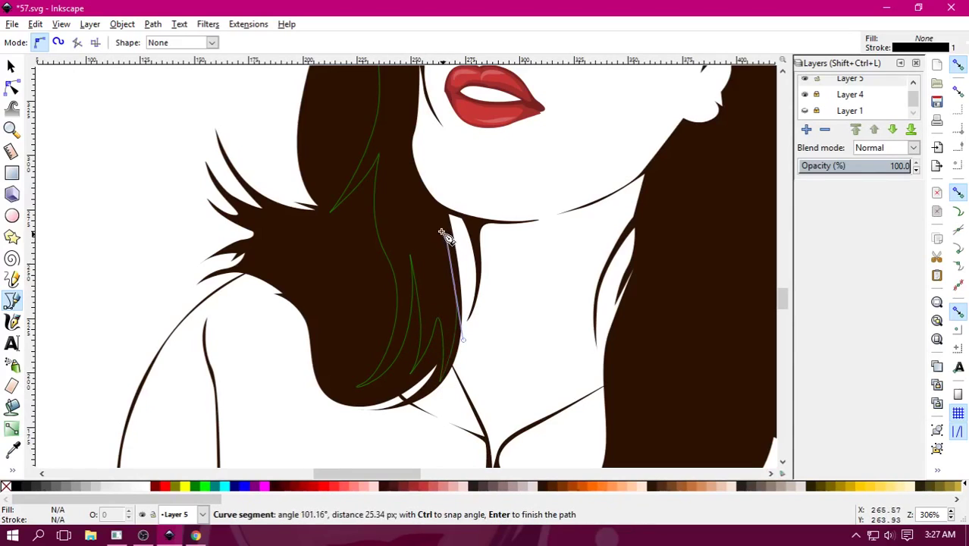
{"action": "left_click_drag", "start_coordinate": [405, 206], "coordinate": [387, 151]}
Trace the strand up beside the cheek to the hairline, then back down beside the eye.
{"action": "scroll", "coordinate": [362, 318], "scroll_direction": "up", "scroll_amount": 6}
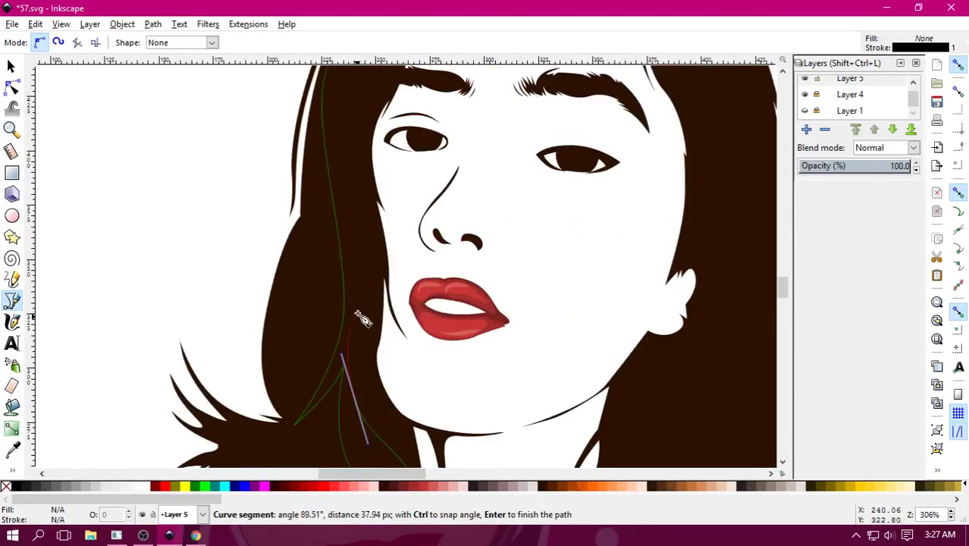
{"action": "left_click", "coordinate": [374, 287]}
{"action": "left_click_drag", "start_coordinate": [377, 258], "coordinate": [371, 229]}
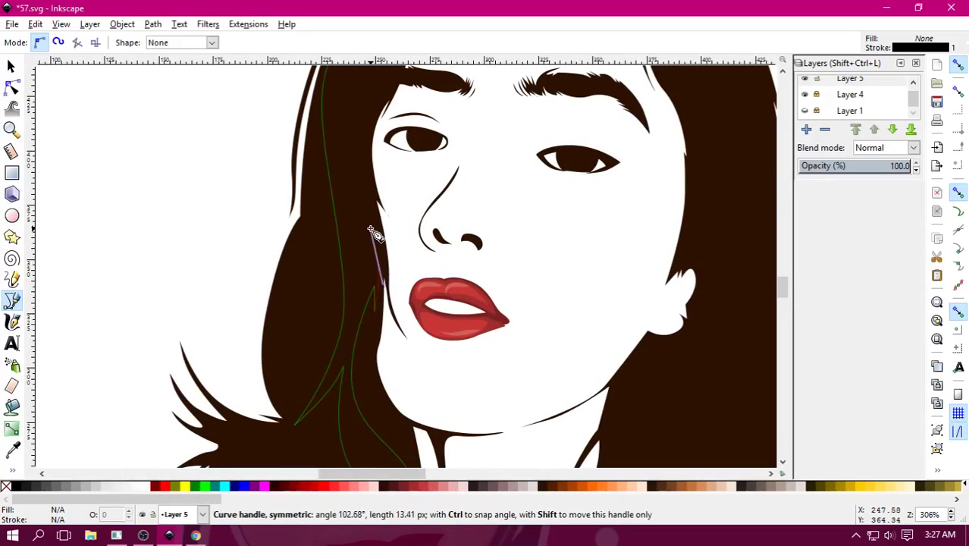
{"action": "scroll", "coordinate": [376, 303], "scroll_direction": "up", "scroll_amount": 5}
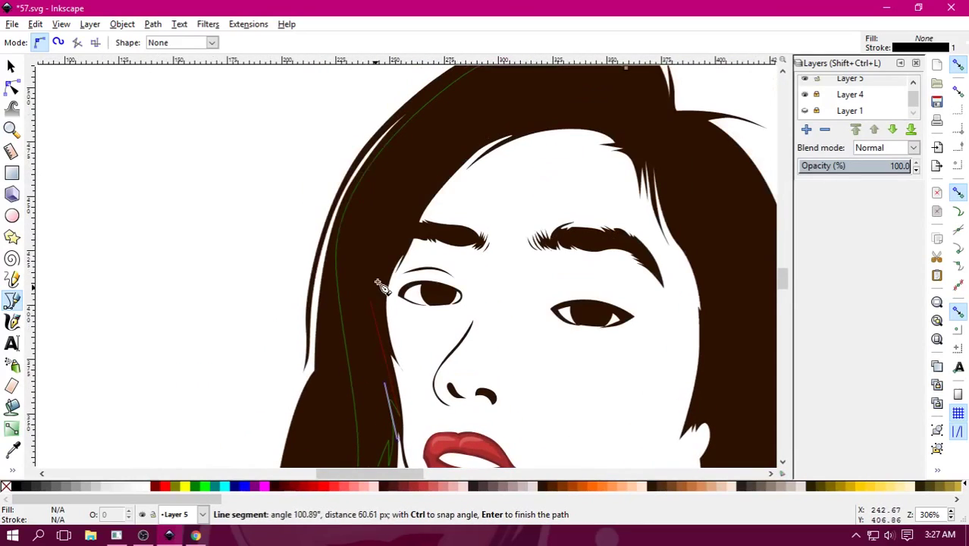
{"action": "left_click_drag", "start_coordinate": [381, 266], "coordinate": [391, 213]}
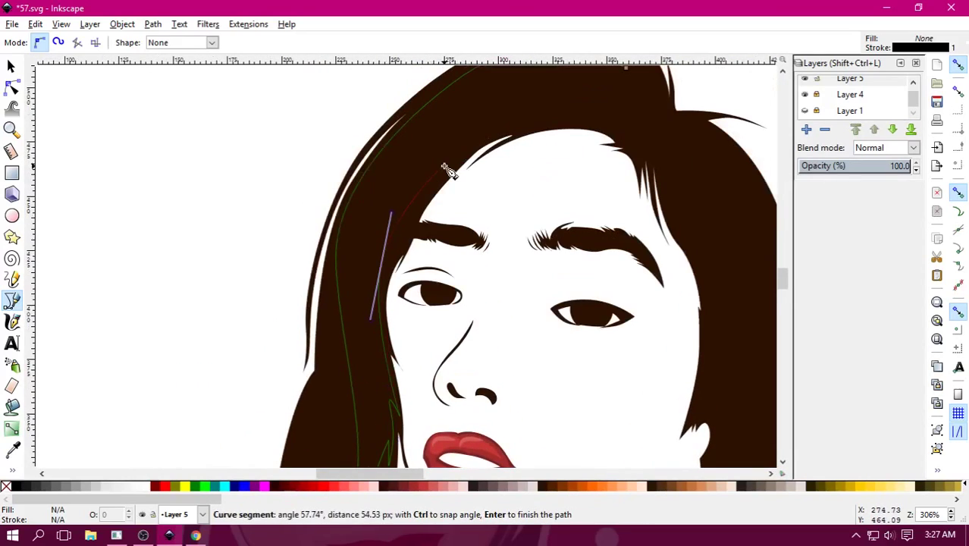
{"action": "left_click", "coordinate": [385, 272]}
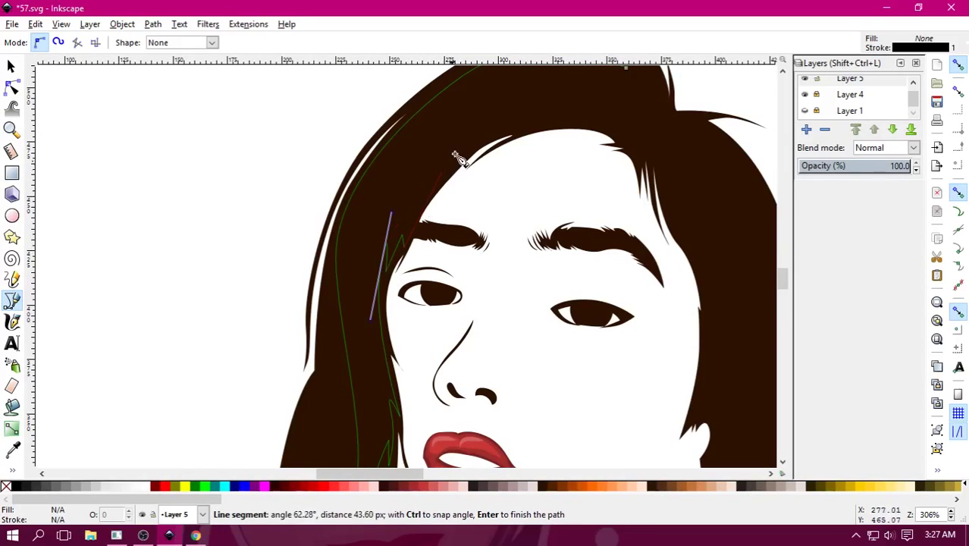
{"action": "left_click_drag", "start_coordinate": [447, 163], "coordinate": [490, 121]}
{"action": "left_click_drag", "start_coordinate": [360, 261], "coordinate": [352, 331]}
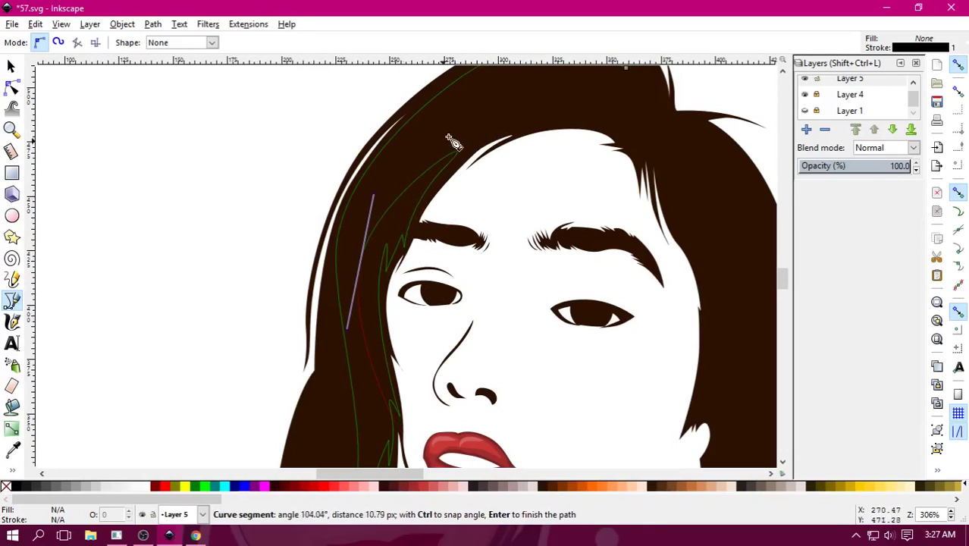
{"action": "left_click", "coordinate": [528, 119]}
{"action": "left_click_drag", "start_coordinate": [420, 188], "coordinate": [379, 250]}
{"action": "scroll", "coordinate": [372, 303], "scroll_direction": "down", "scroll_amount": 5}
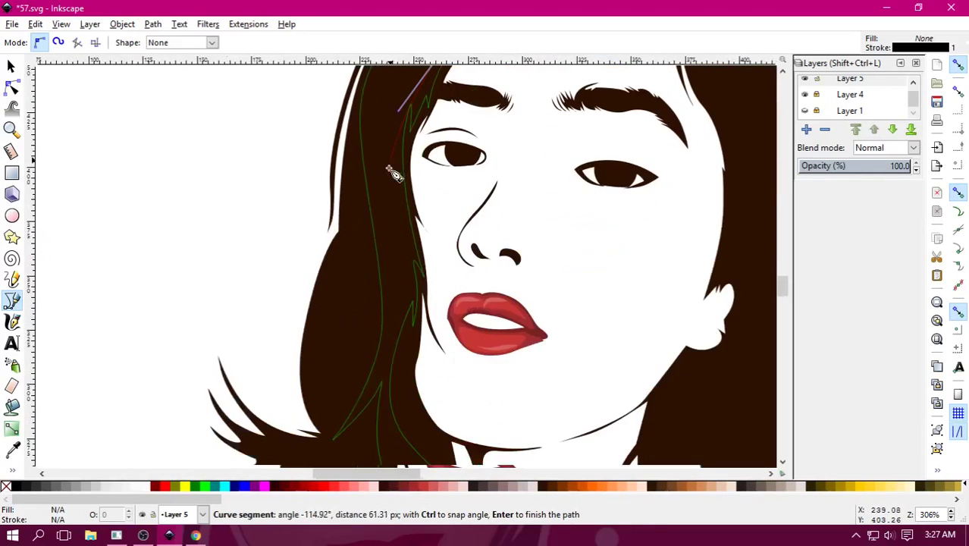
{"action": "left_click_drag", "start_coordinate": [396, 191], "coordinate": [400, 238]}
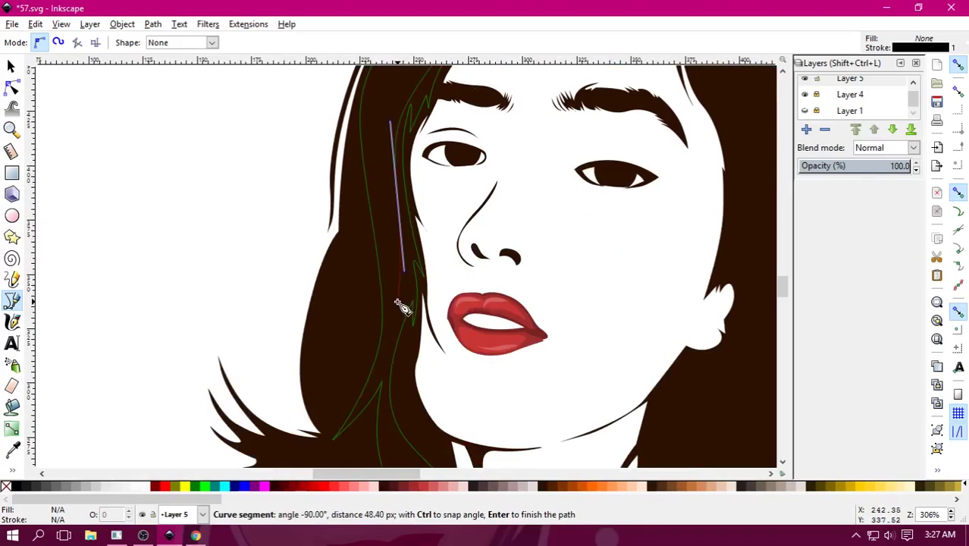
{"action": "scroll", "coordinate": [375, 325], "scroll_direction": "up", "scroll_amount": 5}
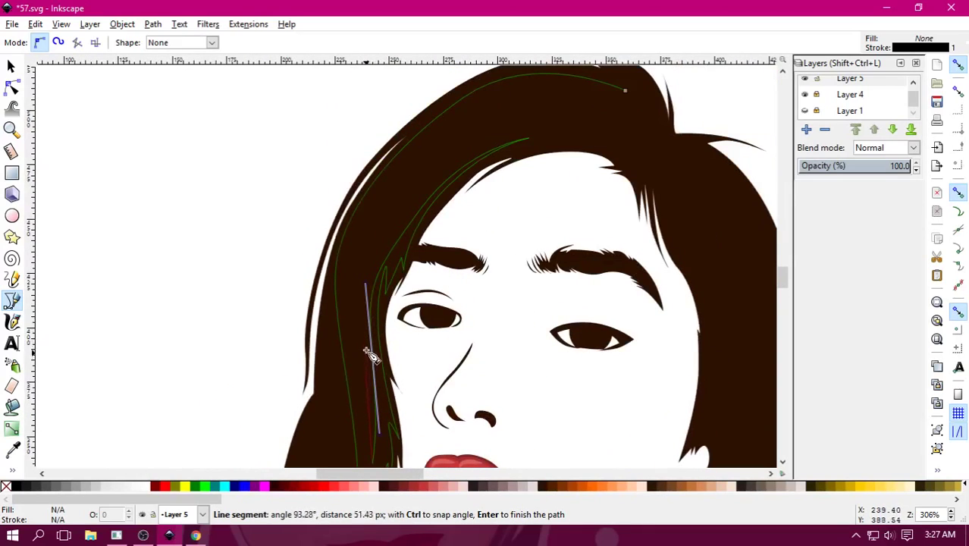
Trace the strand edges across the hair top to the right tip and close the outline at the start.
{"action": "left_click_drag", "start_coordinate": [372, 357], "coordinate": [369, 312]}
{"action": "scroll", "coordinate": [378, 231], "scroll_direction": "up", "scroll_amount": 3}
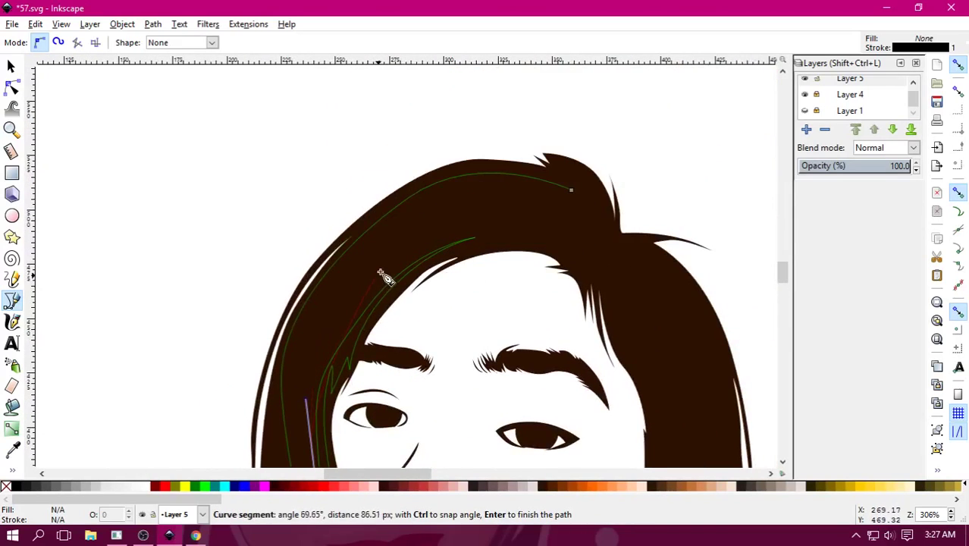
{"action": "left_click_drag", "start_coordinate": [380, 272], "coordinate": [454, 201]}
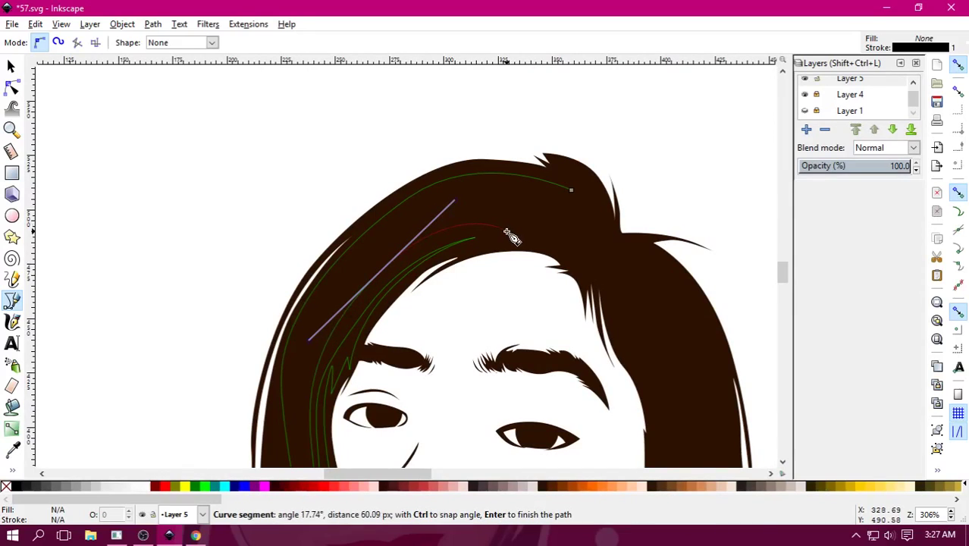
{"action": "left_click_drag", "start_coordinate": [502, 227], "coordinate": [573, 259]}
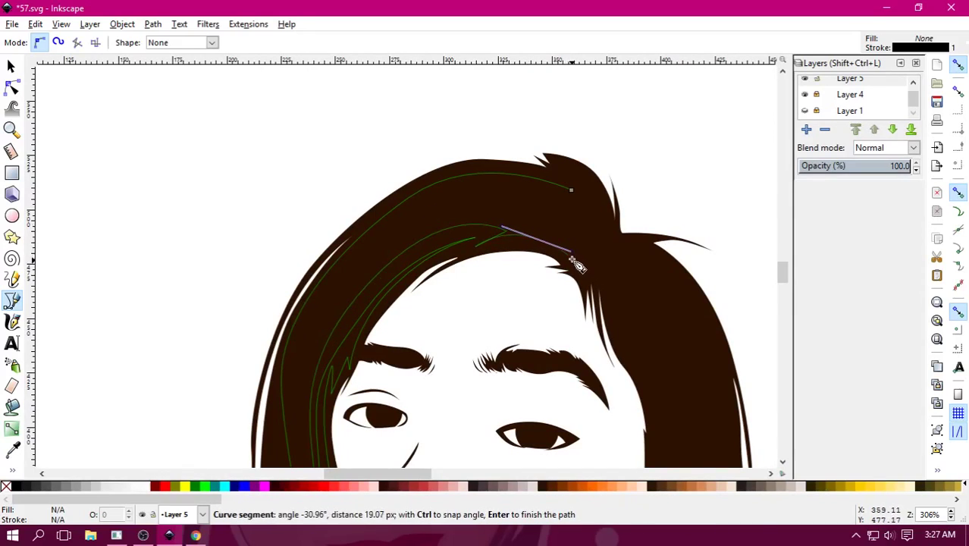
{"action": "left_click", "coordinate": [571, 252]}
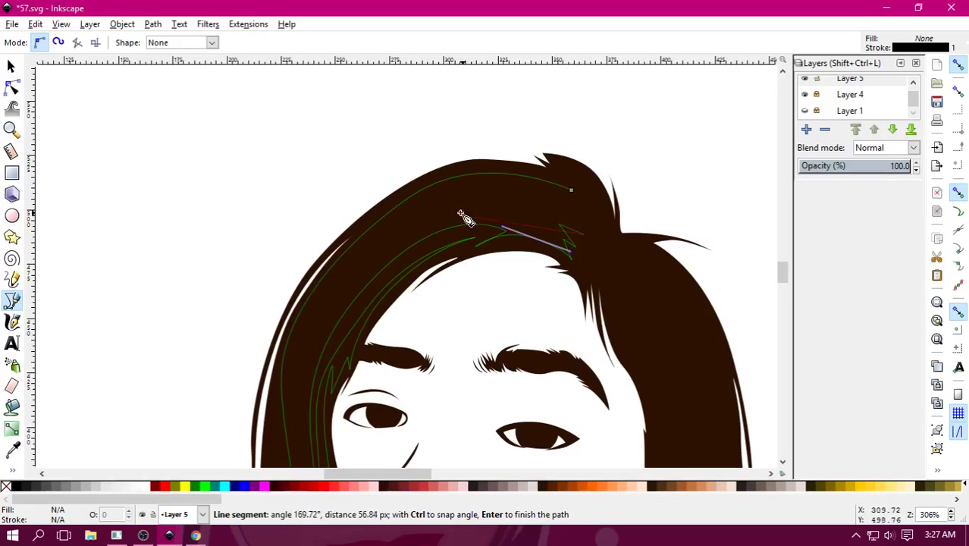
{"action": "left_click_drag", "start_coordinate": [461, 214], "coordinate": [384, 232]}
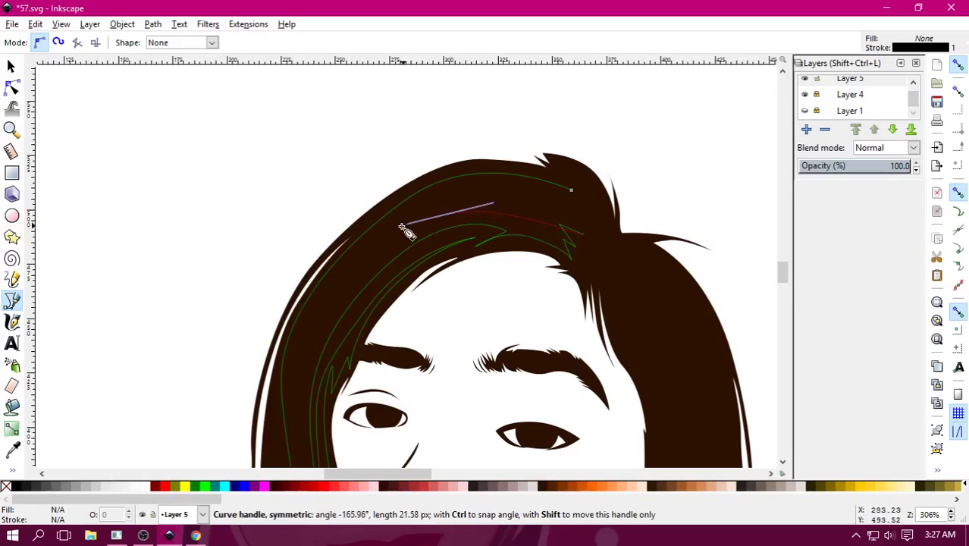
{"action": "left_click", "coordinate": [505, 230]}
{"action": "left_click_drag", "start_coordinate": [497, 211], "coordinate": [420, 214]}
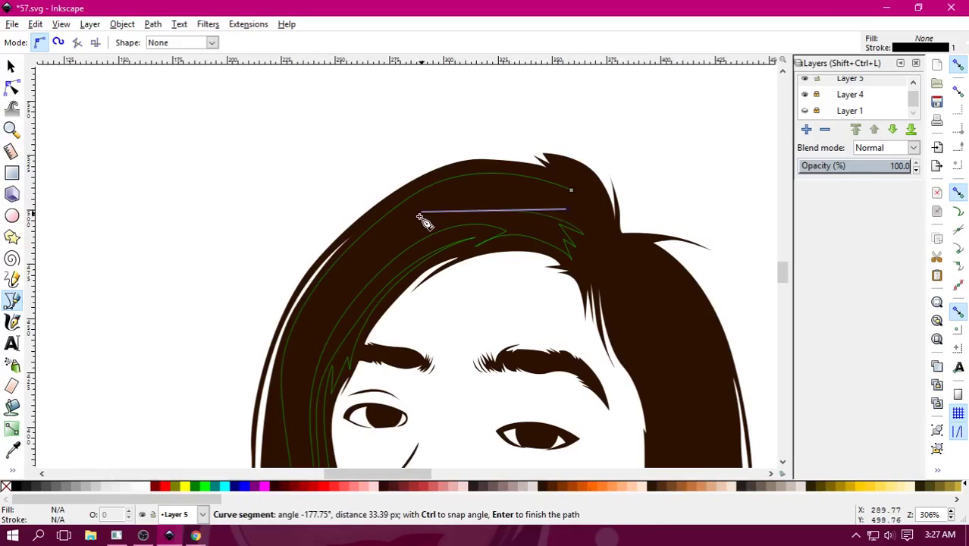
{"action": "left_click", "coordinate": [428, 236]}
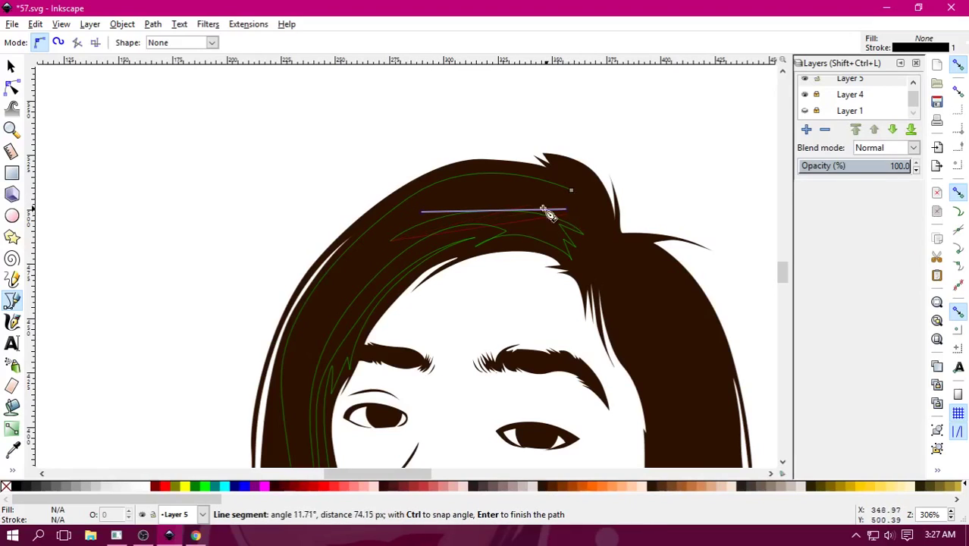
{"action": "left_click_drag", "start_coordinate": [490, 205], "coordinate": [559, 204]}
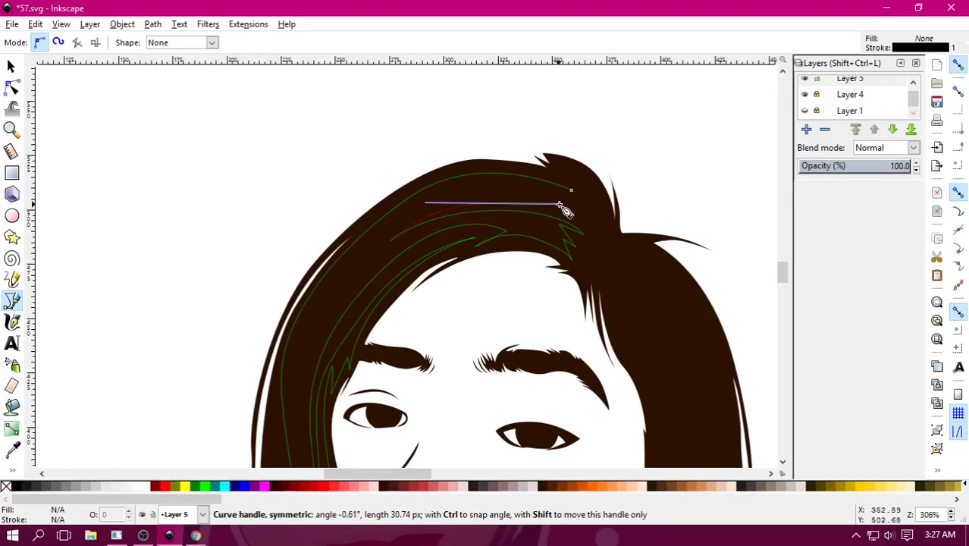
{"action": "left_click", "coordinate": [595, 233]}
{"action": "mouse_move", "coordinate": [595, 198]}
{"action": "left_mouse_down"}
{"action": "mouse_move", "coordinate": [581, 176]}
{"action": "mouse_move", "coordinate": [589, 215]}
{"action": "left_mouse_up"}
{"action": "left_click", "coordinate": [573, 164]}
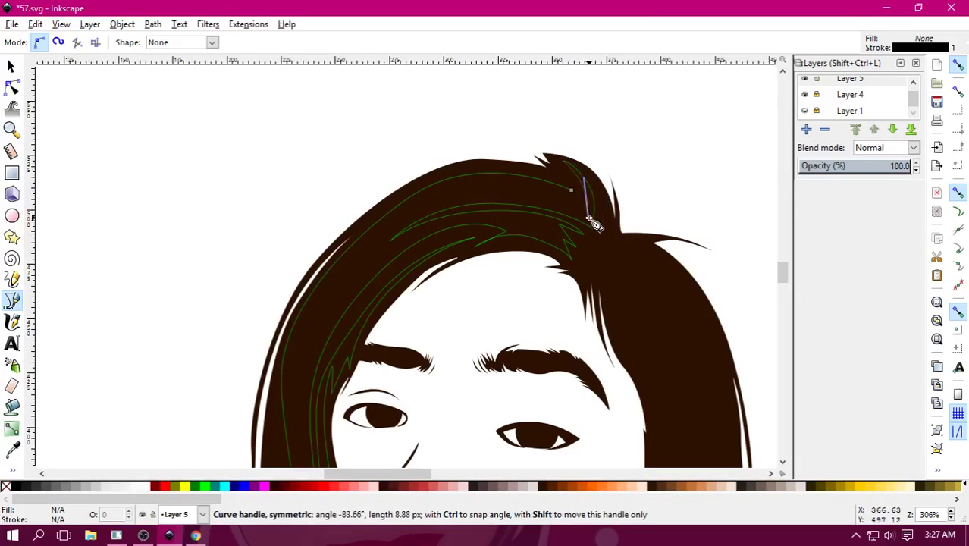
{"action": "left_click_drag", "start_coordinate": [532, 188], "coordinate": [493, 190]}
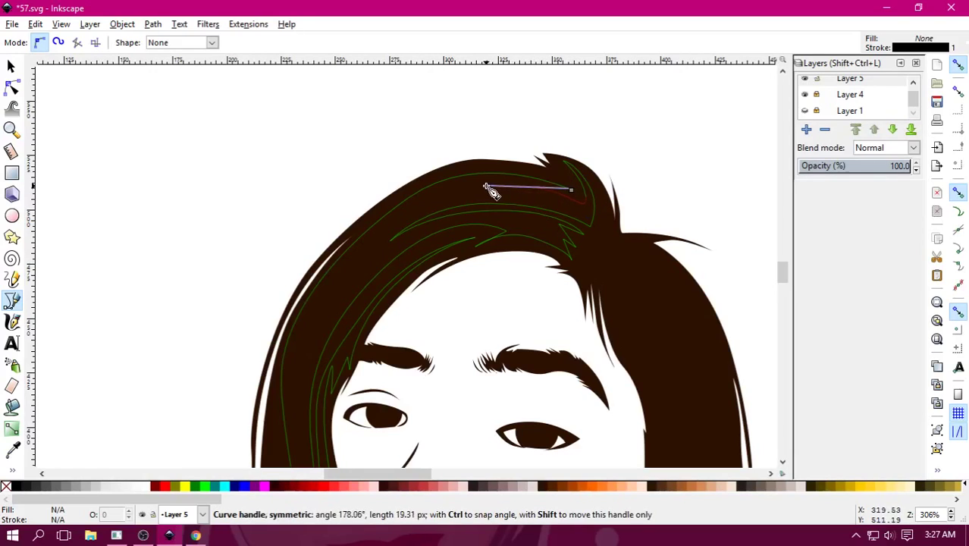
{"action": "left_click_drag", "start_coordinate": [571, 189], "coordinate": [618, 206]}
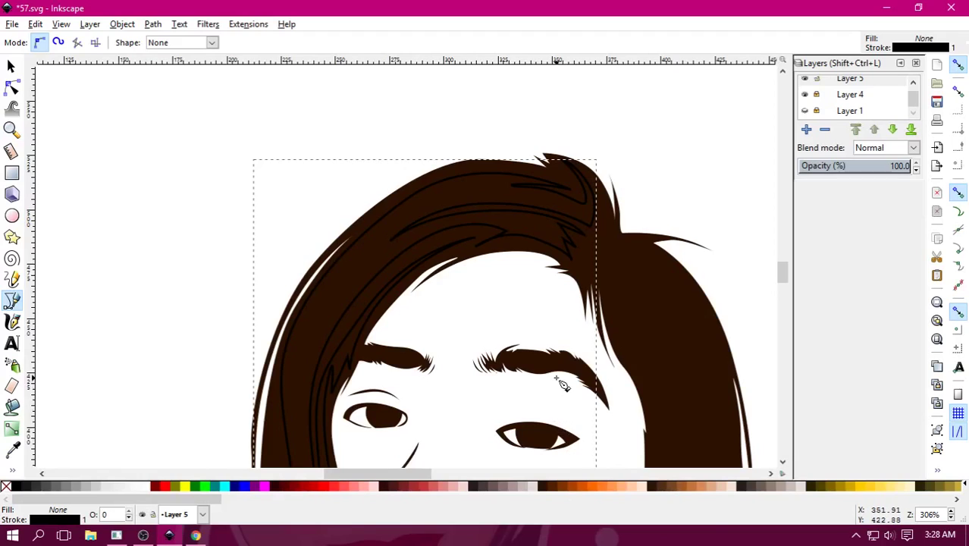
Show the reference layer, then give the strand shape a brown fill with no outline.
{"action": "scroll", "coordinate": [561, 384], "scroll_direction": "down", "scroll_amount": 4}
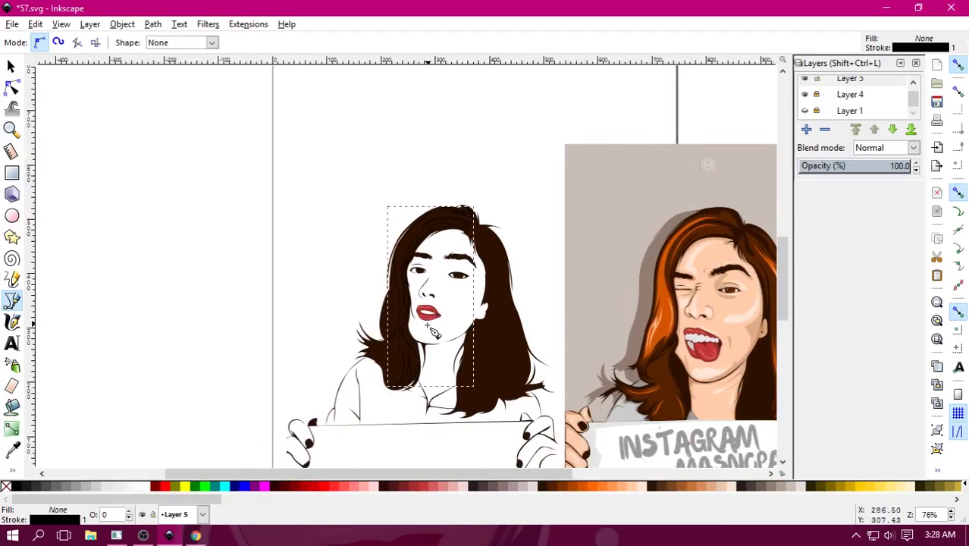
{"action": "left_click", "coordinate": [805, 110]}
{"action": "left_click_drag", "start_coordinate": [503, 307], "coordinate": [531, 294]}
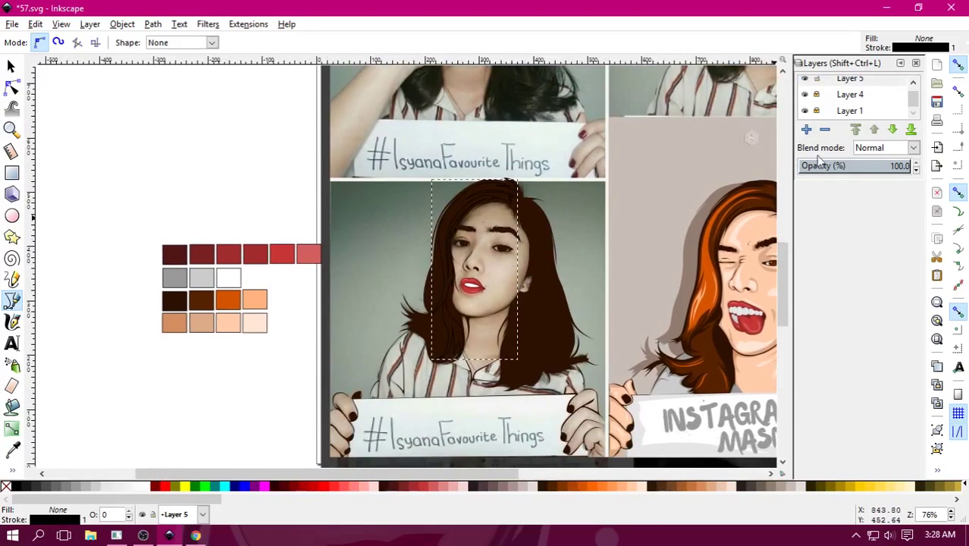
{"action": "left_click", "coordinate": [552, 491]}
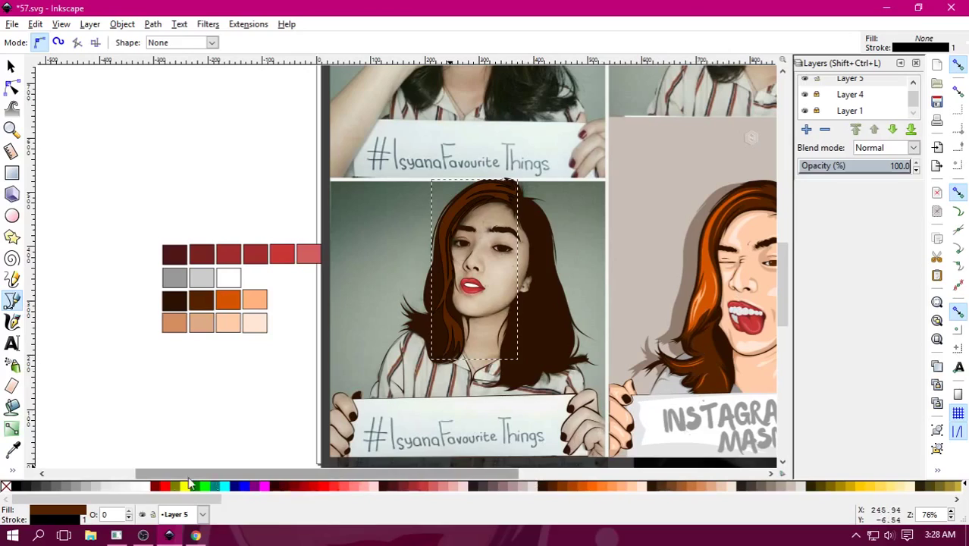
{"action": "right_click", "coordinate": [15, 486]}
{"action": "left_click", "coordinate": [44, 432]}
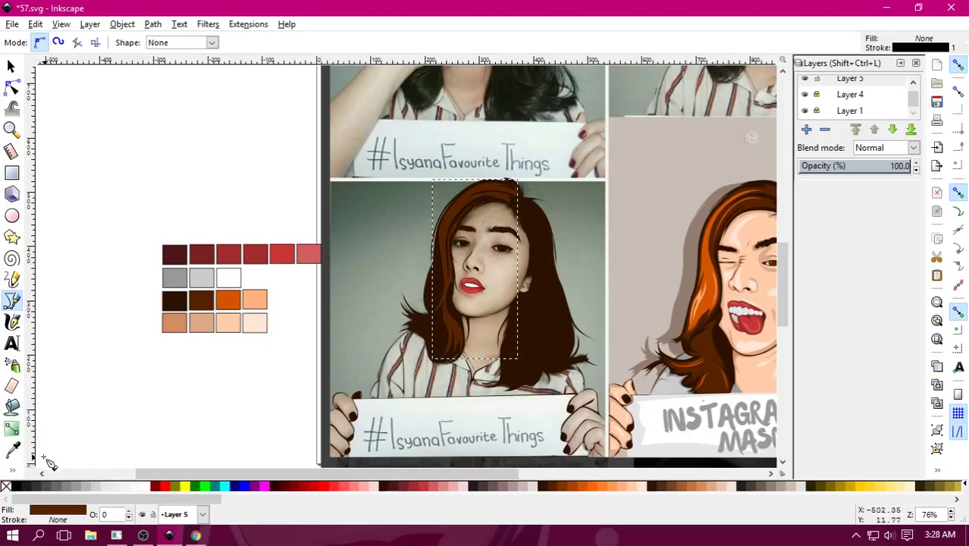
Compare orange and brown with the Dropper, settle on brown #552200, then deselect the strands.
{"action": "left_click", "coordinate": [11, 452]}
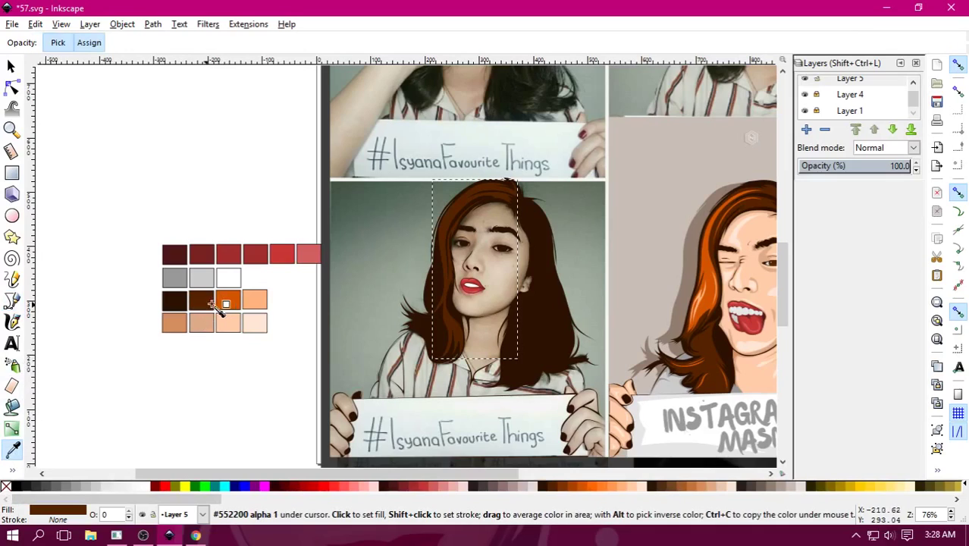
{"action": "left_click", "coordinate": [227, 303]}
{"action": "left_click", "coordinate": [202, 303]}
{"action": "left_click", "coordinate": [227, 304]}
{"action": "left_click", "coordinate": [201, 304]}
{"action": "left_click", "coordinate": [10, 66]}
{"action": "left_click", "coordinate": [193, 130]}
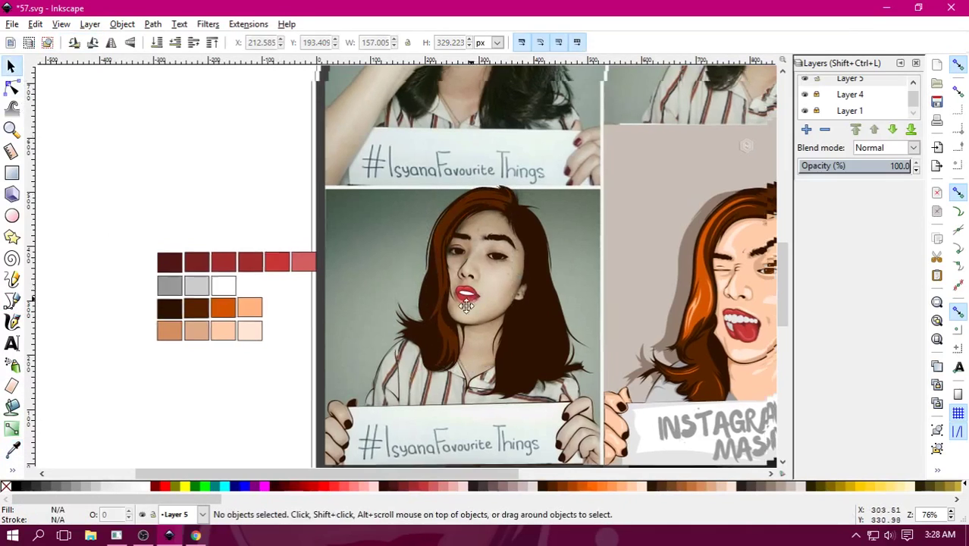
{"action": "scroll", "coordinate": [463, 306], "scroll_direction": "up", "scroll_amount": 1, "text": "ctrl"}
{"action": "scroll", "coordinate": [492, 338], "scroll_direction": "up", "scroll_amount": 1, "text": "ctrl"}
Zoom in and place Bezier nodes down the left hair strand beside the cheek, then curving back up.
{"action": "scroll", "coordinate": [502, 348], "scroll_direction": "up", "scroll_amount": 1, "text": "ctrl"}
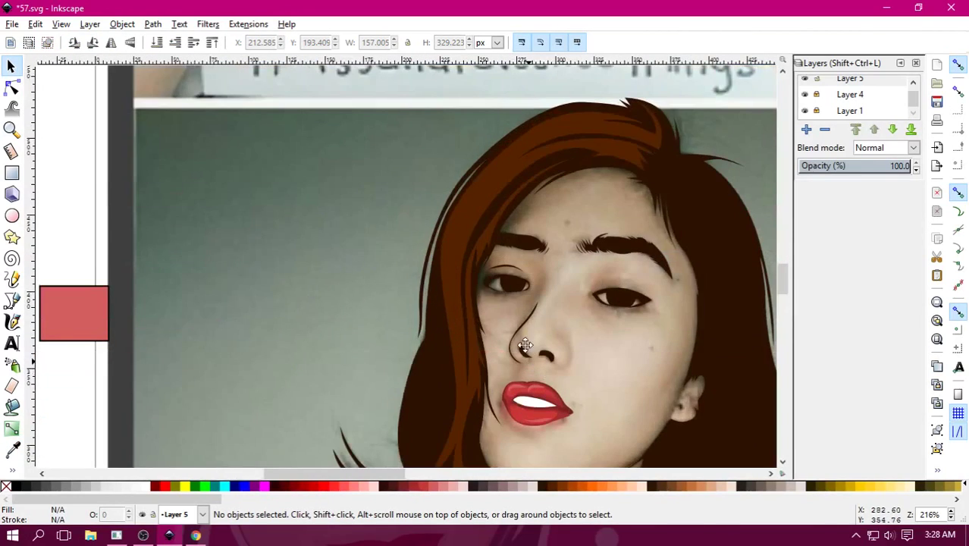
{"action": "scroll", "coordinate": [498, 227], "scroll_direction": "up", "scroll_amount": 1, "text": "ctrl"}
{"action": "scroll", "coordinate": [485, 280], "scroll_direction": "up", "scroll_amount": 1, "text": "ctrl"}
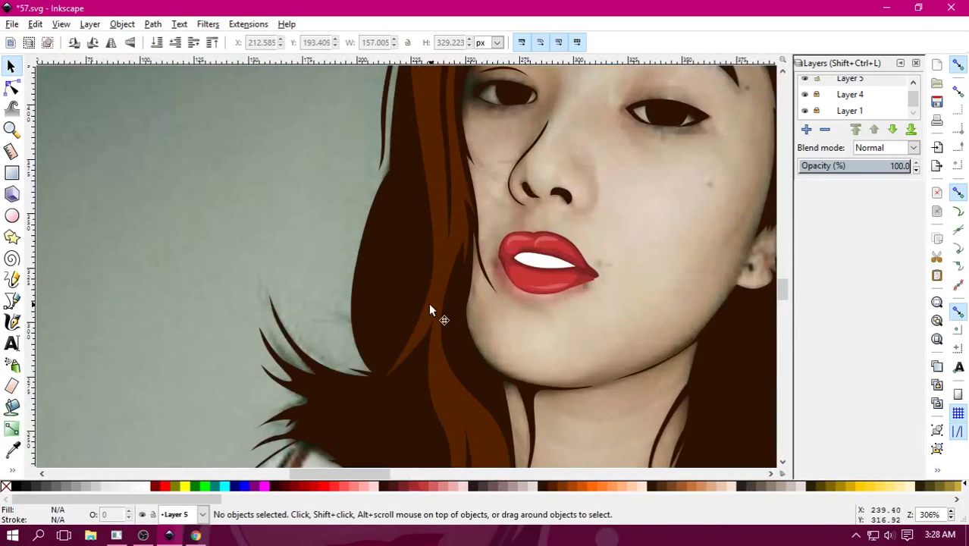
{"action": "key", "text": "b"}
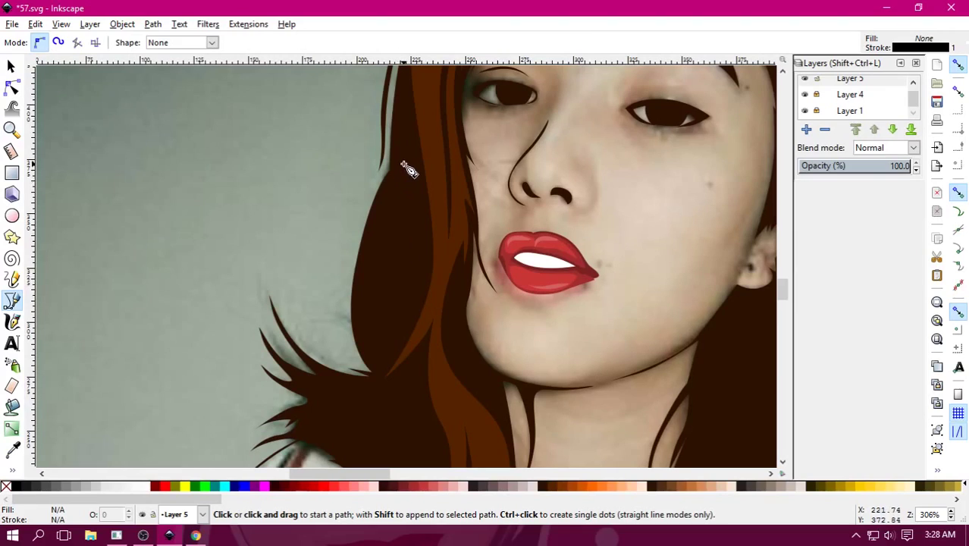
{"action": "left_click", "coordinate": [403, 116]}
{"action": "left_click_drag", "start_coordinate": [422, 174], "coordinate": [424, 272]}
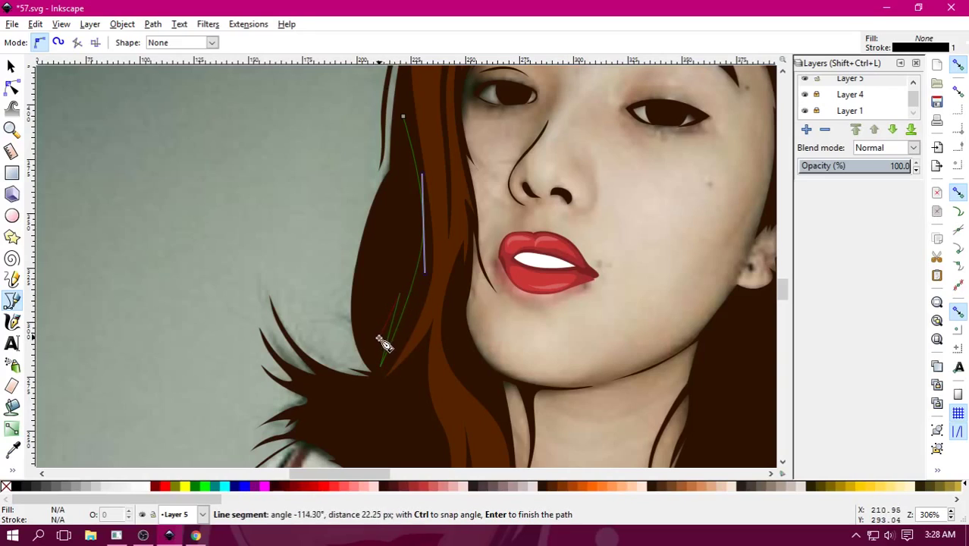
{"action": "left_click_drag", "start_coordinate": [377, 342], "coordinate": [372, 367]}
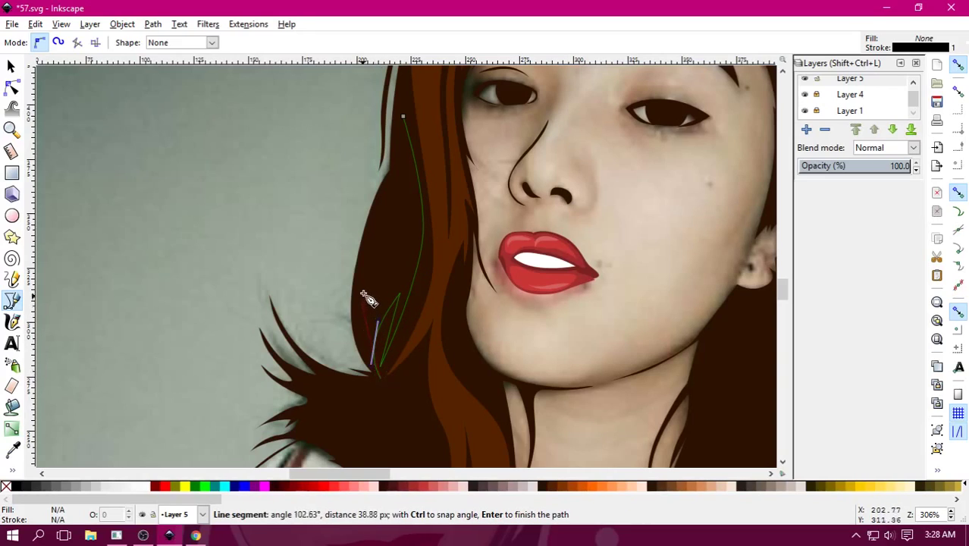
{"action": "left_click_drag", "start_coordinate": [365, 289], "coordinate": [379, 230]}
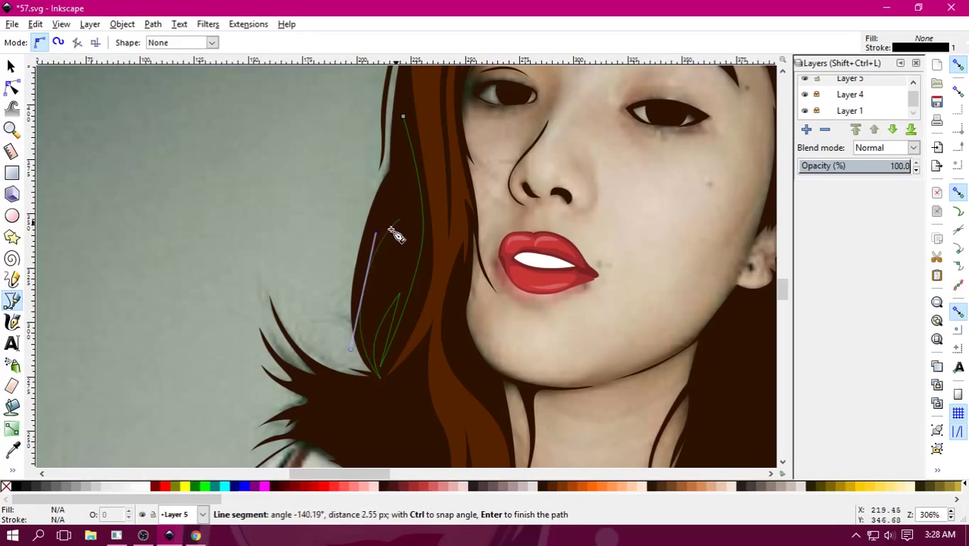
{"action": "left_click_drag", "start_coordinate": [365, 266], "coordinate": [357, 295]}
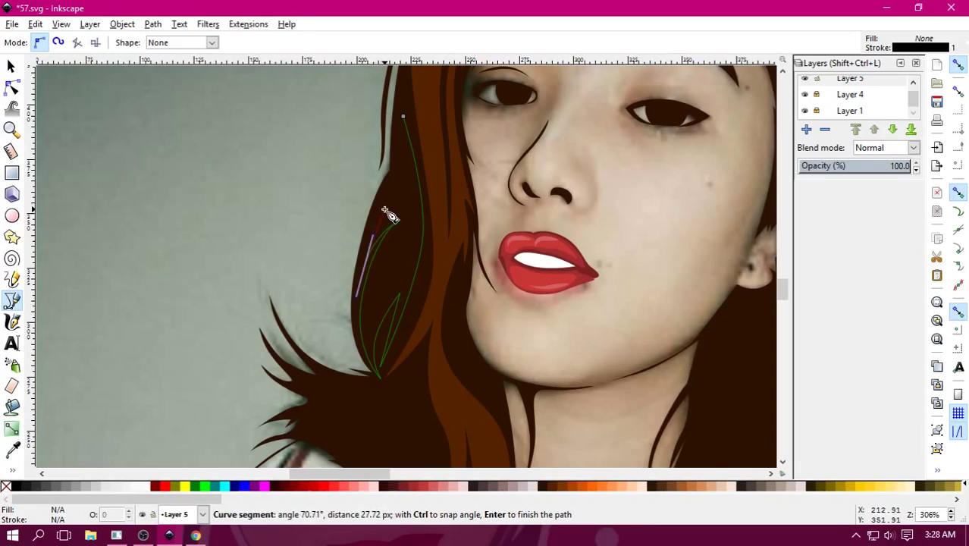
{"action": "left_click_drag", "start_coordinate": [386, 210], "coordinate": [404, 185]}
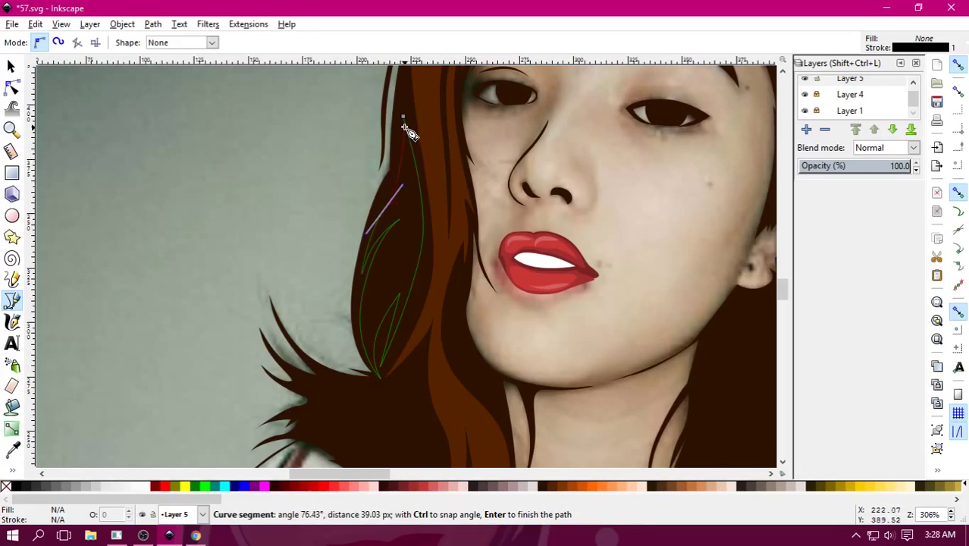
{"action": "left_click", "coordinate": [401, 158]}
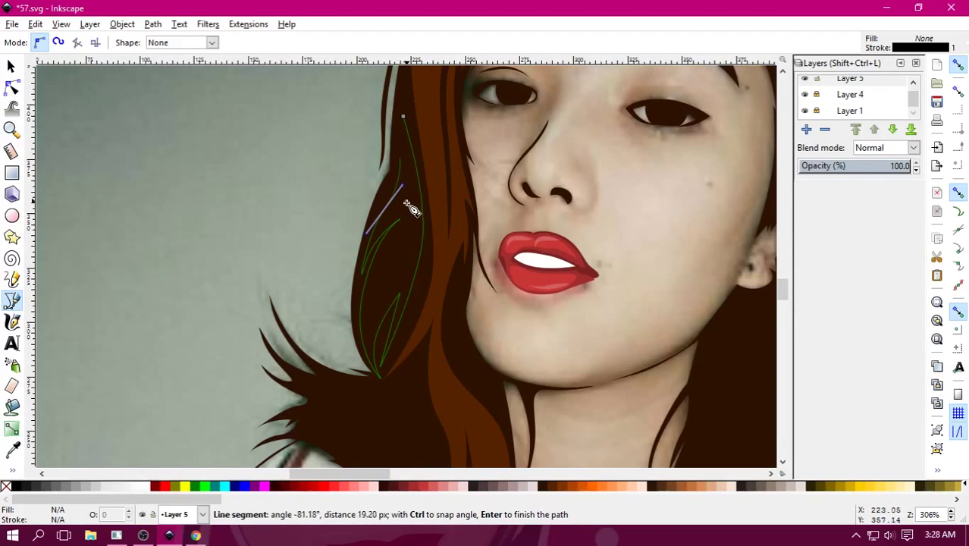
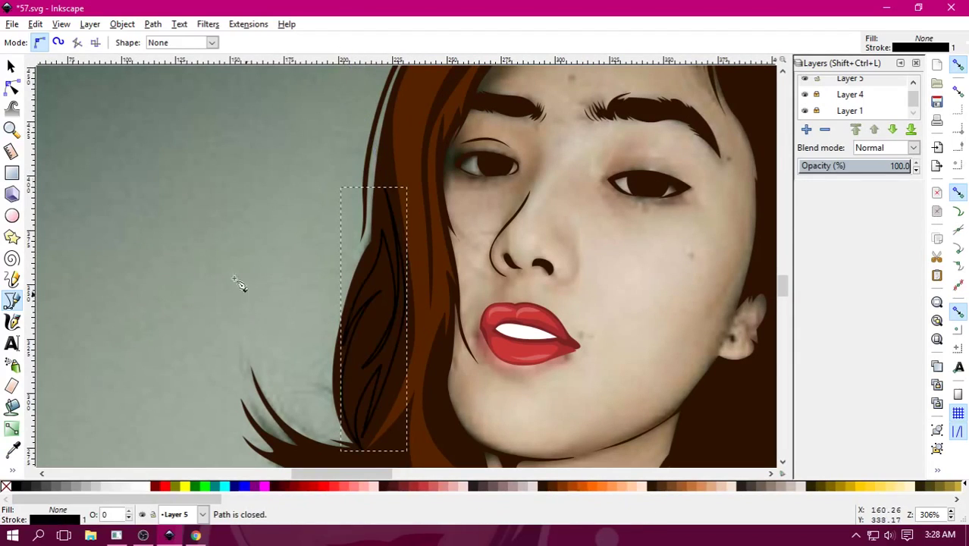
Reshape the left strand's top curve, fill it with #552200 brown and remove its outline.
{"action": "left_click", "coordinate": [10, 87]}
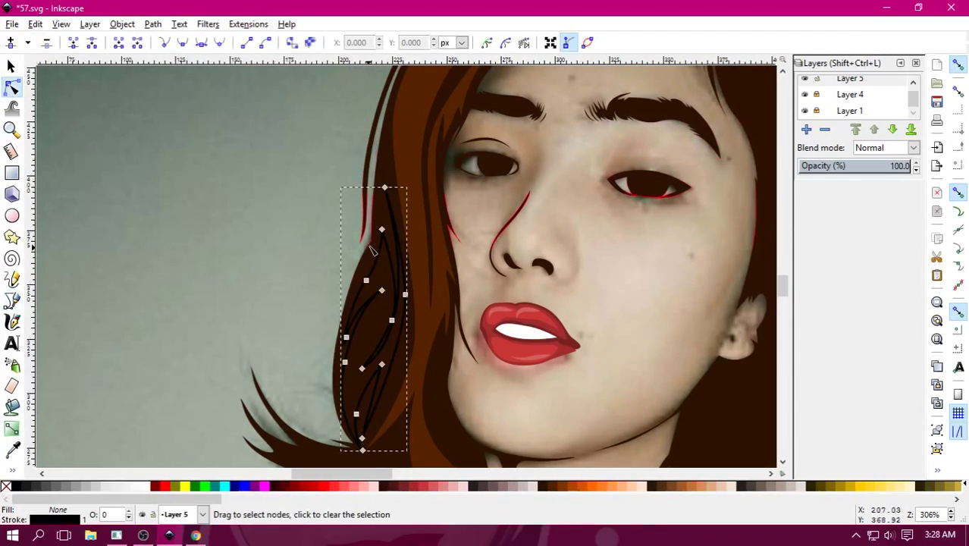
{"action": "left_click", "coordinate": [384, 187]}
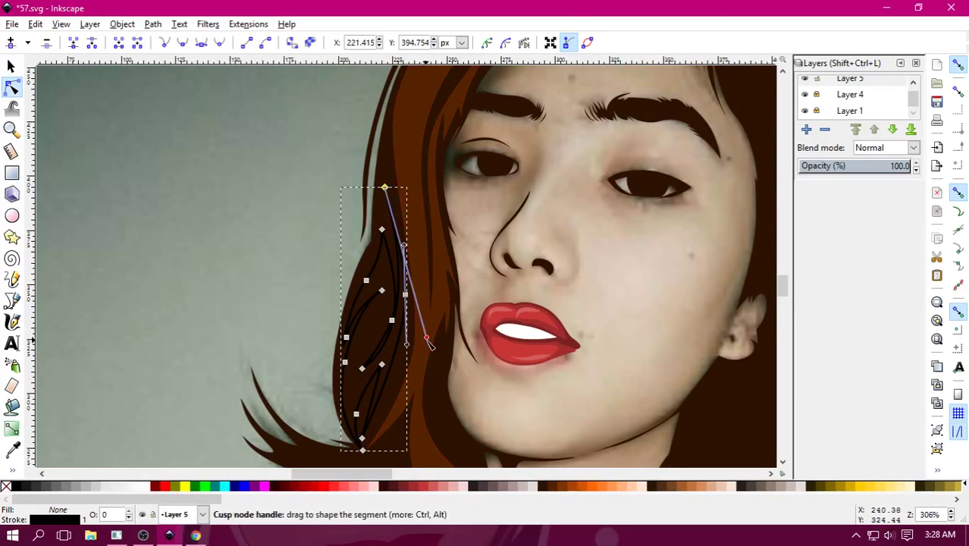
{"action": "mouse_move", "coordinate": [428, 347]}
{"action": "left_mouse_down"}
{"action": "mouse_move", "coordinate": [429, 325]}
{"action": "mouse_move", "coordinate": [435, 332]}
{"action": "left_mouse_up"}
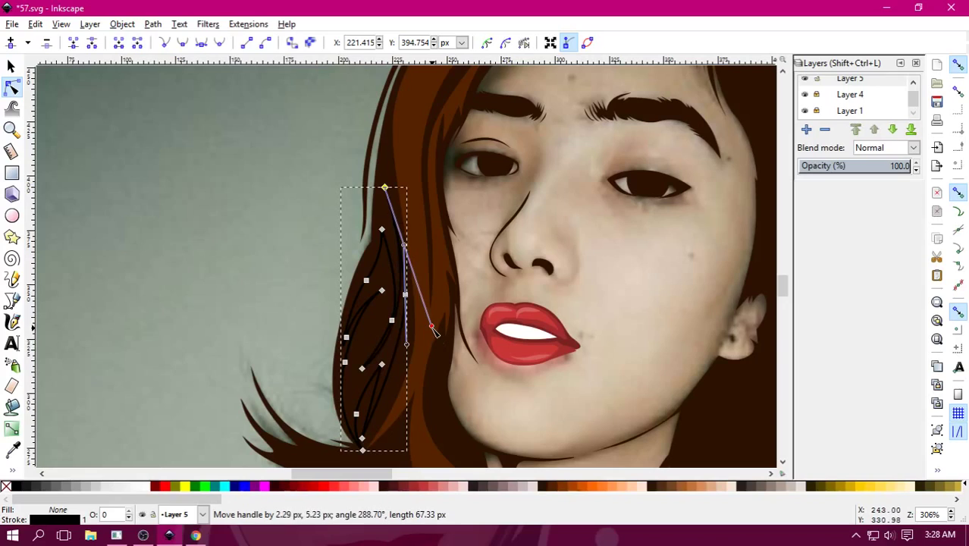
{"action": "left_click", "coordinate": [555, 487]}
{"action": "right_click", "coordinate": [6, 486]}
{"action": "left_click", "coordinate": [59, 428]}
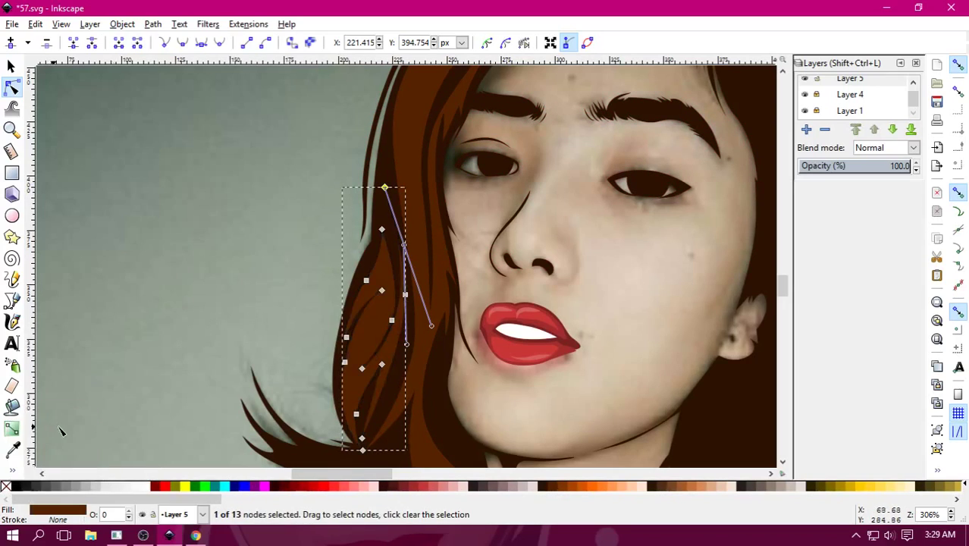
Hide the reference photo layer (Layer 1) and zoom in on the portrait.
{"action": "left_click", "coordinate": [11, 66]}
{"action": "key", "text": "Escape"}
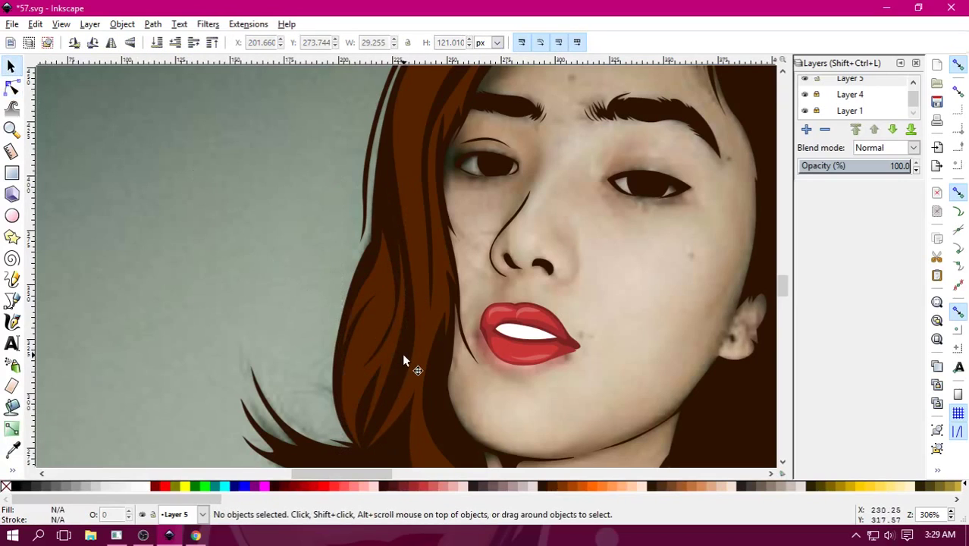
{"action": "key", "text": "minus"}
{"action": "key", "text": "minus"}
{"action": "key", "text": "minus"}
{"action": "key", "text": "minus"}
{"action": "key", "text": "minus"}
{"action": "key", "text": "minus"}
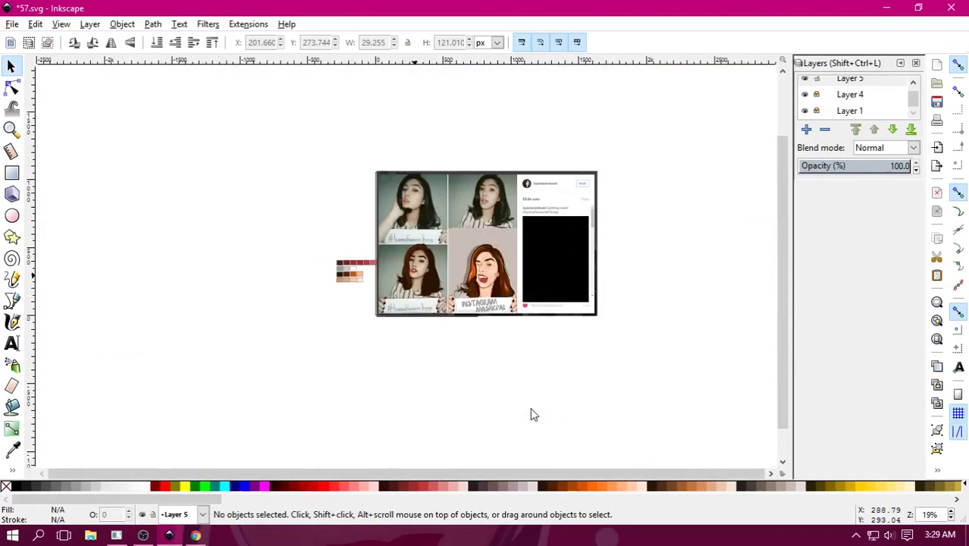
{"action": "key", "text": "plus"}
{"action": "key", "text": "plus"}
{"action": "key", "text": "plus"}
{"action": "key", "text": "plus"}
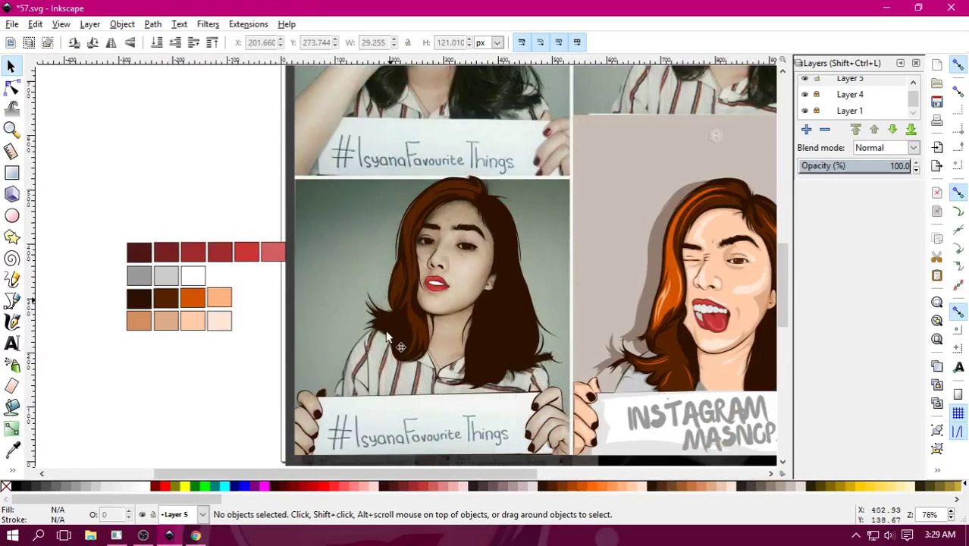
{"action": "left_click", "coordinate": [806, 112]}
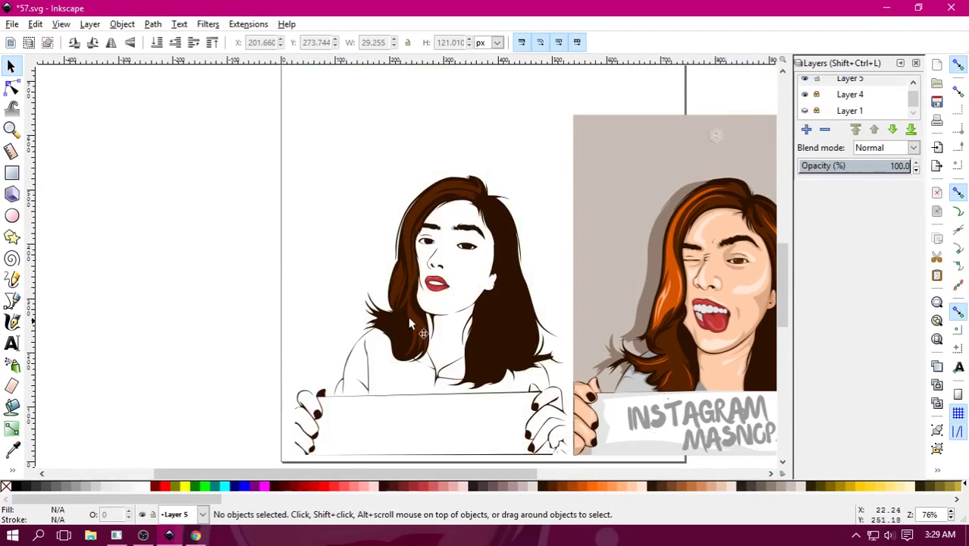
{"action": "key", "text": "plus"}
{"action": "key", "text": "plus"}
{"action": "scroll", "coordinate": [539, 228], "scroll_direction": "down", "scroll_amount": 3}
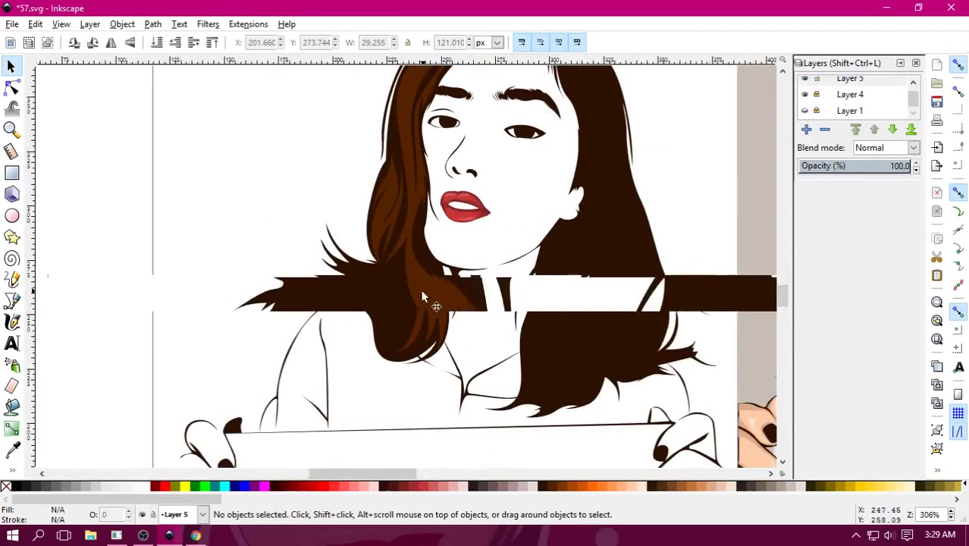
{"action": "scroll", "coordinate": [420, 289], "scroll_direction": "up", "scroll_amount": 3, "text": "ctrl"}
Draw the first half of a new strand outline, curving from the hair top down to the tip.
{"action": "key", "text": "b"}
{"action": "left_click", "coordinate": [341, 189]}
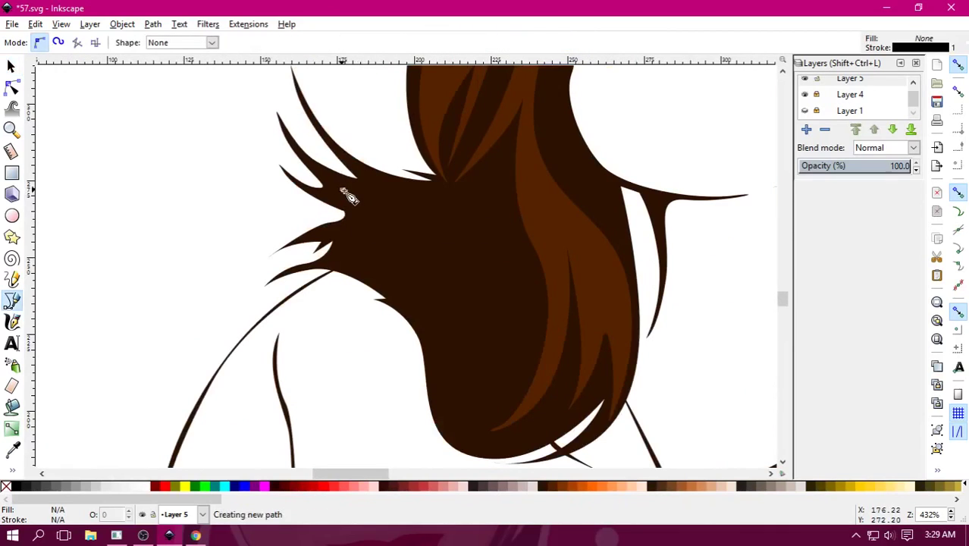
{"action": "mouse_move", "coordinate": [464, 203]}
{"action": "left_mouse_down"}
{"action": "mouse_move", "coordinate": [509, 161]}
{"action": "mouse_move", "coordinate": [511, 251]}
{"action": "left_mouse_up"}
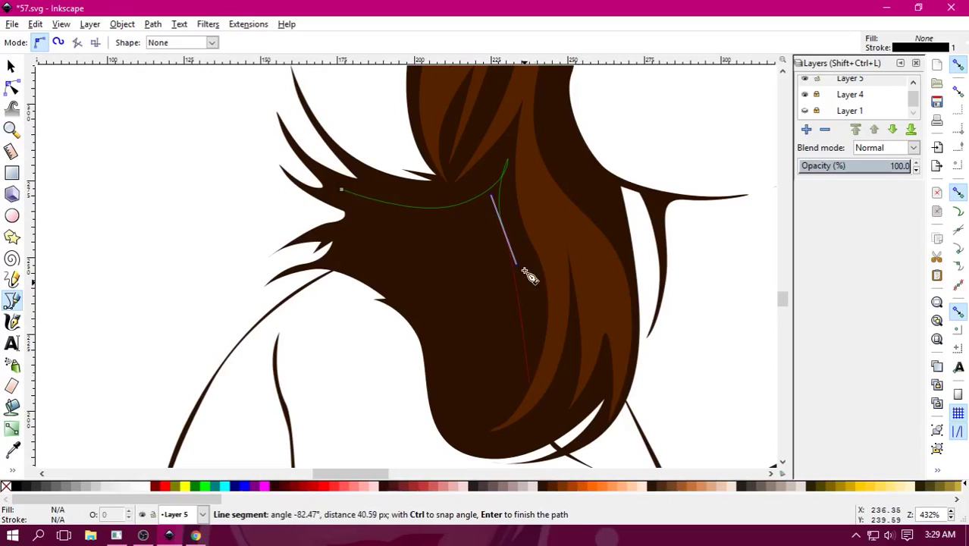
{"action": "left_click_drag", "start_coordinate": [483, 225], "coordinate": [447, 252]}
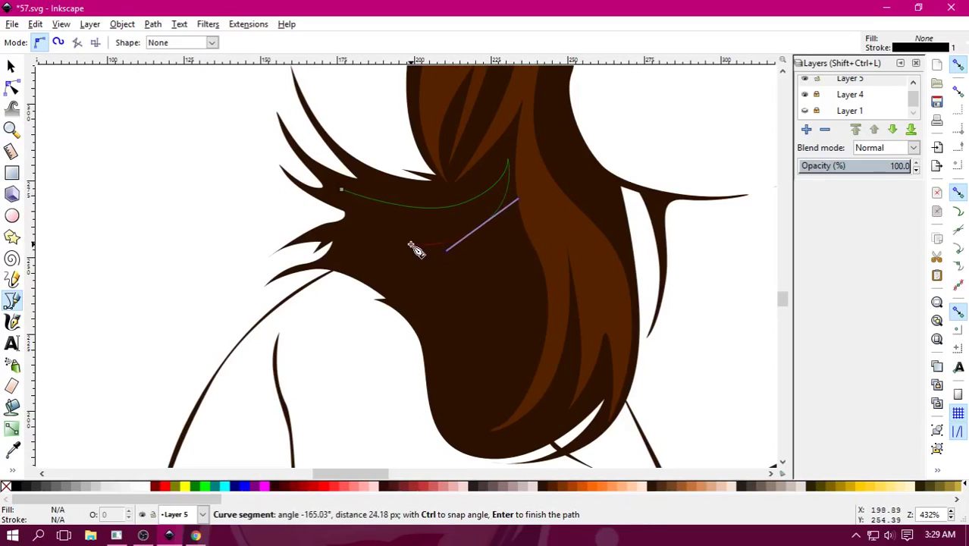
{"action": "left_click", "coordinate": [410, 245]}
{"action": "left_click", "coordinate": [504, 228]}
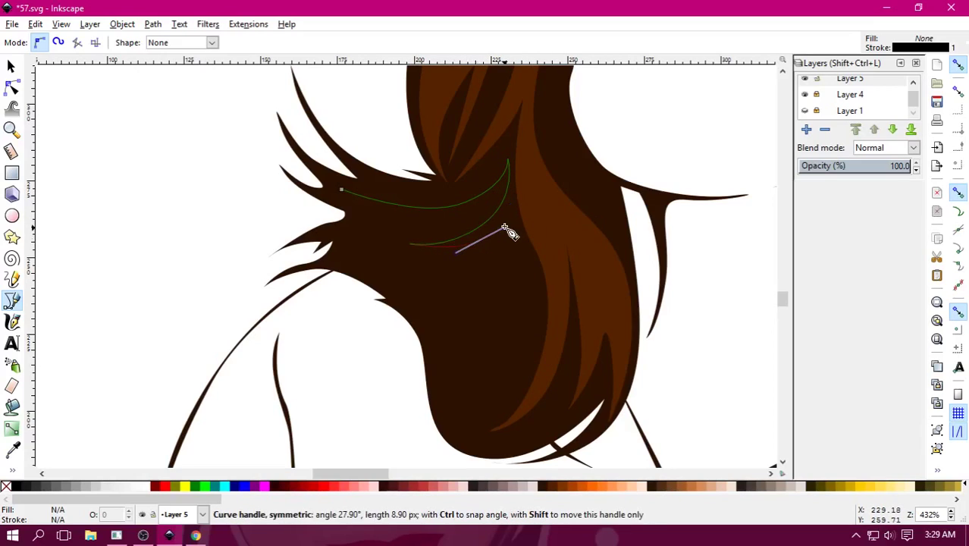
{"action": "left_click_drag", "start_coordinate": [530, 334], "coordinate": [518, 387]}
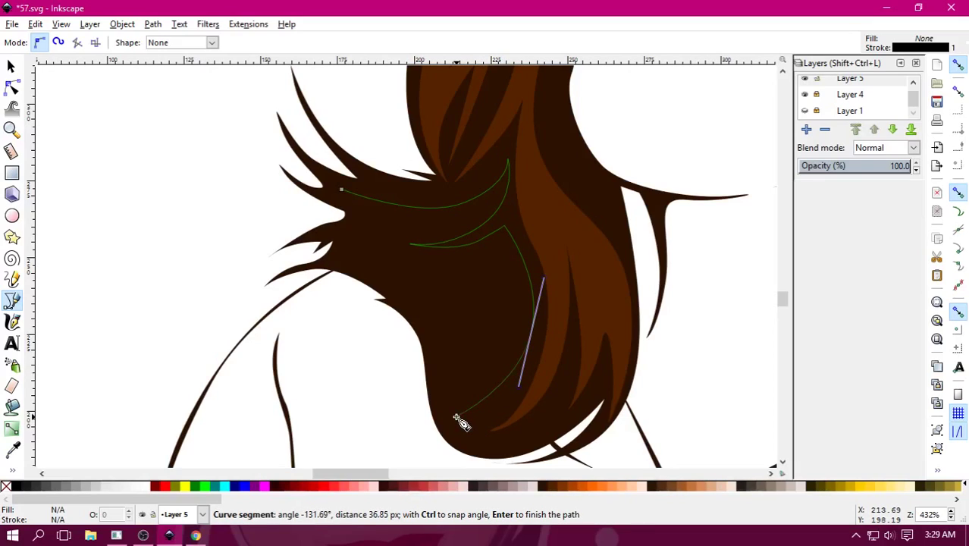
{"action": "left_click", "coordinate": [455, 416]}
{"action": "left_click_drag", "start_coordinate": [529, 435], "coordinate": [576, 427]}
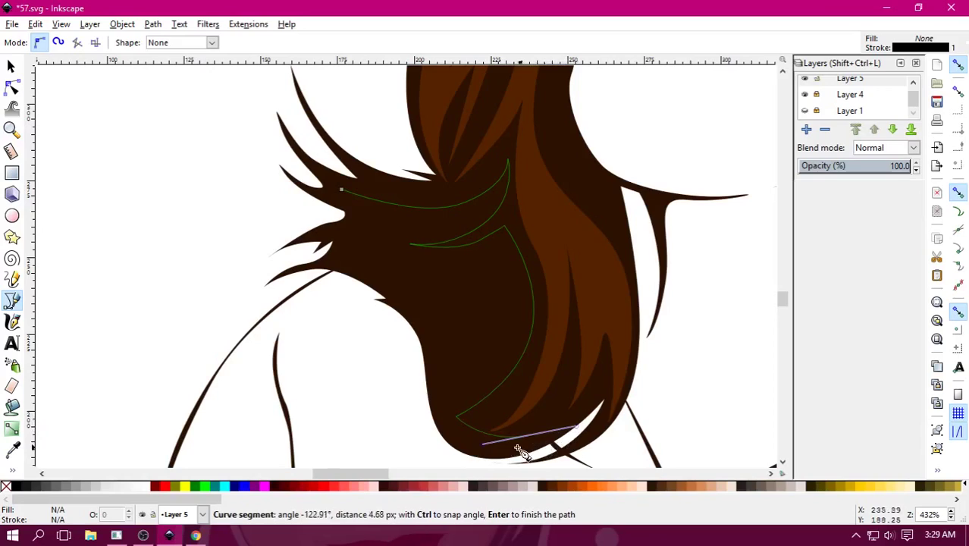
{"action": "left_click_drag", "start_coordinate": [471, 440], "coordinate": [440, 432]}
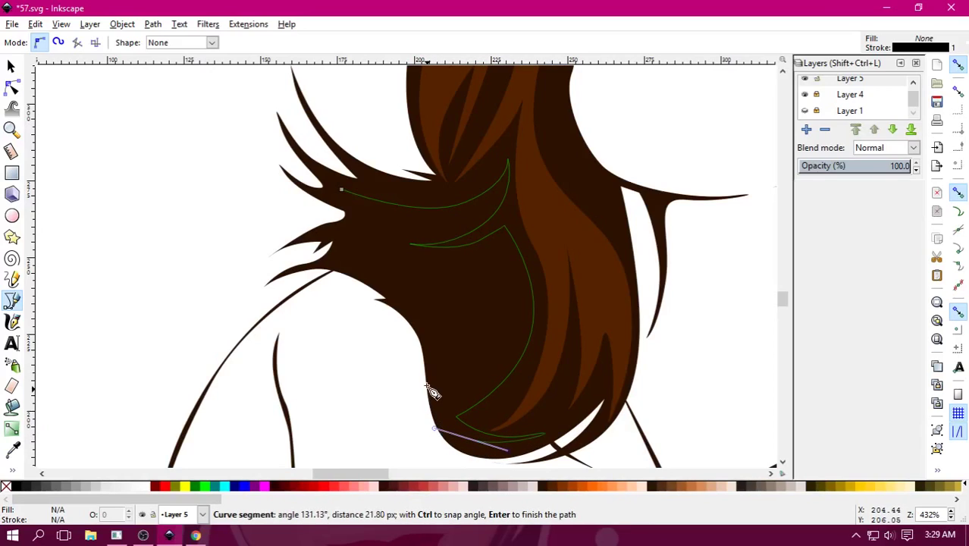
Continue the strand outline through a curl along the lower edge and close it at its start.
{"action": "left_click", "coordinate": [531, 438]}
{"action": "left_click_drag", "start_coordinate": [530, 443], "coordinate": [506, 453]}
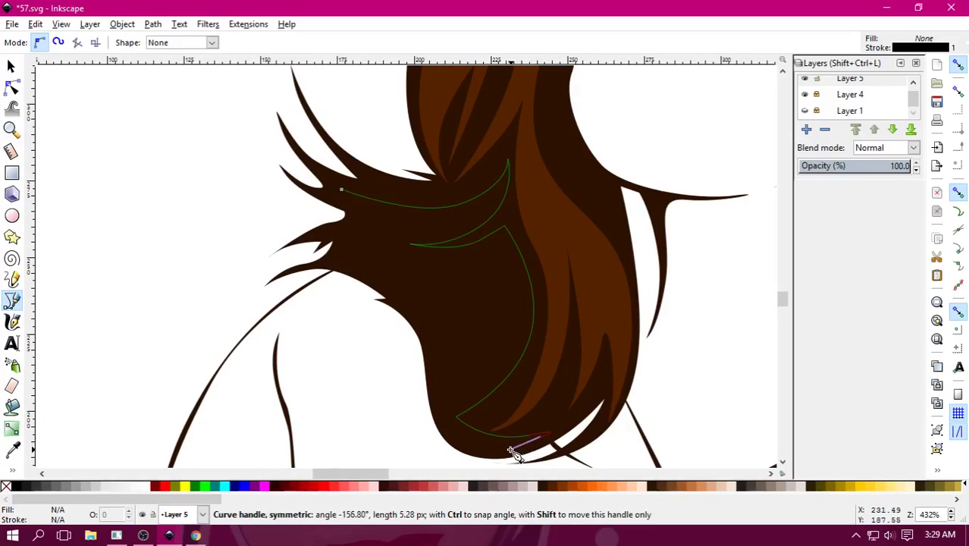
{"action": "left_click", "coordinate": [460, 444]}
{"action": "mouse_move", "coordinate": [448, 403]}
{"action": "left_mouse_down"}
{"action": "mouse_move", "coordinate": [438, 367]}
{"action": "mouse_move", "coordinate": [461, 396]}
{"action": "left_mouse_up"}
{"action": "left_click", "coordinate": [476, 350]}
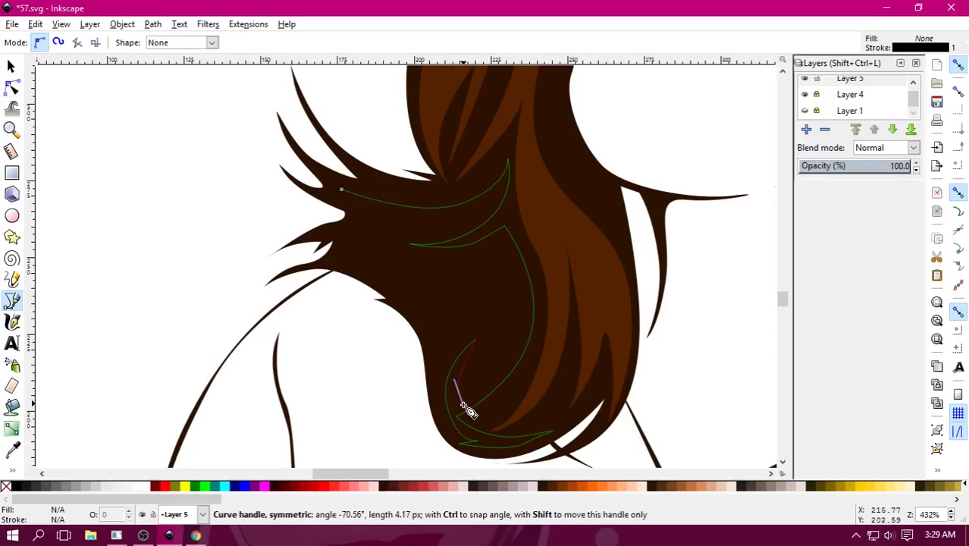
{"action": "mouse_move", "coordinate": [511, 331]}
{"action": "left_mouse_down"}
{"action": "mouse_move", "coordinate": [518, 293]}
{"action": "mouse_move", "coordinate": [500, 341]}
{"action": "mouse_move", "coordinate": [484, 306]}
{"action": "left_mouse_up"}
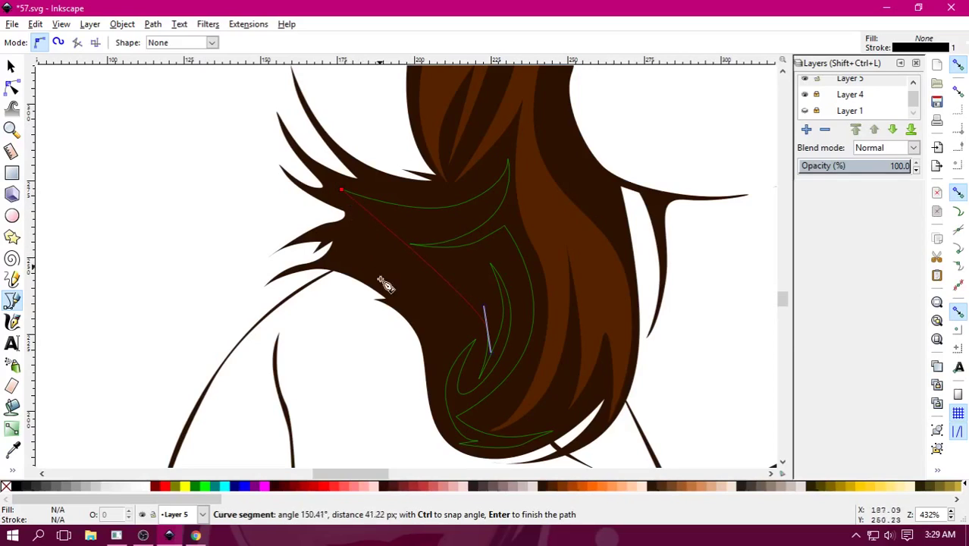
{"action": "left_click", "coordinate": [335, 261]}
{"action": "left_click", "coordinate": [440, 277]}
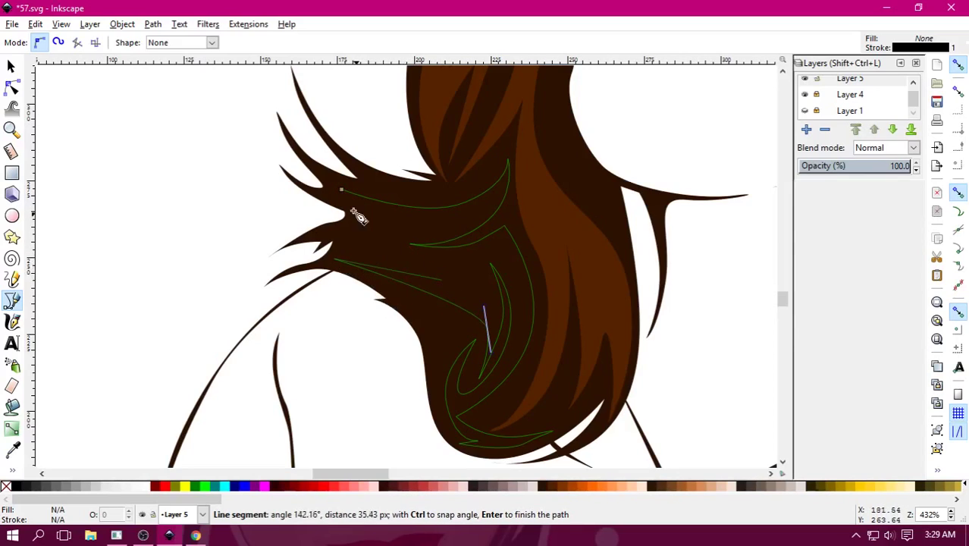
{"action": "left_click_drag", "start_coordinate": [342, 191], "coordinate": [323, 126]}
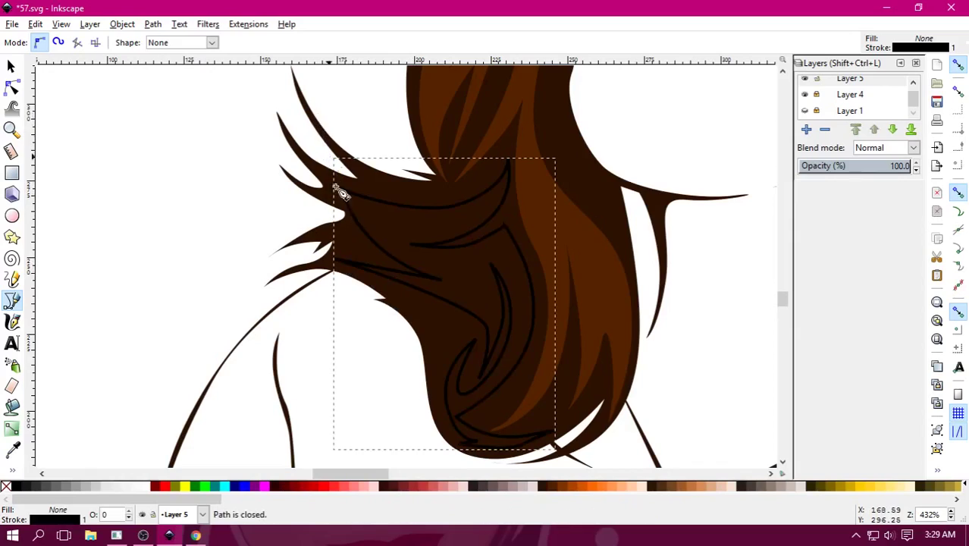
Fill the new strand with lighter brown, remove its outline and deselect it.
{"action": "left_click", "coordinate": [551, 489]}
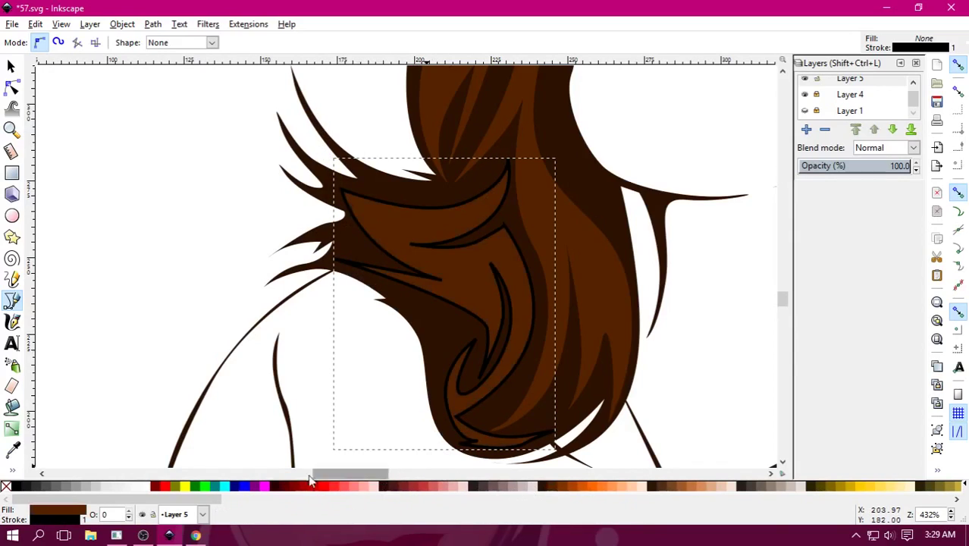
{"action": "right_click", "coordinate": [5, 491]}
{"action": "left_click", "coordinate": [38, 427]}
{"action": "key", "text": "s"}
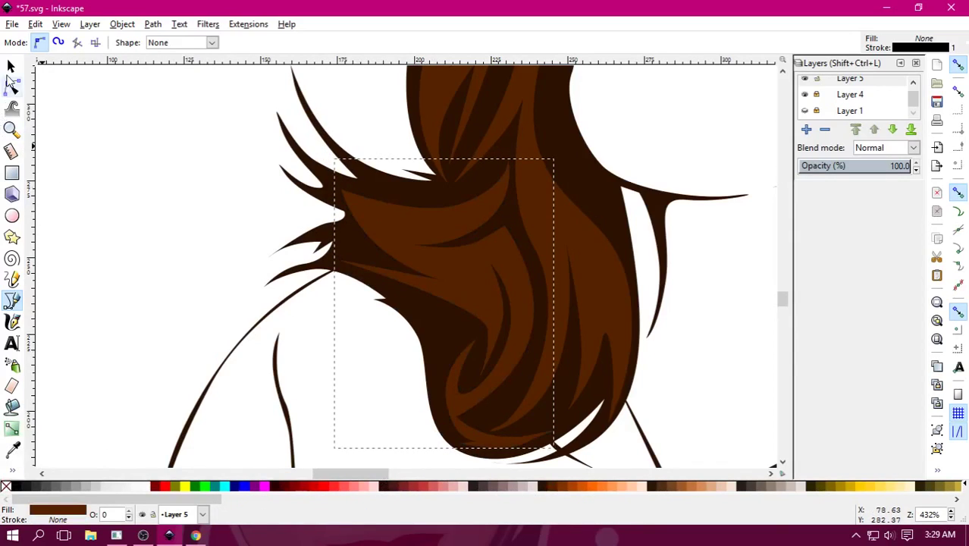
{"action": "key", "text": "Escape"}
{"action": "scroll", "coordinate": [359, 362], "scroll_direction": "down", "scroll_amount": 1}
Scroll through the portrait and check the dark brown hair shape on the left.
{"action": "scroll", "coordinate": [359, 362], "scroll_direction": "down", "scroll_amount": 2}
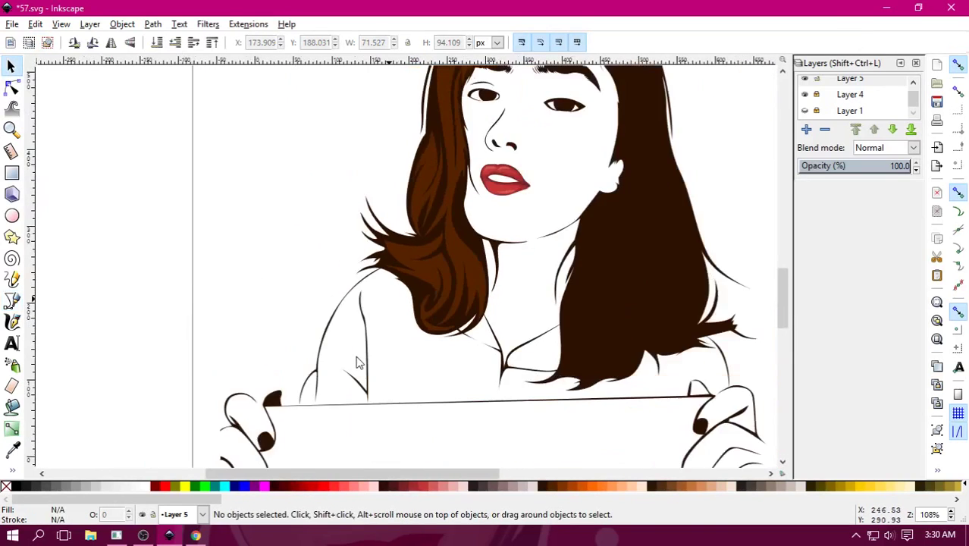
{"action": "scroll", "coordinate": [359, 363], "scroll_direction": "down", "scroll_amount": 2}
{"action": "scroll", "coordinate": [358, 362], "scroll_direction": "down", "scroll_amount": 1}
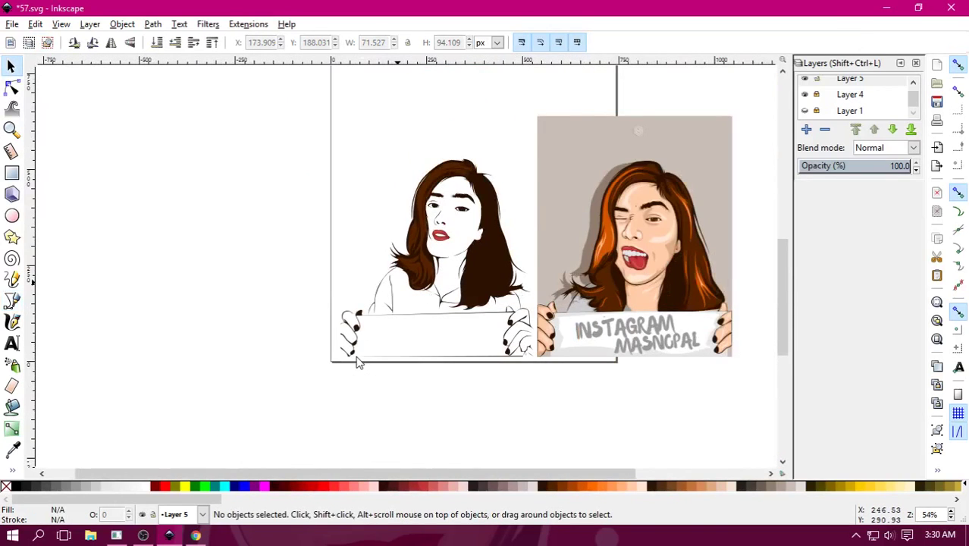
{"action": "scroll", "coordinate": [404, 320], "scroll_direction": "up", "scroll_amount": 3}
{"action": "scroll", "coordinate": [453, 276], "scroll_direction": "up", "scroll_amount": 2}
{"action": "left_click", "coordinate": [452, 275]}
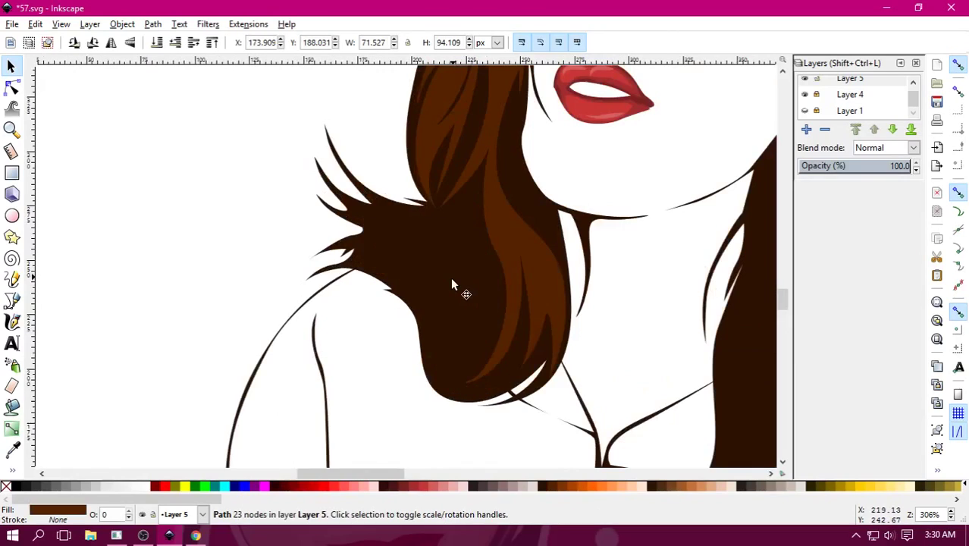
{"action": "key", "text": "Escape"}
{"action": "scroll", "coordinate": [497, 246], "scroll_direction": "up", "scroll_amount": 3}
Draw and close a thin dark strand path in the left hair.
{"action": "key", "text": "b"}
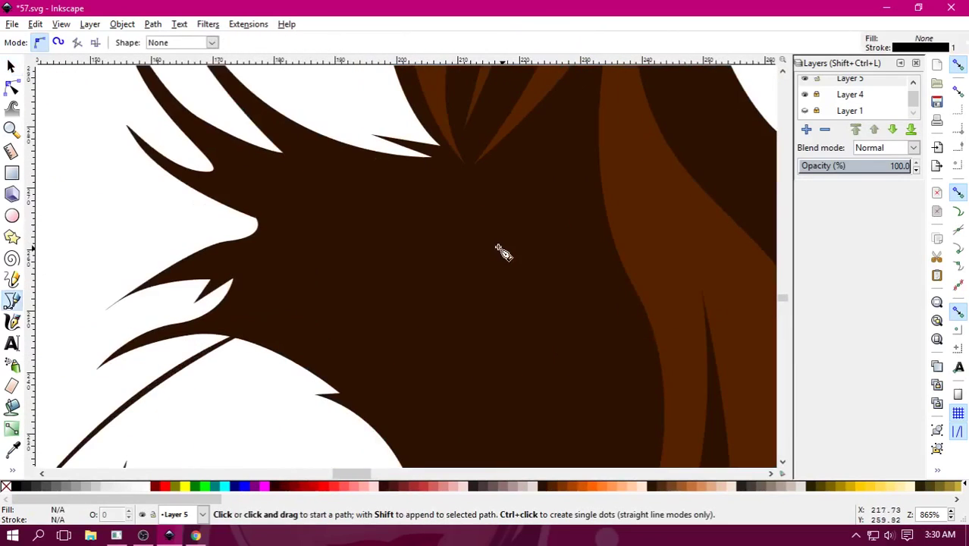
{"action": "left_click", "coordinate": [416, 235]}
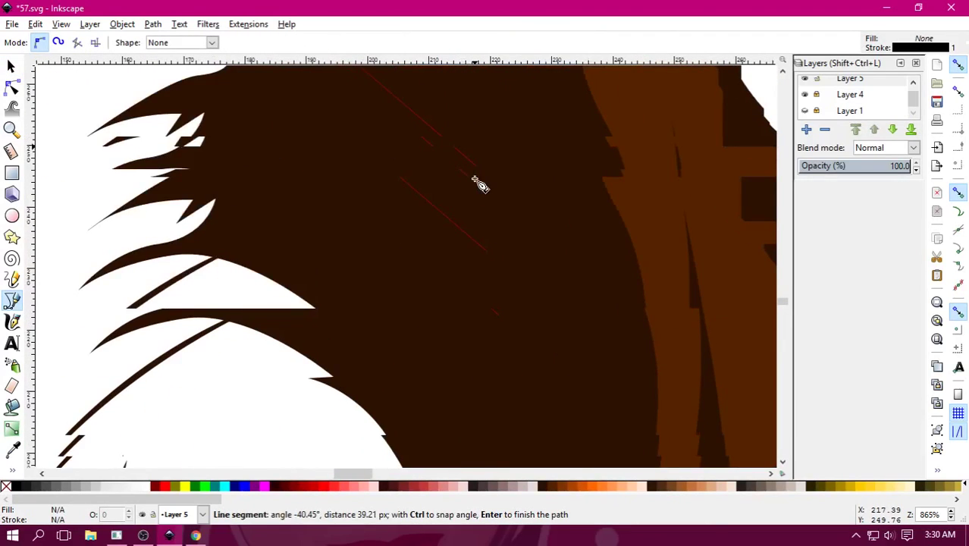
{"action": "left_click_drag", "start_coordinate": [498, 265], "coordinate": [538, 402]}
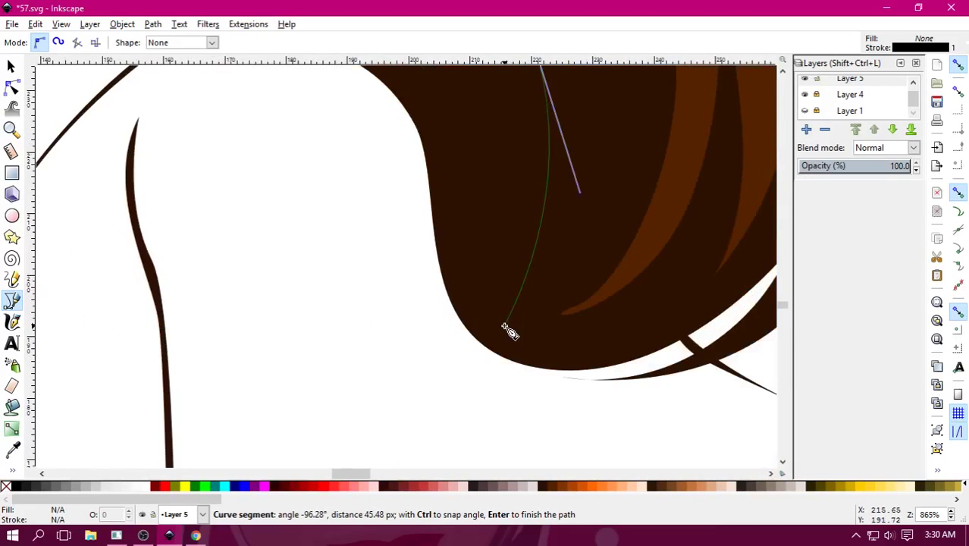
{"action": "left_click", "coordinate": [508, 331]}
{"action": "scroll", "coordinate": [508, 331], "scroll_direction": "down", "scroll_amount": 3}
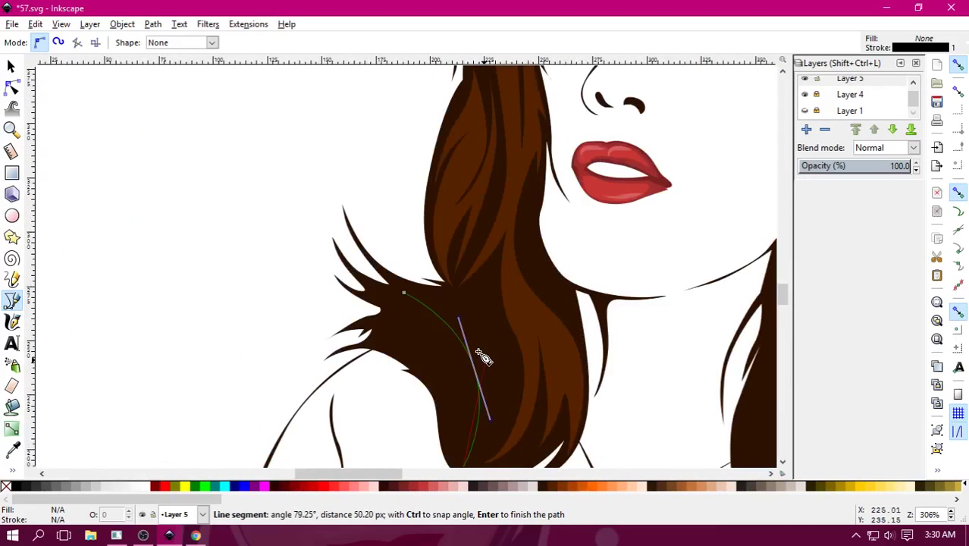
{"action": "left_click_drag", "start_coordinate": [405, 294], "coordinate": [316, 233]}
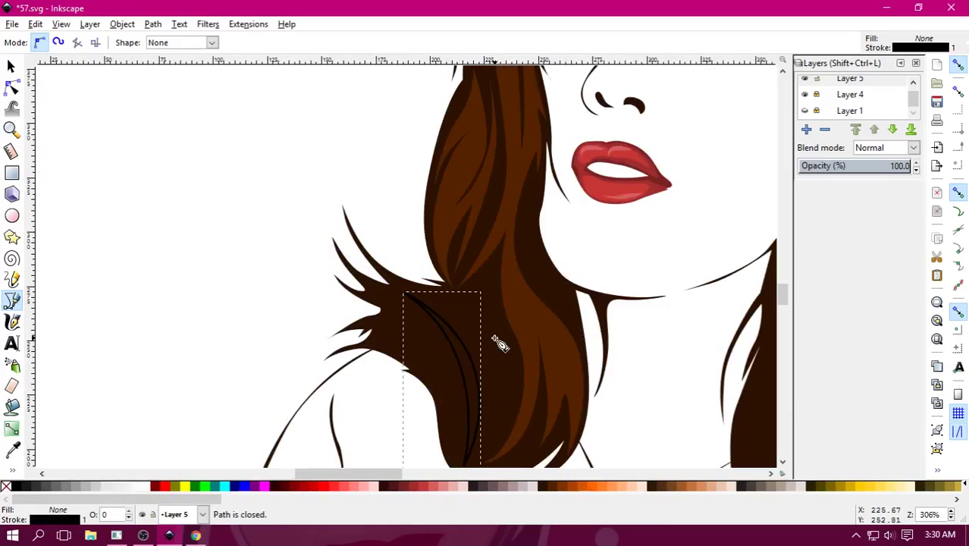
{"action": "scroll", "coordinate": [500, 344], "scroll_direction": "down", "scroll_amount": 3}
Draw and close two more thin strand shapes in the left hair.
{"action": "left_click", "coordinate": [414, 242]}
{"action": "left_click_drag", "start_coordinate": [456, 327], "coordinate": [455, 377]}
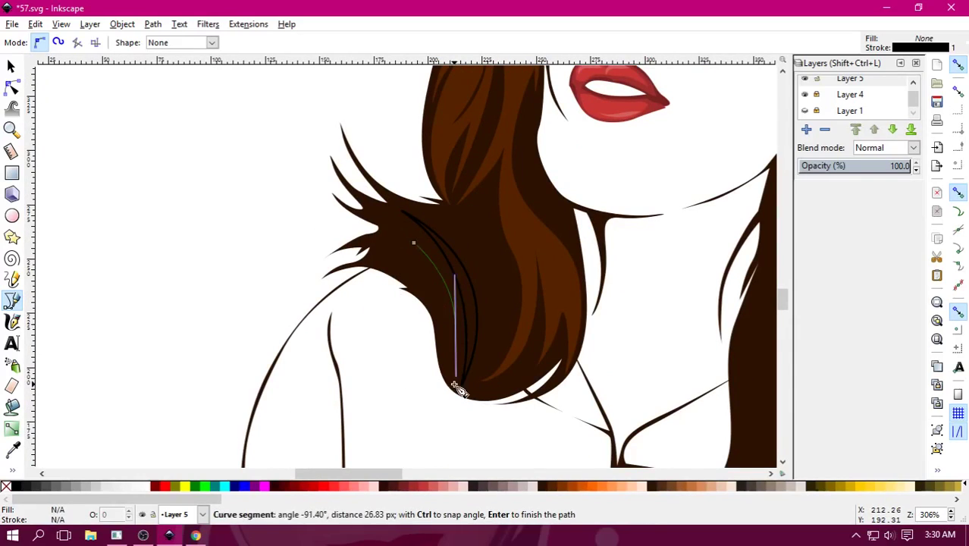
{"action": "left_click_drag", "start_coordinate": [414, 243], "coordinate": [408, 221]}
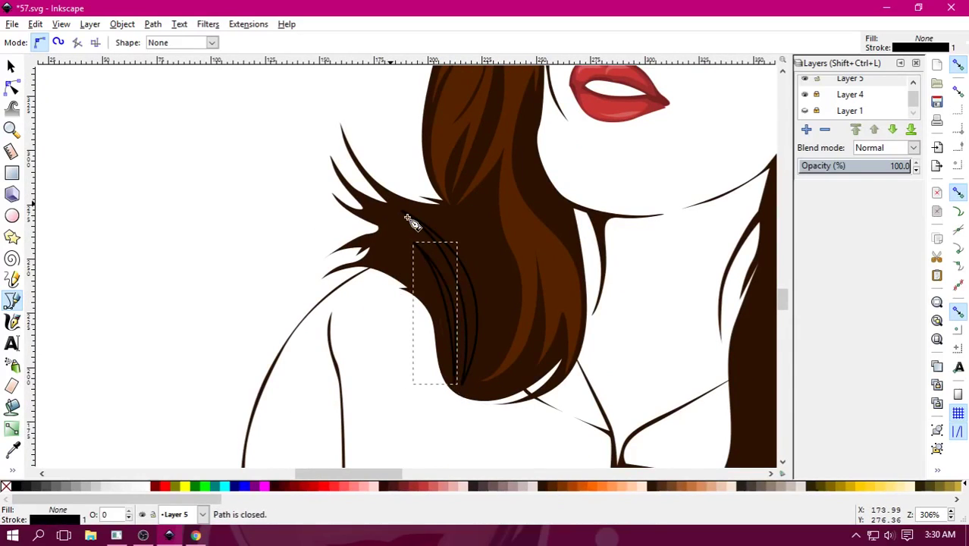
{"action": "left_click_drag", "start_coordinate": [463, 232], "coordinate": [494, 340]}
{"action": "left_click", "coordinate": [478, 382]}
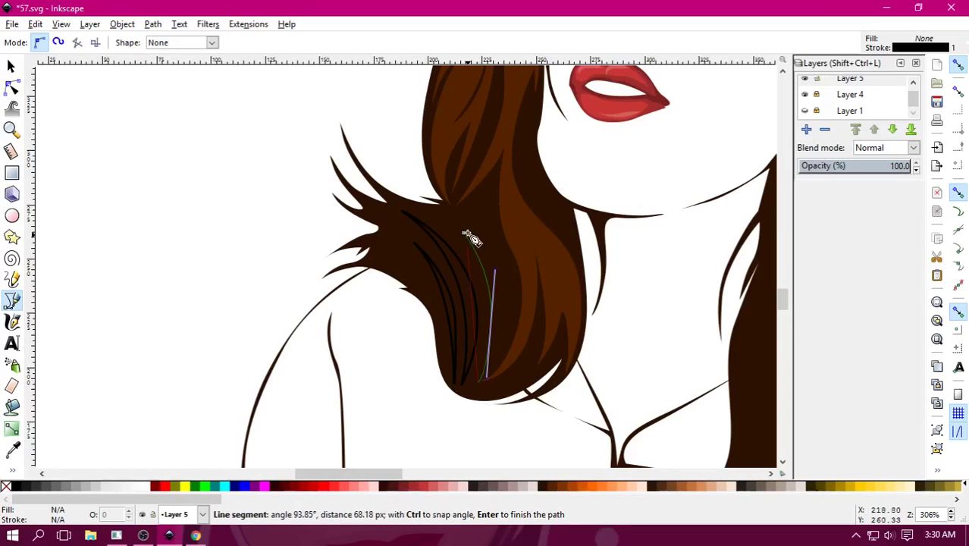
{"action": "mouse_move", "coordinate": [463, 233]}
{"action": "left_mouse_down"}
{"action": "mouse_move", "coordinate": [370, 171]}
{"action": "mouse_move", "coordinate": [391, 162]}
{"action": "left_mouse_up"}
{"action": "key", "text": "s"}
Merge the new left-hair strands into one shape with Path > Union, undoing an accidental move.
{"action": "left_click", "coordinate": [148, 174]}
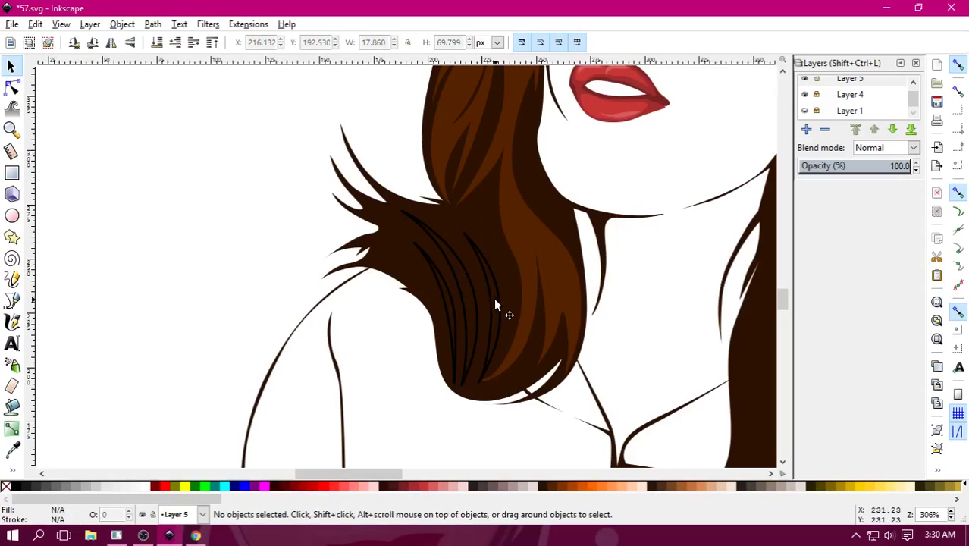
{"action": "left_click", "coordinate": [470, 307]}
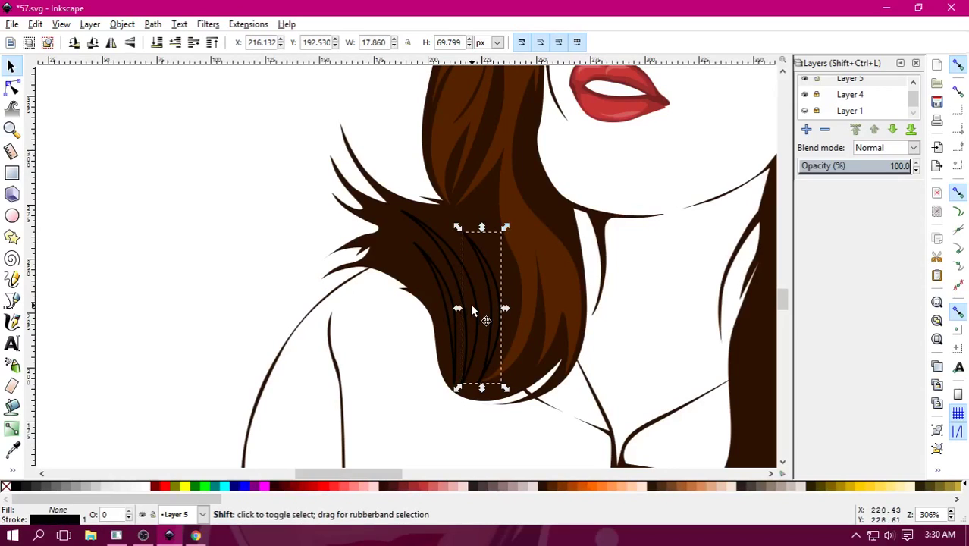
{"action": "left_click", "coordinate": [513, 232], "text": "shift"}
{"action": "left_click", "coordinate": [438, 133], "text": "shift"}
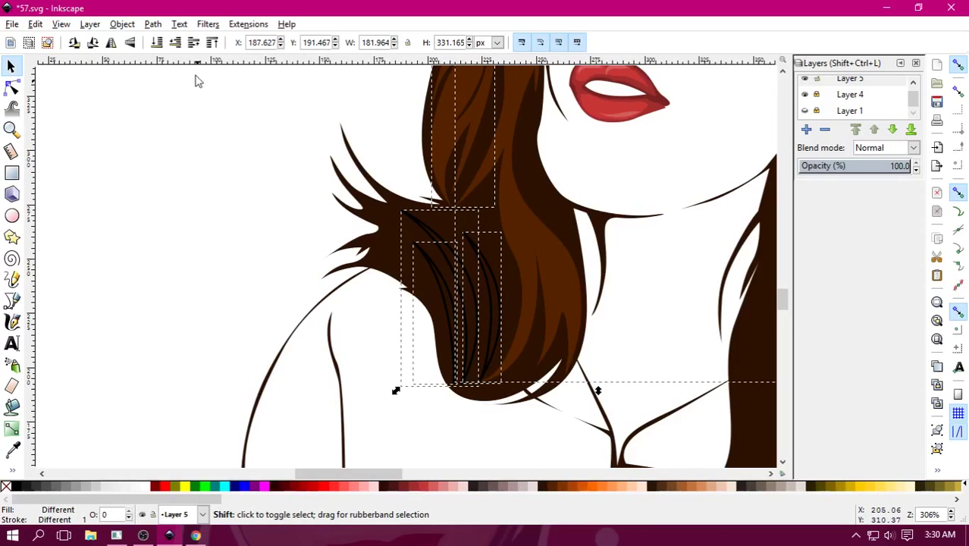
{"action": "left_click", "coordinate": [152, 23]}
{"action": "left_click", "coordinate": [182, 108]}
{"action": "left_click", "coordinate": [250, 230]}
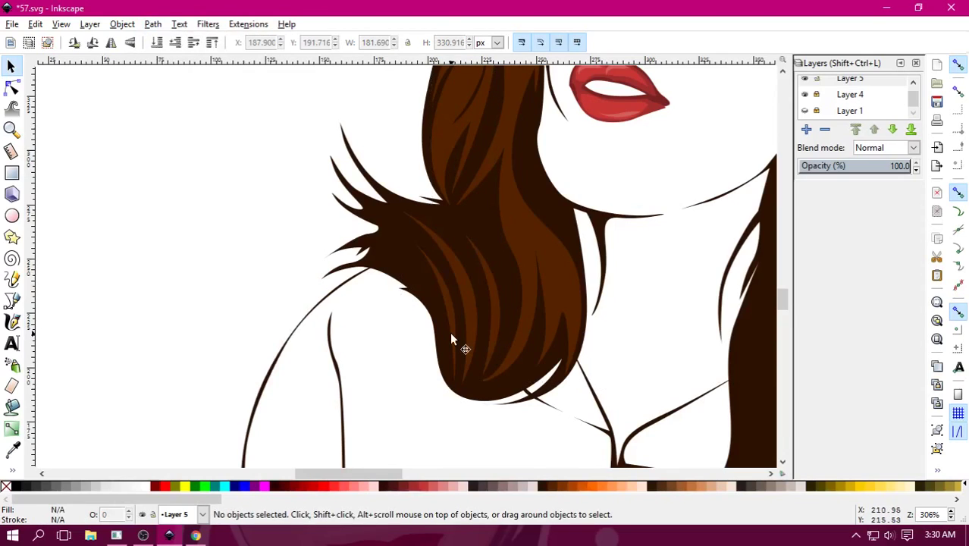
{"action": "scroll", "coordinate": [453, 329], "scroll_direction": "down", "scroll_amount": 3}
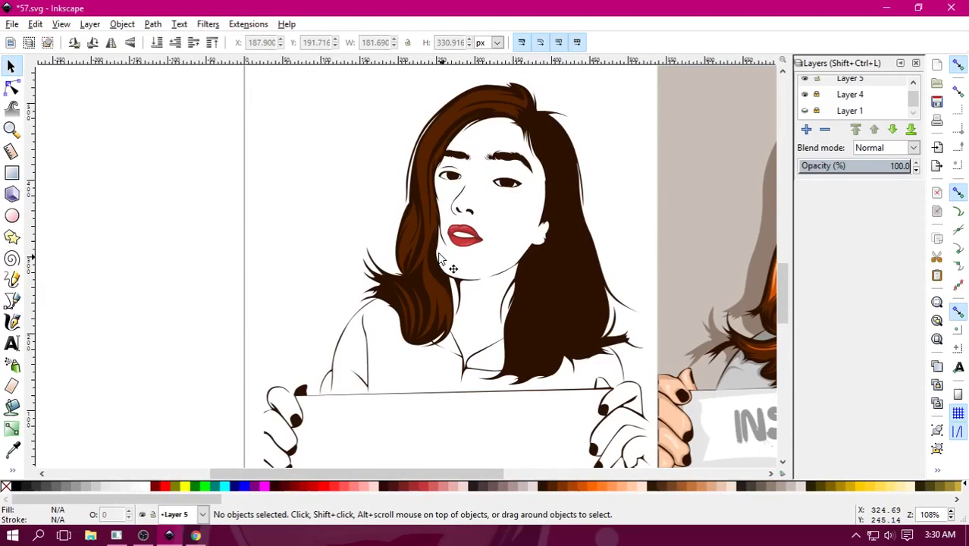
{"action": "left_click_drag", "start_coordinate": [426, 239], "coordinate": [270, 250]}
{"action": "key", "text": "ctrl+z"}
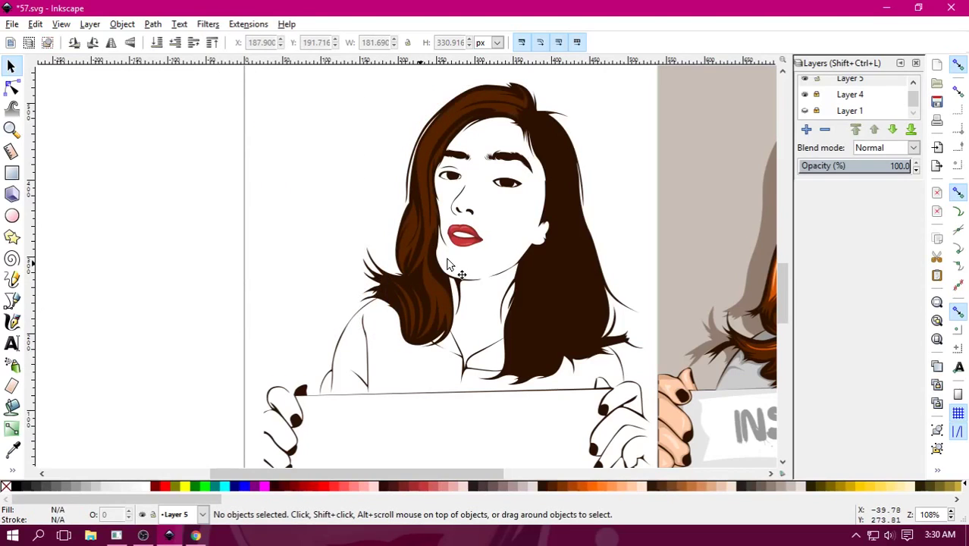
Start a new strand outline at the top of the right-hand hair, curving down past the eyebrow.
{"action": "scroll", "coordinate": [470, 326], "scroll_direction": "down", "scroll_amount": 1}
{"action": "scroll", "coordinate": [500, 409], "scroll_direction": "down", "scroll_amount": 1}
{"action": "scroll", "coordinate": [500, 413], "scroll_direction": "down", "scroll_amount": 1}
{"action": "scroll", "coordinate": [500, 413], "scroll_direction": "up", "scroll_amount": 1}
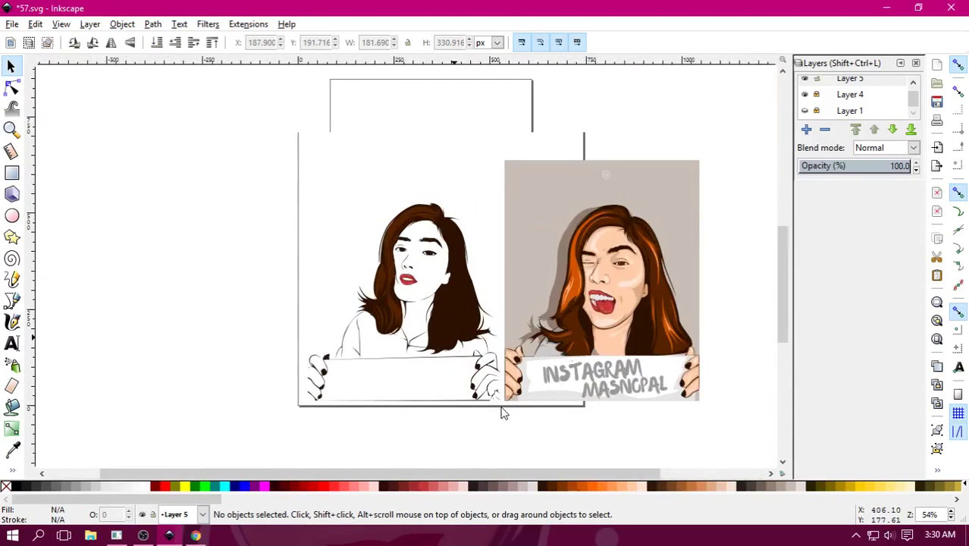
{"action": "scroll", "coordinate": [455, 265], "scroll_direction": "up", "scroll_amount": 3}
{"action": "scroll", "coordinate": [382, 288], "scroll_direction": "up", "scroll_amount": 1}
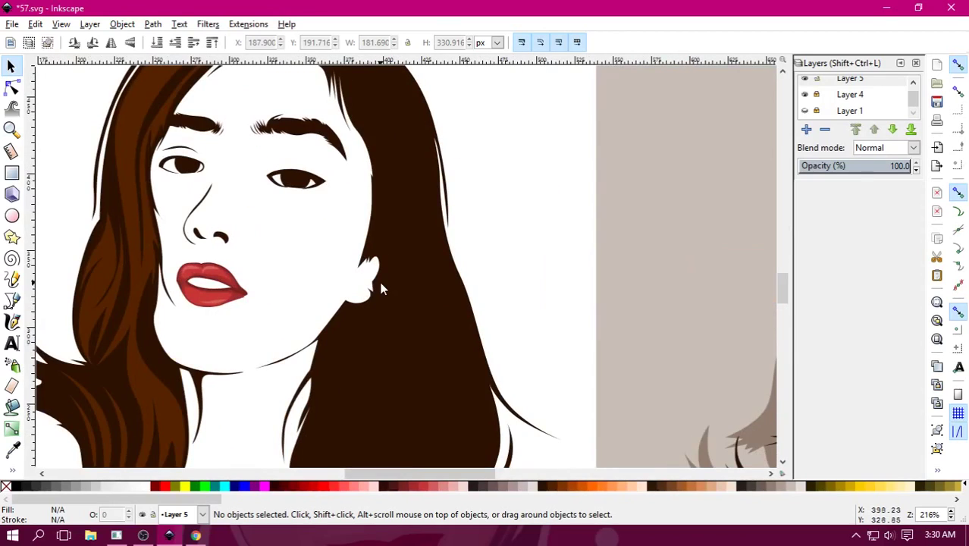
{"action": "key", "text": "b"}
{"action": "scroll", "coordinate": [393, 182], "scroll_direction": "up", "scroll_amount": 1}
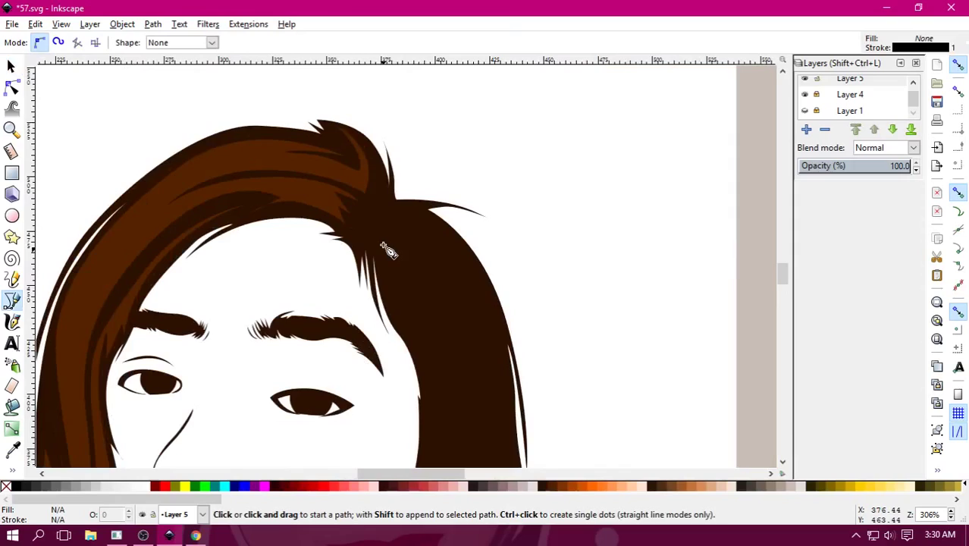
{"action": "scroll", "coordinate": [387, 250], "scroll_direction": "up", "scroll_amount": 1}
{"action": "left_click", "coordinate": [372, 201]}
{"action": "left_click_drag", "start_coordinate": [387, 324], "coordinate": [423, 379]}
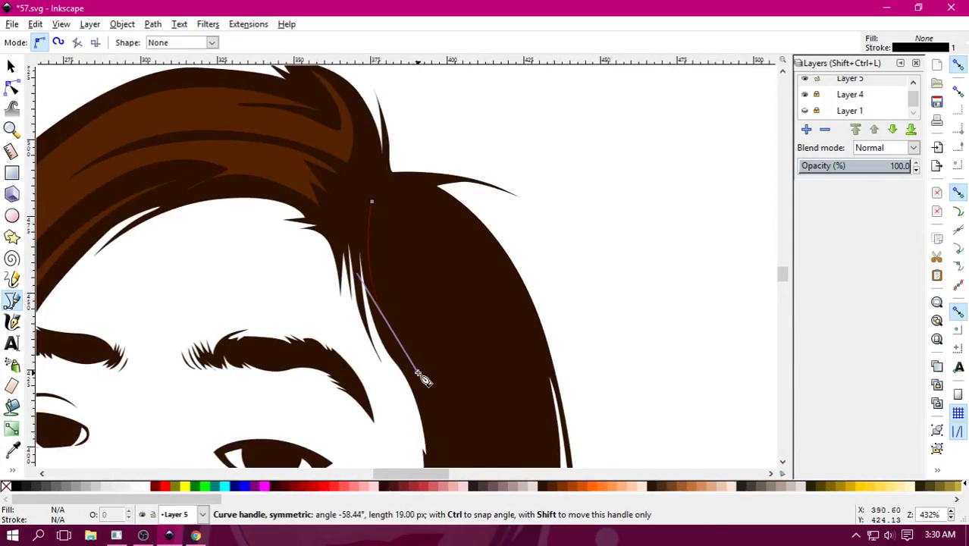
{"action": "scroll", "coordinate": [424, 380], "scroll_direction": "down", "scroll_amount": 5}
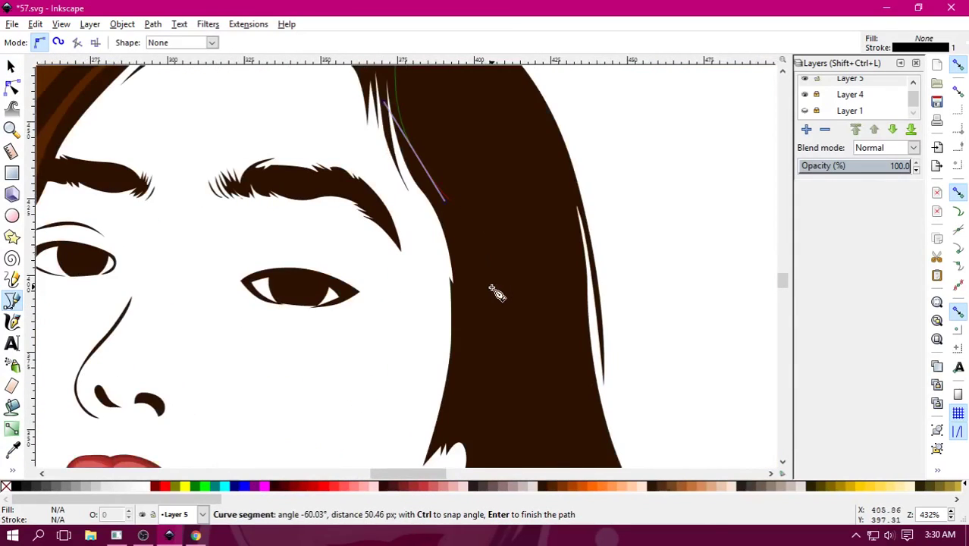
{"action": "left_click_drag", "start_coordinate": [473, 315], "coordinate": [484, 376]}
{"action": "left_click_drag", "start_coordinate": [484, 328], "coordinate": [492, 273]}
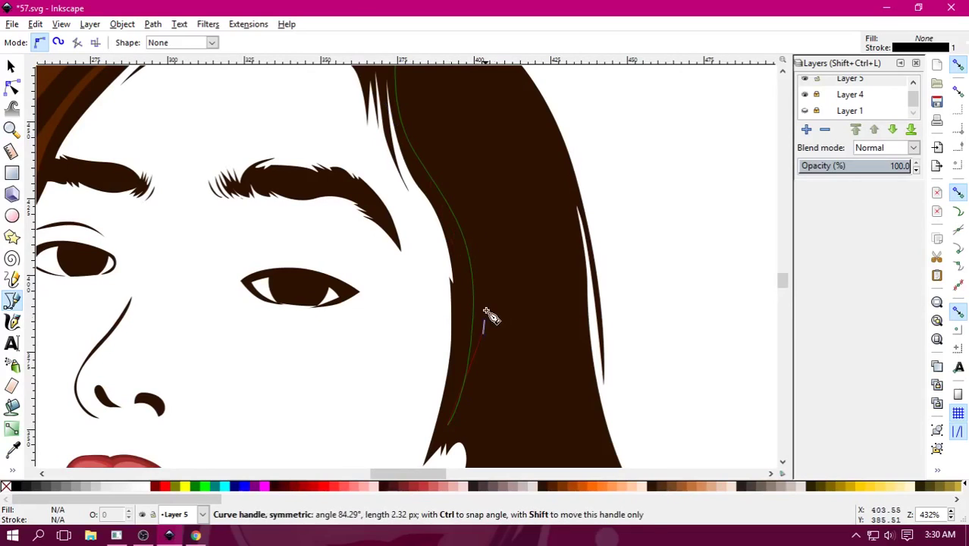
Continue the right-hand strand outline down to the hair bottom and back up through the hair.
{"action": "scroll", "coordinate": [497, 281], "scroll_direction": "down", "scroll_amount": 5}
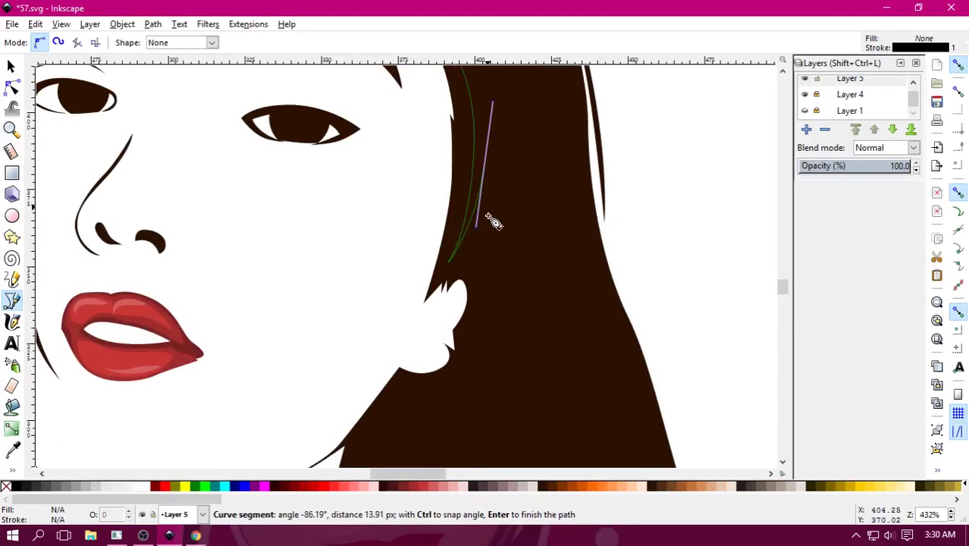
{"action": "scroll", "coordinate": [494, 326], "scroll_direction": "down", "scroll_amount": 1, "text": "ctrl"}
{"action": "scroll", "coordinate": [495, 332], "scroll_direction": "down", "scroll_amount": 4}
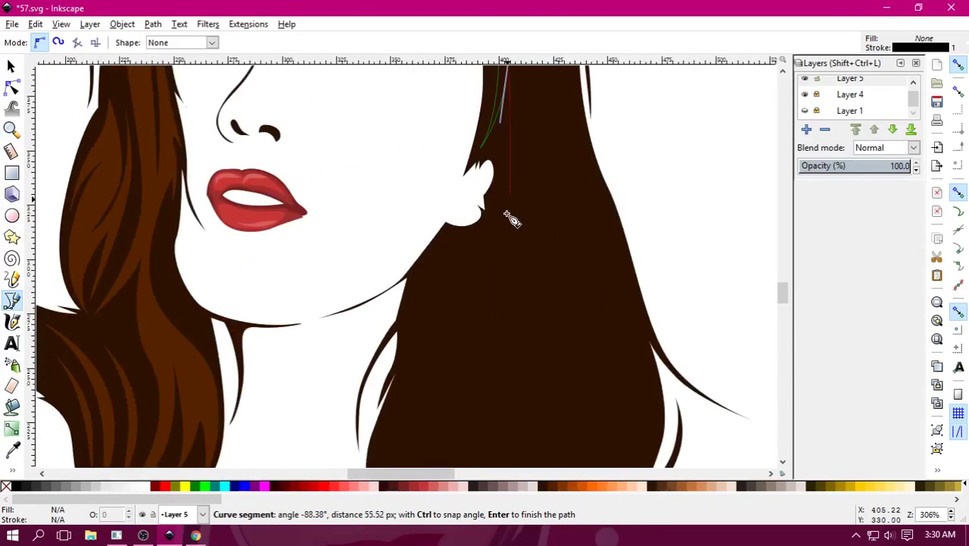
{"action": "left_click_drag", "start_coordinate": [495, 270], "coordinate": [467, 329]}
{"action": "scroll", "coordinate": [468, 304], "scroll_direction": "down", "scroll_amount": 5}
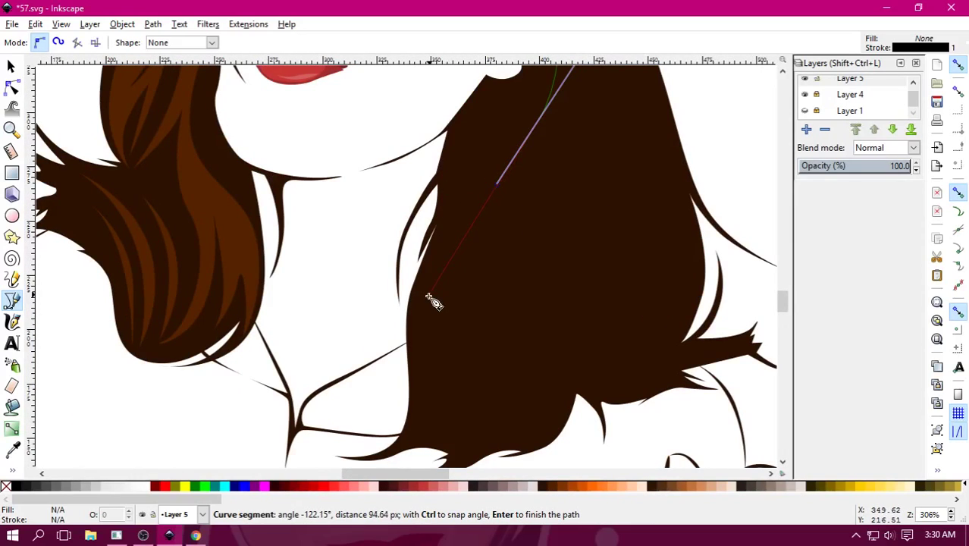
{"action": "left_click_drag", "start_coordinate": [416, 439], "coordinate": [398, 449]}
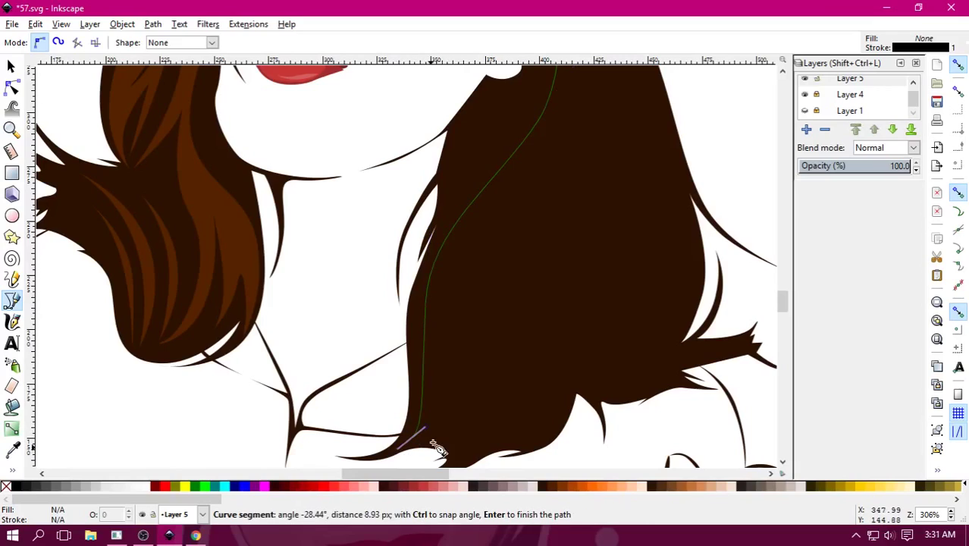
{"action": "mouse_move", "coordinate": [439, 377]}
{"action": "left_mouse_down"}
{"action": "mouse_move", "coordinate": [450, 304]}
{"action": "mouse_move", "coordinate": [450, 312]}
{"action": "left_mouse_up"}
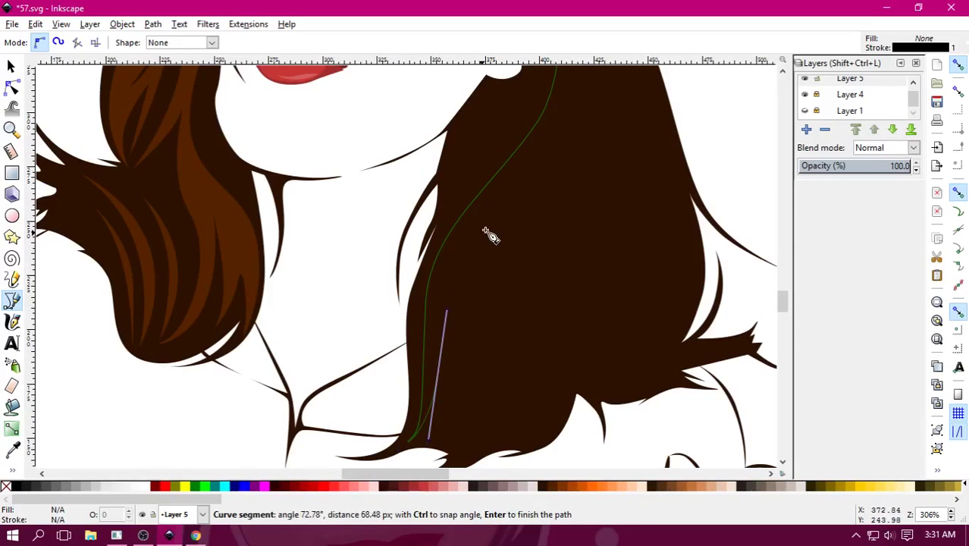
{"action": "mouse_move", "coordinate": [491, 232]}
{"action": "left_mouse_down"}
{"action": "mouse_move", "coordinate": [537, 195]}
{"action": "mouse_move", "coordinate": [505, 280]}
{"action": "mouse_move", "coordinate": [491, 286]}
{"action": "left_mouse_up"}
{"action": "left_click", "coordinate": [561, 126]}
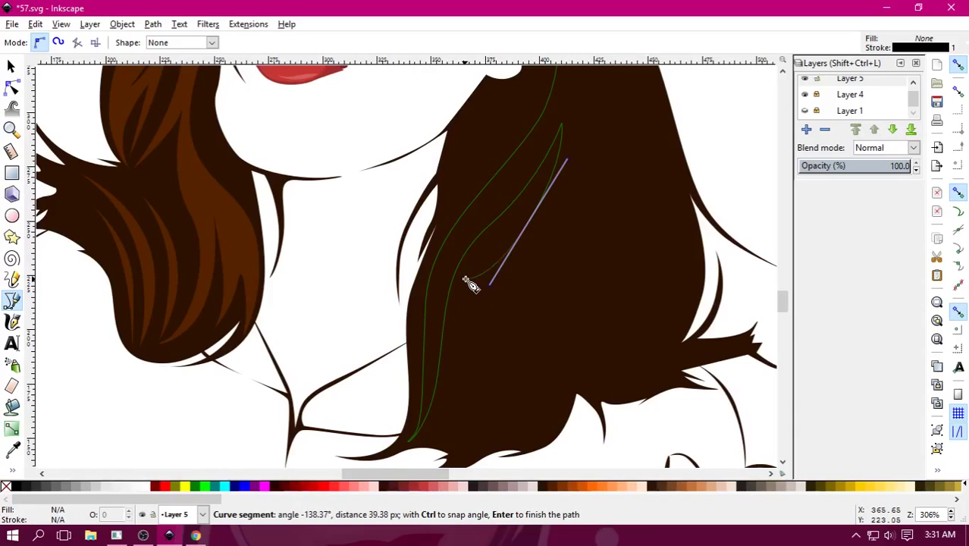
{"action": "left_click_drag", "start_coordinate": [499, 275], "coordinate": [535, 248]}
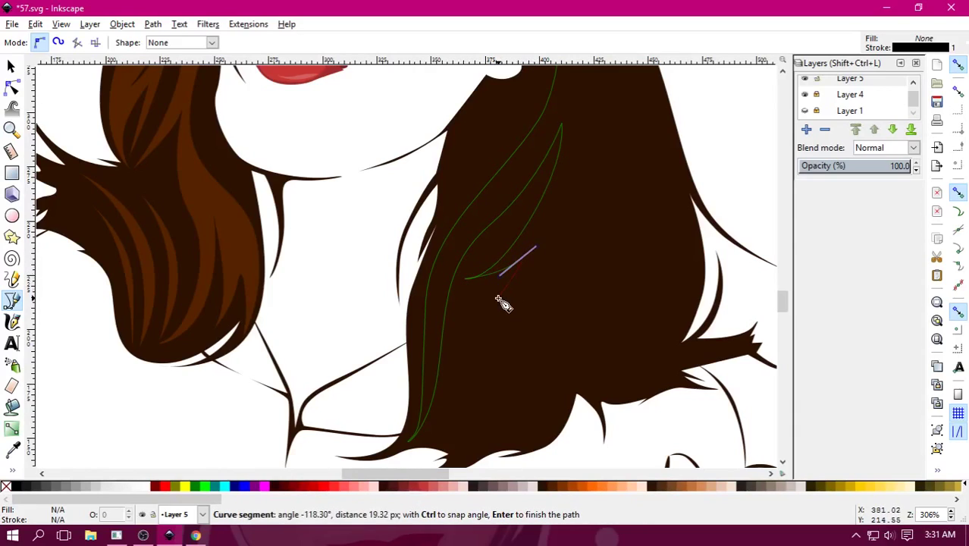
{"action": "left_click_drag", "start_coordinate": [530, 250], "coordinate": [543, 234]}
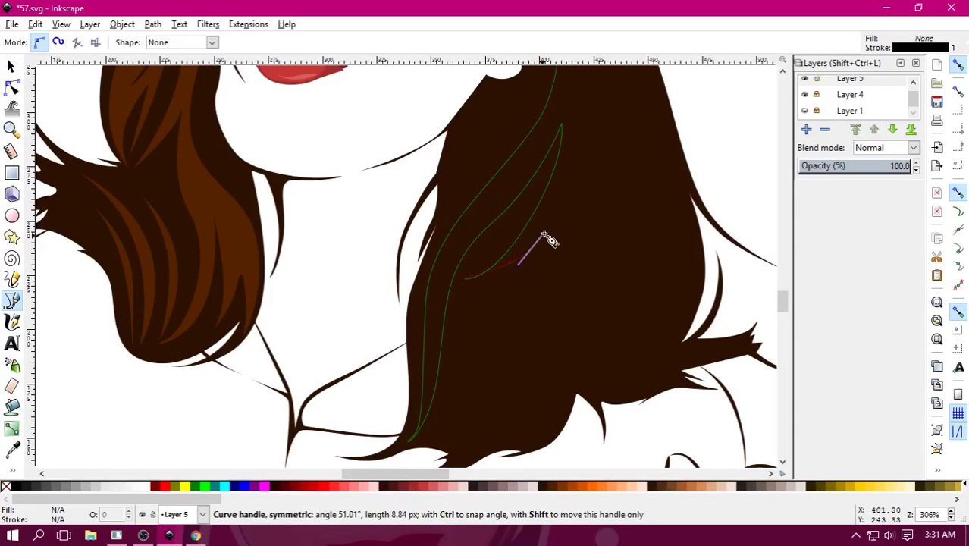
{"action": "left_click_drag", "start_coordinate": [478, 347], "coordinate": [463, 413]}
{"action": "left_click_drag", "start_coordinate": [487, 354], "coordinate": [525, 296]}
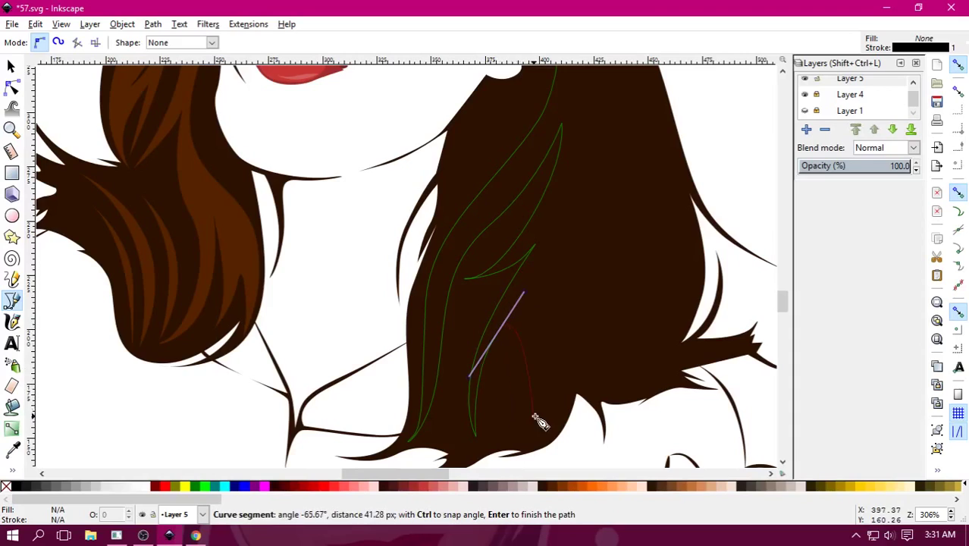
Extend the right-hand strand outline up toward the ear and back down to the hair tips.
{"action": "scroll", "coordinate": [584, 210], "scroll_direction": "up", "scroll_amount": 2}
{"action": "scroll", "coordinate": [584, 210], "scroll_direction": "right", "scroll_amount": 2}
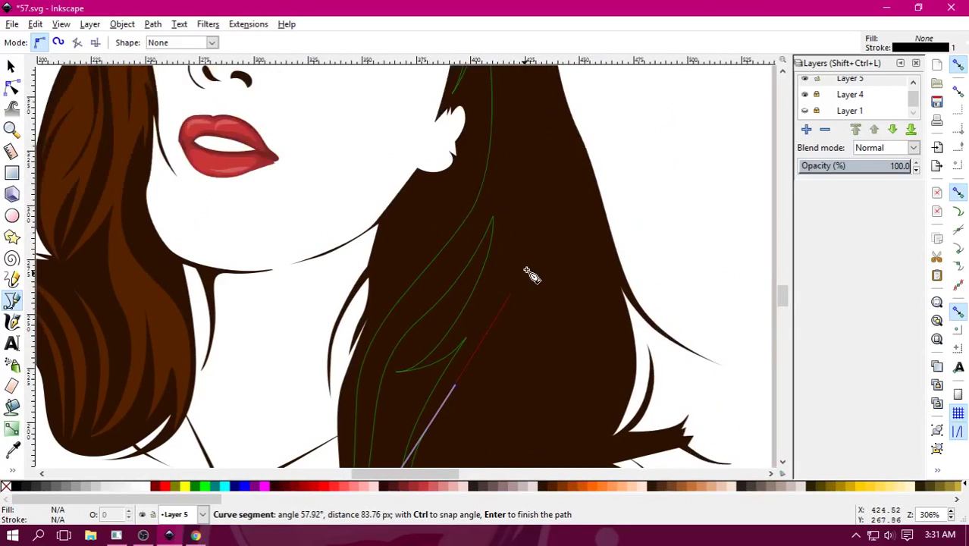
{"action": "left_click_drag", "start_coordinate": [534, 252], "coordinate": [560, 159]}
{"action": "scroll", "coordinate": [541, 283], "scroll_direction": "up", "scroll_amount": 5}
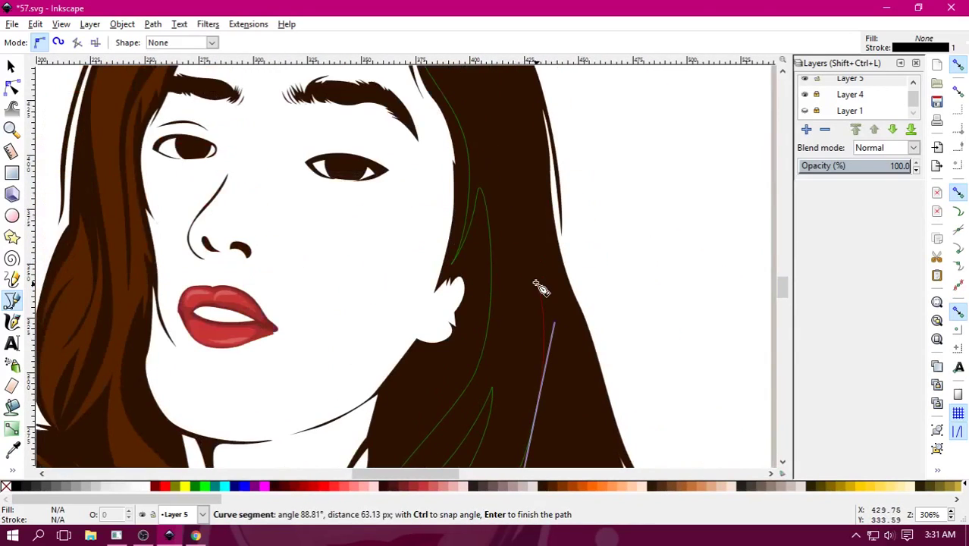
{"action": "scroll", "coordinate": [508, 144], "scroll_direction": "down", "scroll_amount": 2}
{"action": "scroll", "coordinate": [508, 137], "scroll_direction": "down", "scroll_amount": 5}
{"action": "scroll", "coordinate": [508, 137], "scroll_direction": "right", "scroll_amount": 2}
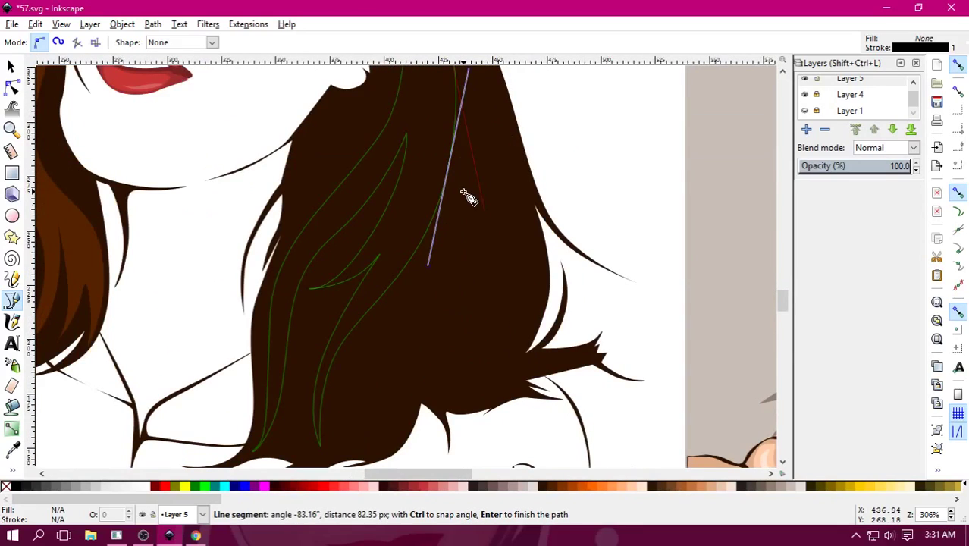
{"action": "left_click_drag", "start_coordinate": [460, 210], "coordinate": [432, 312]}
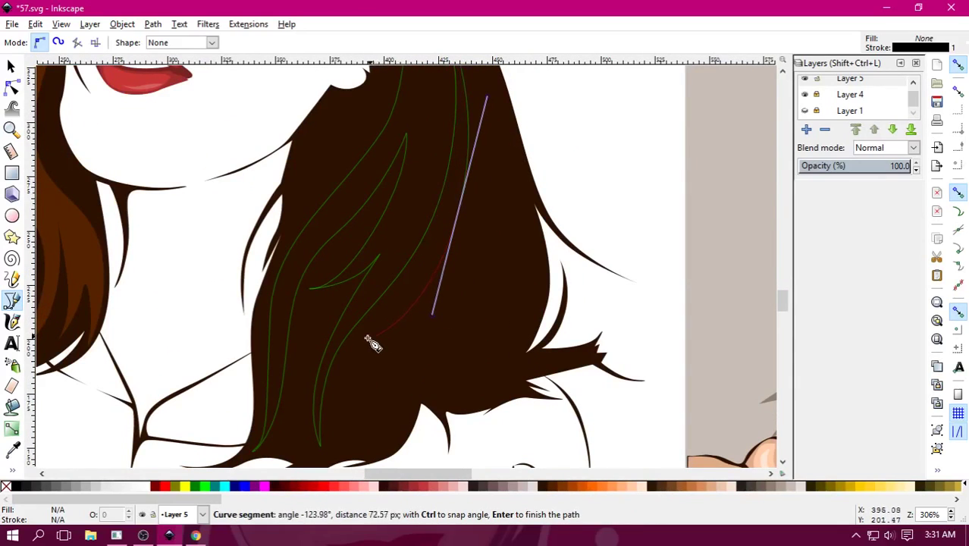
{"action": "left_click", "coordinate": [361, 340]}
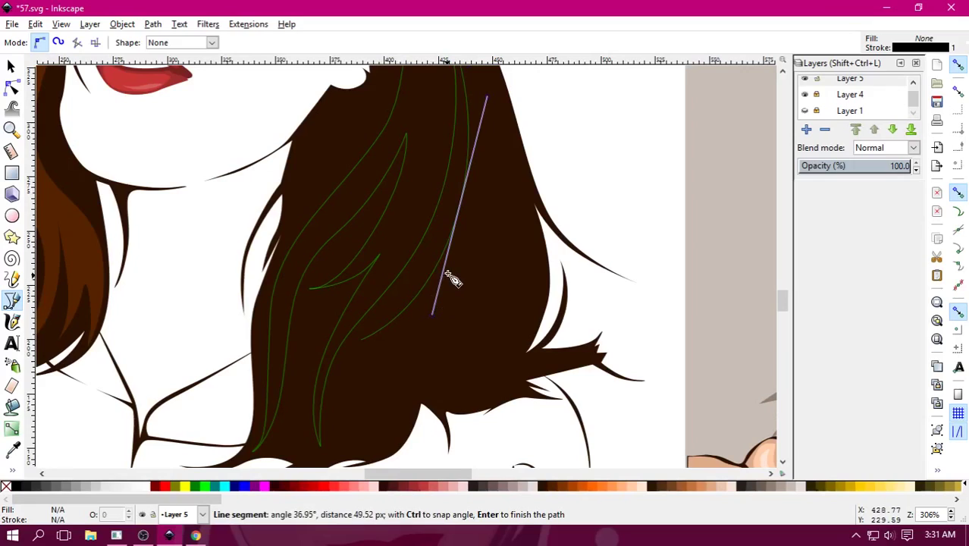
{"action": "left_click_drag", "start_coordinate": [395, 370], "coordinate": [348, 395]}
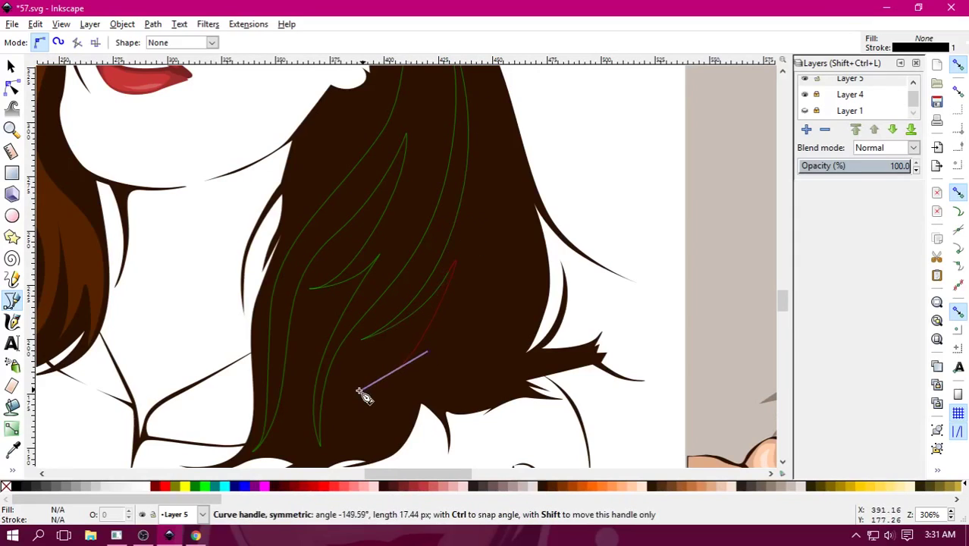
{"action": "left_click", "coordinate": [347, 445]}
{"action": "left_click_drag", "start_coordinate": [418, 370], "coordinate": [469, 357]}
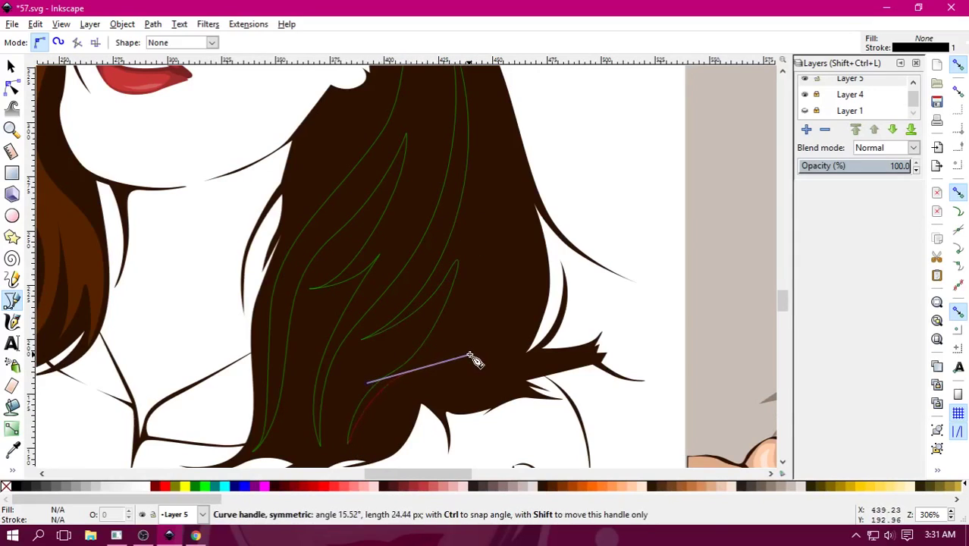
Add corner and curved points tracing the strand back up along the hair's right edge.
{"action": "left_click", "coordinate": [479, 376]}
{"action": "left_click", "coordinate": [491, 296]}
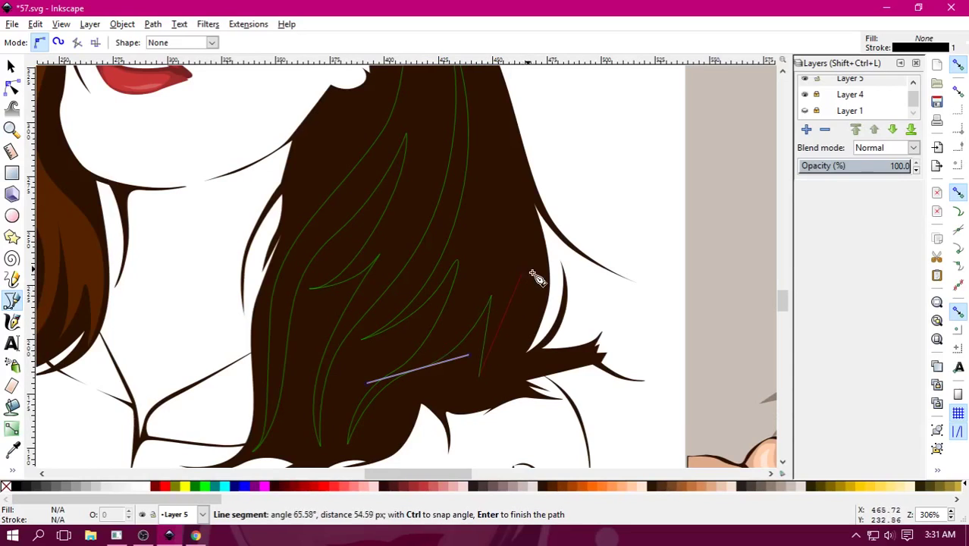
{"action": "left_click_drag", "start_coordinate": [538, 249], "coordinate": [530, 178]}
{"action": "scroll", "coordinate": [498, 189], "scroll_direction": "up", "scroll_amount": 5}
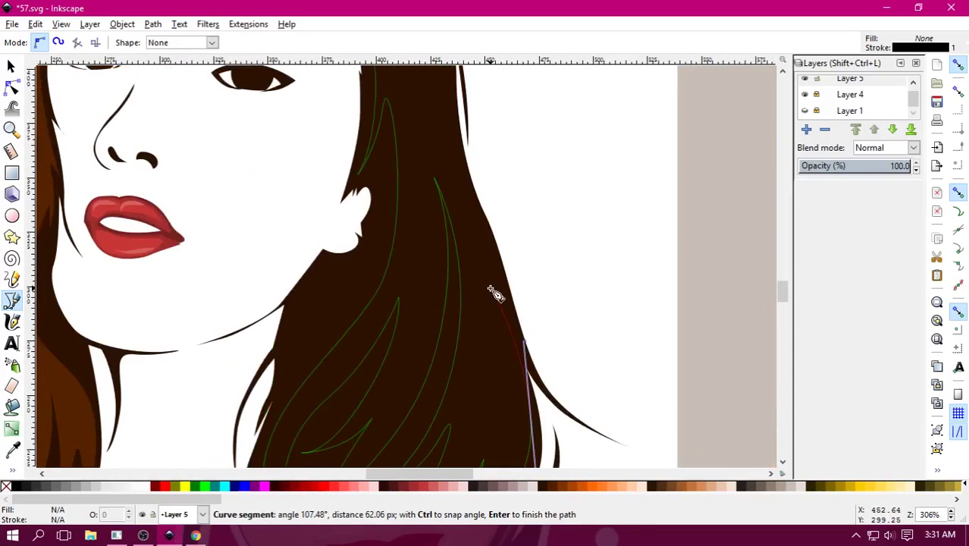
{"action": "left_click", "coordinate": [481, 302]}
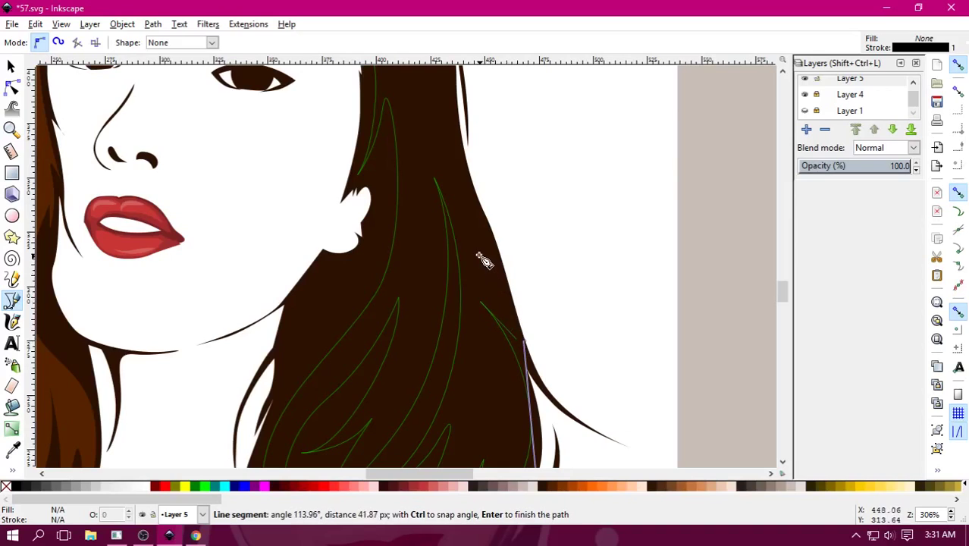
{"action": "left_click_drag", "start_coordinate": [473, 237], "coordinate": [458, 174]}
{"action": "scroll", "coordinate": [436, 303], "scroll_direction": "up", "scroll_amount": 6}
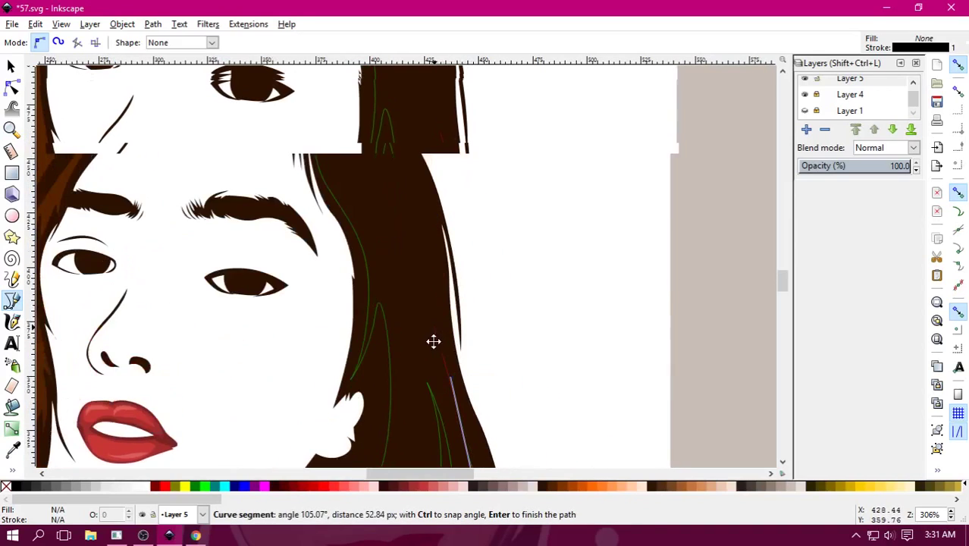
{"action": "left_click_drag", "start_coordinate": [429, 294], "coordinate": [430, 217]}
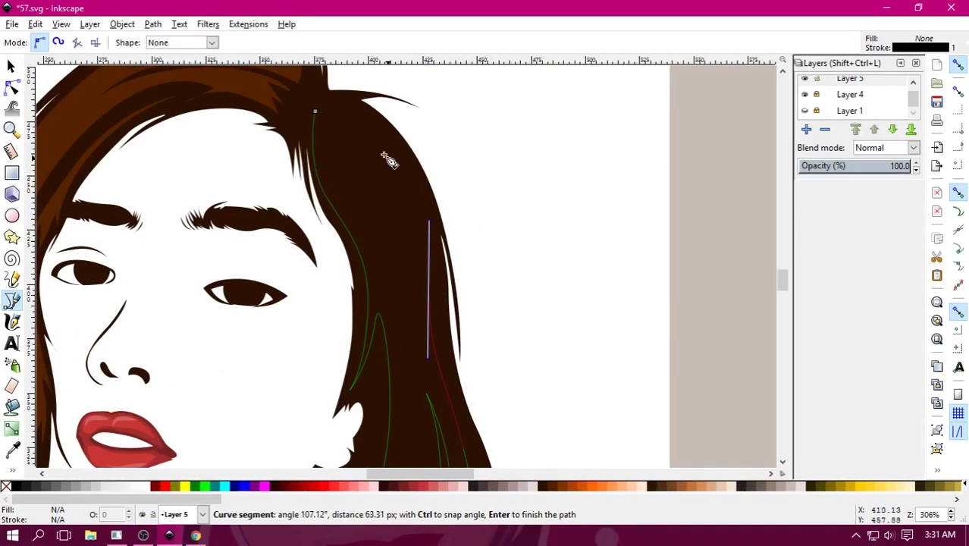
{"action": "scroll", "coordinate": [368, 138], "scroll_direction": "up", "scroll_amount": 5}
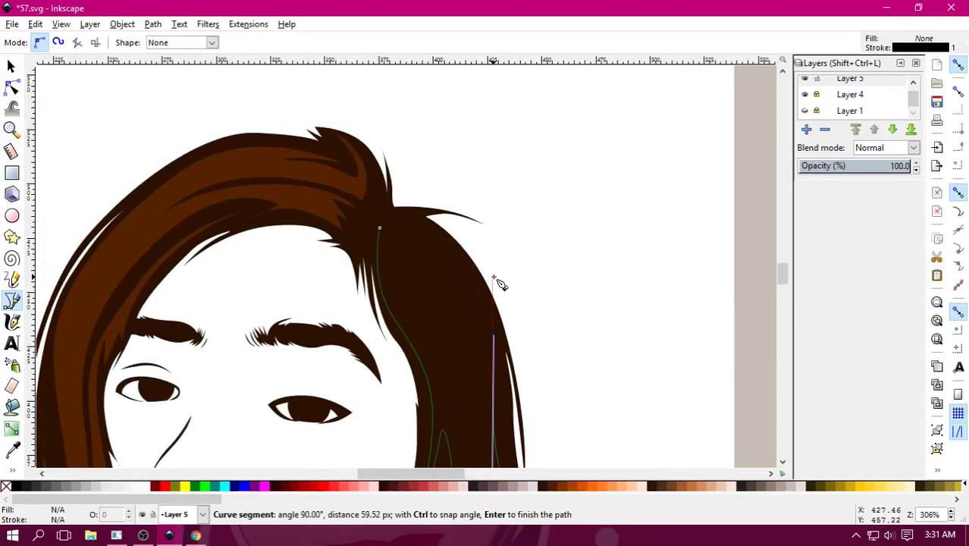
{"action": "scroll", "coordinate": [442, 255], "scroll_direction": "up", "scroll_amount": 1, "text": "ctrl"}
{"action": "left_click_drag", "start_coordinate": [409, 227], "coordinate": [368, 194]}
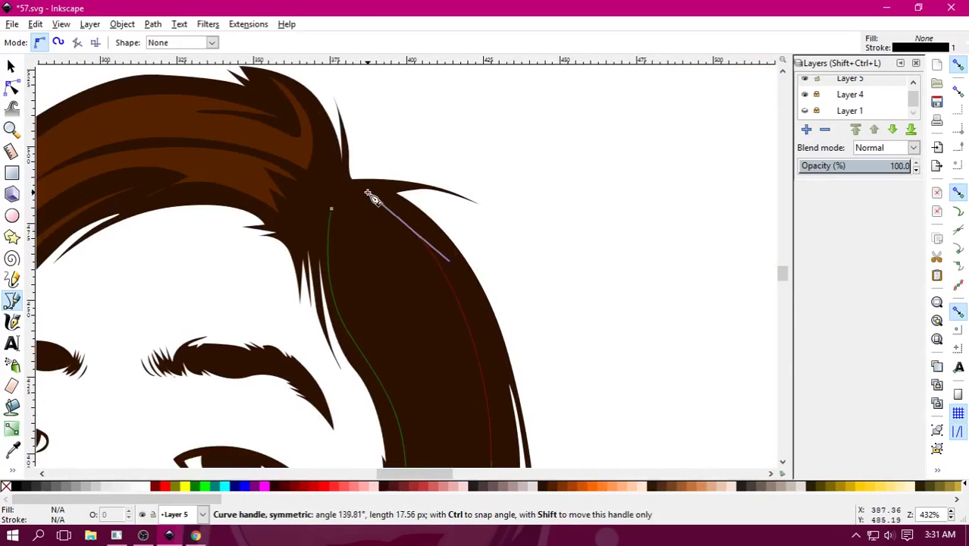
{"action": "scroll", "coordinate": [428, 228], "scroll_direction": "down", "scroll_amount": 1}
{"action": "scroll", "coordinate": [429, 212], "scroll_direction": "down", "scroll_amount": 2}
Shape the strand tip with final curved points and close the outline.
{"action": "left_click_drag", "start_coordinate": [435, 212], "coordinate": [463, 281]}
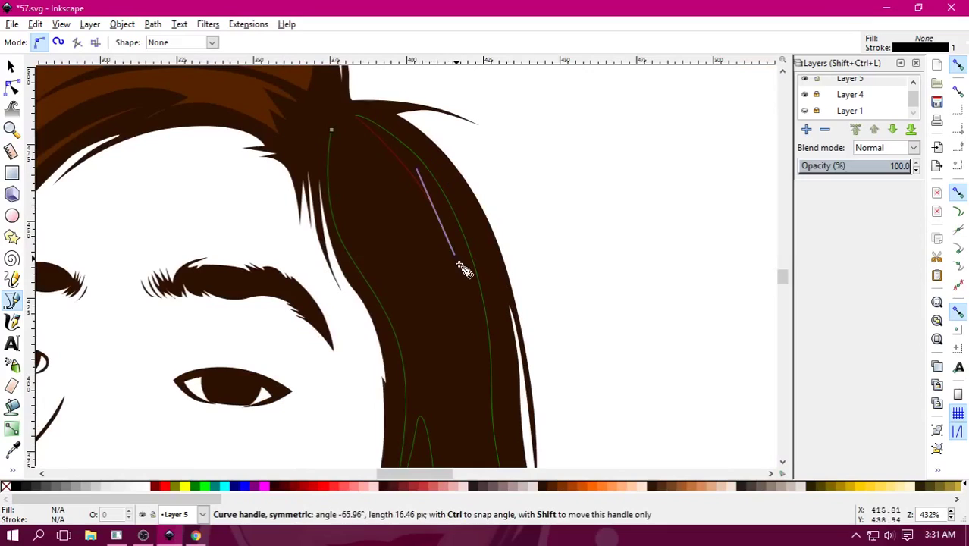
{"action": "left_click", "coordinate": [452, 379]}
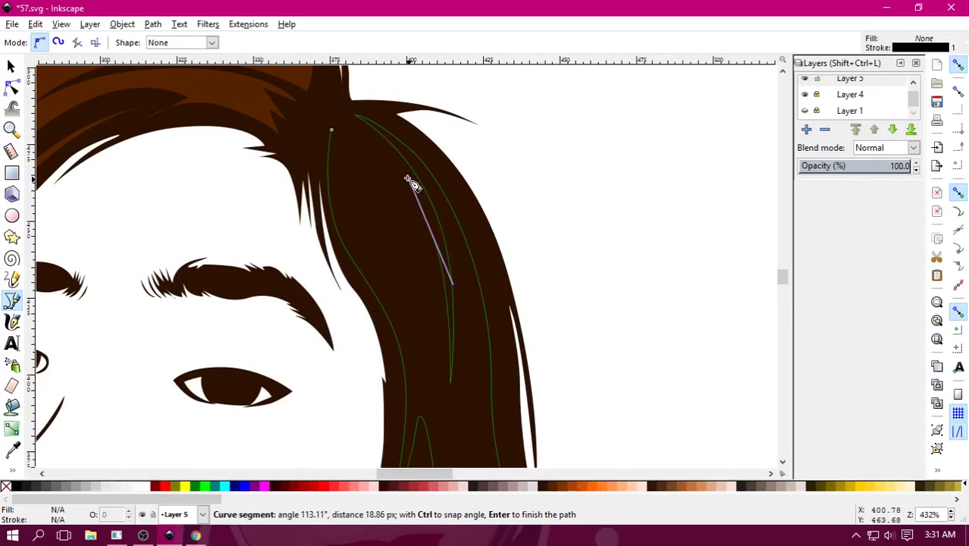
{"action": "scroll", "coordinate": [414, 189], "scroll_direction": "down", "scroll_amount": 3}
{"action": "left_click_drag", "start_coordinate": [433, 197], "coordinate": [437, 281]}
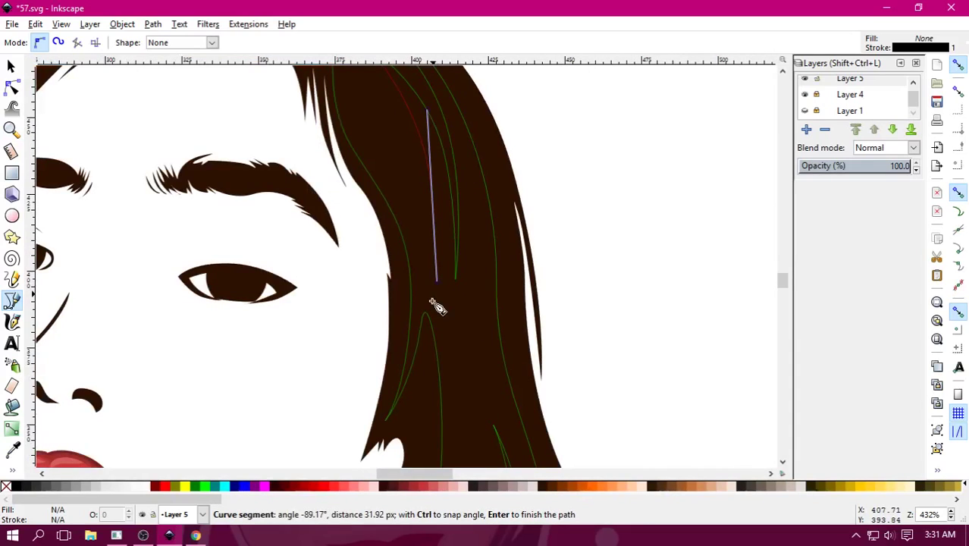
{"action": "scroll", "coordinate": [437, 305], "scroll_direction": "down", "scroll_amount": 3}
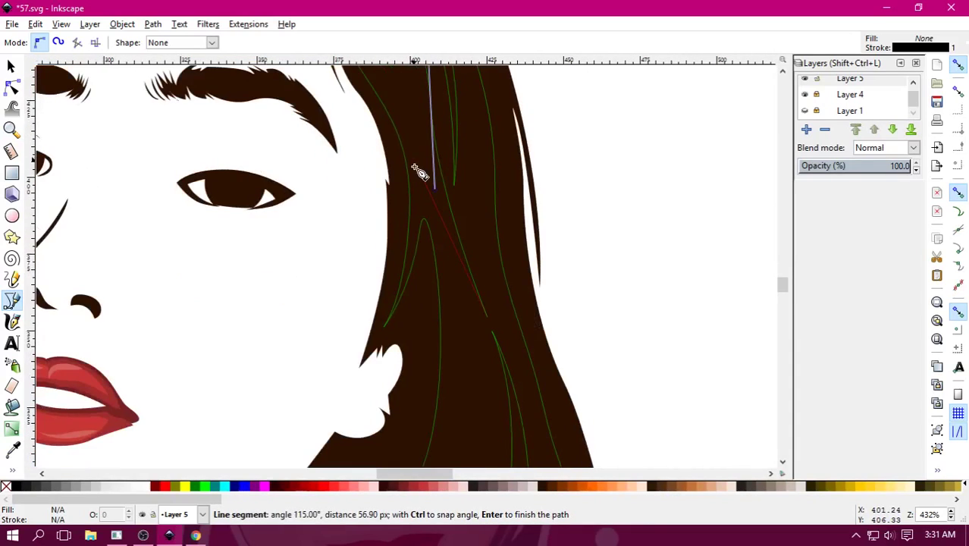
{"action": "scroll", "coordinate": [416, 168], "scroll_direction": "up", "scroll_amount": 5}
{"action": "left_click_drag", "start_coordinate": [466, 321], "coordinate": [452, 244]}
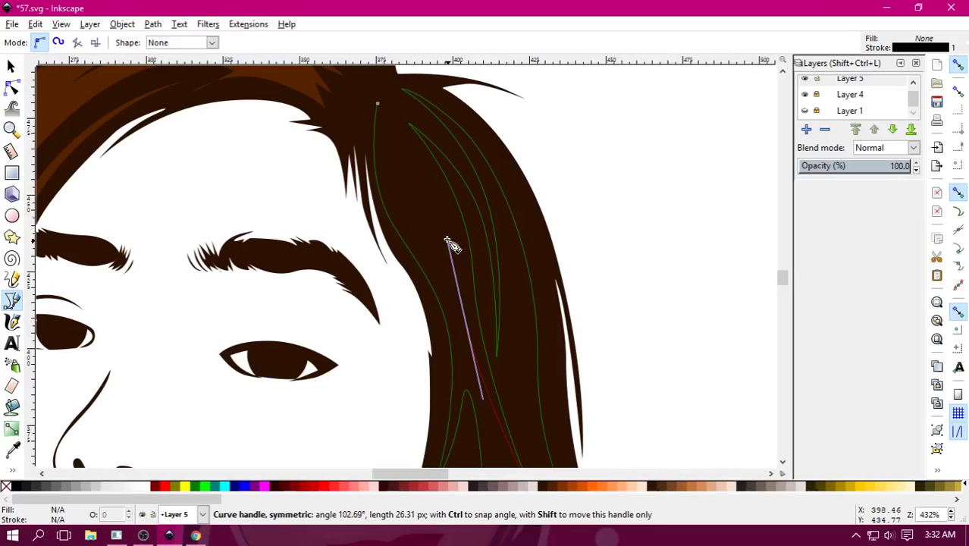
{"action": "left_click_drag", "start_coordinate": [409, 211], "coordinate": [419, 235]}
{"action": "scroll", "coordinate": [386, 226], "scroll_direction": "up", "scroll_amount": 4}
Close the new hair strand, fill it warm brown and remove its outline.
{"action": "left_click", "coordinate": [383, 230]}
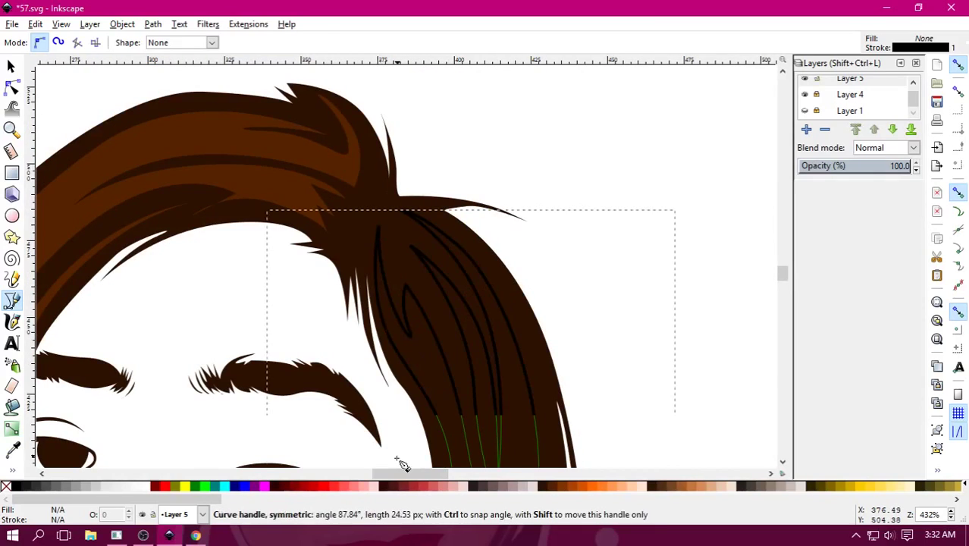
{"action": "left_click", "coordinate": [552, 490]}
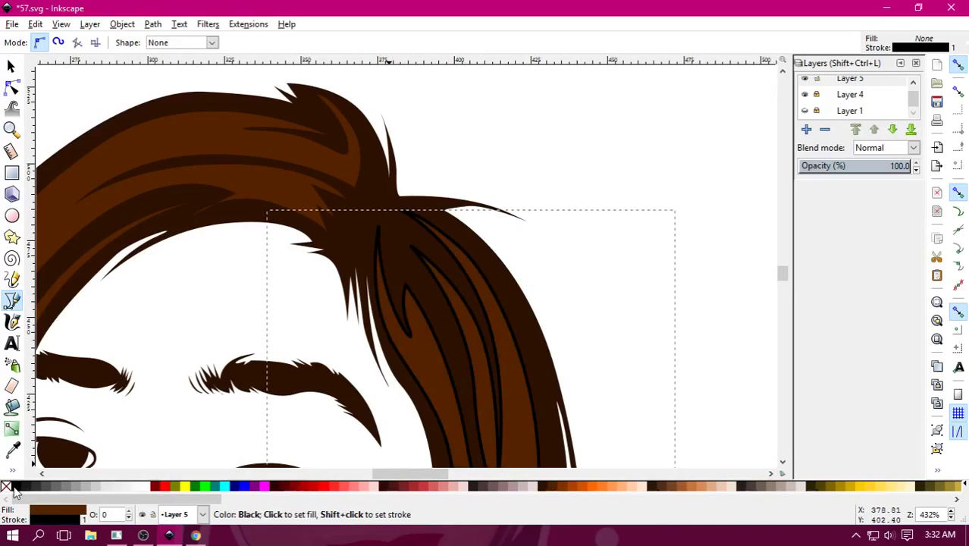
{"action": "right_click", "coordinate": [5, 486]}
{"action": "left_click", "coordinate": [23, 427]}
Zoom out to view the whole face and select the brown hair strand shape.
{"action": "key", "text": "plus"}
{"action": "key", "text": "plus"}
{"action": "key", "text": "minus"}
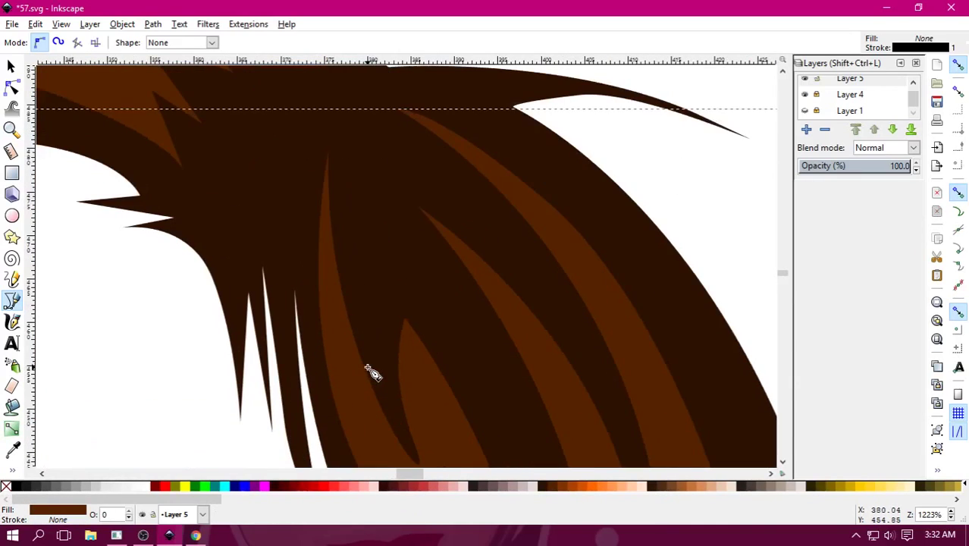
{"action": "key", "text": "minus"}
{"action": "key", "text": "minus"}
{"action": "key", "text": "minus"}
{"action": "key", "text": "minus"}
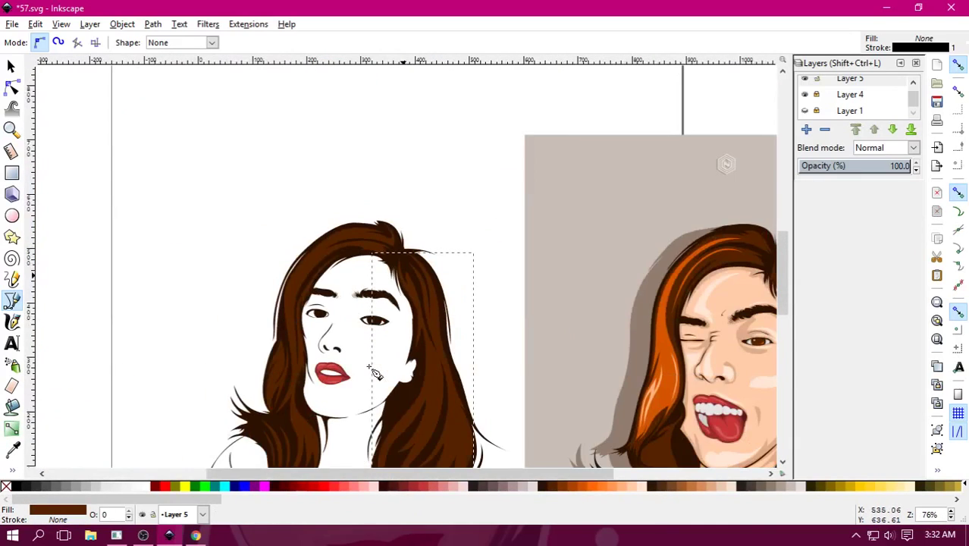
{"action": "key", "text": "minus"}
{"action": "key", "text": "minus"}
{"action": "key", "text": "s"}
{"action": "key", "text": "Escape"}
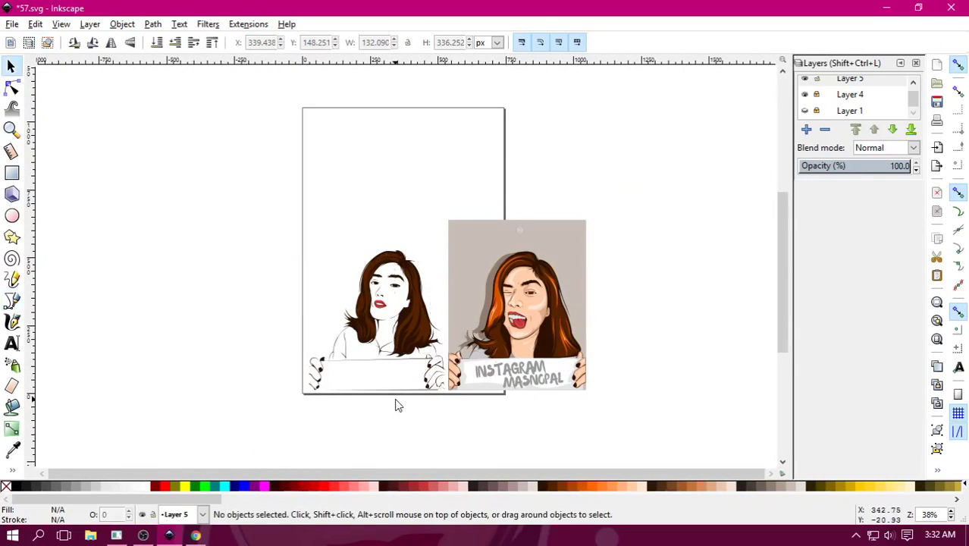
{"action": "key", "text": "minus"}
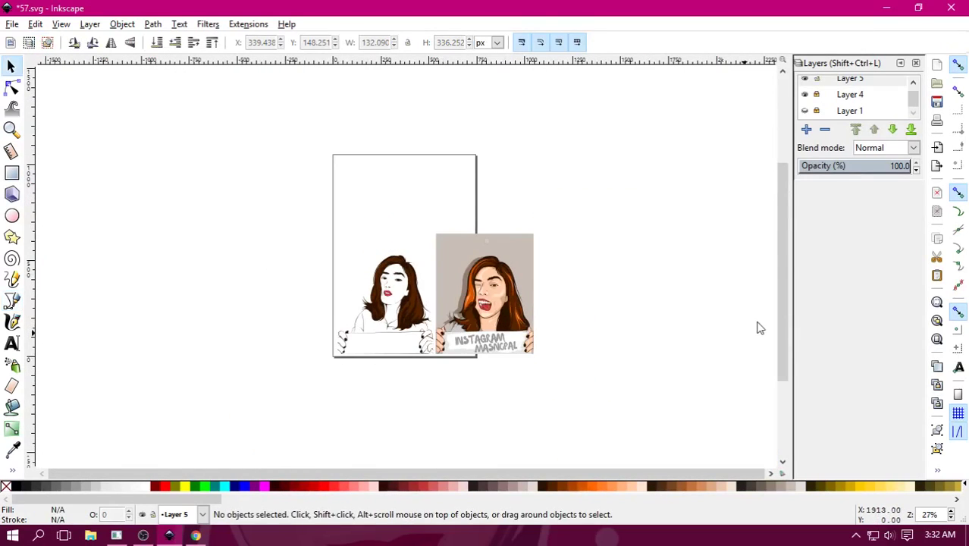
{"action": "key", "text": "plus"}
{"action": "key", "text": "plus"}
{"action": "key", "text": "plus"}
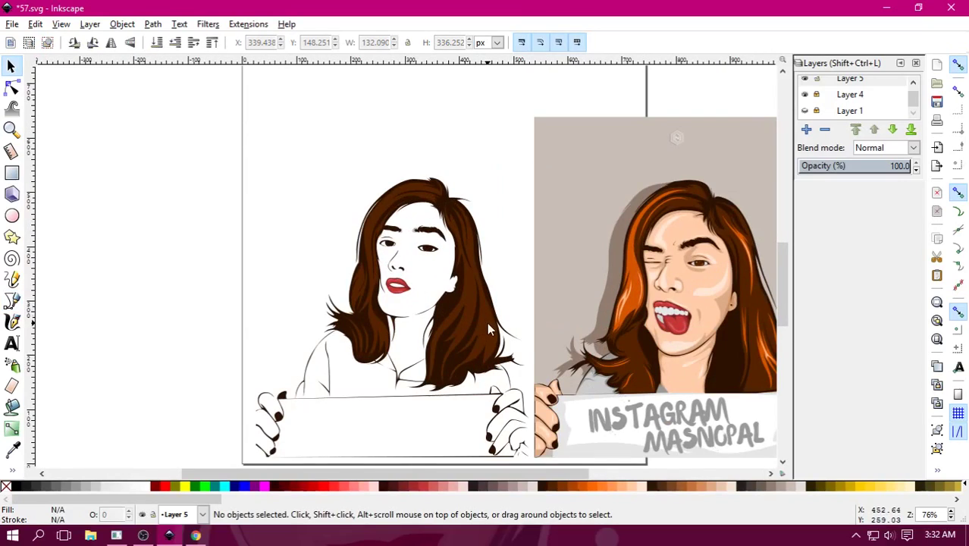
{"action": "left_click", "coordinate": [487, 322]}
{"action": "key", "text": "plus"}
Combine the two brown hair shapes into one path with Ctrl+K, then deselect.
{"action": "left_click", "coordinate": [358, 286], "text": "shift"}
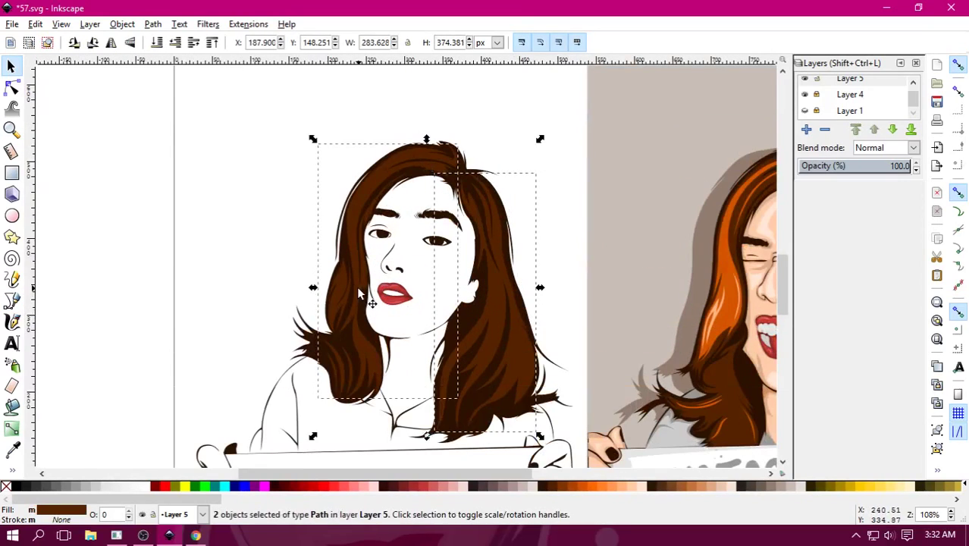
{"action": "key", "text": "ctrl"}
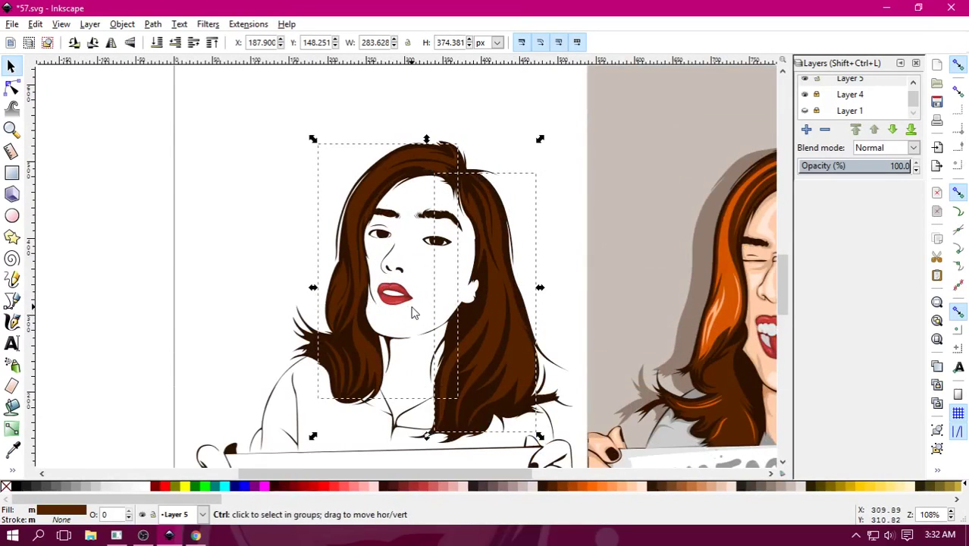
{"action": "key", "text": "ctrl+k"}
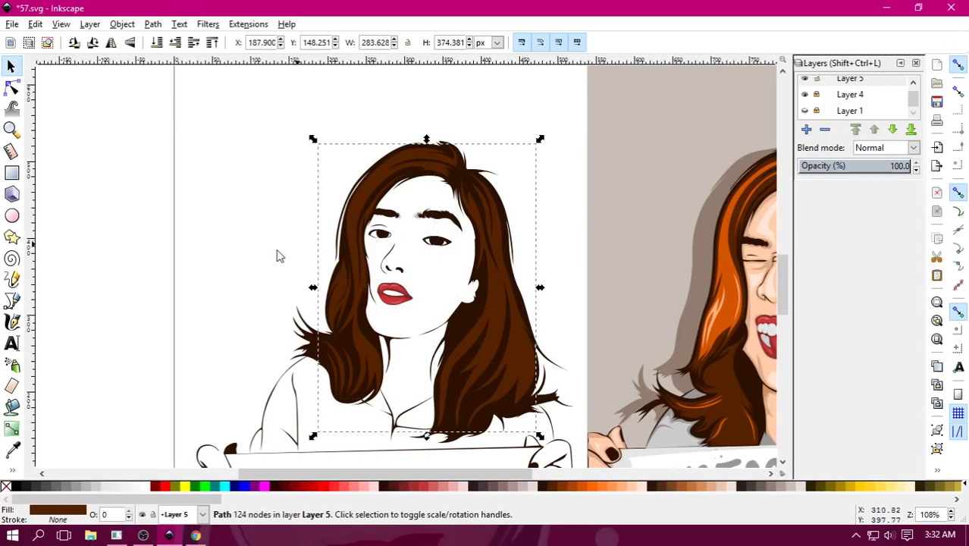
{"action": "left_click", "coordinate": [244, 267]}
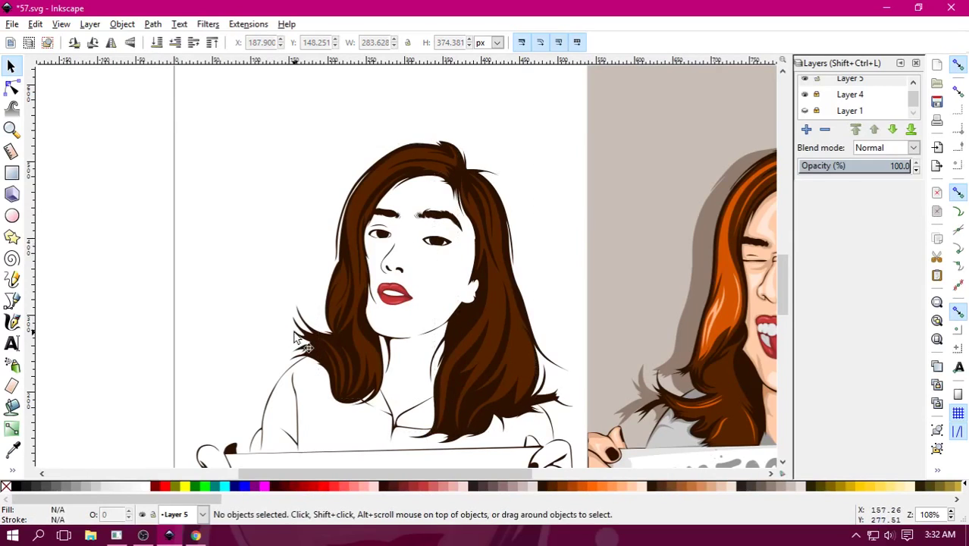
{"action": "scroll", "coordinate": [424, 325], "scroll_direction": "down", "scroll_amount": 1}
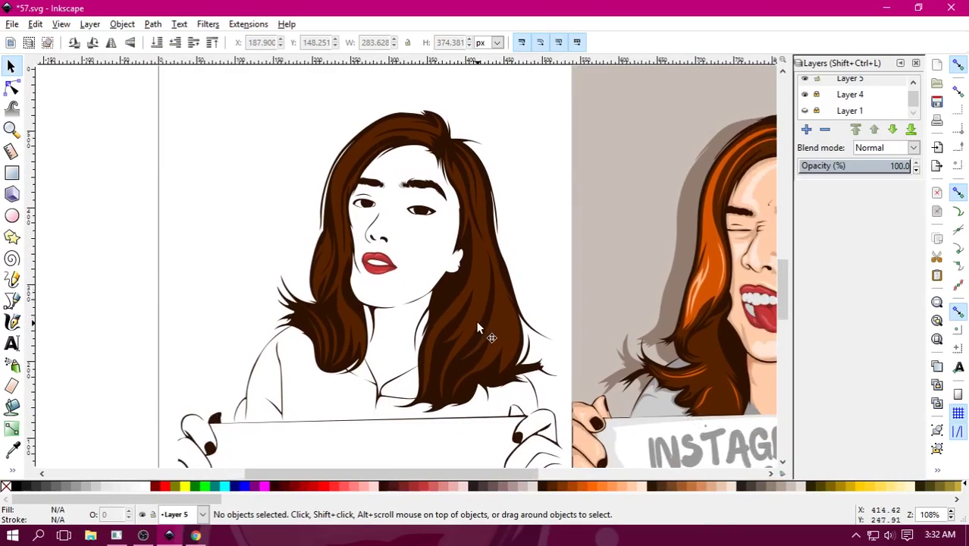
{"action": "left_click", "coordinate": [90, 535]}
{"action": "left_click", "coordinate": [127, 222]}
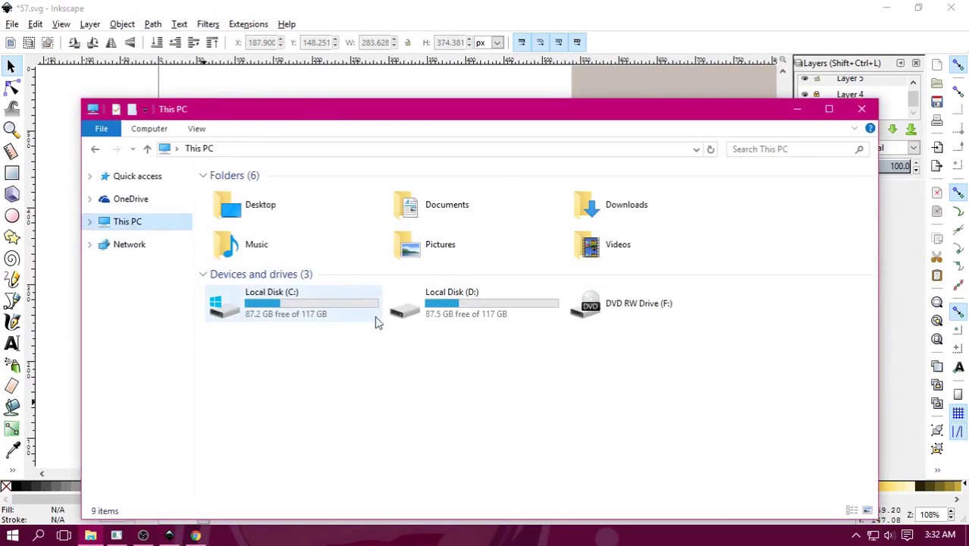
{"action": "double_click", "coordinate": [424, 303]}
{"action": "double_click", "coordinate": [574, 197]}
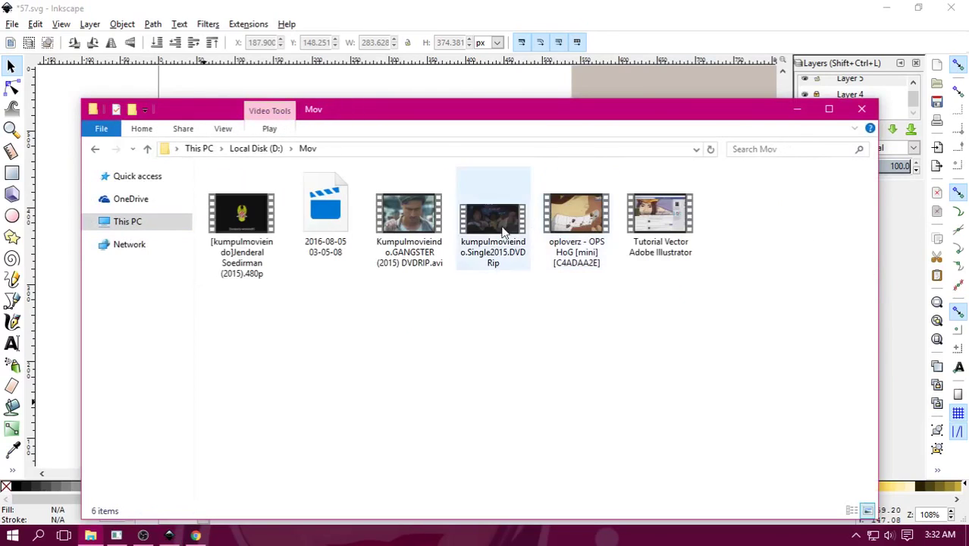
{"action": "left_click", "coordinate": [334, 228]}
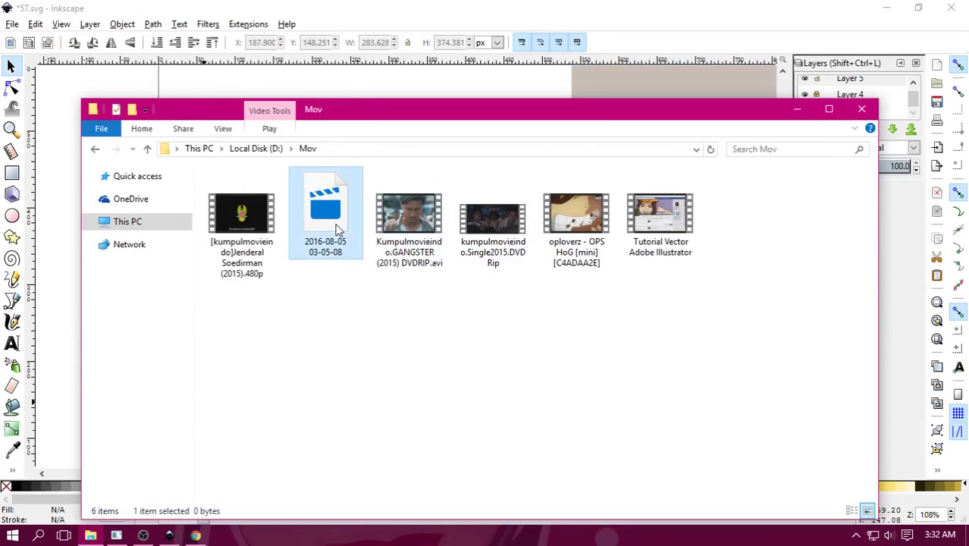
Close File Explorer, compare the portrait with the reference photo, then return to the face's hair.
{"action": "left_click", "coordinate": [862, 109]}
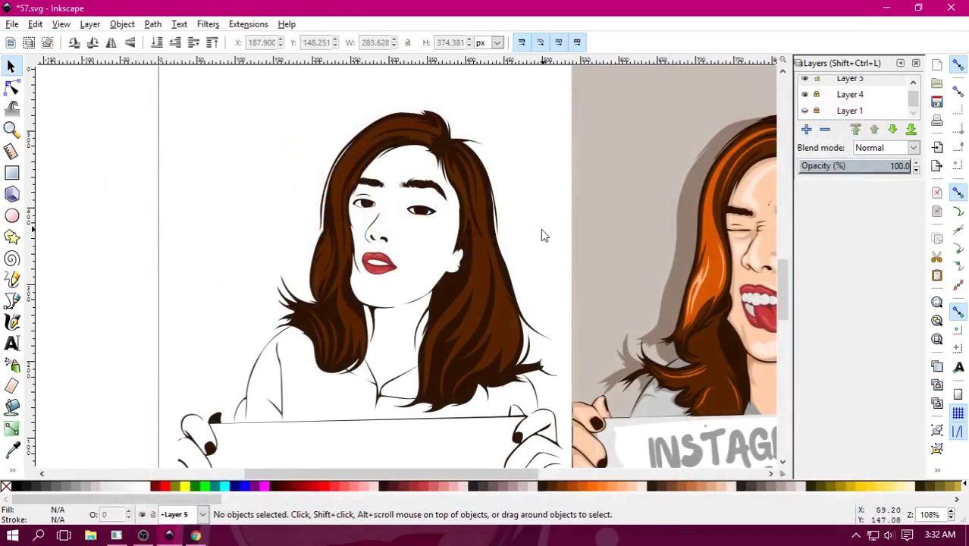
{"action": "scroll", "coordinate": [503, 217], "scroll_direction": "down", "scroll_amount": 1}
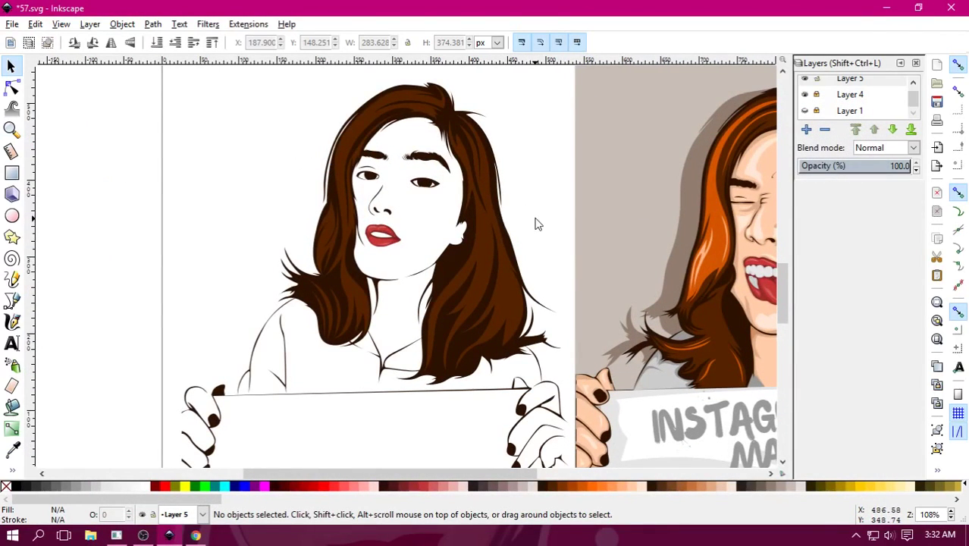
{"action": "key", "text": "plus"}
{"action": "key", "text": "plus"}
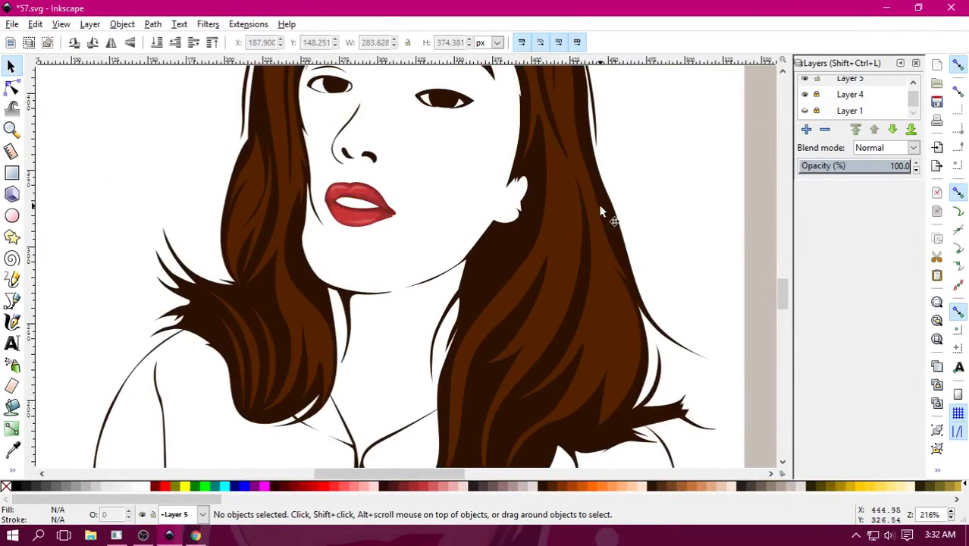
{"action": "left_click_drag", "start_coordinate": [600, 212], "coordinate": [543, 304]}
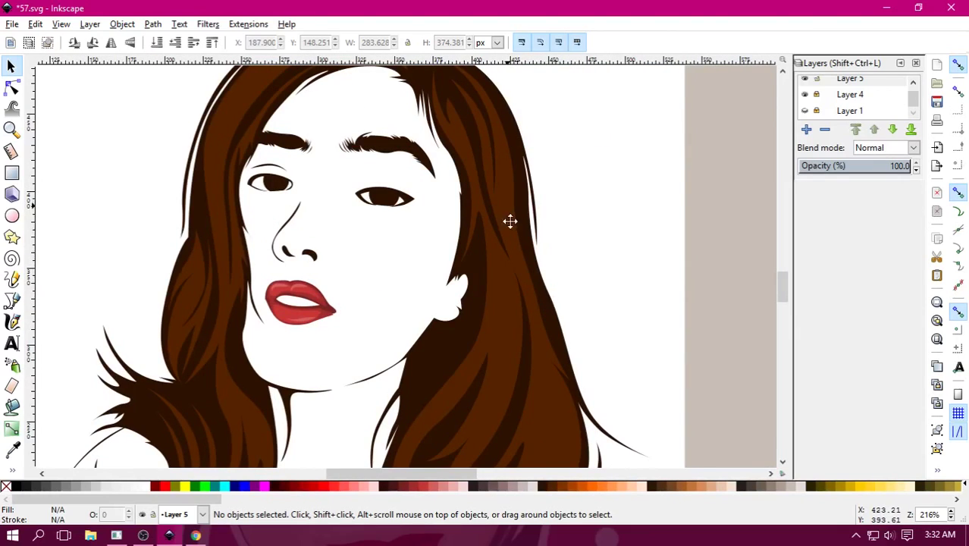
{"action": "scroll", "coordinate": [520, 257], "scroll_direction": "down", "scroll_amount": 1, "text": "ctrl"}
{"action": "key", "text": "minus"}
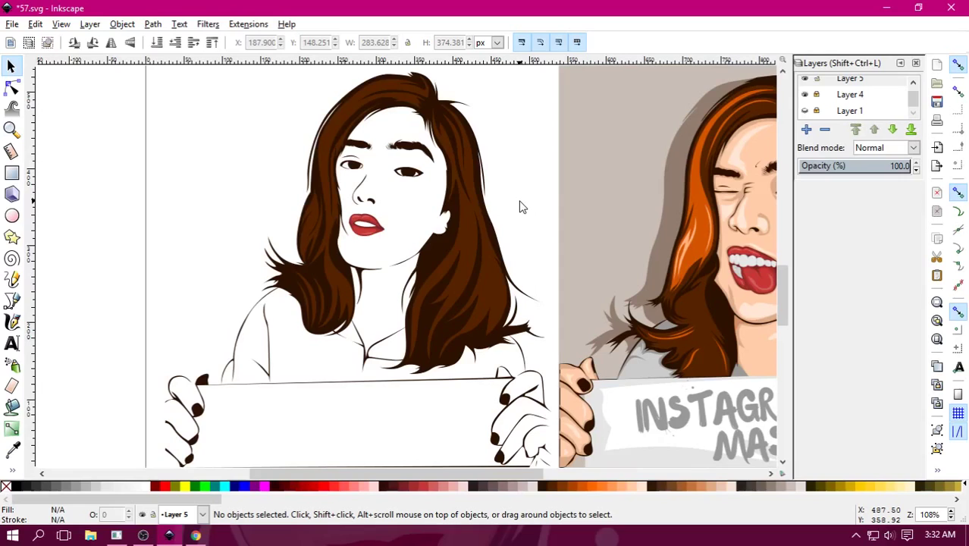
{"action": "key", "text": "plus"}
{"action": "key", "text": "plus"}
{"action": "left_click_drag", "start_coordinate": [510, 194], "coordinate": [471, 289]}
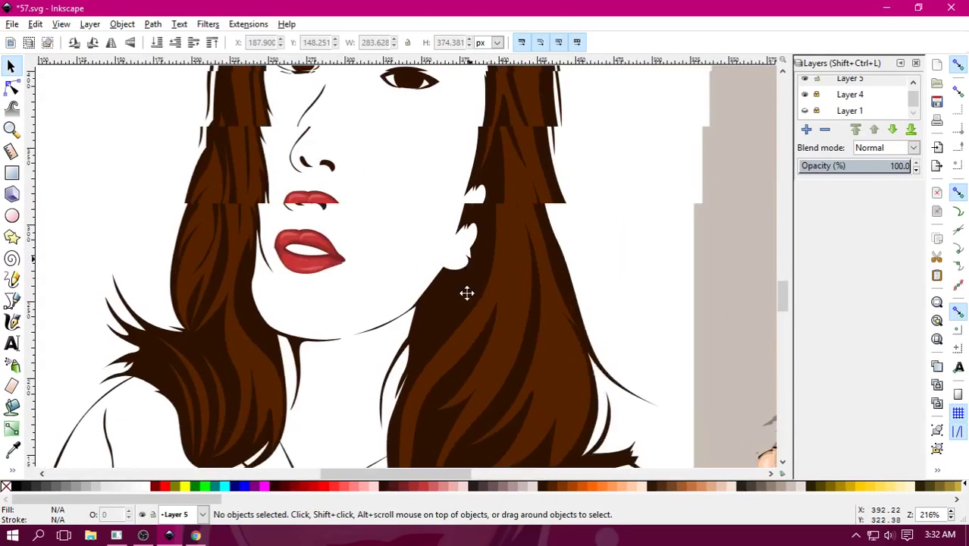
Start a Bezier highlight strand on the dark hair beside the right eyebrow.
{"action": "key", "text": "b"}
{"action": "scroll", "coordinate": [478, 319], "scroll_direction": "up", "scroll_amount": 1, "text": "ctrl"}
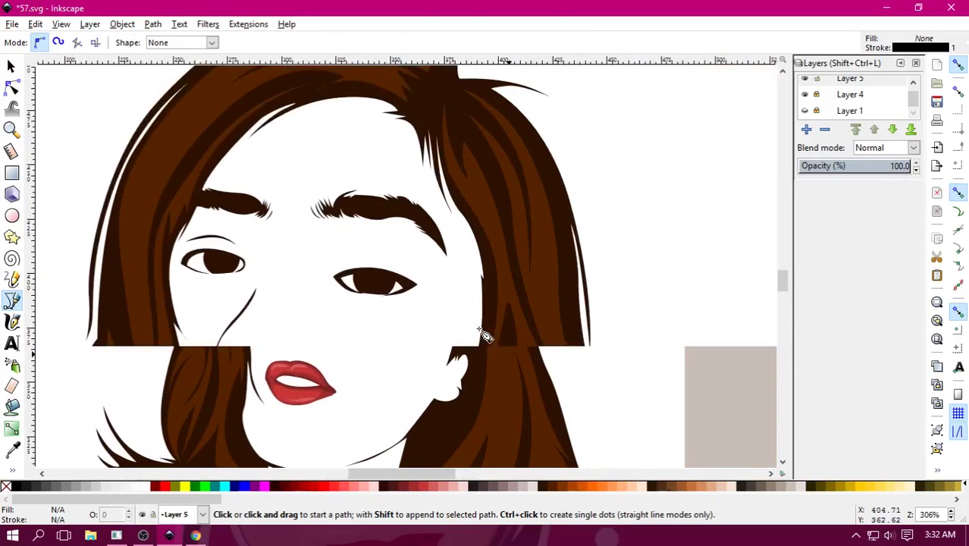
{"action": "scroll", "coordinate": [493, 250], "scroll_direction": "up", "scroll_amount": 1, "text": "ctrl"}
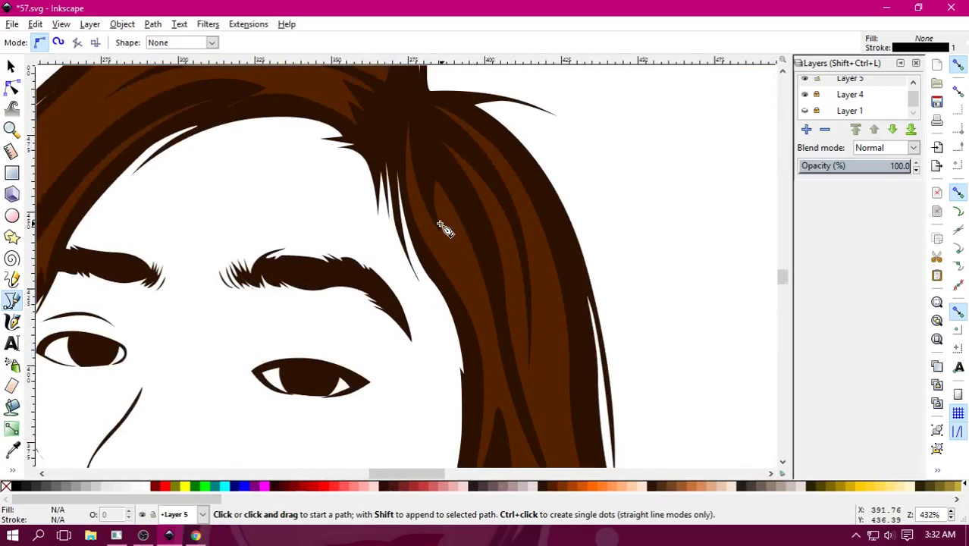
{"action": "scroll", "coordinate": [443, 228], "scroll_direction": "up", "scroll_amount": 2, "text": "ctrl"}
{"action": "left_click", "coordinate": [427, 133]}
{"action": "mouse_move", "coordinate": [493, 264]}
{"action": "left_mouse_down"}
{"action": "mouse_move", "coordinate": [560, 343]}
{"action": "mouse_move", "coordinate": [543, 390]}
{"action": "left_mouse_up"}
{"action": "scroll", "coordinate": [554, 303], "scroll_direction": "down", "scroll_amount": 5}
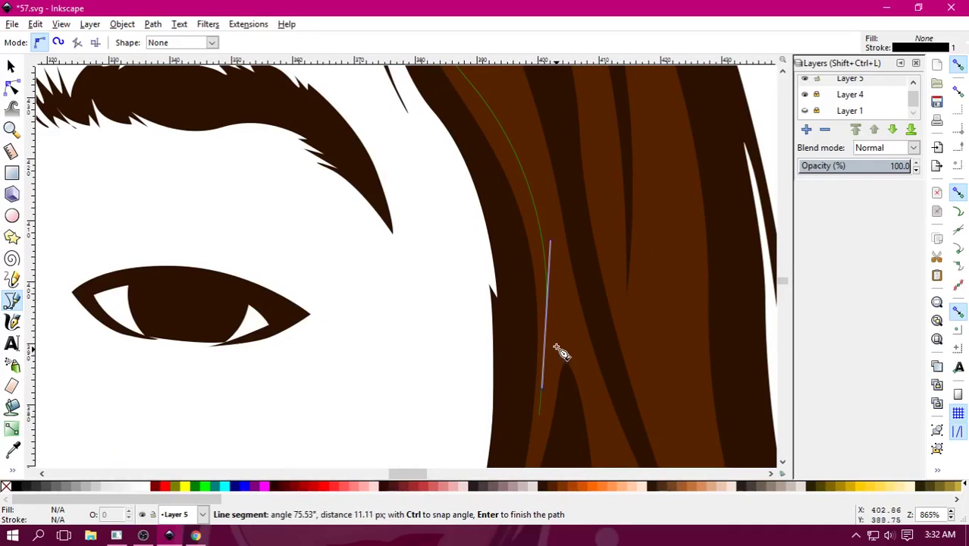
Finish the strand outline with curved nodes and a sharp tip, closing it at the start.
{"action": "left_click_drag", "start_coordinate": [559, 287], "coordinate": [558, 222]}
{"action": "scroll", "coordinate": [540, 345], "scroll_direction": "up", "scroll_amount": 7}
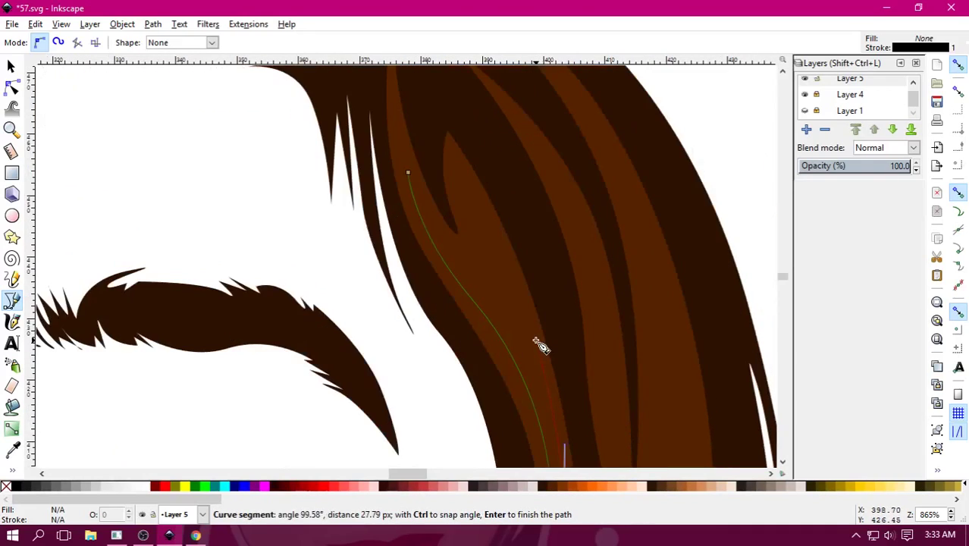
{"action": "left_click_drag", "start_coordinate": [519, 326], "coordinate": [505, 300]}
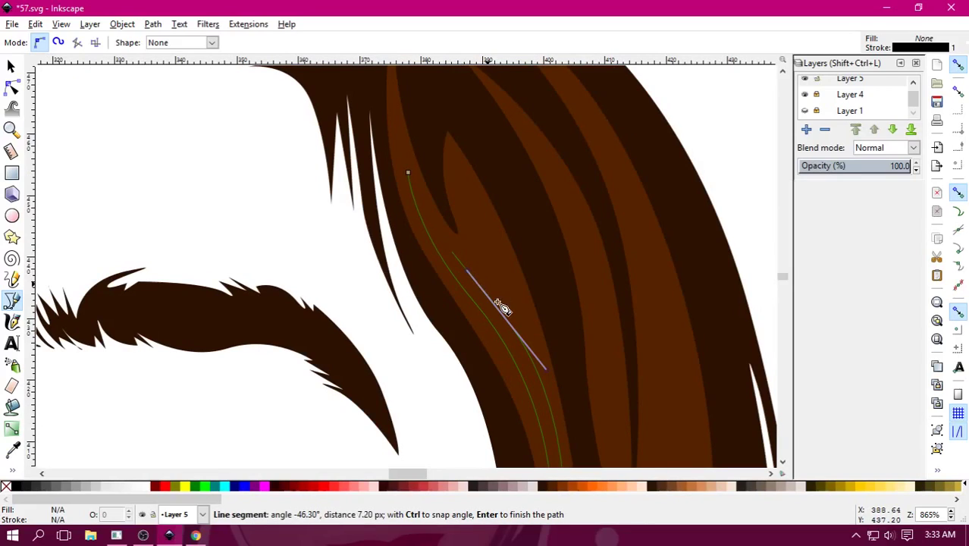
{"action": "left_click_drag", "start_coordinate": [494, 279], "coordinate": [473, 256]}
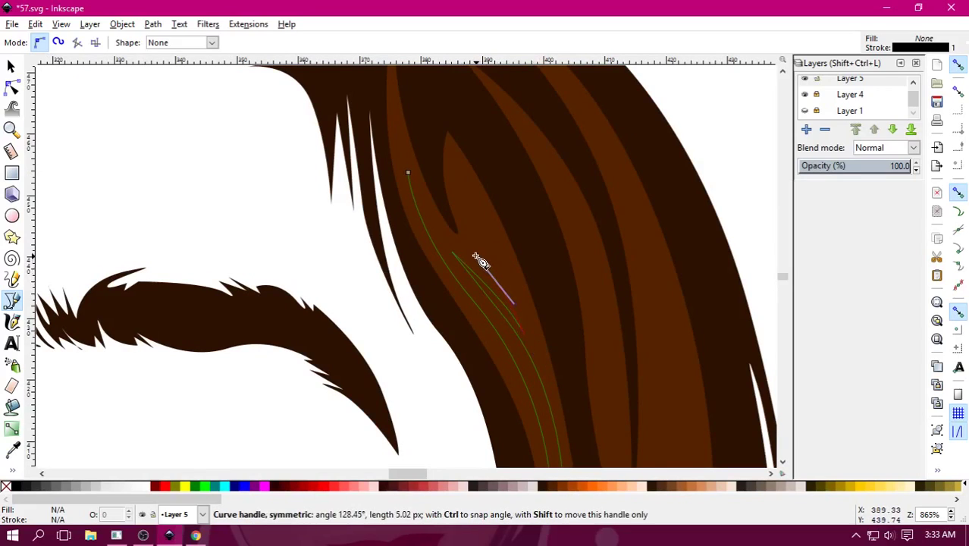
{"action": "left_click", "coordinate": [468, 184]}
{"action": "left_click", "coordinate": [470, 257]}
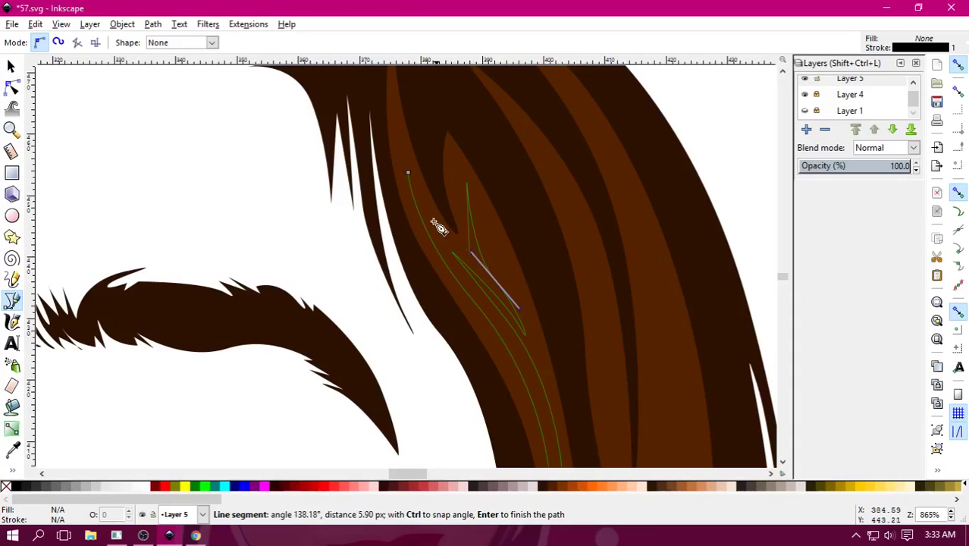
{"action": "left_click_drag", "start_coordinate": [410, 176], "coordinate": [398, 103]}
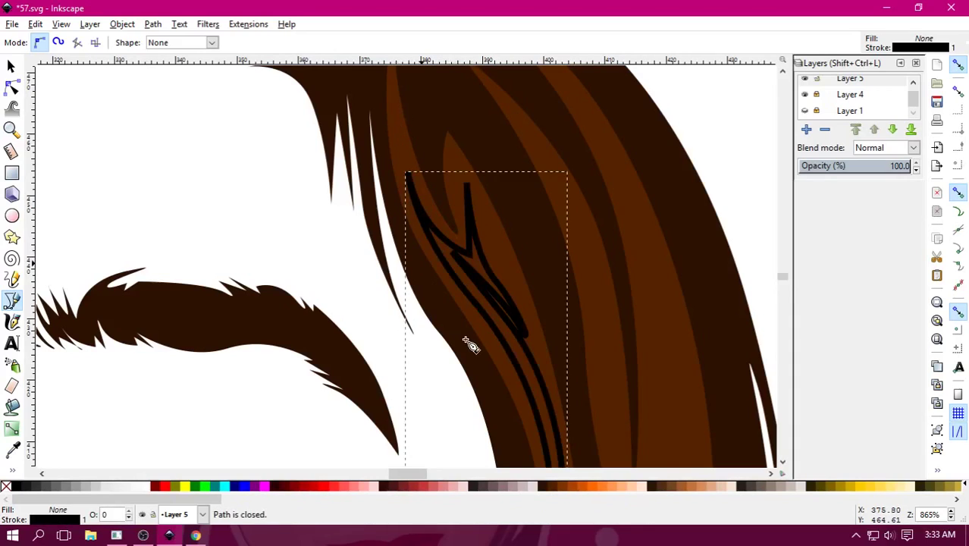
Give the new strand an orange fill with no outline.
{"action": "key", "text": "minus"}
{"action": "key", "text": "minus"}
{"action": "key", "text": "minus"}
{"action": "key", "text": "minus"}
{"action": "key", "text": "minus"}
{"action": "left_click", "coordinate": [569, 493]}
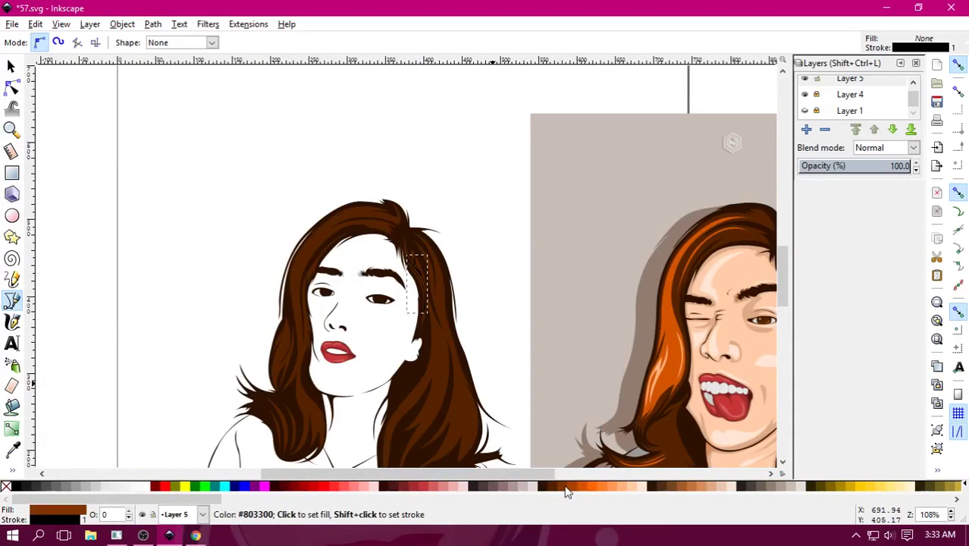
{"action": "right_click", "coordinate": [8, 486]}
{"action": "left_click", "coordinate": [42, 429]}
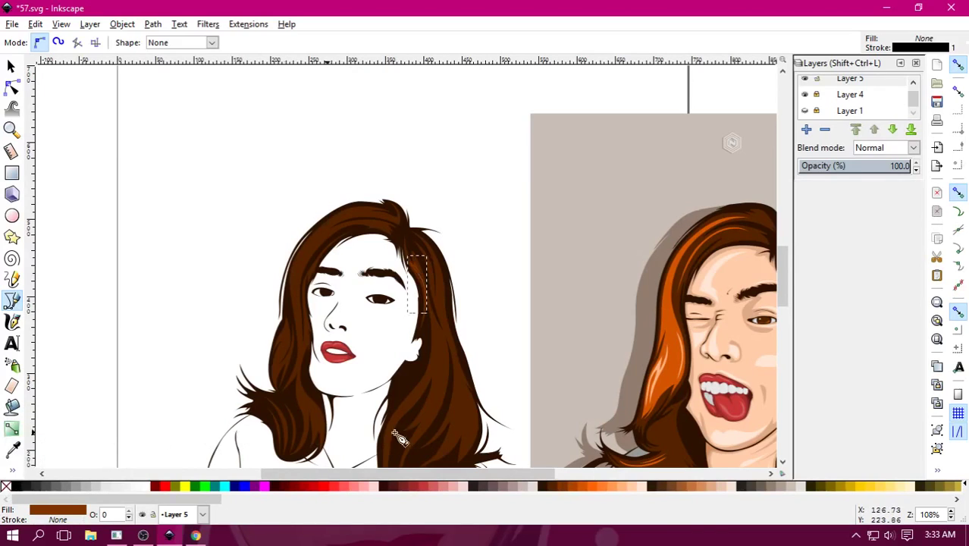
{"action": "left_click_drag", "start_coordinate": [551, 394], "coordinate": [521, 331]}
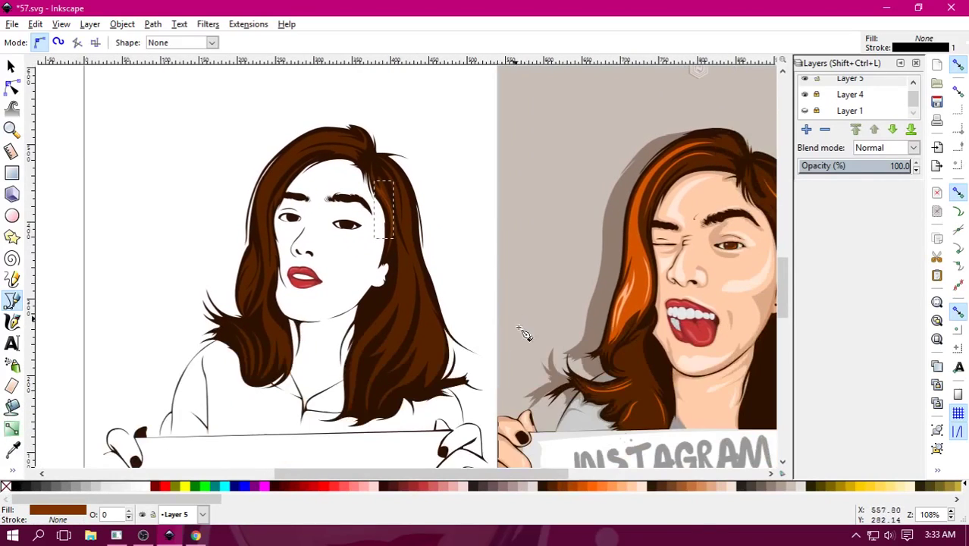
{"action": "left_click", "coordinate": [584, 489]}
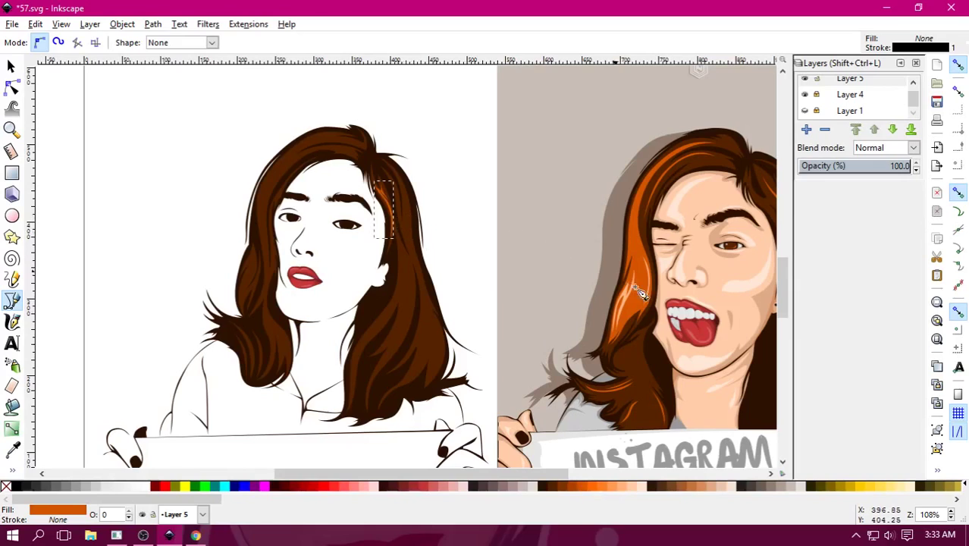
{"action": "scroll", "coordinate": [455, 307], "scroll_direction": "up", "scroll_amount": 2, "text": "ctrl"}
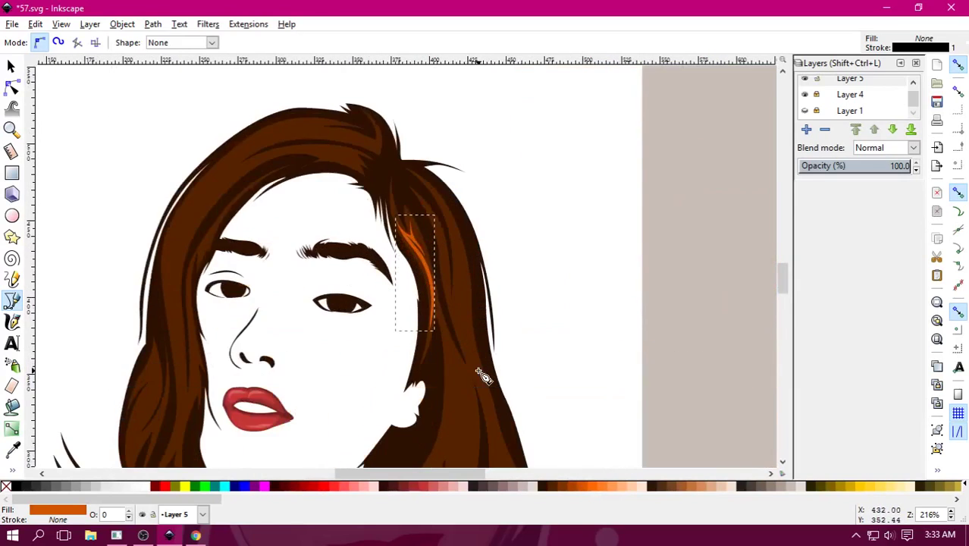
Draw a curved highlight strand outline on the lower right hair.
{"action": "left_click", "coordinate": [430, 265]}
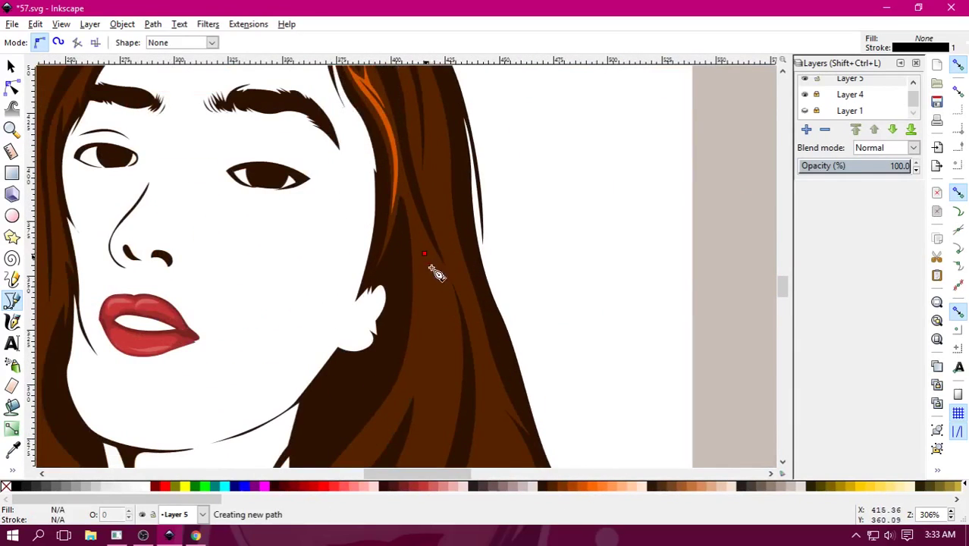
{"action": "scroll", "coordinate": [478, 252], "scroll_direction": "up", "scroll_amount": 1, "text": "ctrl"}
{"action": "left_click_drag", "start_coordinate": [461, 282], "coordinate": [436, 373]}
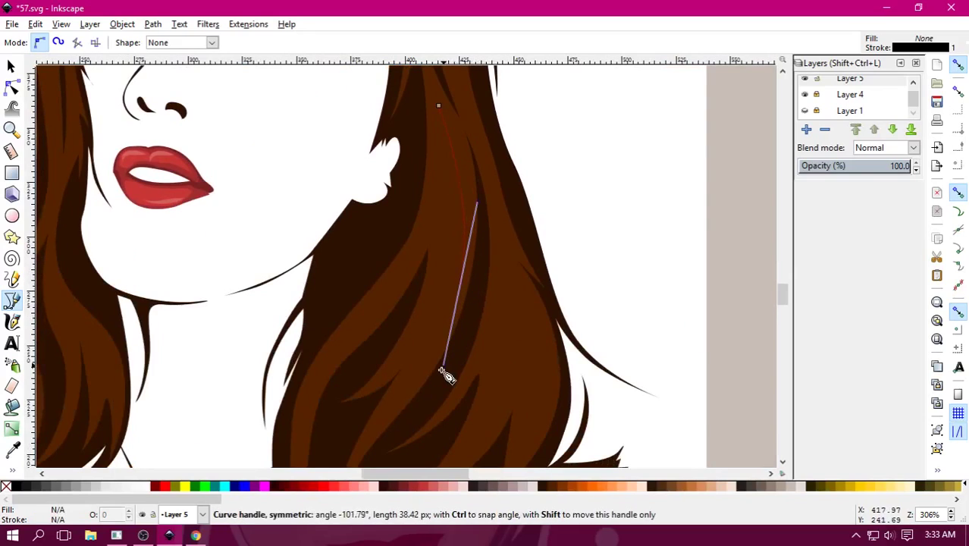
{"action": "left_click_drag", "start_coordinate": [453, 283], "coordinate": [459, 229]}
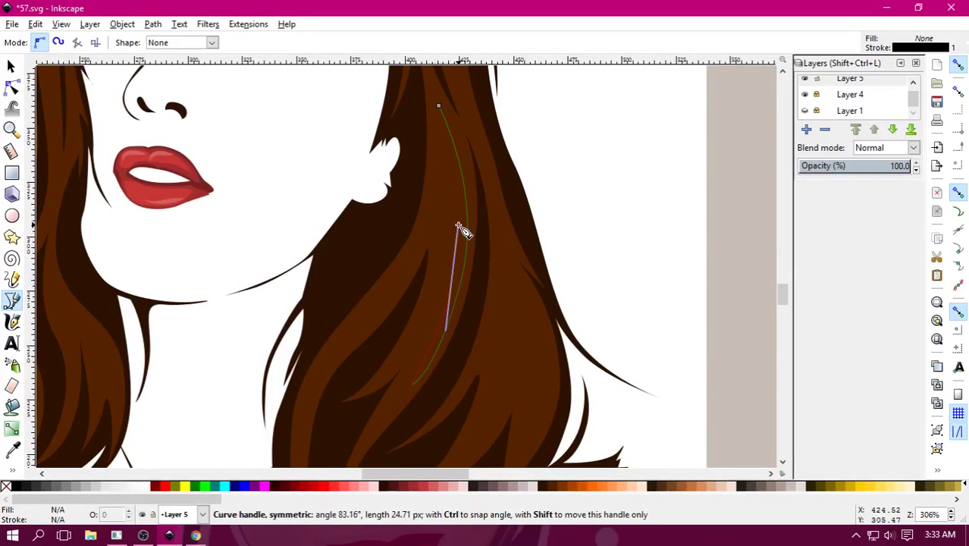
{"action": "left_click_drag", "start_coordinate": [440, 296], "coordinate": [427, 352]}
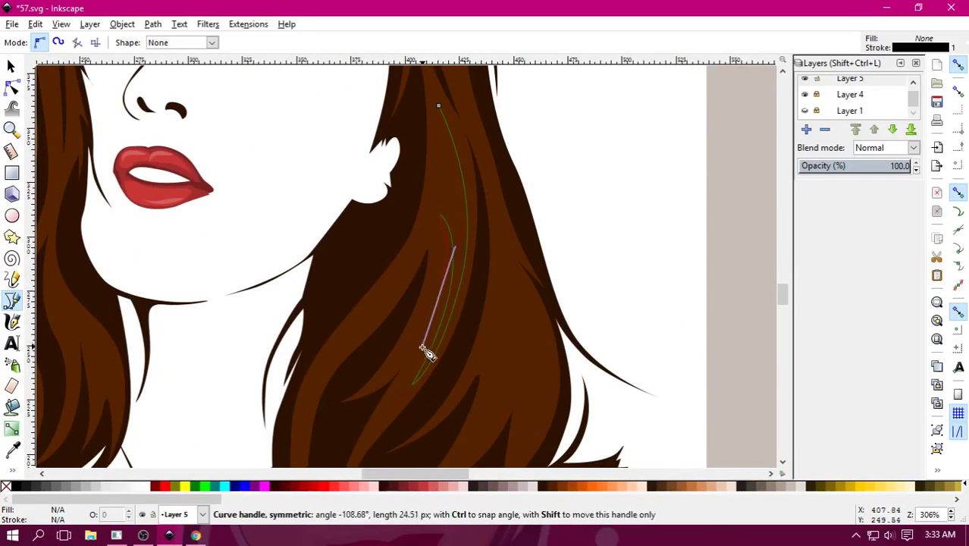
{"action": "left_click_drag", "start_coordinate": [443, 250], "coordinate": [435, 219]}
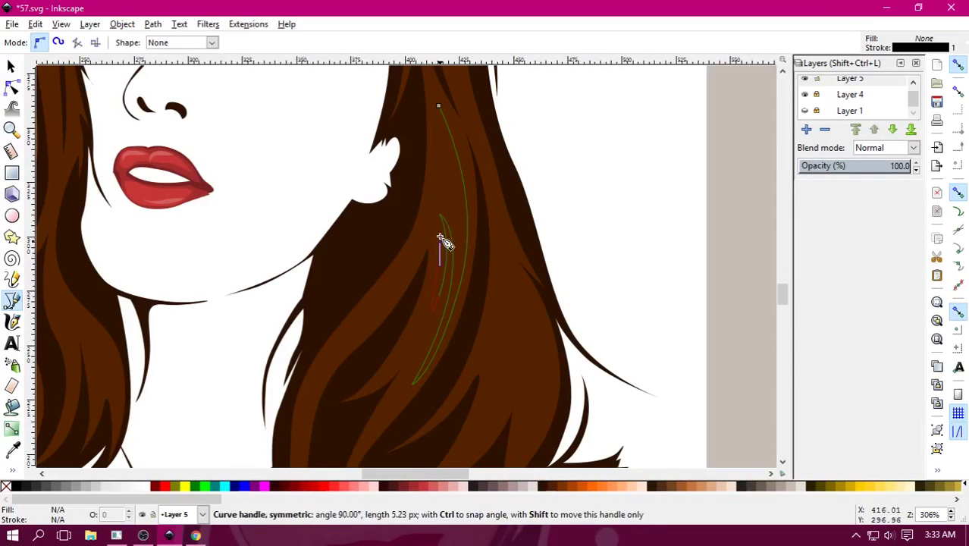
{"action": "mouse_move", "coordinate": [438, 184]}
{"action": "left_mouse_down"}
{"action": "mouse_move", "coordinate": [447, 176]}
{"action": "mouse_move", "coordinate": [448, 214]}
{"action": "left_mouse_up"}
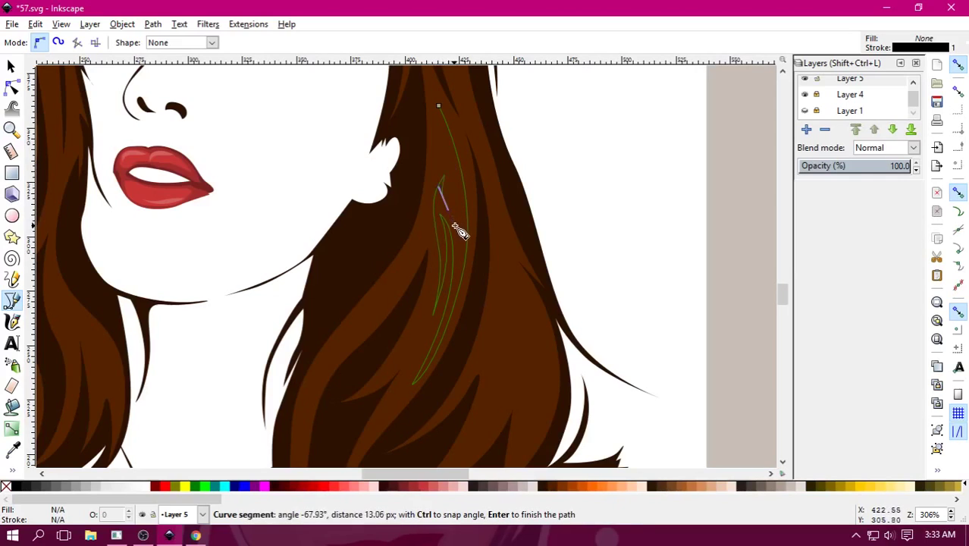
Close the strand, fill it orange and remove its outline.
{"action": "scroll", "coordinate": [460, 174], "scroll_direction": "up", "scroll_amount": 5}
{"action": "scroll", "coordinate": [459, 174], "scroll_direction": "left", "scroll_amount": 1}
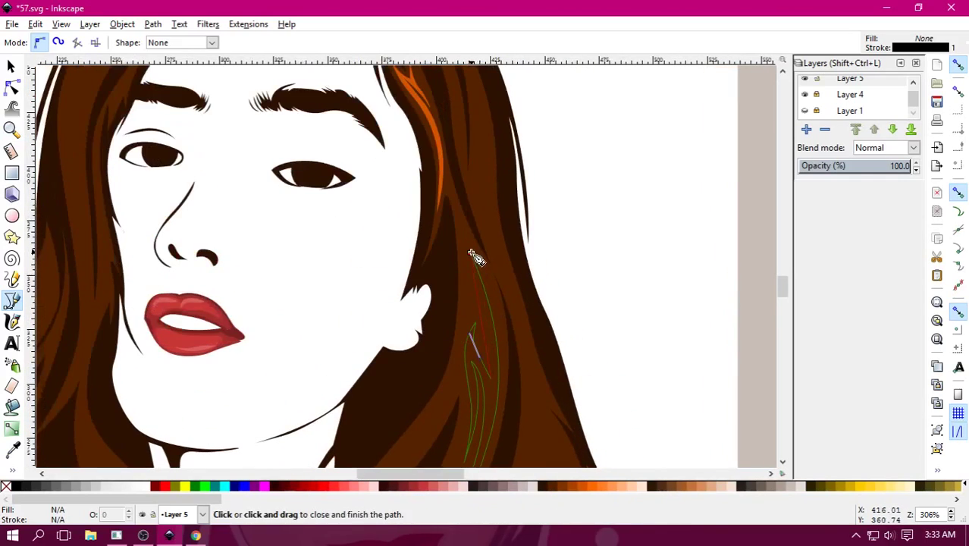
{"action": "left_click_drag", "start_coordinate": [470, 252], "coordinate": [443, 188]}
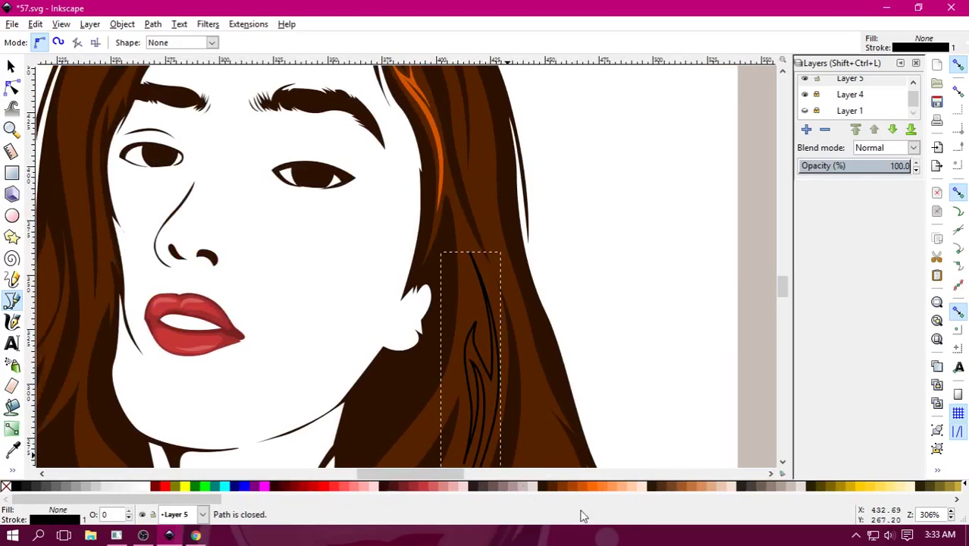
{"action": "left_click", "coordinate": [584, 487]}
{"action": "right_click", "coordinate": [13, 489]}
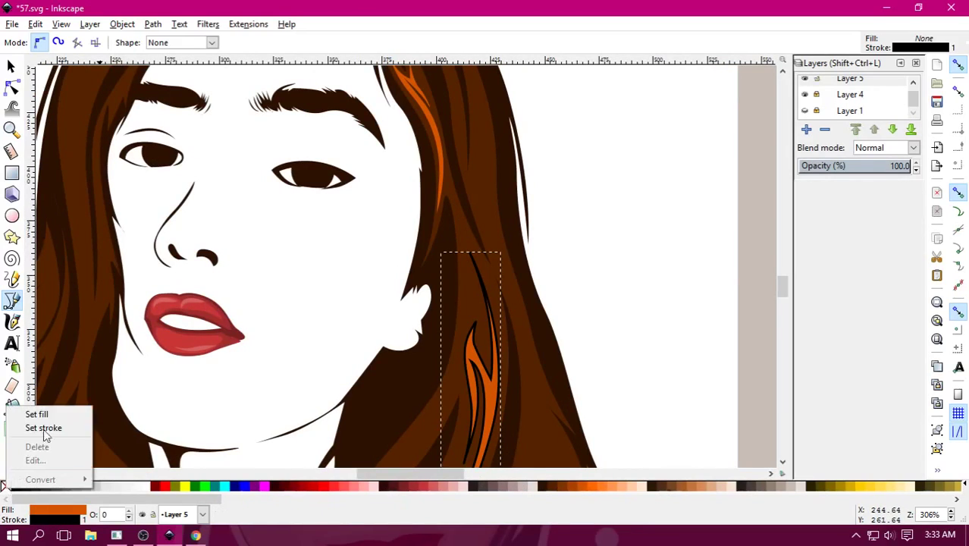
{"action": "left_click", "coordinate": [43, 428]}
Draw another strand lower on the hair, filled bright orange with no outline.
{"action": "scroll", "coordinate": [500, 175], "scroll_direction": "down", "scroll_amount": 6}
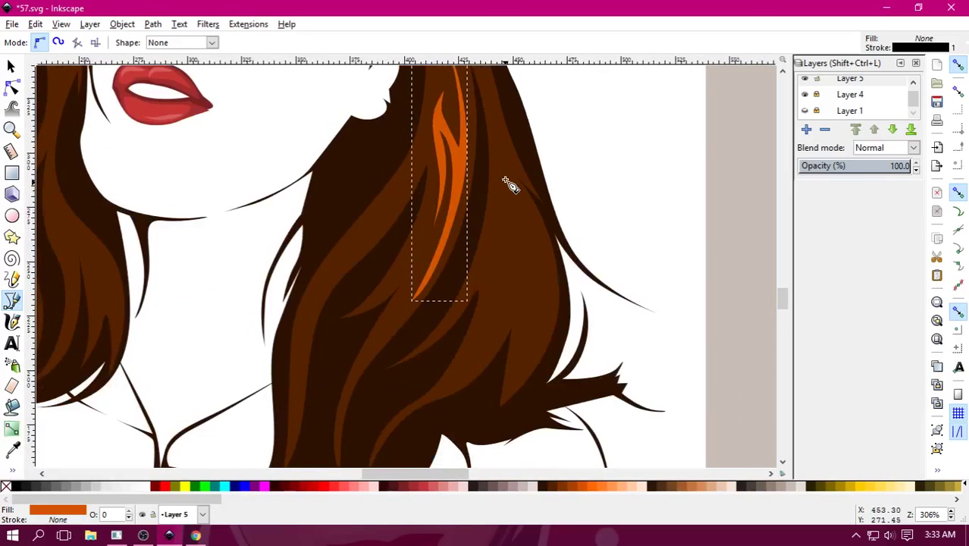
{"action": "left_click", "coordinate": [525, 196]}
{"action": "left_click_drag", "start_coordinate": [565, 265], "coordinate": [540, 354]}
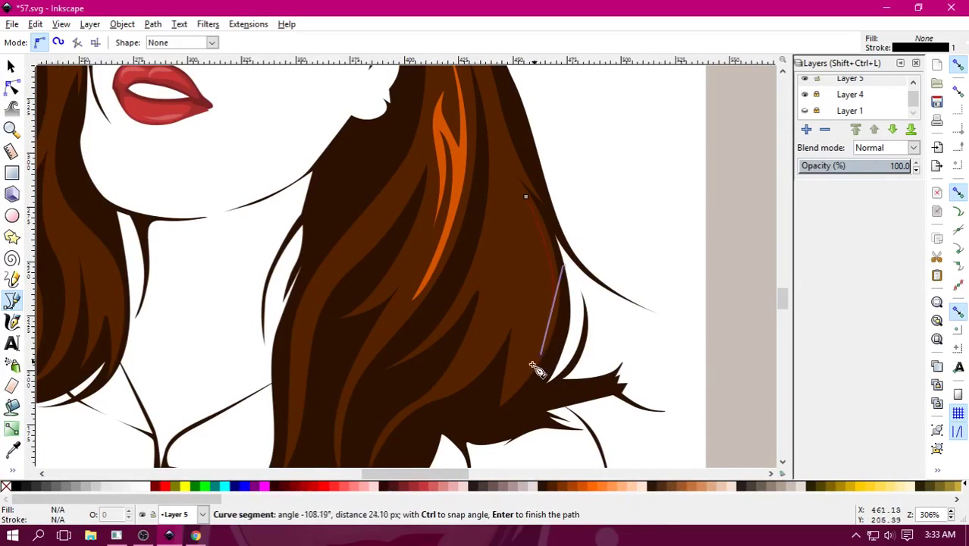
{"action": "left_click", "coordinate": [515, 391]}
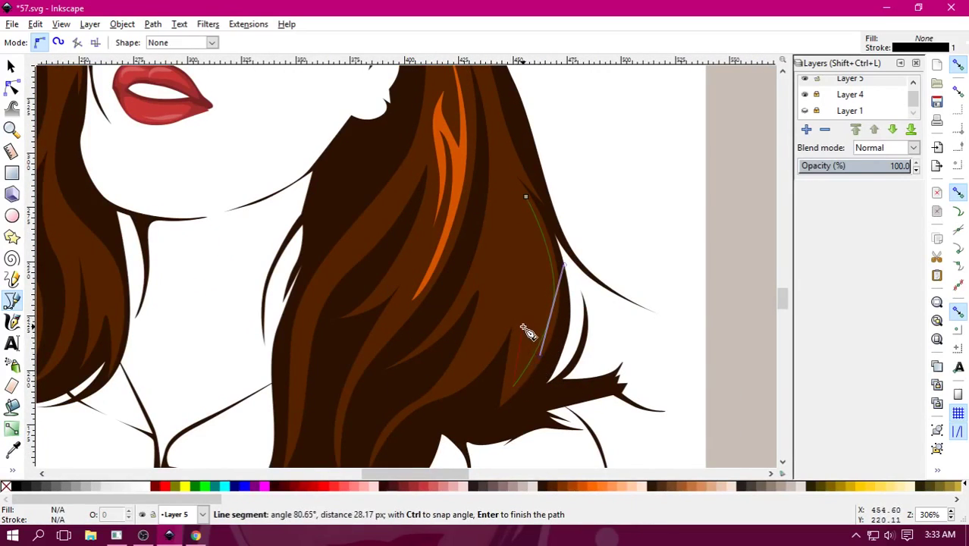
{"action": "scroll", "coordinate": [517, 393], "scroll_direction": "up", "scroll_amount": 4}
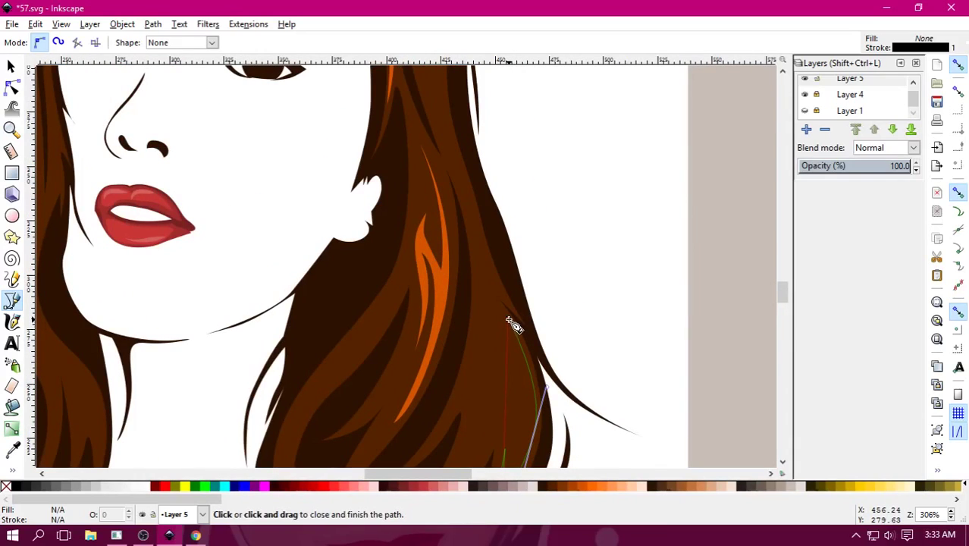
{"action": "mouse_move", "coordinate": [508, 319]}
{"action": "left_mouse_down"}
{"action": "mouse_move", "coordinate": [470, 201]}
{"action": "mouse_move", "coordinate": [465, 216]}
{"action": "left_mouse_up"}
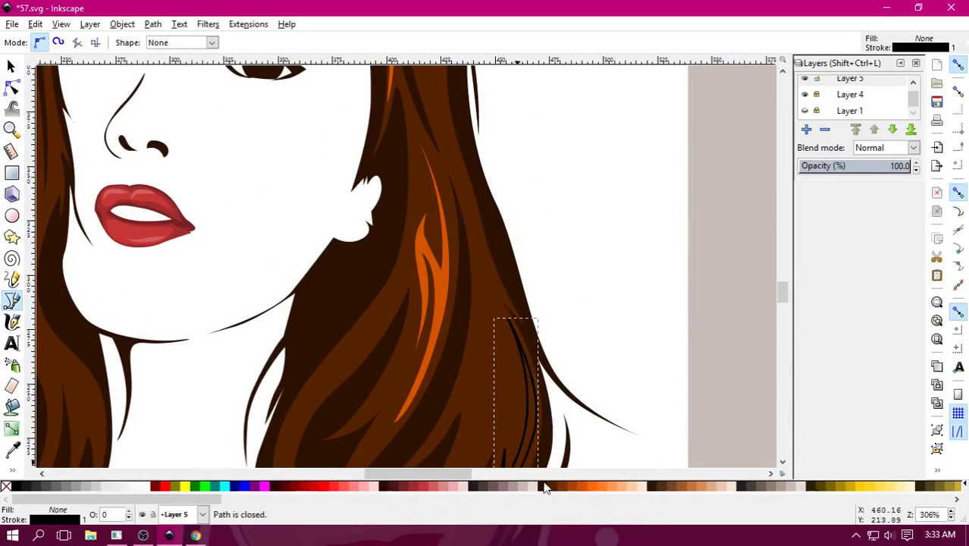
{"action": "left_click", "coordinate": [584, 486]}
{"action": "right_click", "coordinate": [6, 486]}
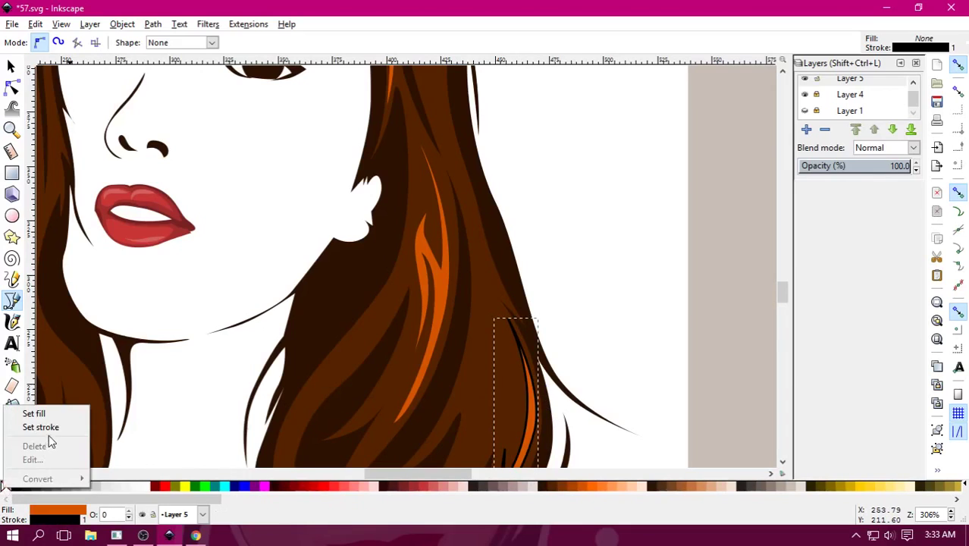
{"action": "left_click", "coordinate": [38, 426]}
Deselect the strand and zoom in on the hair strands.
{"action": "scroll", "coordinate": [476, 360], "scroll_direction": "down", "scroll_amount": 2}
{"action": "scroll", "coordinate": [448, 342], "scroll_direction": "down", "scroll_amount": 2}
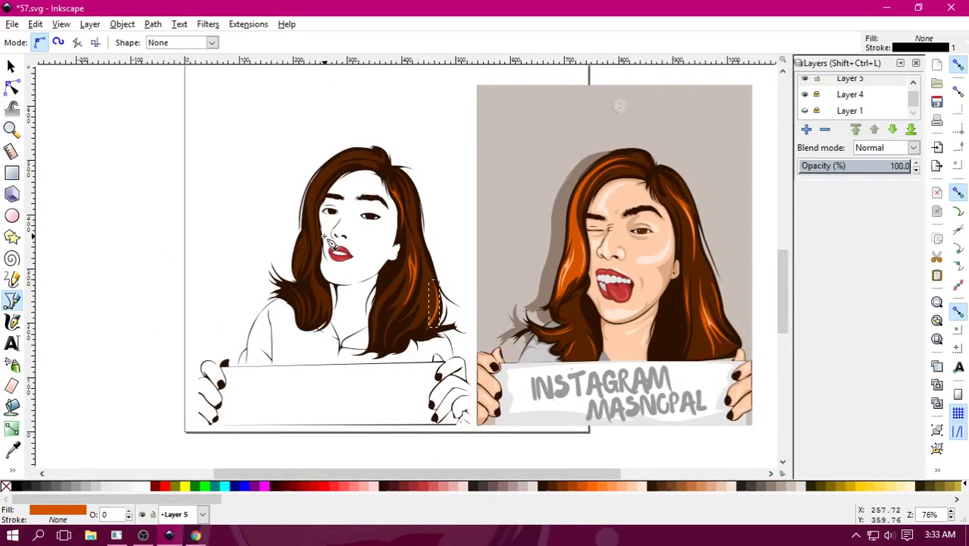
{"action": "left_click", "coordinate": [10, 66]}
{"action": "key", "text": "Escape"}
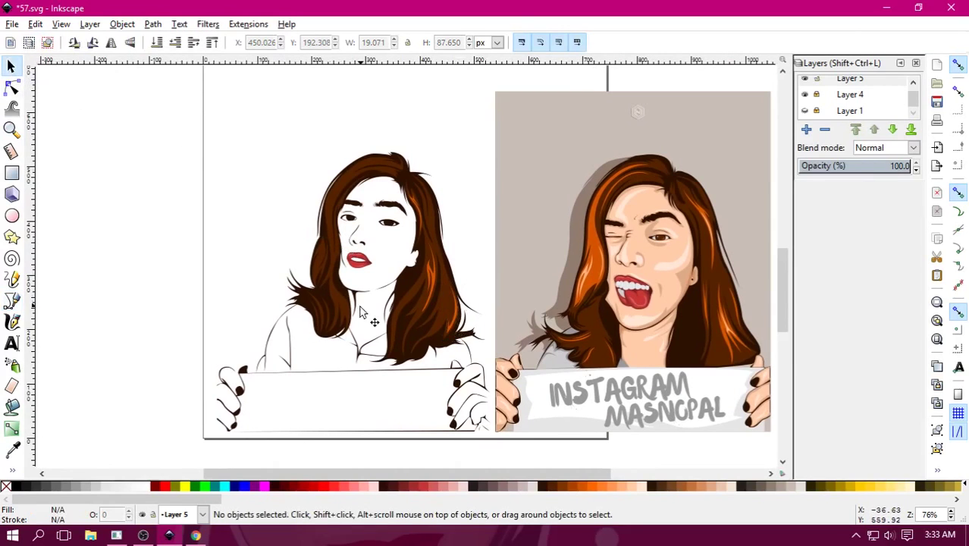
{"action": "scroll", "coordinate": [356, 283], "scroll_direction": "up", "scroll_amount": 1}
{"action": "scroll", "coordinate": [434, 249], "scroll_direction": "up", "scroll_amount": 1}
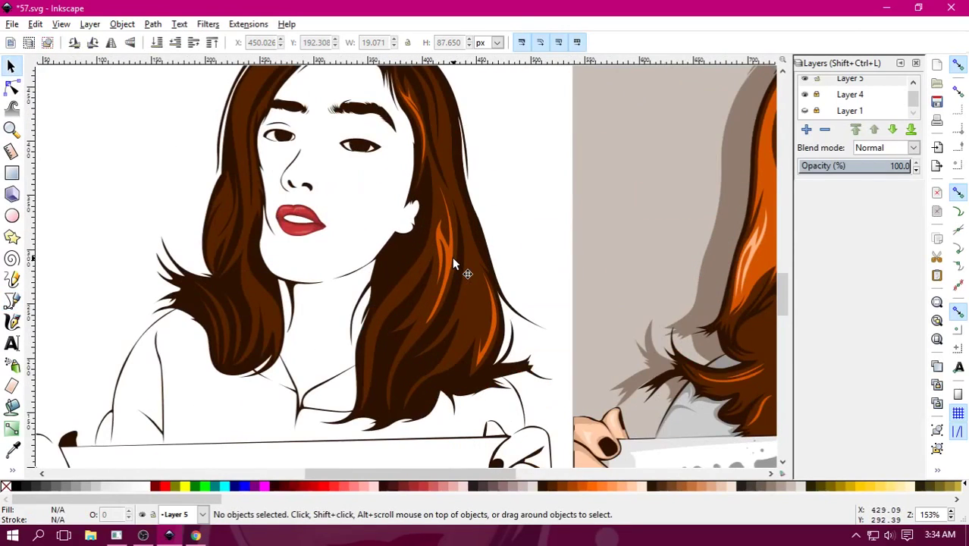
{"action": "scroll", "coordinate": [453, 263], "scroll_direction": "up", "scroll_amount": 1}
{"action": "scroll", "coordinate": [453, 263], "scroll_direction": "up", "scroll_amount": 1}
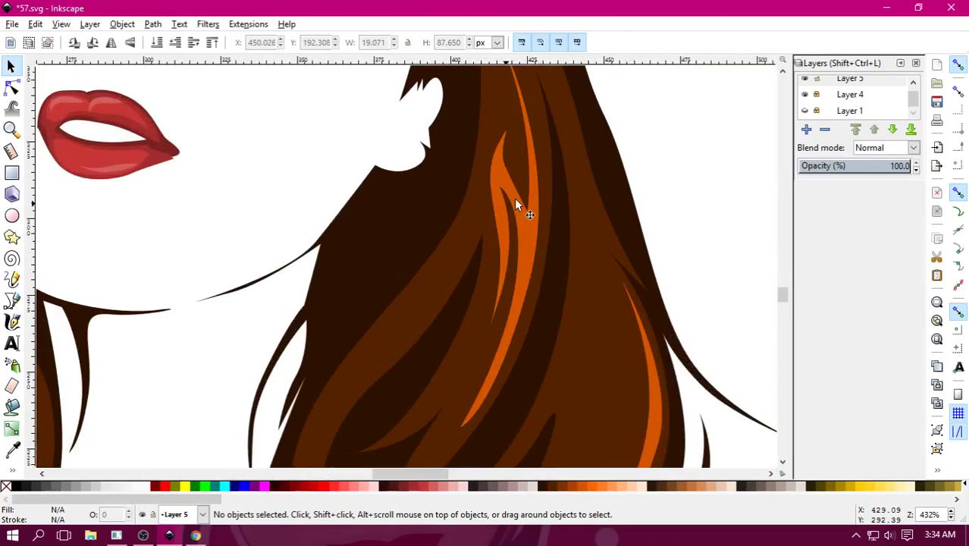
{"action": "scroll", "coordinate": [567, 245], "scroll_direction": "up", "scroll_amount": 1}
{"action": "left_click_drag", "start_coordinate": [567, 245], "coordinate": [590, 244]}
Draw a small closed strand outline in the dark hair beside the face.
{"action": "key", "text": "b"}
{"action": "left_click", "coordinate": [553, 156]}
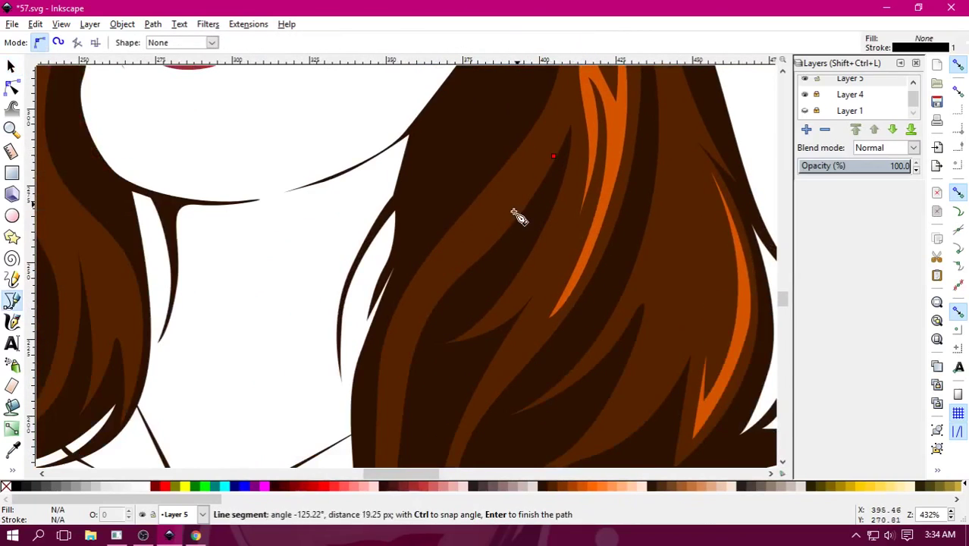
{"action": "left_click_drag", "start_coordinate": [525, 216], "coordinate": [455, 279]}
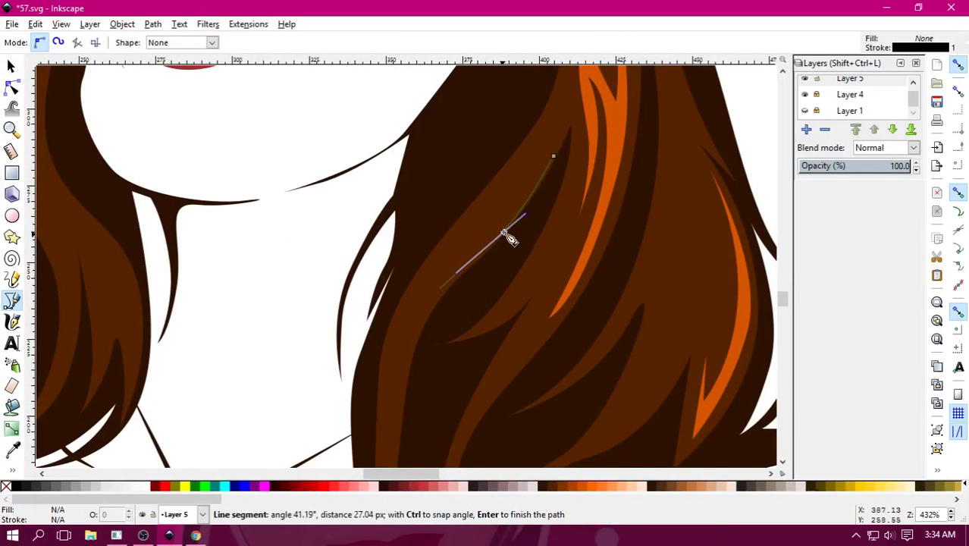
{"action": "left_click_drag", "start_coordinate": [513, 223], "coordinate": [559, 162]}
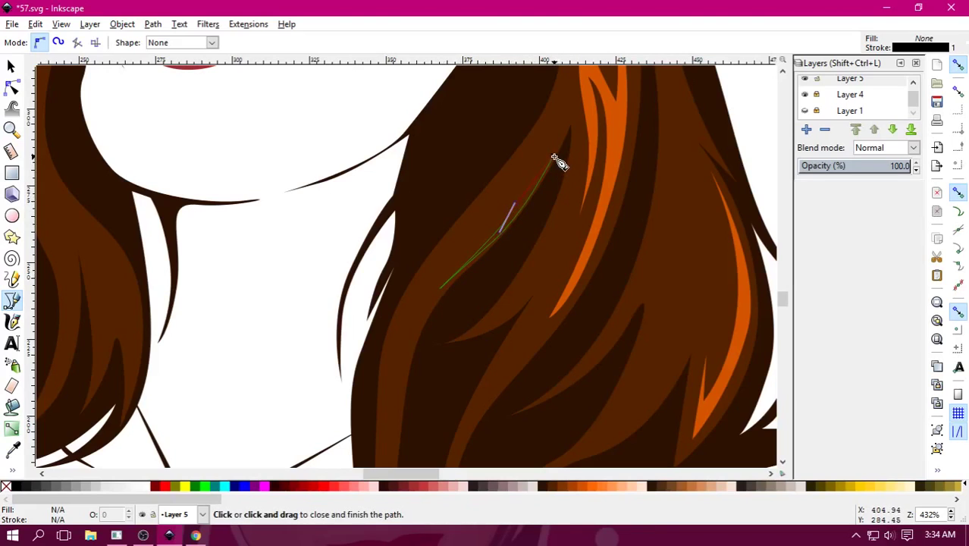
{"action": "left_click", "coordinate": [554, 157]}
Zoom in and draw another curved strand outline near the top of the hair.
{"action": "left_click_drag", "start_coordinate": [543, 208], "coordinate": [503, 341]}
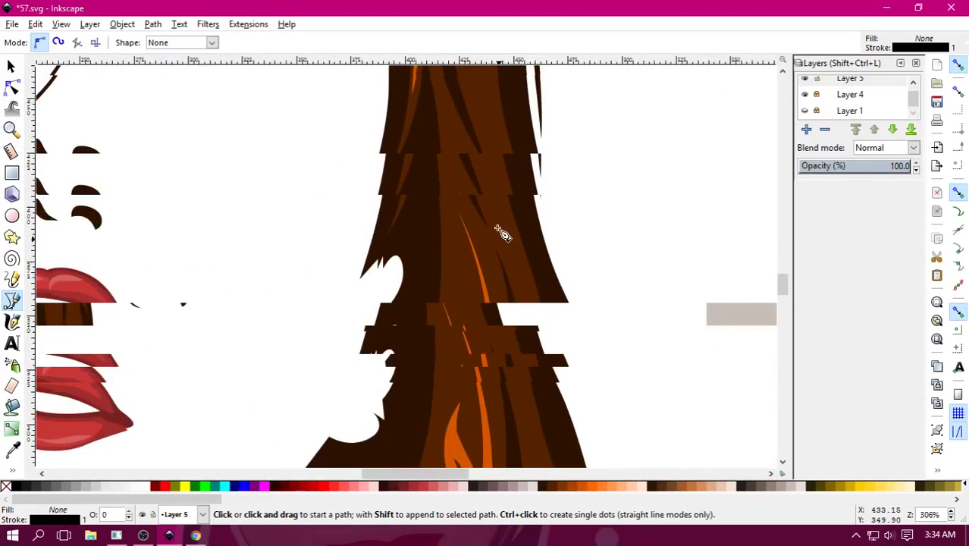
{"action": "scroll", "coordinate": [493, 212], "scroll_direction": "up", "scroll_amount": 2}
{"action": "scroll", "coordinate": [470, 194], "scroll_direction": "up", "scroll_amount": 2}
{"action": "scroll", "coordinate": [458, 188], "scroll_direction": "up", "scroll_amount": 2}
{"action": "key", "text": "plus"}
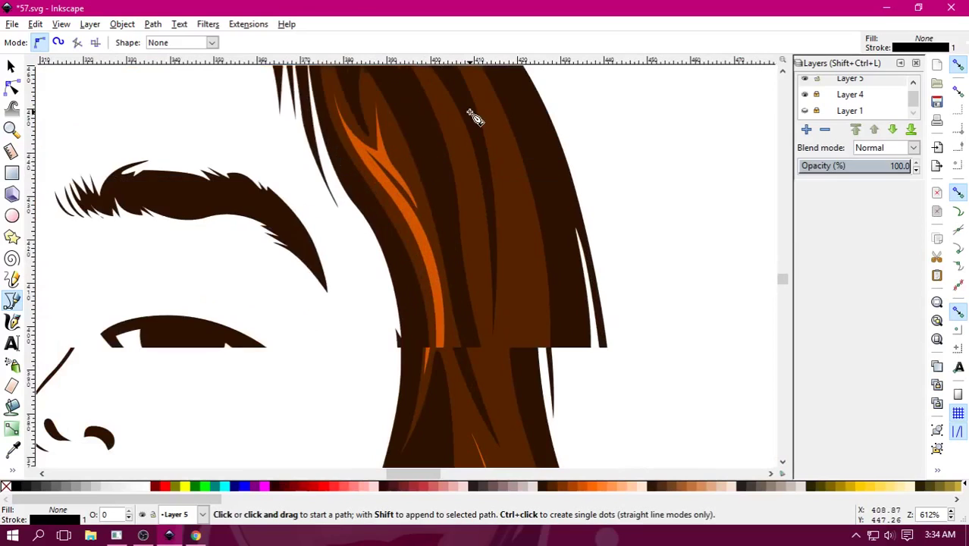
{"action": "left_click", "coordinate": [488, 90]}
{"action": "left_click_drag", "start_coordinate": [528, 332], "coordinate": [521, 411]}
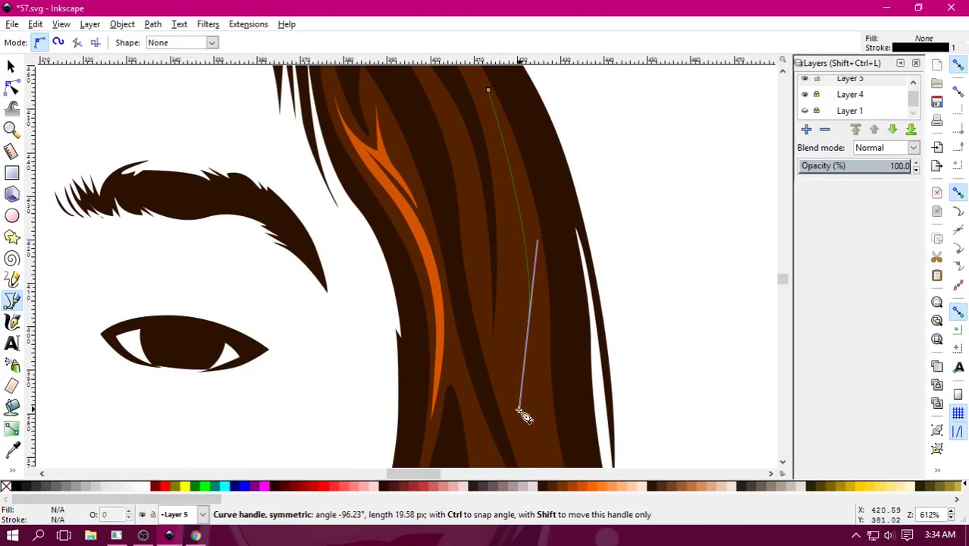
{"action": "scroll", "coordinate": [502, 269], "scroll_direction": "down", "scroll_amount": 3}
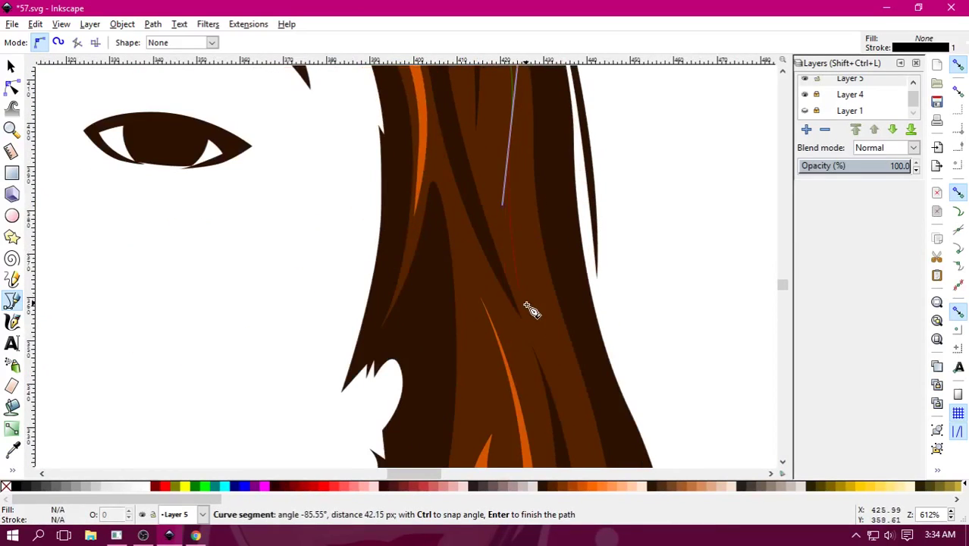
{"action": "left_click_drag", "start_coordinate": [519, 167], "coordinate": [522, 118]}
{"action": "scroll", "coordinate": [520, 227], "scroll_direction": "up", "scroll_amount": 5}
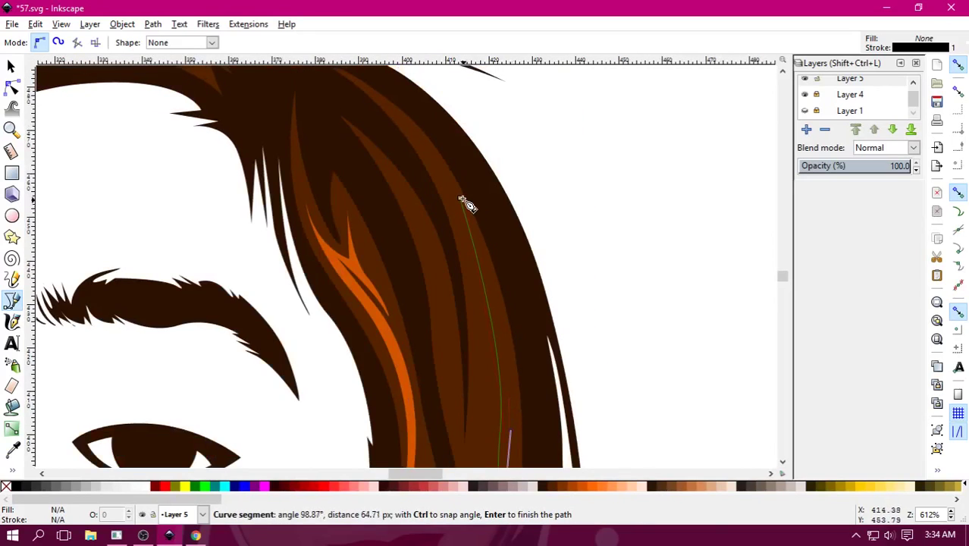
{"action": "mouse_move", "coordinate": [461, 198]}
{"action": "left_mouse_down"}
{"action": "mouse_move", "coordinate": [413, 140]}
{"action": "mouse_move", "coordinate": [403, 104]}
{"action": "left_mouse_up"}
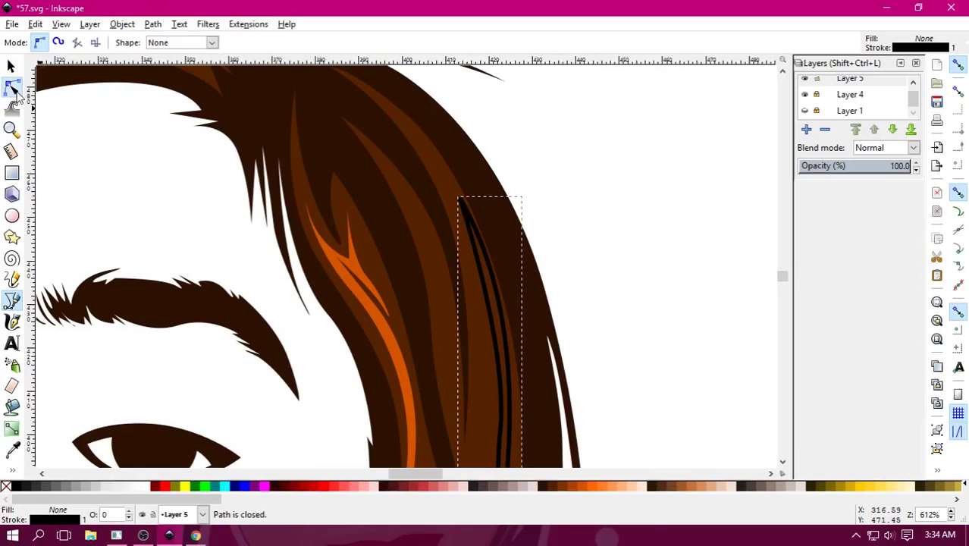
Reshape the strand's top curve by dragging its top node handle with the Node tool.
{"action": "left_click", "coordinate": [13, 88]}
{"action": "left_click", "coordinate": [460, 199]}
{"action": "scroll", "coordinate": [485, 175], "scroll_direction": "down", "scroll_amount": 5}
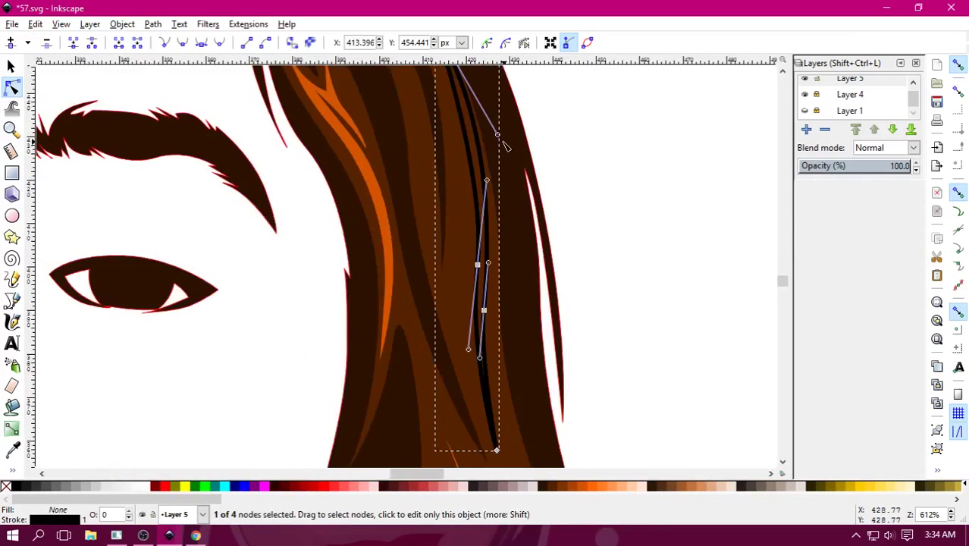
{"action": "left_click_drag", "start_coordinate": [500, 141], "coordinate": [509, 195]}
{"action": "left_click", "coordinate": [620, 203]}
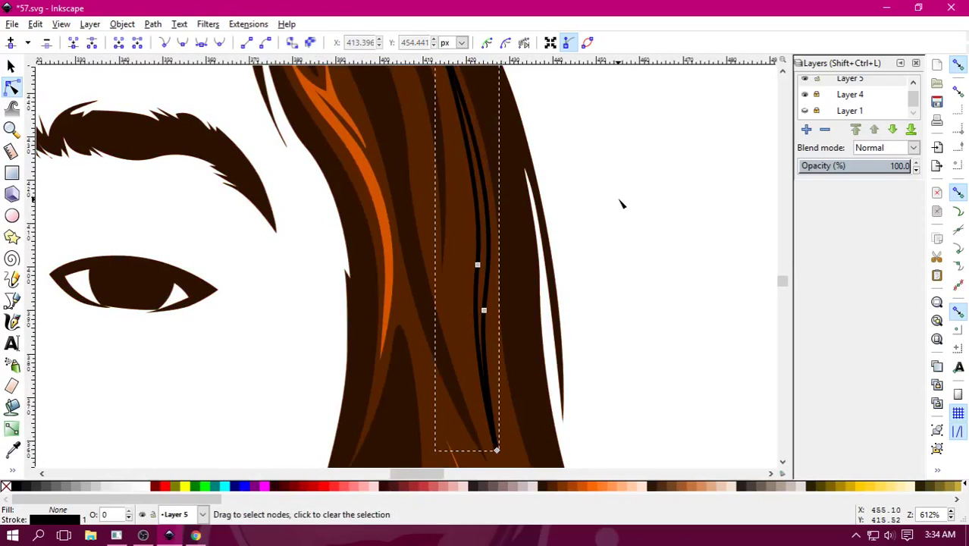
{"action": "scroll", "coordinate": [621, 204], "scroll_direction": "down", "scroll_amount": 2}
{"action": "scroll", "coordinate": [620, 203], "scroll_direction": "down", "scroll_amount": 2}
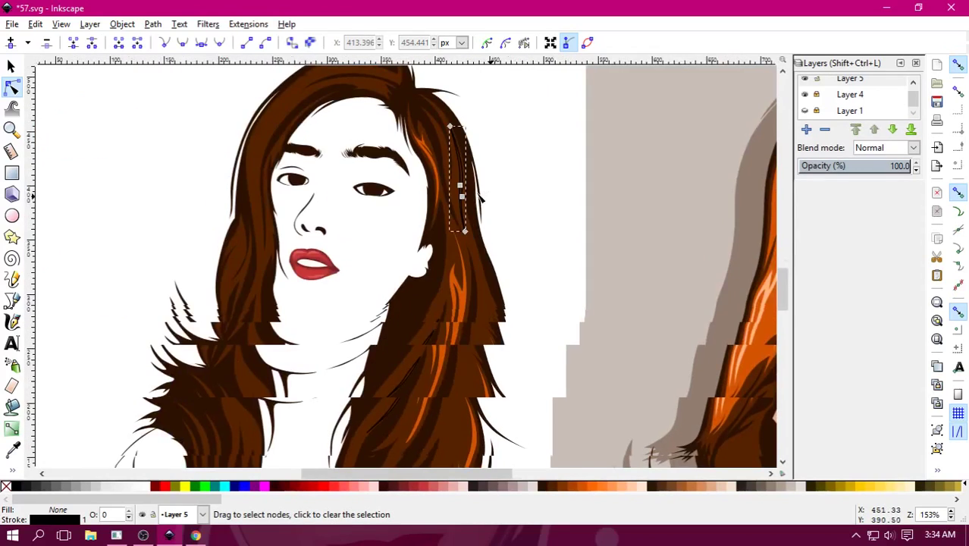
{"action": "key", "text": "s"}
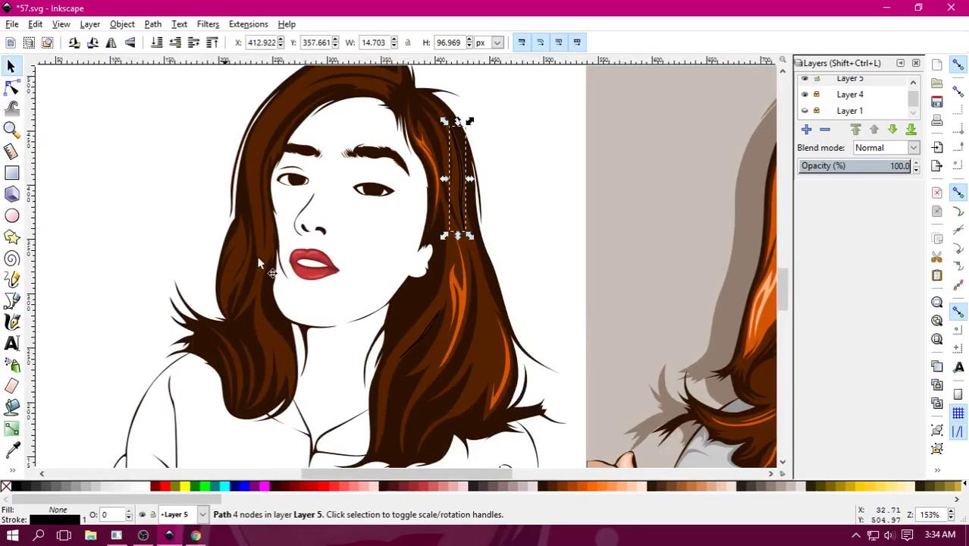
Select the new strand with four nearby hair shapes and apply a Path menu operation.
{"action": "left_click", "coordinate": [427, 330], "text": "shift"}
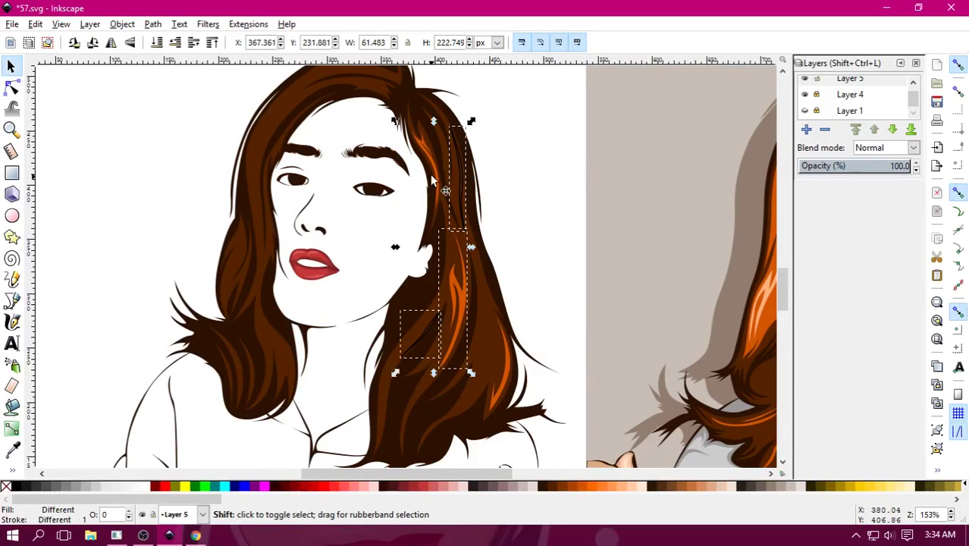
{"action": "left_click", "coordinate": [432, 180], "text": "shift"}
{"action": "left_click", "coordinate": [154, 24]}
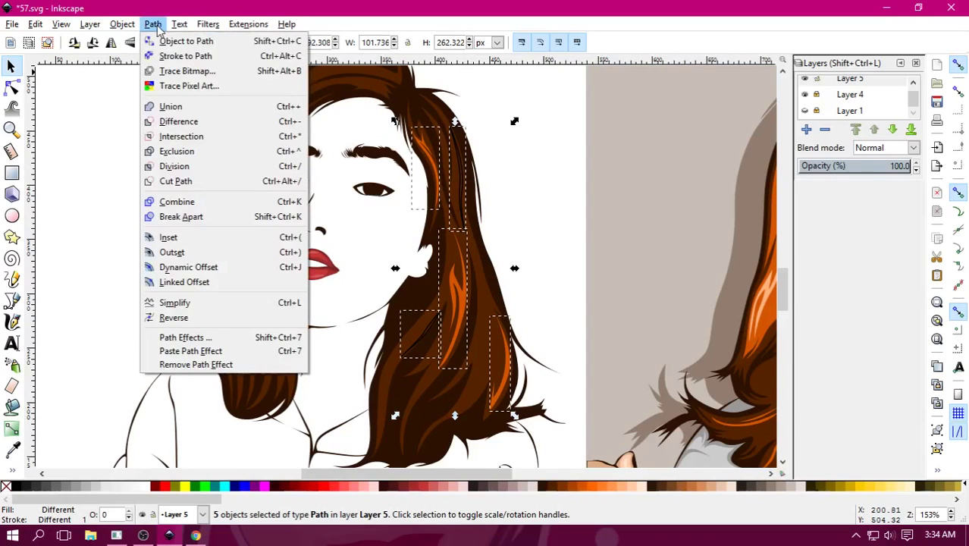
{"action": "left_click", "coordinate": [359, 260]}
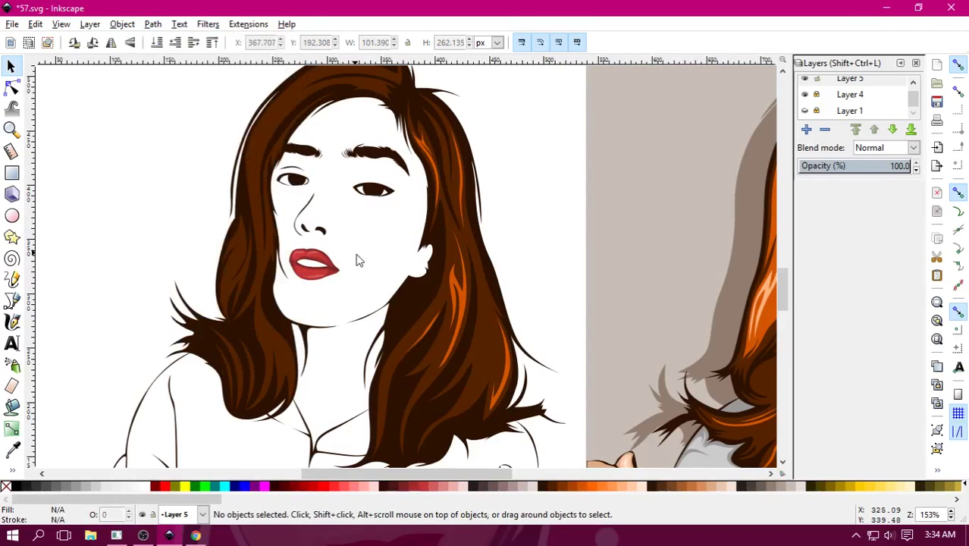
Zoom out to compare both illustrations, then zoom back in on the face.
{"action": "key", "text": "minus"}
{"action": "key", "text": "minus"}
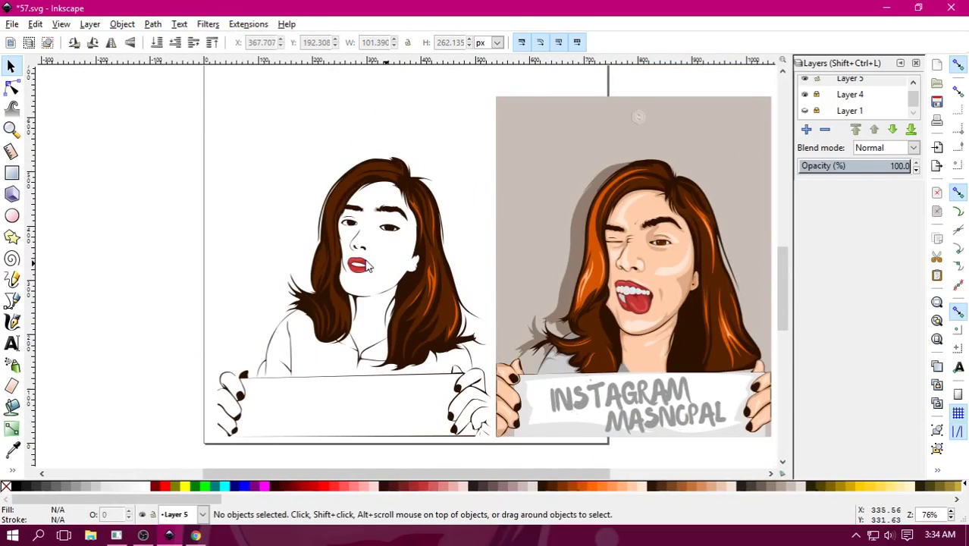
{"action": "key", "text": "minus"}
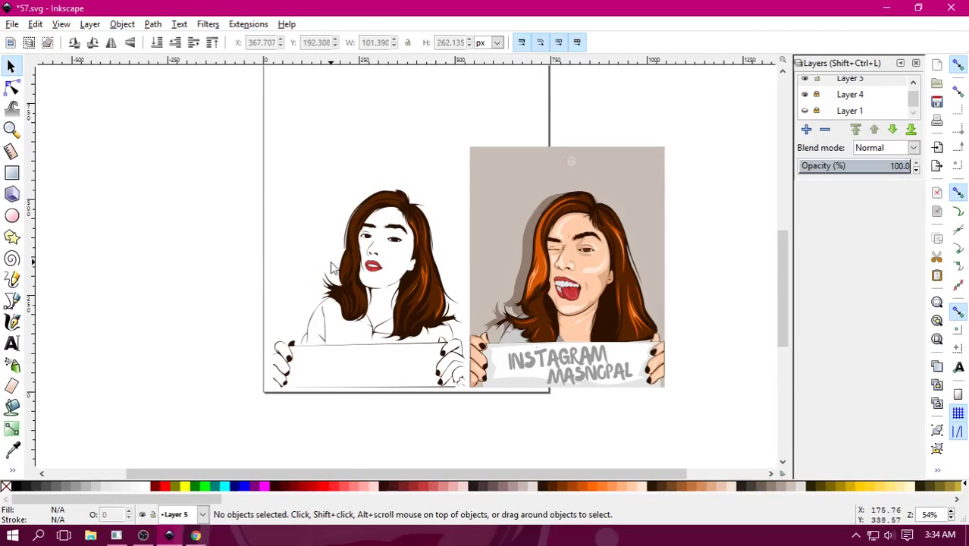
{"action": "key", "text": "plus"}
{"action": "key", "text": "plus"}
{"action": "key", "text": "plus"}
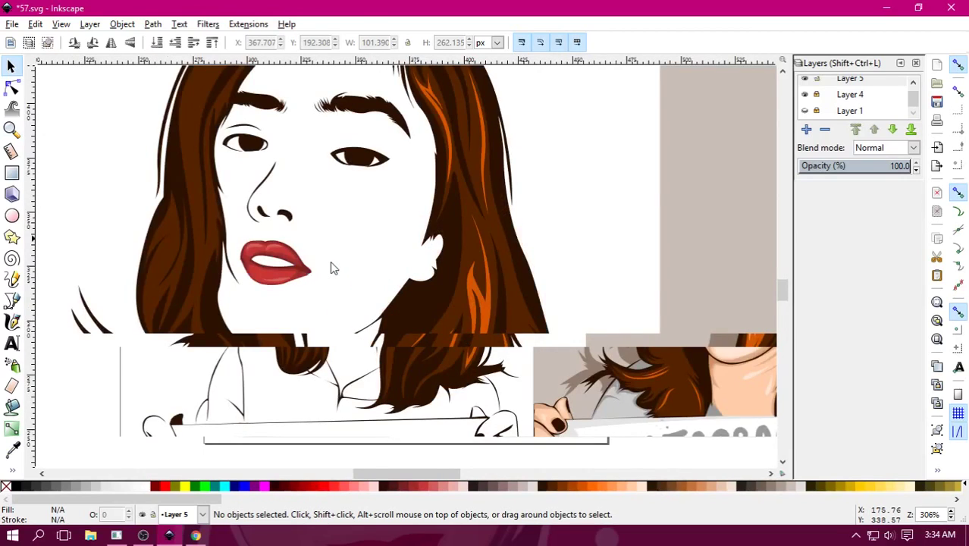
{"action": "key", "text": "b"}
{"action": "scroll", "coordinate": [410, 228], "scroll_direction": "up", "scroll_amount": 5}
{"action": "scroll", "coordinate": [379, 269], "scroll_direction": "right", "scroll_amount": 4}
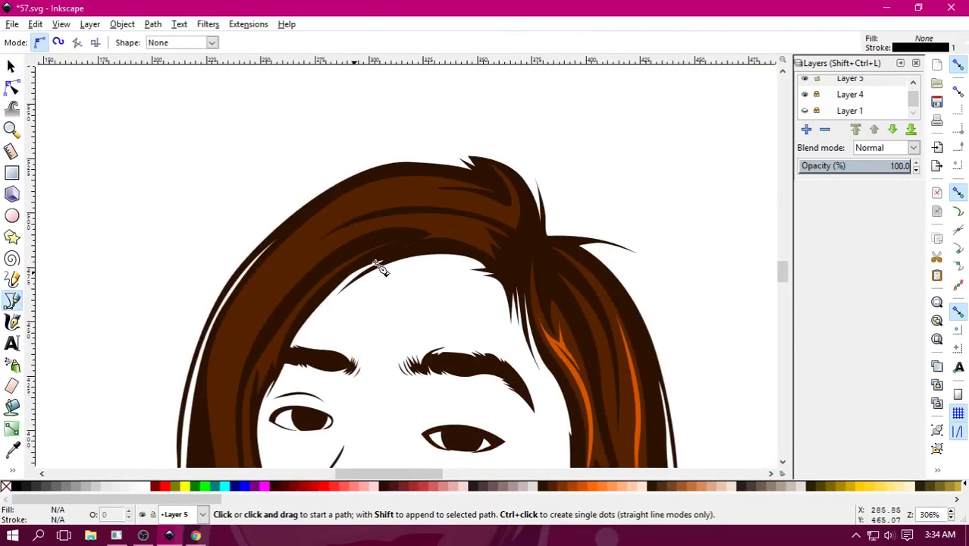
Begin a Bezier strand outline along the top of the brown hair.
{"action": "left_click", "coordinate": [446, 223]}
{"action": "left_click_drag", "start_coordinate": [309, 266], "coordinate": [252, 329]}
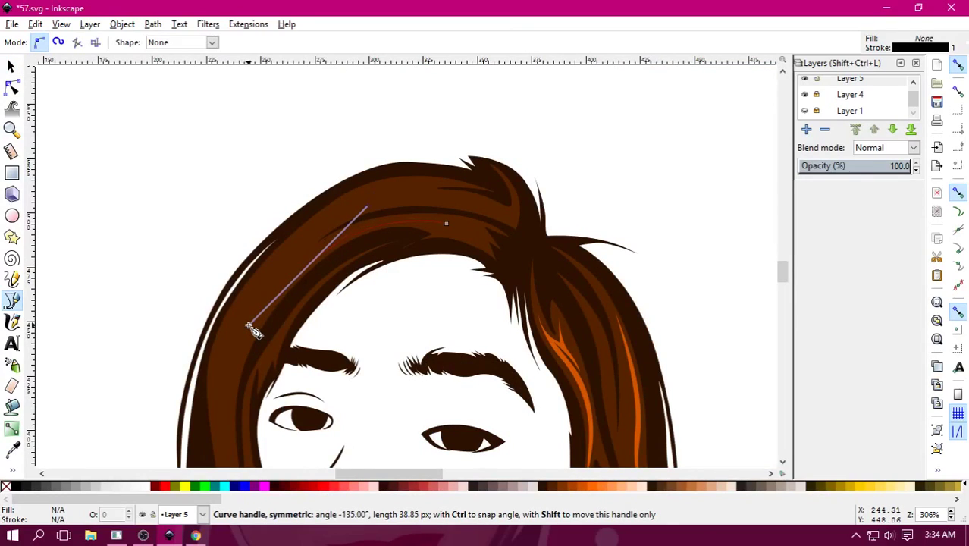
{"action": "scroll", "coordinate": [253, 328], "scroll_direction": "down", "scroll_amount": 4}
{"action": "scroll", "coordinate": [253, 329], "scroll_direction": "left", "scroll_amount": 4}
{"action": "left_click_drag", "start_coordinate": [344, 276], "coordinate": [345, 317]}
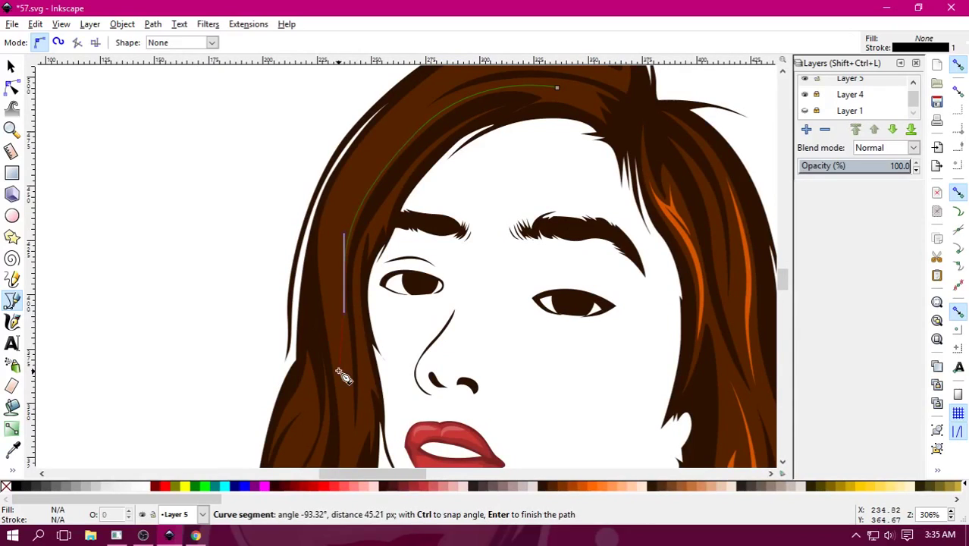
{"action": "left_click", "coordinate": [336, 333]}
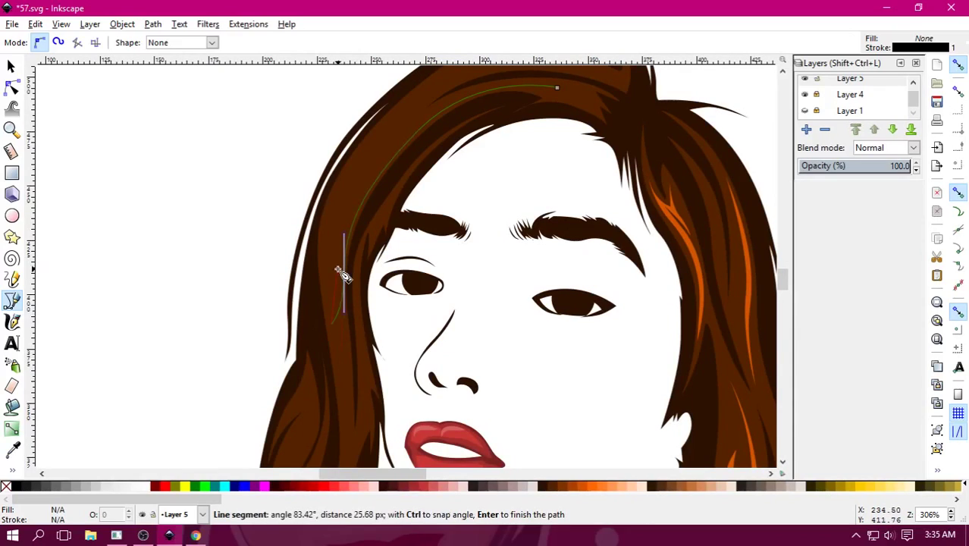
{"action": "left_click", "coordinate": [344, 276]}
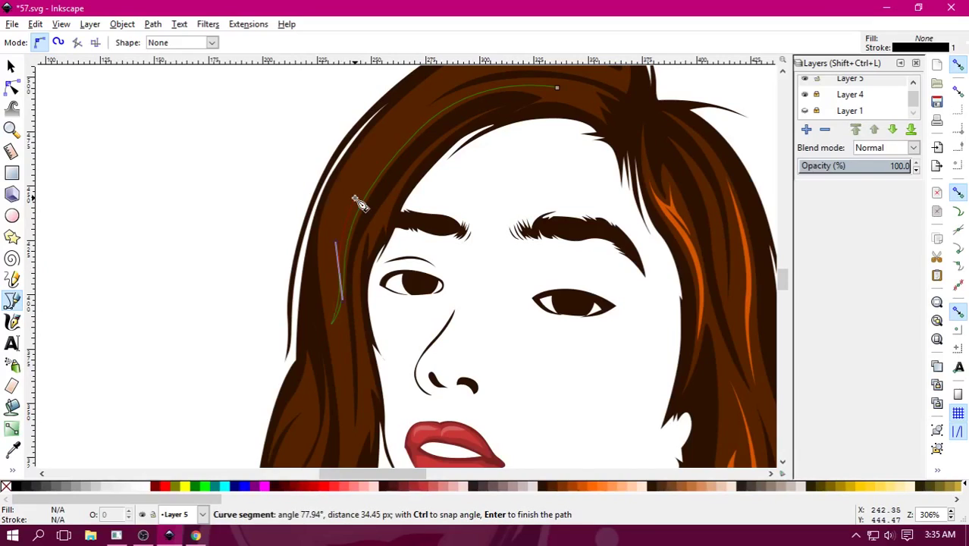
{"action": "mouse_move", "coordinate": [352, 200]}
{"action": "left_mouse_down"}
{"action": "mouse_move", "coordinate": [407, 124]}
{"action": "mouse_move", "coordinate": [418, 123]}
{"action": "left_mouse_up"}
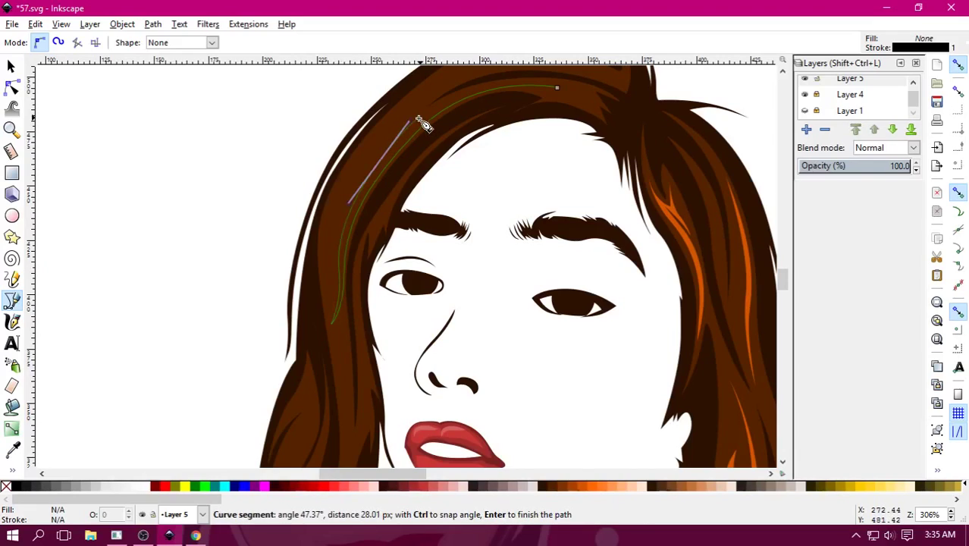
{"action": "left_click_drag", "start_coordinate": [344, 239], "coordinate": [325, 314]}
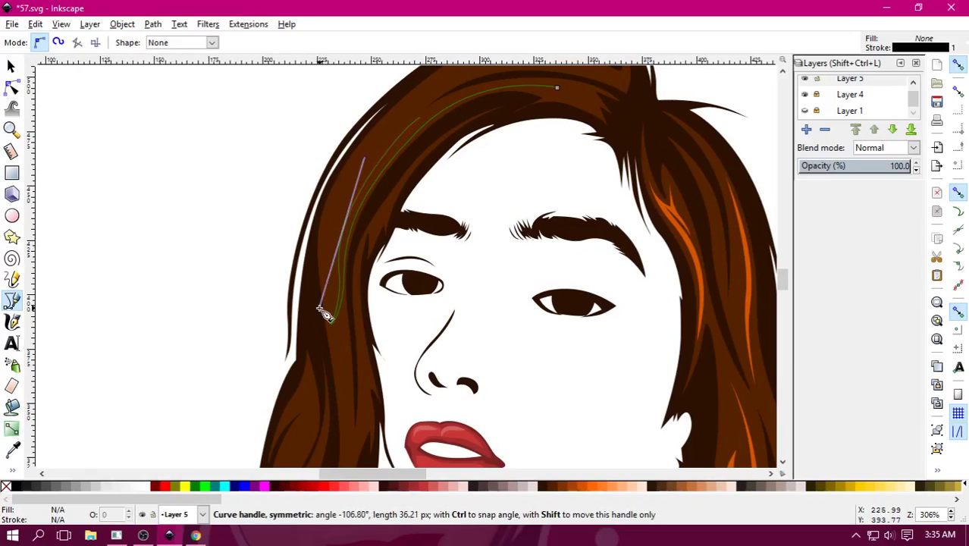
Finish the strand's curved nodes along the hair's upper arc and close the shape.
{"action": "scroll", "coordinate": [338, 213], "scroll_direction": "up", "scroll_amount": 1}
{"action": "scroll", "coordinate": [330, 226], "scroll_direction": "up", "scroll_amount": 2}
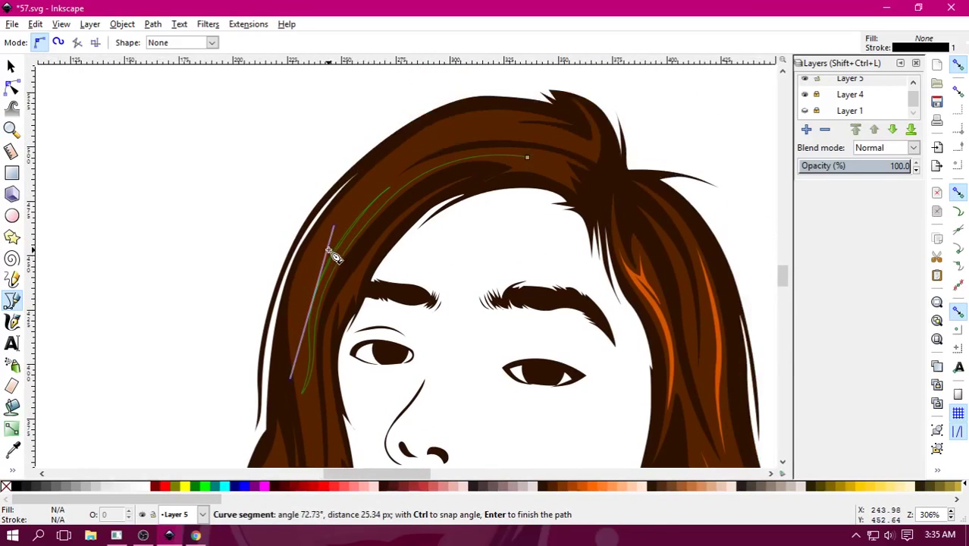
{"action": "left_click_drag", "start_coordinate": [329, 248], "coordinate": [353, 204]}
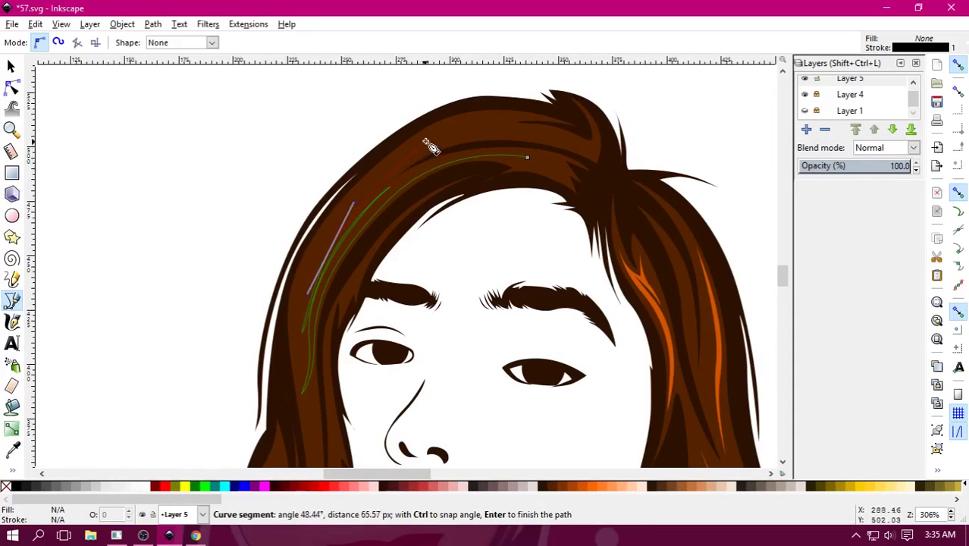
{"action": "left_click_drag", "start_coordinate": [444, 135], "coordinate": [492, 119]}
{"action": "left_click", "coordinate": [499, 125]}
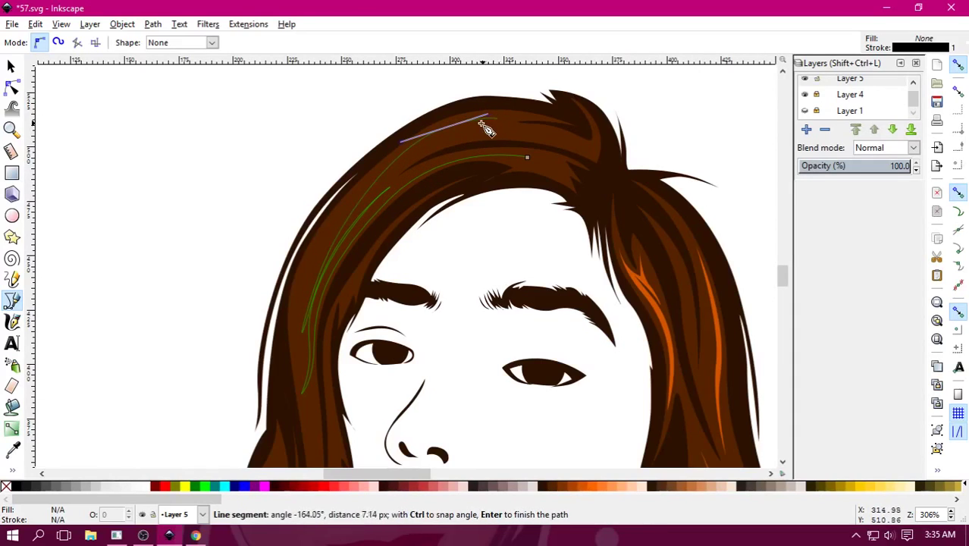
{"action": "scroll", "coordinate": [478, 159], "scroll_direction": "up", "scroll_amount": 2}
{"action": "scroll", "coordinate": [467, 189], "scroll_direction": "up", "scroll_amount": 1}
{"action": "scroll", "coordinate": [472, 193], "scroll_direction": "up", "scroll_amount": 1}
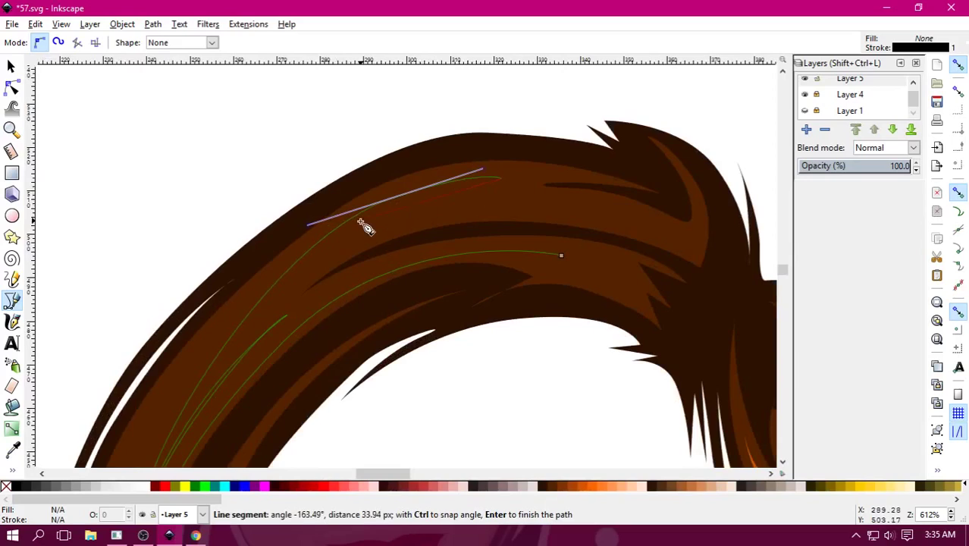
{"action": "left_click_drag", "start_coordinate": [372, 224], "coordinate": [327, 257]}
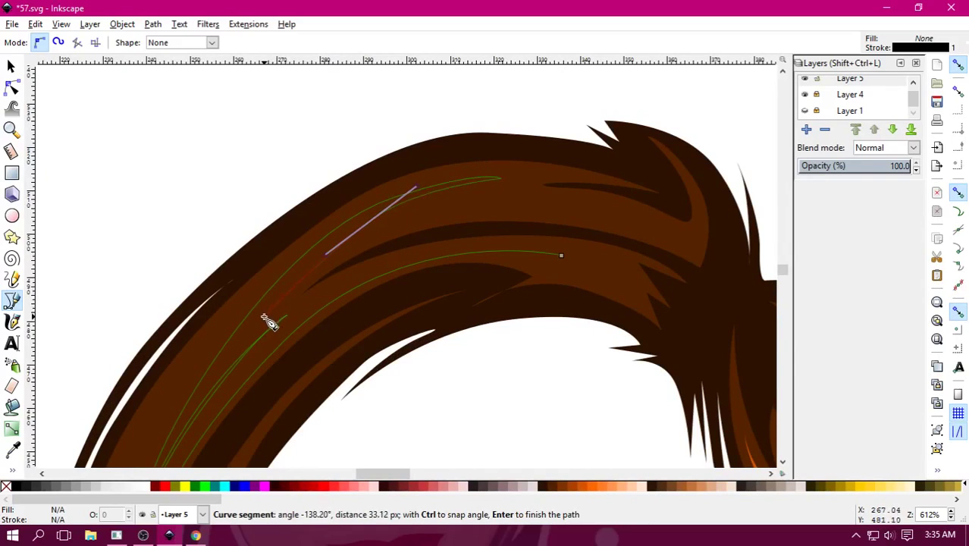
{"action": "left_click_drag", "start_coordinate": [561, 255], "coordinate": [734, 291]}
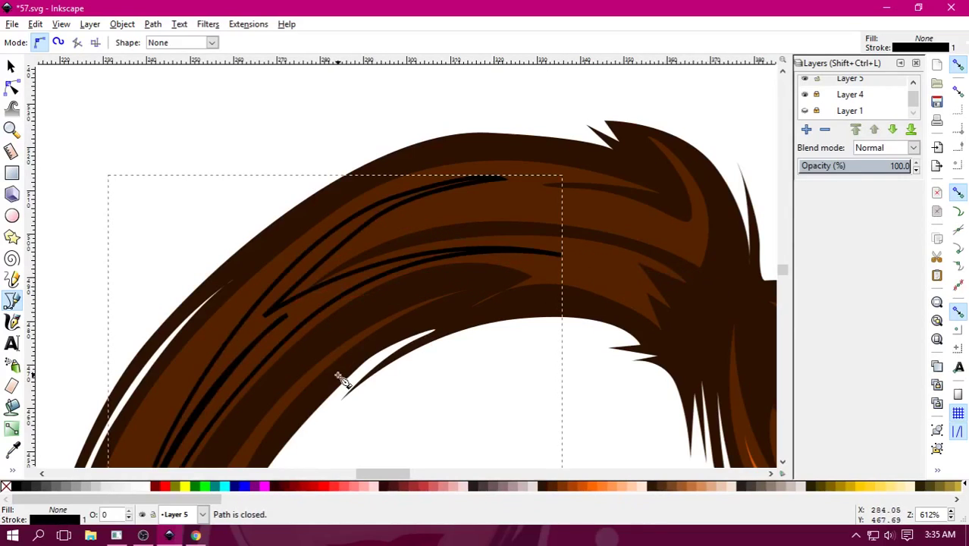
Fill the strand orange with no outline, then switch to the web browser.
{"action": "left_click", "coordinate": [580, 486]}
{"action": "right_click", "coordinate": [6, 489]}
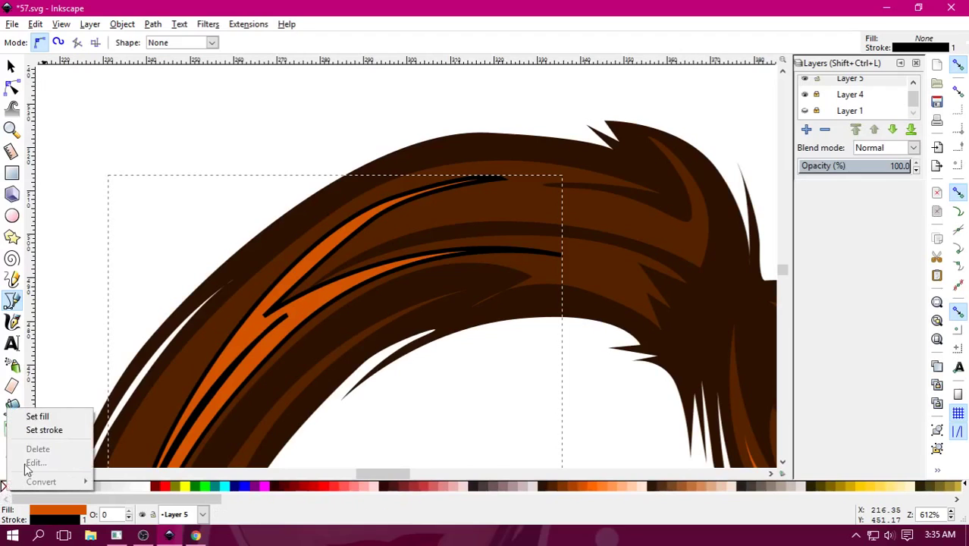
{"action": "left_click", "coordinate": [48, 429]}
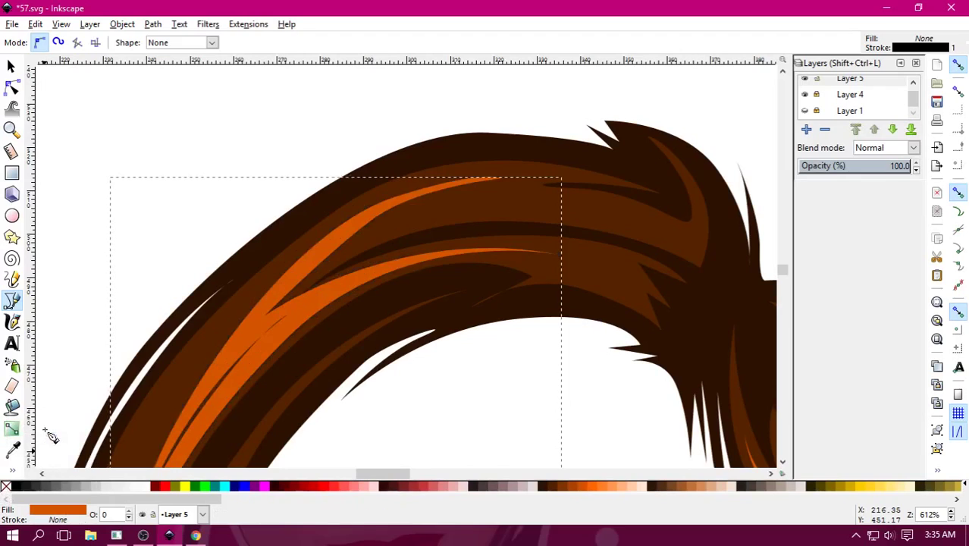
{"action": "left_click", "coordinate": [196, 535]}
Search YouTube for 'Spider bait' and play the SpiderBait Black Betty Need For Speed Underground 2 video.
{"action": "left_click", "coordinate": [235, 61]}
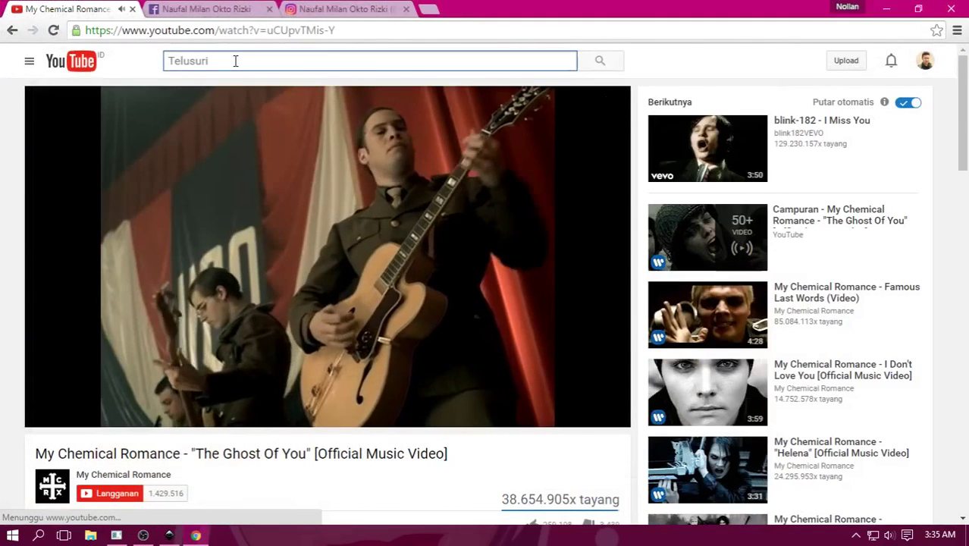
{"action": "type", "text": "Spider"}
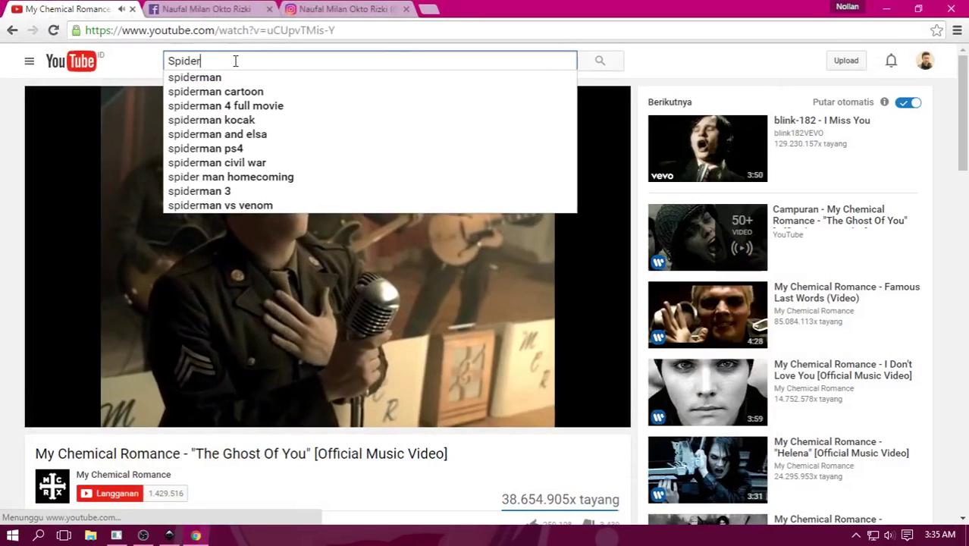
{"action": "type", "text": " bait"}
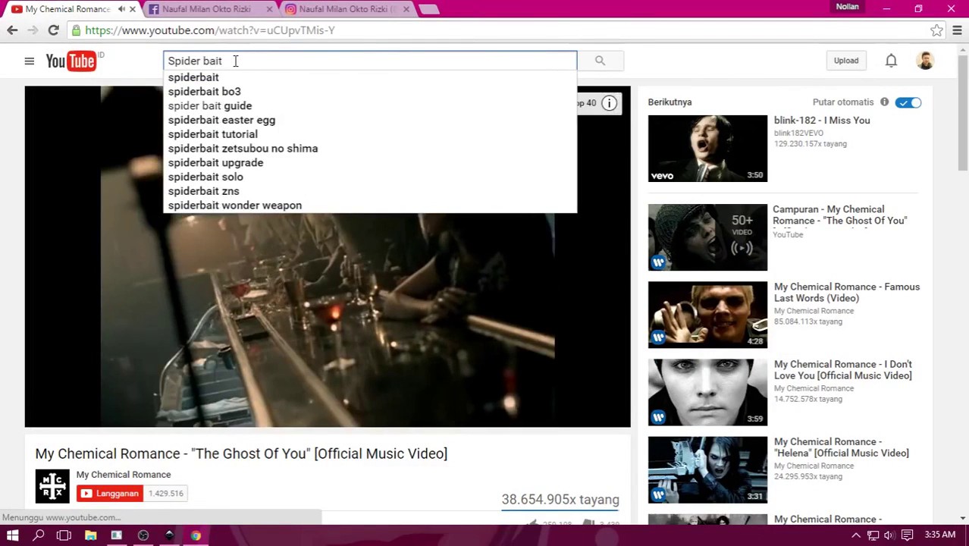
{"action": "key", "text": "Down"}
{"action": "key", "text": "Return"}
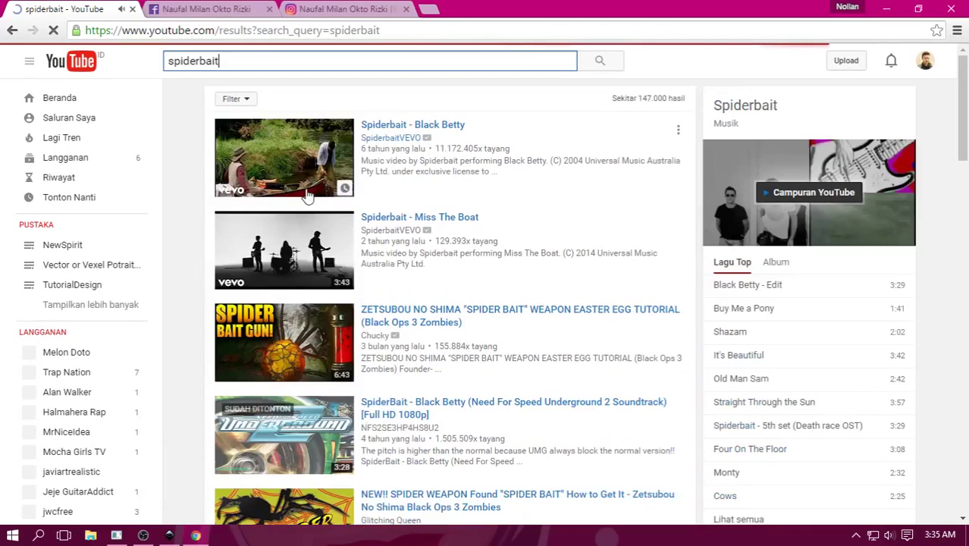
{"action": "scroll", "coordinate": [394, 277], "scroll_direction": "down", "scroll_amount": 3}
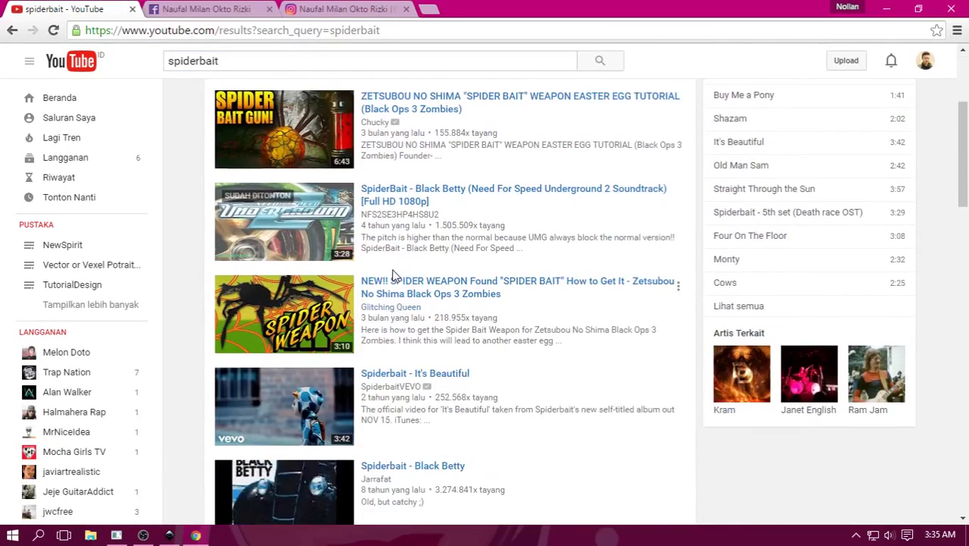
{"action": "left_click", "coordinate": [422, 199]}
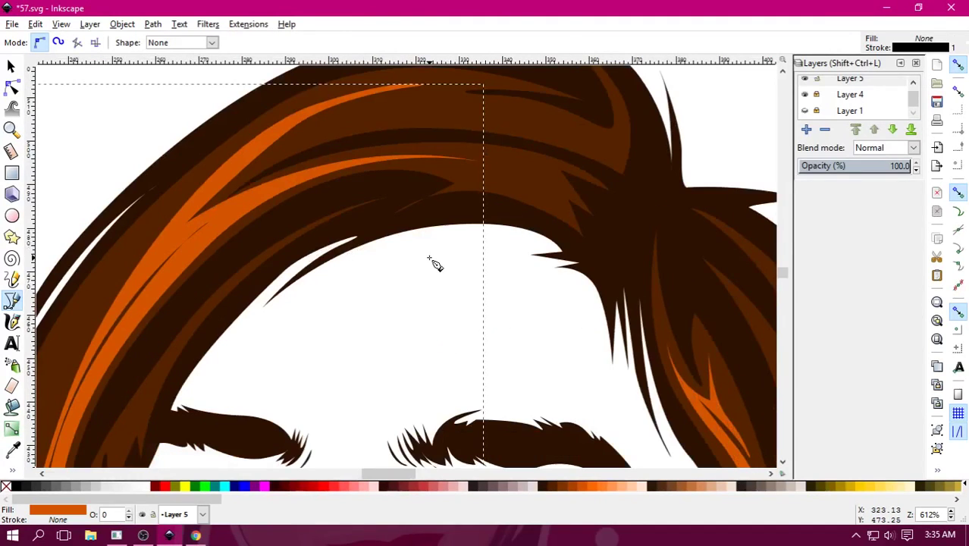
Return from the YouTube video to the Inkscape portrait and zoom in on the face.
{"action": "scroll", "coordinate": [434, 263], "scroll_direction": "down", "scroll_amount": 3, "text": "ctrl"}
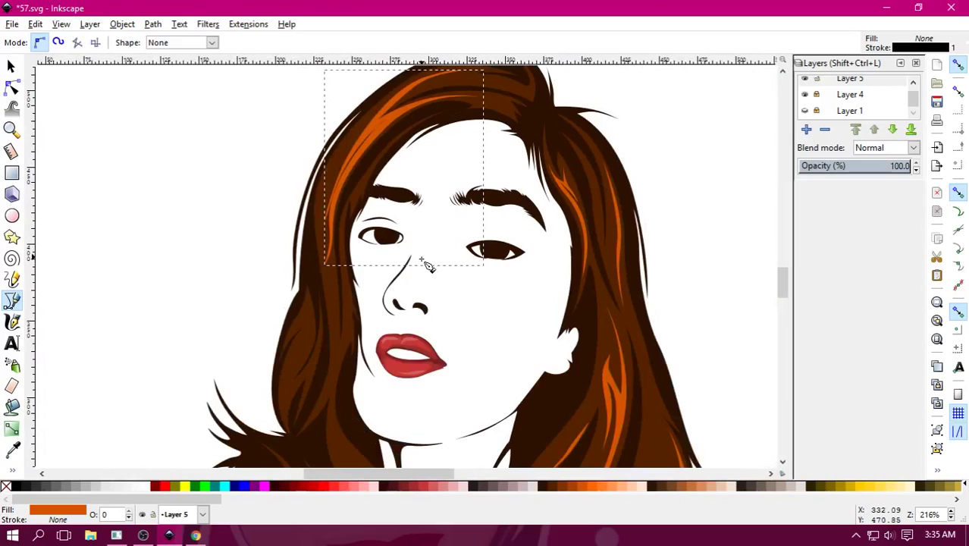
{"action": "left_click", "coordinate": [195, 536]}
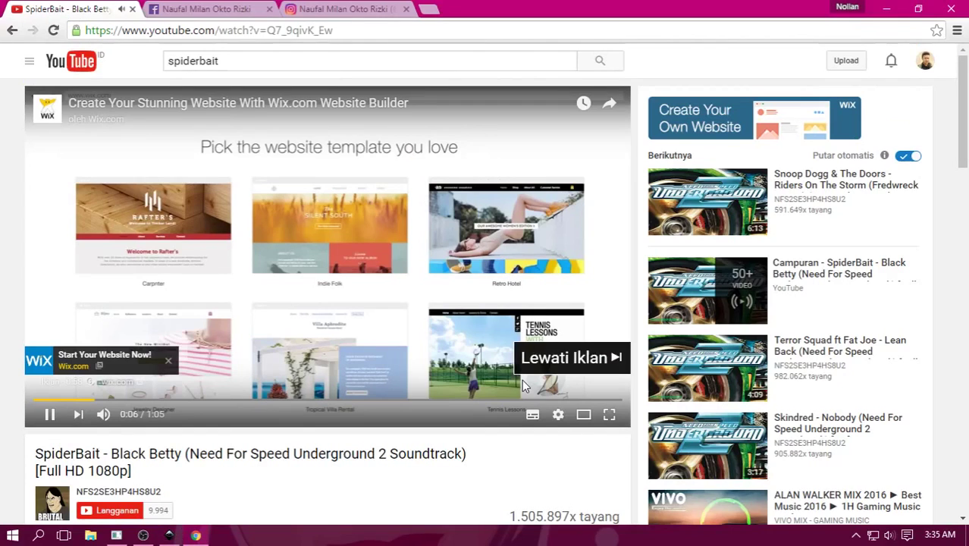
{"action": "key", "text": "alt+Tab"}
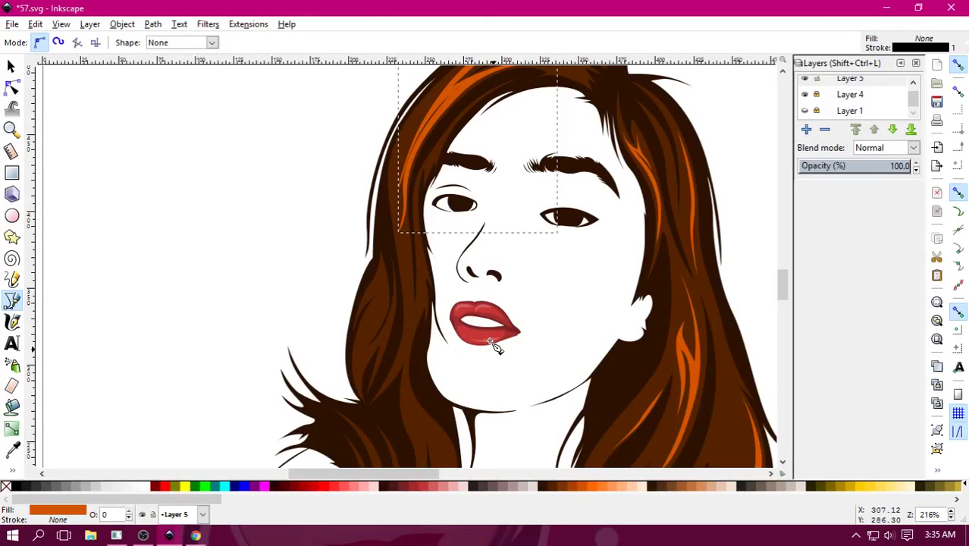
{"action": "key", "text": "plus"}
{"action": "key", "text": "plus"}
{"action": "key", "text": "plus"}
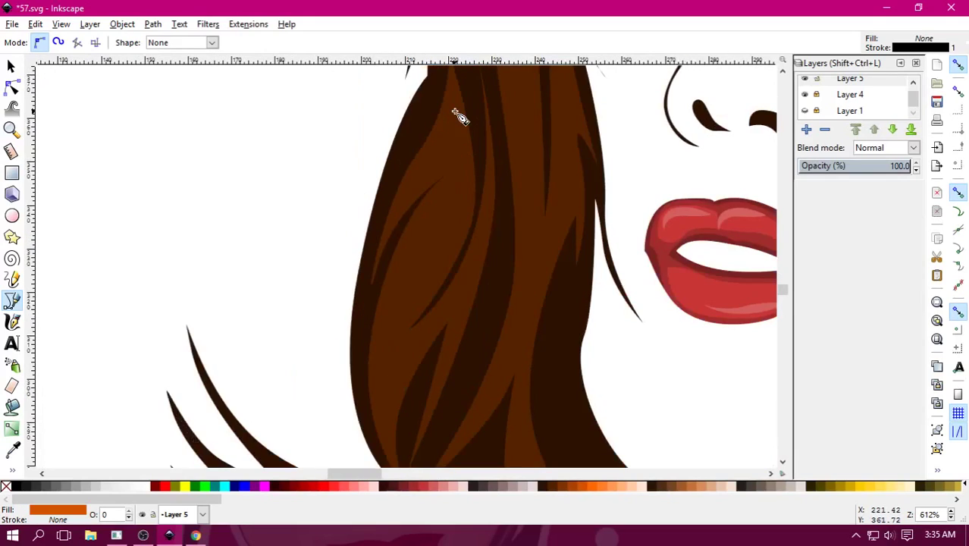
Draw a small closed strand beside the left of the face, fill it orange, and zoom out.
{"action": "left_click", "coordinate": [455, 113]}
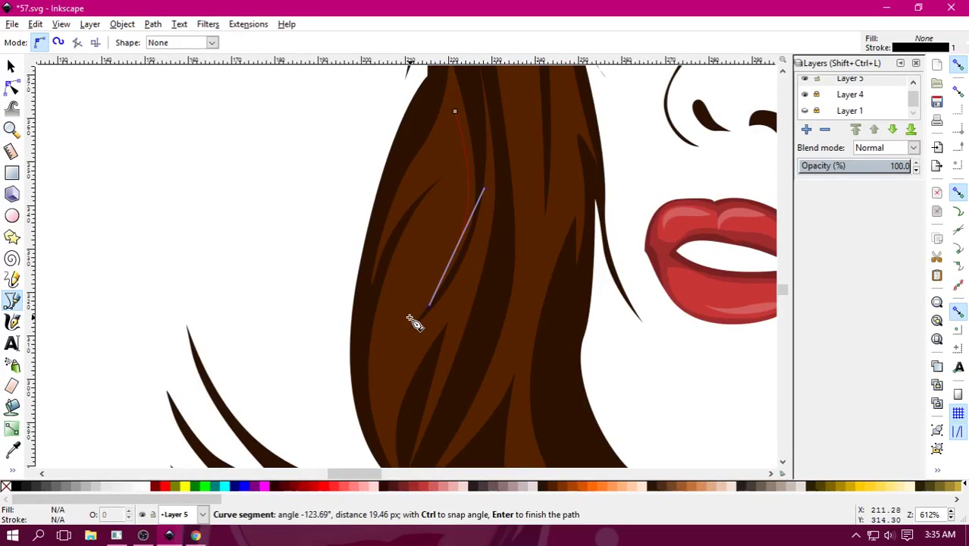
{"action": "left_click_drag", "start_coordinate": [456, 231], "coordinate": [462, 197]}
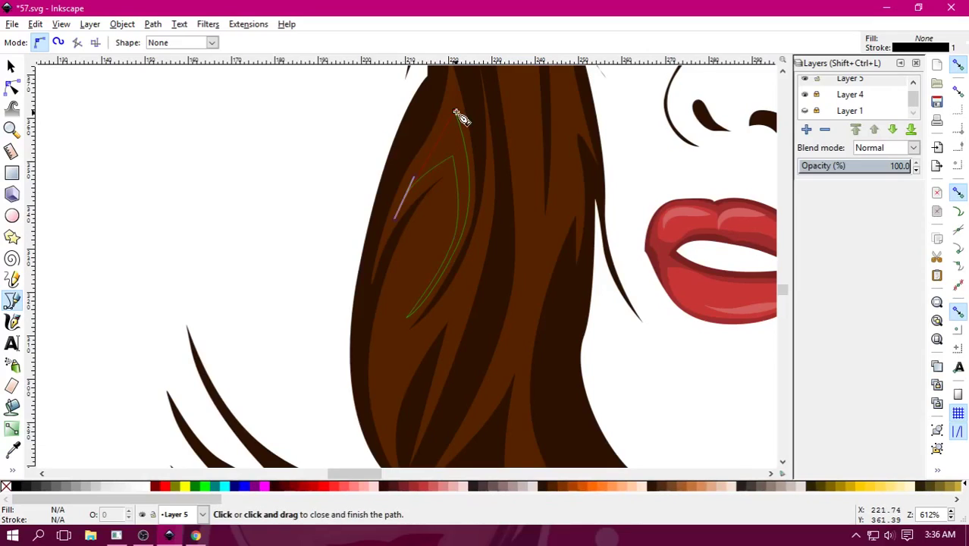
{"action": "left_click_drag", "start_coordinate": [454, 112], "coordinate": [486, 84]}
{"action": "left_click", "coordinate": [584, 489]}
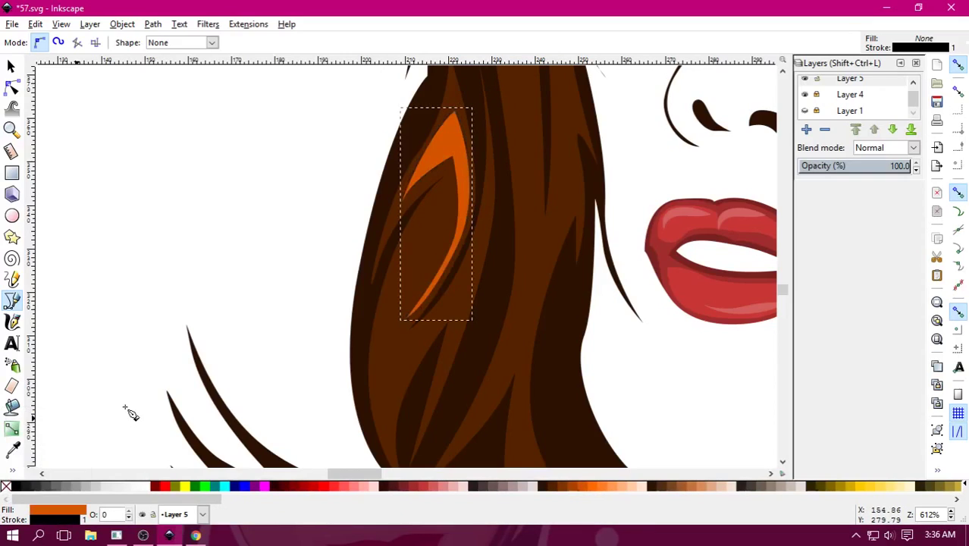
{"action": "scroll", "coordinate": [466, 220], "scroll_direction": "down", "scroll_amount": 2}
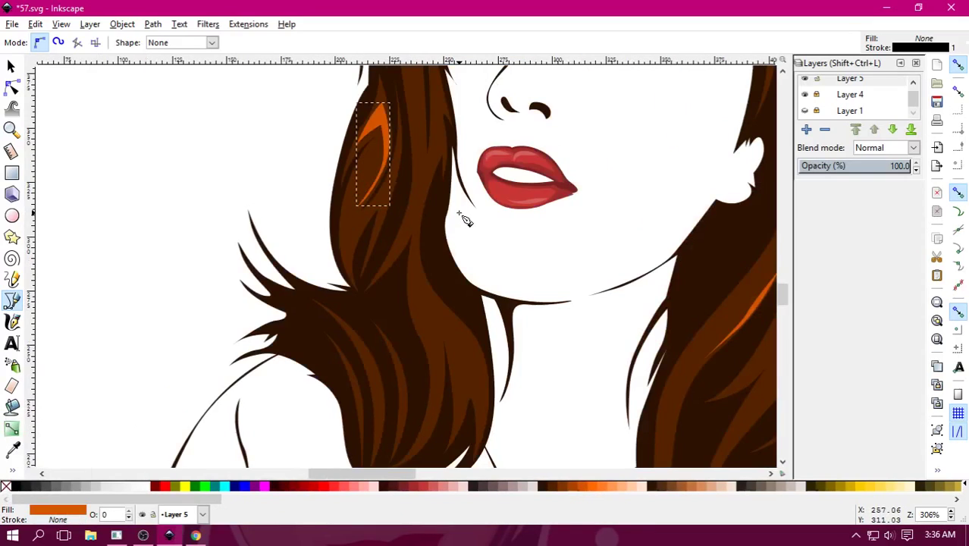
{"action": "key", "text": "minus"}
{"action": "key", "text": "minus"}
{"action": "key", "text": "minus"}
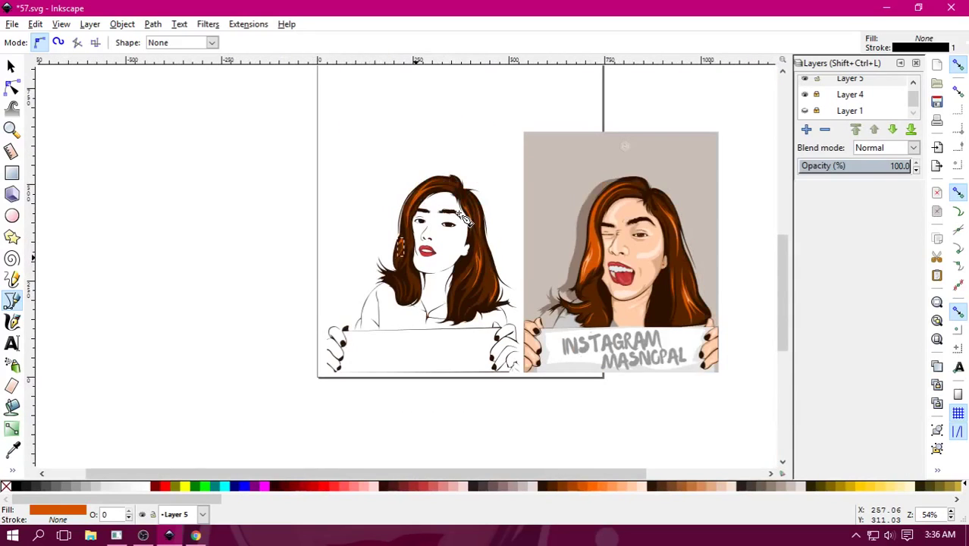
{"action": "scroll", "coordinate": [451, 262], "scroll_direction": "up", "scroll_amount": 3}
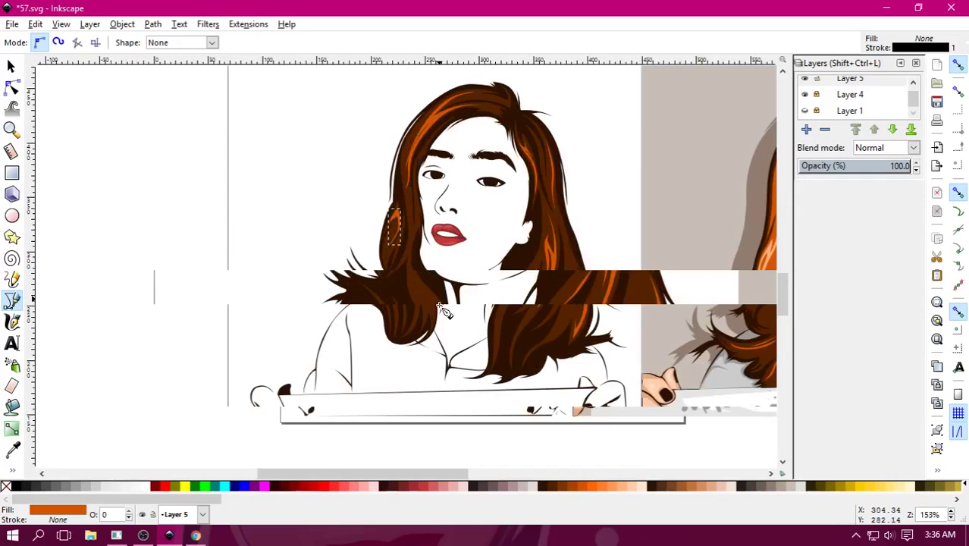
{"action": "scroll", "coordinate": [444, 311], "scroll_direction": "up", "scroll_amount": 2}
{"action": "scroll", "coordinate": [383, 201], "scroll_direction": "up", "scroll_amount": 2}
Draw a closed strand outline on the lower left lock of hair.
{"action": "left_click", "coordinate": [340, 140]}
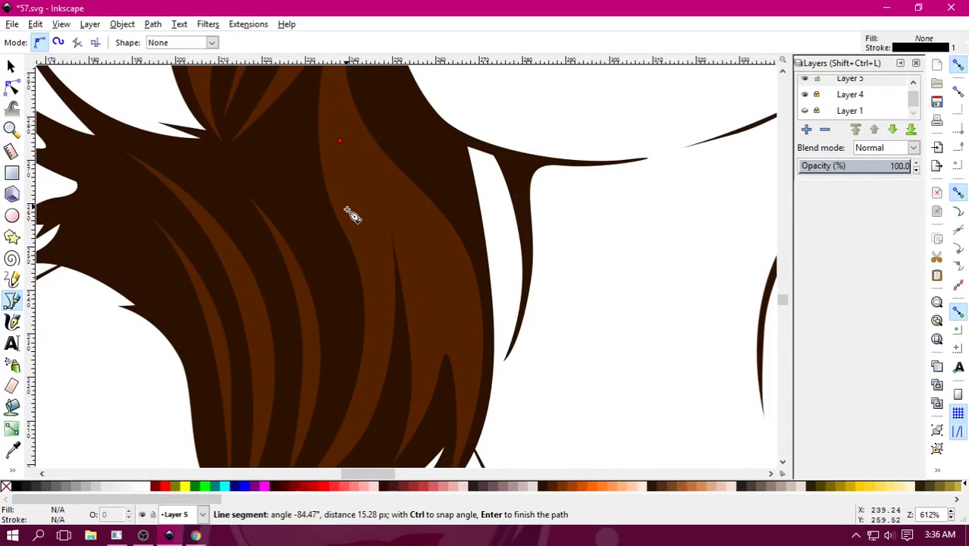
{"action": "left_click_drag", "start_coordinate": [374, 378], "coordinate": [351, 429]}
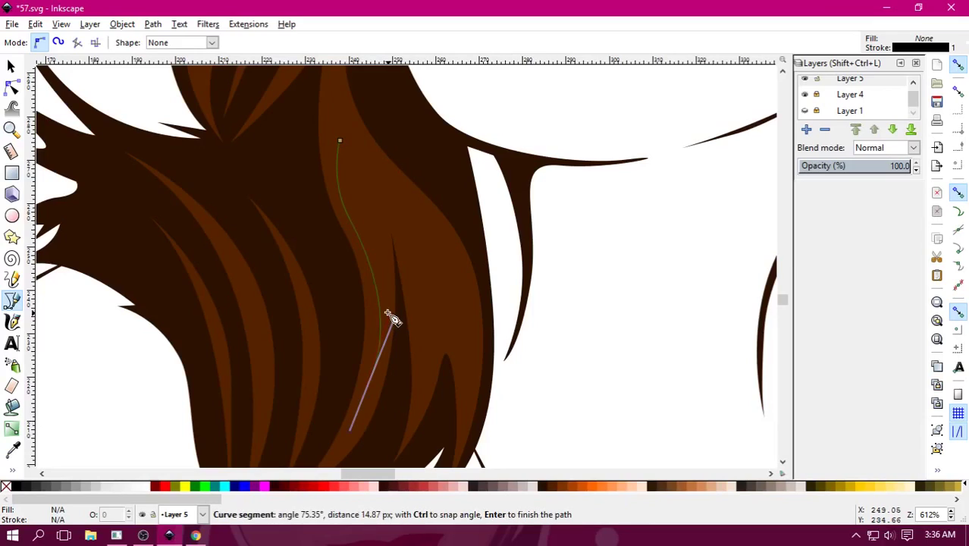
{"action": "left_click_drag", "start_coordinate": [387, 312], "coordinate": [389, 255]}
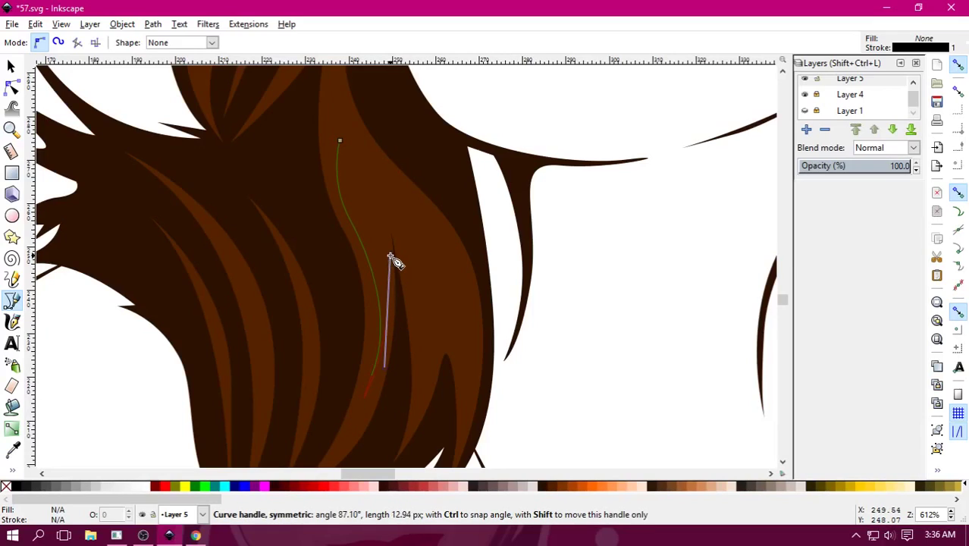
{"action": "left_click_drag", "start_coordinate": [390, 255], "coordinate": [388, 254]}
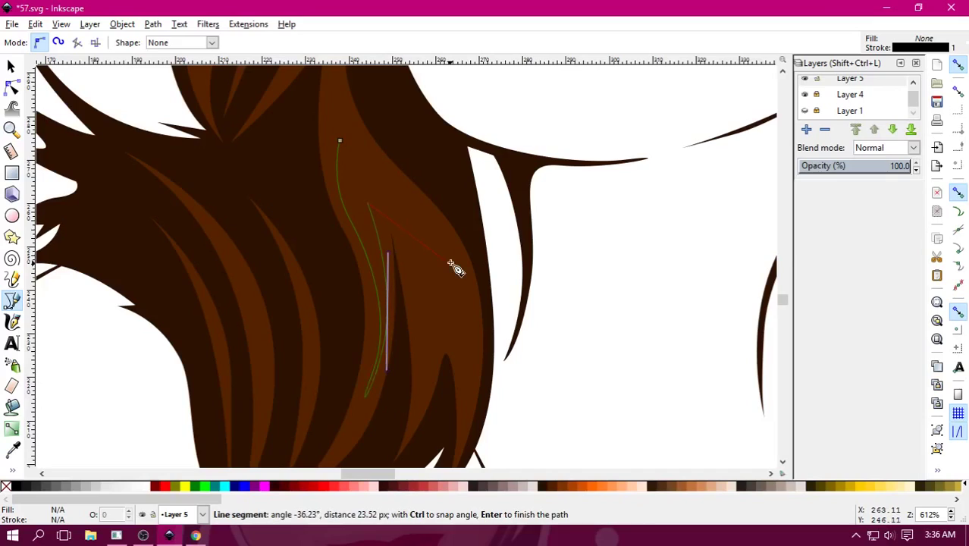
{"action": "mouse_move", "coordinate": [453, 295]}
{"action": "left_mouse_down"}
{"action": "mouse_move", "coordinate": [472, 367]}
{"action": "mouse_move", "coordinate": [460, 281]}
{"action": "left_mouse_up"}
{"action": "scroll", "coordinate": [465, 407], "scroll_direction": "up", "scroll_amount": 3}
{"action": "scroll", "coordinate": [465, 407], "scroll_direction": "left", "scroll_amount": 1}
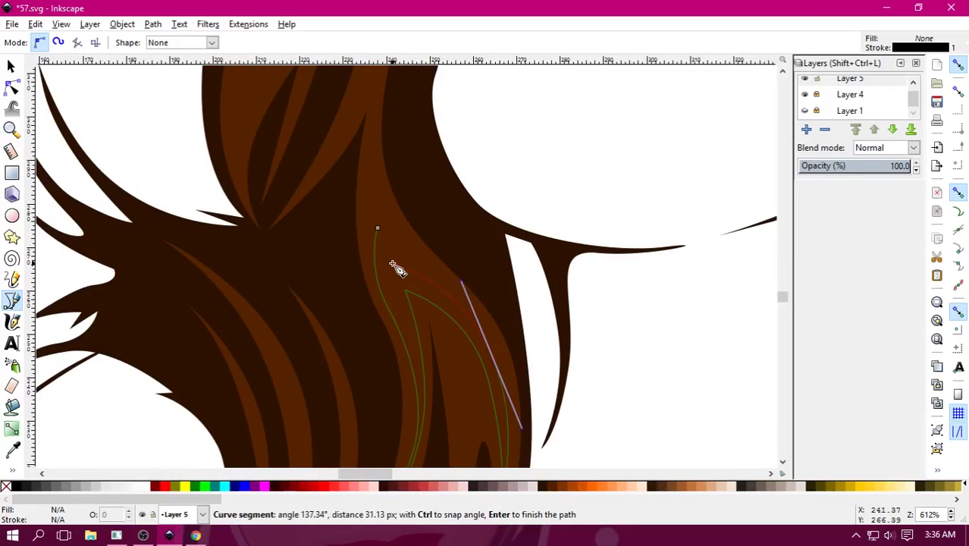
{"action": "left_click", "coordinate": [391, 263]}
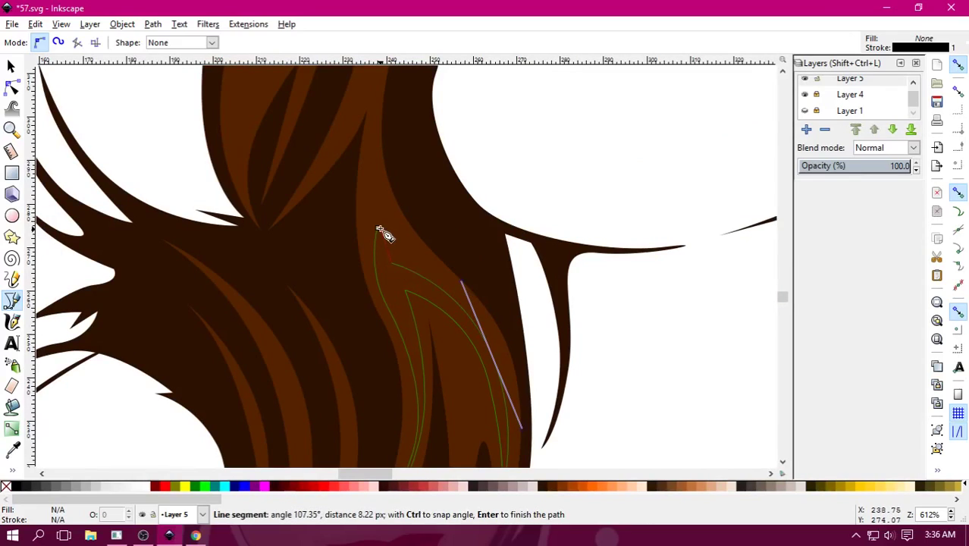
{"action": "left_click_drag", "start_coordinate": [376, 228], "coordinate": [378, 203]}
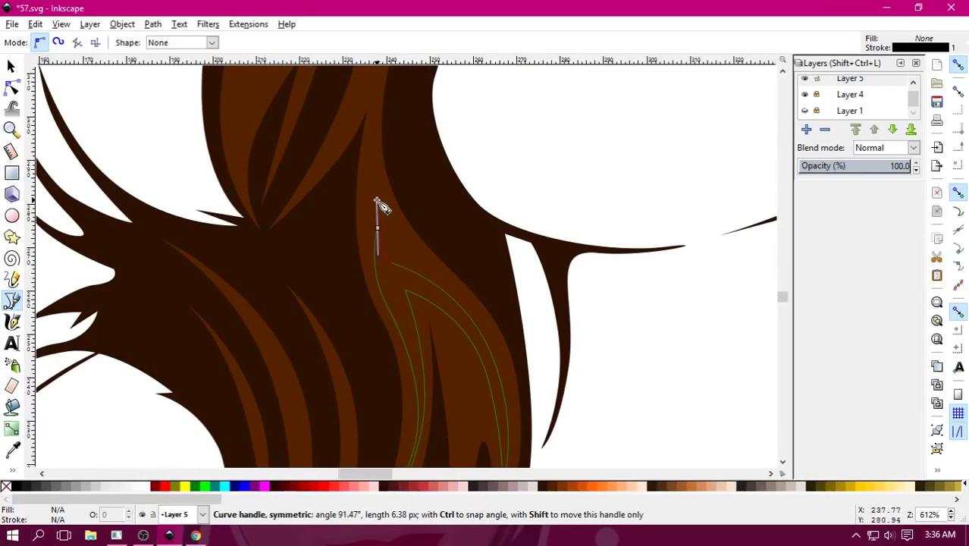
Fill the strand orange, remove its outline, and zoom out to the whole page.
{"action": "left_click", "coordinate": [576, 491]}
{"action": "right_click", "coordinate": [5, 486]}
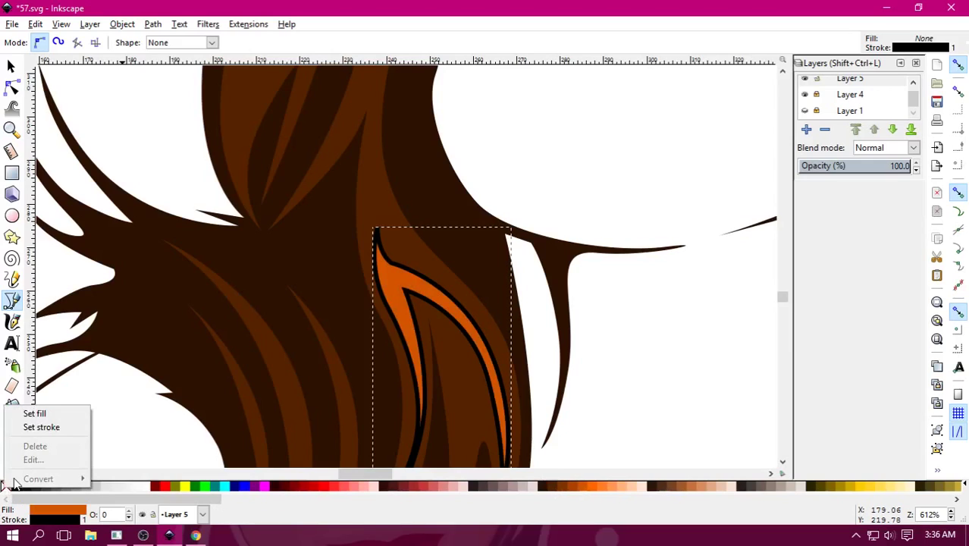
{"action": "left_click", "coordinate": [53, 431]}
{"action": "scroll", "coordinate": [517, 292], "scroll_direction": "down", "scroll_amount": 3}
{"action": "scroll", "coordinate": [497, 324], "scroll_direction": "down", "scroll_amount": 1}
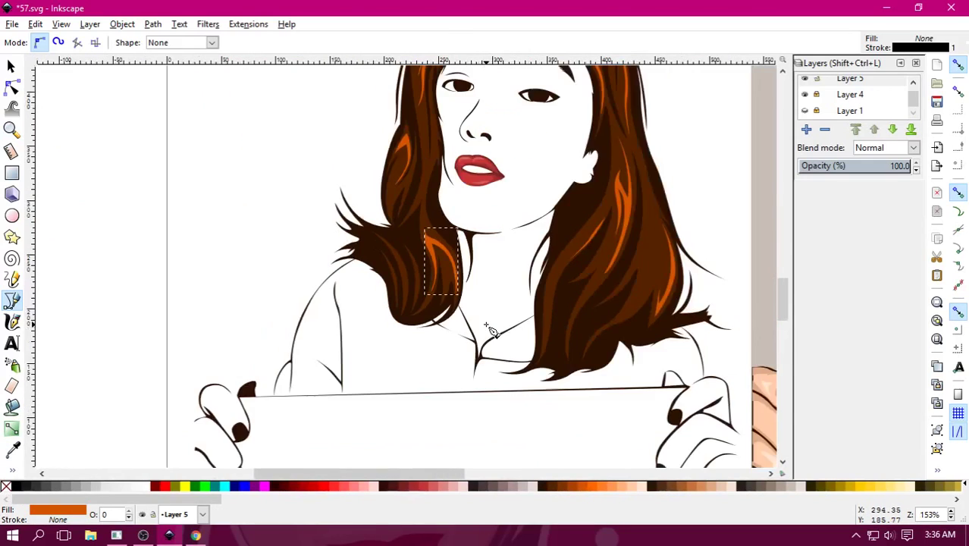
{"action": "scroll", "coordinate": [494, 332], "scroll_direction": "down", "scroll_amount": 1}
{"action": "key", "text": "minus"}
{"action": "key", "text": "minus"}
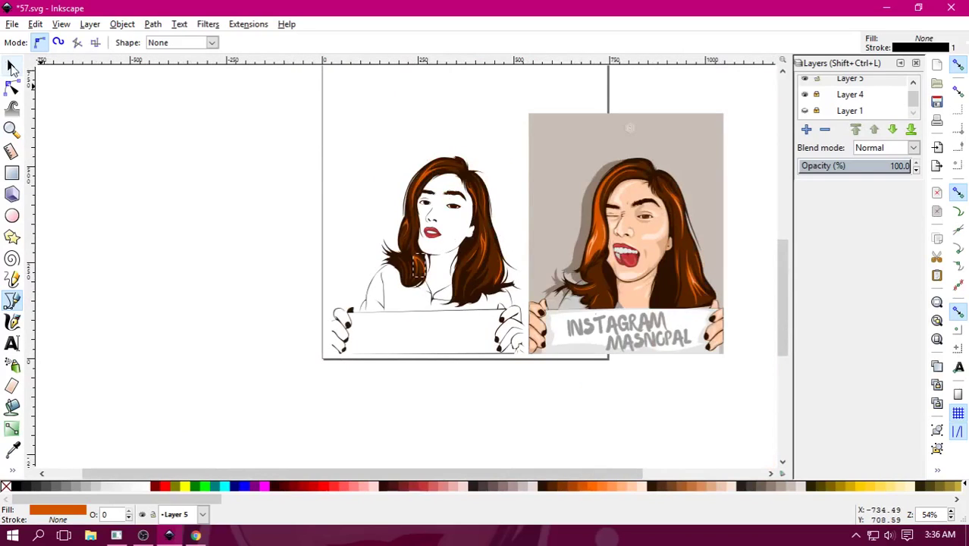
Clear the selection and switch to the Bezier pen.
{"action": "left_click", "coordinate": [11, 66]}
{"action": "left_click", "coordinate": [224, 152]}
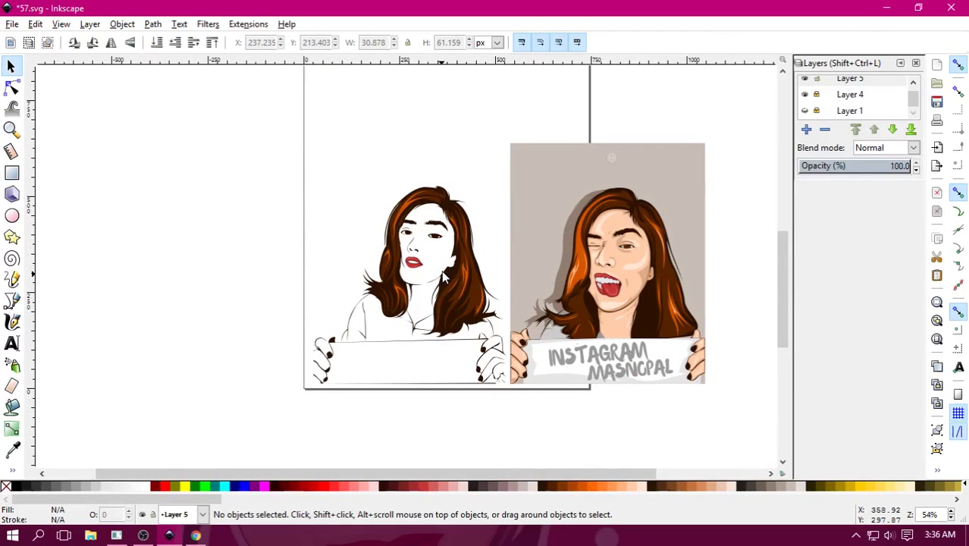
{"action": "scroll", "coordinate": [441, 270], "scroll_direction": "up", "scroll_amount": 1}
{"action": "left_click", "coordinate": [426, 302]}
{"action": "key", "text": "Escape"}
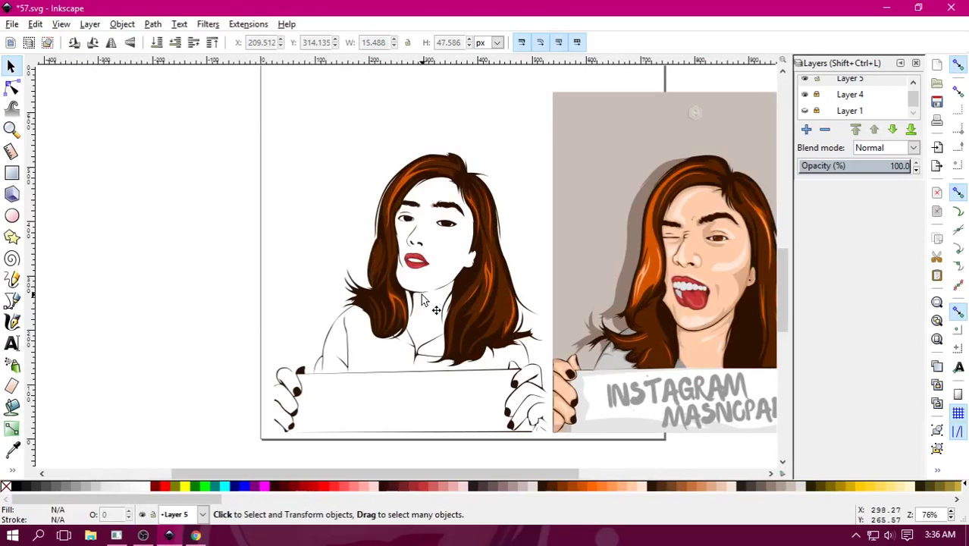
{"action": "scroll", "coordinate": [357, 245], "scroll_direction": "up", "scroll_amount": 6}
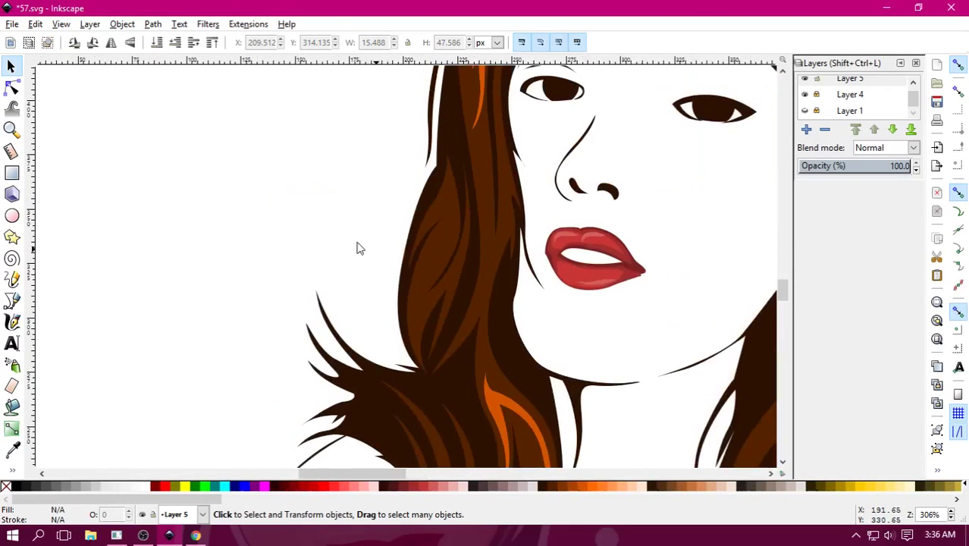
{"action": "left_click", "coordinate": [11, 301]}
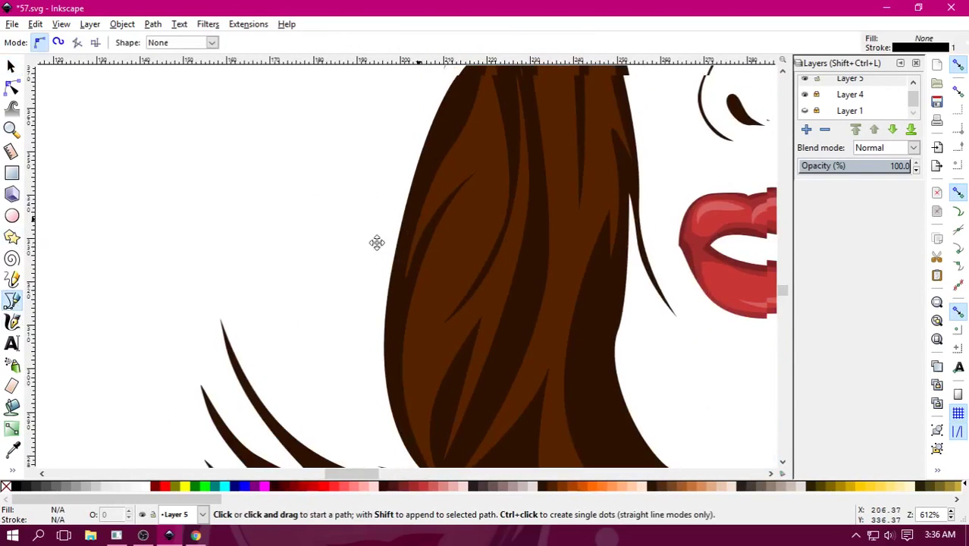
{"action": "scroll", "coordinate": [379, 257], "scroll_direction": "up", "scroll_amount": 1}
{"action": "scroll", "coordinate": [379, 258], "scroll_direction": "right", "scroll_amount": 2}
Draw a thin closed strand in the hair lock left of the face.
{"action": "left_click", "coordinate": [412, 223]}
{"action": "scroll", "coordinate": [367, 285], "scroll_direction": "down", "scroll_amount": 4}
{"action": "scroll", "coordinate": [367, 285], "scroll_direction": "left", "scroll_amount": 1}
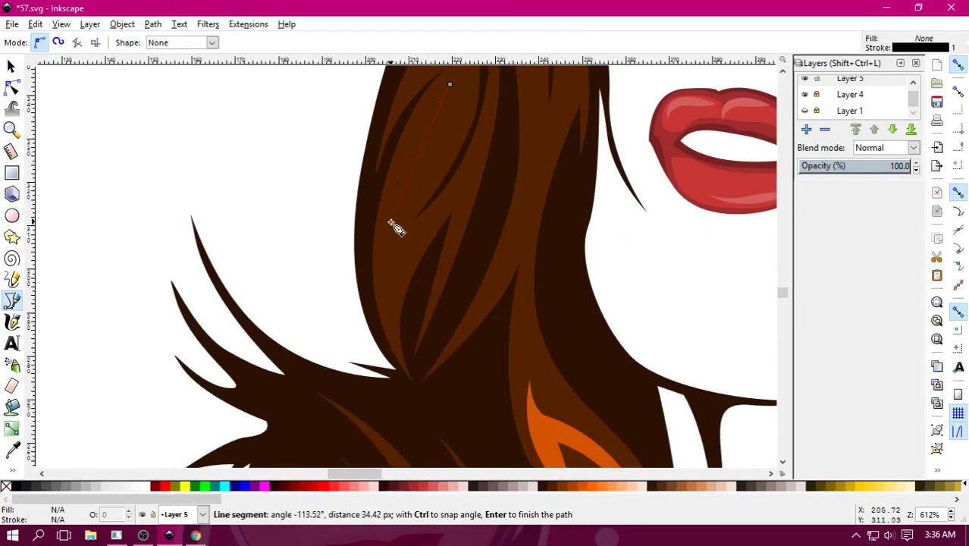
{"action": "left_click_drag", "start_coordinate": [389, 236], "coordinate": [388, 299]}
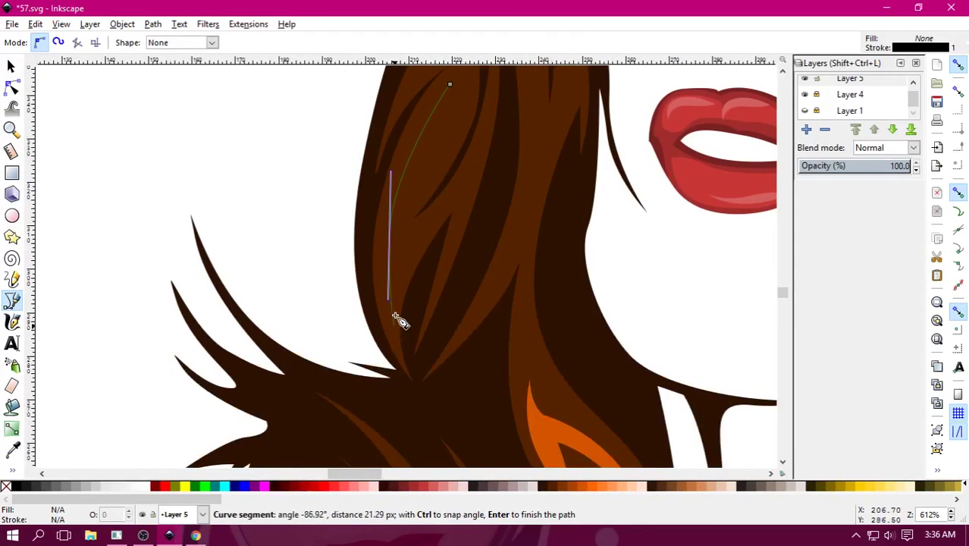
{"action": "scroll", "coordinate": [297, 289], "scroll_direction": "up", "scroll_amount": 3}
{"action": "scroll", "coordinate": [326, 242], "scroll_direction": "right", "scroll_amount": 3}
{"action": "left_click_drag", "start_coordinate": [342, 186], "coordinate": [458, 71]}
{"action": "left_click", "coordinate": [281, 430]}
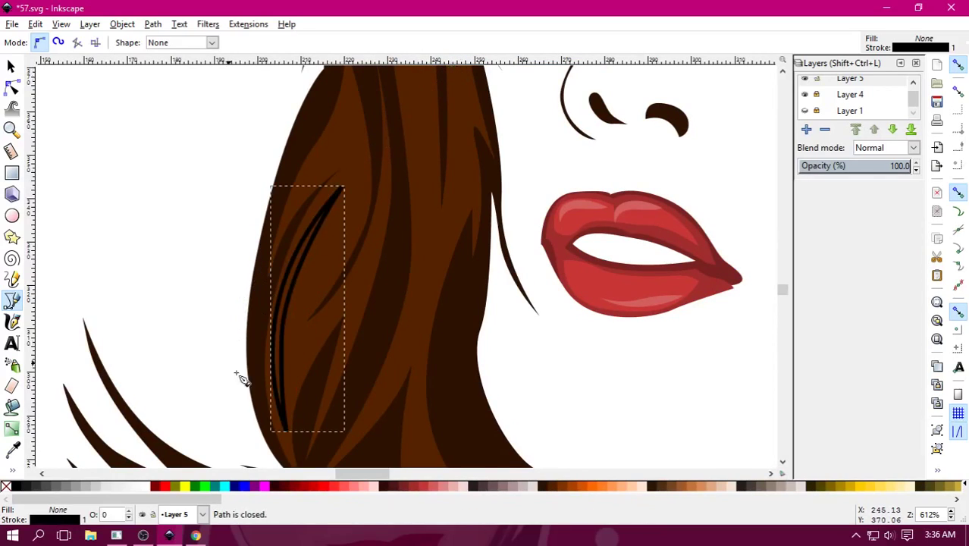
Fill the strand orange, remove its outline, and deselect it.
{"action": "left_click", "coordinate": [603, 486]}
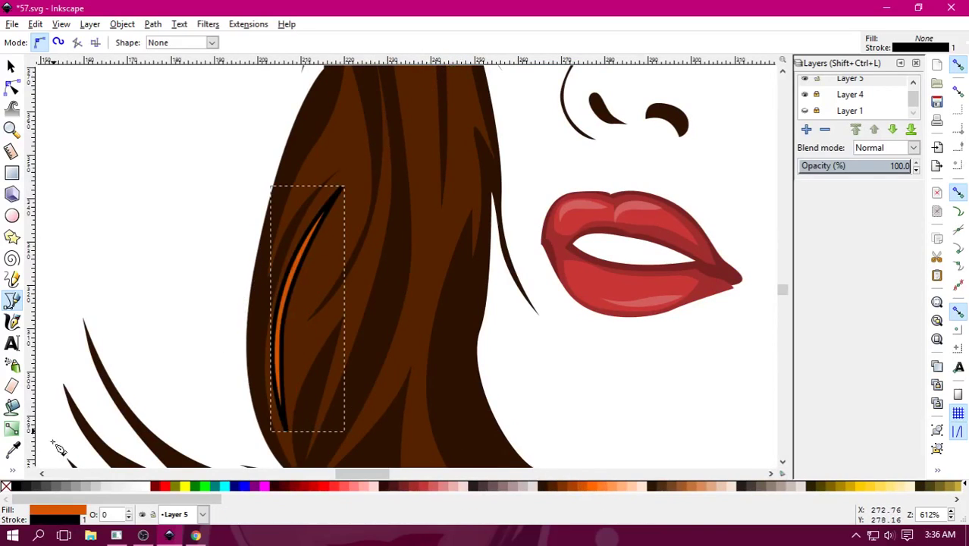
{"action": "right_click", "coordinate": [6, 486]}
{"action": "left_click", "coordinate": [46, 427]}
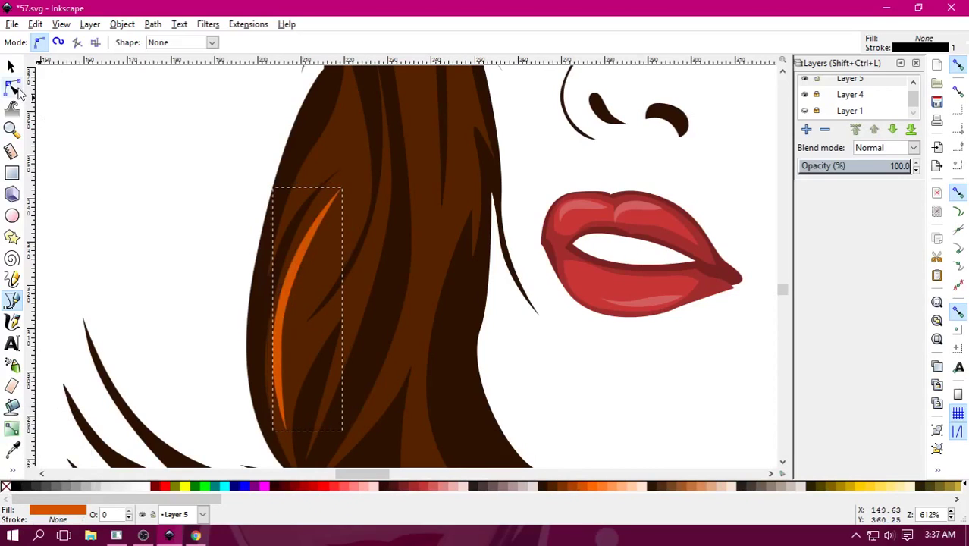
{"action": "left_click", "coordinate": [11, 66]}
{"action": "left_click", "coordinate": [240, 412]}
Select four orange highlight strands and union them into one path.
{"action": "scroll", "coordinate": [389, 443], "scroll_direction": "down", "scroll_amount": 2, "text": "ctrl"}
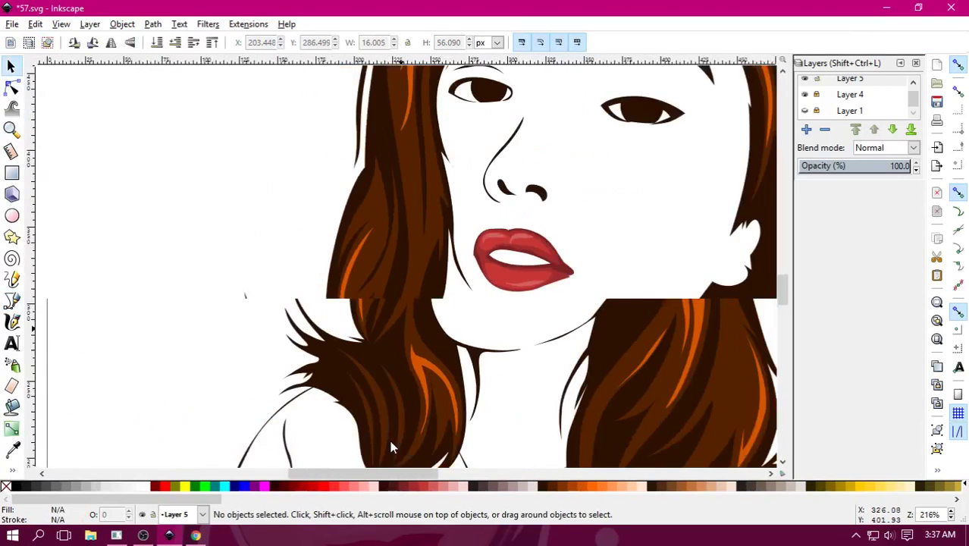
{"action": "scroll", "coordinate": [390, 443], "scroll_direction": "down", "scroll_amount": 2, "text": "ctrl"}
{"action": "left_click", "coordinate": [417, 341]}
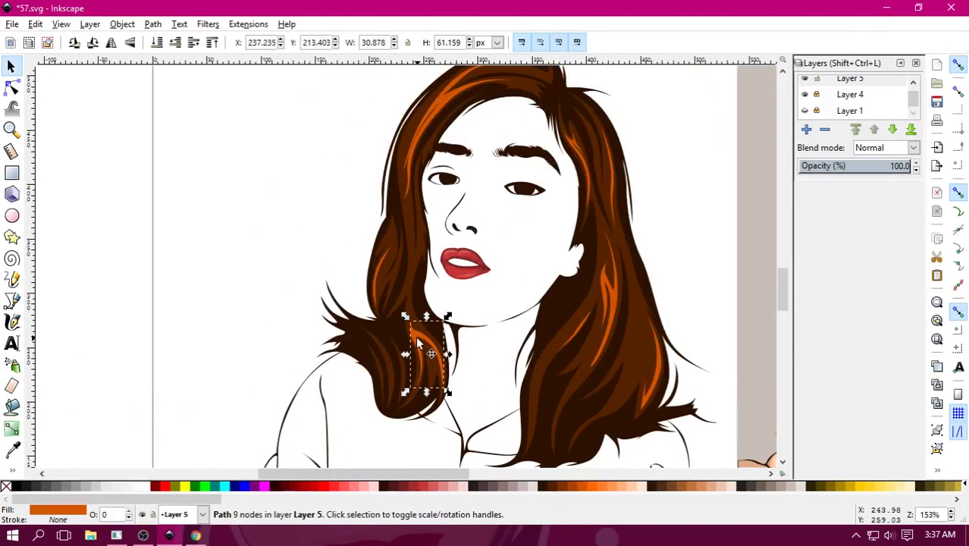
{"action": "left_click", "coordinate": [380, 280], "text": "shift"}
{"action": "left_click", "coordinate": [420, 131], "text": "shift"}
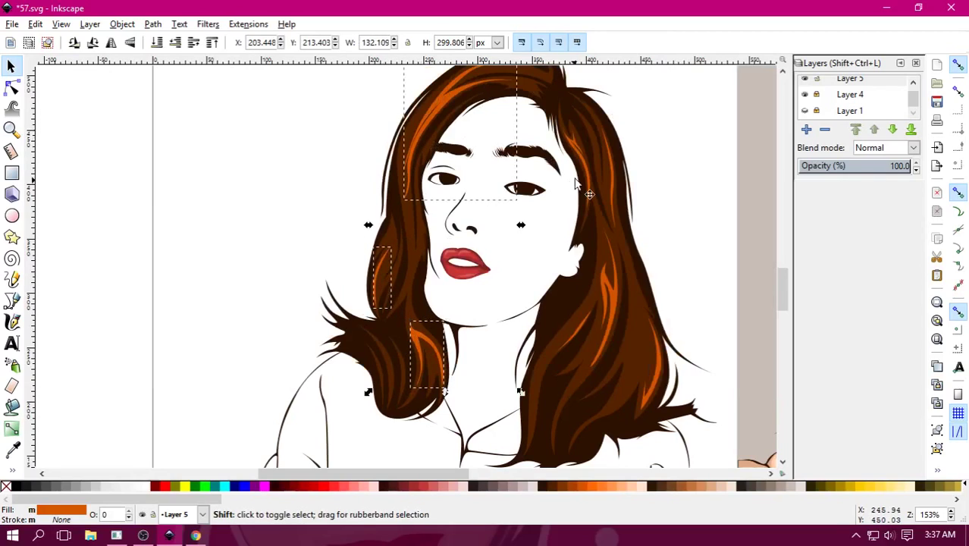
{"action": "left_click", "coordinate": [574, 154], "text": "shift"}
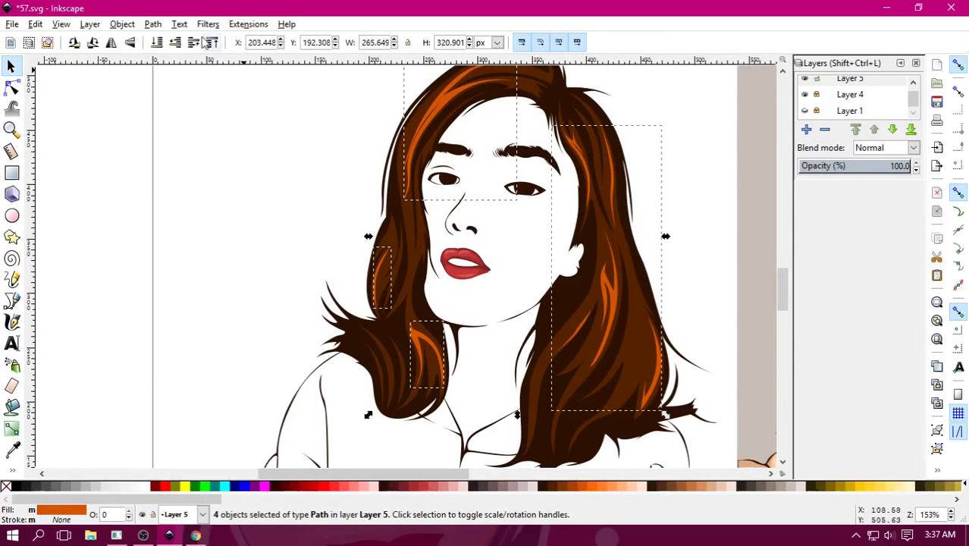
{"action": "left_click", "coordinate": [152, 23]}
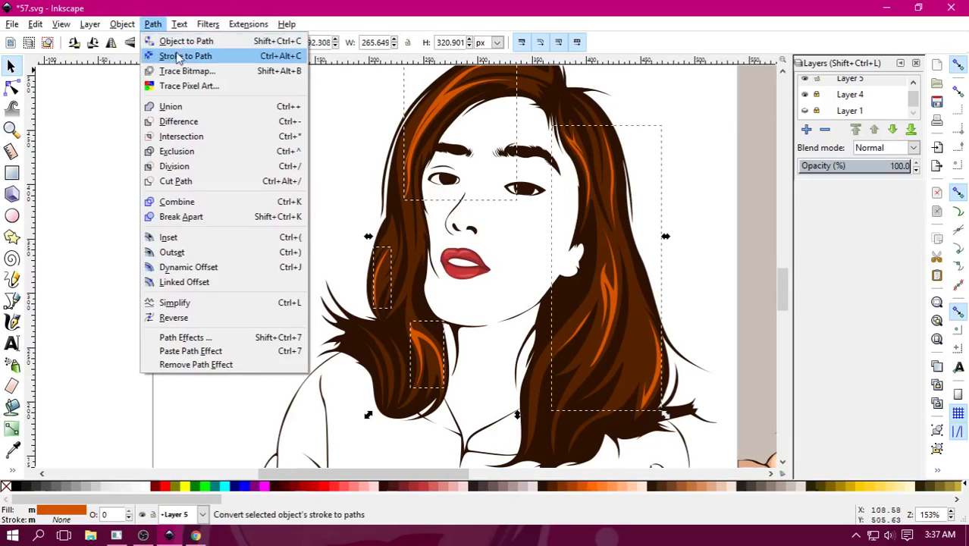
{"action": "left_click", "coordinate": [169, 104]}
Deselect, then pan and zoom to the right side of the hair with the node tool.
{"action": "left_click", "coordinate": [228, 200]}
{"action": "mouse_move", "coordinate": [514, 297]}
{"action": "left_mouse_down"}
{"action": "mouse_move", "coordinate": [357, 325]}
{"action": "mouse_move", "coordinate": [339, 301]}
{"action": "left_mouse_up"}
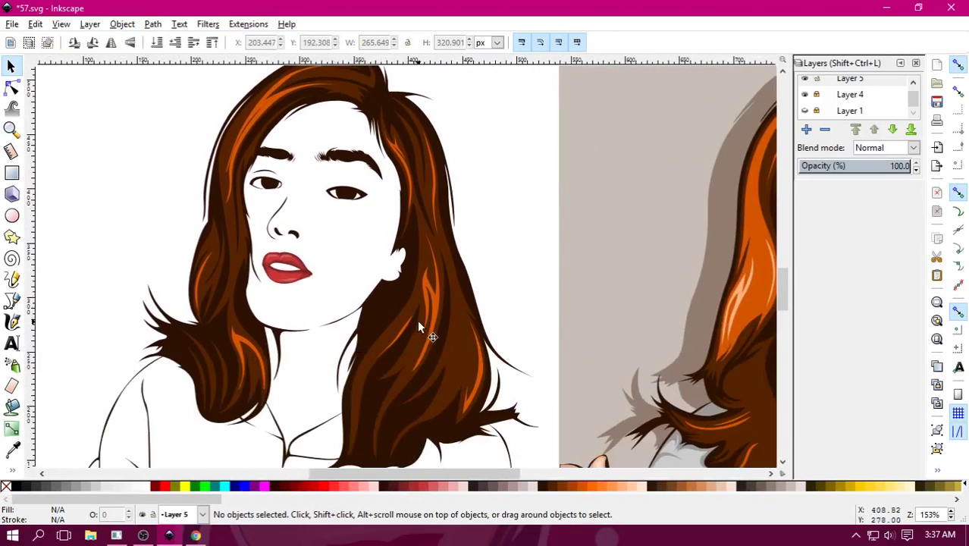
{"action": "scroll", "coordinate": [418, 324], "scroll_direction": "up", "scroll_amount": 2}
{"action": "key", "text": "n"}
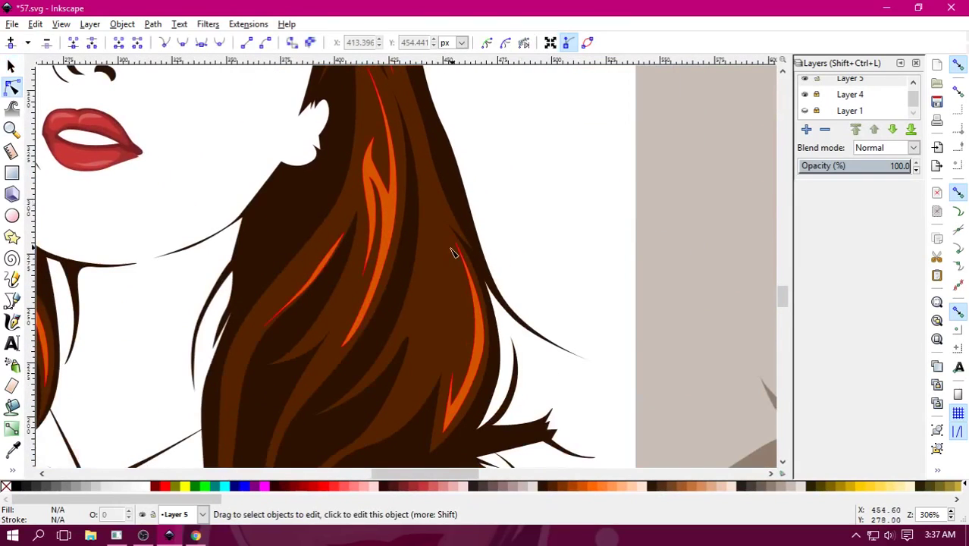
{"action": "scroll", "coordinate": [417, 241], "scroll_direction": "up", "scroll_amount": 2}
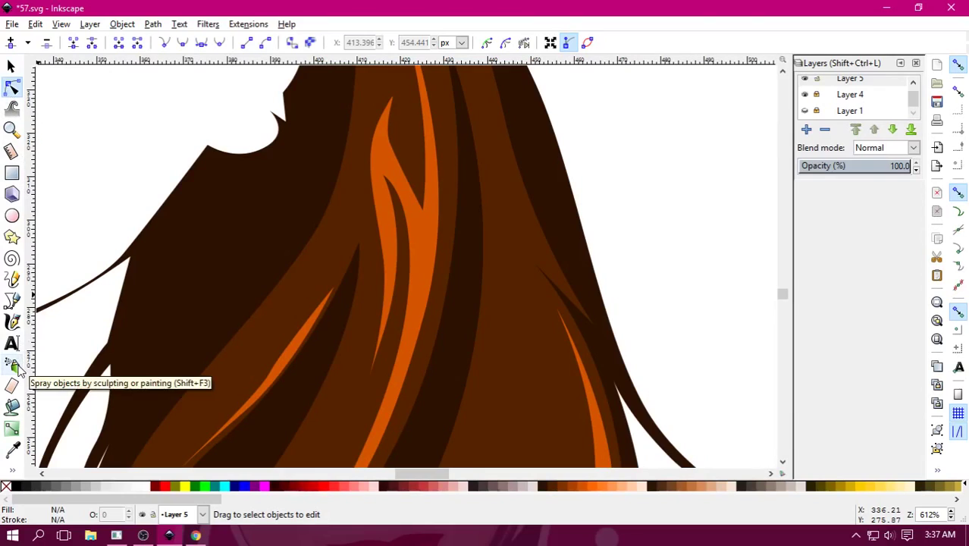
Draw a thin closed sliver inside the right-side orange strand.
{"action": "key", "text": "b"}
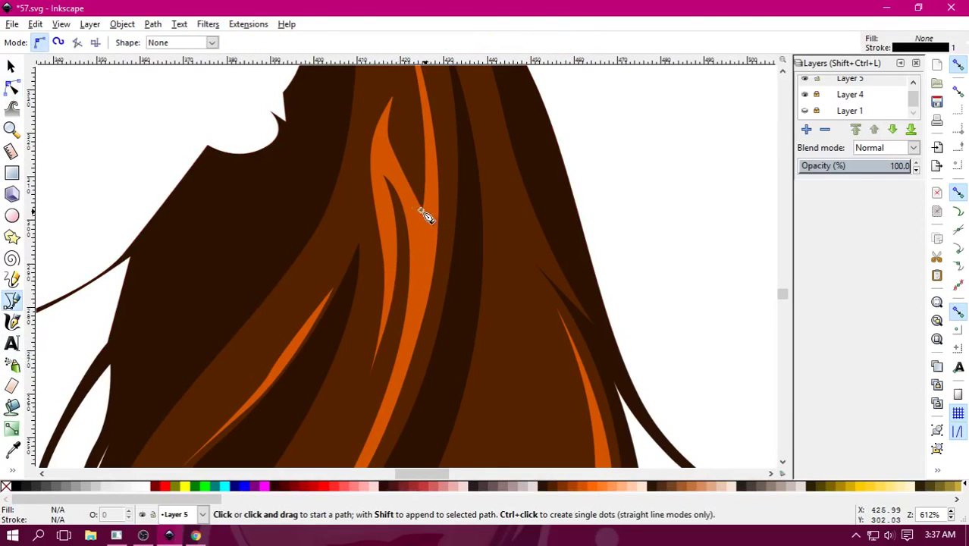
{"action": "left_click", "coordinate": [387, 159]}
{"action": "left_click_drag", "start_coordinate": [426, 247], "coordinate": [429, 280]}
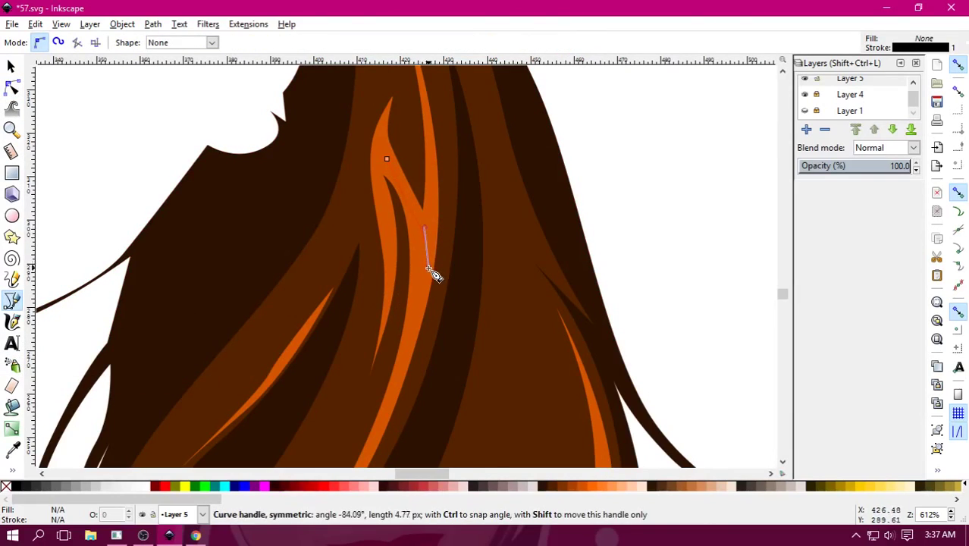
{"action": "left_click", "coordinate": [408, 349]}
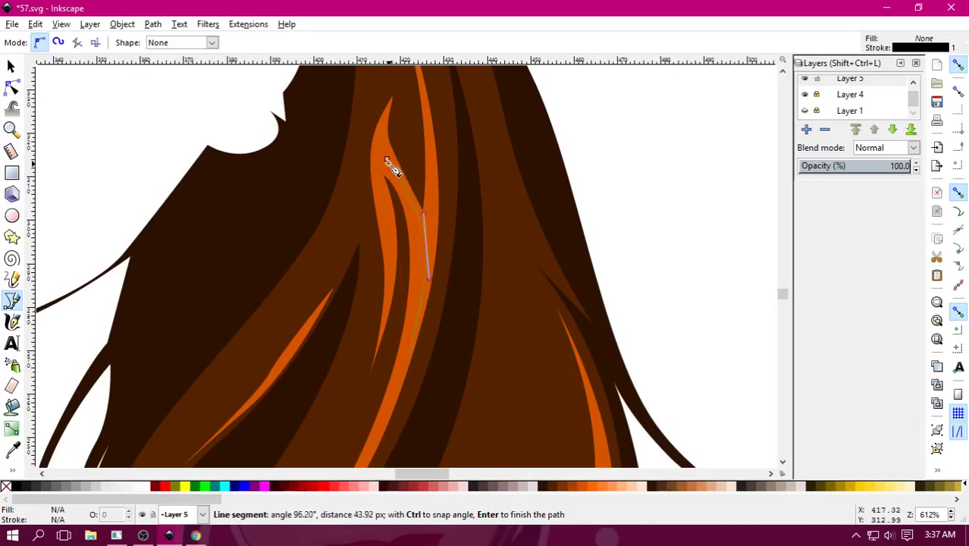
{"action": "left_click_drag", "start_coordinate": [388, 161], "coordinate": [341, 137]}
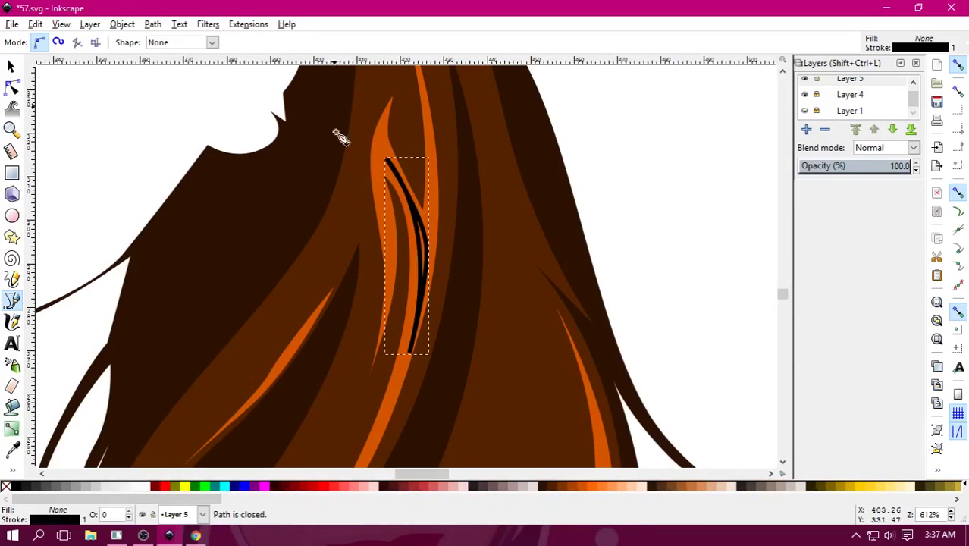
Fill the sliver pale peach #FFB380 with no outline, then zoom out.
{"action": "left_click", "coordinate": [612, 487]}
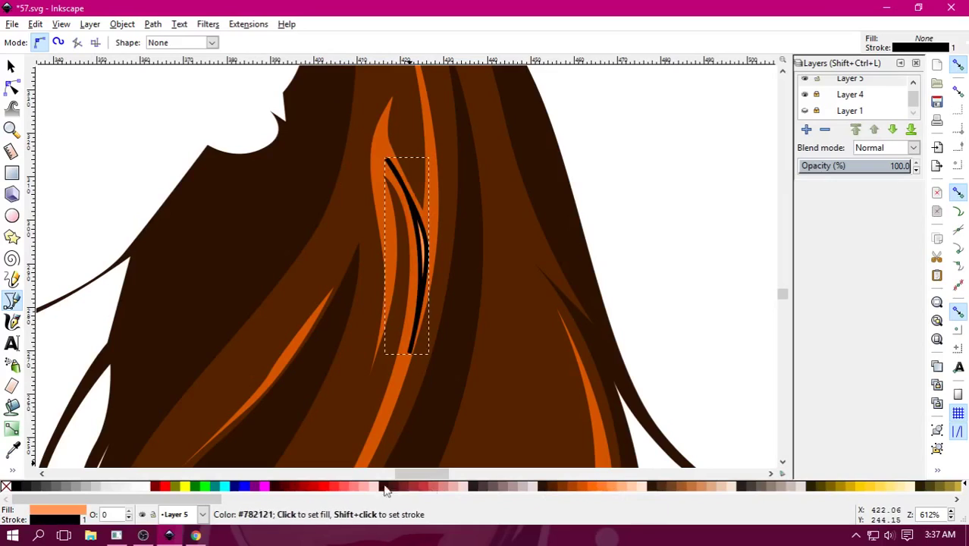
{"action": "right_click", "coordinate": [11, 519]}
{"action": "left_click", "coordinate": [19, 435]}
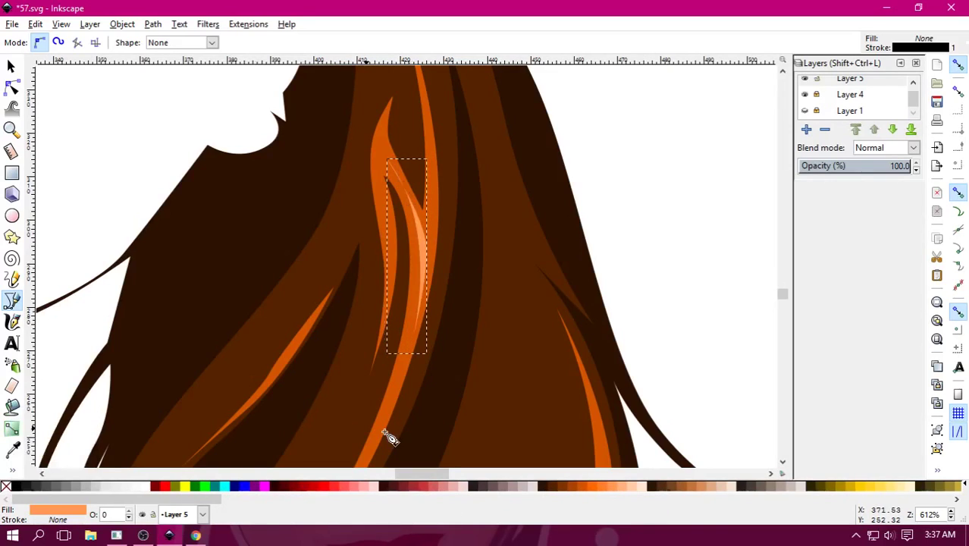
{"action": "left_click", "coordinate": [625, 489]}
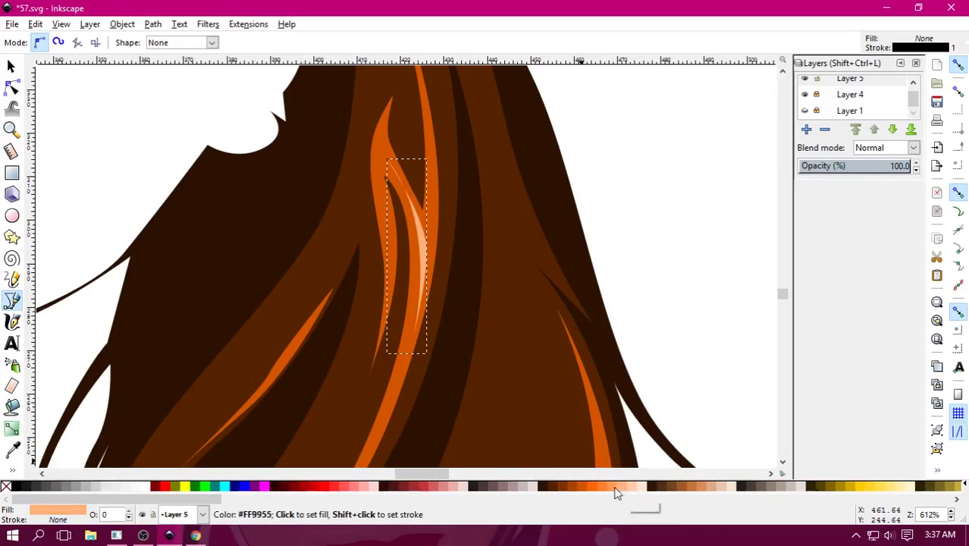
{"action": "left_click", "coordinate": [617, 489]}
{"action": "left_click", "coordinate": [624, 489]}
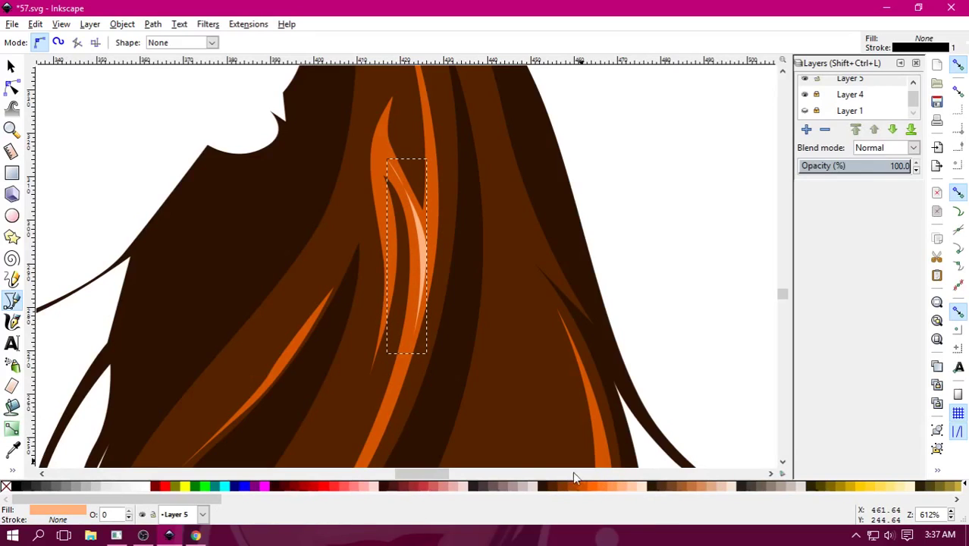
{"action": "left_click", "coordinate": [615, 489]}
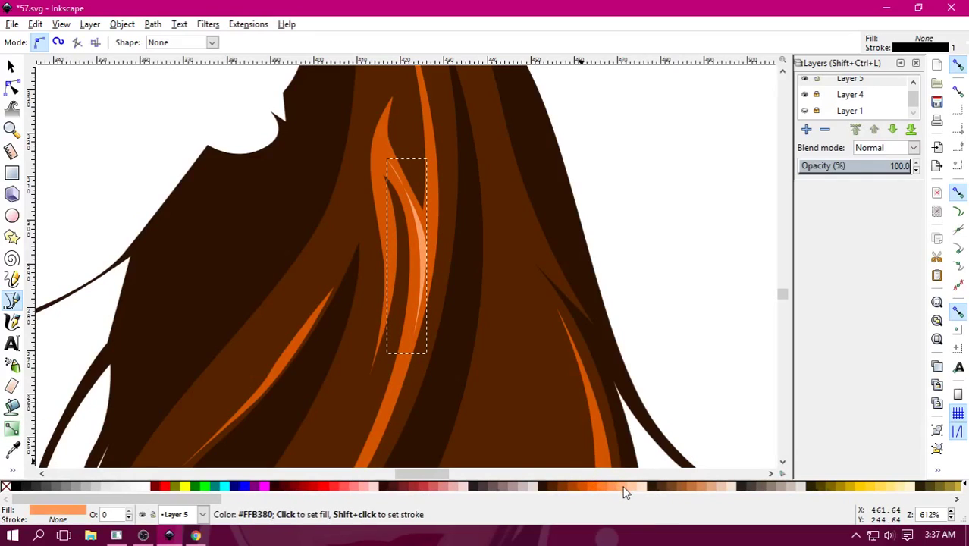
{"action": "left_click", "coordinate": [625, 489]}
{"action": "key", "text": "minus"}
{"action": "key", "text": "minus"}
{"action": "key", "text": "minus"}
{"action": "key", "text": "minus"}
{"action": "key", "text": "minus"}
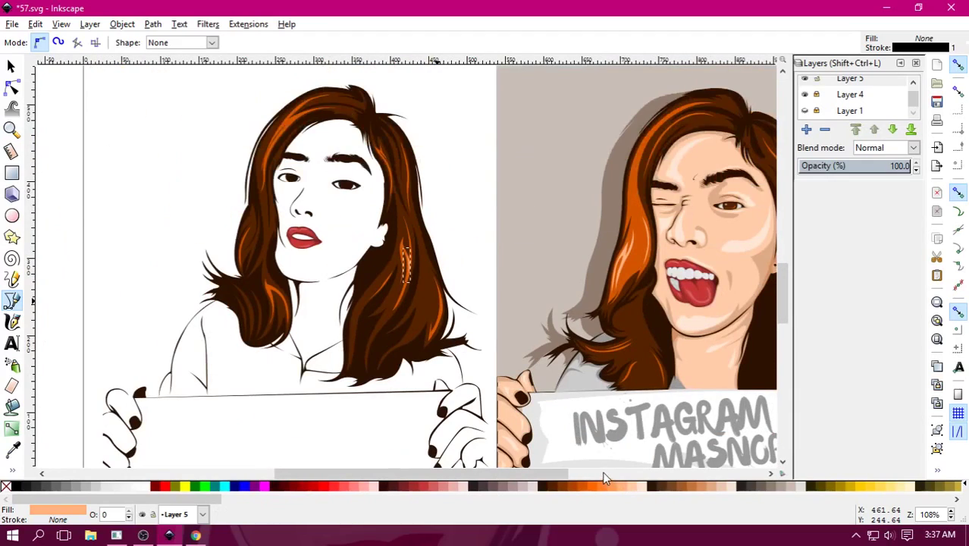
Draw a thin closed strand inside the dark brown hair on the lower right.
{"action": "left_click_drag", "start_coordinate": [461, 381], "coordinate": [507, 385]}
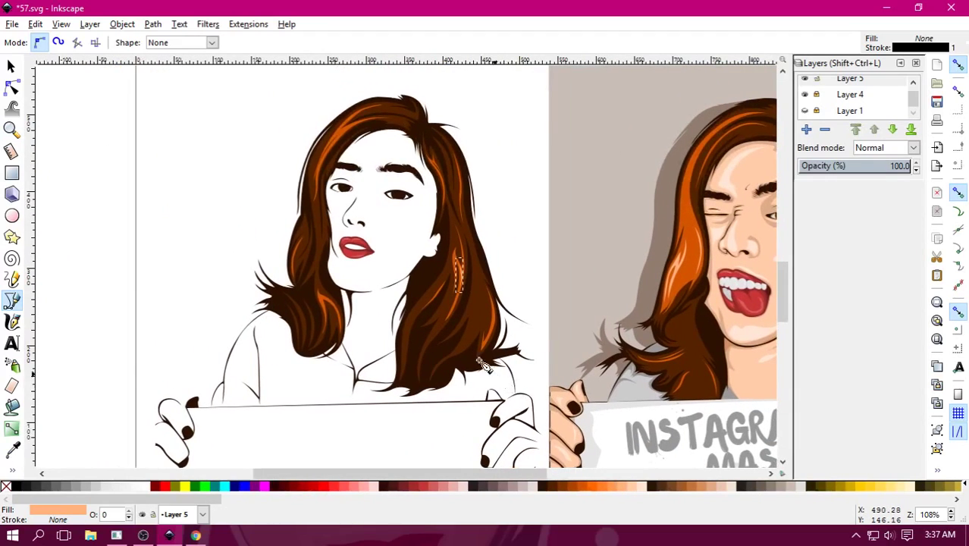
{"action": "scroll", "coordinate": [404, 258], "scroll_direction": "up", "scroll_amount": 1}
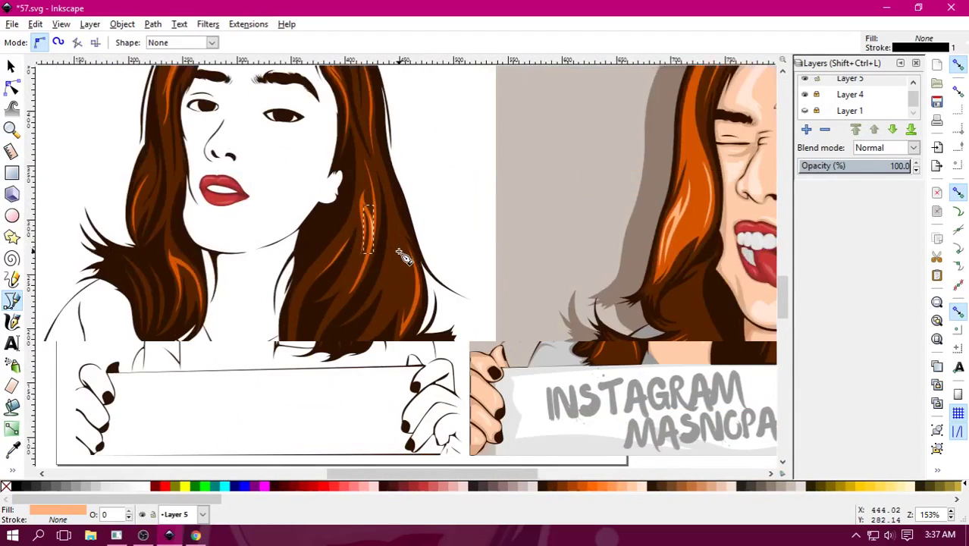
{"action": "scroll", "coordinate": [404, 258], "scroll_direction": "up", "scroll_amount": 2}
{"action": "scroll", "coordinate": [392, 216], "scroll_direction": "up", "scroll_amount": 1}
{"action": "left_click", "coordinate": [380, 172]}
{"action": "mouse_move", "coordinate": [404, 312]}
{"action": "left_mouse_down"}
{"action": "mouse_move", "coordinate": [408, 351]}
{"action": "mouse_move", "coordinate": [394, 373]}
{"action": "left_mouse_up"}
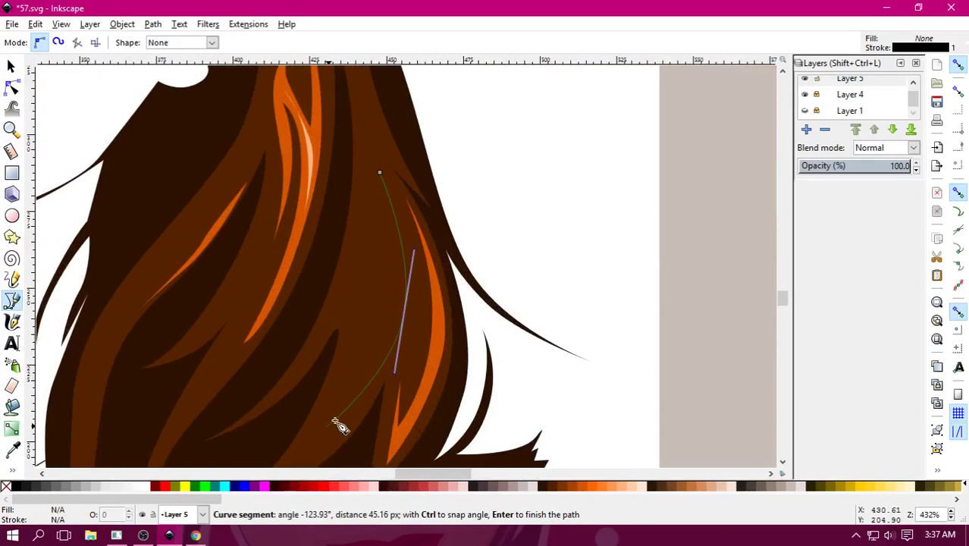
{"action": "left_click", "coordinate": [334, 422]}
{"action": "left_click_drag", "start_coordinate": [391, 312], "coordinate": [400, 262]}
{"action": "left_click", "coordinate": [382, 233]}
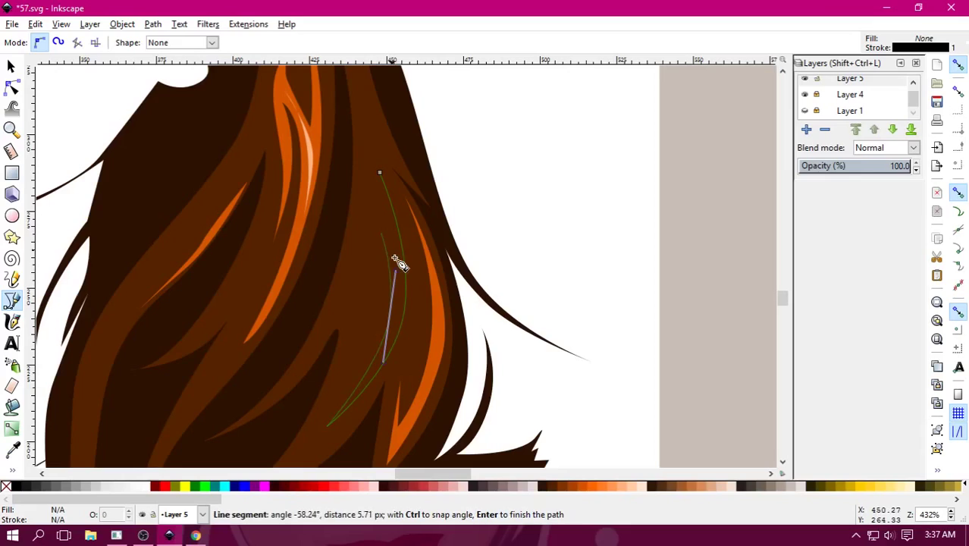
{"action": "left_click_drag", "start_coordinate": [398, 307], "coordinate": [395, 334]}
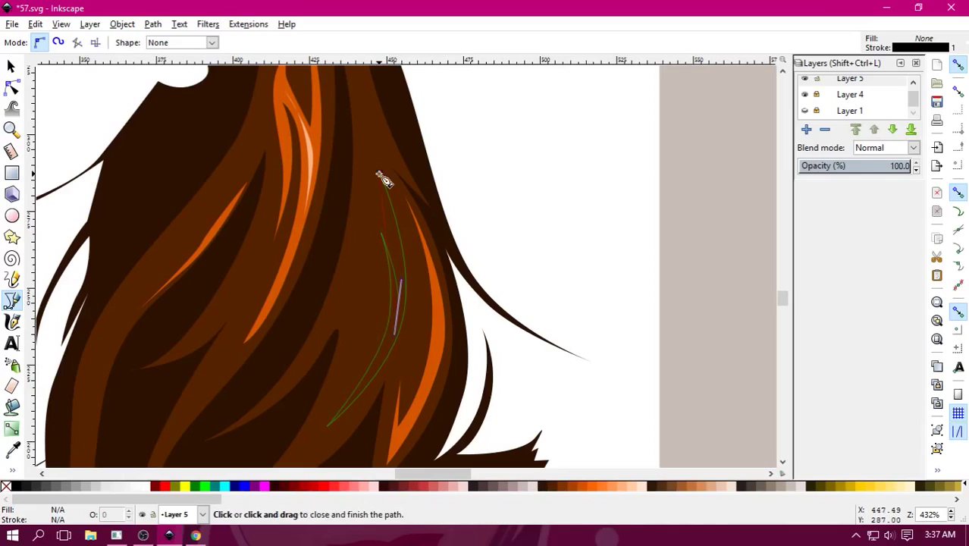
{"action": "left_click_drag", "start_coordinate": [379, 174], "coordinate": [350, 98]}
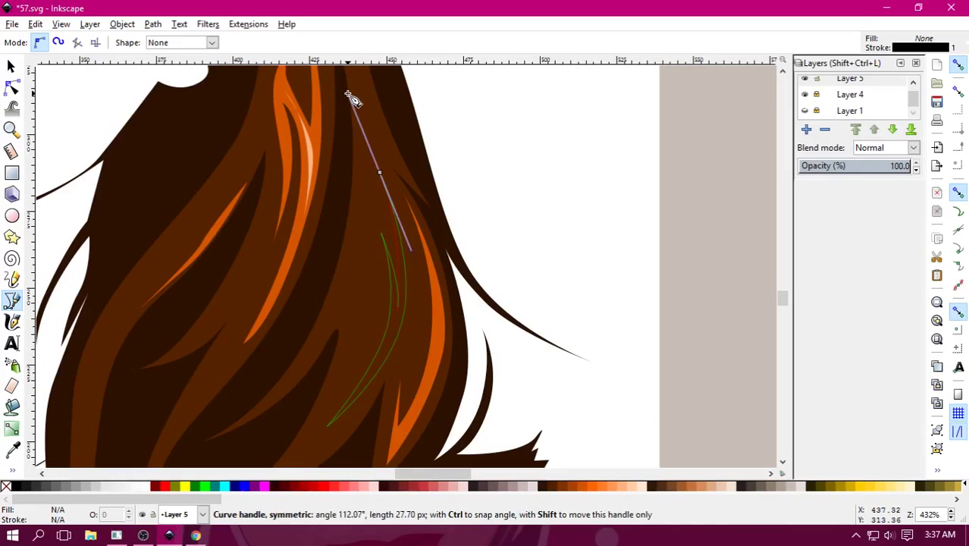
Fill the strand pale peach and remove its outline.
{"action": "left_click", "coordinate": [627, 489]}
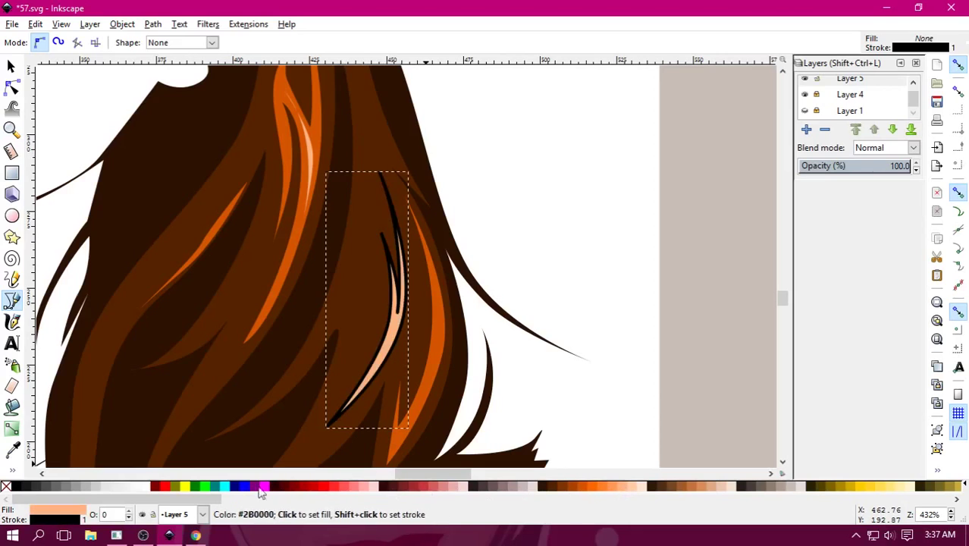
{"action": "right_click", "coordinate": [6, 486]}
{"action": "left_click", "coordinate": [38, 427]}
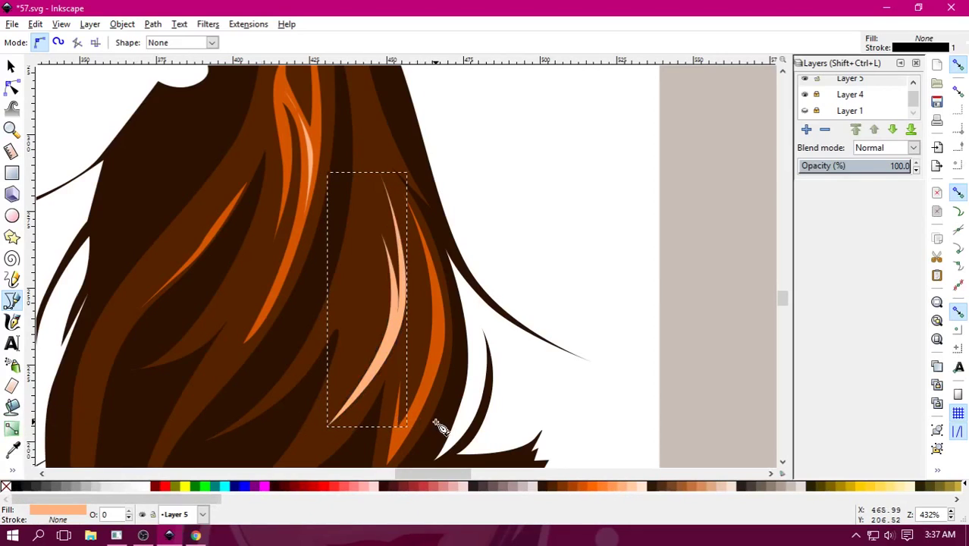
{"action": "scroll", "coordinate": [438, 426], "scroll_direction": "down", "scroll_amount": 2}
{"action": "scroll", "coordinate": [436, 426], "scroll_direction": "down", "scroll_amount": 2}
{"action": "scroll", "coordinate": [433, 424], "scroll_direction": "down", "scroll_amount": 1}
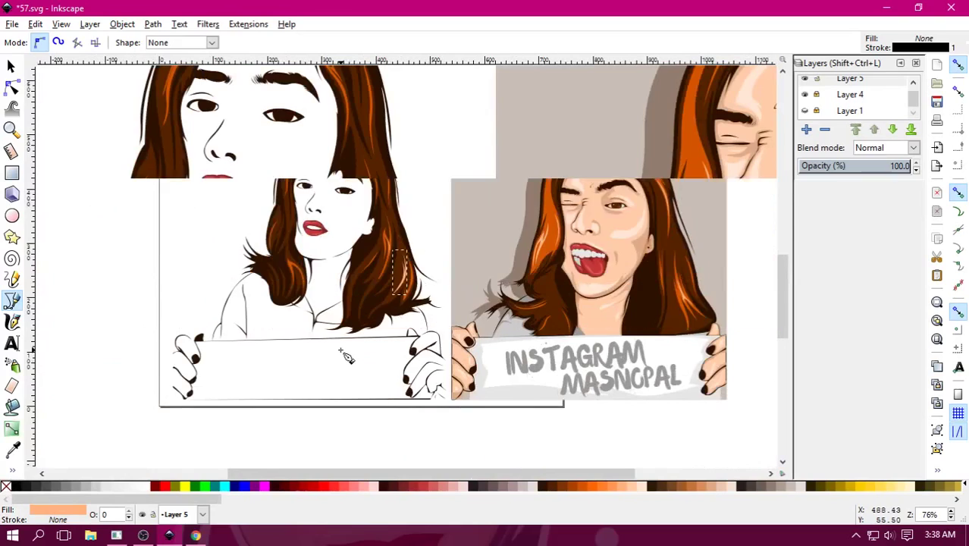
{"action": "scroll", "coordinate": [416, 297], "scroll_direction": "up", "scroll_amount": 2}
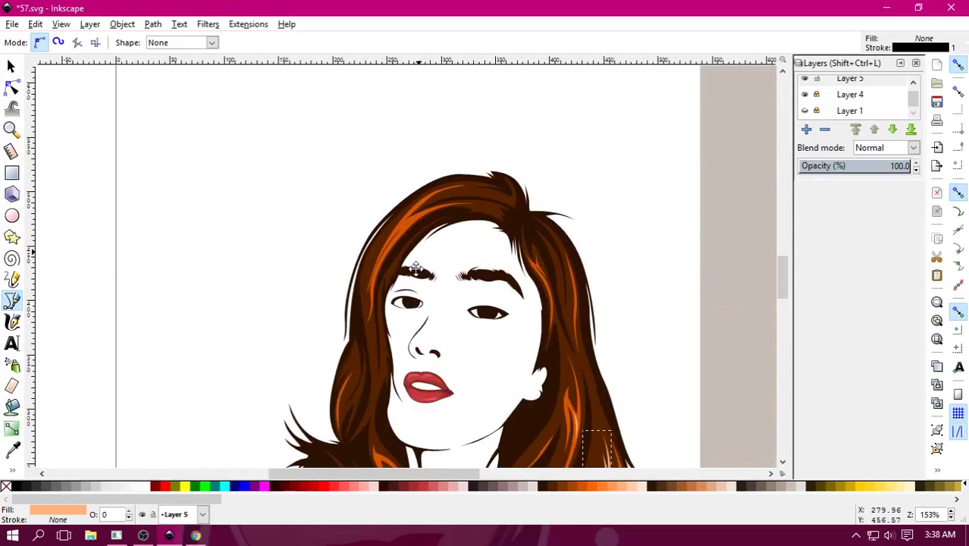
{"action": "scroll", "coordinate": [462, 401], "scroll_direction": "down", "scroll_amount": 4}
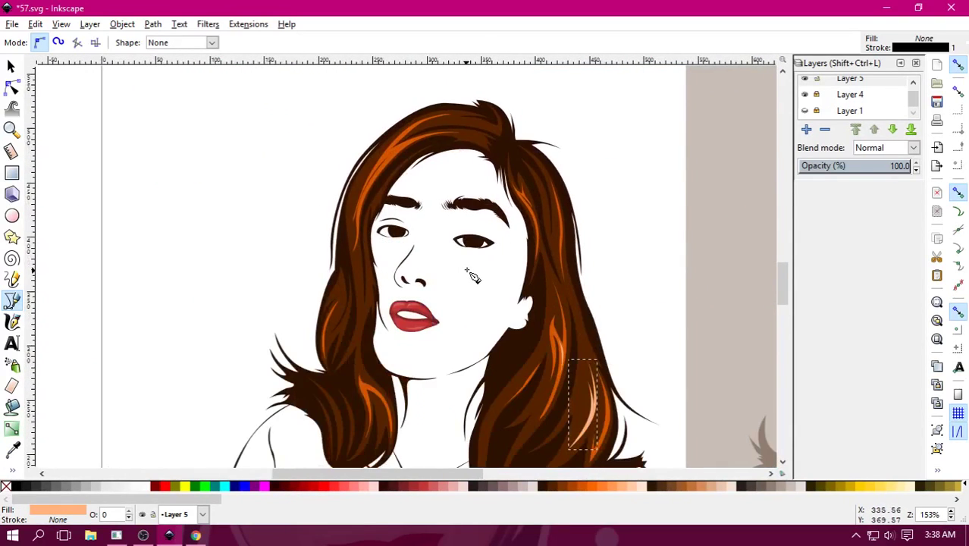
{"action": "left_click", "coordinate": [804, 111]}
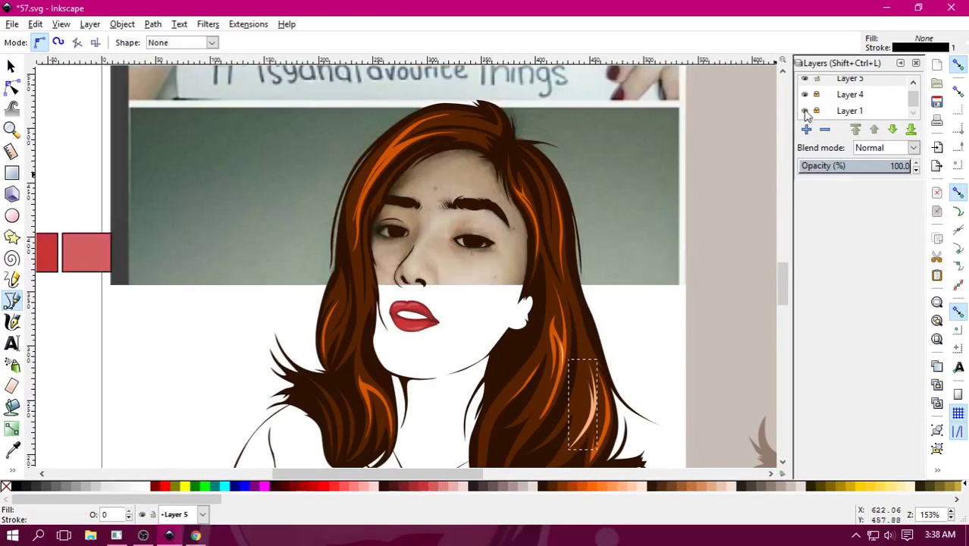
{"action": "left_click", "coordinate": [805, 81]}
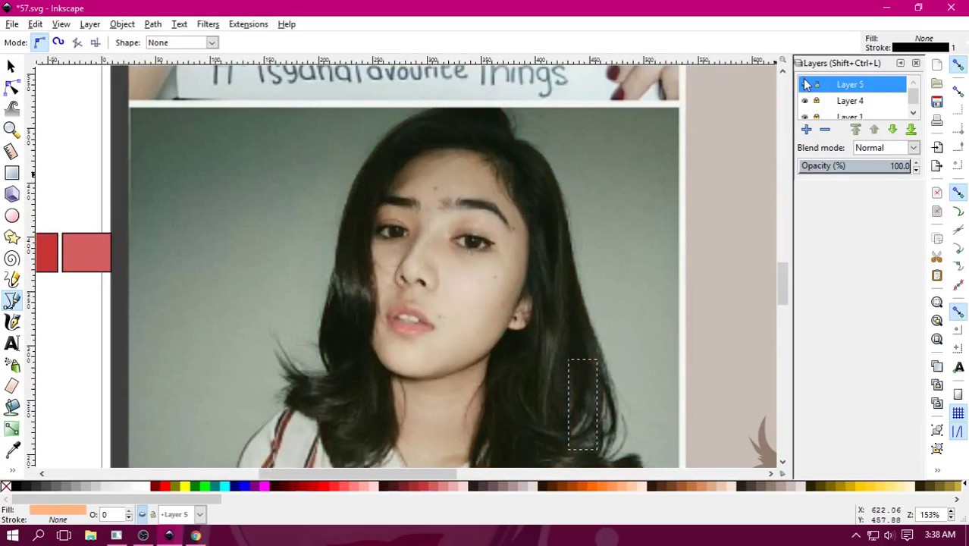
{"action": "left_click", "coordinate": [806, 84]}
{"action": "left_click", "coordinate": [806, 83]}
{"action": "left_click", "coordinate": [805, 83]}
{"action": "left_click", "coordinate": [805, 84]}
{"action": "left_click", "coordinate": [805, 84]}
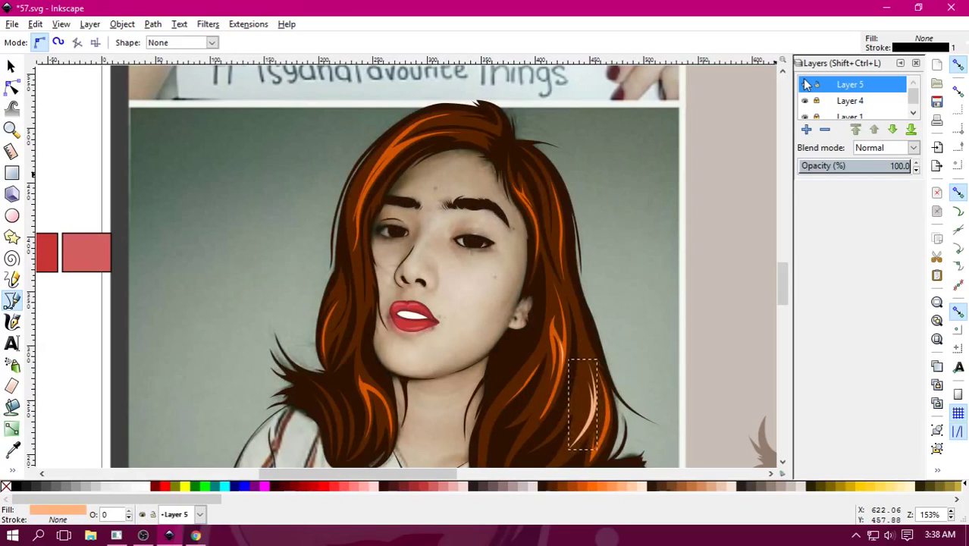
{"action": "left_click", "coordinate": [805, 83]}
{"action": "left_click", "coordinate": [805, 83]}
{"action": "left_click", "coordinate": [804, 117]}
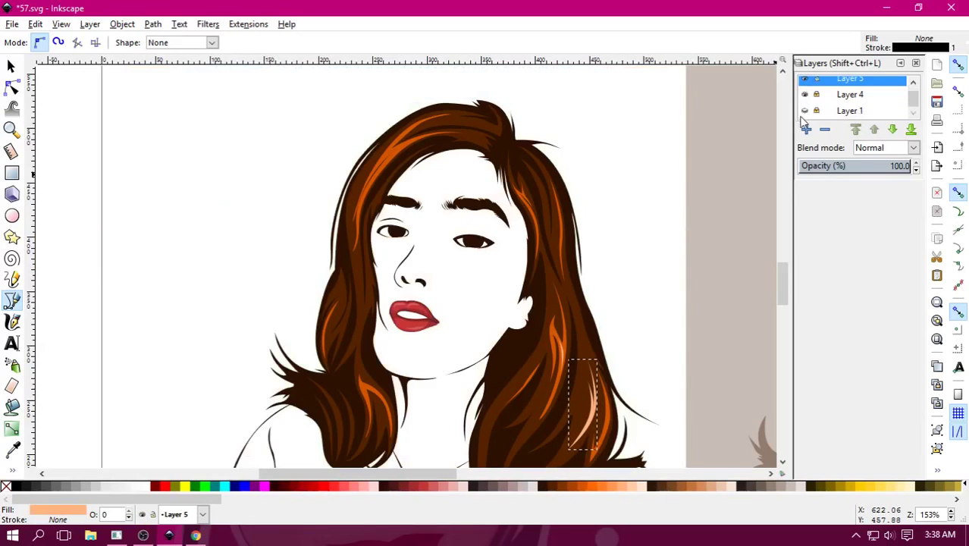
{"action": "scroll", "coordinate": [532, 238], "scroll_direction": "left", "scroll_amount": 2}
{"action": "scroll", "coordinate": [533, 238], "scroll_direction": "down", "scroll_amount": 1}
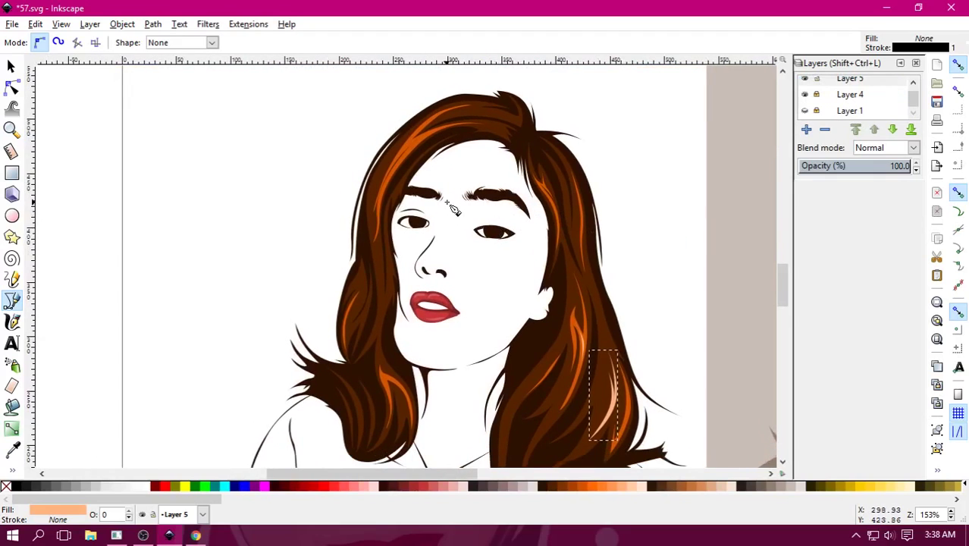
Draw a closed strand in the hair above the left eyebrow.
{"action": "left_click_drag", "start_coordinate": [453, 209], "coordinate": [478, 255]}
{"action": "scroll", "coordinate": [425, 212], "scroll_direction": "up", "scroll_amount": 1, "text": "ctrl"}
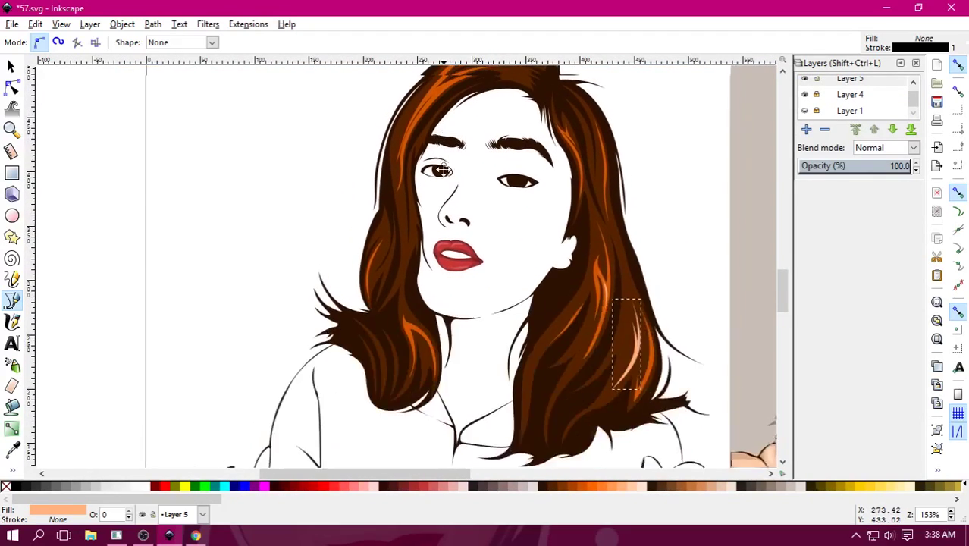
{"action": "scroll", "coordinate": [398, 203], "scroll_direction": "up", "scroll_amount": 2, "text": "ctrl"}
{"action": "scroll", "coordinate": [388, 178], "scroll_direction": "up", "scroll_amount": 1, "text": "ctrl"}
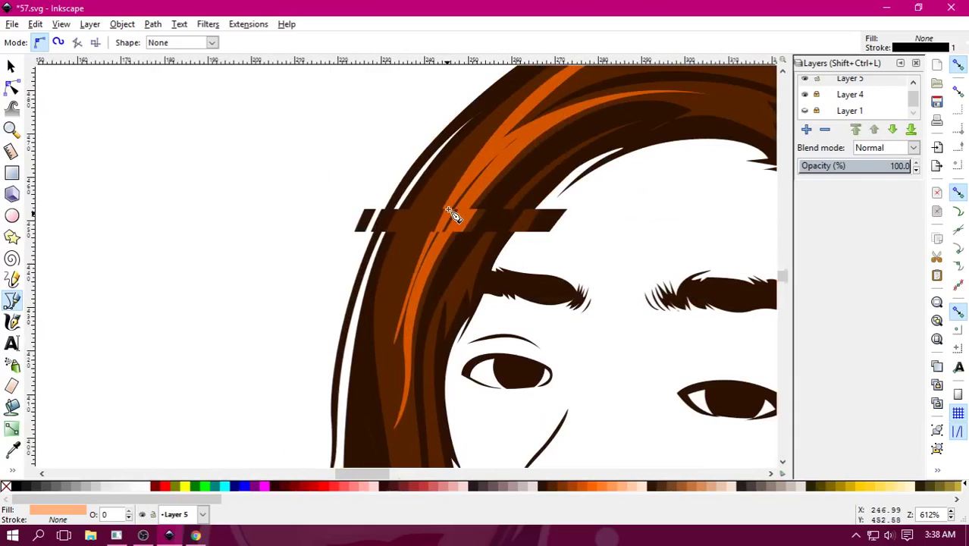
{"action": "left_click", "coordinate": [496, 108]}
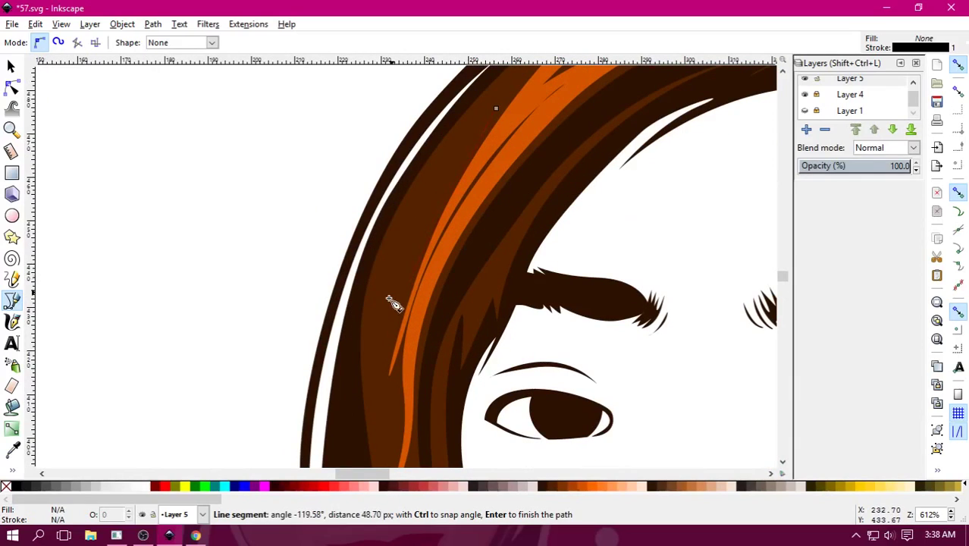
{"action": "left_click_drag", "start_coordinate": [388, 301], "coordinate": [372, 405]}
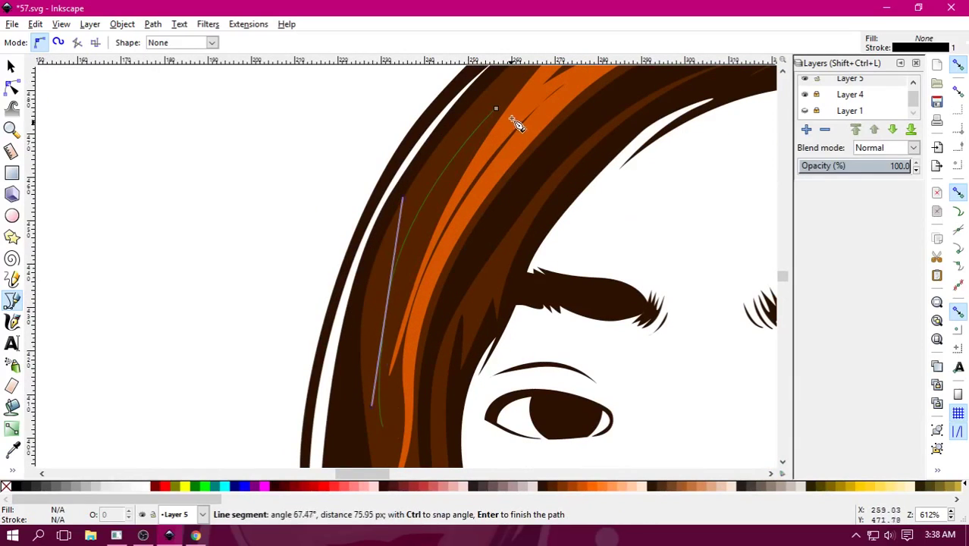
{"action": "left_click_drag", "start_coordinate": [497, 109], "coordinate": [567, 71]}
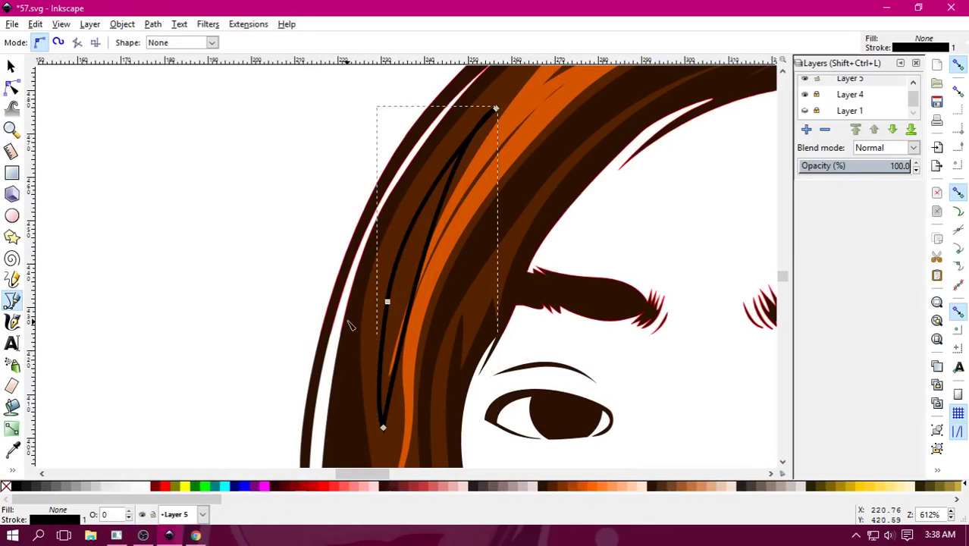
Bend the strand's top node along the hairline, fill it pale peach without outline, and zoom out.
{"action": "key", "text": "n"}
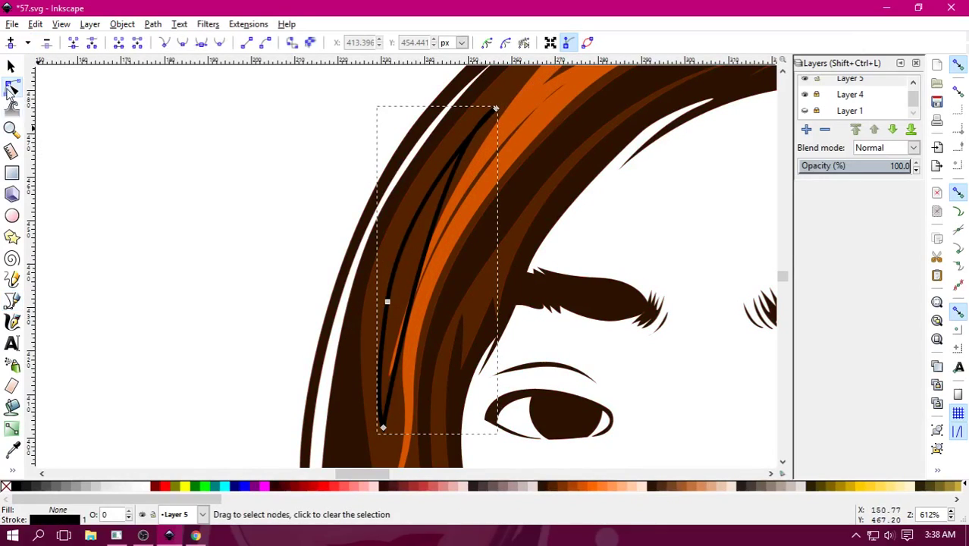
{"action": "left_click", "coordinate": [495, 109]}
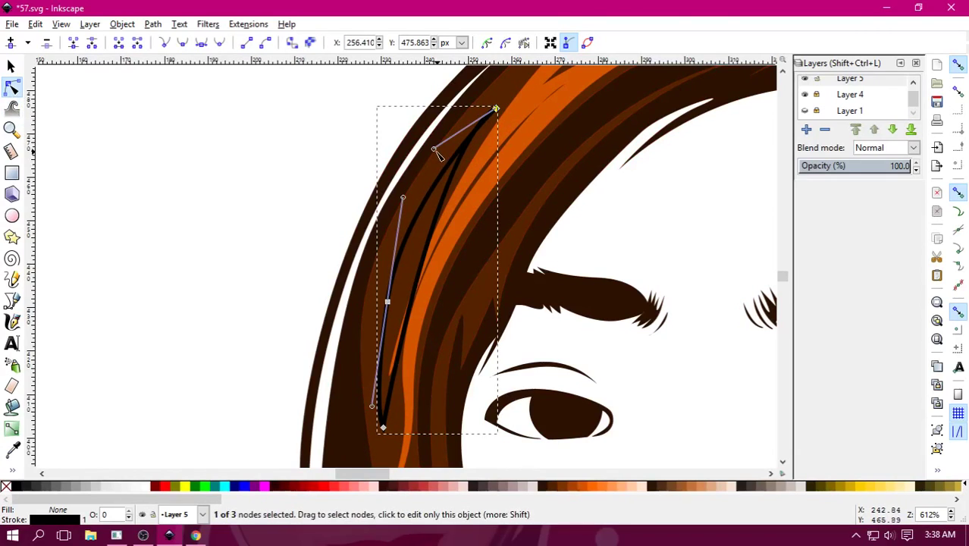
{"action": "left_click_drag", "start_coordinate": [434, 148], "coordinate": [324, 244]}
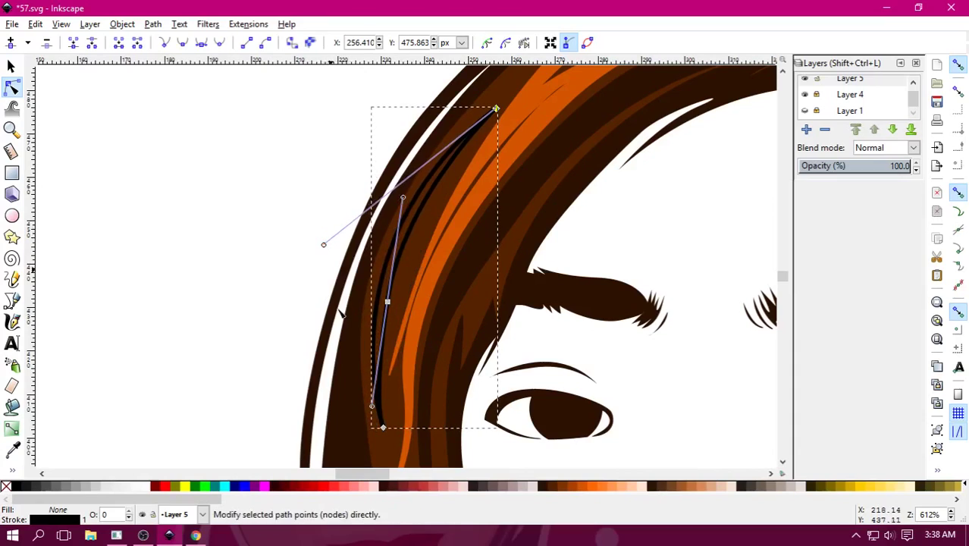
{"action": "left_click", "coordinate": [626, 491]}
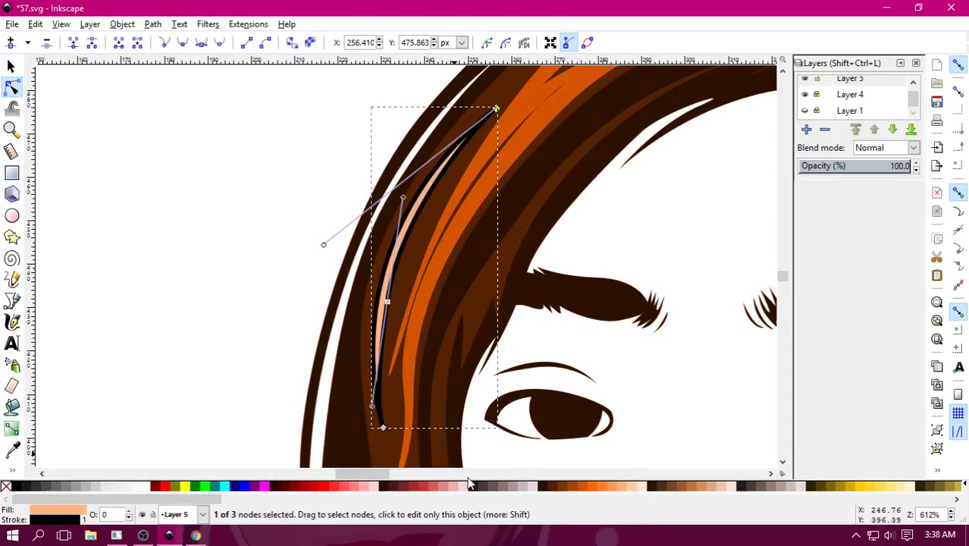
{"action": "right_click", "coordinate": [6, 486]}
{"action": "left_click", "coordinate": [58, 428]}
{"action": "left_click", "coordinate": [164, 315]}
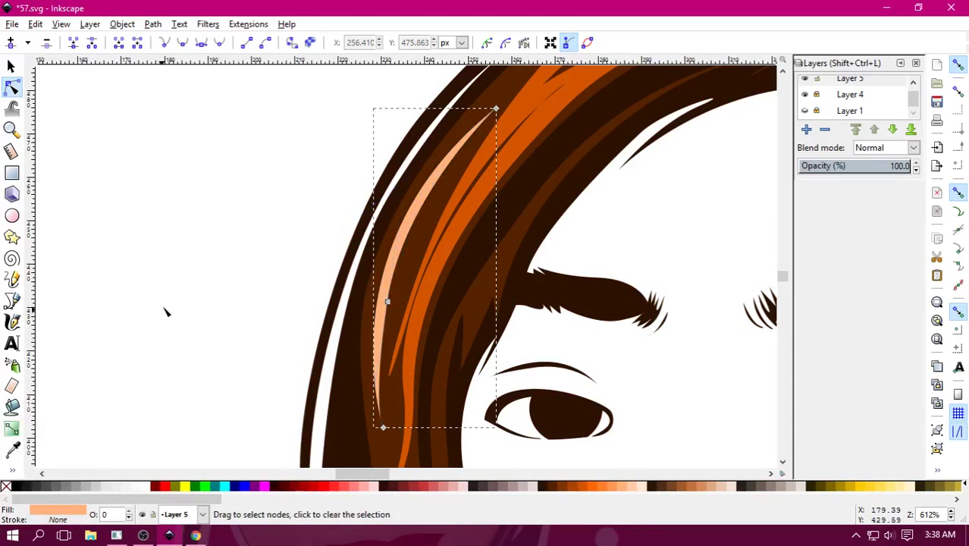
{"action": "key", "text": "minus"}
{"action": "key", "text": "minus"}
{"action": "key", "text": "minus"}
{"action": "key", "text": "minus"}
{"action": "key", "text": "minus"}
{"action": "key", "text": "minus"}
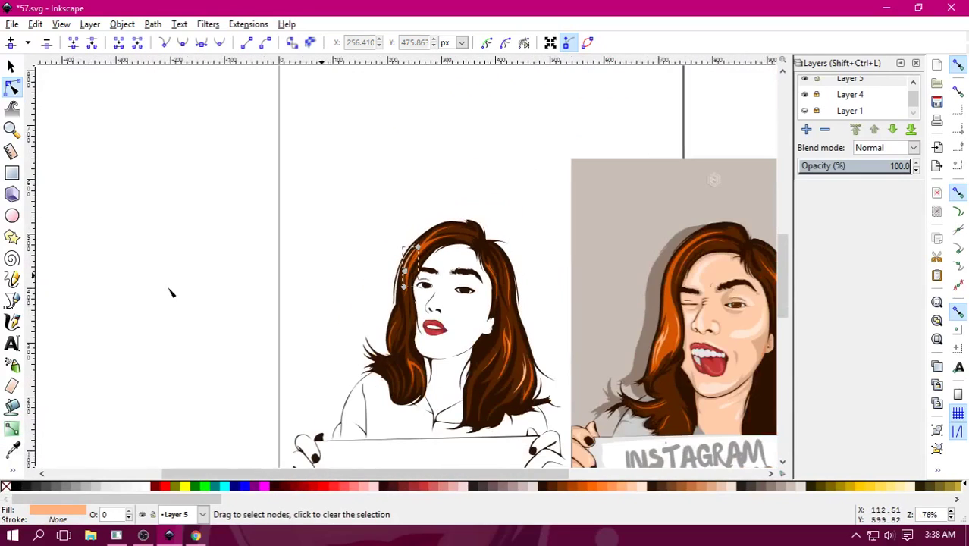
{"action": "left_click", "coordinate": [11, 66]}
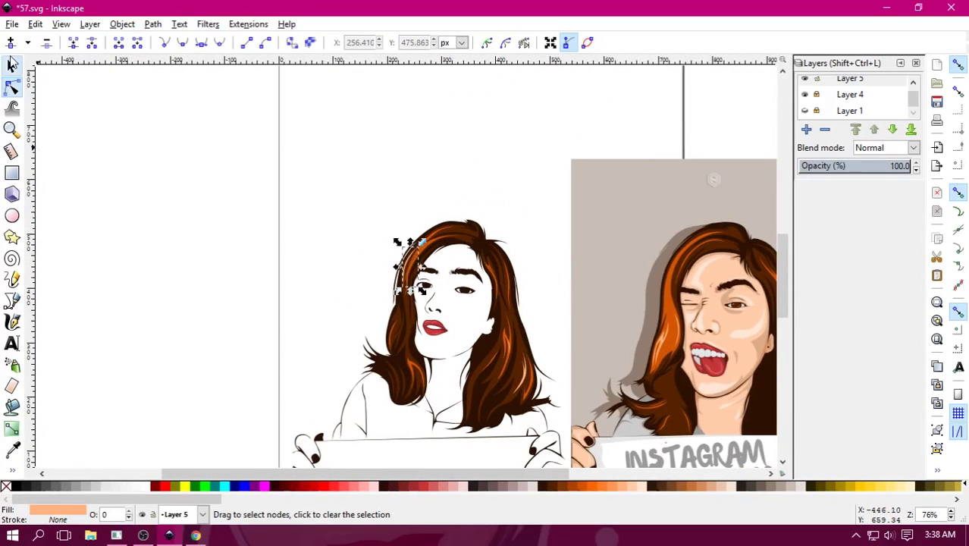
{"action": "left_click", "coordinate": [191, 149]}
{"action": "left_click_drag", "start_coordinate": [460, 353], "coordinate": [426, 286]}
{"action": "left_click_drag", "start_coordinate": [528, 349], "coordinate": [455, 288]}
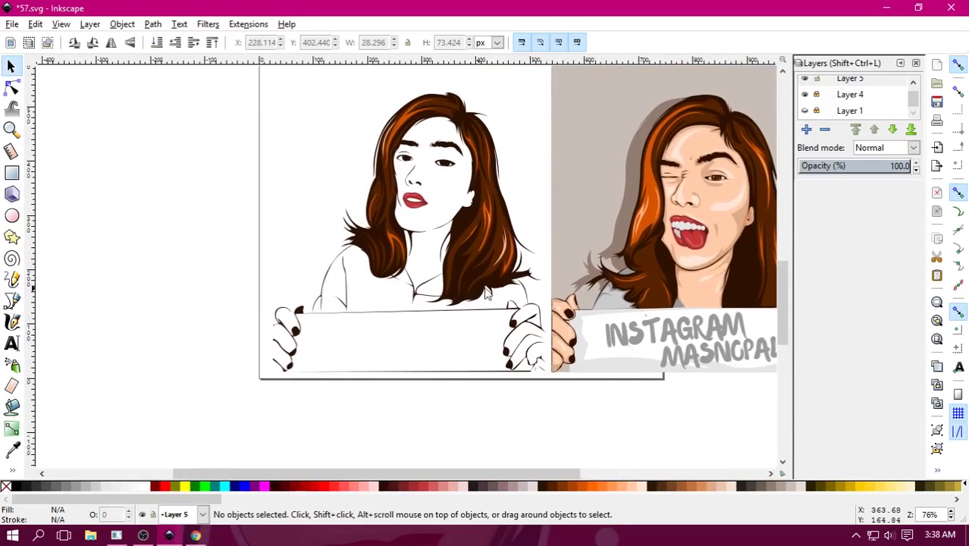
{"action": "left_click_drag", "start_coordinate": [375, 238], "coordinate": [348, 285]}
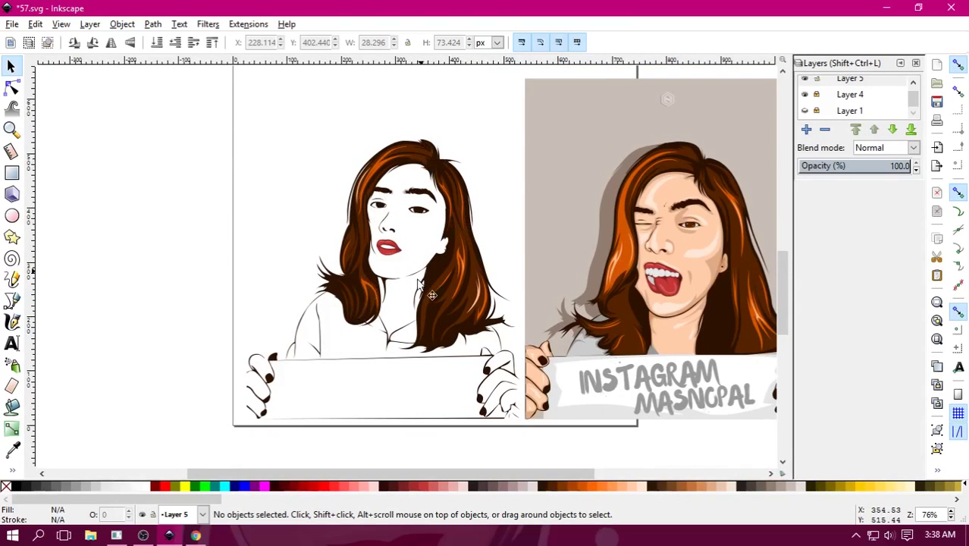
{"action": "left_click_drag", "start_coordinate": [354, 356], "coordinate": [404, 327]}
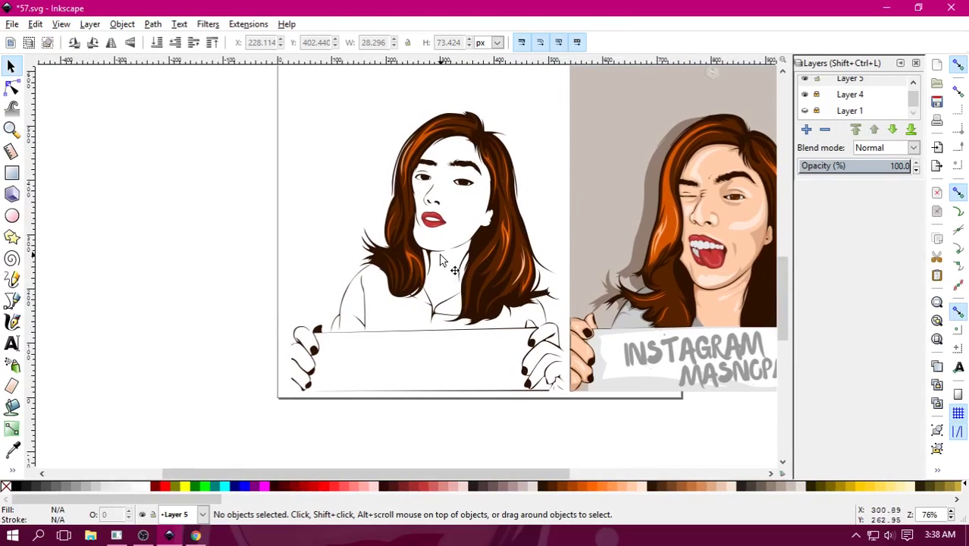
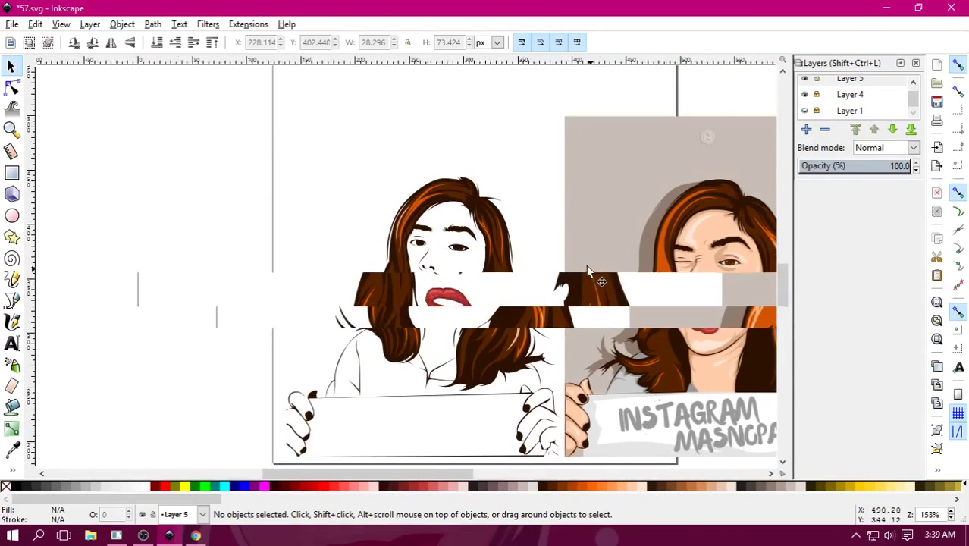
Zoom in on the right eye and nudge nodes on its outline.
{"action": "scroll", "coordinate": [553, 248], "scroll_direction": "up", "scroll_amount": 2, "text": "ctrl"}
{"action": "scroll", "coordinate": [553, 248], "scroll_direction": "up", "scroll_amount": 1, "text": "ctrl"}
{"action": "scroll", "coordinate": [426, 358], "scroll_direction": "up", "scroll_amount": 1, "text": "ctrl"}
{"action": "scroll", "coordinate": [429, 365], "scroll_direction": "up", "scroll_amount": 1, "text": "ctrl"}
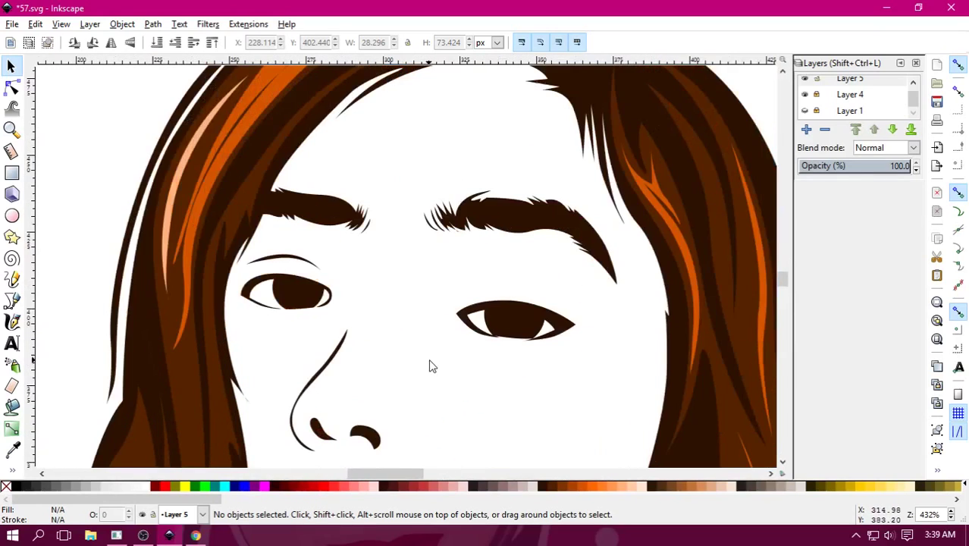
{"action": "key", "text": "n"}
{"action": "scroll", "coordinate": [543, 292], "scroll_direction": "down", "scroll_amount": 1}
{"action": "scroll", "coordinate": [543, 291], "scroll_direction": "up", "scroll_amount": 2, "text": "ctrl"}
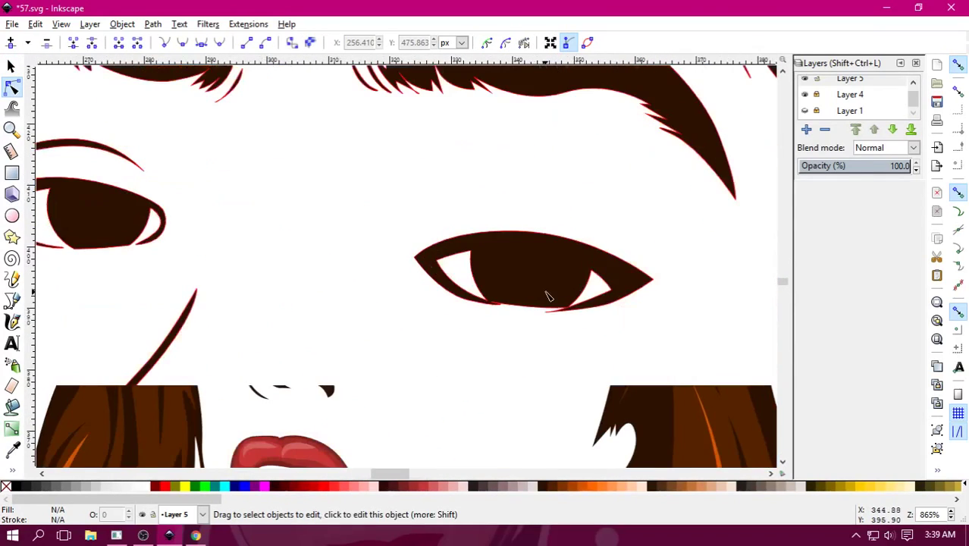
{"action": "left_click", "coordinate": [599, 279]}
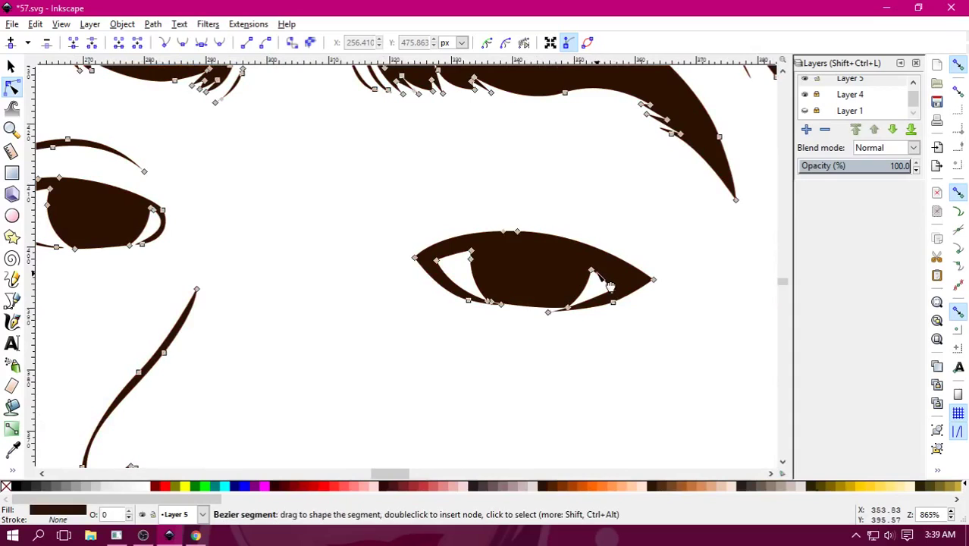
{"action": "left_click", "coordinate": [591, 258]}
{"action": "left_click_drag", "start_coordinate": [591, 258], "coordinate": [618, 286]}
{"action": "left_click", "coordinate": [613, 282]}
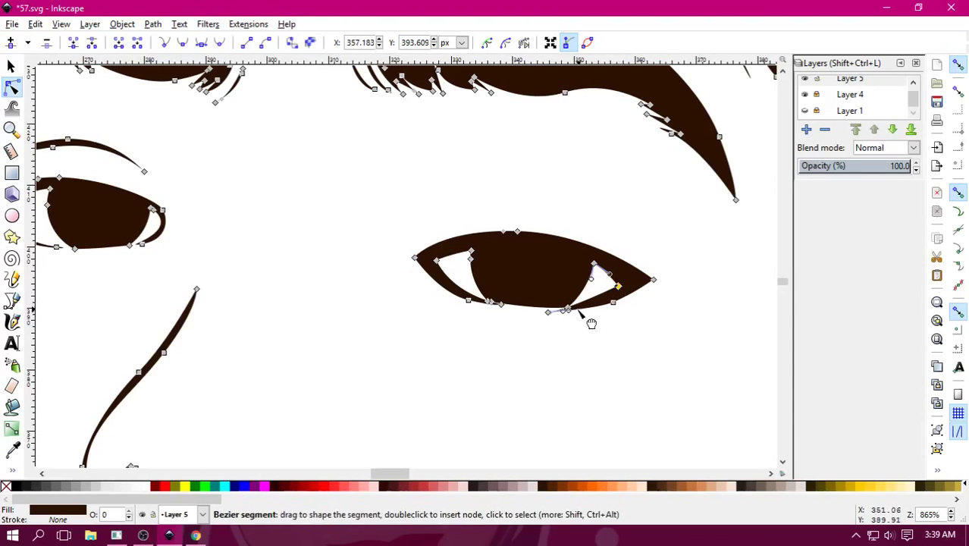
Curve the segment at the eye's inner right corner, then re-frame the view on the eye.
{"action": "key", "text": "plus"}
{"action": "key", "text": "plus"}
{"action": "scroll", "coordinate": [648, 340], "scroll_direction": "right", "scroll_amount": 10}
{"action": "scroll", "coordinate": [377, 268], "scroll_direction": "down", "scroll_amount": 3}
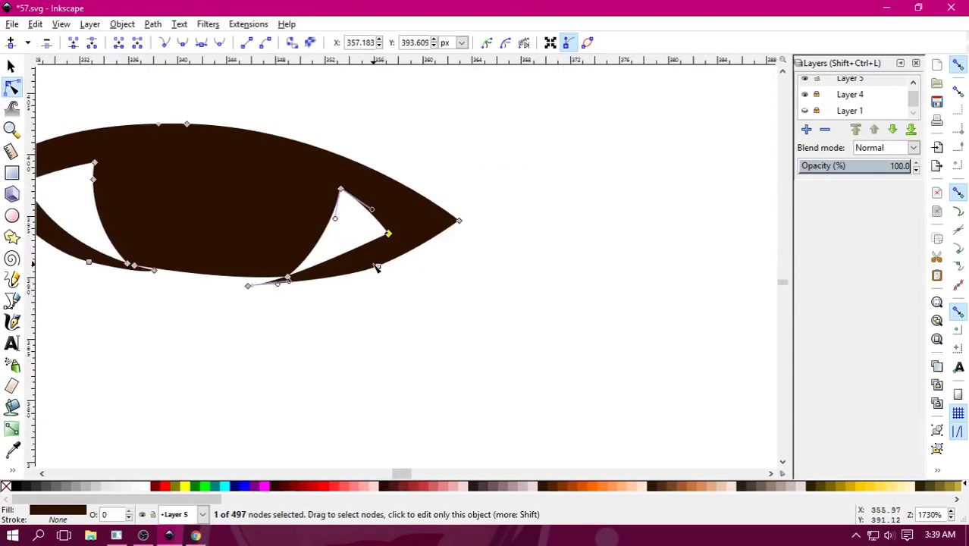
{"action": "left_click_drag", "start_coordinate": [387, 230], "coordinate": [404, 220]}
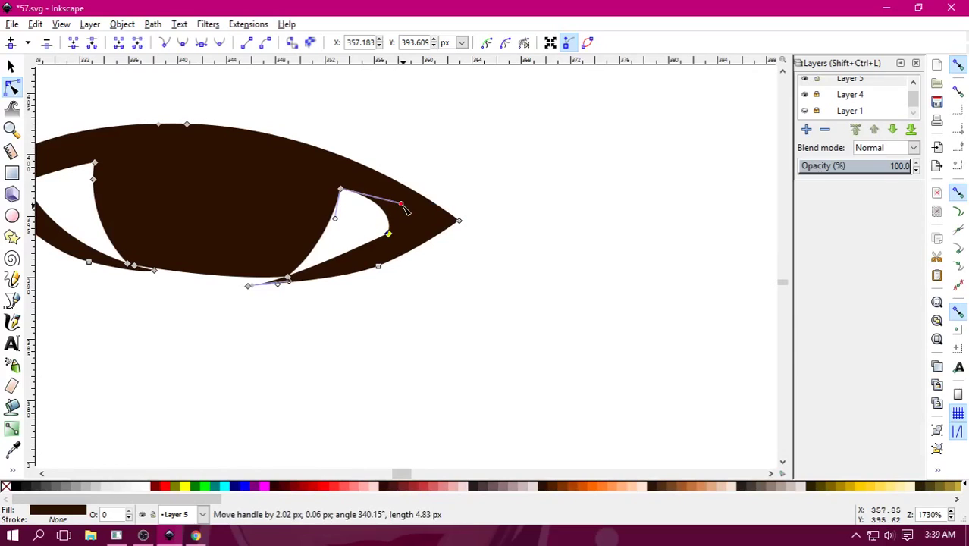
{"action": "left_click", "coordinate": [436, 307]}
{"action": "key", "text": "minus"}
{"action": "key", "text": "minus"}
{"action": "key", "text": "minus"}
{"action": "key", "text": "minus"}
{"action": "key", "text": "minus"}
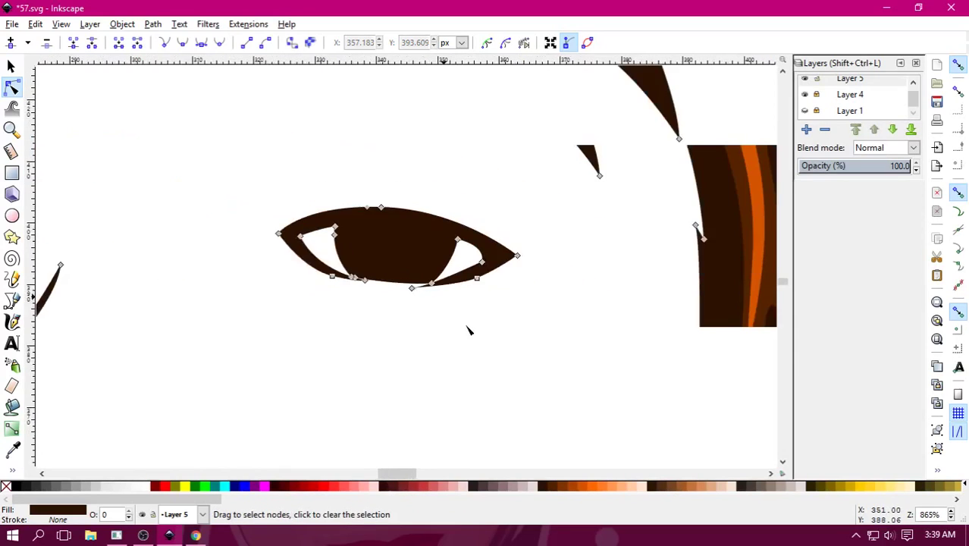
{"action": "key", "text": "plus"}
{"action": "key", "text": "plus"}
{"action": "key", "text": "plus"}
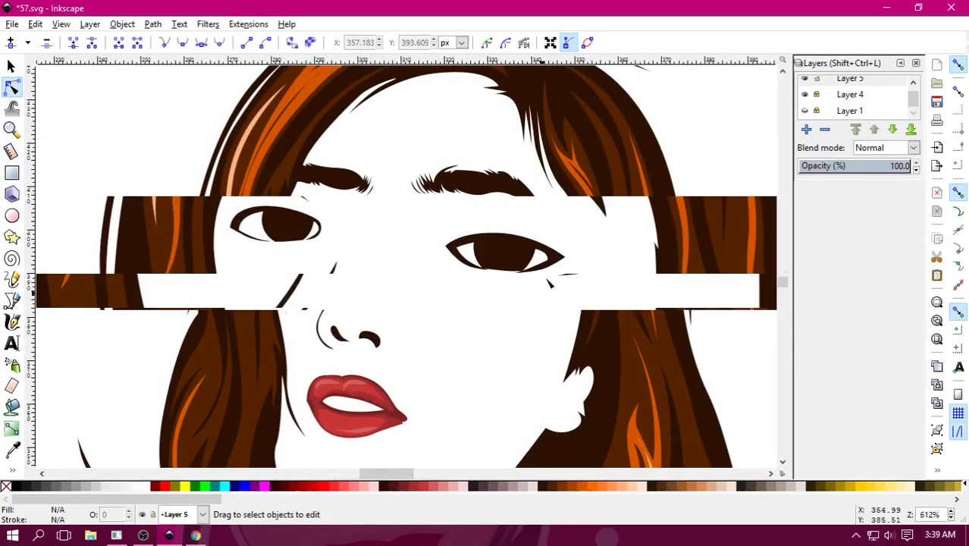
{"action": "key", "text": "plus"}
{"action": "scroll", "coordinate": [573, 261], "scroll_direction": "right", "scroll_amount": 5}
Draw a circle over the right eye and give the Ellipse tool its own style taken from it.
{"action": "key", "text": "b"}
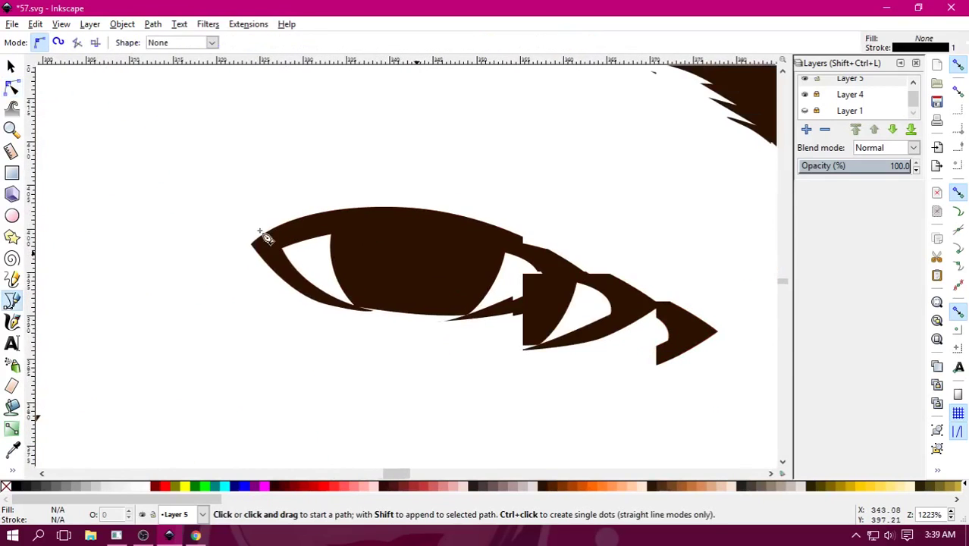
{"action": "left_click", "coordinate": [12, 216]}
{"action": "mouse_move", "coordinate": [333, 172]}
{"action": "left_mouse_down"}
{"action": "mouse_move", "coordinate": [444, 309]}
{"action": "mouse_move", "coordinate": [489, 326]}
{"action": "left_mouse_up"}
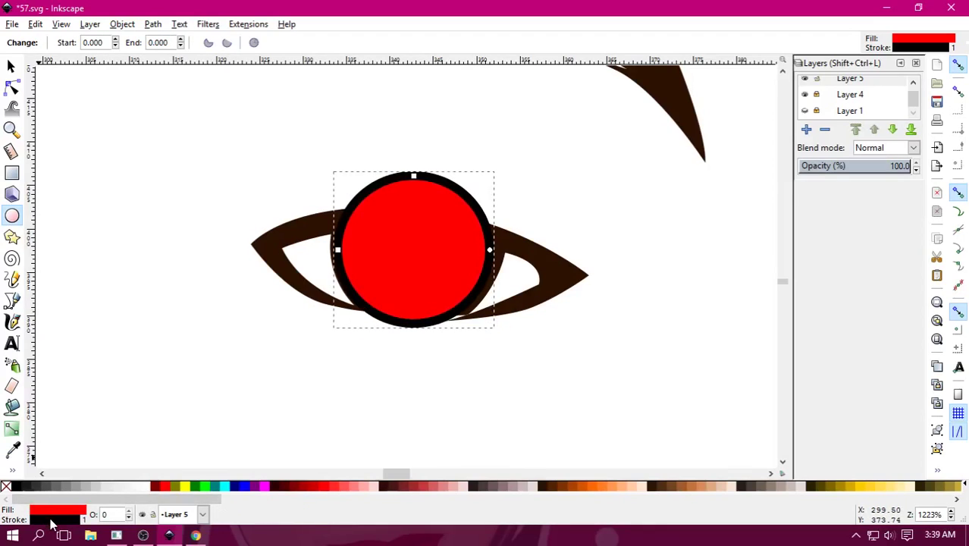
{"action": "double_click", "coordinate": [12, 216]}
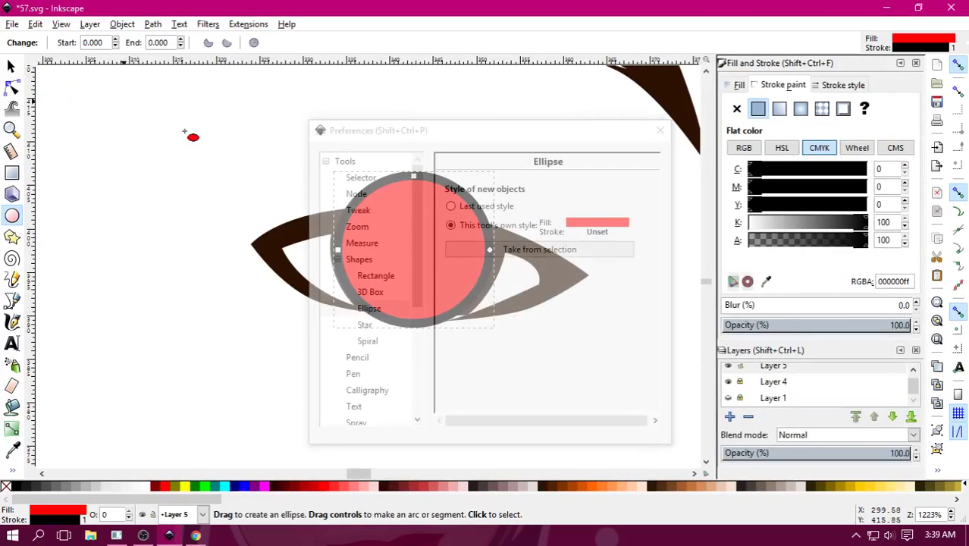
{"action": "left_click_drag", "start_coordinate": [480, 135], "coordinate": [360, 81]}
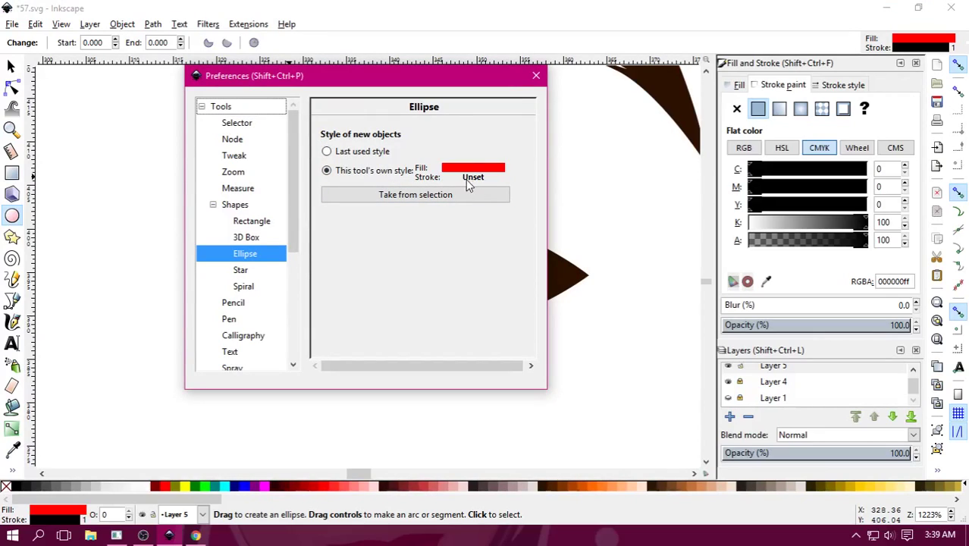
{"action": "left_click", "coordinate": [435, 199]}
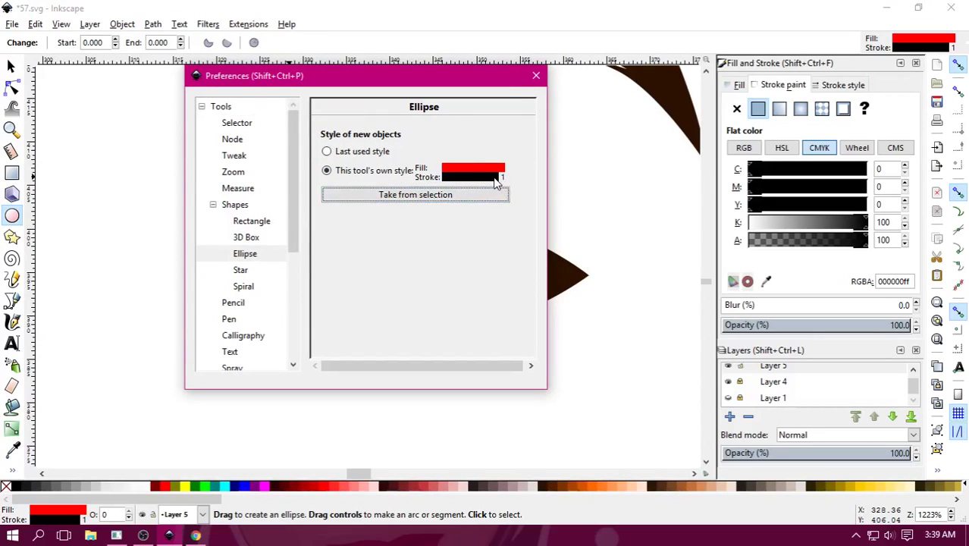
{"action": "left_click", "coordinate": [332, 154]}
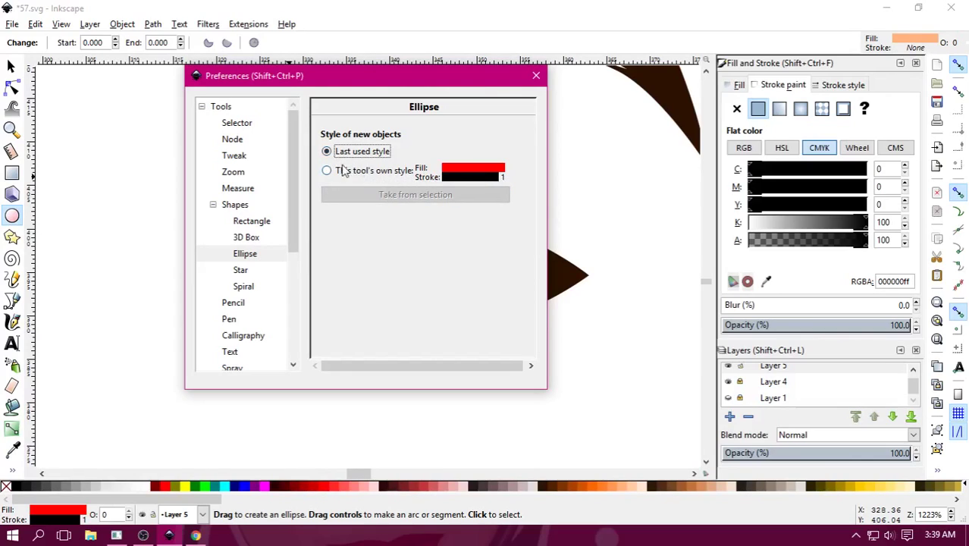
{"action": "left_click", "coordinate": [343, 170]}
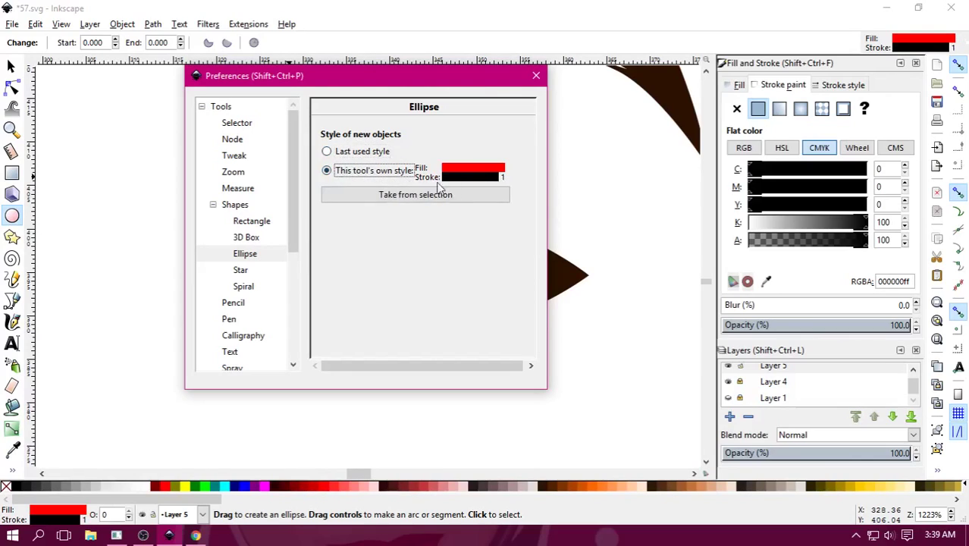
{"action": "left_click", "coordinate": [539, 78]}
Draw a test ellipse beside the eye, remove its outline, then delete the small red ellipse.
{"action": "left_click_drag", "start_coordinate": [536, 141], "coordinate": [618, 256]}
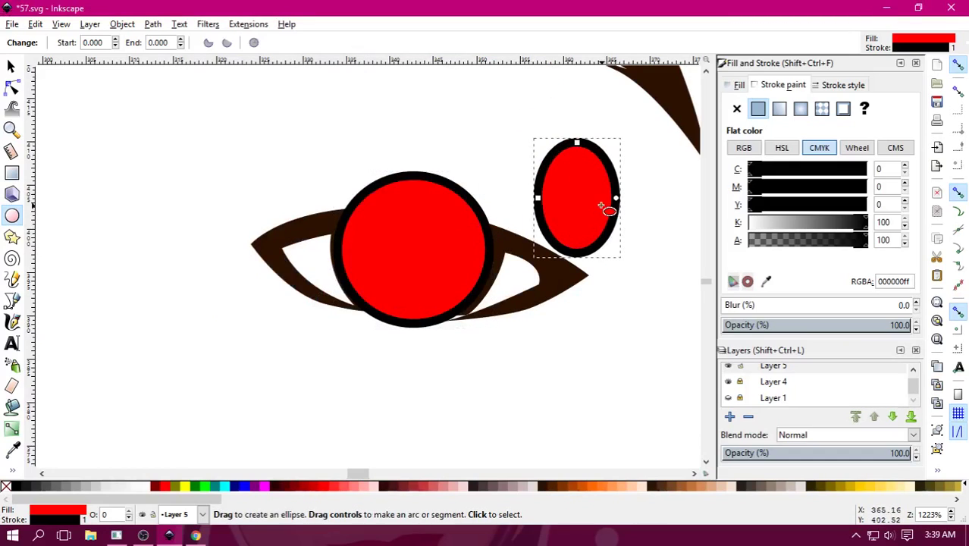
{"action": "right_click", "coordinate": [8, 488]}
{"action": "left_click", "coordinate": [34, 429]}
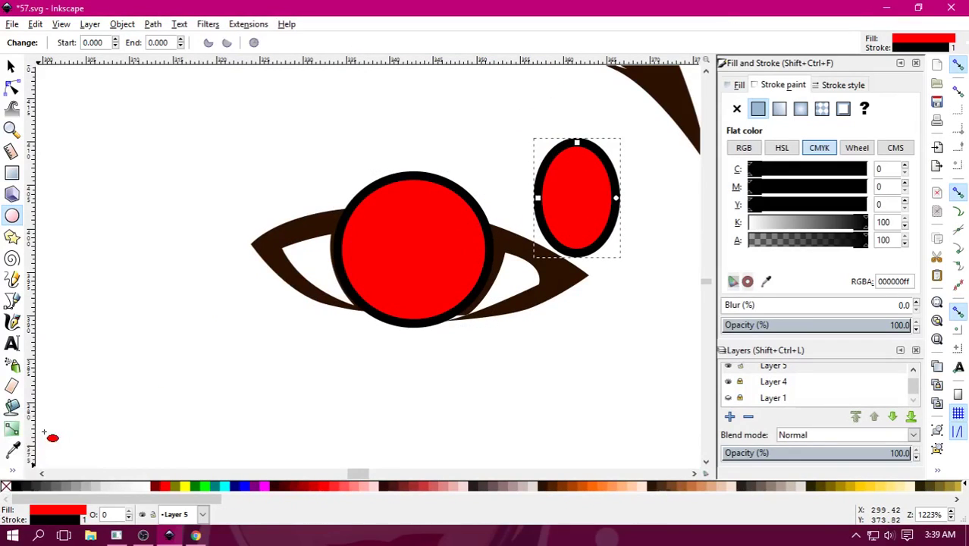
{"action": "left_click", "coordinate": [11, 66]}
{"action": "left_click", "coordinate": [119, 125]}
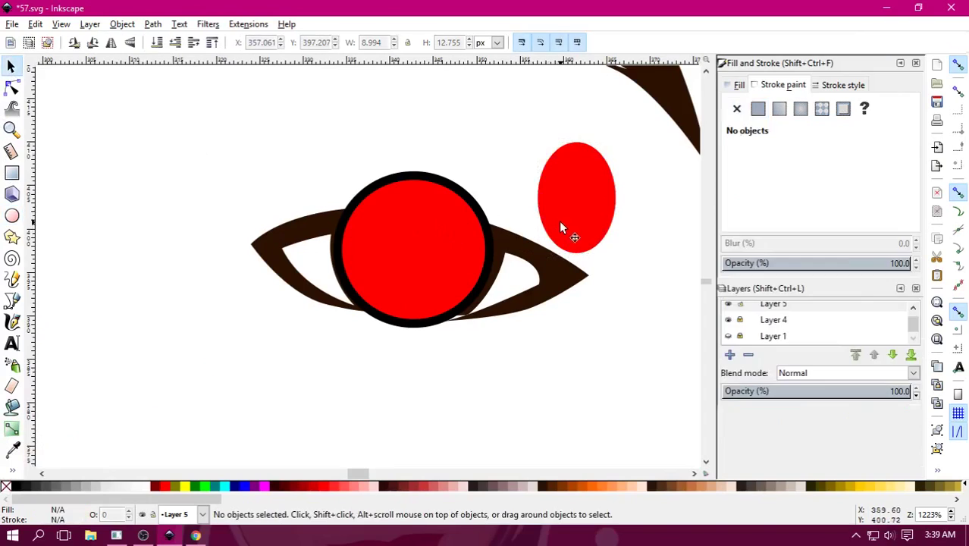
{"action": "left_click_drag", "start_coordinate": [562, 225], "coordinate": [514, 220]}
{"action": "key", "text": "Delete"}
Replace the big red circle with an outline-free ellipse over the iris, plus another circle left of the eye.
{"action": "left_click", "coordinate": [459, 223]}
{"action": "key", "text": "Delete"}
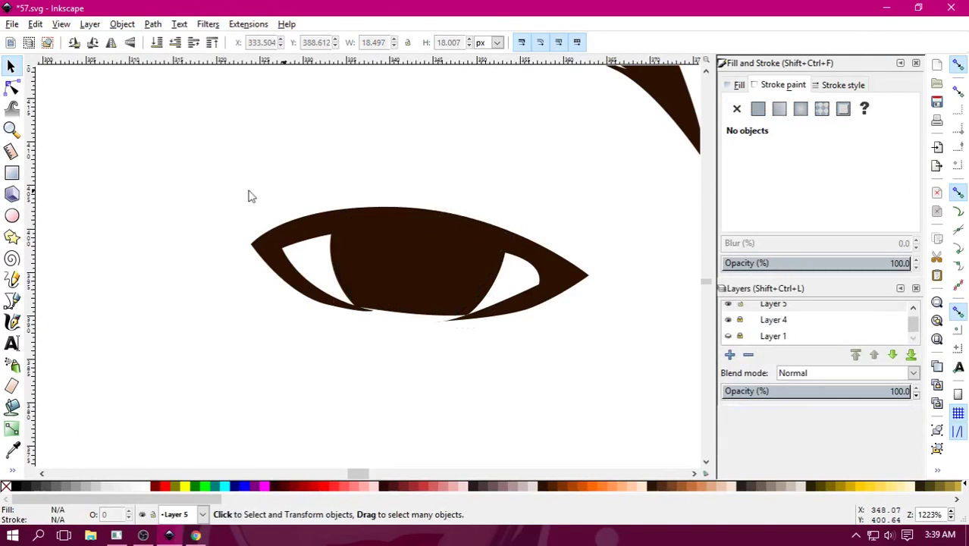
{"action": "left_click", "coordinate": [12, 215]}
{"action": "left_click_drag", "start_coordinate": [333, 176], "coordinate": [501, 323]}
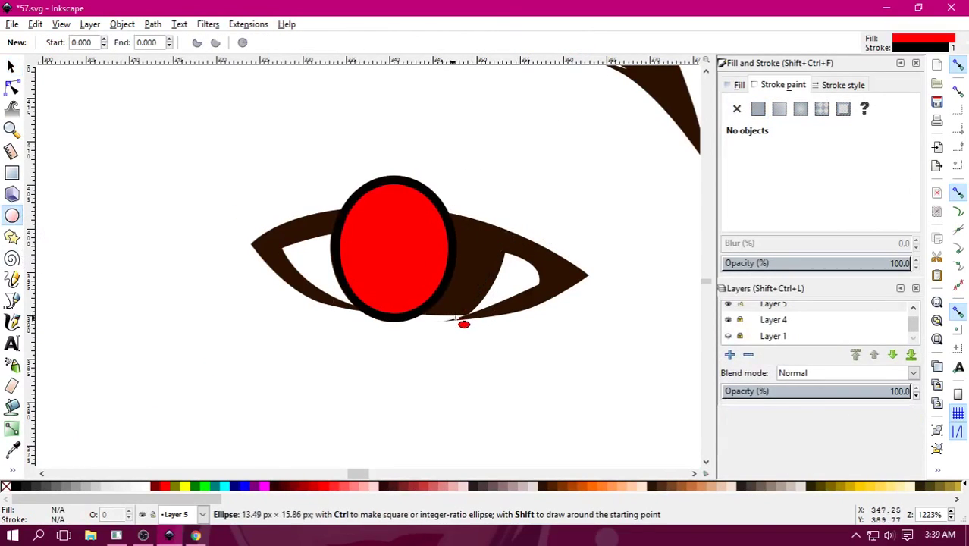
{"action": "right_click", "coordinate": [5, 486]}
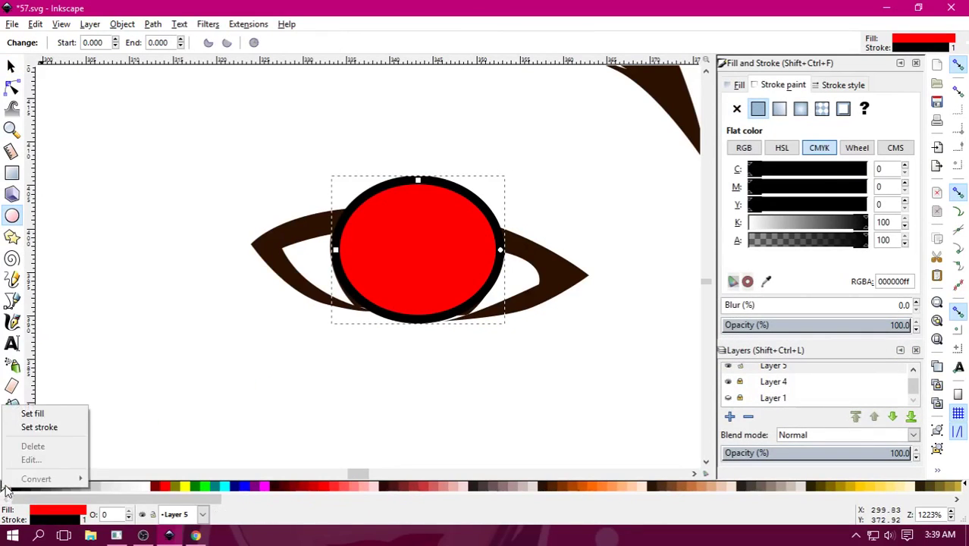
{"action": "left_click", "coordinate": [36, 427]}
{"action": "left_click_drag", "start_coordinate": [112, 210], "coordinate": [259, 355]}
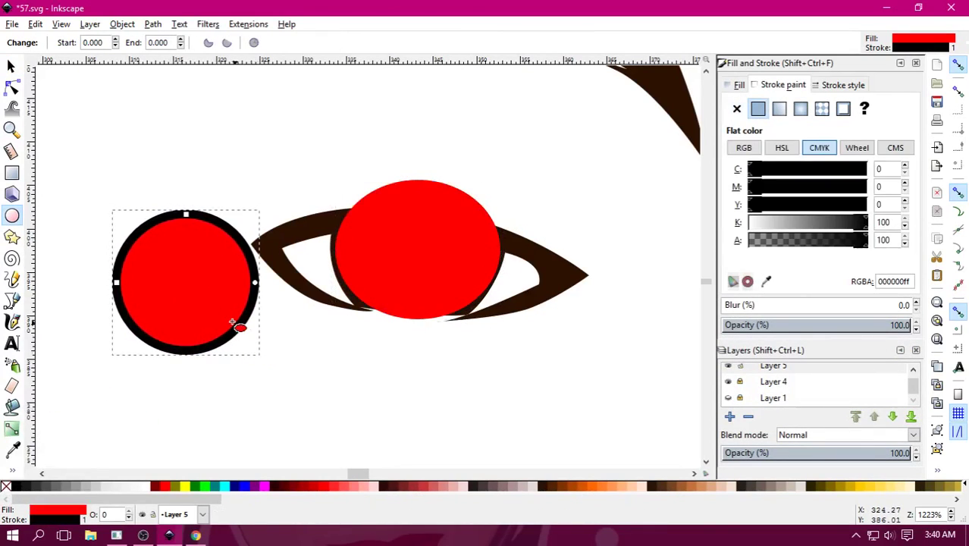
Switch the Ellipse tool to last used style and test it with an ellipse.
{"action": "left_click", "coordinate": [923, 48]}
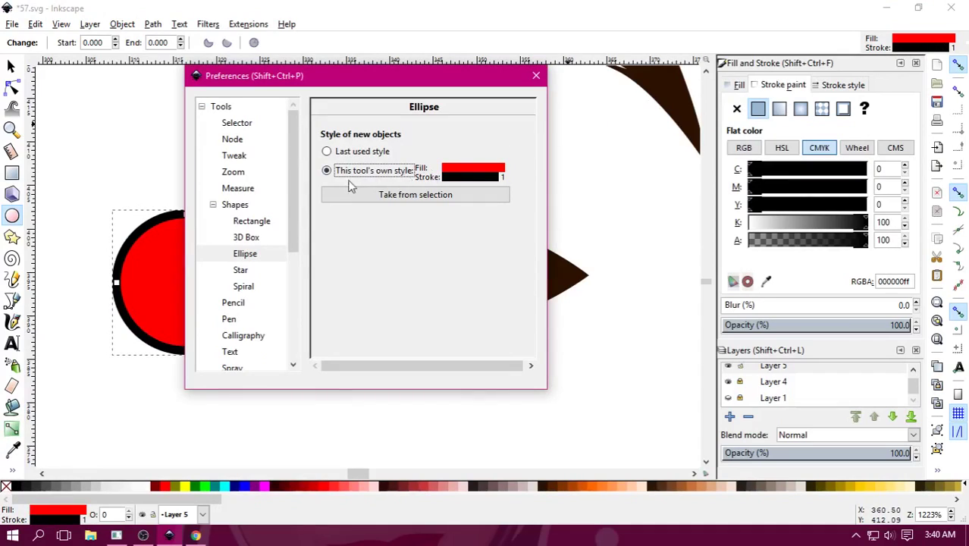
{"action": "left_click", "coordinate": [327, 152]}
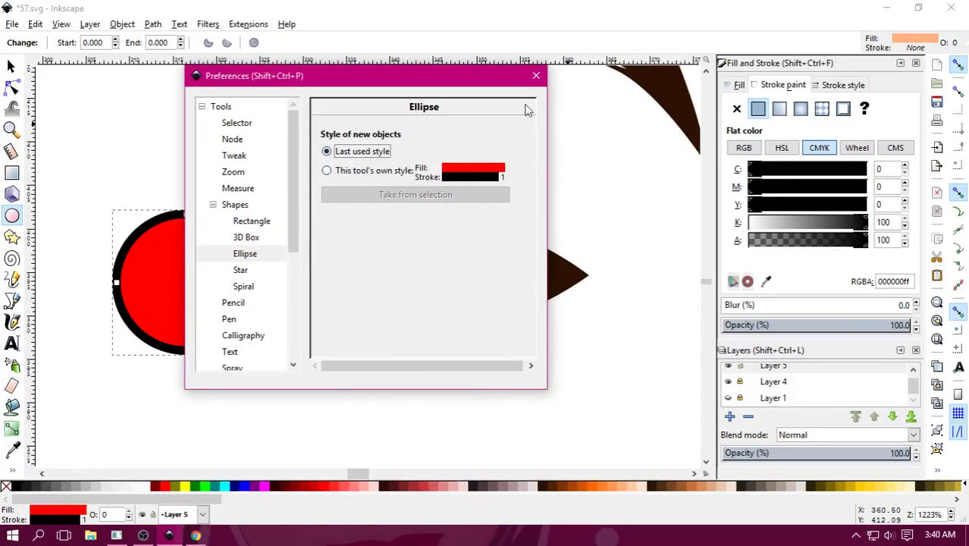
{"action": "left_click", "coordinate": [536, 75]}
{"action": "left_click_drag", "start_coordinate": [325, 229], "coordinate": [219, 113]}
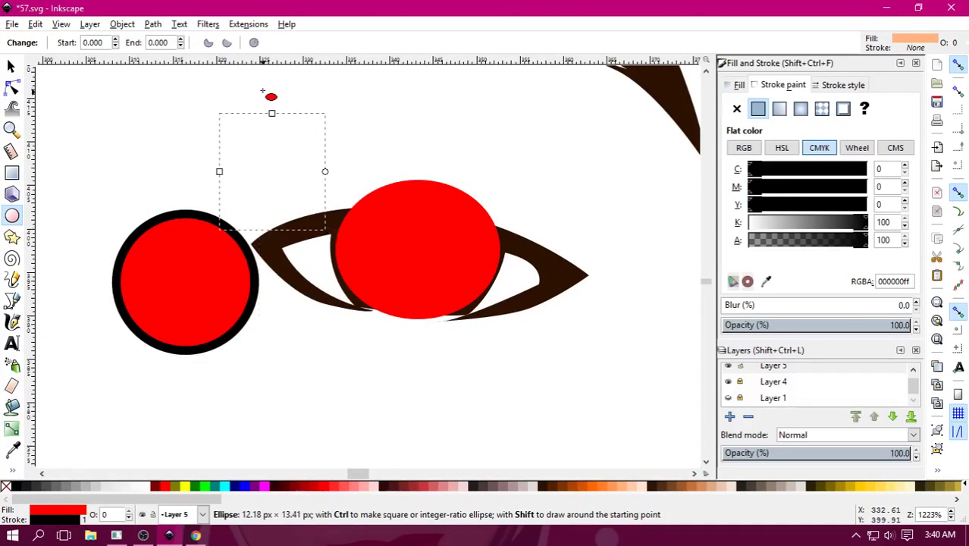
{"action": "key", "text": "Escape"}
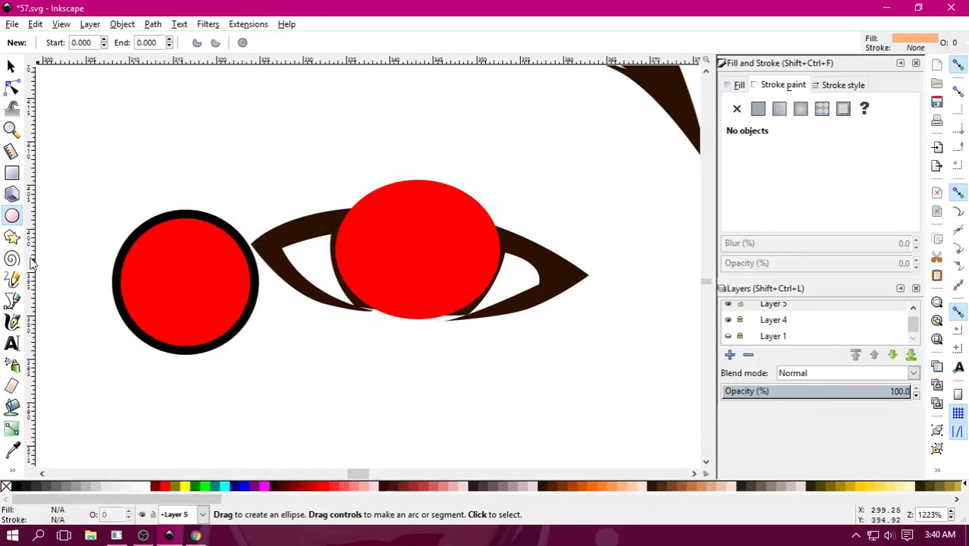
Give the Ellipse tool its own style, taken from an outline-free red test circle.
{"action": "double_click", "coordinate": [12, 215]}
{"action": "left_click", "coordinate": [326, 170]}
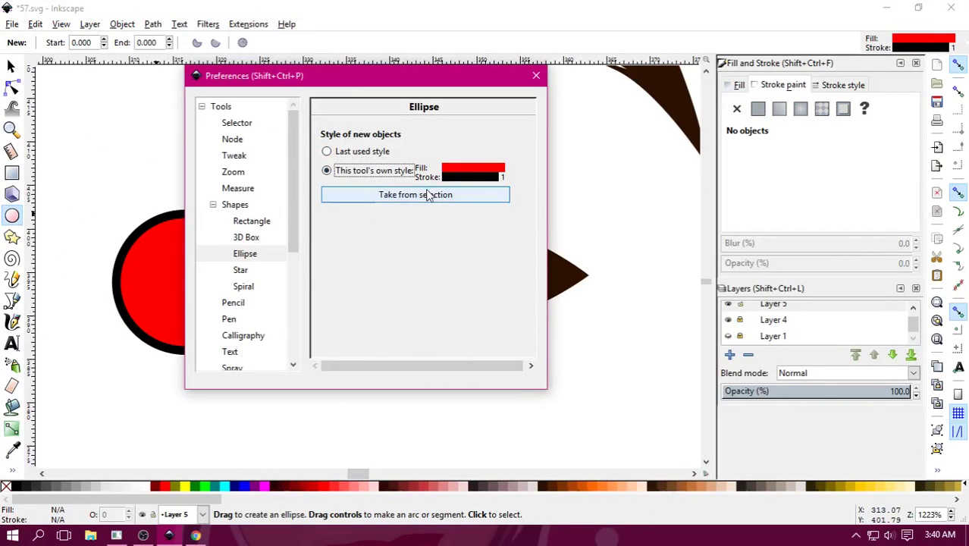
{"action": "left_click", "coordinate": [463, 196]}
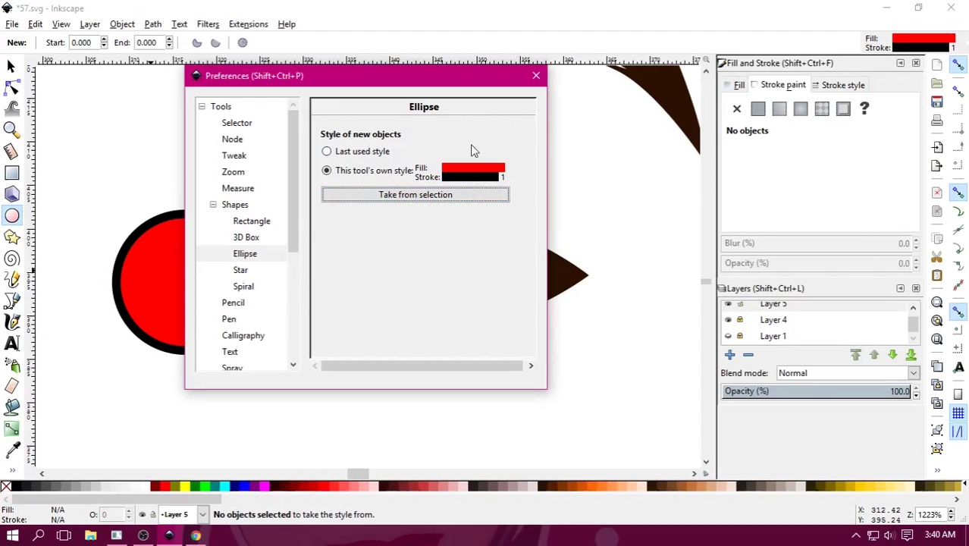
{"action": "left_click_drag", "start_coordinate": [576, 151], "coordinate": [698, 294]}
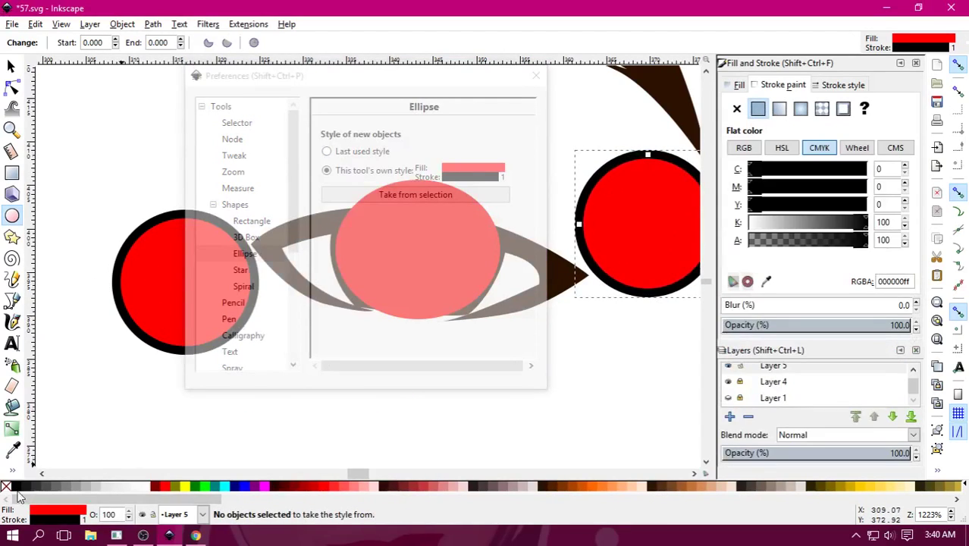
{"action": "right_click", "coordinate": [19, 489]}
{"action": "left_click", "coordinate": [34, 425]}
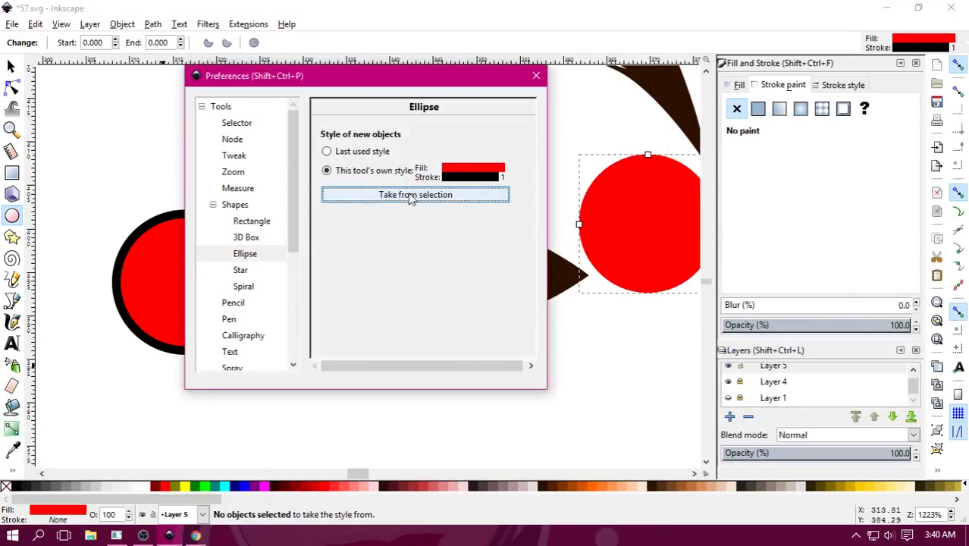
{"action": "left_click", "coordinate": [410, 195]}
{"action": "left_click", "coordinate": [536, 75]}
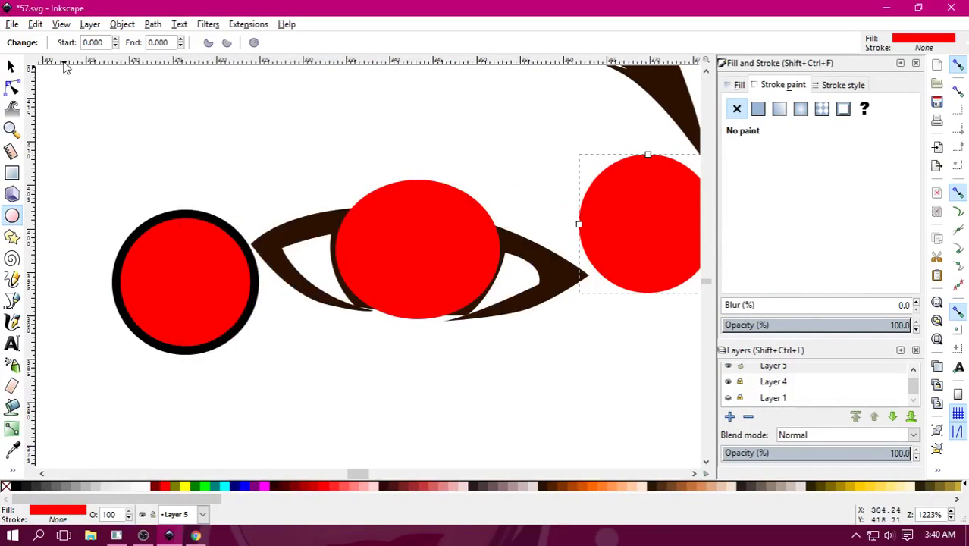
Delete the left test circle.
{"action": "key", "text": "s"}
{"action": "left_click", "coordinate": [214, 282]}
{"action": "key", "text": "Delete"}
Replace the red test circles with a brown #AA4400 circle enlarged over the iris.
{"action": "left_click", "coordinate": [399, 255]}
{"action": "key", "text": "End"}
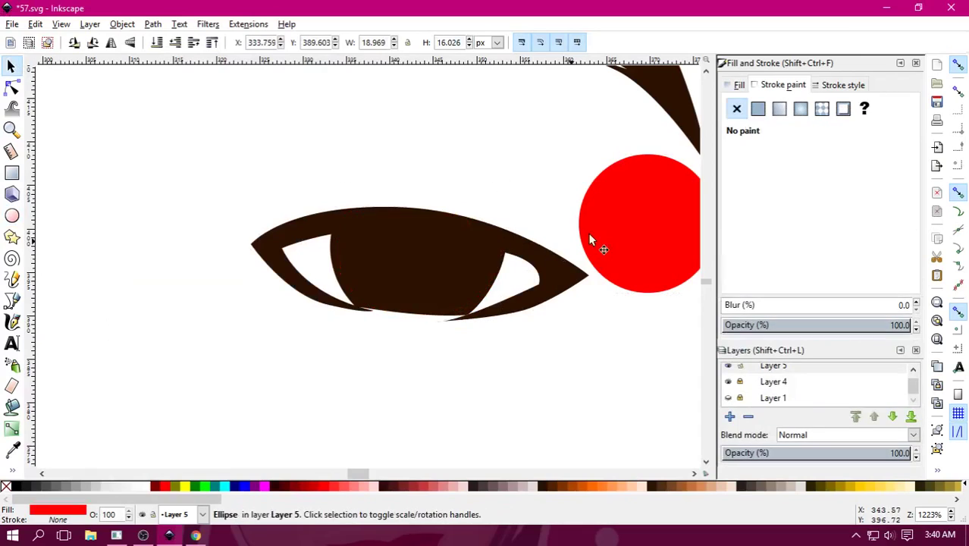
{"action": "key", "text": "Delete"}
{"action": "left_click", "coordinate": [12, 217]}
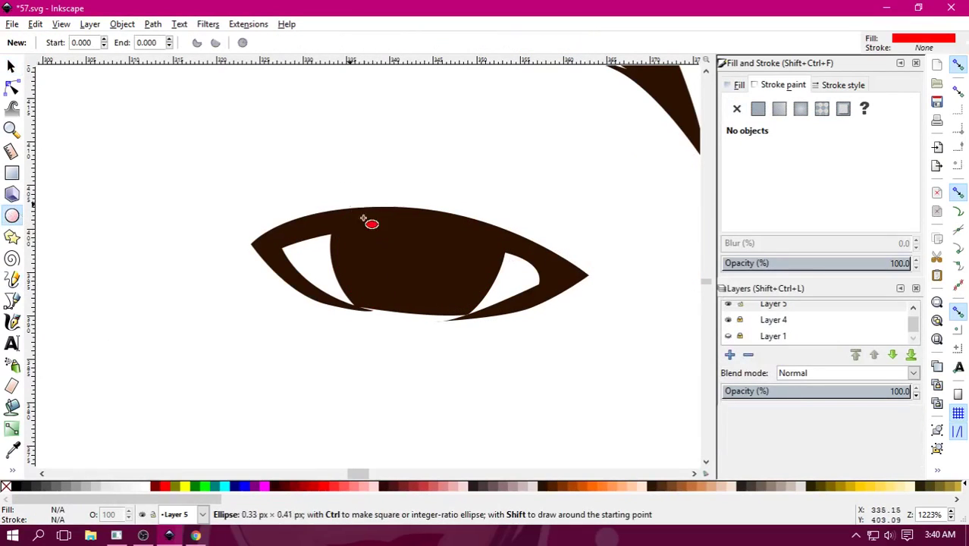
{"action": "left_click_drag", "start_coordinate": [346, 201], "coordinate": [471, 321]}
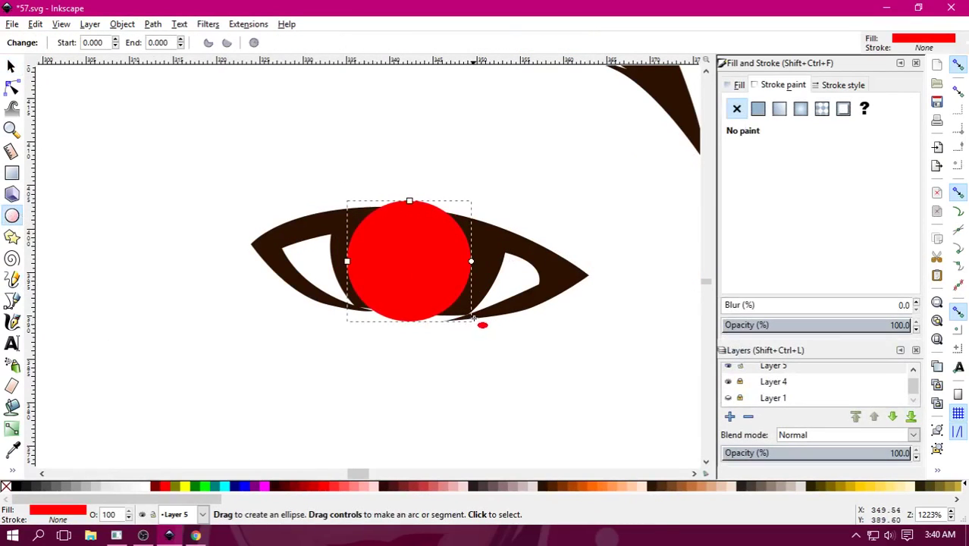
{"action": "key", "text": "plus"}
{"action": "left_click", "coordinate": [559, 487]}
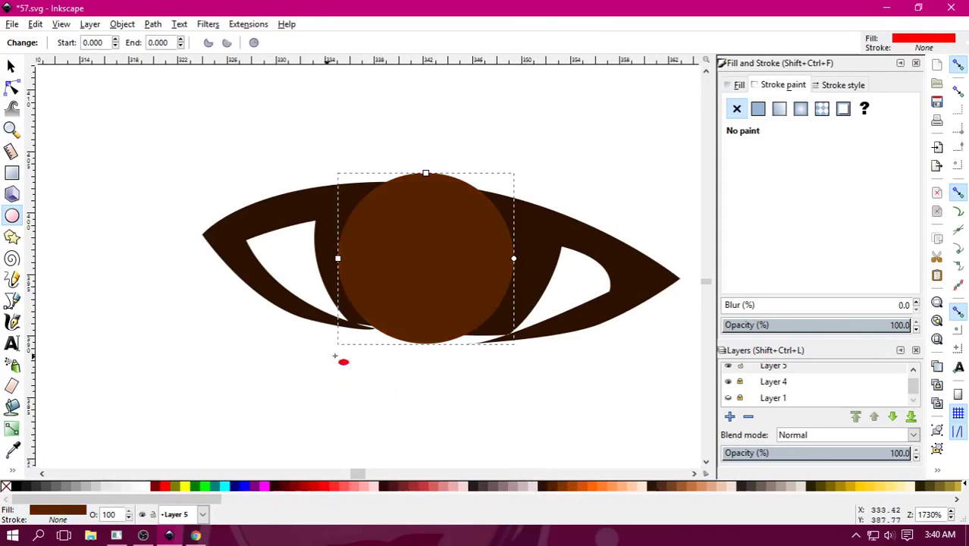
{"action": "left_click", "coordinate": [575, 489]}
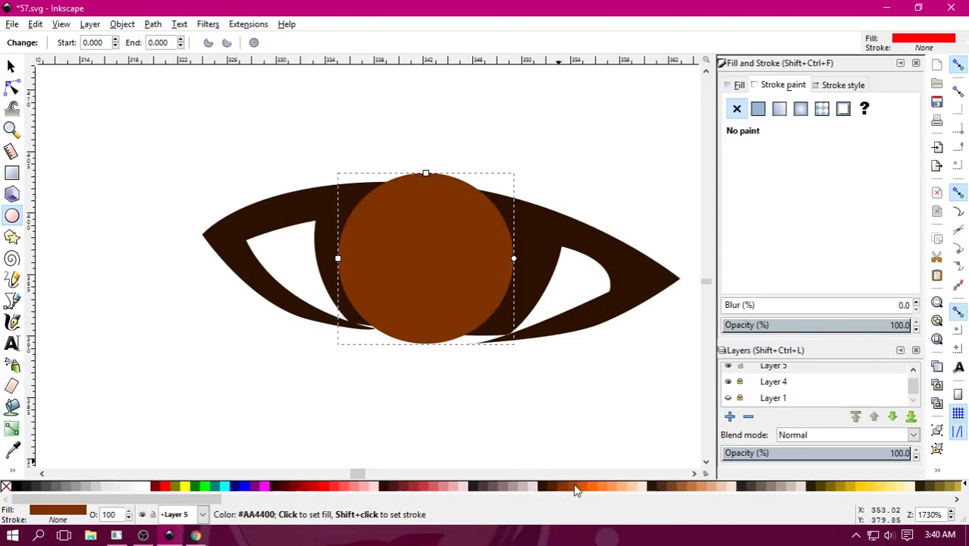
{"action": "left_click", "coordinate": [10, 68]}
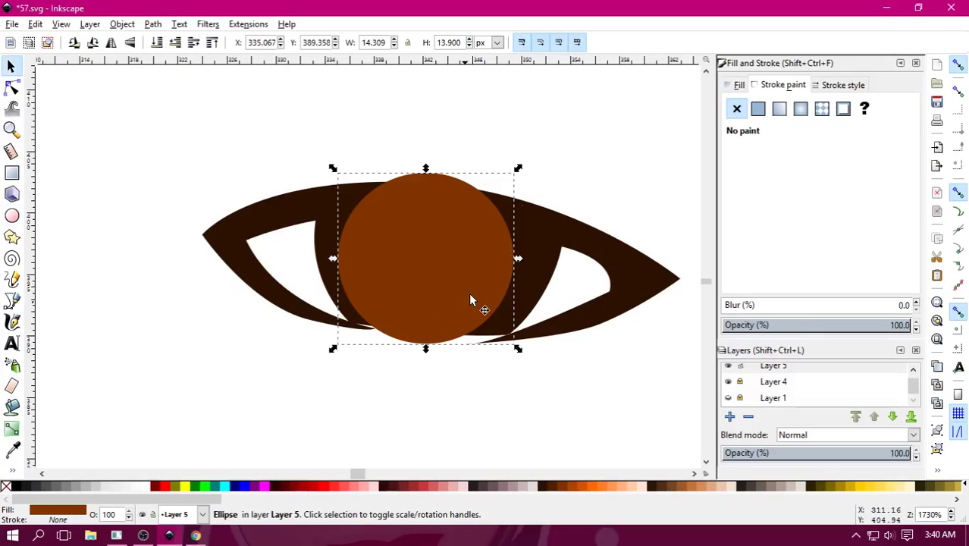
{"action": "left_click_drag", "start_coordinate": [518, 168], "coordinate": [535, 153]}
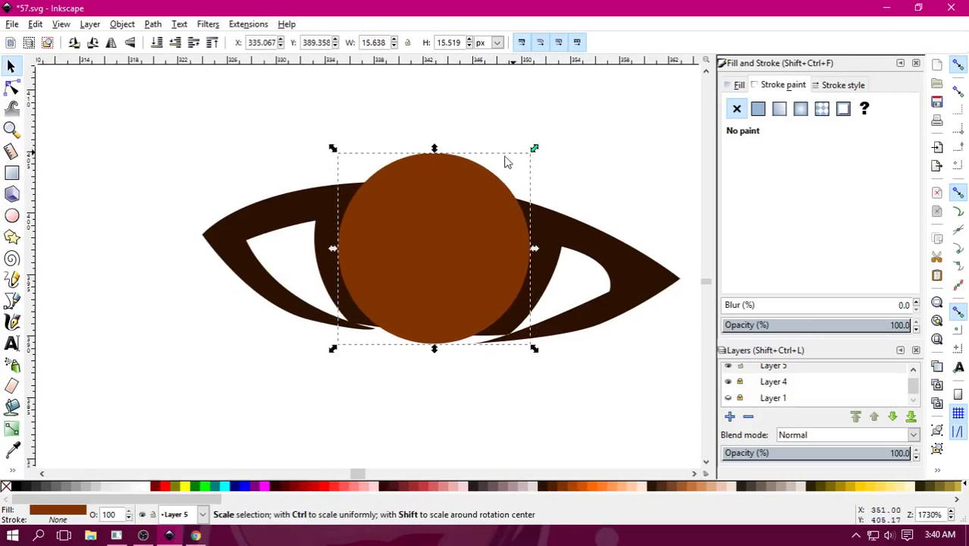
Trace a closed Bezier outline around the eye opening.
{"action": "left_click", "coordinate": [12, 301]}
{"action": "left_click", "coordinate": [326, 226]}
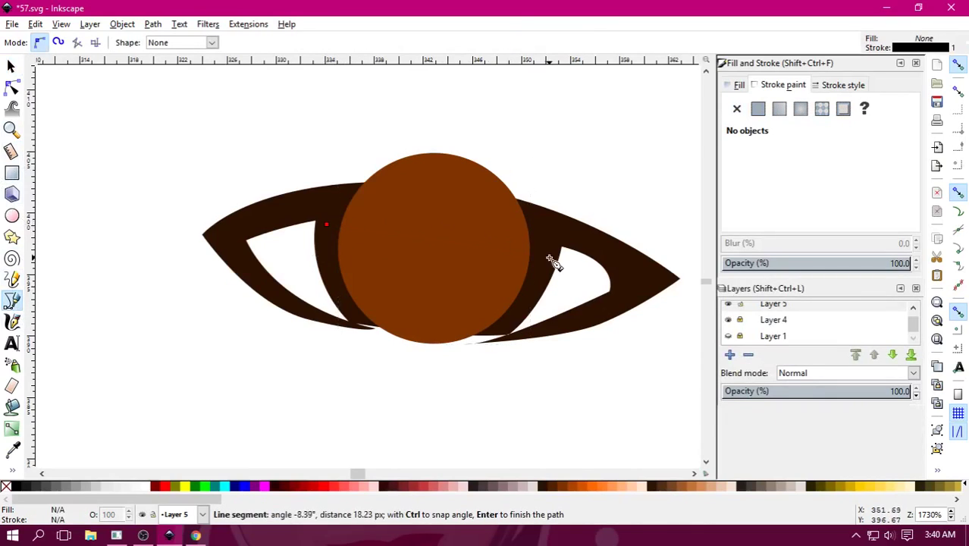
{"action": "left_click_drag", "start_coordinate": [540, 251], "coordinate": [658, 307]}
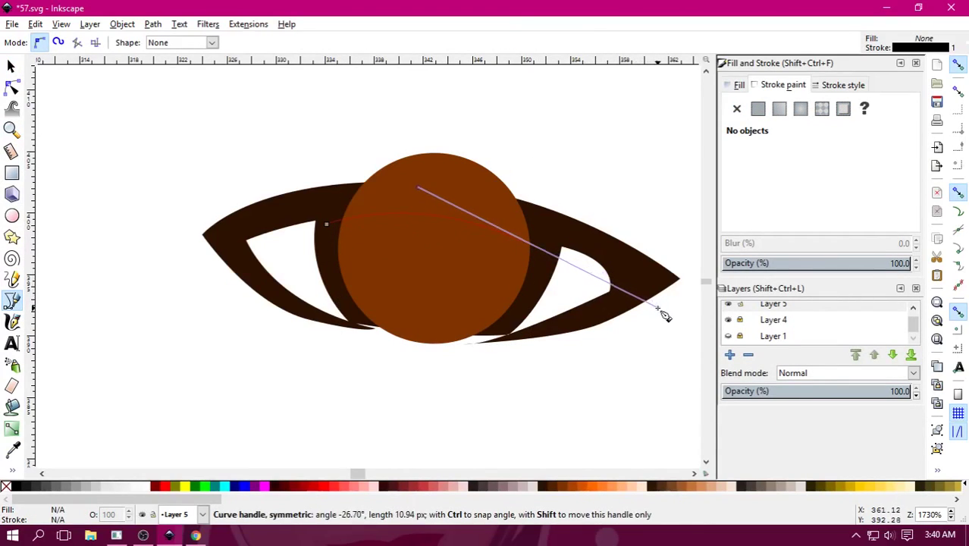
{"action": "left_click", "coordinate": [503, 329]}
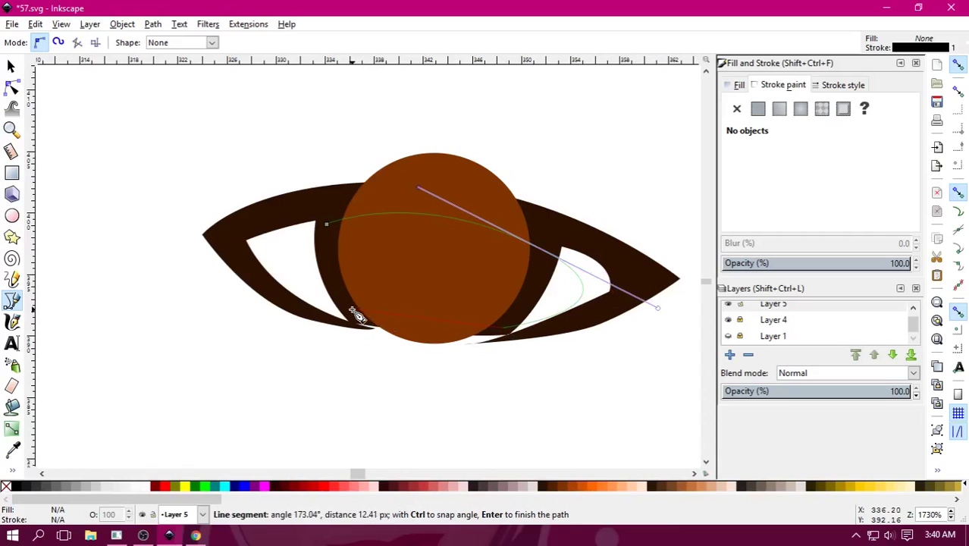
{"action": "left_click_drag", "start_coordinate": [350, 313], "coordinate": [309, 277]}
{"action": "left_click", "coordinate": [367, 404]}
{"action": "left_click_drag", "start_coordinate": [634, 409], "coordinate": [667, 186]}
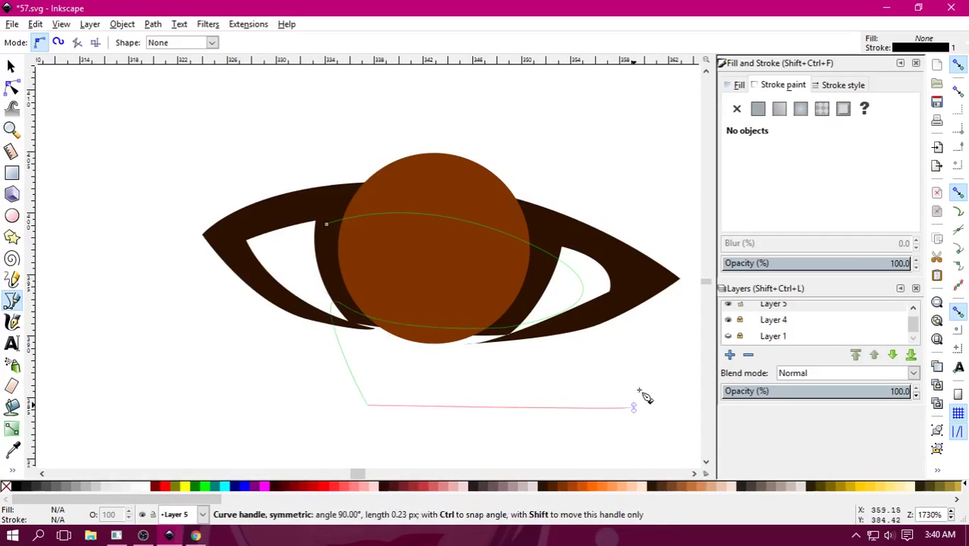
{"action": "left_click", "coordinate": [497, 104]}
{"action": "left_click", "coordinate": [311, 121]}
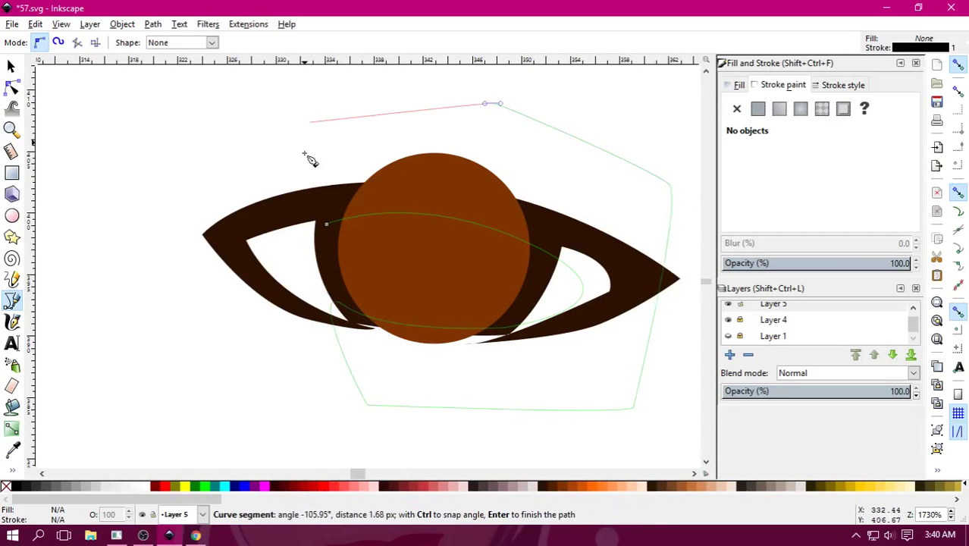
{"action": "left_click", "coordinate": [332, 231]}
{"action": "key", "text": "s"}
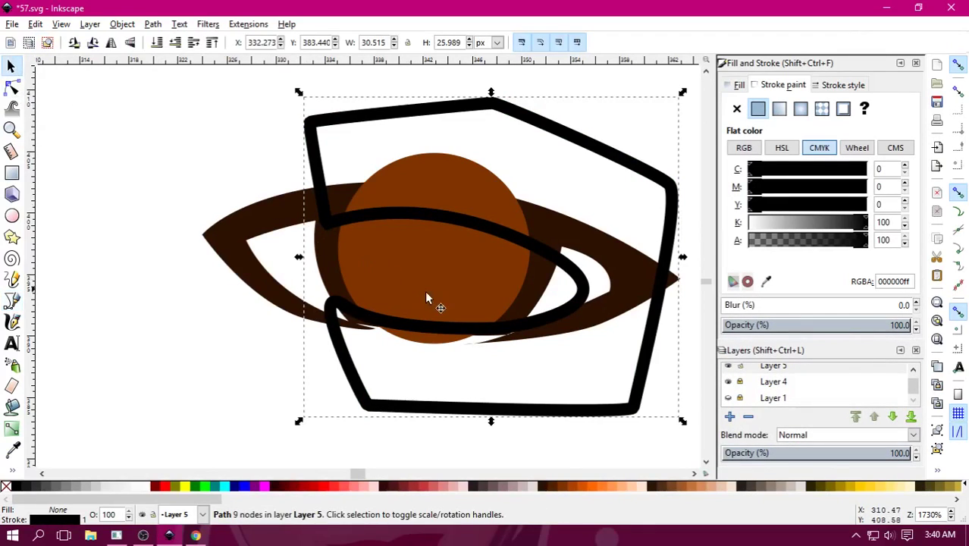
Select the brown iris circle together with the eye outline.
{"action": "key", "text": "shift"}
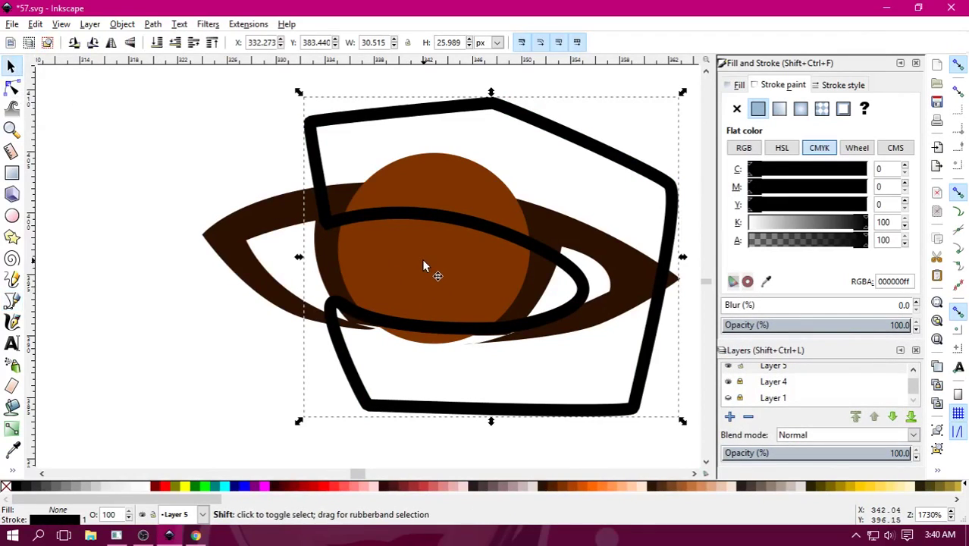
{"action": "left_click", "coordinate": [423, 264], "text": "shift"}
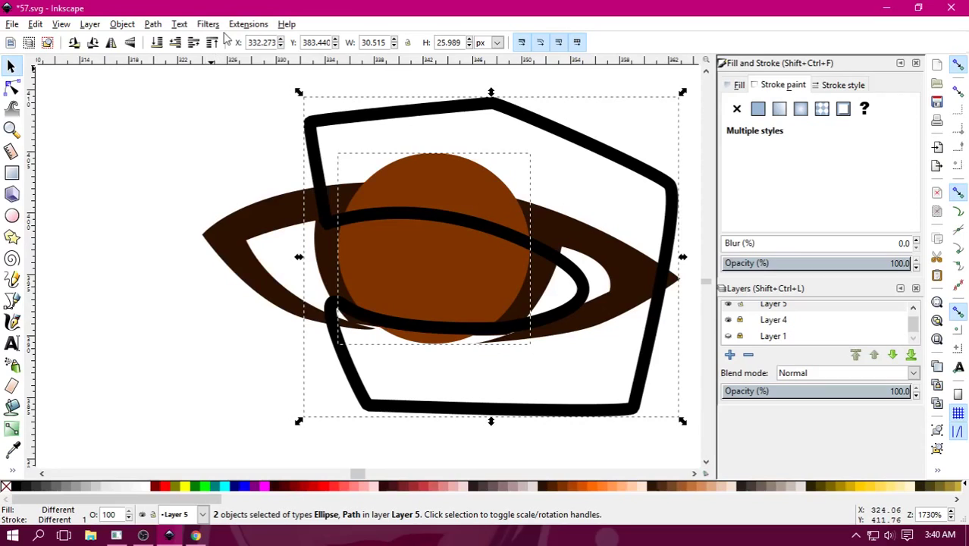
{"action": "left_click", "coordinate": [159, 26]}
Trim the iris inside the eye outline with Path > Difference.
{"action": "left_click", "coordinate": [167, 121]}
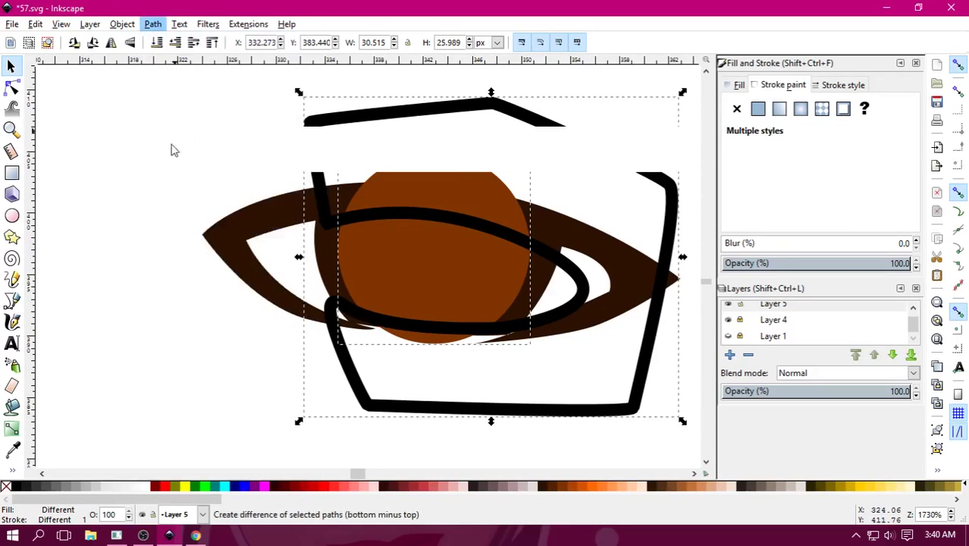
{"action": "scroll", "coordinate": [384, 306], "scroll_direction": "down", "scroll_amount": 1}
{"action": "scroll", "coordinate": [384, 306], "scroll_direction": "down", "scroll_amount": 2}
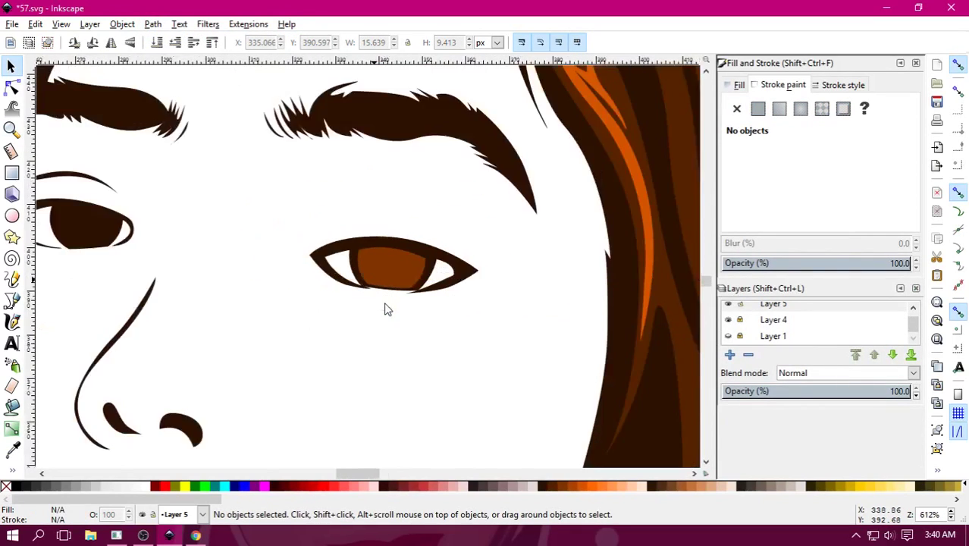
{"action": "scroll", "coordinate": [384, 306], "scroll_direction": "down", "scroll_amount": 3}
{"action": "scroll", "coordinate": [386, 308], "scroll_direction": "down", "scroll_amount": 2}
{"action": "scroll", "coordinate": [386, 308], "scroll_direction": "down", "scroll_amount": 1}
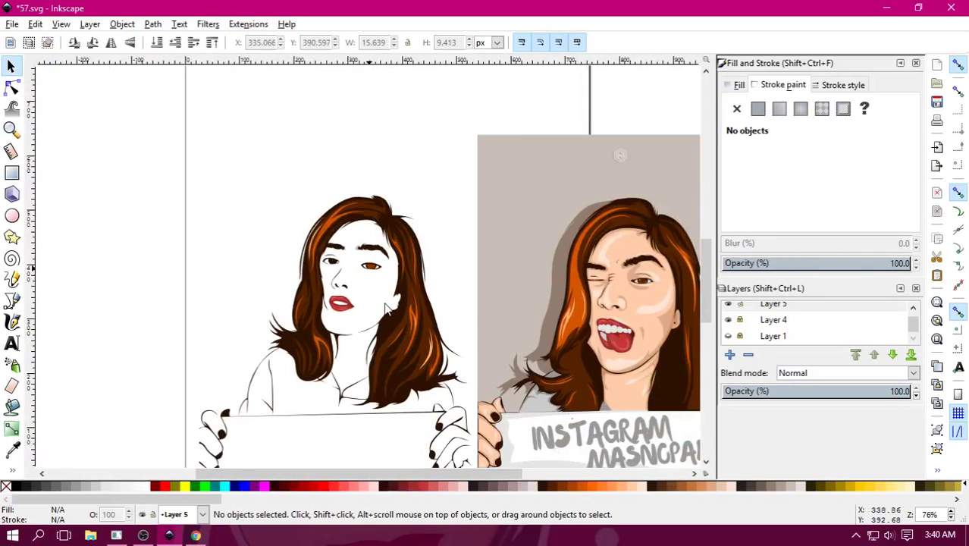
Compare the drawn eye with the reference photo's eye by zooming between them.
{"action": "left_click_drag", "start_coordinate": [605, 291], "coordinate": [421, 295]}
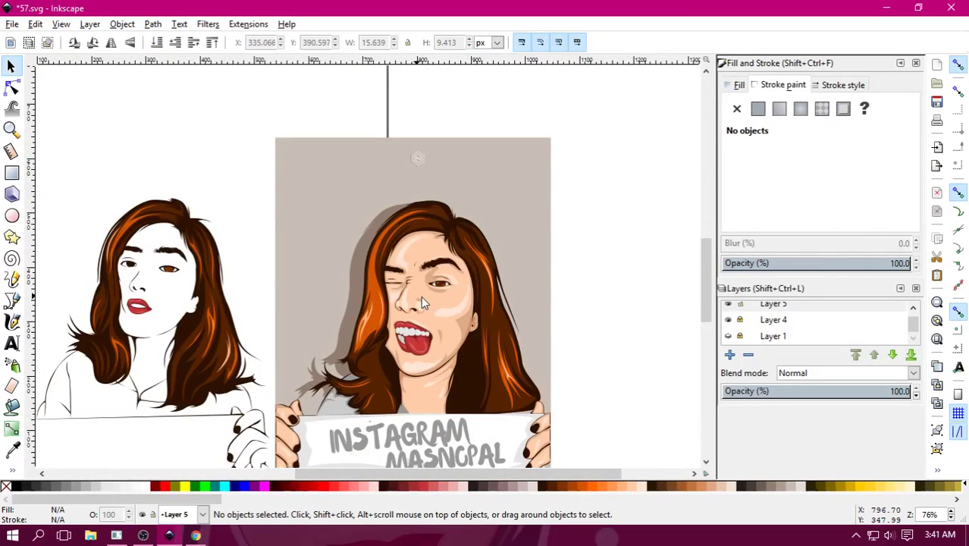
{"action": "scroll", "coordinate": [420, 296], "scroll_direction": "up", "scroll_amount": 2}
{"action": "scroll", "coordinate": [544, 315], "scroll_direction": "up", "scroll_amount": 1}
{"action": "scroll", "coordinate": [545, 314], "scroll_direction": "up", "scroll_amount": 1}
{"action": "scroll", "coordinate": [520, 342], "scroll_direction": "up", "scroll_amount": 1}
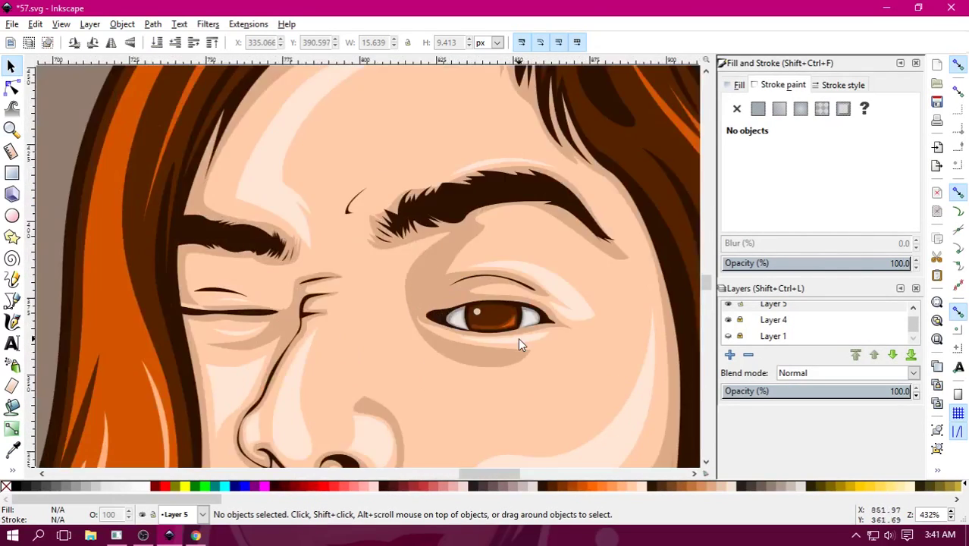
{"action": "scroll", "coordinate": [506, 337], "scroll_direction": "down", "scroll_amount": 1}
{"action": "scroll", "coordinate": [510, 343], "scroll_direction": "down", "scroll_amount": 1}
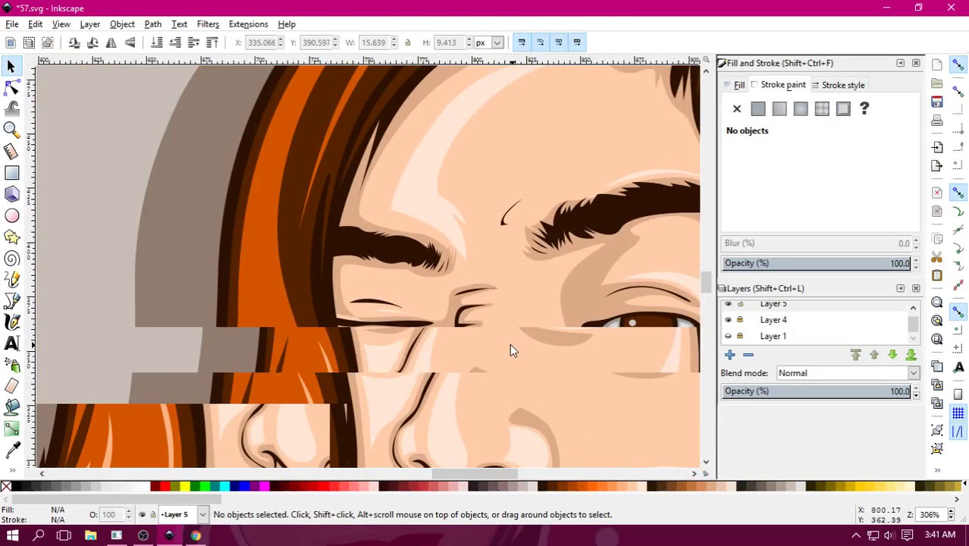
{"action": "scroll", "coordinate": [510, 343], "scroll_direction": "down", "scroll_amount": 1}
{"action": "scroll", "coordinate": [486, 334], "scroll_direction": "up", "scroll_amount": 1}
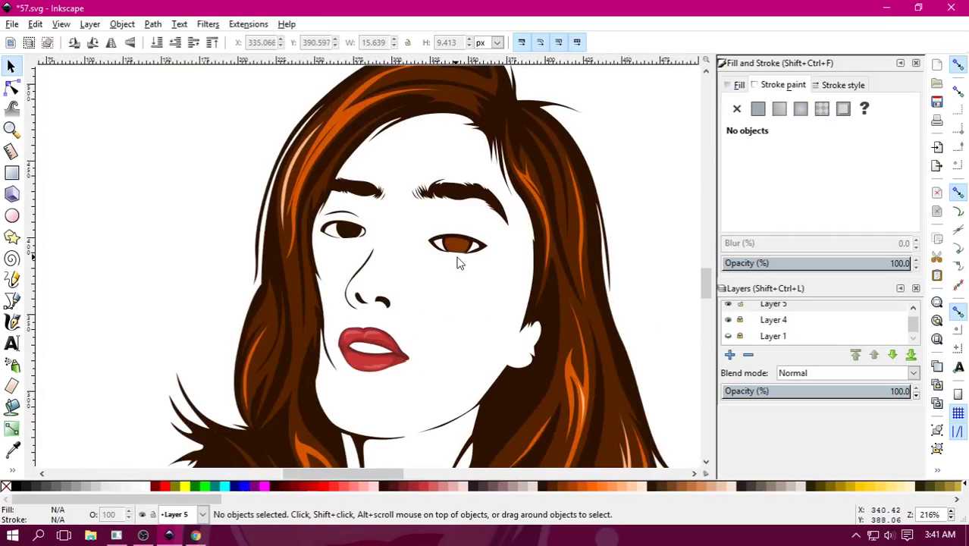
{"action": "scroll", "coordinate": [483, 310], "scroll_direction": "up", "scroll_amount": 6}
{"action": "scroll", "coordinate": [412, 241], "scroll_direction": "up", "scroll_amount": 1}
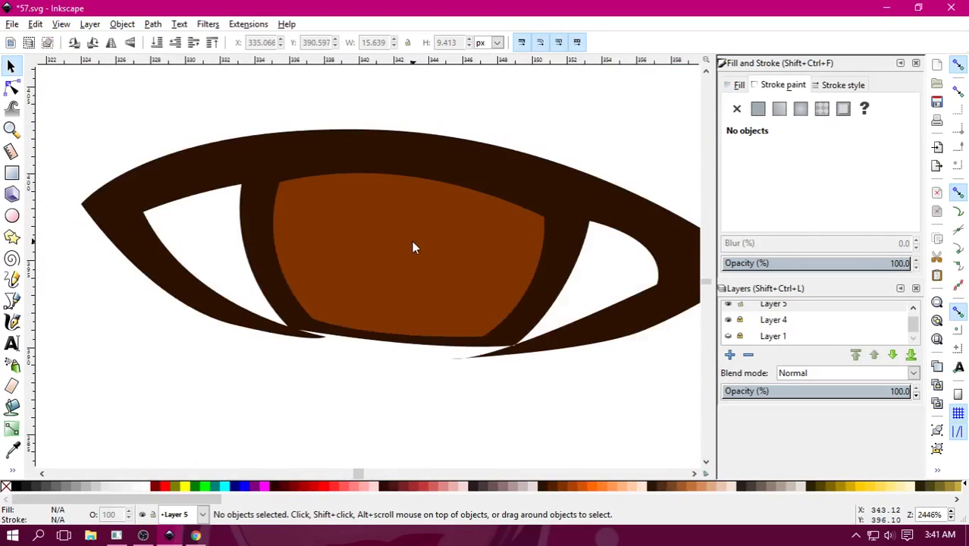
{"action": "scroll", "coordinate": [412, 241], "scroll_direction": "up", "scroll_amount": 1}
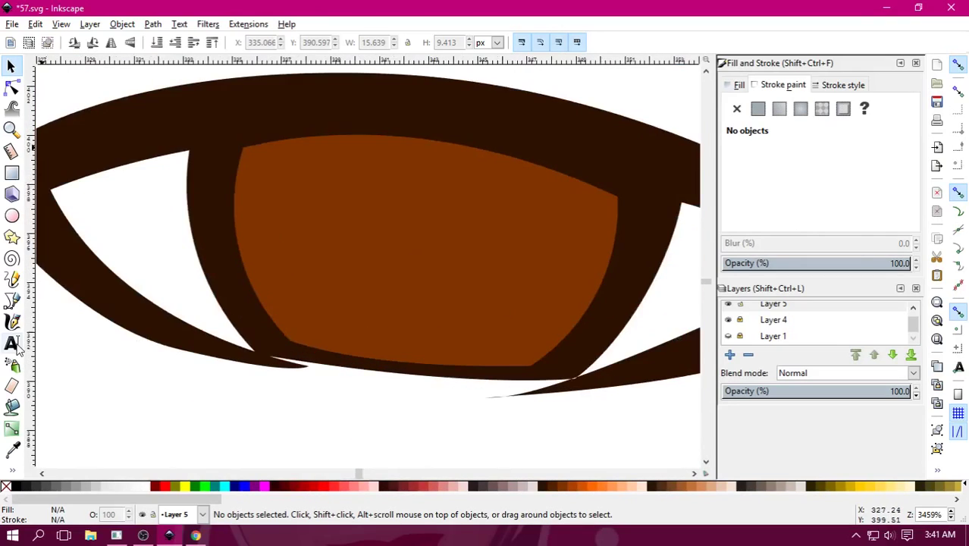
{"action": "left_click", "coordinate": [11, 301]}
{"action": "scroll", "coordinate": [87, 287], "scroll_direction": "right", "scroll_amount": 3}
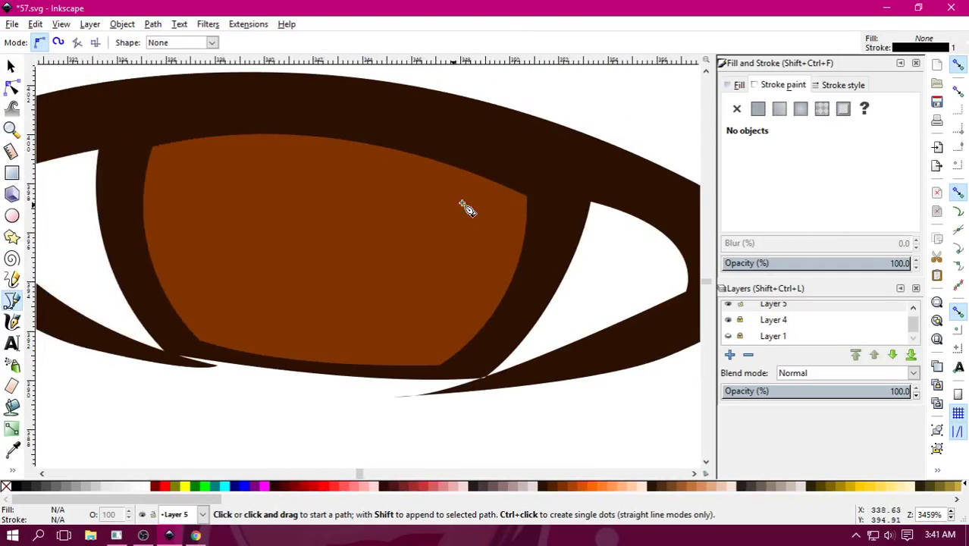
Pen-draw a closed crescent along the iris's lower right edge.
{"action": "left_click", "coordinate": [473, 188]}
{"action": "left_click", "coordinate": [517, 204]}
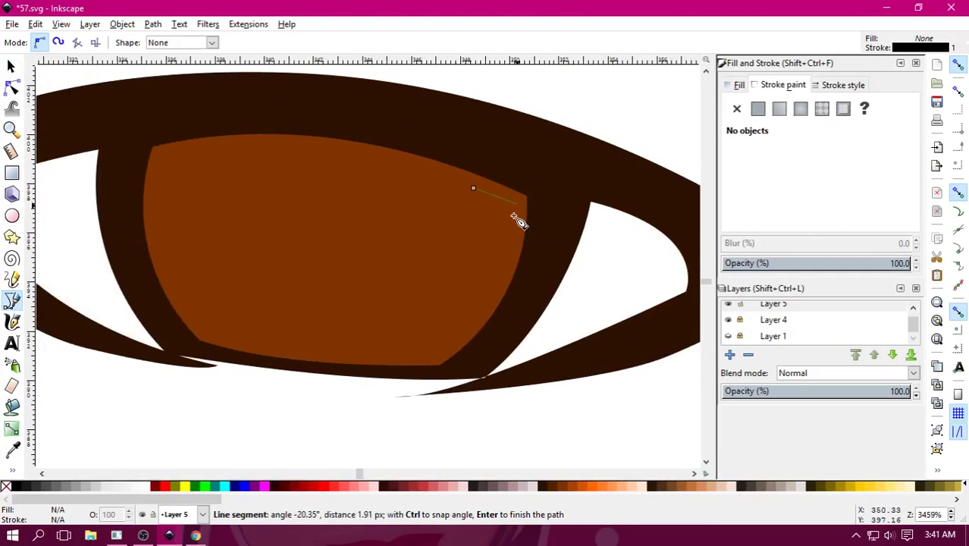
{"action": "left_click_drag", "start_coordinate": [509, 275], "coordinate": [455, 342]}
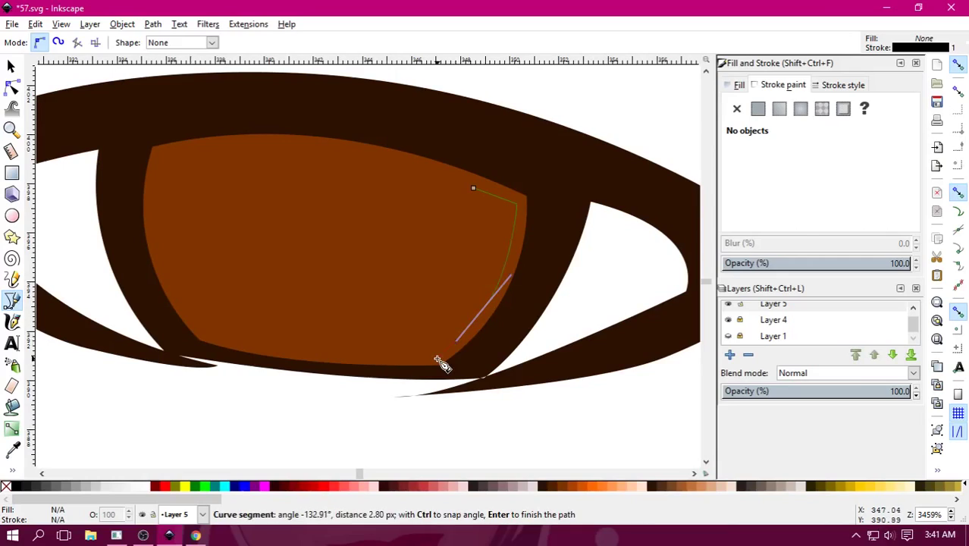
{"action": "left_click", "coordinate": [437, 359]}
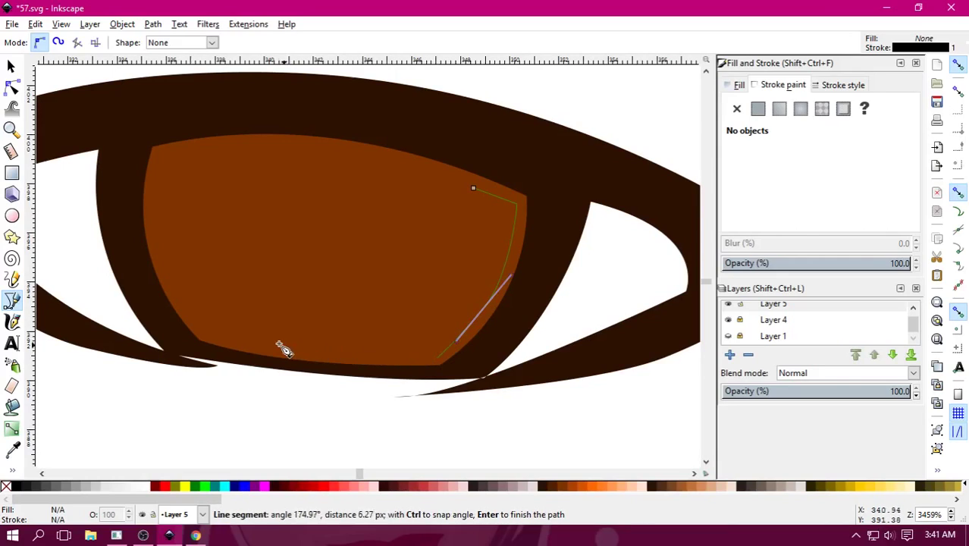
{"action": "left_click_drag", "start_coordinate": [275, 350], "coordinate": [232, 338]}
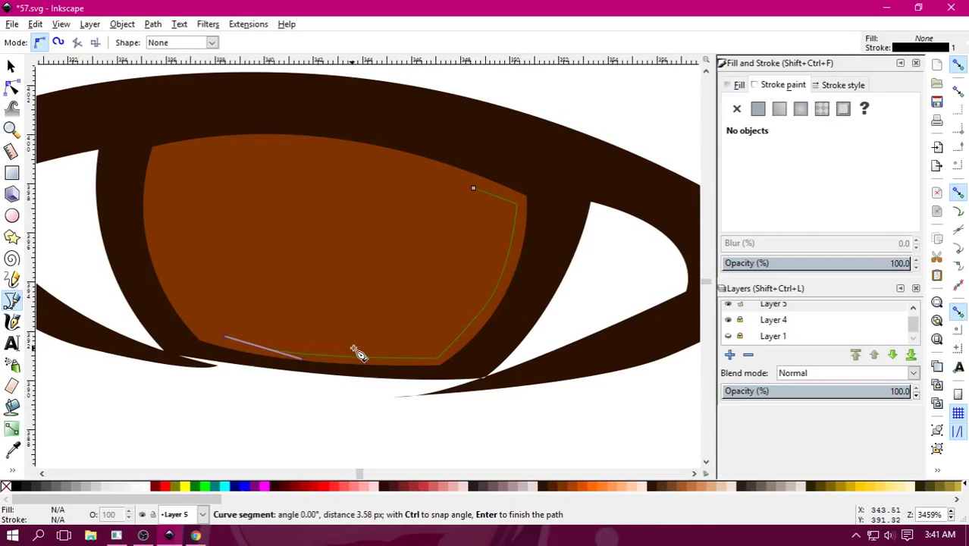
{"action": "left_click_drag", "start_coordinate": [400, 333], "coordinate": [446, 306]}
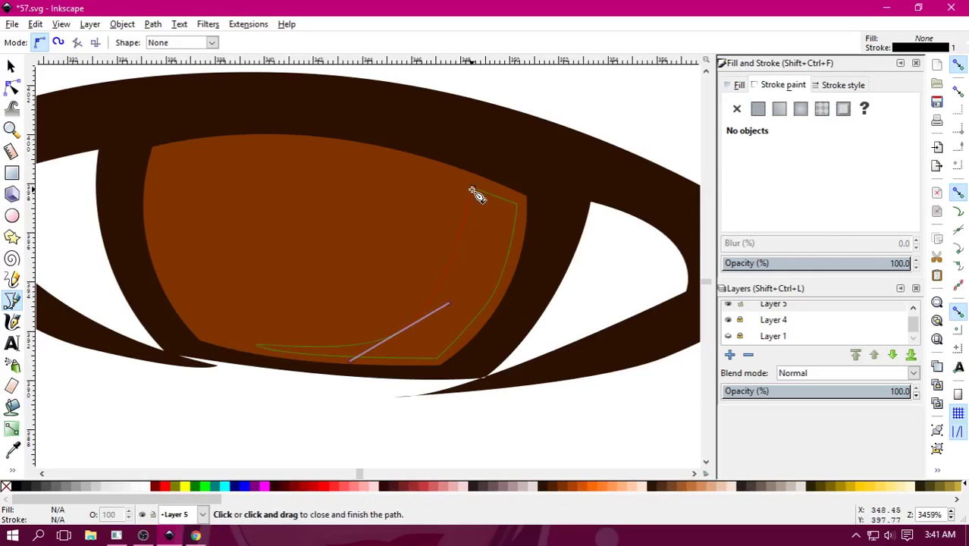
{"action": "left_click_drag", "start_coordinate": [473, 188], "coordinate": [468, 122]}
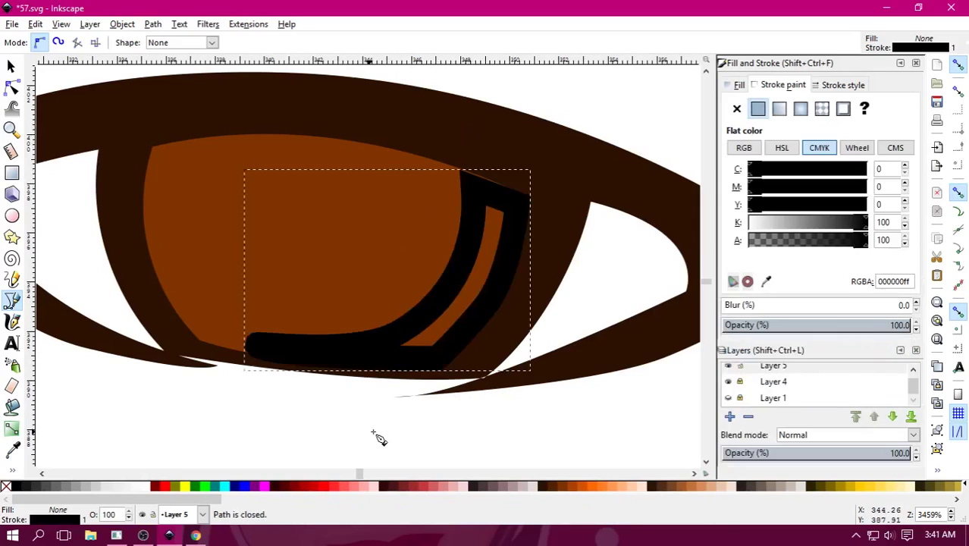
Fill the crescent orange #D45500 with no outline and deselect it.
{"action": "left_click", "coordinate": [581, 491]}
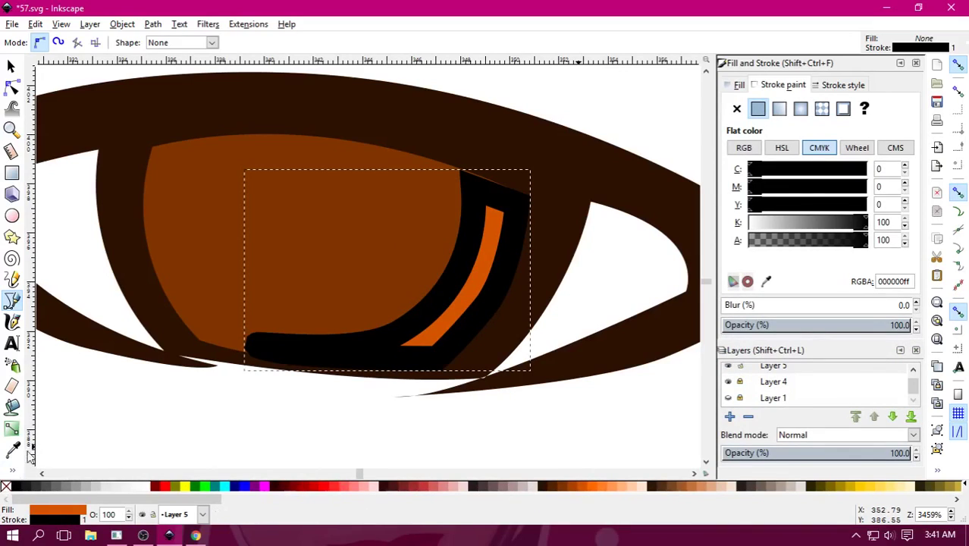
{"action": "right_click", "coordinate": [5, 489]}
{"action": "left_click", "coordinate": [42, 427]}
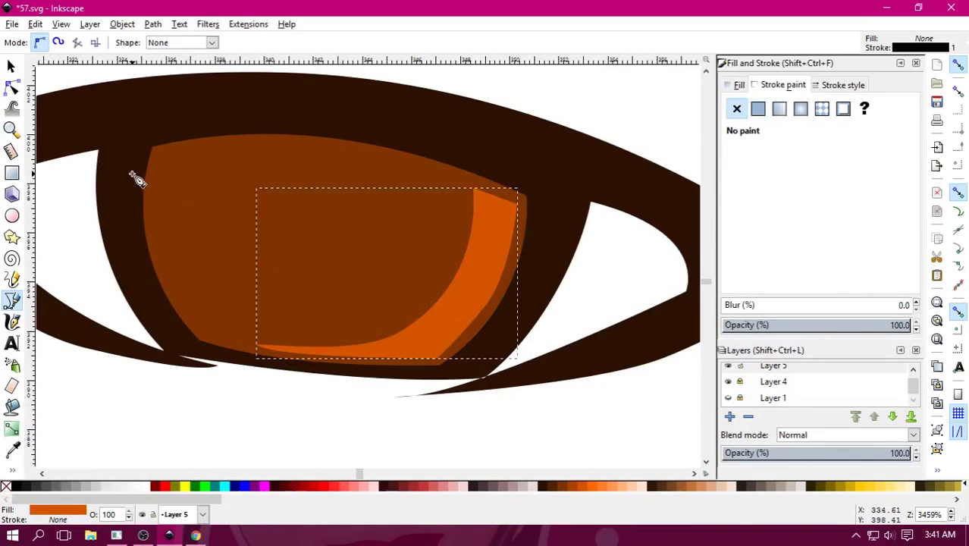
{"action": "left_click", "coordinate": [12, 67]}
{"action": "left_click", "coordinate": [558, 139]}
{"action": "scroll", "coordinate": [414, 256], "scroll_direction": "down", "scroll_amount": 2}
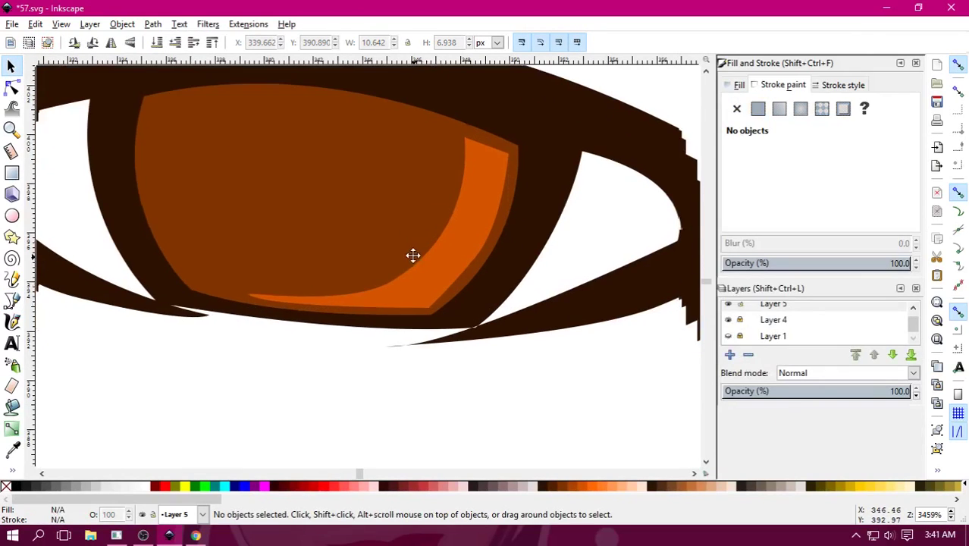
{"action": "left_click", "coordinate": [12, 301]}
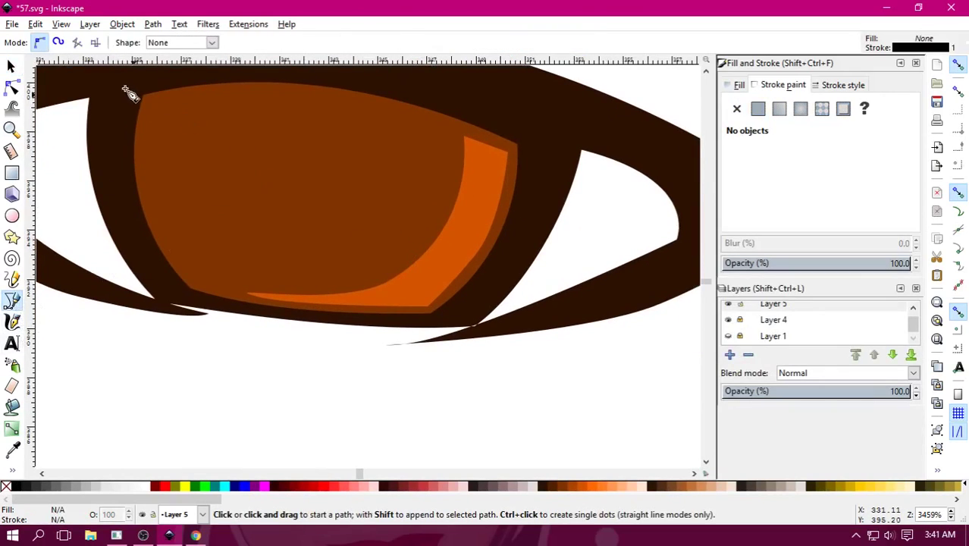
{"action": "left_click", "coordinate": [213, 43]}
{"action": "left_click", "coordinate": [214, 43]}
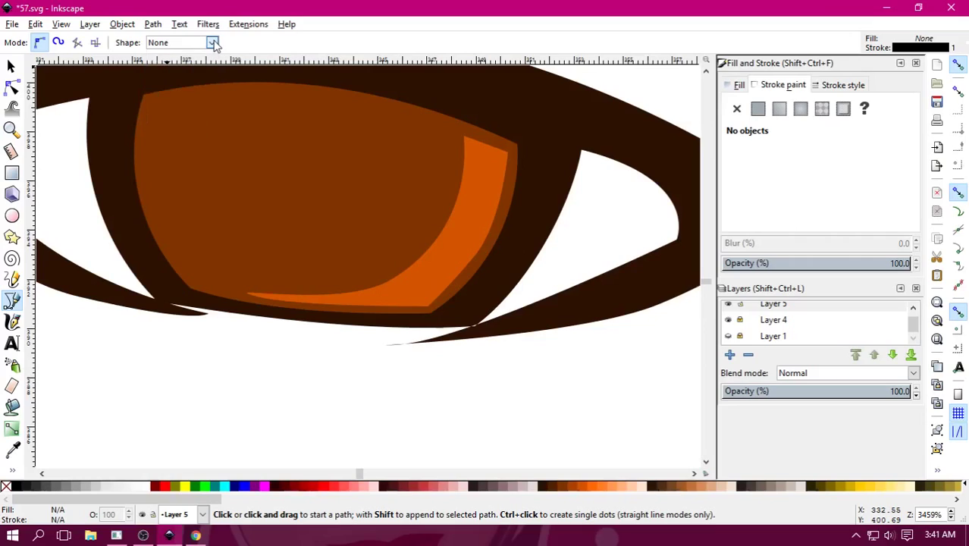
{"action": "left_click", "coordinate": [924, 51]}
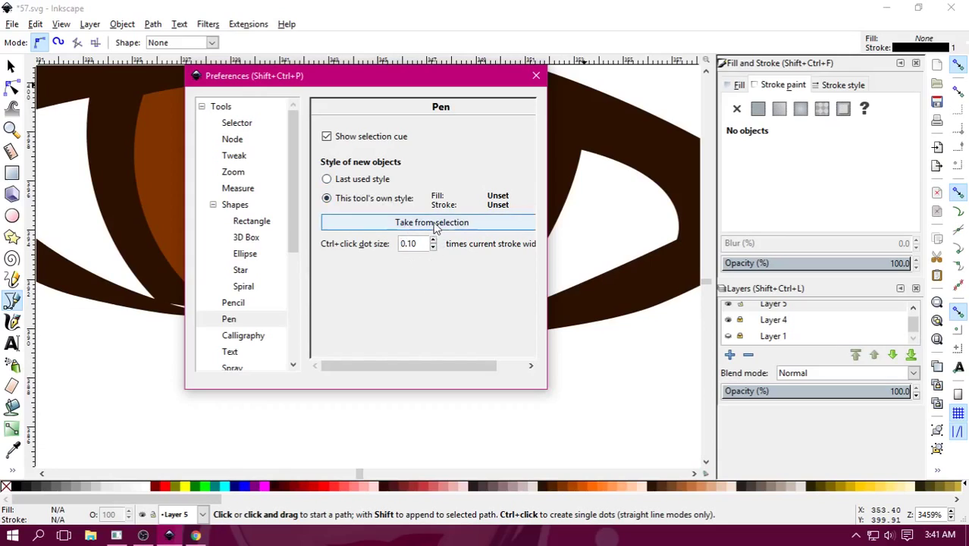
{"action": "left_click", "coordinate": [432, 223]}
{"action": "left_click", "coordinate": [536, 76]}
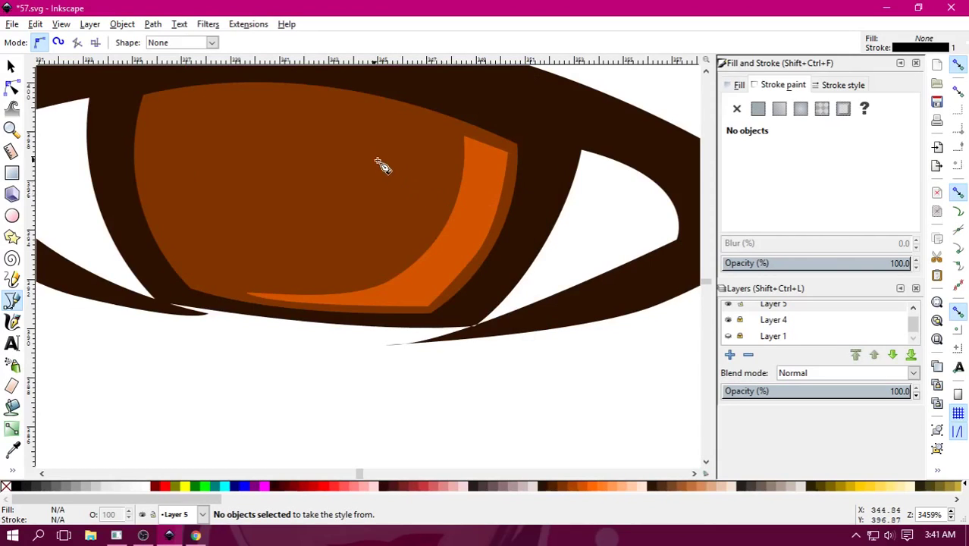
{"action": "scroll", "coordinate": [402, 175], "scroll_direction": "up", "scroll_amount": 2}
{"action": "scroll", "coordinate": [387, 197], "scroll_direction": "up", "scroll_amount": 1}
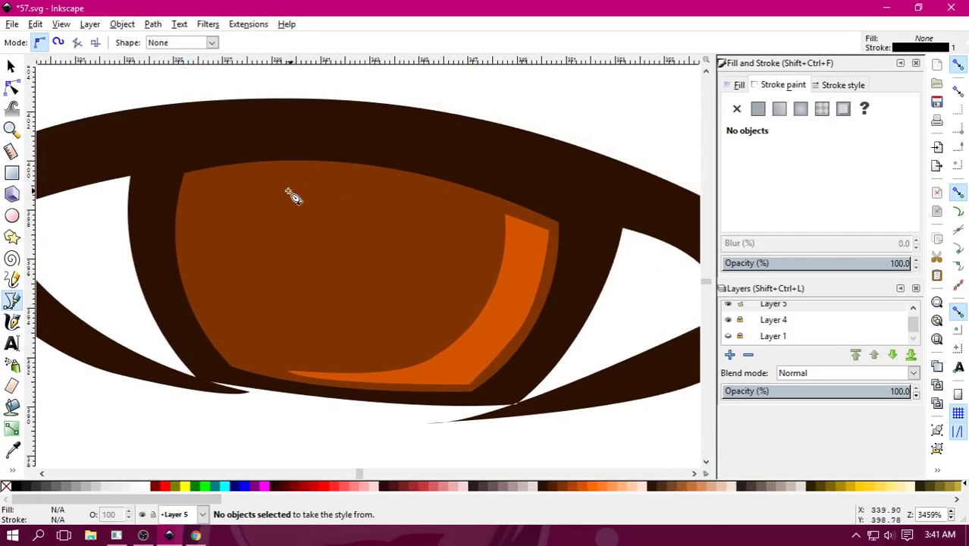
Draw a closed highlight strip in the crescent, filled #FF9955 with no stroke.
{"action": "left_click", "coordinate": [514, 234]}
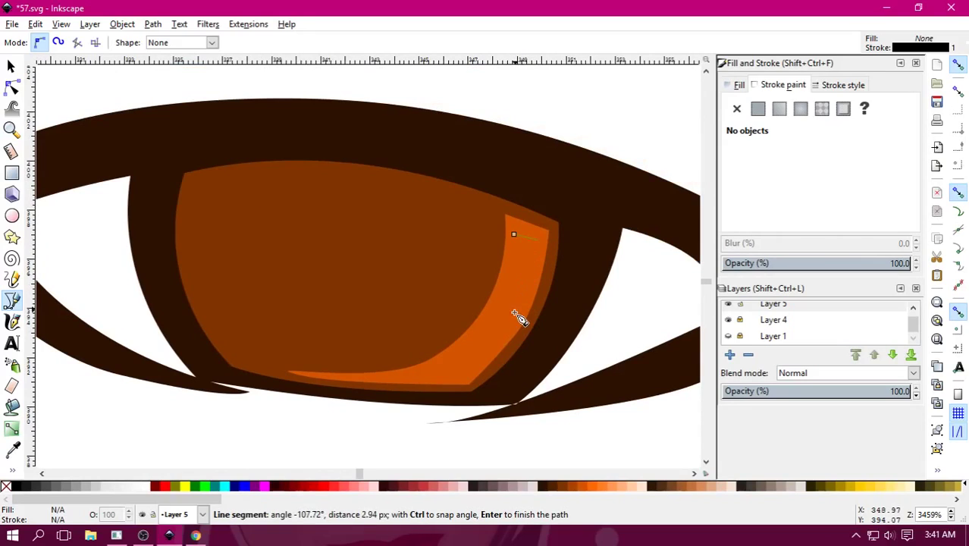
{"action": "left_click_drag", "start_coordinate": [487, 354], "coordinate": [444, 378]}
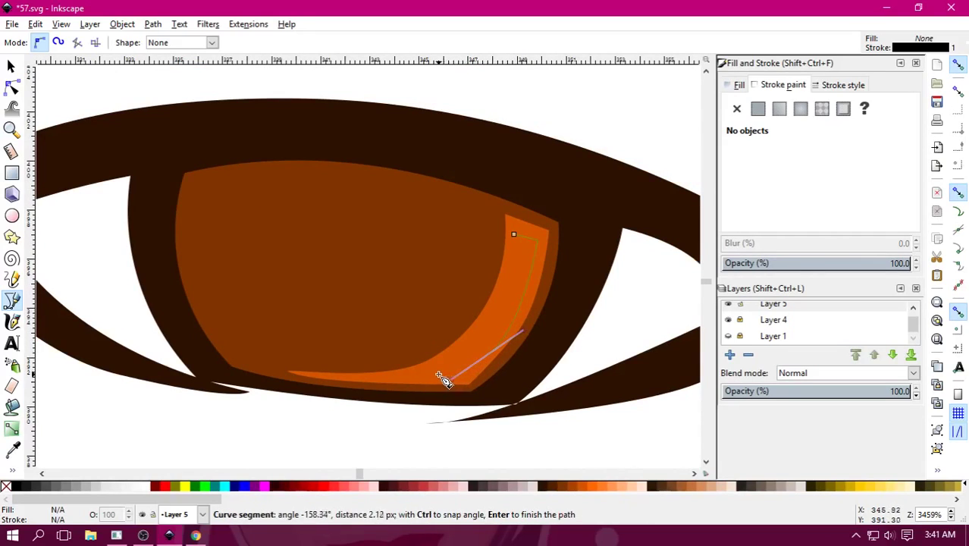
{"action": "left_click_drag", "start_coordinate": [514, 234], "coordinate": [512, 349]}
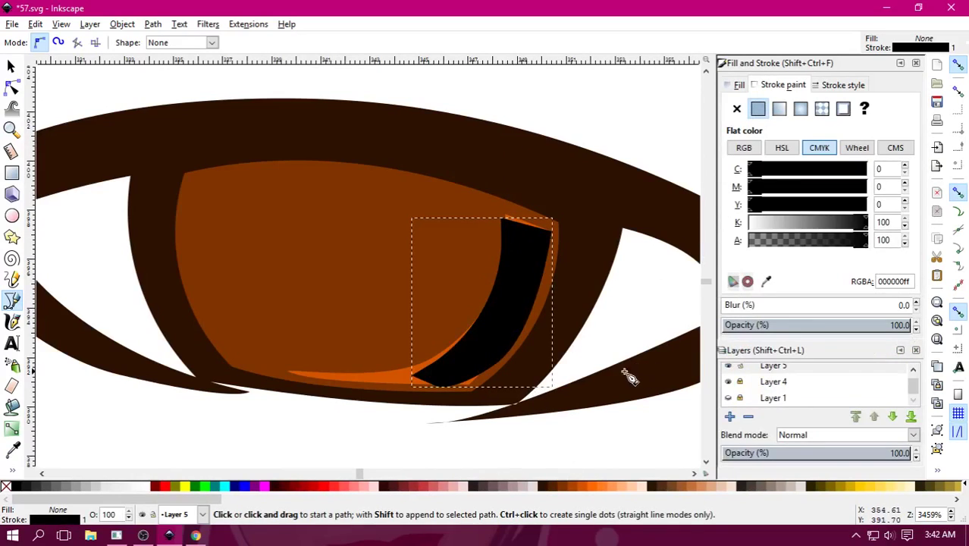
{"action": "left_click", "coordinate": [609, 489]}
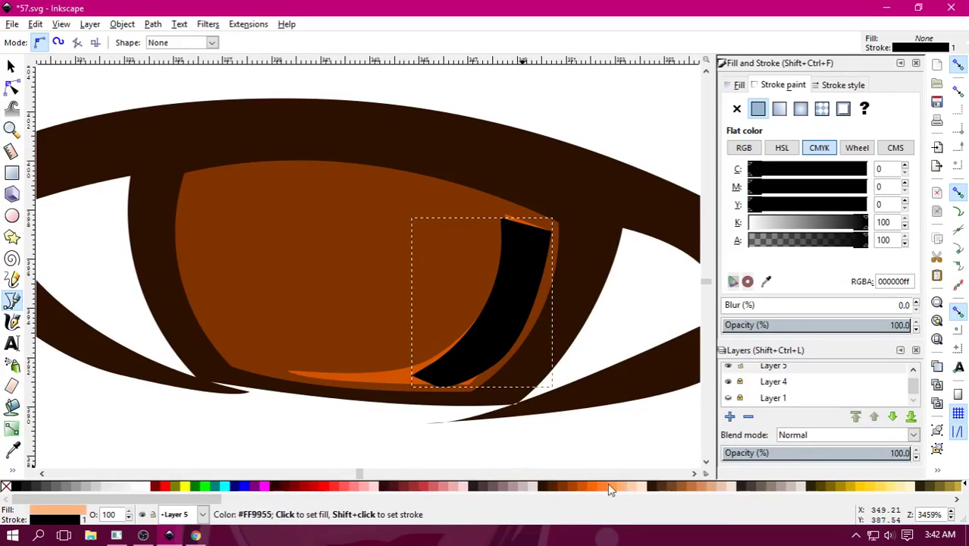
{"action": "right_click", "coordinate": [6, 486]}
{"action": "left_click", "coordinate": [53, 427]}
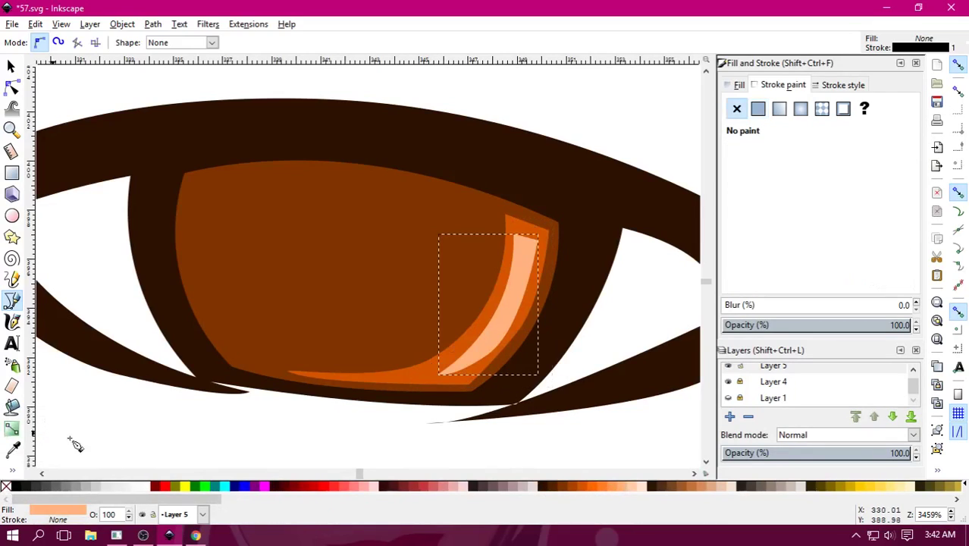
Smooth the highlight's lower curve and draw a small circle at the iris's upper left.
{"action": "left_click", "coordinate": [12, 88]}
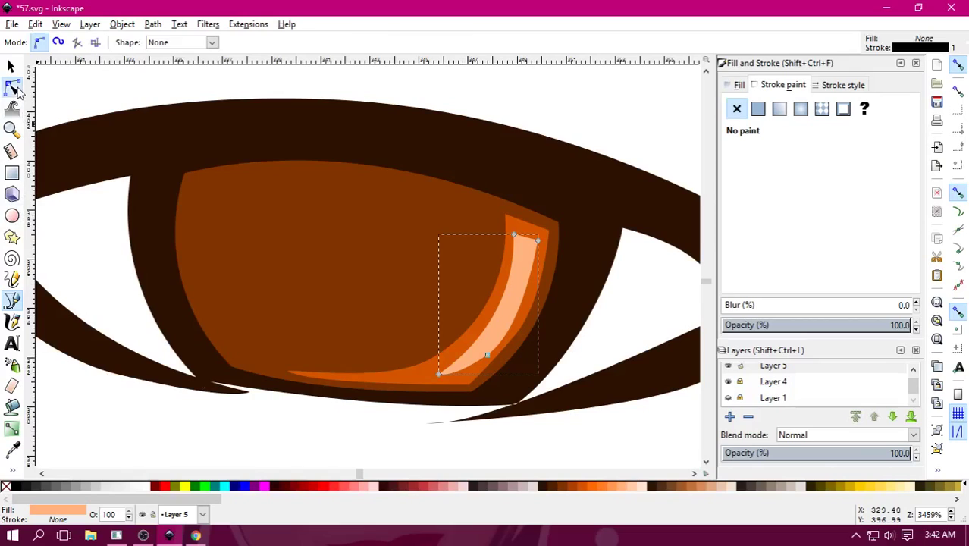
{"action": "left_click", "coordinate": [514, 237]}
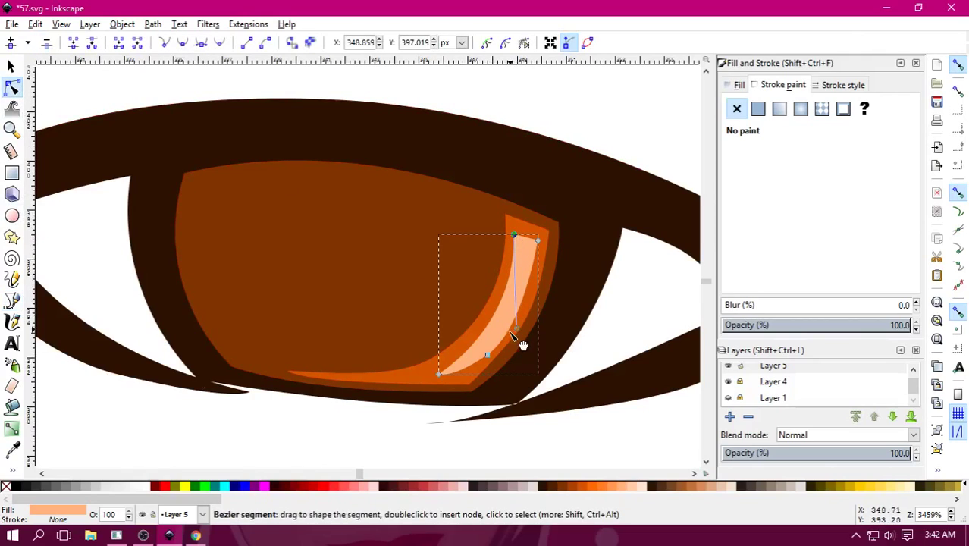
{"action": "left_click_drag", "start_coordinate": [522, 341], "coordinate": [519, 336]}
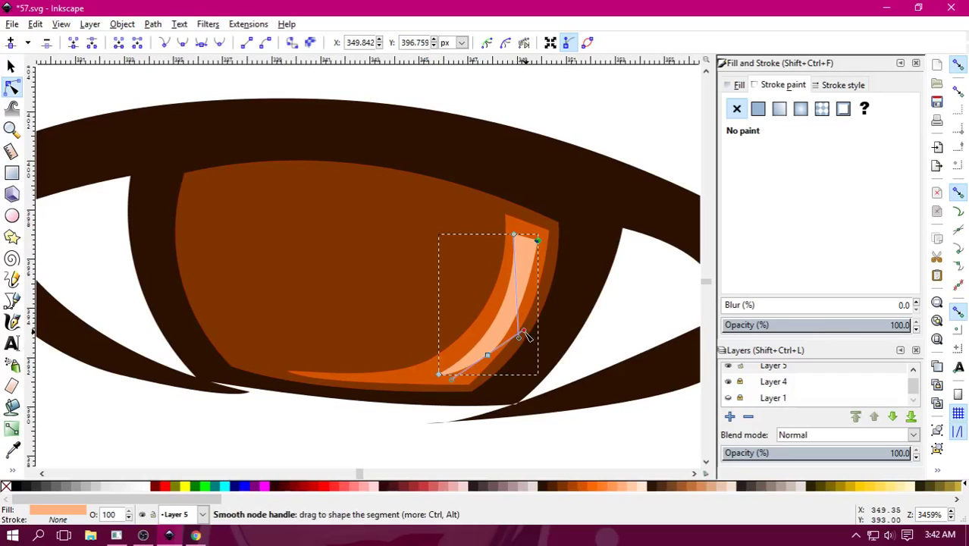
{"action": "left_click_drag", "start_coordinate": [523, 333], "coordinate": [546, 313]}
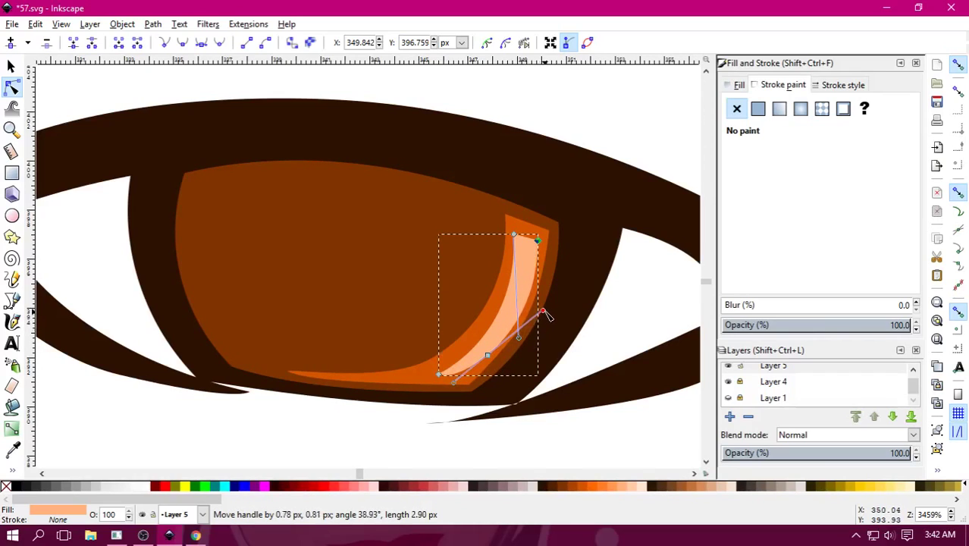
{"action": "left_click", "coordinate": [444, 464]}
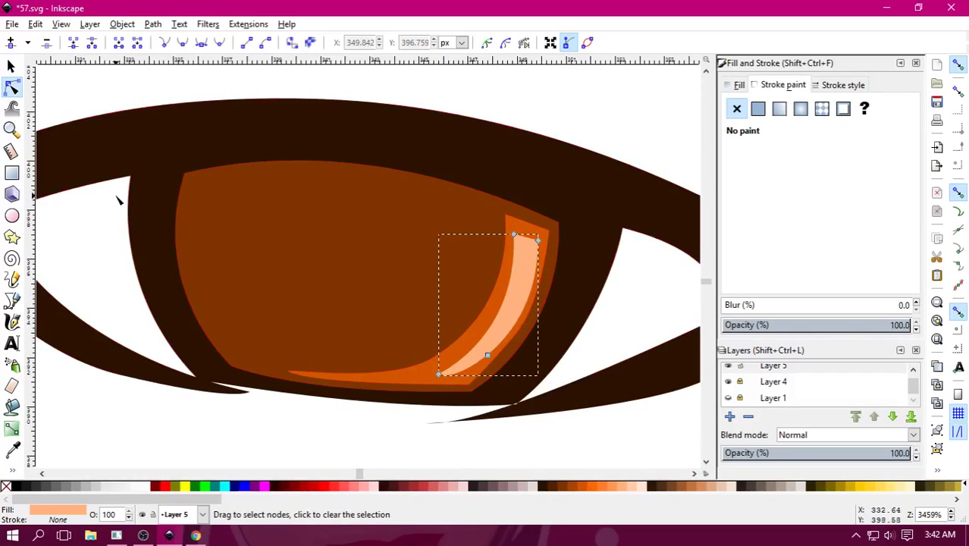
{"action": "left_click", "coordinate": [11, 216]}
{"action": "mouse_move", "coordinate": [196, 188]}
{"action": "left_mouse_down"}
{"action": "mouse_move", "coordinate": [243, 234]}
{"action": "mouse_move", "coordinate": [239, 207]}
{"action": "left_mouse_up"}
Make the small circle light grey, overlap it with a white catchlight circle, and zoom out.
{"action": "left_click", "coordinate": [11, 67]}
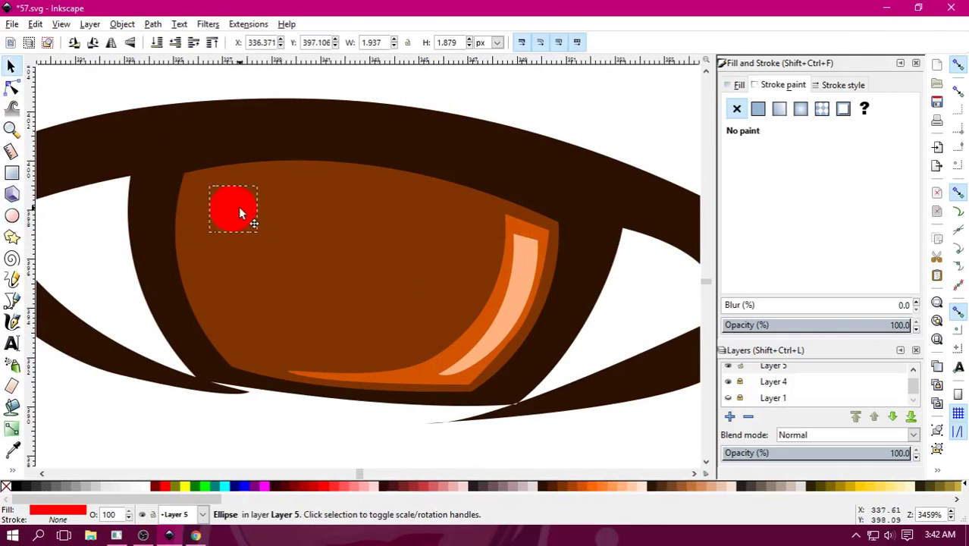
{"action": "left_click", "coordinate": [101, 485]}
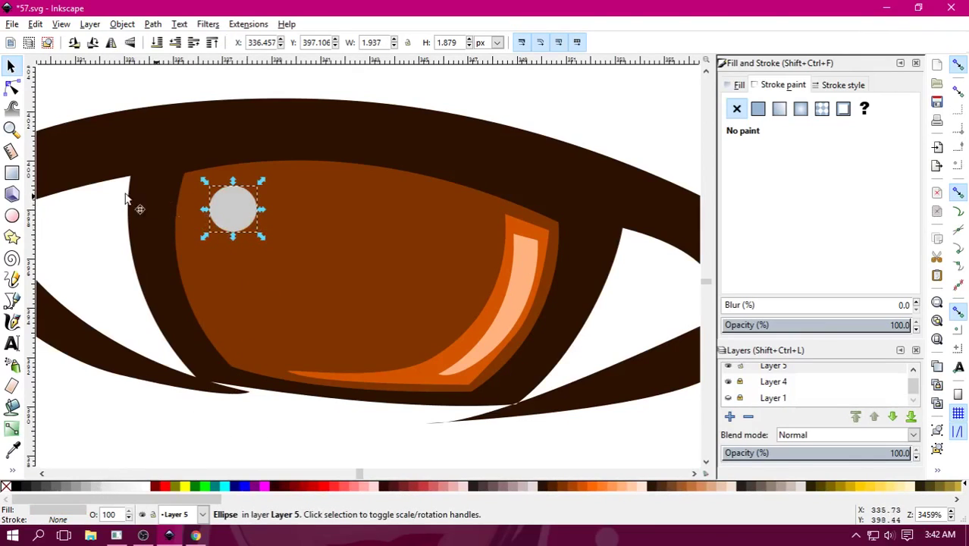
{"action": "left_click", "coordinate": [12, 215]}
{"action": "left_click_drag", "start_coordinate": [248, 220], "coordinate": [274, 244]}
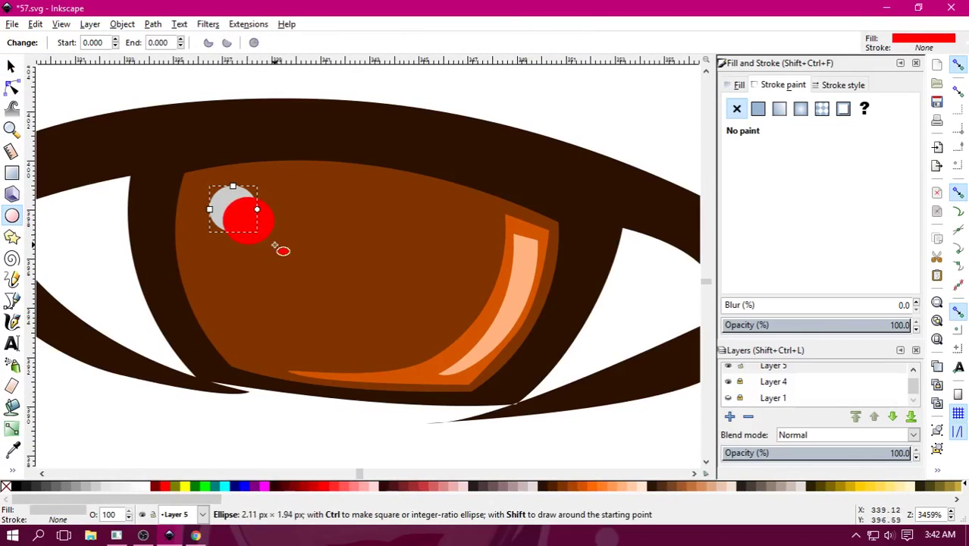
{"action": "left_click", "coordinate": [147, 486]}
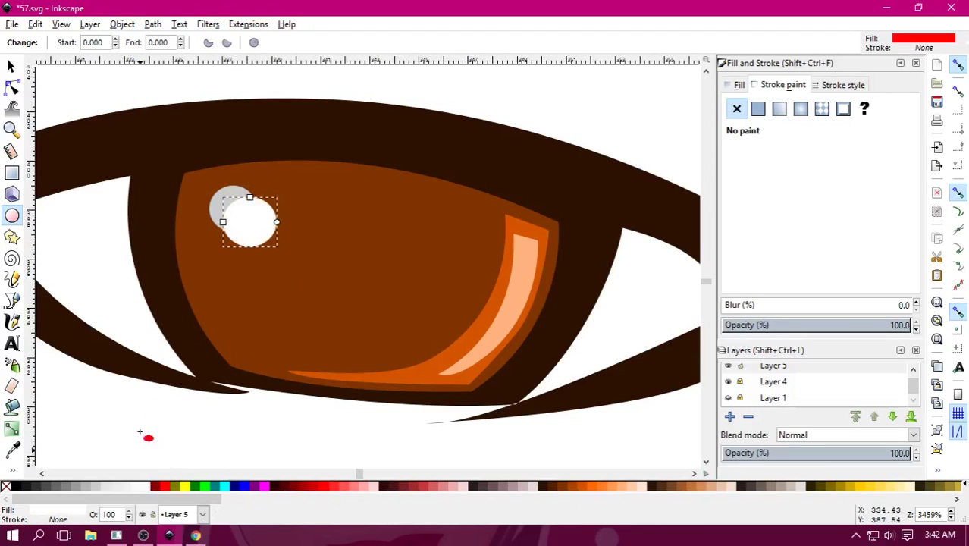
{"action": "left_click", "coordinate": [11, 67]}
{"action": "left_click", "coordinate": [133, 89]}
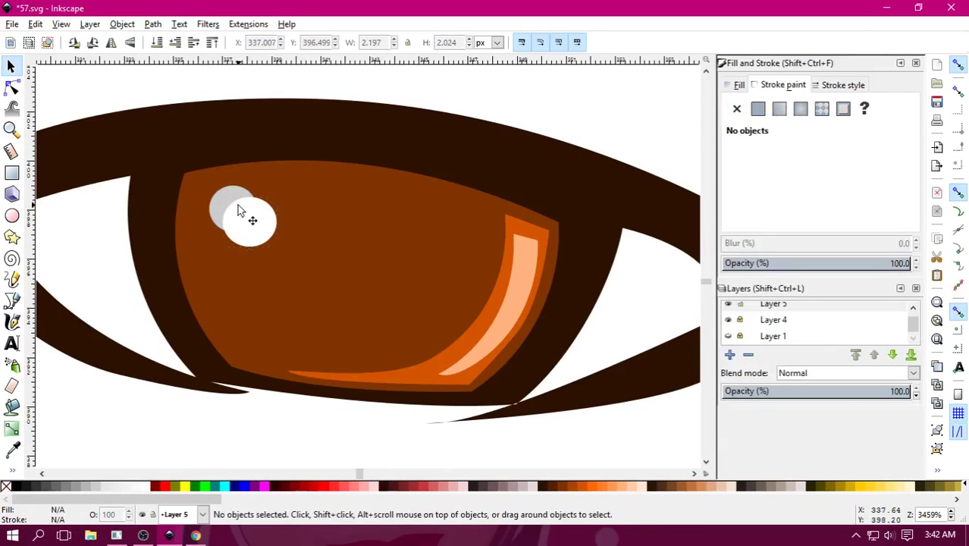
{"action": "key", "text": "minus"}
{"action": "key", "text": "minus"}
{"action": "key", "text": "minus"}
{"action": "key", "text": "minus"}
{"action": "key", "text": "minus"}
{"action": "key", "text": "minus"}
{"action": "key", "text": "minus"}
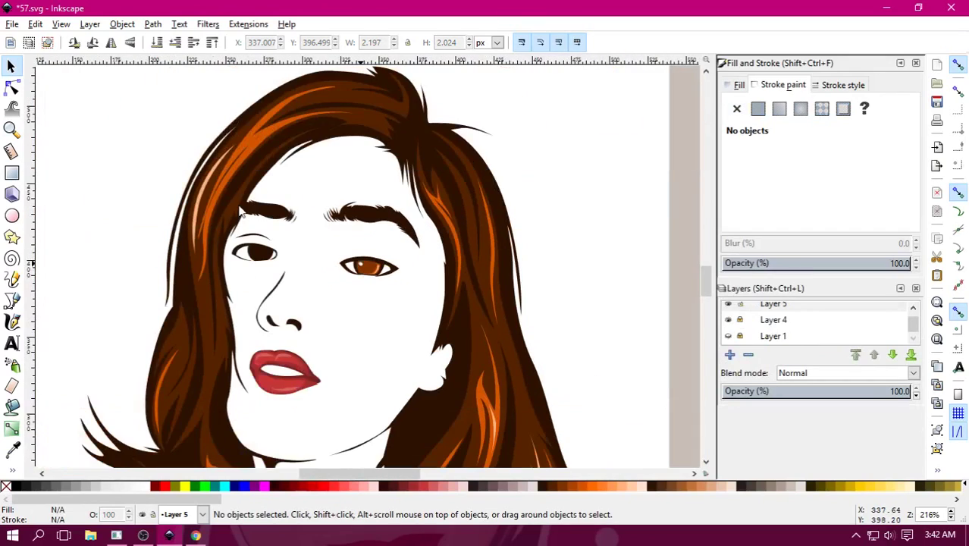
{"action": "key", "text": "minus"}
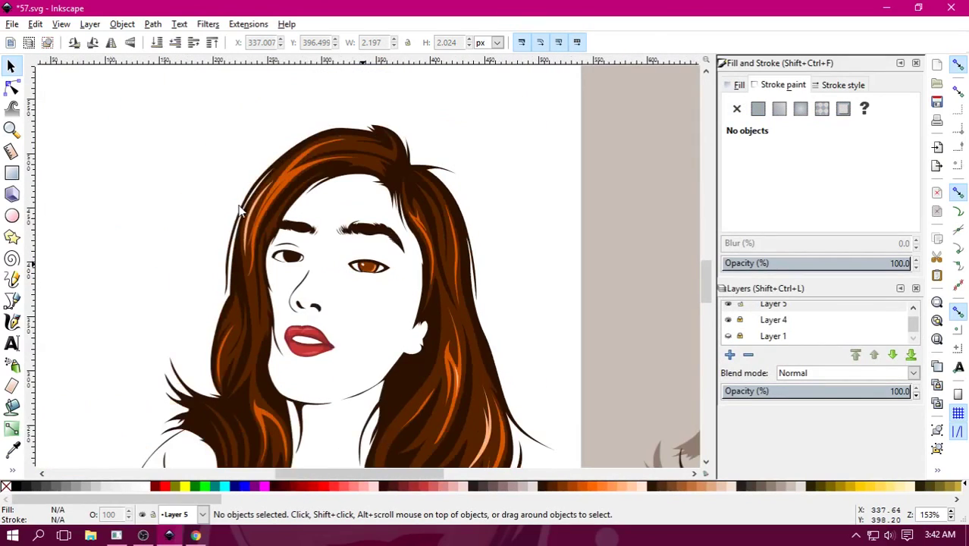
Zoom in on the eyes, check the finished iris, then close in on the dark left eye.
{"action": "key", "text": "plus"}
{"action": "key", "text": "plus"}
{"action": "key", "text": "plus"}
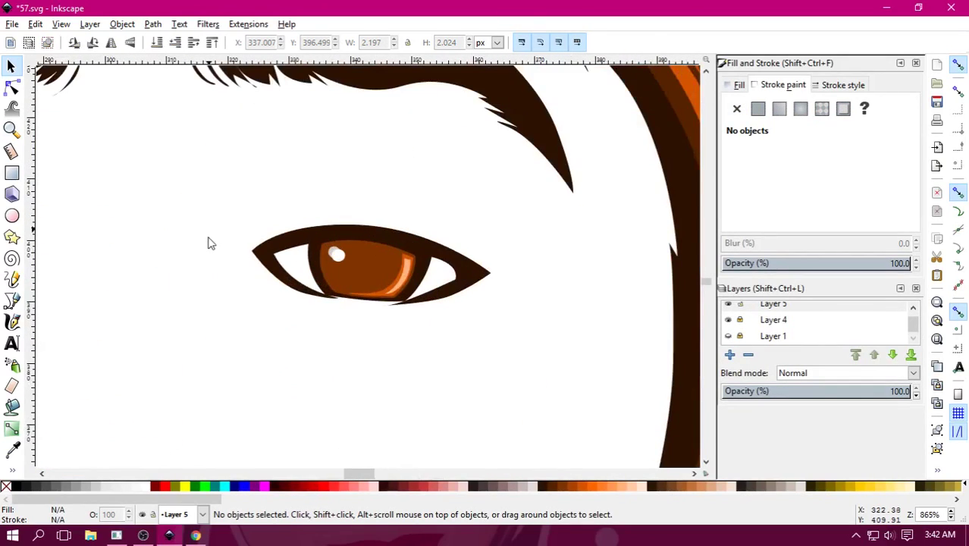
{"action": "scroll", "coordinate": [455, 273], "scroll_direction": "left", "scroll_amount": 8}
{"action": "left_click", "coordinate": [634, 303]}
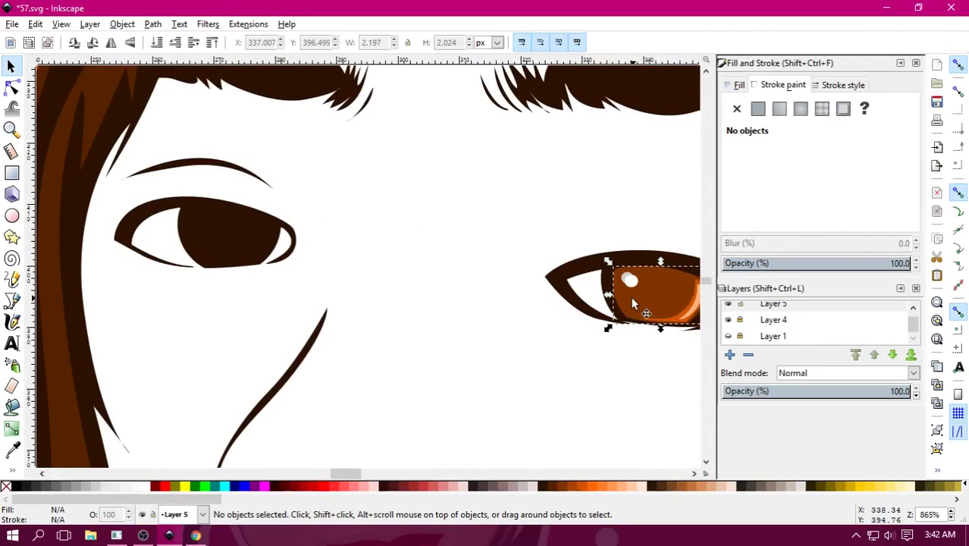
{"action": "key", "text": "plus"}
{"action": "key", "text": "plus"}
{"action": "key", "text": "plus"}
{"action": "scroll", "coordinate": [377, 254], "scroll_direction": "left", "scroll_amount": 6}
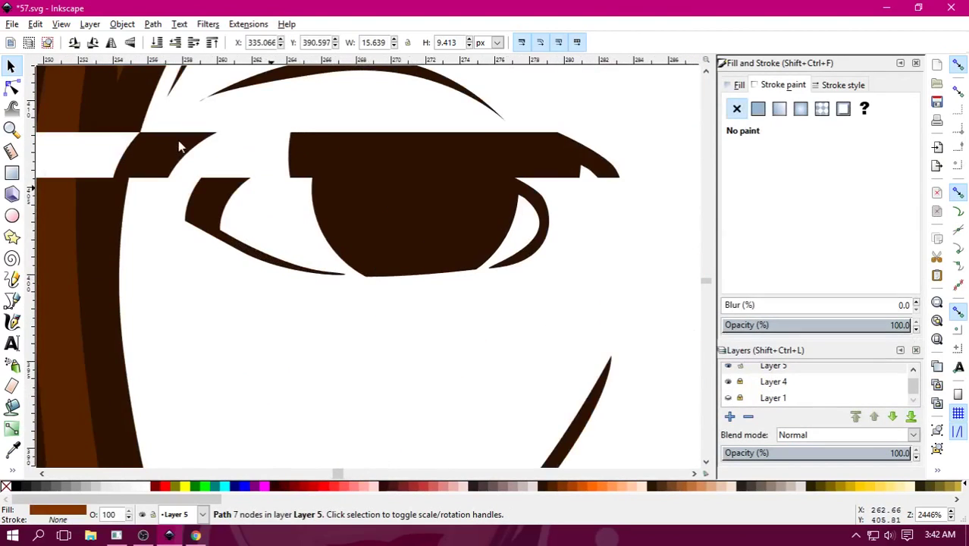
Switch to the Ellipse tool and delete a stray small ellipse.
{"action": "key", "text": "e"}
{"action": "left_click_drag", "start_coordinate": [295, 210], "coordinate": [281, 199]}
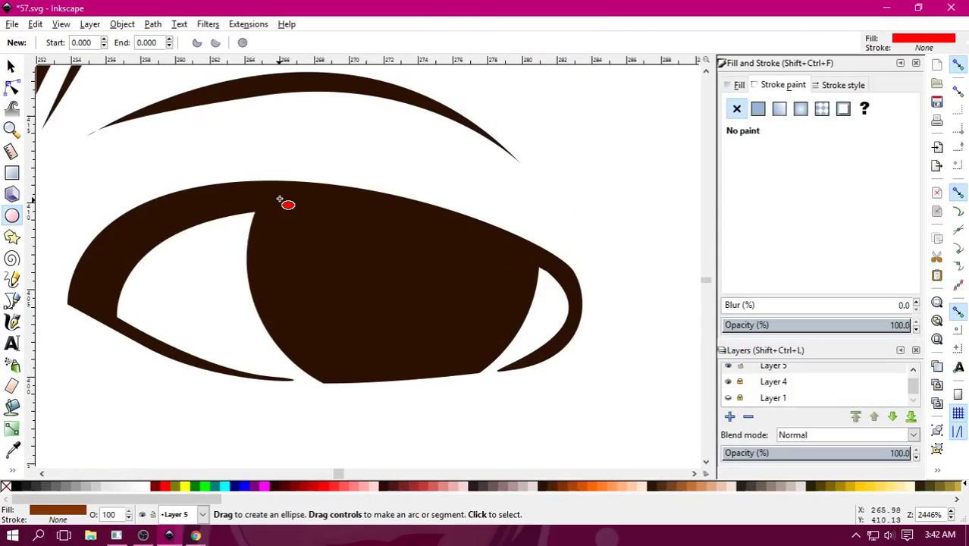
{"action": "key", "text": "Delete"}
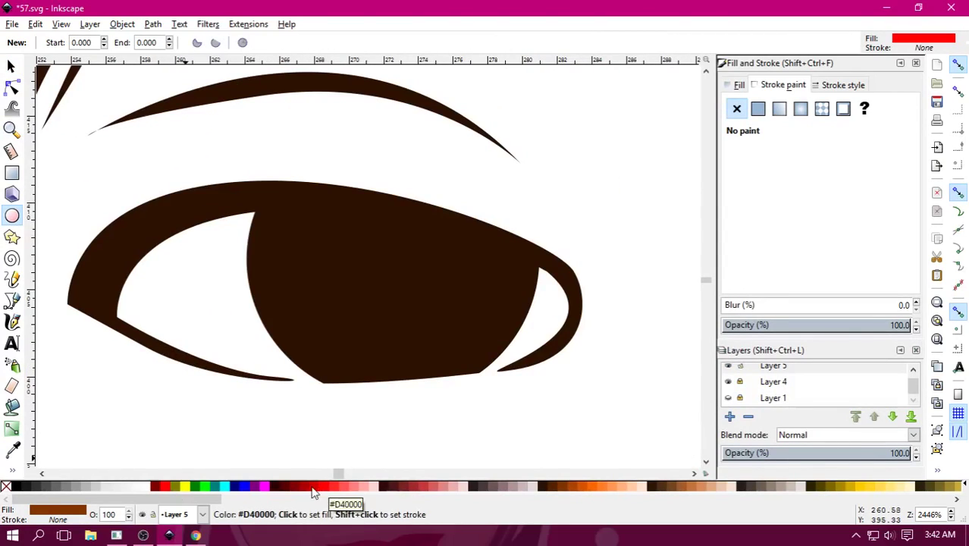
{"action": "right_click", "coordinate": [565, 489]}
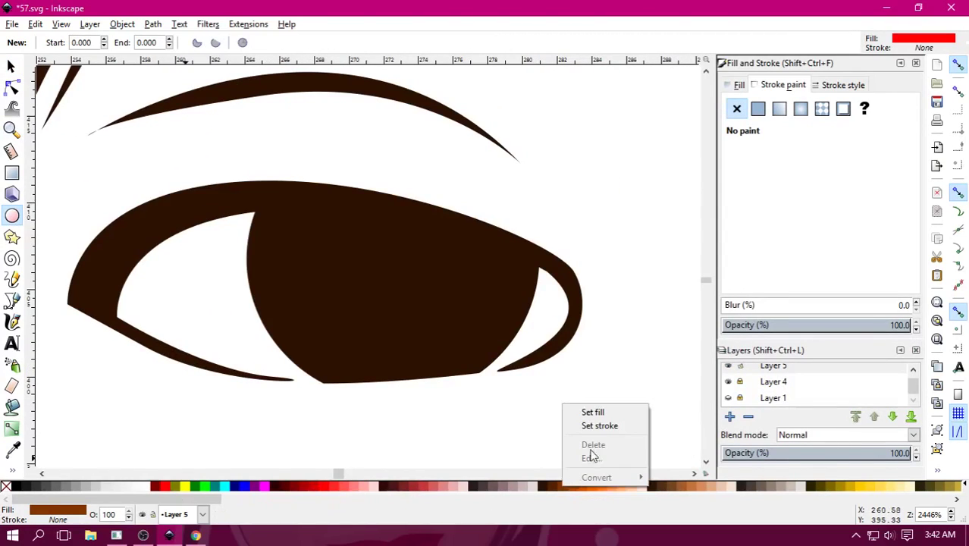
{"action": "left_click", "coordinate": [604, 413]}
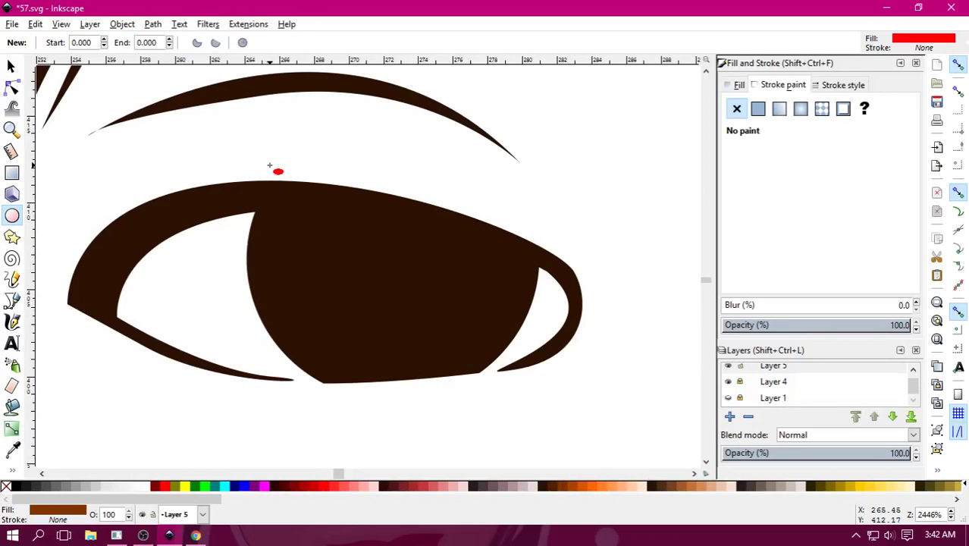
Draw a brown circle over the eye and trace a closed outline around the eye opening.
{"action": "left_click_drag", "start_coordinate": [270, 164], "coordinate": [513, 396]}
{"action": "left_click", "coordinate": [565, 487]}
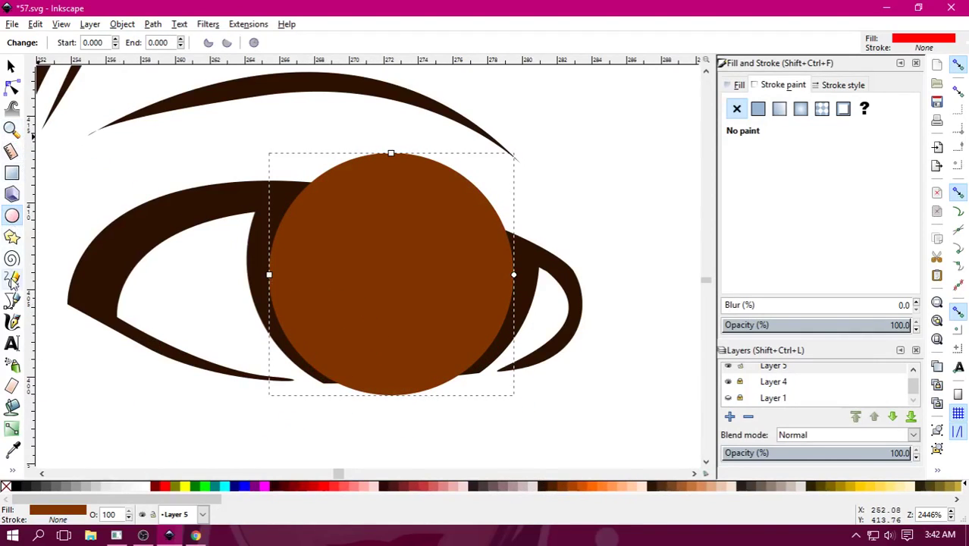
{"action": "left_click", "coordinate": [11, 300]}
{"action": "left_click", "coordinate": [268, 225]}
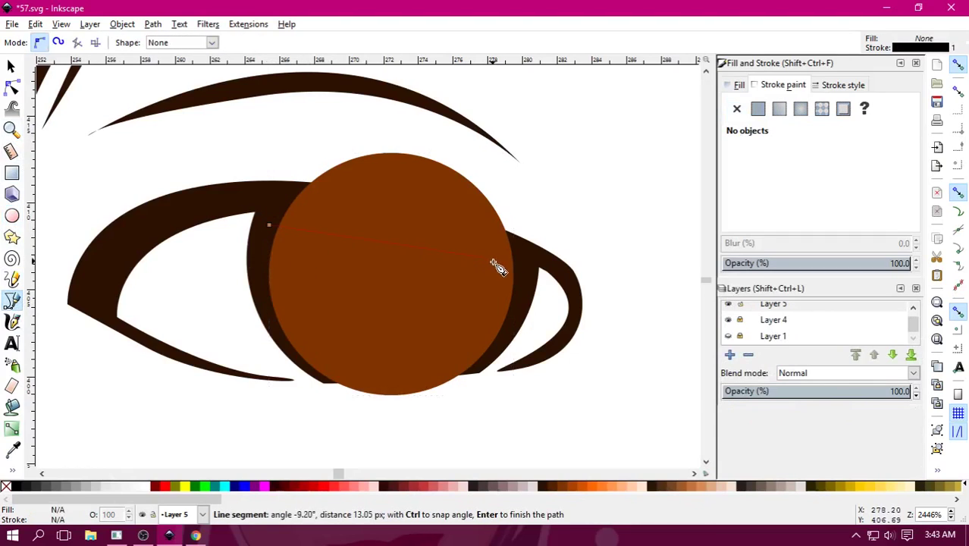
{"action": "left_click_drag", "start_coordinate": [519, 270], "coordinate": [619, 324]}
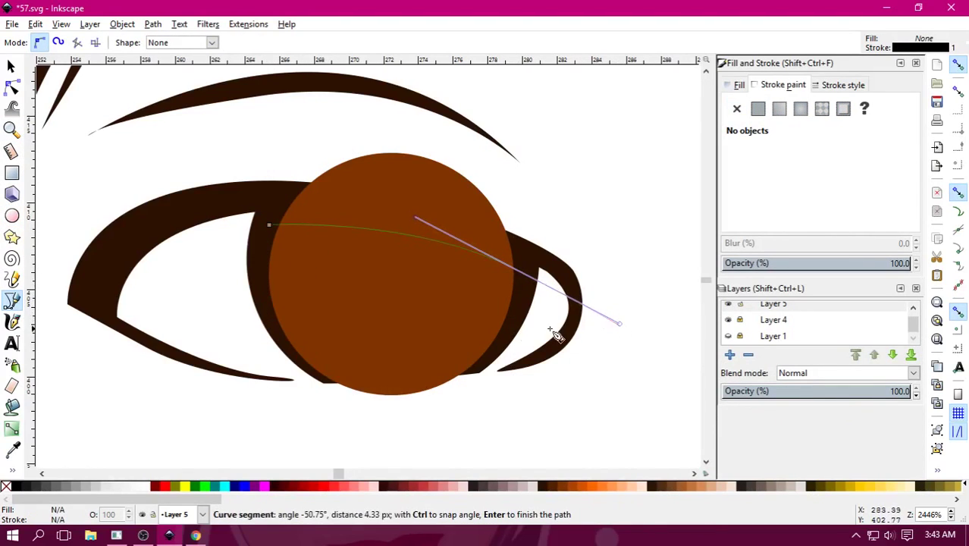
{"action": "left_click", "coordinate": [483, 372]}
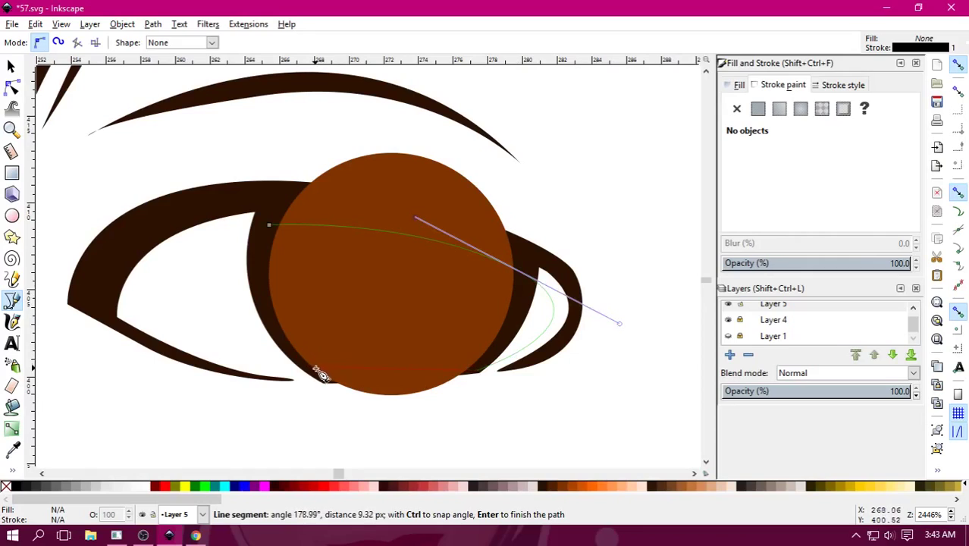
{"action": "left_click", "coordinate": [317, 377]}
{"action": "left_click", "coordinate": [341, 439]}
{"action": "left_click", "coordinate": [574, 427]}
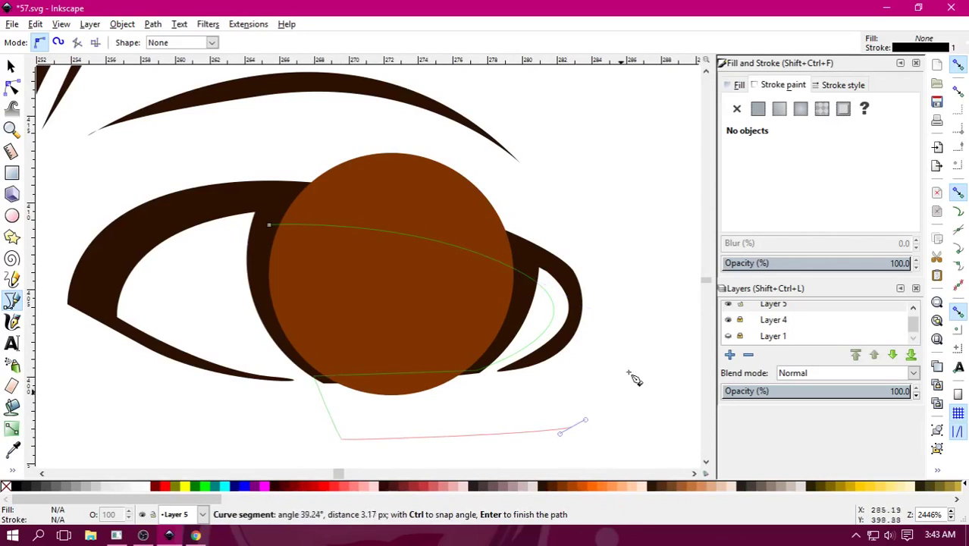
{"action": "left_click_drag", "start_coordinate": [642, 298], "coordinate": [635, 274]}
{"action": "left_click_drag", "start_coordinate": [382, 115], "coordinate": [286, 137]}
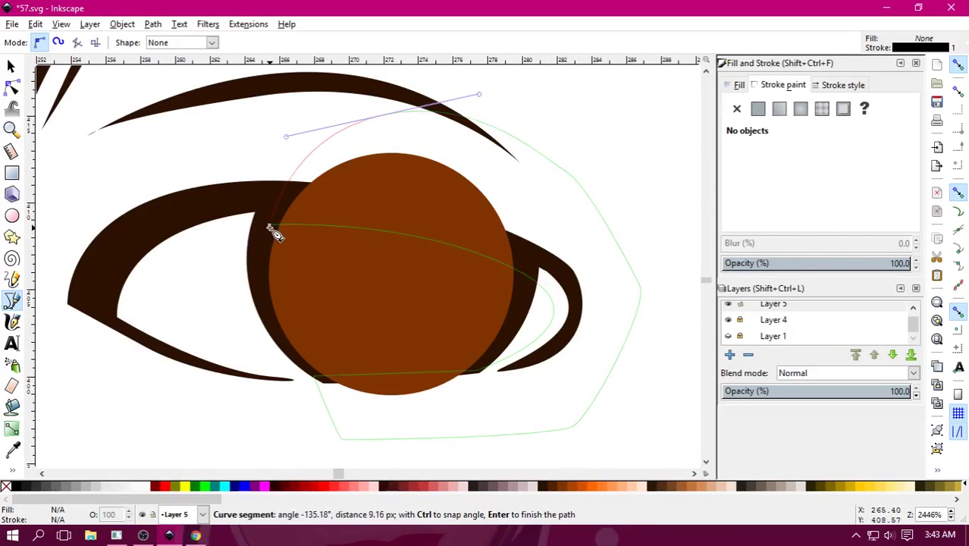
{"action": "left_click", "coordinate": [270, 227]}
Cut the outline from the circle with Path > Difference and nudge the iris into place.
{"action": "left_click", "coordinate": [11, 67]}
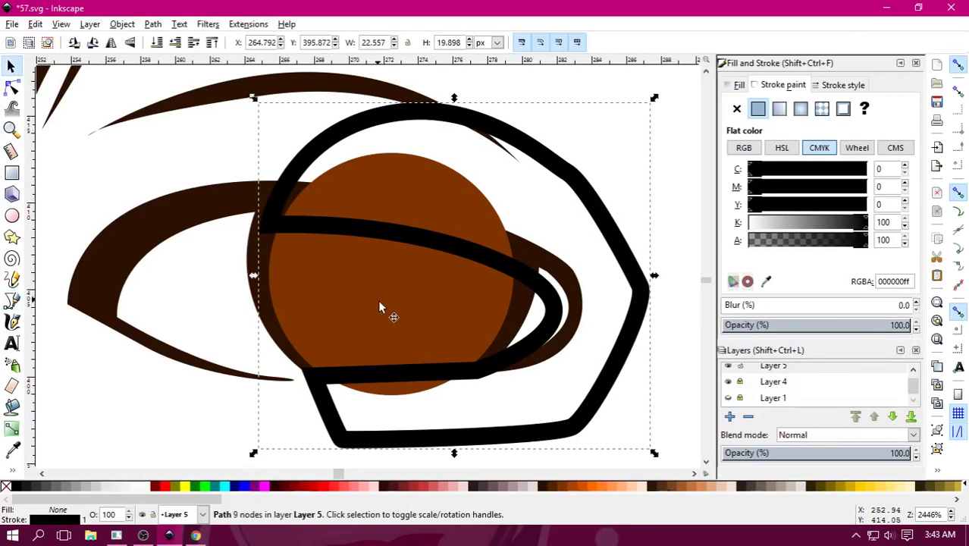
{"action": "left_click", "coordinate": [336, 324], "text": "shift"}
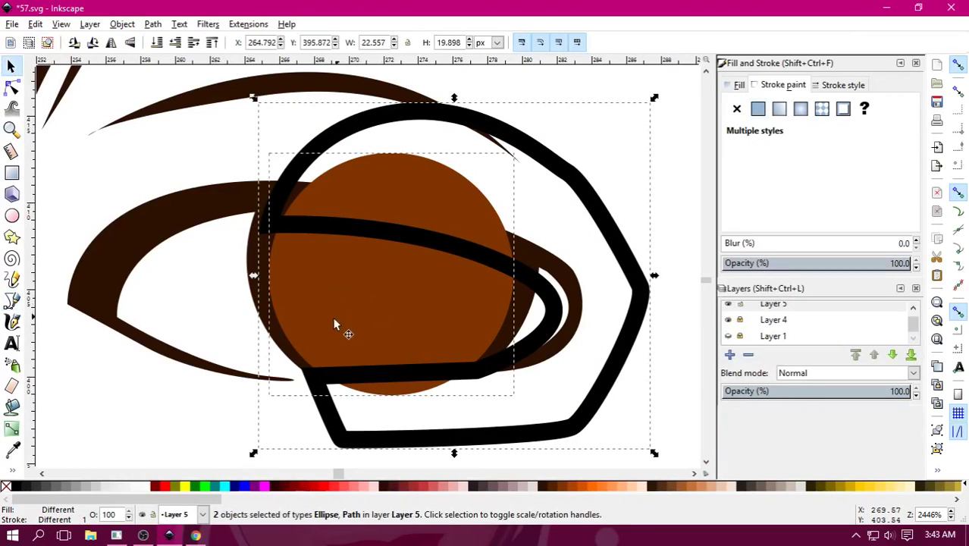
{"action": "left_click", "coordinate": [152, 24]}
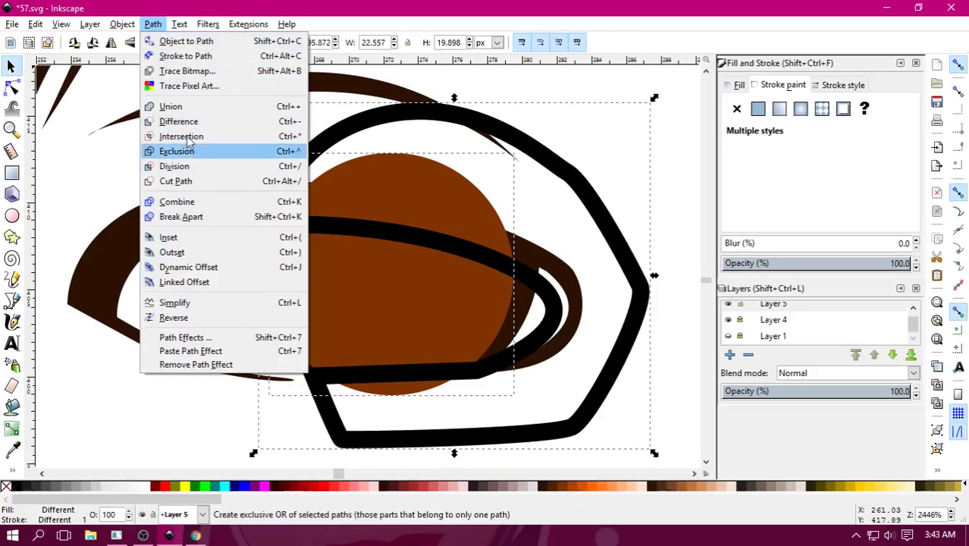
{"action": "left_click", "coordinate": [266, 121]}
{"action": "key", "text": "Escape"}
{"action": "left_click", "coordinate": [451, 308]}
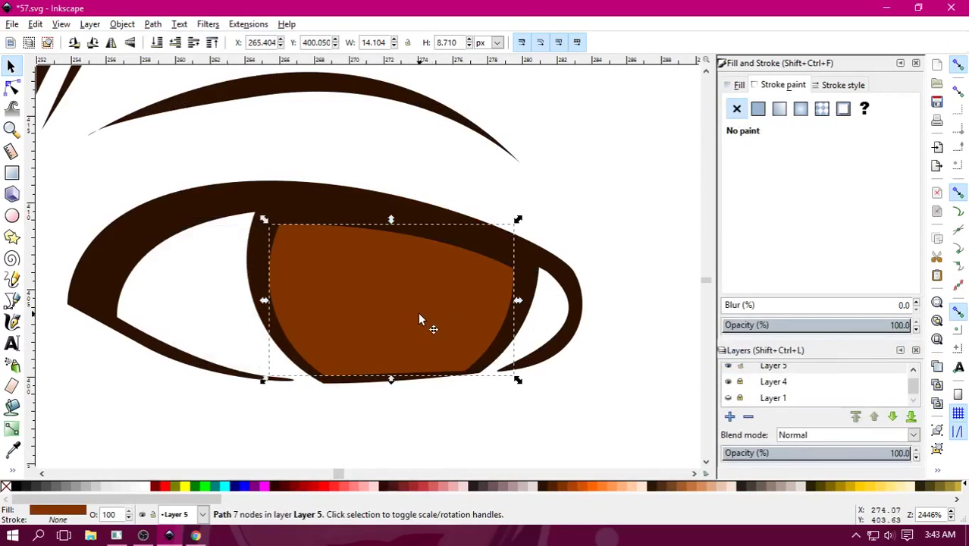
{"action": "left_click_drag", "start_coordinate": [417, 312], "coordinate": [392, 336]}
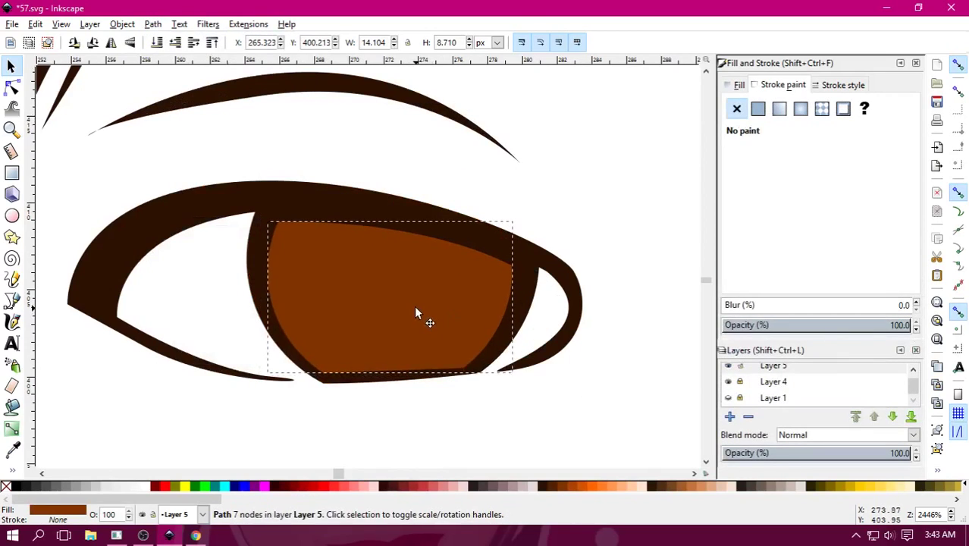
Recolour the trimmed iris a lighter orange-brown.
{"action": "right_click", "coordinate": [5, 486]}
{"action": "left_click", "coordinate": [49, 430]}
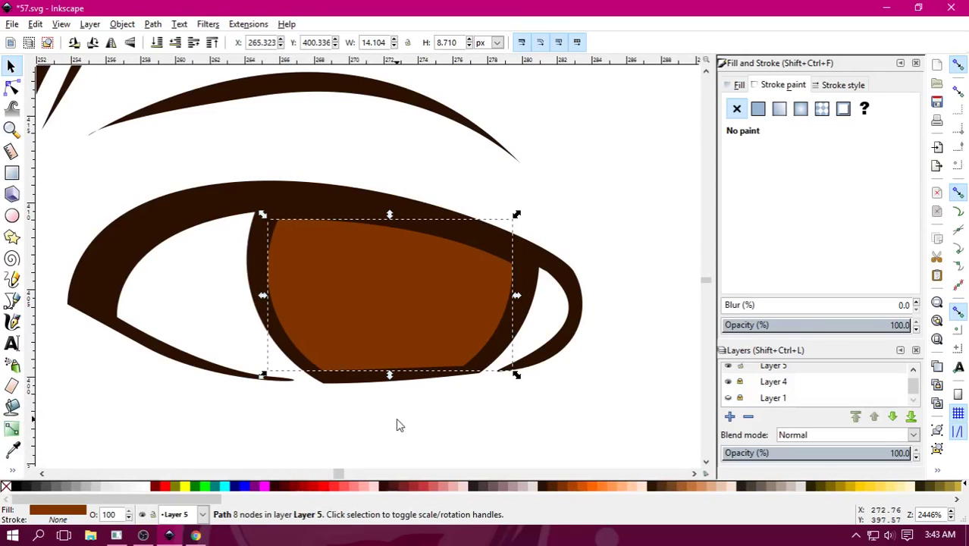
{"action": "left_click", "coordinate": [574, 486]}
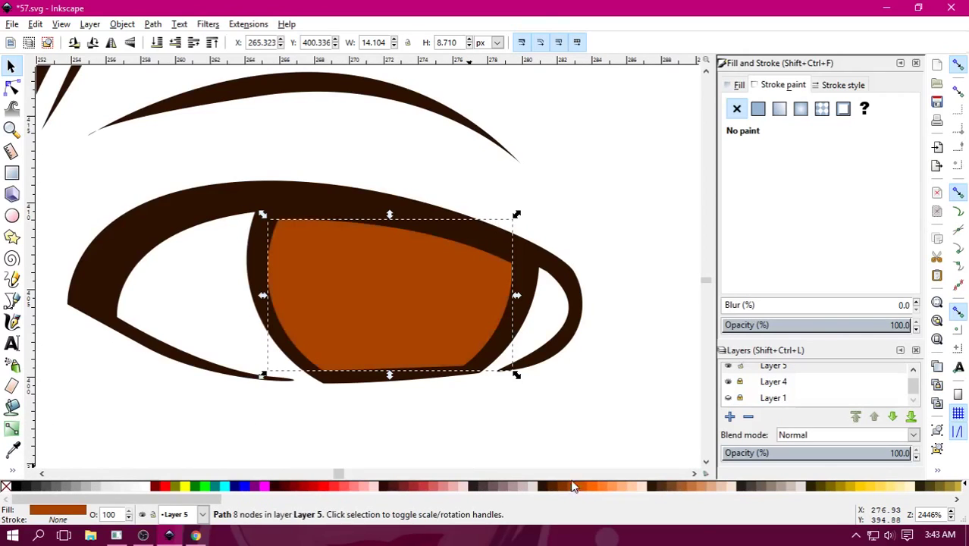
Recolour the iris a darker brown and zoom back in on the eye.
{"action": "key", "text": "minus"}
{"action": "key", "text": "minus"}
{"action": "key", "text": "minus"}
{"action": "key", "text": "minus"}
{"action": "key", "text": "minus"}
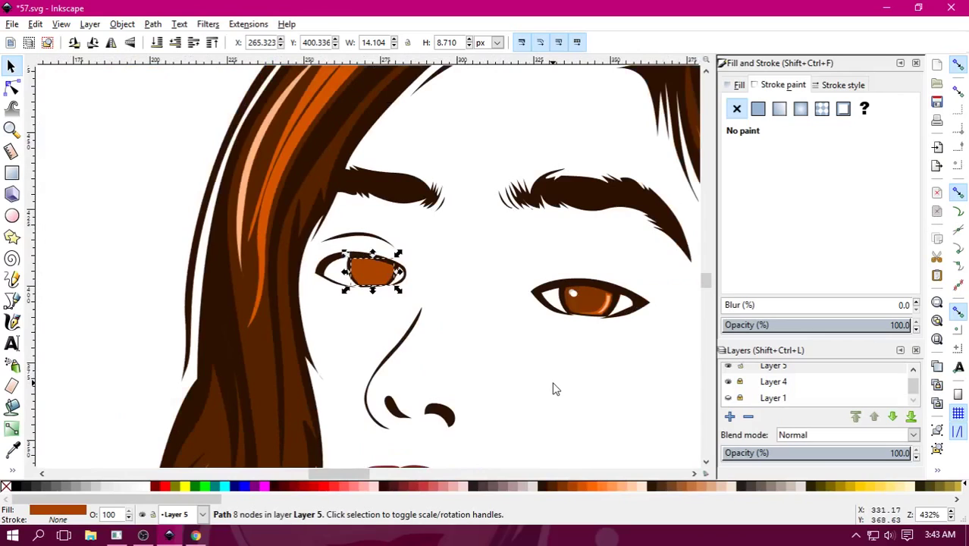
{"action": "left_click", "coordinate": [561, 488]}
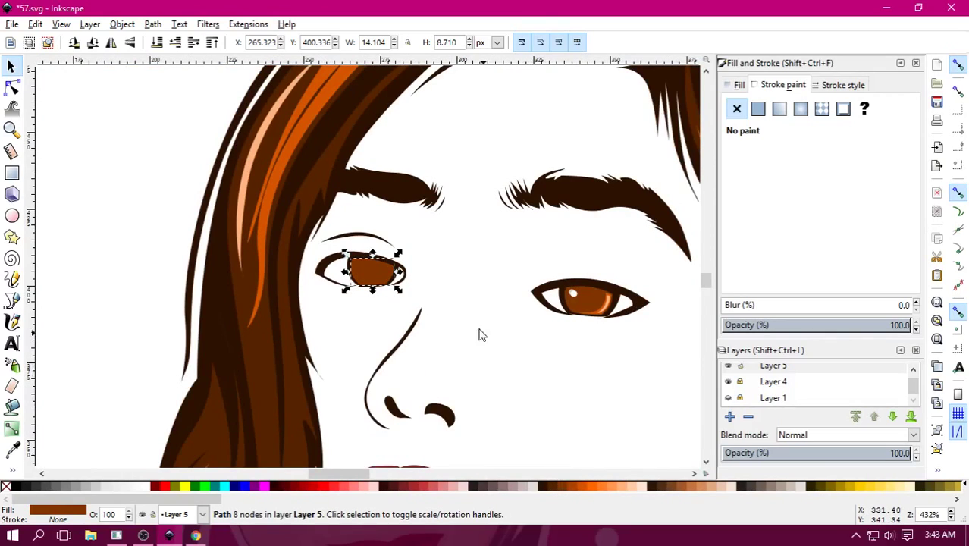
{"action": "key", "text": "Escape"}
{"action": "key", "text": "minus"}
{"action": "key", "text": "minus"}
{"action": "key", "text": "minus"}
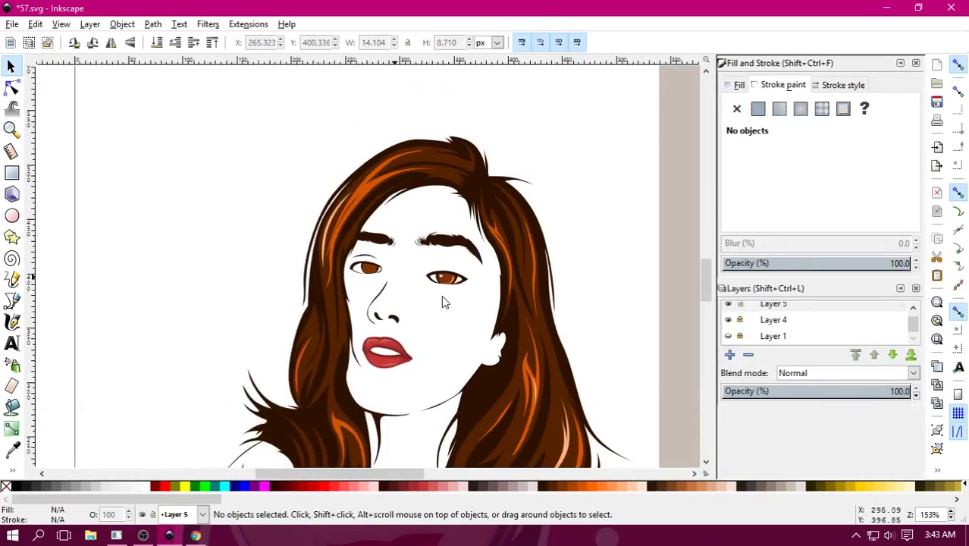
{"action": "key", "text": "plus"}
{"action": "key", "text": "plus"}
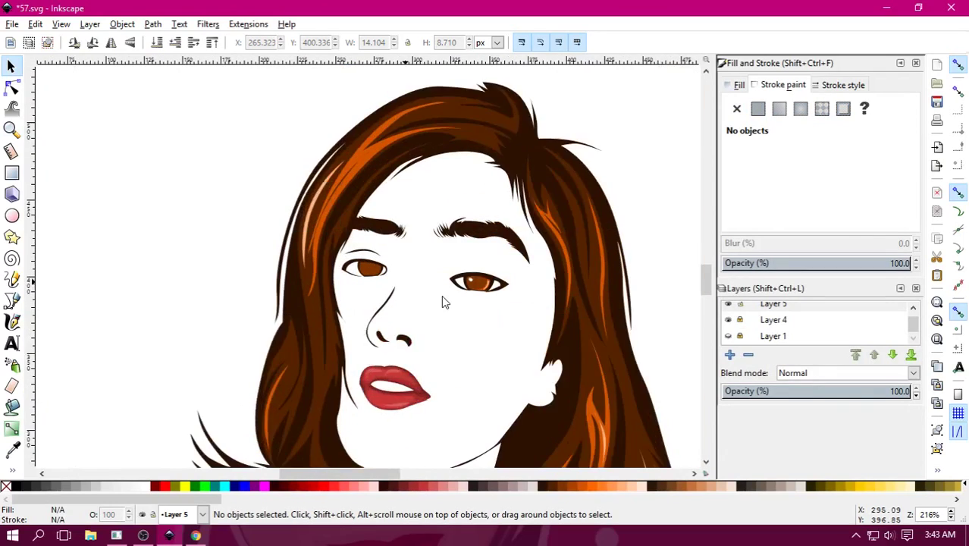
{"action": "key", "text": "plus"}
{"action": "key", "text": "plus"}
{"action": "key", "text": "plus"}
{"action": "left_click_drag", "start_coordinate": [279, 288], "coordinate": [329, 283]}
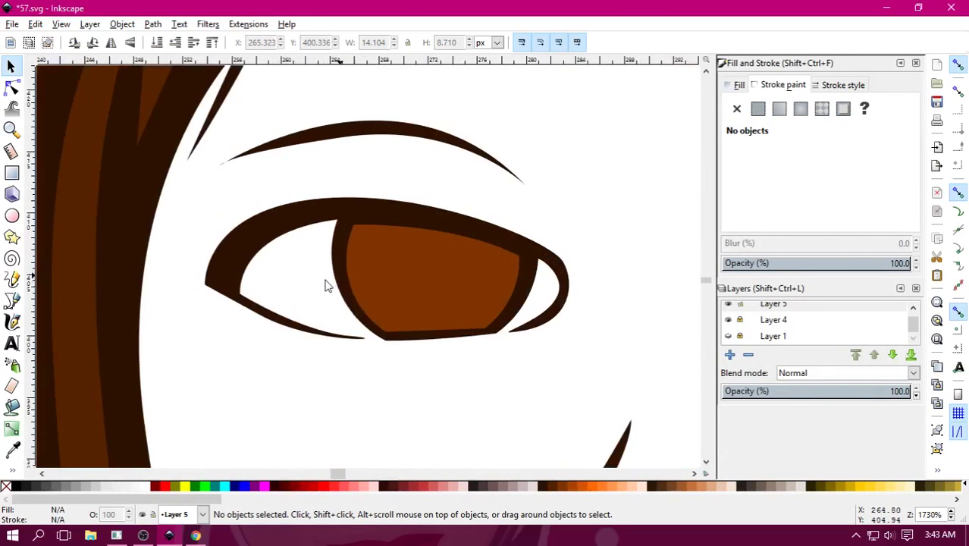
Nudge a lower eyelid node of the eye outline with the Node tool.
{"action": "key", "text": "n"}
{"action": "left_click", "coordinate": [239, 288]}
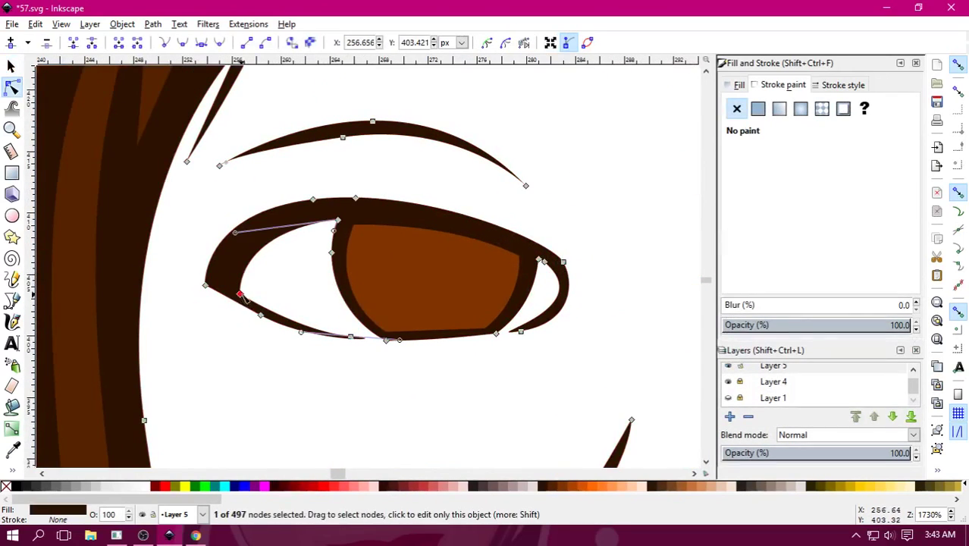
{"action": "left_click_drag", "start_coordinate": [241, 286], "coordinate": [245, 283]}
{"action": "left_click", "coordinate": [395, 407]}
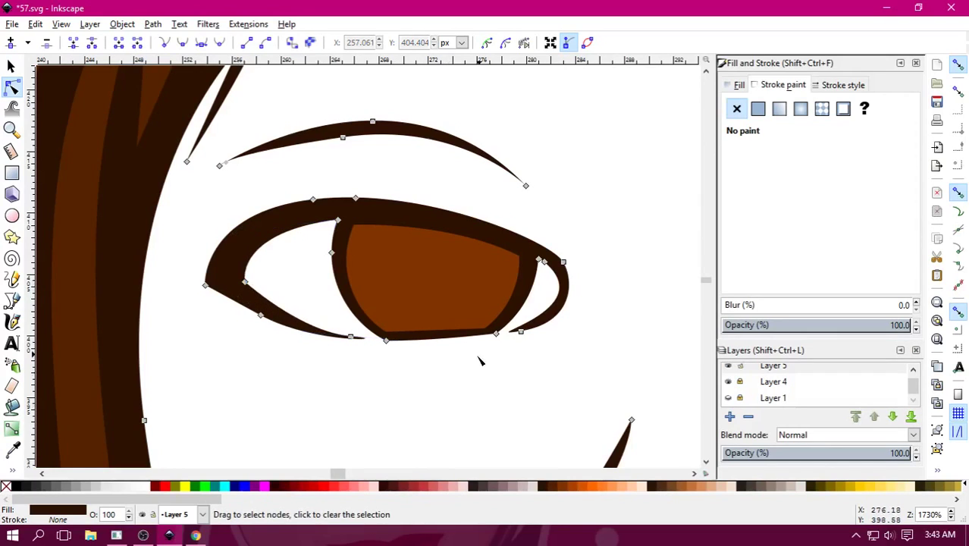
{"action": "left_click_drag", "start_coordinate": [481, 358], "coordinate": [449, 380]}
{"action": "key", "text": "plus"}
{"action": "key", "text": "plus"}
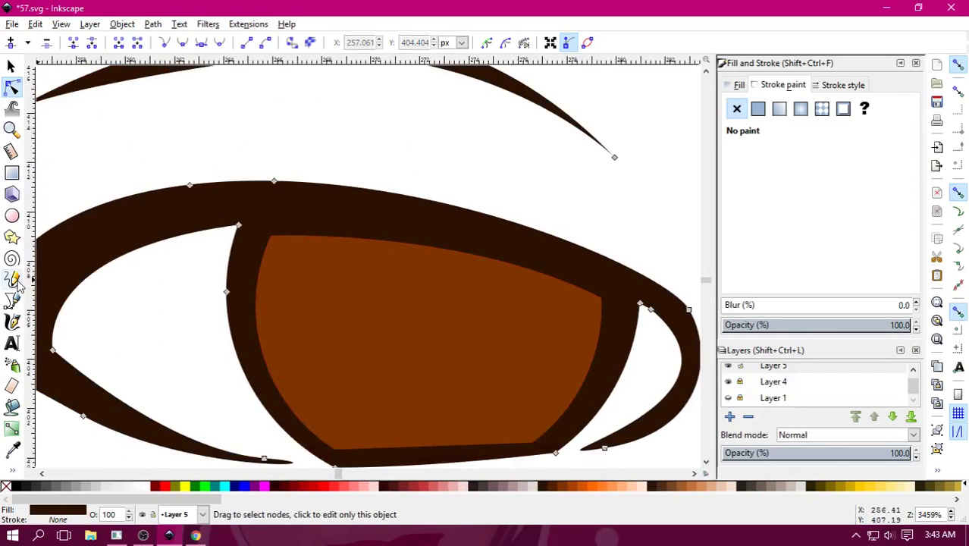
Trace a closed stripe shape along the iris's right edge.
{"action": "left_click", "coordinate": [13, 301]}
{"action": "left_click_drag", "start_coordinate": [310, 245], "coordinate": [182, 179]}
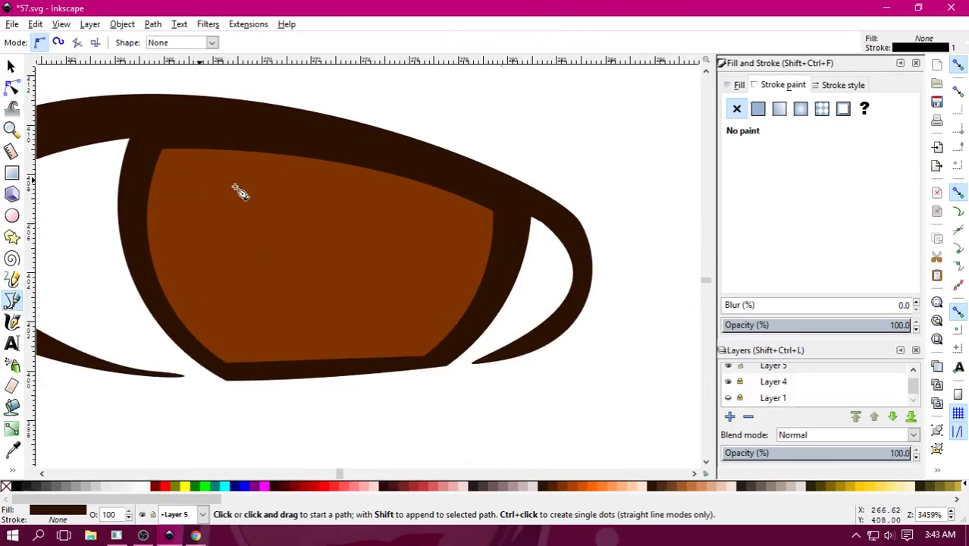
{"action": "left_click", "coordinate": [448, 208]}
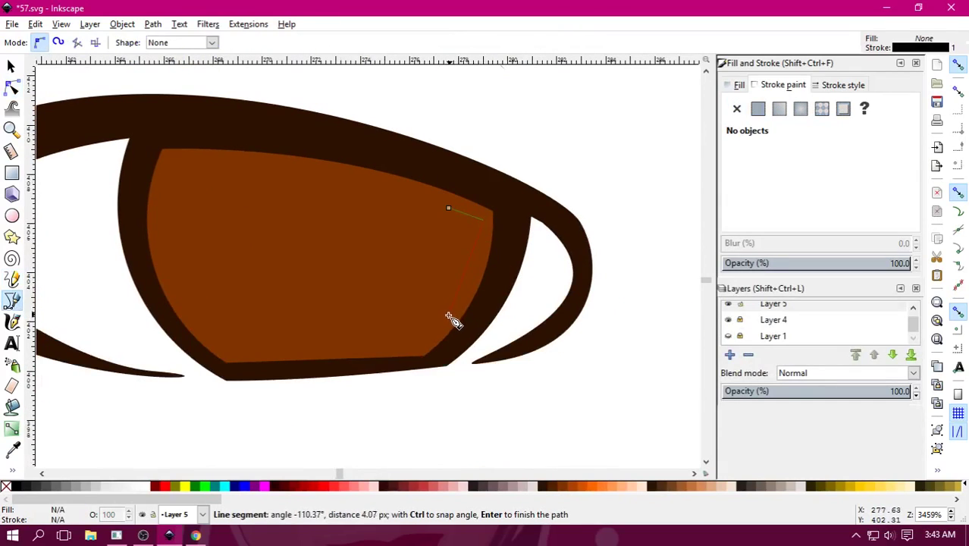
{"action": "left_click_drag", "start_coordinate": [448, 315], "coordinate": [419, 345]}
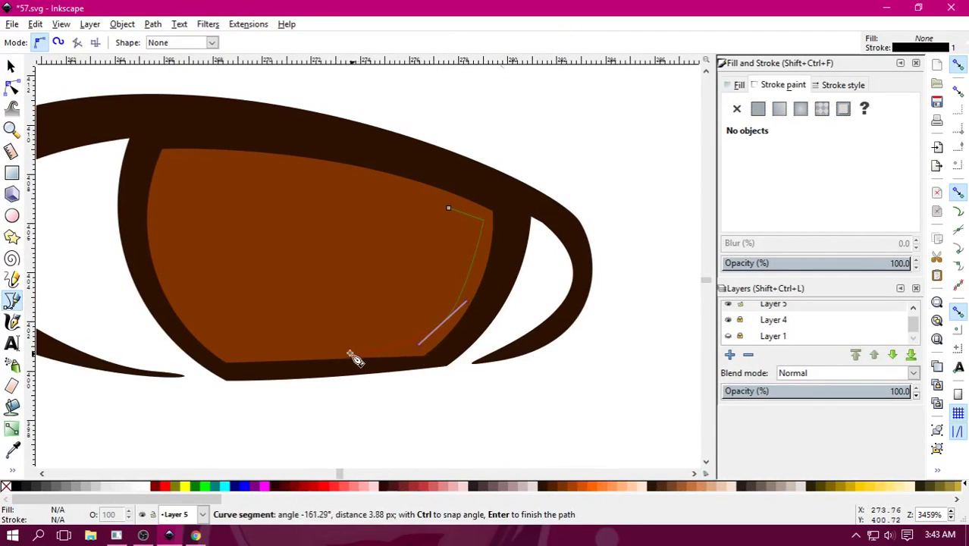
{"action": "left_click", "coordinate": [281, 354]}
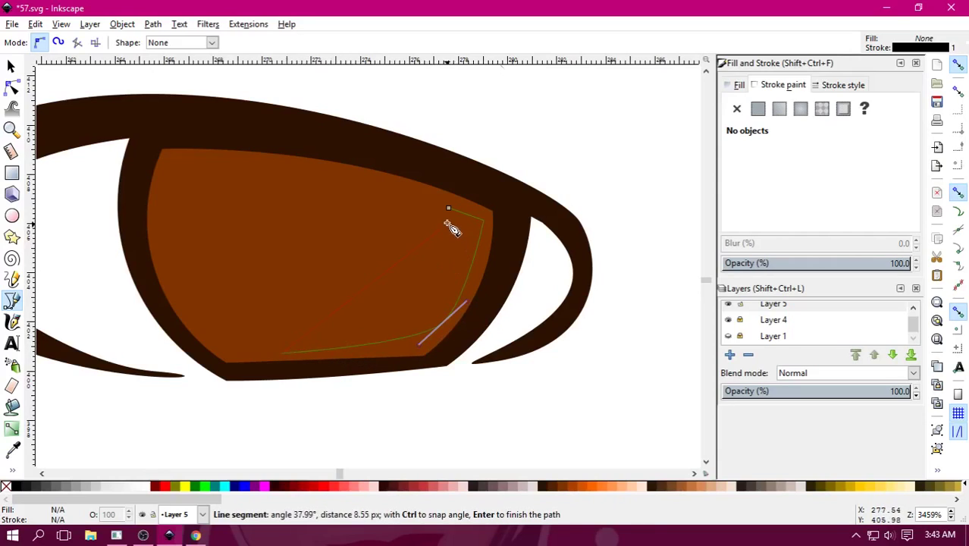
{"action": "mouse_move", "coordinate": [448, 208]}
{"action": "left_mouse_down"}
{"action": "mouse_move", "coordinate": [454, 88]}
{"action": "mouse_move", "coordinate": [436, 75]}
{"action": "left_mouse_up"}
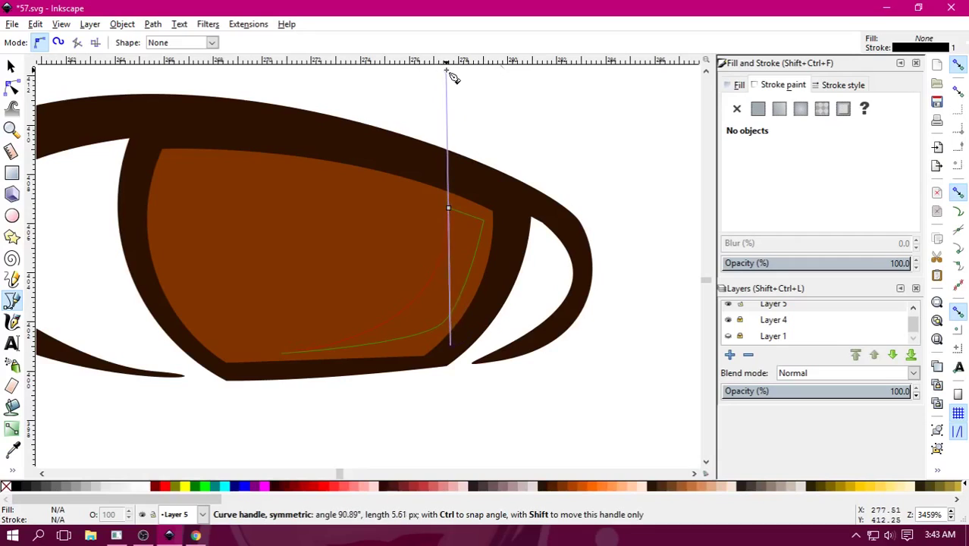
{"action": "left_click_drag", "start_coordinate": [436, 75], "coordinate": [452, 69]}
Fill the stripe bright orange #FF6600 with no outline.
{"action": "left_click", "coordinate": [10, 66]}
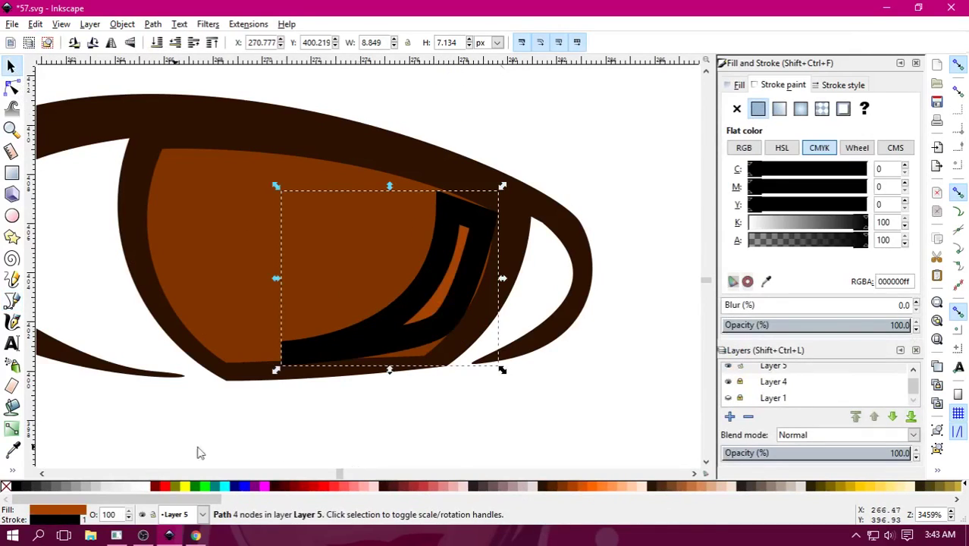
{"action": "left_click", "coordinate": [596, 486]}
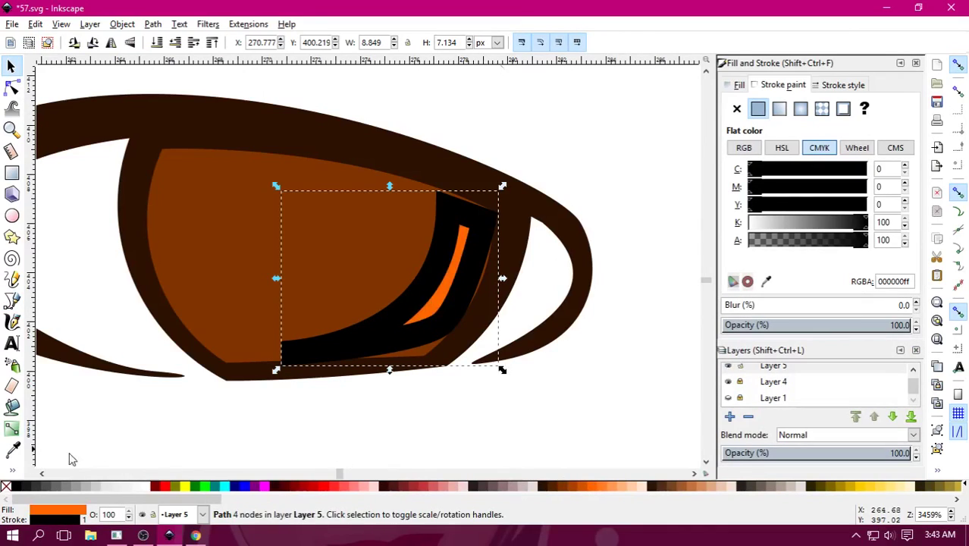
{"action": "right_click", "coordinate": [6, 486]}
{"action": "left_click", "coordinate": [41, 424]}
Place a smaller copy of the stripe on top, coloured pale peach.
{"action": "key", "text": "ctrl+c"}
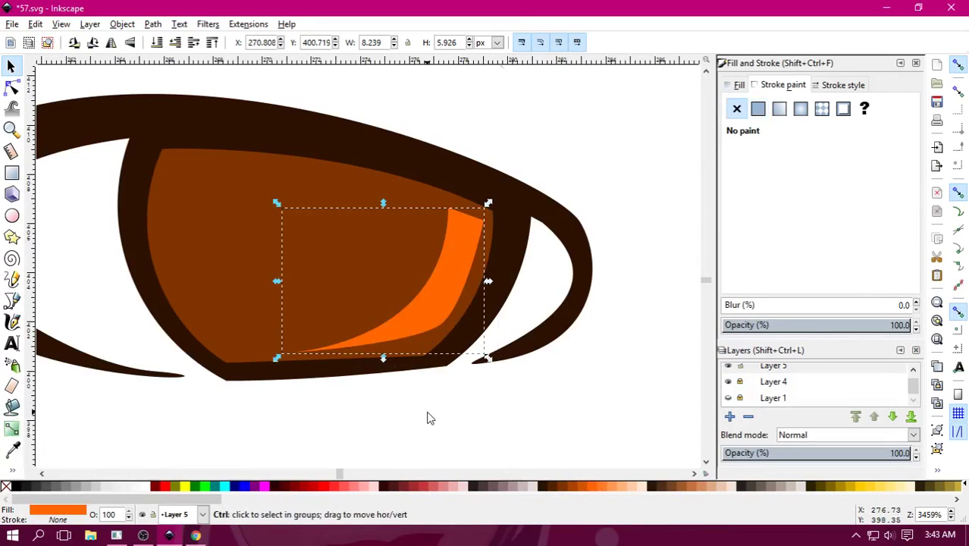
{"action": "key", "text": "ctrl+v"}
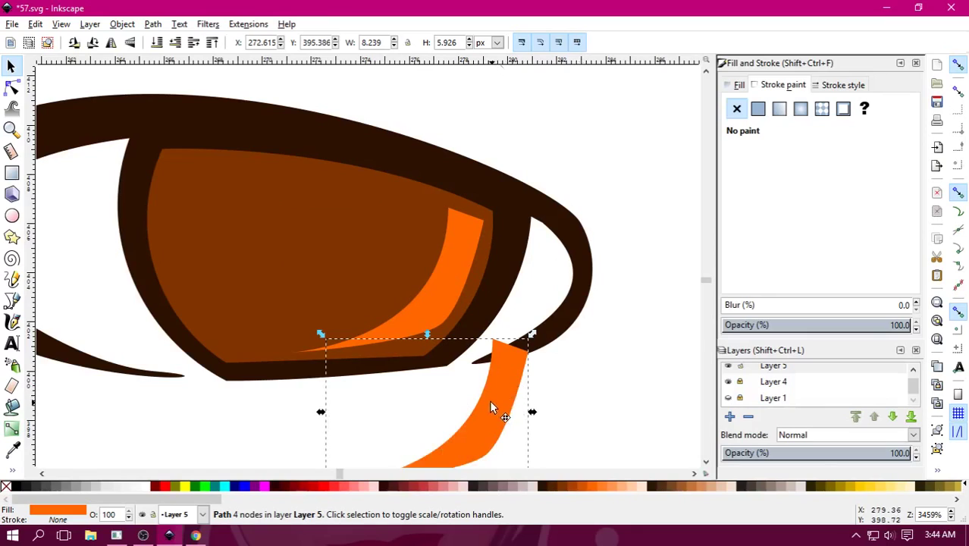
{"action": "left_click_drag", "start_coordinate": [490, 407], "coordinate": [445, 259]}
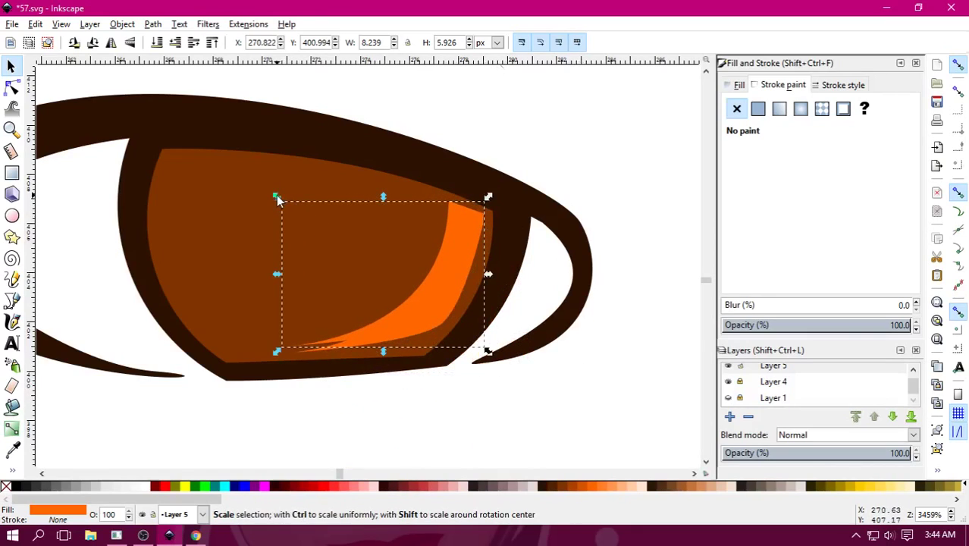
{"action": "left_click_drag", "start_coordinate": [278, 198], "coordinate": [303, 215]}
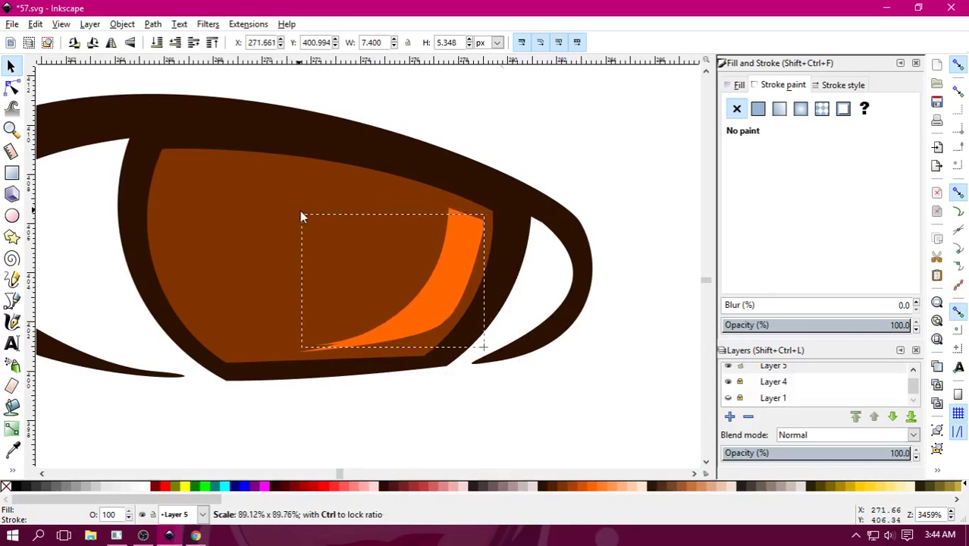
{"action": "left_click", "coordinate": [616, 493]}
{"action": "left_click_drag", "start_coordinate": [448, 307], "coordinate": [446, 299]}
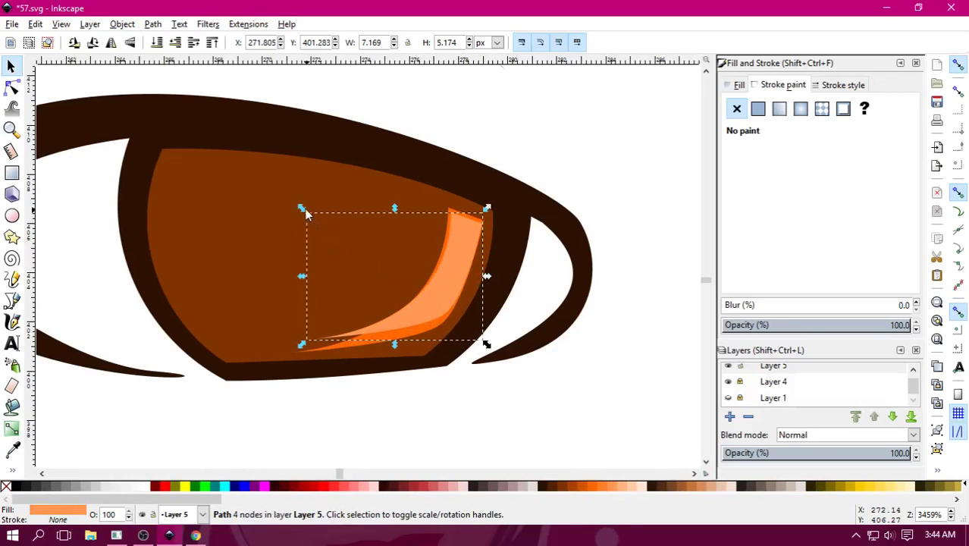
{"action": "left_click_drag", "start_coordinate": [303, 210], "coordinate": [337, 225]}
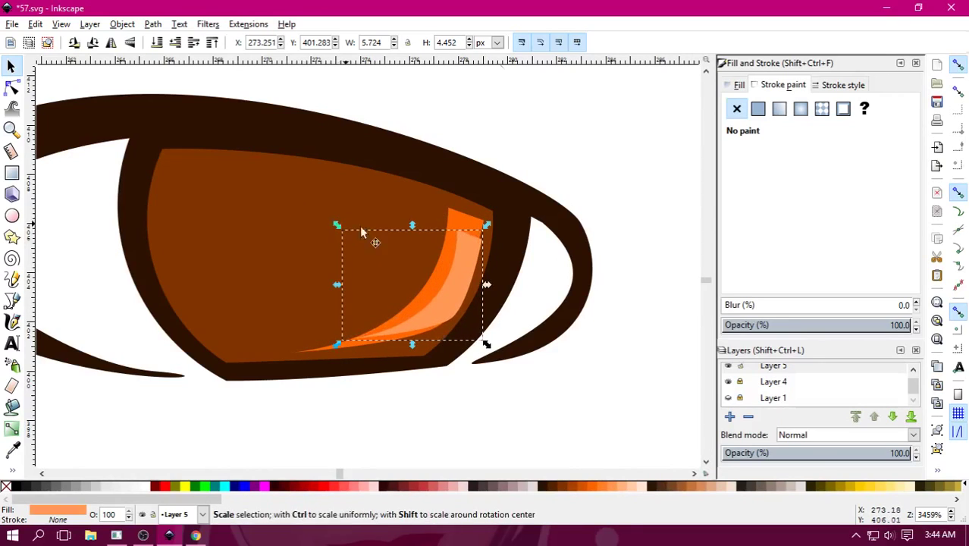
{"action": "left_click_drag", "start_coordinate": [452, 287], "coordinate": [438, 283]}
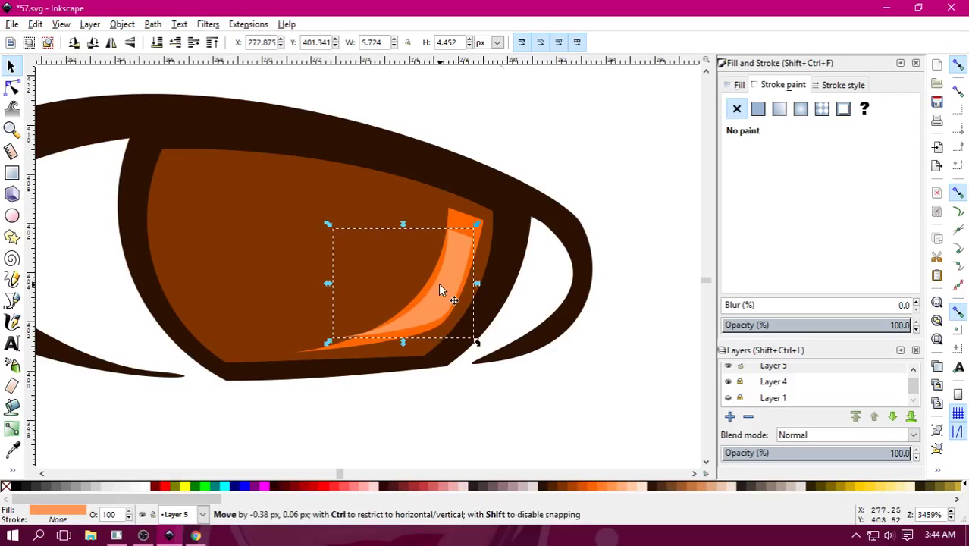
{"action": "left_click", "coordinate": [621, 488]}
{"action": "left_click", "coordinate": [575, 403]}
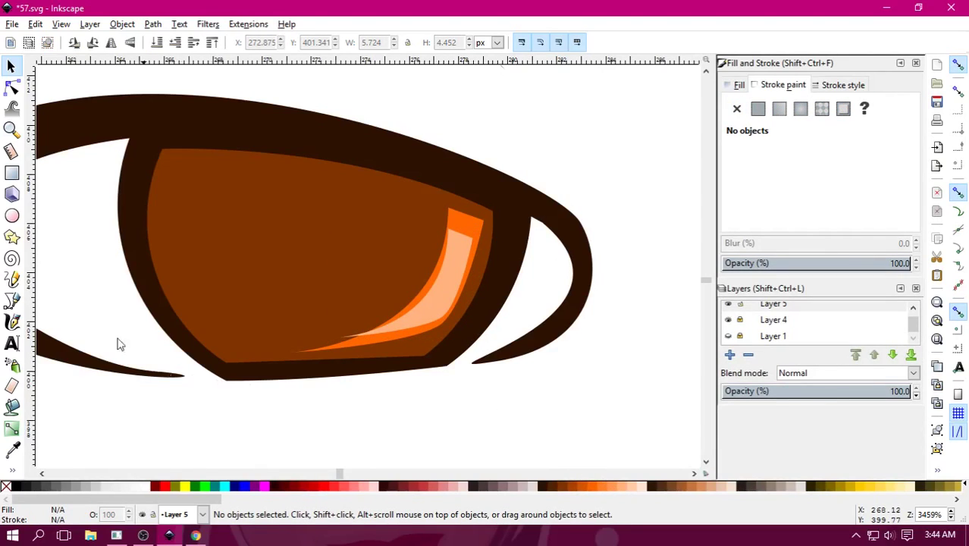
Select both white highlight ellipses on the finished right eye.
{"action": "scroll", "coordinate": [34, 244], "scroll_direction": "right", "scroll_amount": 10}
{"action": "scroll", "coordinate": [71, 244], "scroll_direction": "right", "scroll_amount": 10}
{"action": "scroll", "coordinate": [413, 316], "scroll_direction": "right", "scroll_amount": 10}
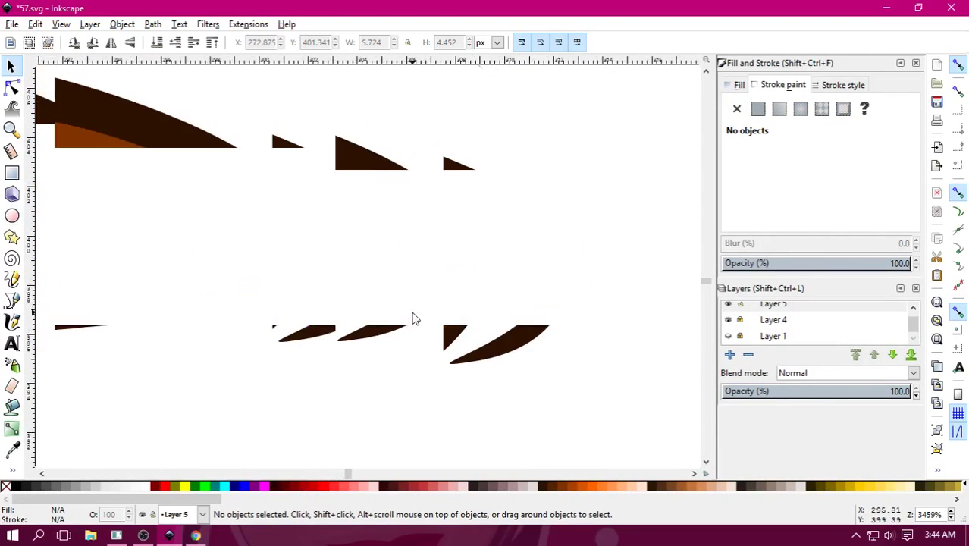
{"action": "scroll", "coordinate": [244, 264], "scroll_direction": "right", "scroll_amount": 10}
{"action": "scroll", "coordinate": [316, 277], "scroll_direction": "down", "scroll_amount": 1, "text": "ctrl"}
{"action": "scroll", "coordinate": [309, 275], "scroll_direction": "down", "scroll_amount": 1, "text": "ctrl"}
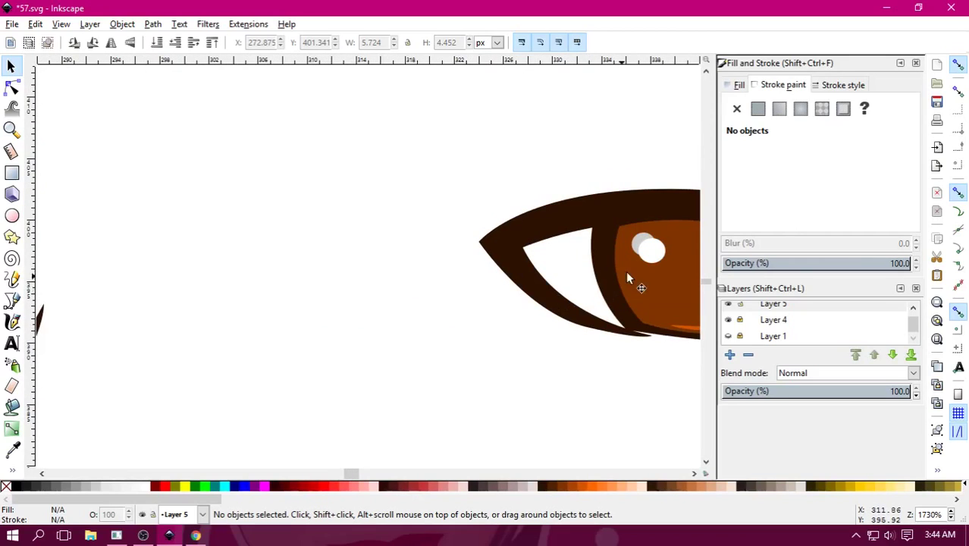
{"action": "left_click", "coordinate": [649, 258]}
{"action": "left_click", "coordinate": [639, 248], "text": "shift"}
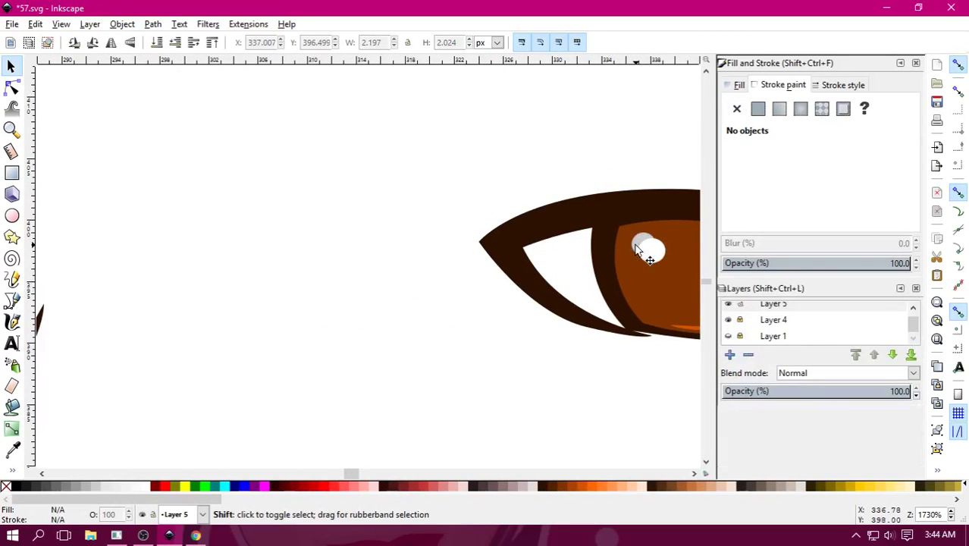
{"action": "left_click", "coordinate": [637, 244]}
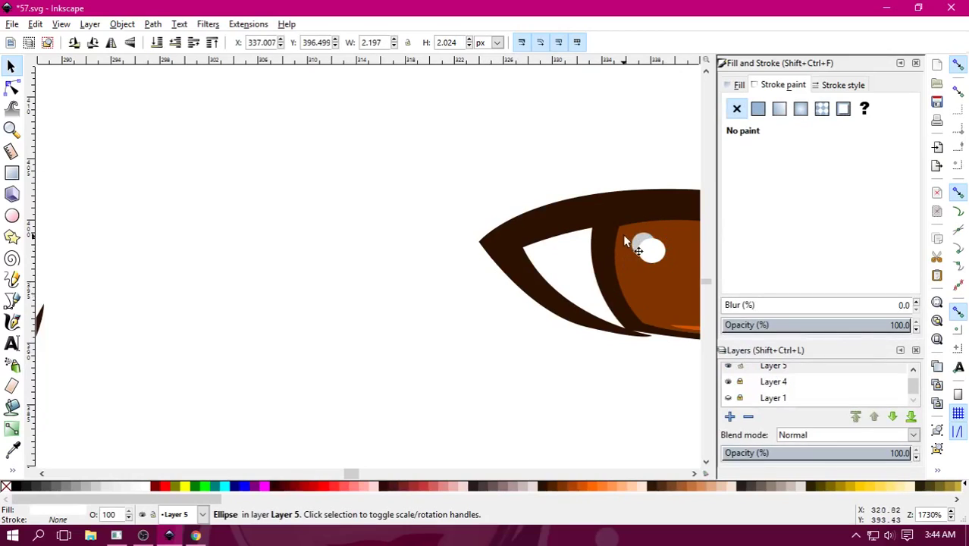
{"action": "left_click", "coordinate": [643, 247], "text": "shift"}
{"action": "left_click", "coordinate": [648, 250], "text": "shift"}
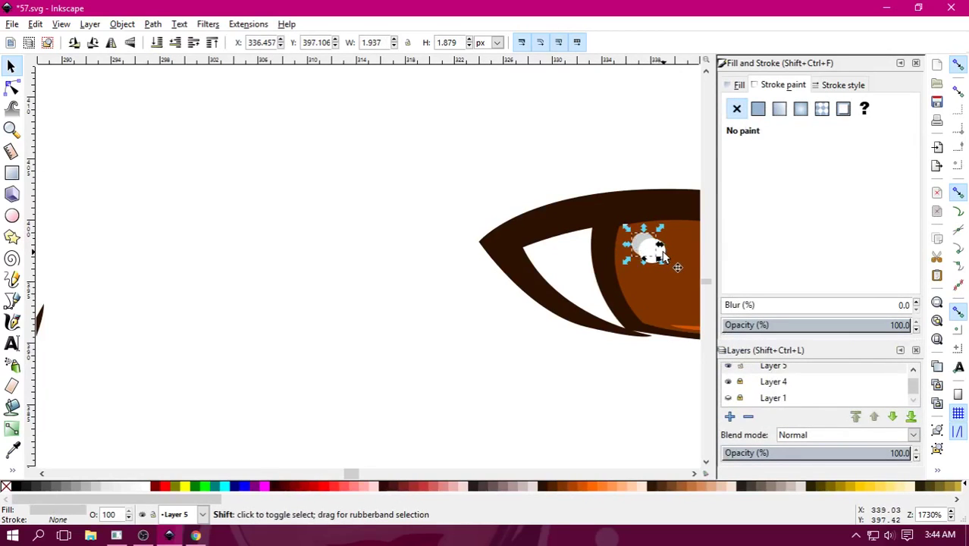
{"action": "left_click", "coordinate": [661, 255], "text": "shift"}
Copy and paste the highlight pair onto the left iris's upper left.
{"action": "left_click", "coordinate": [36, 24]}
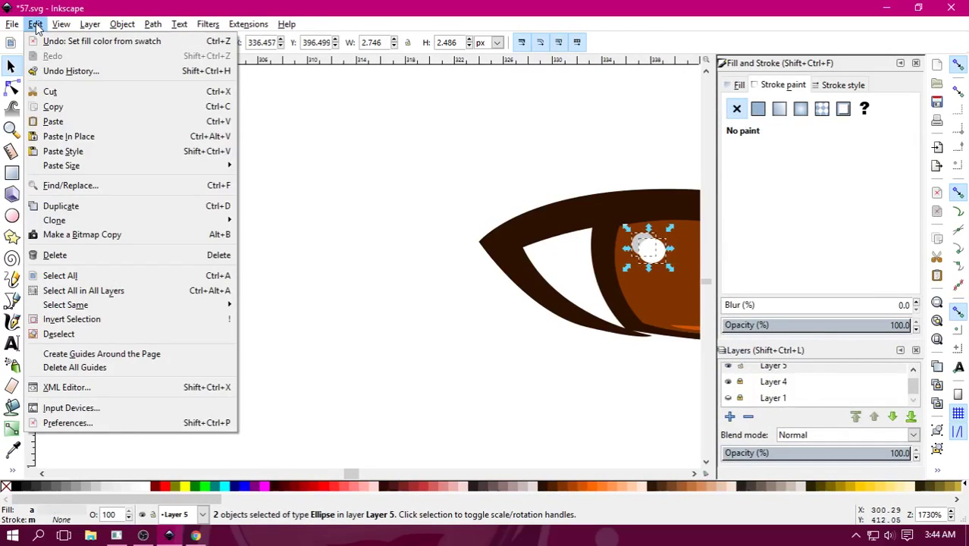
{"action": "left_click", "coordinate": [53, 106]}
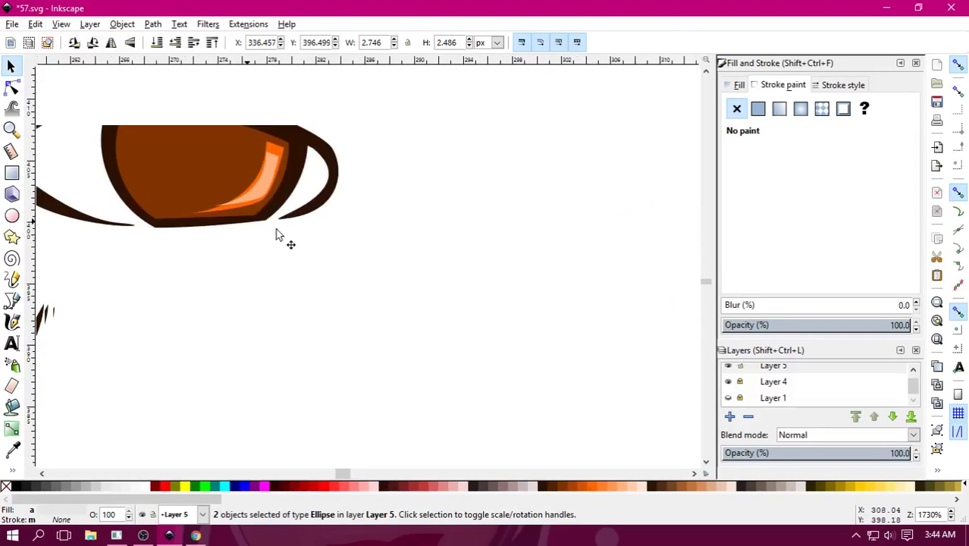
{"action": "left_click", "coordinate": [36, 25]}
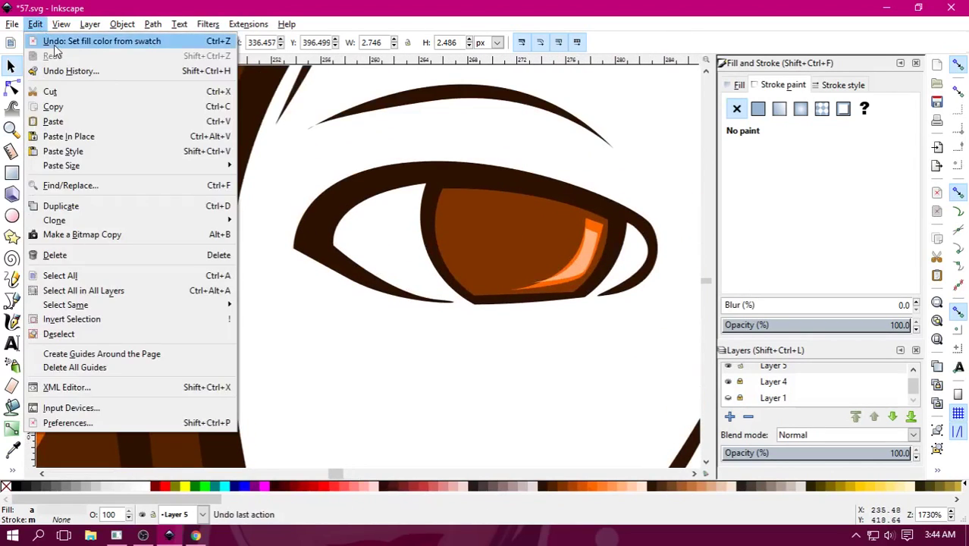
{"action": "left_click", "coordinate": [72, 119]}
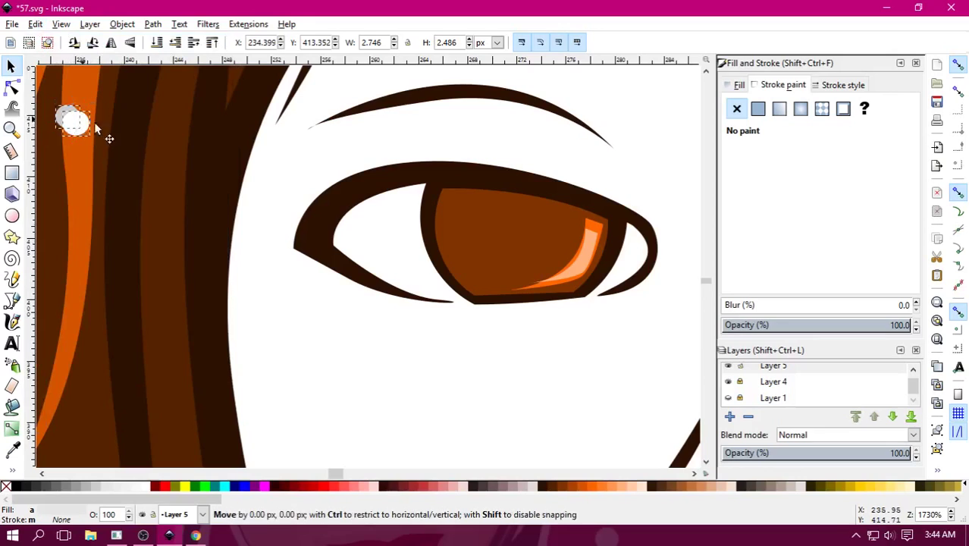
{"action": "left_click_drag", "start_coordinate": [73, 121], "coordinate": [473, 222]}
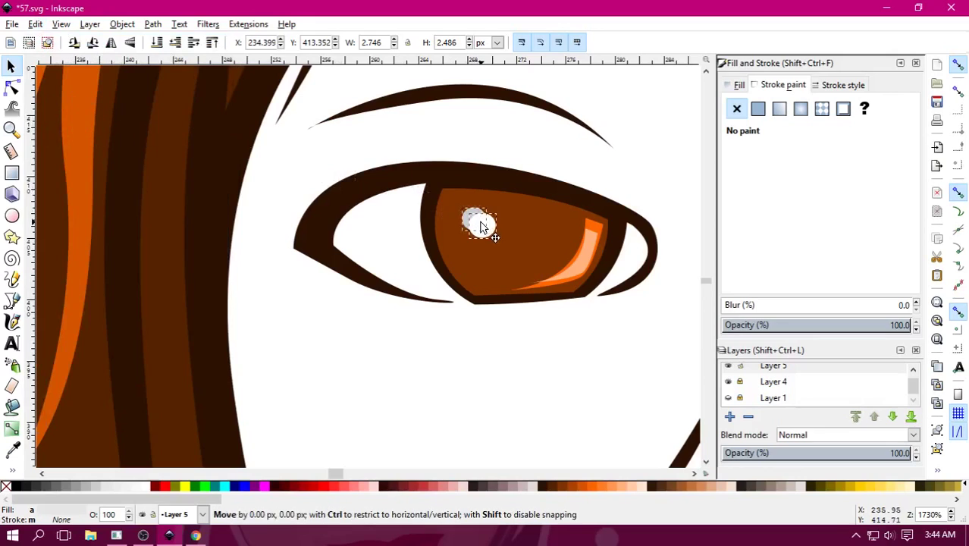
{"action": "left_click", "coordinate": [516, 383]}
{"action": "key", "text": "minus"}
{"action": "key", "text": "minus"}
{"action": "key", "text": "minus"}
{"action": "key", "text": "minus"}
{"action": "key", "text": "minus"}
{"action": "key", "text": "minus"}
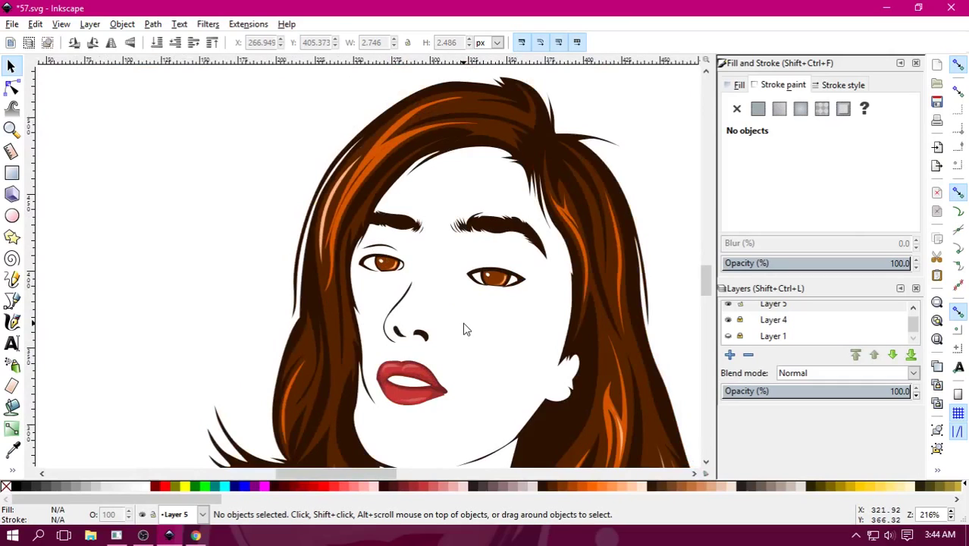
Zoom out and pan to view the whole portrait and reference photo.
{"action": "key", "text": "minus"}
{"action": "key", "text": "minus"}
{"action": "key", "text": "minus"}
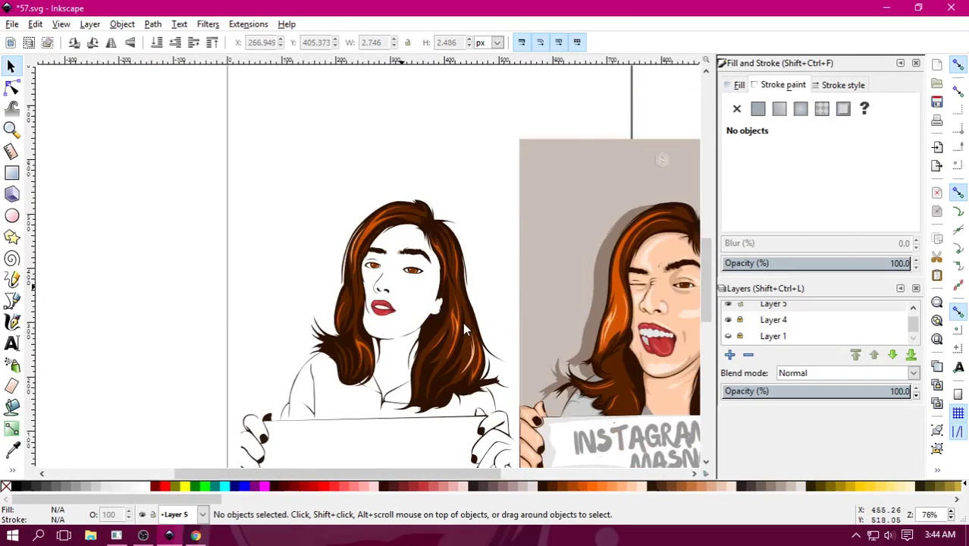
{"action": "left_click_drag", "start_coordinate": [462, 322], "coordinate": [419, 246]}
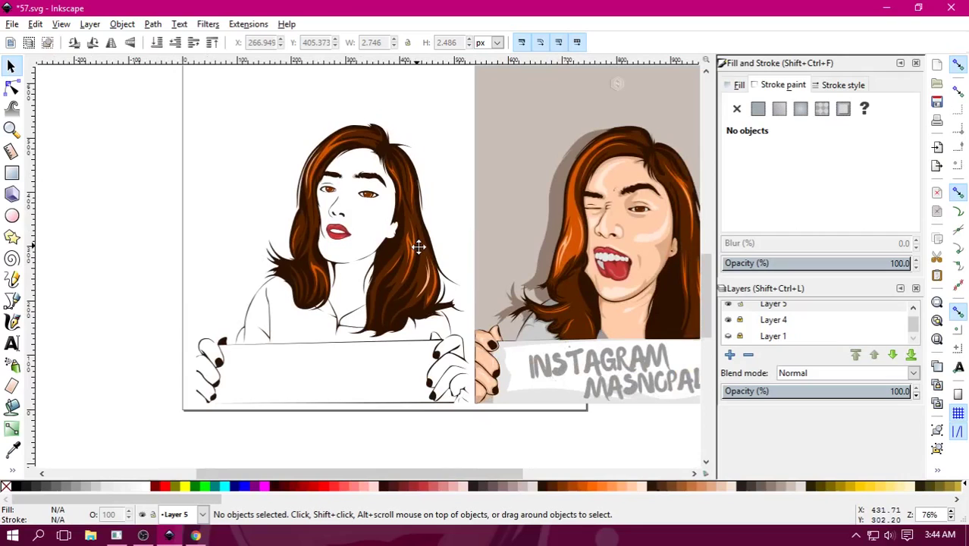
{"action": "scroll", "coordinate": [370, 269], "scroll_direction": "up", "scroll_amount": 1, "text": "ctrl"}
{"action": "scroll", "coordinate": [357, 271], "scroll_direction": "up", "scroll_amount": 5, "text": "ctrl"}
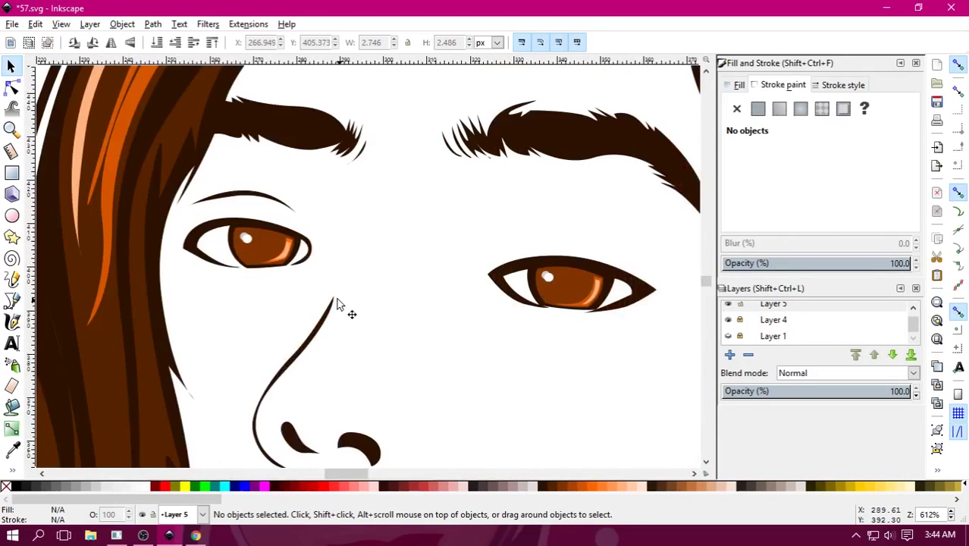
{"action": "scroll", "coordinate": [279, 220], "scroll_direction": "up", "scroll_amount": 3, "text": "ctrl"}
{"action": "scroll", "coordinate": [368, 265], "scroll_direction": "left", "scroll_amount": 2}
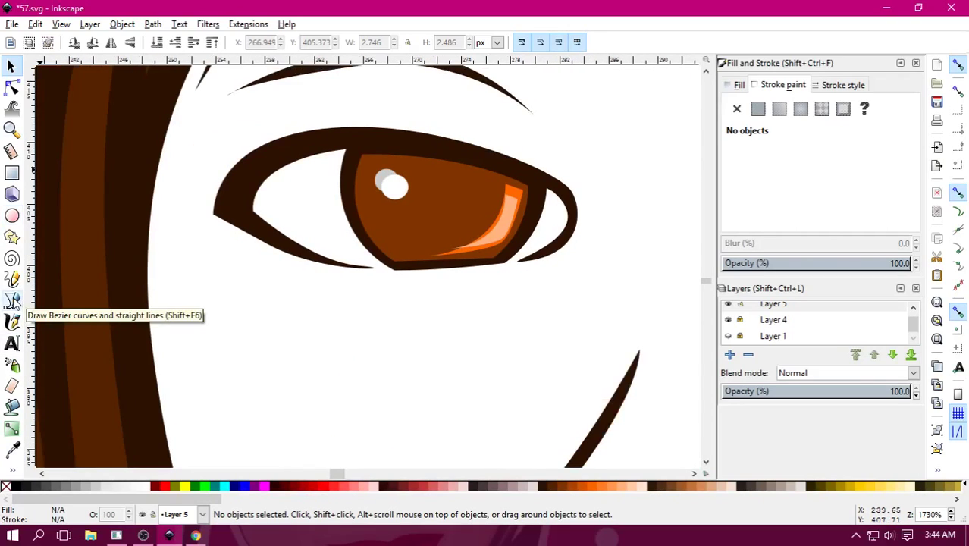
Trace a closed Bezier outline of the eye opening.
{"action": "left_click", "coordinate": [12, 300]}
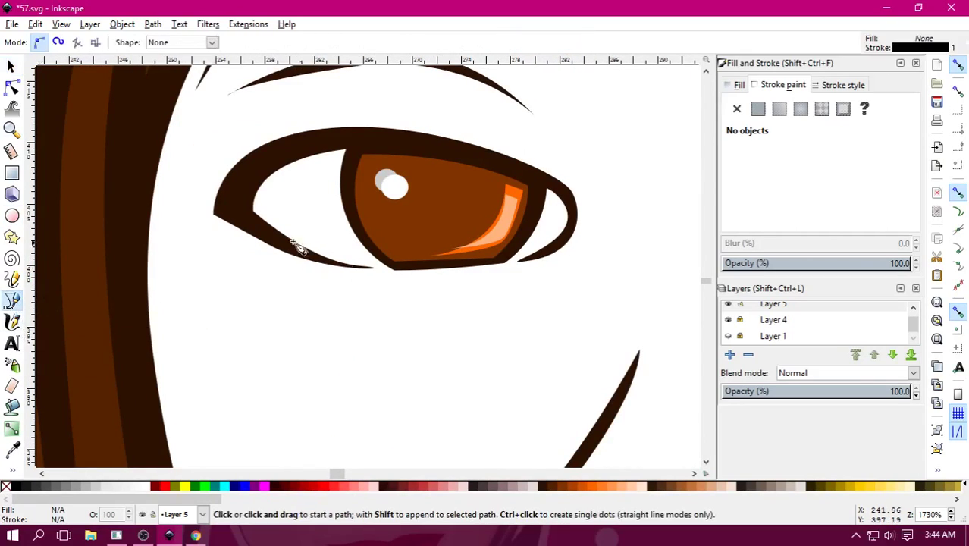
{"action": "left_click", "coordinate": [233, 209]}
{"action": "left_click_drag", "start_coordinate": [374, 267], "coordinate": [446, 274]}
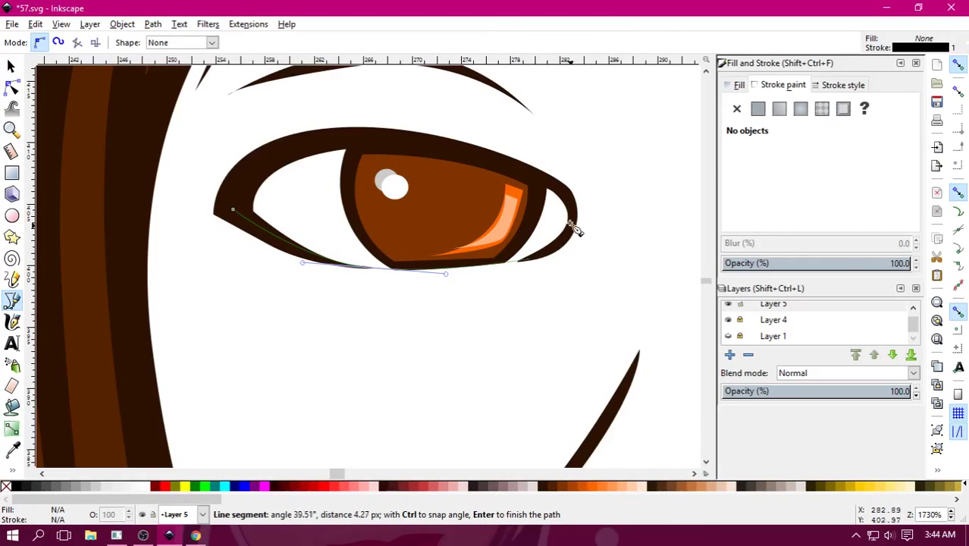
{"action": "left_click_drag", "start_coordinate": [574, 206], "coordinate": [560, 178]}
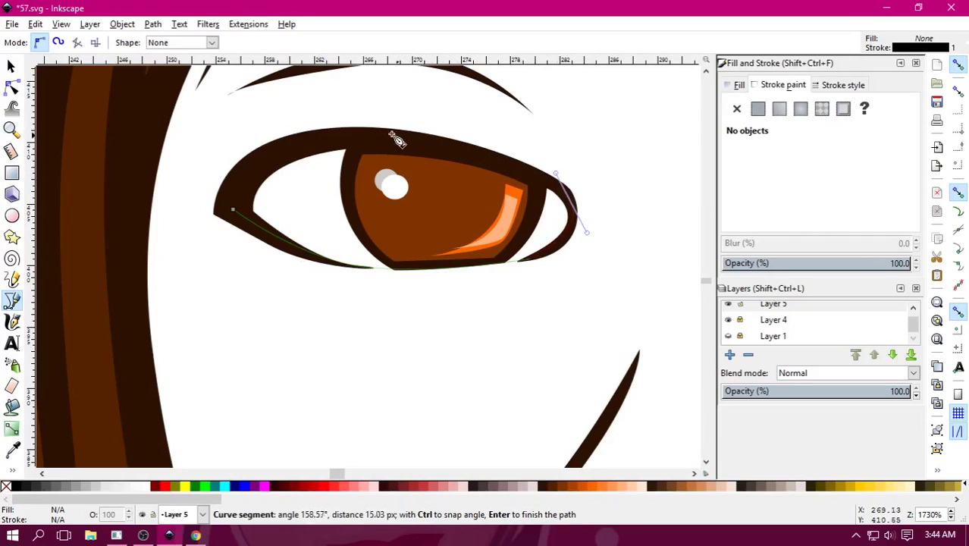
{"action": "left_click_drag", "start_coordinate": [355, 138], "coordinate": [272, 139]}
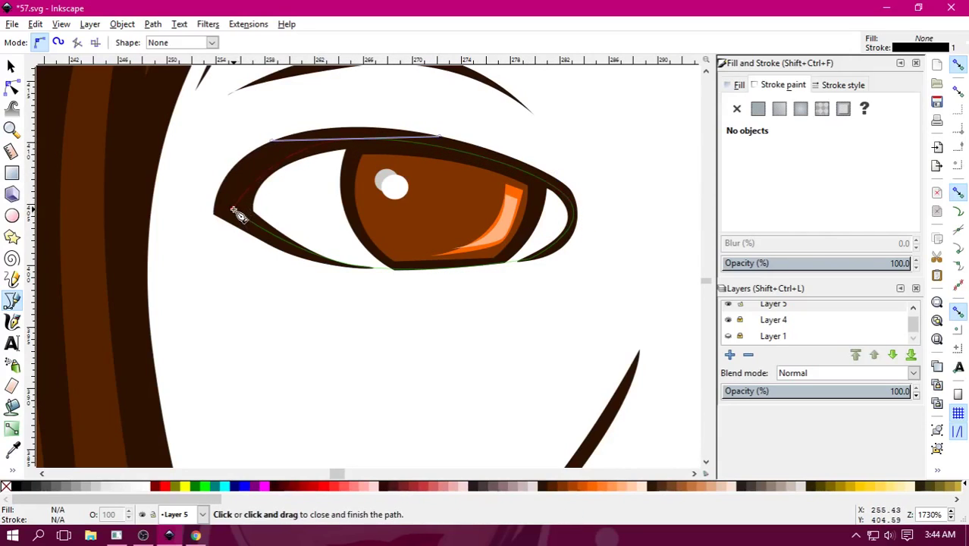
{"action": "left_click_drag", "start_coordinate": [236, 206], "coordinate": [232, 231]}
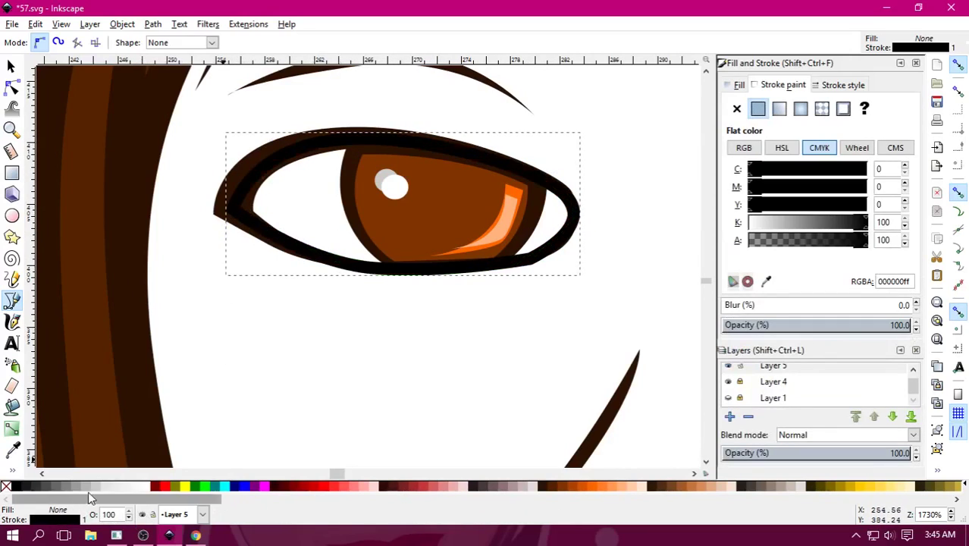
Fill the eye shape light grey and remove its outline.
{"action": "left_click", "coordinate": [85, 485]}
{"action": "right_click", "coordinate": [6, 489]}
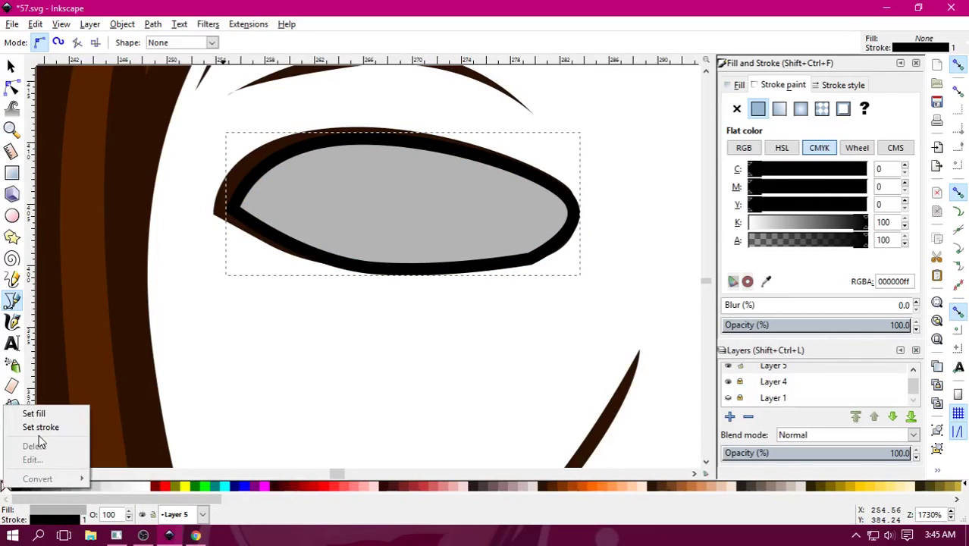
{"action": "left_click", "coordinate": [34, 426]}
{"action": "left_click", "coordinate": [11, 67]}
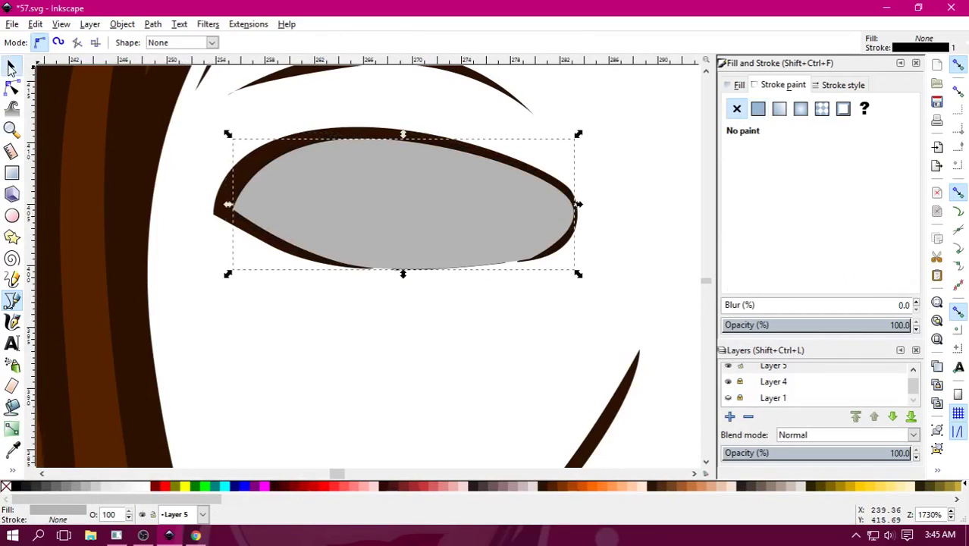
Lower the grey eye-white to the bottom of the stack beneath the iris.
{"action": "right_click", "coordinate": [331, 200]}
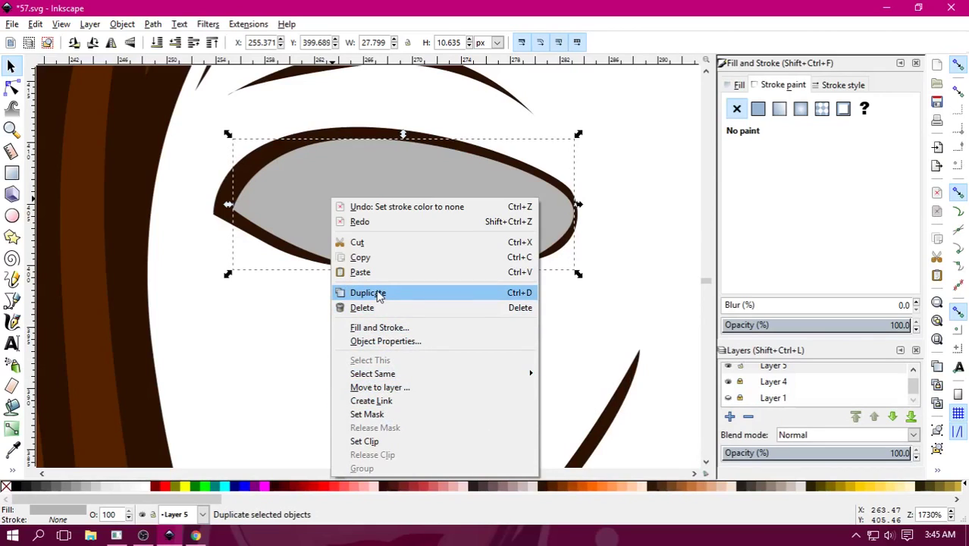
{"action": "left_click", "coordinate": [152, 26]}
{"action": "left_click", "coordinate": [152, 26]}
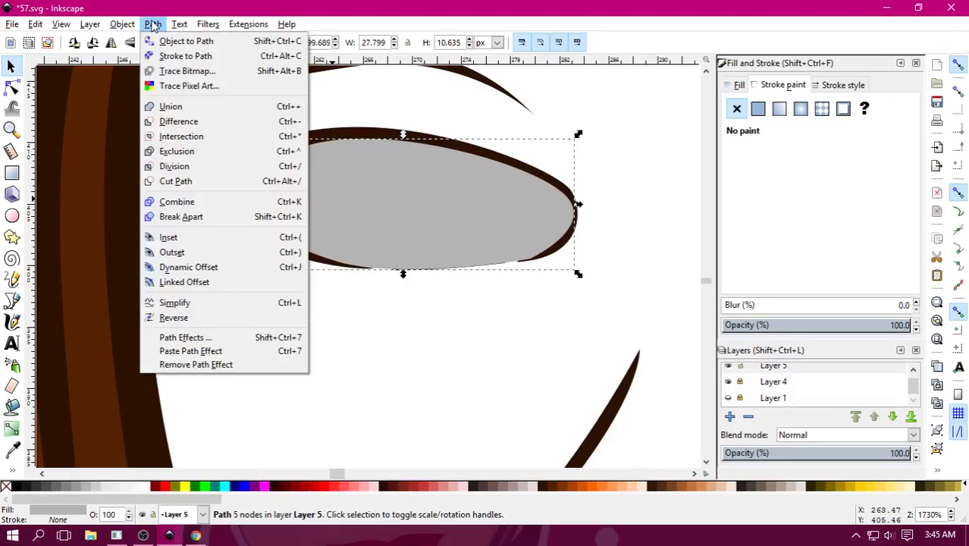
{"action": "left_click", "coordinate": [152, 26]}
{"action": "left_click", "coordinate": [122, 24]}
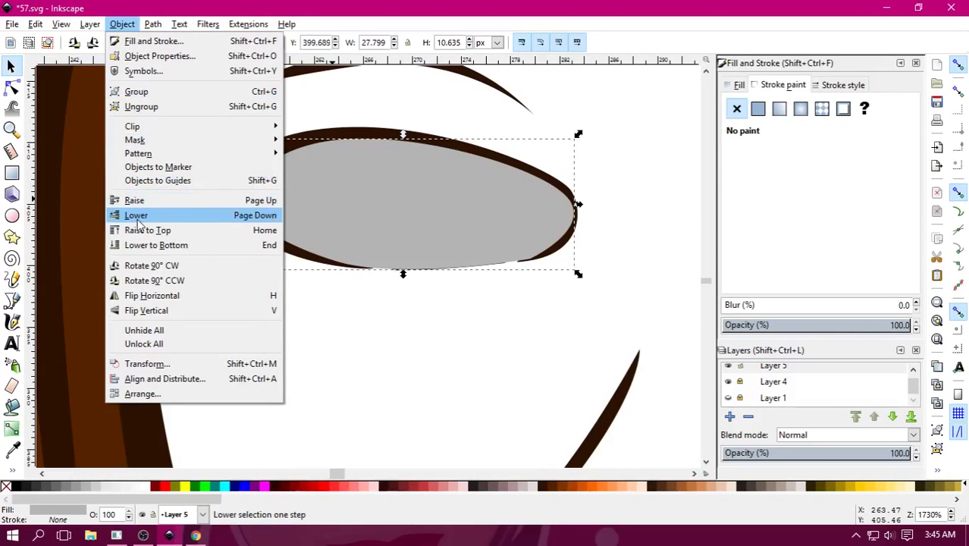
{"action": "left_click", "coordinate": [136, 216]}
{"action": "left_click", "coordinate": [124, 25]}
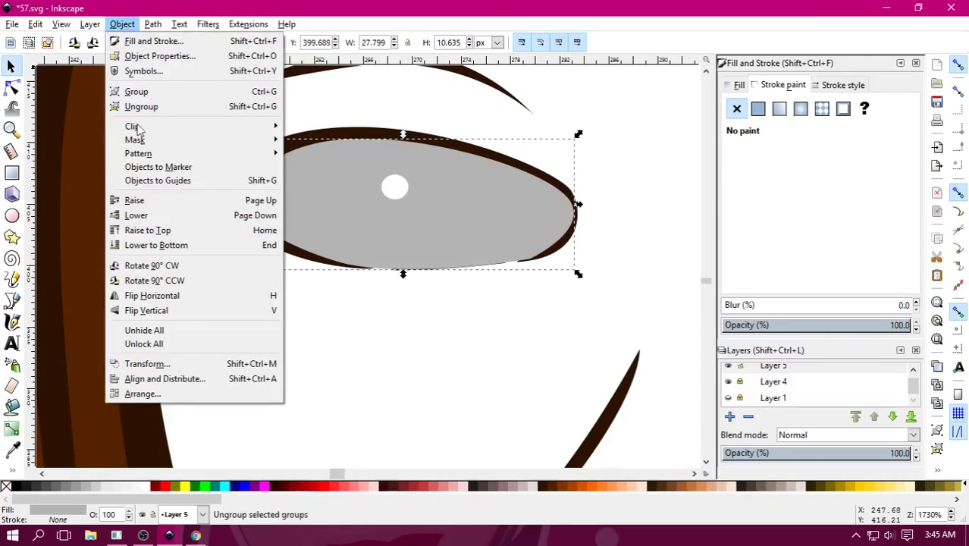
{"action": "left_click", "coordinate": [152, 245]}
{"action": "left_click", "coordinate": [383, 353]}
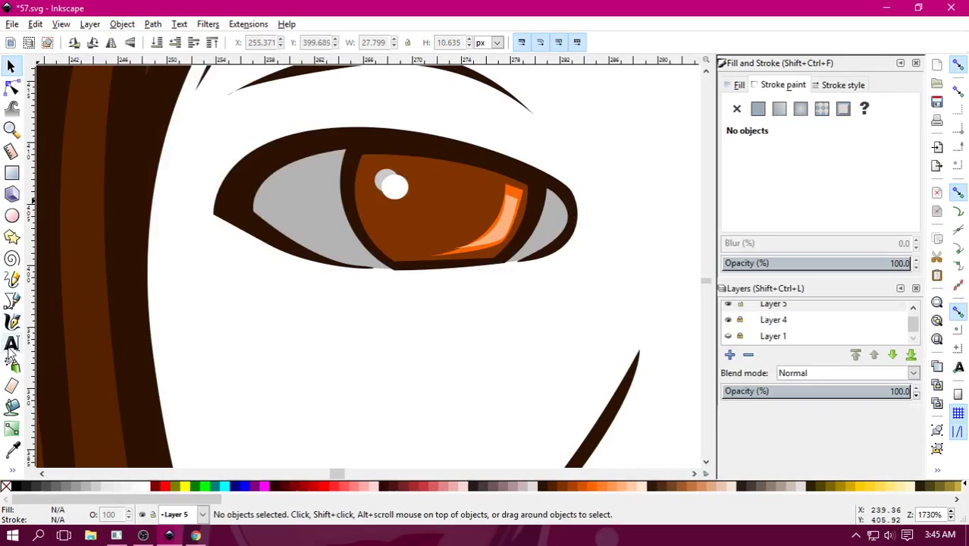
{"action": "left_click", "coordinate": [123, 29]}
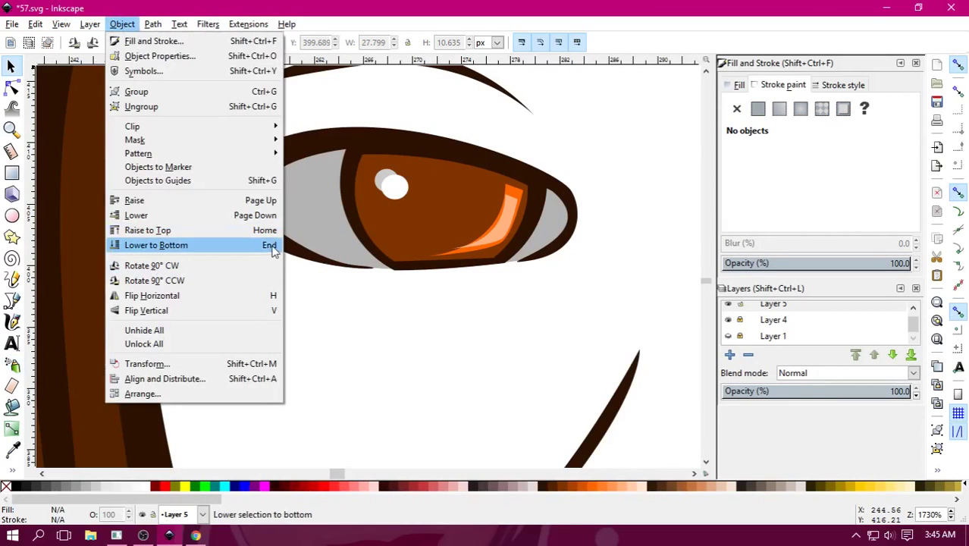
{"action": "left_click", "coordinate": [429, 337]}
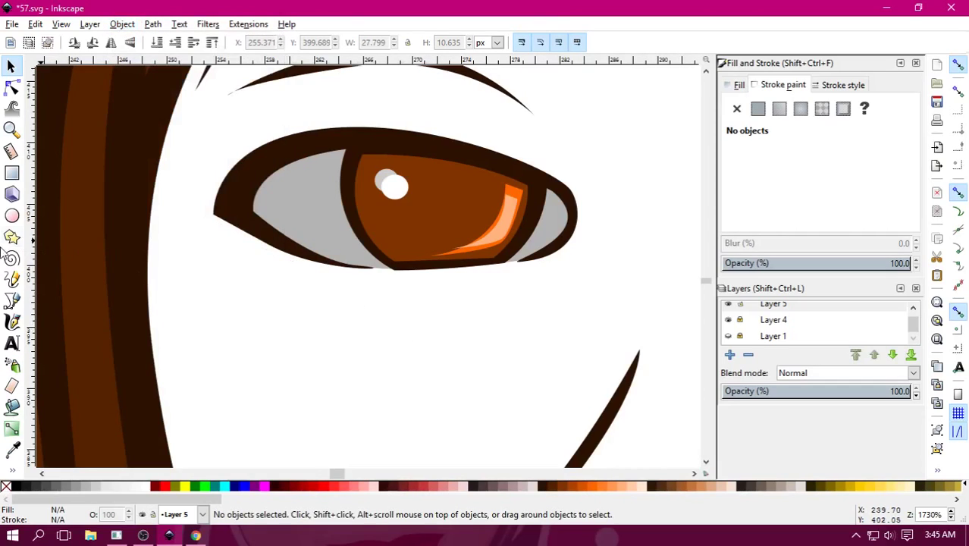
Trace a closed shape over the inner side of the eye-white.
{"action": "left_click", "coordinate": [13, 302]}
{"action": "left_click", "coordinate": [334, 177]}
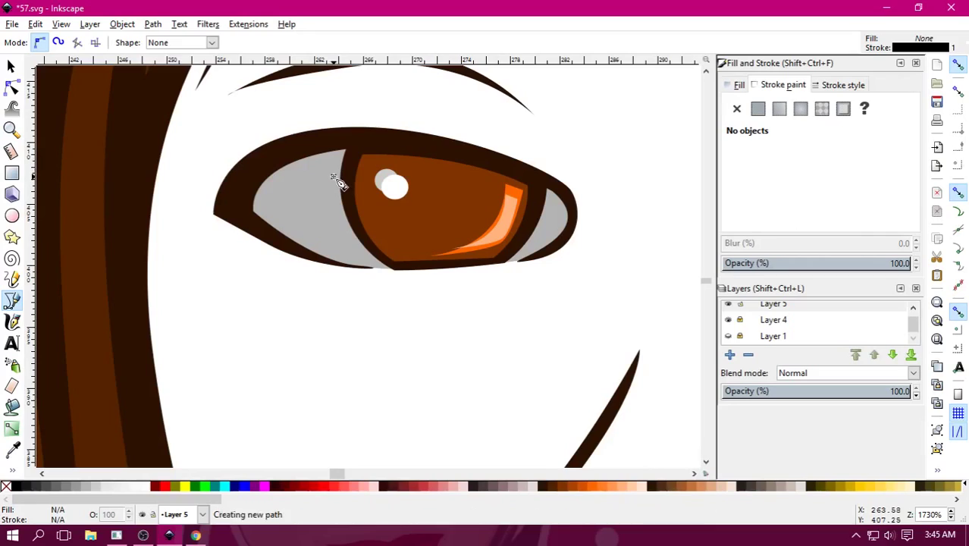
{"action": "left_click_drag", "start_coordinate": [280, 205], "coordinate": [275, 221]}
{"action": "left_click_drag", "start_coordinate": [339, 261], "coordinate": [379, 270]}
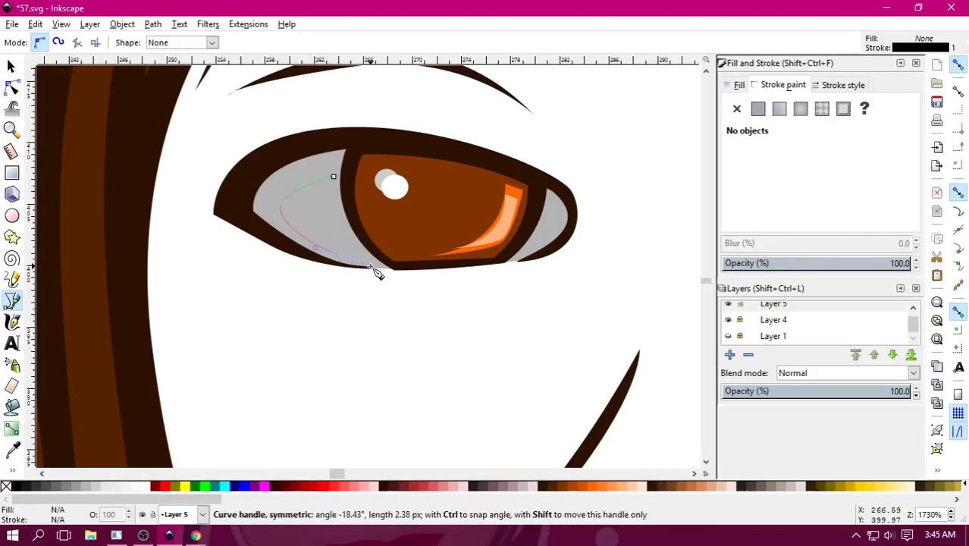
{"action": "left_click_drag", "start_coordinate": [334, 177], "coordinate": [324, 109]}
Fill the inner shape white and remove its outline.
{"action": "left_click", "coordinate": [98, 483]}
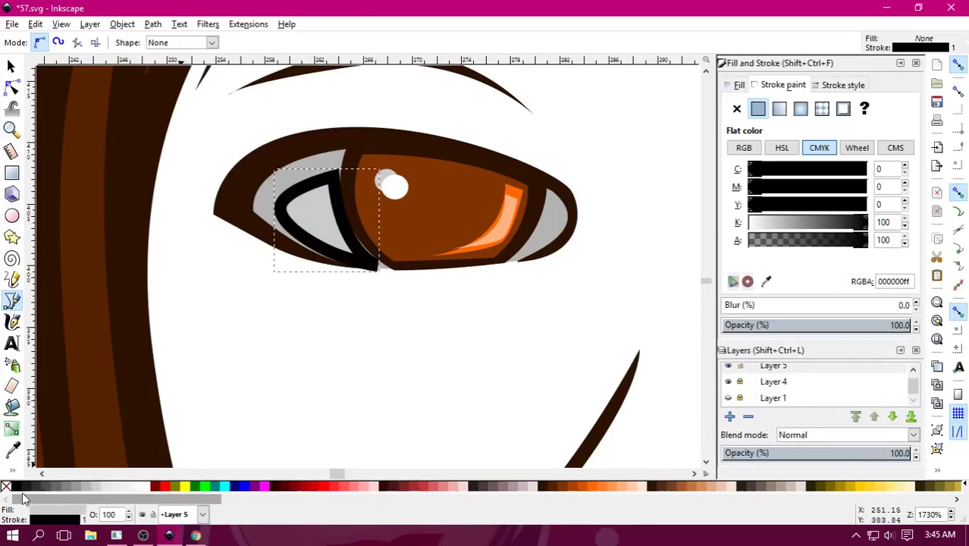
{"action": "right_click", "coordinate": [7, 486]}
{"action": "left_click", "coordinate": [75, 423]}
{"action": "left_click_drag", "start_coordinate": [336, 333], "coordinate": [264, 341]}
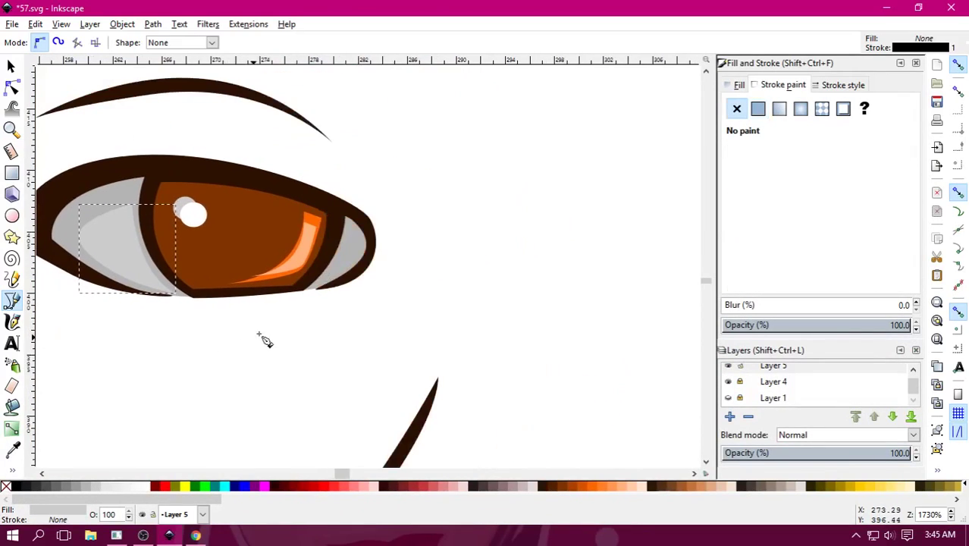
{"action": "left_click", "coordinate": [108, 487]}
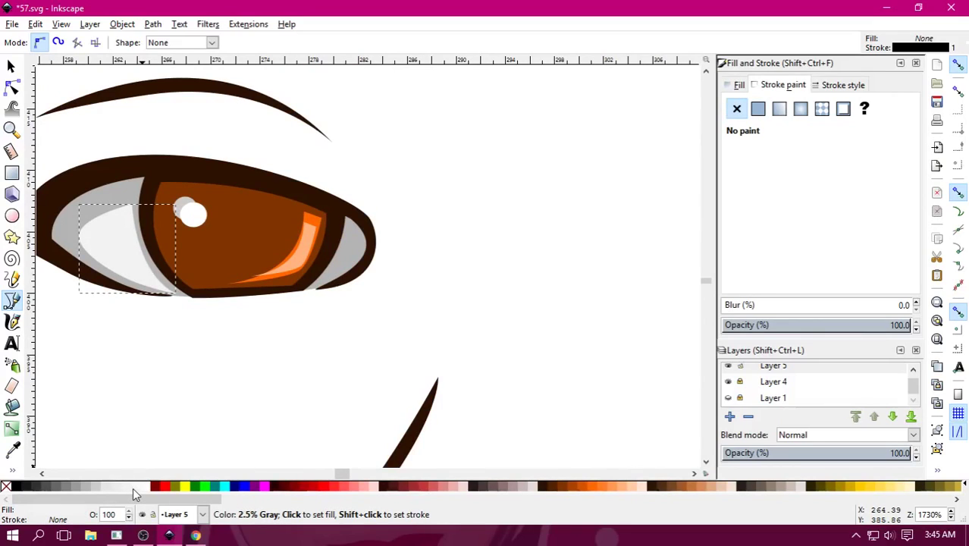
{"action": "left_click", "coordinate": [156, 487]}
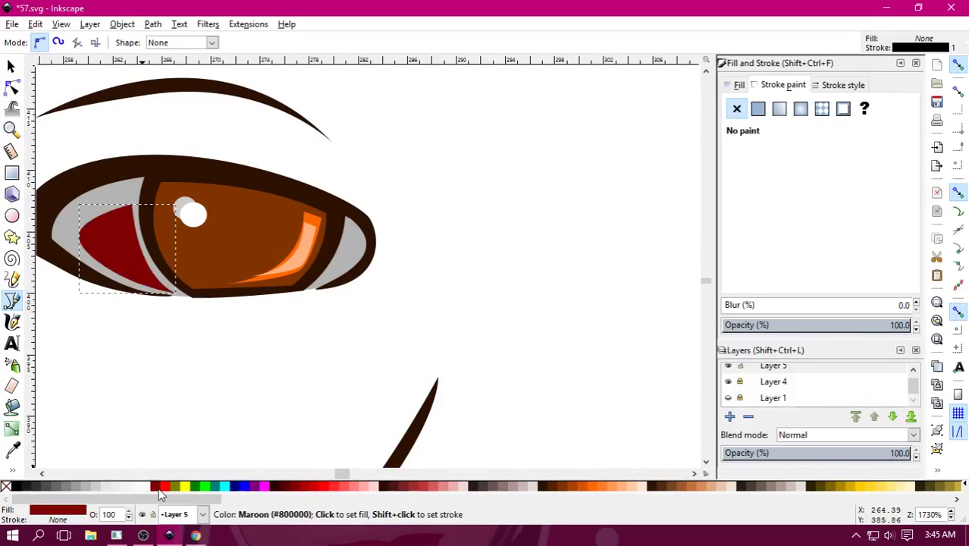
{"action": "left_click", "coordinate": [148, 489]}
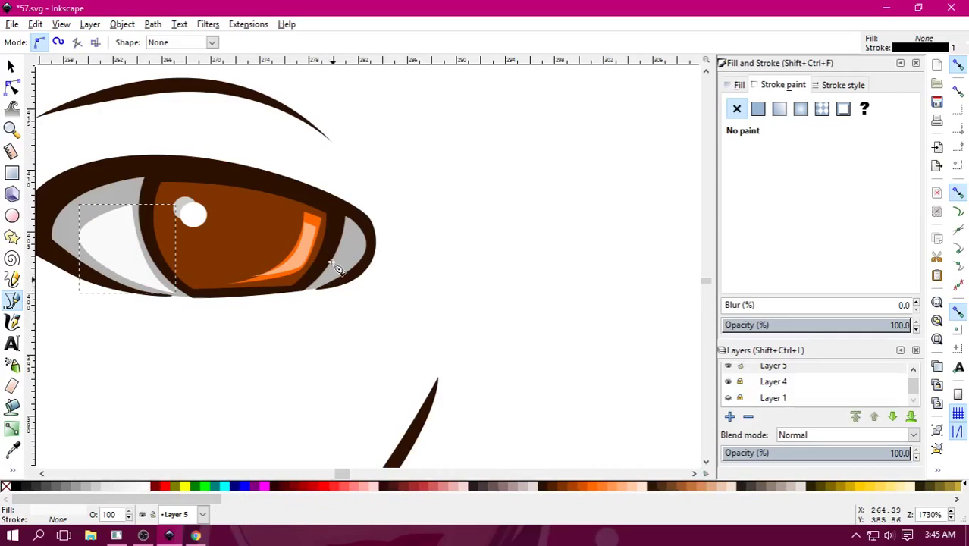
Draw an outline-free shape in the eye's outer corner.
{"action": "left_click", "coordinate": [351, 240]}
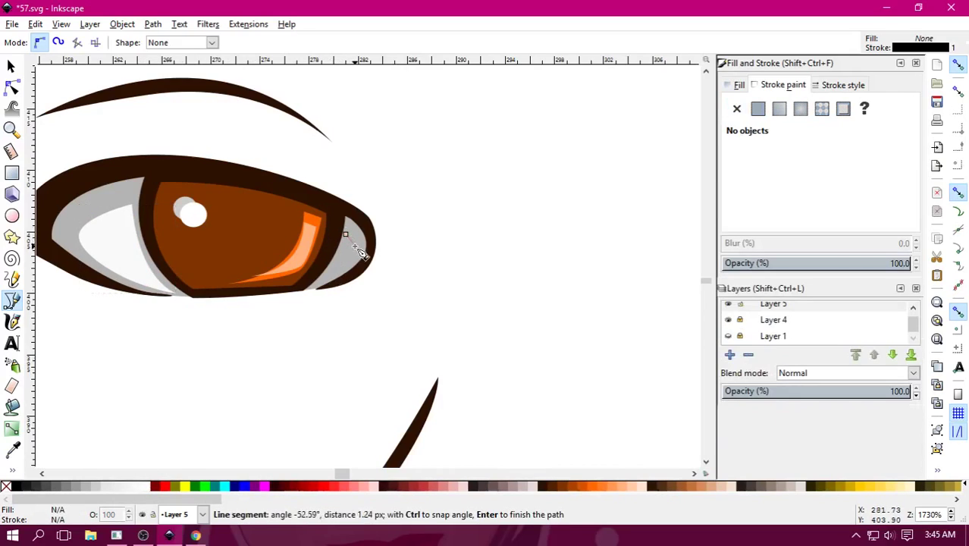
{"action": "left_click", "coordinate": [319, 287]}
{"action": "left_click_drag", "start_coordinate": [350, 236], "coordinate": [353, 217]}
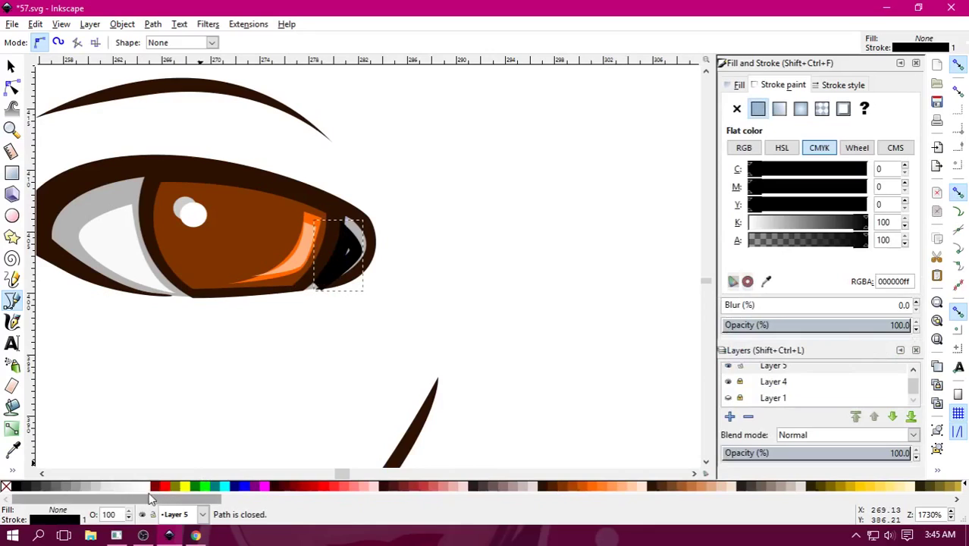
{"action": "right_click", "coordinate": [6, 486]}
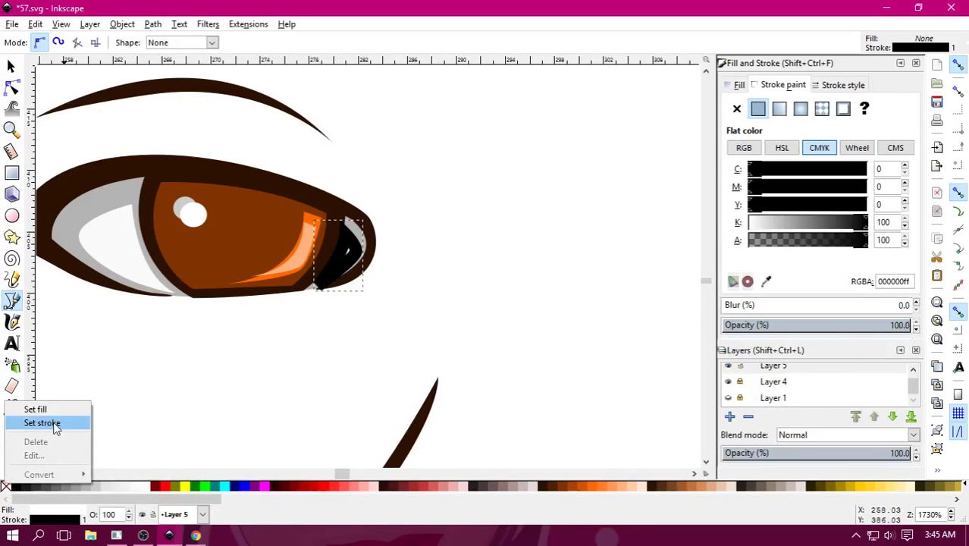
{"action": "left_click", "coordinate": [57, 421]}
{"action": "left_click_drag", "start_coordinate": [428, 331], "coordinate": [359, 317]}
Trace the second eye-white outline, remove its stroke, and send it behind the iris.
{"action": "left_click_drag", "start_coordinate": [521, 337], "coordinate": [234, 267]}
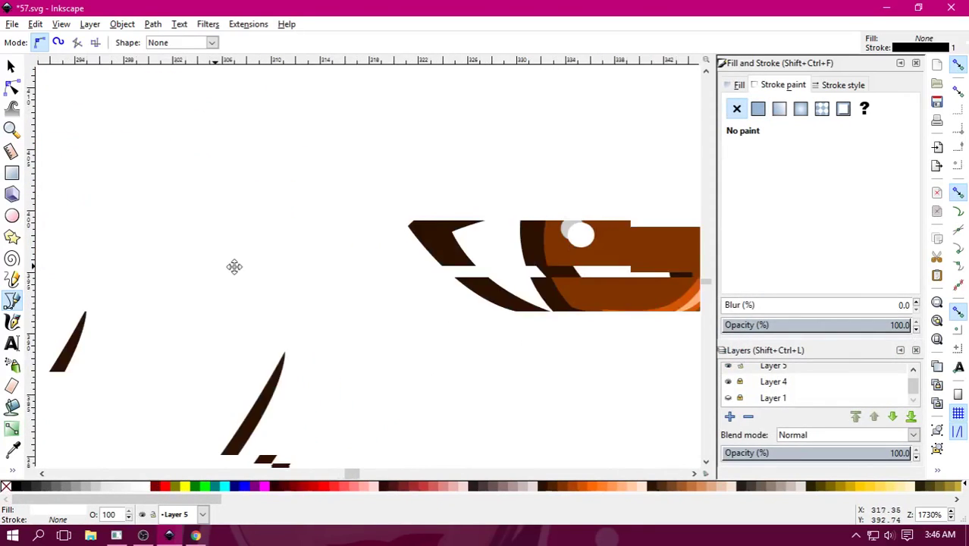
{"action": "scroll", "coordinate": [406, 329], "scroll_direction": "right", "scroll_amount": 3}
{"action": "scroll", "coordinate": [342, 288], "scroll_direction": "up", "scroll_amount": 1}
{"action": "left_click", "coordinate": [206, 224]}
{"action": "left_click_drag", "start_coordinate": [416, 189], "coordinate": [556, 197]}
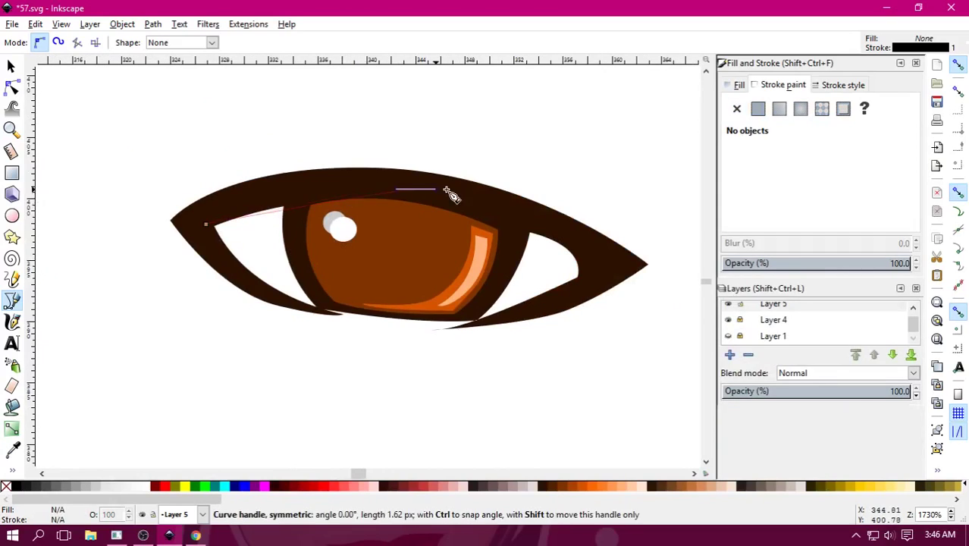
{"action": "left_click", "coordinate": [609, 264]}
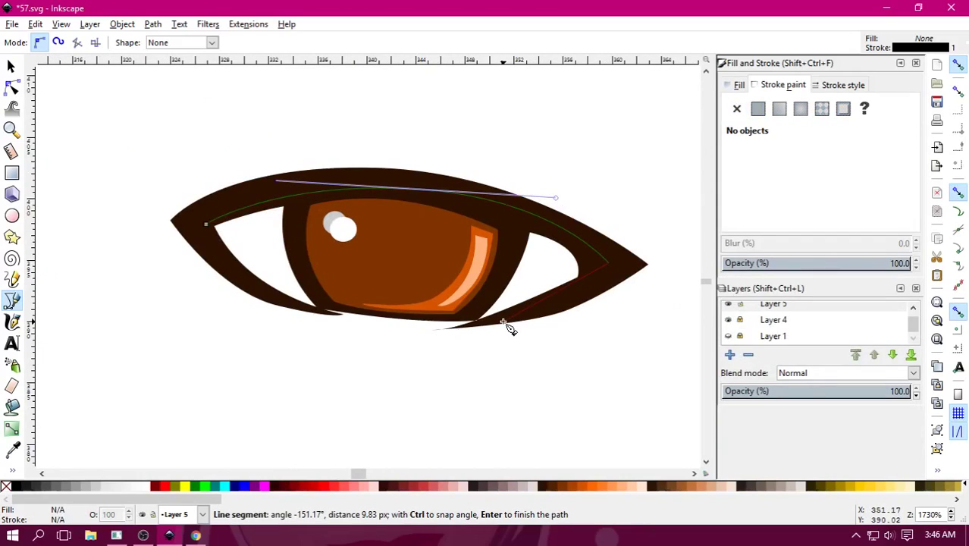
{"action": "left_click_drag", "start_coordinate": [499, 321], "coordinate": [460, 332]}
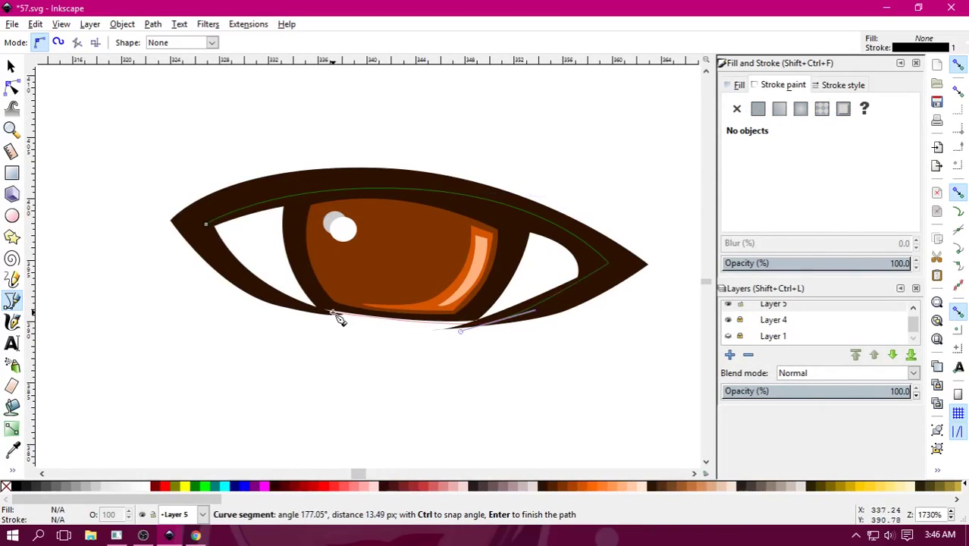
{"action": "left_click_drag", "start_coordinate": [339, 319], "coordinate": [275, 309]}
{"action": "left_click_drag", "start_coordinate": [206, 224], "coordinate": [179, 385]}
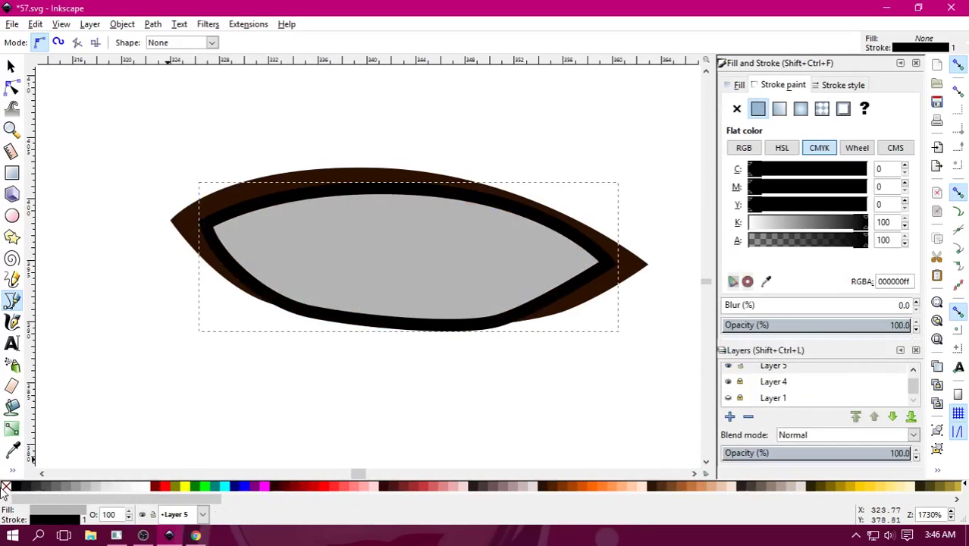
{"action": "right_click", "coordinate": [6, 487]}
{"action": "left_click", "coordinate": [38, 426]}
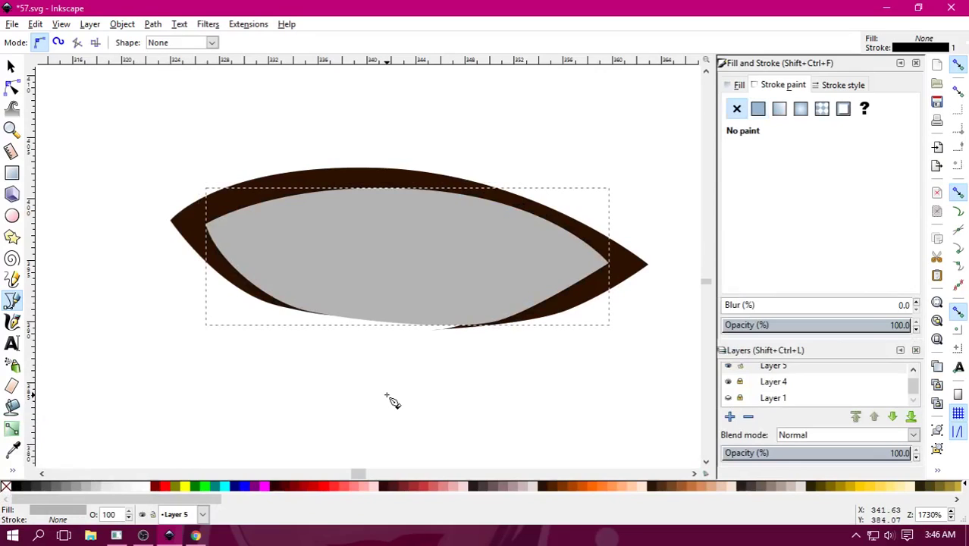
{"action": "key", "text": "End"}
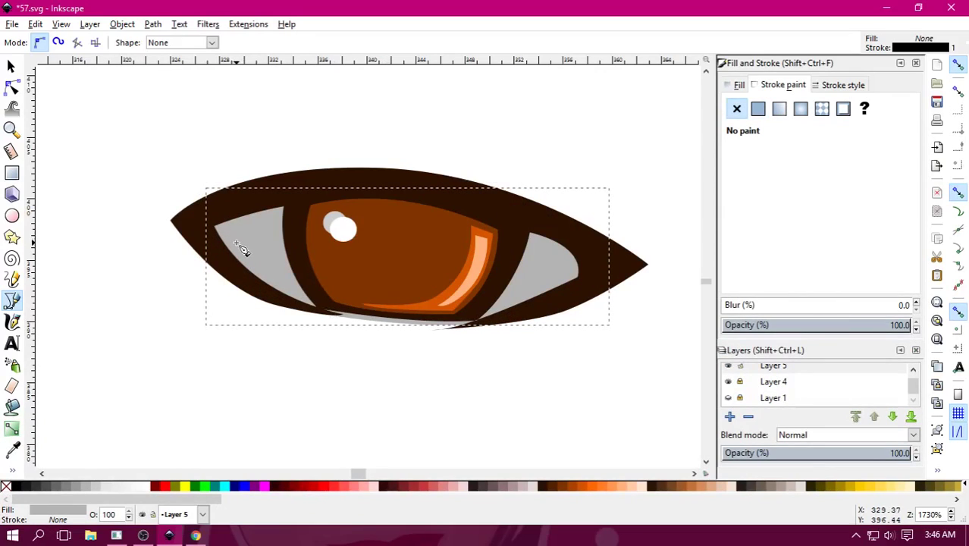
Draw a white, outline-free highlight triangle in the eye's inner left corner.
{"action": "left_click", "coordinate": [235, 241]}
{"action": "left_click", "coordinate": [272, 225]}
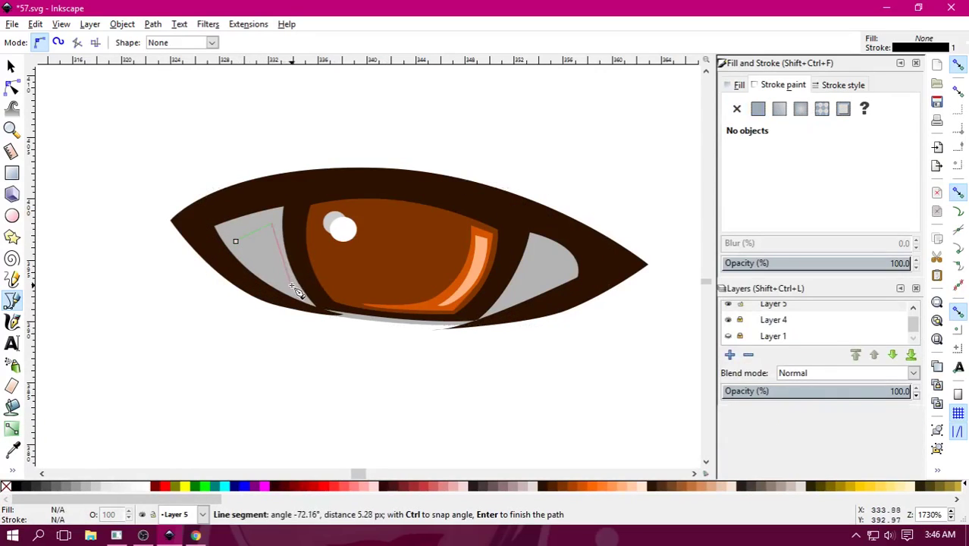
{"action": "left_click_drag", "start_coordinate": [297, 292], "coordinate": [297, 307]}
{"action": "left_click_drag", "start_coordinate": [235, 241], "coordinate": [219, 216]}
{"action": "left_click", "coordinate": [148, 486]}
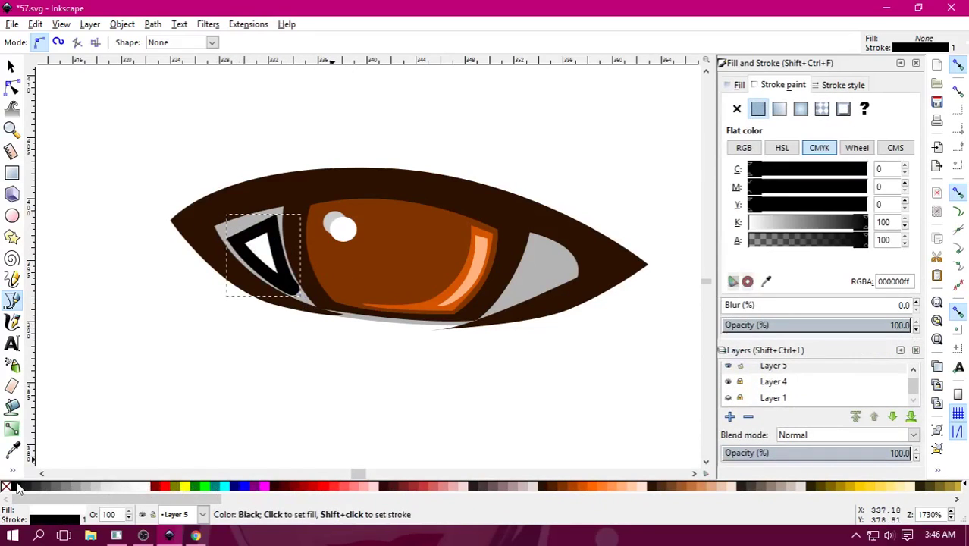
{"action": "right_click", "coordinate": [9, 486]}
{"action": "left_click", "coordinate": [34, 425]}
Draw a matching white, outline-free highlight in the eye's outer right corner.
{"action": "left_click_drag", "start_coordinate": [533, 251], "coordinate": [572, 275]}
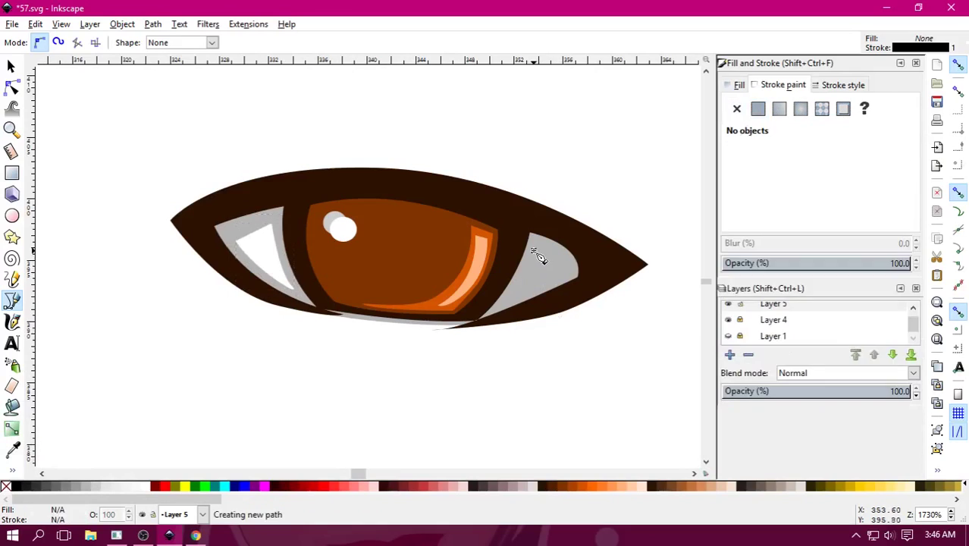
{"action": "left_click", "coordinate": [500, 303]}
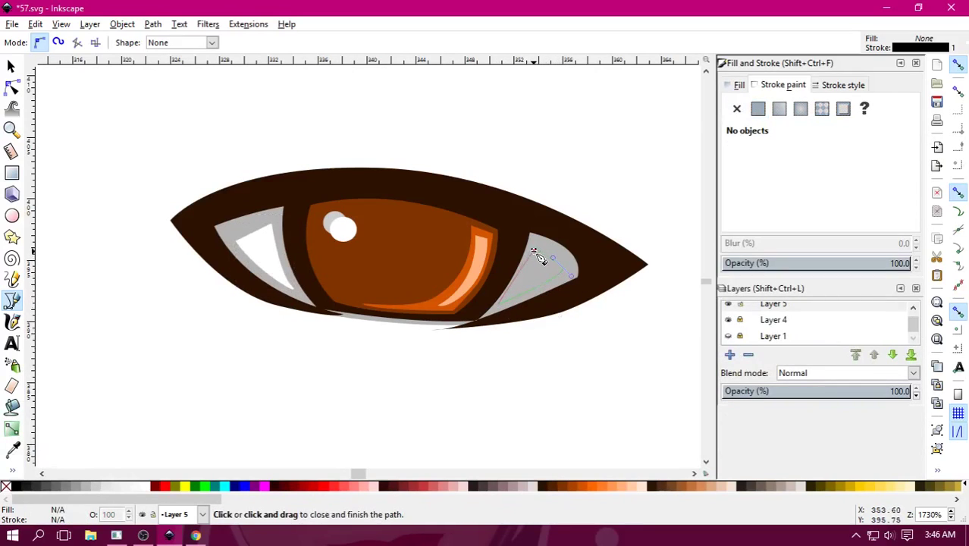
{"action": "left_click_drag", "start_coordinate": [533, 250], "coordinate": [539, 236]}
{"action": "left_click", "coordinate": [146, 486]}
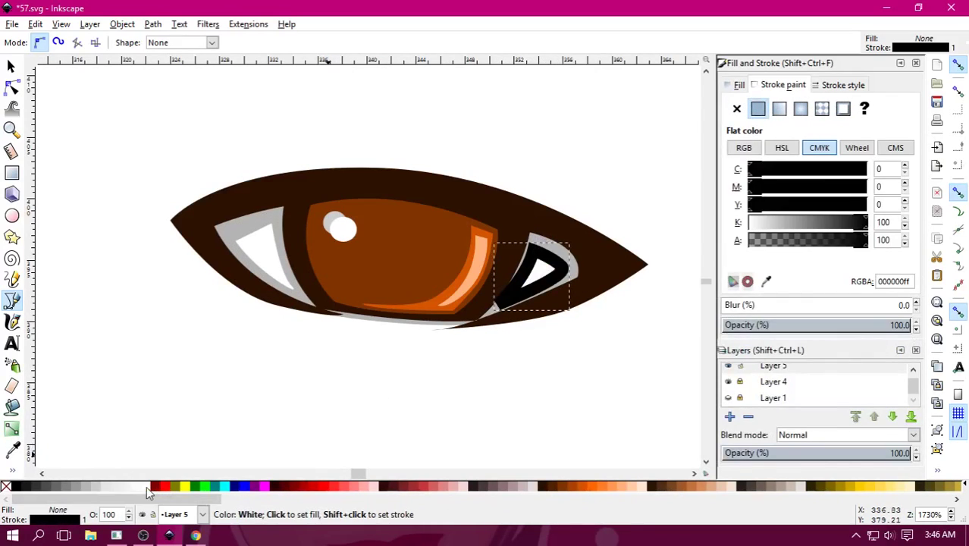
{"action": "right_click", "coordinate": [10, 486]}
{"action": "left_click", "coordinate": [34, 426]}
Open and close a file browser window, then deselect the finished highlight.
{"action": "left_click", "coordinate": [90, 535]}
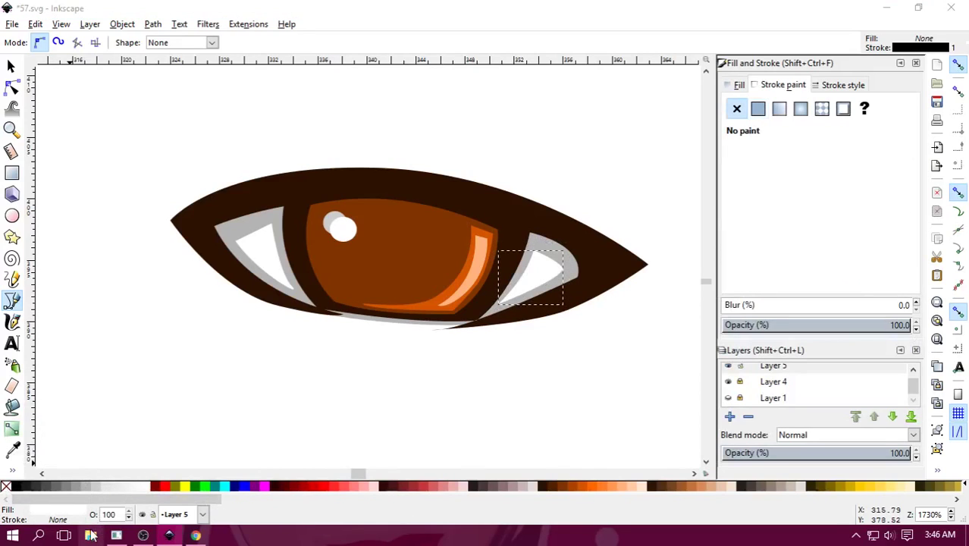
{"action": "left_click", "coordinate": [126, 221]}
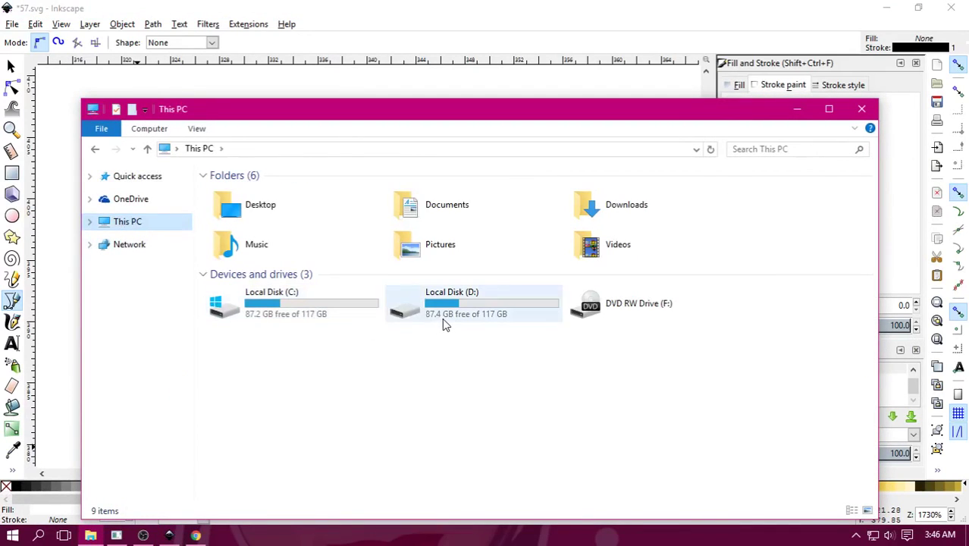
{"action": "left_click", "coordinate": [862, 109]}
{"action": "left_click", "coordinate": [533, 373]}
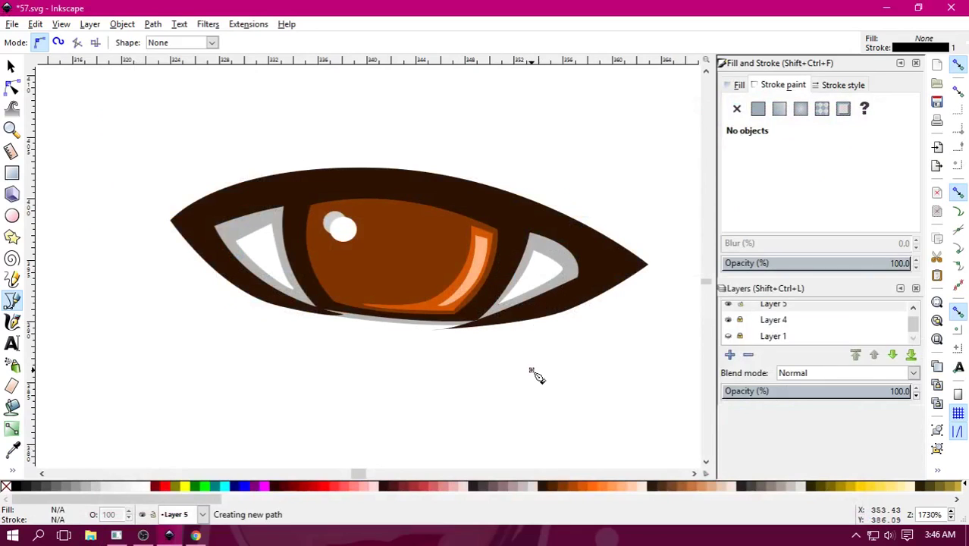
Cancel the stray path, zoom out, and switch to the Selector tool to review the face.
{"action": "key", "text": "Escape"}
{"action": "scroll", "coordinate": [629, 387], "scroll_direction": "down", "scroll_amount": 3, "text": "ctrl"}
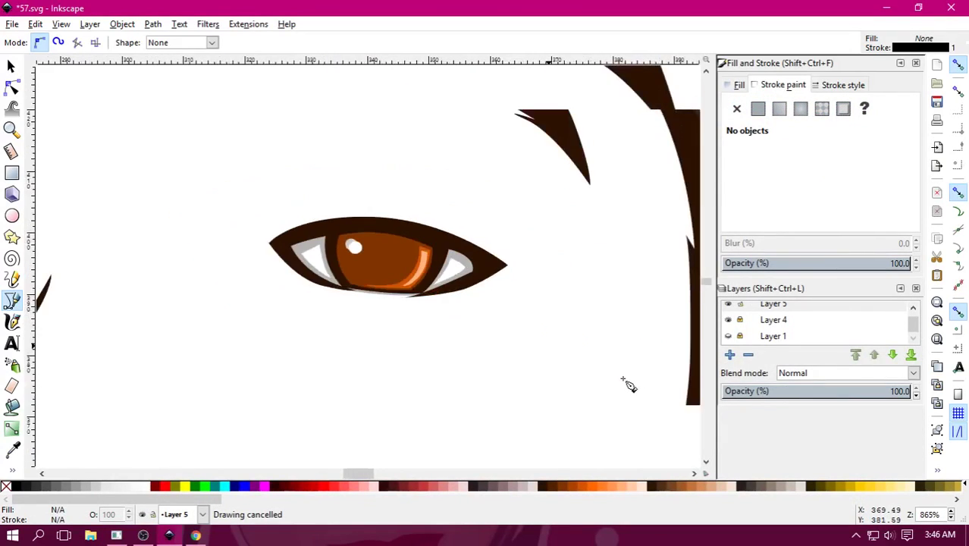
{"action": "scroll", "coordinate": [627, 383], "scroll_direction": "down", "scroll_amount": 3, "text": "ctrl"}
{"action": "scroll", "coordinate": [625, 378], "scroll_direction": "down", "scroll_amount": 1, "text": "ctrl"}
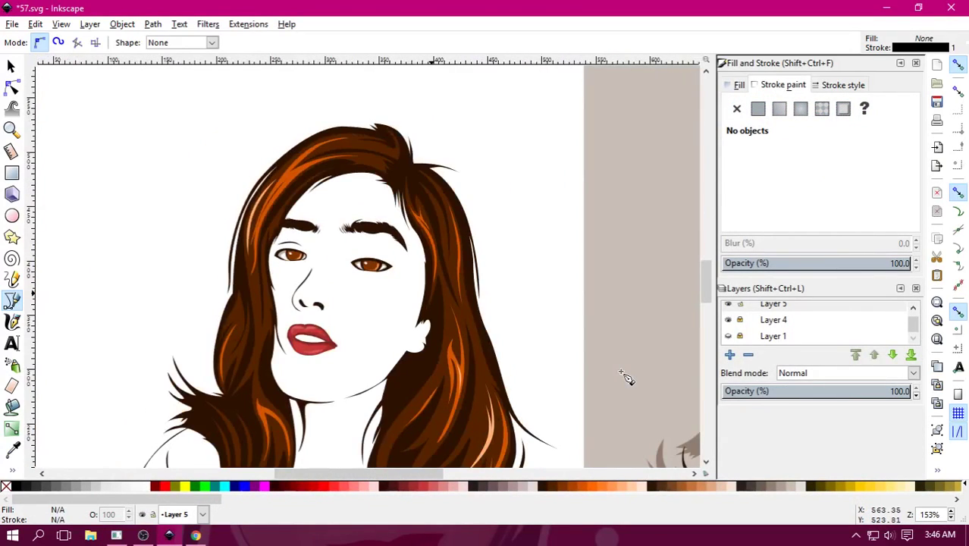
{"action": "scroll", "coordinate": [626, 377], "scroll_direction": "down", "scroll_amount": 2, "text": "ctrl"}
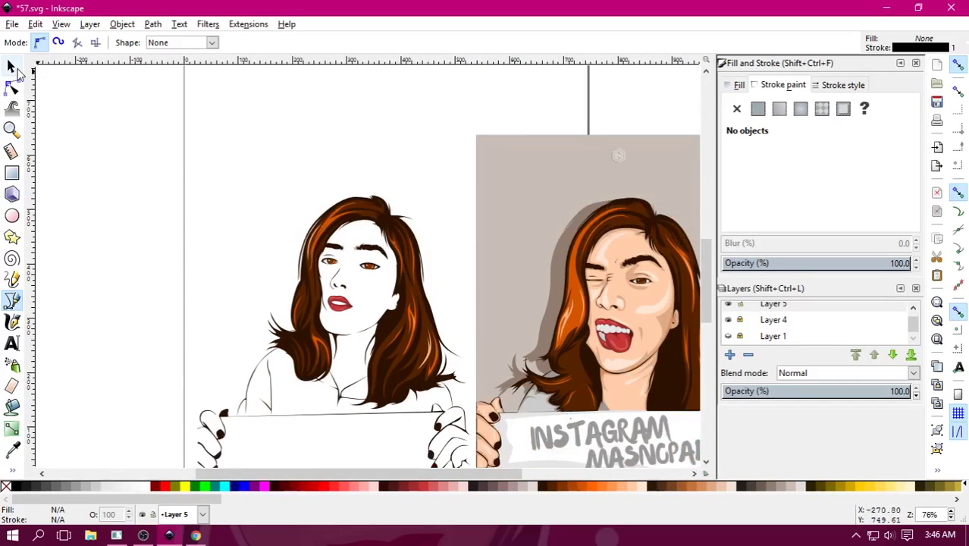
{"action": "left_click", "coordinate": [13, 68]}
{"action": "scroll", "coordinate": [333, 284], "scroll_direction": "up", "scroll_amount": 2, "text": "ctrl"}
{"action": "scroll", "coordinate": [276, 261], "scroll_direction": "up", "scroll_amount": 1, "text": "ctrl"}
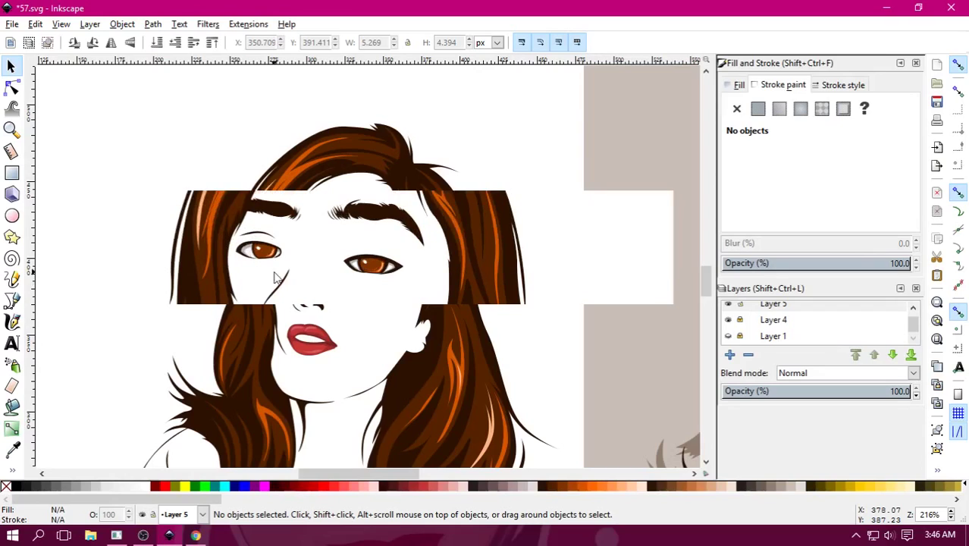
{"action": "left_click", "coordinate": [245, 253]}
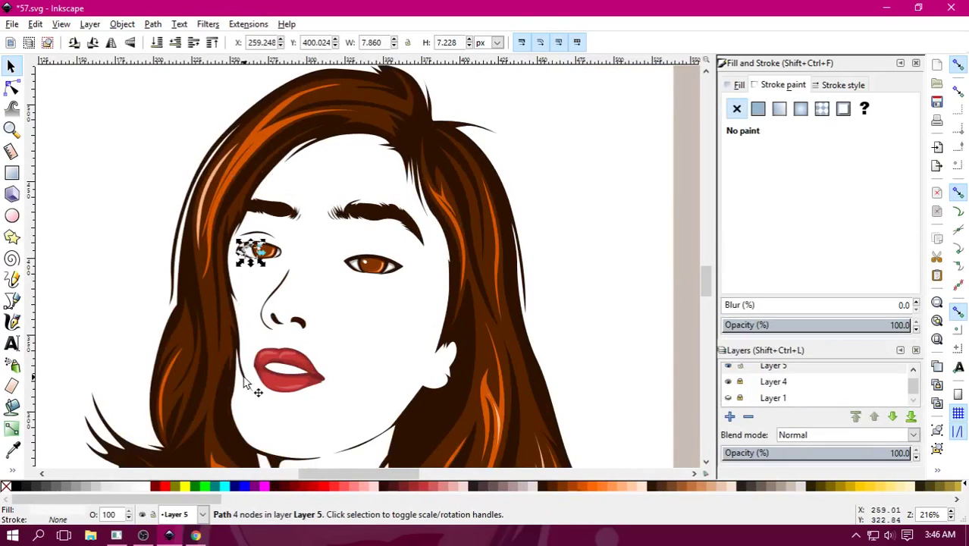
{"action": "key", "text": "Escape"}
{"action": "scroll", "coordinate": [500, 318], "scroll_direction": "up", "scroll_amount": 2, "text": "ctrl"}
{"action": "scroll", "coordinate": [587, 341], "scroll_direction": "up", "scroll_amount": 1, "text": "ctrl"}
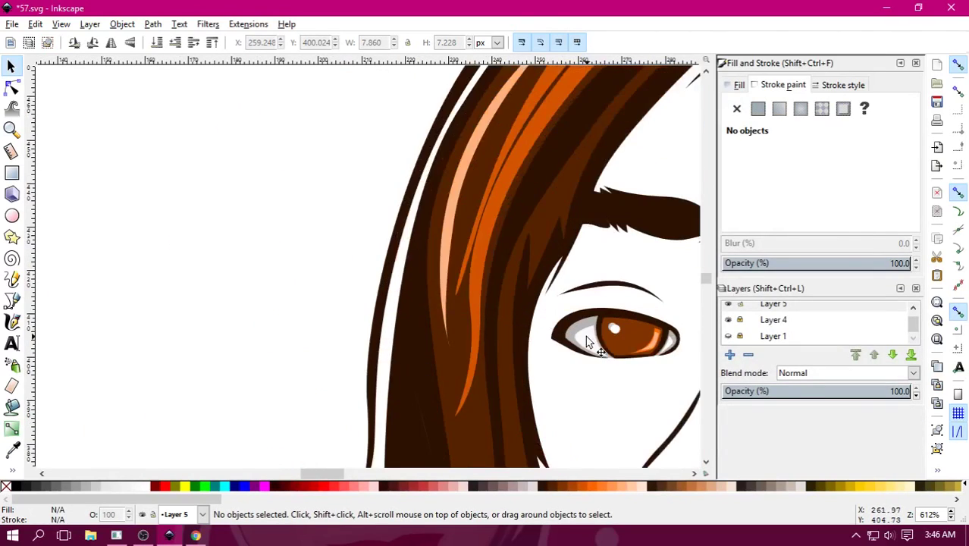
{"action": "left_click", "coordinate": [582, 336]}
{"action": "key", "text": "Escape"}
{"action": "scroll", "coordinate": [499, 288], "scroll_direction": "up", "scroll_amount": 2, "text": "ctrl"}
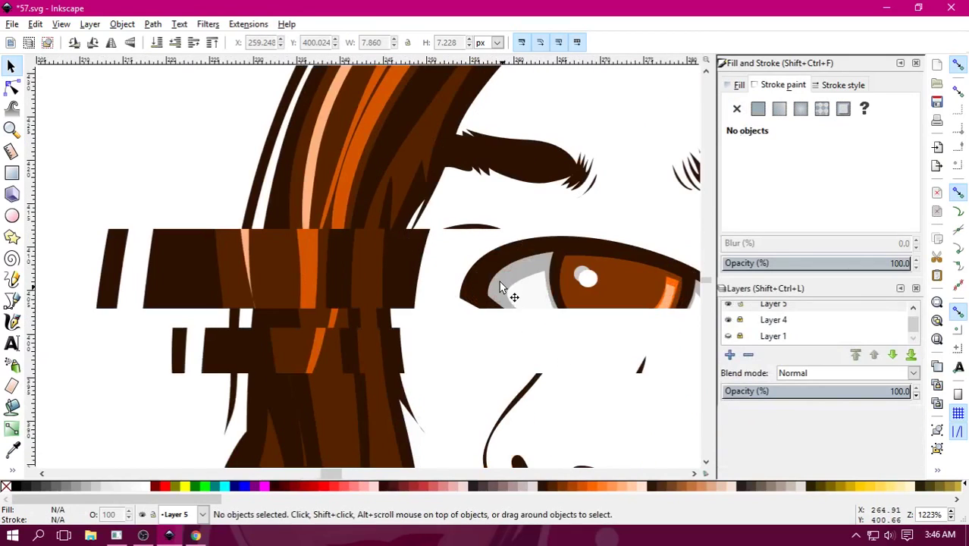
{"action": "left_click", "coordinate": [500, 288]}
{"action": "key", "text": "minus"}
{"action": "key", "text": "minus"}
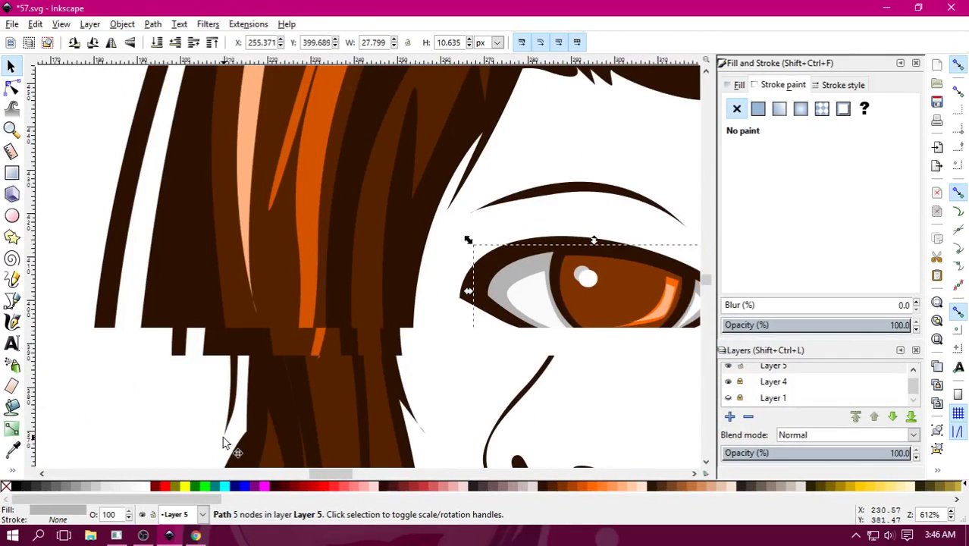
{"action": "scroll", "coordinate": [428, 433], "scroll_direction": "down", "scroll_amount": 1, "text": "ctrl"}
{"action": "key", "text": "minus"}
{"action": "key", "text": "minus"}
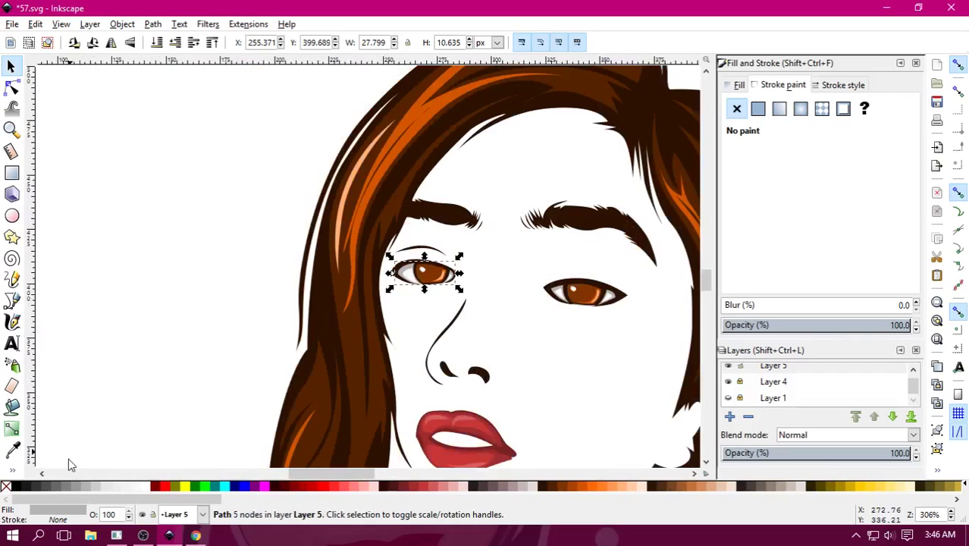
{"action": "key", "text": "minus"}
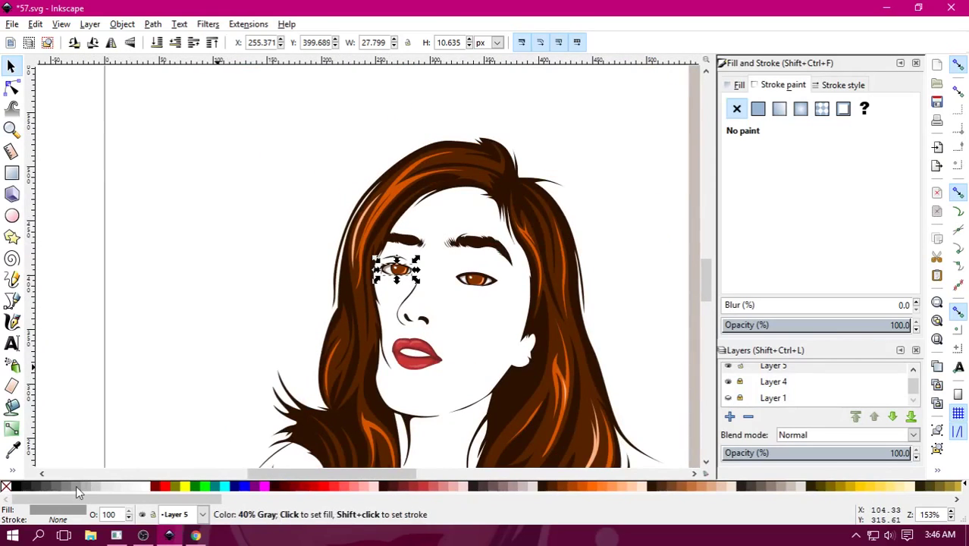
{"action": "left_click", "coordinate": [228, 349]}
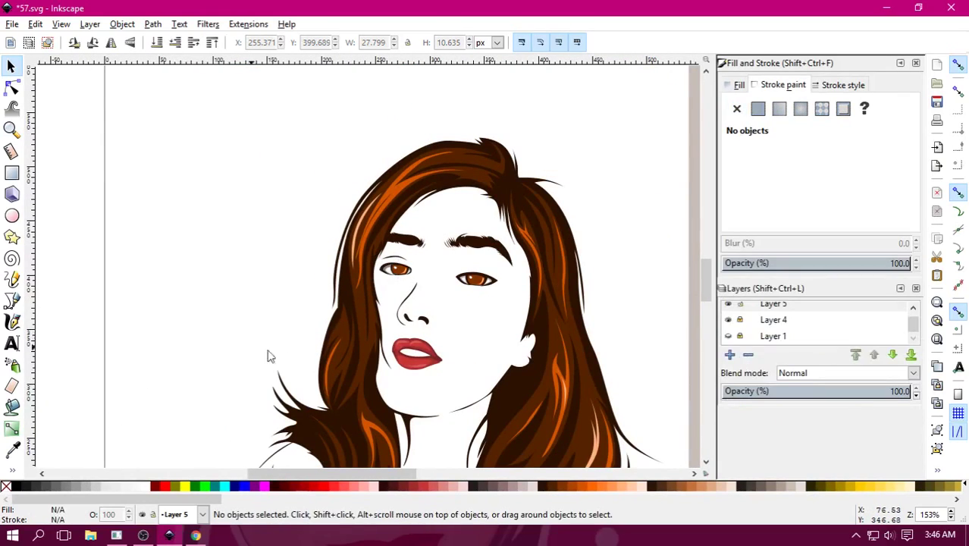
{"action": "scroll", "coordinate": [340, 372], "scroll_direction": "right", "scroll_amount": 2}
Close the Fill and Stroke panel and pan to the shirt and sign area.
{"action": "key", "text": "minus"}
{"action": "key", "text": "minus"}
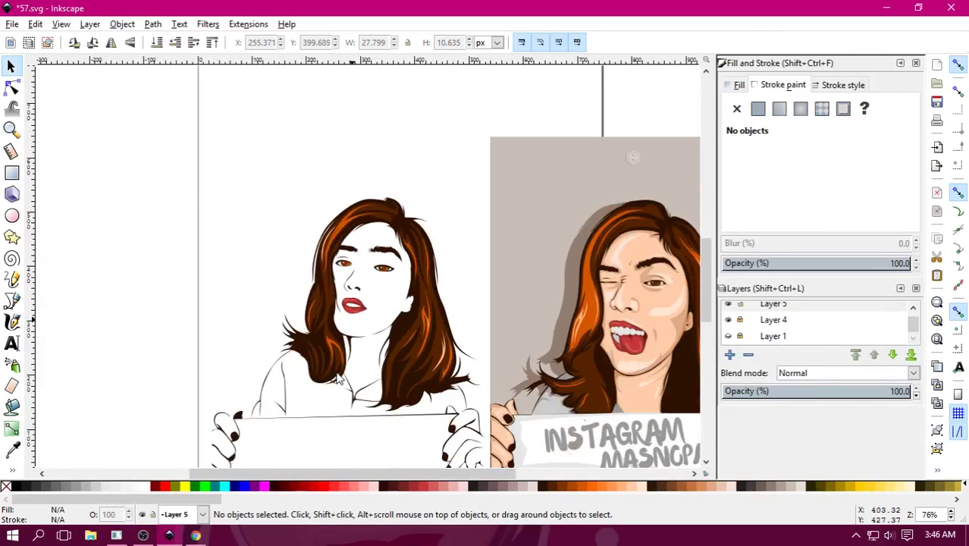
{"action": "left_click", "coordinate": [916, 63]}
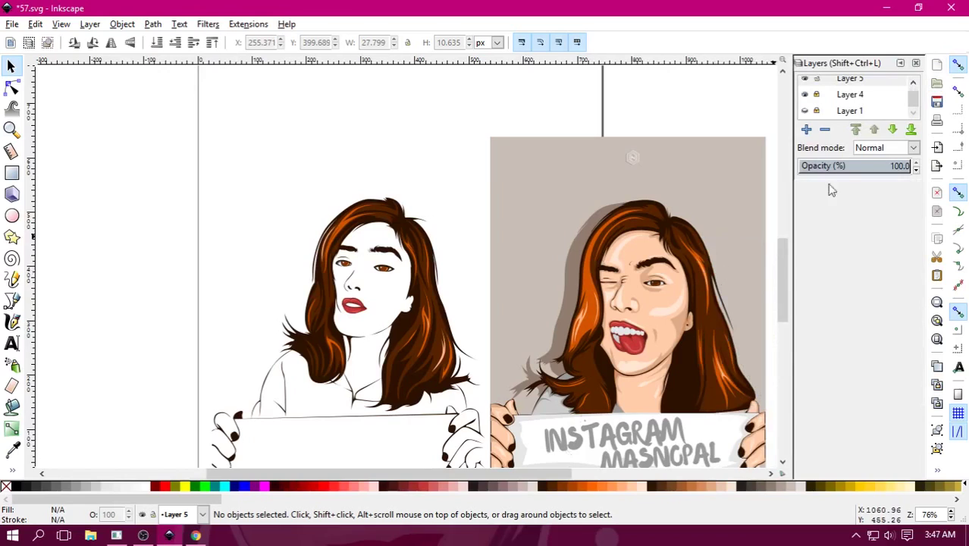
{"action": "scroll", "coordinate": [455, 175], "scroll_direction": "down", "scroll_amount": 1}
{"action": "scroll", "coordinate": [455, 175], "scroll_direction": "left", "scroll_amount": 1}
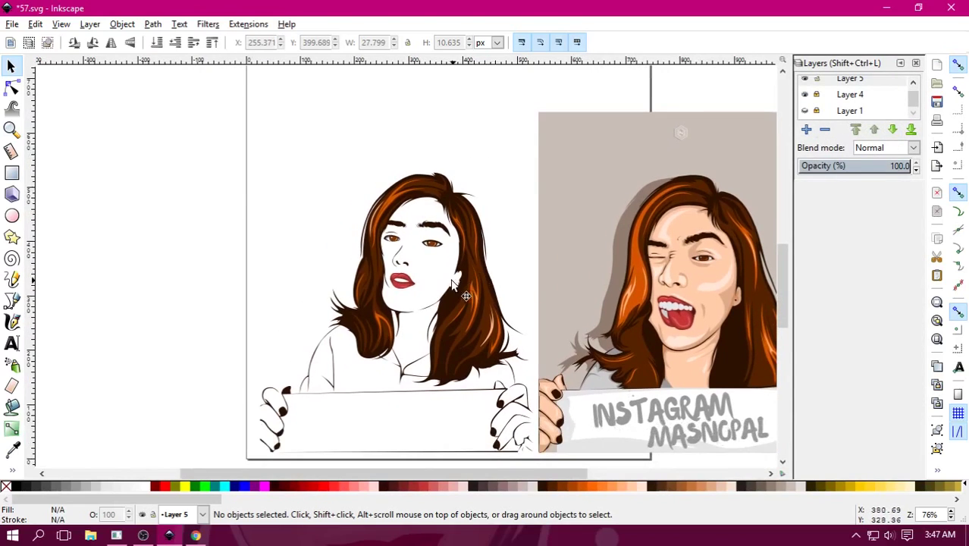
{"action": "scroll", "coordinate": [471, 257], "scroll_direction": "down", "scroll_amount": 2}
{"action": "scroll", "coordinate": [471, 257], "scroll_direction": "left", "scroll_amount": 1}
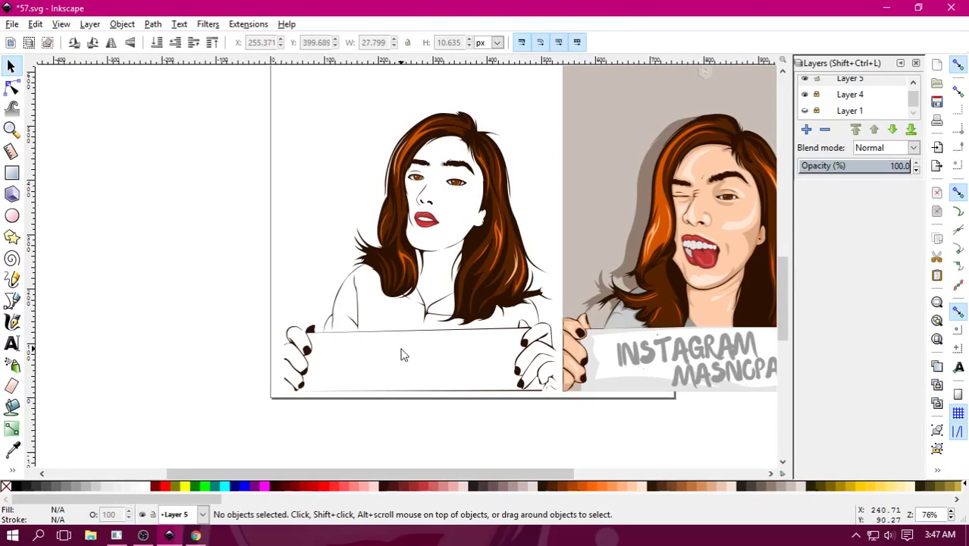
{"action": "scroll", "coordinate": [394, 334], "scroll_direction": "up", "scroll_amount": 1}
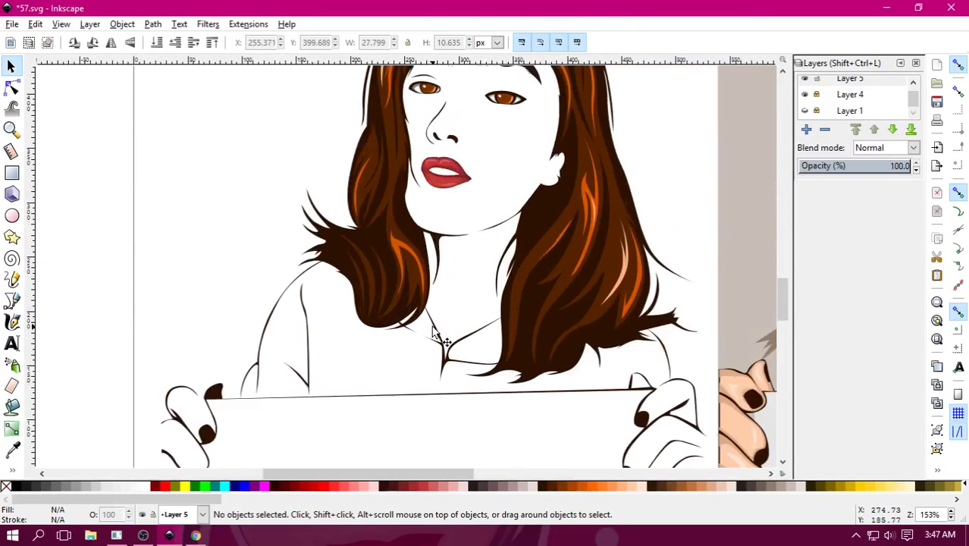
{"action": "scroll", "coordinate": [379, 311], "scroll_direction": "up", "scroll_amount": 1}
{"action": "scroll", "coordinate": [364, 281], "scroll_direction": "up", "scroll_amount": 1}
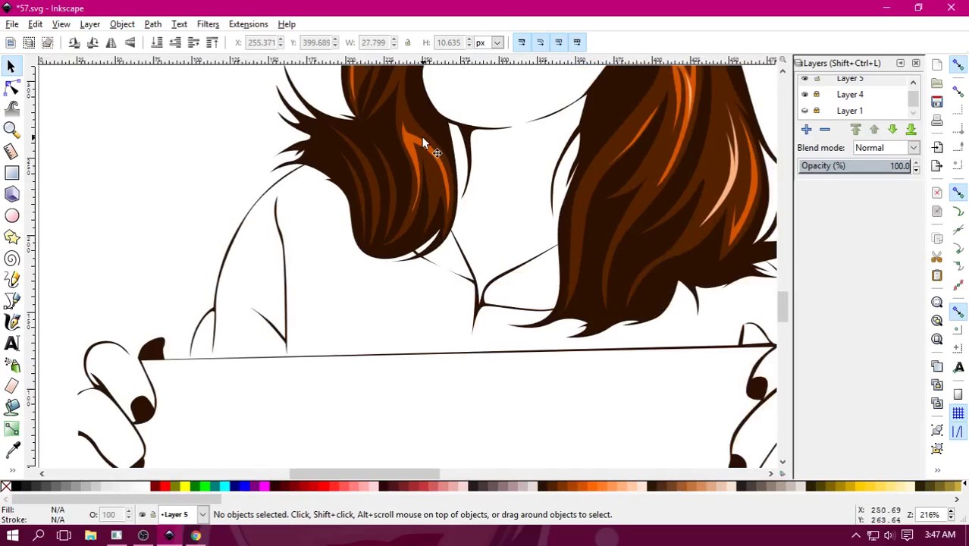
With the Pen tool, start a new outline path on the sign's top edge.
{"action": "left_click", "coordinate": [11, 301]}
{"action": "scroll", "coordinate": [228, 319], "scroll_direction": "up", "scroll_amount": 1}
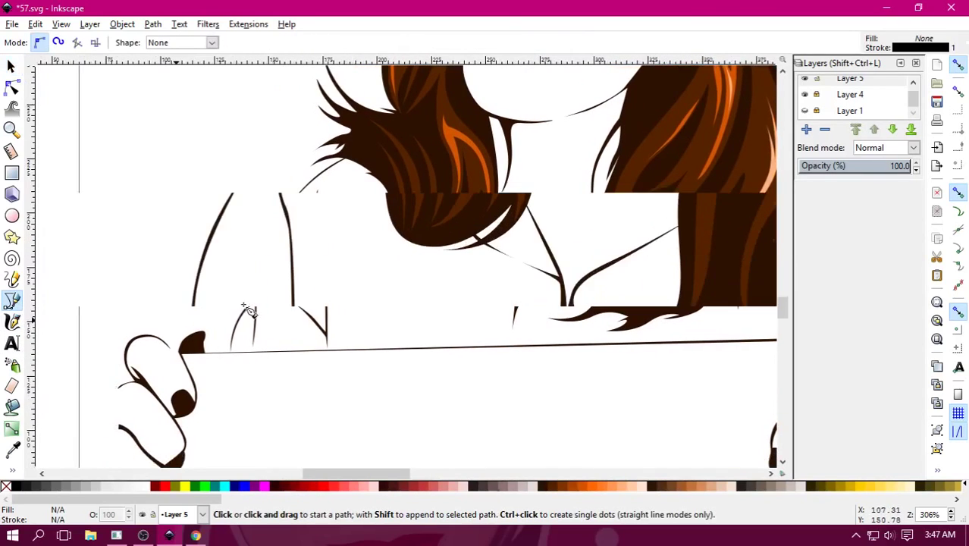
{"action": "scroll", "coordinate": [215, 331], "scroll_direction": "up", "scroll_amount": 1}
{"action": "scroll", "coordinate": [319, 304], "scroll_direction": "up", "scroll_amount": 1}
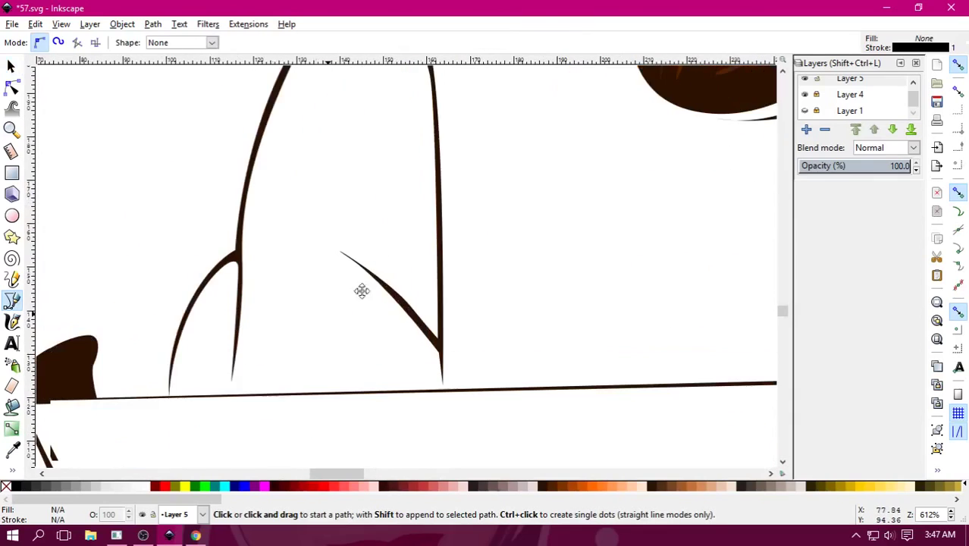
{"action": "scroll", "coordinate": [411, 276], "scroll_direction": "up", "scroll_amount": 1}
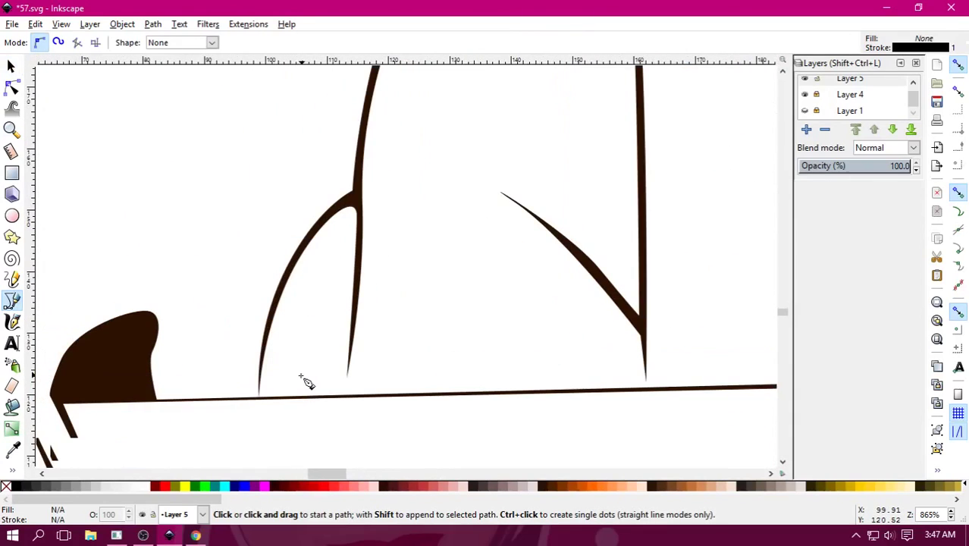
{"action": "left_click", "coordinate": [260, 398]}
{"action": "scroll", "coordinate": [318, 380], "scroll_direction": "right", "scroll_amount": 8}
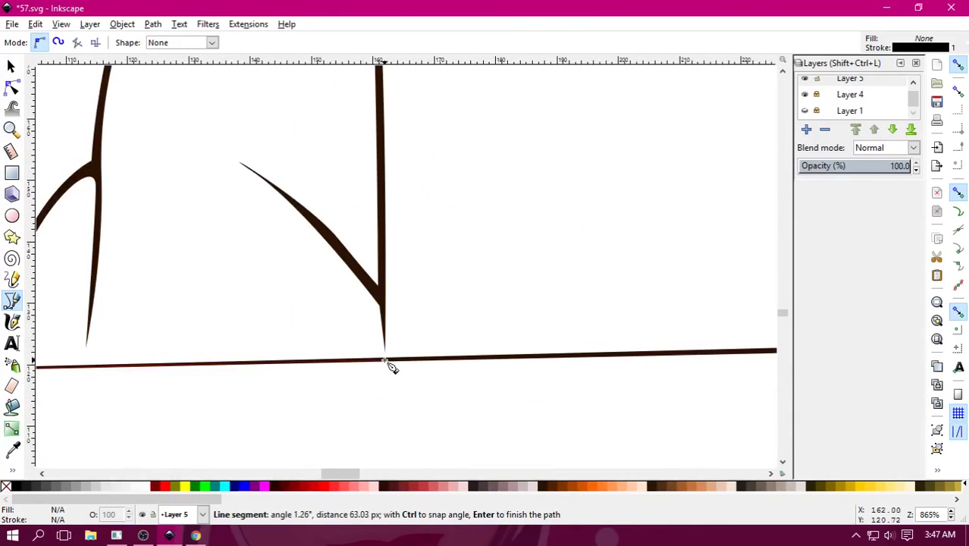
{"action": "scroll", "coordinate": [480, 354], "scroll_direction": "down", "scroll_amount": 1}
{"action": "scroll", "coordinate": [391, 353], "scroll_direction": "down", "scroll_amount": 2}
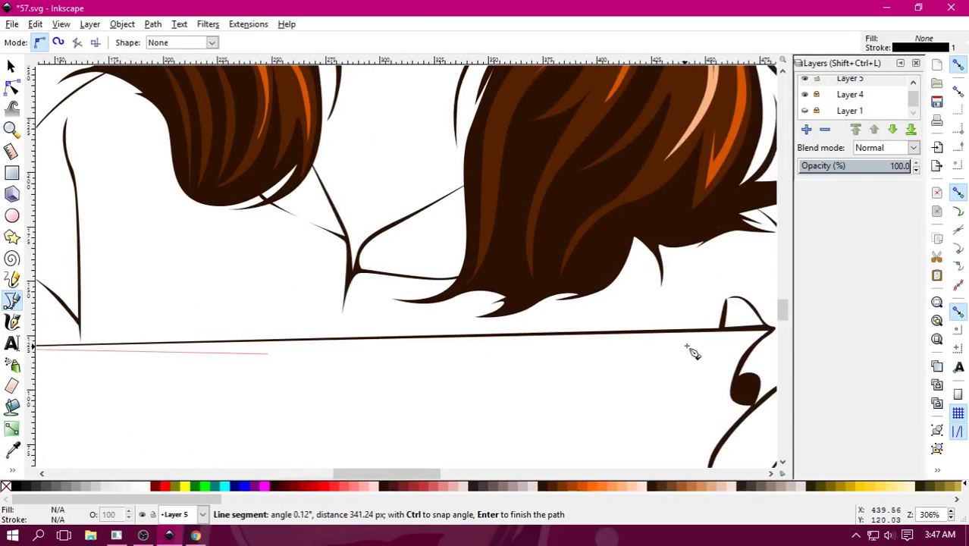
{"action": "scroll", "coordinate": [357, 339], "scroll_direction": "up", "scroll_amount": 2}
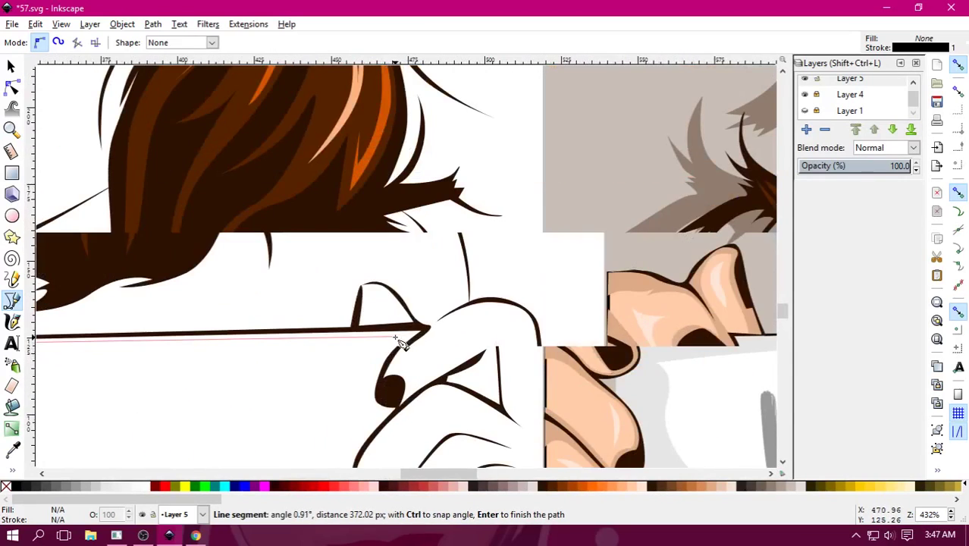
{"action": "scroll", "coordinate": [368, 339], "scroll_direction": "up", "scroll_amount": 1}
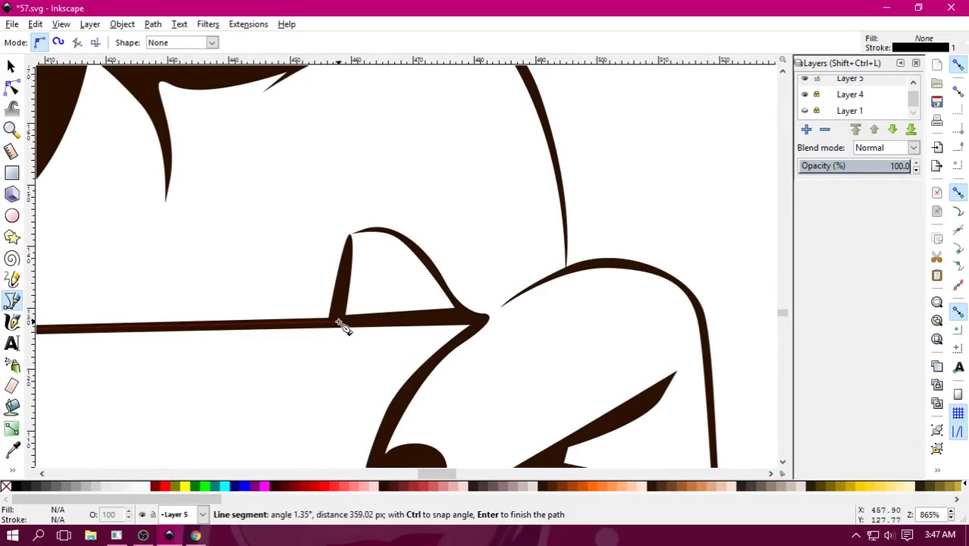
Trace the outline over the thumb tip and around the pointed fingertip.
{"action": "left_click", "coordinate": [339, 324]}
{"action": "left_click", "coordinate": [350, 236]}
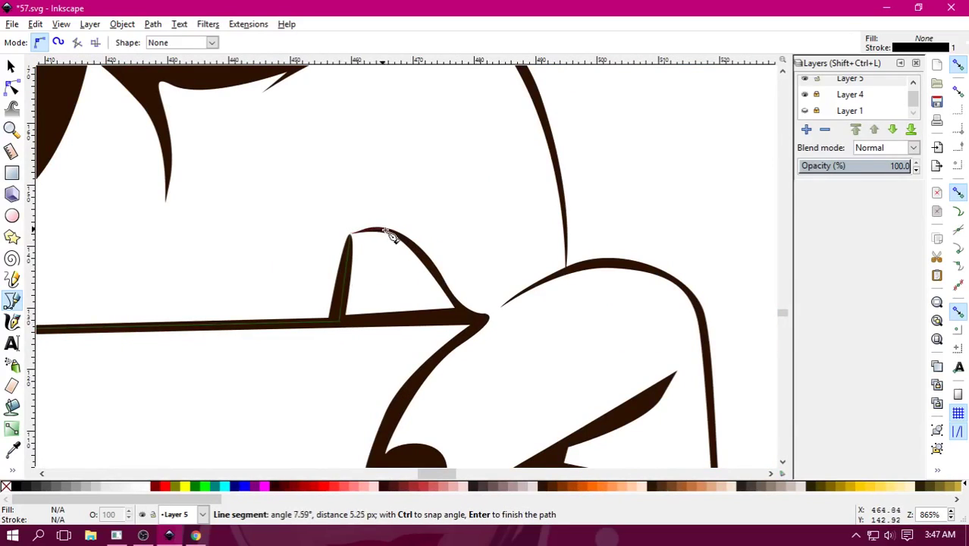
{"action": "left_click_drag", "start_coordinate": [375, 227], "coordinate": [409, 238]}
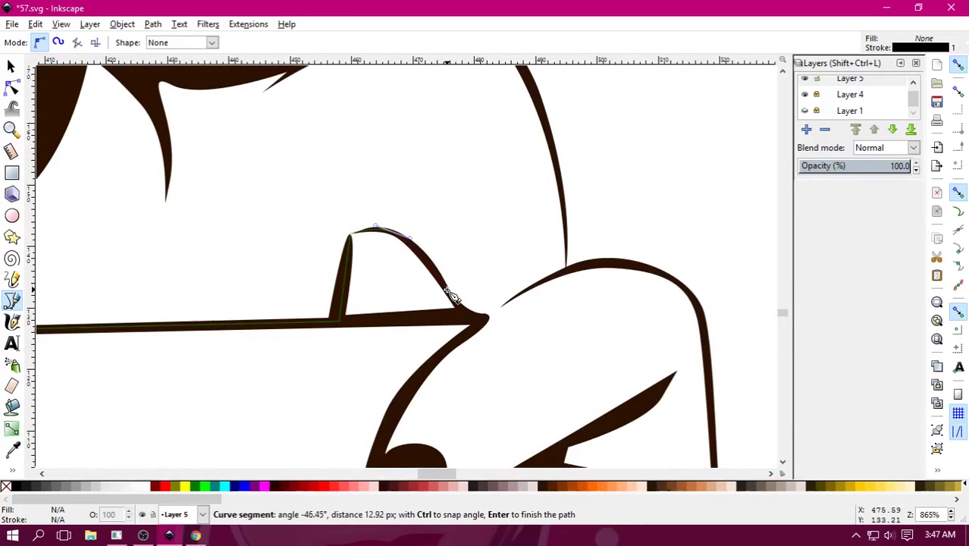
{"action": "left_click", "coordinate": [462, 312]}
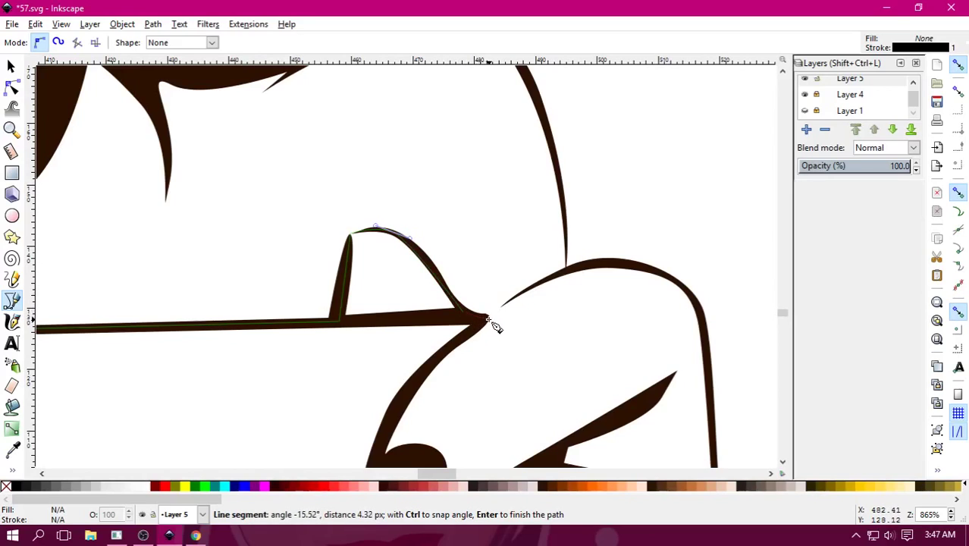
{"action": "left_click", "coordinate": [488, 319]}
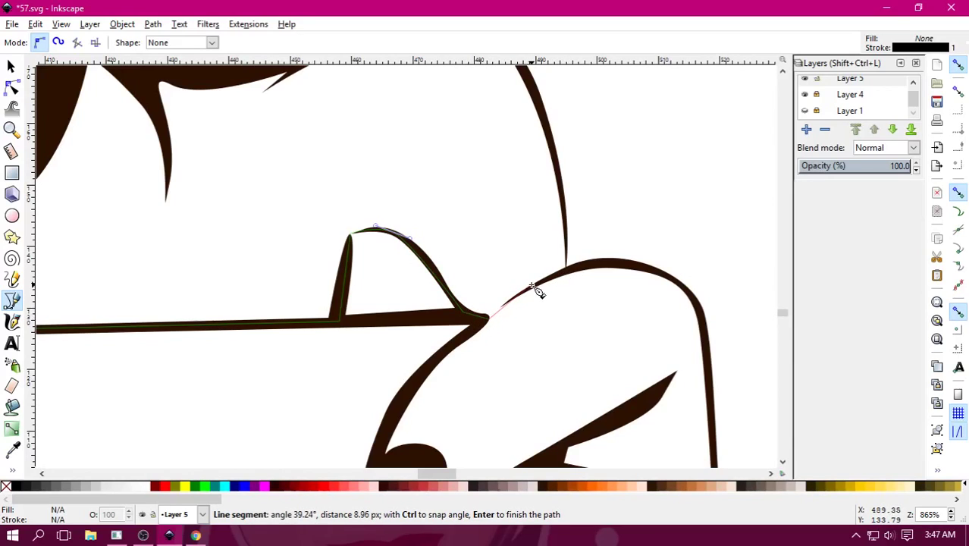
{"action": "left_click_drag", "start_coordinate": [535, 291], "coordinate": [567, 270]}
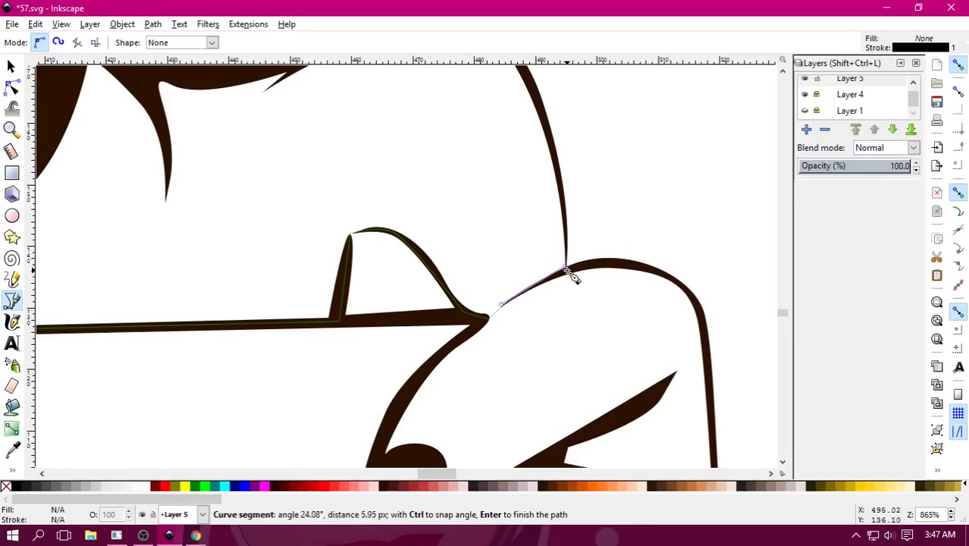
{"action": "left_click", "coordinate": [567, 271]}
Continue the outline up along the arm to where the collar meets the hair.
{"action": "scroll", "coordinate": [562, 155], "scroll_direction": "up", "scroll_amount": 6}
{"action": "left_click_drag", "start_coordinate": [527, 332], "coordinate": [468, 247]}
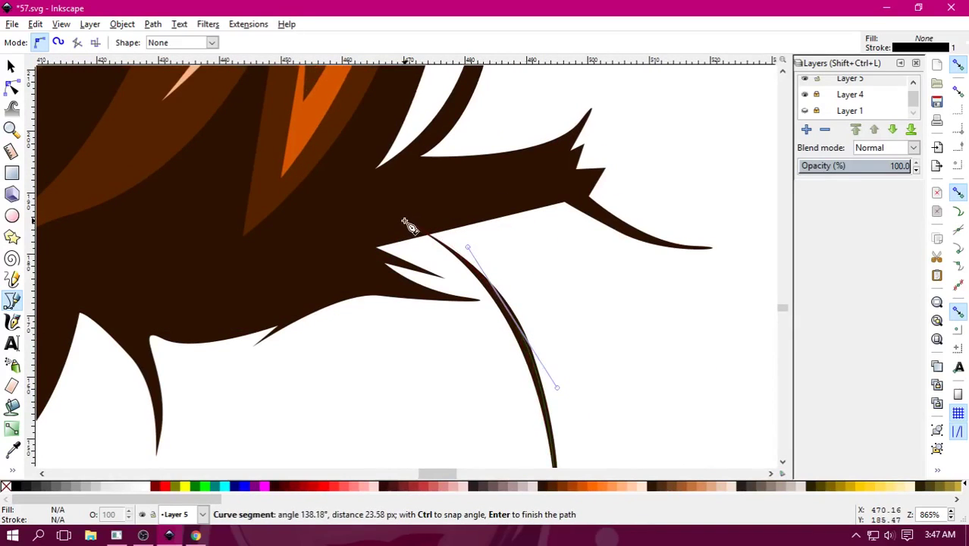
{"action": "scroll", "coordinate": [407, 226], "scroll_direction": "down", "scroll_amount": 3}
{"action": "scroll", "coordinate": [196, 229], "scroll_direction": "down", "scroll_amount": 2}
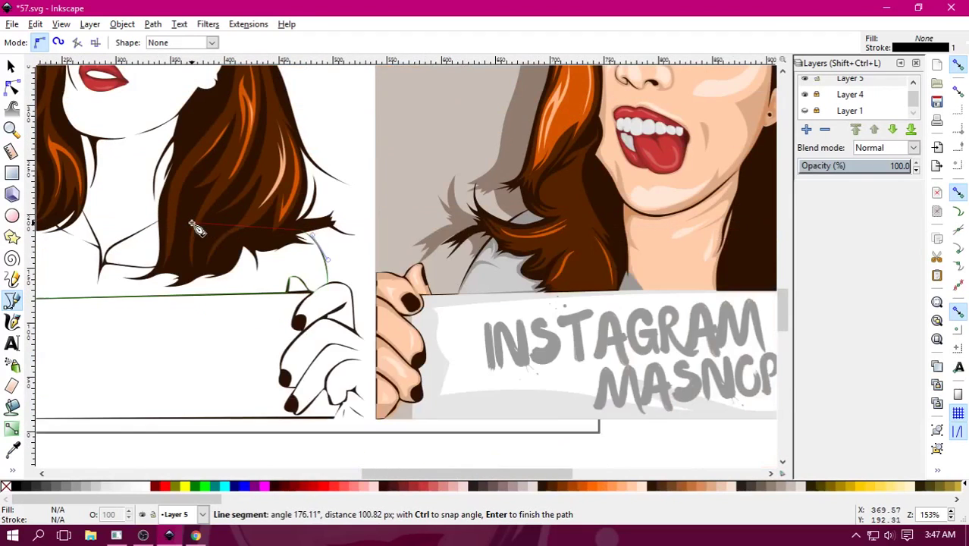
{"action": "scroll", "coordinate": [196, 229], "scroll_direction": "up", "scroll_amount": 1}
{"action": "scroll", "coordinate": [322, 247], "scroll_direction": "up", "scroll_amount": 1}
{"action": "scroll", "coordinate": [432, 262], "scroll_direction": "up", "scroll_amount": 1}
{"action": "scroll", "coordinate": [432, 269], "scroll_direction": "up", "scroll_amount": 1}
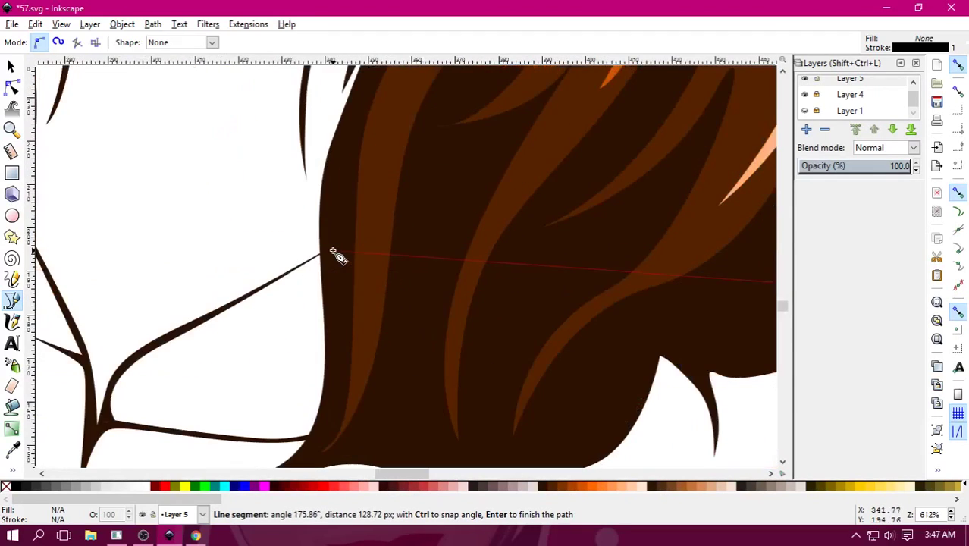
{"action": "scroll", "coordinate": [502, 265], "scroll_direction": "up", "scroll_amount": 1}
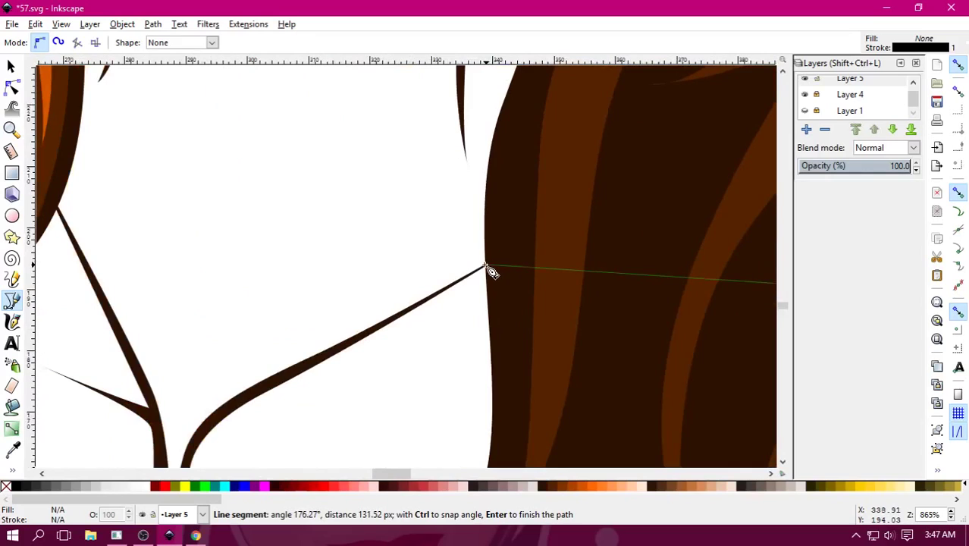
{"action": "left_click", "coordinate": [486, 267]}
Follow the collar line down into the neck's V and place a node at its bottom.
{"action": "scroll", "coordinate": [455, 296], "scroll_direction": "down", "scroll_amount": 3}
{"action": "scroll", "coordinate": [455, 296], "scroll_direction": "left", "scroll_amount": 7}
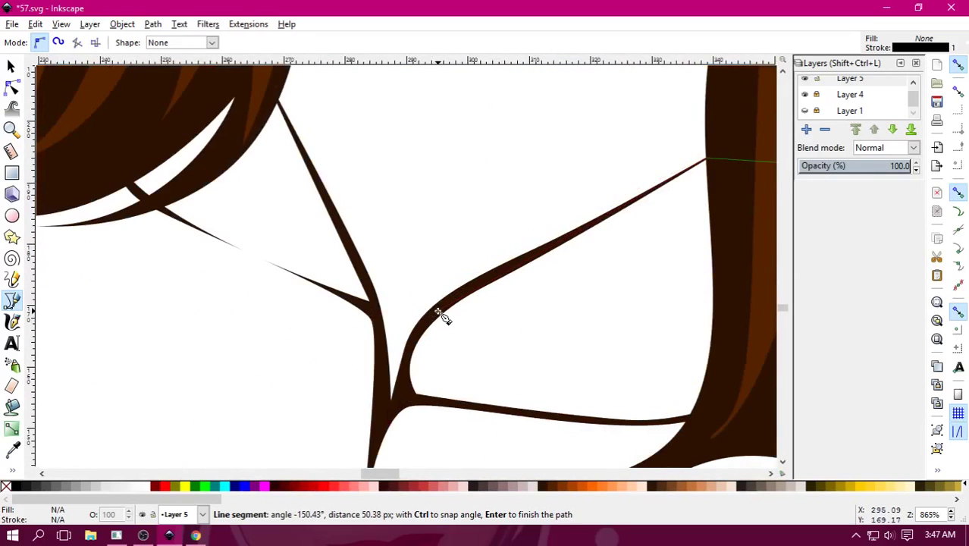
{"action": "left_click", "coordinate": [438, 313]}
{"action": "left_click_drag", "start_coordinate": [410, 371], "coordinate": [402, 401]}
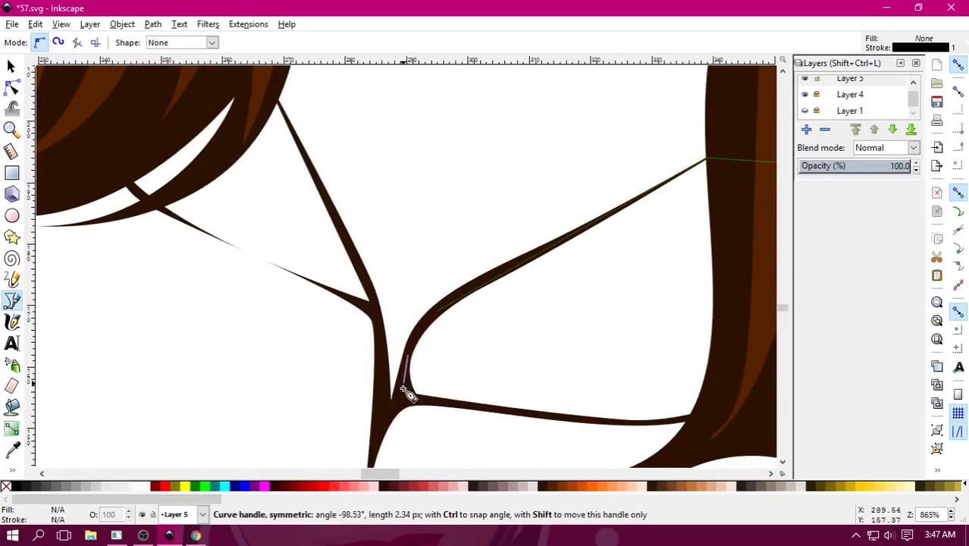
{"action": "left_click", "coordinate": [388, 419]}
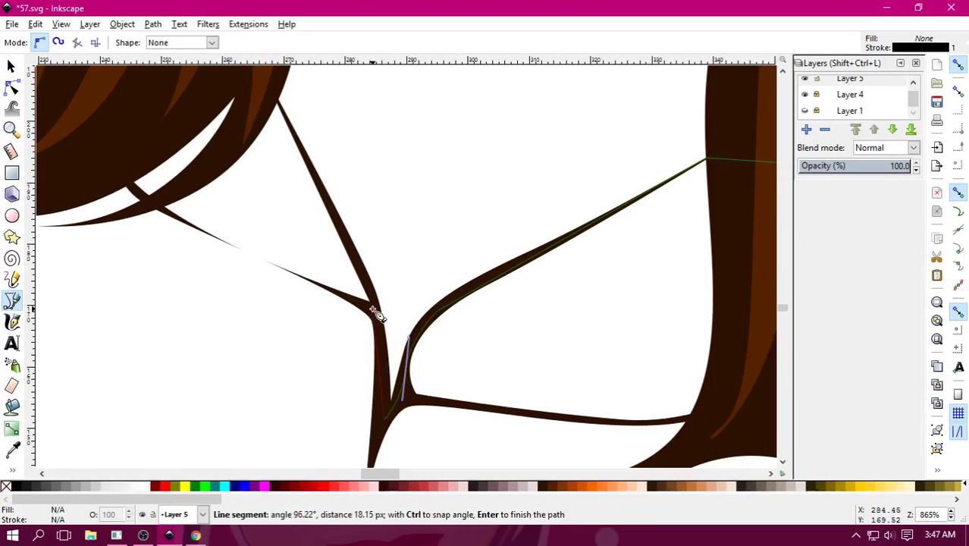
{"action": "key", "text": "minus"}
{"action": "key", "text": "minus"}
{"action": "key", "text": "minus"}
Curve the outline up from the collar to the hair's lower edge.
{"action": "scroll", "coordinate": [444, 260], "scroll_direction": "up", "scroll_amount": 1}
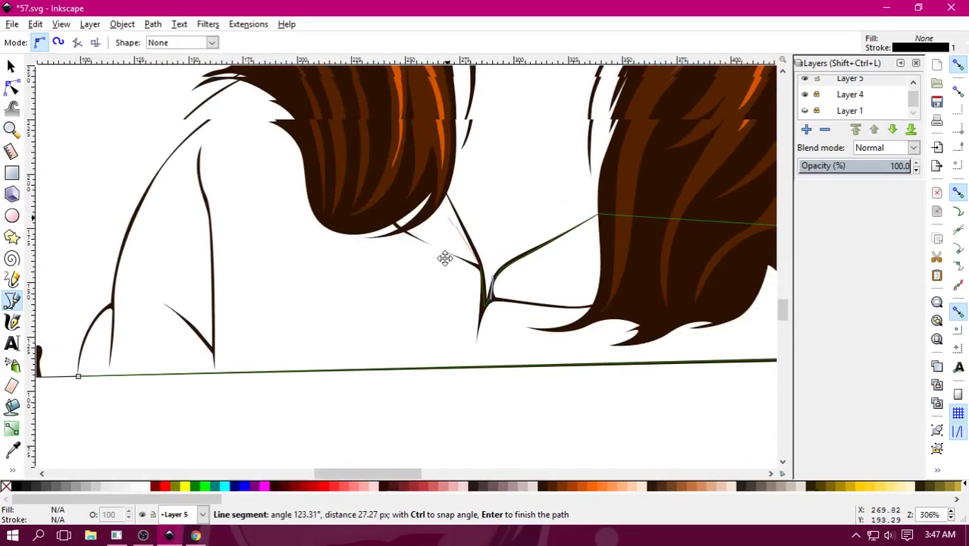
{"action": "scroll", "coordinate": [446, 281], "scroll_direction": "up", "scroll_amount": 2}
{"action": "key", "text": "plus"}
{"action": "key", "text": "plus"}
{"action": "key", "text": "plus"}
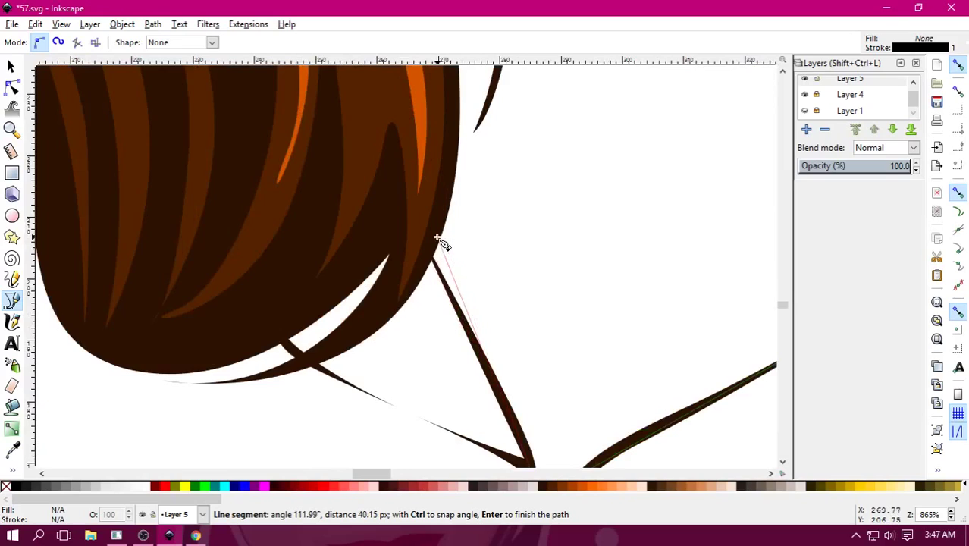
{"action": "left_click_drag", "start_coordinate": [424, 239], "coordinate": [390, 183]}
{"action": "key", "text": "minus"}
{"action": "key", "text": "minus"}
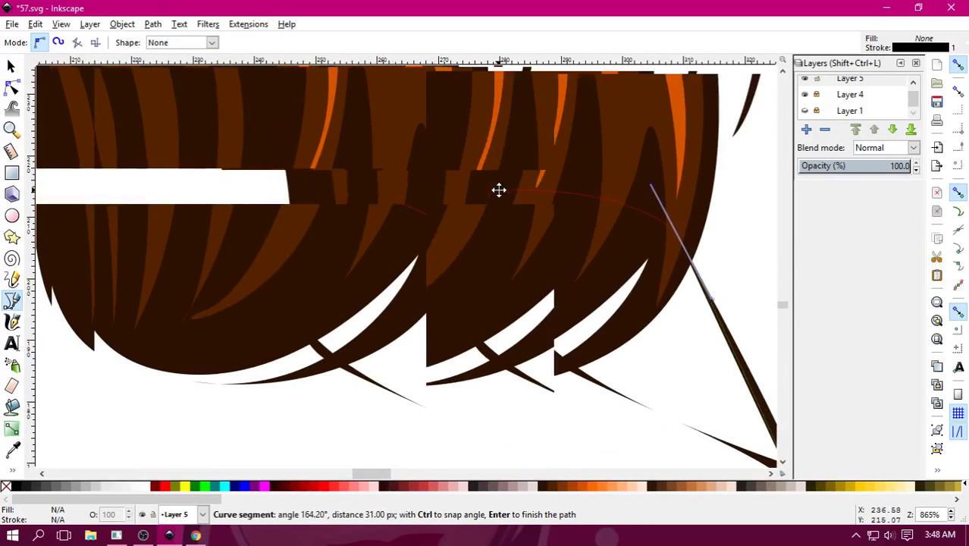
{"action": "scroll", "coordinate": [501, 258], "scroll_direction": "up", "scroll_amount": 1}
{"action": "scroll", "coordinate": [470, 245], "scroll_direction": "up", "scroll_amount": 1}
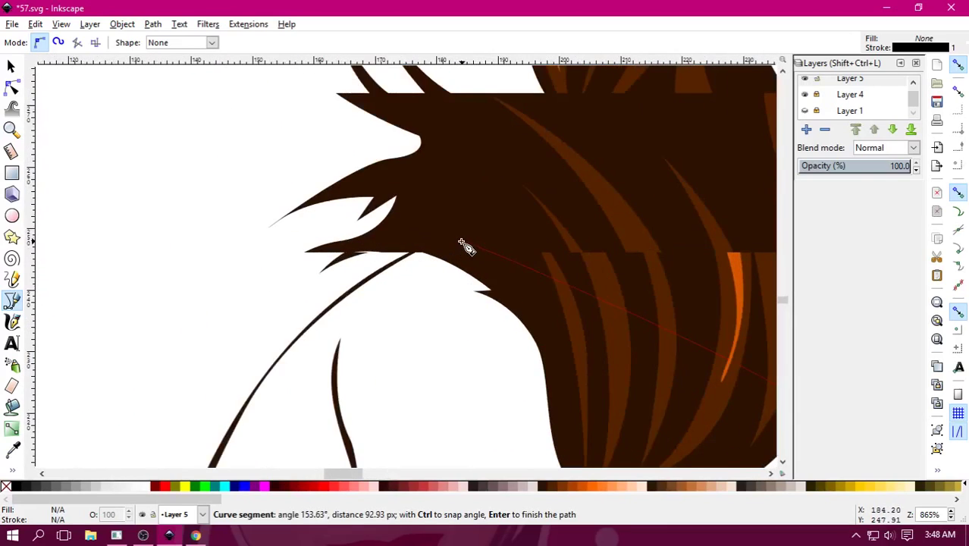
{"action": "scroll", "coordinate": [440, 247], "scroll_direction": "up", "scroll_amount": 1}
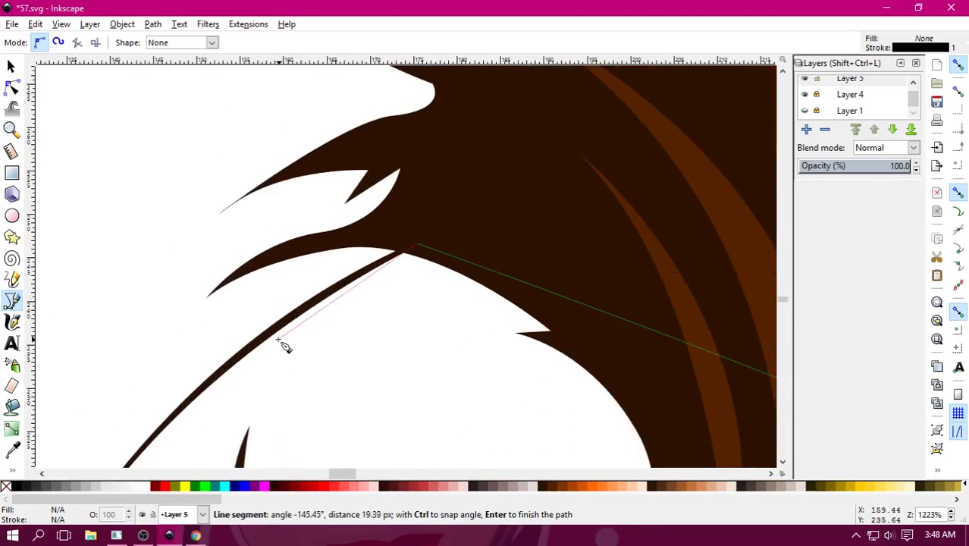
Curve the outline down the left shoulder and arm toward the sign's top edge.
{"action": "left_click_drag", "start_coordinate": [258, 342], "coordinate": [185, 403]}
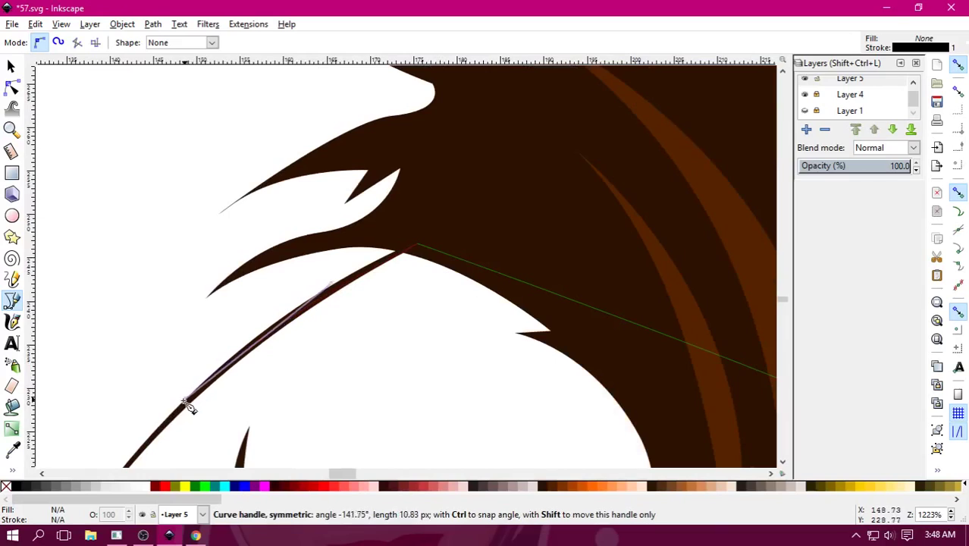
{"action": "scroll", "coordinate": [186, 408], "scroll_direction": "down", "scroll_amount": 8}
{"action": "scroll", "coordinate": [186, 408], "scroll_direction": "left", "scroll_amount": 10}
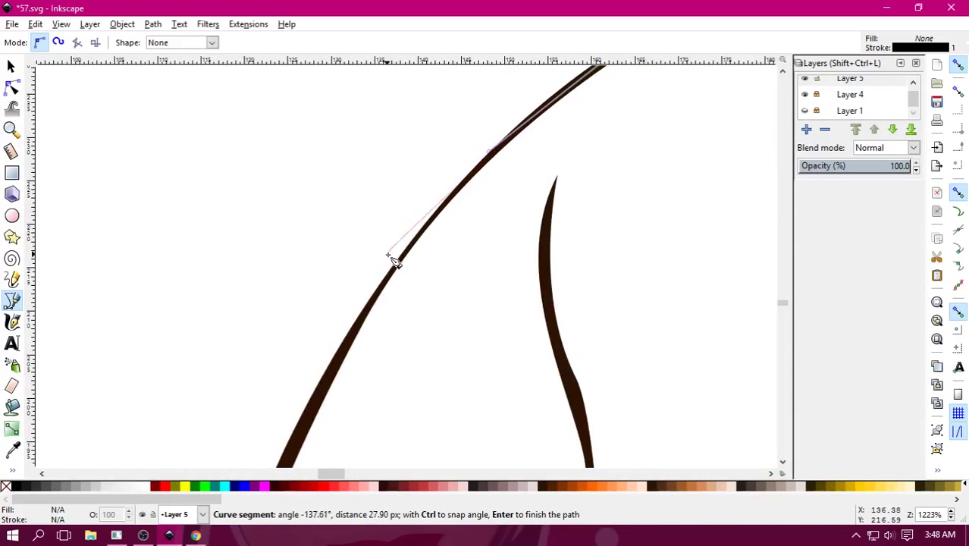
{"action": "left_click_drag", "start_coordinate": [402, 257], "coordinate": [379, 299]}
{"action": "scroll", "coordinate": [409, 265], "scroll_direction": "down", "scroll_amount": 9}
{"action": "scroll", "coordinate": [409, 265], "scroll_direction": "left", "scroll_amount": 5}
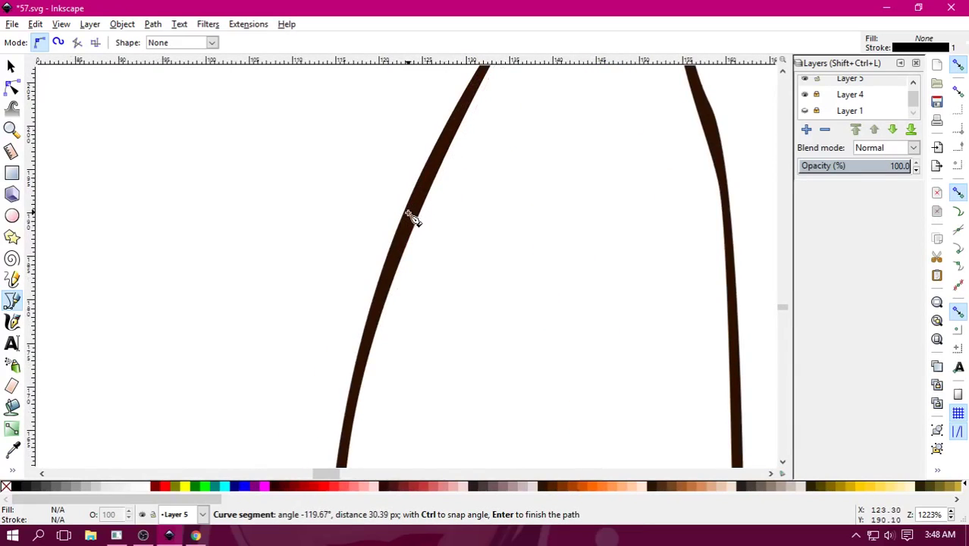
{"action": "left_click_drag", "start_coordinate": [409, 230], "coordinate": [376, 325]}
{"action": "key", "text": "minus"}
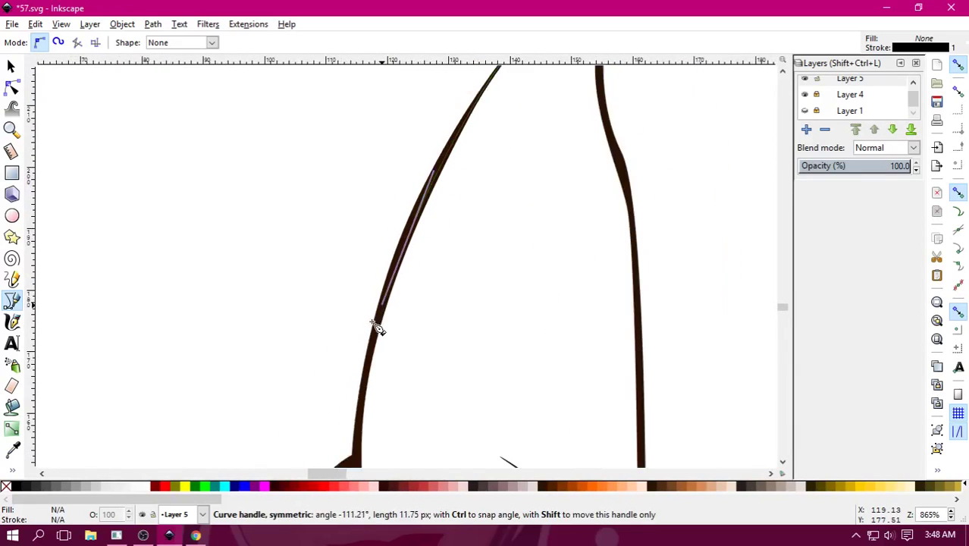
{"action": "key", "text": "minus"}
{"action": "scroll", "coordinate": [379, 327], "scroll_direction": "down", "scroll_amount": 5}
{"action": "scroll", "coordinate": [379, 326], "scroll_direction": "left", "scroll_amount": 2}
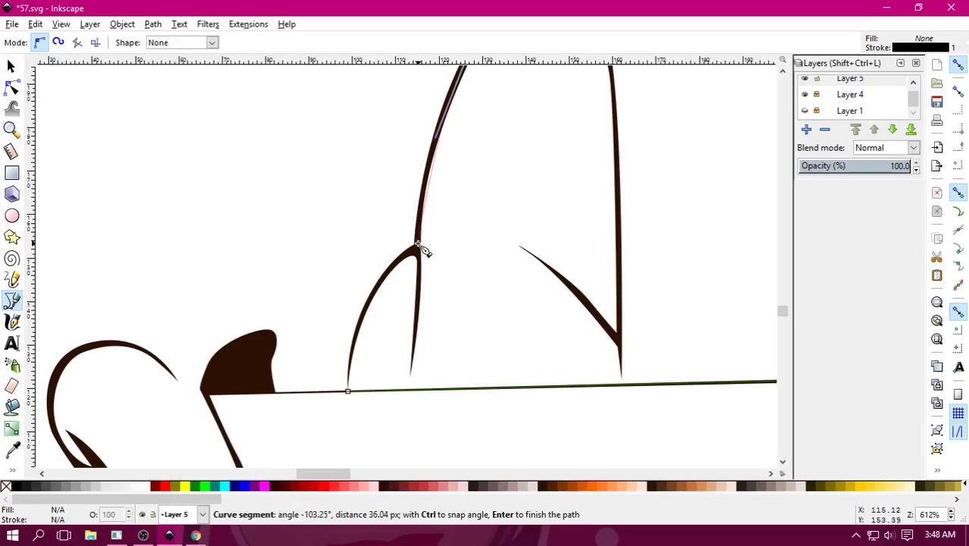
{"action": "left_click_drag", "start_coordinate": [418, 244], "coordinate": [418, 287]}
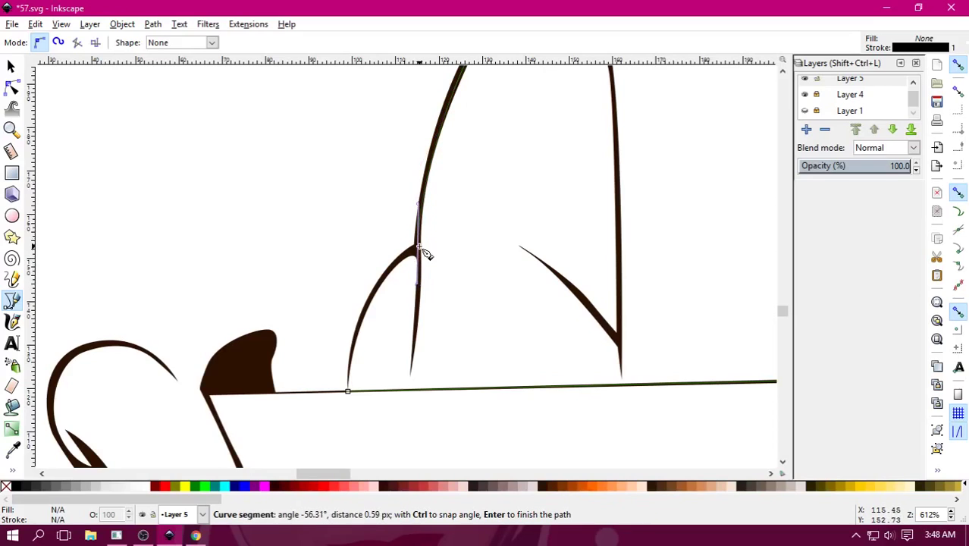
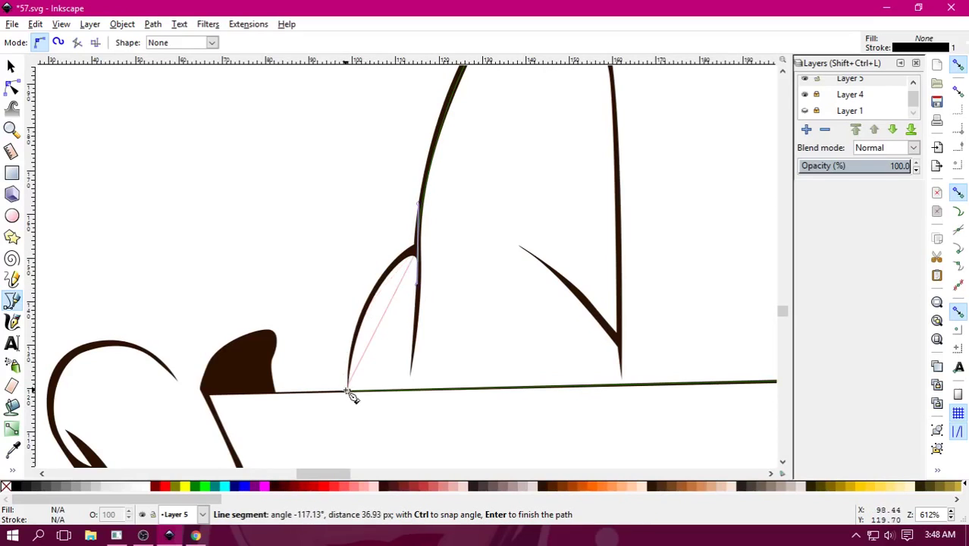
Close the shirt outline at its start above the sign and drag the start node's handle to smooth the lower-left curve.
{"action": "left_click_drag", "start_coordinate": [347, 391], "coordinate": [347, 464]}
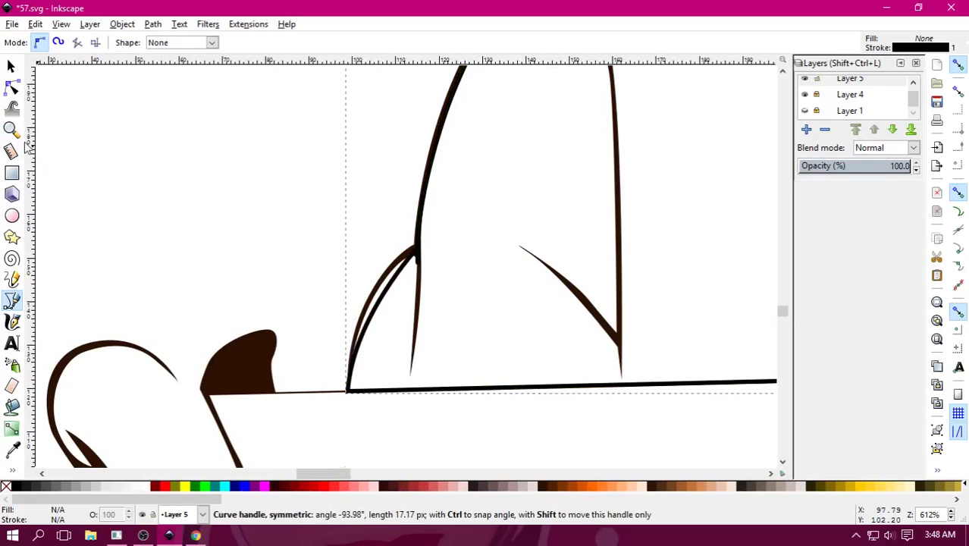
{"action": "key", "text": "n"}
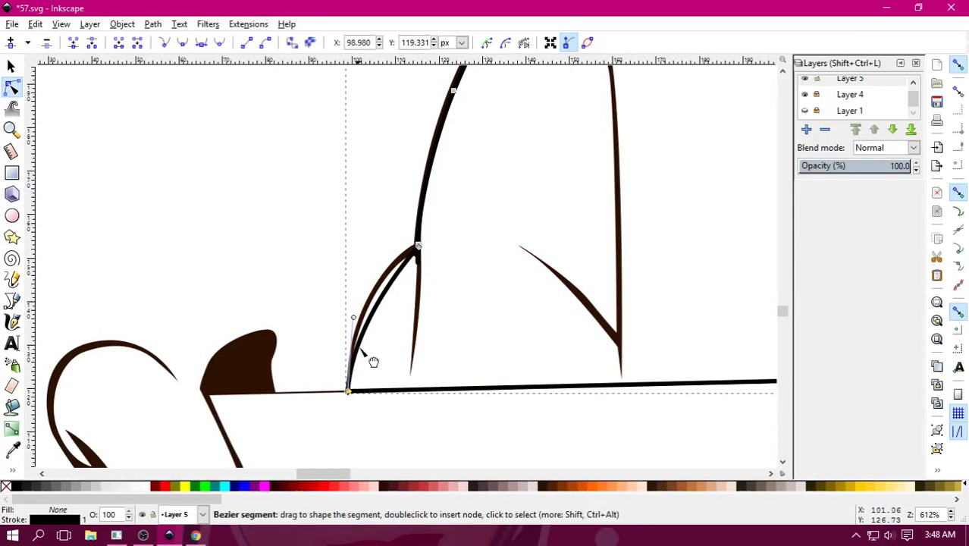
{"action": "left_click", "coordinate": [373, 357]}
{"action": "left_click_drag", "start_coordinate": [355, 321], "coordinate": [354, 275]}
{"action": "scroll", "coordinate": [410, 292], "scroll_direction": "down", "scroll_amount": 4}
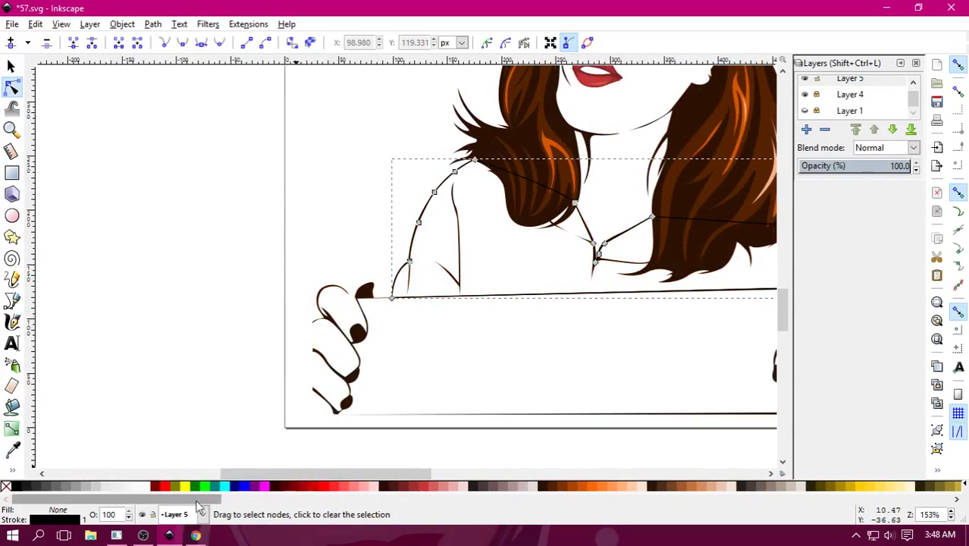
Try several green, yellow-green and turquoise palette swatches as the shirt fill.
{"action": "left_click_drag", "start_coordinate": [190, 499], "coordinate": [466, 499]}
{"action": "left_click", "coordinate": [418, 486]}
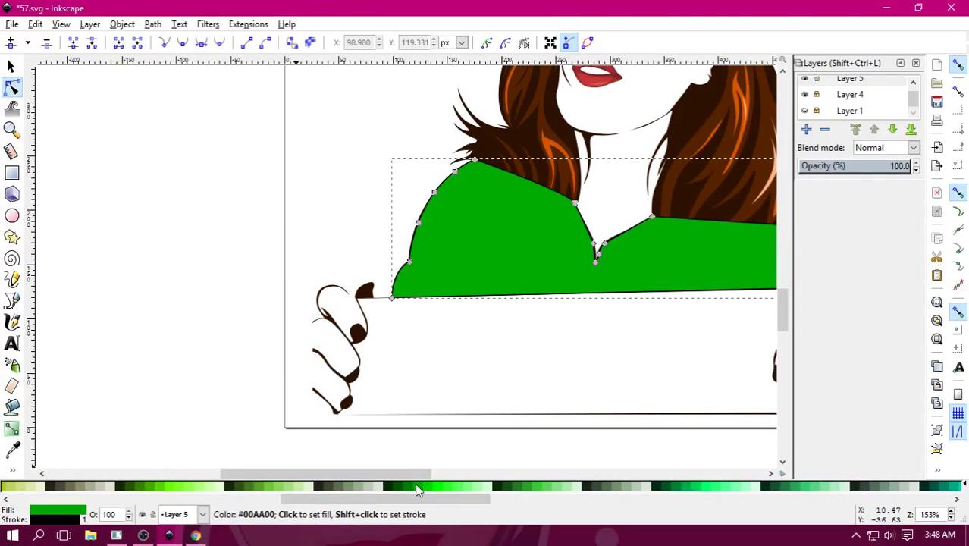
{"action": "scroll", "coordinate": [497, 372], "scroll_direction": "up", "scroll_amount": 3}
{"action": "scroll", "coordinate": [421, 425], "scroll_direction": "right", "scroll_amount": 4}
{"action": "left_click", "coordinate": [455, 486]}
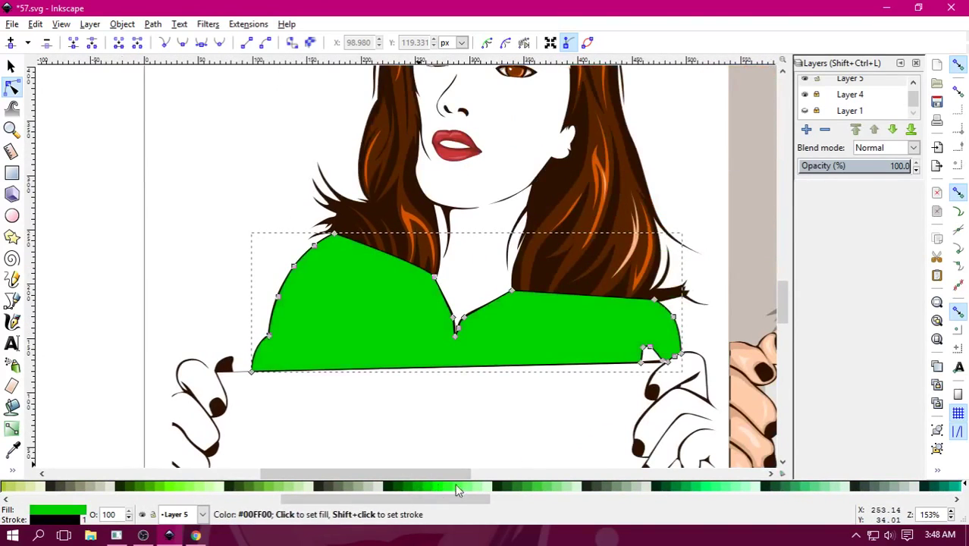
{"action": "left_click", "coordinate": [531, 486]}
{"action": "left_click", "coordinate": [304, 486]}
{"action": "left_click", "coordinate": [212, 486]}
{"action": "left_click", "coordinate": [244, 489]}
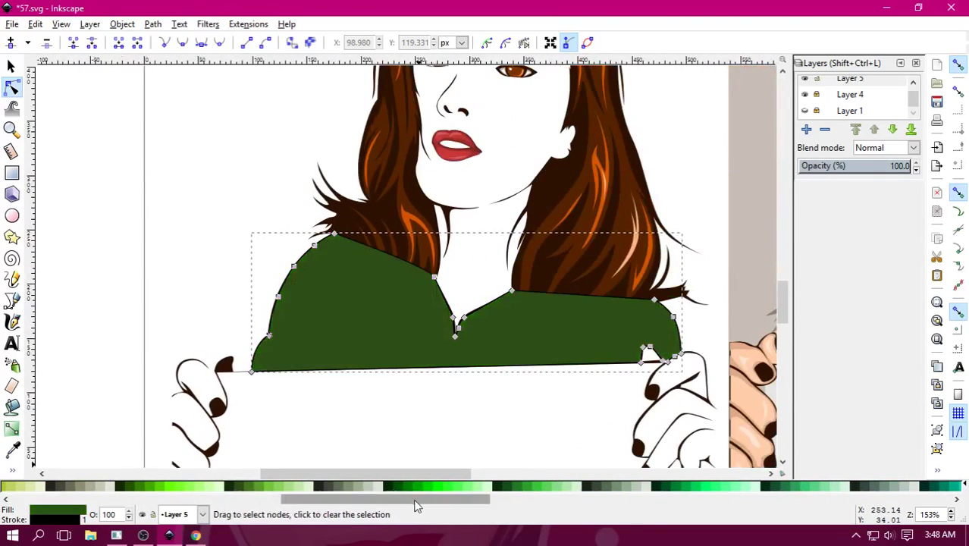
{"action": "scroll", "coordinate": [364, 486], "scroll_direction": "right", "scroll_amount": 5}
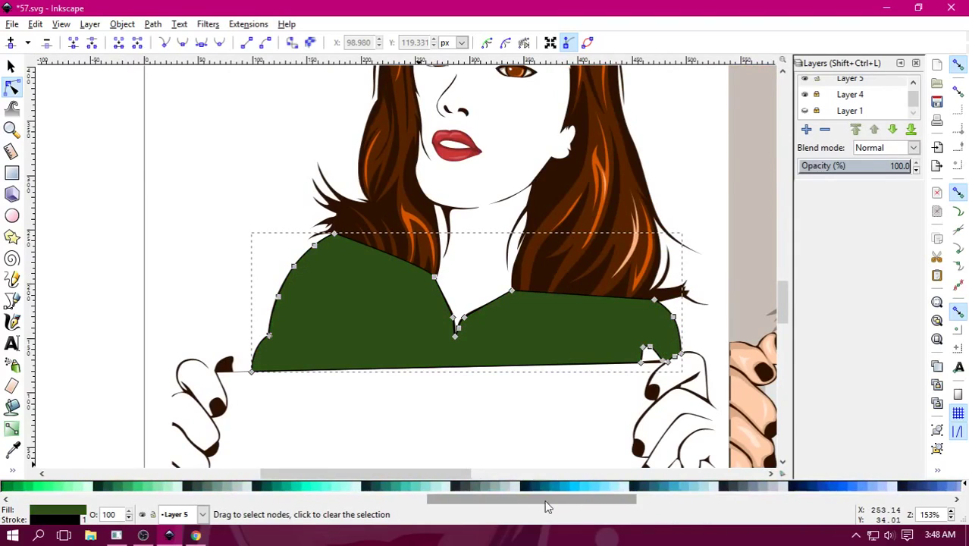
{"action": "left_click", "coordinate": [304, 486]}
{"action": "left_click", "coordinate": [431, 493]}
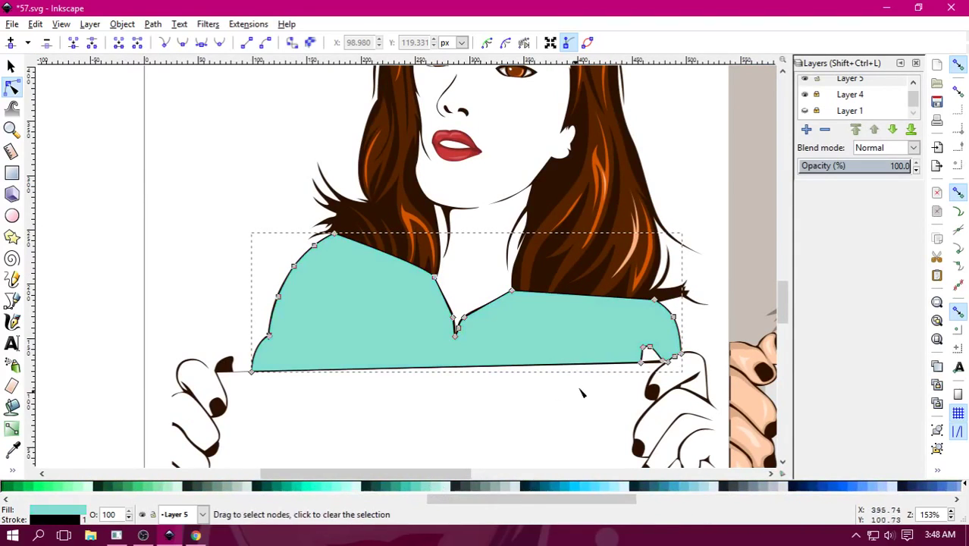
Compare grey and cyan swatches and settle the shirt fill on dark teal #004455.
{"action": "scroll", "coordinate": [431, 352], "scroll_direction": "down", "scroll_amount": 1}
{"action": "scroll", "coordinate": [431, 353], "scroll_direction": "right", "scroll_amount": 10}
{"action": "scroll", "coordinate": [432, 352], "scroll_direction": "left", "scroll_amount": 3}
{"action": "scroll", "coordinate": [431, 353], "scroll_direction": "left", "scroll_amount": 2}
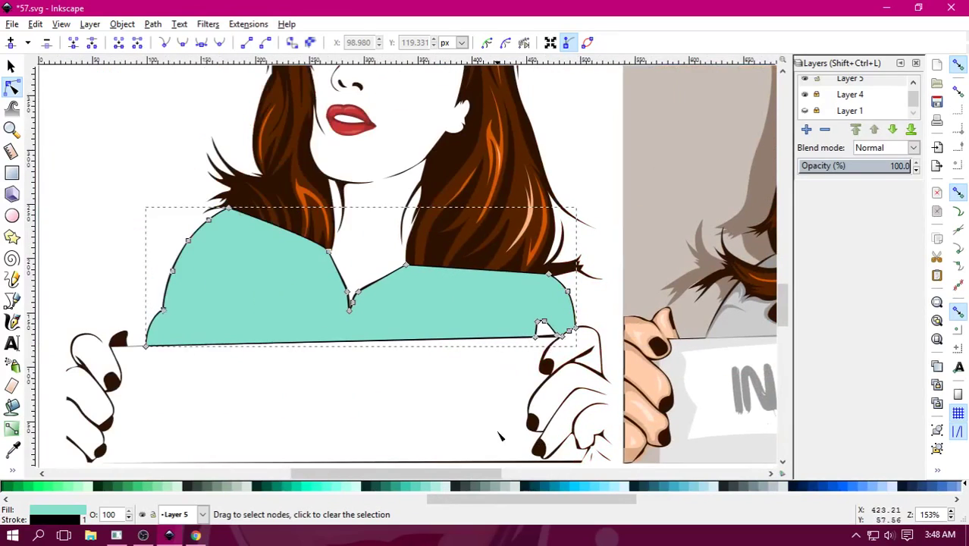
{"action": "left_click", "coordinate": [486, 488]}
{"action": "left_click", "coordinate": [498, 491]}
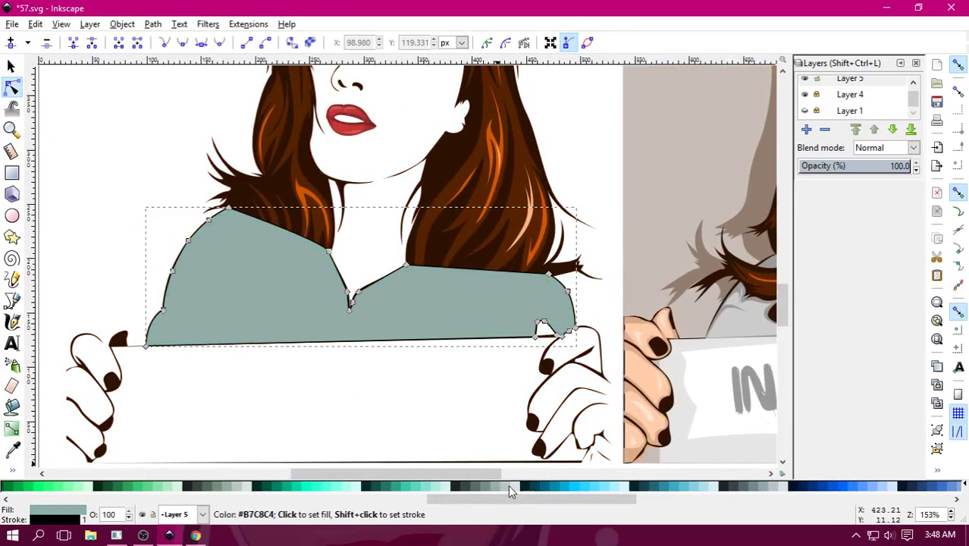
{"action": "left_click", "coordinate": [554, 486]}
{"action": "left_click", "coordinate": [577, 485]}
{"action": "left_click", "coordinate": [568, 489]}
{"action": "left_click", "coordinate": [550, 487]}
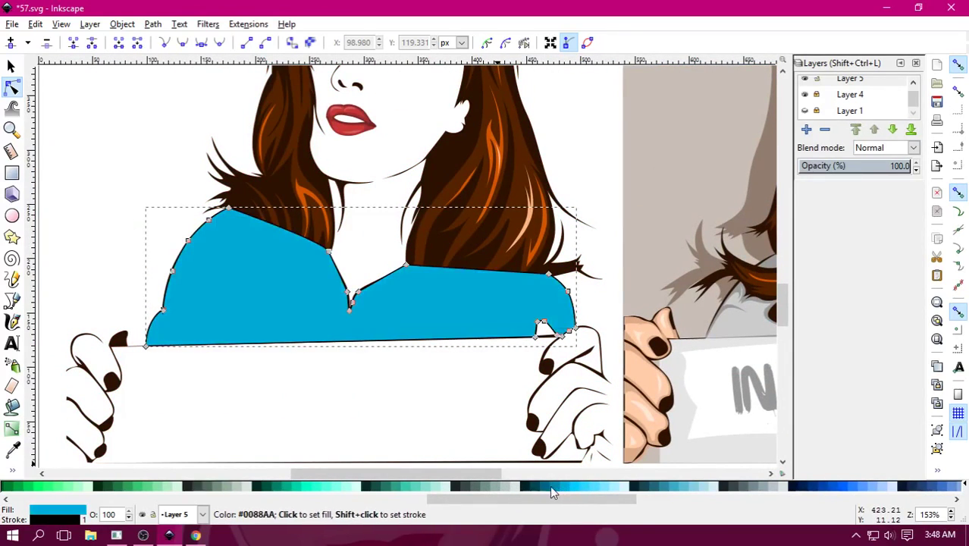
{"action": "left_click", "coordinate": [540, 487]}
{"action": "left_click", "coordinate": [533, 487]}
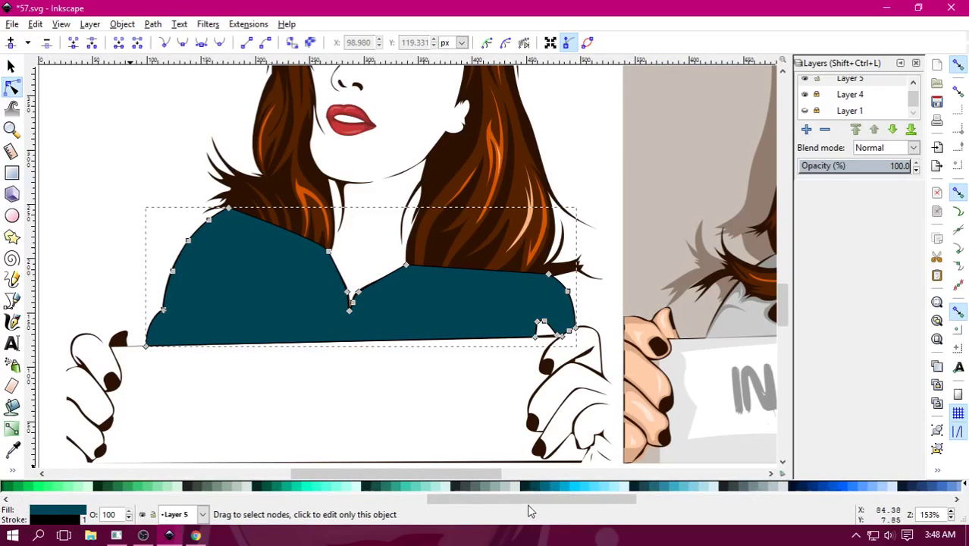
Remove the shirt's stroke, lower it behind the hair, and deselect it.
{"action": "left_click_drag", "start_coordinate": [530, 501], "coordinate": [46, 494]}
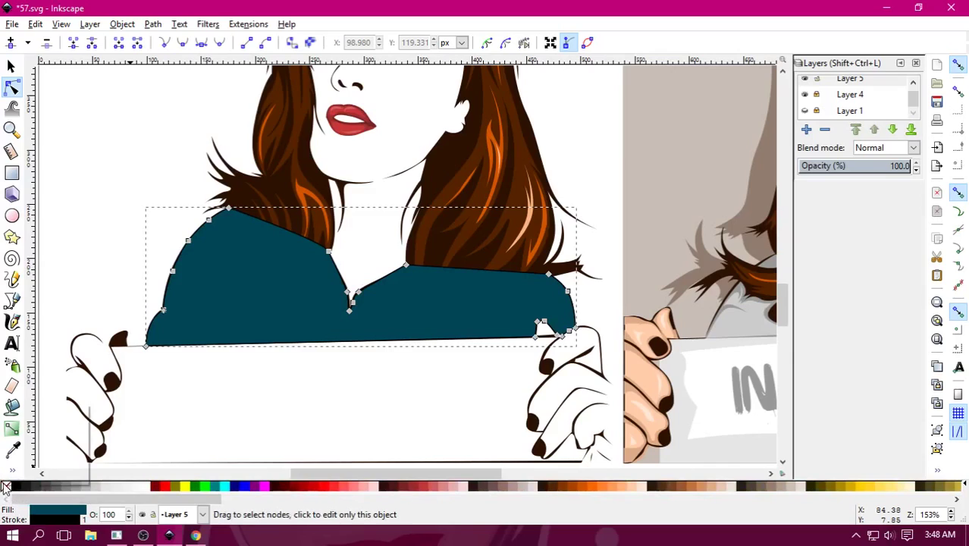
{"action": "right_click", "coordinate": [6, 487]}
{"action": "left_click", "coordinate": [38, 424]}
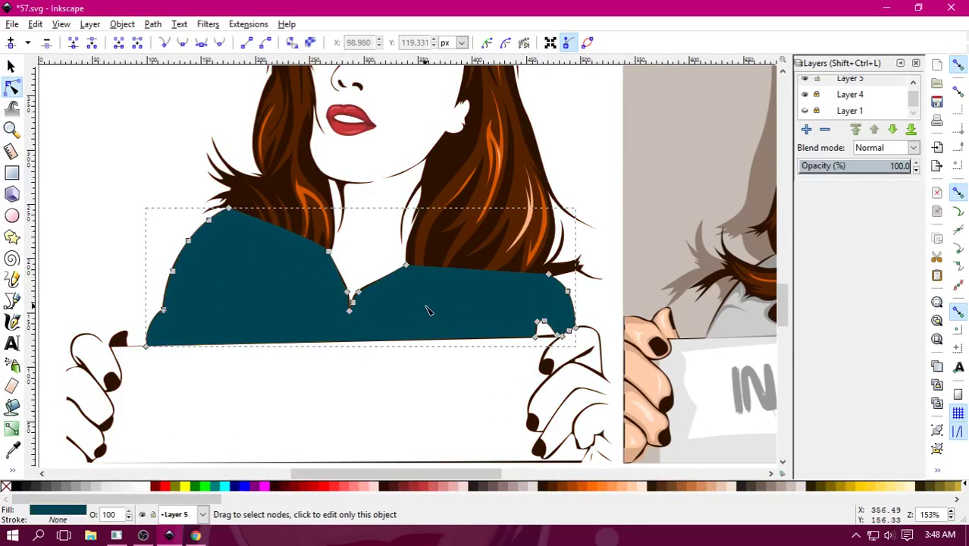
{"action": "key", "text": "Page_Down"}
{"action": "left_click", "coordinate": [370, 409]}
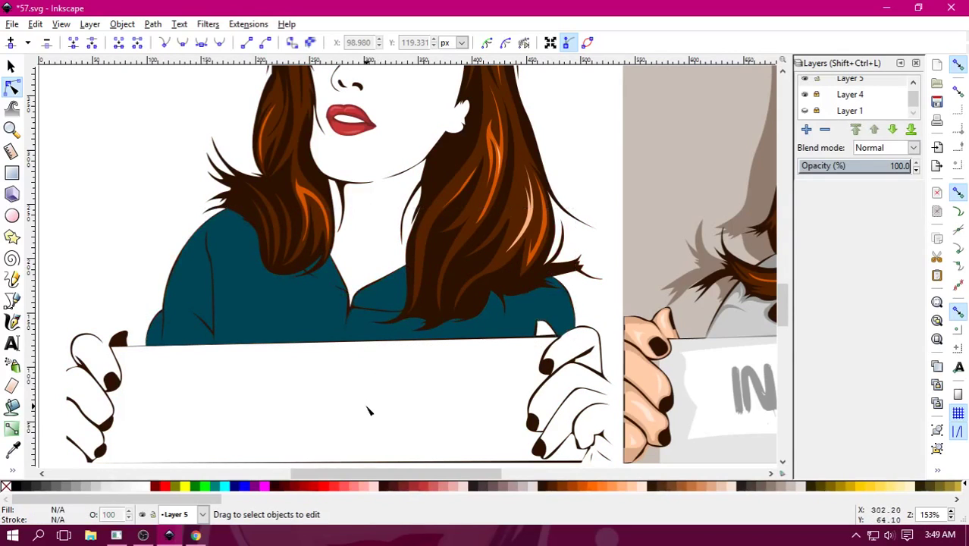
Zoom in on the left shoulder, deselect the hair paths and switch to the Bezier pen.
{"action": "scroll", "coordinate": [369, 411], "scroll_direction": "down", "scroll_amount": 3, "text": "ctrl"}
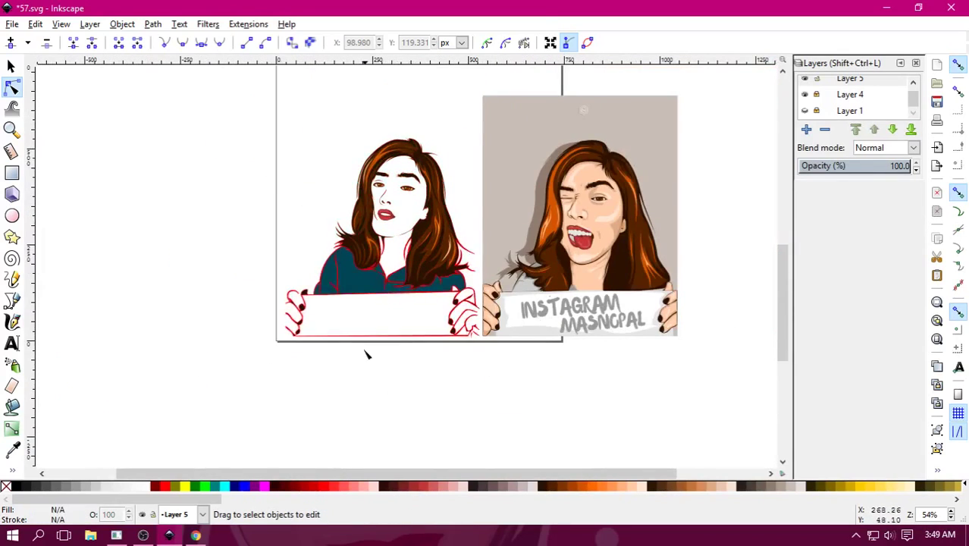
{"action": "left_click_drag", "start_coordinate": [363, 352], "coordinate": [388, 382]}
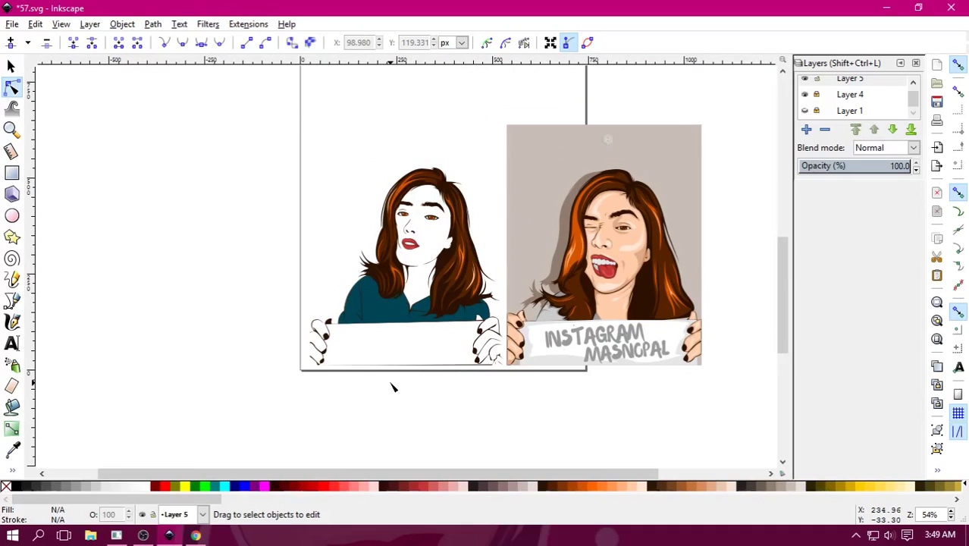
{"action": "scroll", "coordinate": [392, 387], "scroll_direction": "up", "scroll_amount": 2, "text": "ctrl"}
{"action": "scroll", "coordinate": [424, 341], "scroll_direction": "up", "scroll_amount": 2, "text": "ctrl"}
{"action": "scroll", "coordinate": [455, 292], "scroll_direction": "up", "scroll_amount": 1, "text": "ctrl"}
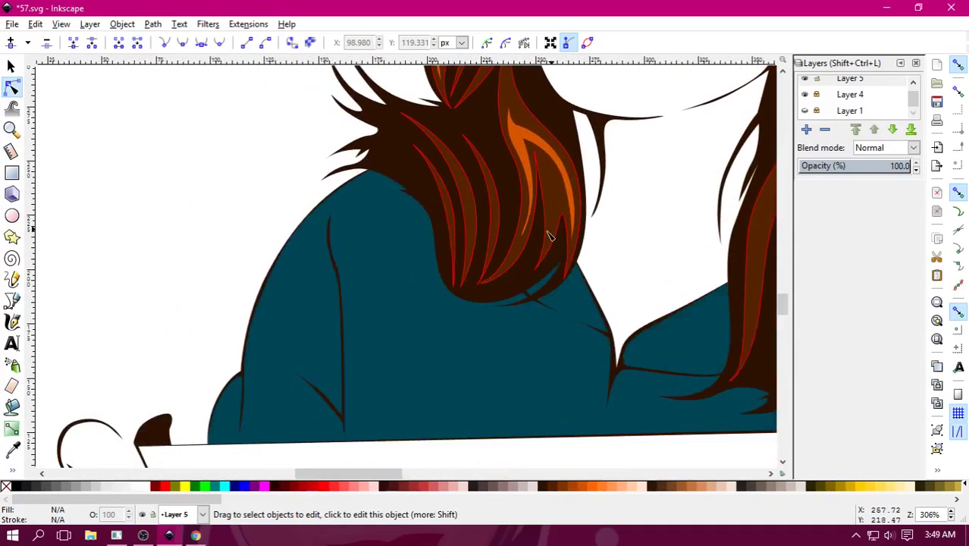
{"action": "key", "text": "Escape"}
{"action": "key", "text": "b"}
{"action": "scroll", "coordinate": [348, 211], "scroll_direction": "up", "scroll_amount": 1, "text": "ctrl"}
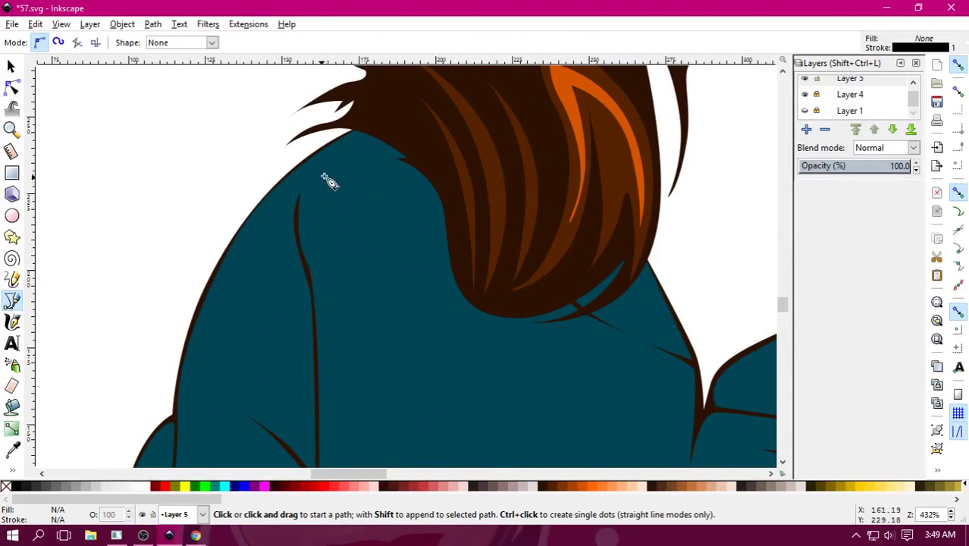
Trace the fold highlight from the left shoulder down to the sign edge and up by the collar.
{"action": "left_click", "coordinate": [316, 184]}
{"action": "left_click_drag", "start_coordinate": [334, 293], "coordinate": [340, 307]}
{"action": "scroll", "coordinate": [352, 220], "scroll_direction": "down", "scroll_amount": 4}
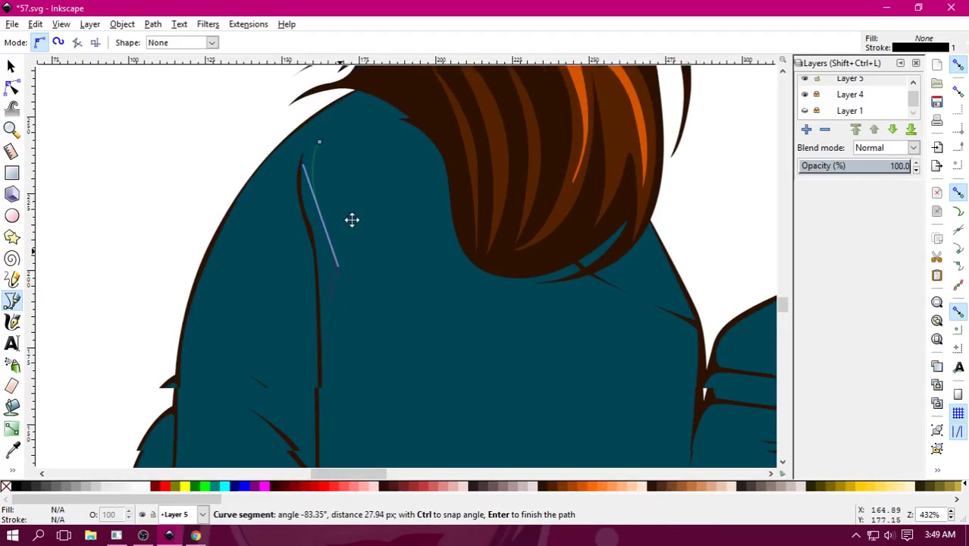
{"action": "left_click_drag", "start_coordinate": [359, 246], "coordinate": [362, 322]}
{"action": "left_click", "coordinate": [361, 370]}
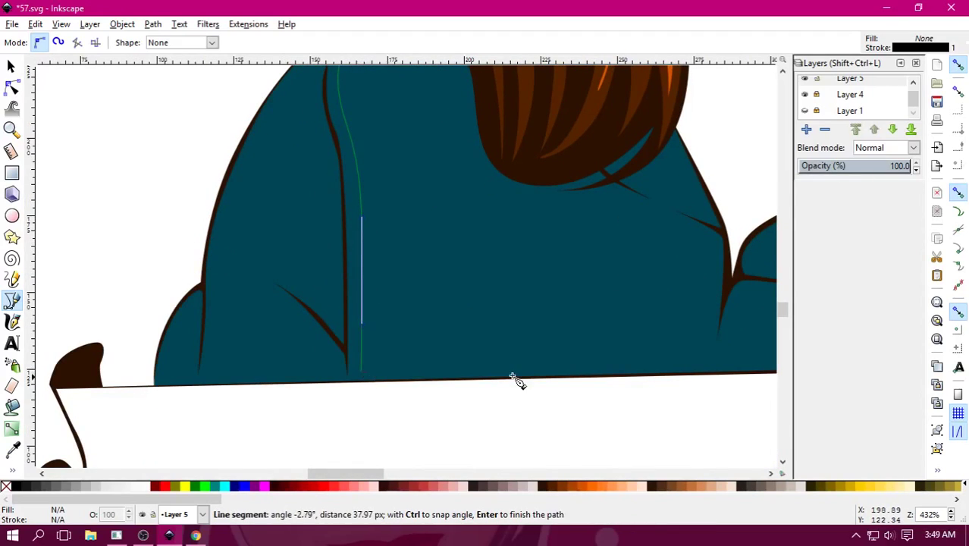
{"action": "scroll", "coordinate": [324, 362], "scroll_direction": "right", "scroll_amount": 8}
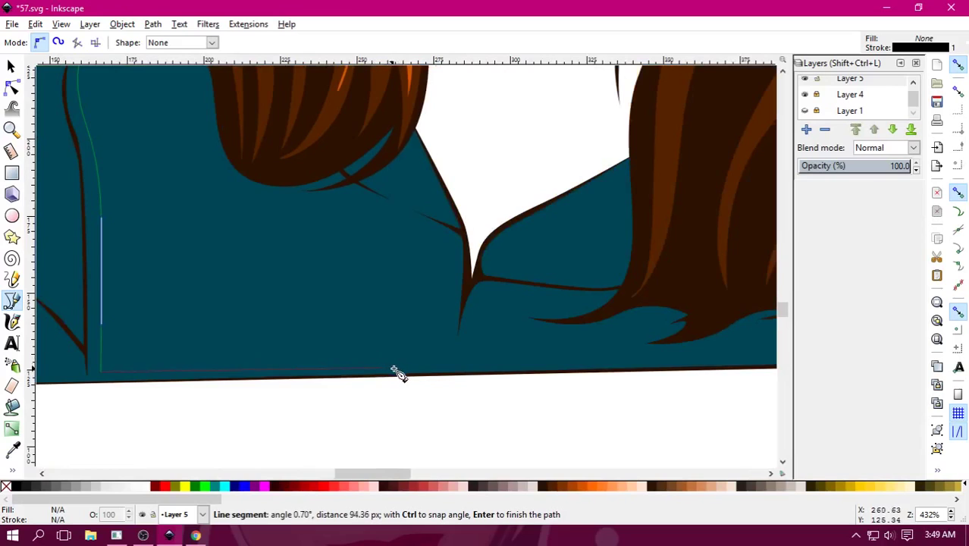
{"action": "left_click_drag", "start_coordinate": [406, 372], "coordinate": [238, 339]}
{"action": "left_click", "coordinate": [184, 251]}
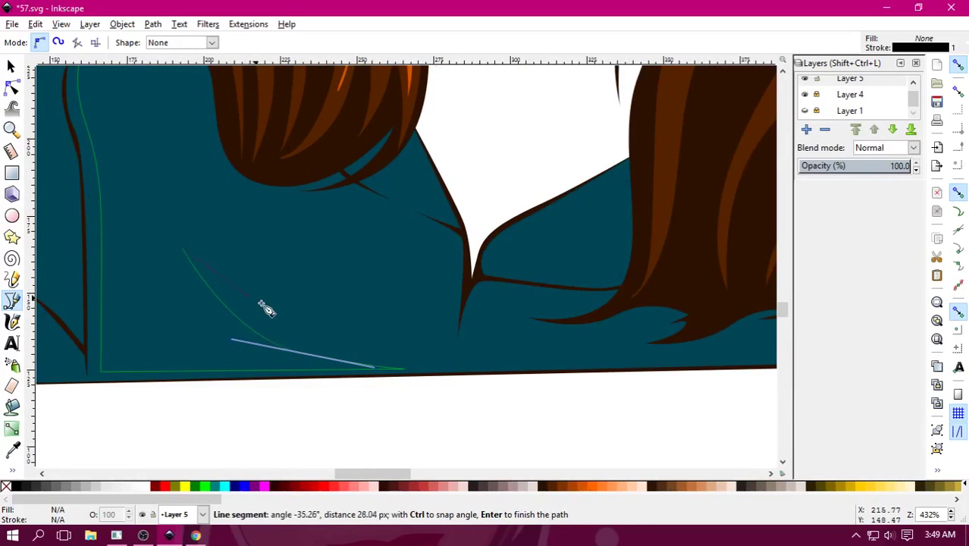
{"action": "left_click", "coordinate": [428, 325]}
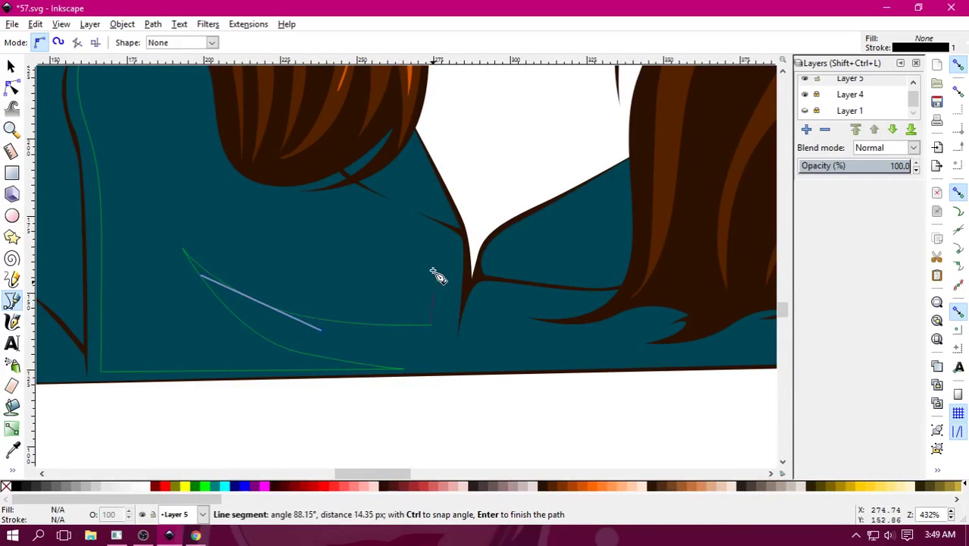
{"action": "left_click", "coordinate": [445, 335]}
{"action": "left_click_drag", "start_coordinate": [448, 249], "coordinate": [442, 226]}
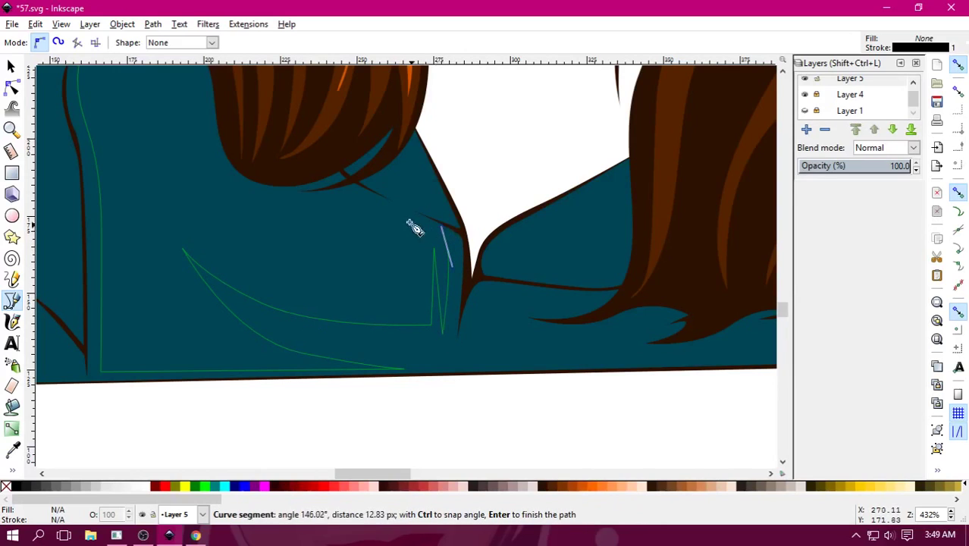
{"action": "left_click_drag", "start_coordinate": [255, 202], "coordinate": [182, 195]}
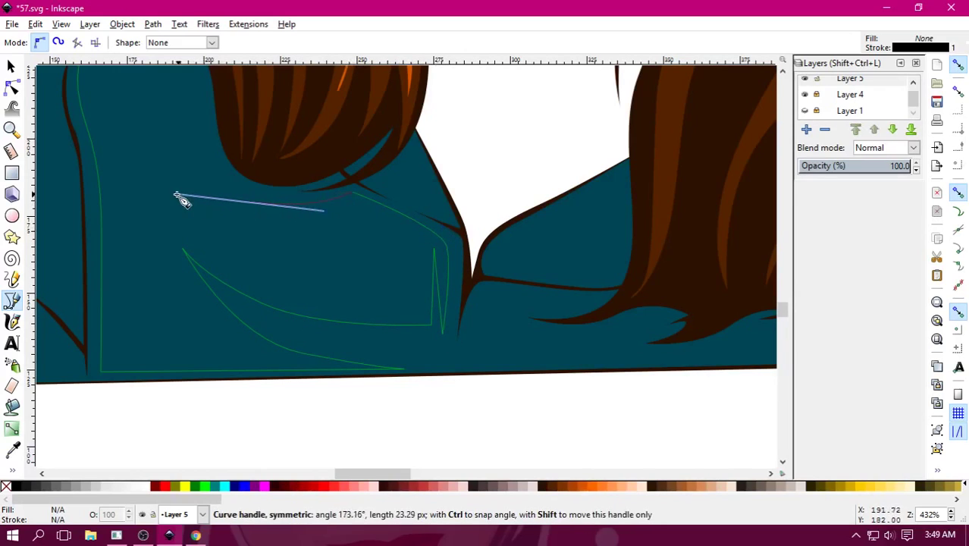
Add the remaining highlight nodes under the hair and close the shape at its start.
{"action": "scroll", "coordinate": [220, 251], "scroll_direction": "up", "scroll_amount": 3}
{"action": "scroll", "coordinate": [219, 250], "scroll_direction": "left", "scroll_amount": 2}
{"action": "left_click", "coordinate": [241, 274]}
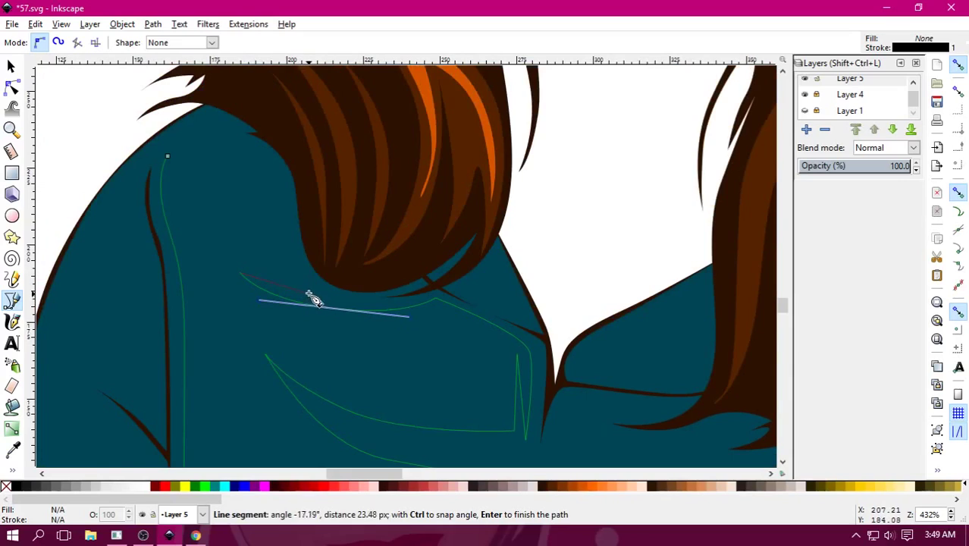
{"action": "mouse_move", "coordinate": [277, 286]}
{"action": "left_mouse_down"}
{"action": "mouse_move", "coordinate": [311, 285]}
{"action": "mouse_move", "coordinate": [282, 250]}
{"action": "left_mouse_up"}
{"action": "scroll", "coordinate": [300, 316], "scroll_direction": "up", "scroll_amount": 3}
{"action": "scroll", "coordinate": [300, 316], "scroll_direction": "left", "scroll_amount": 1}
{"action": "left_click", "coordinate": [241, 233]}
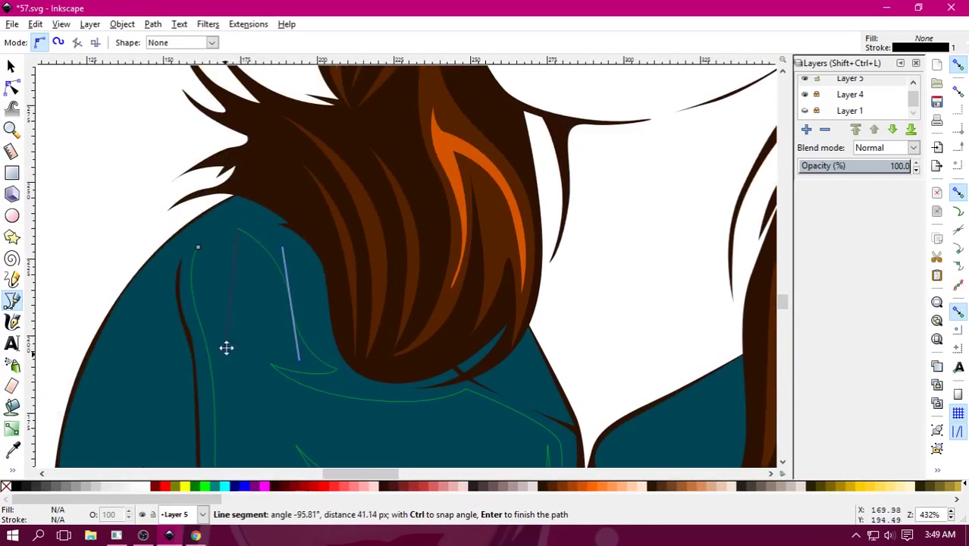
{"action": "scroll", "coordinate": [225, 347], "scroll_direction": "down", "scroll_amount": 3}
{"action": "scroll", "coordinate": [225, 346], "scroll_direction": "left", "scroll_amount": 1}
{"action": "left_click_drag", "start_coordinate": [268, 299], "coordinate": [297, 373]}
{"action": "scroll", "coordinate": [307, 270], "scroll_direction": "down", "scroll_amount": 3}
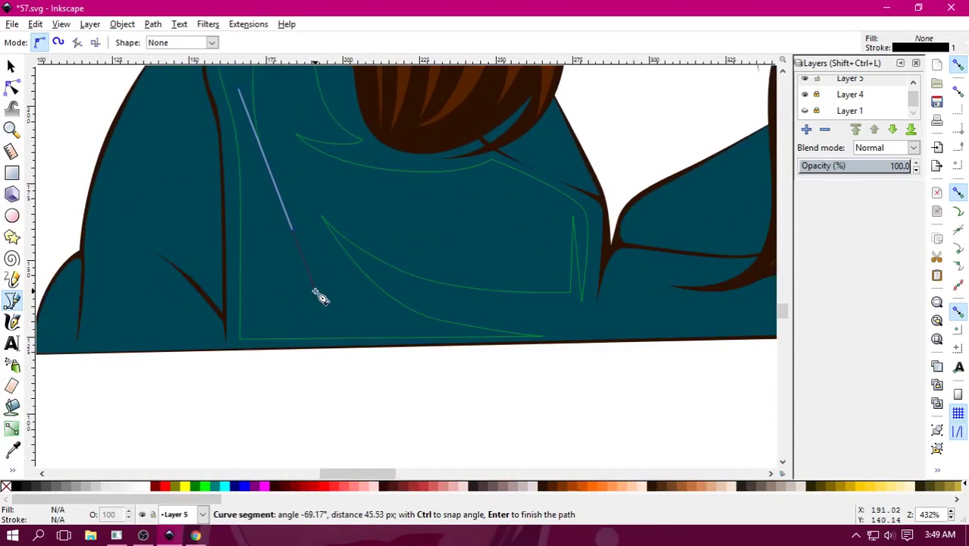
{"action": "scroll", "coordinate": [341, 364], "scroll_direction": "up", "scroll_amount": 5}
{"action": "scroll", "coordinate": [342, 364], "scroll_direction": "left", "scroll_amount": 2}
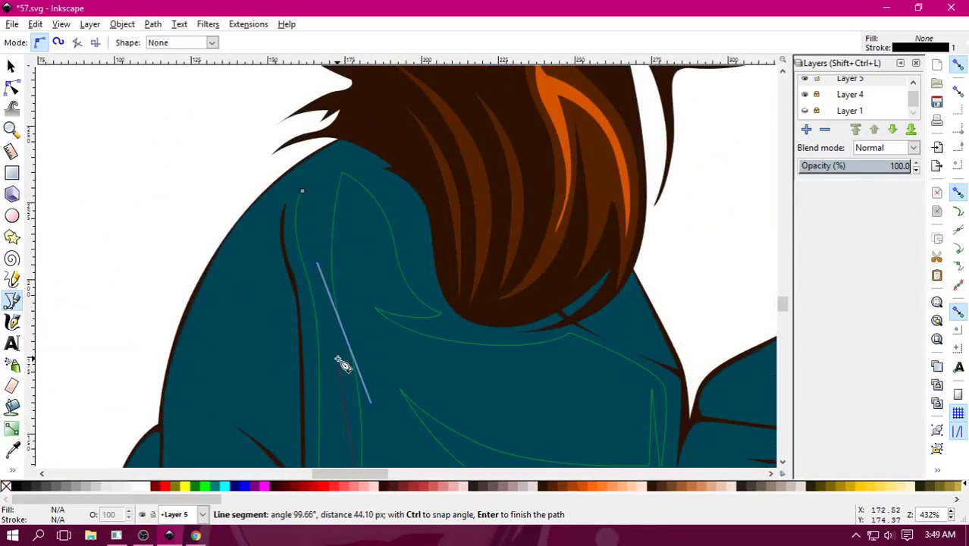
{"action": "left_click_drag", "start_coordinate": [341, 357], "coordinate": [316, 293]}
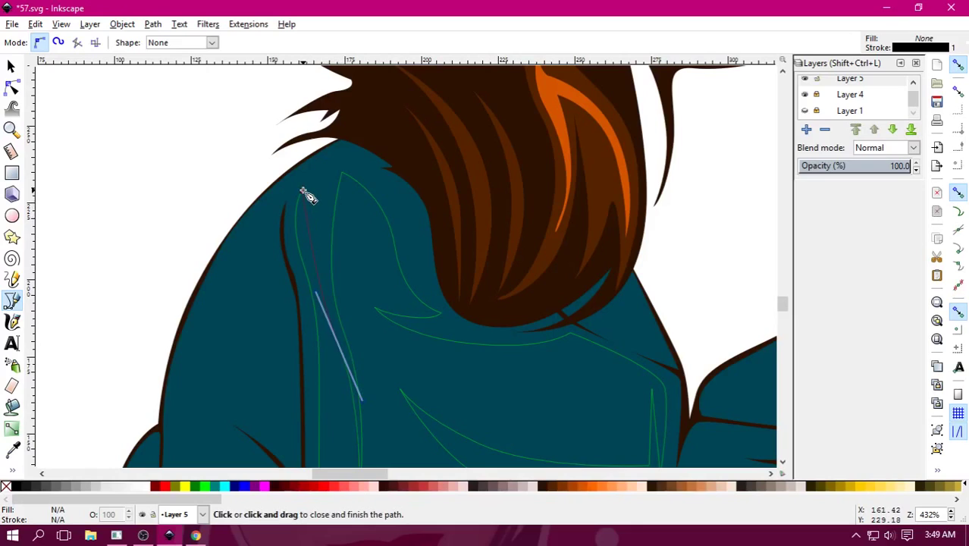
{"action": "mouse_move", "coordinate": [302, 191]}
{"action": "left_mouse_down"}
{"action": "mouse_move", "coordinate": [304, 165]}
{"action": "mouse_move", "coordinate": [320, 162]}
{"action": "left_mouse_up"}
{"action": "key", "text": "minus"}
{"action": "key", "text": "minus"}
{"action": "key", "text": "minus"}
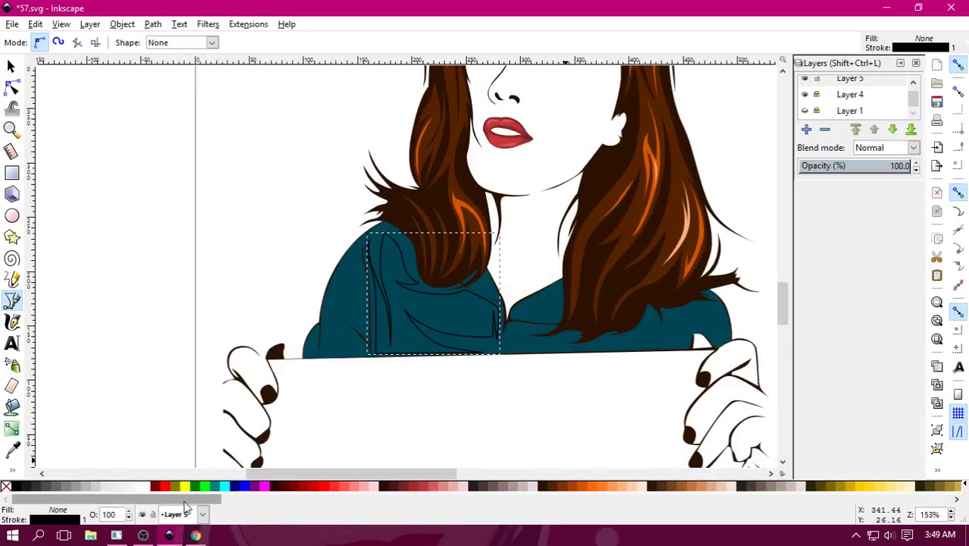
Remove the outline stroke from the traced fold shapes.
{"action": "left_click_drag", "start_coordinate": [184, 501], "coordinate": [526, 498]}
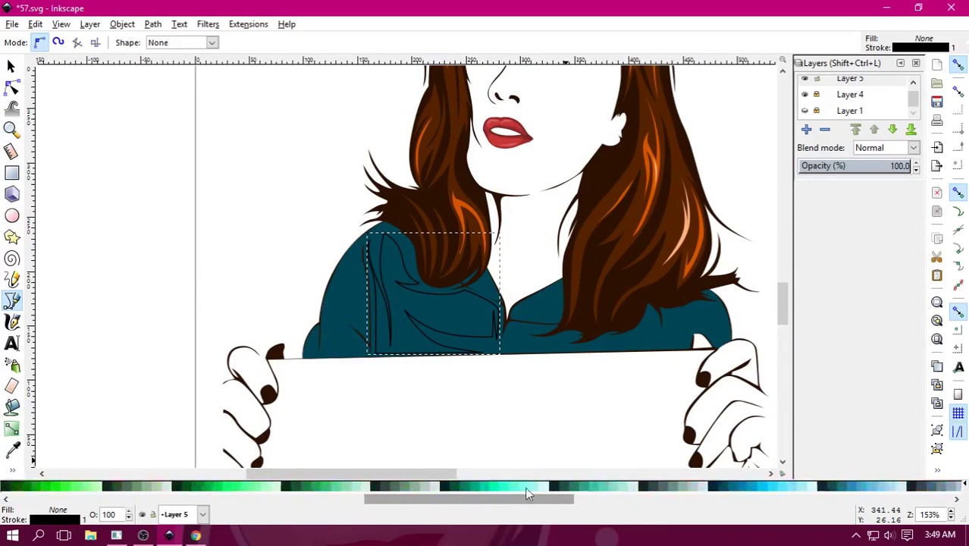
{"action": "scroll", "coordinate": [330, 487], "scroll_direction": "up", "scroll_amount": 5}
{"action": "scroll", "coordinate": [330, 487], "scroll_direction": "up", "scroll_amount": 5}
{"action": "scroll", "coordinate": [330, 487], "scroll_direction": "up", "scroll_amount": 5}
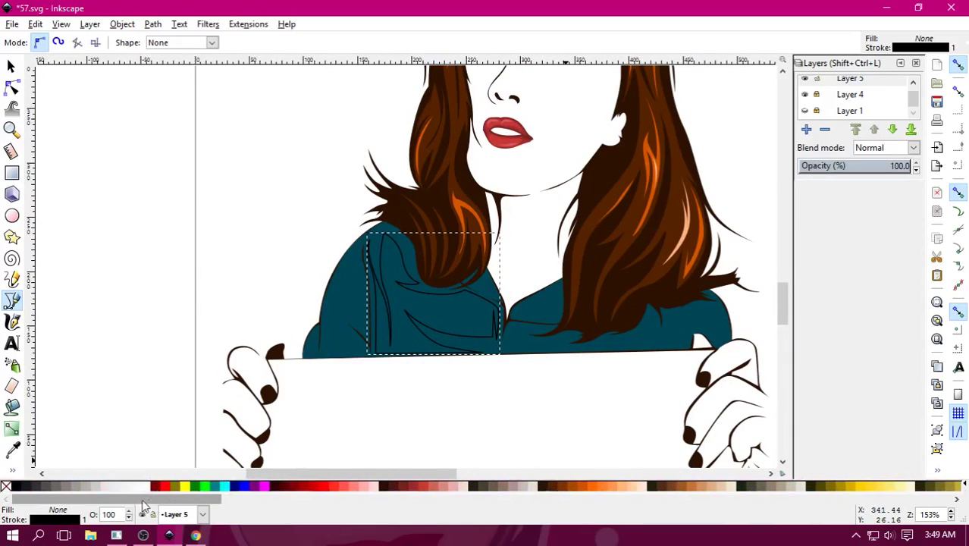
{"action": "right_click", "coordinate": [6, 492]}
{"action": "left_click", "coordinate": [38, 427]}
Try several teal swatches and settle the fold shapes' fill on #006680.
{"action": "left_click_drag", "start_coordinate": [108, 497], "coordinate": [553, 527]}
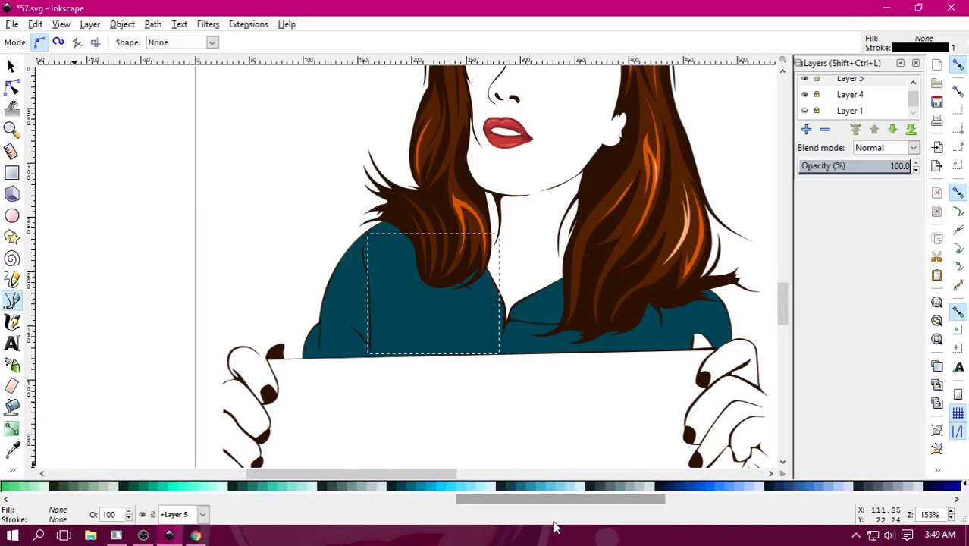
{"action": "left_click", "coordinate": [528, 489]}
{"action": "left_click", "coordinate": [506, 491]}
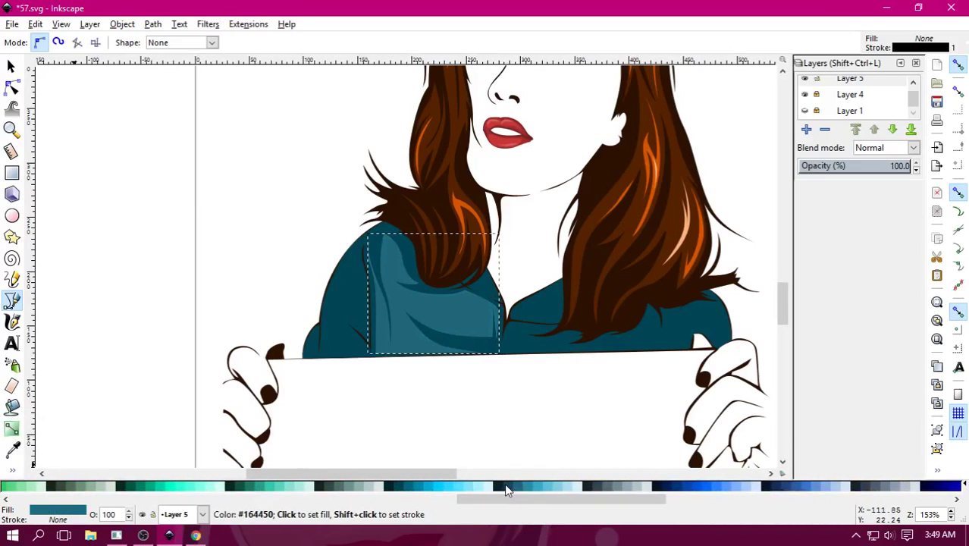
{"action": "left_click", "coordinate": [511, 490]}
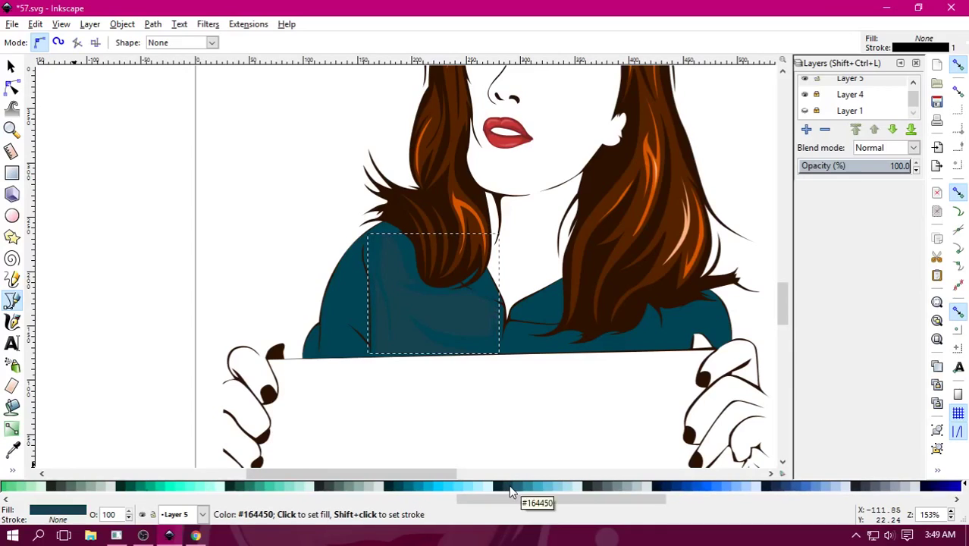
{"action": "left_click", "coordinate": [535, 488]}
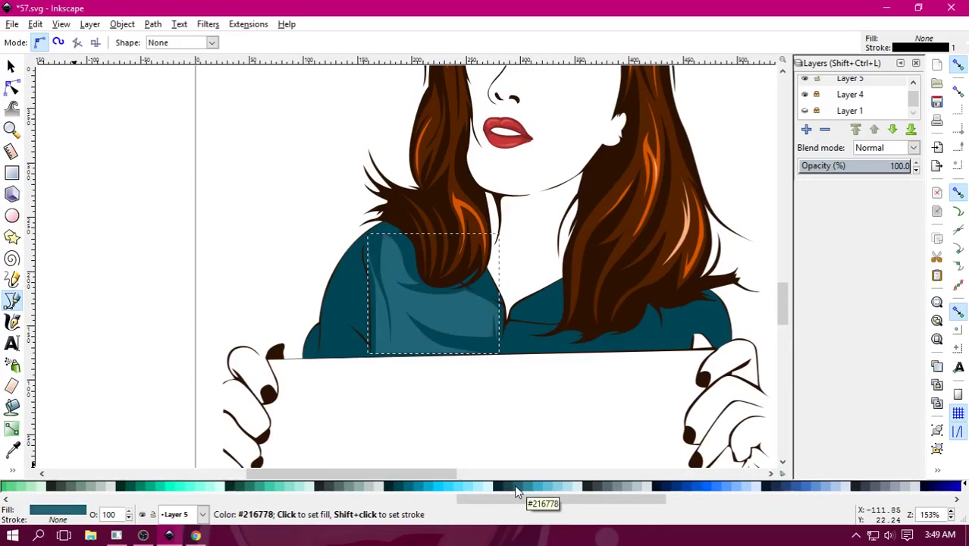
{"action": "left_click", "coordinate": [402, 491]}
{"action": "left_click", "coordinate": [411, 491]}
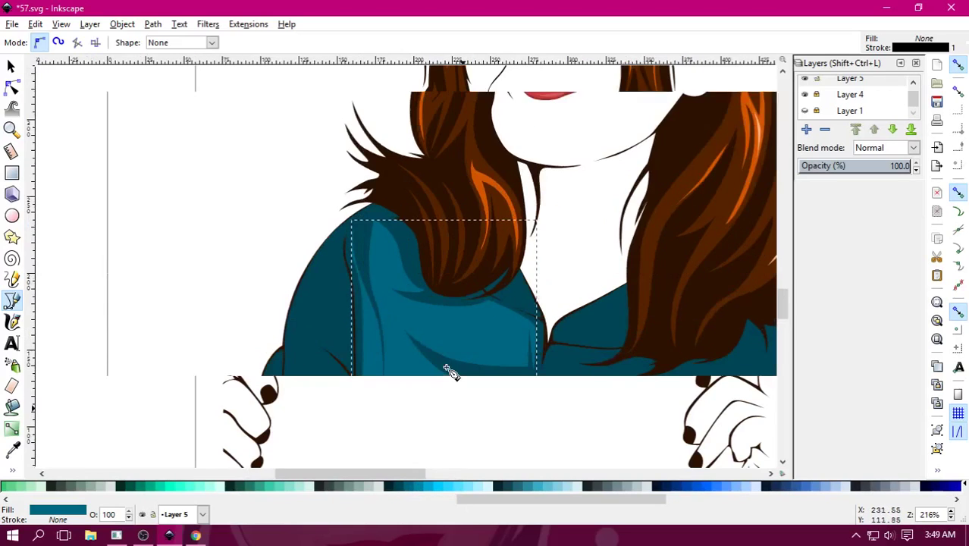
{"action": "scroll", "coordinate": [450, 367], "scroll_direction": "up", "scroll_amount": 2, "text": "ctrl"}
{"action": "scroll", "coordinate": [334, 336], "scroll_direction": "up", "scroll_amount": 1, "text": "ctrl"}
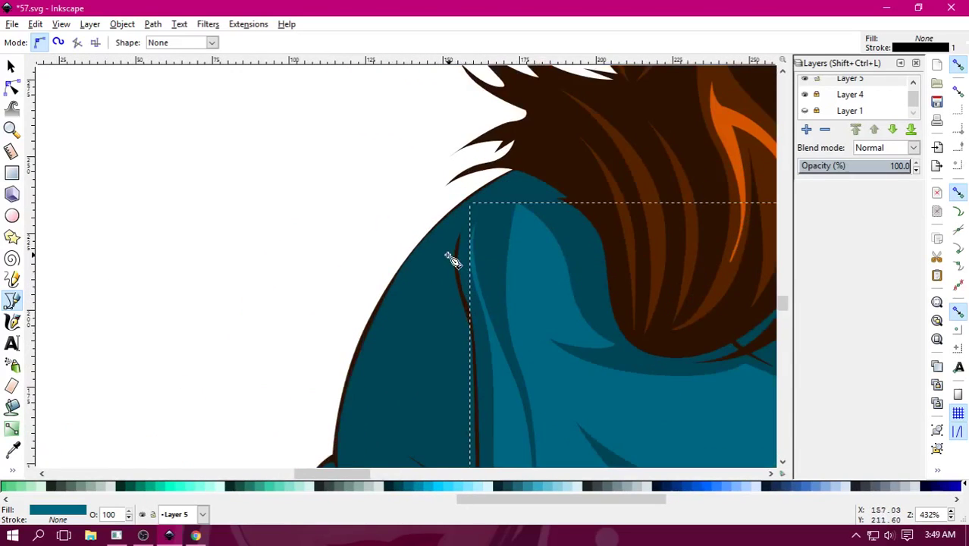
Start a new fold outline on the jacket's left edge with curved nodes down the shoulder.
{"action": "left_click", "coordinate": [446, 256]}
{"action": "scroll", "coordinate": [452, 411], "scroll_direction": "down", "scroll_amount": 5}
{"action": "scroll", "coordinate": [452, 411], "scroll_direction": "right", "scroll_amount": 1}
{"action": "left_click_drag", "start_coordinate": [405, 171], "coordinate": [419, 206]}
{"action": "left_click_drag", "start_coordinate": [426, 347], "coordinate": [402, 194]}
{"action": "left_click_drag", "start_coordinate": [404, 270], "coordinate": [406, 246]}
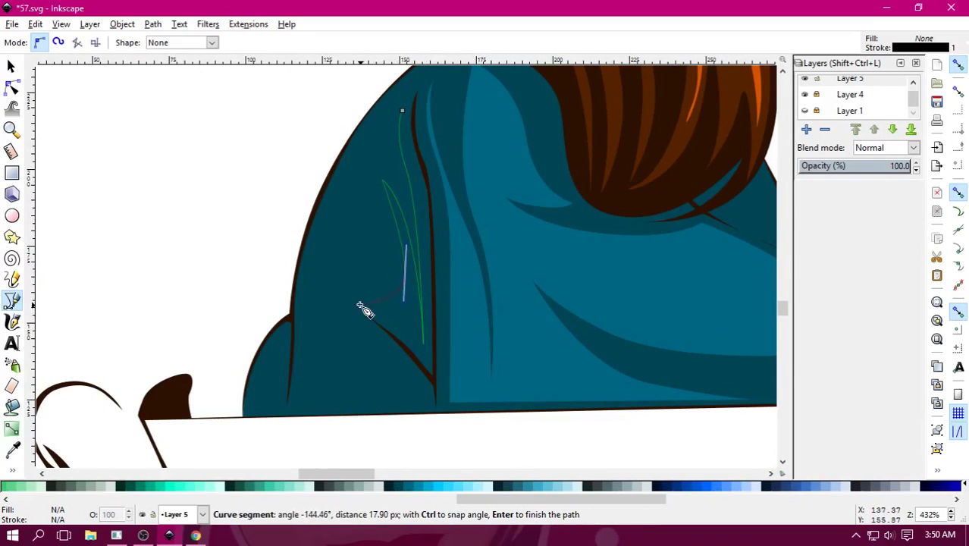
{"action": "left_click_drag", "start_coordinate": [368, 332], "coordinate": [389, 346]}
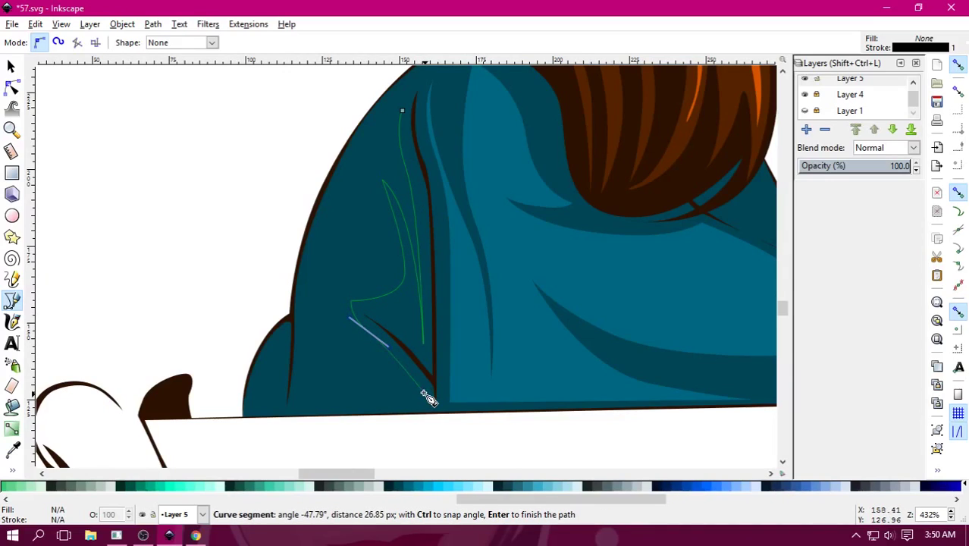
Add corner points along the jacket bottom and close the shoulder shape at its start.
{"action": "left_click", "coordinate": [424, 392]}
{"action": "left_click", "coordinate": [357, 355]}
{"action": "left_click", "coordinate": [390, 402]}
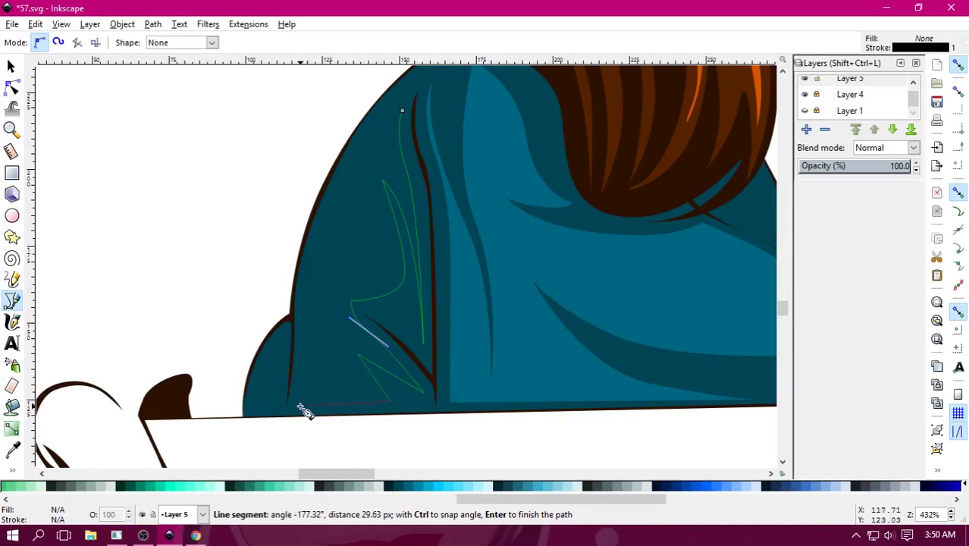
{"action": "left_click", "coordinate": [296, 405]}
{"action": "left_click", "coordinate": [302, 332]}
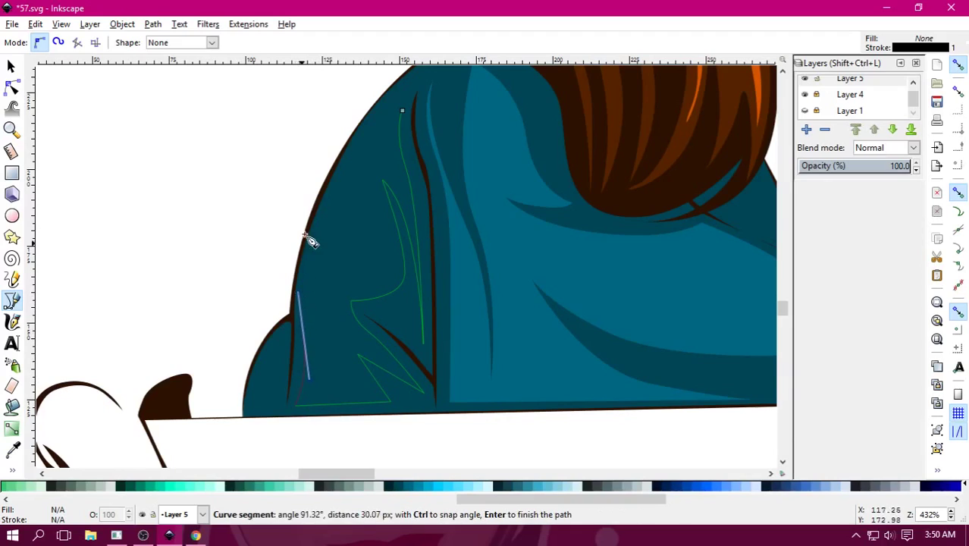
{"action": "scroll", "coordinate": [259, 336], "scroll_direction": "up", "scroll_amount": 4}
{"action": "scroll", "coordinate": [297, 310], "scroll_direction": "right", "scroll_amount": 2}
{"action": "left_click_drag", "start_coordinate": [296, 310], "coordinate": [323, 262]}
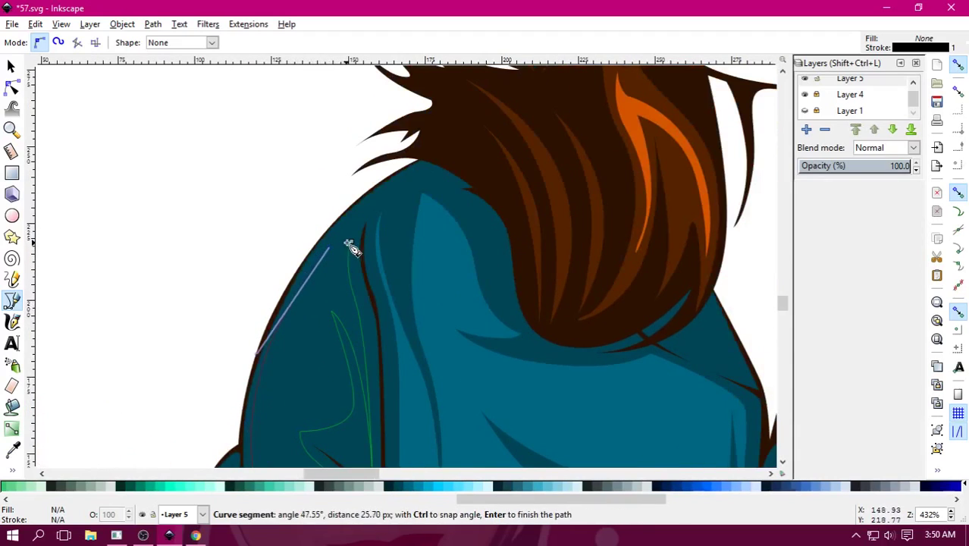
{"action": "left_click", "coordinate": [351, 241]}
Select the new shoulder shape with the light teal highlight and merge them with Path > Union.
{"action": "left_click_drag", "start_coordinate": [551, 363], "coordinate": [428, 241]}
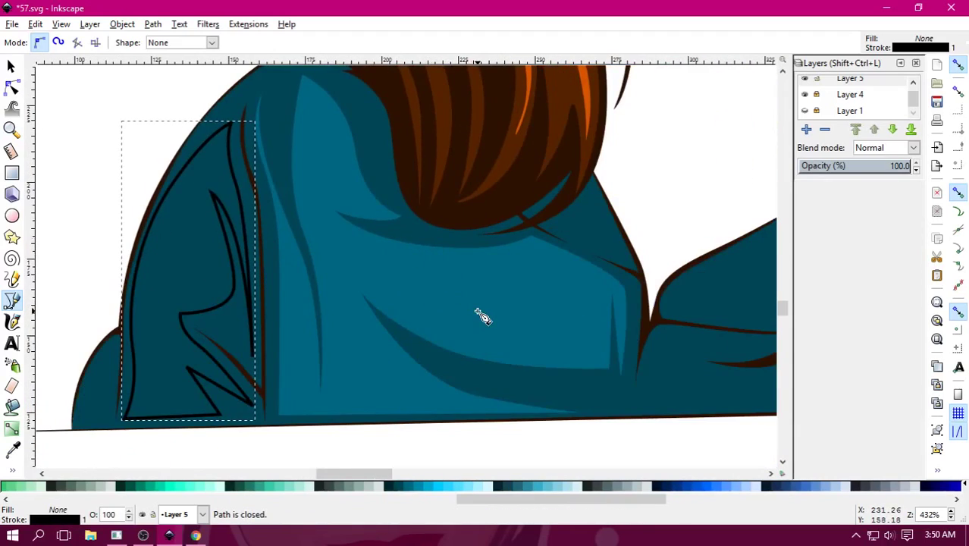
{"action": "left_click", "coordinate": [12, 66]}
{"action": "left_click", "coordinate": [375, 270], "text": "shift"}
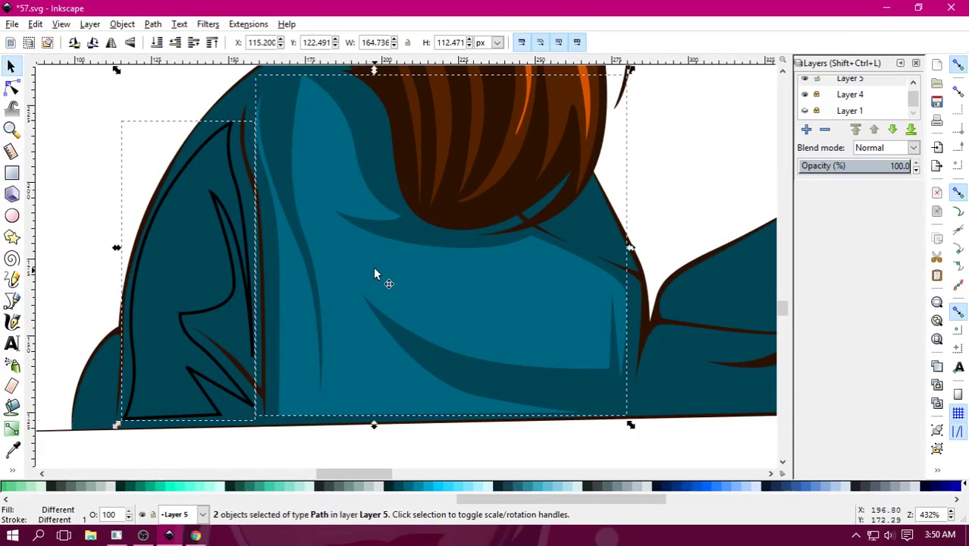
{"action": "left_click", "coordinate": [152, 24]}
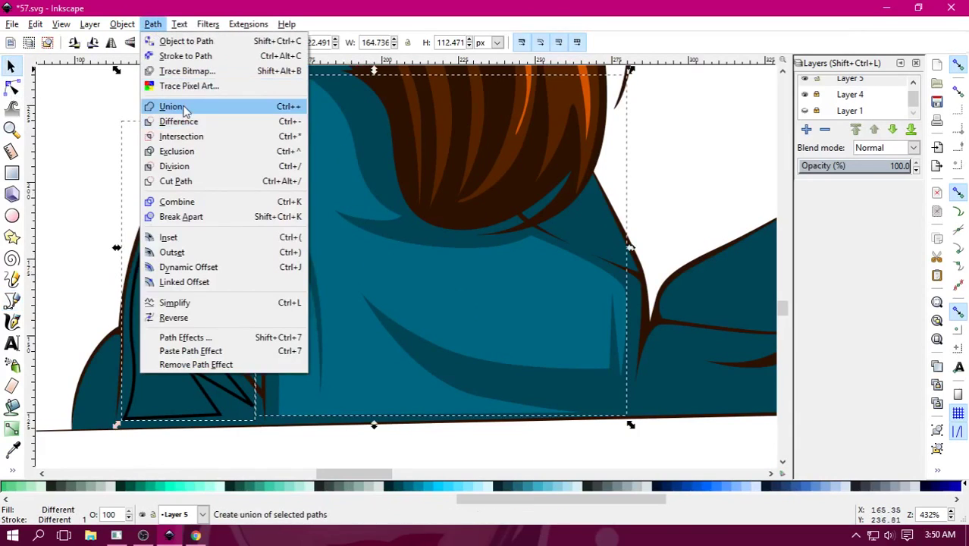
{"action": "left_click", "coordinate": [184, 106]}
{"action": "left_click", "coordinate": [119, 158]}
Trace a small closed fold shape near the neckline with the Bezier pen.
{"action": "scroll", "coordinate": [419, 278], "scroll_direction": "down", "scroll_amount": 2}
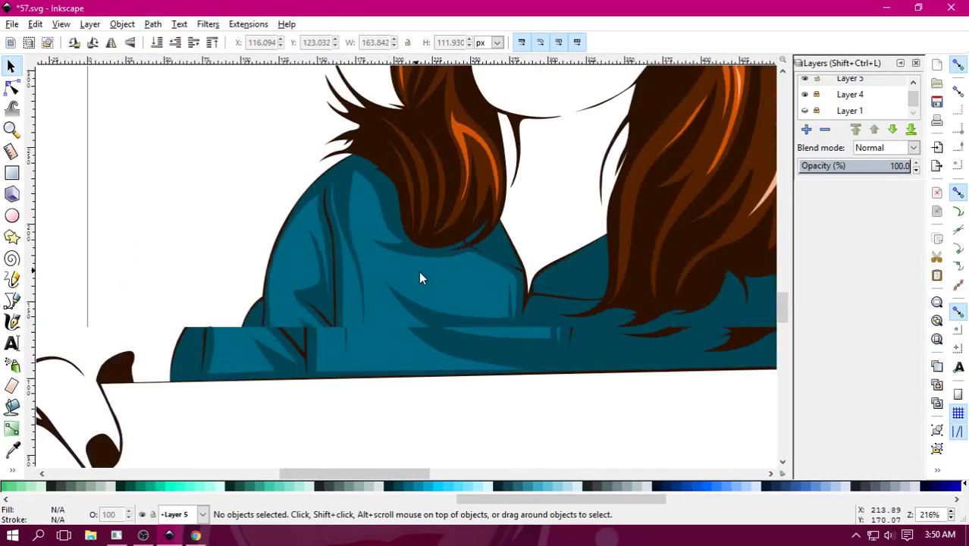
{"action": "scroll", "coordinate": [418, 278], "scroll_direction": "down", "scroll_amount": 2}
{"action": "scroll", "coordinate": [419, 277], "scroll_direction": "down", "scroll_amount": 2}
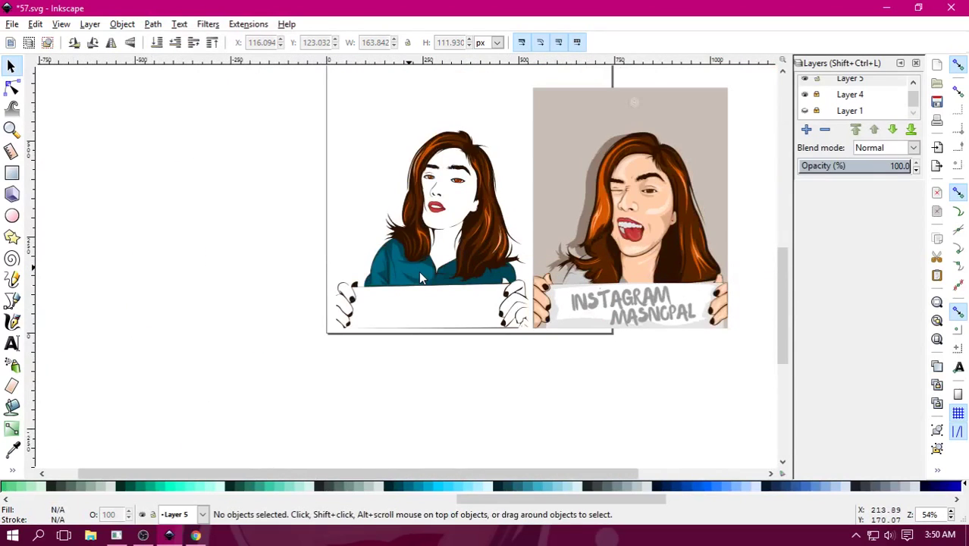
{"action": "scroll", "coordinate": [420, 279], "scroll_direction": "up", "scroll_amount": 6}
{"action": "scroll", "coordinate": [485, 288], "scroll_direction": "down", "scroll_amount": 3}
{"action": "scroll", "coordinate": [486, 287], "scroll_direction": "right", "scroll_amount": 3}
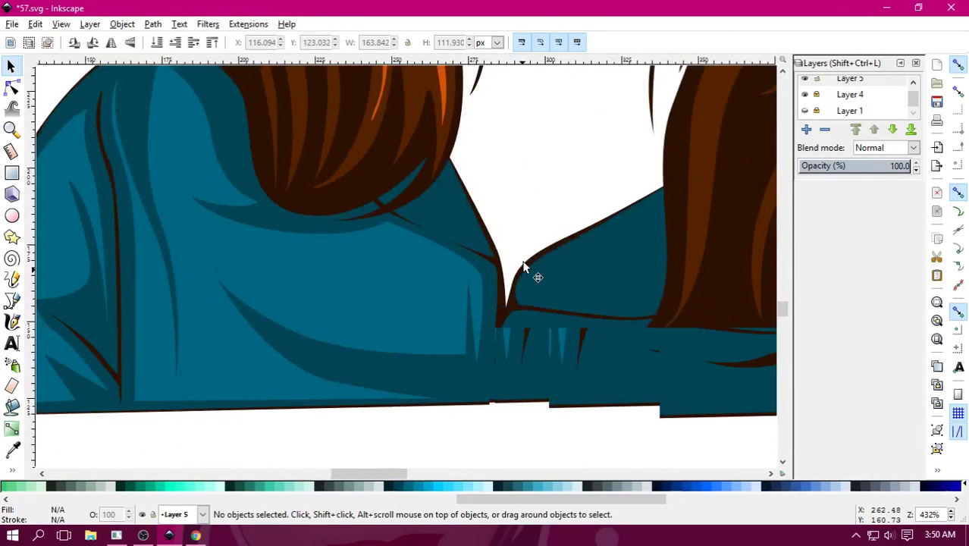
{"action": "key", "text": "b"}
{"action": "left_click", "coordinate": [448, 180]}
{"action": "left_click", "coordinate": [483, 247]}
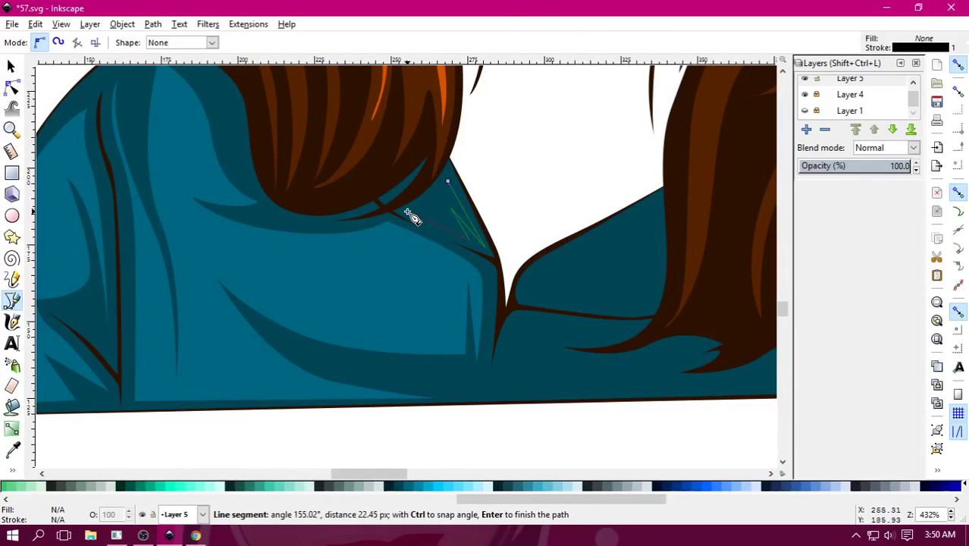
{"action": "left_click_drag", "start_coordinate": [447, 180], "coordinate": [470, 146]}
Trace a curved closed fold shape on the right shoulder.
{"action": "scroll", "coordinate": [340, 225], "scroll_direction": "down", "scroll_amount": 2}
{"action": "scroll", "coordinate": [339, 225], "scroll_direction": "right", "scroll_amount": 5}
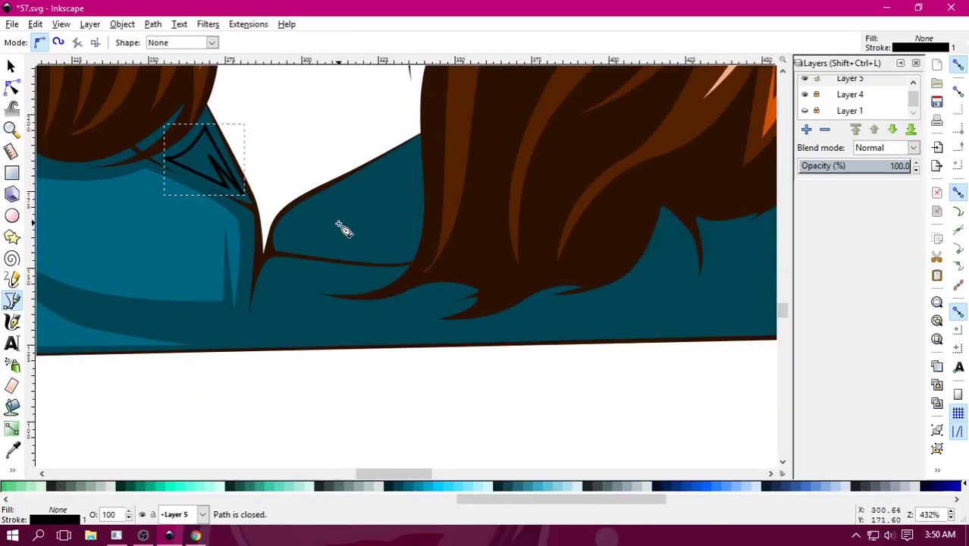
{"action": "left_click", "coordinate": [289, 246]}
{"action": "mouse_move", "coordinate": [322, 205]}
{"action": "left_mouse_down"}
{"action": "mouse_move", "coordinate": [420, 192]}
{"action": "mouse_move", "coordinate": [408, 215]}
{"action": "left_mouse_up"}
{"action": "left_click", "coordinate": [325, 244]}
{"action": "left_click_drag", "start_coordinate": [407, 258], "coordinate": [396, 262]}
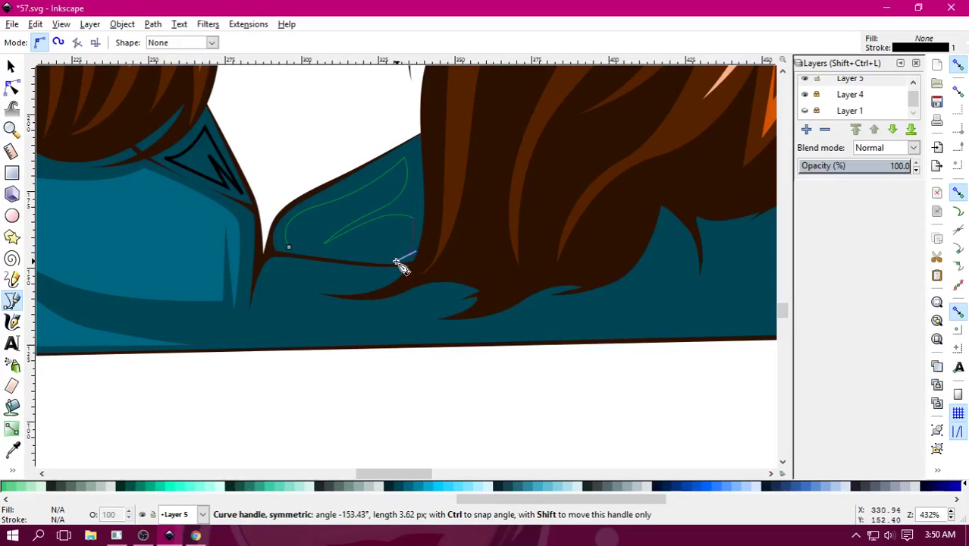
{"action": "left_click_drag", "start_coordinate": [289, 247], "coordinate": [400, 233]}
Begin the lower shirt outline with curved nodes running beneath the hair.
{"action": "left_click", "coordinate": [367, 235]}
{"action": "left_click", "coordinate": [468, 238]}
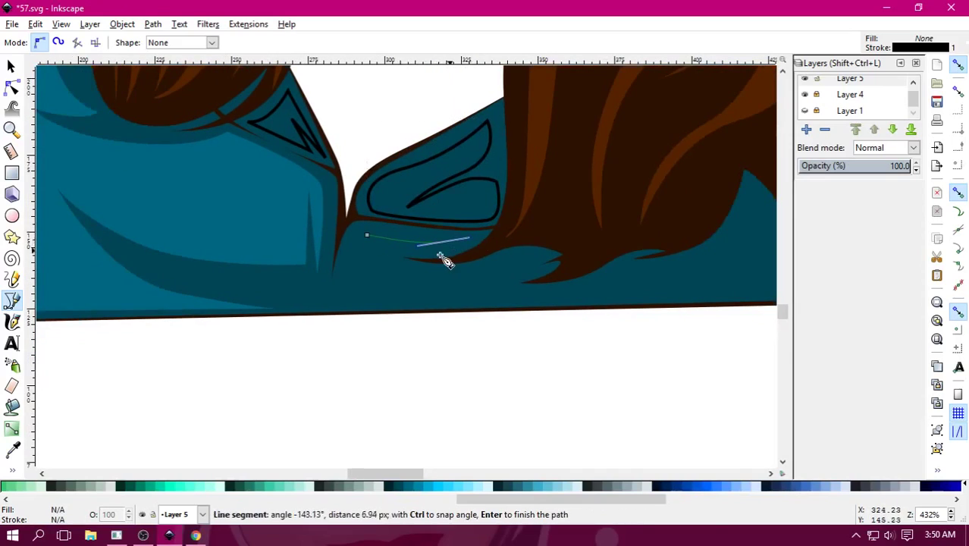
{"action": "mouse_move", "coordinate": [448, 270]}
{"action": "left_mouse_down"}
{"action": "mouse_move", "coordinate": [493, 273]}
{"action": "mouse_move", "coordinate": [442, 284]}
{"action": "left_mouse_up"}
{"action": "left_click", "coordinate": [516, 260]}
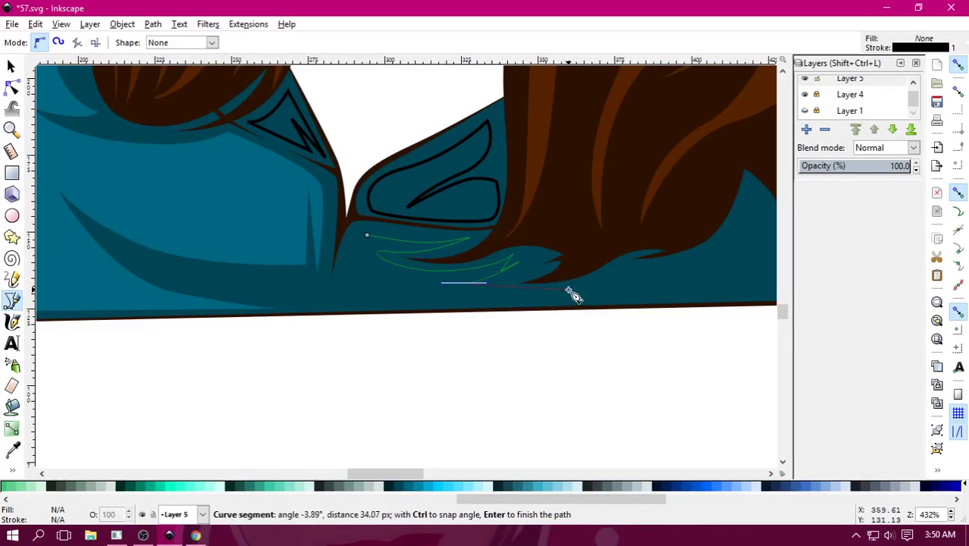
{"action": "left_click", "coordinate": [543, 303]}
{"action": "scroll", "coordinate": [623, 276], "scroll_direction": "right", "scroll_amount": 10}
{"action": "left_click_drag", "start_coordinate": [332, 277], "coordinate": [375, 278]}
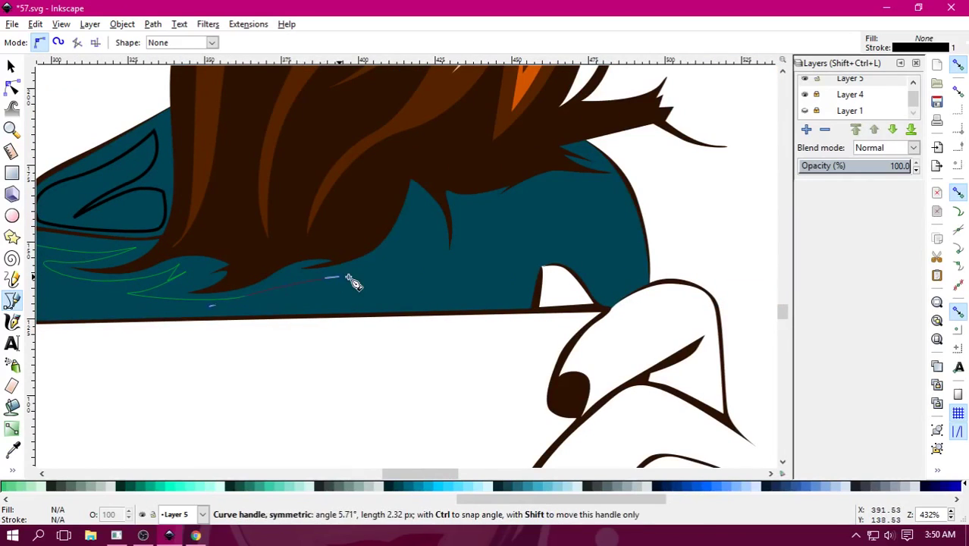
{"action": "left_click_drag", "start_coordinate": [407, 230], "coordinate": [421, 202]}
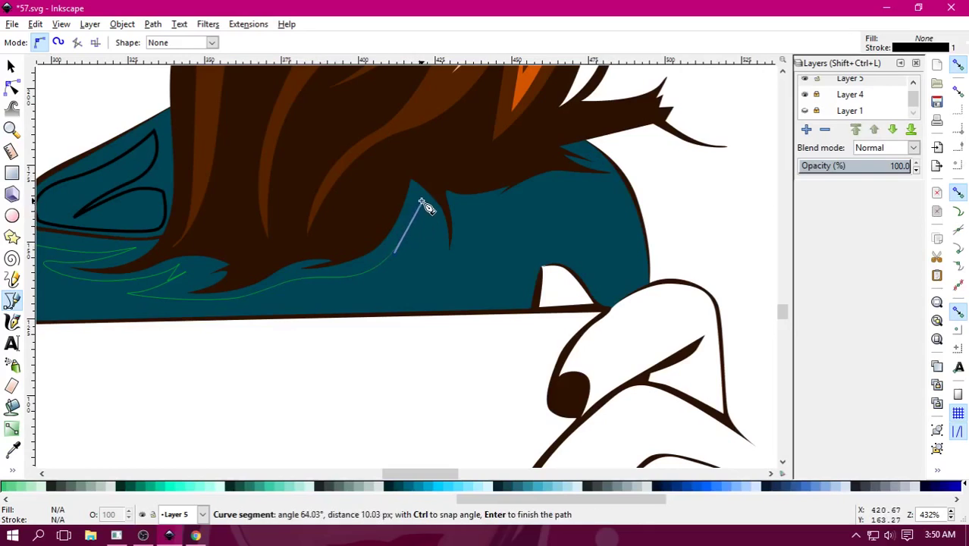
{"action": "left_click_drag", "start_coordinate": [441, 244], "coordinate": [439, 269]}
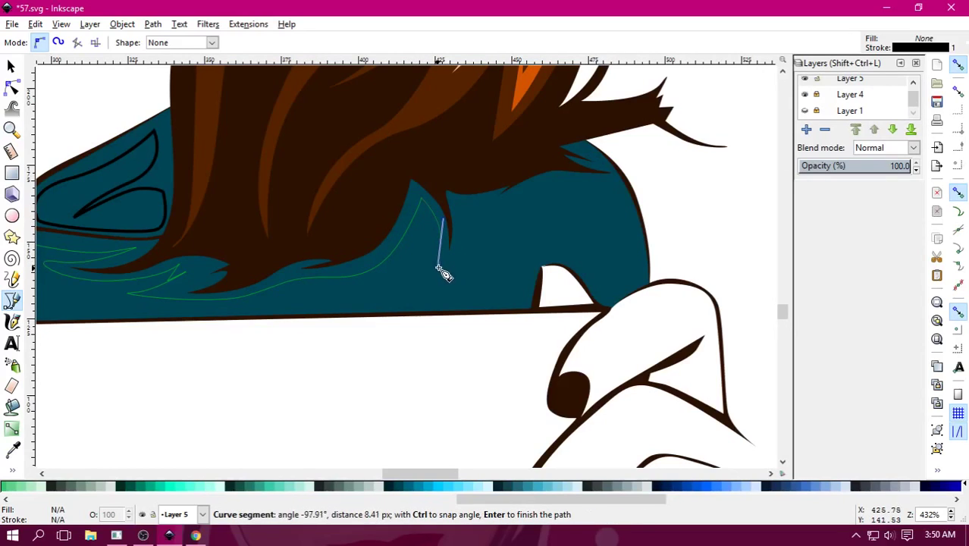
{"action": "mouse_move", "coordinate": [458, 230]}
{"action": "left_mouse_down"}
{"action": "mouse_move", "coordinate": [459, 202]}
{"action": "mouse_move", "coordinate": [475, 227]}
{"action": "left_mouse_up"}
Continue the outline along the hair's lower edge and close it on its start node.
{"action": "scroll", "coordinate": [489, 215], "scroll_direction": "up", "scroll_amount": 1}
{"action": "scroll", "coordinate": [489, 215], "scroll_direction": "right", "scroll_amount": 4}
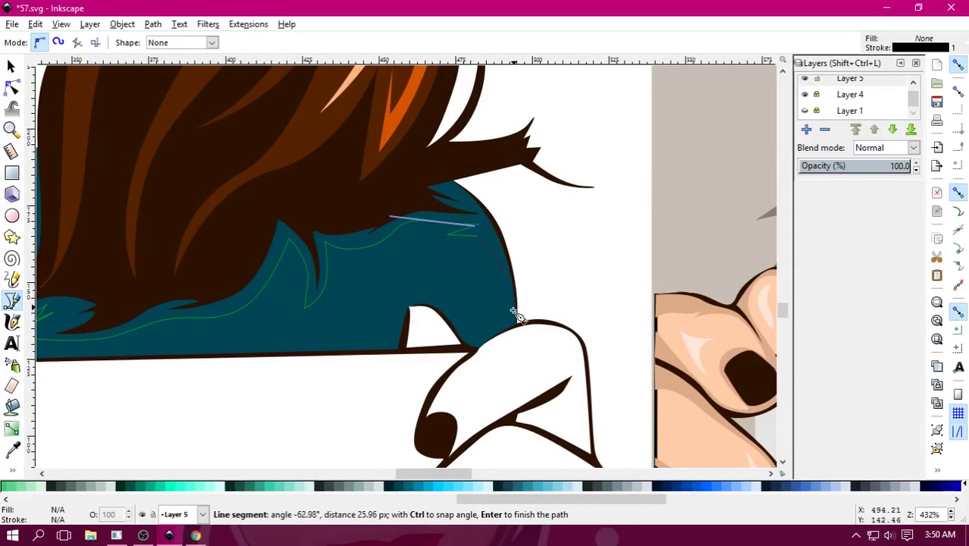
{"action": "left_click_drag", "start_coordinate": [506, 294], "coordinate": [497, 335]}
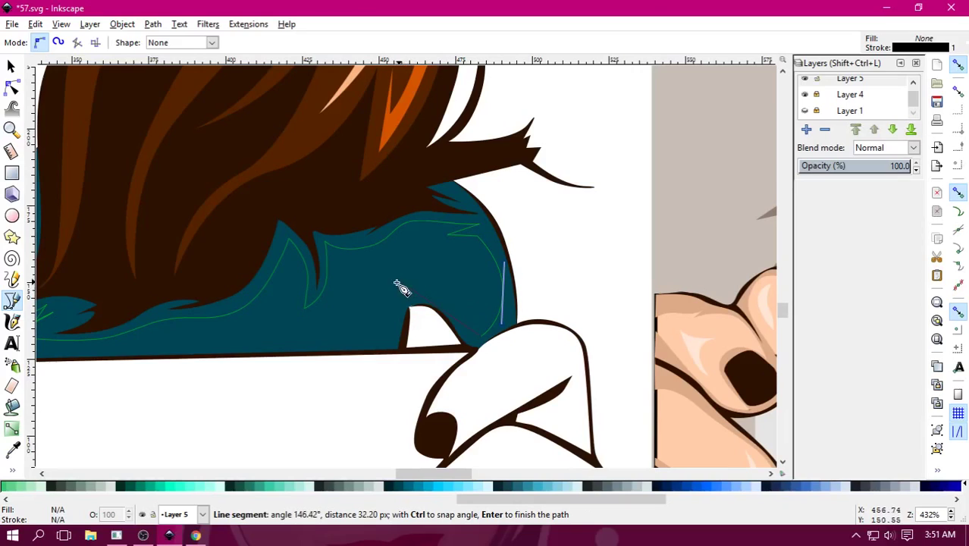
{"action": "left_click_drag", "start_coordinate": [387, 298], "coordinate": [339, 334]}
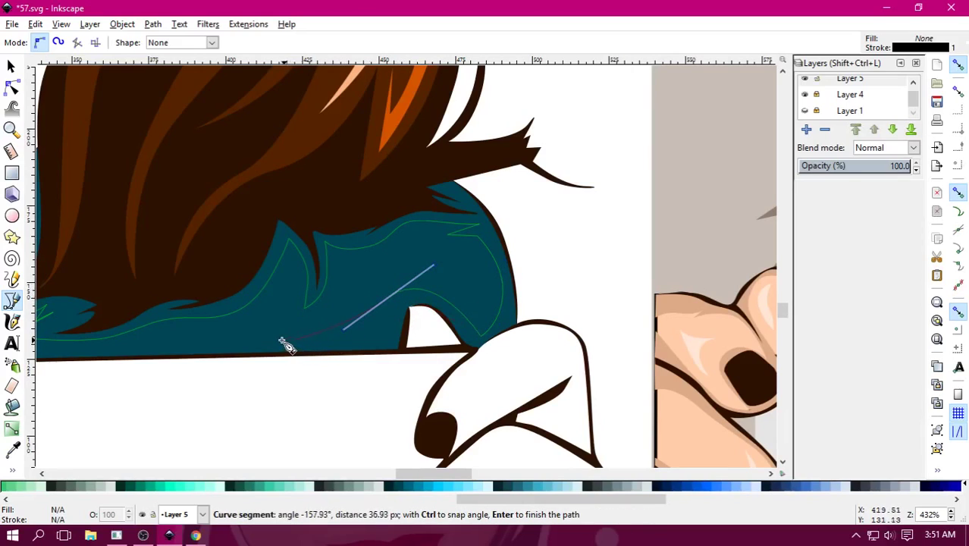
{"action": "left_click", "coordinate": [368, 334]}
{"action": "left_click_drag", "start_coordinate": [255, 346], "coordinate": [210, 347]}
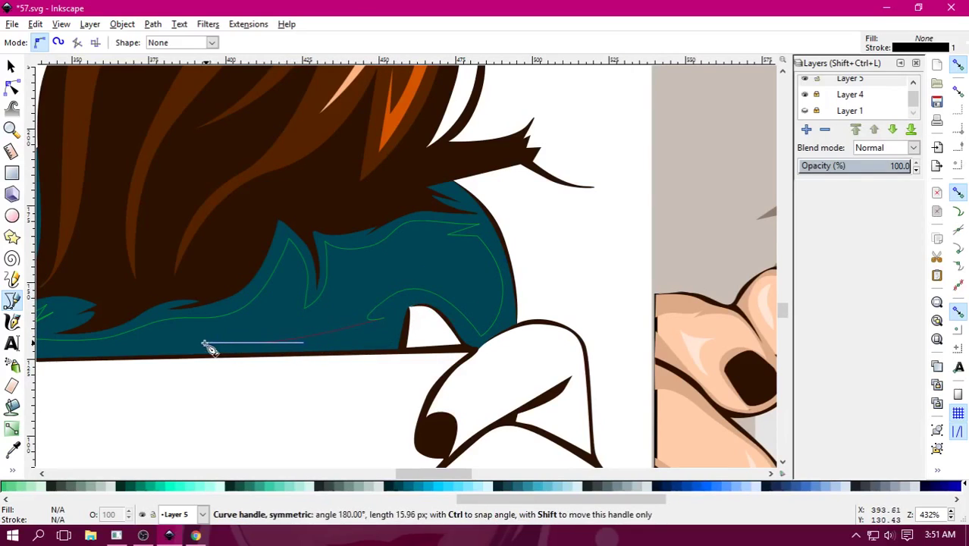
{"action": "key", "text": "space"}
{"action": "scroll", "coordinate": [472, 326], "scroll_direction": "left", "scroll_amount": 10}
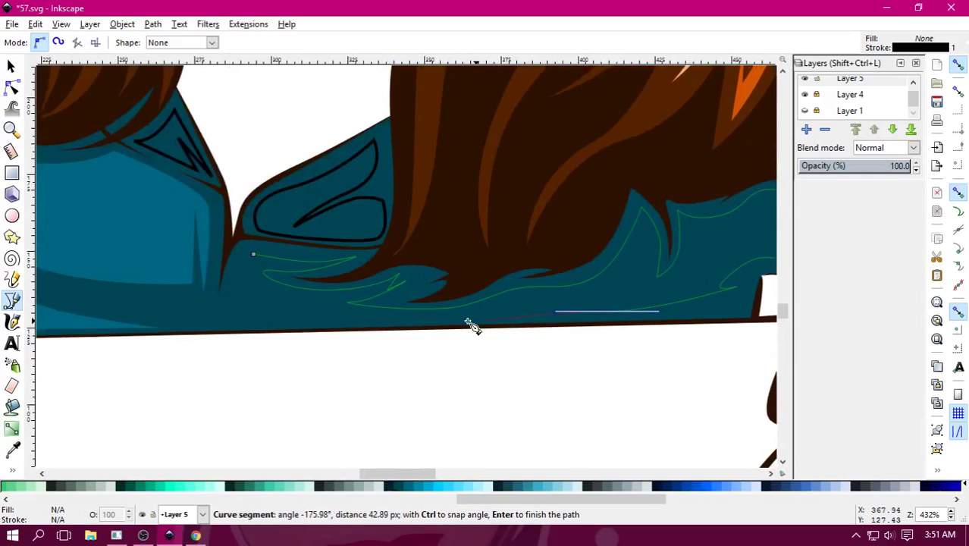
{"action": "left_click", "coordinate": [220, 325]}
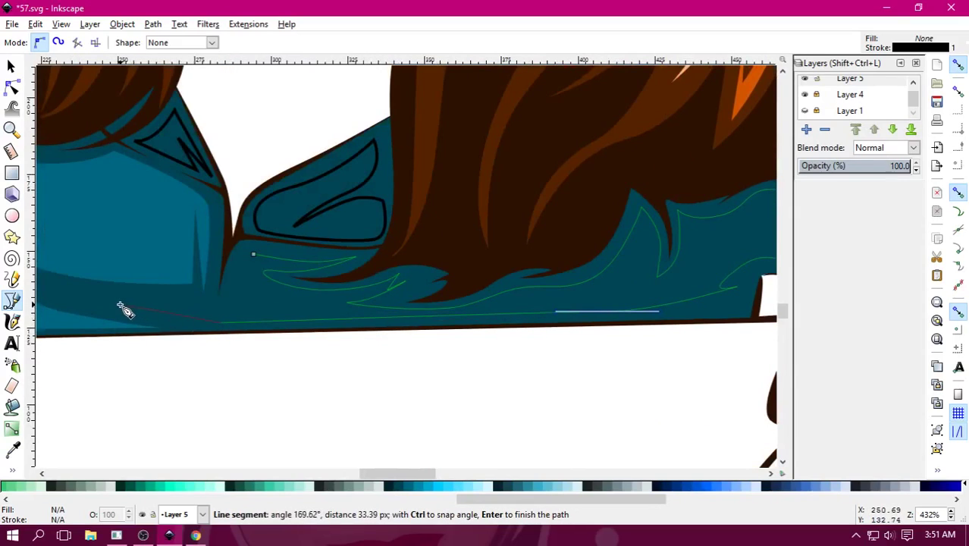
{"action": "left_click", "coordinate": [121, 310]}
{"action": "left_click", "coordinate": [227, 314]}
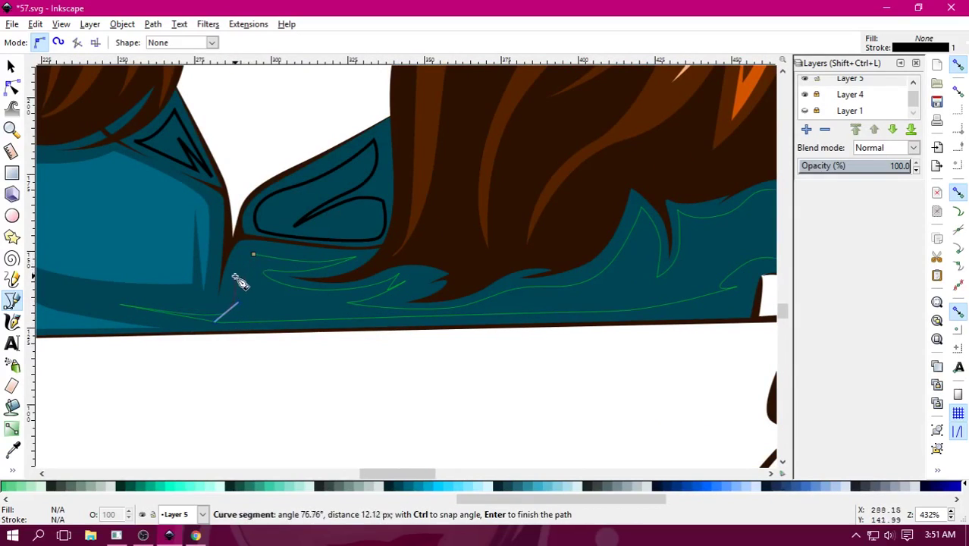
{"action": "mouse_move", "coordinate": [236, 269]}
{"action": "left_mouse_down"}
{"action": "mouse_move", "coordinate": [244, 247]}
{"action": "mouse_move", "coordinate": [244, 296]}
{"action": "left_mouse_up"}
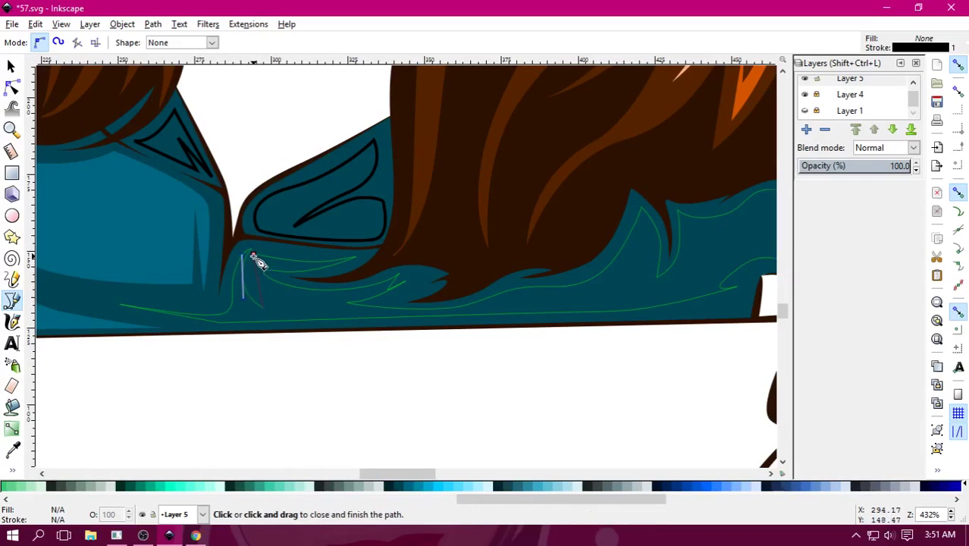
{"action": "left_click_drag", "start_coordinate": [255, 255], "coordinate": [266, 228]}
Union the traced outline, a shirt piece and the left teal shoulder into one path.
{"action": "key", "text": "minus"}
{"action": "key", "text": "minus"}
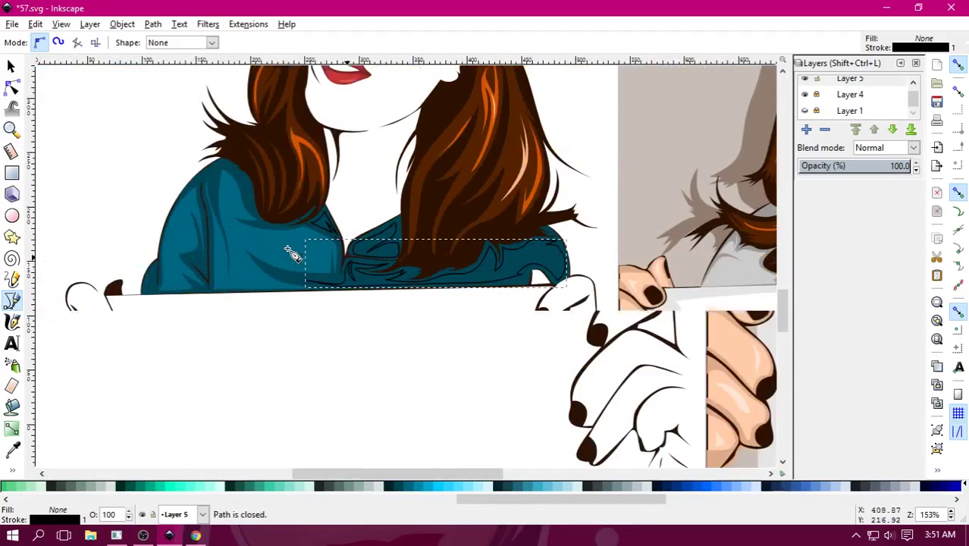
{"action": "left_click", "coordinate": [11, 67]}
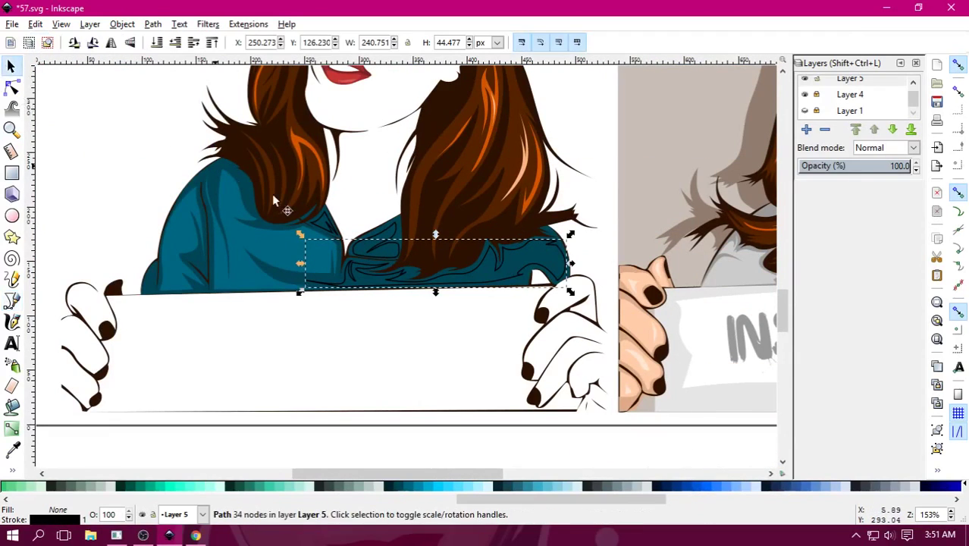
{"action": "left_click", "coordinate": [361, 260], "text": "shift"}
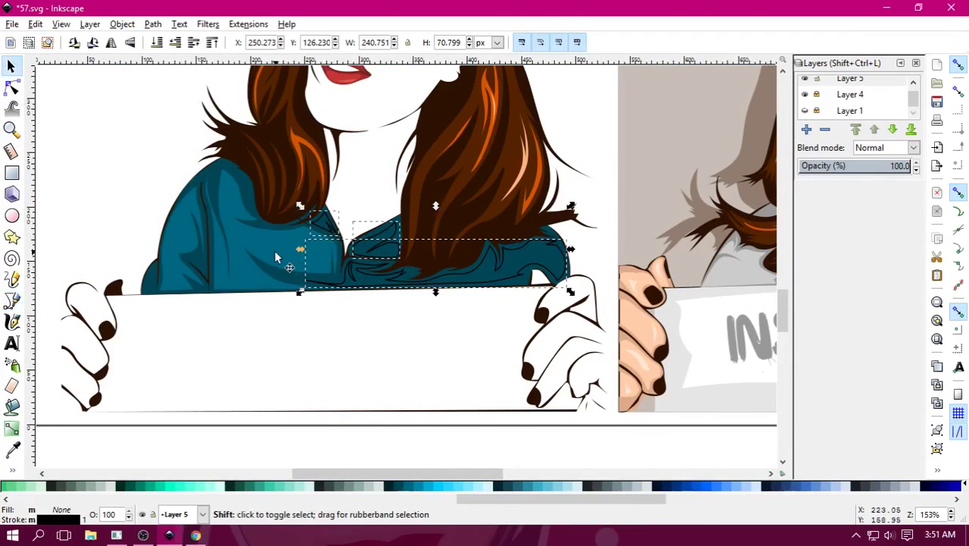
{"action": "left_click", "coordinate": [188, 231], "text": "shift"}
{"action": "left_click", "coordinate": [153, 24]}
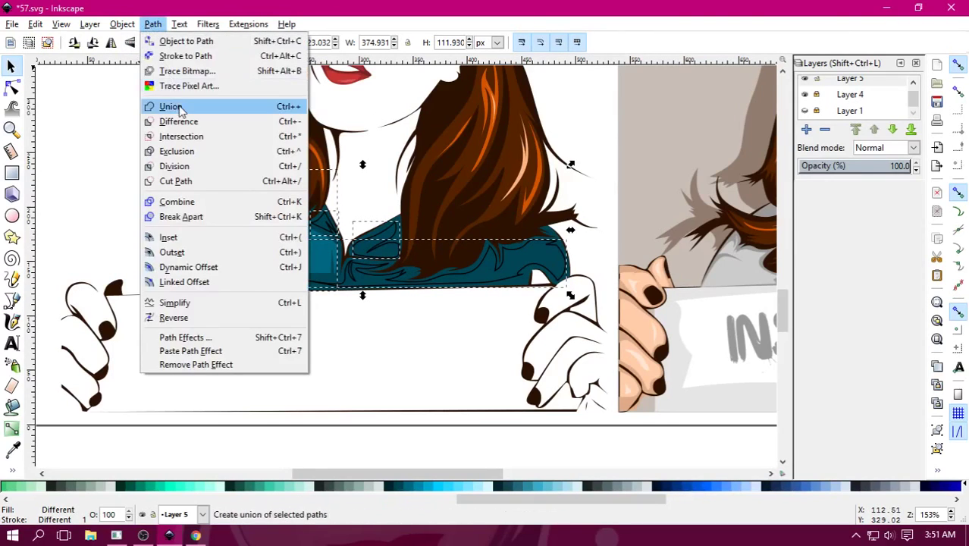
{"action": "left_click", "coordinate": [179, 106]}
{"action": "key", "text": "Escape"}
Fill the merged shirt shape with teal and deselect it.
{"action": "scroll", "coordinate": [413, 331], "scroll_direction": "down", "scroll_amount": 3, "text": "ctrl"}
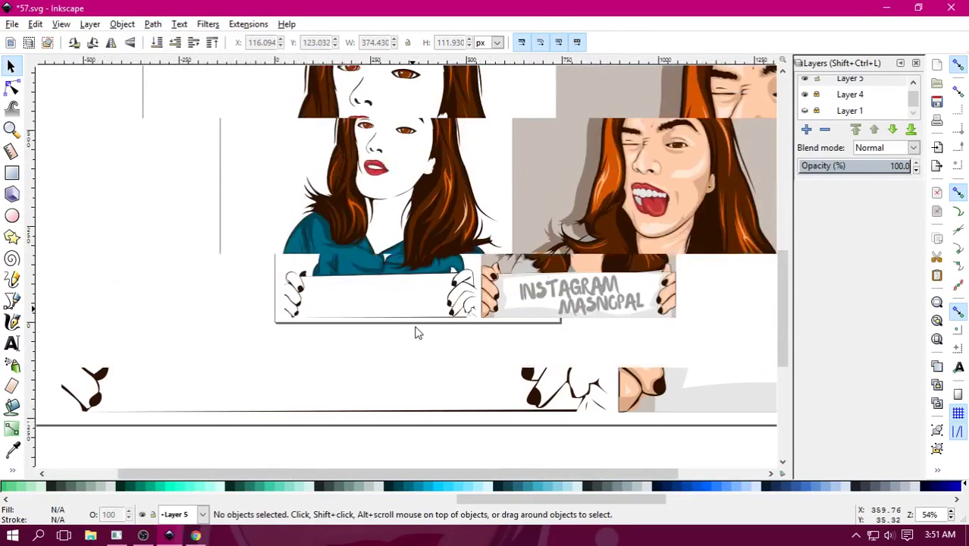
{"action": "scroll", "coordinate": [417, 333], "scroll_direction": "down", "scroll_amount": 1, "text": "ctrl"}
{"action": "scroll", "coordinate": [415, 332], "scroll_direction": "up", "scroll_amount": 2, "text": "ctrl"}
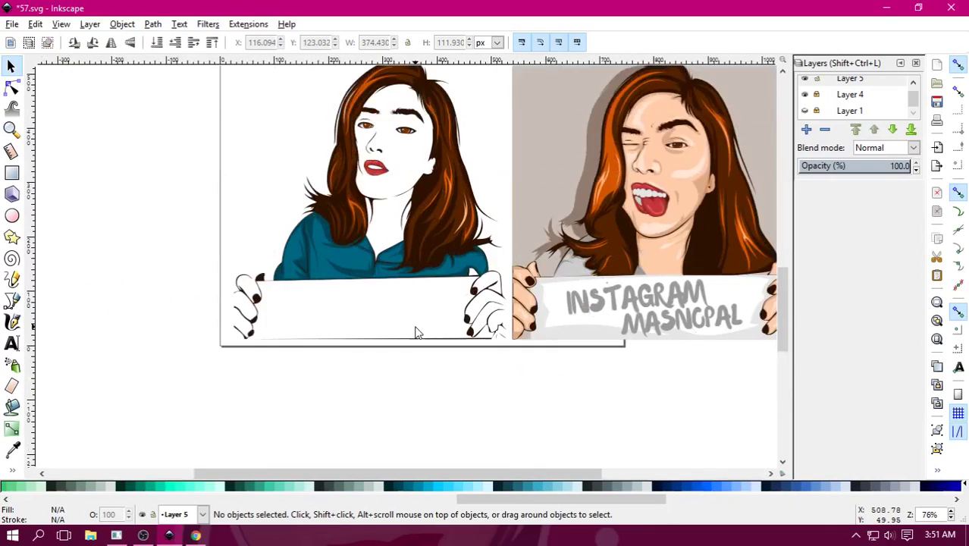
{"action": "scroll", "coordinate": [415, 332], "scroll_direction": "up", "scroll_amount": 1, "text": "ctrl"}
{"action": "scroll", "coordinate": [415, 332], "scroll_direction": "up", "scroll_amount": 3, "text": "ctrl"}
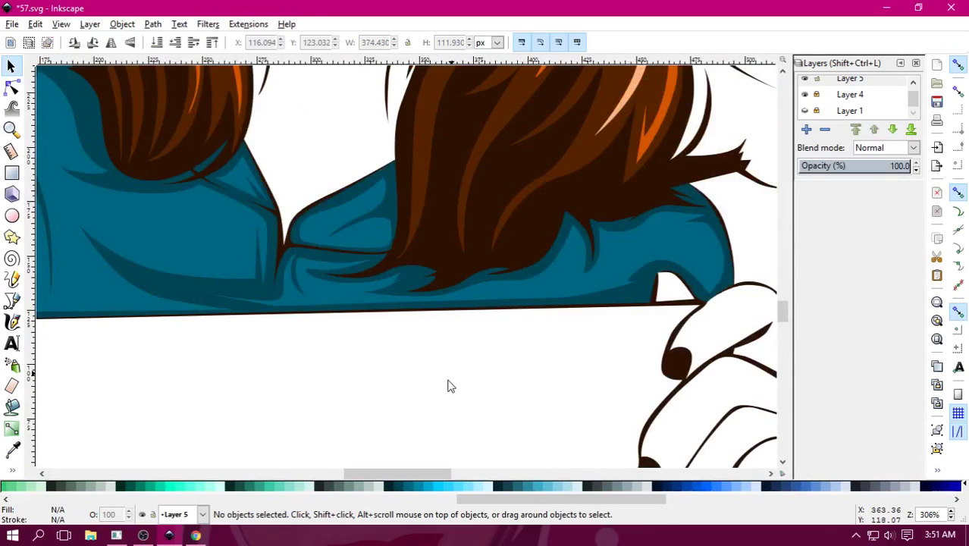
{"action": "scroll", "coordinate": [447, 387], "scroll_direction": "left", "scroll_amount": 4}
{"action": "left_click", "coordinate": [439, 302]}
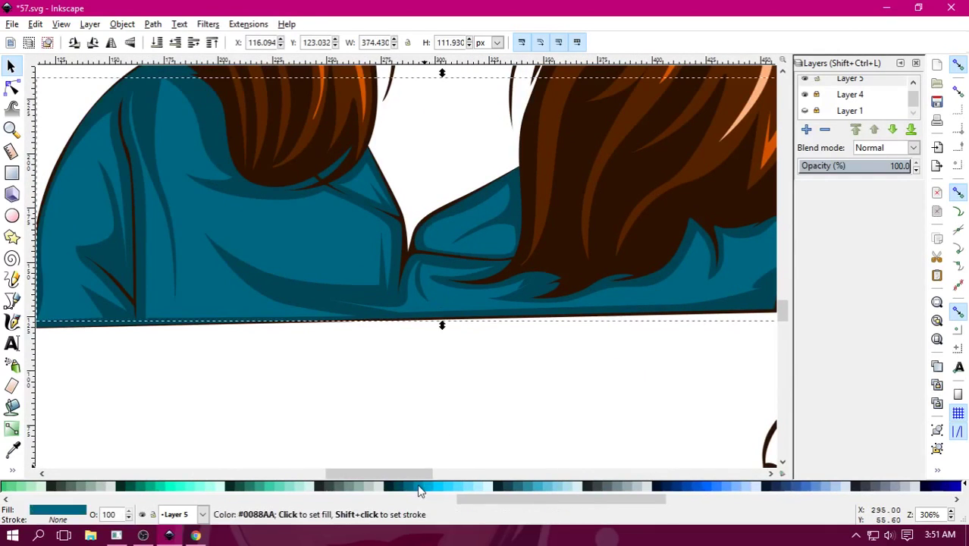
{"action": "left_click", "coordinate": [407, 491]}
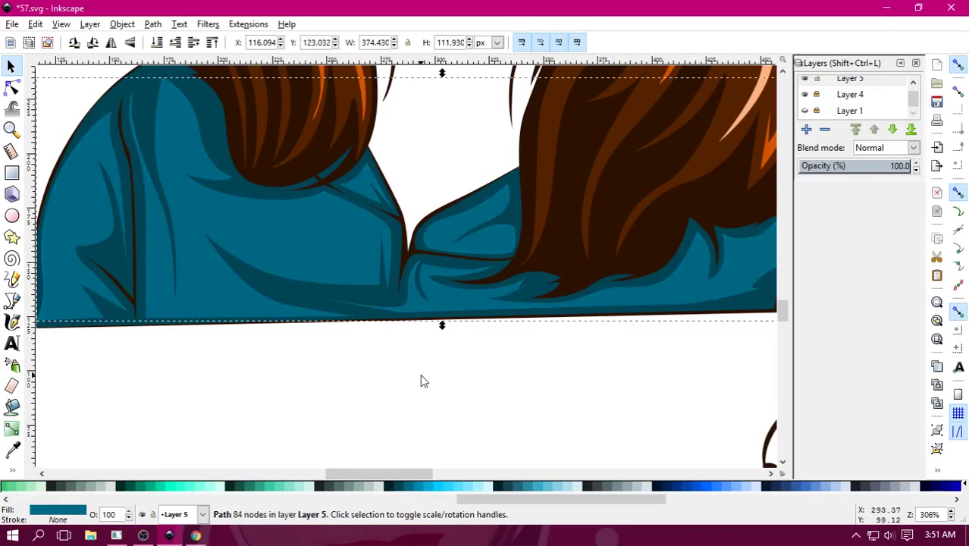
{"action": "left_click", "coordinate": [419, 375]}
{"action": "scroll", "coordinate": [371, 352], "scroll_direction": "up", "scroll_amount": 2}
{"action": "scroll", "coordinate": [372, 352], "scroll_direction": "left", "scroll_amount": 3}
Start the left-shoulder fold highlight outline with curved nodes running downward.
{"action": "key", "text": "b"}
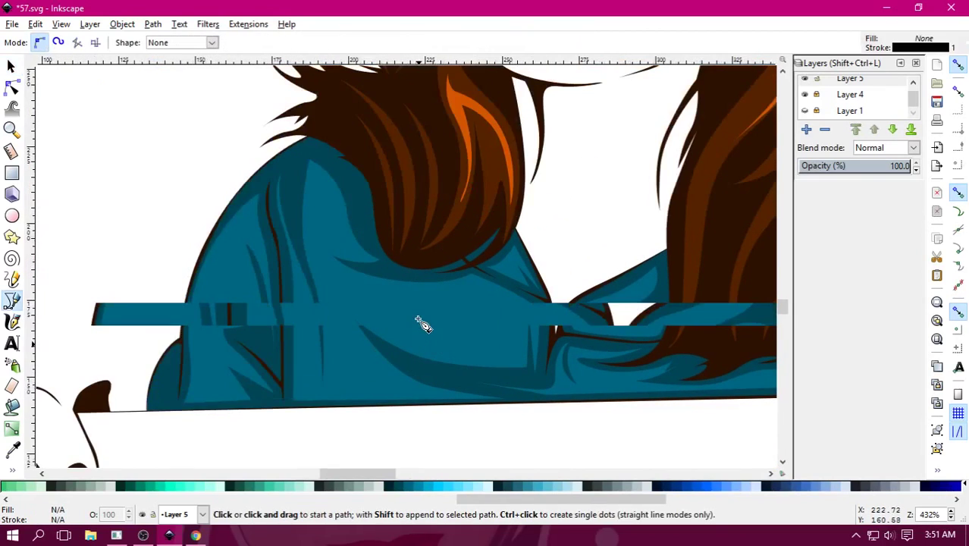
{"action": "scroll", "coordinate": [277, 292], "scroll_direction": "up", "scroll_amount": 1}
{"action": "scroll", "coordinate": [378, 211], "scroll_direction": "up", "scroll_amount": 1}
{"action": "left_click", "coordinate": [362, 131]}
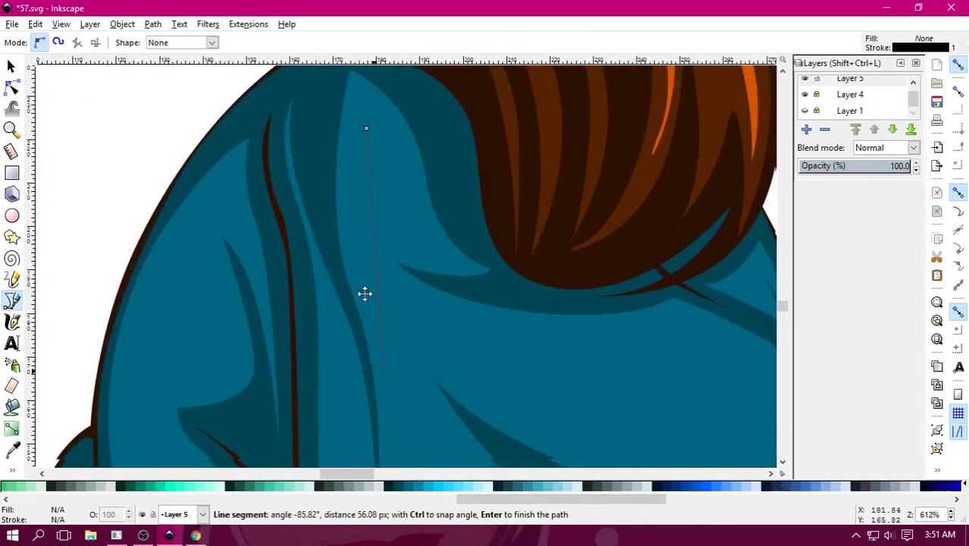
{"action": "scroll", "coordinate": [360, 251], "scroll_direction": "up", "scroll_amount": 2}
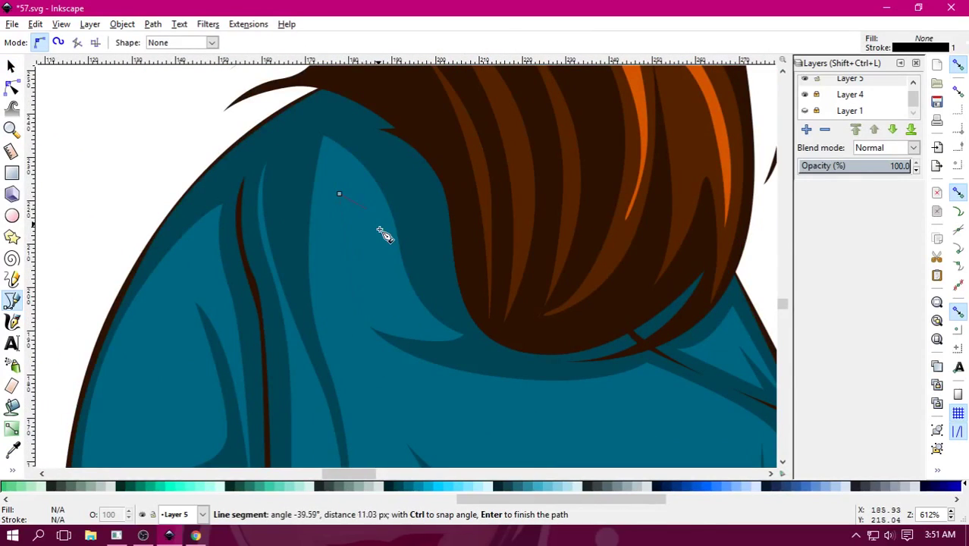
{"action": "left_click_drag", "start_coordinate": [379, 228], "coordinate": [395, 269]}
{"action": "left_click_drag", "start_coordinate": [422, 321], "coordinate": [453, 340]}
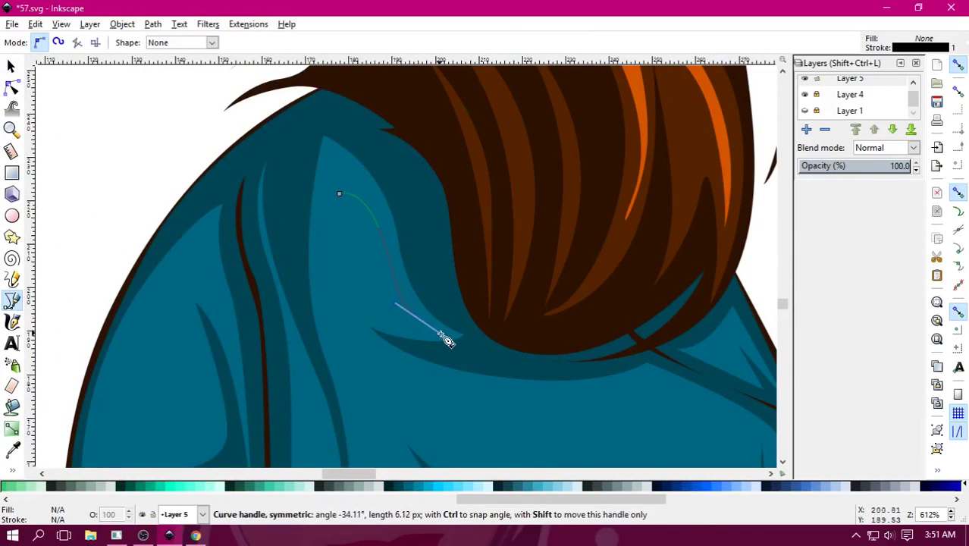
{"action": "mouse_move", "coordinate": [381, 304]}
{"action": "left_mouse_down"}
{"action": "mouse_move", "coordinate": [356, 279]}
{"action": "mouse_move", "coordinate": [384, 286]}
{"action": "left_mouse_up"}
{"action": "left_click", "coordinate": [345, 248]}
{"action": "scroll", "coordinate": [335, 258], "scroll_direction": "down", "scroll_amount": 5}
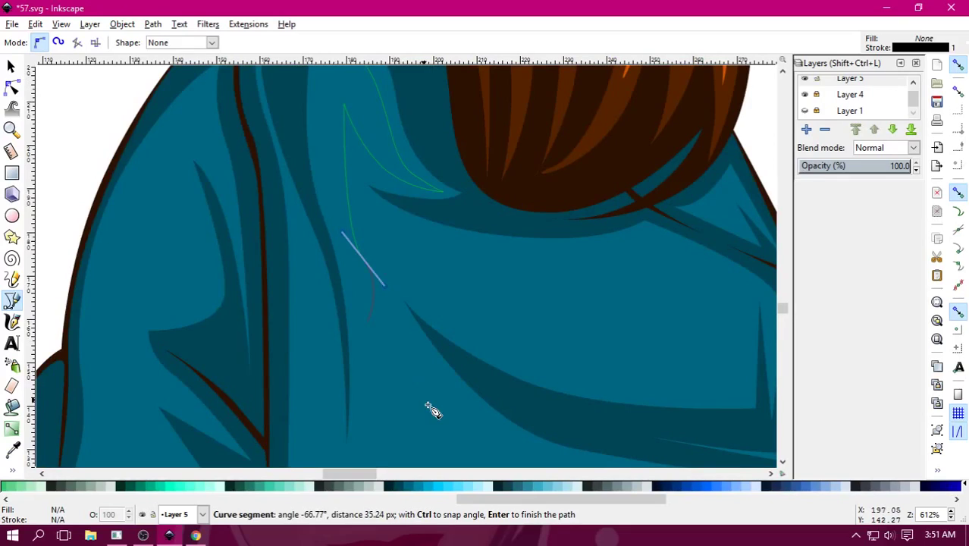
{"action": "scroll", "coordinate": [432, 409], "scroll_direction": "down", "scroll_amount": 3}
{"action": "scroll", "coordinate": [432, 410], "scroll_direction": "right", "scroll_amount": 3}
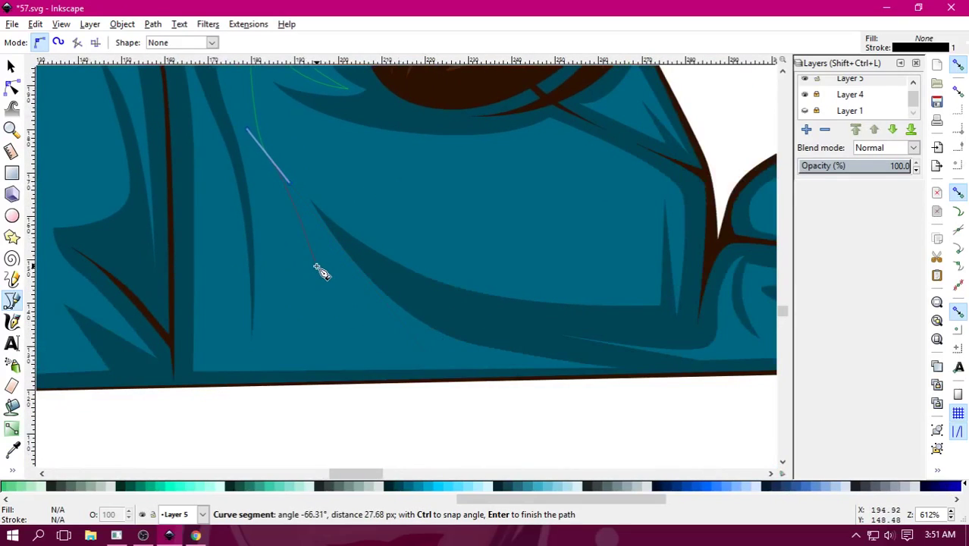
Extend the highlight outline along the fold to its right and left tips.
{"action": "left_click_drag", "start_coordinate": [331, 151], "coordinate": [448, 223]}
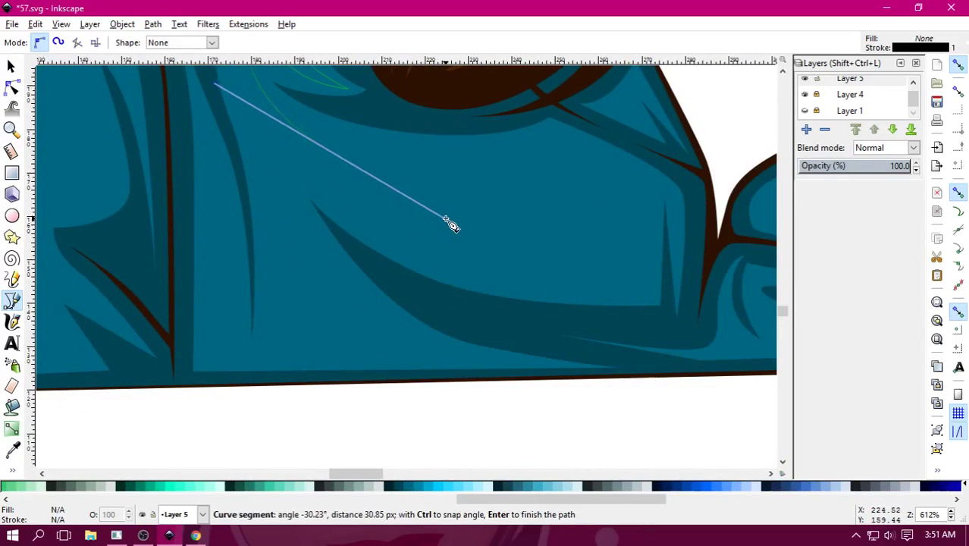
{"action": "left_click", "coordinate": [578, 209]}
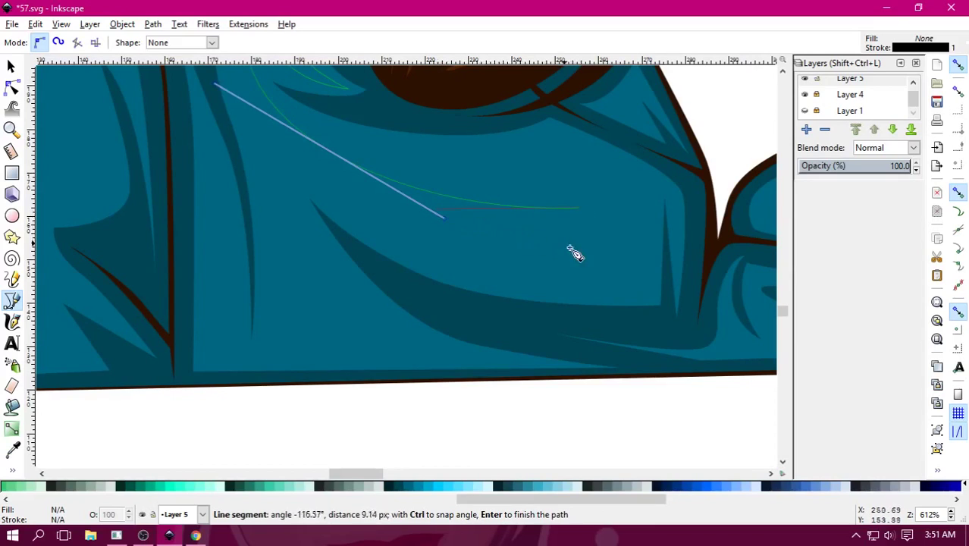
{"action": "left_click", "coordinate": [584, 290]}
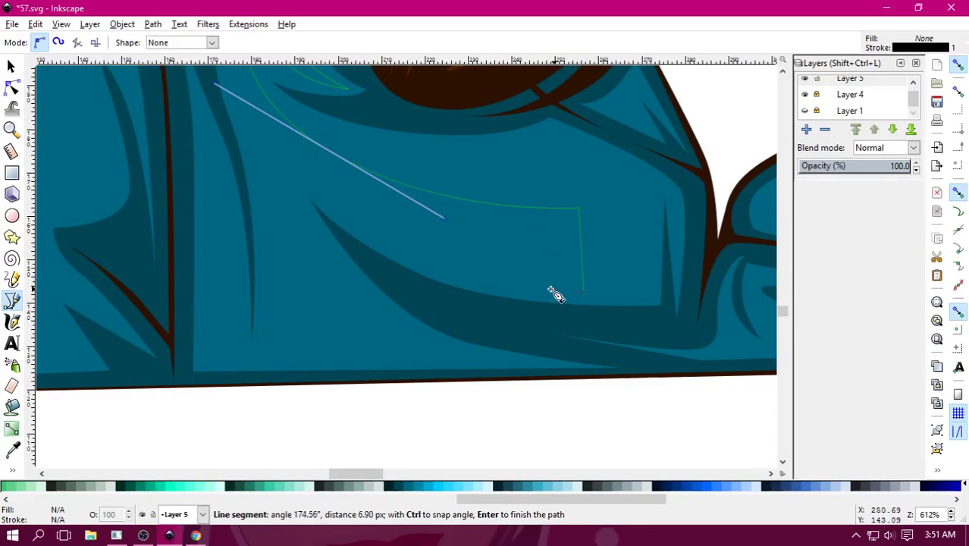
{"action": "left_click_drag", "start_coordinate": [457, 273], "coordinate": [402, 256]}
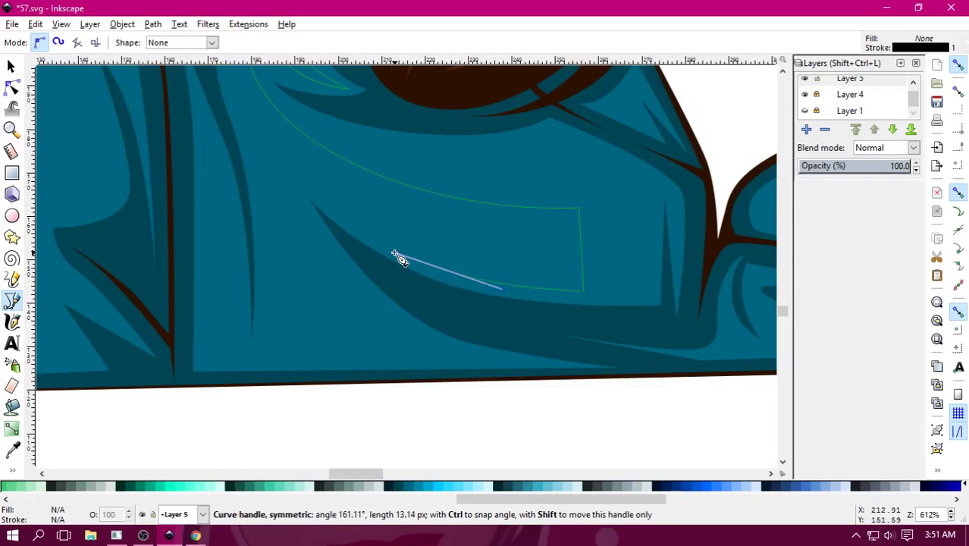
{"action": "left_click_drag", "start_coordinate": [502, 274], "coordinate": [546, 277]}
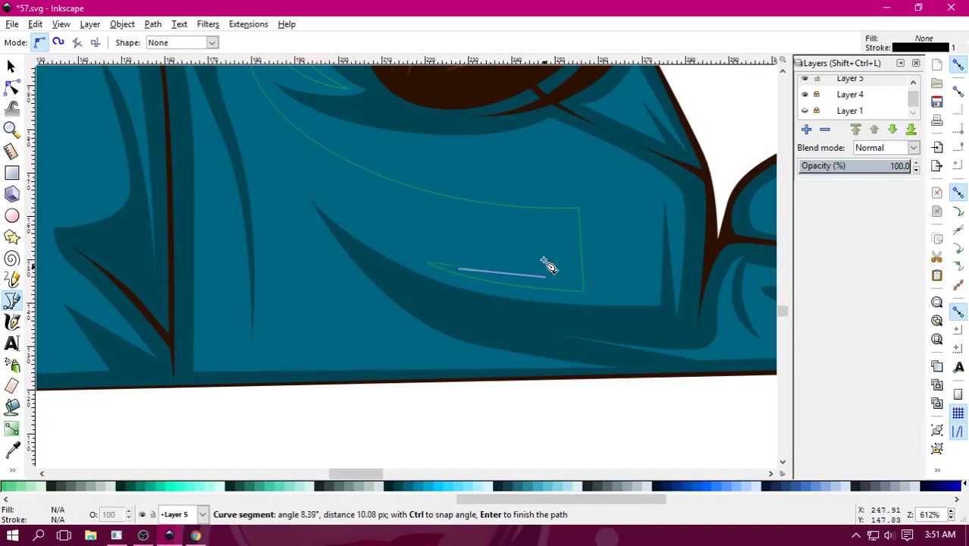
{"action": "left_click", "coordinate": [542, 231]}
{"action": "left_click_drag", "start_coordinate": [397, 239], "coordinate": [302, 195]}
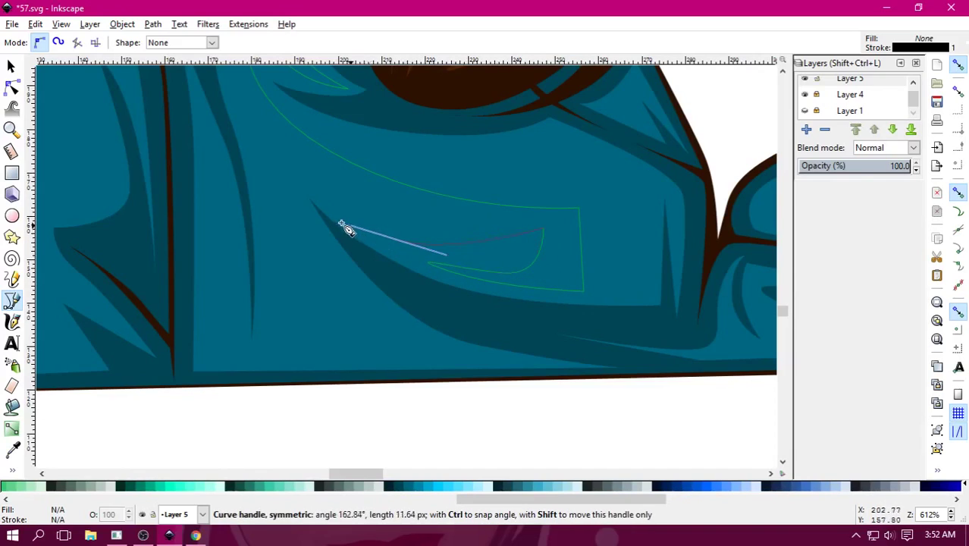
{"action": "left_click", "coordinate": [282, 173]}
Run the outline along the shirt's lower edge, up the fold, and close it.
{"action": "left_click_drag", "start_coordinate": [342, 284], "coordinate": [383, 329]}
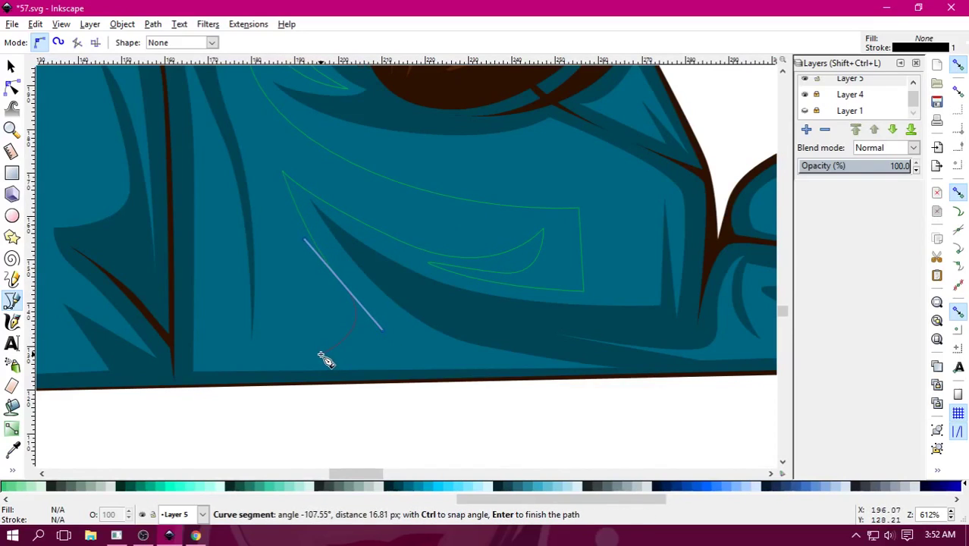
{"action": "left_click", "coordinate": [375, 365]}
{"action": "left_click", "coordinate": [265, 365]}
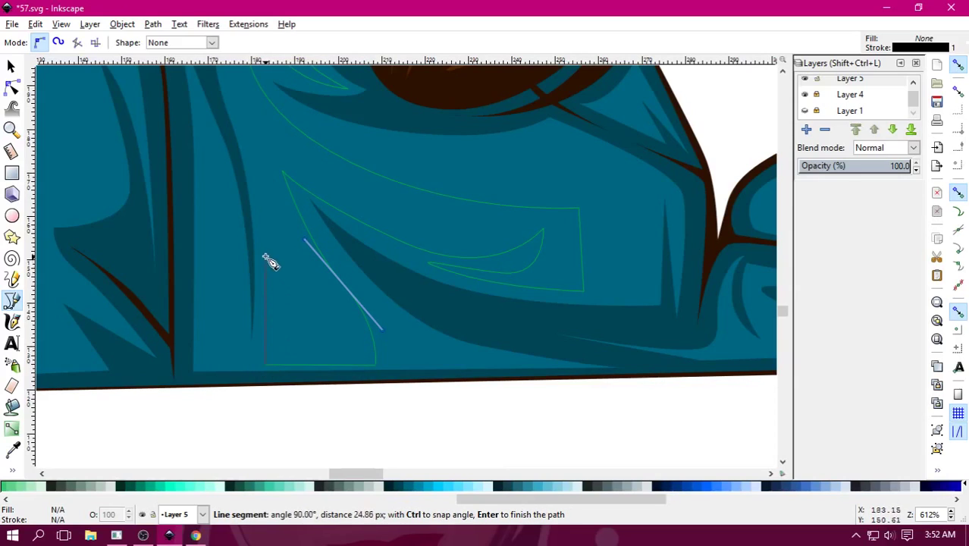
{"action": "left_click", "coordinate": [265, 260]}
{"action": "scroll", "coordinate": [288, 349], "scroll_direction": "up", "scroll_amount": 6}
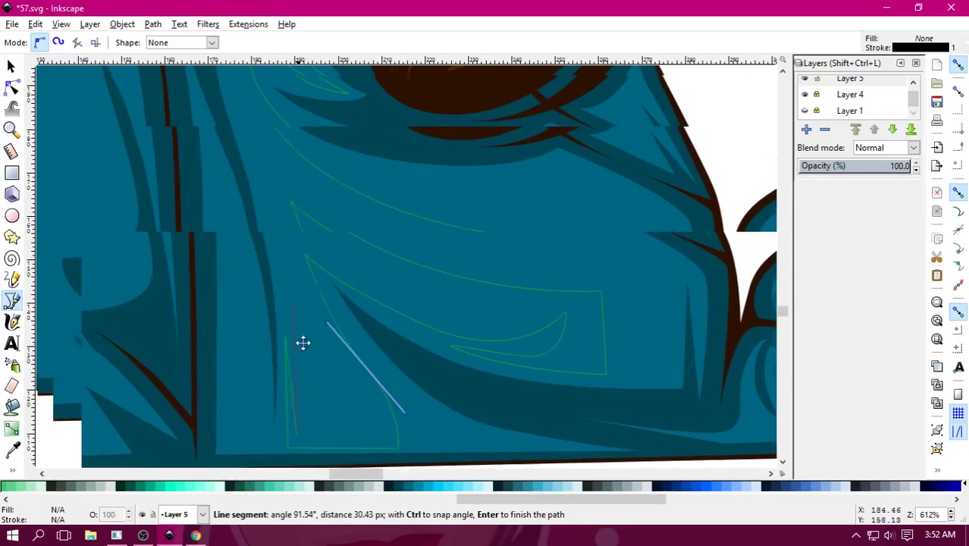
{"action": "mouse_move", "coordinate": [308, 381]}
{"action": "left_mouse_down"}
{"action": "mouse_move", "coordinate": [277, 300]}
{"action": "mouse_move", "coordinate": [313, 218]}
{"action": "mouse_move", "coordinate": [317, 258]}
{"action": "left_mouse_up"}
{"action": "scroll", "coordinate": [254, 333], "scroll_direction": "up", "scroll_amount": 3}
{"action": "scroll", "coordinate": [266, 322], "scroll_direction": "up", "scroll_amount": 3}
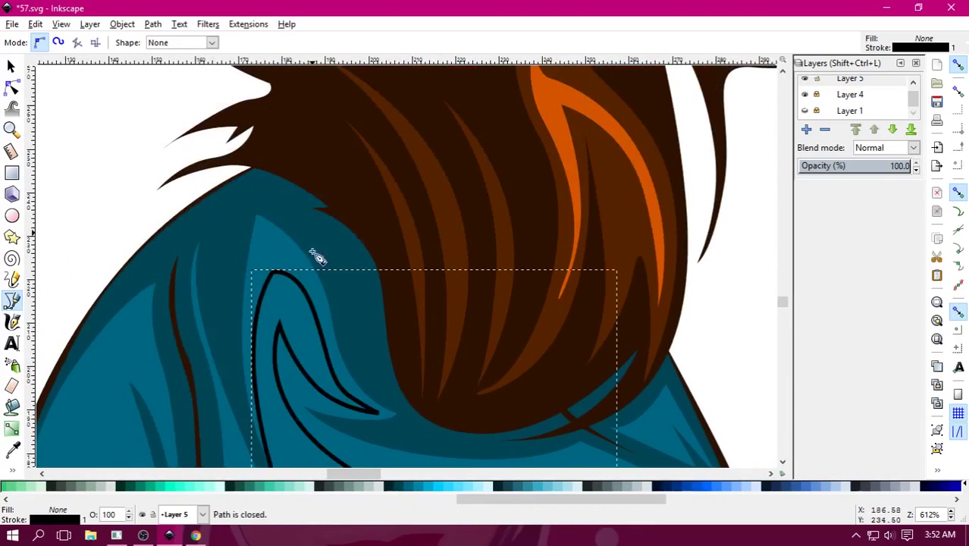
Compare teal swatches and give the fold shape a lighter teal fill.
{"action": "scroll", "coordinate": [345, 466], "scroll_direction": "down", "scroll_amount": 1, "text": "ctrl"}
{"action": "scroll", "coordinate": [371, 444], "scroll_direction": "down", "scroll_amount": 1, "text": "ctrl"}
{"action": "scroll", "coordinate": [379, 424], "scroll_direction": "down", "scroll_amount": 1, "text": "ctrl"}
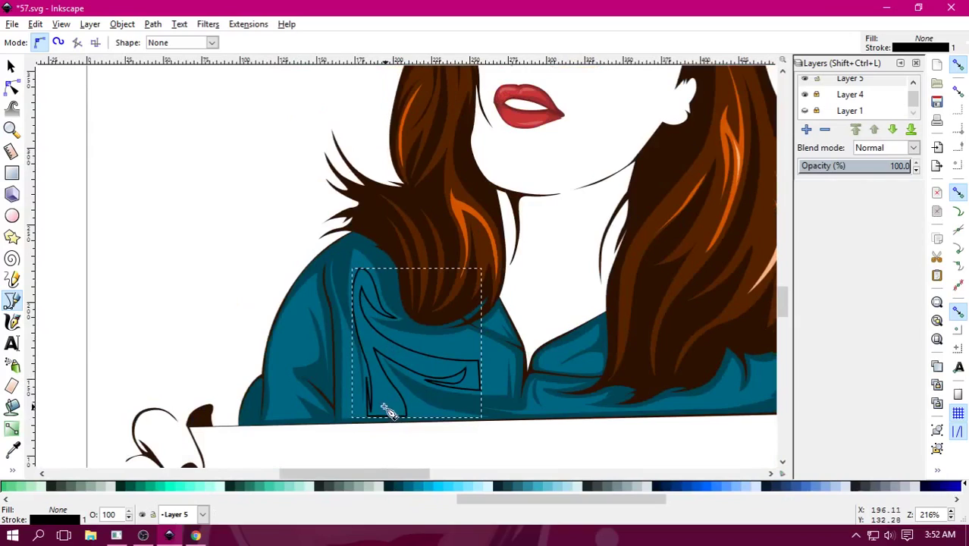
{"action": "left_click", "coordinate": [427, 486]}
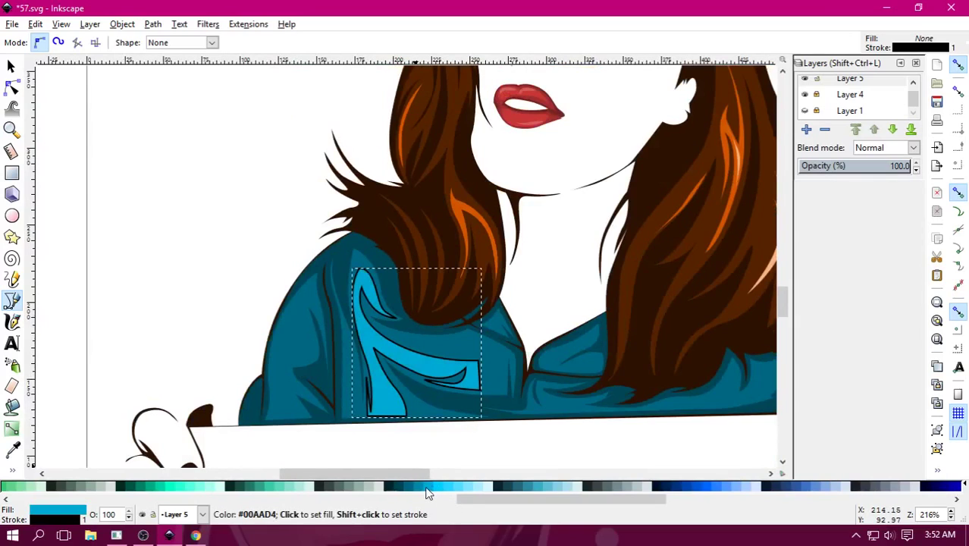
{"action": "left_click", "coordinate": [418, 488]}
{"action": "left_click", "coordinate": [410, 487]}
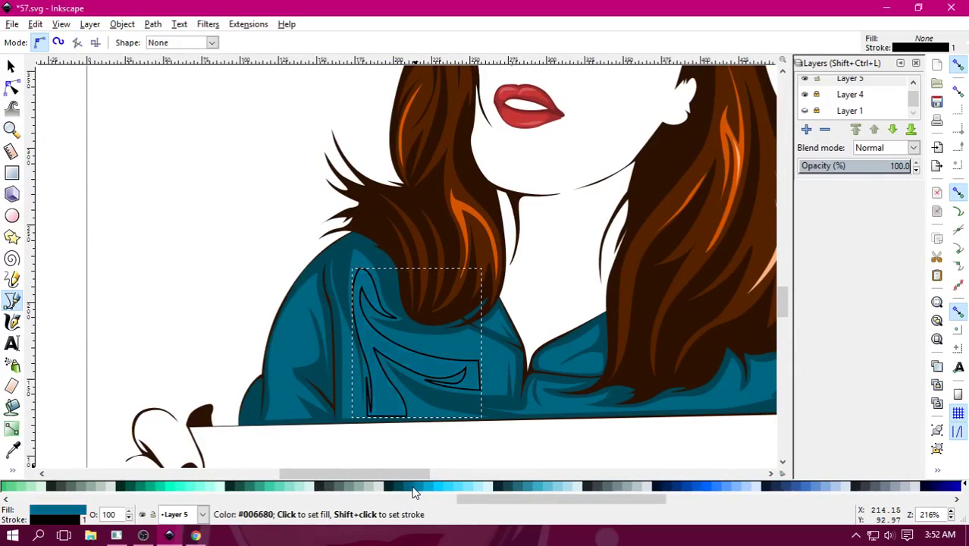
{"action": "left_click", "coordinate": [418, 488]}
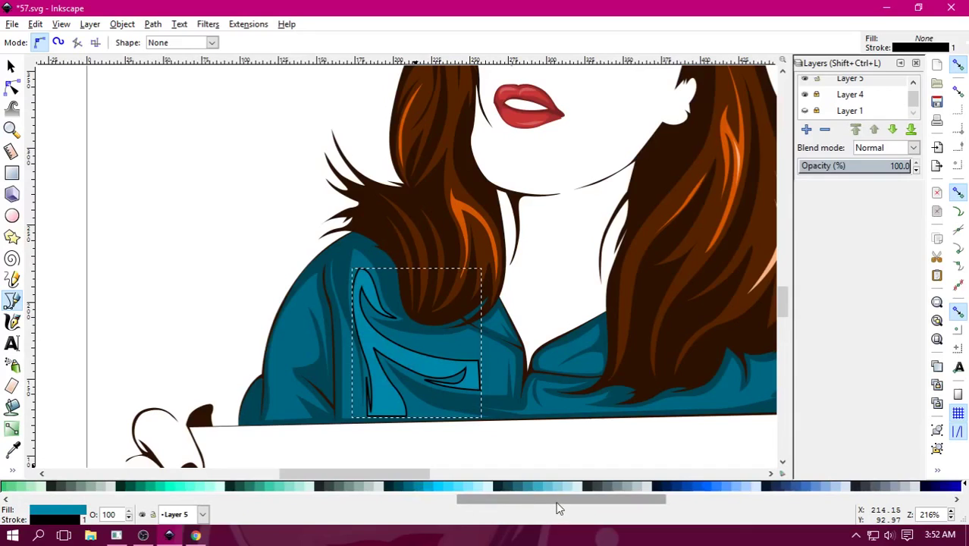
{"action": "left_click_drag", "start_coordinate": [557, 499], "coordinate": [106, 499]}
Set the fold shape's stroke to none and return to the selector.
{"action": "right_click", "coordinate": [6, 486]}
{"action": "left_click", "coordinate": [43, 429]}
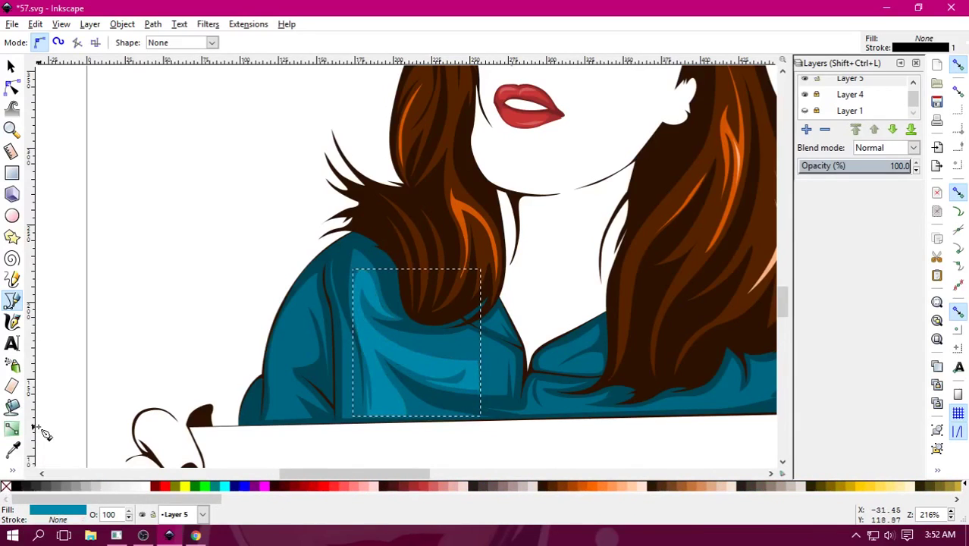
{"action": "left_click", "coordinate": [11, 66]}
{"action": "left_click", "coordinate": [269, 257]}
{"action": "scroll", "coordinate": [346, 364], "scroll_direction": "down", "scroll_amount": 3, "text": "ctrl"}
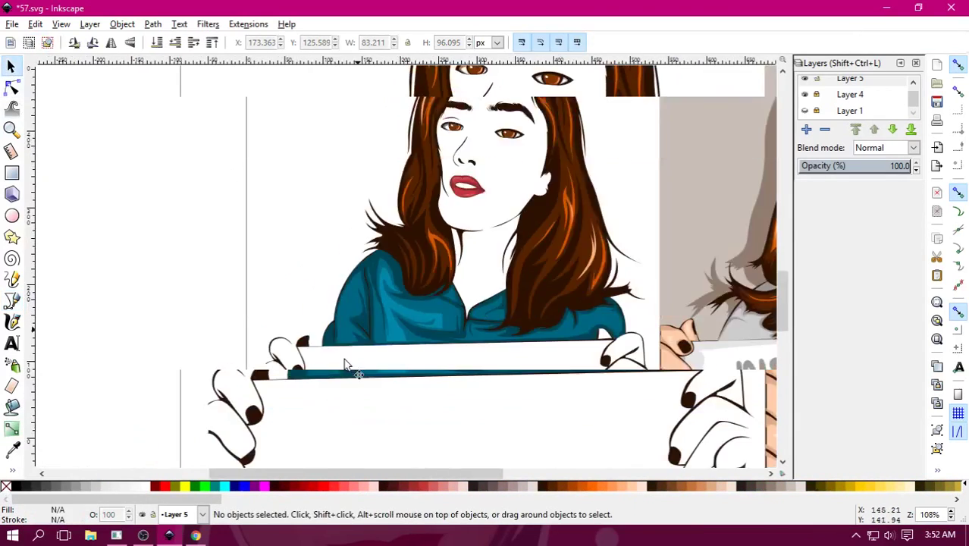
{"action": "scroll", "coordinate": [452, 412], "scroll_direction": "down", "scroll_amount": 1, "text": "ctrl"}
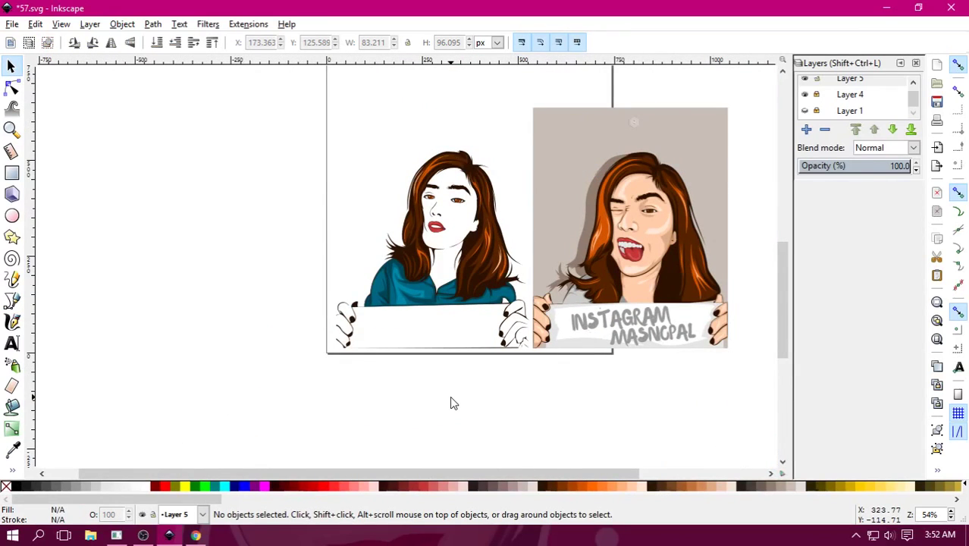
{"action": "scroll", "coordinate": [450, 398], "scroll_direction": "up", "scroll_amount": 5, "text": "ctrl"}
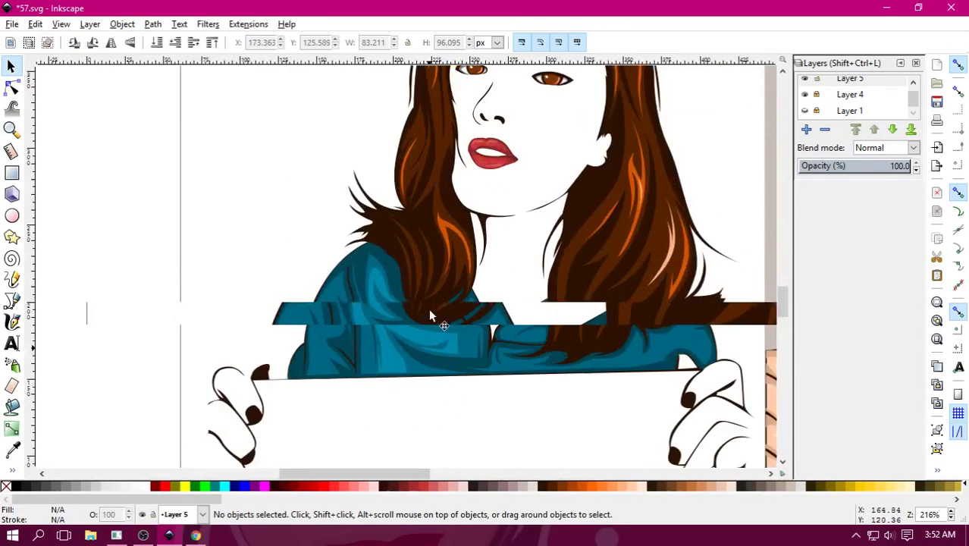
{"action": "scroll", "coordinate": [433, 306], "scroll_direction": "up", "scroll_amount": 1, "text": "ctrl"}
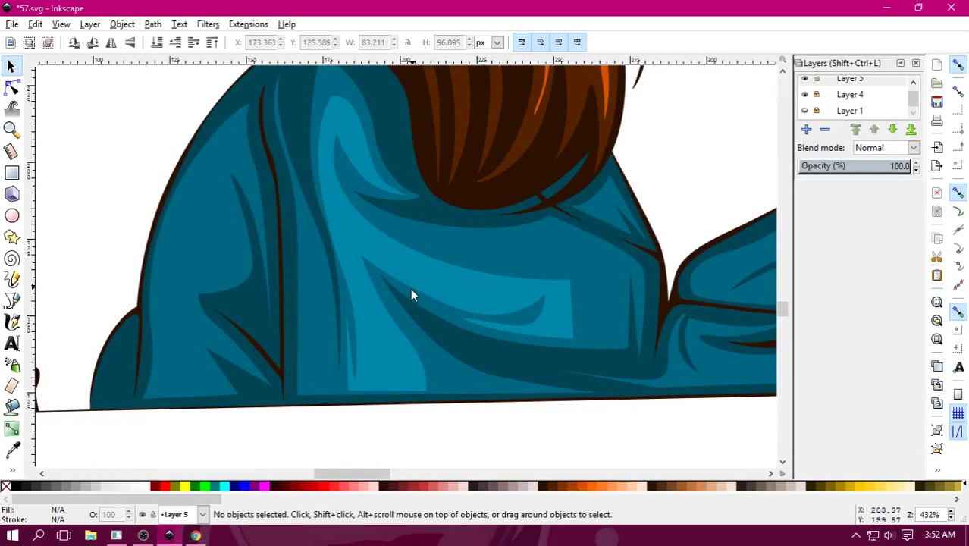
Draw a closed 7-node highlight path down the far-left shoulder edge.
{"action": "left_click", "coordinate": [12, 301]}
{"action": "left_click", "coordinate": [235, 143]}
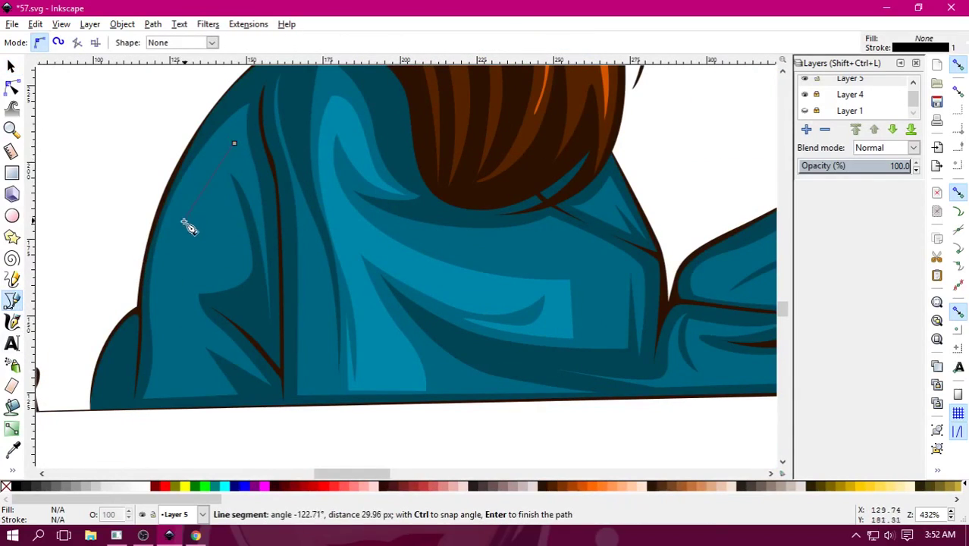
{"action": "left_click_drag", "start_coordinate": [182, 226], "coordinate": [162, 307]}
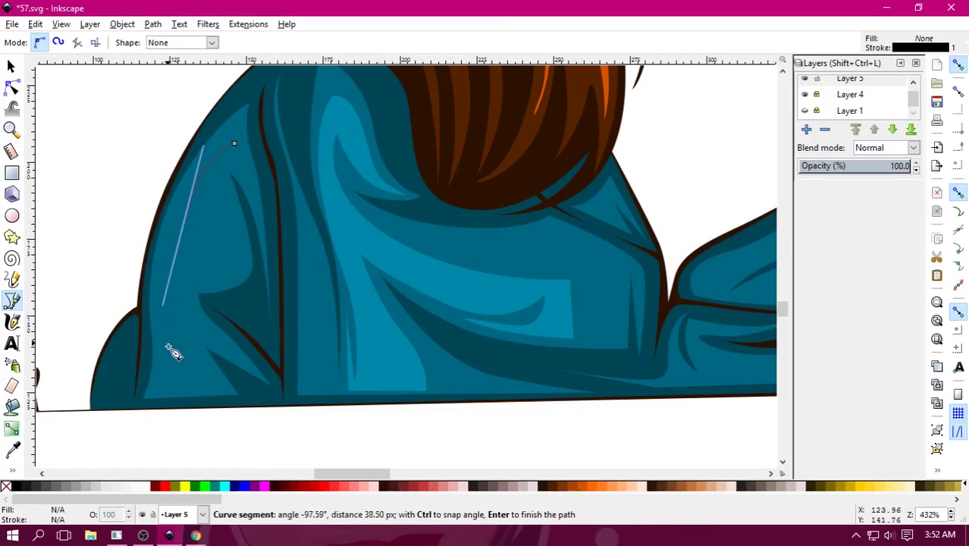
{"action": "left_click", "coordinate": [183, 389]}
{"action": "left_click", "coordinate": [158, 391]}
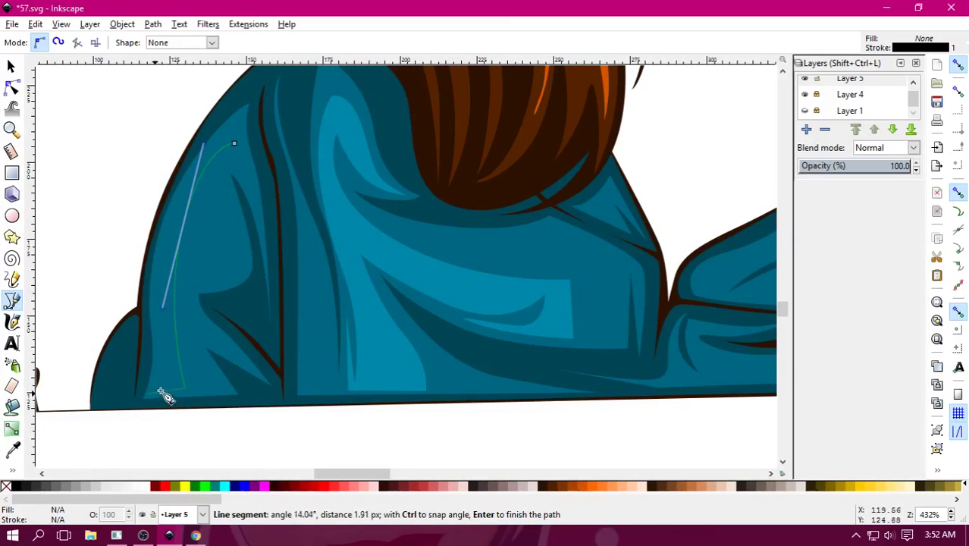
{"action": "left_click_drag", "start_coordinate": [157, 318], "coordinate": [150, 273]}
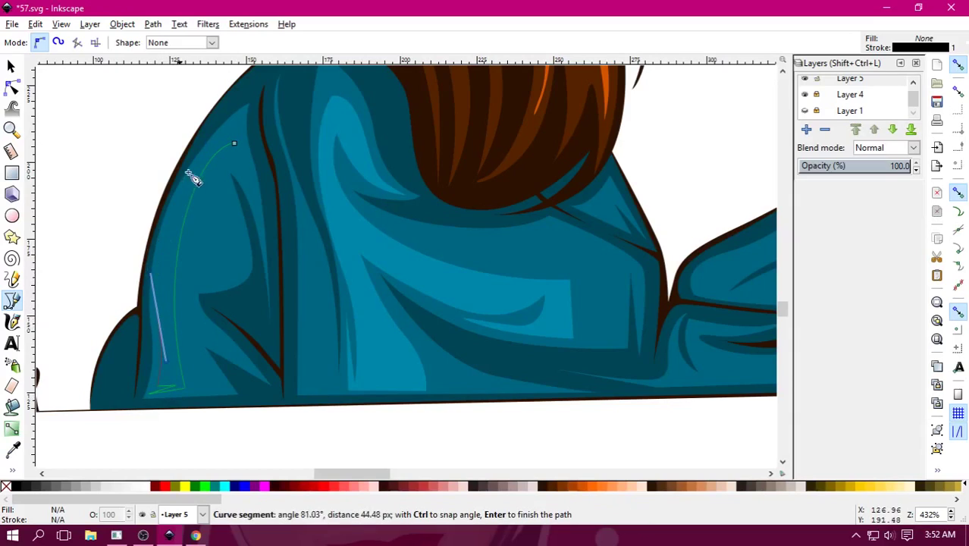
{"action": "left_click_drag", "start_coordinate": [238, 145], "coordinate": [307, 117]}
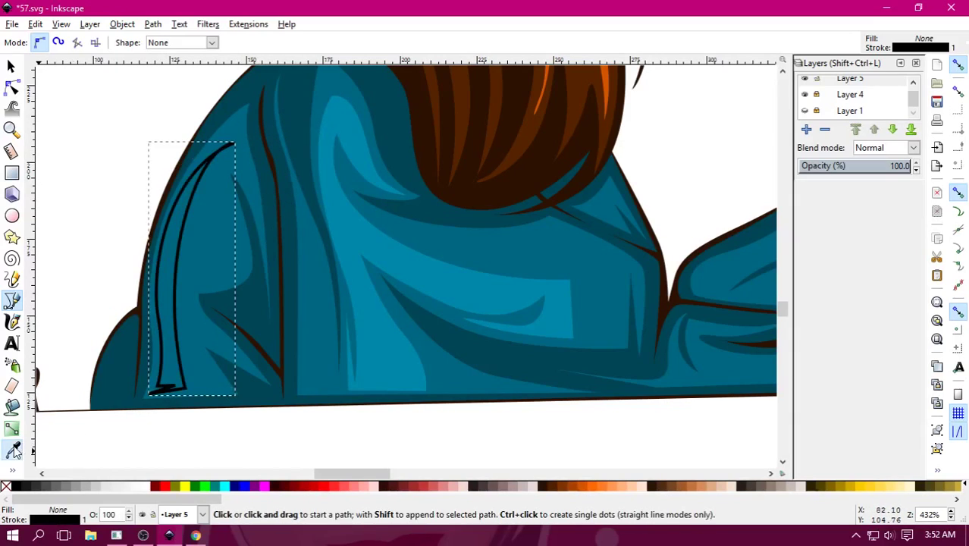
Fill the highlight with teal picked from the shirt and remove its outline.
{"action": "left_click", "coordinate": [12, 449]}
{"action": "left_click", "coordinate": [220, 243]}
{"action": "left_click", "coordinate": [12, 68]}
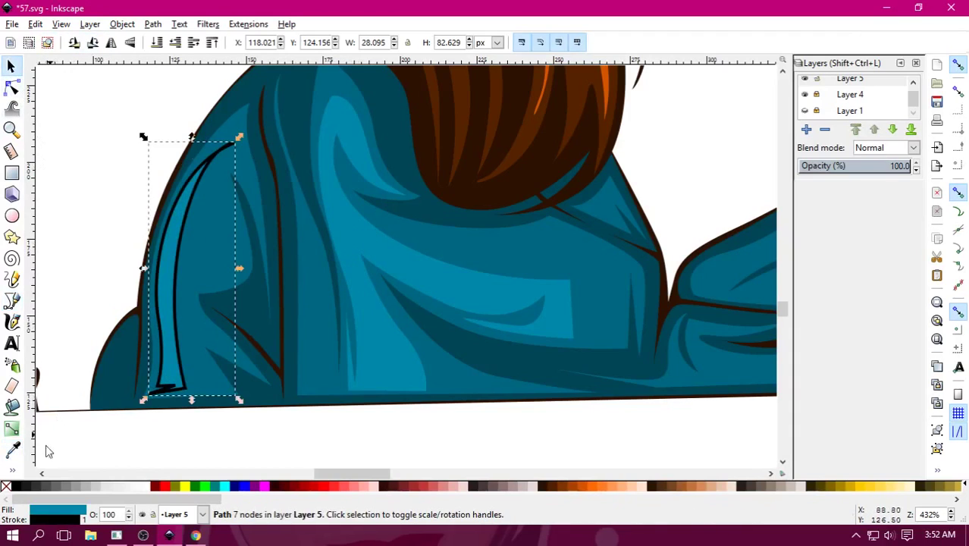
{"action": "right_click", "coordinate": [6, 486]}
{"action": "scroll", "coordinate": [389, 337], "scroll_direction": "right", "scroll_amount": 3}
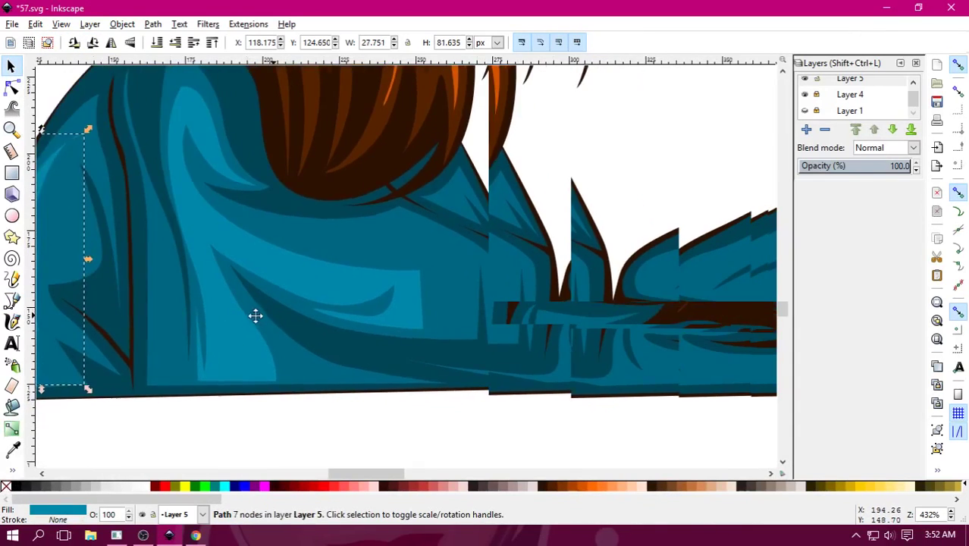
{"action": "scroll", "coordinate": [389, 337], "scroll_direction": "right", "scroll_amount": 3}
{"action": "scroll", "coordinate": [392, 334], "scroll_direction": "right", "scroll_amount": 3}
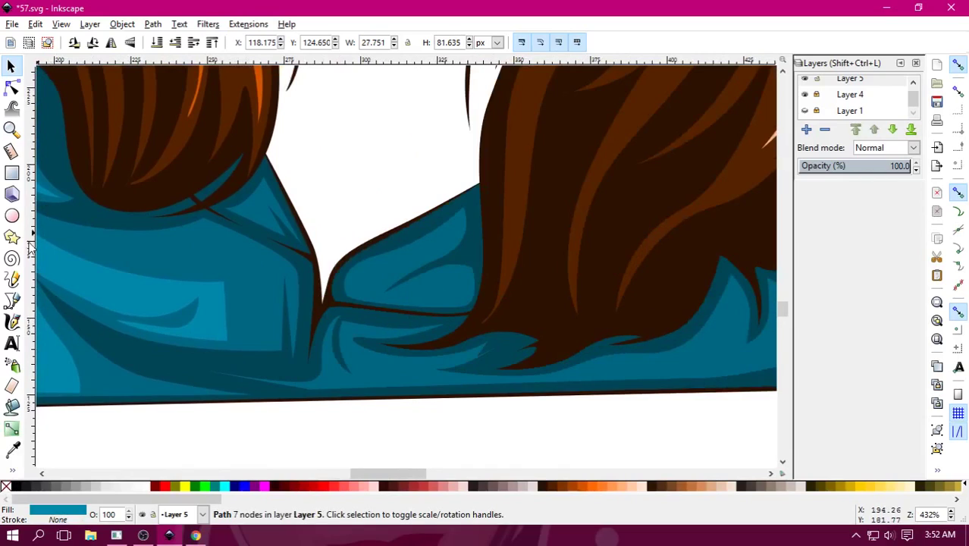
Add a thin outline-free lighter-teal crease highlight near the collar.
{"action": "left_click", "coordinate": [12, 301]}
{"action": "left_click", "coordinate": [458, 225]}
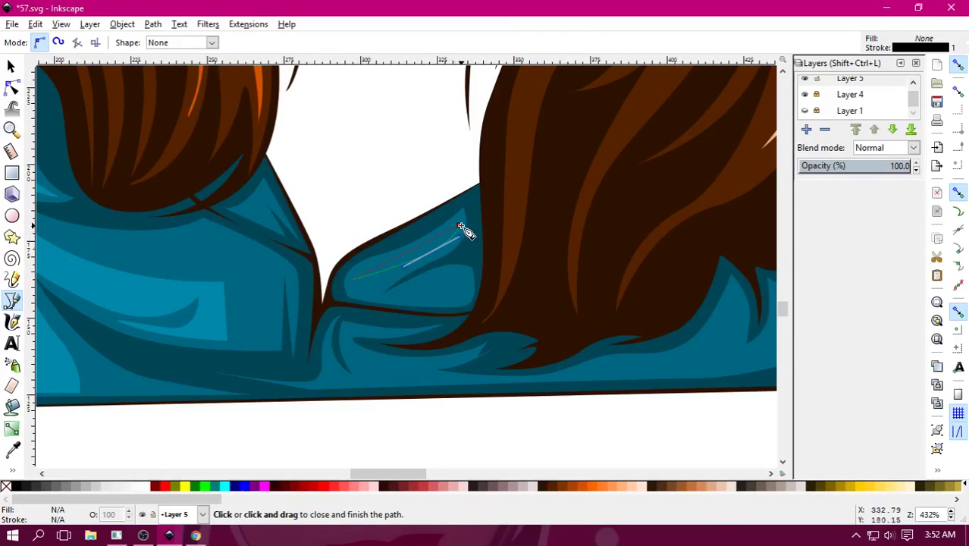
{"action": "left_click_drag", "start_coordinate": [460, 226], "coordinate": [485, 207]}
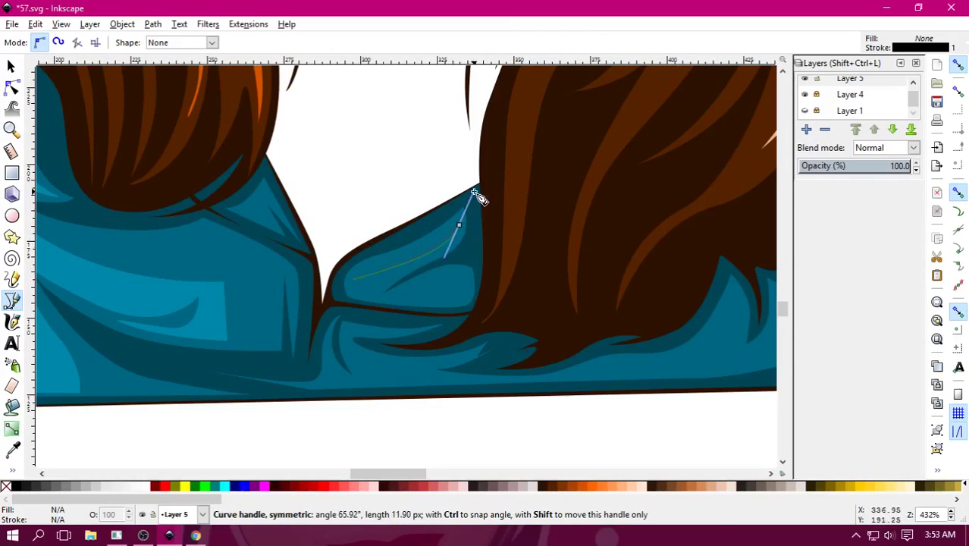
{"action": "left_click", "coordinate": [12, 449]}
{"action": "right_click", "coordinate": [5, 486]}
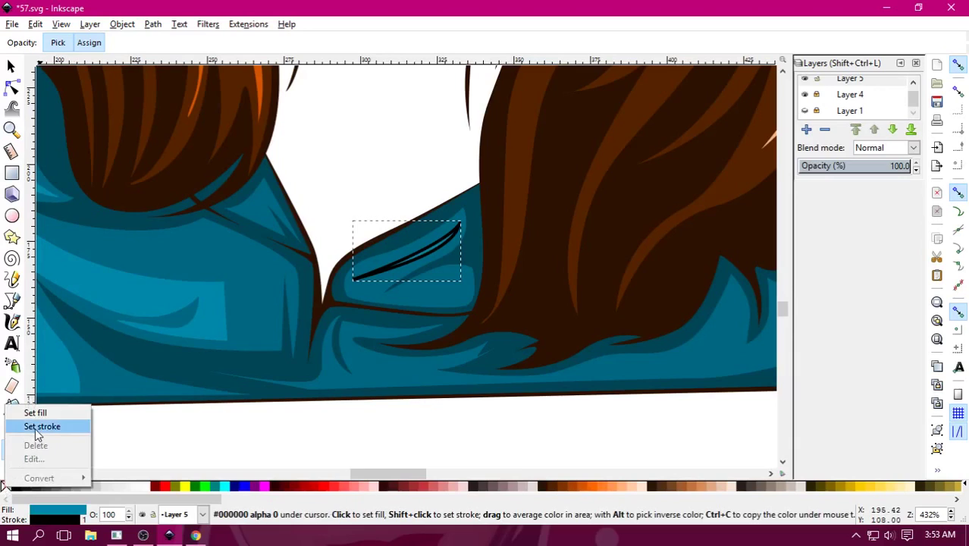
{"action": "left_click", "coordinate": [39, 425]}
{"action": "left_click", "coordinate": [11, 70]}
{"action": "left_click", "coordinate": [417, 440]}
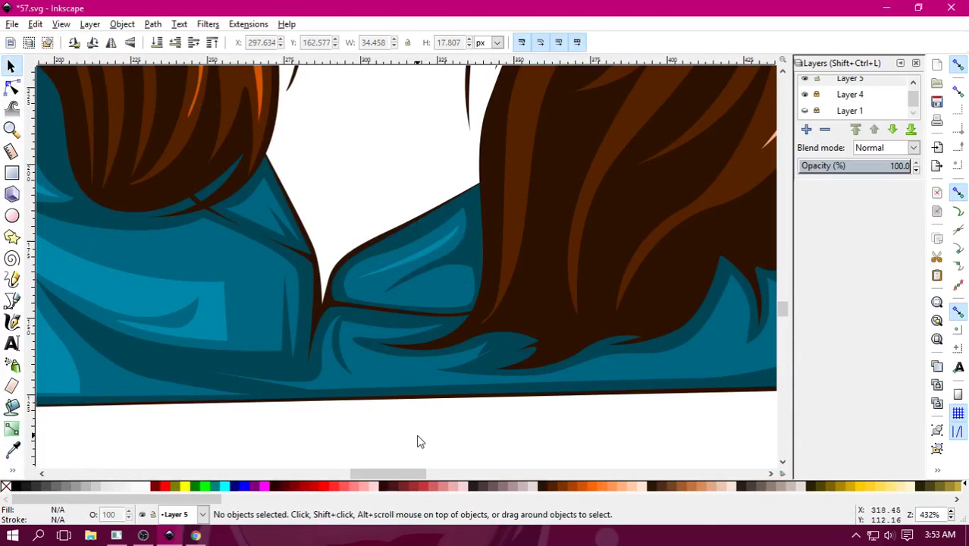
Begin tracing a new fold path on the right-hand shoulder with the pen.
{"action": "scroll", "coordinate": [437, 438], "scroll_direction": "down", "scroll_amount": 2}
{"action": "scroll", "coordinate": [439, 435], "scroll_direction": "down", "scroll_amount": 2}
{"action": "scroll", "coordinate": [440, 434], "scroll_direction": "down", "scroll_amount": 2}
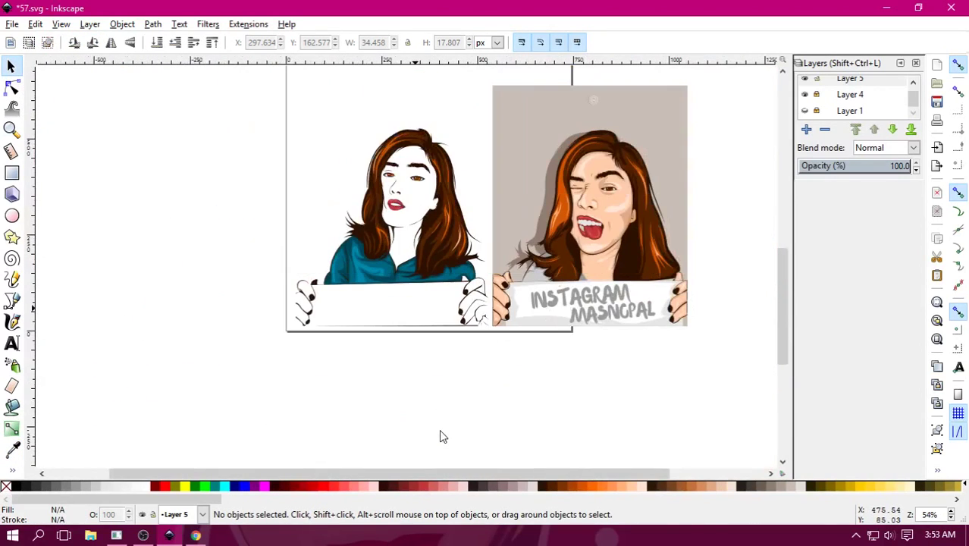
{"action": "scroll", "coordinate": [440, 432], "scroll_direction": "up", "scroll_amount": 1}
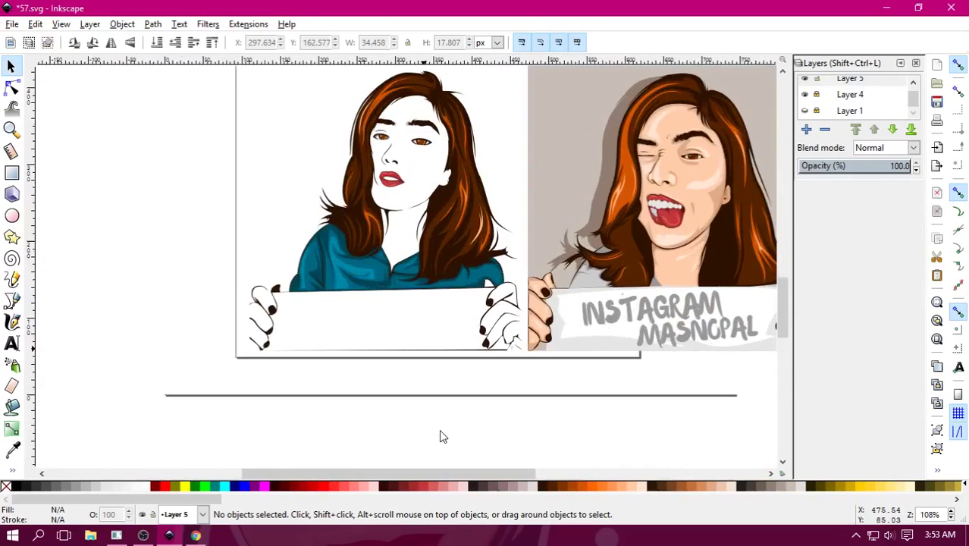
{"action": "scroll", "coordinate": [441, 432], "scroll_direction": "up", "scroll_amount": 2}
{"action": "scroll", "coordinate": [442, 436], "scroll_direction": "up", "scroll_amount": 2}
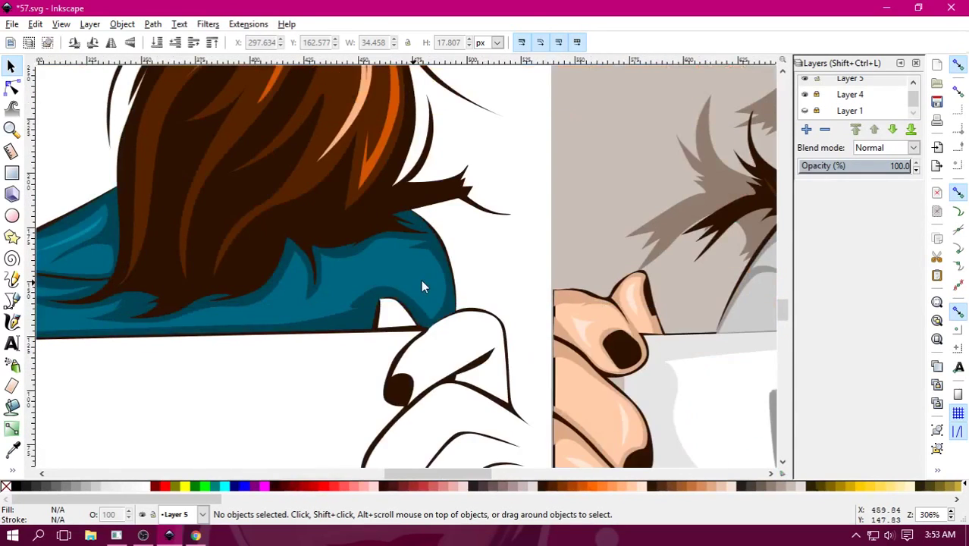
{"action": "scroll", "coordinate": [422, 286], "scroll_direction": "up", "scroll_amount": 3}
{"action": "key", "text": "b"}
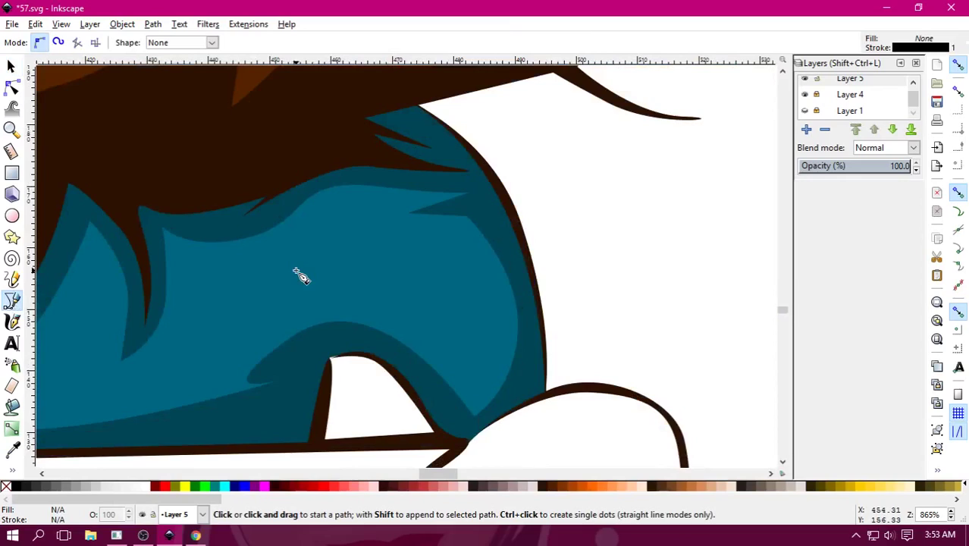
{"action": "left_click", "coordinate": [243, 277]}
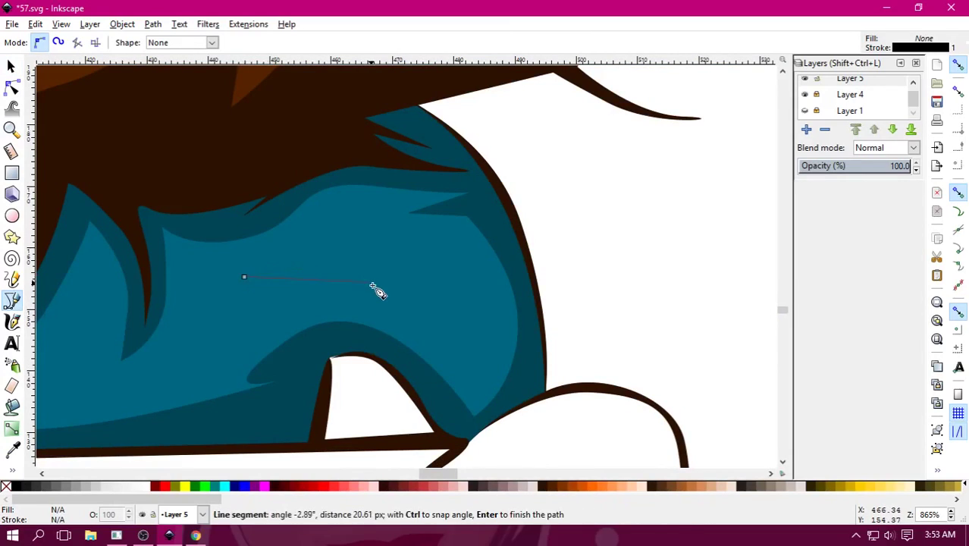
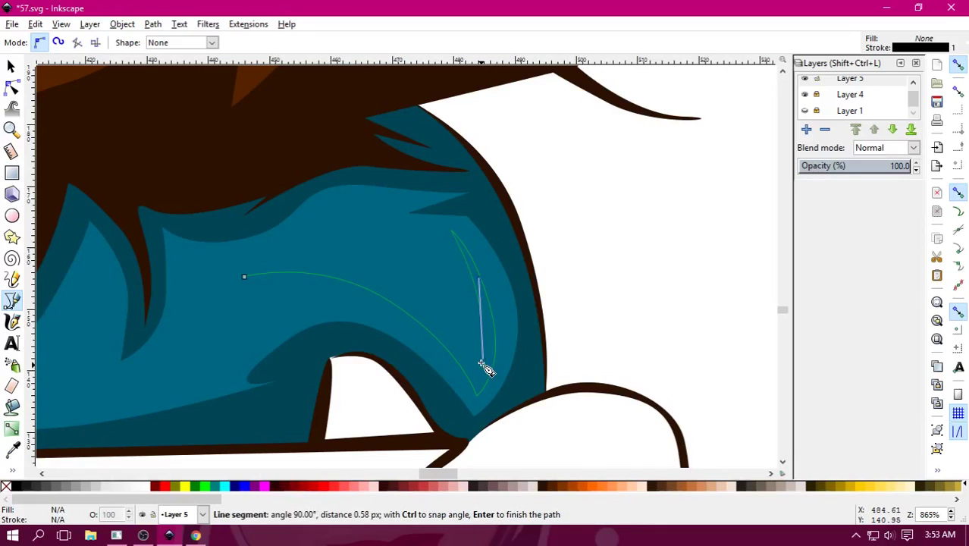
Close the dark fold shape on the right shoulder at its start node.
{"action": "left_click_drag", "start_coordinate": [245, 277], "coordinate": [70, 327]}
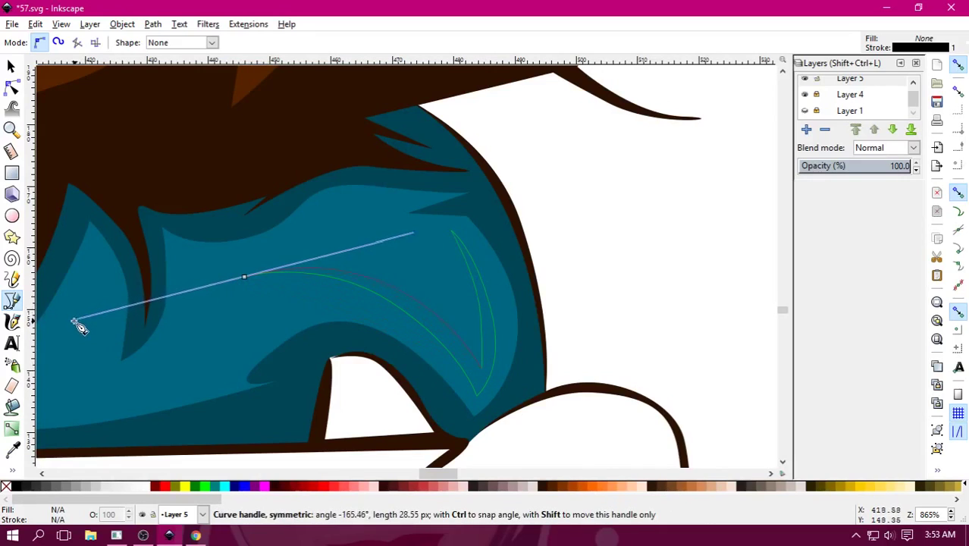
{"action": "scroll", "coordinate": [281, 404], "scroll_direction": "down", "scroll_amount": 3}
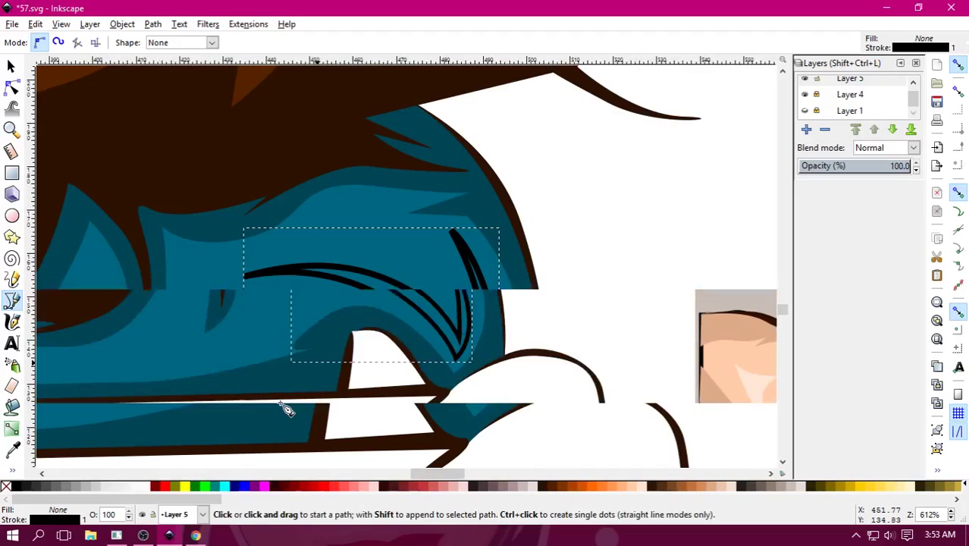
{"action": "key", "text": "minus"}
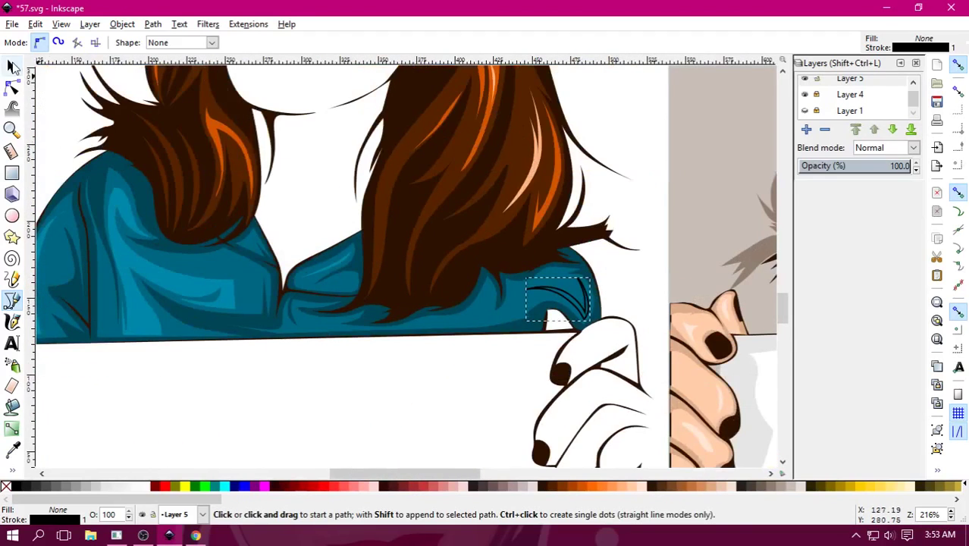
Union the fold with the second fold and left shoulder shading shapes into one path.
{"action": "key", "text": "s"}
{"action": "left_click", "coordinate": [323, 267], "text": "shift"}
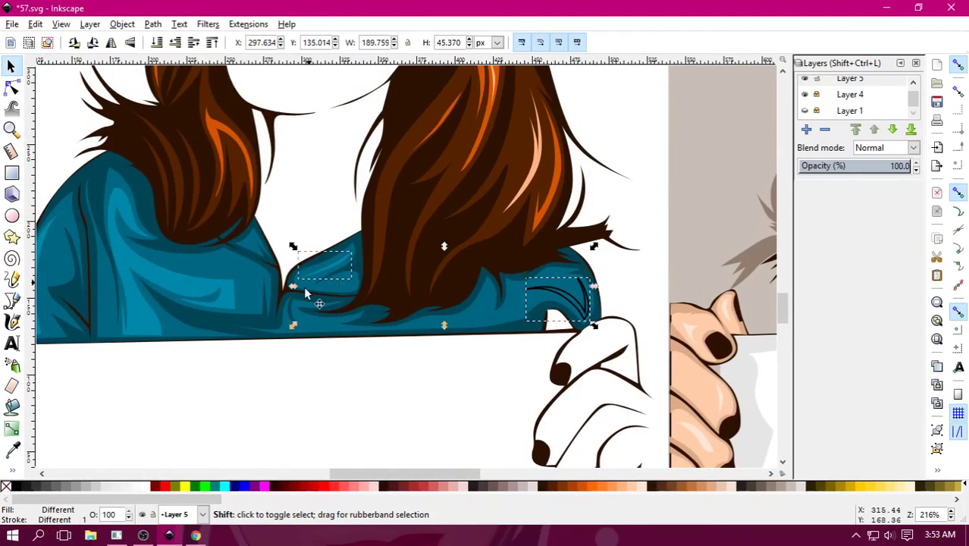
{"action": "left_click", "coordinate": [225, 309], "text": "shift"}
{"action": "scroll", "coordinate": [225, 309], "scroll_direction": "left", "scroll_amount": 5}
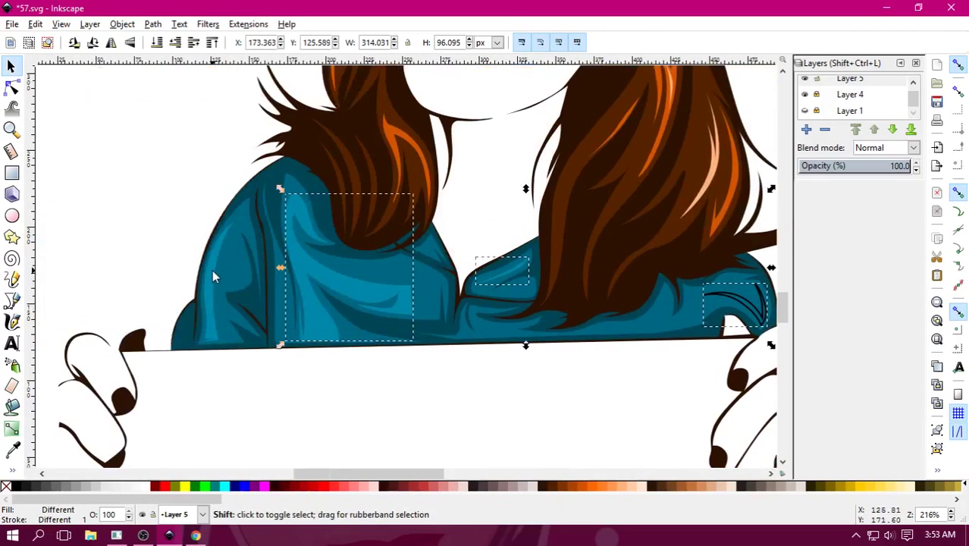
{"action": "left_click", "coordinate": [212, 270], "text": "shift"}
{"action": "left_click", "coordinate": [152, 24]}
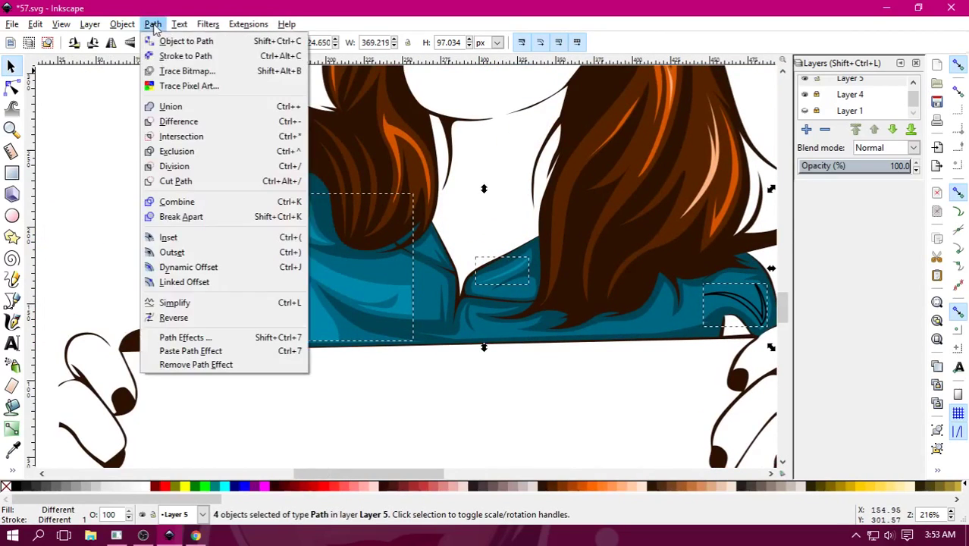
{"action": "left_click", "coordinate": [170, 104]}
{"action": "left_click", "coordinate": [194, 182]}
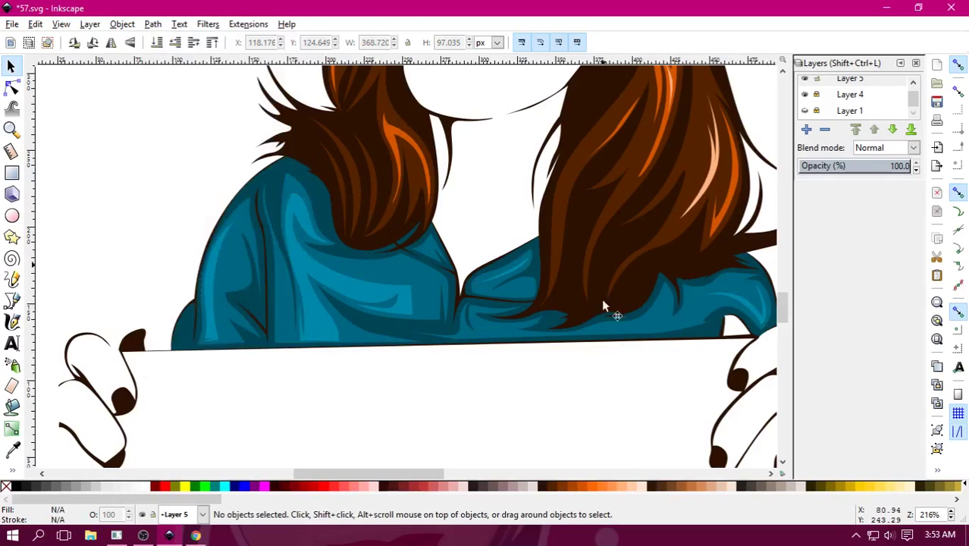
Add a Skintone layer below the current layer and make it active.
{"action": "key", "text": "minus"}
{"action": "key", "text": "minus"}
{"action": "key", "text": "minus"}
{"action": "key", "text": "minus"}
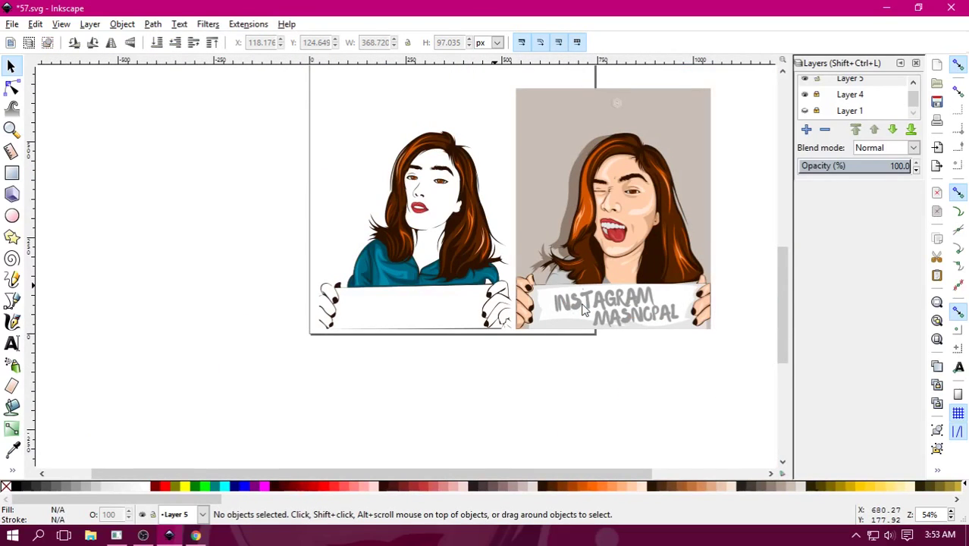
{"action": "key", "text": "plus"}
{"action": "key", "text": "plus"}
{"action": "scroll", "coordinate": [578, 353], "scroll_direction": "down", "scroll_amount": 2}
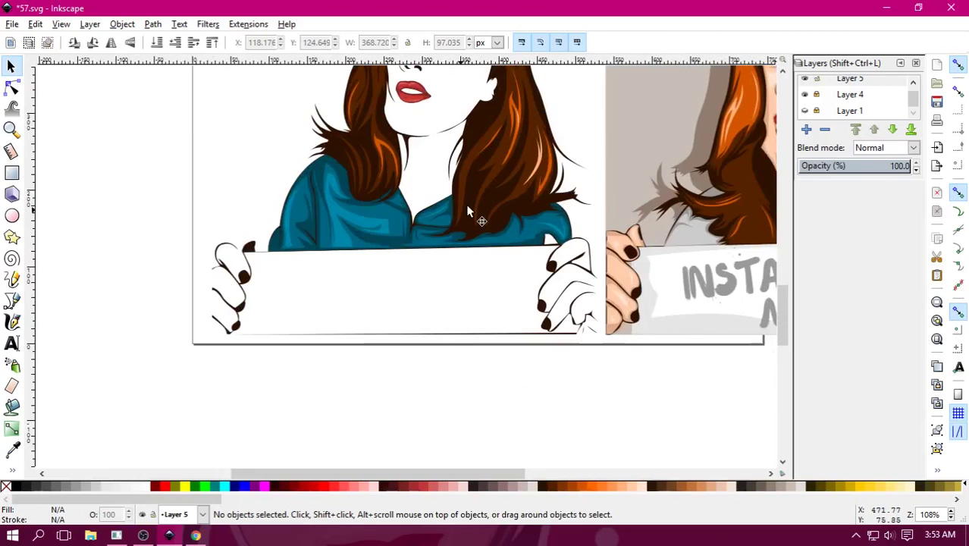
{"action": "scroll", "coordinate": [421, 320], "scroll_direction": "up", "scroll_amount": 5}
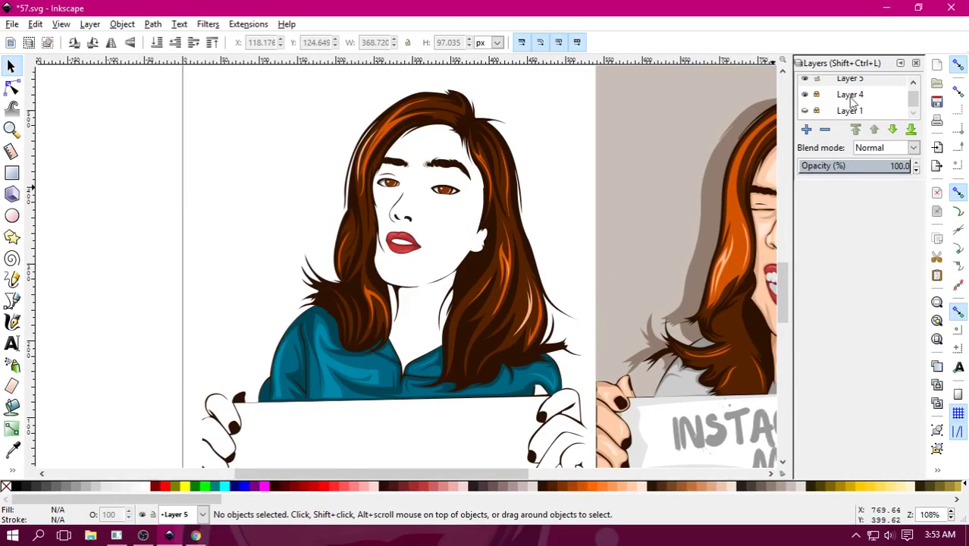
{"action": "left_click", "coordinate": [806, 130]}
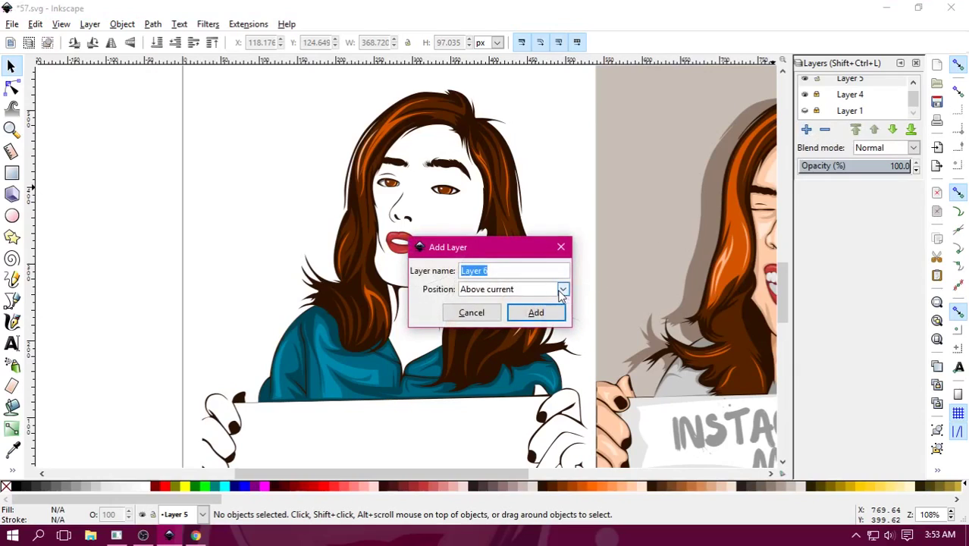
{"action": "left_click", "coordinate": [562, 290]}
{"action": "left_click", "coordinate": [489, 321]}
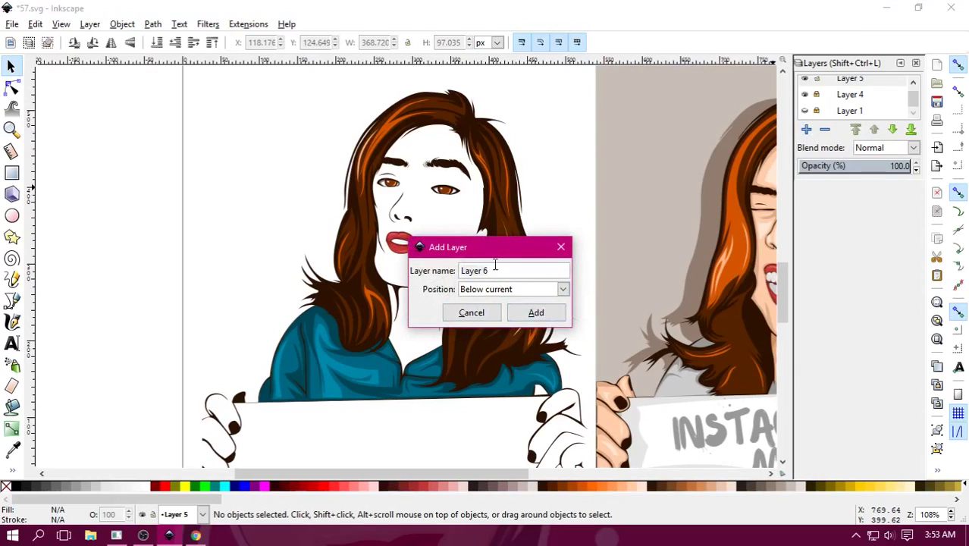
{"action": "left_click_drag", "start_coordinate": [495, 263], "coordinate": [453, 270]}
{"action": "type", "text": "Skintone"}
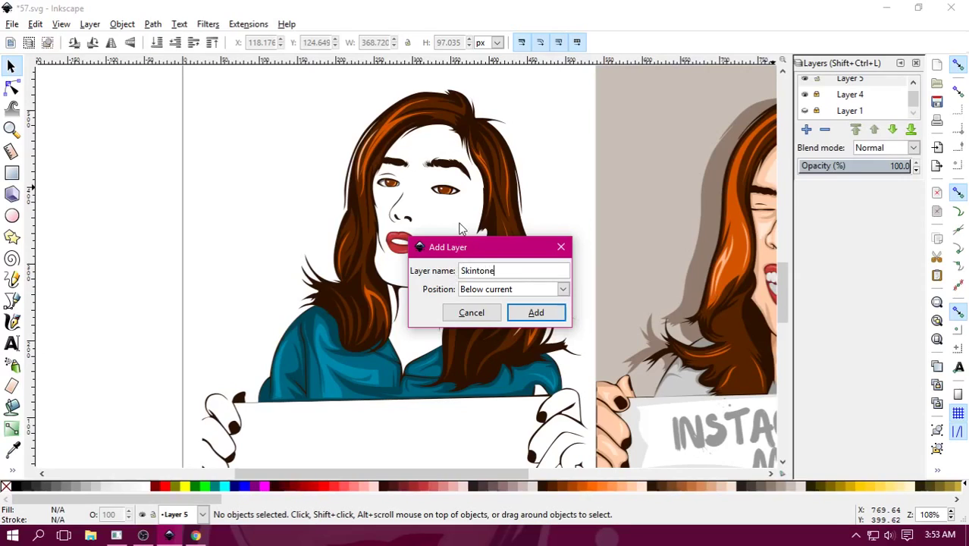
{"action": "left_click", "coordinate": [536, 313]}
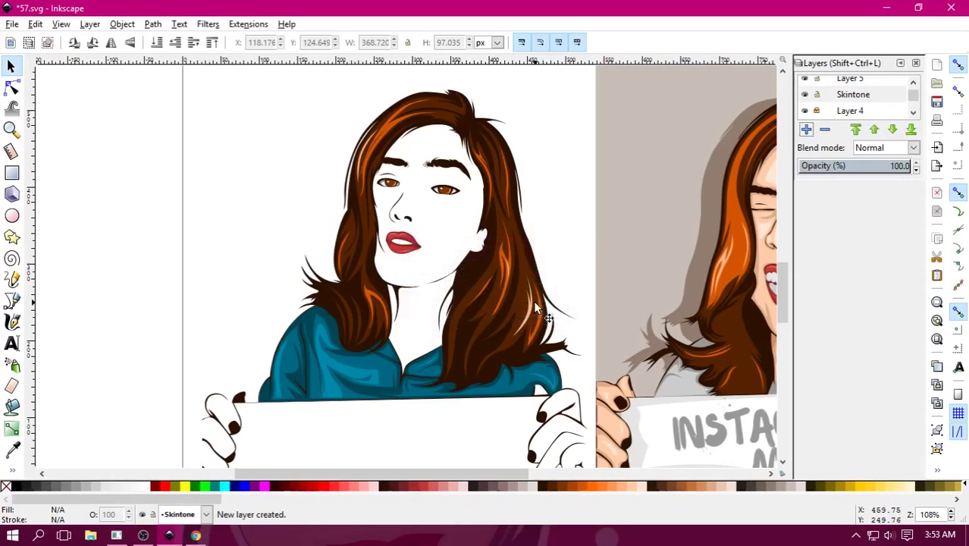
{"action": "left_click", "coordinate": [822, 92]}
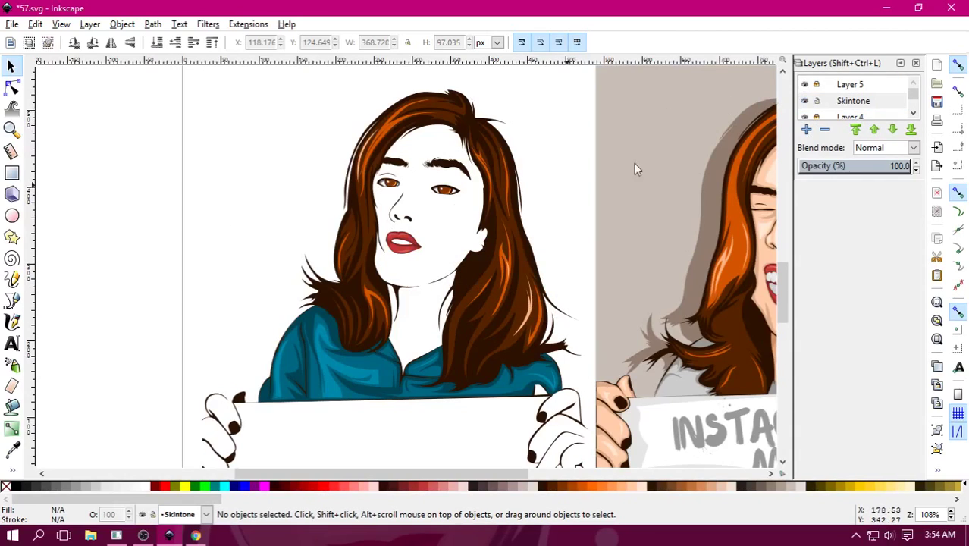
Unhide Layer 1 to show the reference photo, zoom into the face, and pick the Bezier pen.
{"action": "scroll", "coordinate": [858, 103], "scroll_direction": "down", "scroll_amount": 1}
{"action": "left_click", "coordinate": [804, 112]}
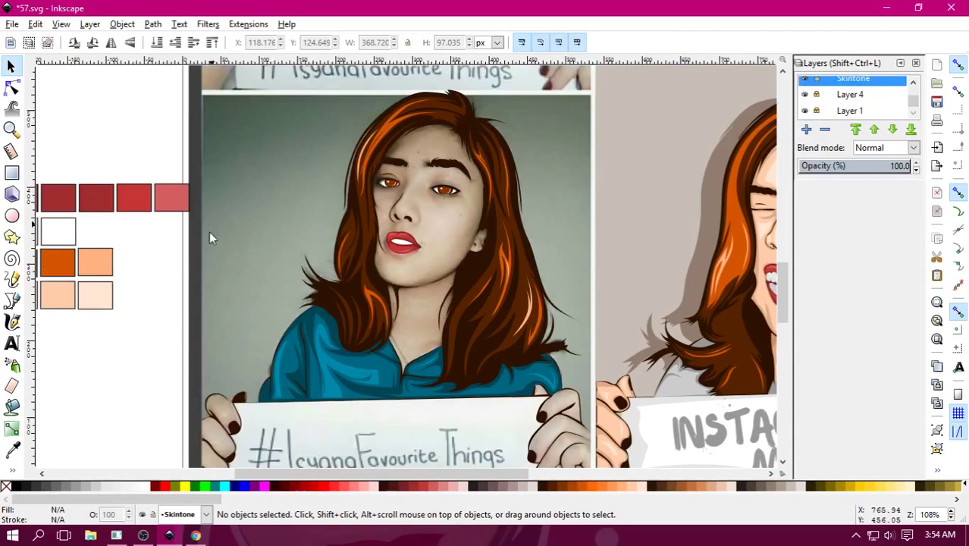
{"action": "scroll", "coordinate": [484, 184], "scroll_direction": "down", "scroll_amount": 1}
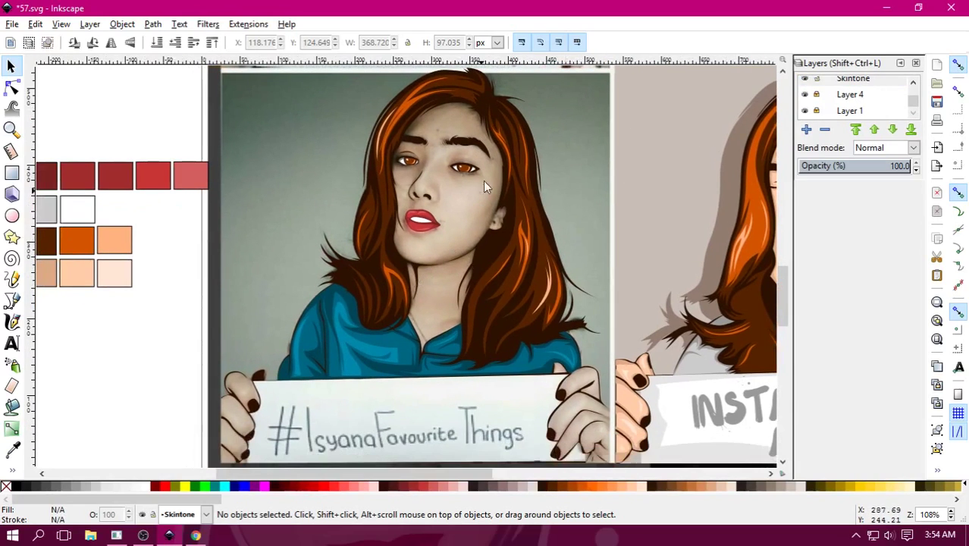
{"action": "scroll", "coordinate": [361, 228], "scroll_direction": "left", "scroll_amount": 2}
{"action": "scroll", "coordinate": [298, 245], "scroll_direction": "left", "scroll_amount": 3}
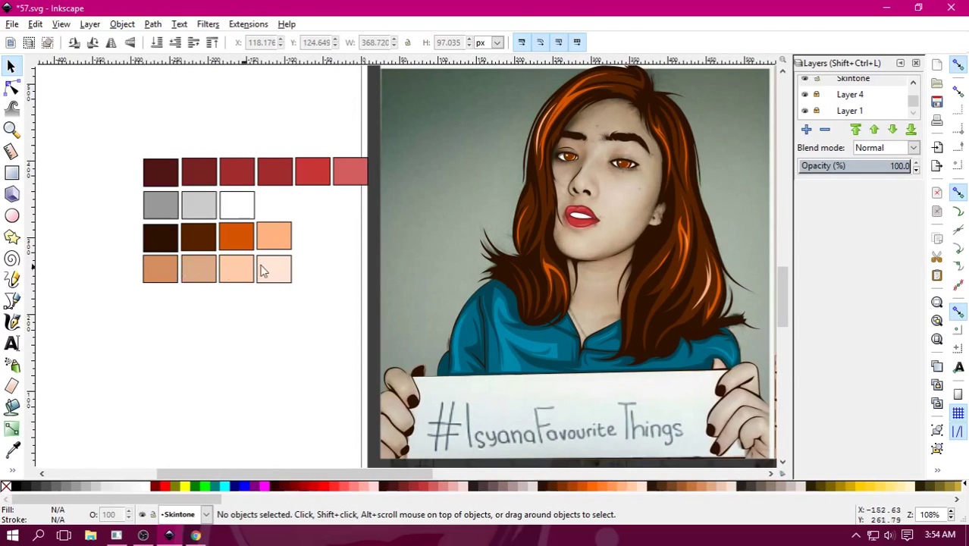
{"action": "scroll", "coordinate": [528, 190], "scroll_direction": "down", "scroll_amount": 5}
{"action": "scroll", "coordinate": [459, 281], "scroll_direction": "up", "scroll_amount": 1}
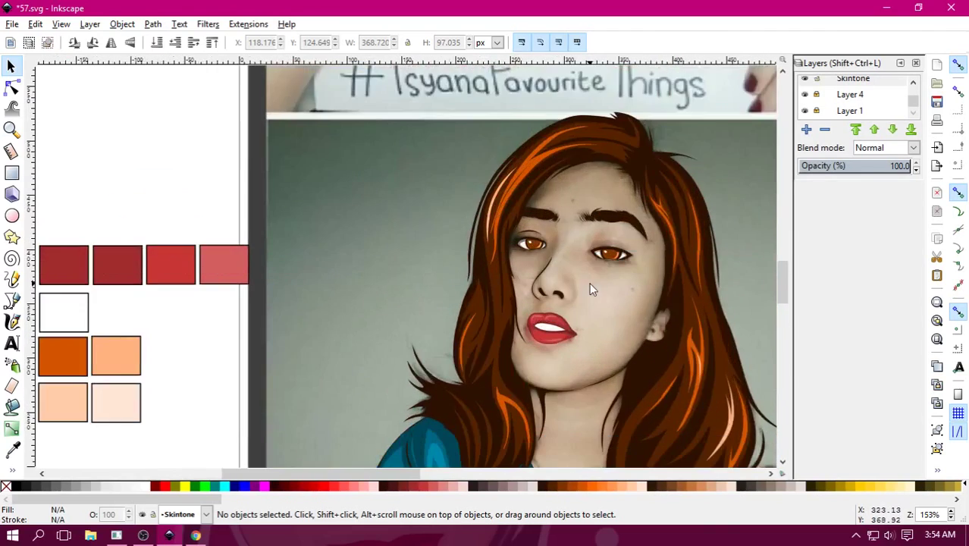
{"action": "scroll", "coordinate": [590, 282], "scroll_direction": "up", "scroll_amount": 1}
{"action": "scroll", "coordinate": [376, 324], "scroll_direction": "up", "scroll_amount": 1}
{"action": "scroll", "coordinate": [376, 324], "scroll_direction": "up", "scroll_amount": 1}
{"action": "scroll", "coordinate": [301, 365], "scroll_direction": "up", "scroll_amount": 1}
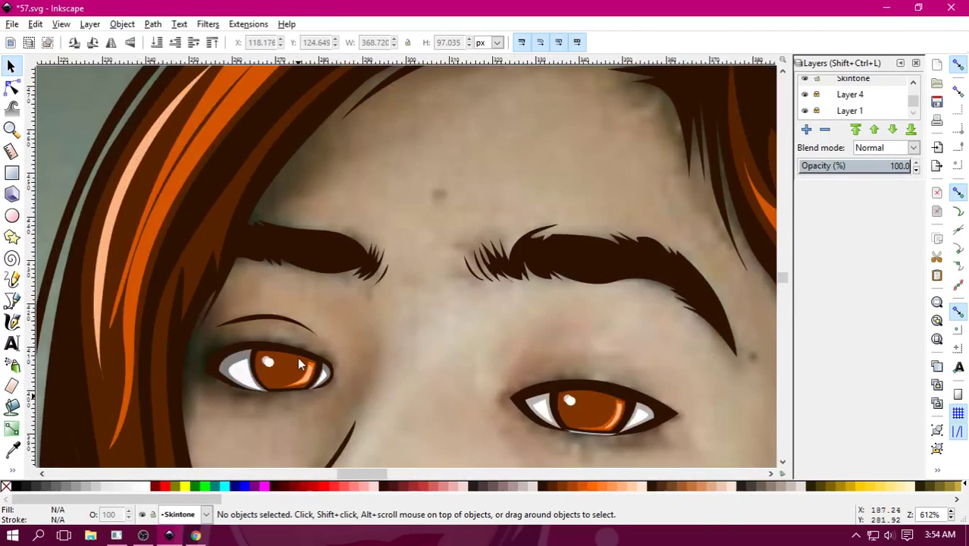
{"action": "key", "text": "b"}
{"action": "scroll", "coordinate": [369, 333], "scroll_direction": "up", "scroll_amount": 2}
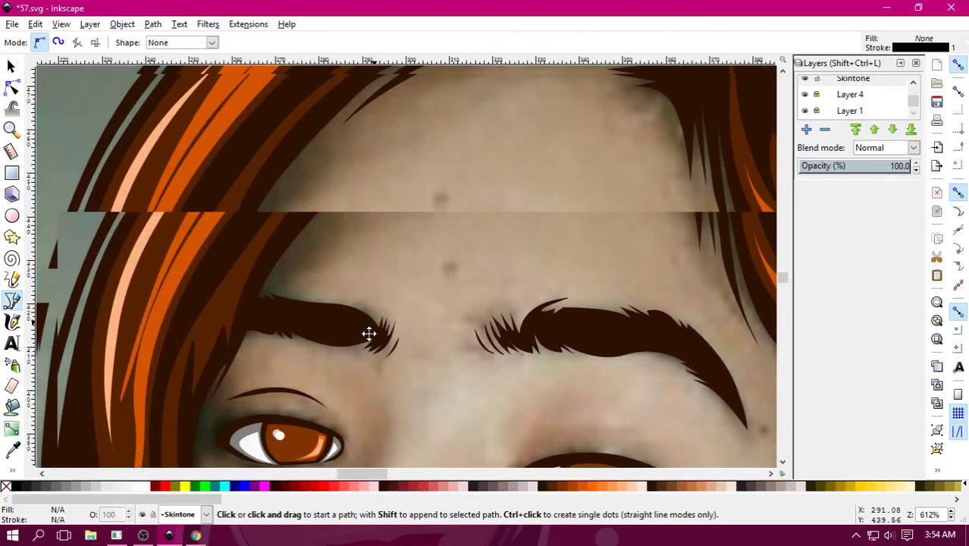
Start the skin outline at the forehead hairline and trace over the brow to its end.
{"action": "scroll", "coordinate": [368, 333], "scroll_direction": "up", "scroll_amount": 1}
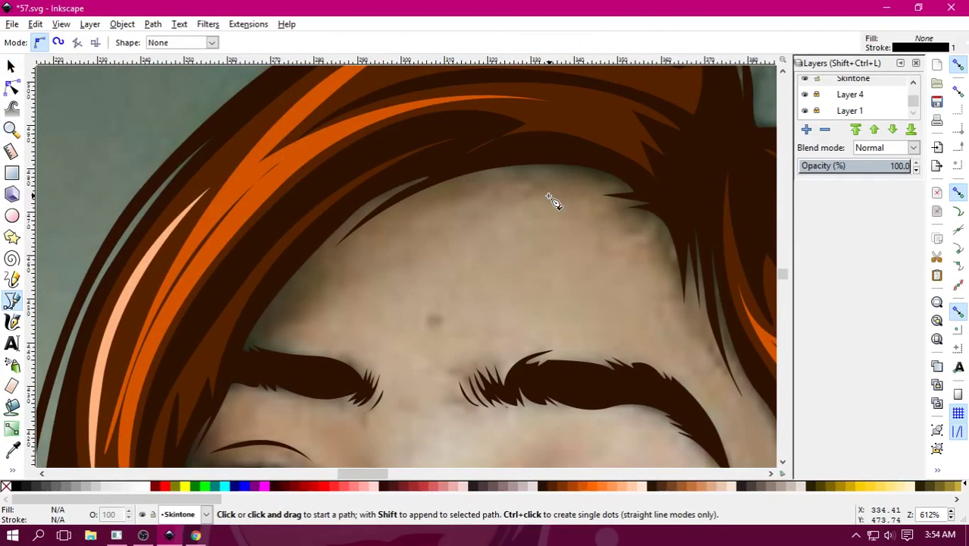
{"action": "left_click", "coordinate": [541, 188]}
{"action": "left_click_drag", "start_coordinate": [441, 185], "coordinate": [394, 227]}
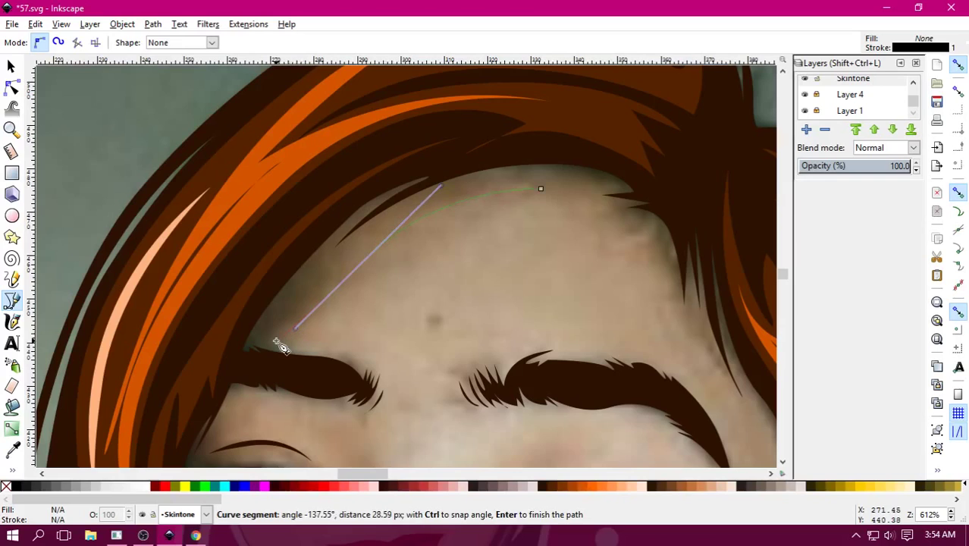
{"action": "left_click", "coordinate": [297, 341]}
{"action": "scroll", "coordinate": [322, 351], "scroll_direction": "up", "scroll_amount": 1}
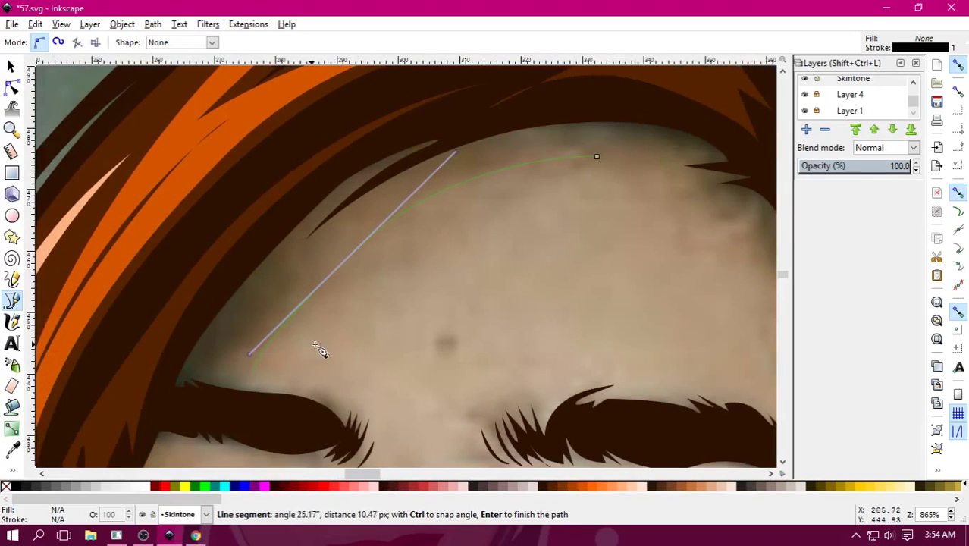
{"action": "scroll", "coordinate": [342, 271], "scroll_direction": "down", "scroll_amount": 2}
{"action": "scroll", "coordinate": [372, 185], "scroll_direction": "up", "scroll_amount": 1}
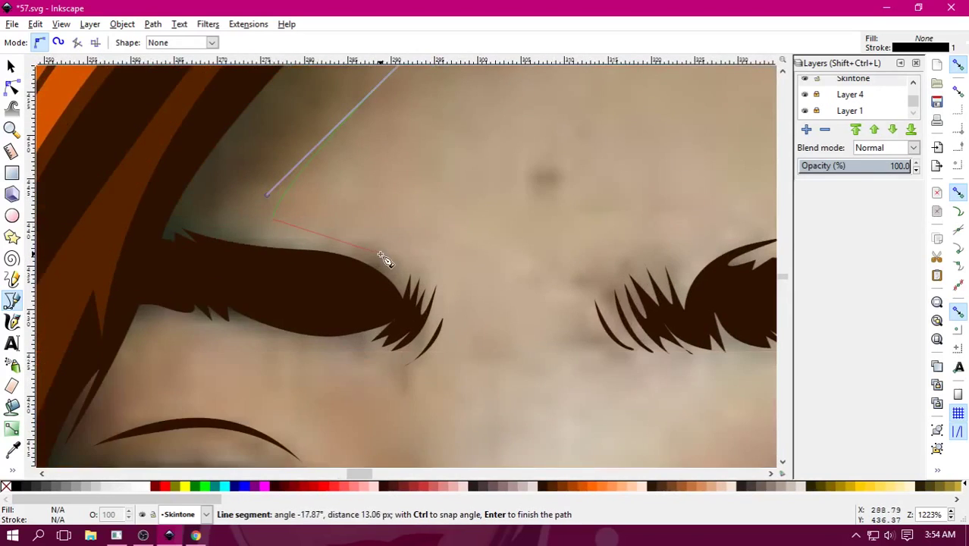
{"action": "left_click_drag", "start_coordinate": [369, 236], "coordinate": [406, 279]}
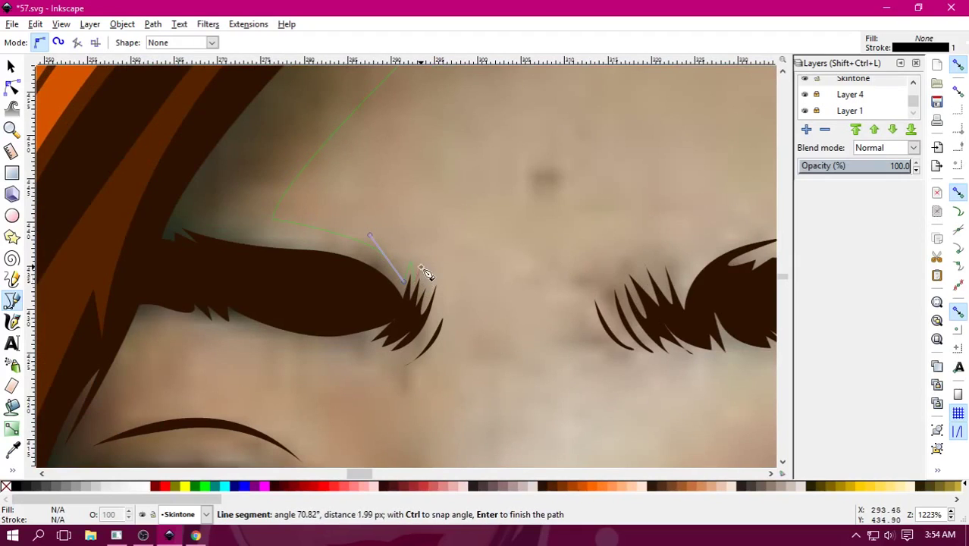
{"action": "left_click", "coordinate": [411, 265]}
{"action": "left_click", "coordinate": [435, 281]}
{"action": "left_click_drag", "start_coordinate": [440, 306], "coordinate": [422, 338]}
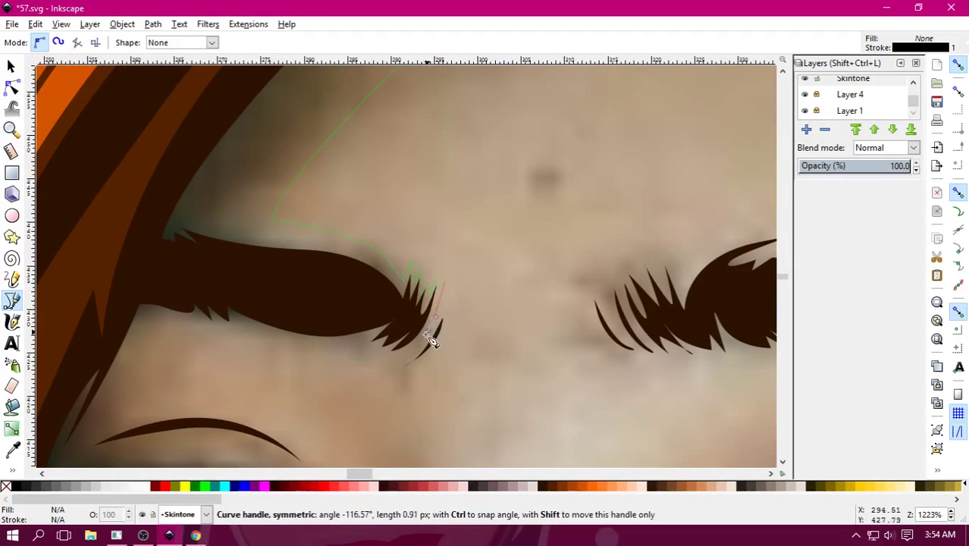
{"action": "scroll", "coordinate": [504, 256], "scroll_direction": "down", "scroll_amount": 3}
{"action": "scroll", "coordinate": [508, 258], "scroll_direction": "left", "scroll_amount": 3}
Continue the outline beneath the eyebrow, along the brow crease and eyelid.
{"action": "left_click", "coordinate": [517, 243]}
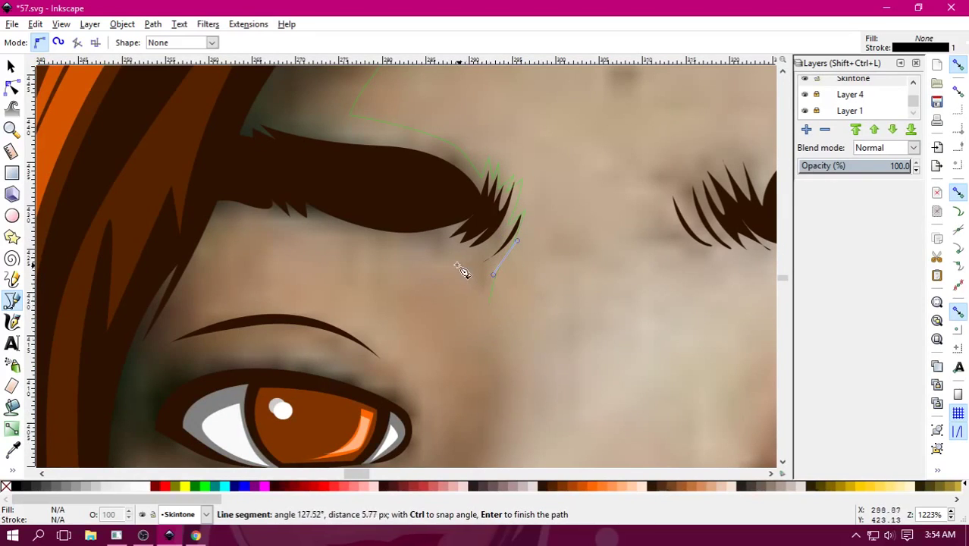
{"action": "left_click_drag", "start_coordinate": [455, 264], "coordinate": [423, 249]}
{"action": "left_click_drag", "start_coordinate": [335, 238], "coordinate": [302, 232]}
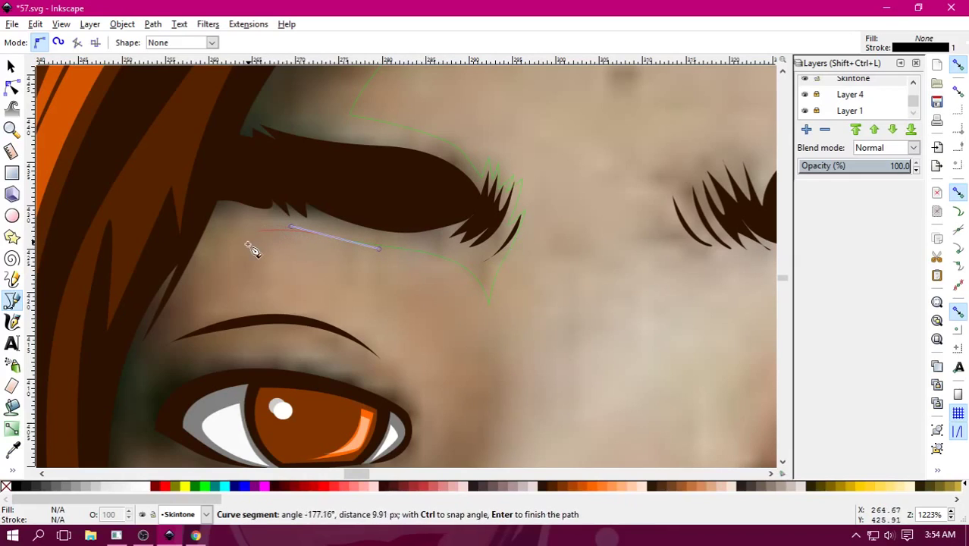
{"action": "left_click_drag", "start_coordinate": [242, 240], "coordinate": [211, 287]}
{"action": "left_click", "coordinate": [183, 326]}
{"action": "left_click_drag", "start_coordinate": [323, 315], "coordinate": [380, 336]}
{"action": "left_click", "coordinate": [396, 370]}
{"action": "scroll", "coordinate": [493, 320], "scroll_direction": "left", "scroll_amount": 5}
{"action": "scroll", "coordinate": [493, 320], "scroll_direction": "down", "scroll_amount": 1}
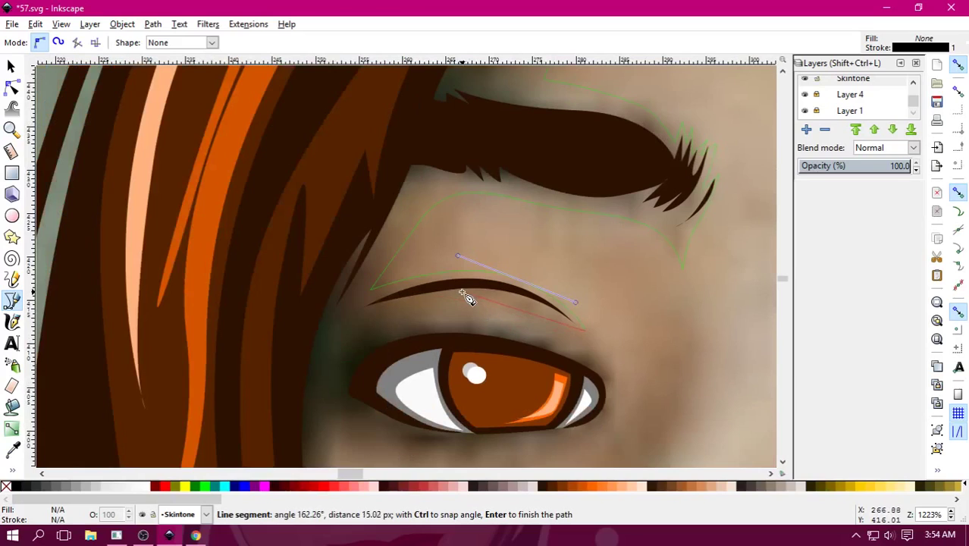
{"action": "left_click_drag", "start_coordinate": [461, 295], "coordinate": [440, 299]}
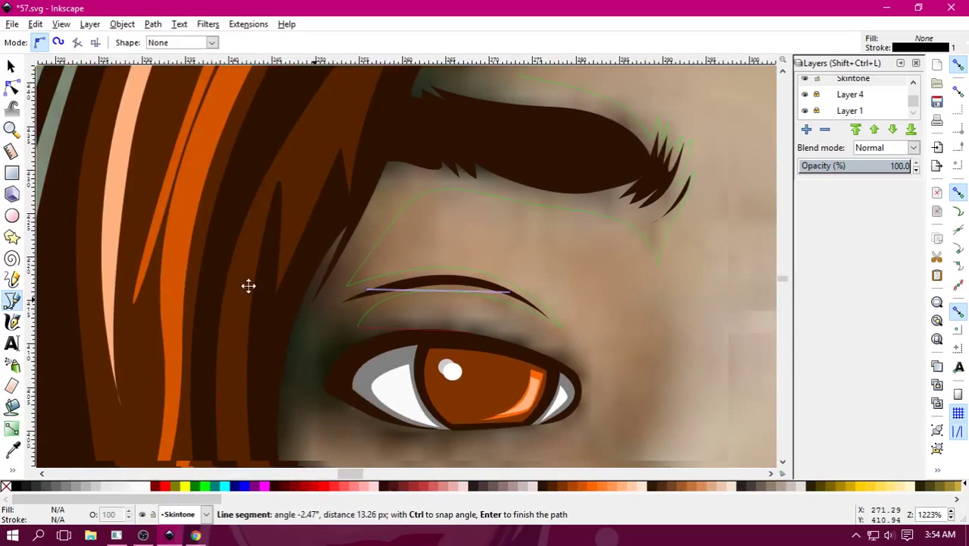
{"action": "scroll", "coordinate": [274, 184], "scroll_direction": "down", "scroll_amount": 3}
{"action": "scroll", "coordinate": [274, 184], "scroll_direction": "down", "scroll_amount": 1}
{"action": "scroll", "coordinate": [280, 186], "scroll_direction": "down", "scroll_amount": 2}
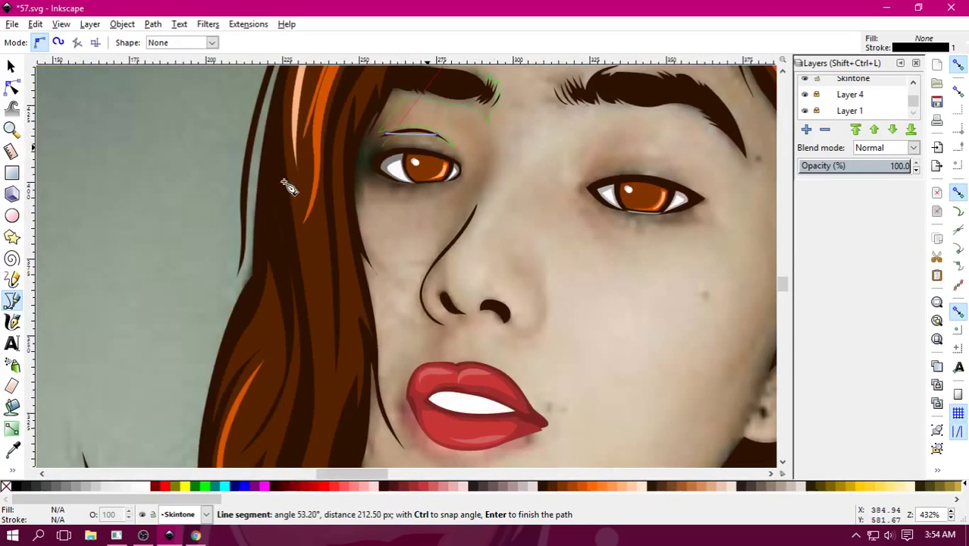
{"action": "scroll", "coordinate": [256, 298], "scroll_direction": "up", "scroll_amount": 3}
{"action": "scroll", "coordinate": [256, 298], "scroll_direction": "right", "scroll_amount": 1}
{"action": "scroll", "coordinate": [361, 240], "scroll_direction": "up", "scroll_amount": 4}
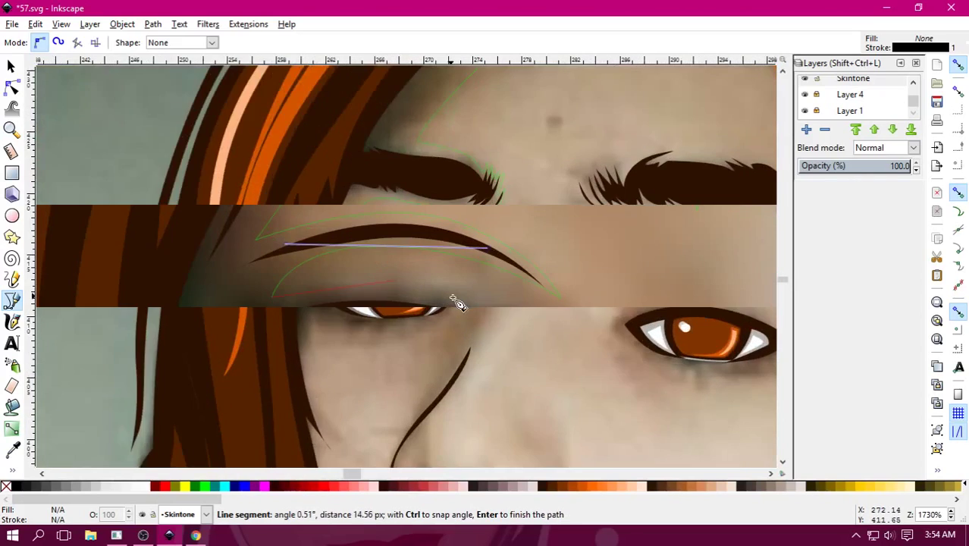
Trace the outline around the eye's outer corner and beneath the eye.
{"action": "left_click_drag", "start_coordinate": [598, 356], "coordinate": [603, 365]}
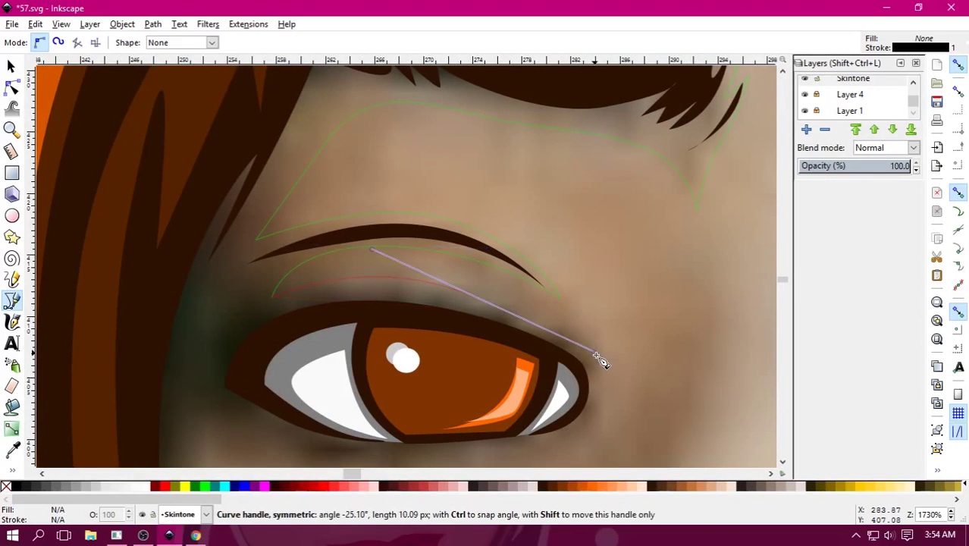
{"action": "left_click_drag", "start_coordinate": [604, 418], "coordinate": [606, 415]}
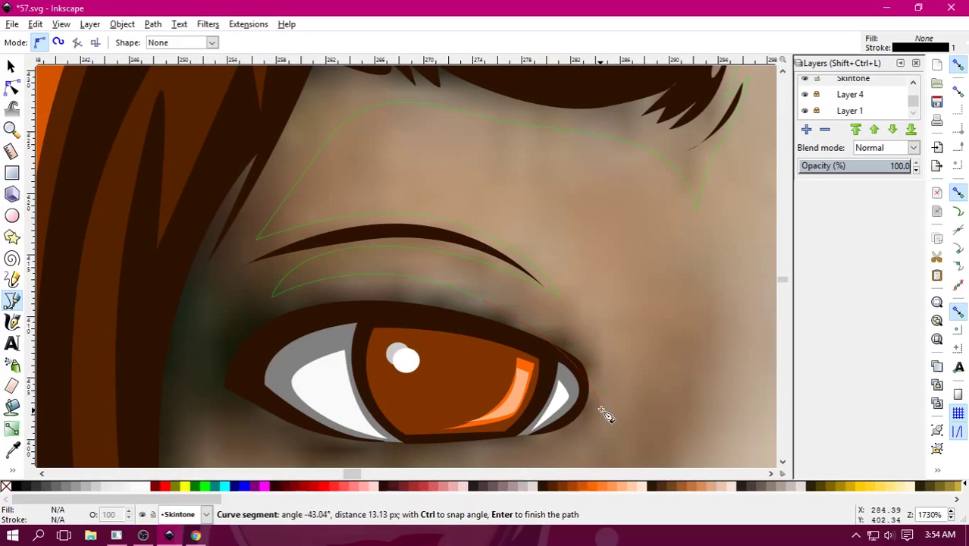
{"action": "left_click_drag", "start_coordinate": [596, 360], "coordinate": [611, 423]}
{"action": "scroll", "coordinate": [611, 430], "scroll_direction": "down", "scroll_amount": 1, "text": "ctrl"}
{"action": "scroll", "coordinate": [607, 402], "scroll_direction": "down", "scroll_amount": 5}
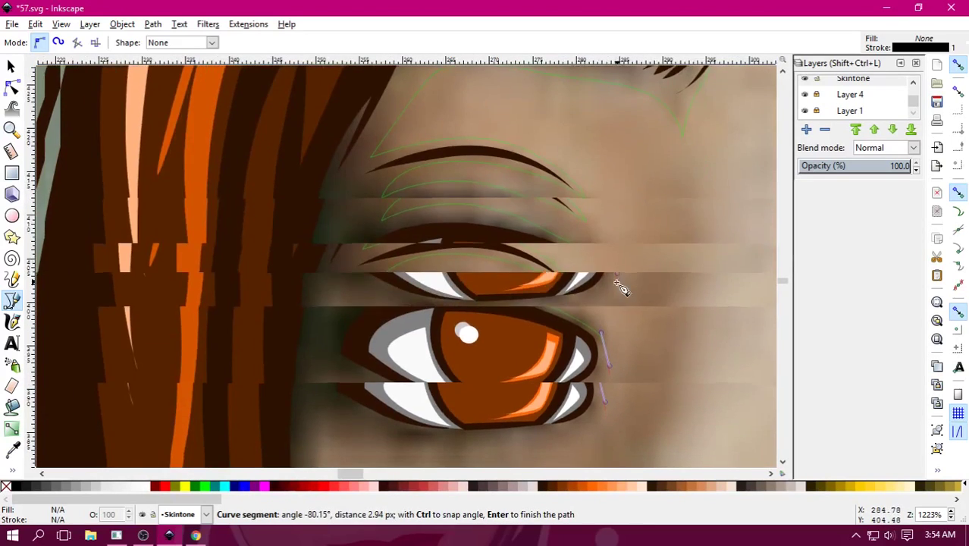
{"action": "left_click_drag", "start_coordinate": [557, 314], "coordinate": [513, 336]}
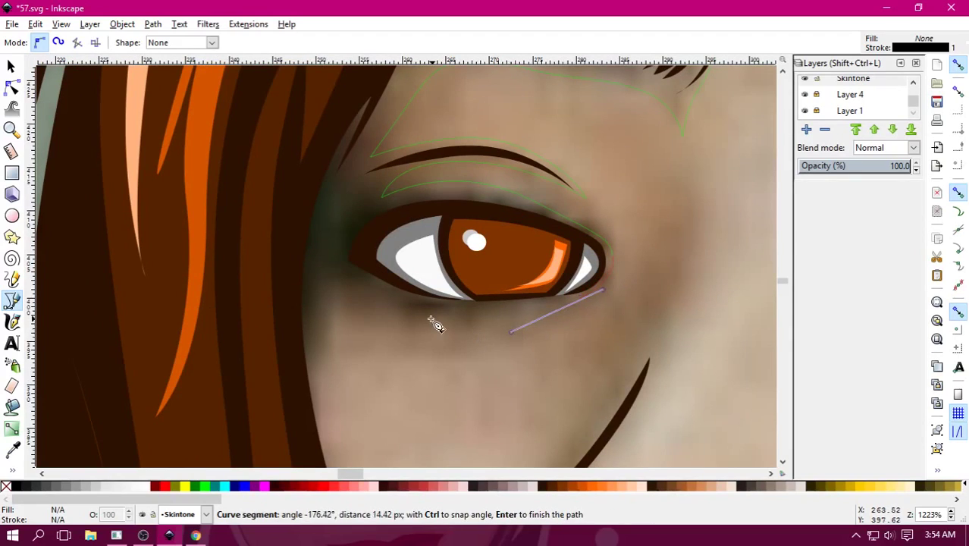
{"action": "left_click_drag", "start_coordinate": [390, 304], "coordinate": [350, 286]}
Carry the outline down the cheek and jaw beside the hair toward the lips.
{"action": "scroll", "coordinate": [320, 385], "scroll_direction": "down", "scroll_amount": 2}
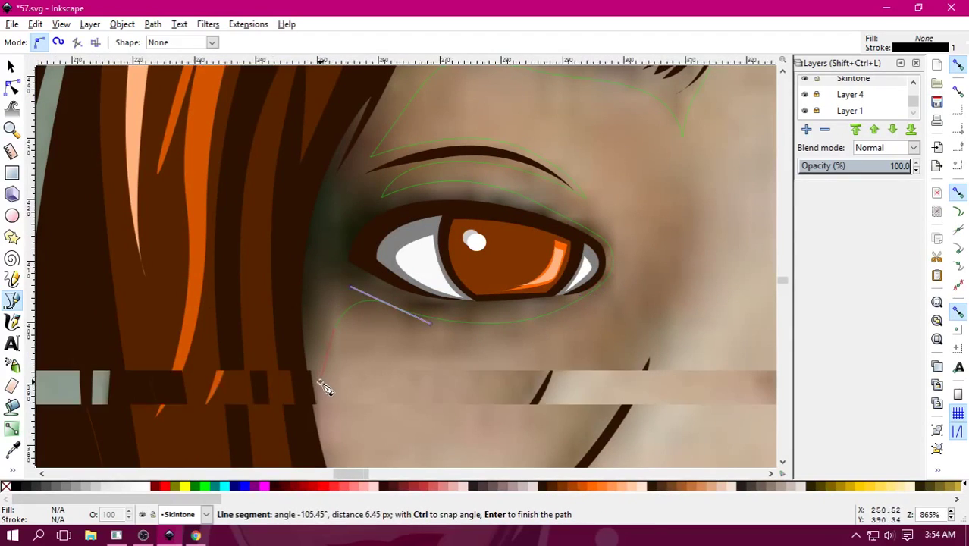
{"action": "left_click_drag", "start_coordinate": [324, 368], "coordinate": [378, 237]}
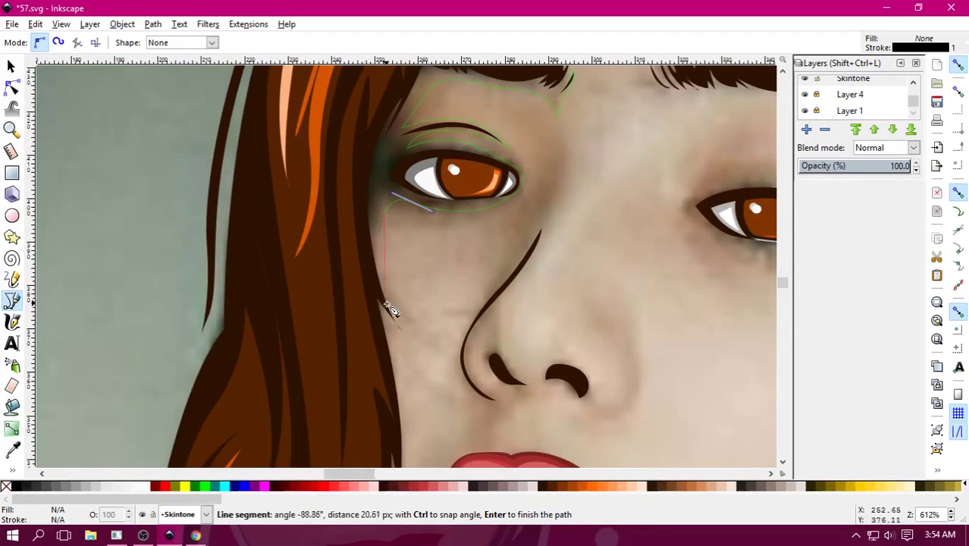
{"action": "left_click_drag", "start_coordinate": [386, 295], "coordinate": [406, 331]}
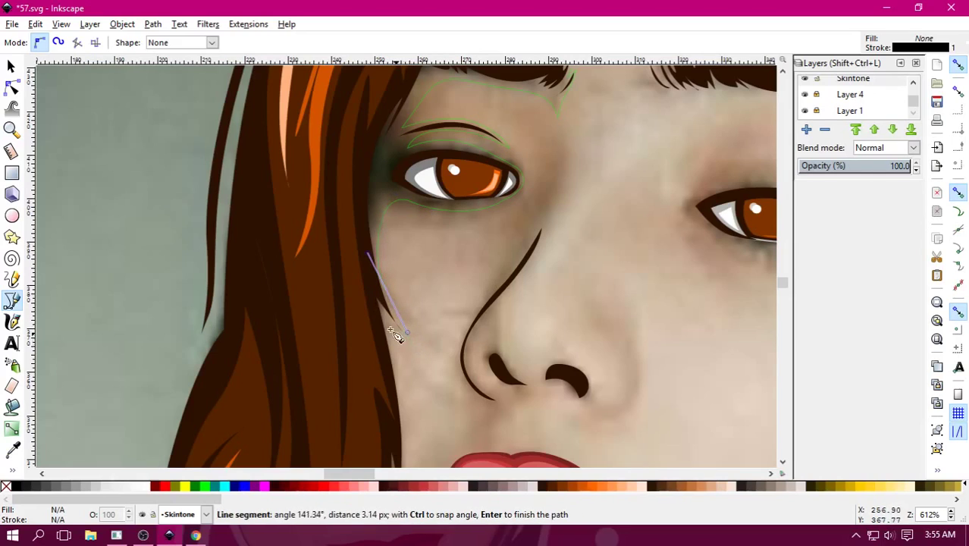
{"action": "scroll", "coordinate": [400, 303], "scroll_direction": "down", "scroll_amount": 5}
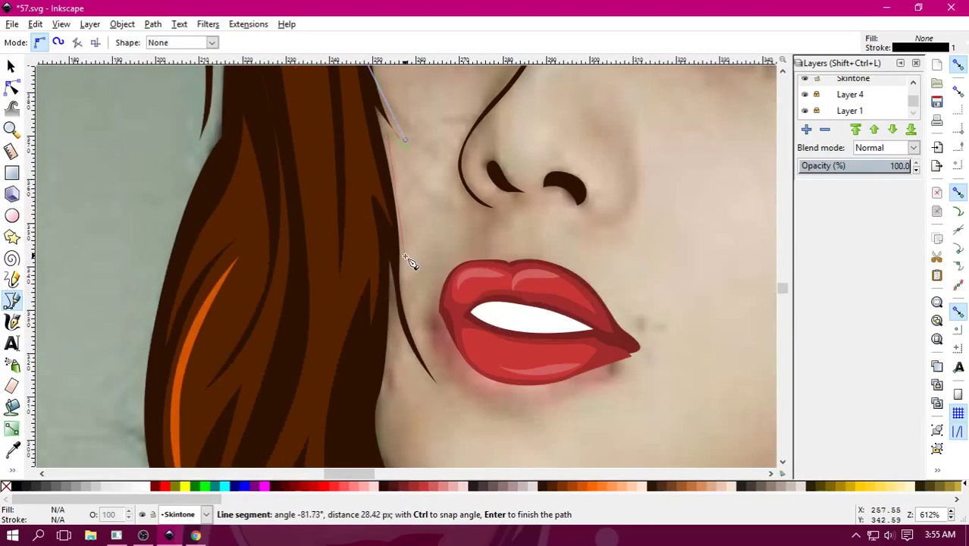
{"action": "left_click_drag", "start_coordinate": [395, 267], "coordinate": [414, 297]}
{"action": "left_click_drag", "start_coordinate": [417, 343], "coordinate": [429, 367]}
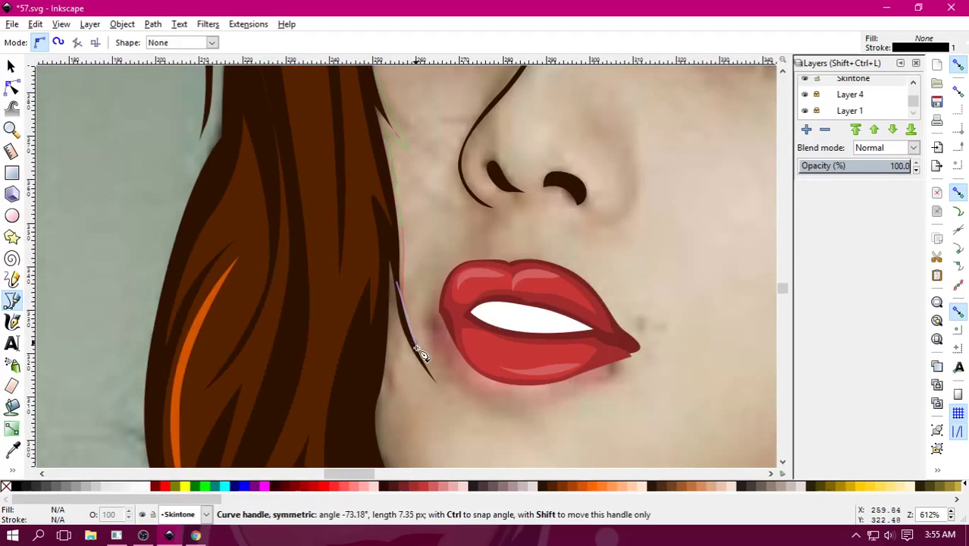
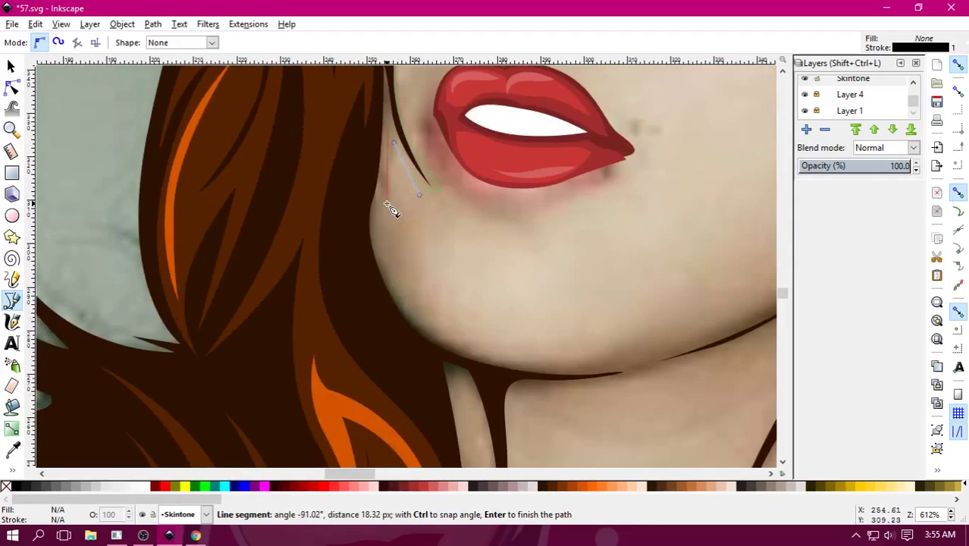
Remove the misplaced node and trace the skin outline along the jaw and under the chin.
{"action": "key", "text": "BackSpace"}
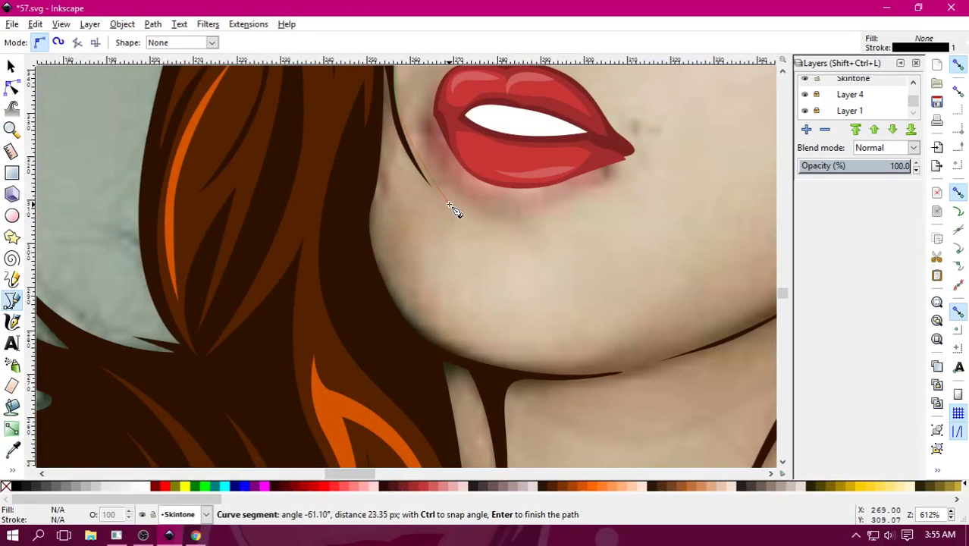
{"action": "left_click", "coordinate": [448, 206]}
{"action": "left_click_drag", "start_coordinate": [411, 180], "coordinate": [395, 137]}
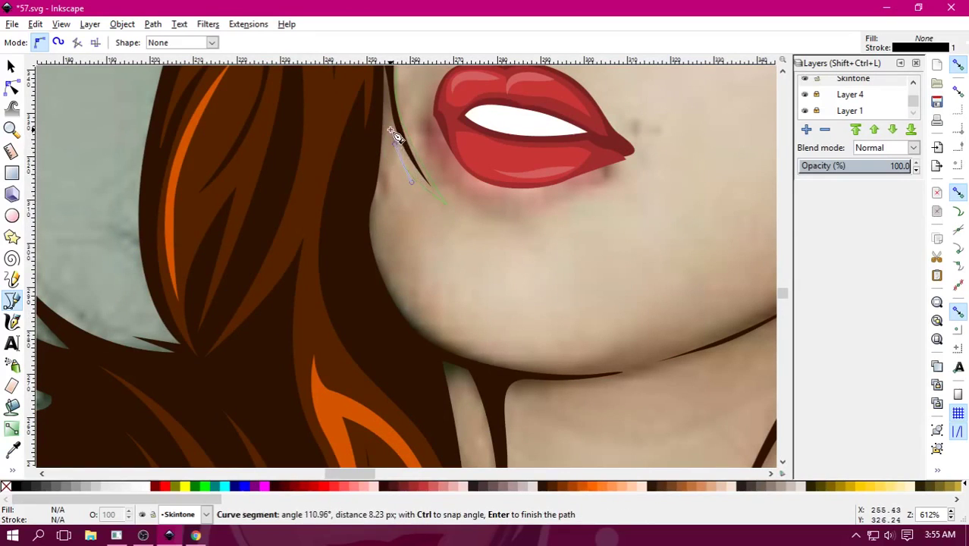
{"action": "left_click", "coordinate": [394, 142]}
{"action": "left_click_drag", "start_coordinate": [386, 198], "coordinate": [375, 232]}
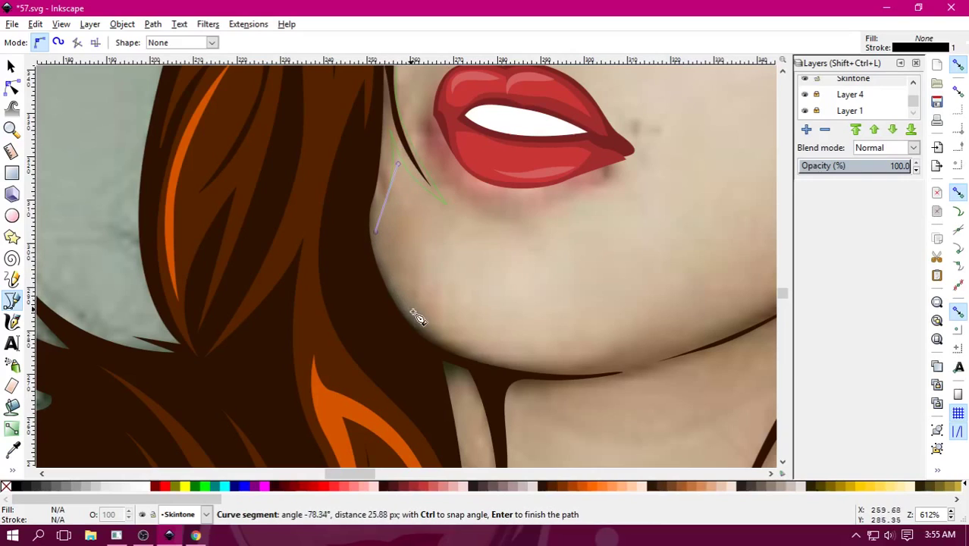
{"action": "left_click_drag", "start_coordinate": [446, 338], "coordinate": [511, 368]}
{"action": "scroll", "coordinate": [584, 379], "scroll_direction": "right", "scroll_amount": 10}
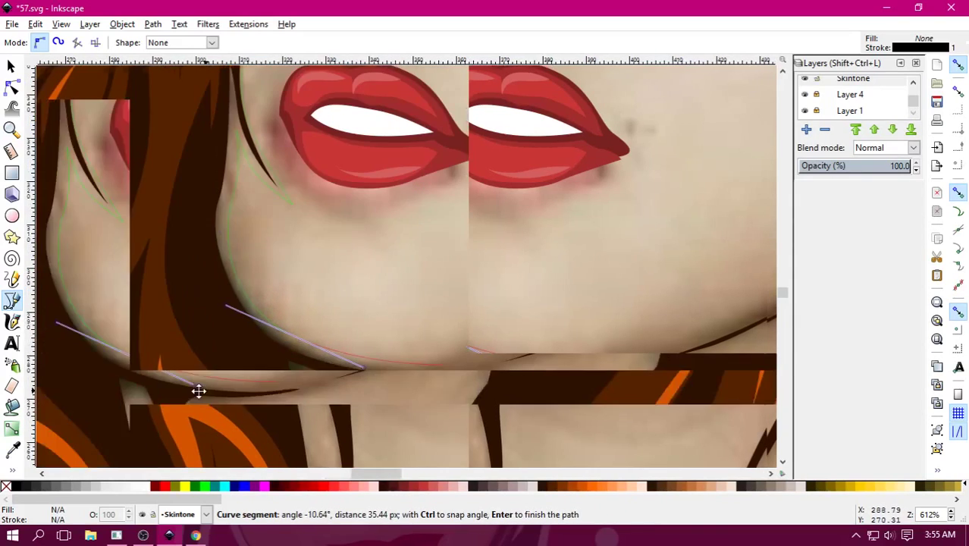
{"action": "mouse_move", "coordinate": [243, 350]}
{"action": "left_mouse_down"}
{"action": "mouse_move", "coordinate": [292, 318]}
{"action": "mouse_move", "coordinate": [287, 313]}
{"action": "left_mouse_up"}
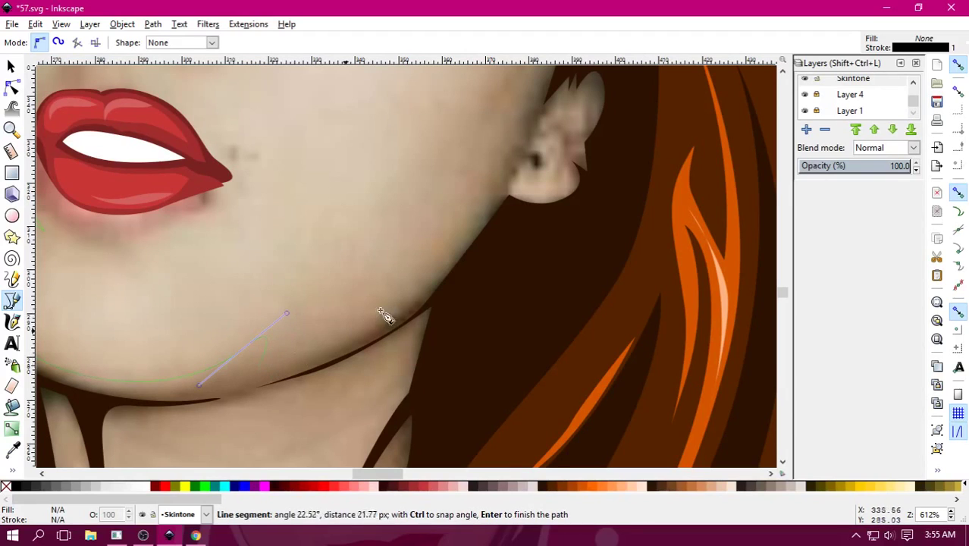
Curve the outline along the jaw toward the ear and up the cheek to the temple.
{"action": "scroll", "coordinate": [346, 407], "scroll_direction": "up", "scroll_amount": 4}
{"action": "scroll", "coordinate": [346, 407], "scroll_direction": "right", "scroll_amount": 1}
{"action": "mouse_move", "coordinate": [332, 427]}
{"action": "left_mouse_down"}
{"action": "mouse_move", "coordinate": [436, 289]}
{"action": "mouse_move", "coordinate": [458, 222]}
{"action": "left_mouse_up"}
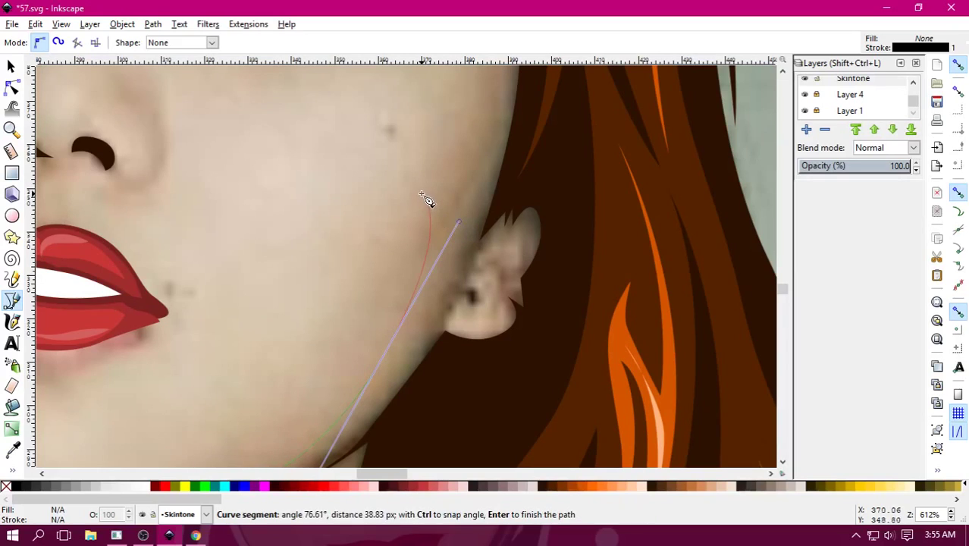
{"action": "scroll", "coordinate": [417, 295], "scroll_direction": "up", "scroll_amount": 10}
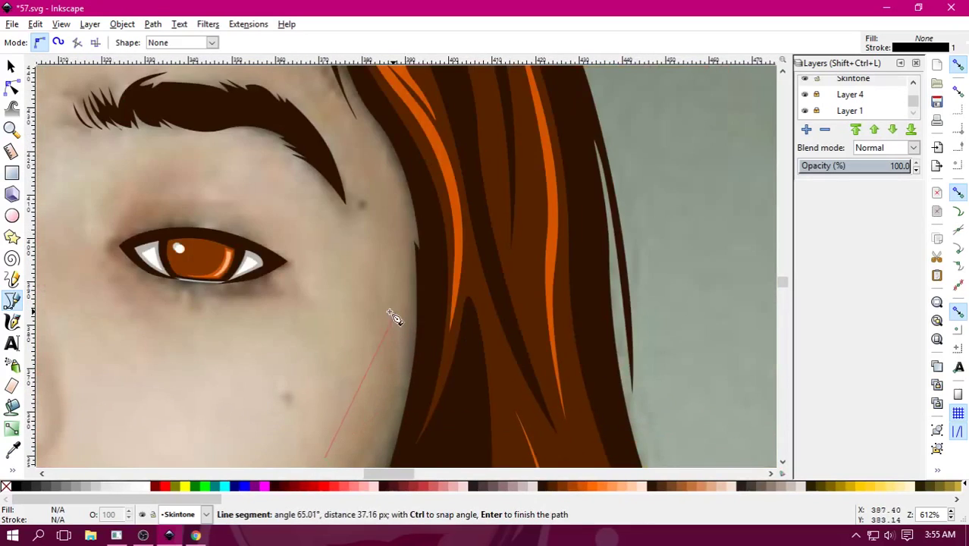
{"action": "left_click_drag", "start_coordinate": [385, 313], "coordinate": [385, 226]}
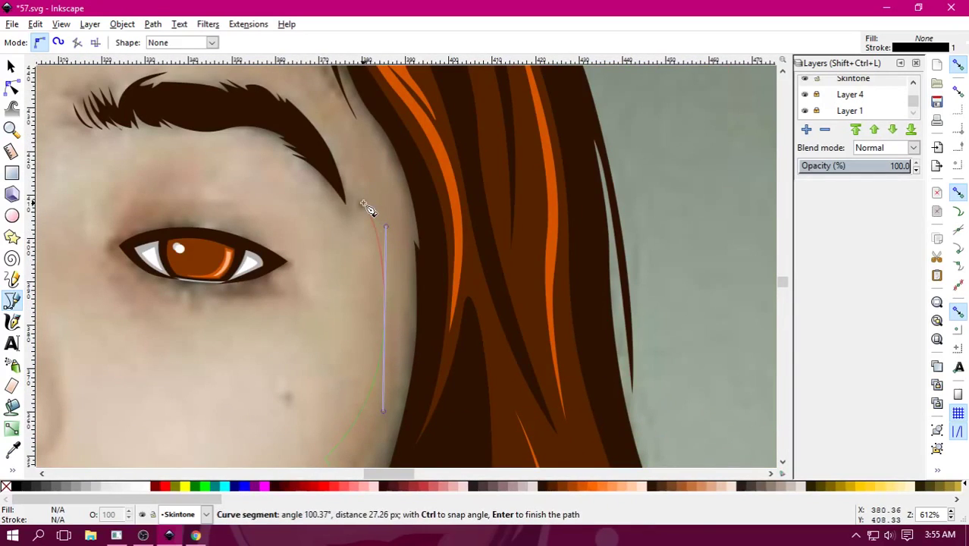
Place outline nodes from the temple along the eyebrow's lower edge to its inner tip.
{"action": "left_click", "coordinate": [322, 191]}
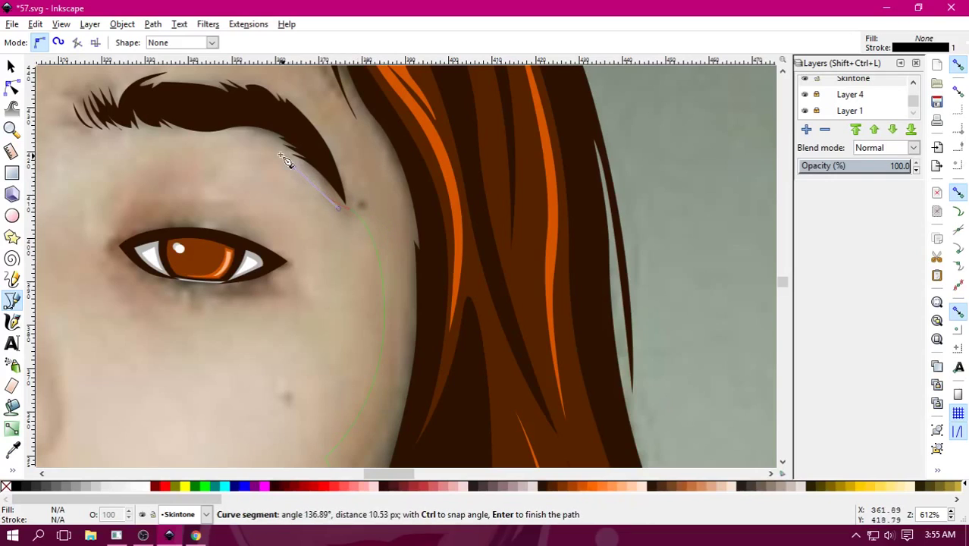
{"action": "left_click", "coordinate": [268, 149]}
{"action": "left_click_drag", "start_coordinate": [170, 144], "coordinate": [294, 215]}
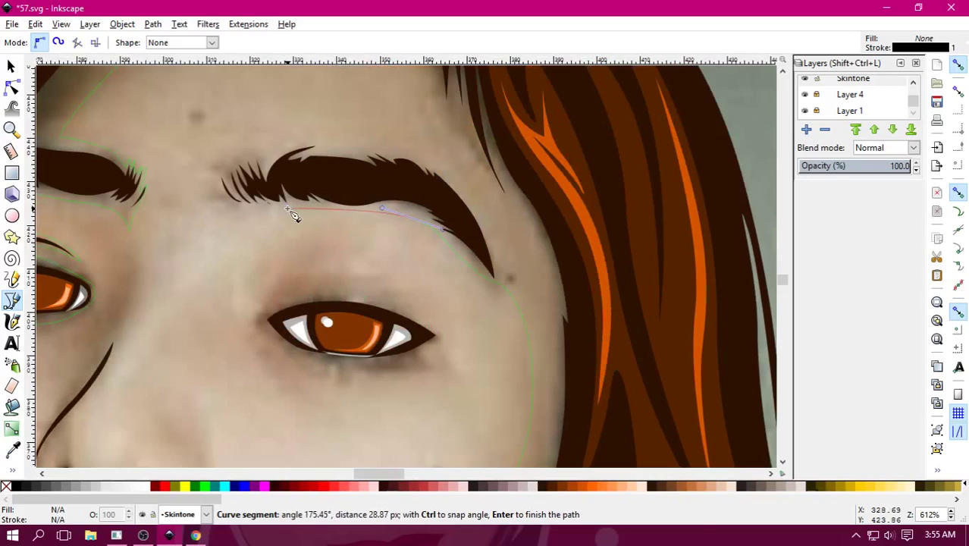
{"action": "left_click", "coordinate": [258, 210]}
{"action": "left_click", "coordinate": [214, 197]}
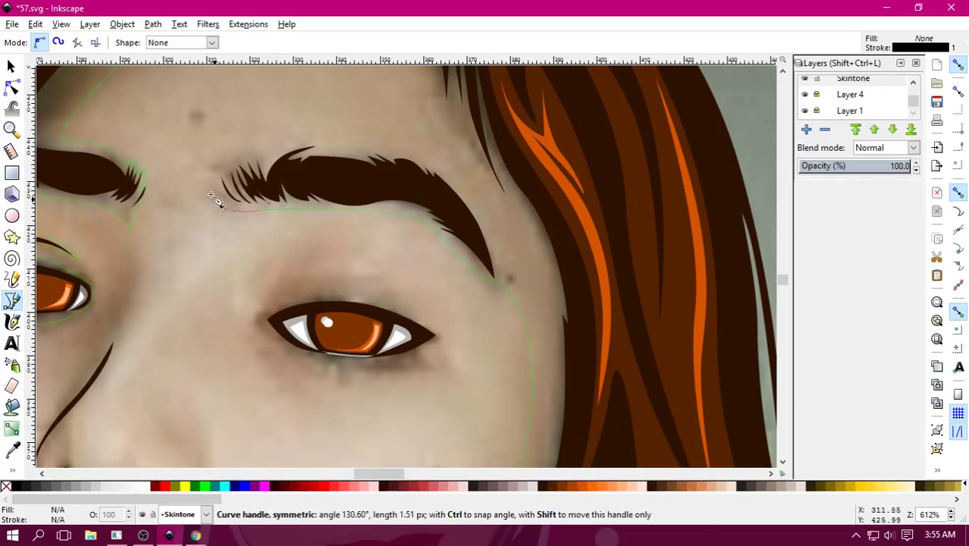
{"action": "left_click", "coordinate": [220, 188]}
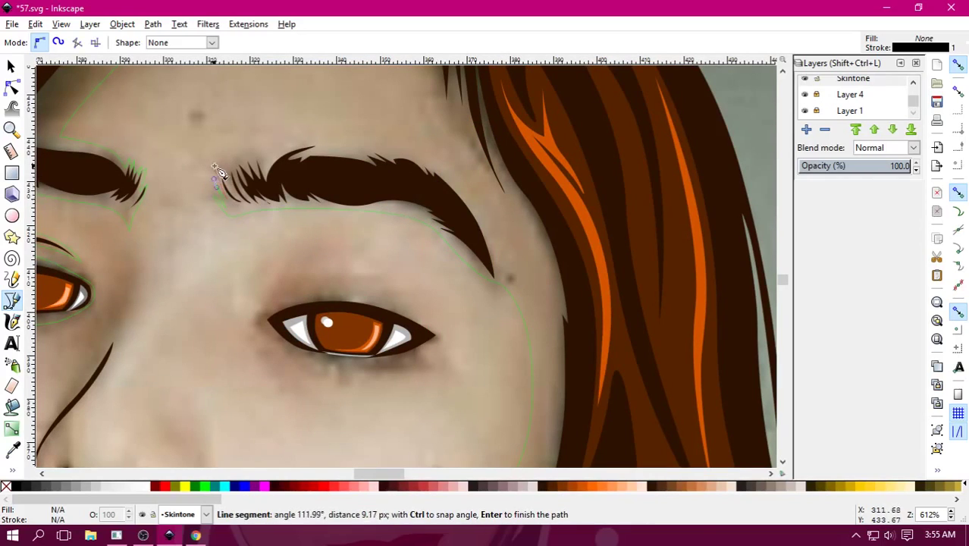
{"action": "left_click", "coordinate": [215, 167]}
{"action": "left_click", "coordinate": [237, 167]}
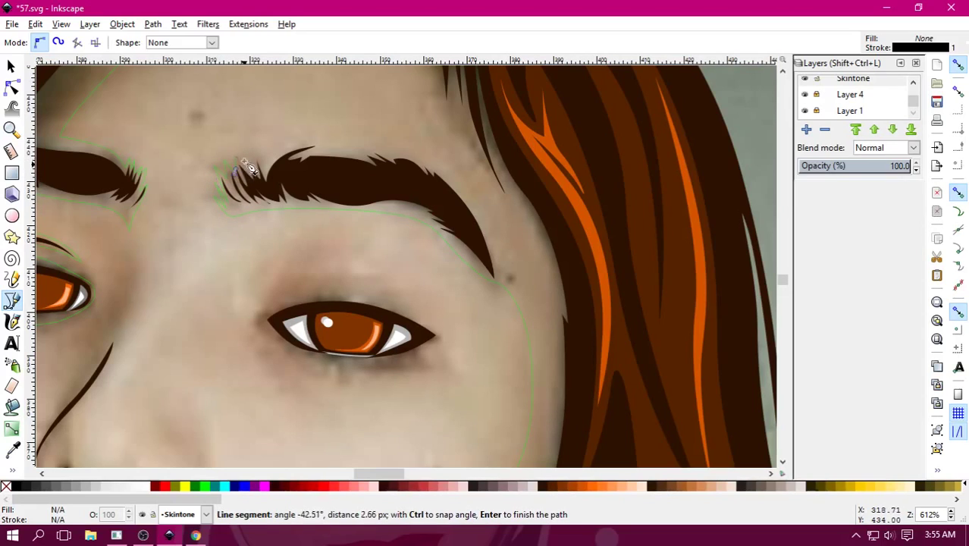
Curve the outline over the top of the eyebrow and around its tail.
{"action": "scroll", "coordinate": [199, 278], "scroll_direction": "up", "scroll_amount": 5}
{"action": "scroll", "coordinate": [199, 277], "scroll_direction": "right", "scroll_amount": 4}
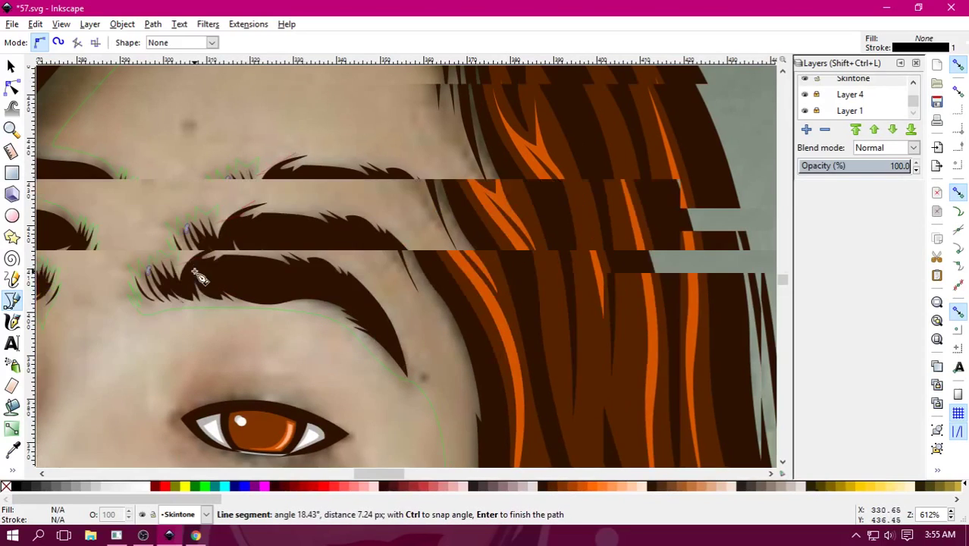
{"action": "left_click_drag", "start_coordinate": [262, 264], "coordinate": [349, 275]}
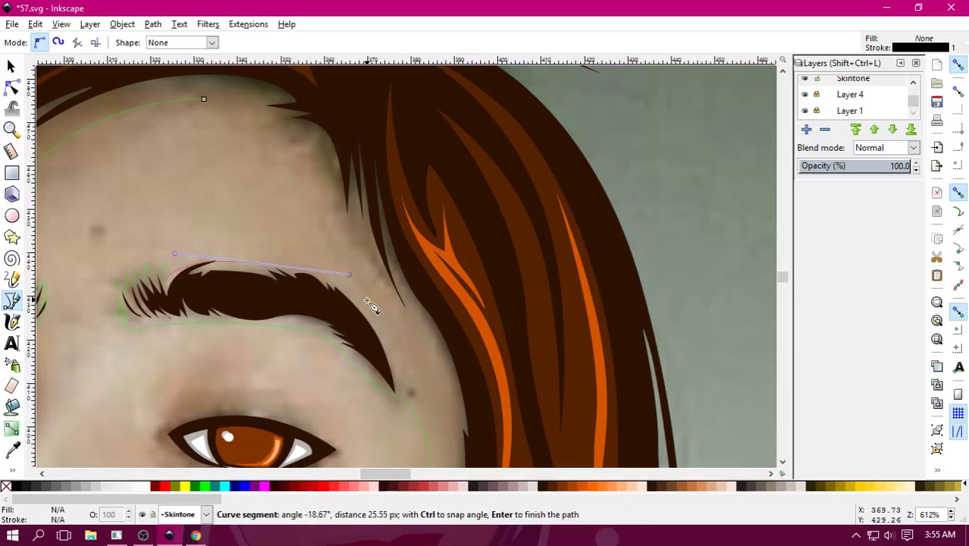
{"action": "left_click_drag", "start_coordinate": [390, 342], "coordinate": [399, 359]}
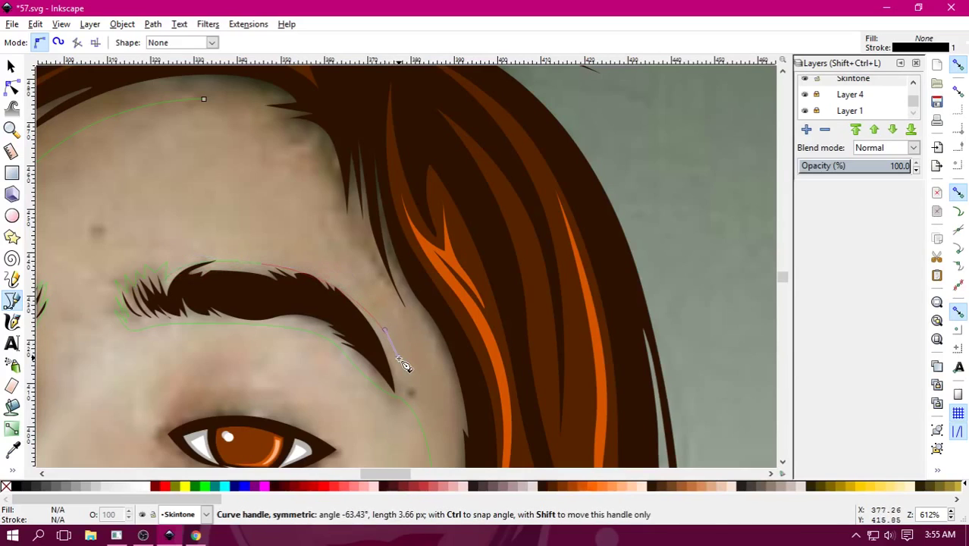
Extend the outline up the temple and along the forehead hairline.
{"action": "left_click_drag", "start_coordinate": [386, 286], "coordinate": [358, 241]}
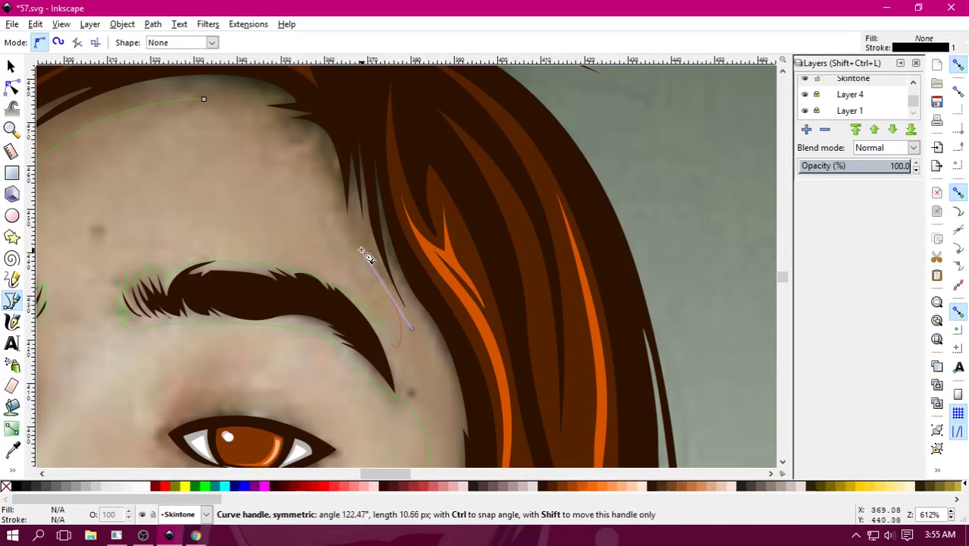
{"action": "scroll", "coordinate": [318, 188], "scroll_direction": "up", "scroll_amount": 5}
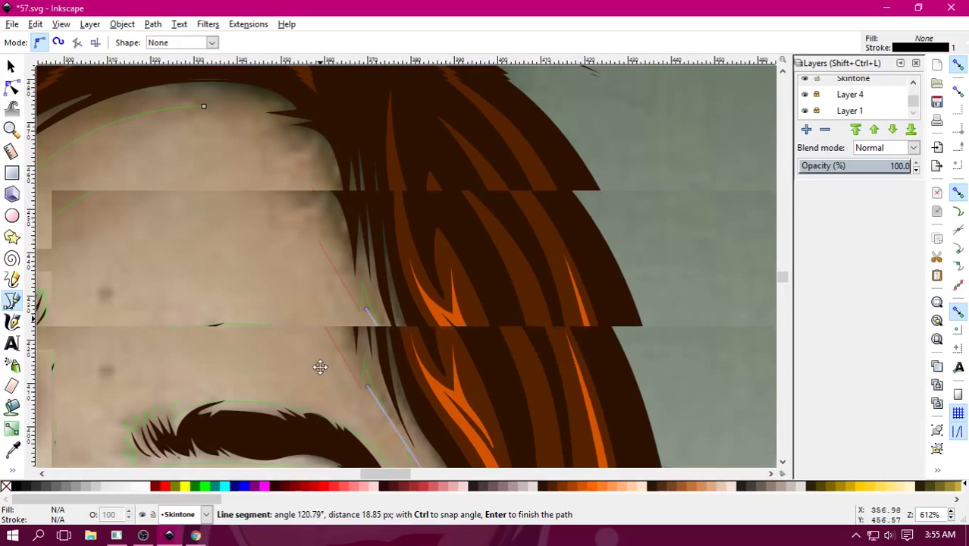
{"action": "left_click_drag", "start_coordinate": [341, 328], "coordinate": [329, 331]}
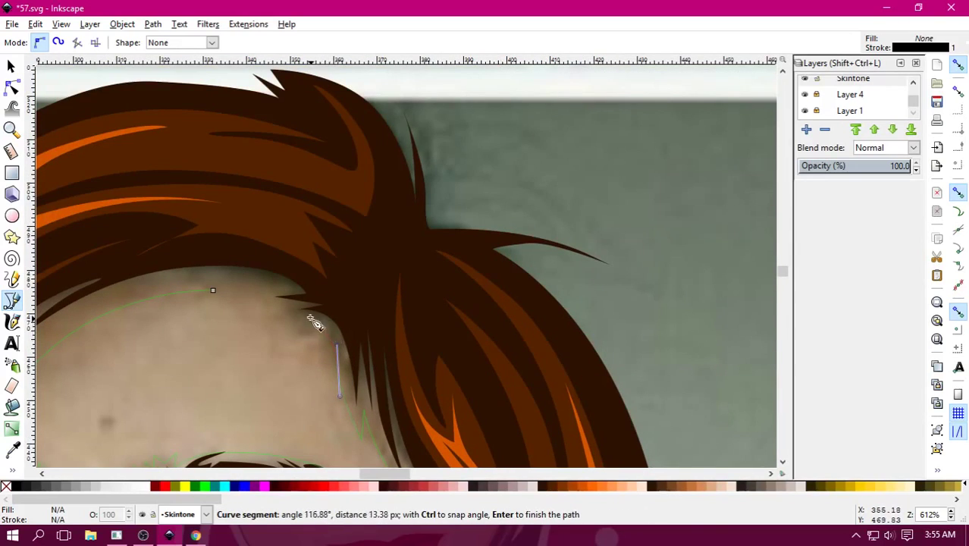
{"action": "left_click_drag", "start_coordinate": [250, 300], "coordinate": [228, 295]}
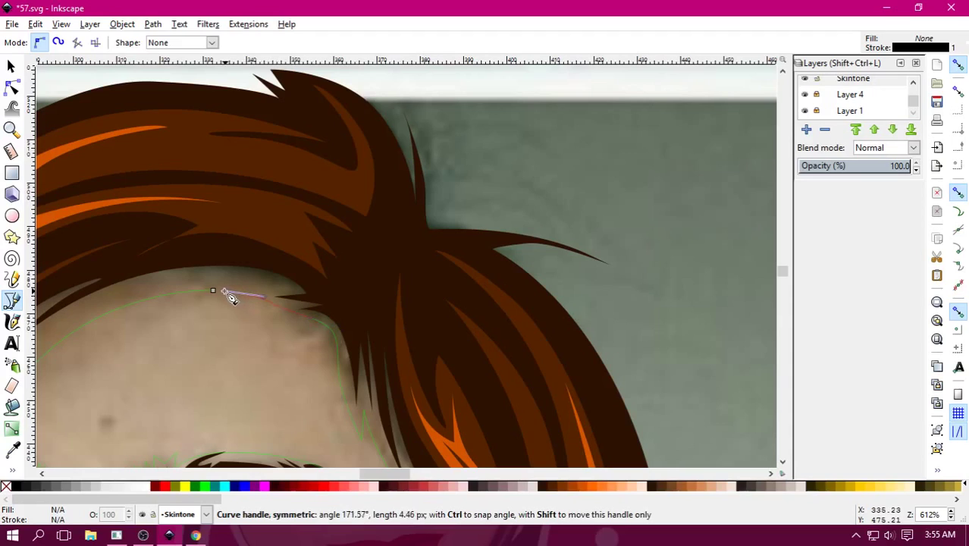
{"action": "left_click_drag", "start_coordinate": [321, 247], "coordinate": [444, 269]}
Extend the skin outline down beside the ear and hair toward the shirt collar.
{"action": "scroll", "coordinate": [513, 402], "scroll_direction": "down", "scroll_amount": 2, "text": "ctrl"}
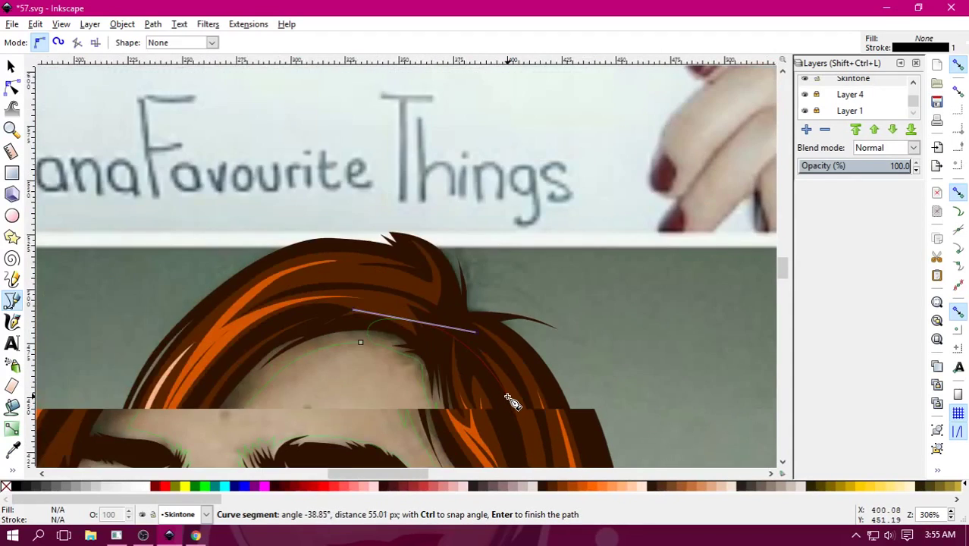
{"action": "scroll", "coordinate": [514, 402], "scroll_direction": "down", "scroll_amount": 1, "text": "ctrl"}
{"action": "scroll", "coordinate": [367, 203], "scroll_direction": "down", "scroll_amount": 2}
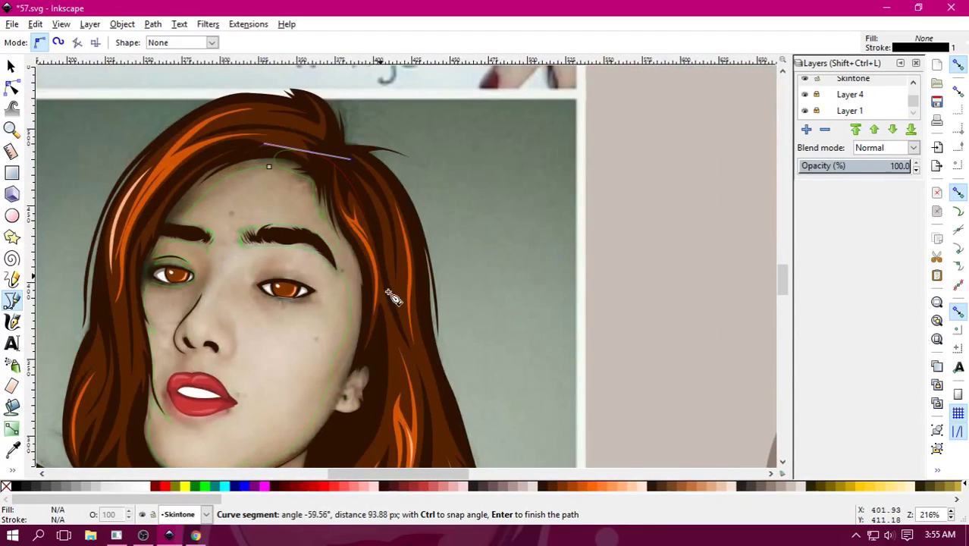
{"action": "scroll", "coordinate": [410, 280], "scroll_direction": "down", "scroll_amount": 3}
{"action": "scroll", "coordinate": [439, 250], "scroll_direction": "left", "scroll_amount": 2}
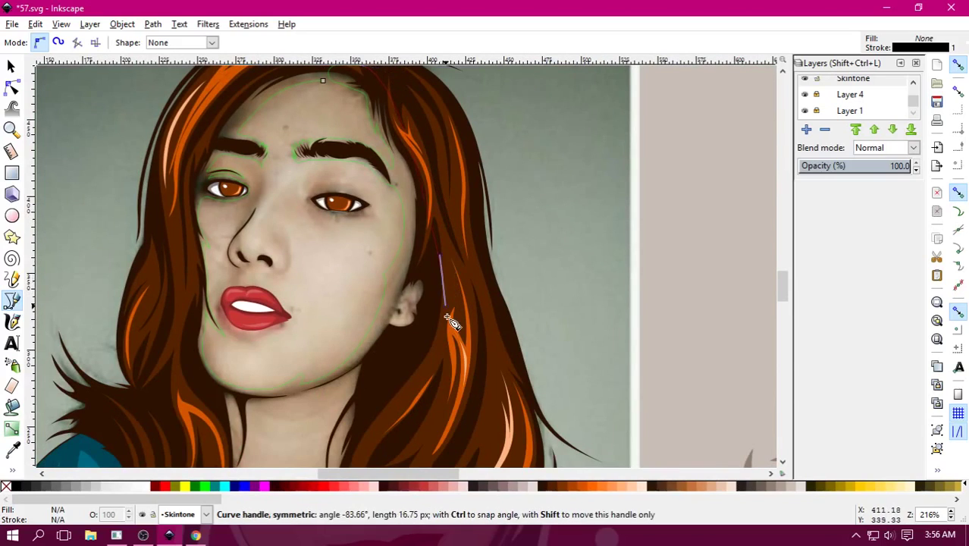
{"action": "left_click_drag", "start_coordinate": [442, 263], "coordinate": [449, 396]}
{"action": "scroll", "coordinate": [500, 273], "scroll_direction": "down", "scroll_amount": 6}
{"action": "scroll", "coordinate": [531, 228], "scroll_direction": "left", "scroll_amount": 3}
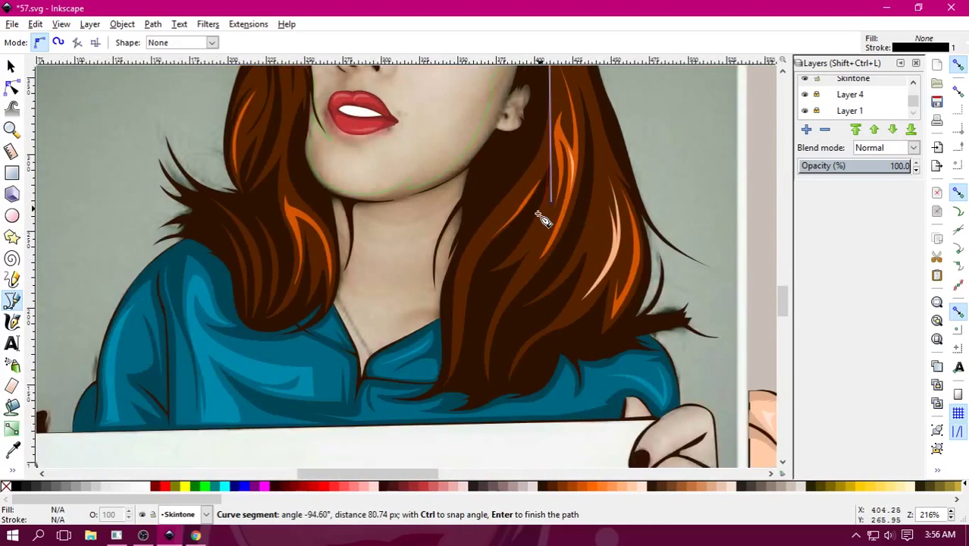
{"action": "left_click_drag", "start_coordinate": [451, 343], "coordinate": [404, 371]}
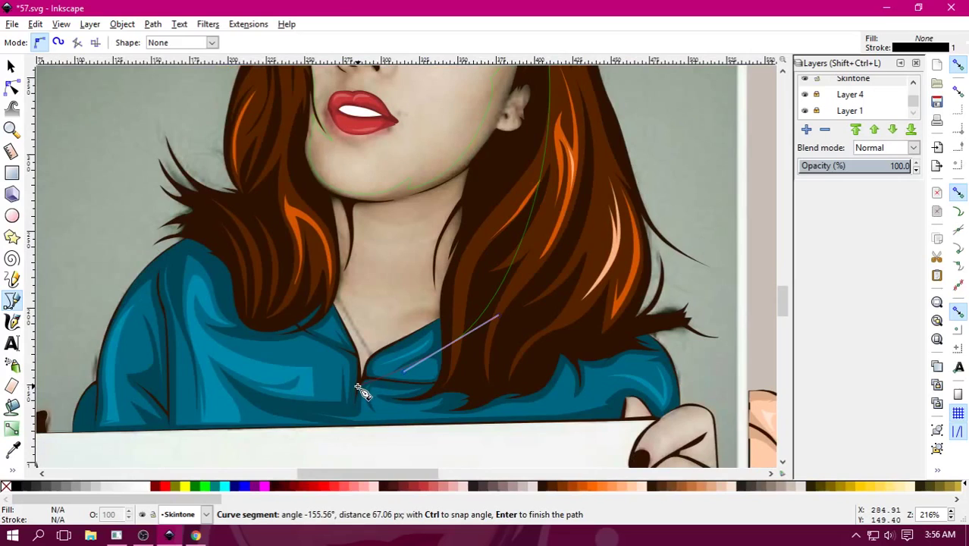
Place a node at the collar's V and run the outline along the collar to the neck.
{"action": "scroll", "coordinate": [363, 392], "scroll_direction": "up", "scroll_amount": 1, "text": "ctrl"}
{"action": "left_click", "coordinate": [363, 392]}
{"action": "scroll", "coordinate": [367, 395], "scroll_direction": "up", "scroll_amount": 1, "text": "ctrl"}
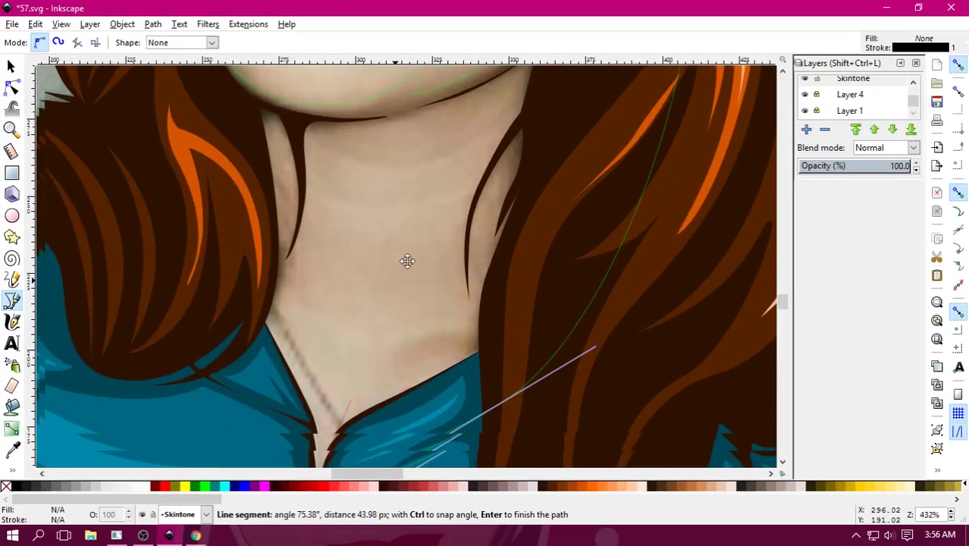
{"action": "scroll", "coordinate": [408, 326], "scroll_direction": "down", "scroll_amount": 2}
{"action": "left_click_drag", "start_coordinate": [405, 313], "coordinate": [433, 293]}
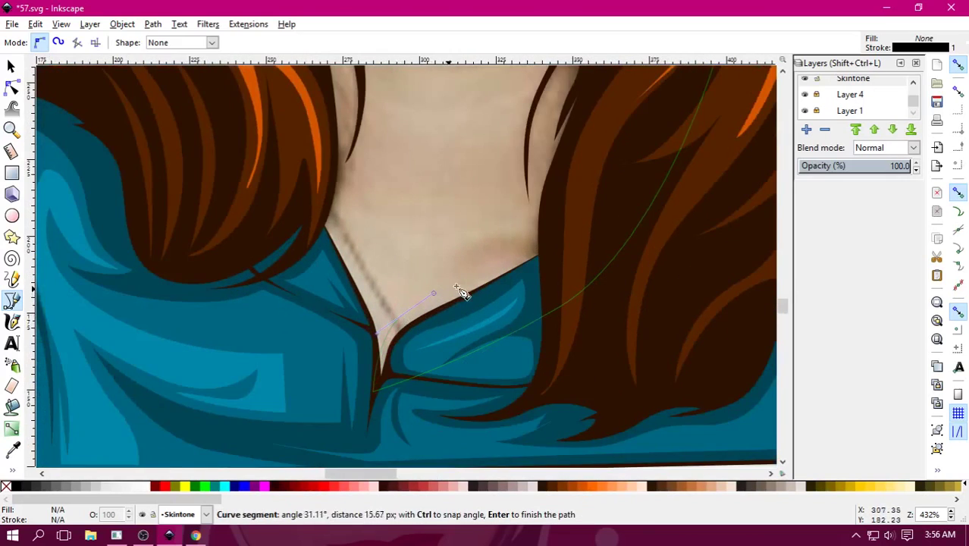
{"action": "left_click", "coordinate": [518, 260]}
{"action": "scroll", "coordinate": [471, 347], "scroll_direction": "up", "scroll_amount": 4}
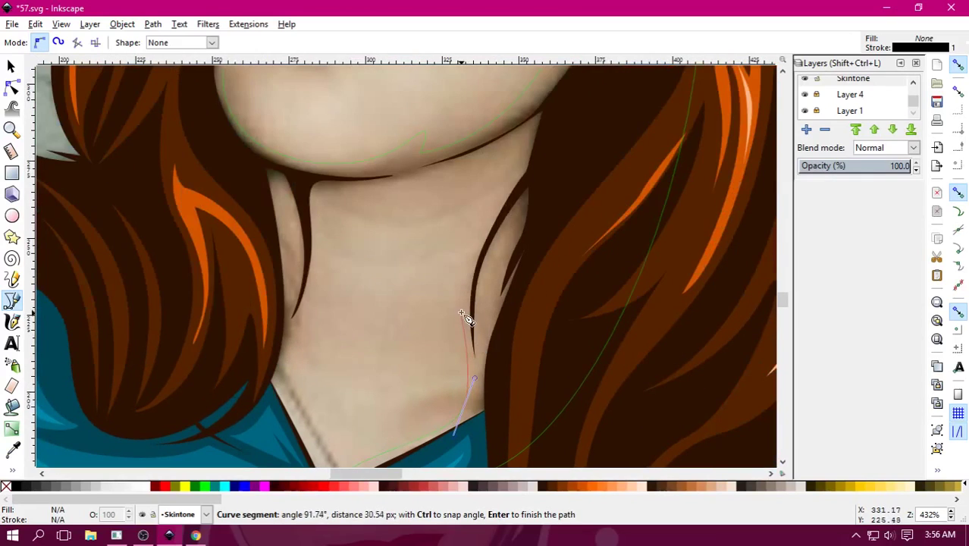
Curve the outline up the right side of the neck and across the chin line.
{"action": "left_click_drag", "start_coordinate": [466, 307], "coordinate": [465, 253]}
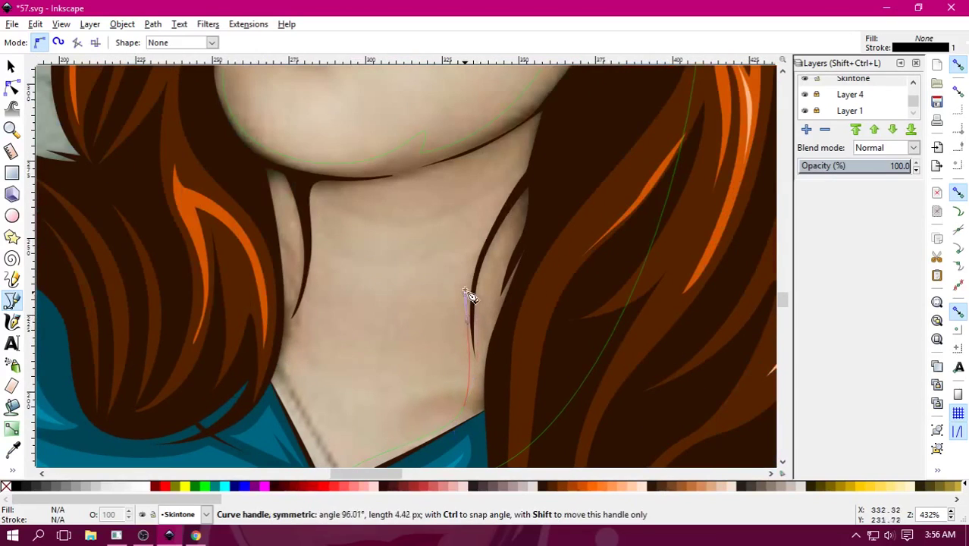
{"action": "left_click_drag", "start_coordinate": [500, 197], "coordinate": [530, 130]}
{"action": "left_click_drag", "start_coordinate": [422, 177], "coordinate": [360, 191]}
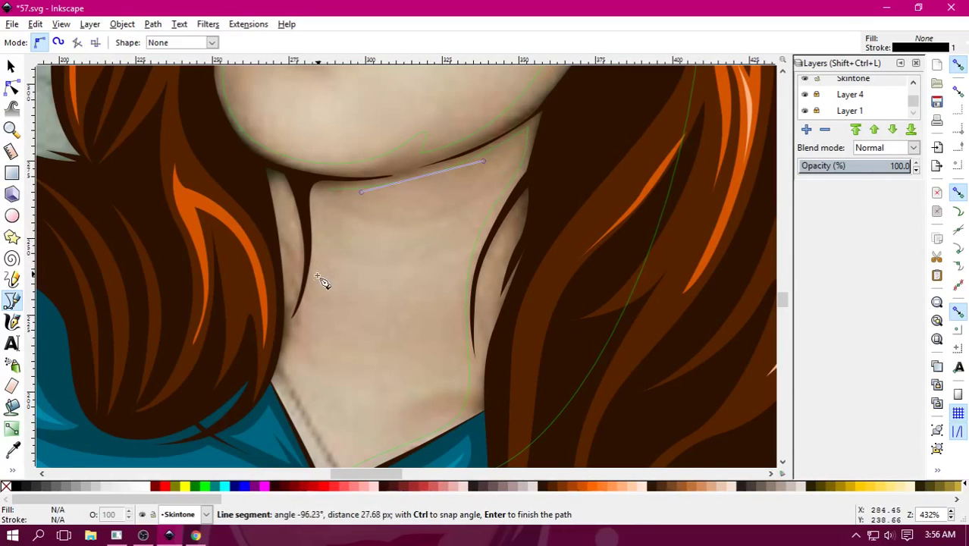
{"action": "left_click_drag", "start_coordinate": [299, 317], "coordinate": [283, 338]}
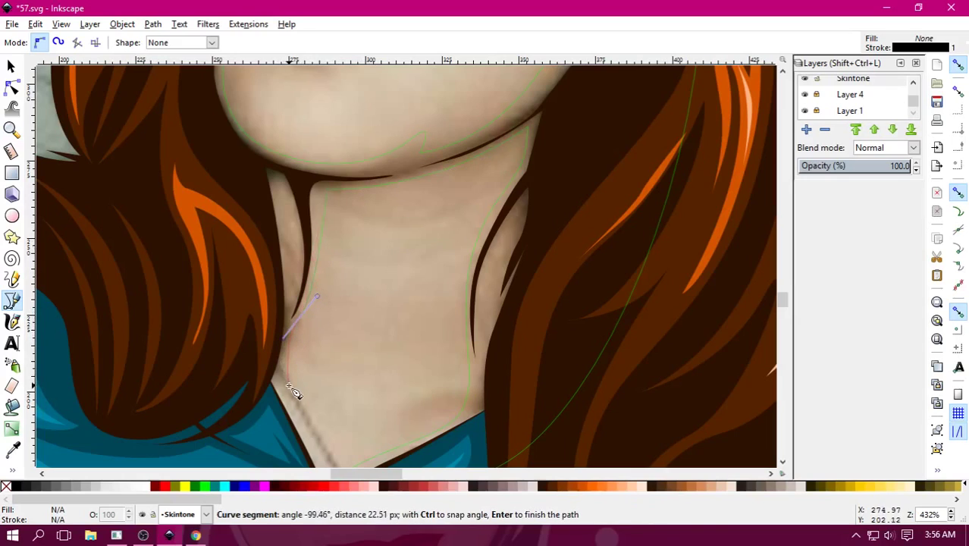
Add a corner point at the collar's V and continue the outline back up the left side.
{"action": "scroll", "coordinate": [297, 409], "scroll_direction": "down", "scroll_amount": 3}
{"action": "scroll", "coordinate": [297, 409], "scroll_direction": "left", "scroll_amount": 1}
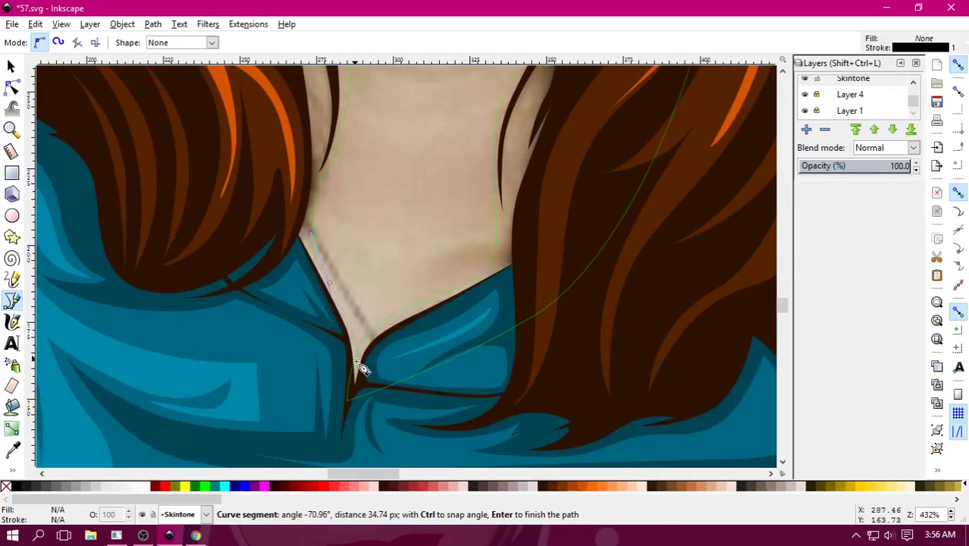
{"action": "left_click", "coordinate": [330, 394]}
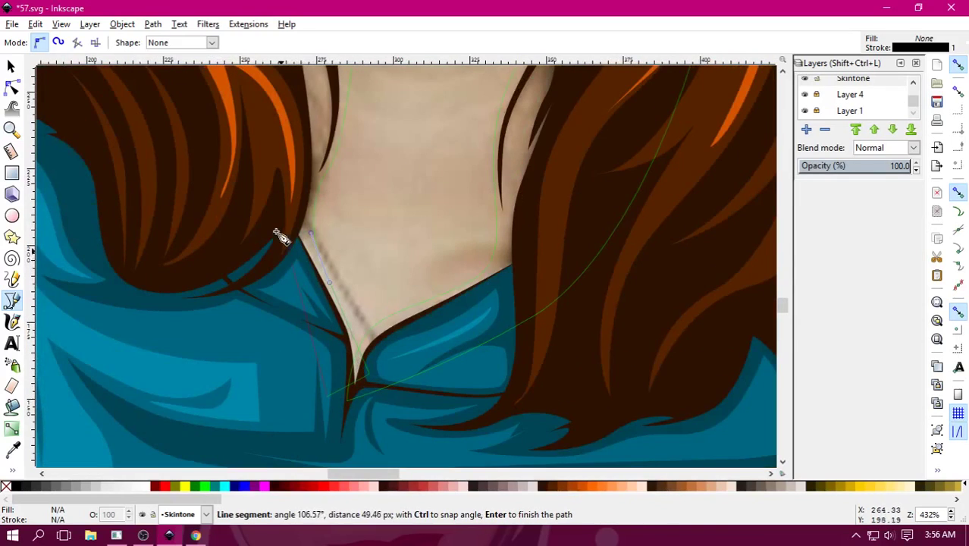
{"action": "left_click_drag", "start_coordinate": [281, 238], "coordinate": [273, 276]}
{"action": "scroll", "coordinate": [259, 342], "scroll_direction": "up", "scroll_amount": 3}
{"action": "scroll", "coordinate": [264, 339], "scroll_direction": "up", "scroll_amount": 5}
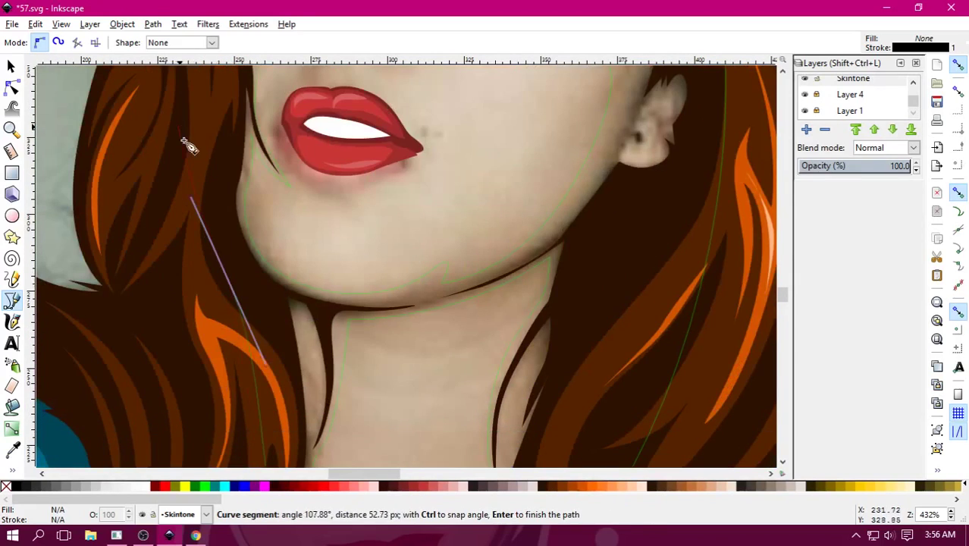
{"action": "scroll", "coordinate": [237, 235], "scroll_direction": "up", "scroll_amount": 5}
Curve the outline along the forehead hairline and close it at its starting point.
{"action": "scroll", "coordinate": [237, 235], "scroll_direction": "up", "scroll_amount": 4}
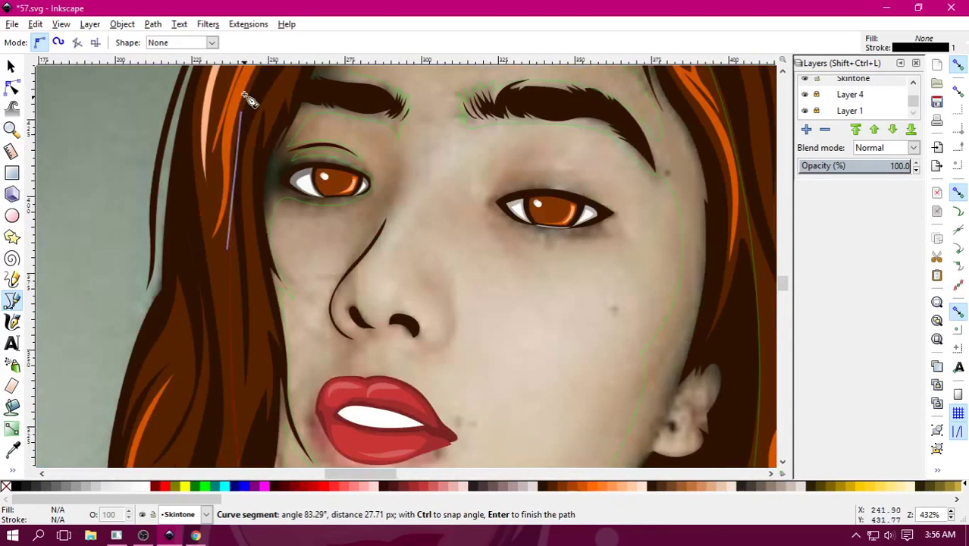
{"action": "scroll", "coordinate": [173, 381], "scroll_direction": "up", "scroll_amount": 1}
{"action": "scroll", "coordinate": [205, 328], "scroll_direction": "up", "scroll_amount": 8}
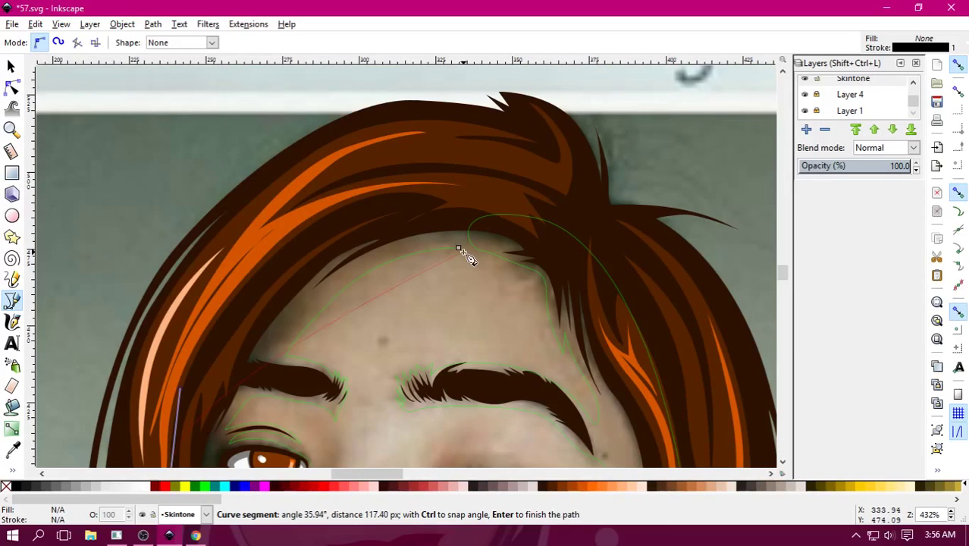
{"action": "left_click_drag", "start_coordinate": [458, 248], "coordinate": [565, 339]}
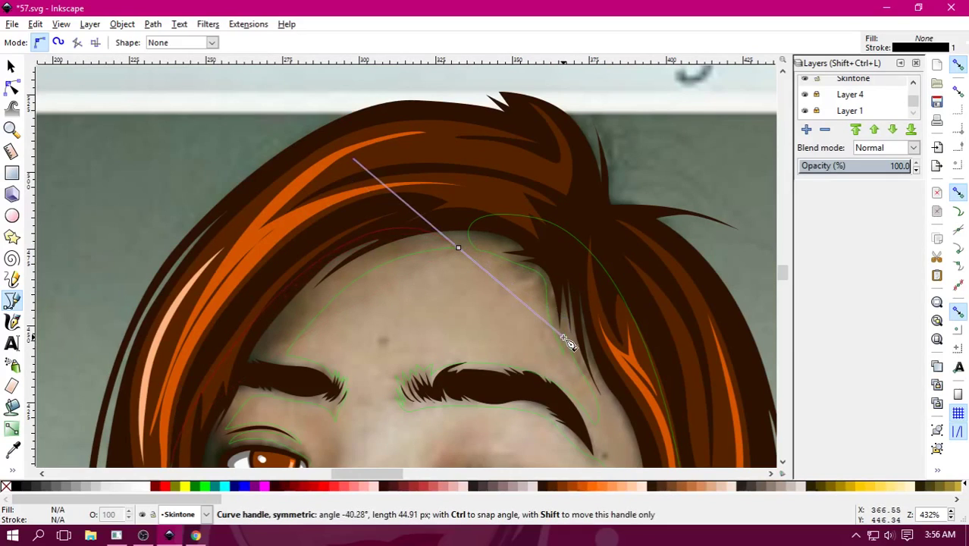
{"action": "left_click", "coordinate": [373, 225]}
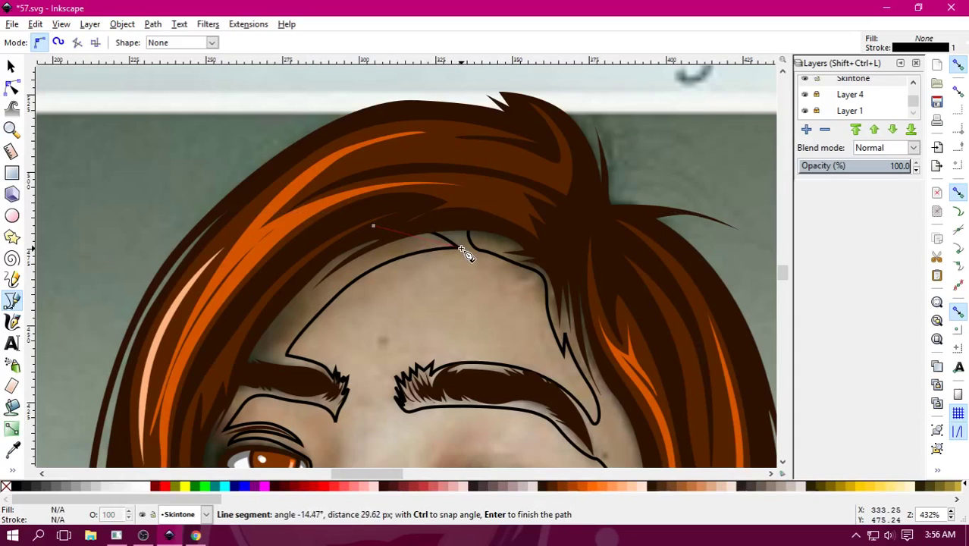
Draw a small closed four-node shape filling the gap under the hairline.
{"action": "left_click_drag", "start_coordinate": [518, 267], "coordinate": [552, 281]}
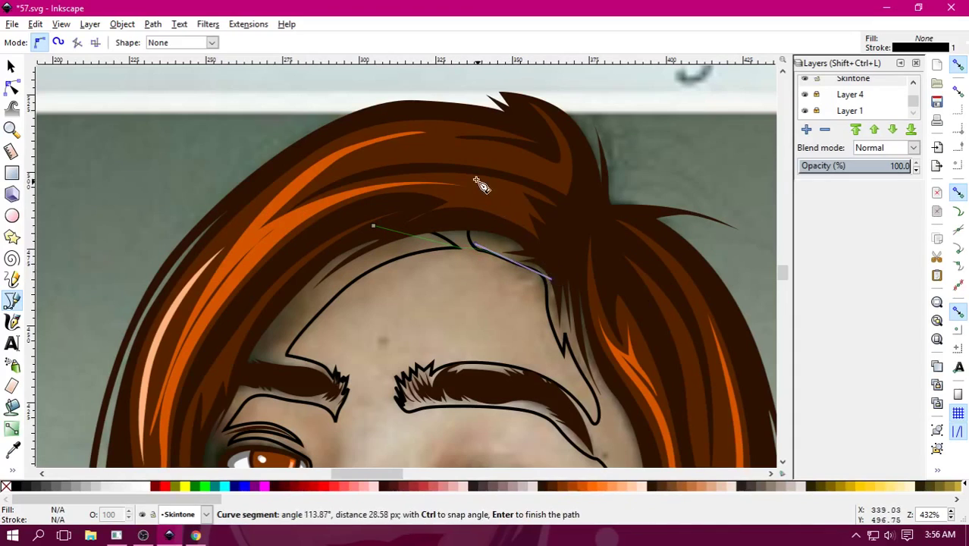
{"action": "left_click_drag", "start_coordinate": [470, 173], "coordinate": [573, 204]}
{"action": "left_click", "coordinate": [374, 226]}
{"action": "scroll", "coordinate": [378, 228], "scroll_direction": "down", "scroll_amount": 2}
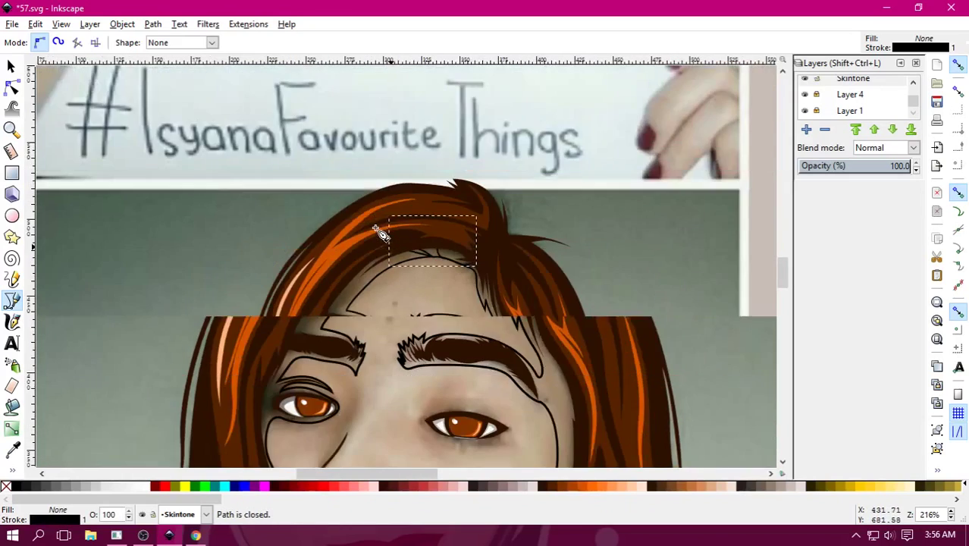
{"action": "scroll", "coordinate": [379, 227], "scroll_direction": "down", "scroll_amount": 2}
{"action": "left_click", "coordinate": [11, 67]}
Select the face outline and forehead piece, combine them with Path > Union, then deselect.
{"action": "scroll", "coordinate": [405, 265], "scroll_direction": "down", "scroll_amount": 2}
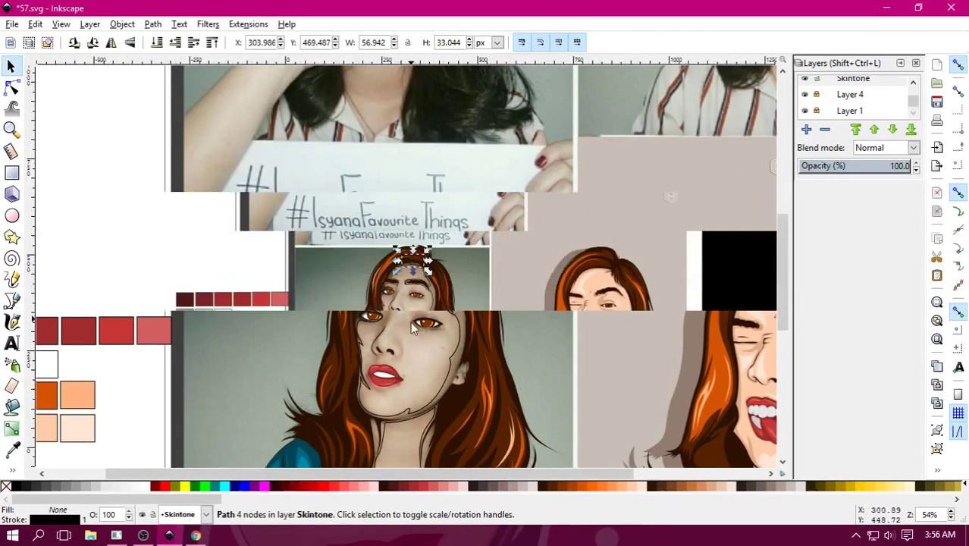
{"action": "left_click_drag", "start_coordinate": [434, 457], "coordinate": [298, 184]}
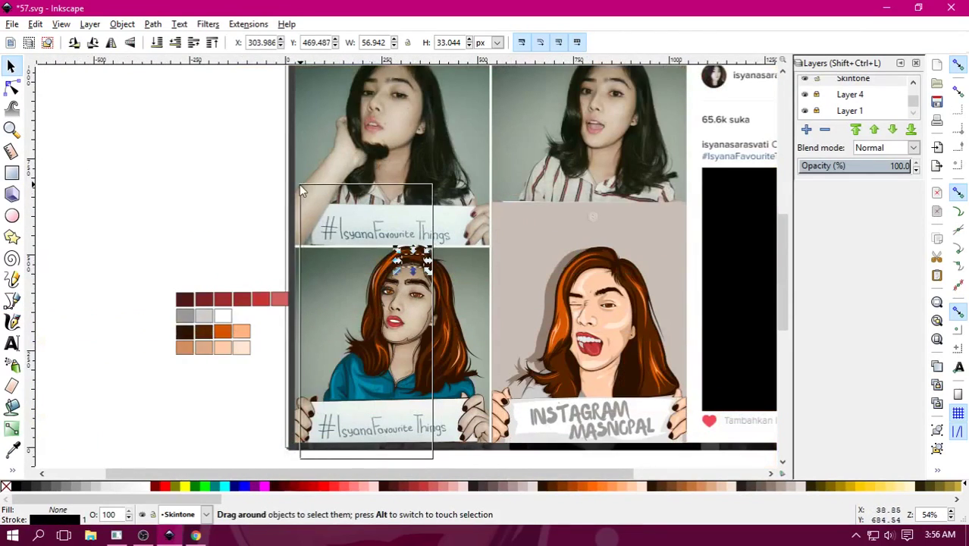
{"action": "left_click_drag", "start_coordinate": [215, 179], "coordinate": [427, 353]}
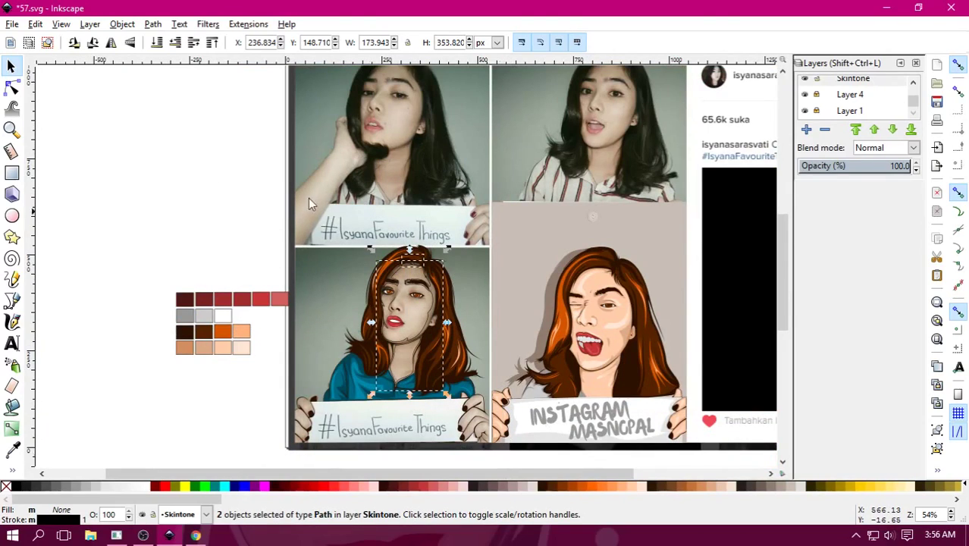
{"action": "left_click", "coordinate": [154, 24]}
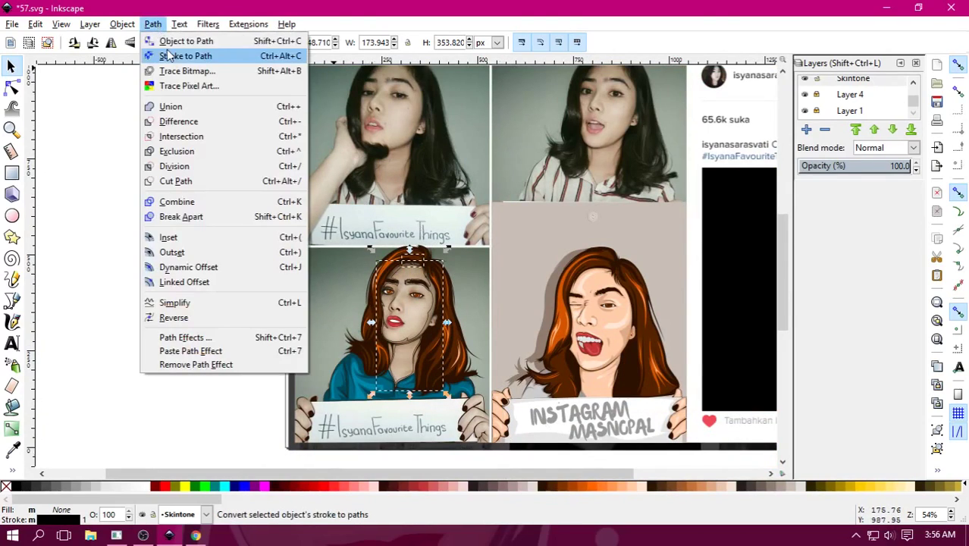
{"action": "left_click", "coordinate": [161, 101]}
{"action": "key", "text": "Escape"}
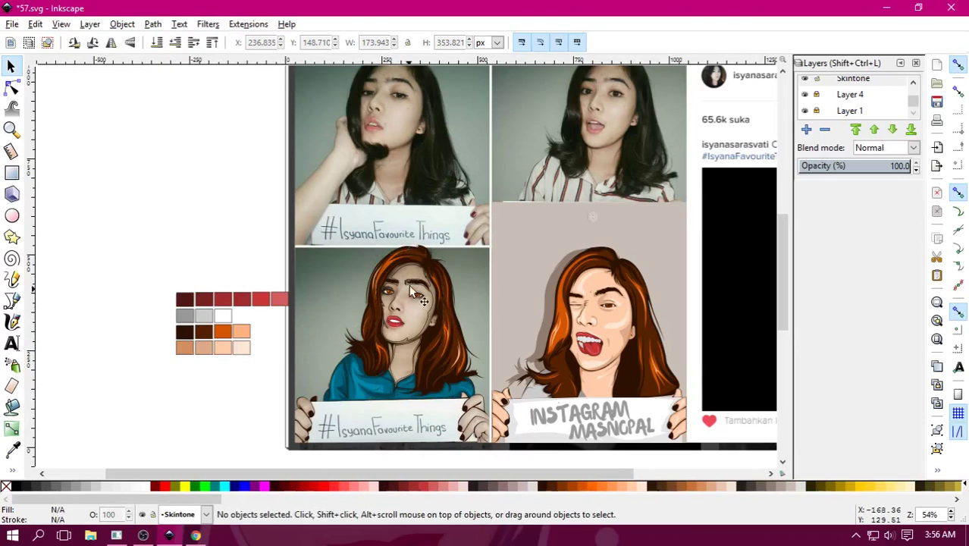
Zoom in and edit the merged skin path's forehead nodes with the Node tool.
{"action": "scroll", "coordinate": [444, 279], "scroll_direction": "up", "scroll_amount": 2}
{"action": "scroll", "coordinate": [471, 277], "scroll_direction": "up", "scroll_amount": 2}
{"action": "scroll", "coordinate": [471, 278], "scroll_direction": "up", "scroll_amount": 2}
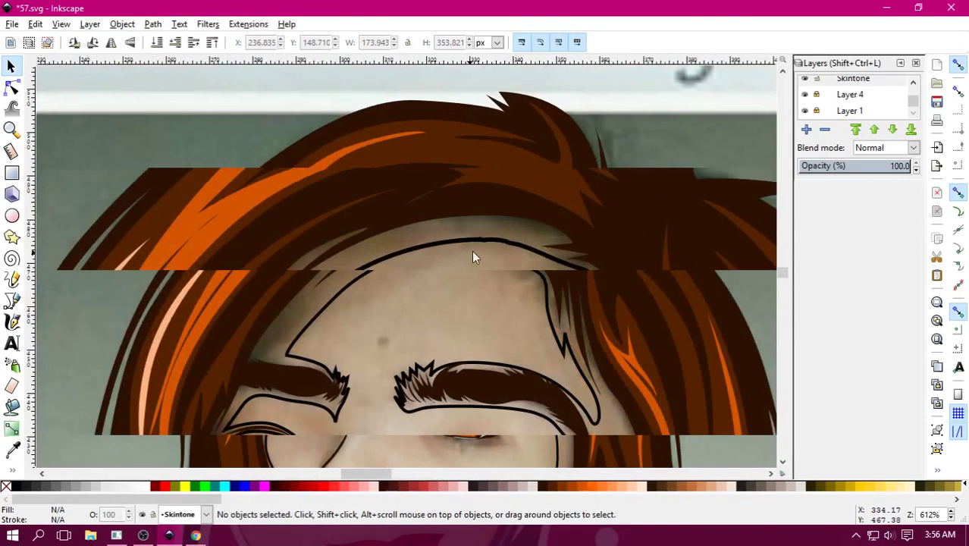
{"action": "scroll", "coordinate": [475, 255], "scroll_direction": "up", "scroll_amount": 1}
{"action": "left_click", "coordinate": [490, 245]}
{"action": "double_click", "coordinate": [490, 245]}
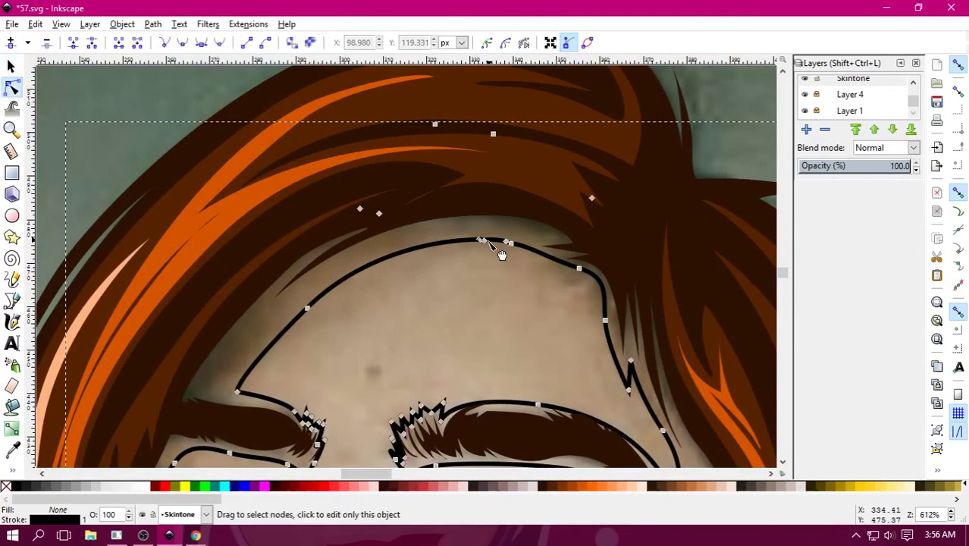
{"action": "left_click", "coordinate": [494, 241]}
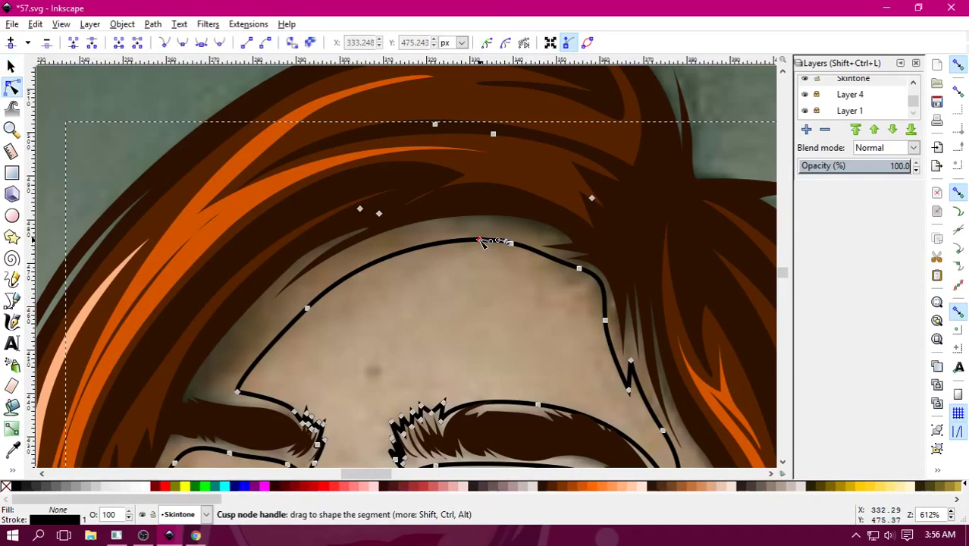
{"action": "left_click", "coordinate": [507, 243]}
Drag the forehead node handles into one smooth arc along the hairline, then zoom out.
{"action": "left_click_drag", "start_coordinate": [509, 244], "coordinate": [514, 239]}
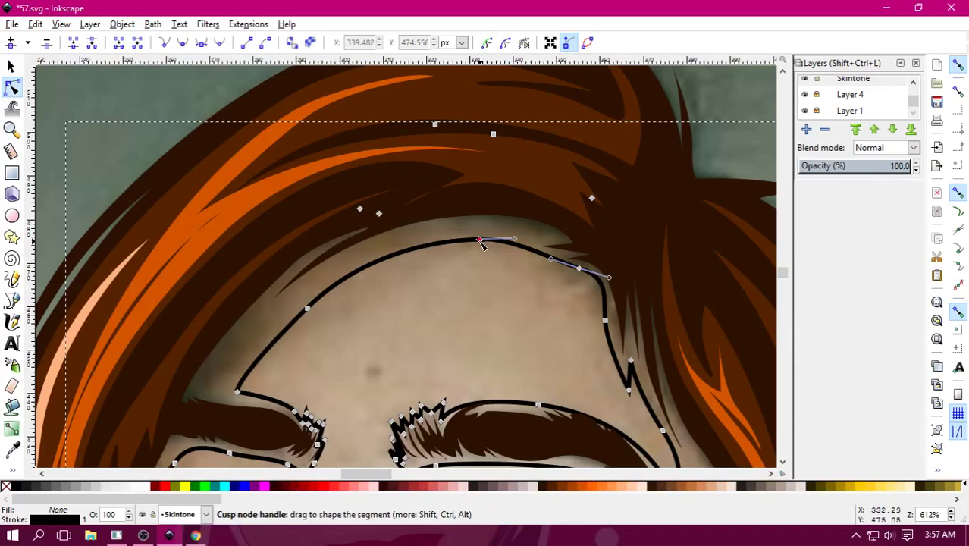
{"action": "left_click_drag", "start_coordinate": [445, 243], "coordinate": [498, 298]}
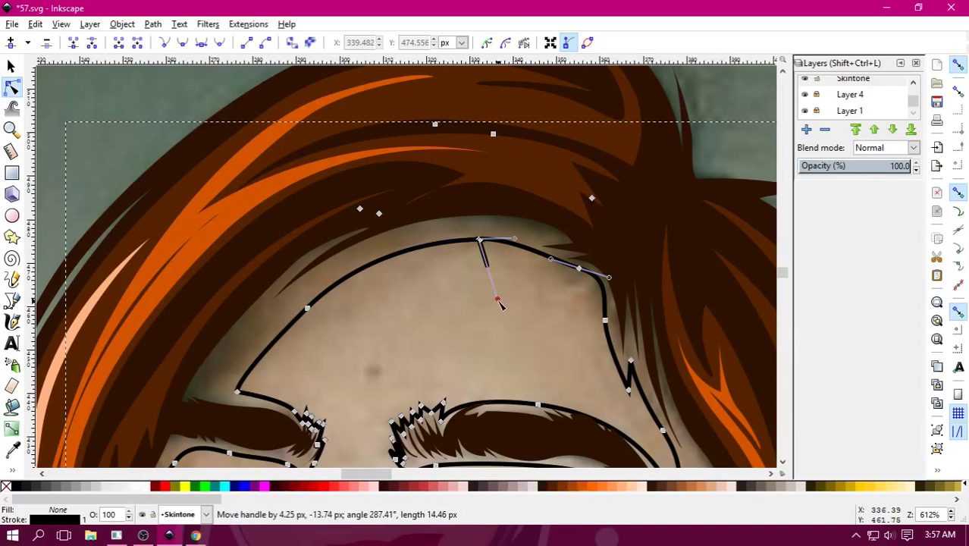
{"action": "mouse_move", "coordinate": [483, 244]}
{"action": "left_mouse_down"}
{"action": "mouse_move", "coordinate": [493, 264]}
{"action": "mouse_move", "coordinate": [429, 237]}
{"action": "left_mouse_up"}
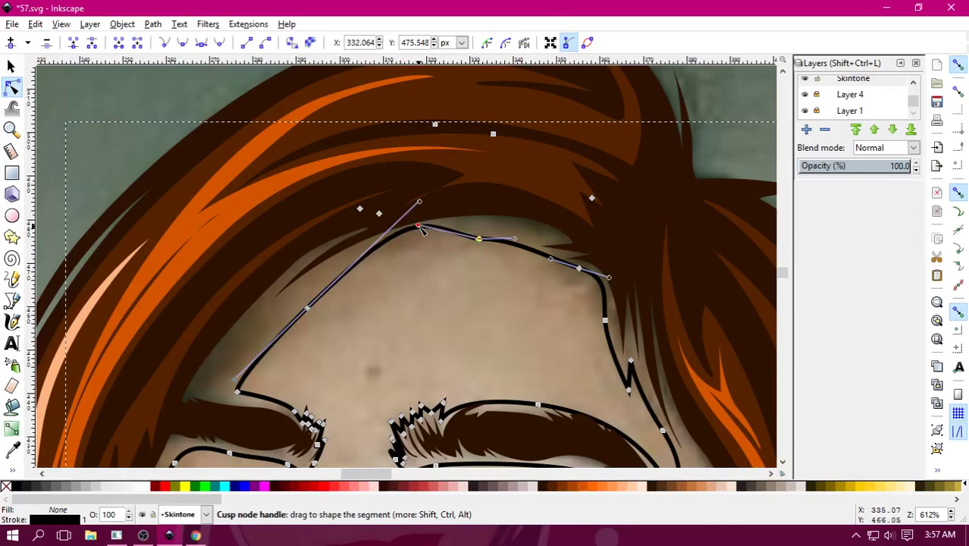
{"action": "left_click_drag", "start_coordinate": [420, 202], "coordinate": [380, 242]}
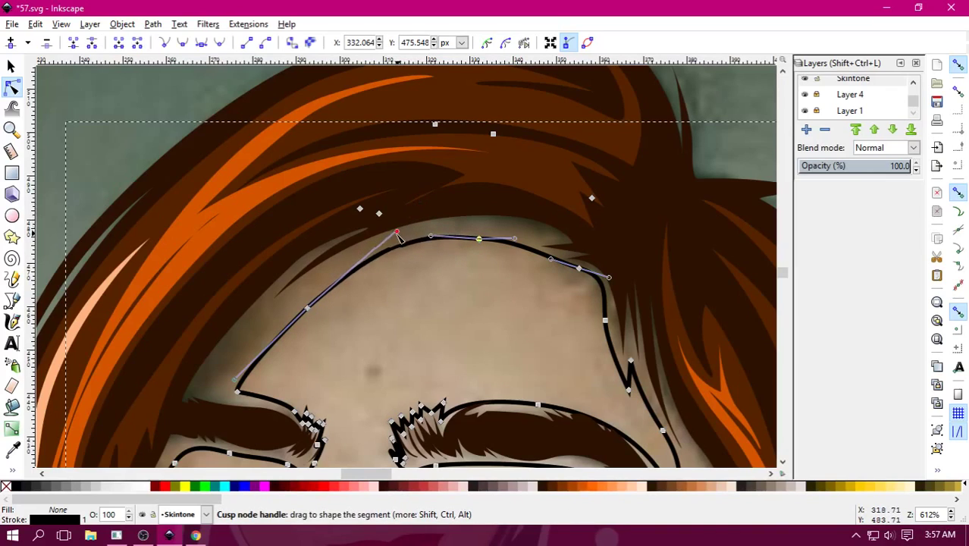
{"action": "left_click", "coordinate": [489, 310]}
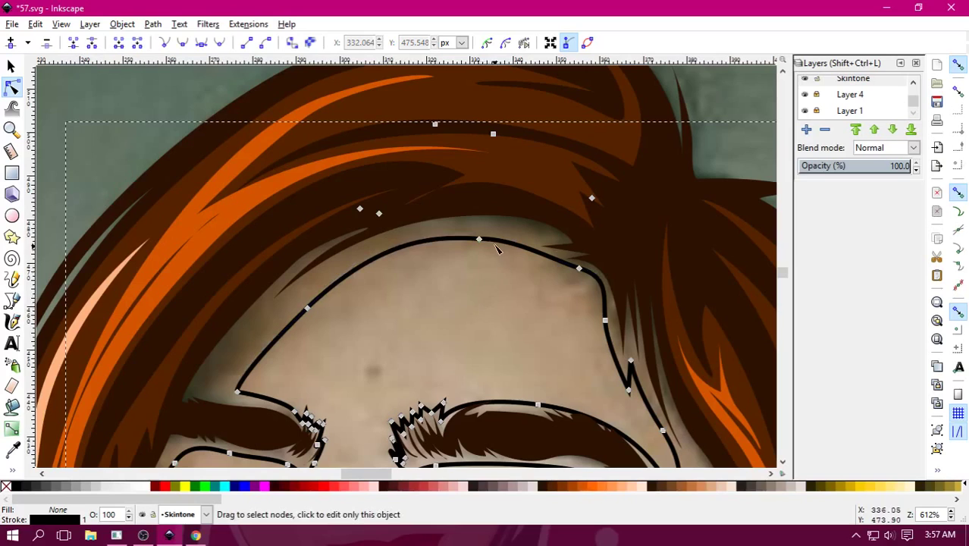
{"action": "key", "text": "minus"}
{"action": "key", "text": "minus"}
{"action": "key", "text": "minus"}
{"action": "key", "text": "minus"}
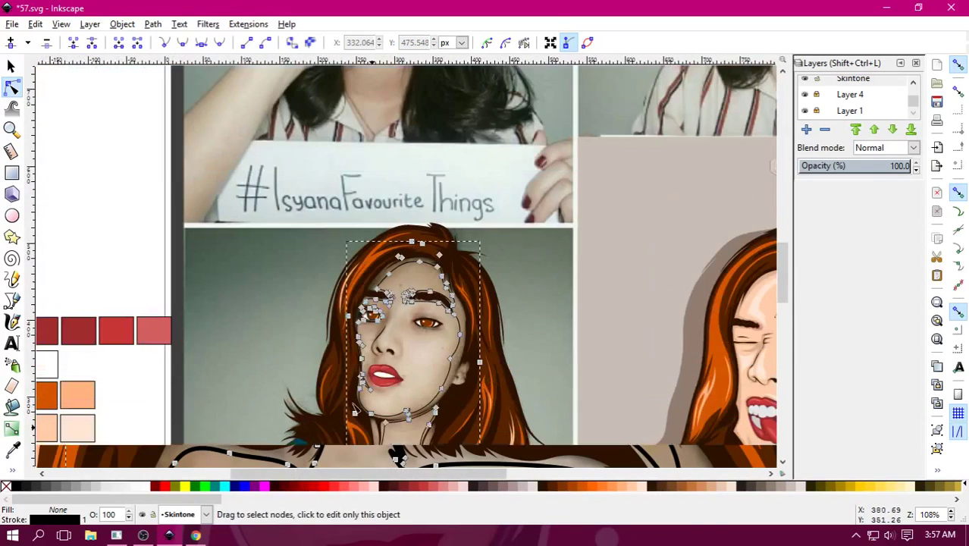
{"action": "key", "text": "minus"}
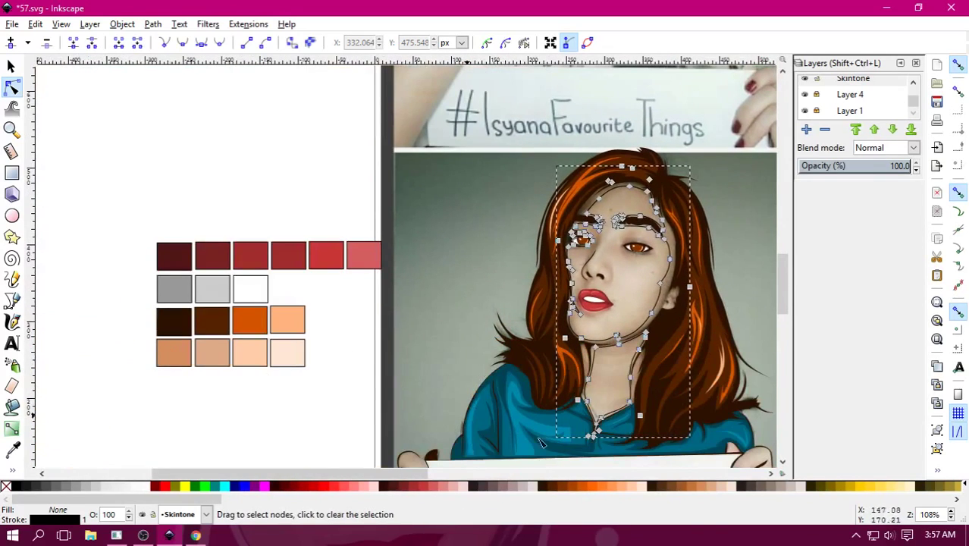
Fill the face shape with the tan #d38d5f skin swatch using the Dropper.
{"action": "left_click", "coordinate": [702, 489]}
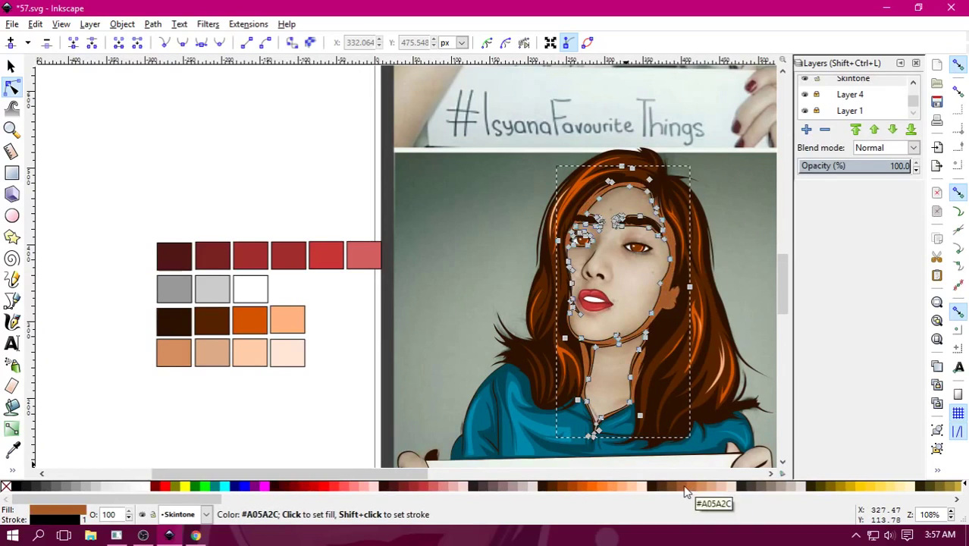
{"action": "left_click", "coordinate": [713, 488]}
{"action": "left_click", "coordinate": [700, 489]}
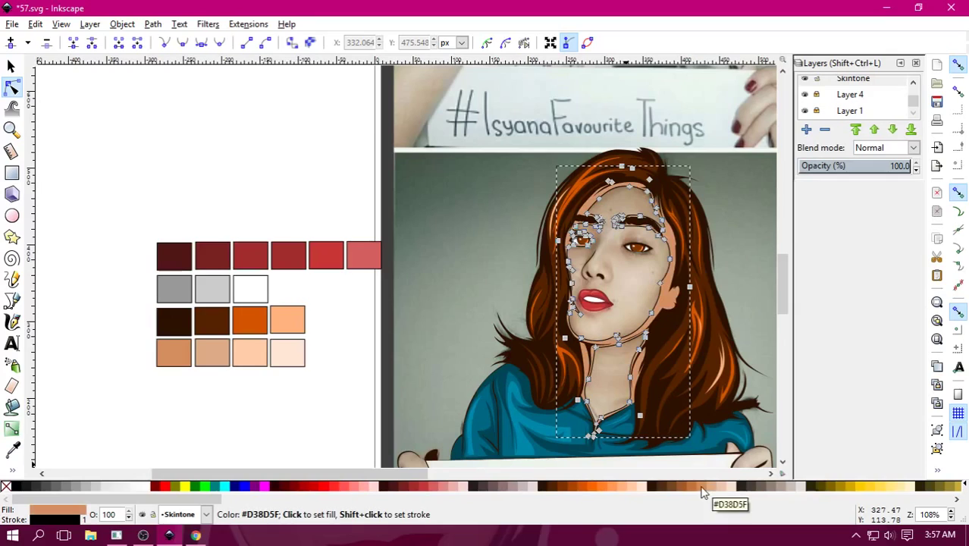
{"action": "left_click", "coordinate": [12, 449]}
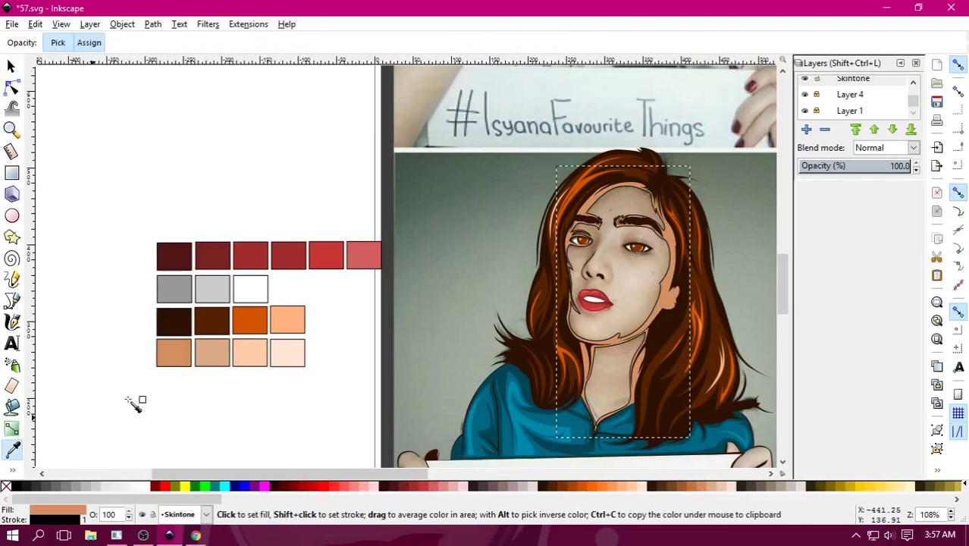
{"action": "left_click", "coordinate": [220, 357]}
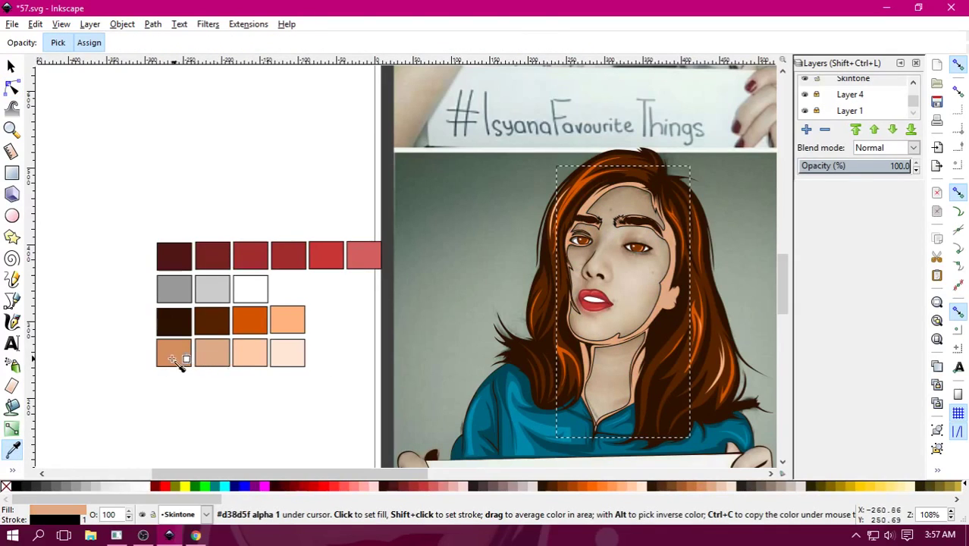
{"action": "left_click", "coordinate": [184, 361]}
{"action": "left_click", "coordinate": [214, 357]}
{"action": "left_click", "coordinate": [182, 359]}
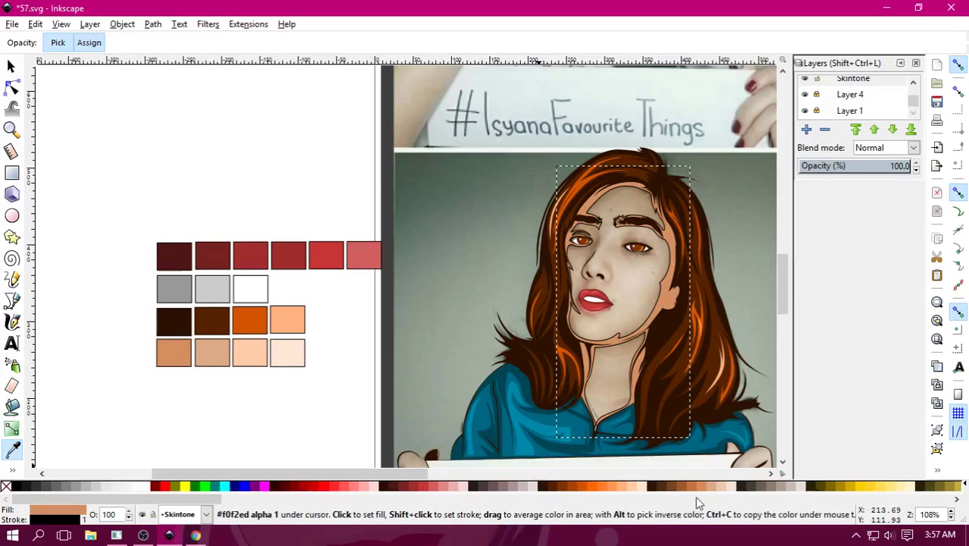
Remove the face shape's outline stroke and leave nothing selected.
{"action": "right_click", "coordinate": [5, 486]}
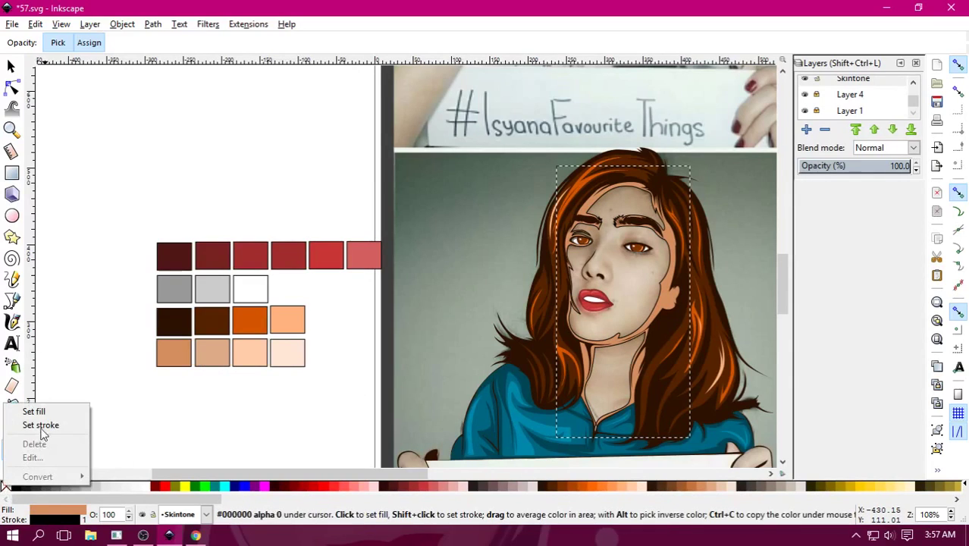
{"action": "left_click", "coordinate": [43, 428]}
{"action": "key", "text": "s"}
{"action": "left_click", "coordinate": [755, 273]}
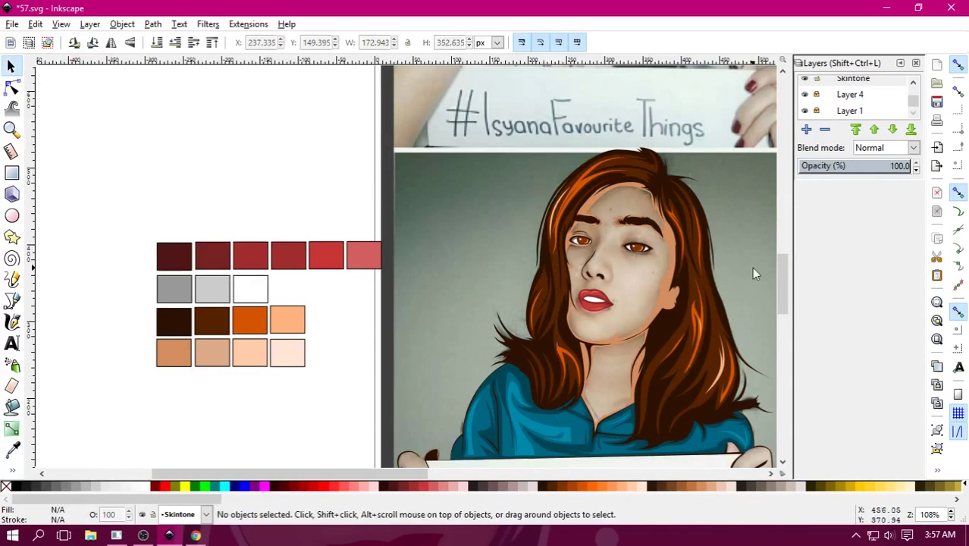
Hide Layer 1 and zoom out to show both the drawing and the reference cartoon.
{"action": "left_click", "coordinate": [805, 112]}
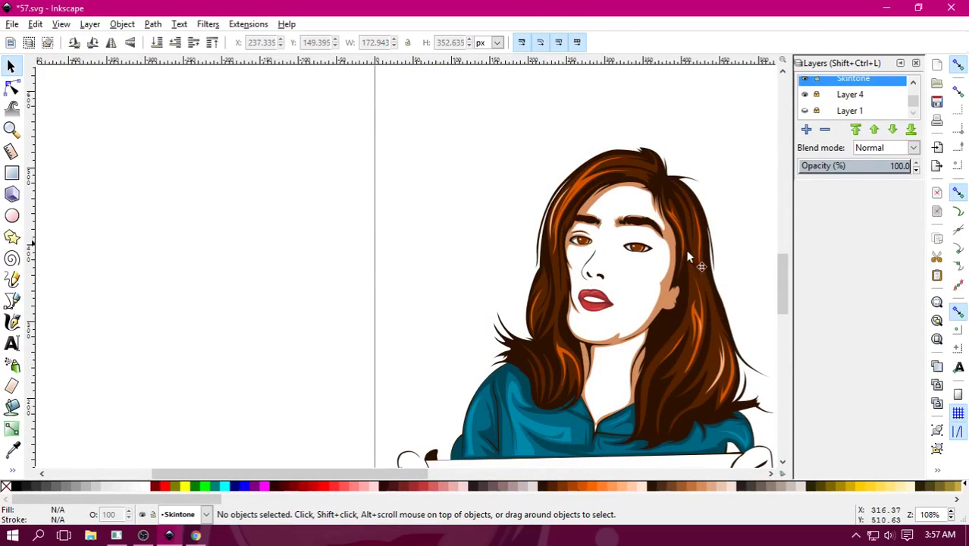
{"action": "key", "text": "minus"}
{"action": "key", "text": "minus"}
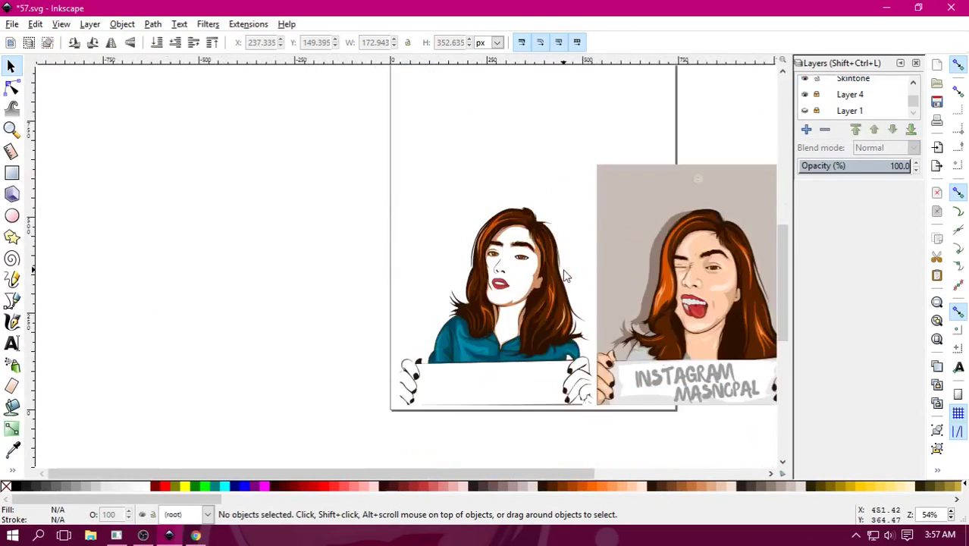
{"action": "key", "text": "minus"}
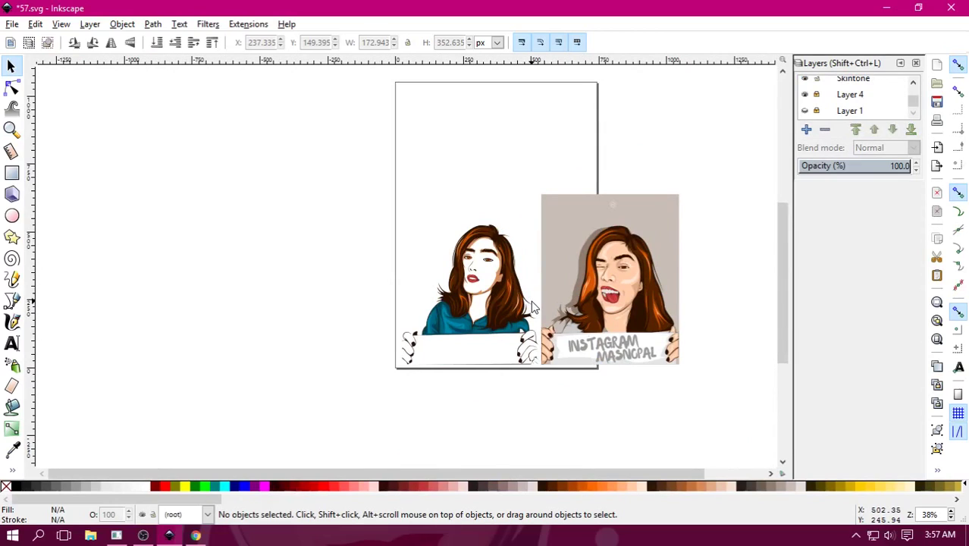
{"action": "key", "text": "Delete"}
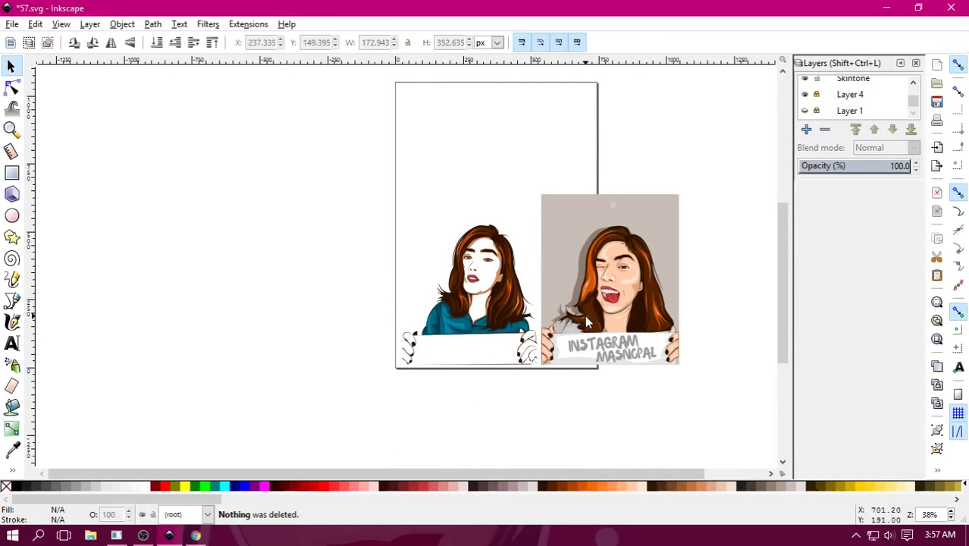
{"action": "key", "text": "grave"}
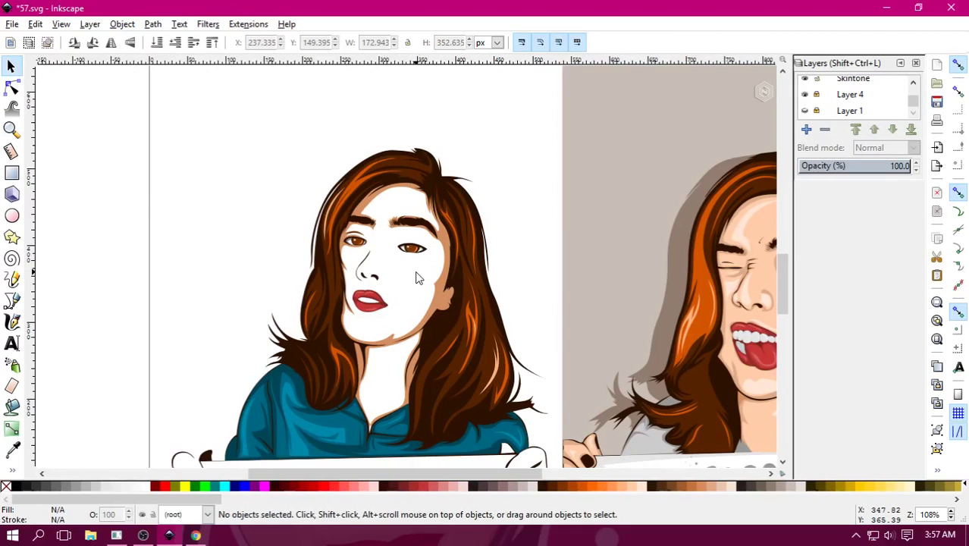
{"action": "scroll", "coordinate": [415, 277], "scroll_direction": "up", "scroll_amount": 3}
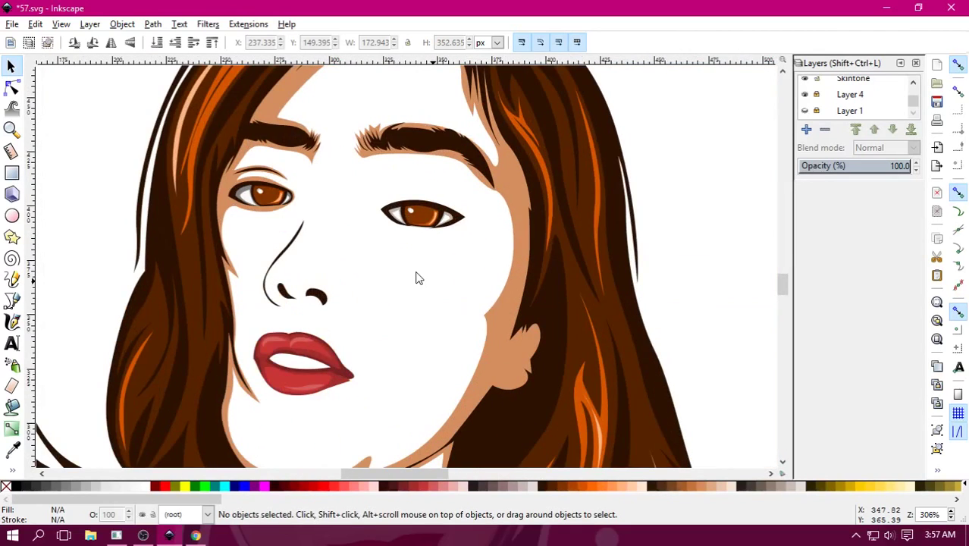
{"action": "left_click_drag", "start_coordinate": [383, 327], "coordinate": [450, 244]}
{"action": "key", "text": "grave"}
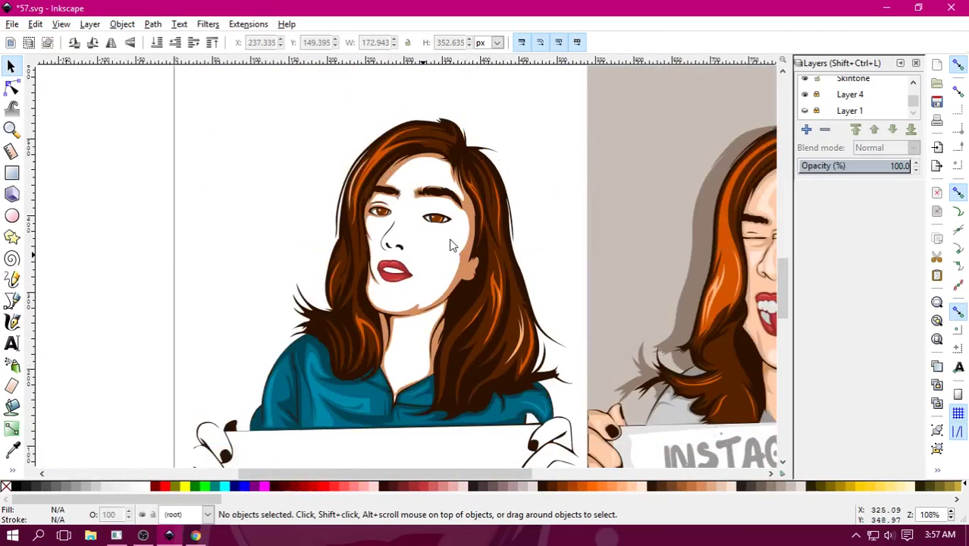
{"action": "key", "text": "minus"}
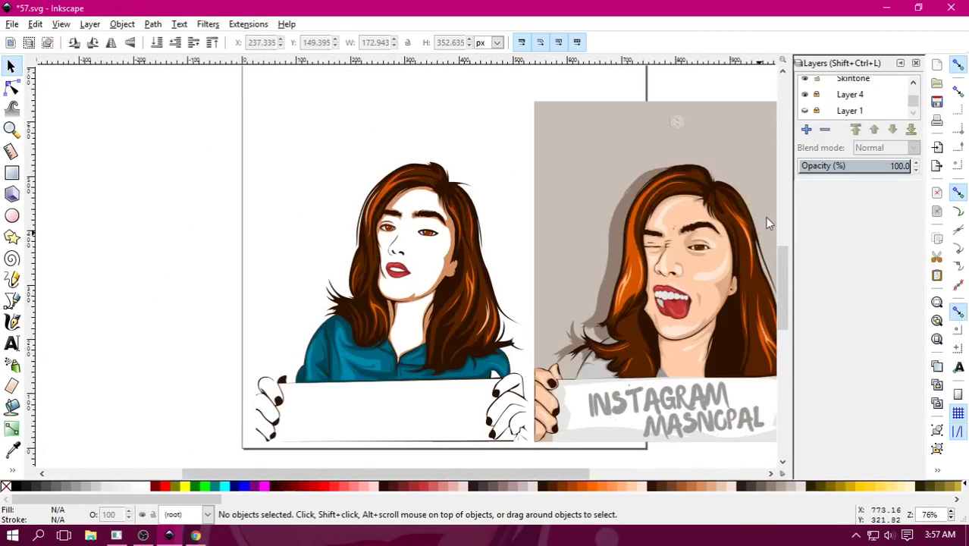
{"action": "scroll", "coordinate": [726, 287], "scroll_direction": "up", "scroll_amount": 1}
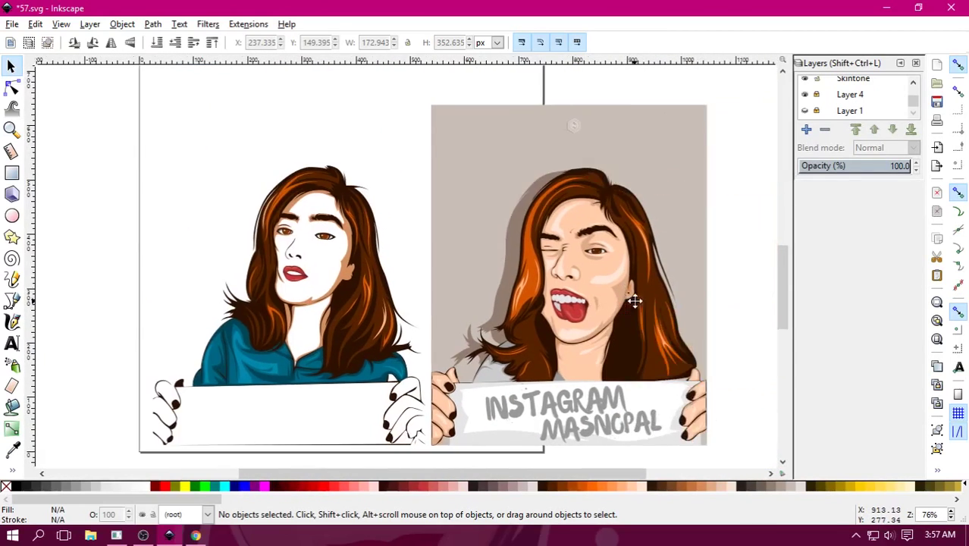
{"action": "scroll", "coordinate": [641, 311], "scroll_direction": "up", "scroll_amount": 1}
Give the face path the pale #deaa87 skin tone sampled from the reference cartoon, then deselect.
{"action": "left_click", "coordinate": [317, 275]}
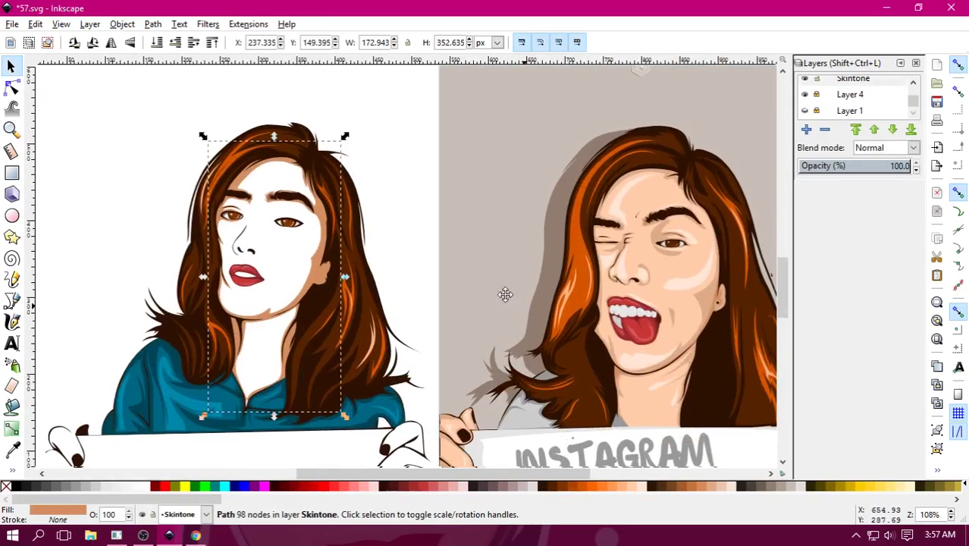
{"action": "scroll", "coordinate": [455, 288], "scroll_direction": "right", "scroll_amount": 2}
{"action": "key", "text": "d"}
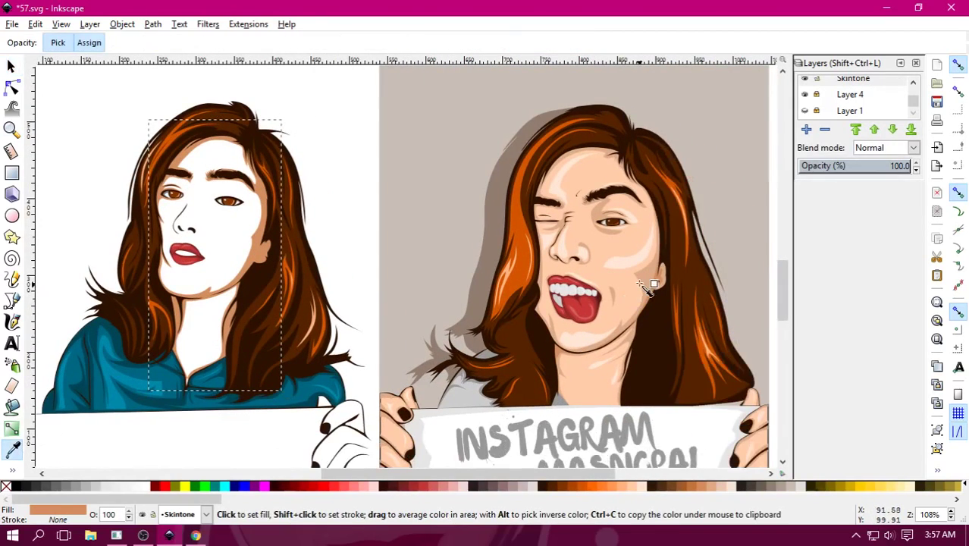
{"action": "left_click", "coordinate": [652, 279]}
{"action": "left_click", "coordinate": [12, 66]}
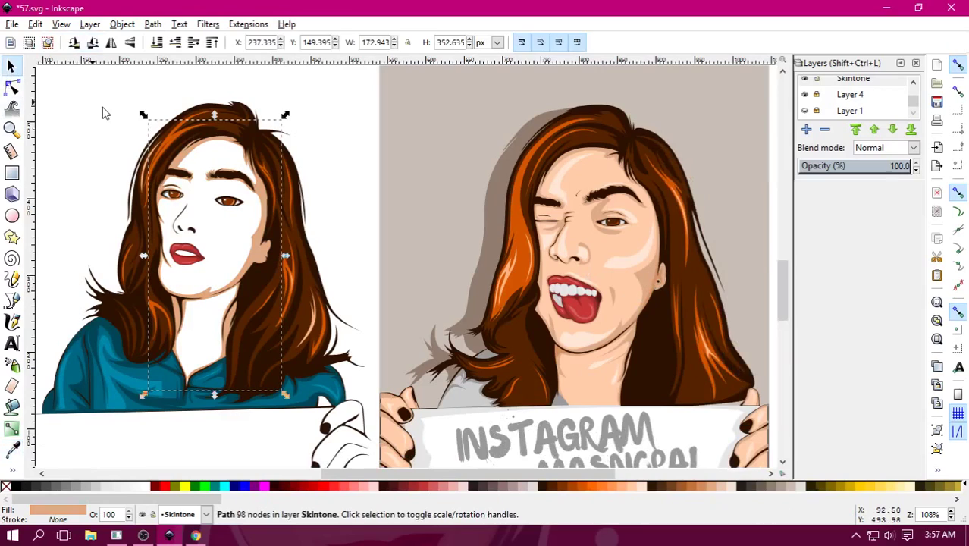
{"action": "left_click", "coordinate": [105, 121]}
Zoom back in on the face and make Layer 1 visible again.
{"action": "scroll", "coordinate": [269, 197], "scroll_direction": "left", "scroll_amount": 4}
{"action": "key", "text": "plus"}
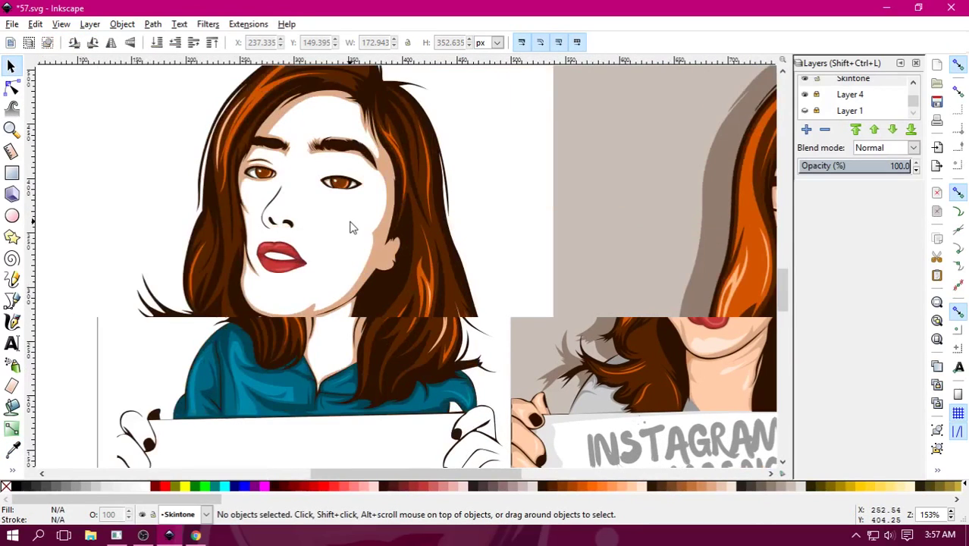
{"action": "key", "text": "plus"}
{"action": "left_click", "coordinate": [804, 110]}
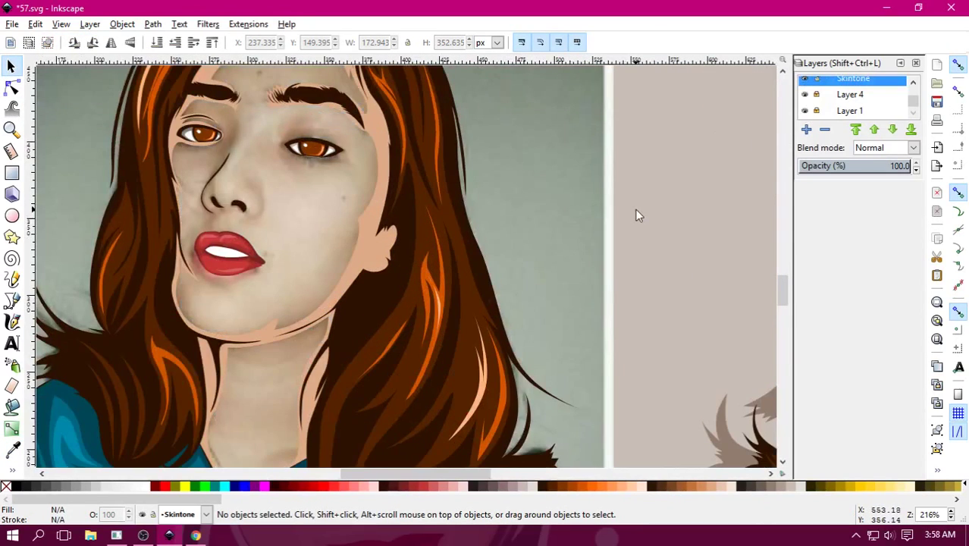
Zoom in and pen a path from the inner left eyebrow down beside the eye and nose.
{"action": "scroll", "coordinate": [485, 189], "scroll_direction": "left", "scroll_amount": 5}
{"action": "scroll", "coordinate": [485, 189], "scroll_direction": "up", "scroll_amount": 1}
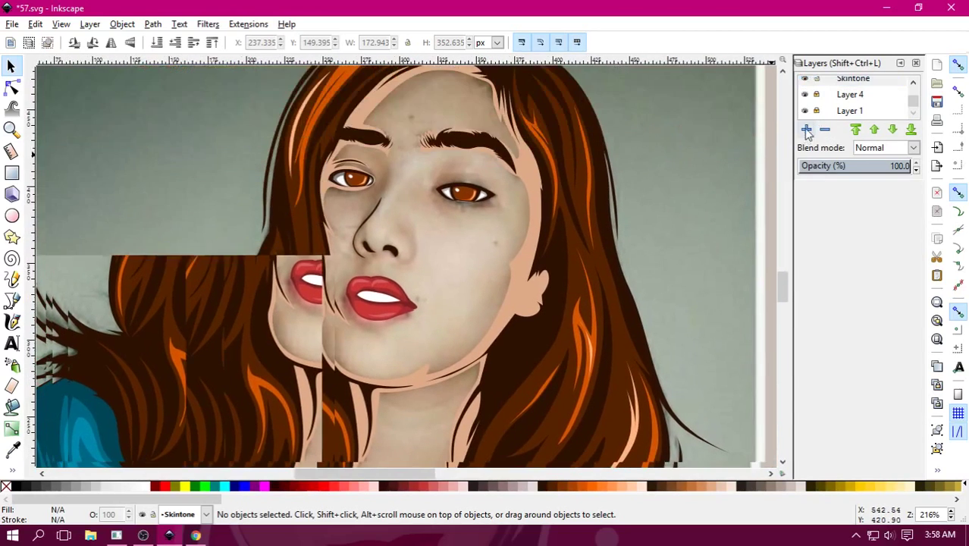
{"action": "key", "text": "plus"}
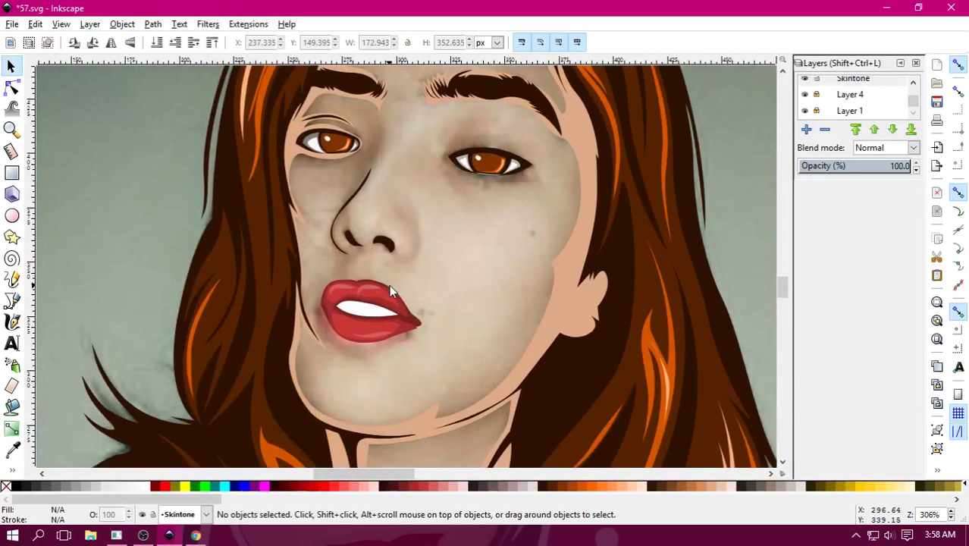
{"action": "key", "text": "b"}
{"action": "key", "text": "plus"}
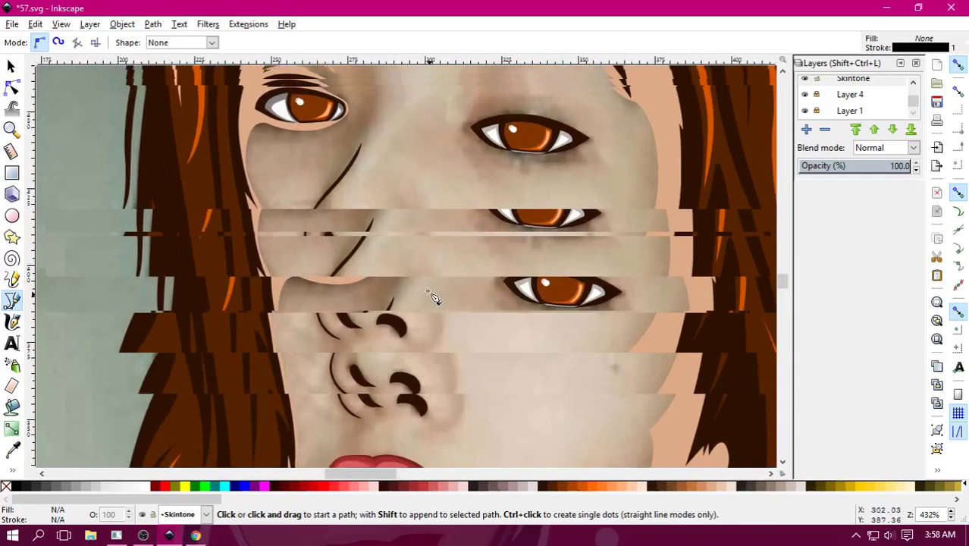
{"action": "scroll", "coordinate": [422, 282], "scroll_direction": "up", "scroll_amount": 5}
{"action": "key", "text": "plus"}
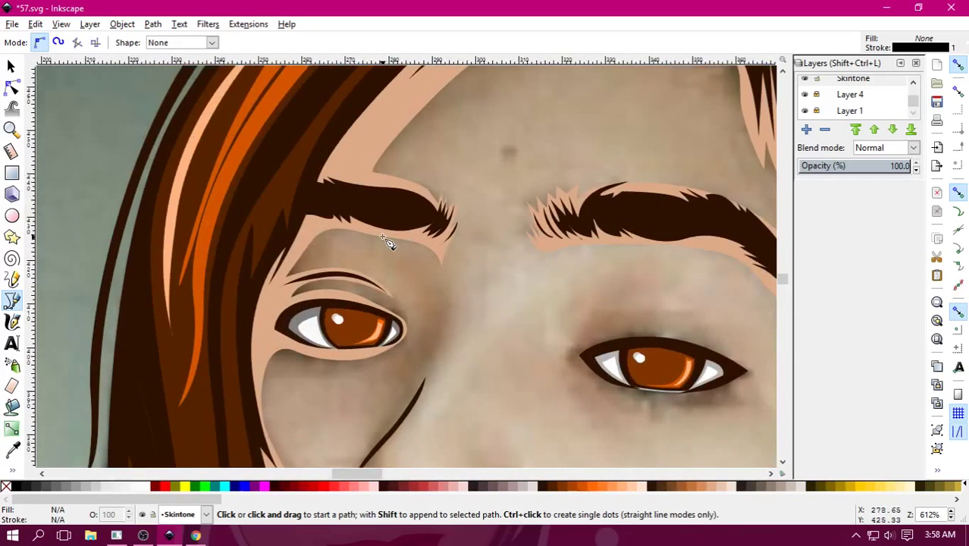
{"action": "left_click", "coordinate": [380, 229]}
{"action": "scroll", "coordinate": [443, 265], "scroll_direction": "down", "scroll_amount": 4}
{"action": "scroll", "coordinate": [455, 213], "scroll_direction": "left", "scroll_amount": 1}
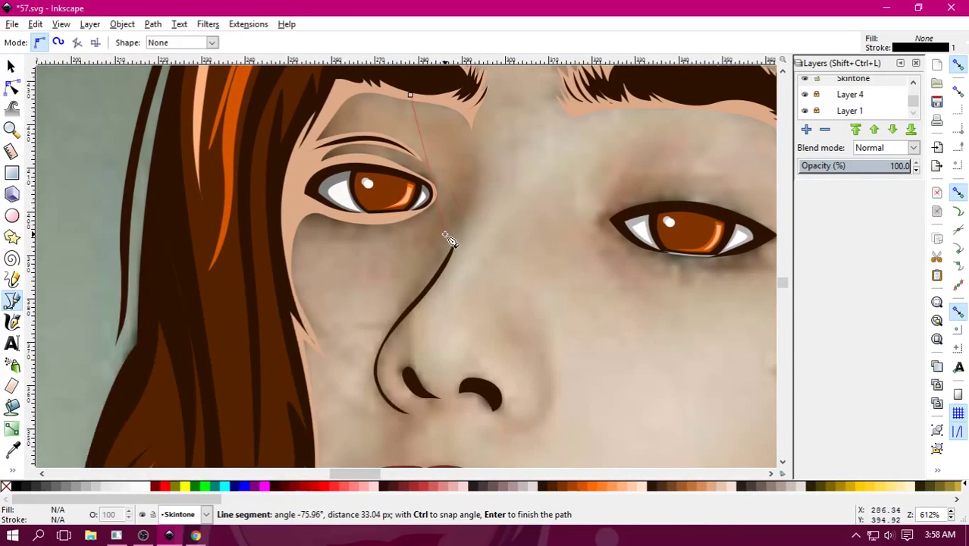
{"action": "left_click_drag", "start_coordinate": [448, 233], "coordinate": [407, 314]}
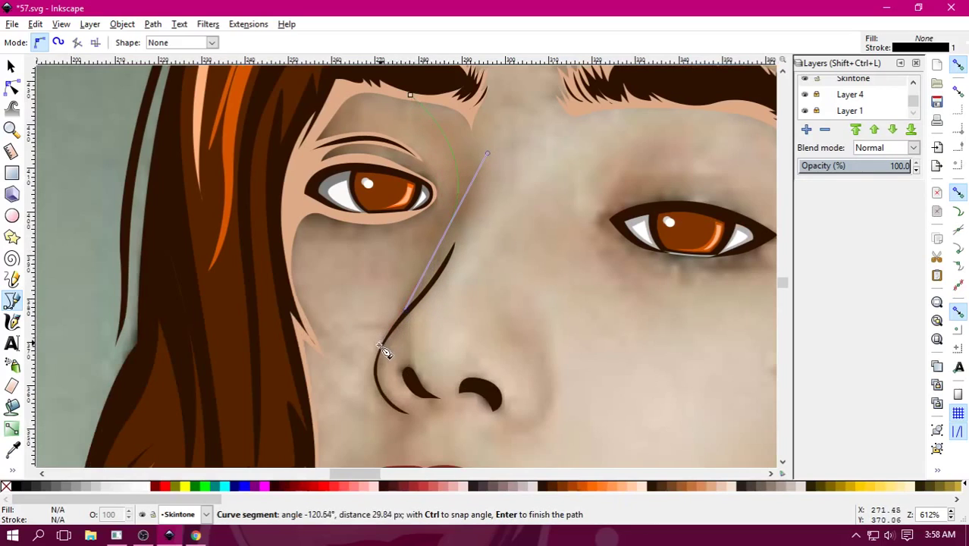
{"action": "left_click_drag", "start_coordinate": [372, 365], "coordinate": [367, 394]}
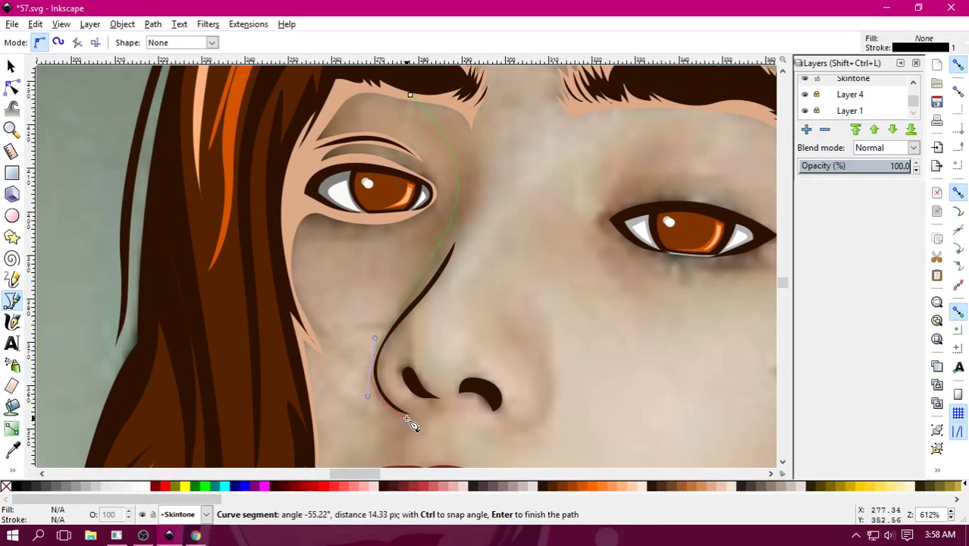
{"action": "scroll", "coordinate": [436, 299], "scroll_direction": "down", "scroll_amount": 5}
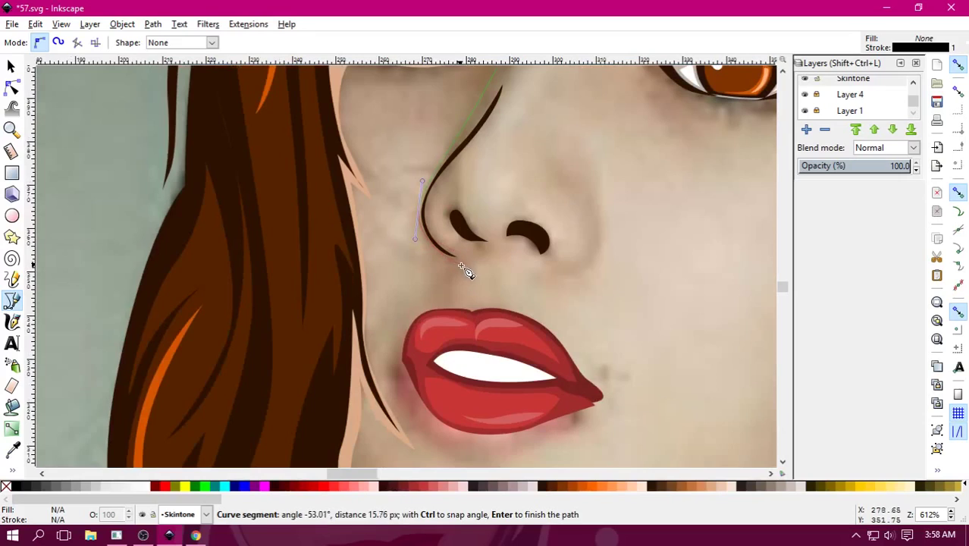
Trace the path around the nostril and back up the nose bridge toward the brow.
{"action": "left_click_drag", "start_coordinate": [461, 264], "coordinate": [479, 264]}
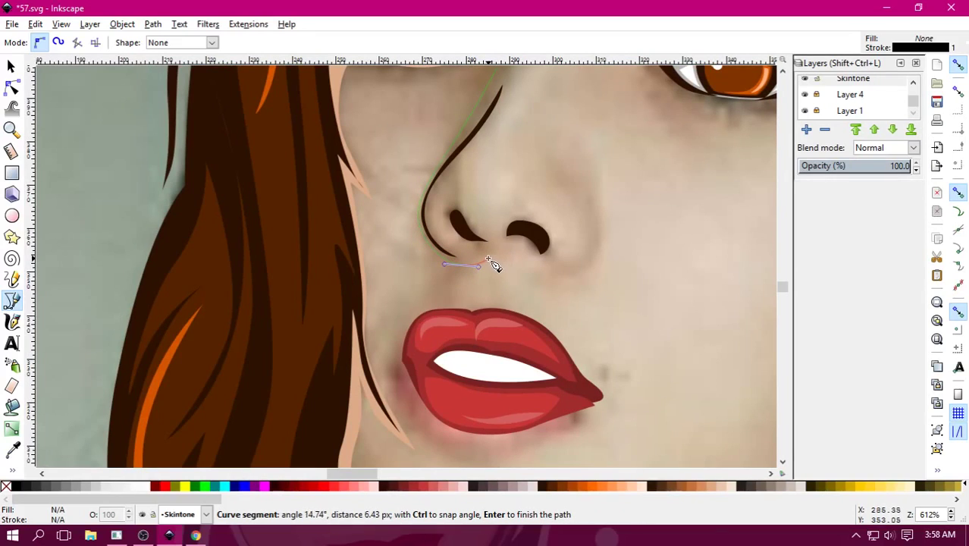
{"action": "left_click", "coordinate": [482, 260]}
{"action": "mouse_move", "coordinate": [449, 250]}
{"action": "left_mouse_down"}
{"action": "mouse_move", "coordinate": [421, 228]}
{"action": "mouse_move", "coordinate": [452, 188]}
{"action": "left_mouse_up"}
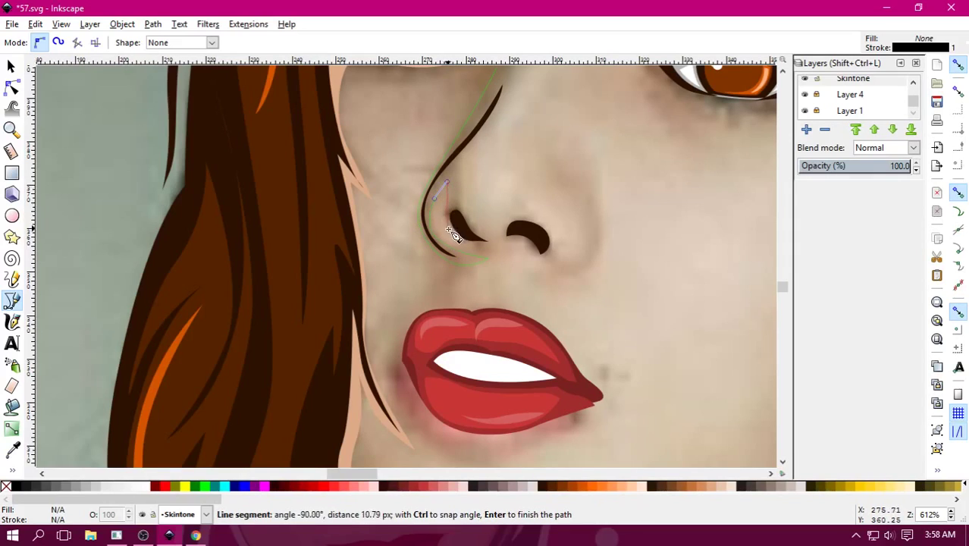
{"action": "mouse_move", "coordinate": [449, 235]}
{"action": "left_mouse_down"}
{"action": "mouse_move", "coordinate": [472, 251]}
{"action": "mouse_move", "coordinate": [517, 249]}
{"action": "left_mouse_up"}
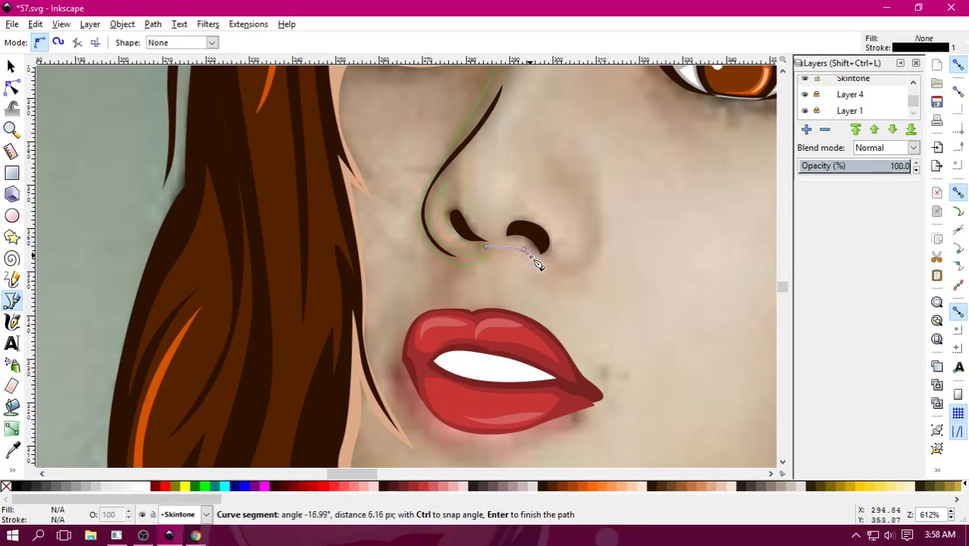
{"action": "left_click_drag", "start_coordinate": [585, 276], "coordinate": [615, 241]}
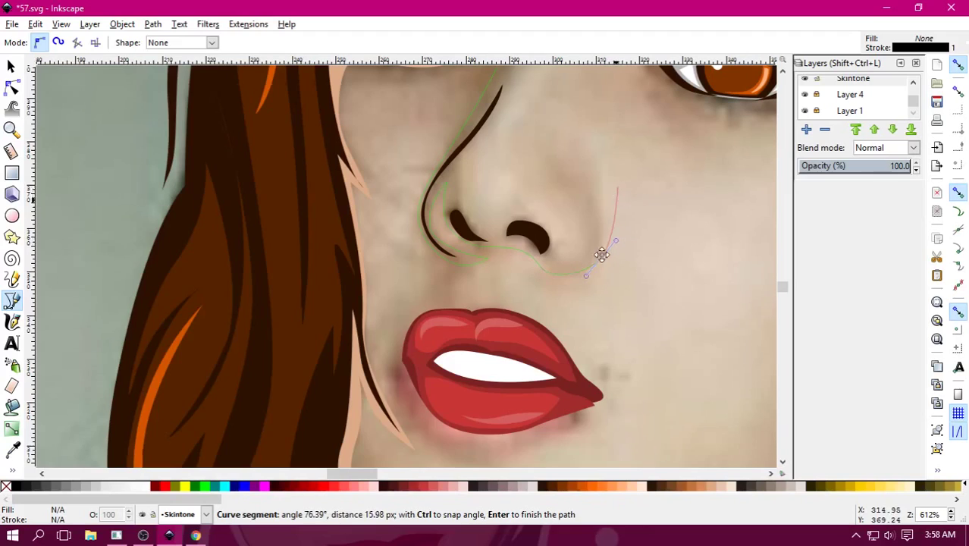
{"action": "scroll", "coordinate": [603, 246], "scroll_direction": "up", "scroll_amount": 4}
{"action": "mouse_move", "coordinate": [555, 317]}
{"action": "left_mouse_down"}
{"action": "mouse_move", "coordinate": [540, 298]}
{"action": "mouse_move", "coordinate": [541, 324]}
{"action": "left_mouse_up"}
{"action": "left_click_drag", "start_coordinate": [558, 365], "coordinate": [550, 392]}
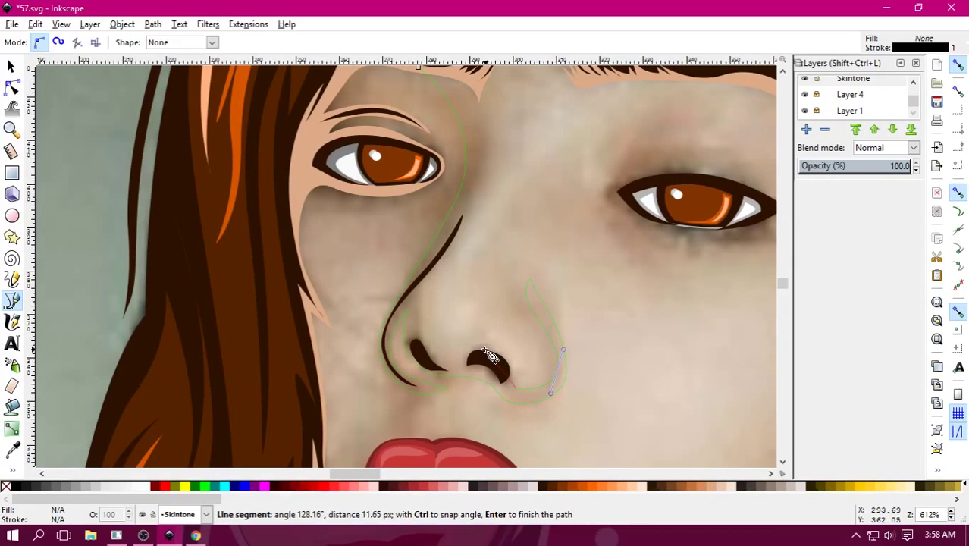
{"action": "left_click_drag", "start_coordinate": [486, 356], "coordinate": [448, 343]}
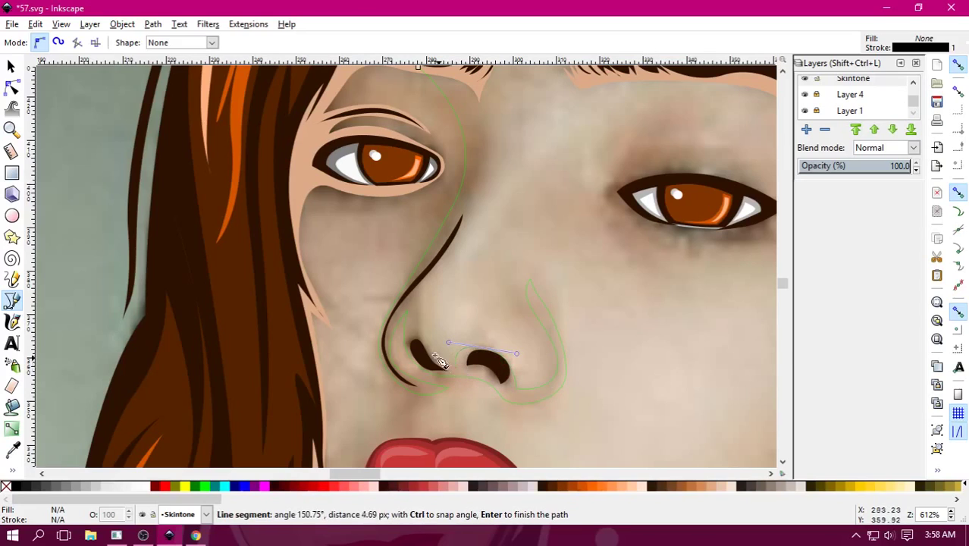
{"action": "left_click_drag", "start_coordinate": [424, 342], "coordinate": [415, 313]}
{"action": "left_click_drag", "start_coordinate": [443, 278], "coordinate": [472, 229]}
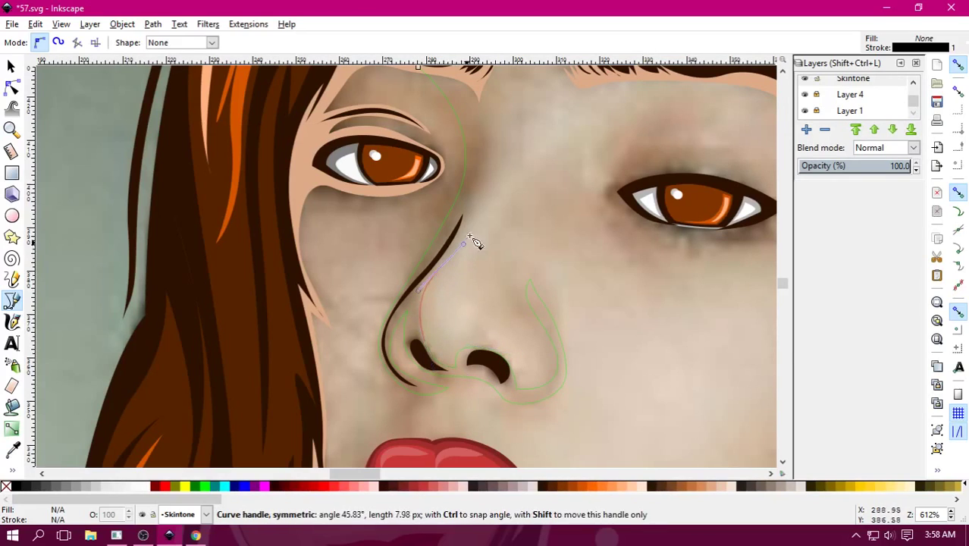
{"action": "scroll", "coordinate": [474, 271], "scroll_direction": "up", "scroll_amount": 5}
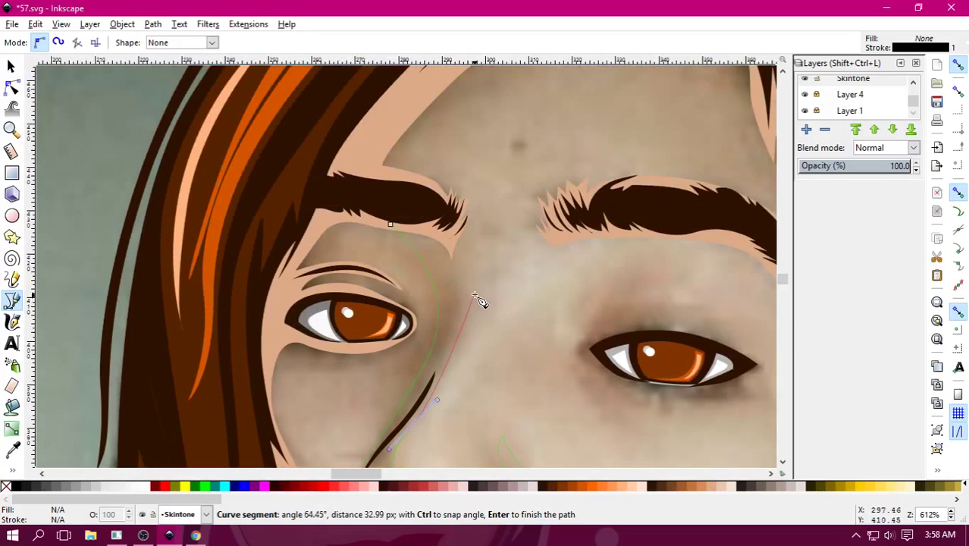
{"action": "left_click_drag", "start_coordinate": [460, 268], "coordinate": [441, 210]}
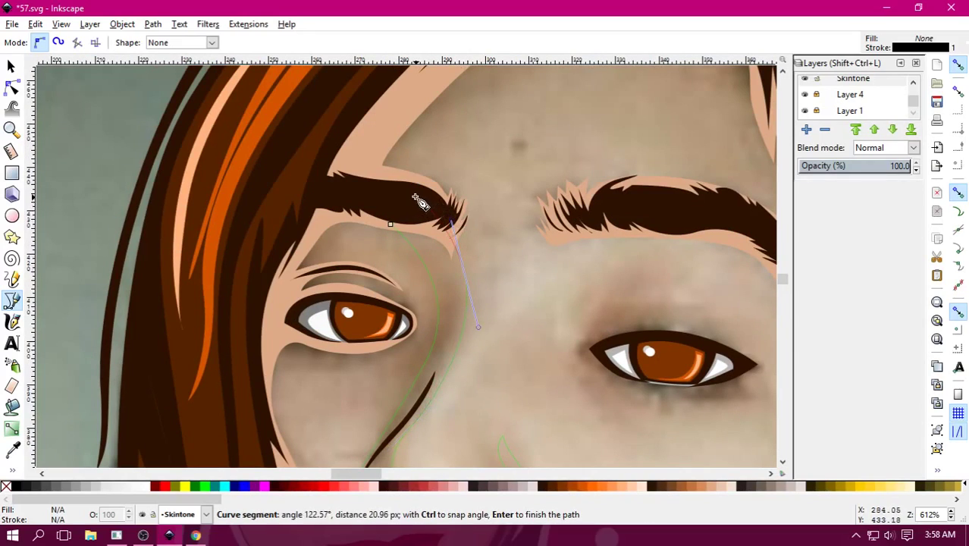
Close the nose-side outline and union it with the Skintone face shape, then deselect.
{"action": "left_click", "coordinate": [390, 224]}
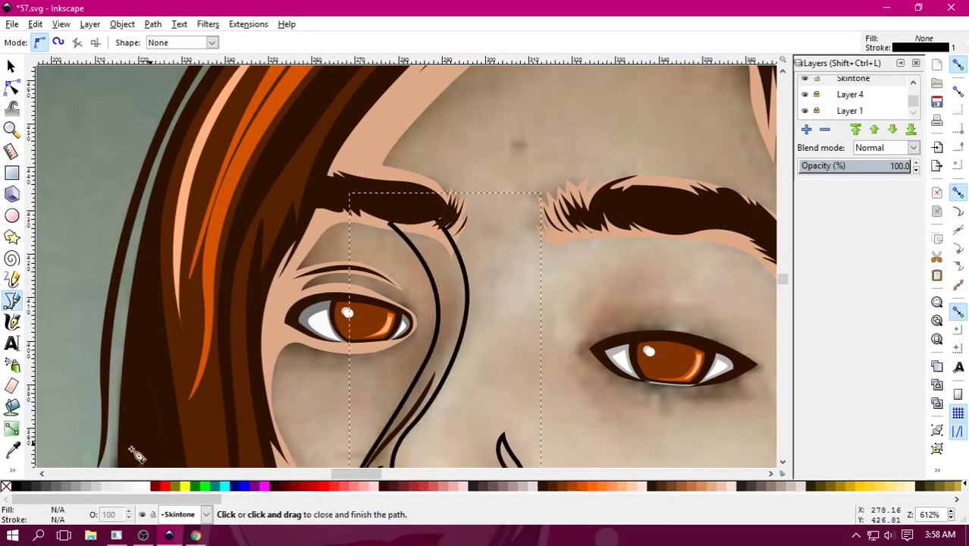
{"action": "left_click", "coordinate": [11, 67]}
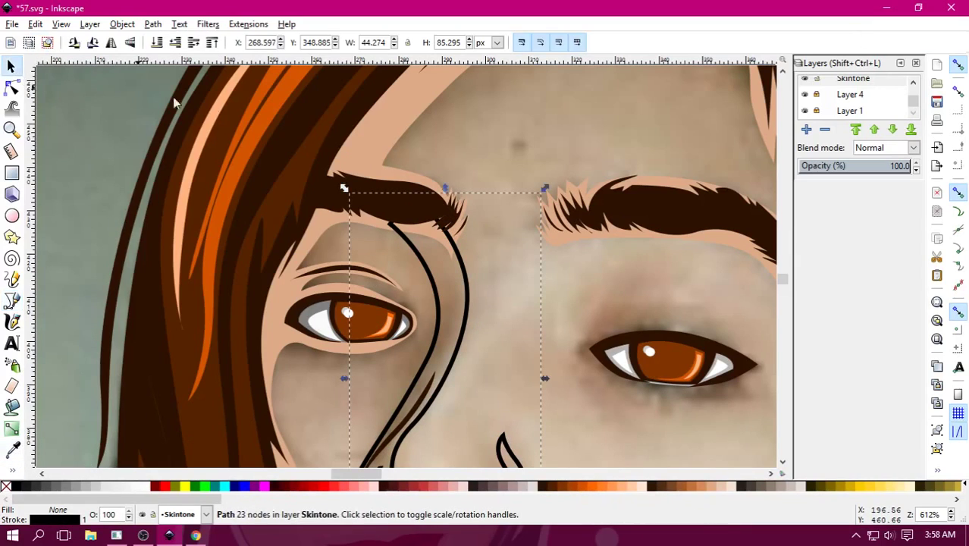
{"action": "left_click", "coordinate": [373, 133], "text": "shift"}
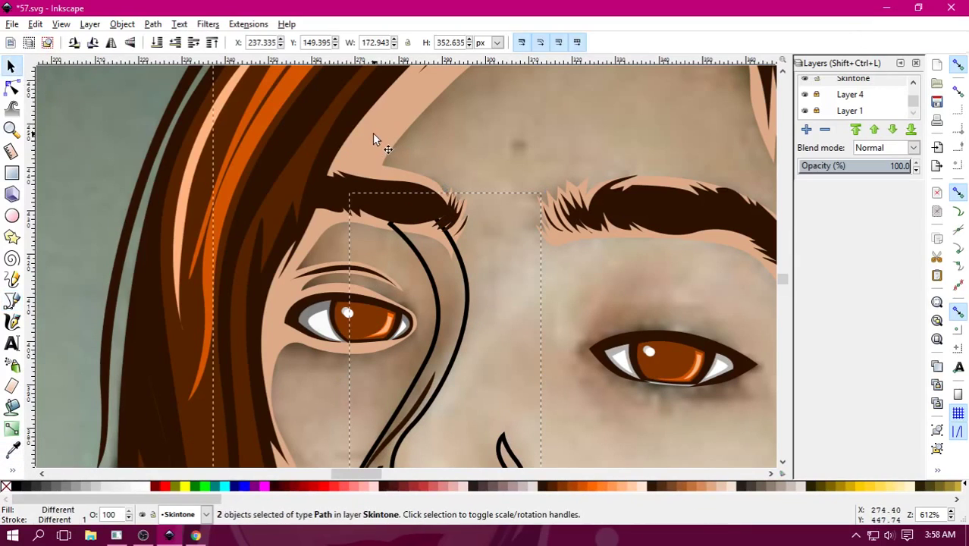
{"action": "left_click", "coordinate": [175, 24]}
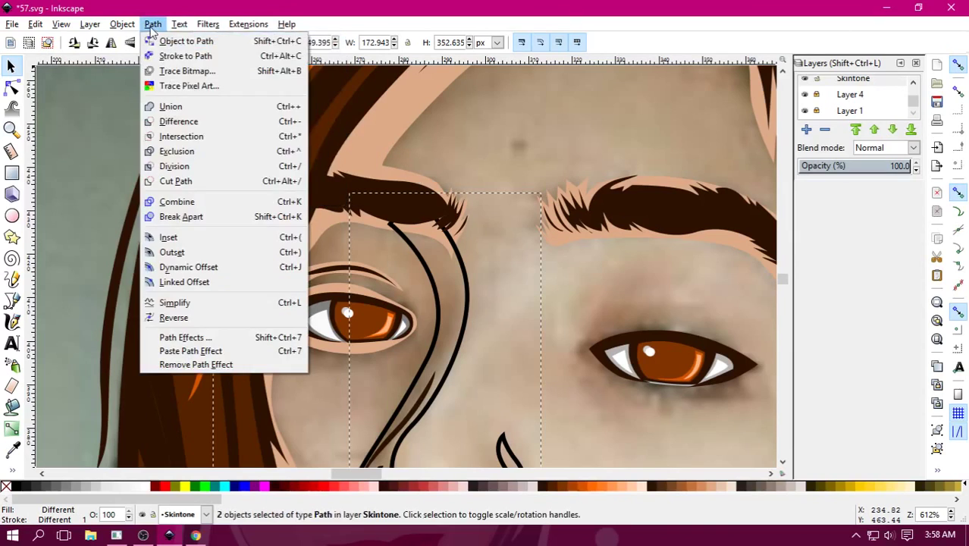
{"action": "left_click", "coordinate": [163, 104]}
{"action": "key", "text": "Escape"}
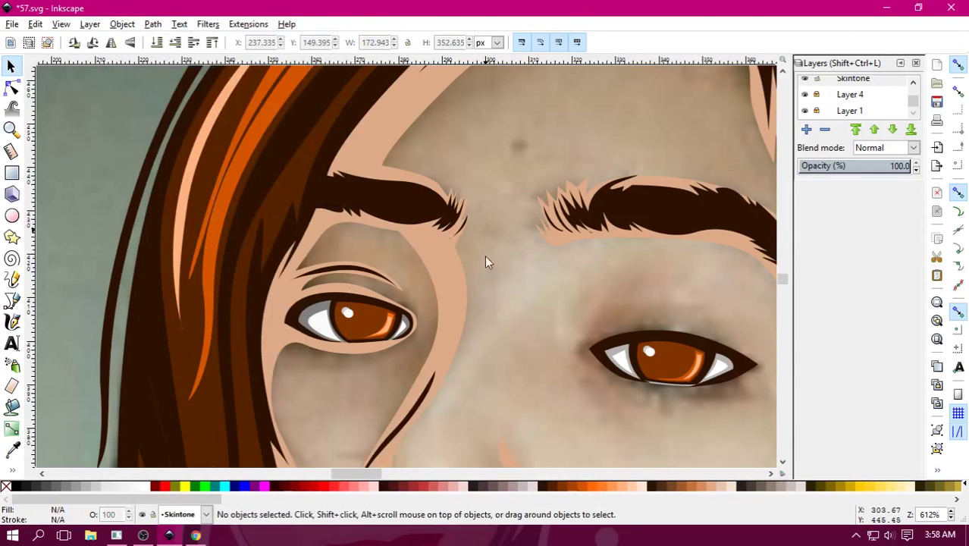
{"action": "scroll", "coordinate": [505, 316], "scroll_direction": "down", "scroll_amount": 3}
{"action": "scroll", "coordinate": [506, 318], "scroll_direction": "down", "scroll_amount": 1}
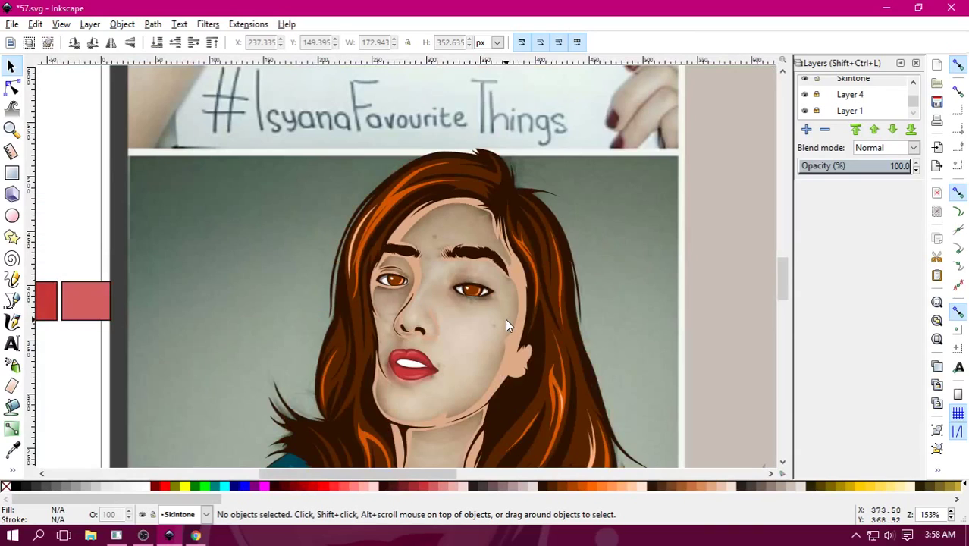
{"action": "scroll", "coordinate": [505, 318], "scroll_direction": "up", "scroll_amount": 3}
Trace a pen outline over and beneath the right eye.
{"action": "scroll", "coordinate": [355, 296], "scroll_direction": "up", "scroll_amount": 3}
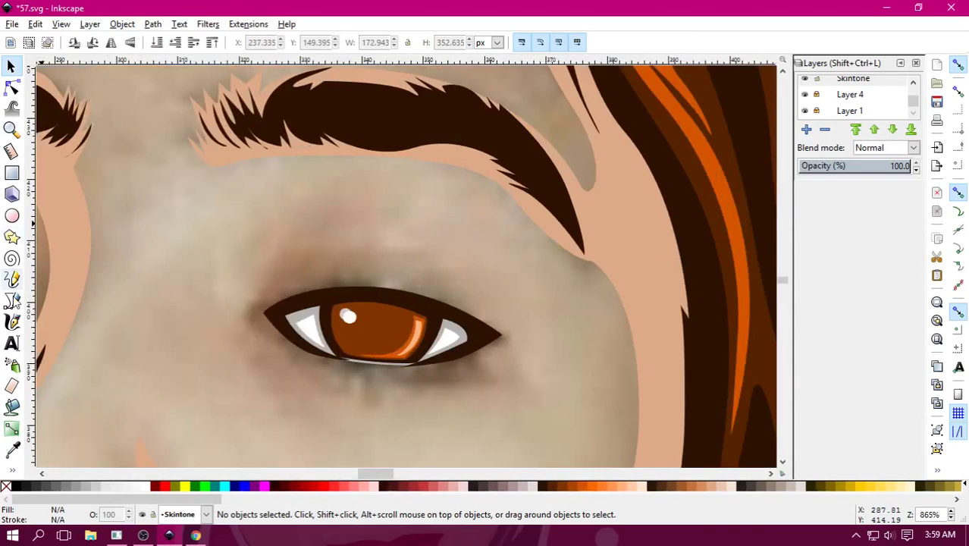
{"action": "left_click", "coordinate": [12, 301]}
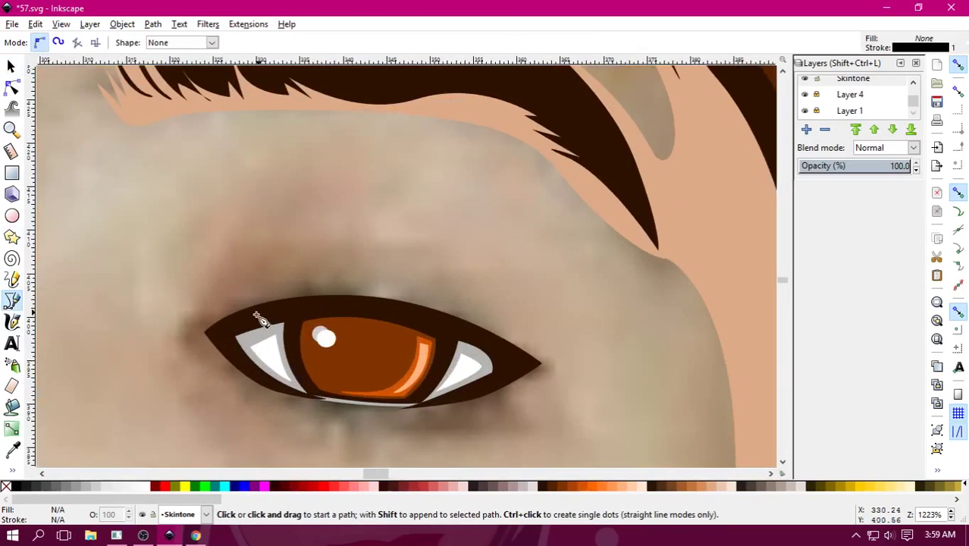
{"action": "left_click", "coordinate": [177, 327]}
{"action": "left_click_drag", "start_coordinate": [334, 271], "coordinate": [426, 272]}
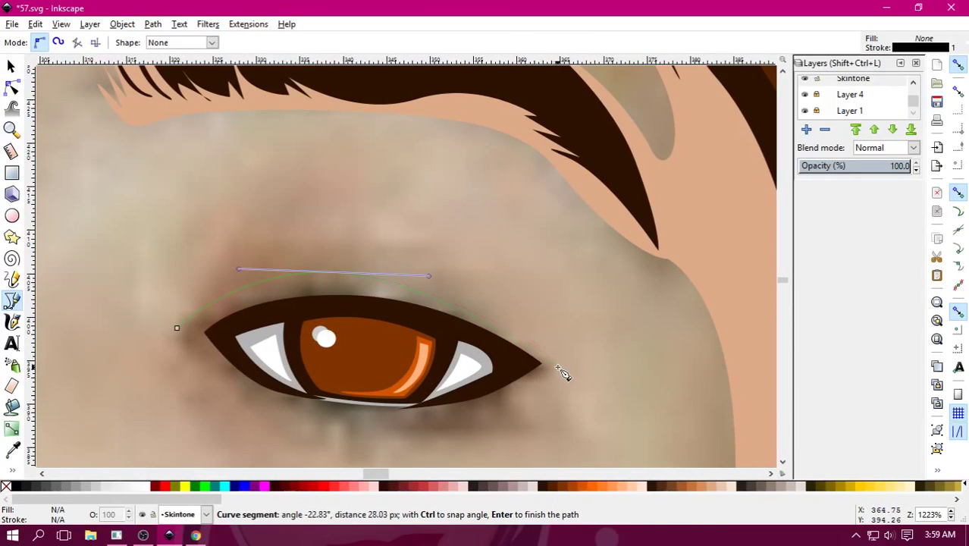
{"action": "scroll", "coordinate": [563, 221], "scroll_direction": "down", "scroll_amount": 2}
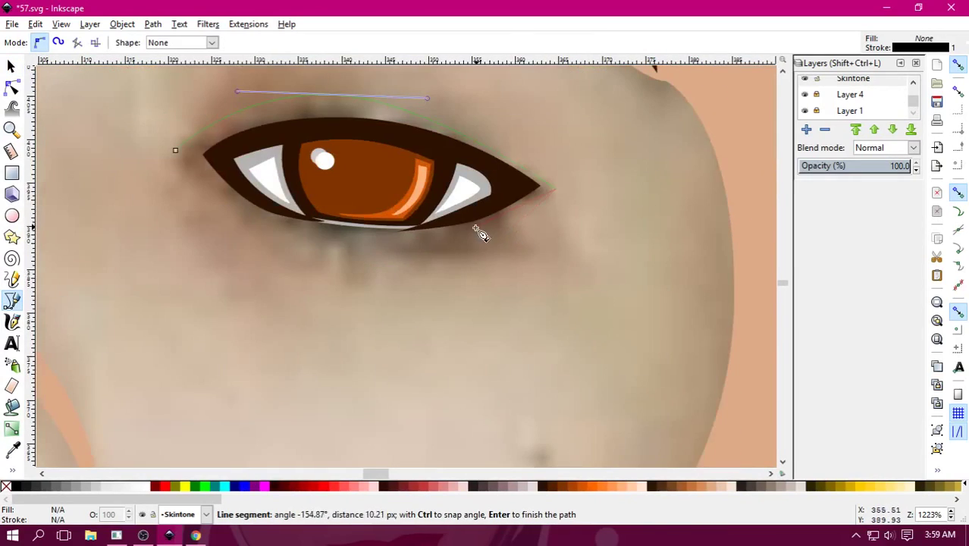
{"action": "left_click_drag", "start_coordinate": [472, 232], "coordinate": [418, 246]}
{"action": "mouse_move", "coordinate": [235, 219]}
{"action": "left_mouse_down"}
{"action": "mouse_move", "coordinate": [171, 180]}
{"action": "mouse_move", "coordinate": [142, 143]}
{"action": "left_mouse_up"}
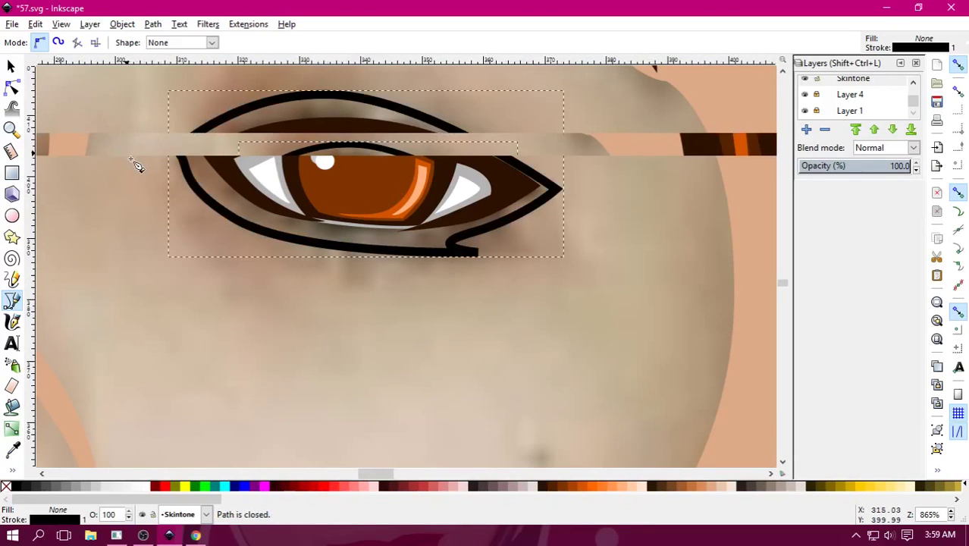
{"action": "key", "text": "minus"}
{"action": "key", "text": "minus"}
{"action": "key", "text": "minus"}
{"action": "scroll", "coordinate": [362, 197], "scroll_direction": "down", "scroll_amount": 4}
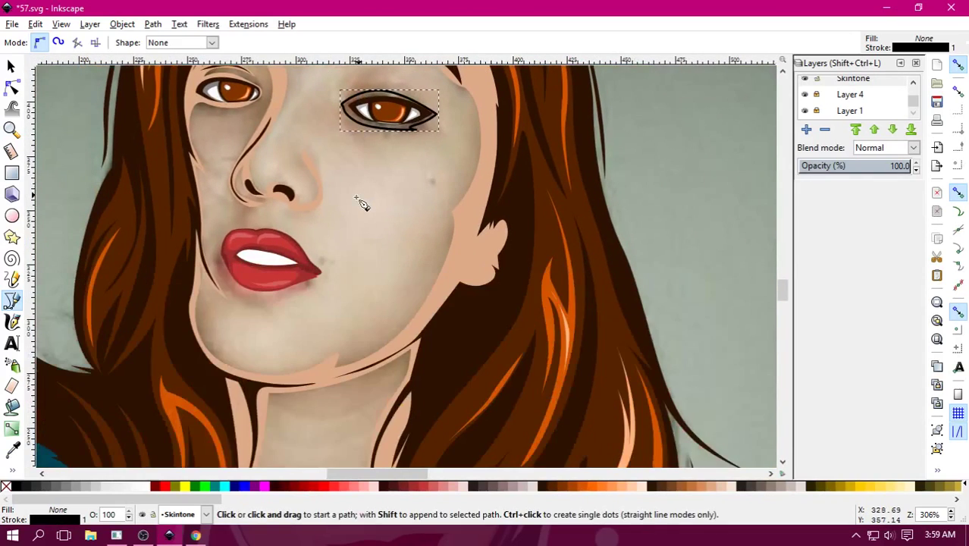
{"action": "scroll", "coordinate": [212, 235], "scroll_direction": "up", "scroll_amount": 2}
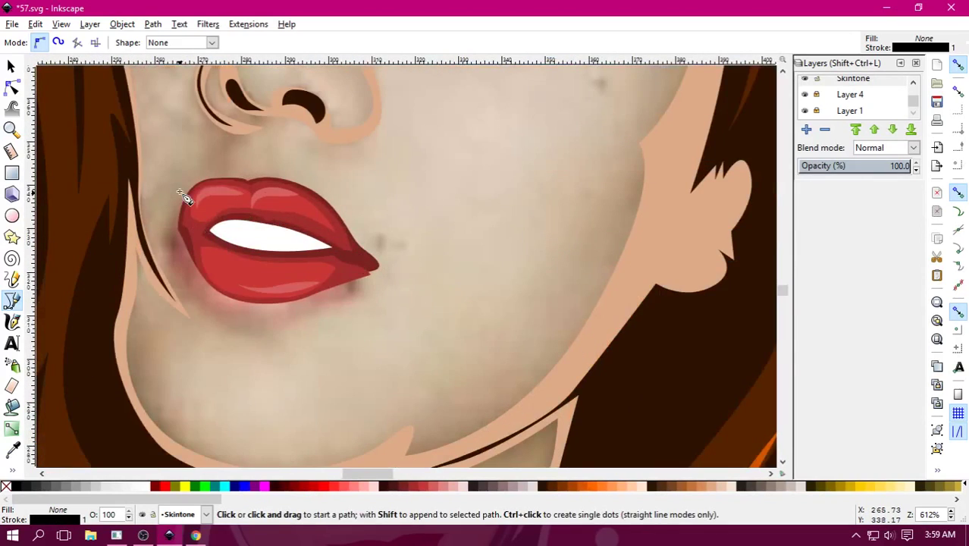
Trace a closed pen outline around the upper and lower lips.
{"action": "left_click", "coordinate": [180, 191]}
{"action": "left_click_drag", "start_coordinate": [230, 174], "coordinate": [250, 177]}
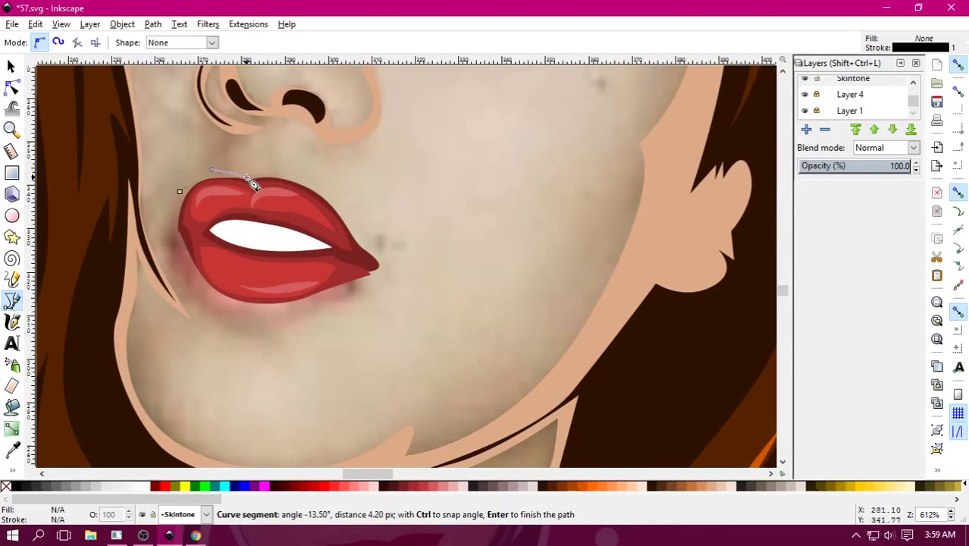
{"action": "left_click_drag", "start_coordinate": [324, 196], "coordinate": [354, 225]}
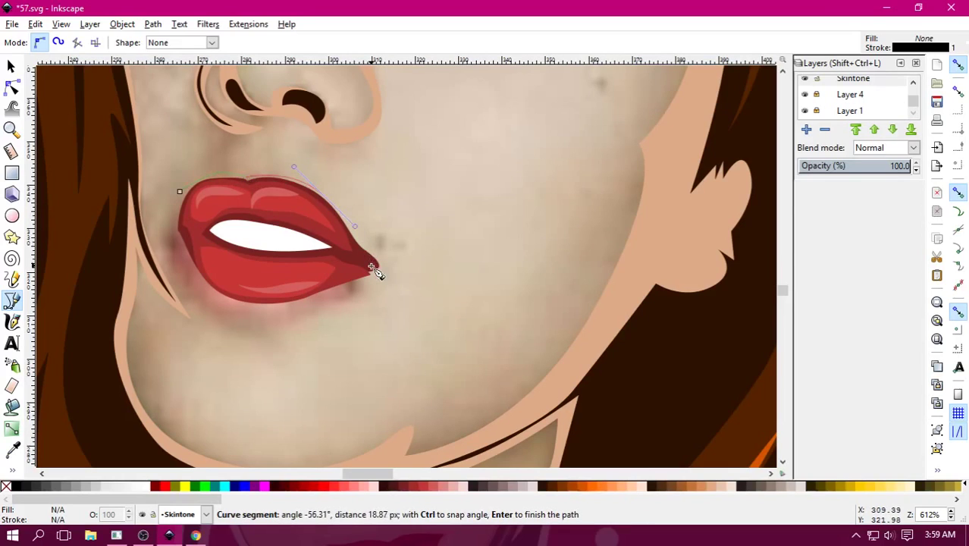
{"action": "left_click_drag", "start_coordinate": [371, 269], "coordinate": [291, 313]}
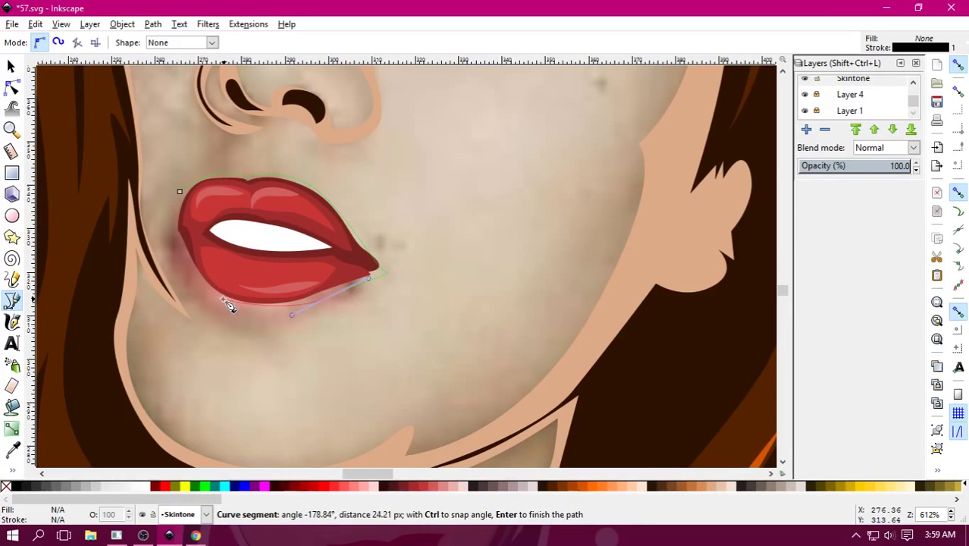
{"action": "left_click_drag", "start_coordinate": [217, 297], "coordinate": [185, 276]}
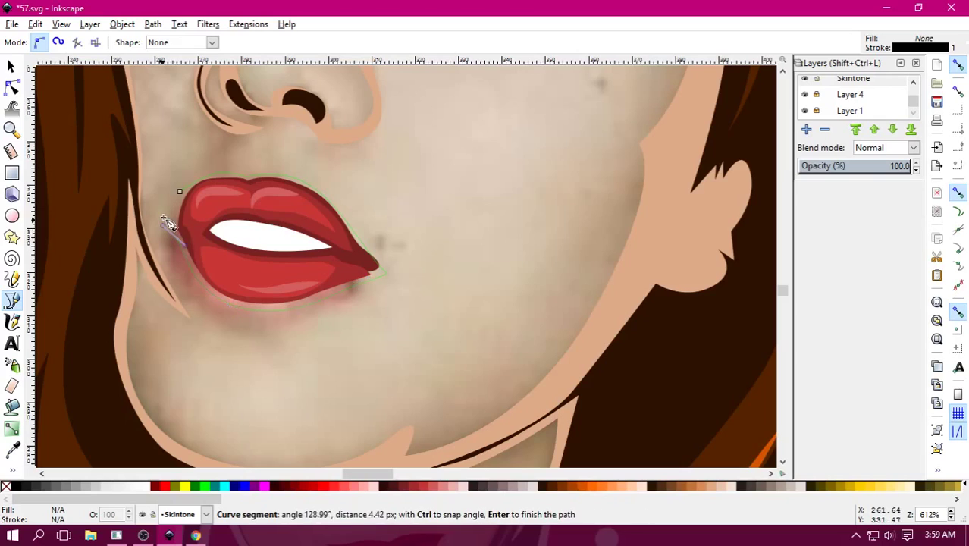
{"action": "left_click_drag", "start_coordinate": [180, 191], "coordinate": [205, 188]}
{"action": "key", "text": "minus"}
{"action": "key", "text": "minus"}
{"action": "key", "text": "minus"}
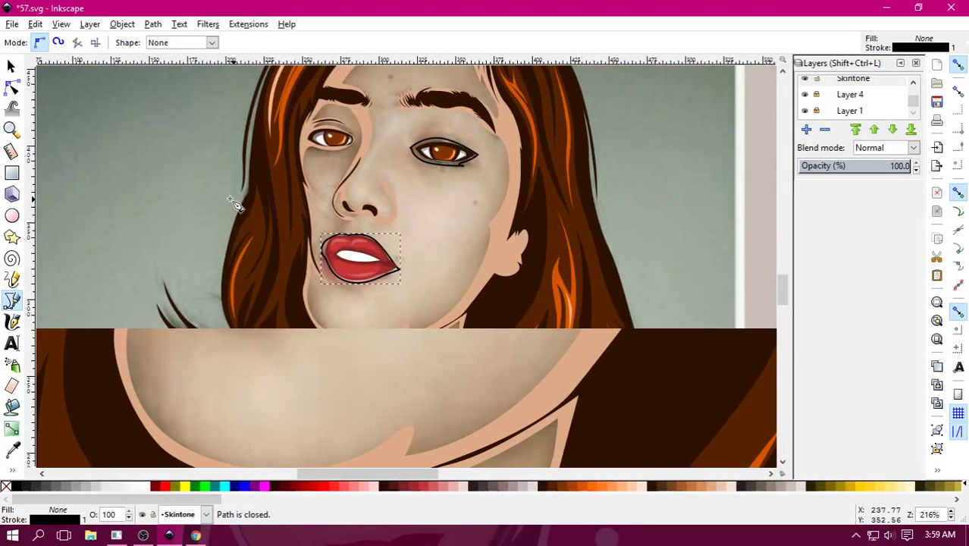
Select the right-eye outline with the skin shape and open the Path operations for union.
{"action": "key", "text": "s"}
{"action": "left_click", "coordinate": [417, 167], "text": "shift"}
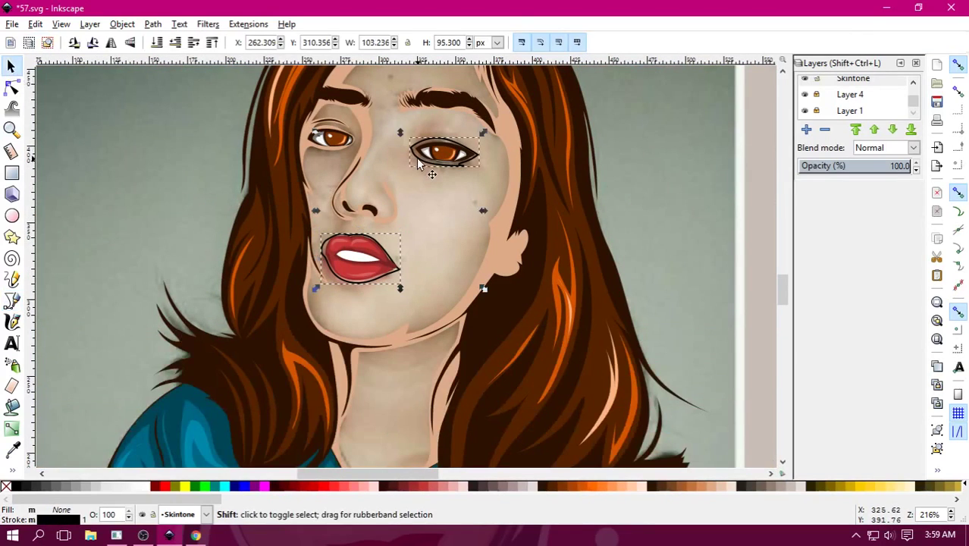
{"action": "left_click", "coordinate": [376, 142], "text": "shift"}
{"action": "left_click", "coordinate": [153, 23]}
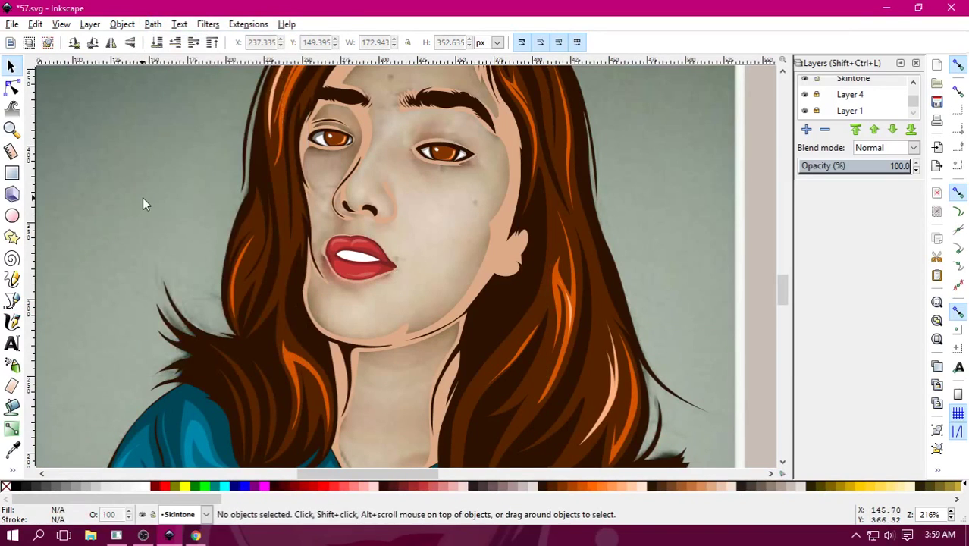
Zoom out to compare against the reference collage, then switch to the browser.
{"action": "key", "text": "minus"}
{"action": "key", "text": "minus"}
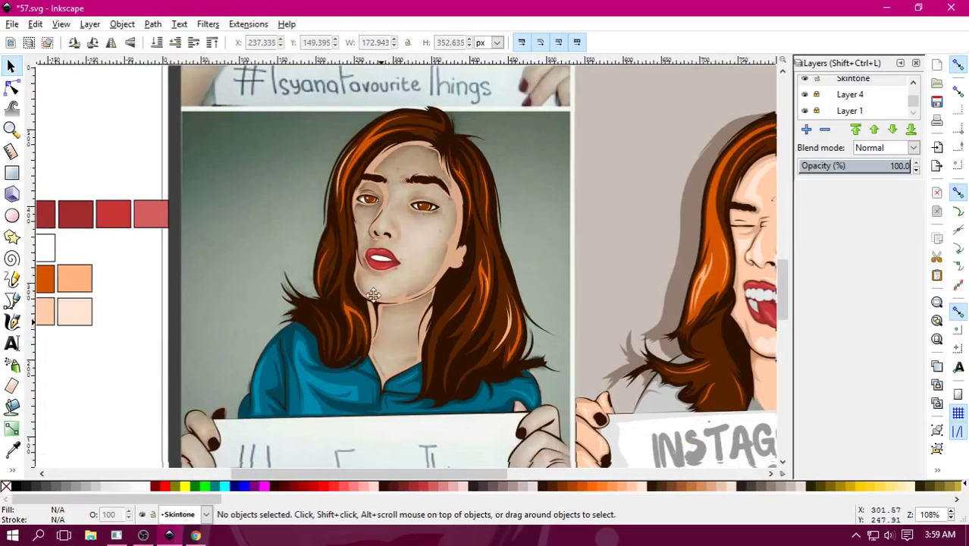
{"action": "key", "text": "minus"}
{"action": "key", "text": "minus"}
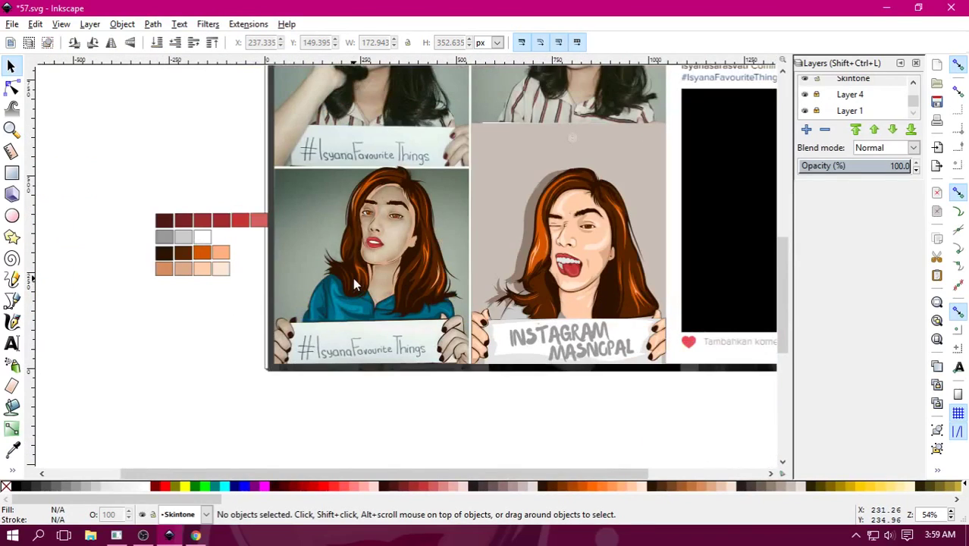
{"action": "key", "text": "plus"}
{"action": "key", "text": "plus"}
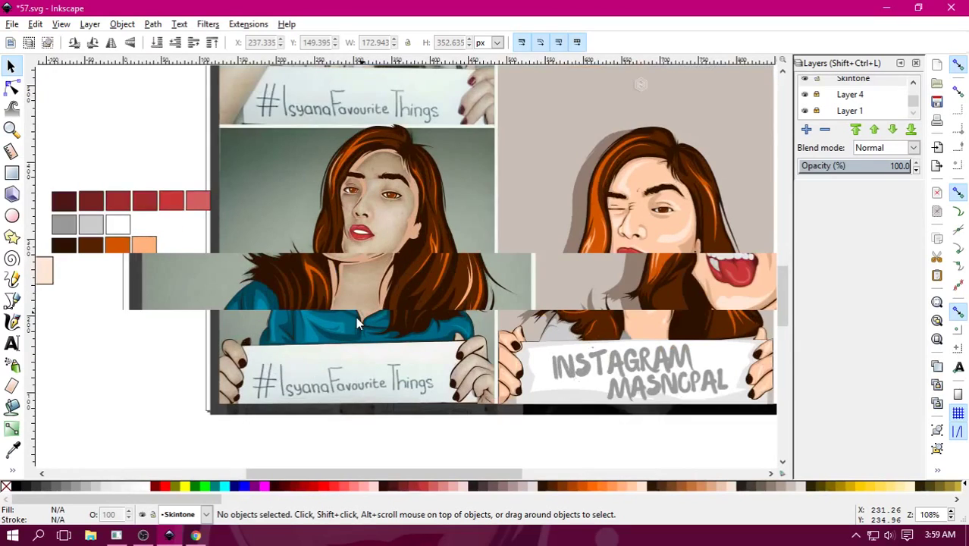
{"action": "key", "text": "alt+Tab"}
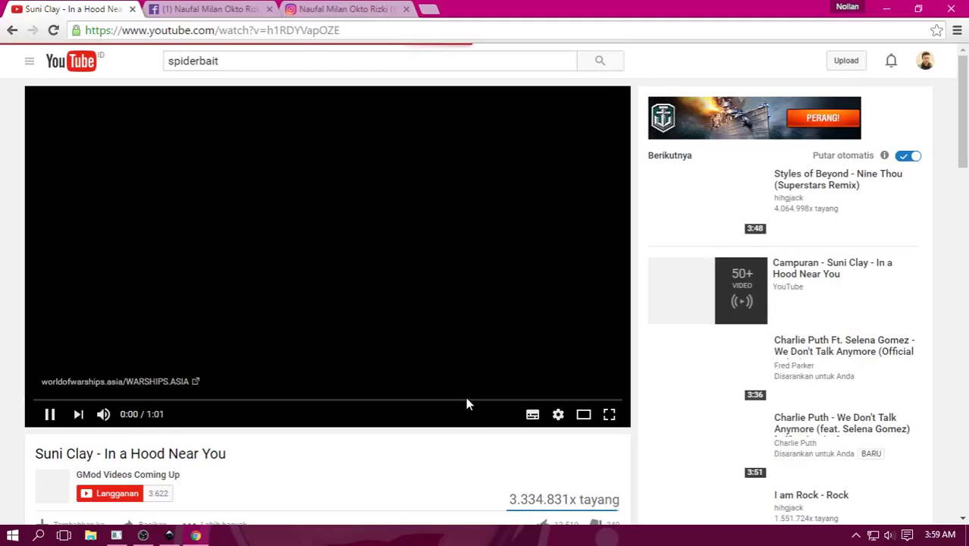
Open the NewSpirit YouTube playlist, glance at Facebook notifications, and scroll to later songs.
{"action": "left_click", "coordinate": [28, 61]}
{"action": "left_click", "coordinate": [57, 252]}
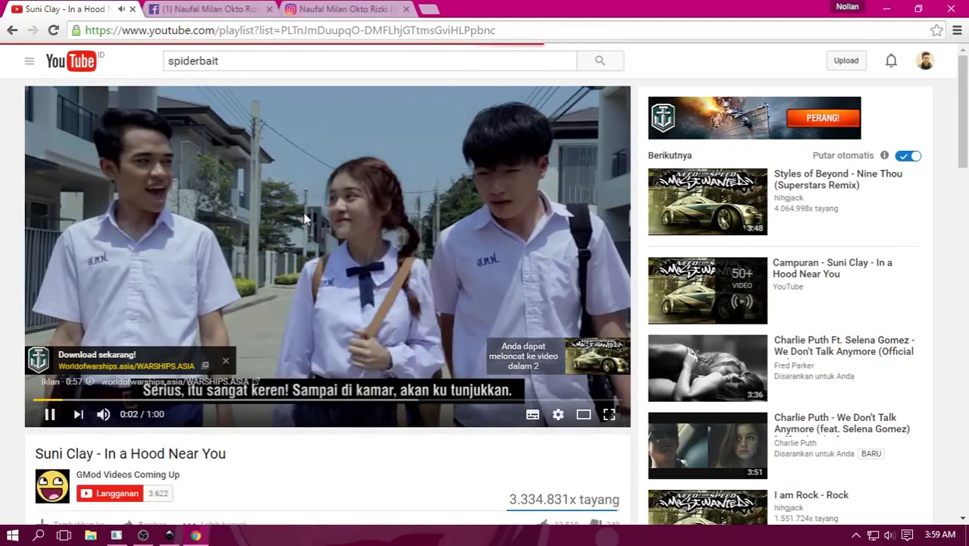
{"action": "key", "text": "ctrl+Tab"}
{"action": "left_click", "coordinate": [688, 59]}
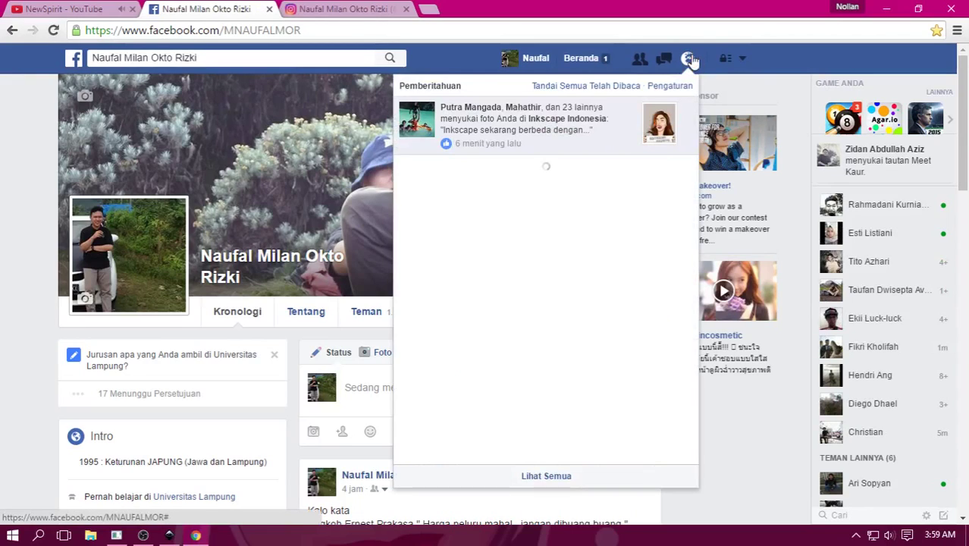
{"action": "key", "text": "ctrl+shift+Tab"}
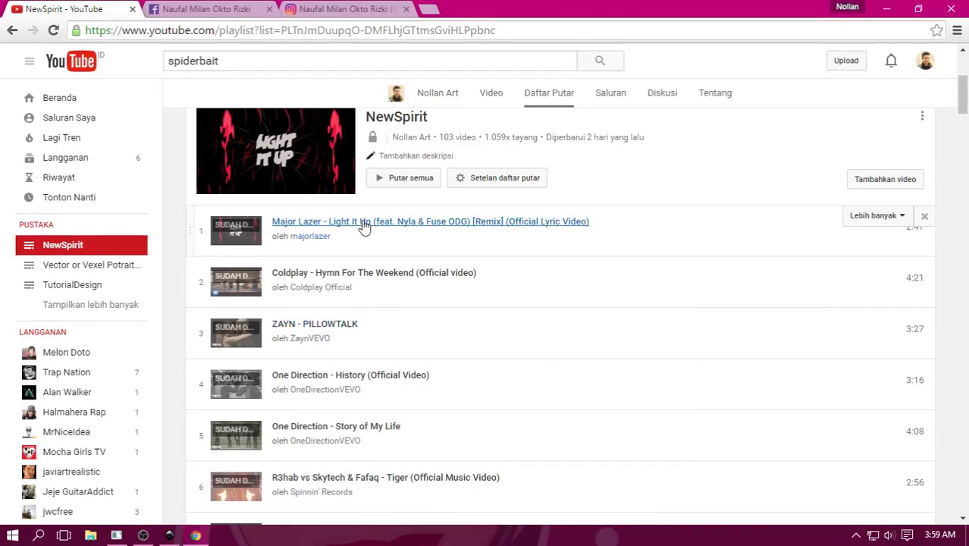
{"action": "scroll", "coordinate": [364, 227], "scroll_direction": "down", "scroll_amount": 20}
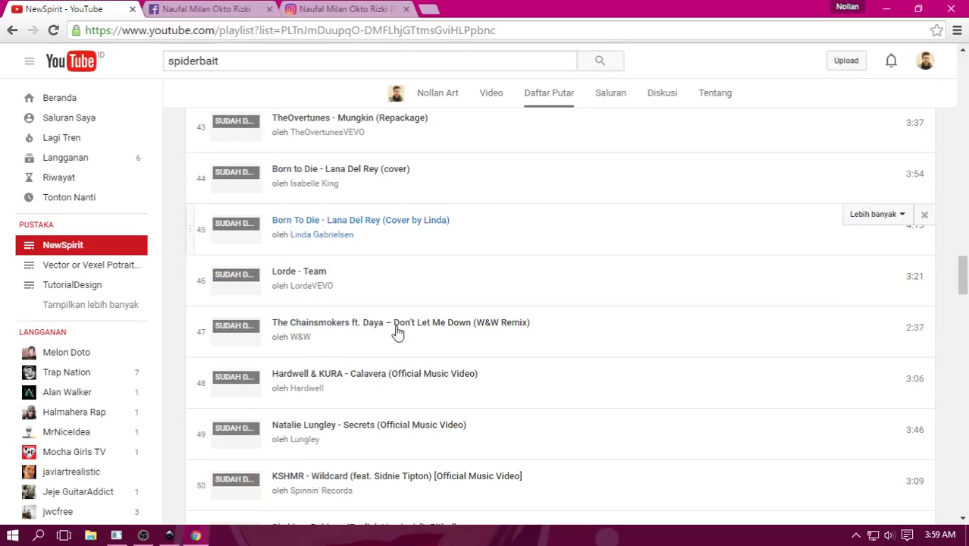
{"action": "scroll", "coordinate": [397, 332], "scroll_direction": "down", "scroll_amount": 5}
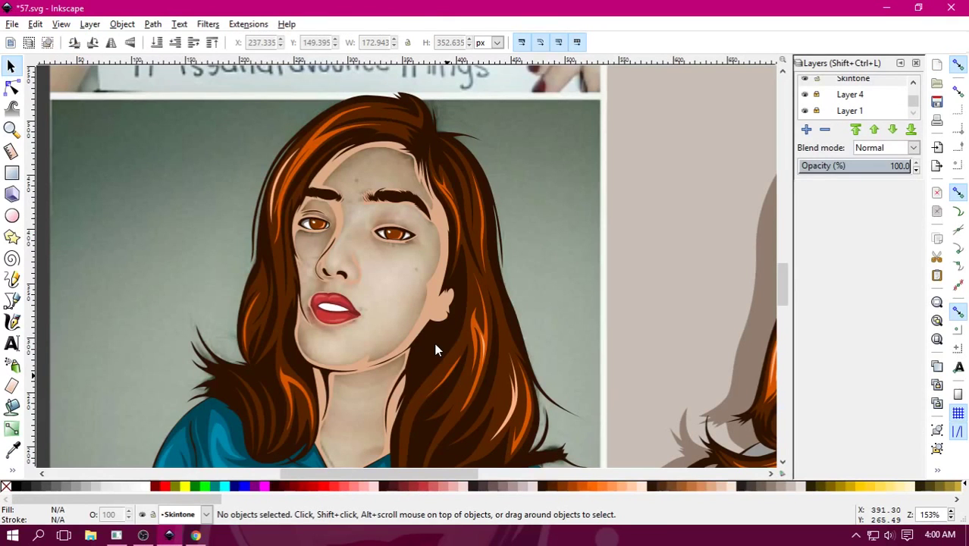
Pan down to the sign-holding hand and ready the Bezier pen zoomed to 306%.
{"action": "left_click_drag", "start_coordinate": [436, 349], "coordinate": [463, 194]}
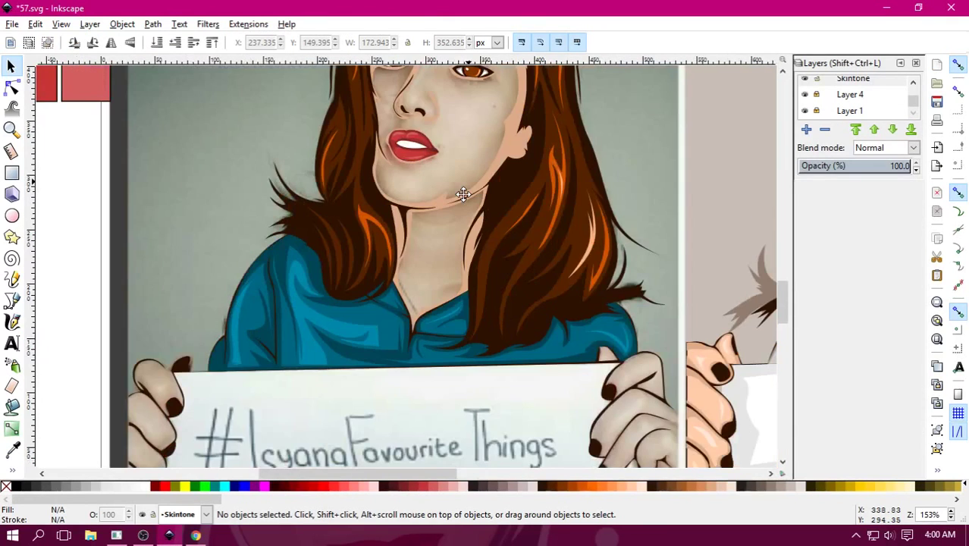
{"action": "scroll", "coordinate": [463, 194], "scroll_direction": "down", "scroll_amount": 3}
{"action": "scroll", "coordinate": [463, 194], "scroll_direction": "left", "scroll_amount": 5}
{"action": "key", "text": "b"}
{"action": "scroll", "coordinate": [363, 324], "scroll_direction": "up", "scroll_amount": 2, "text": "ctrl"}
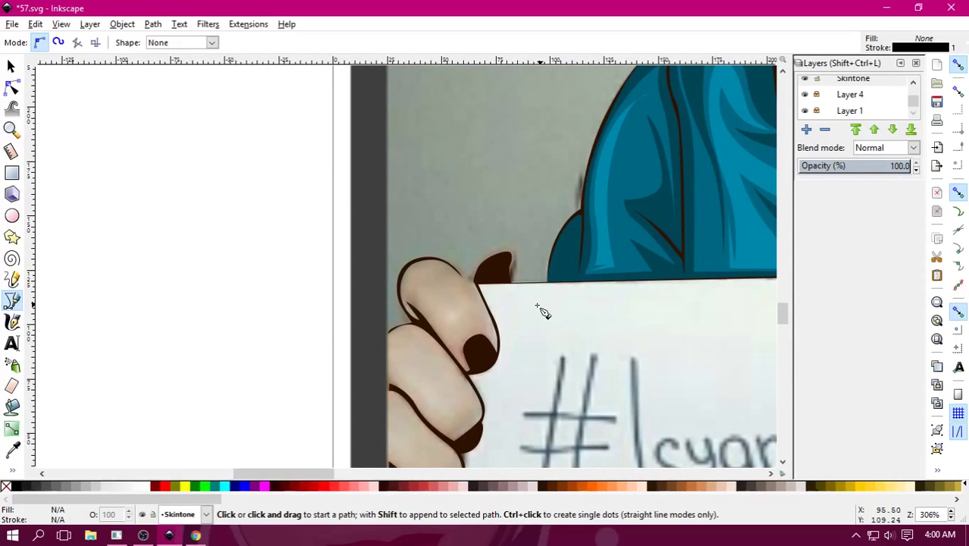
Start the hand outline at the top fingertip, curving over the nail and down its edge.
{"action": "scroll", "coordinate": [383, 236], "scroll_direction": "up", "scroll_amount": 3, "text": "ctrl"}
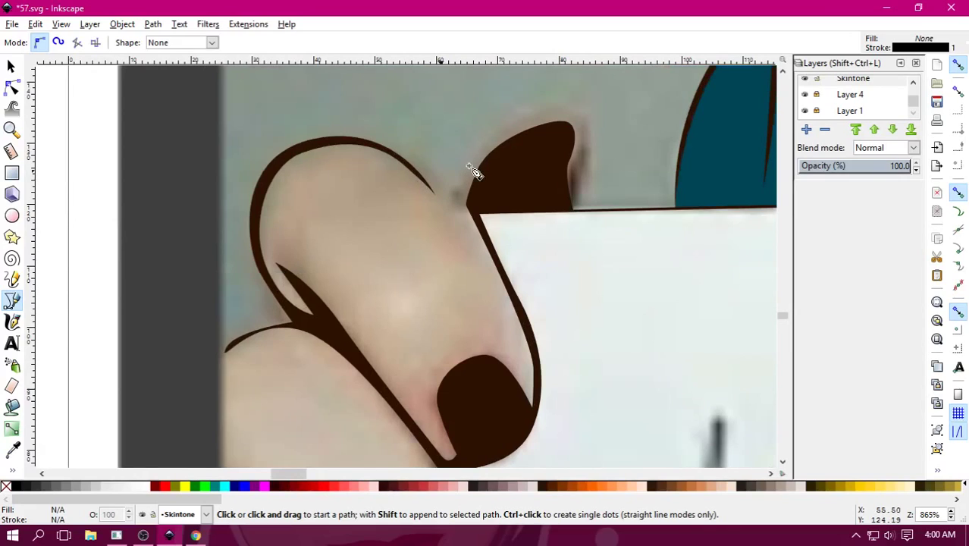
{"action": "left_click", "coordinate": [560, 211]}
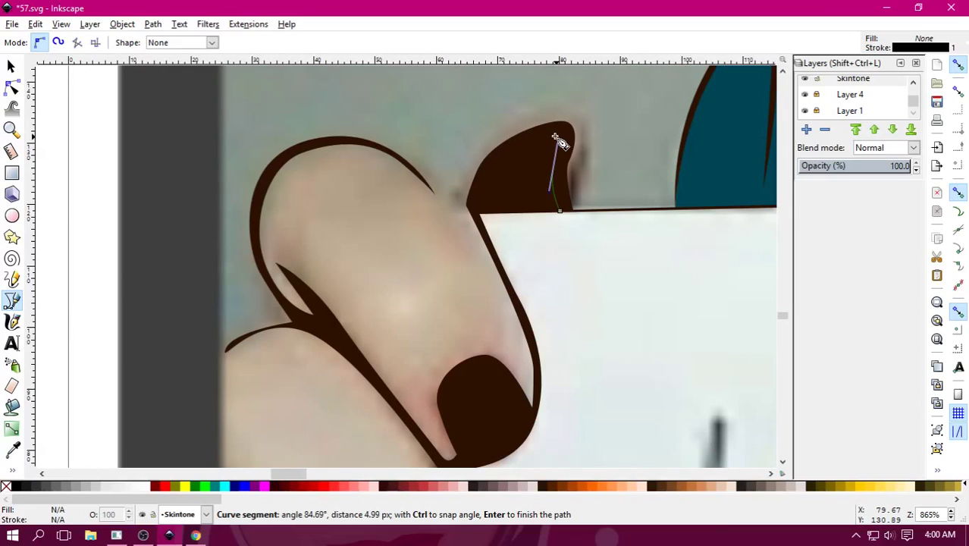
{"action": "left_click", "coordinate": [479, 195]}
{"action": "left_click_drag", "start_coordinate": [529, 332], "coordinate": [542, 355]}
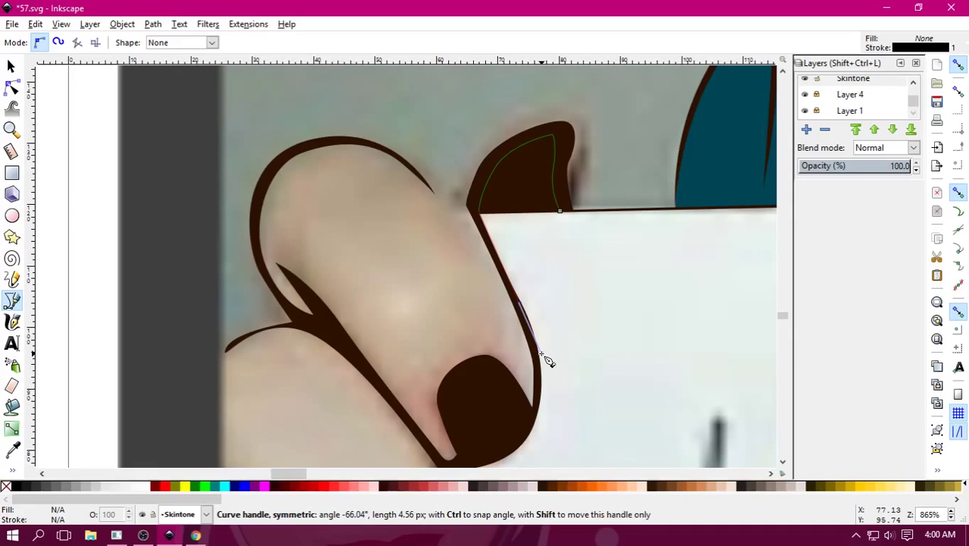
{"action": "scroll", "coordinate": [548, 361], "scroll_direction": "down", "scroll_amount": 3}
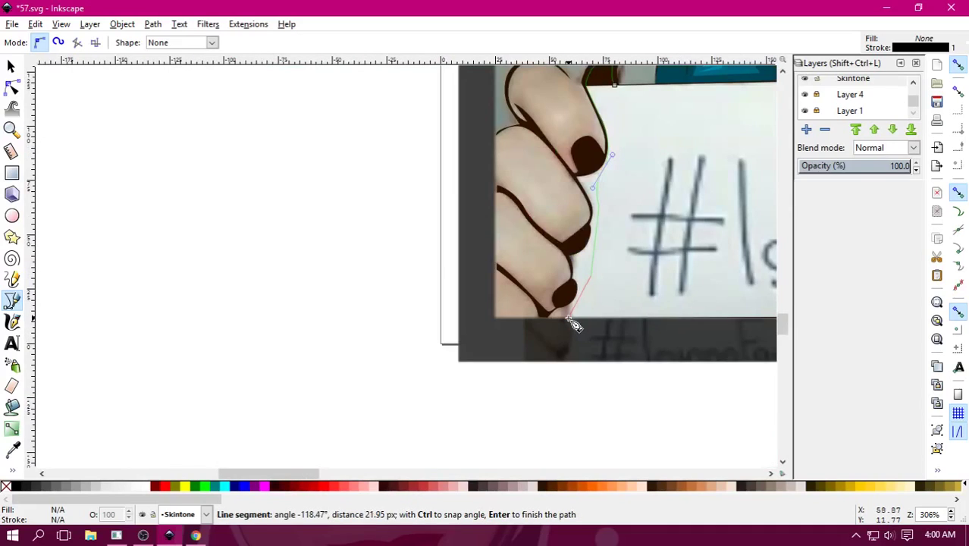
{"action": "scroll", "coordinate": [574, 325], "scroll_direction": "up", "scroll_amount": 3}
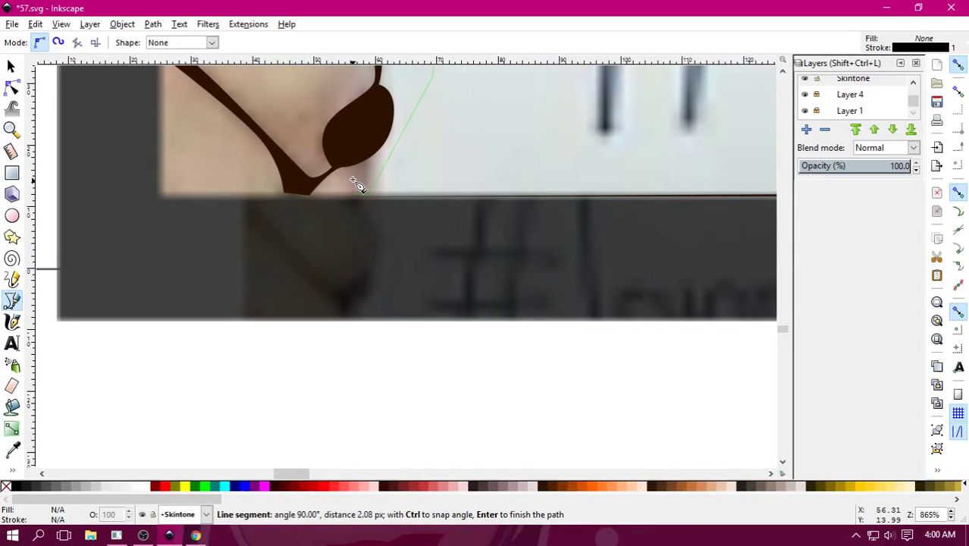
{"action": "scroll", "coordinate": [372, 201], "scroll_direction": "up", "scroll_amount": 5}
{"action": "scroll", "coordinate": [379, 208], "scroll_direction": "left", "scroll_amount": 5}
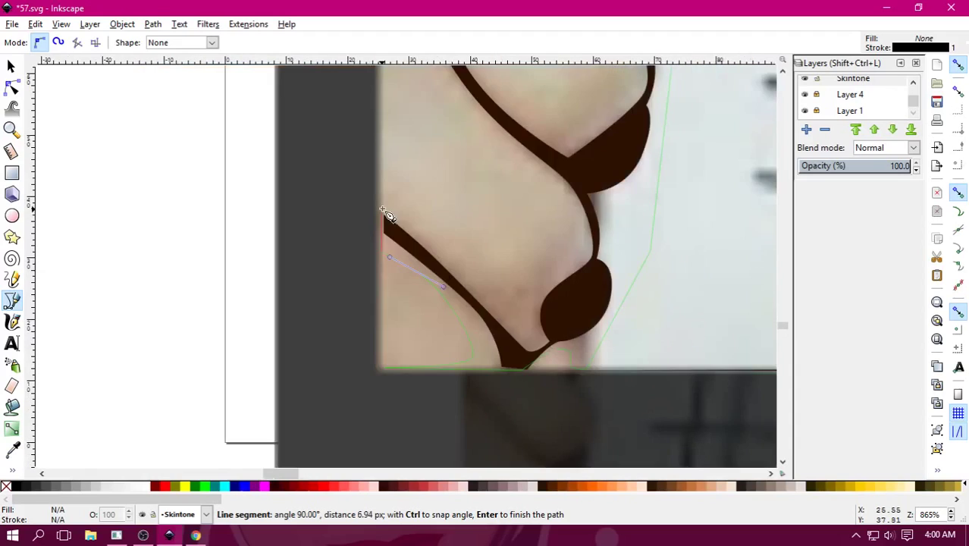
Continue the outline around the lower and middle fingers and back along the crease.
{"action": "left_click", "coordinate": [383, 188]}
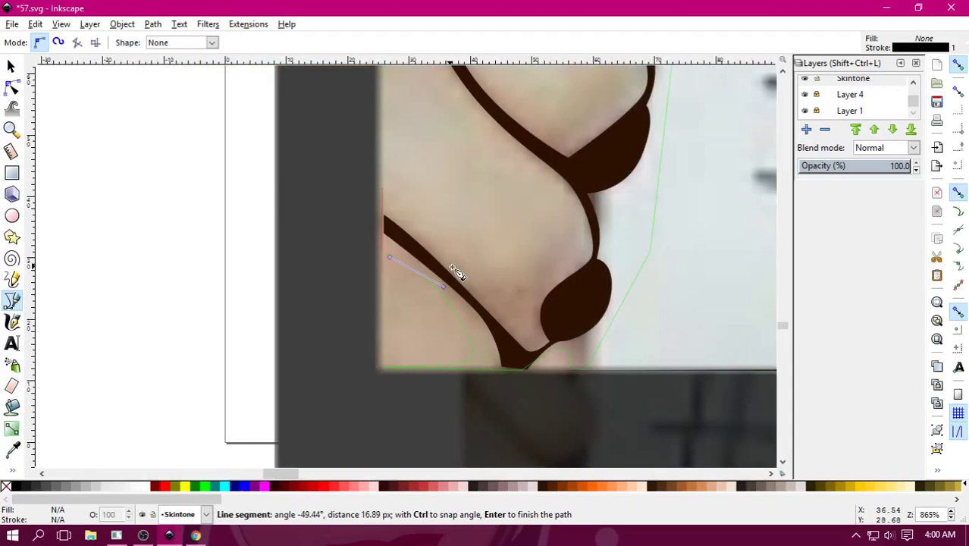
{"action": "scroll", "coordinate": [452, 269], "scroll_direction": "up", "scroll_amount": 2}
{"action": "left_click", "coordinate": [492, 379]}
{"action": "left_click", "coordinate": [551, 307]}
{"action": "scroll", "coordinate": [542, 322], "scroll_direction": "up", "scroll_amount": 3}
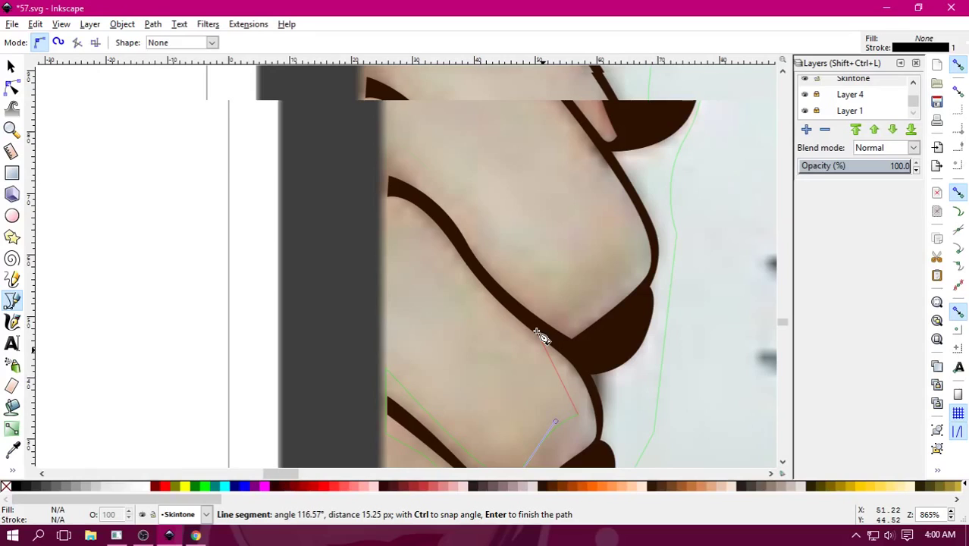
{"action": "left_click", "coordinate": [537, 334]}
{"action": "scroll", "coordinate": [576, 371], "scroll_direction": "up", "scroll_amount": 2}
{"action": "scroll", "coordinate": [609, 402], "scroll_direction": "up", "scroll_amount": 3}
{"action": "left_click_drag", "start_coordinate": [529, 383], "coordinate": [485, 337]}
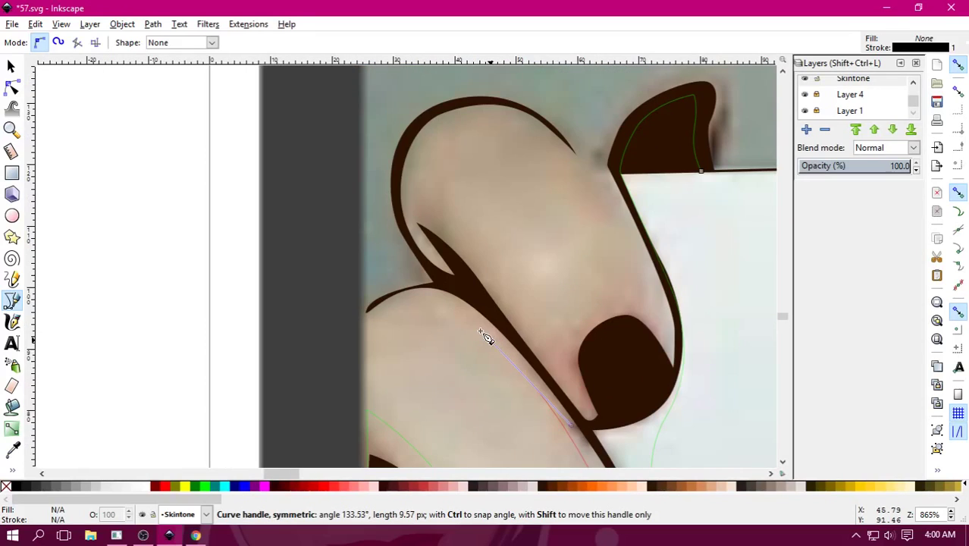
{"action": "left_click", "coordinate": [444, 295]}
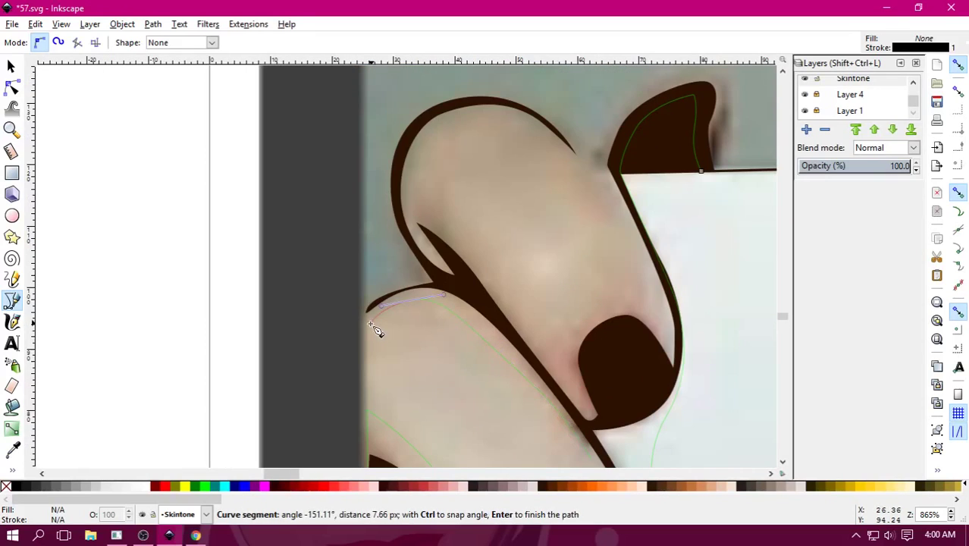
{"action": "left_click", "coordinate": [382, 304]}
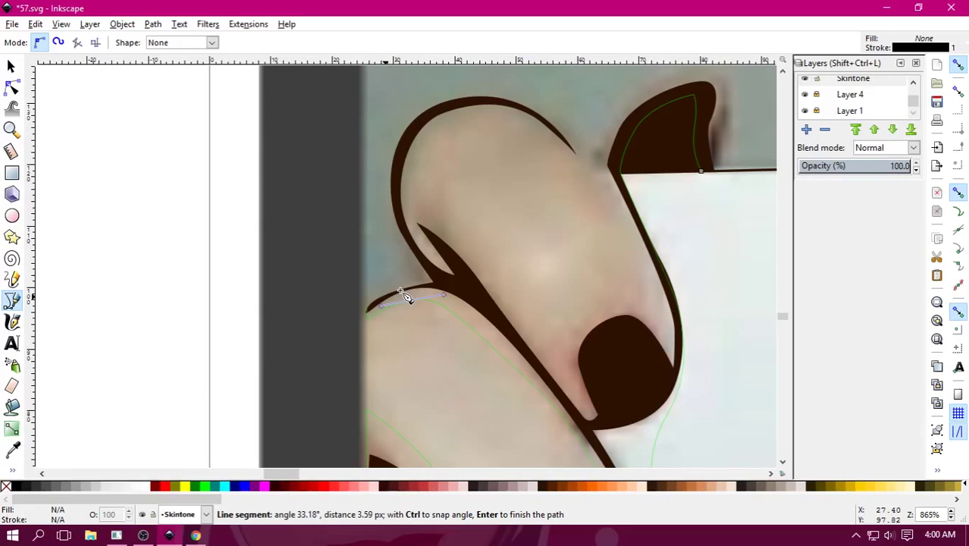
{"action": "left_click_drag", "start_coordinate": [441, 286], "coordinate": [477, 291]}
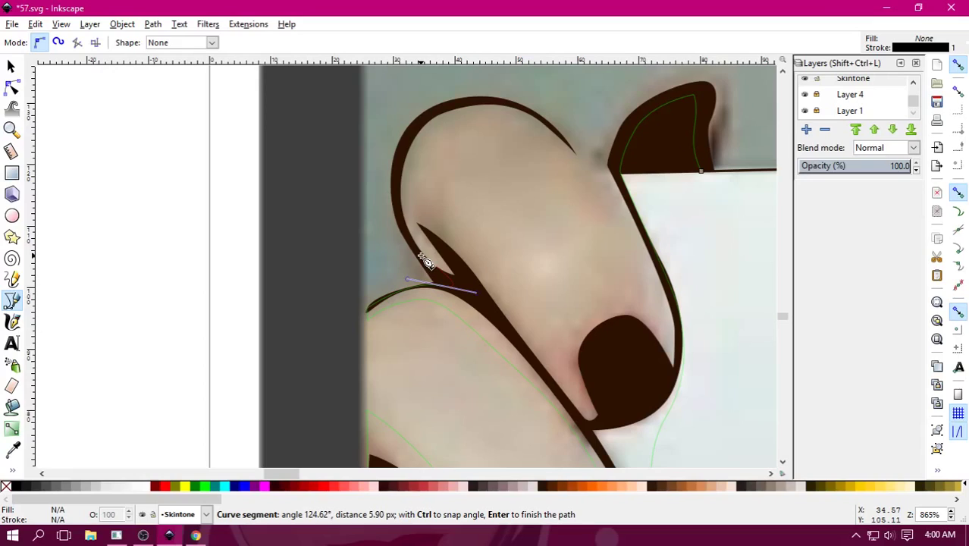
Curve around the top knuckle, close the hand shape, and fill it peach with no stroke.
{"action": "left_click", "coordinate": [420, 258]}
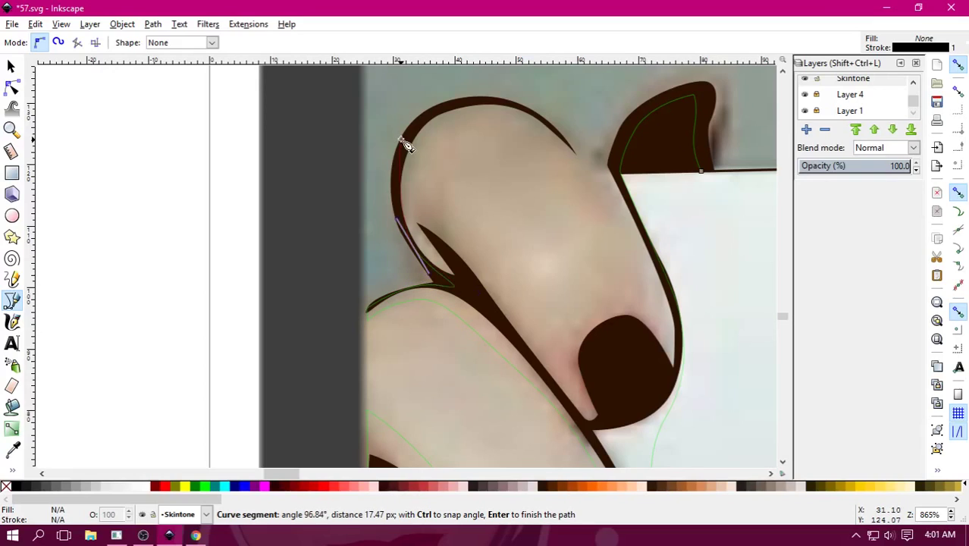
{"action": "left_click_drag", "start_coordinate": [506, 104], "coordinate": [554, 118]}
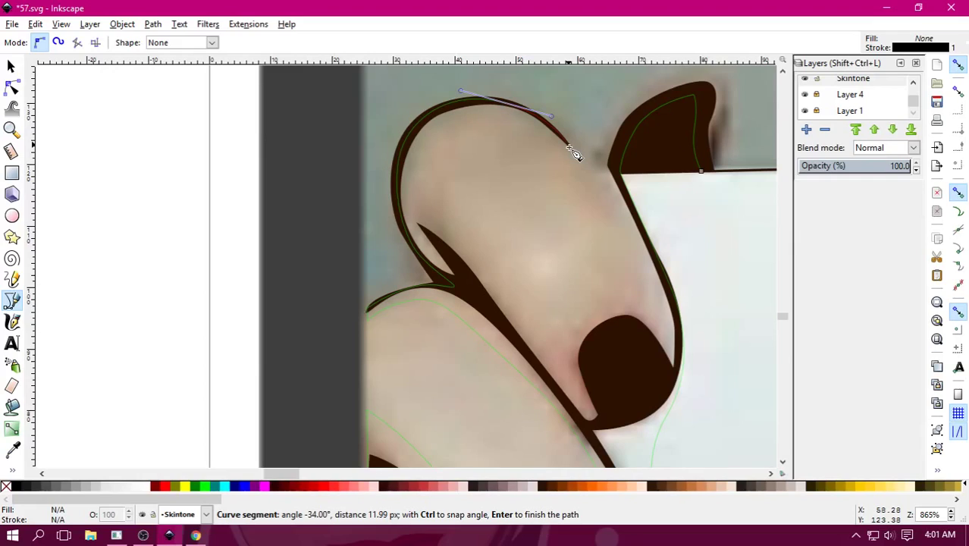
{"action": "left_click_drag", "start_coordinate": [646, 302], "coordinate": [667, 336]}
{"action": "scroll", "coordinate": [620, 225], "scroll_direction": "up", "scroll_amount": 5}
{"action": "scroll", "coordinate": [516, 274], "scroll_direction": "right", "scroll_amount": 4}
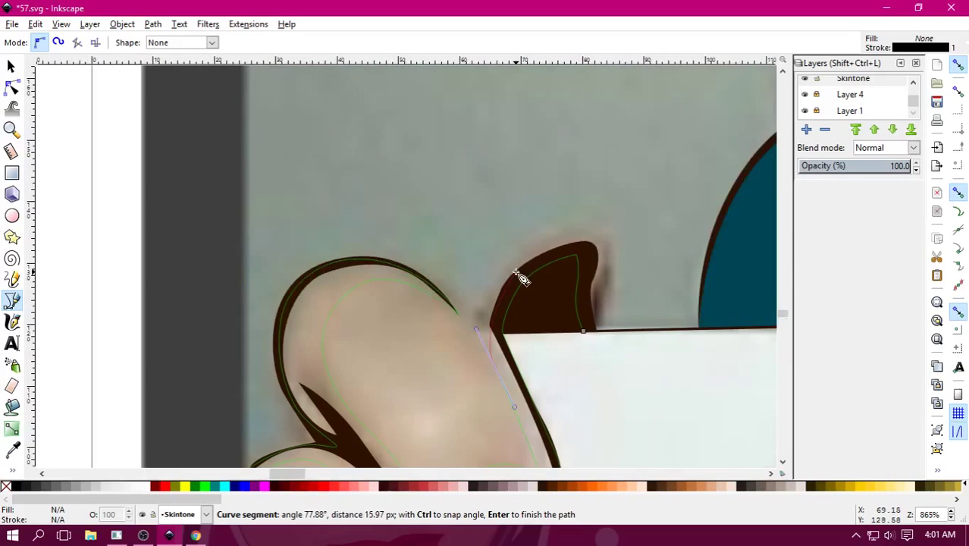
{"action": "left_click_drag", "start_coordinate": [536, 261], "coordinate": [586, 225]}
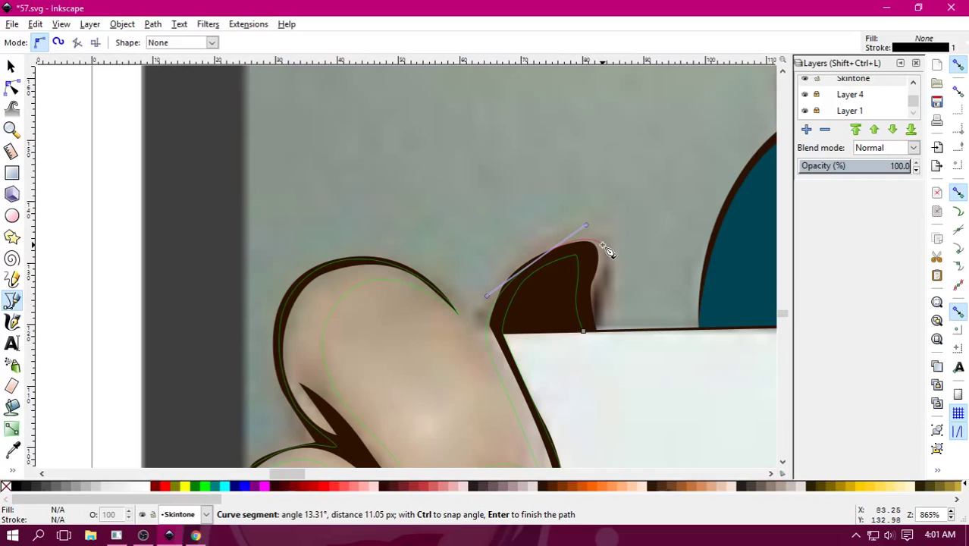
{"action": "left_click", "coordinate": [607, 250]}
{"action": "scroll", "coordinate": [418, 356], "scroll_direction": "down", "scroll_amount": 4}
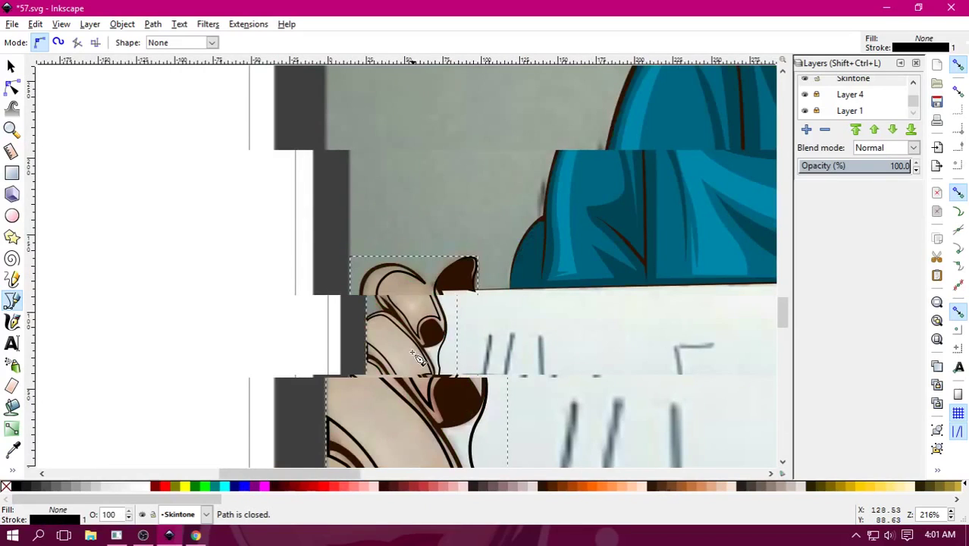
{"action": "scroll", "coordinate": [418, 356], "scroll_direction": "down", "scroll_amount": 1}
{"action": "left_click", "coordinate": [614, 489]}
{"action": "key", "text": "minus"}
{"action": "key", "text": "minus"}
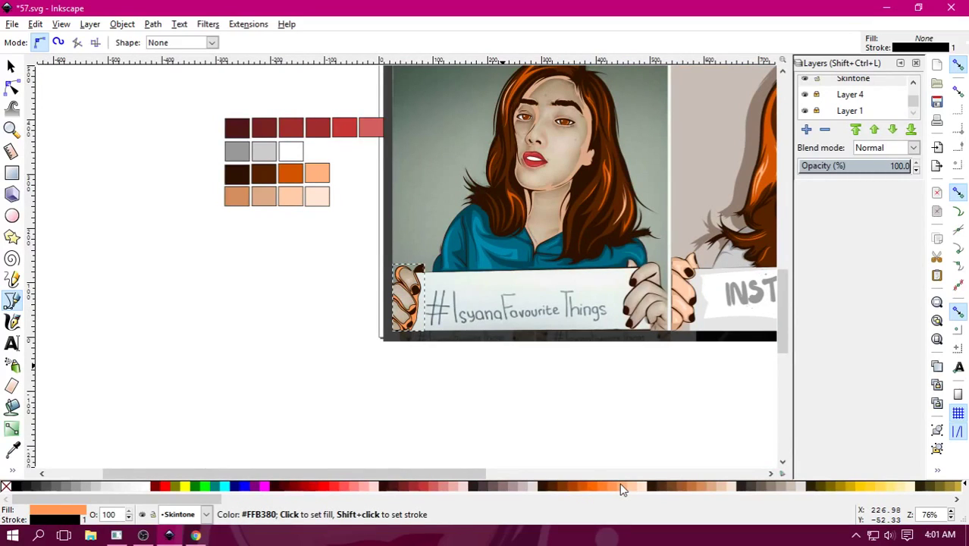
{"action": "scroll", "coordinate": [233, 320], "scroll_direction": "right", "scroll_amount": 8}
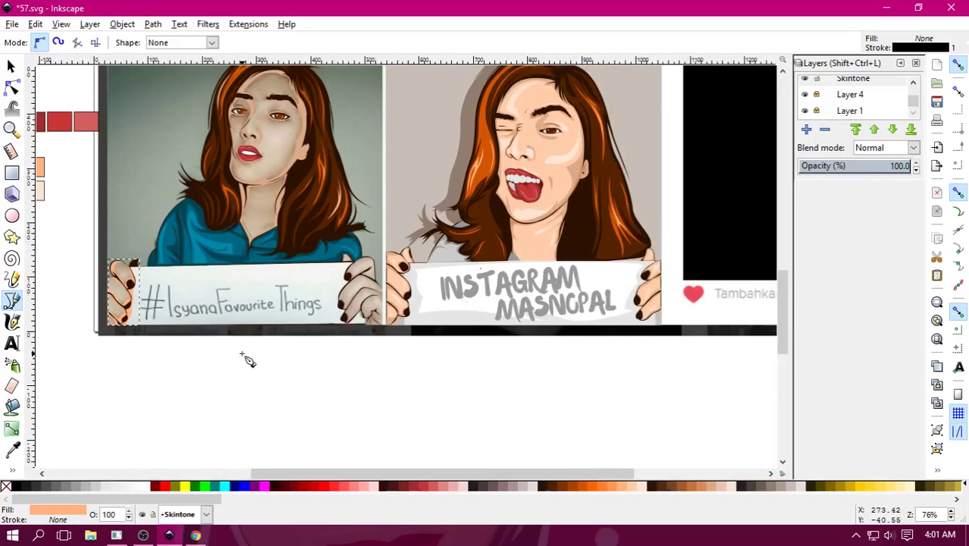
Start the second hand's outline at the sign's edge, curving into the knuckle crease.
{"action": "scroll", "coordinate": [371, 297], "scroll_direction": "up", "scroll_amount": 3}
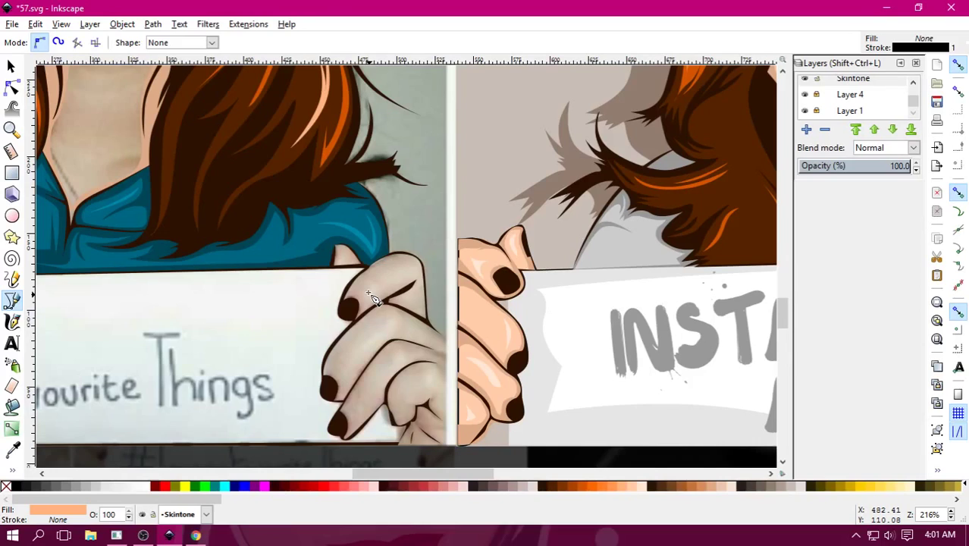
{"action": "scroll", "coordinate": [371, 297], "scroll_direction": "up", "scroll_amount": 5}
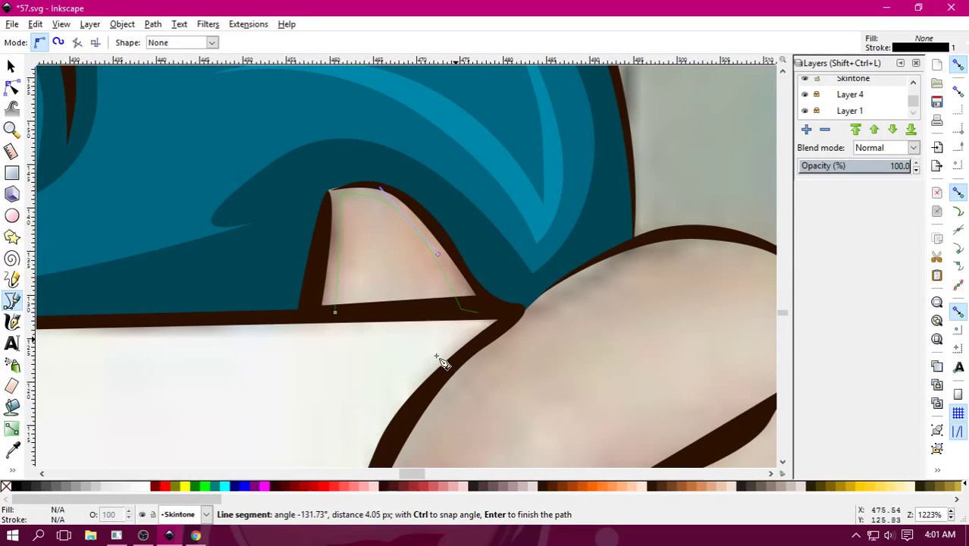
{"action": "scroll", "coordinate": [440, 360], "scroll_direction": "down", "scroll_amount": 2}
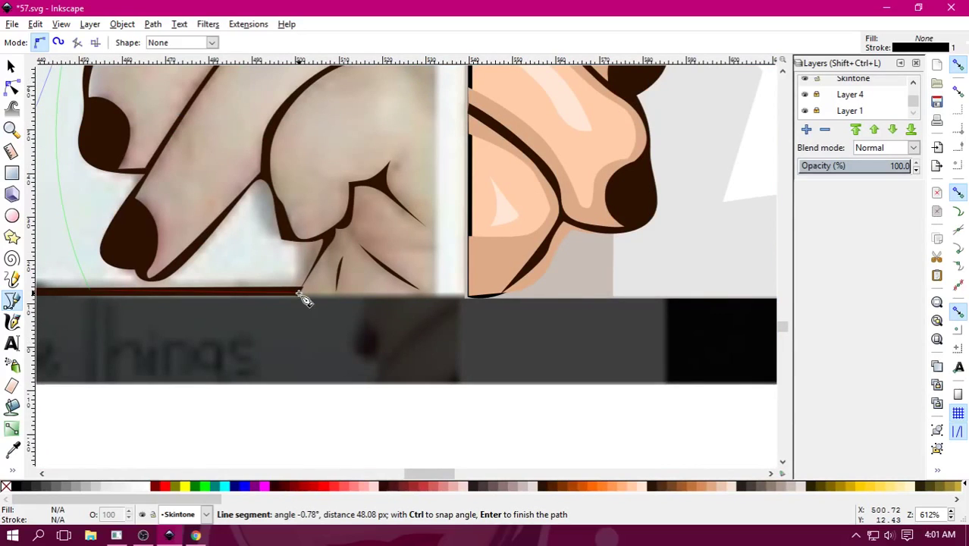
{"action": "scroll", "coordinate": [304, 300], "scroll_direction": "up", "scroll_amount": 1}
{"action": "left_click_drag", "start_coordinate": [330, 251], "coordinate": [349, 227]}
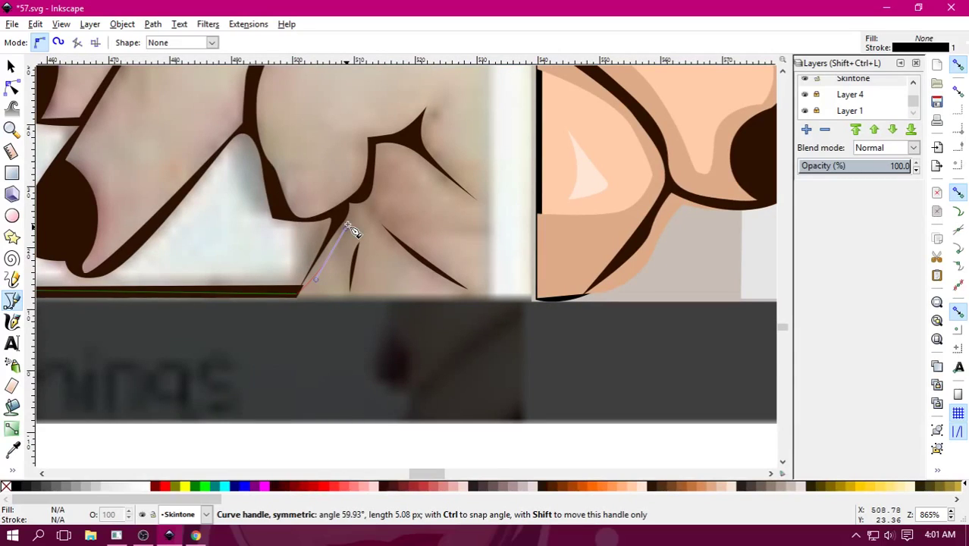
{"action": "left_click_drag", "start_coordinate": [351, 230], "coordinate": [351, 230]}
{"action": "scroll", "coordinate": [351, 230], "scroll_direction": "up", "scroll_amount": 4}
{"action": "scroll", "coordinate": [351, 230], "scroll_direction": "left", "scroll_amount": 3}
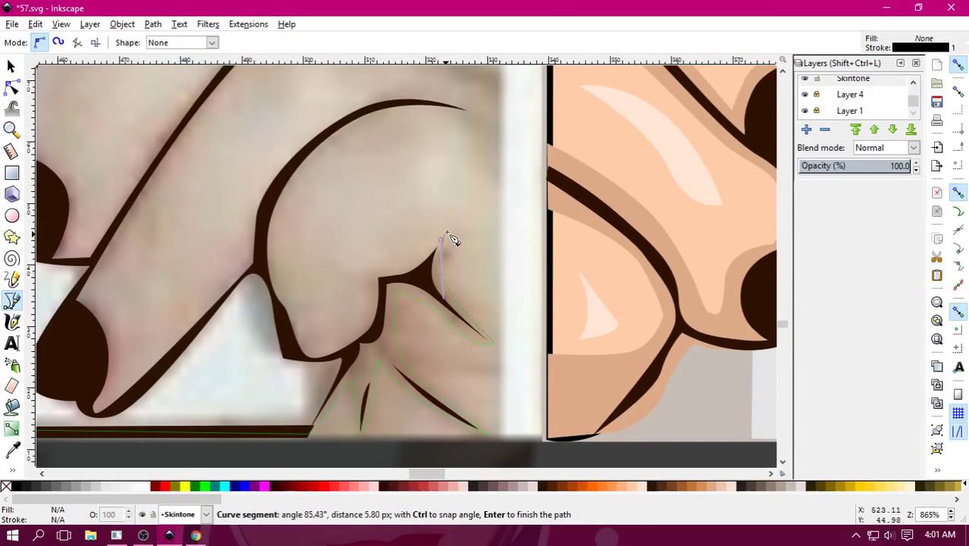
{"action": "left_click", "coordinate": [361, 263]}
{"action": "left_click", "coordinate": [363, 334]}
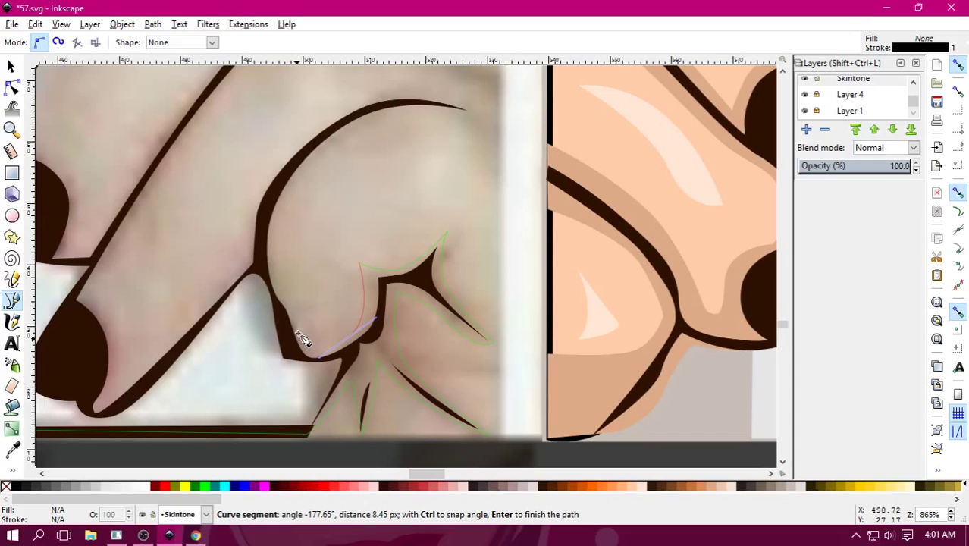
Continue along the finger's lower edge to its top and finish the path.
{"action": "scroll", "coordinate": [302, 339], "scroll_direction": "left", "scroll_amount": 5}
{"action": "scroll", "coordinate": [302, 339], "scroll_direction": "up", "scroll_amount": 2}
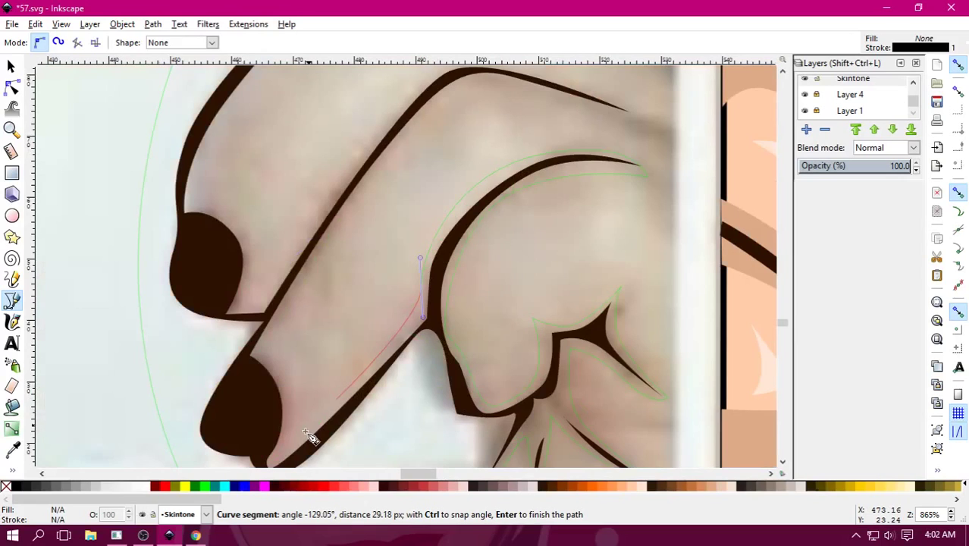
{"action": "scroll", "coordinate": [296, 322], "scroll_direction": "up", "scroll_amount": 3}
{"action": "scroll", "coordinate": [339, 271], "scroll_direction": "right", "scroll_amount": 2}
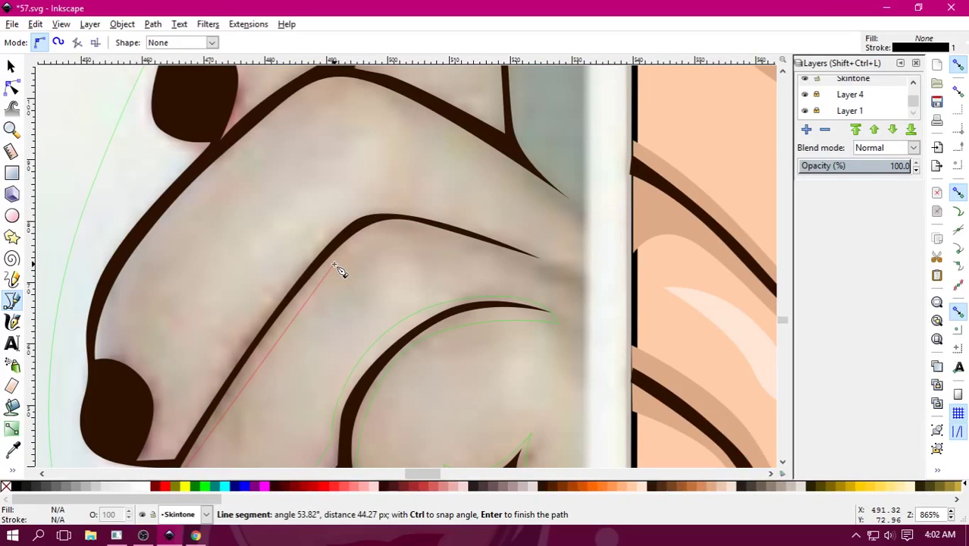
{"action": "scroll", "coordinate": [210, 306], "scroll_direction": "up", "scroll_amount": 3}
{"action": "scroll", "coordinate": [225, 316], "scroll_direction": "right", "scroll_amount": 1}
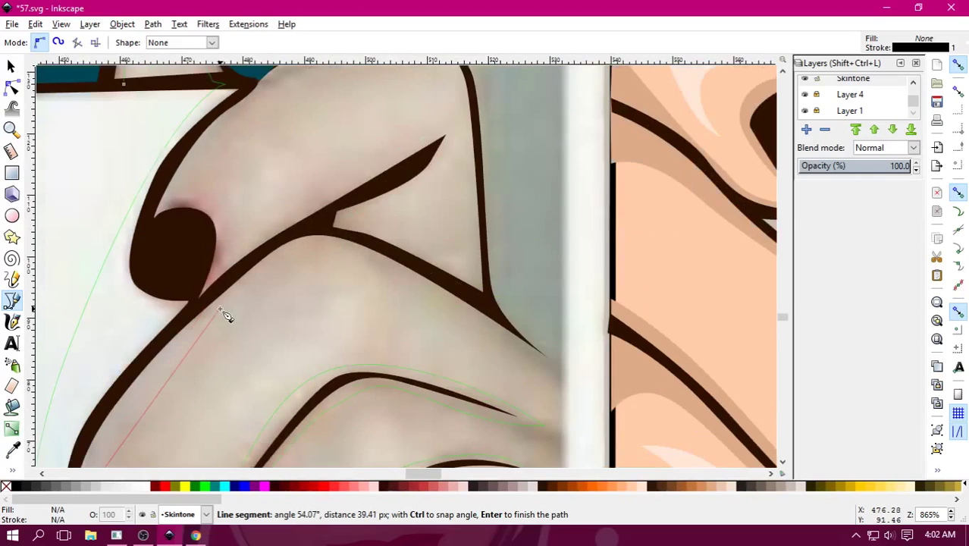
{"action": "left_click_drag", "start_coordinate": [326, 230], "coordinate": [432, 292]}
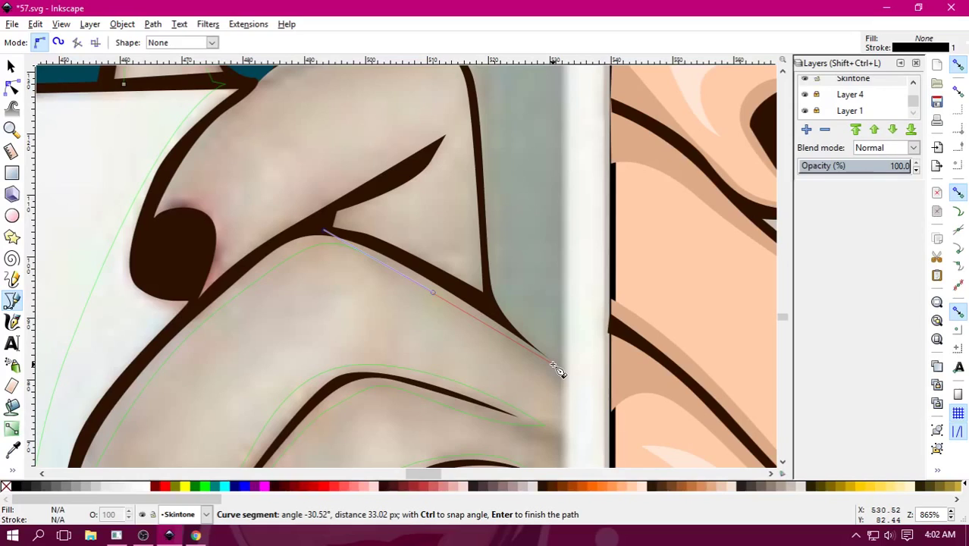
{"action": "scroll", "coordinate": [326, 191], "scroll_direction": "up", "scroll_amount": 4}
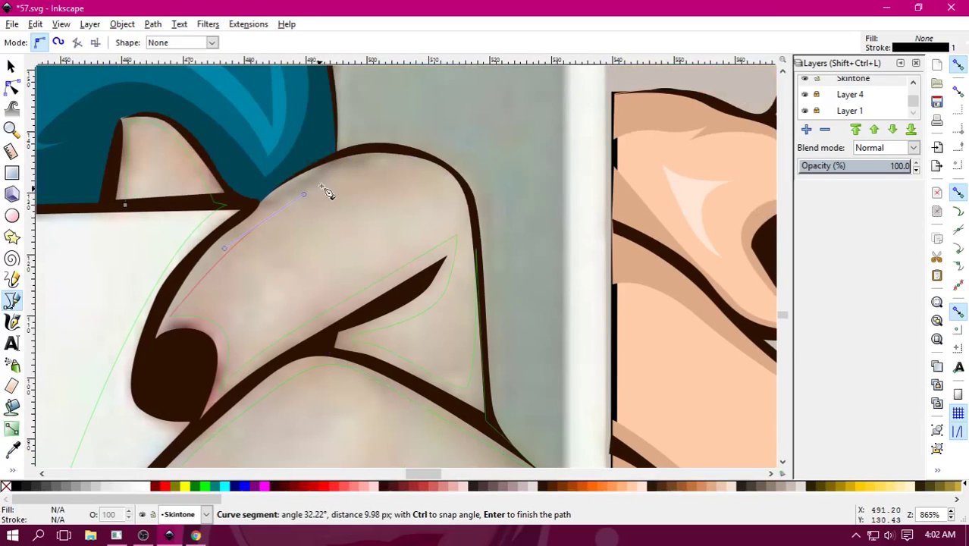
{"action": "left_click", "coordinate": [323, 168]}
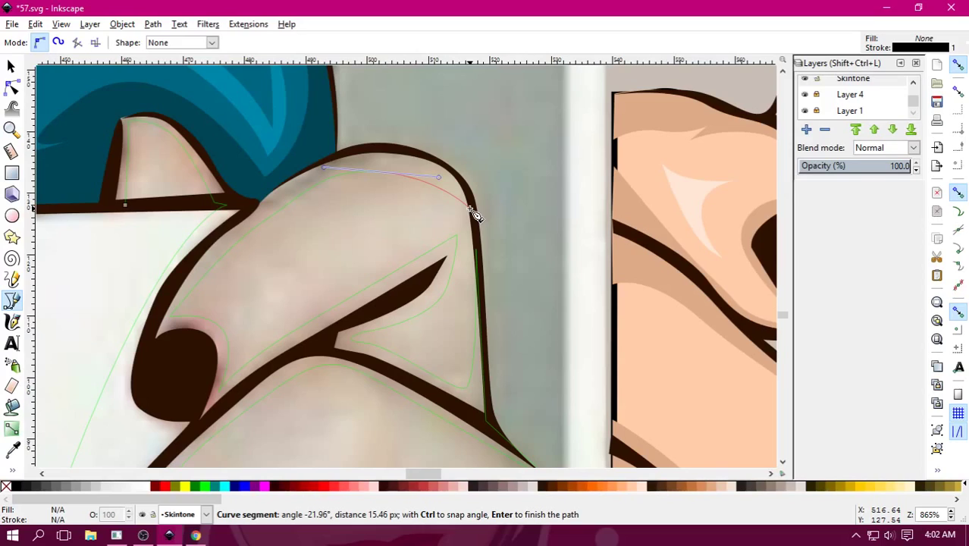
{"action": "key", "text": "Return"}
Fit the page, fill the second hand with the peach swatch, and zoom back in on the portrait.
{"action": "key", "text": "5"}
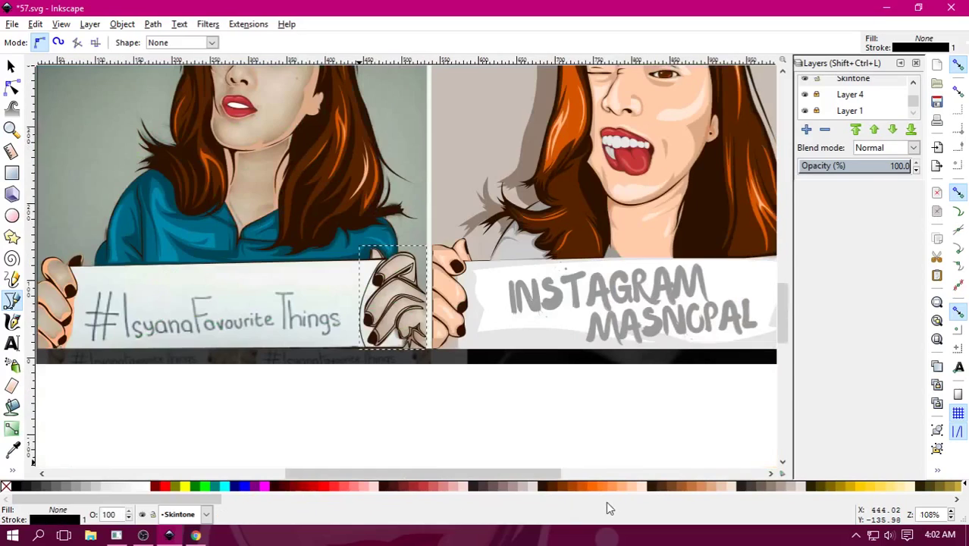
{"action": "left_click", "coordinate": [617, 489]}
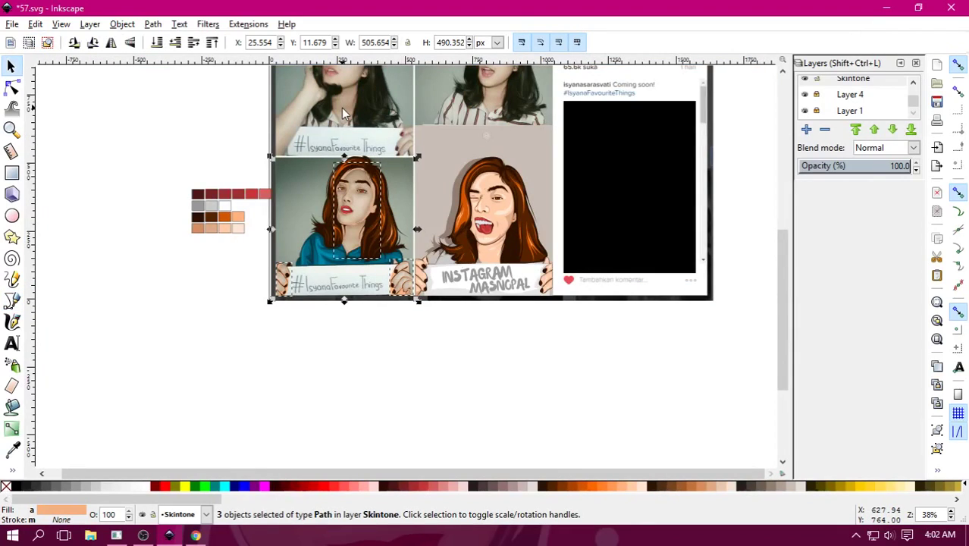
{"action": "left_click", "coordinate": [153, 24]}
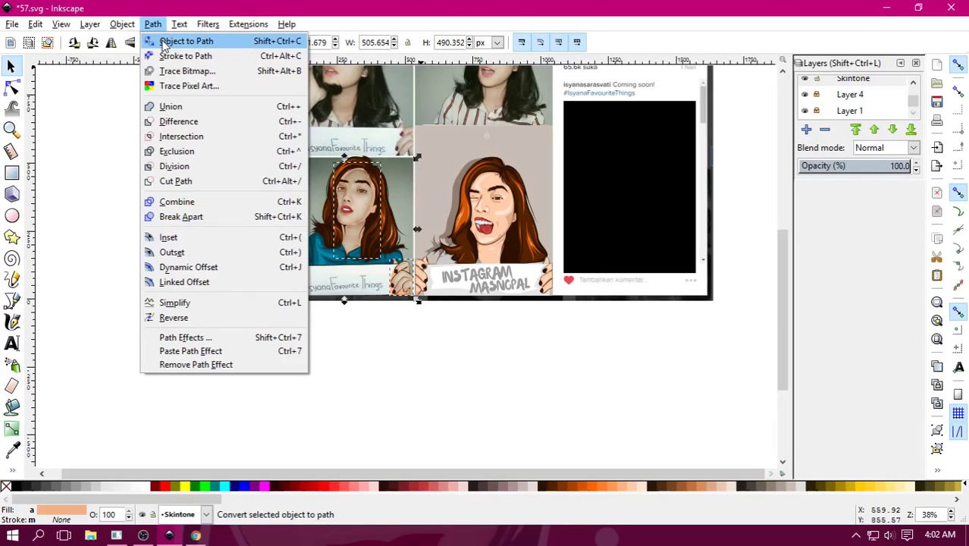
{"action": "key", "text": "Escape"}
{"action": "key", "text": "Escape"}
{"action": "scroll", "coordinate": [379, 294], "scroll_direction": "up", "scroll_amount": 1, "text": "ctrl"}
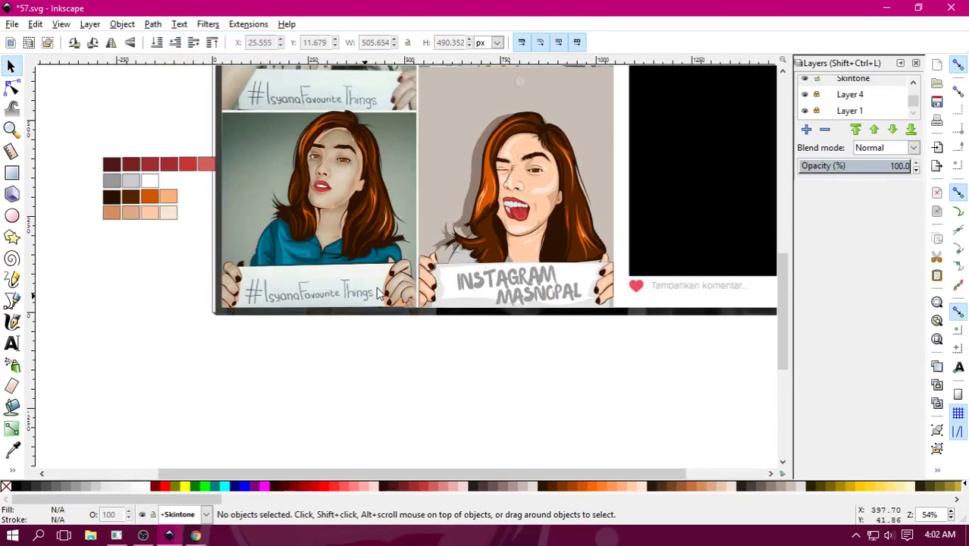
{"action": "scroll", "coordinate": [380, 295], "scroll_direction": "up", "scroll_amount": 2, "text": "ctrl"}
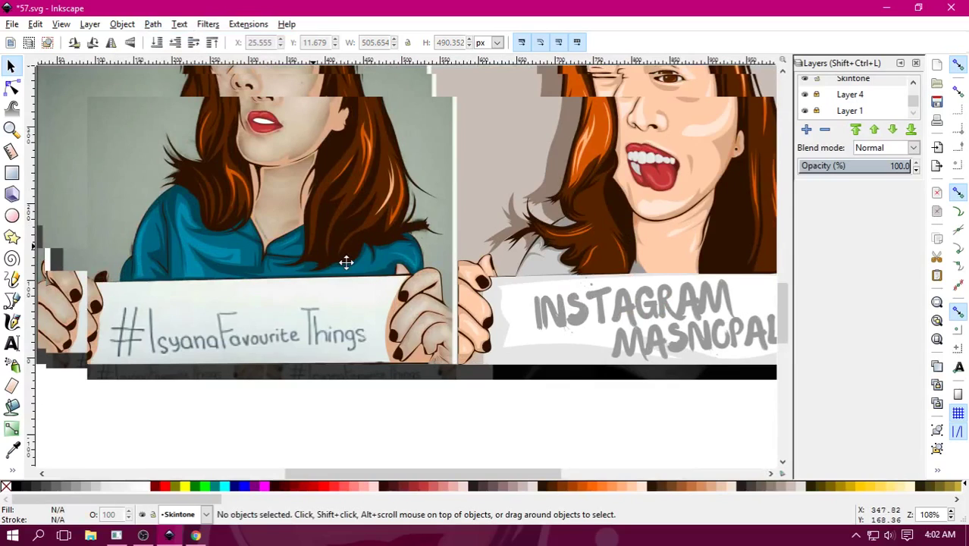
{"action": "scroll", "coordinate": [346, 261], "scroll_direction": "up", "scroll_amount": 4}
{"action": "scroll", "coordinate": [488, 304], "scroll_direction": "left", "scroll_amount": 2}
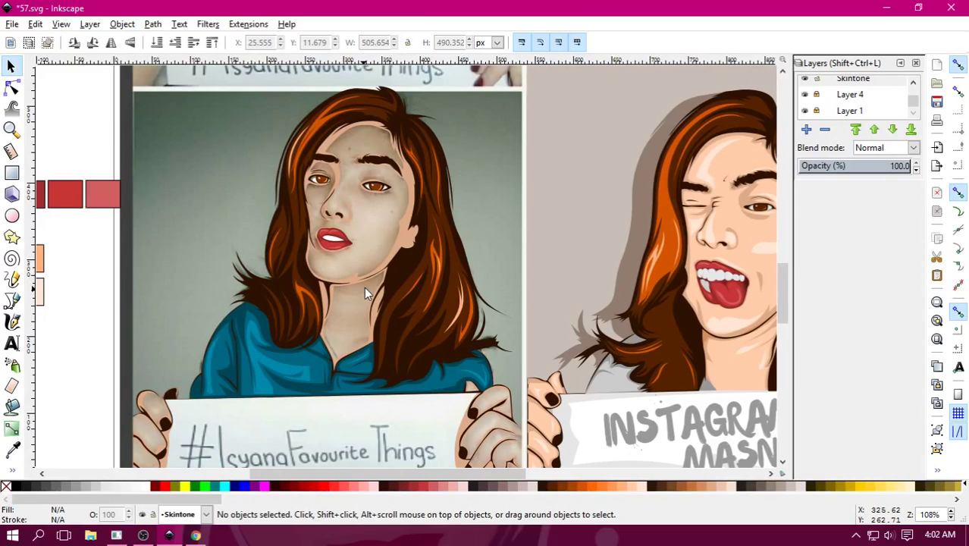
Trace a closed face-and-neck outline with the Bezier pen, from the hairline down to the sign.
{"action": "key", "text": "b"}
{"action": "left_click", "coordinate": [345, 110]}
{"action": "left_click_drag", "start_coordinate": [292, 182], "coordinate": [288, 235]}
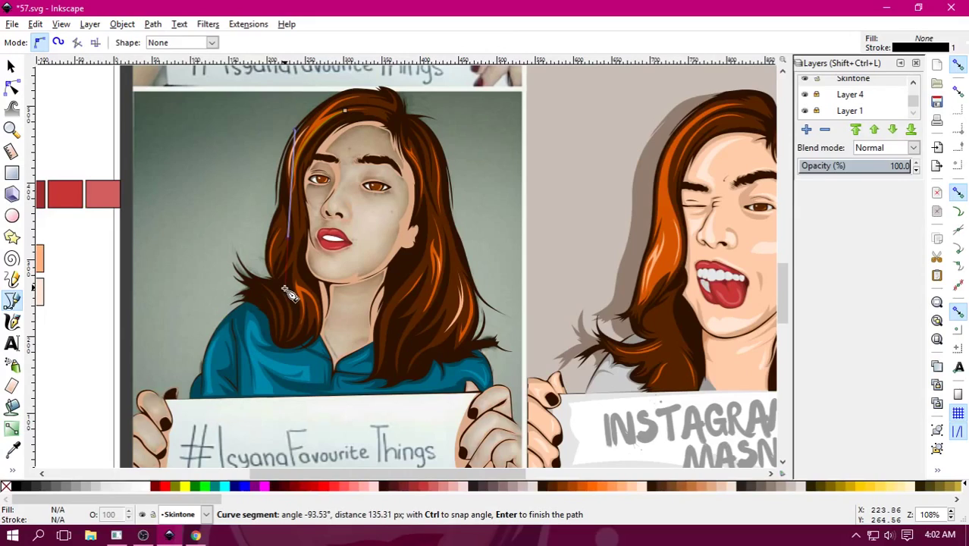
{"action": "left_click", "coordinate": [291, 295]}
{"action": "left_click", "coordinate": [205, 395]}
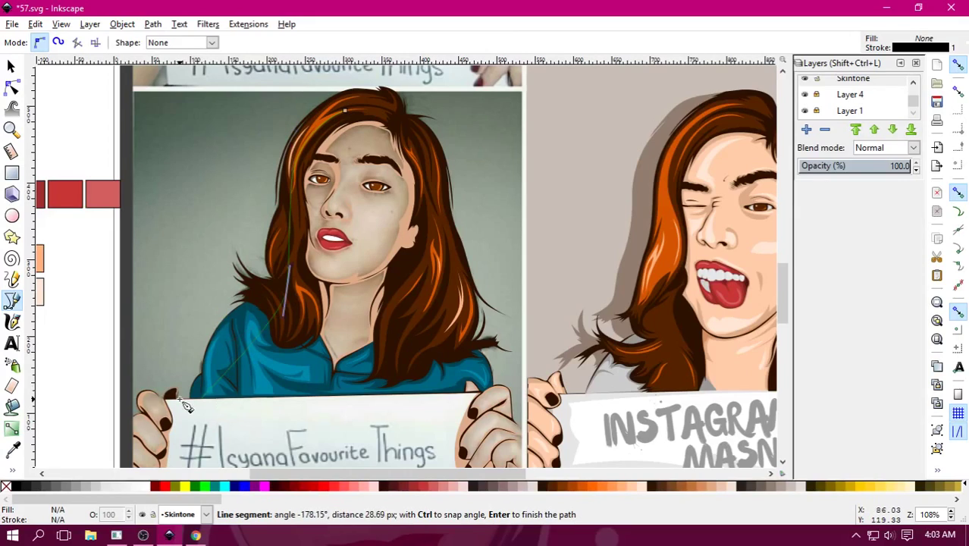
{"action": "left_click", "coordinate": [183, 398]}
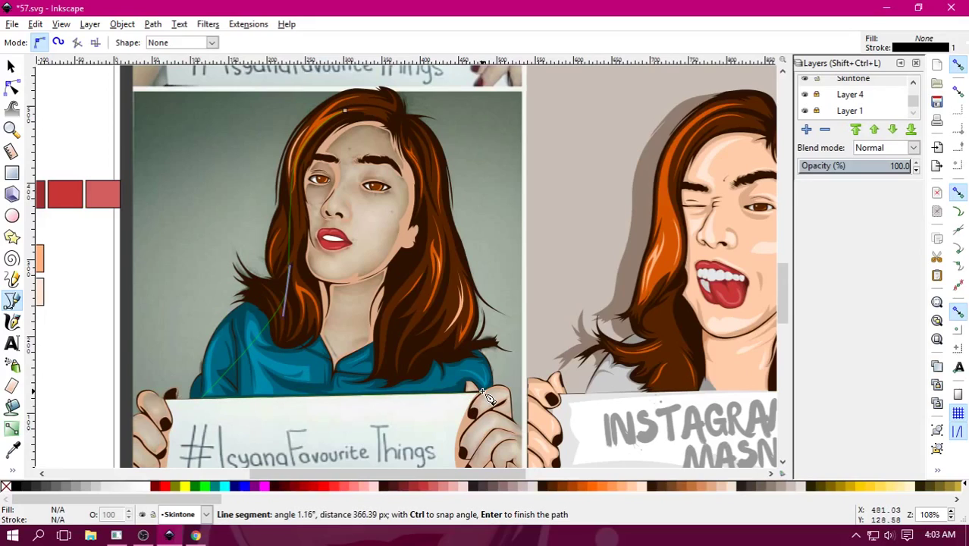
{"action": "left_click", "coordinate": [453, 338]}
{"action": "left_click_drag", "start_coordinate": [428, 195], "coordinate": [428, 144]}
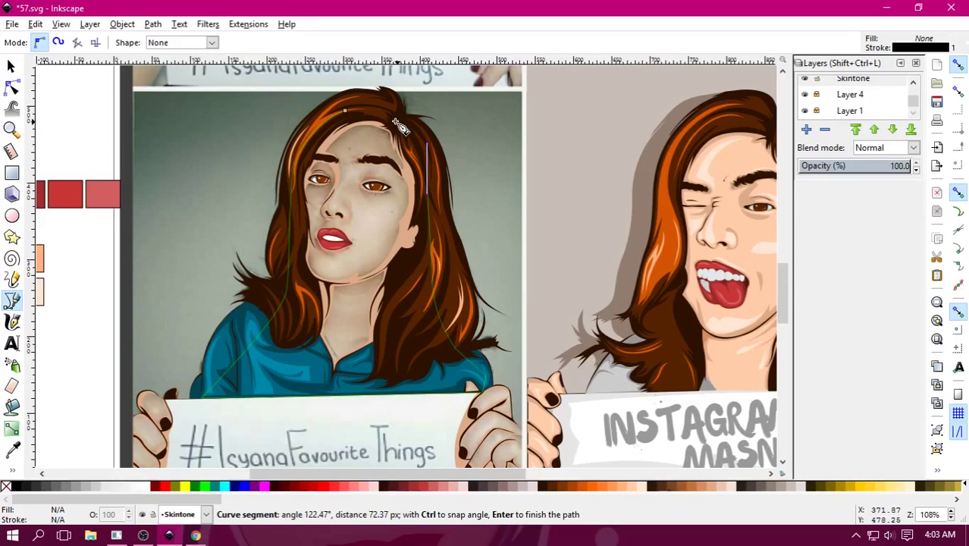
{"action": "left_click_drag", "start_coordinate": [351, 114], "coordinate": [318, 400]}
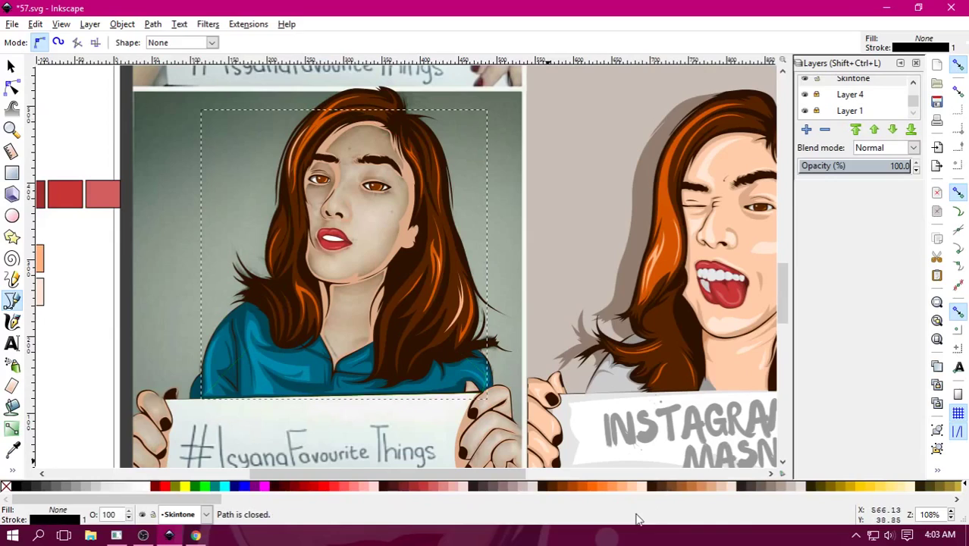
Fill the face shape #FFCCAA with no stroke and lower it to the bottom.
{"action": "left_click", "coordinate": [628, 489]}
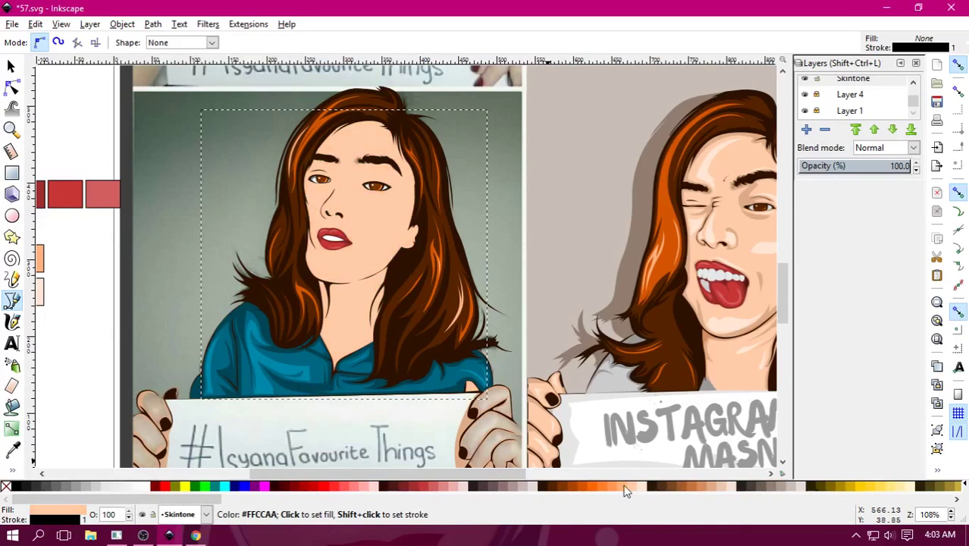
{"action": "right_click", "coordinate": [4, 492]}
{"action": "left_click", "coordinate": [38, 429]}
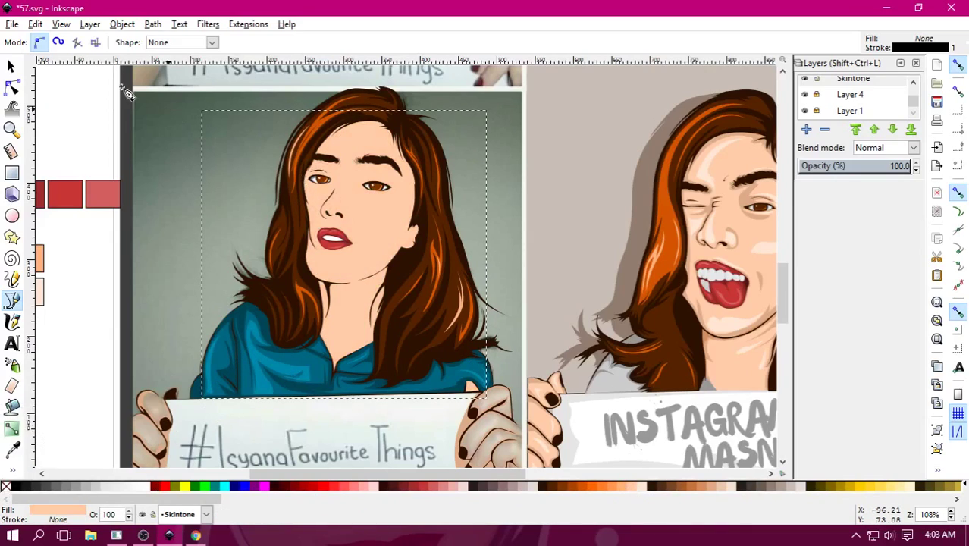
{"action": "left_click", "coordinate": [122, 24]}
{"action": "left_click", "coordinate": [152, 245]}
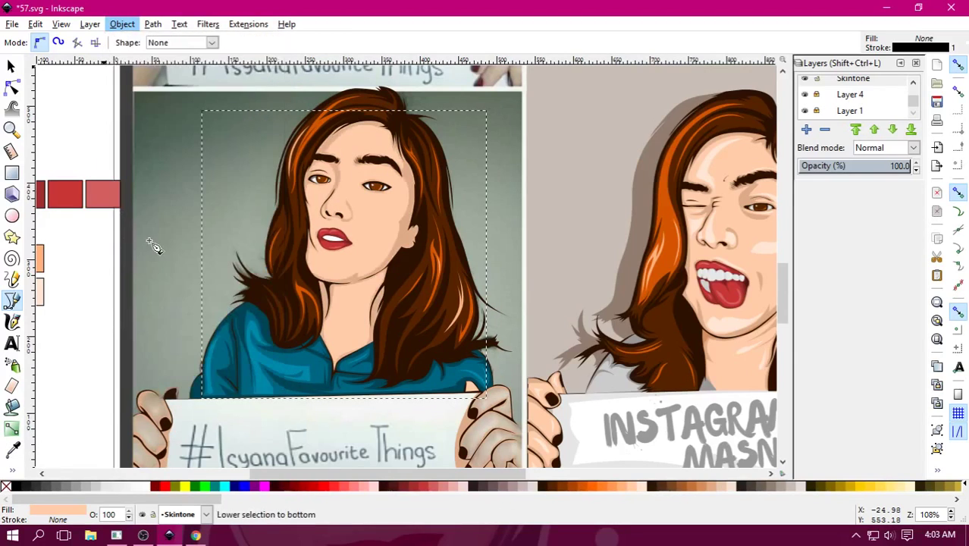
{"action": "scroll", "coordinate": [486, 242], "scroll_direction": "right", "scroll_amount": 2}
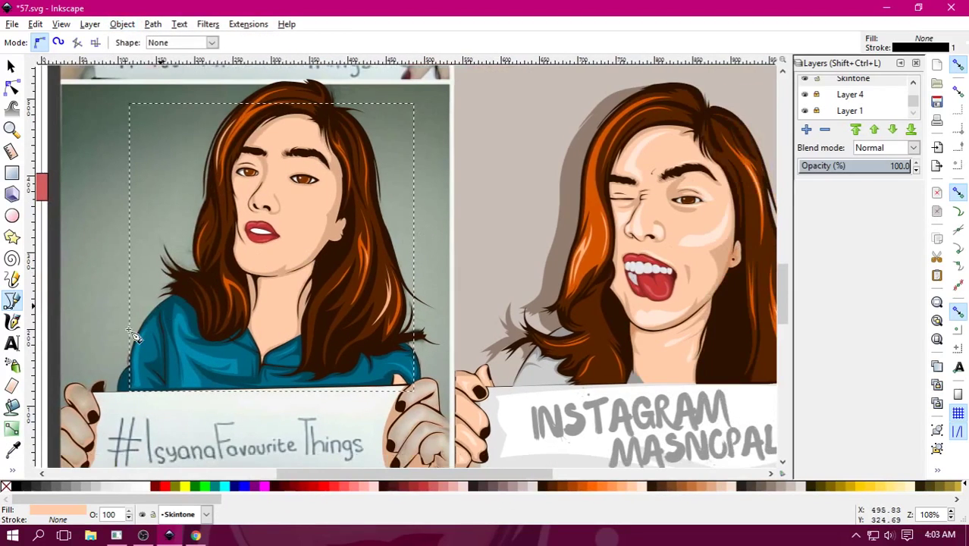
Clear the selection and zoom in on the hand at the sign's right end.
{"action": "left_click", "coordinate": [12, 449]}
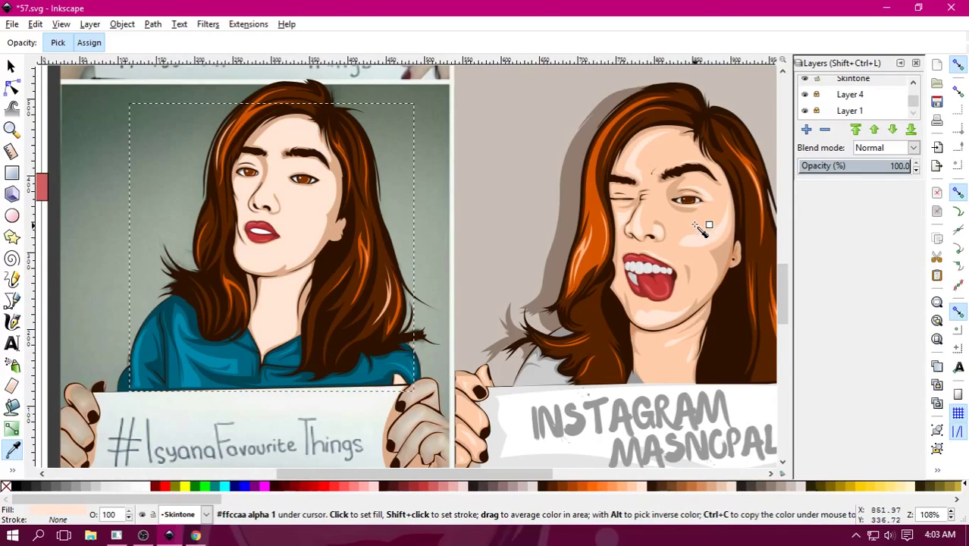
{"action": "left_click", "coordinate": [14, 65]}
{"action": "left_click", "coordinate": [486, 180]}
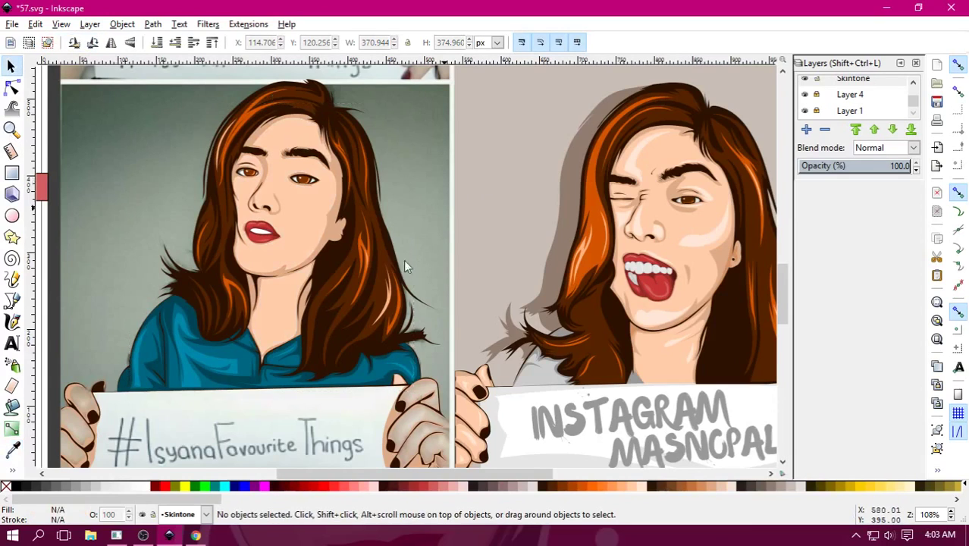
{"action": "scroll", "coordinate": [345, 330], "scroll_direction": "up", "scroll_amount": 1}
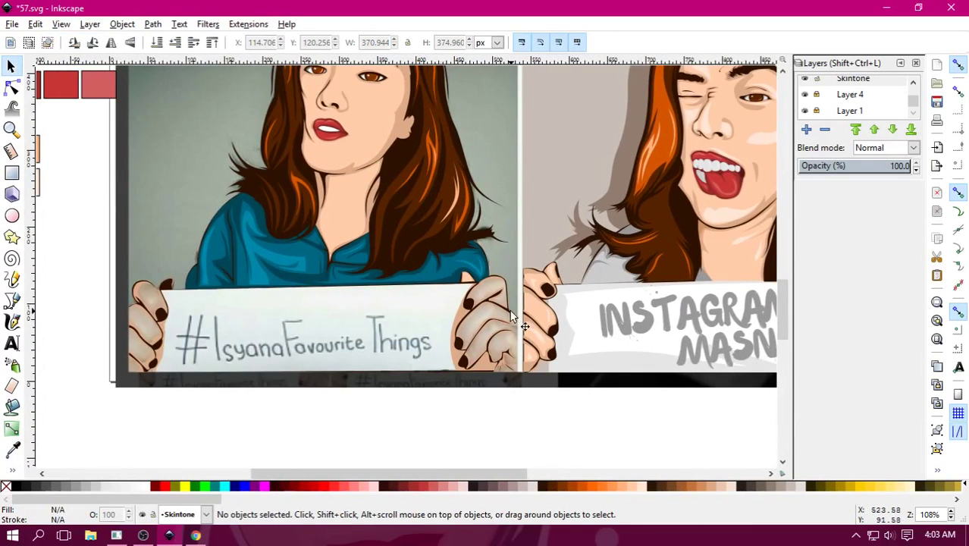
{"action": "scroll", "coordinate": [545, 317], "scroll_direction": "up", "scroll_amount": 1}
{"action": "scroll", "coordinate": [584, 336], "scroll_direction": "up", "scroll_amount": 1}
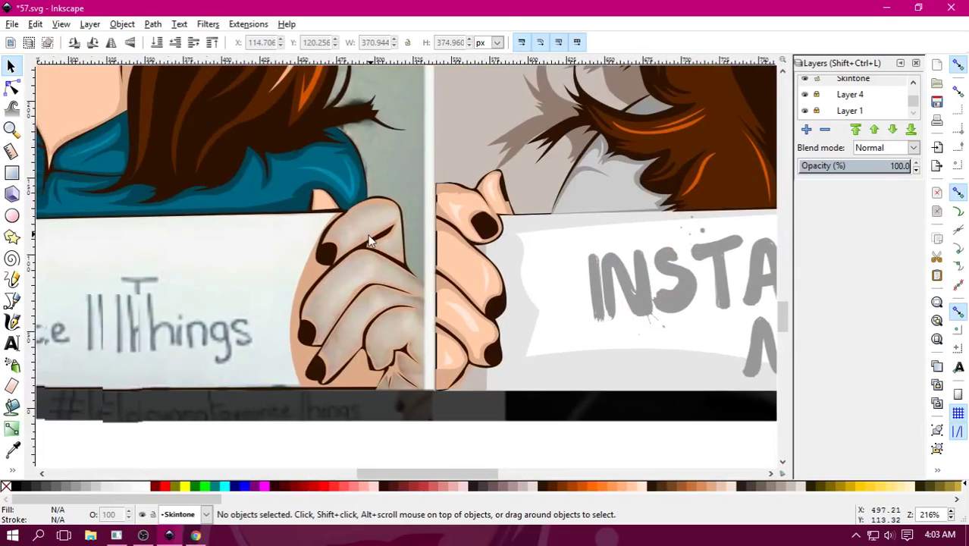
{"action": "scroll", "coordinate": [366, 236], "scroll_direction": "up", "scroll_amount": 1}
Start the hand skin path along the knuckles and down the hand's left side.
{"action": "key", "text": "b"}
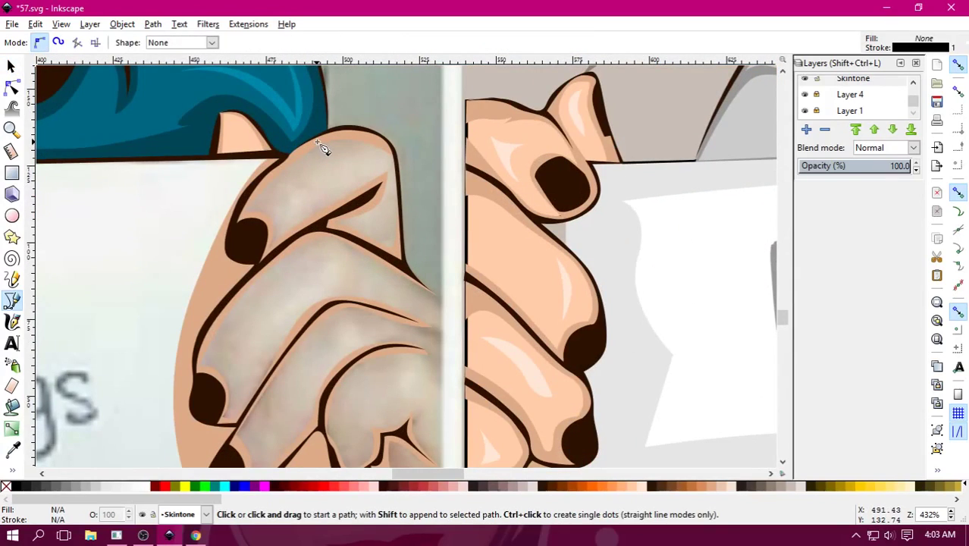
{"action": "left_click", "coordinate": [318, 140]}
{"action": "left_click_drag", "start_coordinate": [249, 206], "coordinate": [216, 282]}
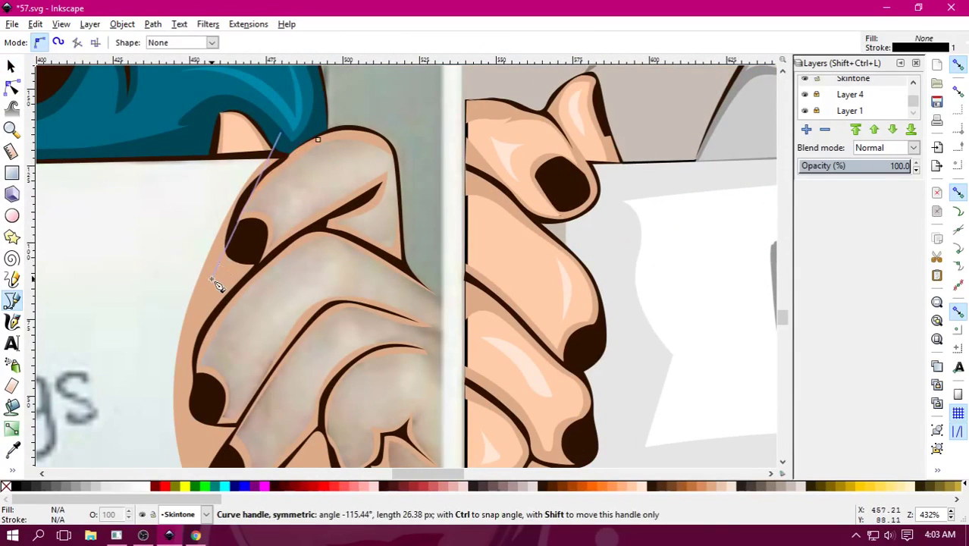
{"action": "scroll", "coordinate": [228, 283], "scroll_direction": "down", "scroll_amount": 2}
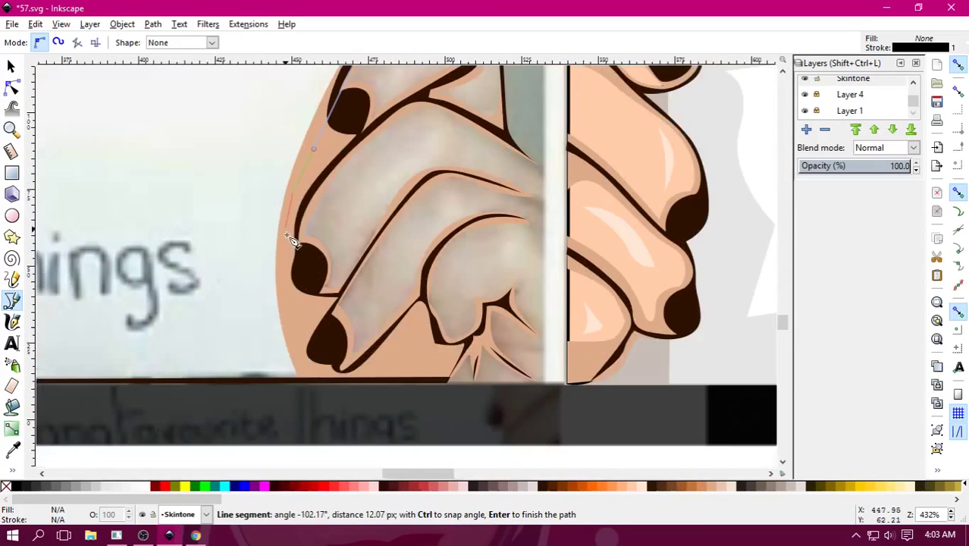
{"action": "left_click_drag", "start_coordinate": [287, 261], "coordinate": [298, 337]}
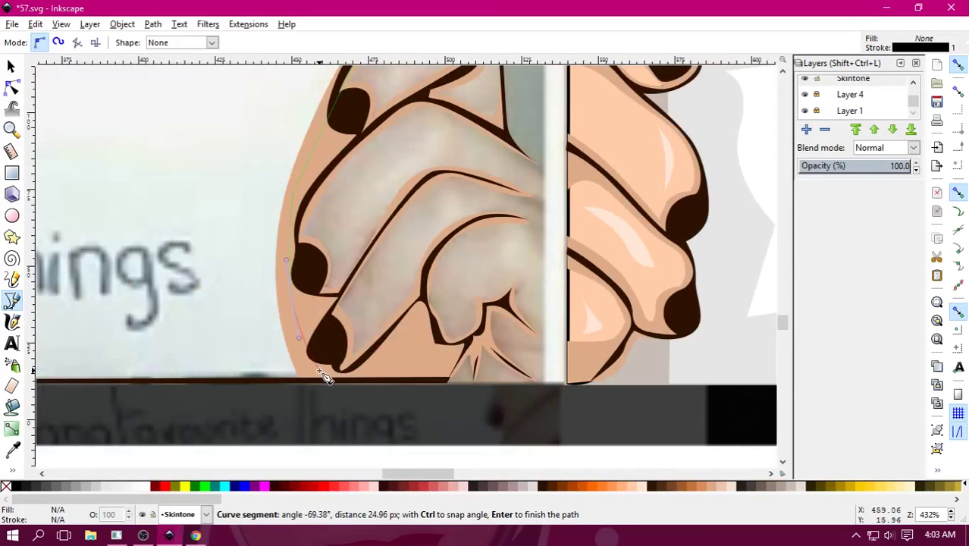
{"action": "left_click", "coordinate": [322, 375]}
Finish the hand path along the sign's bottom and panel edge, closing it.
{"action": "left_click", "coordinate": [448, 381]}
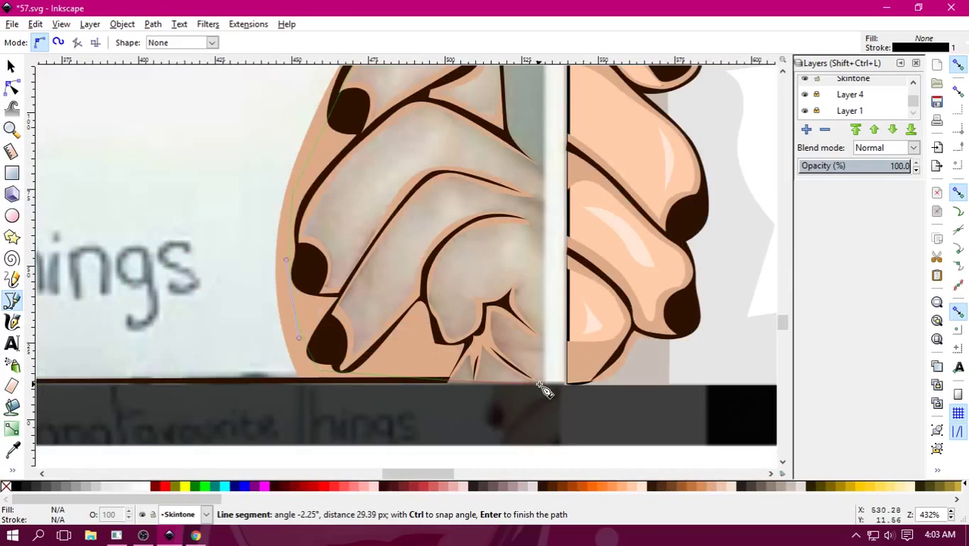
{"action": "left_click", "coordinate": [544, 381]}
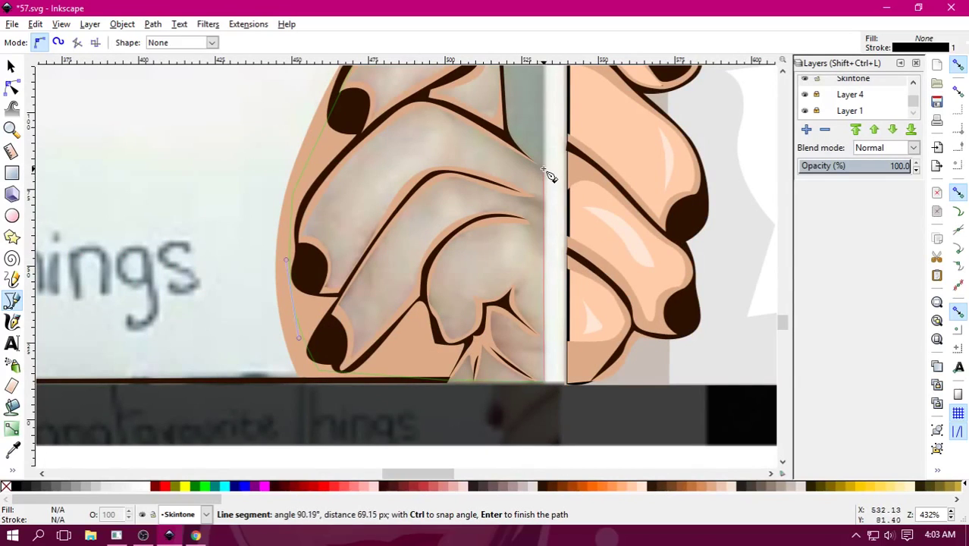
{"action": "left_click", "coordinate": [545, 170]}
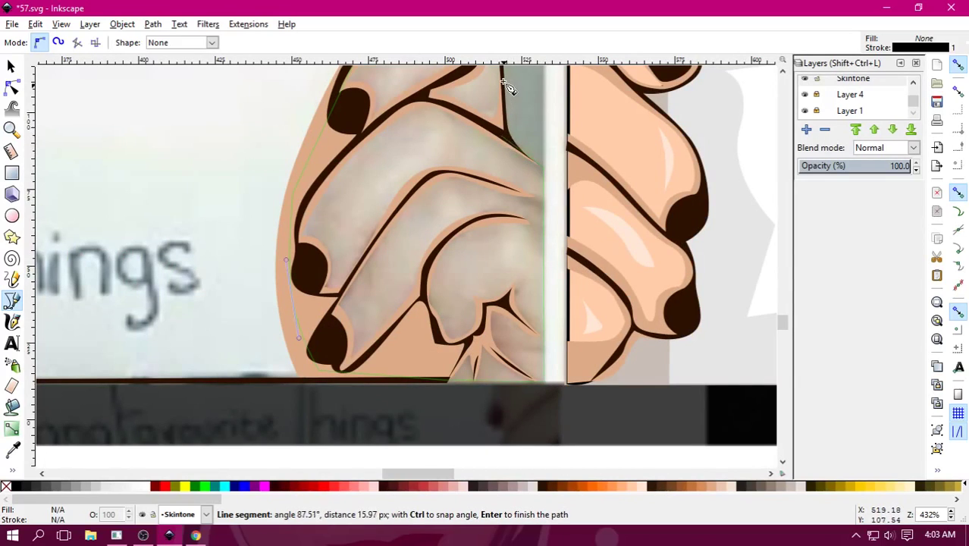
{"action": "scroll", "coordinate": [476, 402], "scroll_direction": "up", "scroll_amount": 3}
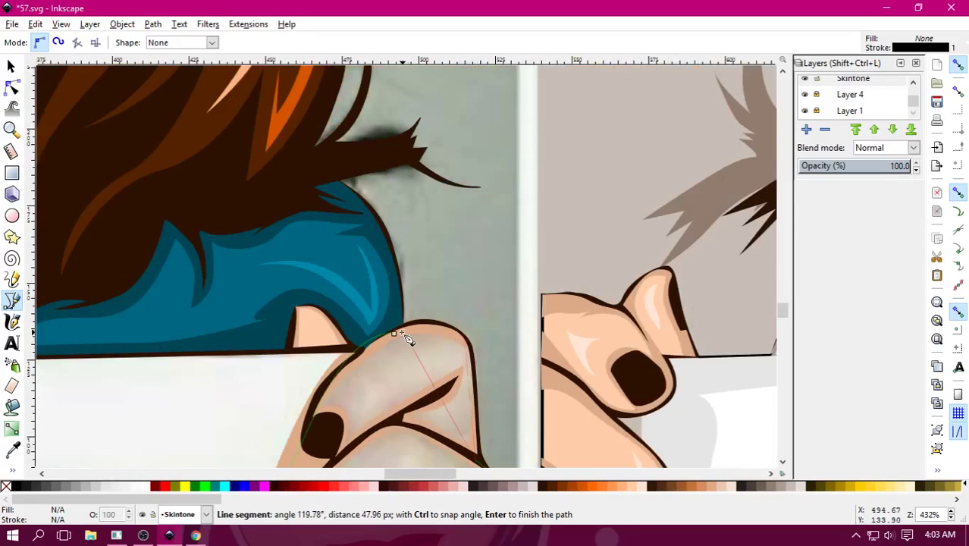
{"action": "left_click_drag", "start_coordinate": [394, 334], "coordinate": [285, 393]}
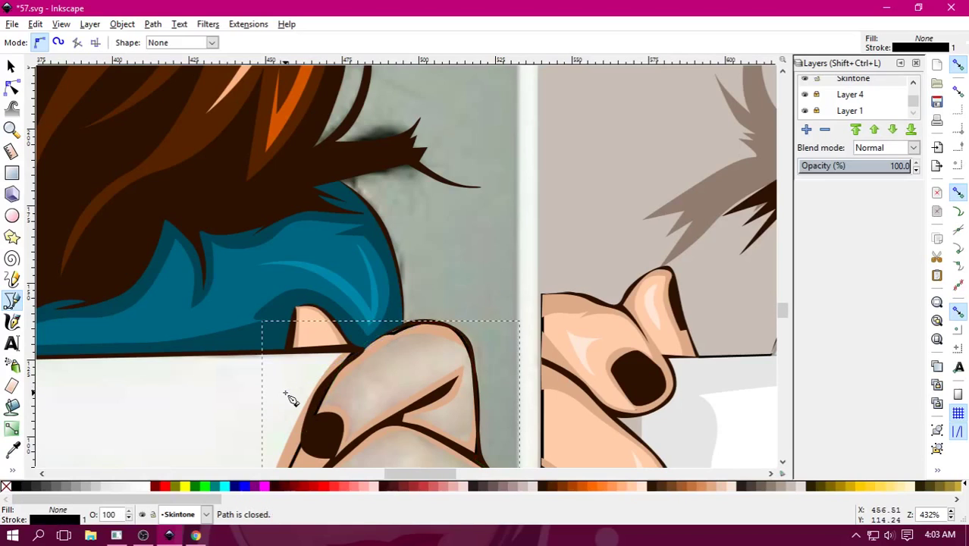
{"action": "scroll", "coordinate": [291, 399], "scroll_direction": "down", "scroll_amount": 5}
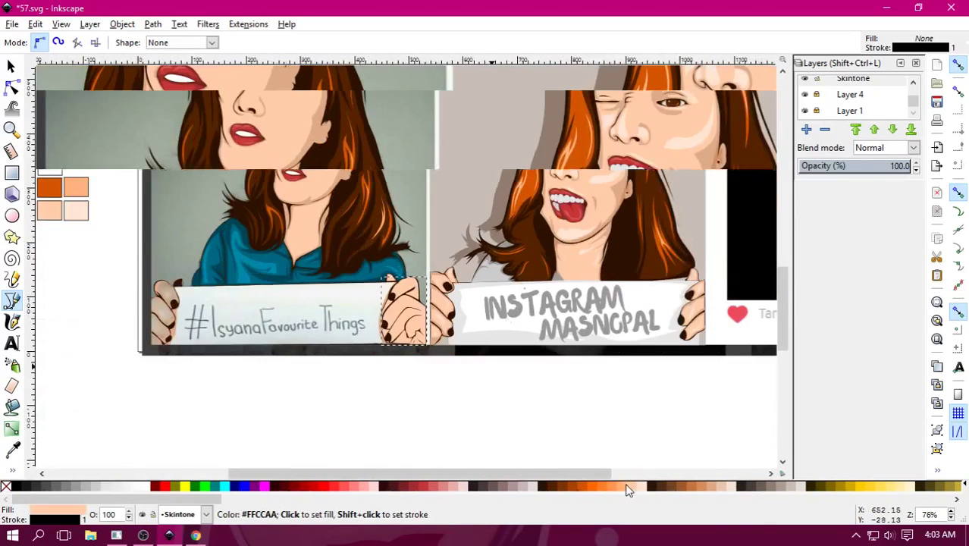
{"action": "key", "text": "space"}
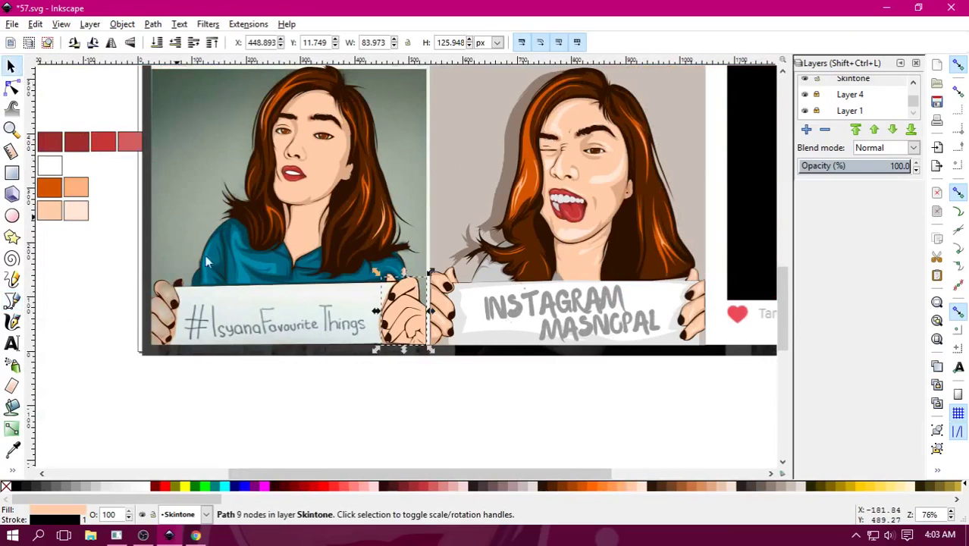
Union the right-hand skin shape with the peach base face shape.
{"action": "left_click_drag", "start_coordinate": [262, 278], "coordinate": [332, 262]}
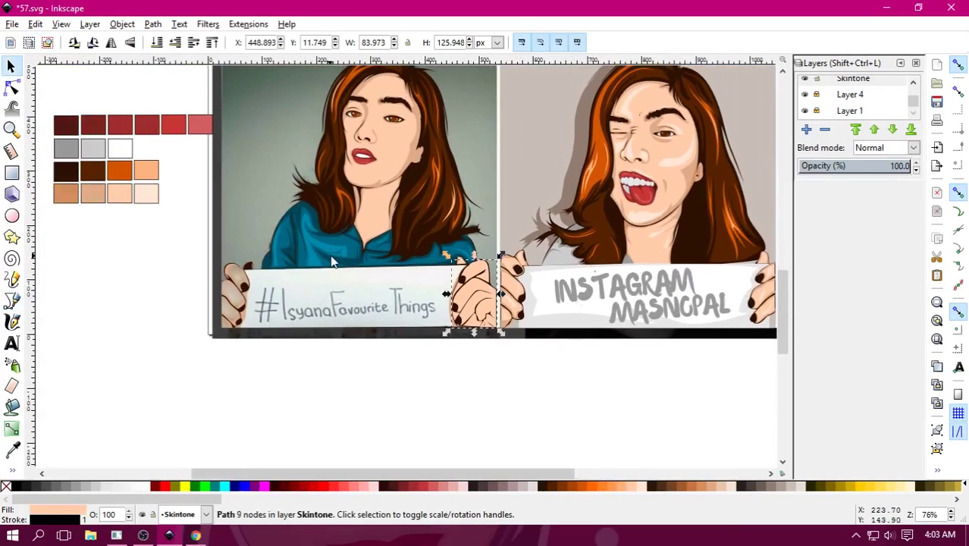
{"action": "left_click", "coordinate": [374, 213], "text": "shift"}
{"action": "left_click", "coordinate": [152, 24]}
{"action": "left_click", "coordinate": [171, 106]}
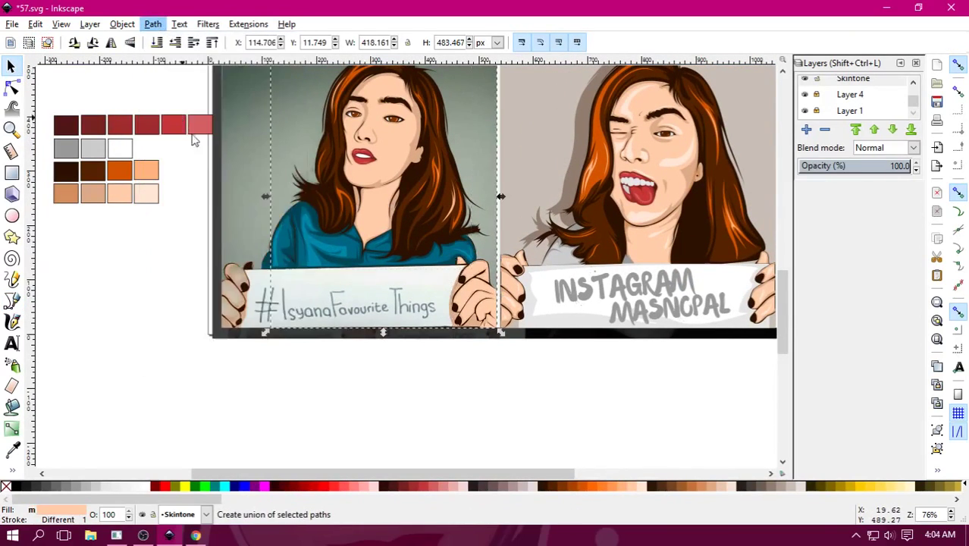
{"action": "left_click", "coordinate": [434, 430]}
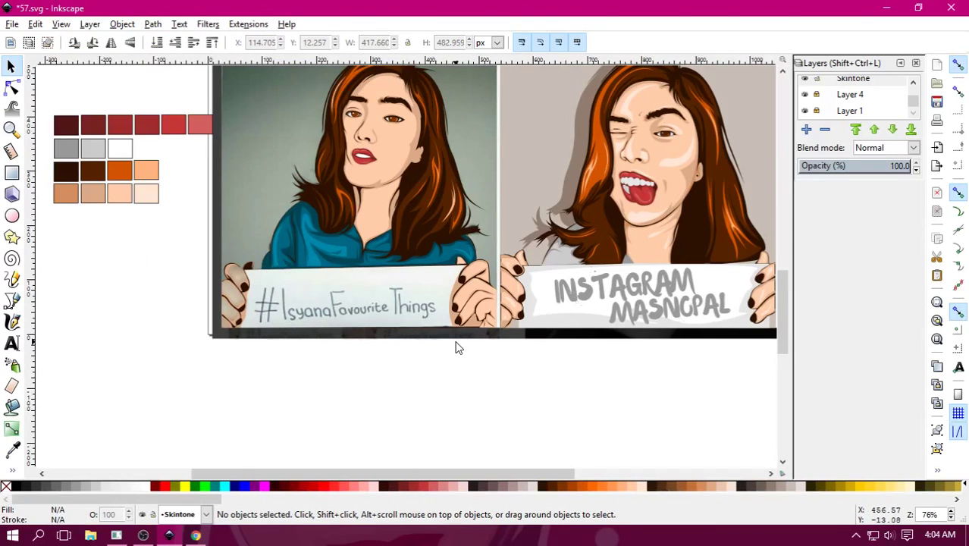
Zoom in on the left hand and switch to the Bezier tool.
{"action": "key", "text": "plus"}
{"action": "scroll", "coordinate": [371, 323], "scroll_direction": "up", "scroll_amount": 1, "text": "ctrl"}
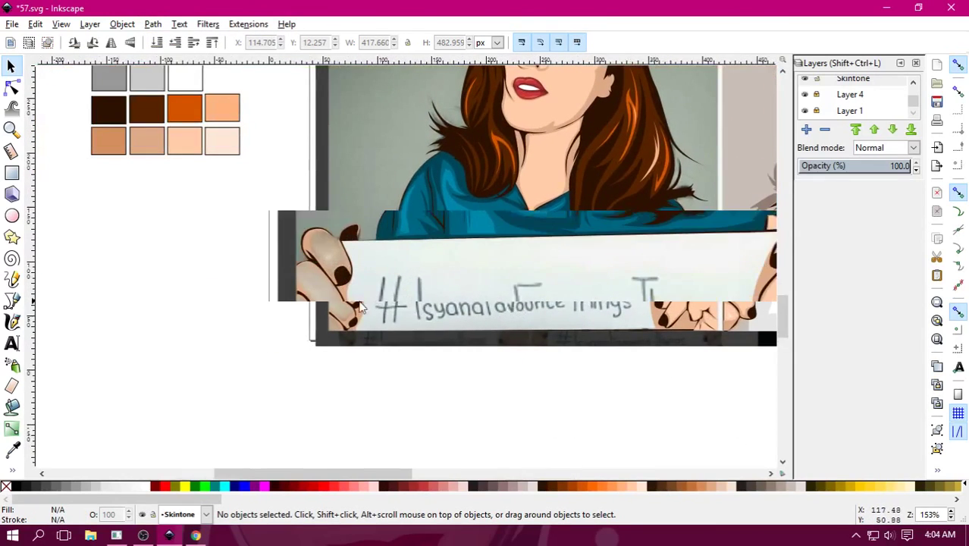
{"action": "scroll", "coordinate": [455, 307], "scroll_direction": "up", "scroll_amount": 2, "text": "ctrl"}
{"action": "key", "text": "b"}
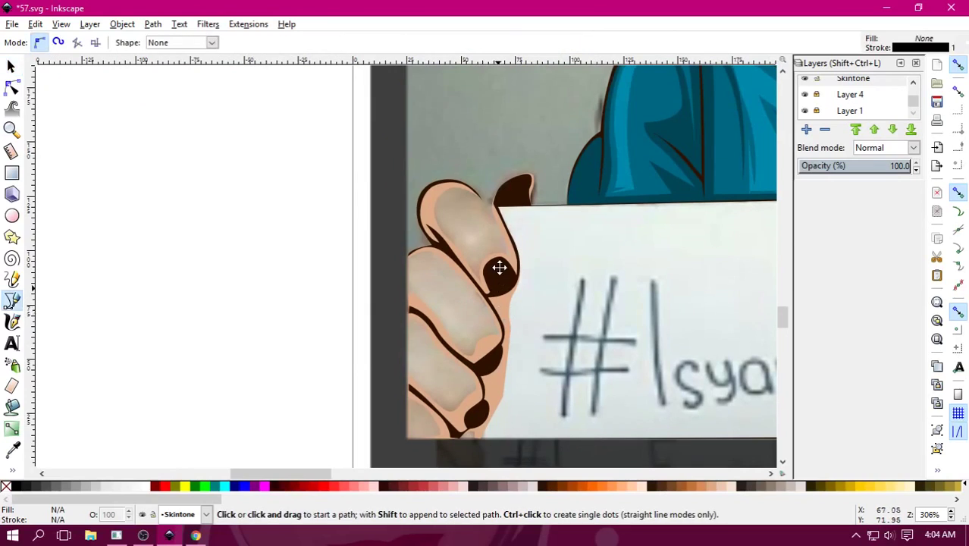
{"action": "scroll", "coordinate": [502, 315], "scroll_direction": "up", "scroll_amount": 1, "text": "ctrl"}
Begin the left-hand outline along its bottom, left edge, finger crease and fingertip.
{"action": "left_click", "coordinate": [519, 385]}
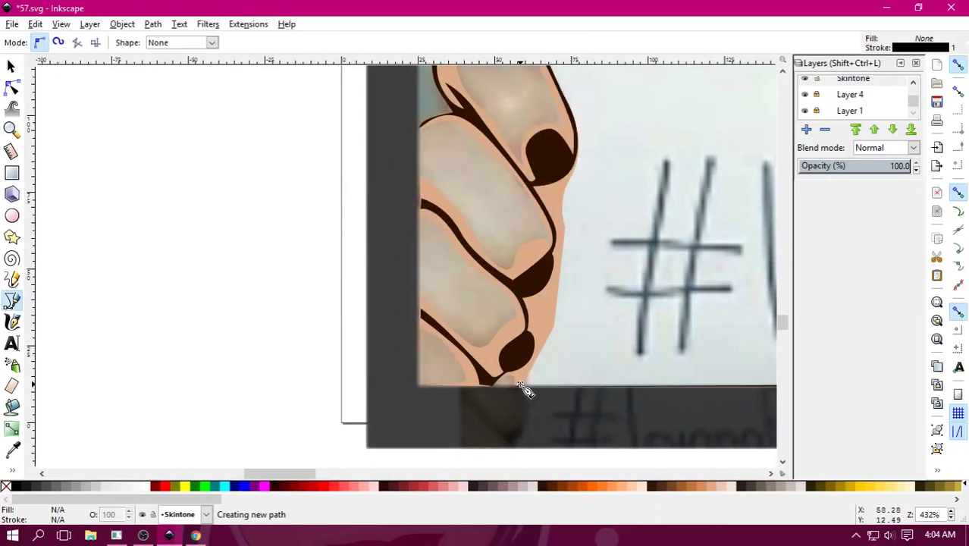
{"action": "left_click", "coordinate": [420, 388]}
{"action": "mouse_move", "coordinate": [433, 147]}
{"action": "left_mouse_down"}
{"action": "mouse_move", "coordinate": [412, 352]}
{"action": "mouse_move", "coordinate": [451, 327]}
{"action": "left_mouse_up"}
{"action": "left_click_drag", "start_coordinate": [419, 282], "coordinate": [420, 264]}
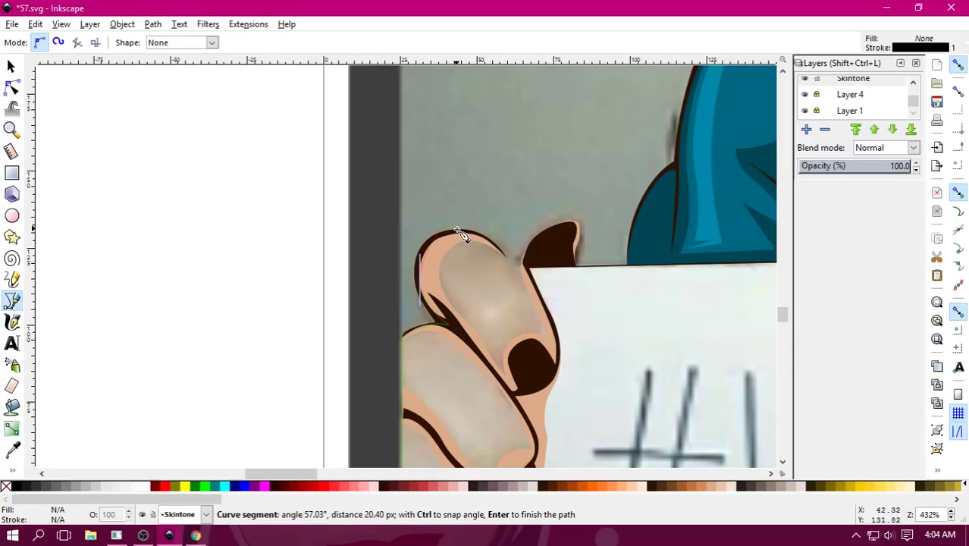
{"action": "left_click_drag", "start_coordinate": [468, 233], "coordinate": [499, 244]}
{"action": "left_click", "coordinate": [506, 256]}
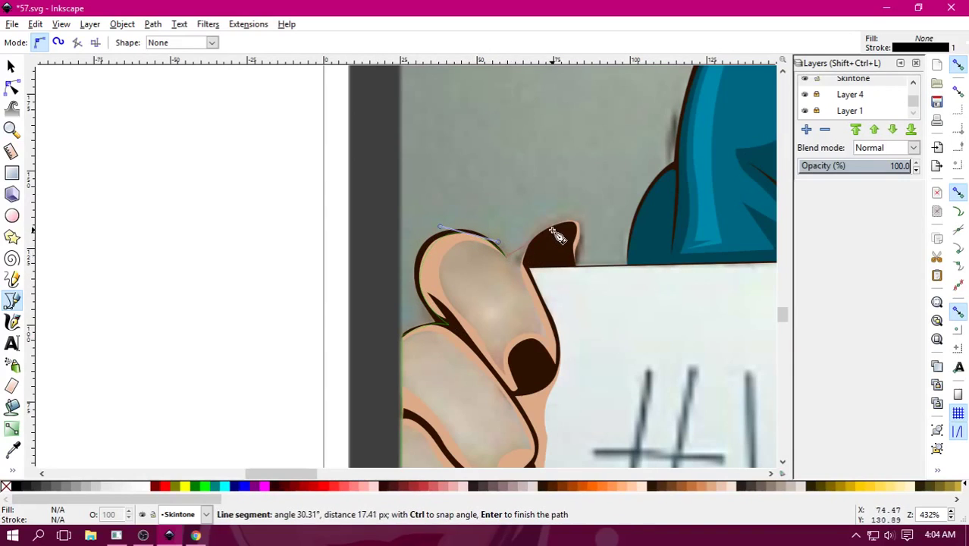
{"action": "left_click", "coordinate": [522, 262]}
Continue the outline around the nail and down the hand's right side, closing it.
{"action": "left_click_drag", "start_coordinate": [566, 219], "coordinate": [601, 218]}
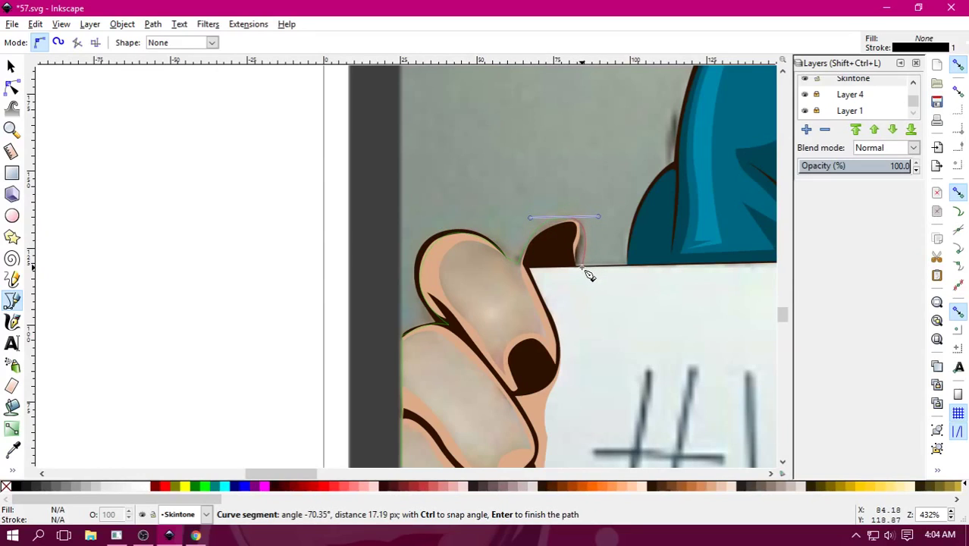
{"action": "left_click", "coordinate": [581, 267]}
{"action": "left_click", "coordinate": [531, 273]}
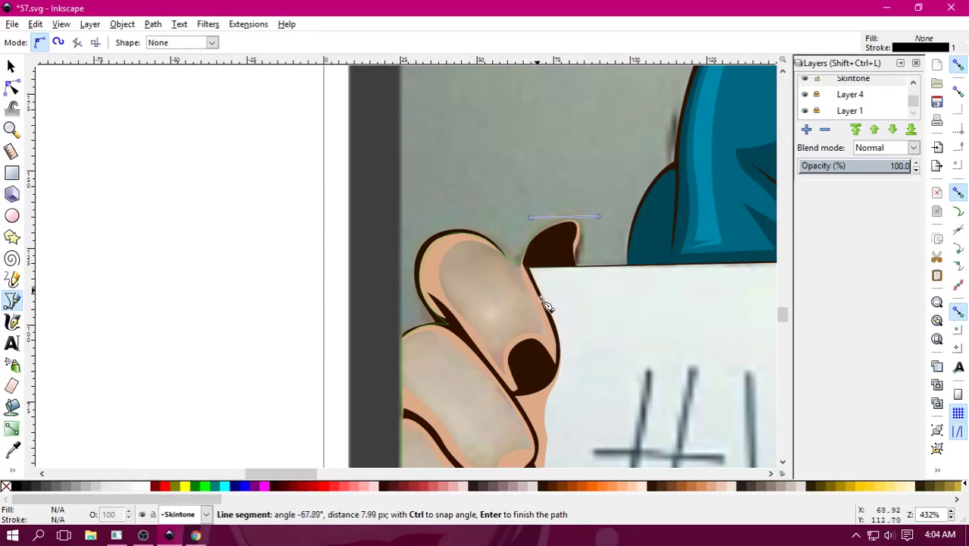
{"action": "left_click_drag", "start_coordinate": [580, 366], "coordinate": [581, 403]}
{"action": "scroll", "coordinate": [588, 413], "scroll_direction": "down", "scroll_amount": 2, "text": "ctrl"}
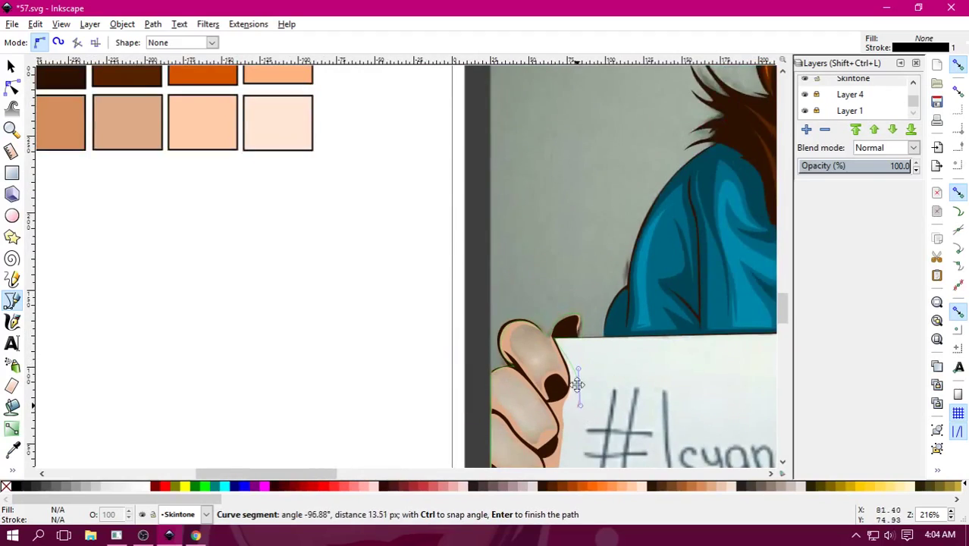
{"action": "scroll", "coordinate": [576, 364], "scroll_direction": "down", "scroll_amount": 4}
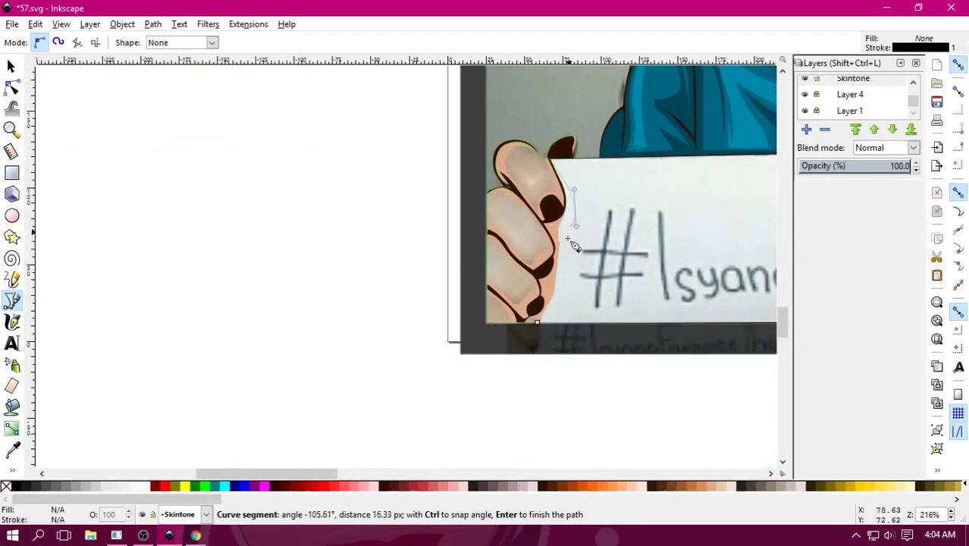
{"action": "left_click", "coordinate": [544, 330]}
{"action": "scroll", "coordinate": [269, 207], "scroll_direction": "down", "scroll_amount": 2, "text": "ctrl"}
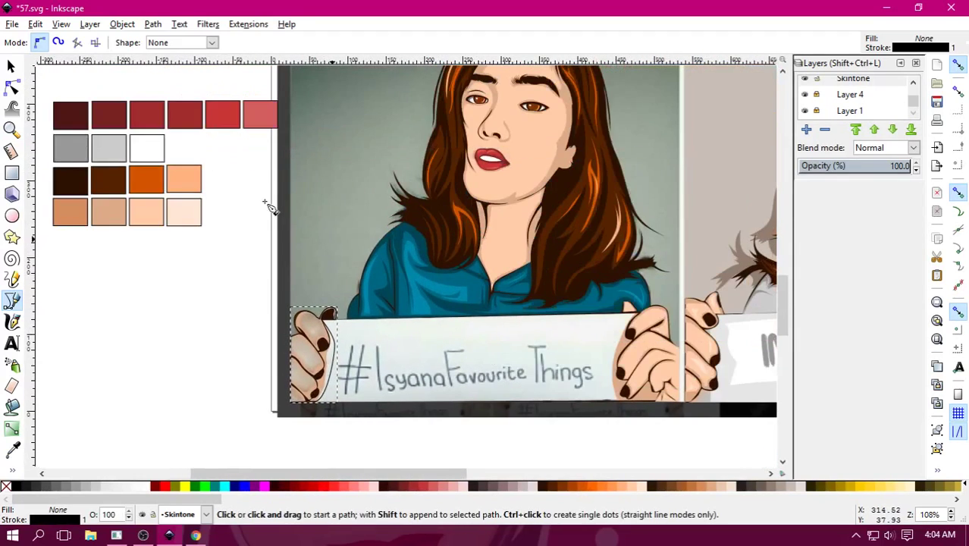
Union the left-hand outline into the peach skin base path, giving 250 nodes.
{"action": "left_click", "coordinate": [10, 66]}
{"action": "left_click", "coordinate": [495, 233], "text": "shift"}
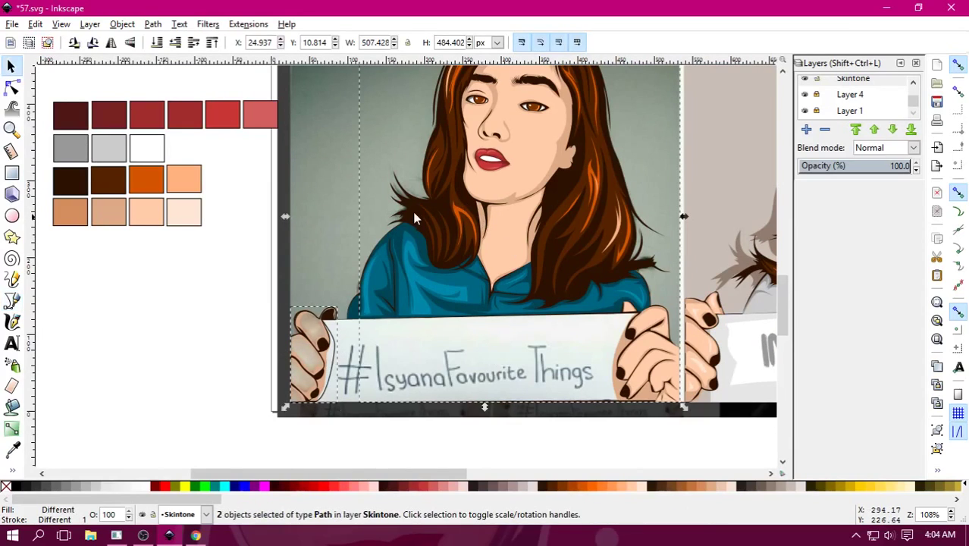
{"action": "left_click", "coordinate": [153, 23]}
{"action": "left_click", "coordinate": [173, 99]}
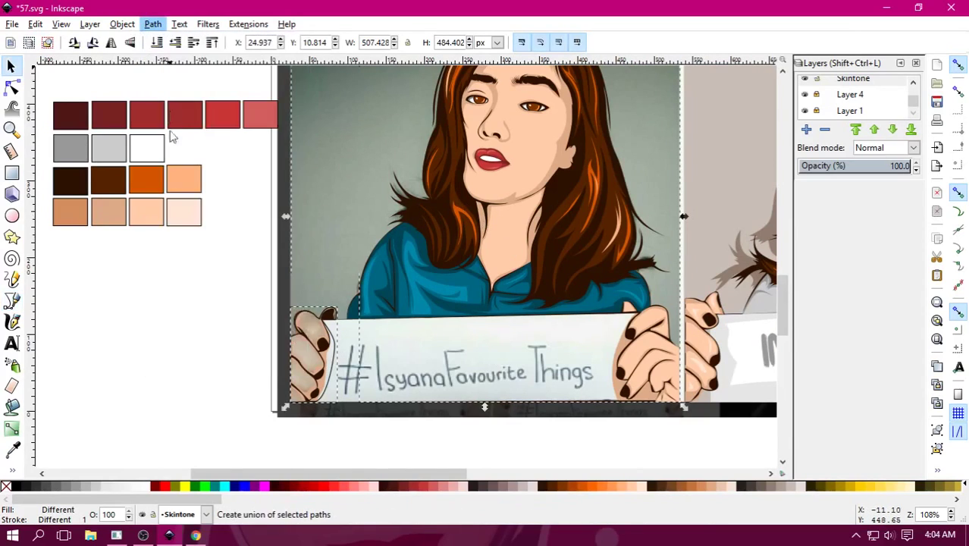
{"action": "left_click", "coordinate": [645, 344]}
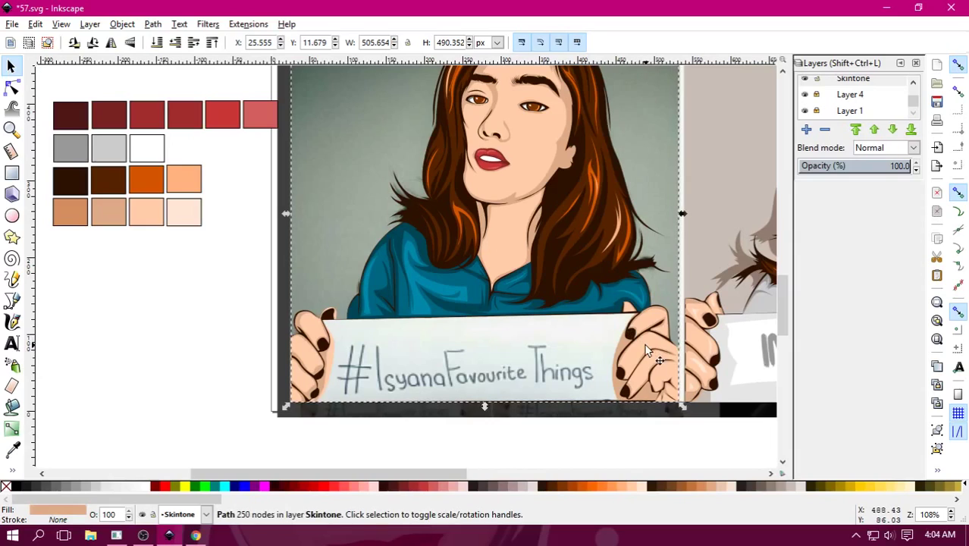
{"action": "left_click_drag", "start_coordinate": [645, 344], "coordinate": [247, 377]}
{"action": "key", "text": "ctrl+z"}
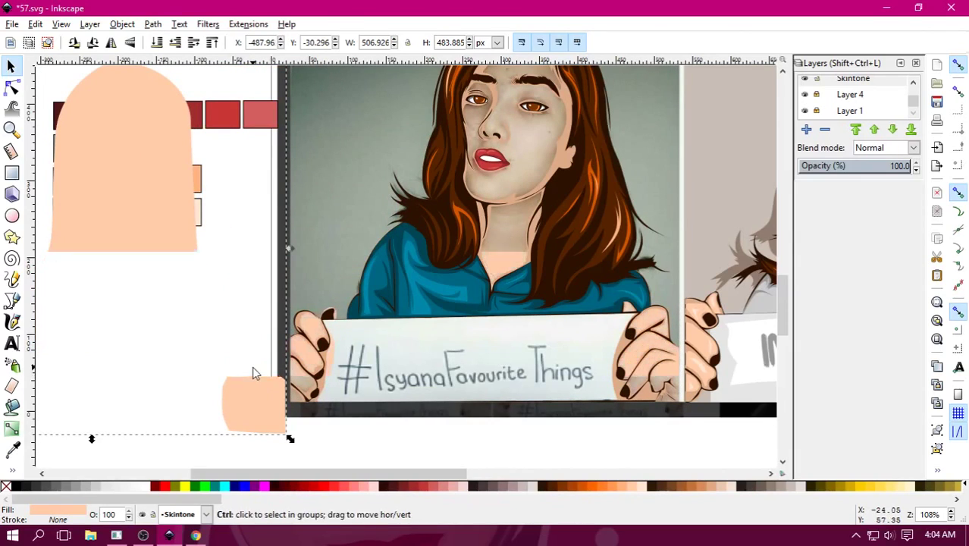
{"action": "key", "text": "Escape"}
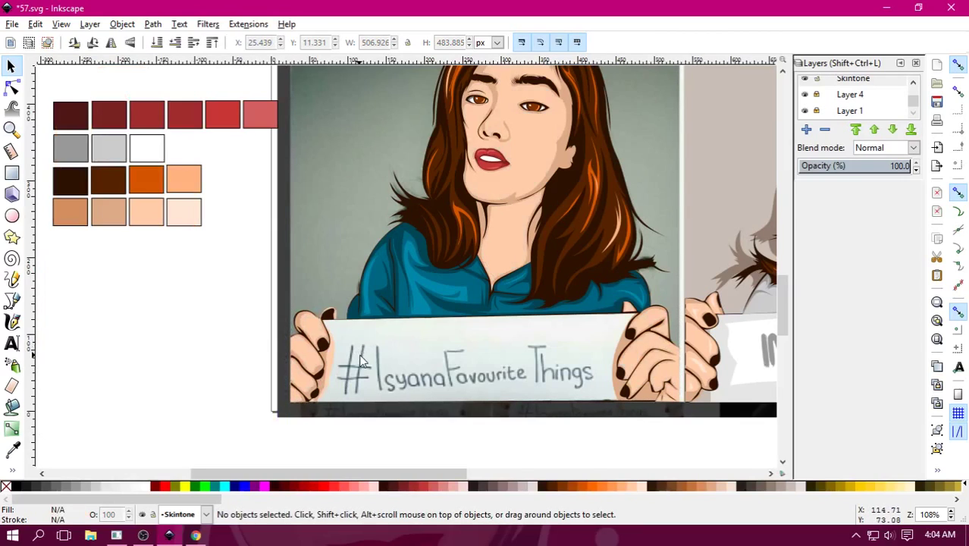
Zoom out and hide the reference-photo Layer 1.
{"action": "key", "text": "minus"}
{"action": "key", "text": "minus"}
{"action": "key", "text": "minus"}
{"action": "left_click", "coordinate": [804, 111]}
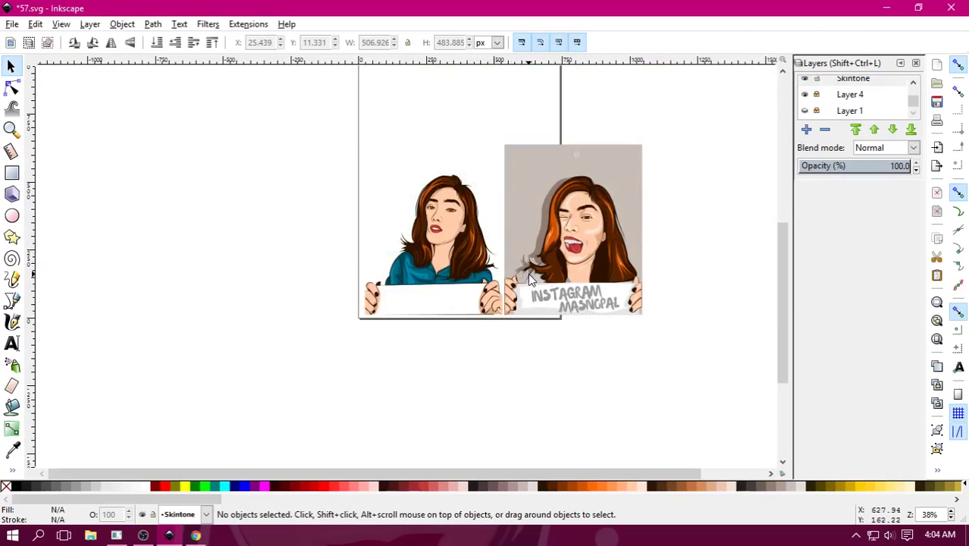
{"action": "scroll", "coordinate": [485, 227], "scroll_direction": "up", "scroll_amount": 1}
{"action": "scroll", "coordinate": [485, 228], "scroll_direction": "up", "scroll_amount": 2}
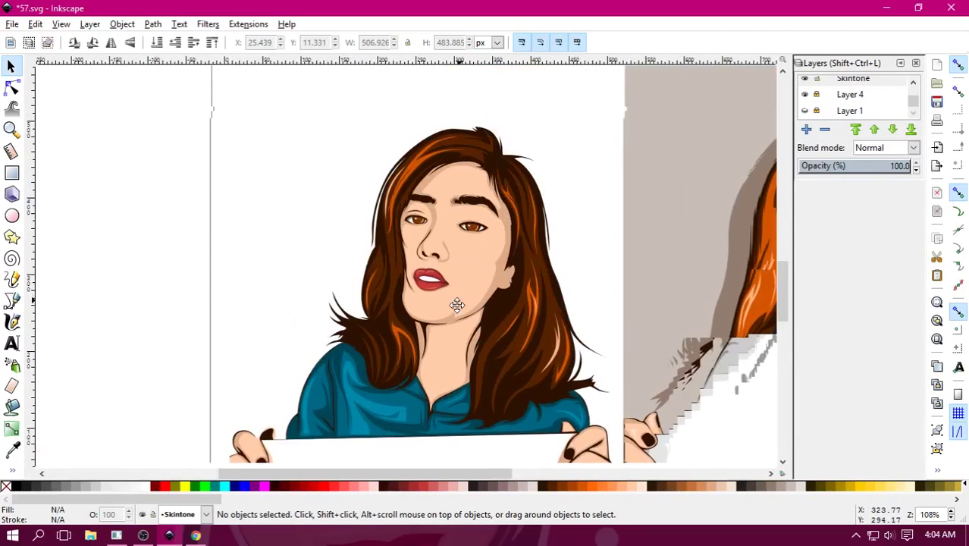
Draw a light cream, outline-free forehead highlight above the right eyebrow.
{"action": "scroll", "coordinate": [453, 294], "scroll_direction": "up", "scroll_amount": 1}
{"action": "scroll", "coordinate": [510, 208], "scroll_direction": "up", "scroll_amount": 2}
{"action": "key", "text": "b"}
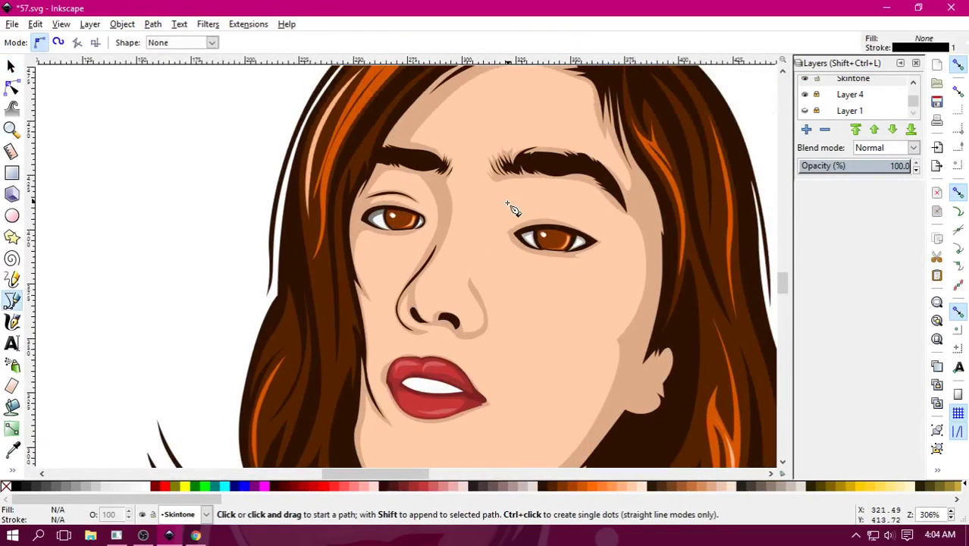
{"action": "scroll", "coordinate": [509, 208], "scroll_direction": "up", "scroll_amount": 1}
{"action": "scroll", "coordinate": [485, 200], "scroll_direction": "up", "scroll_amount": 1}
{"action": "scroll", "coordinate": [462, 248], "scroll_direction": "up", "scroll_amount": 3}
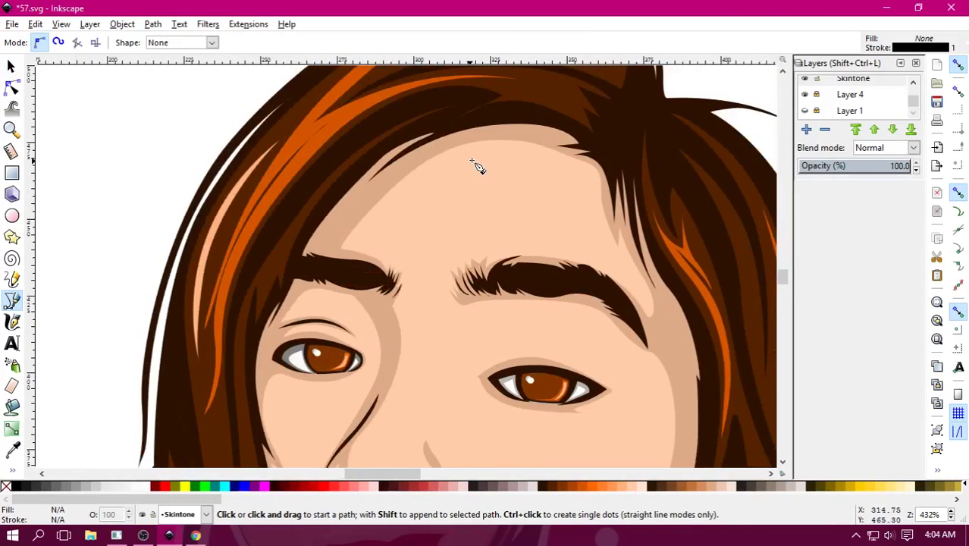
{"action": "left_click", "coordinate": [437, 258]}
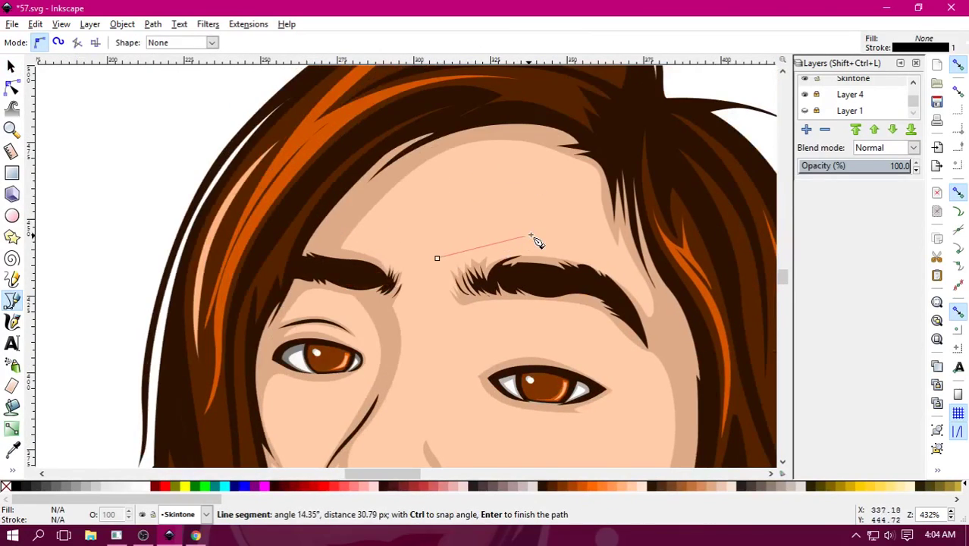
{"action": "left_click_drag", "start_coordinate": [522, 235], "coordinate": [562, 239]}
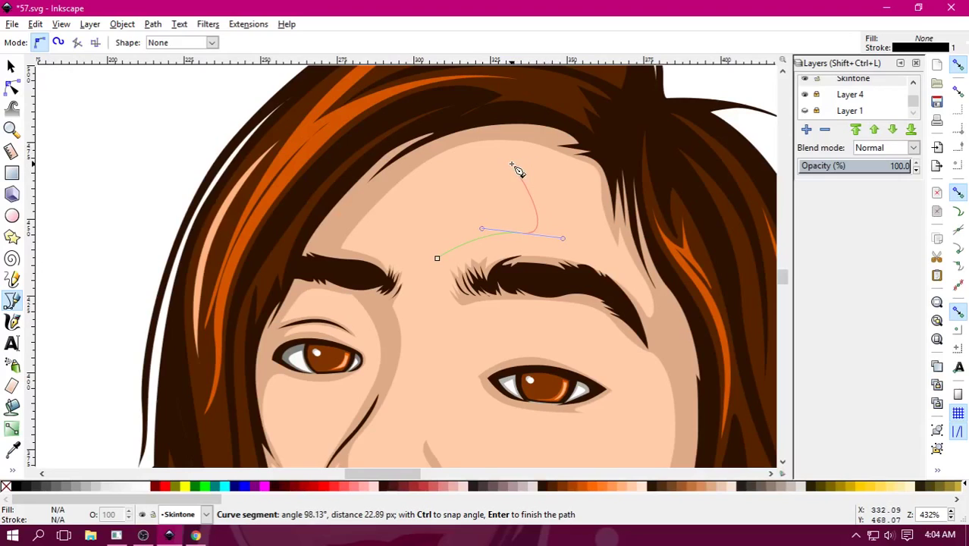
{"action": "left_click", "coordinate": [579, 170]}
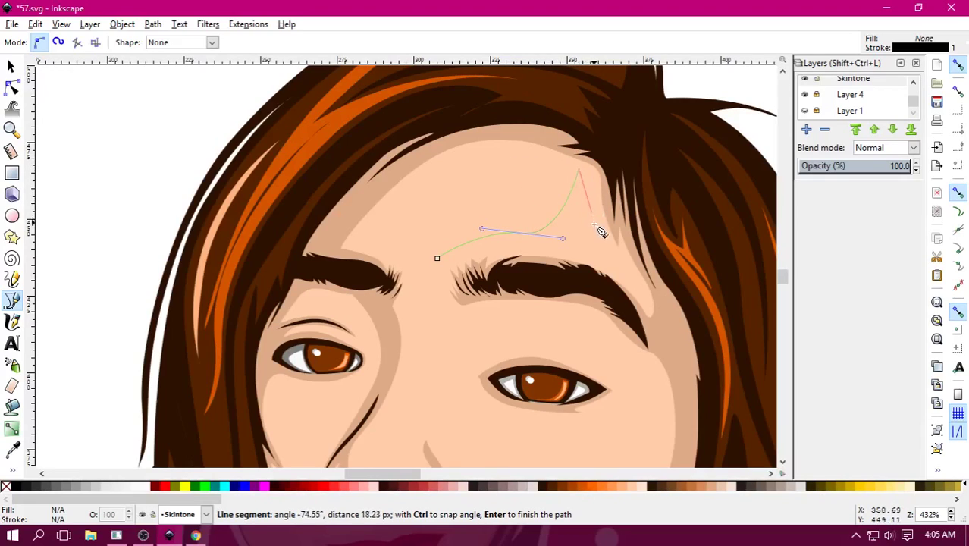
{"action": "left_click_drag", "start_coordinate": [599, 234], "coordinate": [623, 266]}
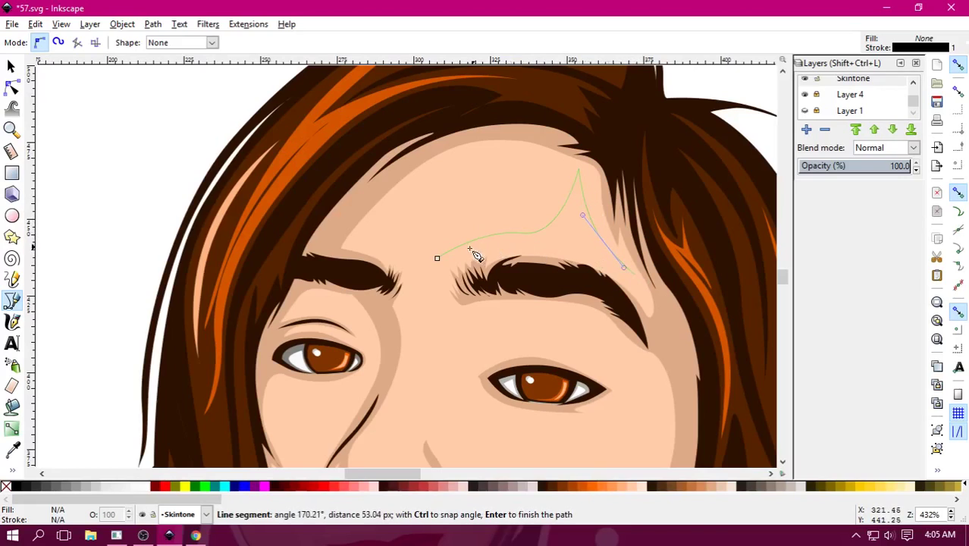
{"action": "mouse_move", "coordinate": [436, 257]}
{"action": "left_mouse_down"}
{"action": "mouse_move", "coordinate": [338, 300]}
{"action": "mouse_move", "coordinate": [324, 292]}
{"action": "left_mouse_up"}
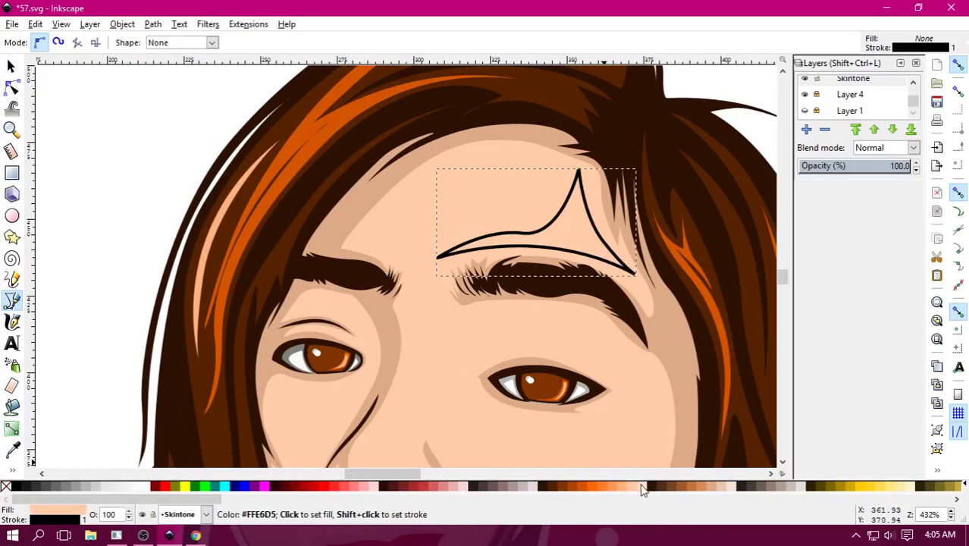
{"action": "left_click", "coordinate": [644, 484]}
{"action": "right_click", "coordinate": [7, 486]}
{"action": "left_click", "coordinate": [44, 427]}
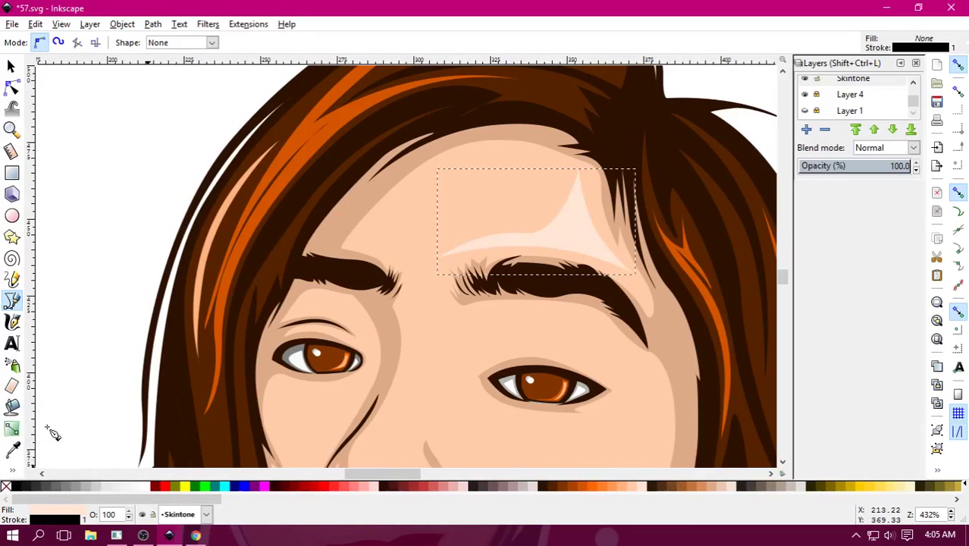
Draw a light peach crescent highlight beside the right eye down the cheek, with no outline.
{"action": "scroll", "coordinate": [428, 252], "scroll_direction": "down", "scroll_amount": 4}
{"action": "scroll", "coordinate": [428, 253], "scroll_direction": "right", "scroll_amount": 4}
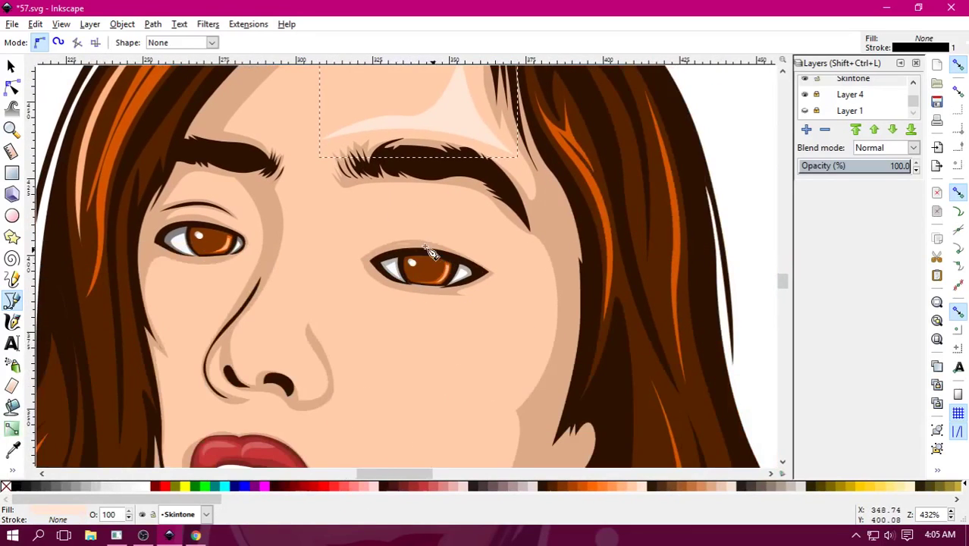
{"action": "left_click", "coordinate": [421, 202]}
{"action": "mouse_move", "coordinate": [509, 279]}
{"action": "left_mouse_down"}
{"action": "mouse_move", "coordinate": [531, 322]}
{"action": "mouse_move", "coordinate": [516, 260]}
{"action": "left_mouse_up"}
{"action": "left_click", "coordinate": [514, 400]}
{"action": "left_click_drag", "start_coordinate": [421, 202], "coordinate": [398, 205]}
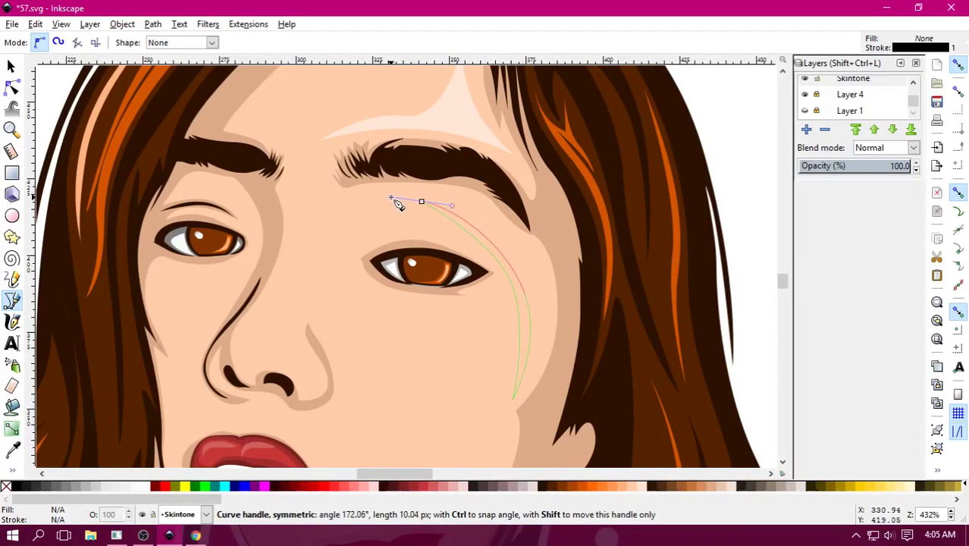
{"action": "left_click", "coordinate": [638, 489]}
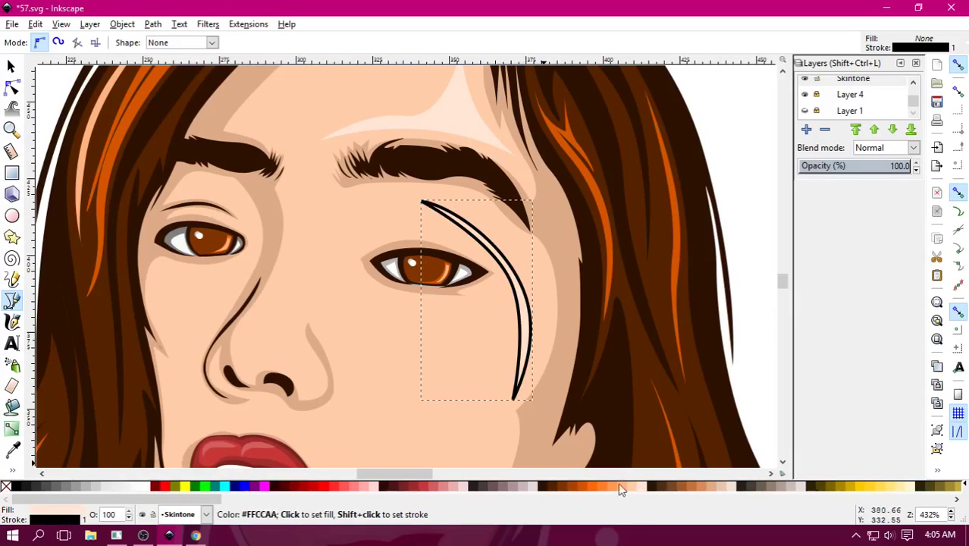
{"action": "right_click", "coordinate": [7, 486]}
{"action": "left_click", "coordinate": [79, 429]}
Inspect the new highlights by selecting the nearby eye and eyebrow paths and zooming around.
{"action": "scroll", "coordinate": [381, 361], "scroll_direction": "down", "scroll_amount": 2}
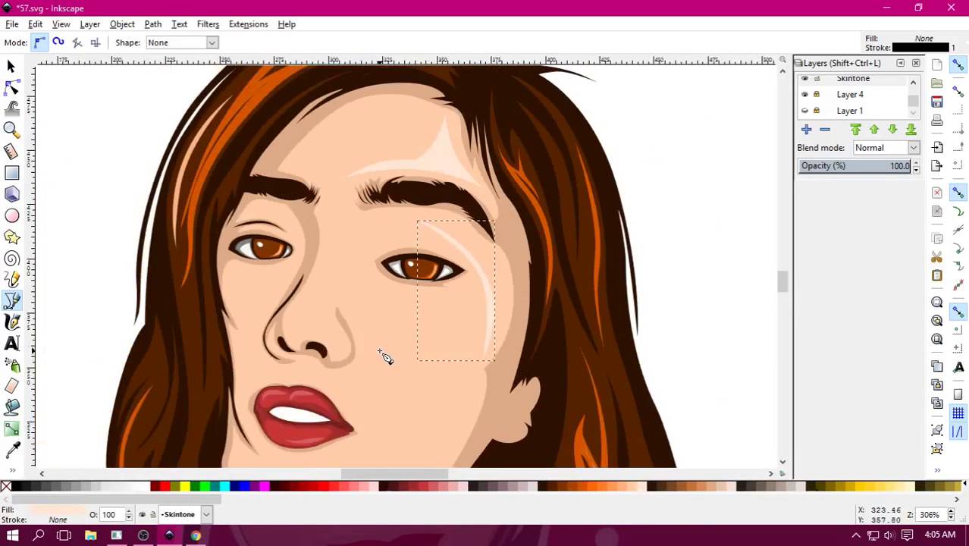
{"action": "scroll", "coordinate": [383, 355], "scroll_direction": "down", "scroll_amount": 1}
{"action": "scroll", "coordinate": [387, 353], "scroll_direction": "down", "scroll_amount": 1}
{"action": "left_click", "coordinate": [12, 67]}
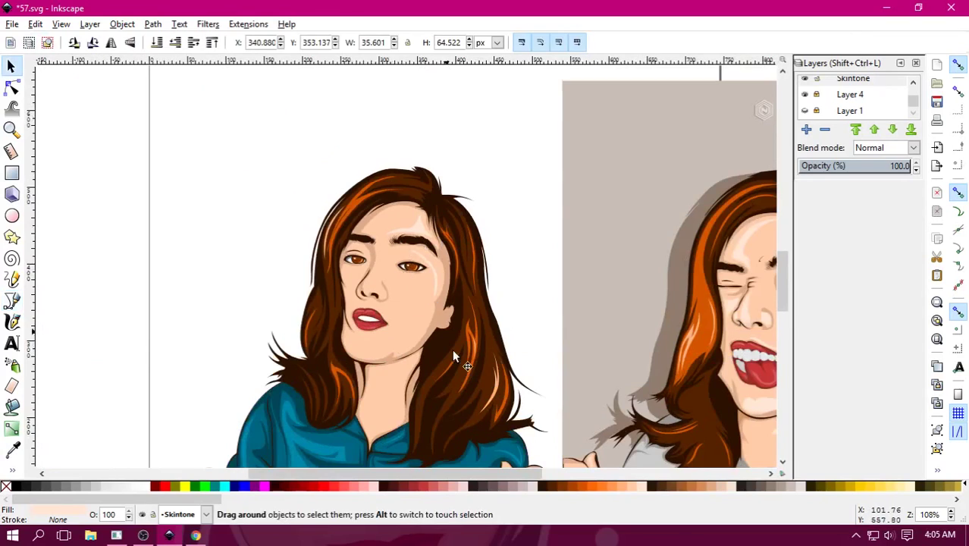
{"action": "key", "text": "Escape"}
{"action": "left_click", "coordinate": [455, 299]}
{"action": "key", "text": "Escape"}
{"action": "left_click", "coordinate": [412, 229]}
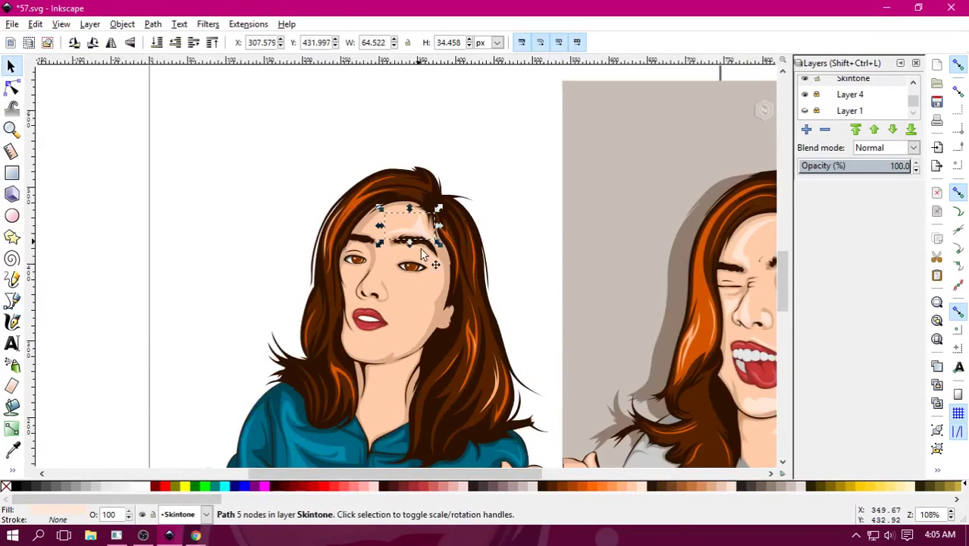
{"action": "key", "text": "Escape"}
{"action": "scroll", "coordinate": [450, 240], "scroll_direction": "down", "scroll_amount": 1}
{"action": "scroll", "coordinate": [450, 240], "scroll_direction": "down", "scroll_amount": 1}
{"action": "scroll", "coordinate": [450, 241], "scroll_direction": "up", "scroll_amount": 1}
{"action": "scroll", "coordinate": [450, 241], "scroll_direction": "up", "scroll_amount": 1}
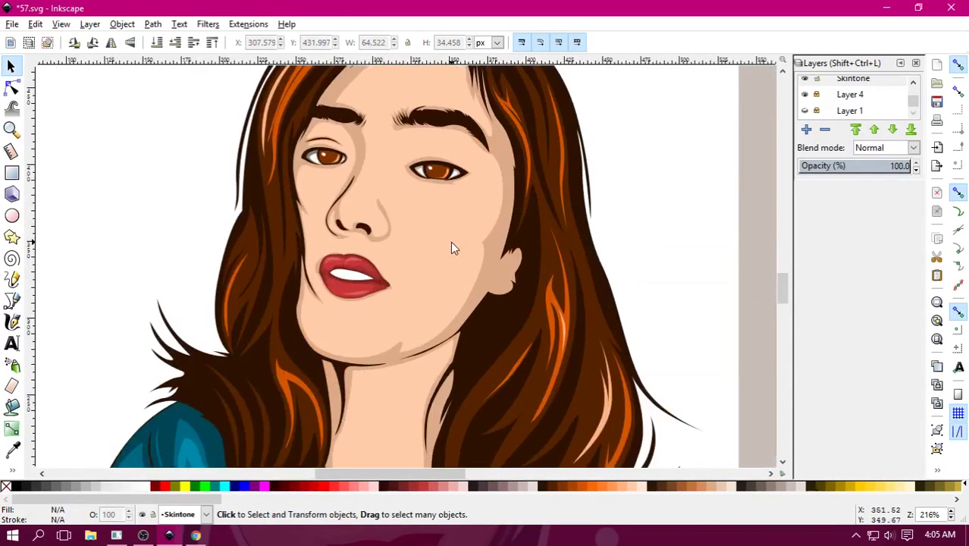
{"action": "scroll", "coordinate": [451, 243], "scroll_direction": "up", "scroll_amount": 1}
{"action": "scroll", "coordinate": [450, 243], "scroll_direction": "up", "scroll_amount": 1}
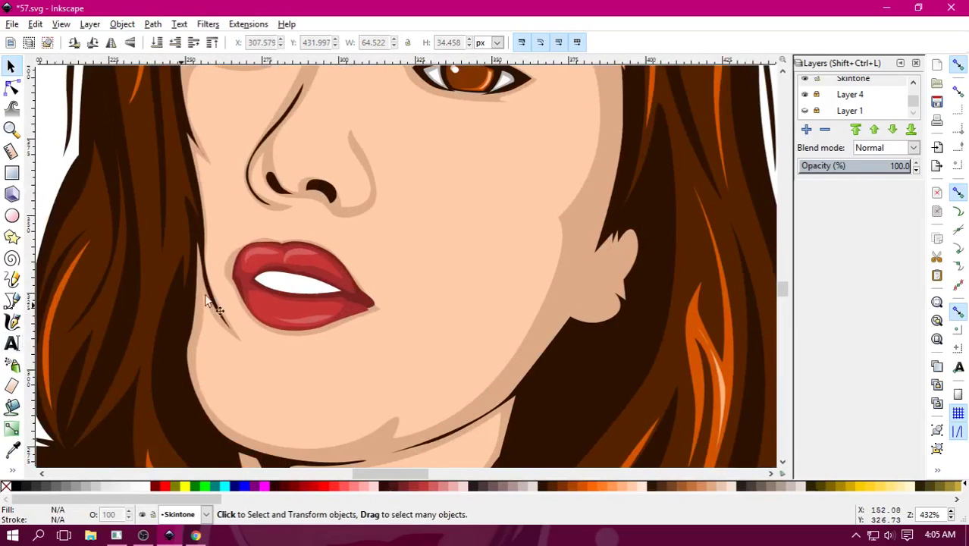
Start the nose highlight path down the bridge and around the nose tip.
{"action": "key", "text": "b"}
{"action": "scroll", "coordinate": [327, 337], "scroll_direction": "up", "scroll_amount": 3}
{"action": "scroll", "coordinate": [328, 261], "scroll_direction": "up", "scroll_amount": 3}
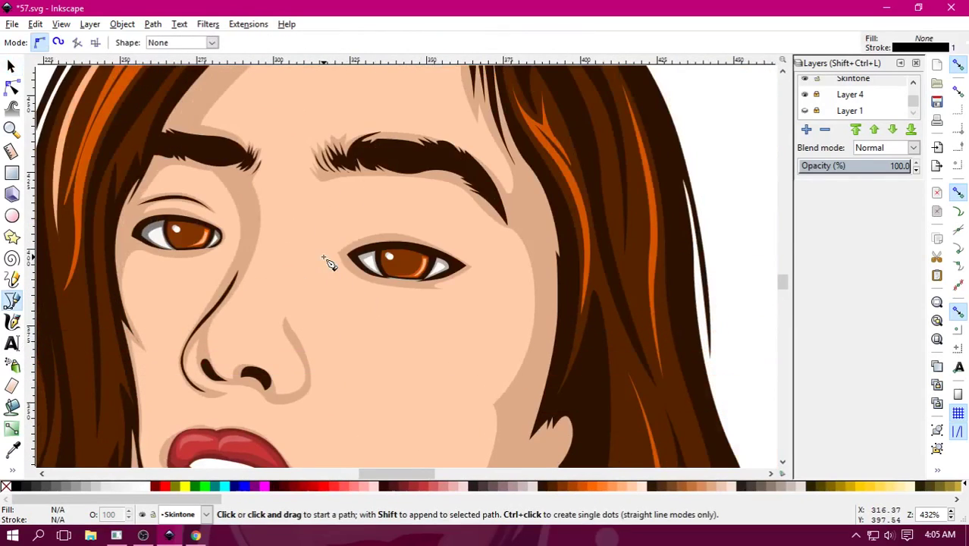
{"action": "left_click", "coordinate": [279, 229]}
{"action": "left_click_drag", "start_coordinate": [255, 304], "coordinate": [234, 337]}
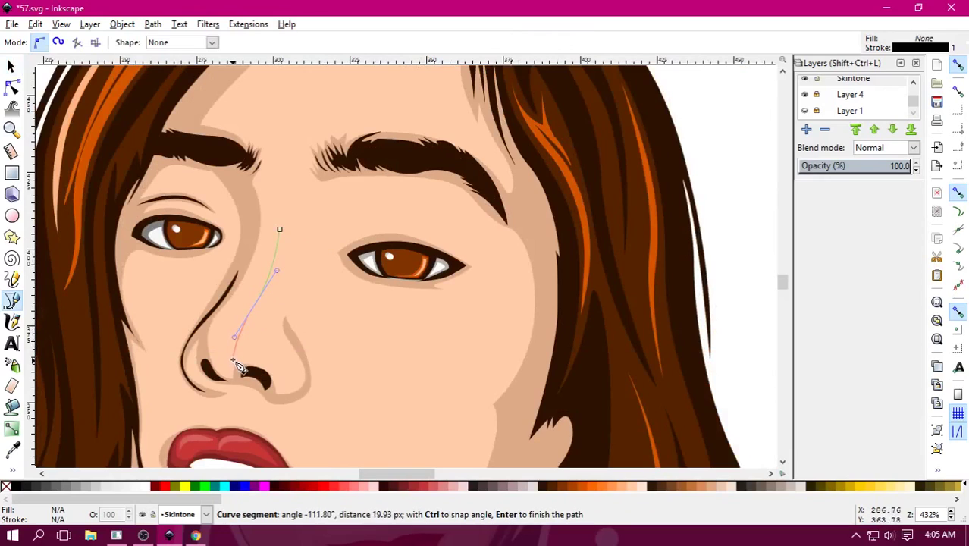
{"action": "scroll", "coordinate": [240, 361], "scroll_direction": "up", "scroll_amount": 1}
{"action": "scroll", "coordinate": [348, 307], "scroll_direction": "up", "scroll_amount": 1}
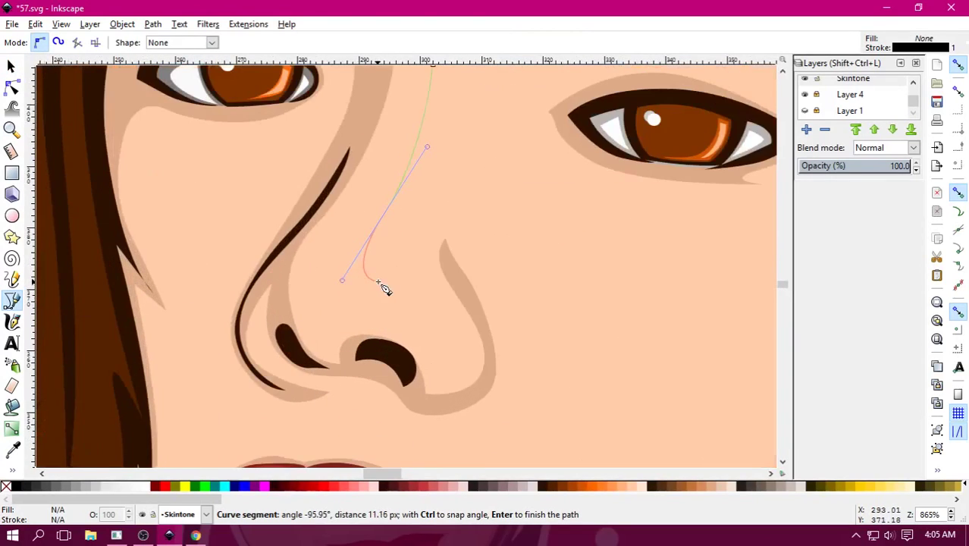
{"action": "left_click", "coordinate": [383, 290]}
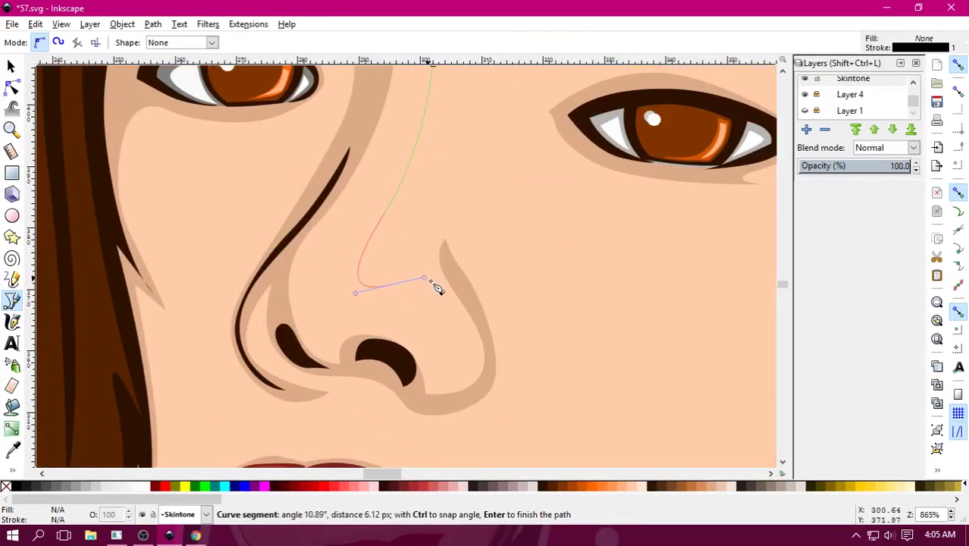
{"action": "left_click_drag", "start_coordinate": [449, 304], "coordinate": [472, 354]}
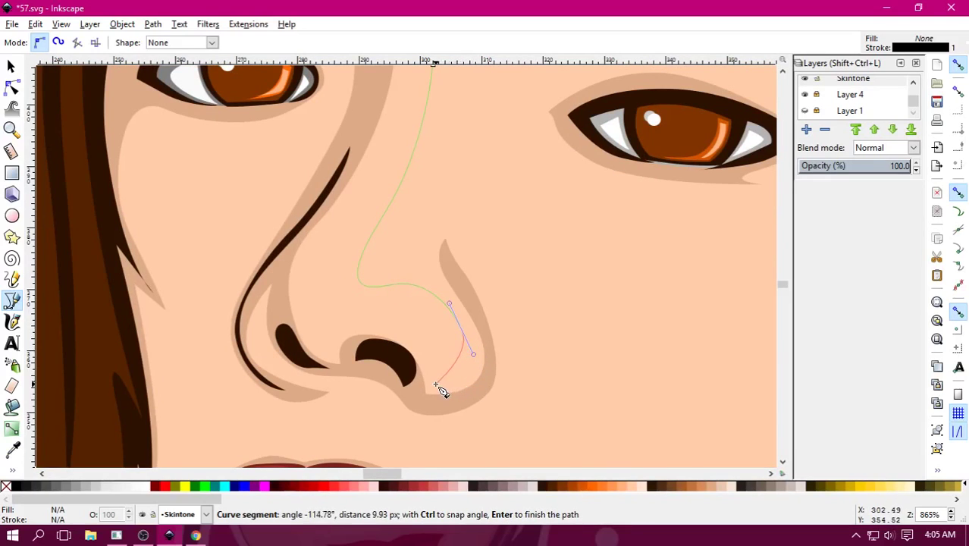
{"action": "left_click_drag", "start_coordinate": [442, 385], "coordinate": [436, 388]}
{"action": "mouse_move", "coordinate": [446, 354]}
{"action": "left_mouse_down"}
{"action": "mouse_move", "coordinate": [351, 310]}
{"action": "mouse_move", "coordinate": [335, 357]}
{"action": "left_mouse_up"}
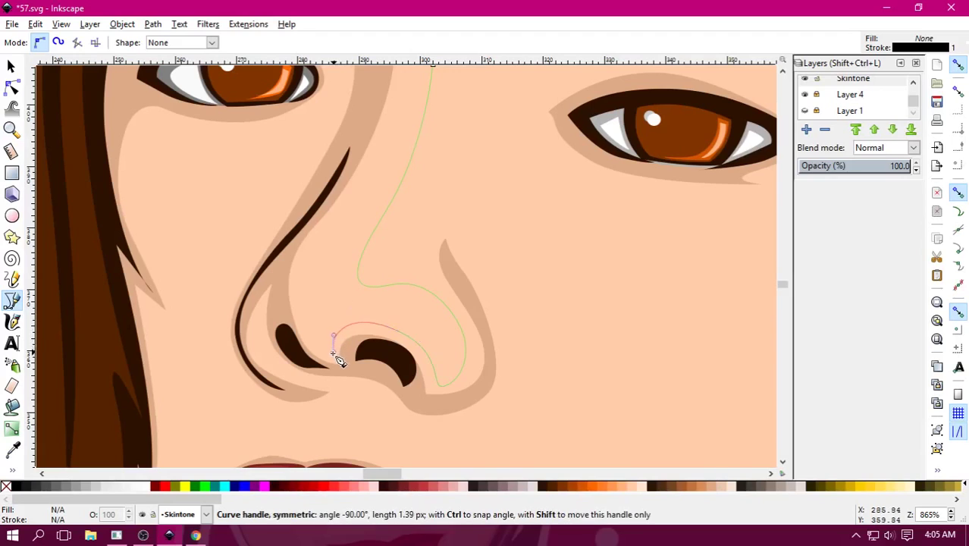
Carry the path back along the nostril and up the nose side, closing it.
{"action": "left_click_drag", "start_coordinate": [300, 292], "coordinate": [303, 235]}
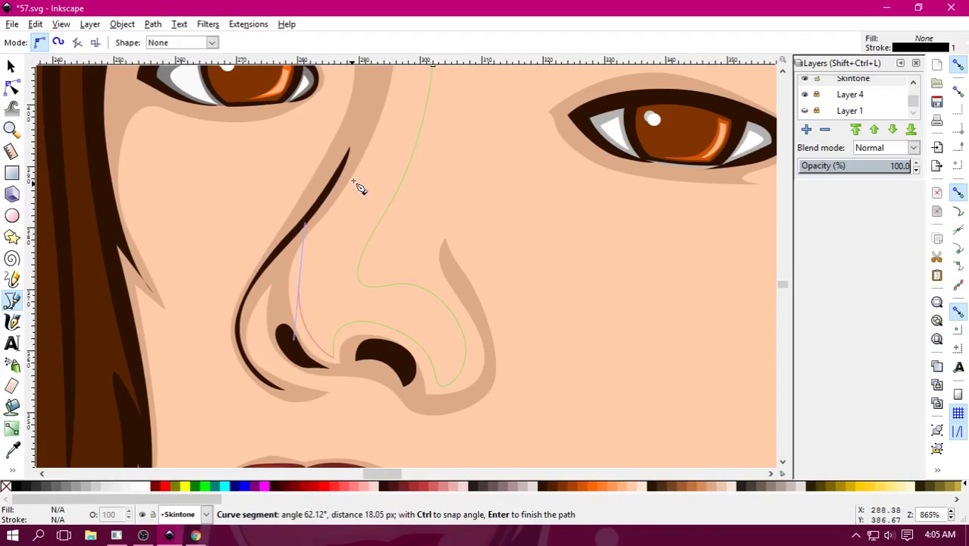
{"action": "scroll", "coordinate": [303, 303], "scroll_direction": "up", "scroll_amount": 4}
{"action": "scroll", "coordinate": [302, 302], "scroll_direction": "right", "scroll_amount": 2}
{"action": "left_click_drag", "start_coordinate": [298, 337], "coordinate": [359, 230]}
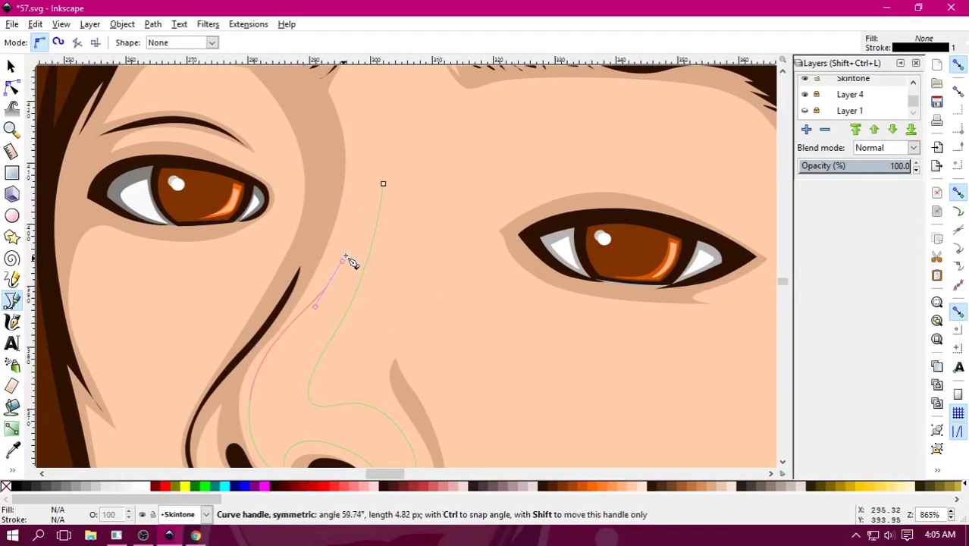
{"action": "left_click", "coordinate": [364, 138]}
{"action": "left_click_drag", "start_coordinate": [383, 183], "coordinate": [389, 253]}
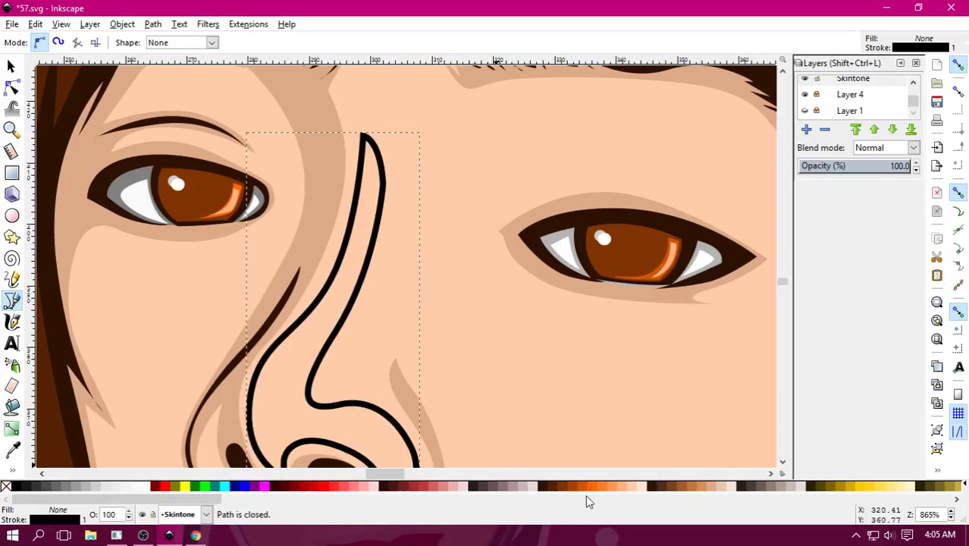
Fill the nose highlight pale peach with no outline and zoom out to the portrait.
{"action": "left_click", "coordinate": [644, 486]}
{"action": "right_click", "coordinate": [6, 486]}
{"action": "left_click", "coordinate": [46, 424]}
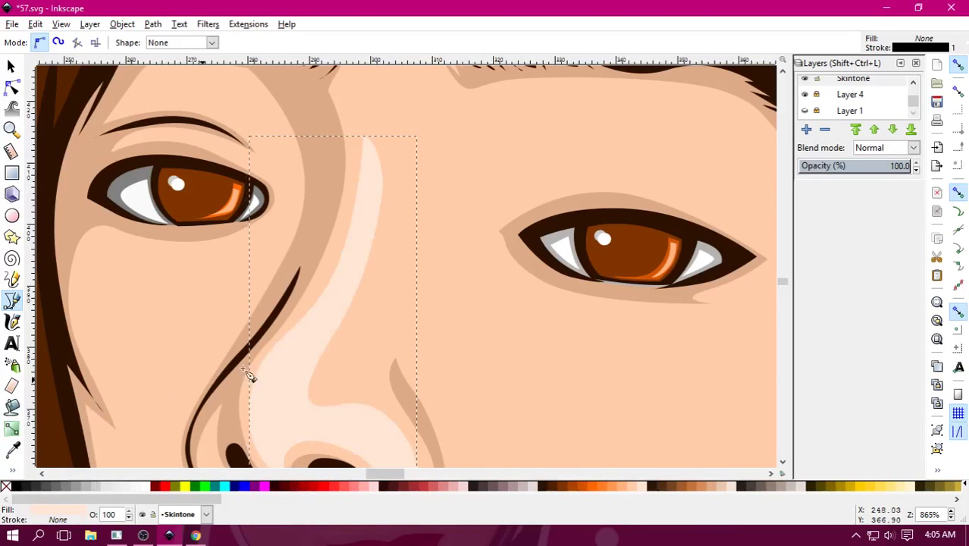
{"action": "key", "text": "minus"}
{"action": "key", "text": "minus"}
{"action": "key", "text": "minus"}
{"action": "key", "text": "minus"}
{"action": "key", "text": "minus"}
{"action": "key", "text": "minus"}
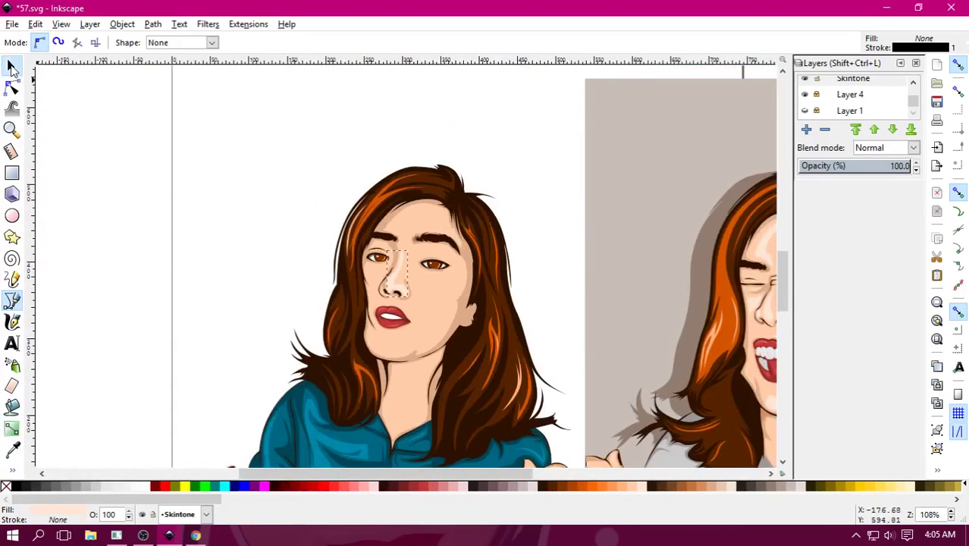
{"action": "key", "text": "s"}
{"action": "key", "text": "minus"}
{"action": "key", "text": "minus"}
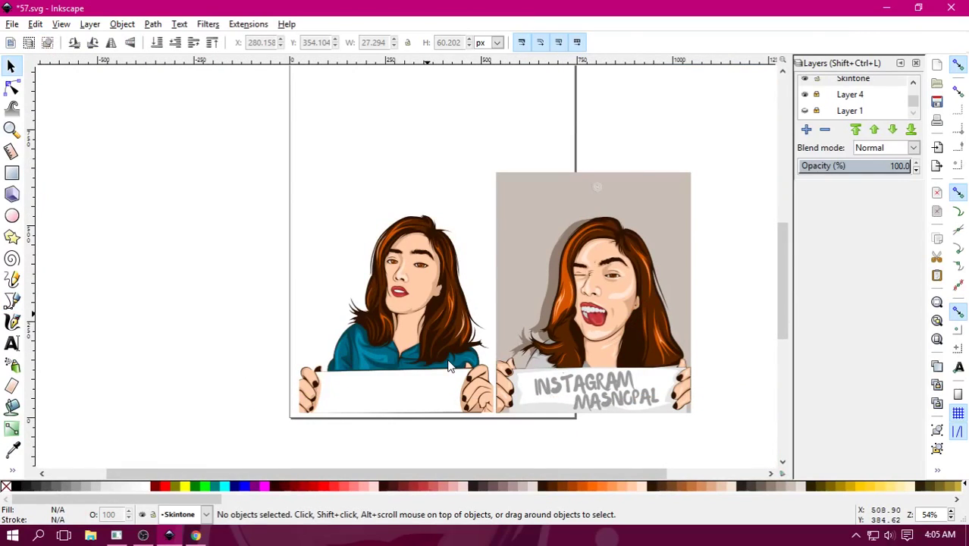
Zoom in and draw a closed Bezier cheek-highlight shape under the left eye.
{"action": "key", "text": "plus"}
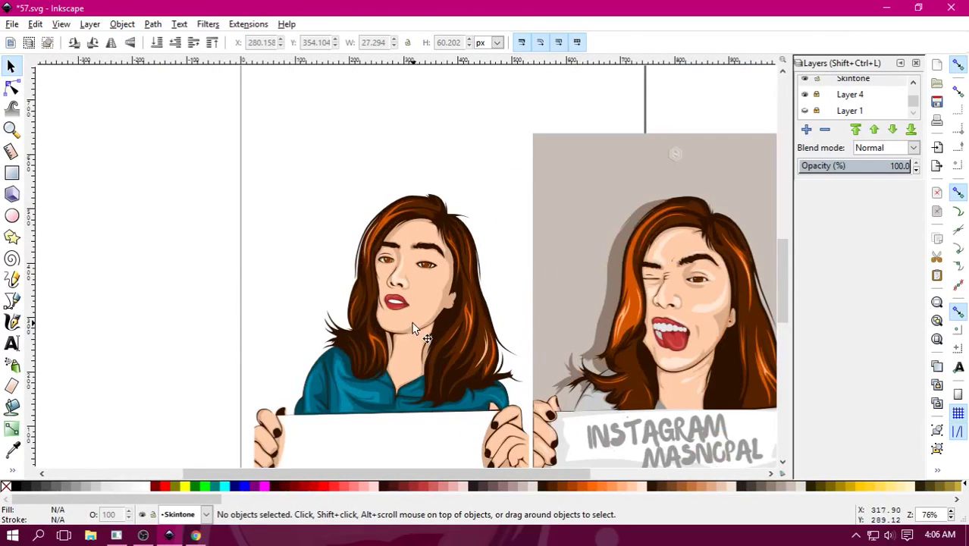
{"action": "key", "text": "plus"}
{"action": "mouse_move", "coordinate": [412, 328]}
{"action": "left_mouse_down"}
{"action": "mouse_move", "coordinate": [271, 297]}
{"action": "mouse_move", "coordinate": [366, 302]}
{"action": "left_mouse_up"}
{"action": "scroll", "coordinate": [366, 302], "scroll_direction": "up", "scroll_amount": 2}
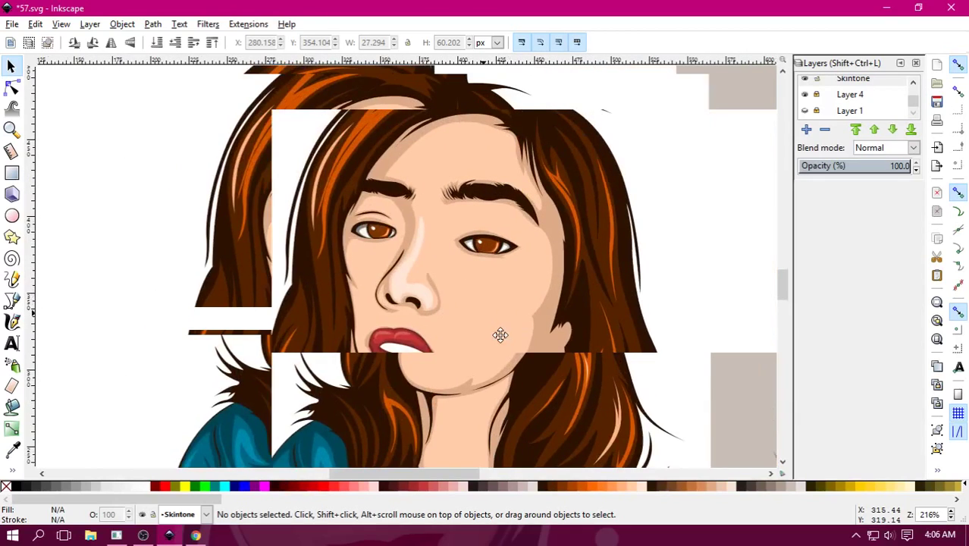
{"action": "key", "text": "b"}
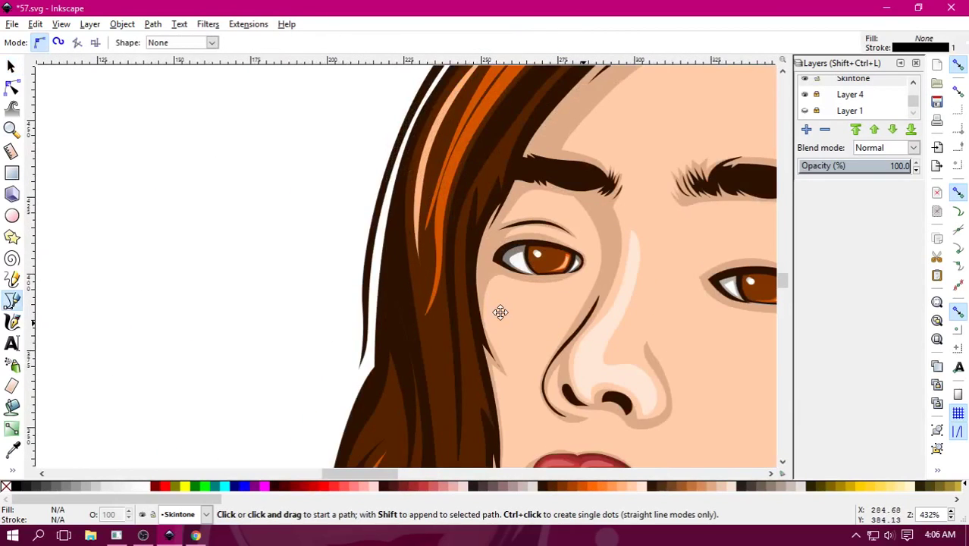
{"action": "scroll", "coordinate": [500, 312], "scroll_direction": "up", "scroll_amount": 1}
{"action": "mouse_move", "coordinate": [431, 159]}
{"action": "left_mouse_down"}
{"action": "mouse_move", "coordinate": [374, 272]}
{"action": "mouse_move", "coordinate": [347, 288]}
{"action": "left_mouse_up"}
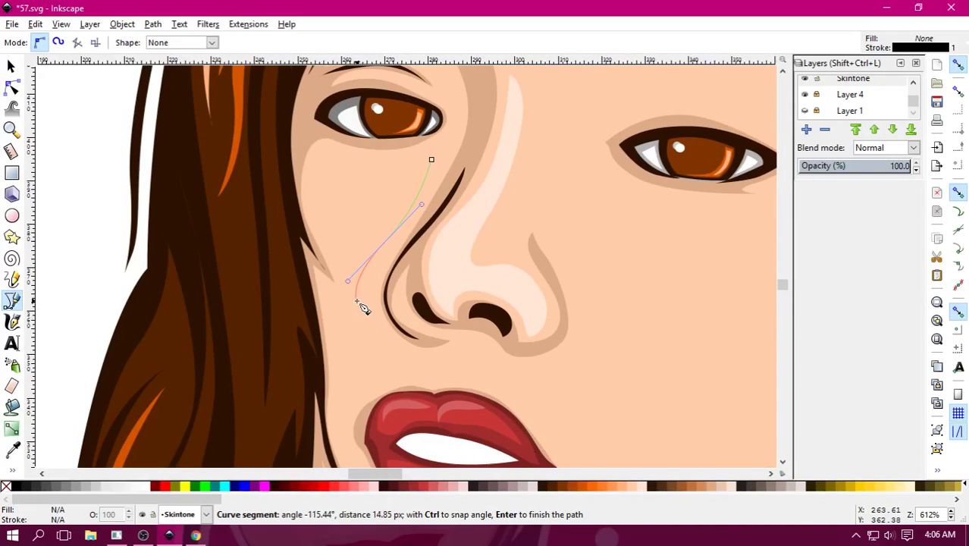
{"action": "left_click", "coordinate": [357, 301]}
{"action": "left_click", "coordinate": [321, 164]}
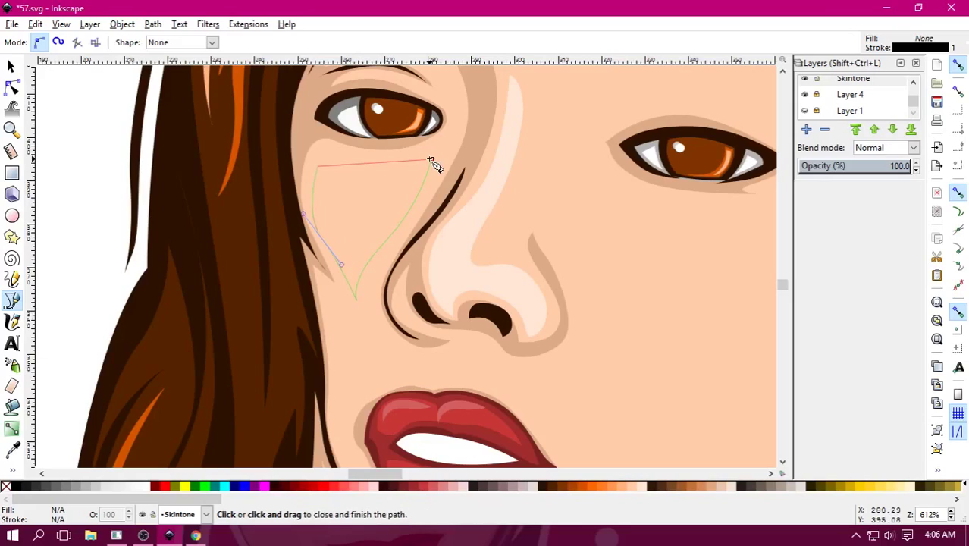
{"action": "left_click", "coordinate": [431, 161]}
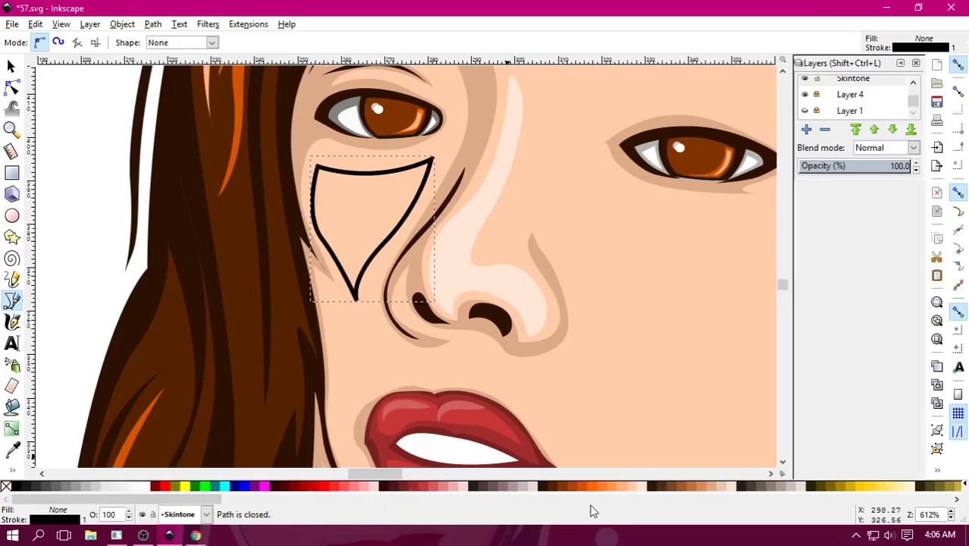
Give the cheek highlight a pale fill and no stroke.
{"action": "left_click", "coordinate": [641, 487]}
{"action": "right_click", "coordinate": [8, 486]}
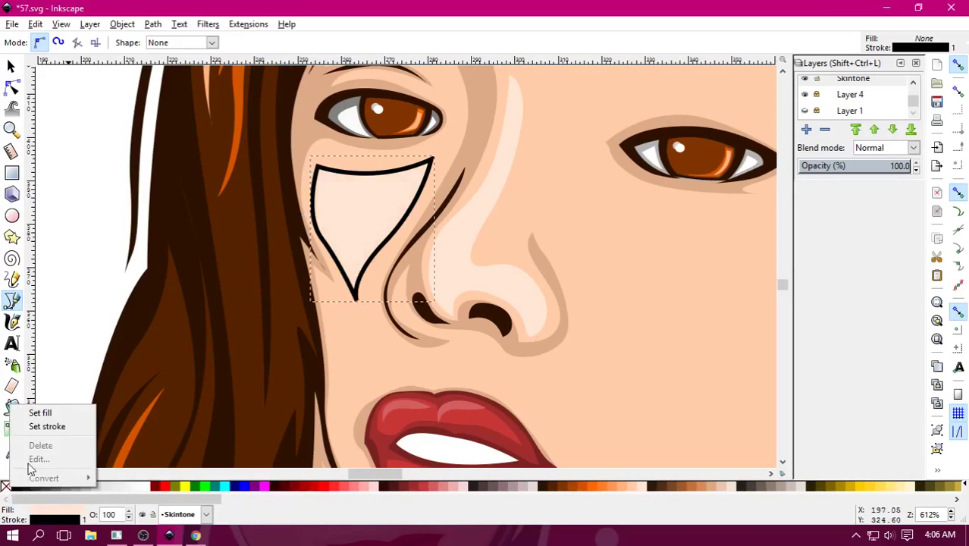
{"action": "left_click", "coordinate": [53, 423]}
Begin a new curved Bezier path across the right cheek.
{"action": "scroll", "coordinate": [380, 348], "scroll_direction": "right", "scroll_amount": 1}
{"action": "scroll", "coordinate": [424, 339], "scroll_direction": "right", "scroll_amount": 3}
{"action": "scroll", "coordinate": [495, 327], "scroll_direction": "right", "scroll_amount": 3}
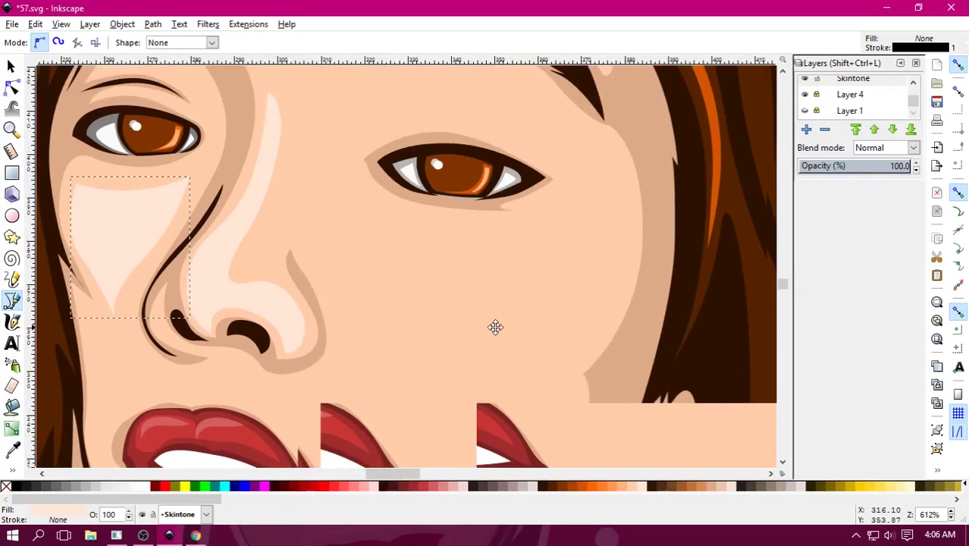
{"action": "scroll", "coordinate": [502, 260], "scroll_direction": "right", "scroll_amount": 3}
{"action": "left_click", "coordinate": [490, 210]}
{"action": "scroll", "coordinate": [492, 227], "scroll_direction": "down", "scroll_amount": 2}
{"action": "scroll", "coordinate": [491, 228], "scroll_direction": "left", "scroll_amount": 3}
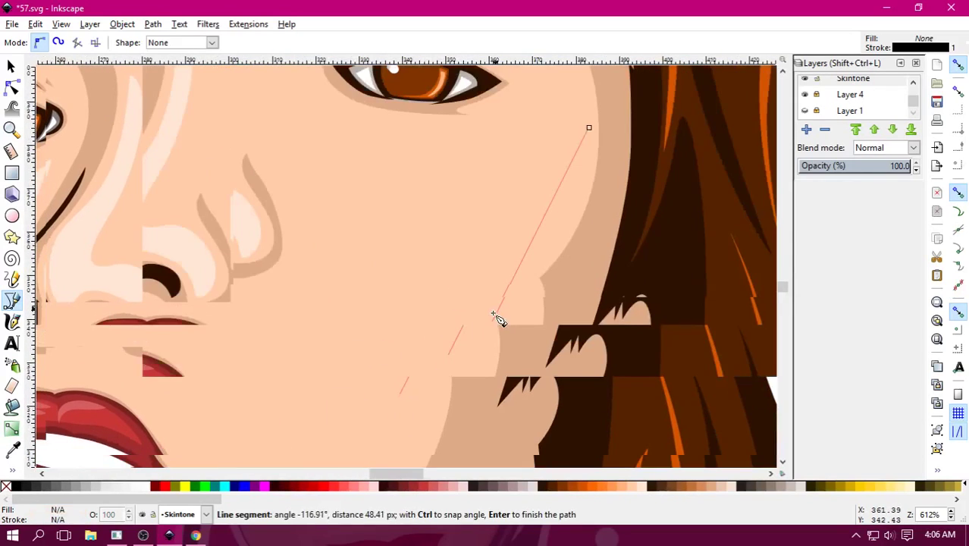
{"action": "left_click_drag", "start_coordinate": [436, 281], "coordinate": [336, 285]}
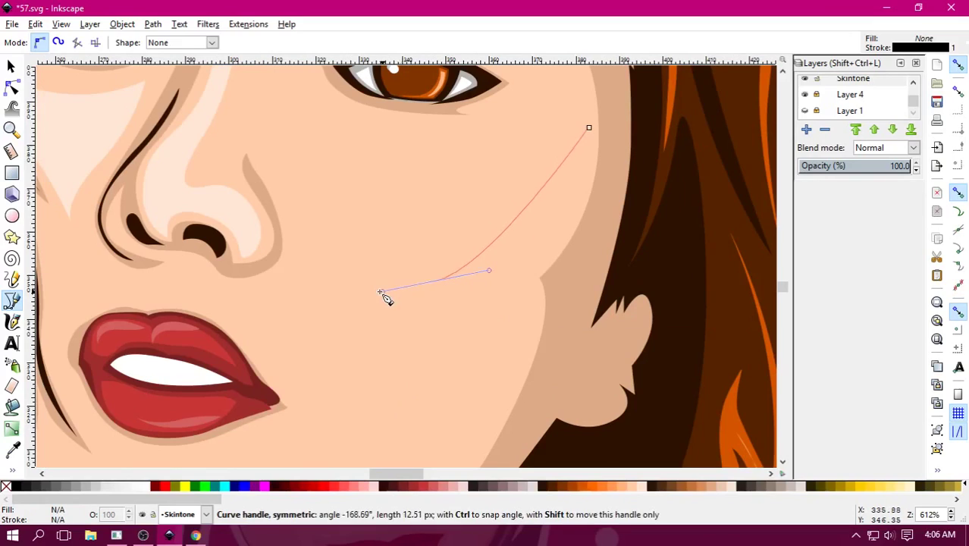
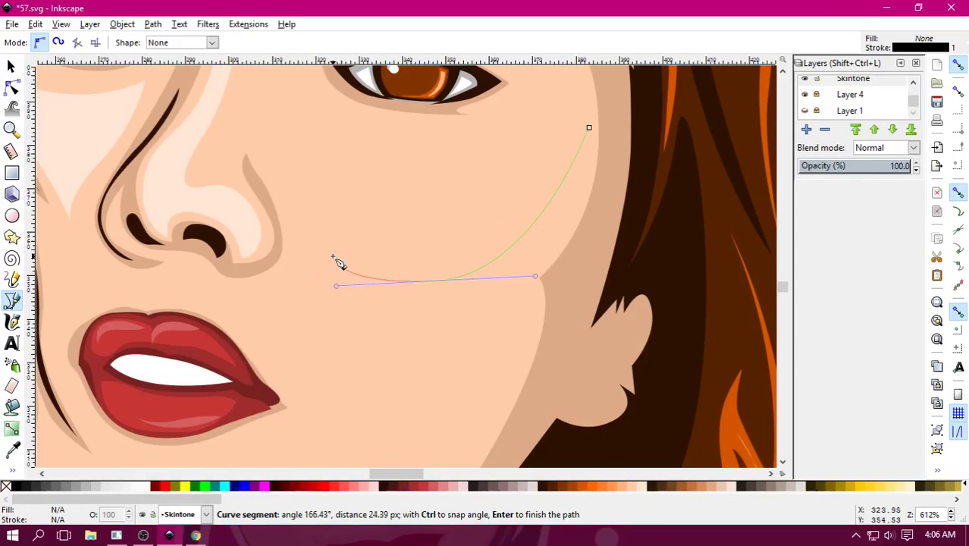
Draw a first closed cheek outline near the face edge, then deselect it.
{"action": "left_click_drag", "start_coordinate": [323, 256], "coordinate": [295, 265]}
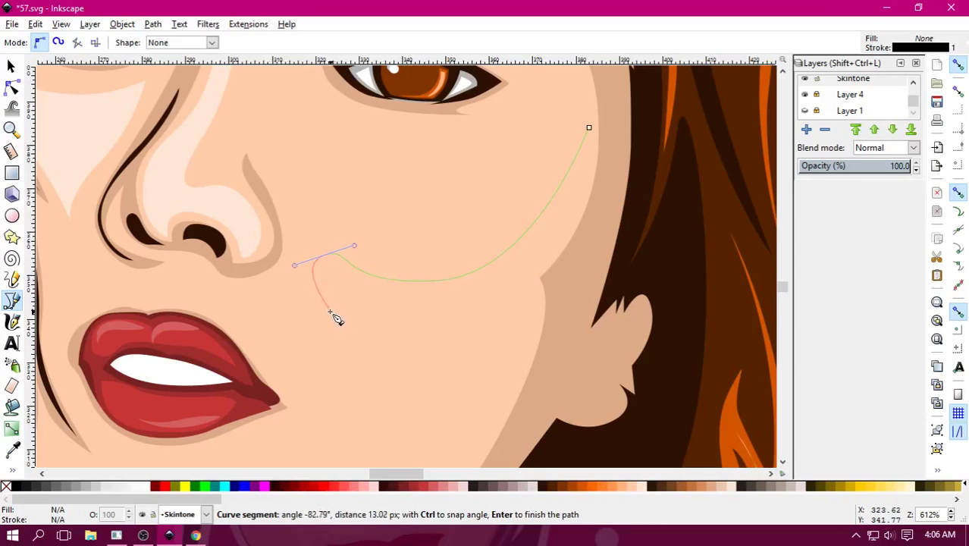
{"action": "left_click", "coordinate": [317, 309]}
{"action": "left_click_drag", "start_coordinate": [544, 271], "coordinate": [608, 190]}
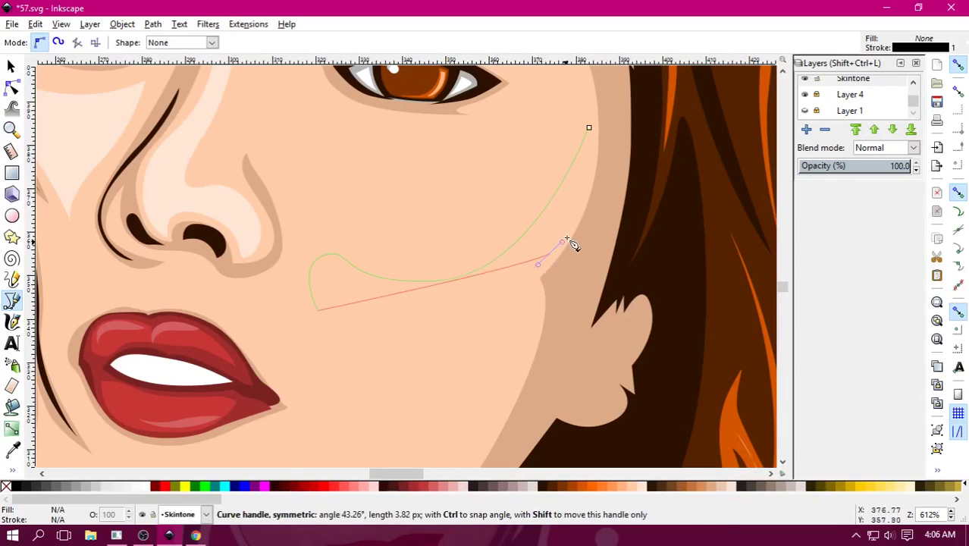
{"action": "left_click", "coordinate": [589, 128]}
{"action": "scroll", "coordinate": [549, 272], "scroll_direction": "down", "scroll_amount": 2}
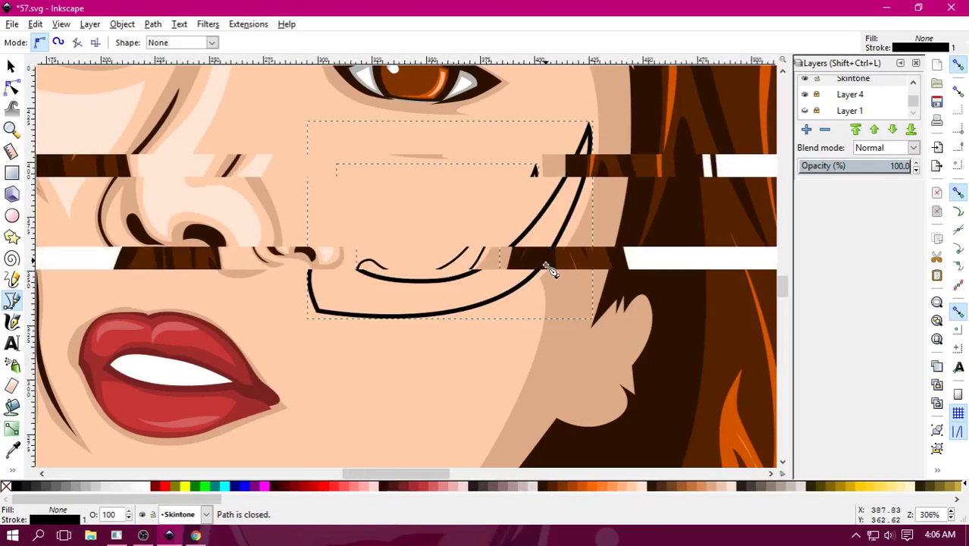
{"action": "scroll", "coordinate": [550, 272], "scroll_direction": "down", "scroll_amount": 1}
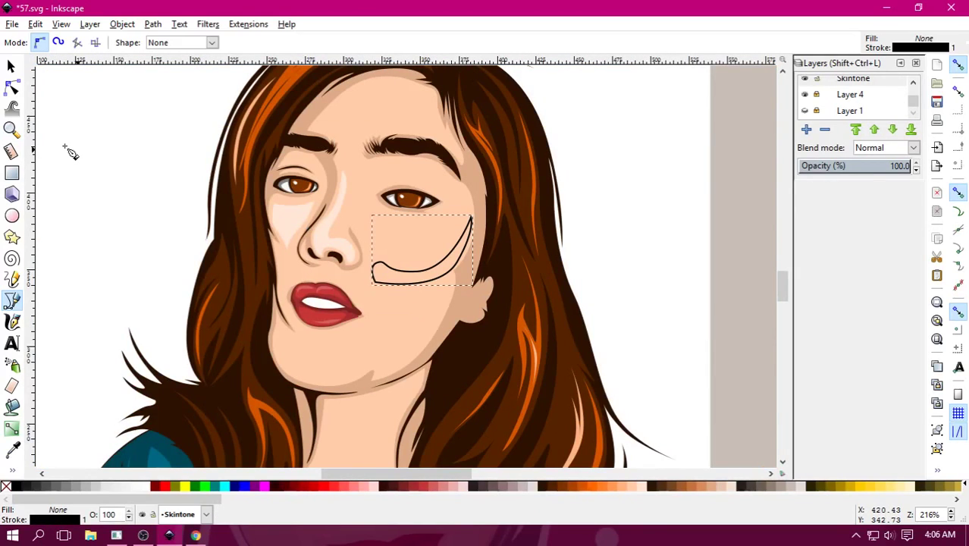
{"action": "key", "text": "s"}
{"action": "left_click", "coordinate": [469, 275]}
{"action": "scroll", "coordinate": [469, 275], "scroll_direction": "up", "scroll_amount": 2}
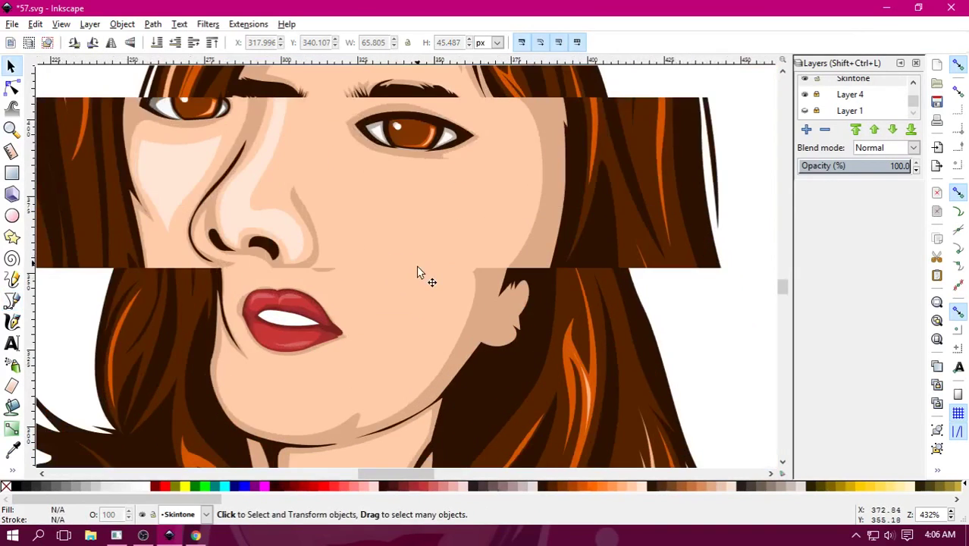
Draw a crescent highlight below the eye, filled pale peach #FFE6D5 with no stroke.
{"action": "key", "text": "b"}
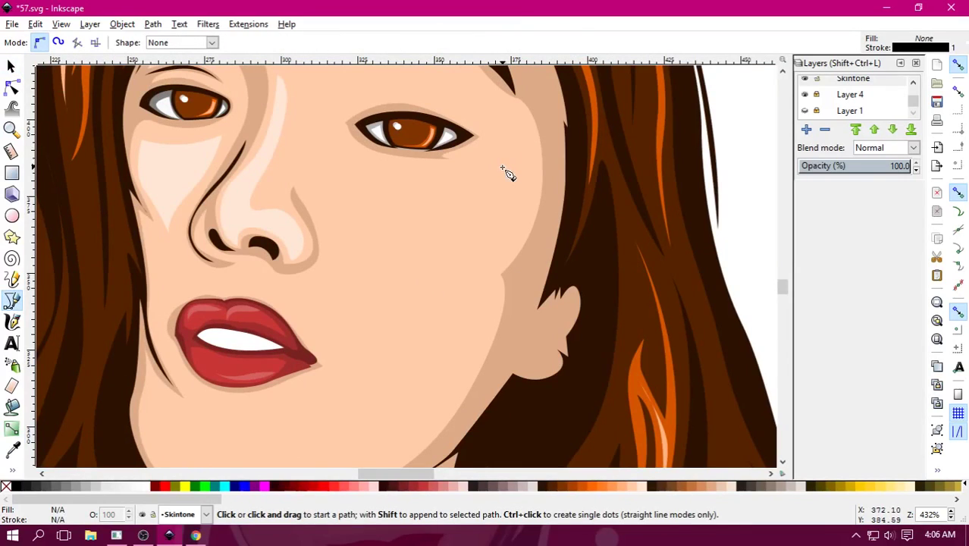
{"action": "left_click_drag", "start_coordinate": [499, 202], "coordinate": [469, 261]}
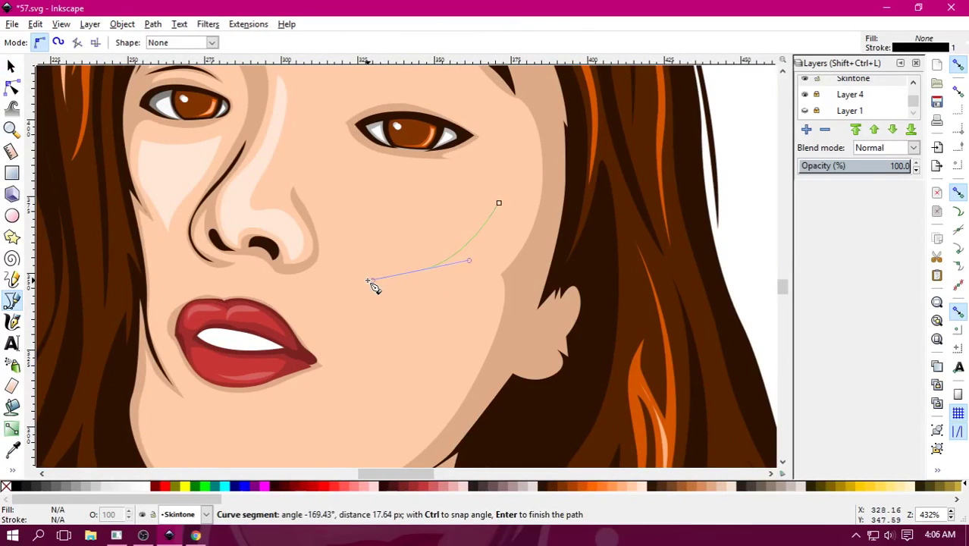
{"action": "left_click", "coordinate": [372, 280]}
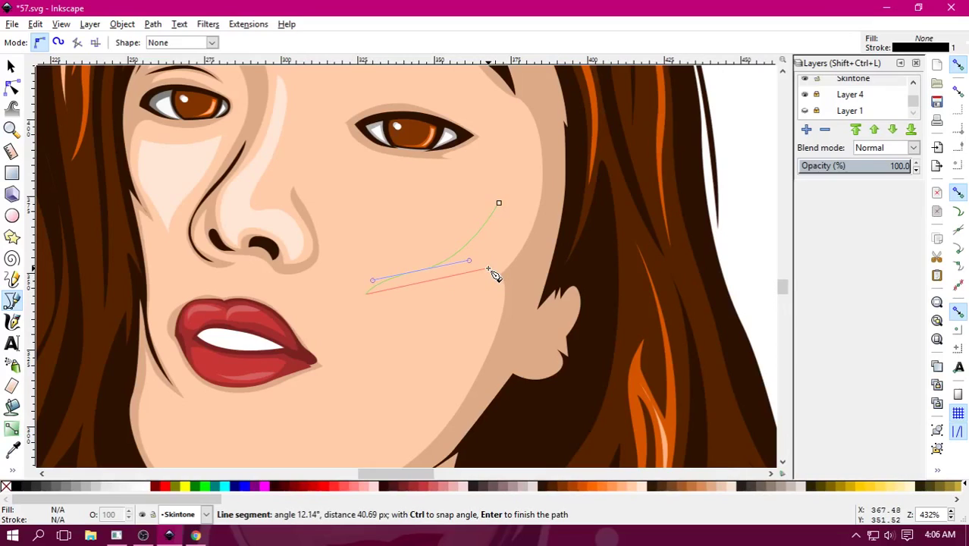
{"action": "left_click_drag", "start_coordinate": [461, 285], "coordinate": [504, 264]}
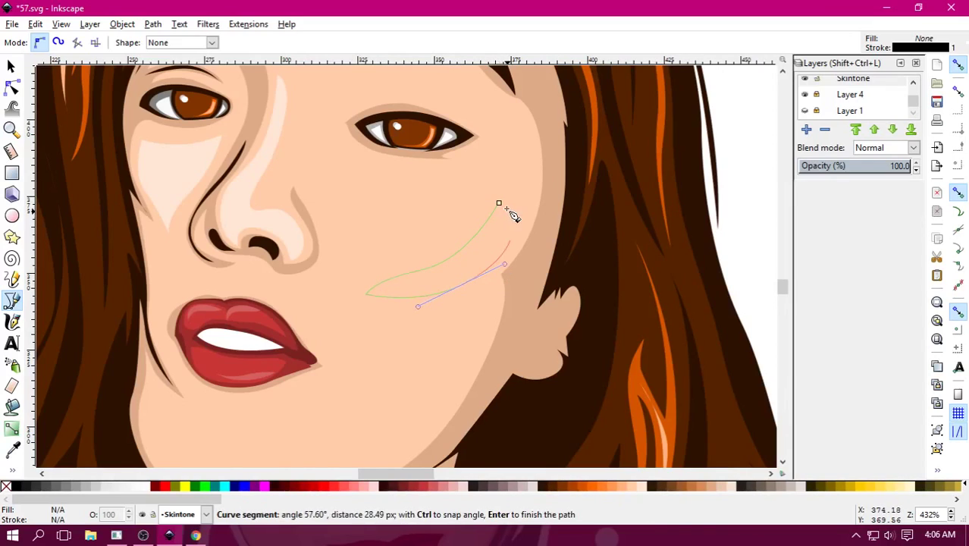
{"action": "left_click", "coordinate": [499, 204]}
{"action": "left_click", "coordinate": [645, 489]}
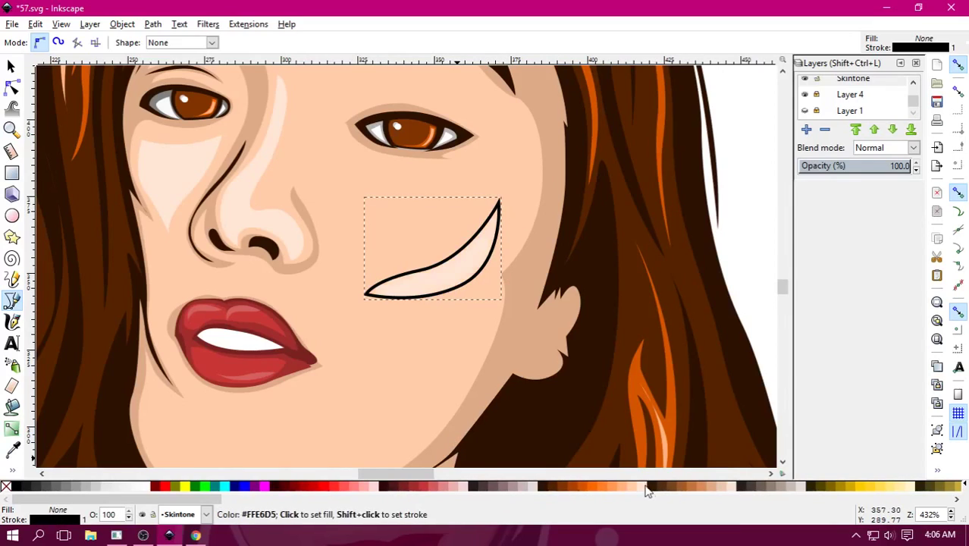
{"action": "right_click", "coordinate": [6, 486]}
{"action": "left_click", "coordinate": [38, 427]}
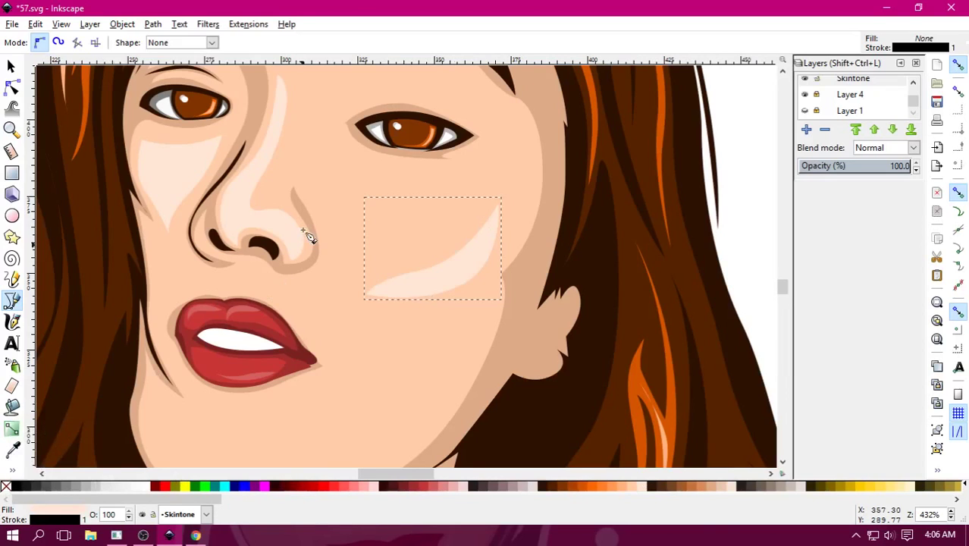
{"action": "scroll", "coordinate": [309, 237], "scroll_direction": "up", "scroll_amount": 8}
{"action": "scroll", "coordinate": [309, 237], "scroll_direction": "left", "scroll_amount": 3}
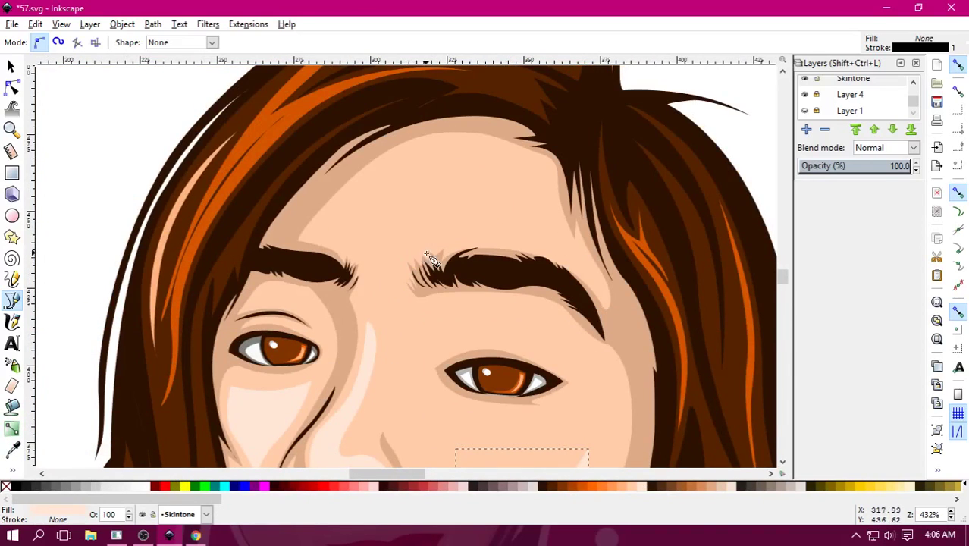
Draw a forehead highlight above the brow, filled pale peach with no stroke.
{"action": "key", "text": "plus"}
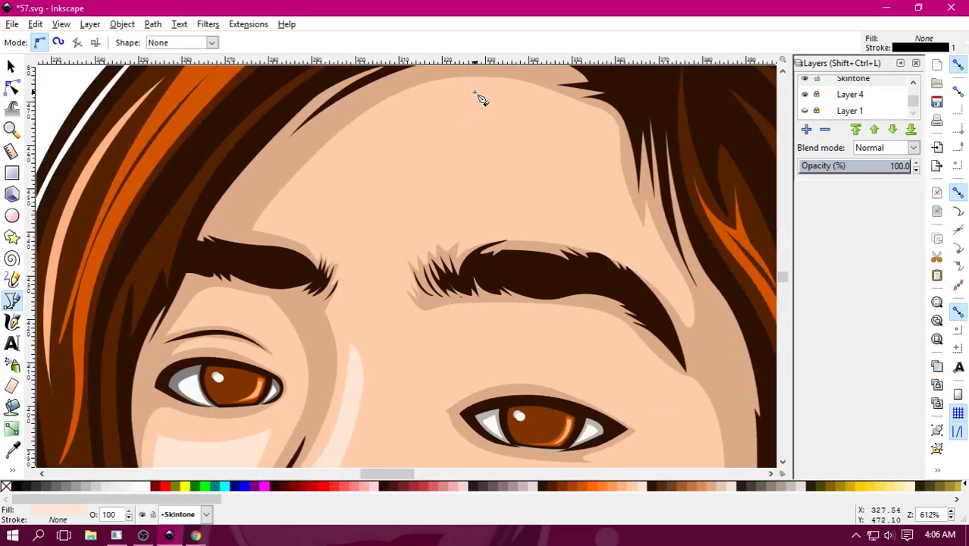
{"action": "left_click", "coordinate": [474, 91]}
{"action": "mouse_move", "coordinate": [327, 202]}
{"action": "left_mouse_down"}
{"action": "mouse_move", "coordinate": [321, 216]}
{"action": "mouse_move", "coordinate": [259, 224]}
{"action": "left_mouse_up"}
{"action": "left_click", "coordinate": [361, 273]}
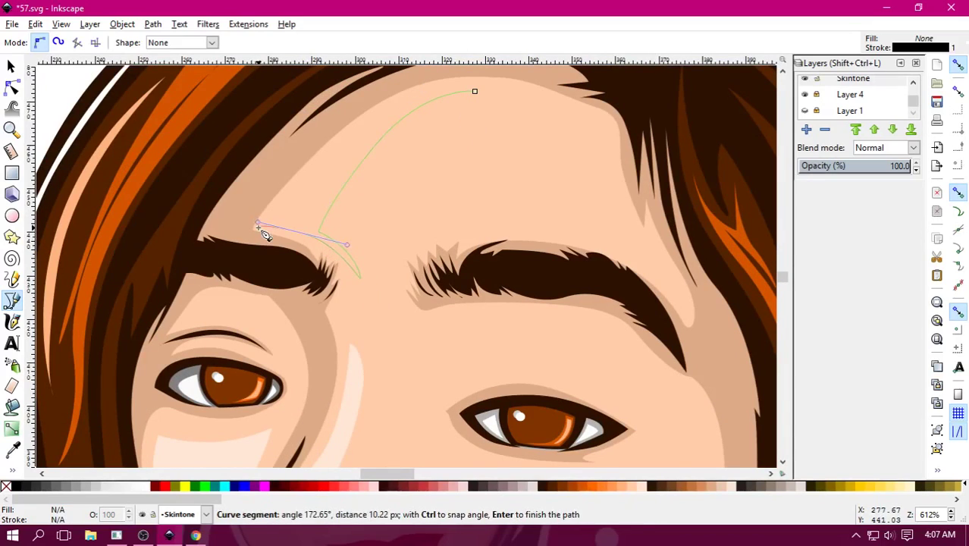
{"action": "scroll", "coordinate": [249, 270], "scroll_direction": "up", "scroll_amount": 4}
{"action": "scroll", "coordinate": [248, 270], "scroll_direction": "right", "scroll_amount": 3}
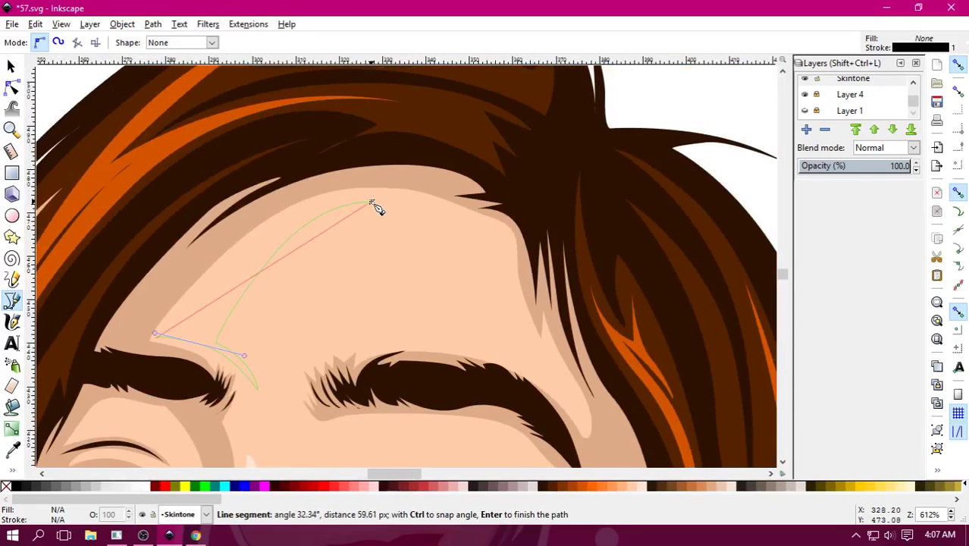
{"action": "left_click_drag", "start_coordinate": [372, 203], "coordinate": [503, 206]}
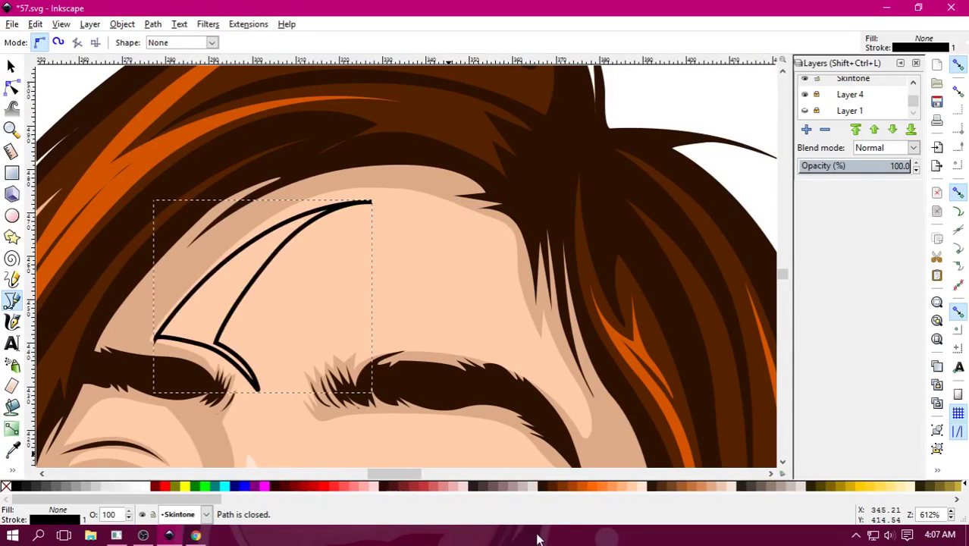
{"action": "left_click", "coordinate": [547, 486]}
{"action": "right_click", "coordinate": [5, 486]}
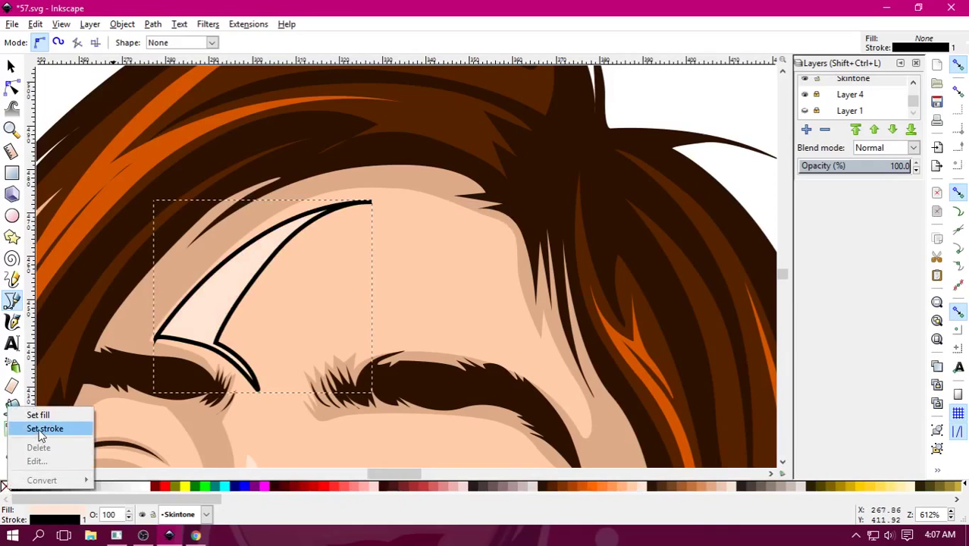
{"action": "left_click", "coordinate": [44, 429]}
{"action": "scroll", "coordinate": [351, 260], "scroll_direction": "down", "scroll_amount": 4}
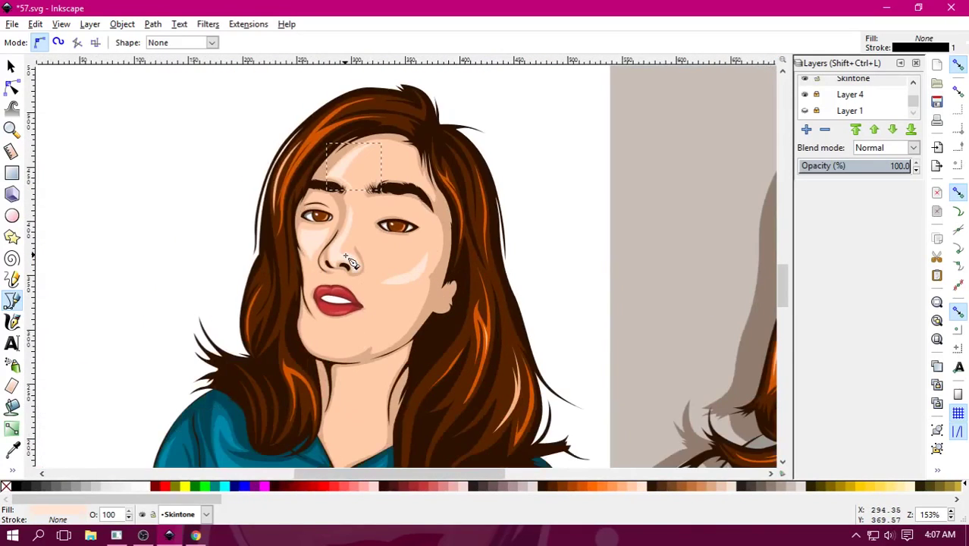
Enlarge the cheek highlight, rotate it about 10 degrees and nudge it 6 px left.
{"action": "key", "text": "s"}
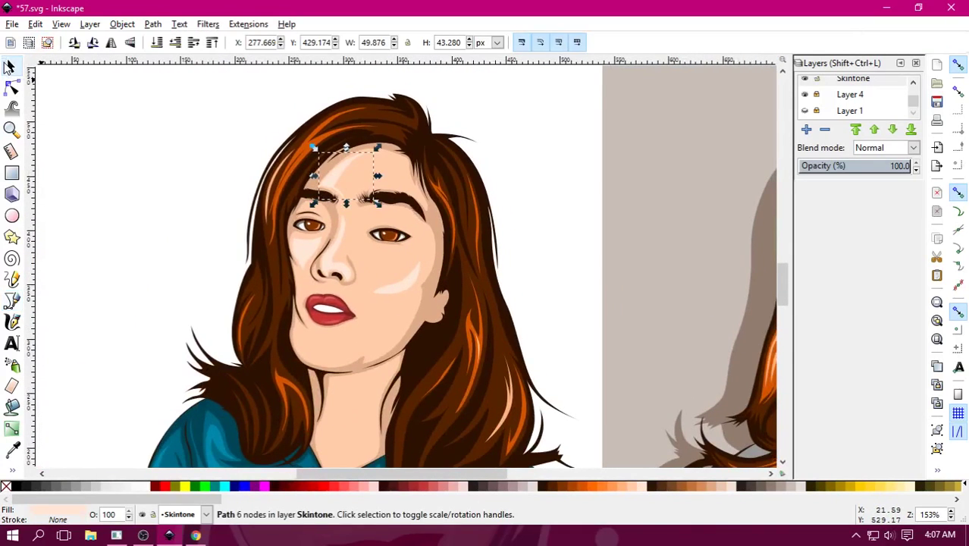
{"action": "left_click", "coordinate": [395, 291]}
{"action": "left_click_drag", "start_coordinate": [424, 288], "coordinate": [436, 294]}
{"action": "left_click", "coordinate": [410, 282]}
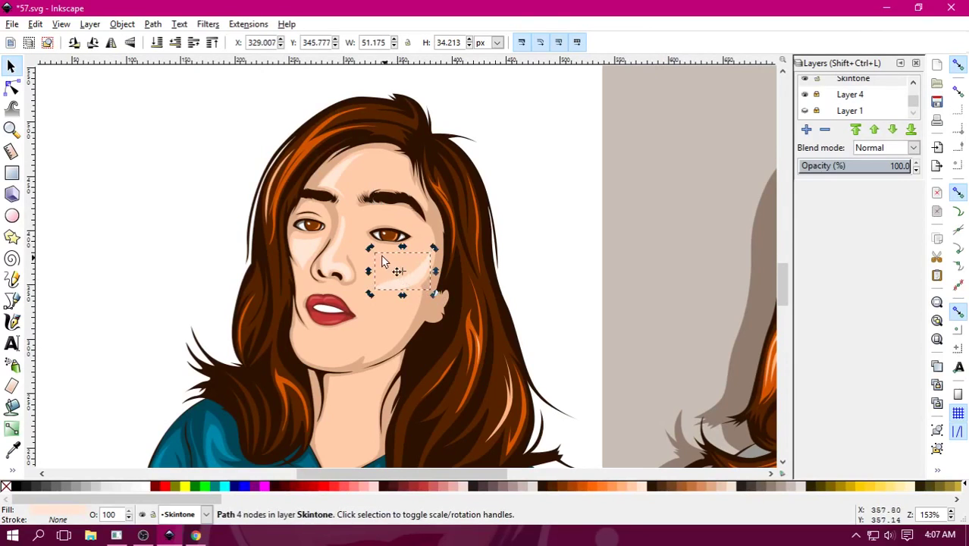
{"action": "left_click_drag", "start_coordinate": [371, 250], "coordinate": [376, 243]}
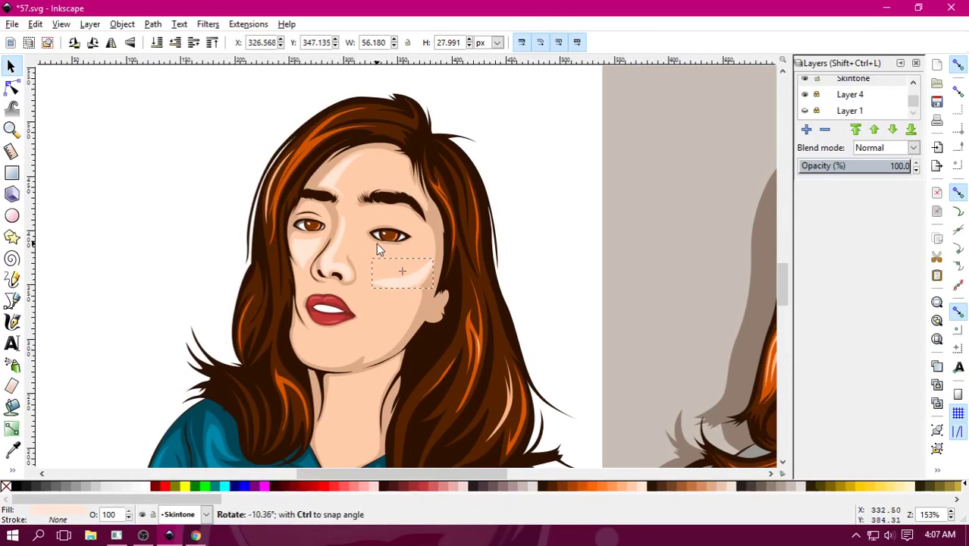
{"action": "left_click", "coordinate": [410, 283]}
{"action": "left_click_drag", "start_coordinate": [410, 282], "coordinate": [404, 283]}
{"action": "left_click", "coordinate": [530, 271]}
{"action": "key", "text": "minus"}
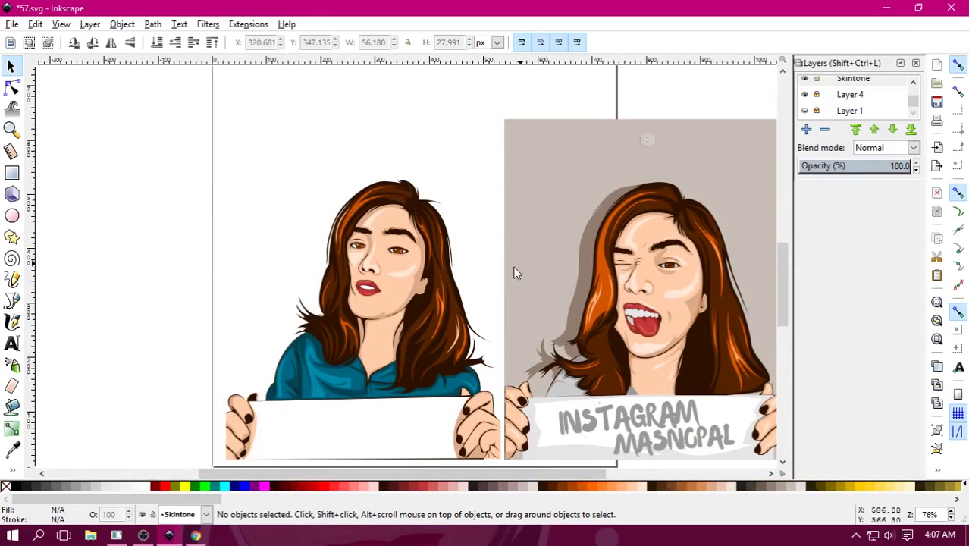
Draw an eyelid highlight above the eye, filled pale skin tone with no stroke.
{"action": "scroll", "coordinate": [424, 285], "scroll_direction": "up", "scroll_amount": 2}
{"action": "scroll", "coordinate": [455, 235], "scroll_direction": "up", "scroll_amount": 1}
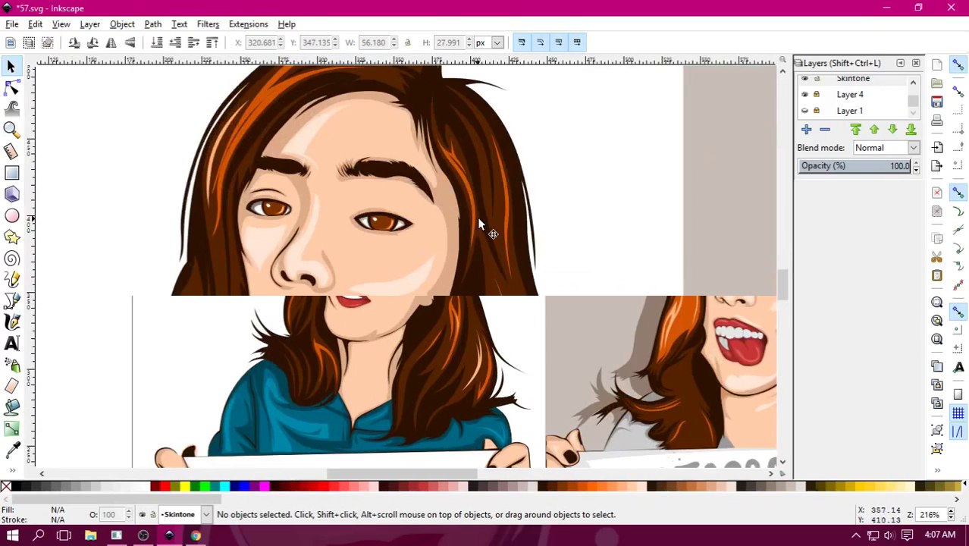
{"action": "scroll", "coordinate": [478, 225], "scroll_direction": "up", "scroll_amount": 2}
{"action": "key", "text": "b"}
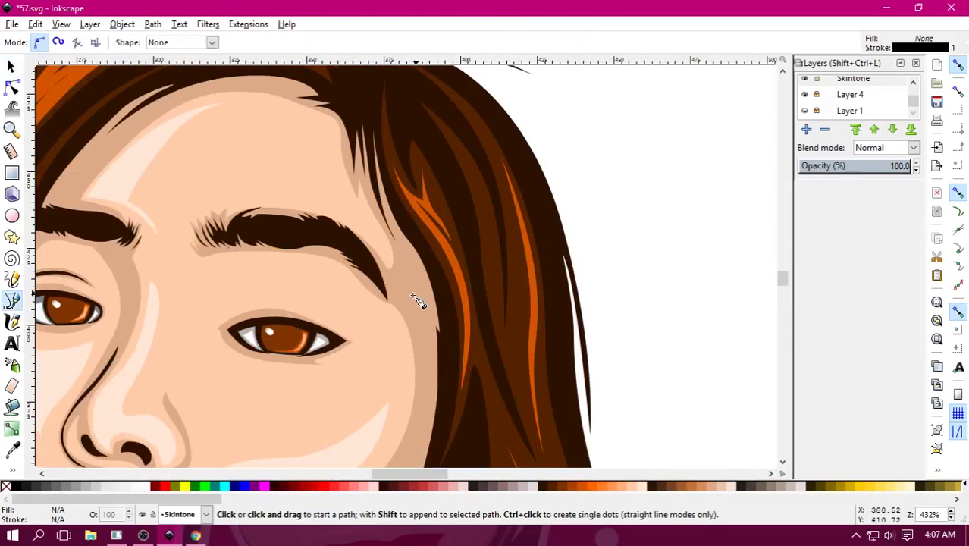
{"action": "scroll", "coordinate": [415, 298], "scroll_direction": "up", "scroll_amount": 2}
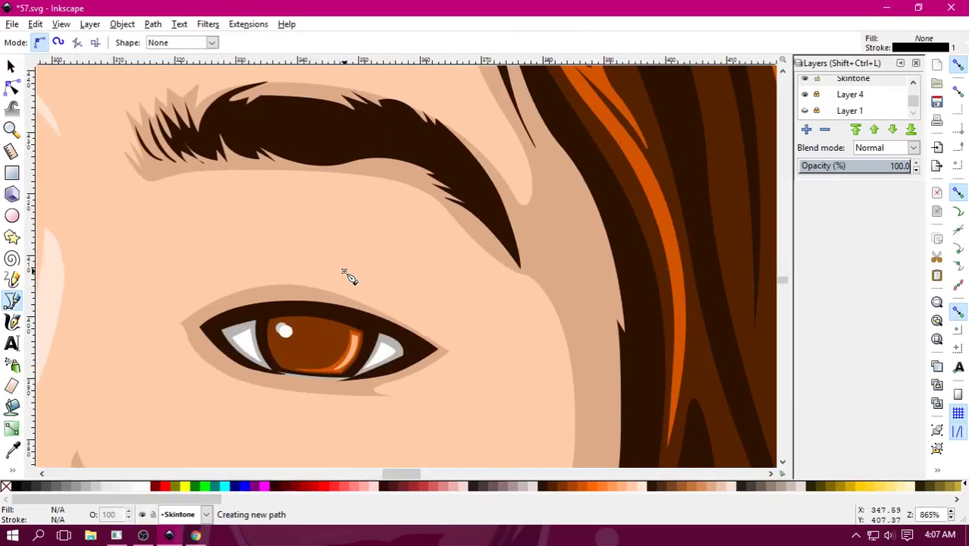
{"action": "left_click_drag", "start_coordinate": [344, 271], "coordinate": [480, 372]}
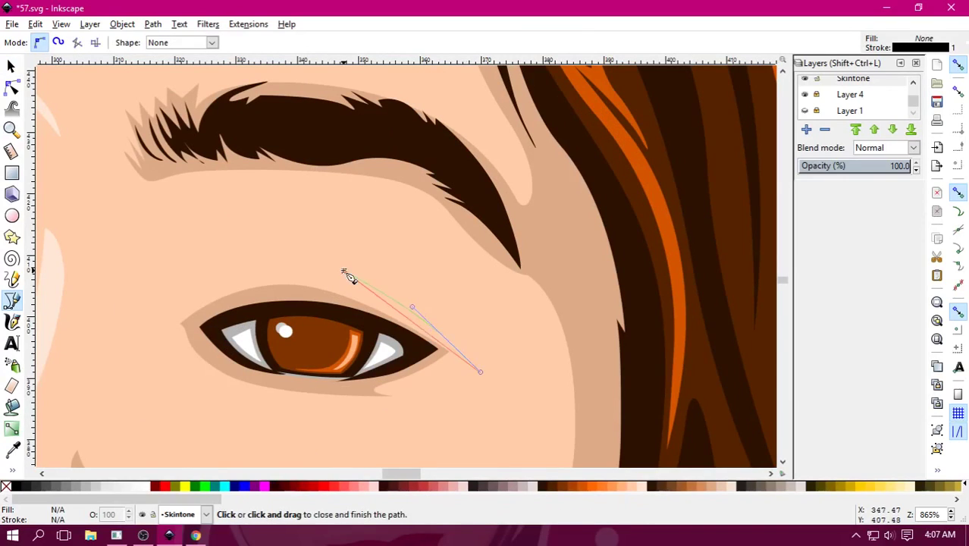
{"action": "left_click_drag", "start_coordinate": [344, 271], "coordinate": [258, 261]}
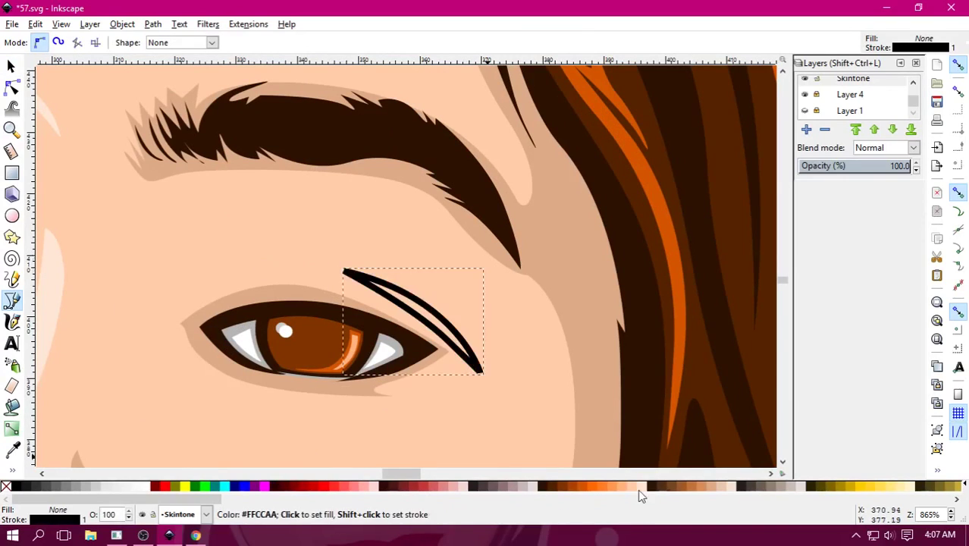
{"action": "left_click", "coordinate": [641, 491]}
{"action": "right_click", "coordinate": [6, 486]}
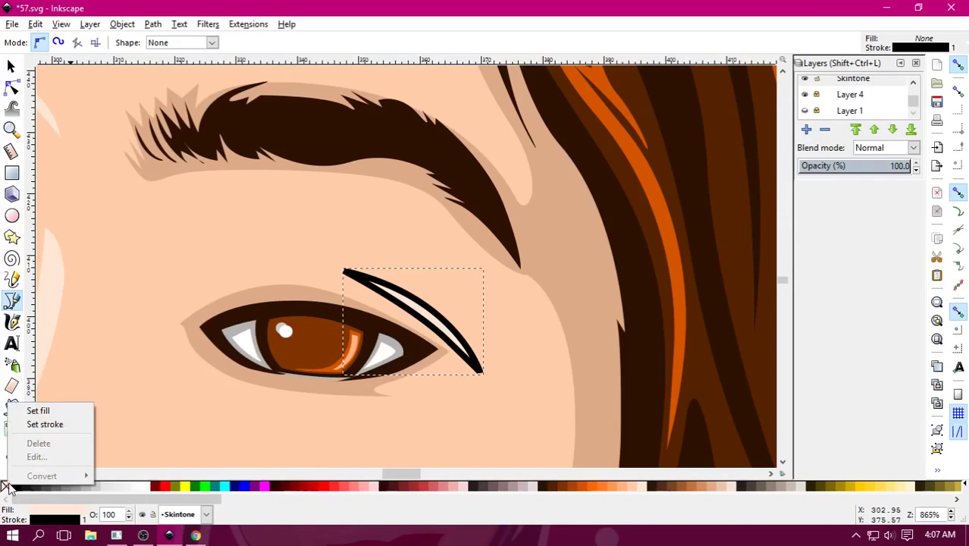
{"action": "left_click", "coordinate": [31, 422]}
Draw the eyelid crease line above the eye, filled dark brown with no stroke.
{"action": "left_click", "coordinate": [205, 278]}
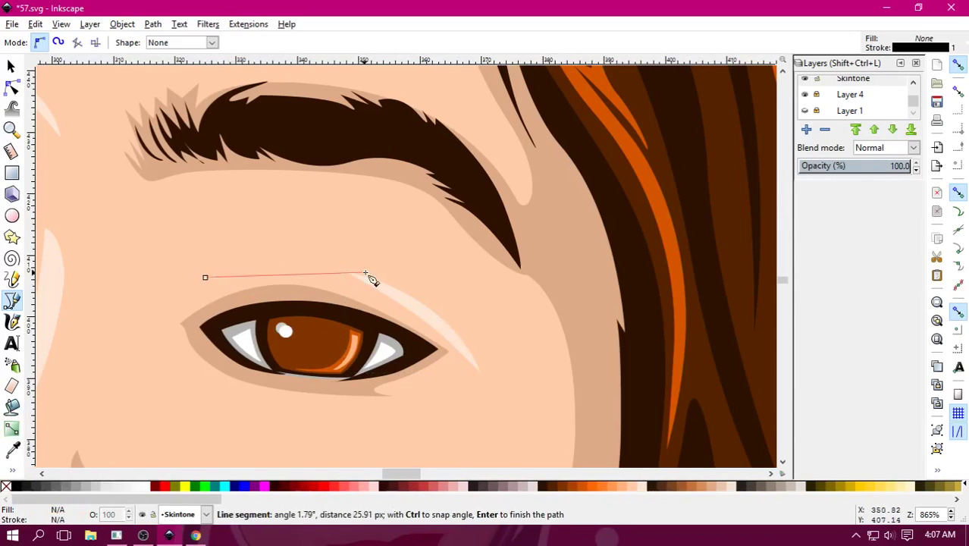
{"action": "left_click_drag", "start_coordinate": [376, 273], "coordinate": [455, 303]}
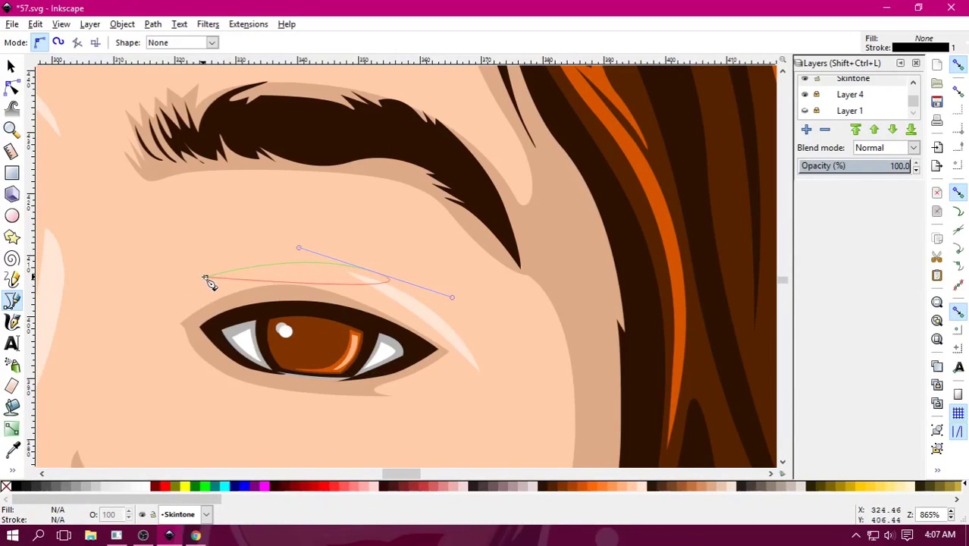
{"action": "mouse_move", "coordinate": [205, 277]}
{"action": "left_mouse_down"}
{"action": "mouse_move", "coordinate": [72, 341]}
{"action": "mouse_move", "coordinate": [81, 342]}
{"action": "left_mouse_up"}
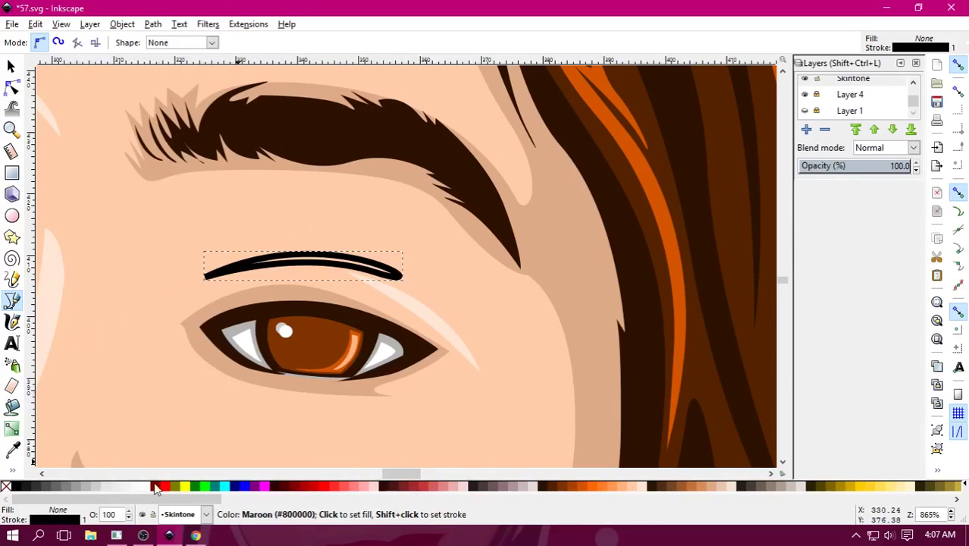
{"action": "left_click", "coordinate": [552, 496]}
{"action": "right_click", "coordinate": [6, 486]}
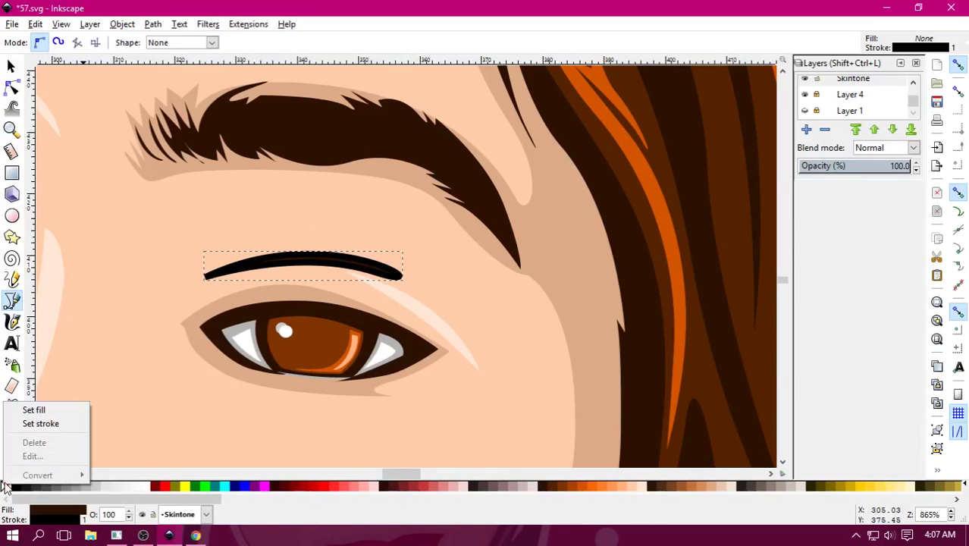
{"action": "left_click", "coordinate": [46, 423]}
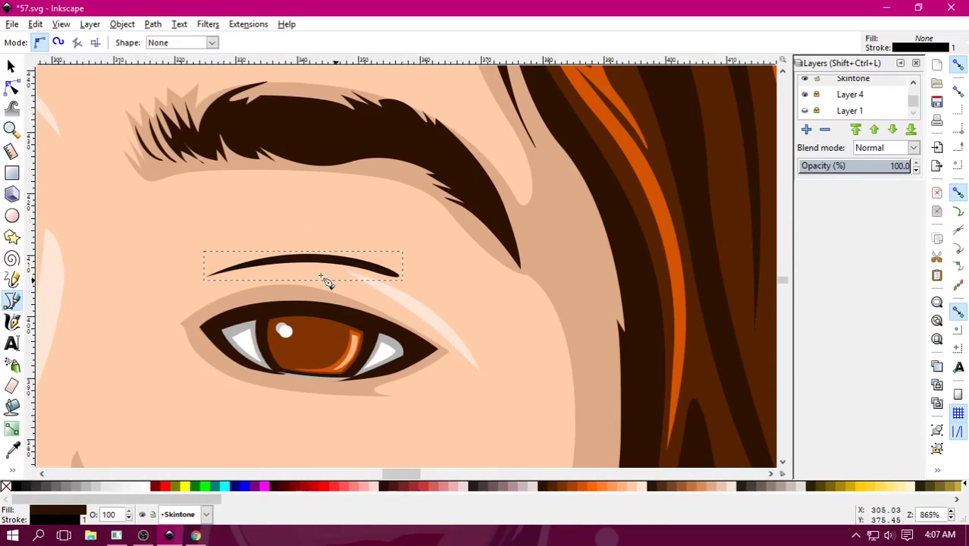
Add a tan, outline-free crease shape along the eyelid, stacked so the dark line shows.
{"action": "left_click", "coordinate": [205, 283]}
{"action": "left_click_drag", "start_coordinate": [379, 288], "coordinate": [430, 297]}
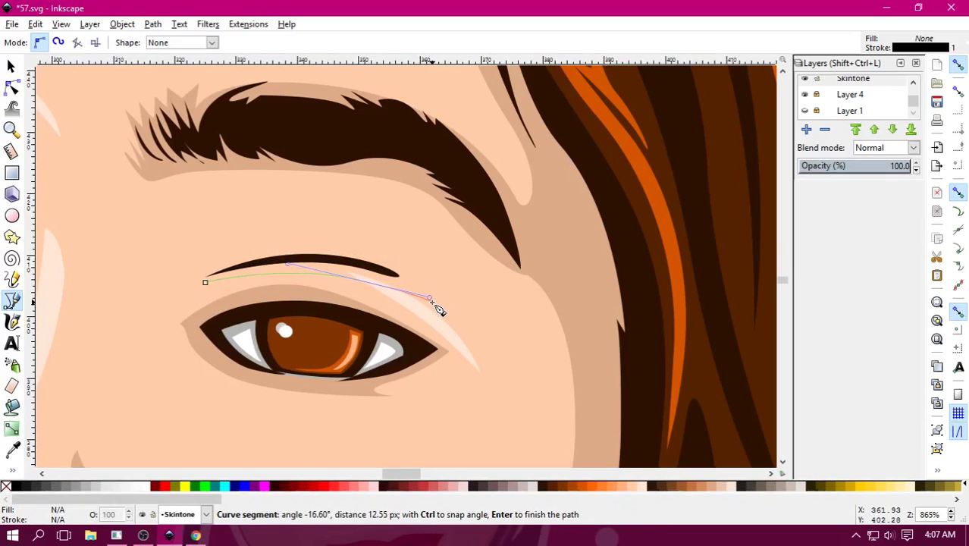
{"action": "left_click_drag", "start_coordinate": [205, 282], "coordinate": [60, 379]}
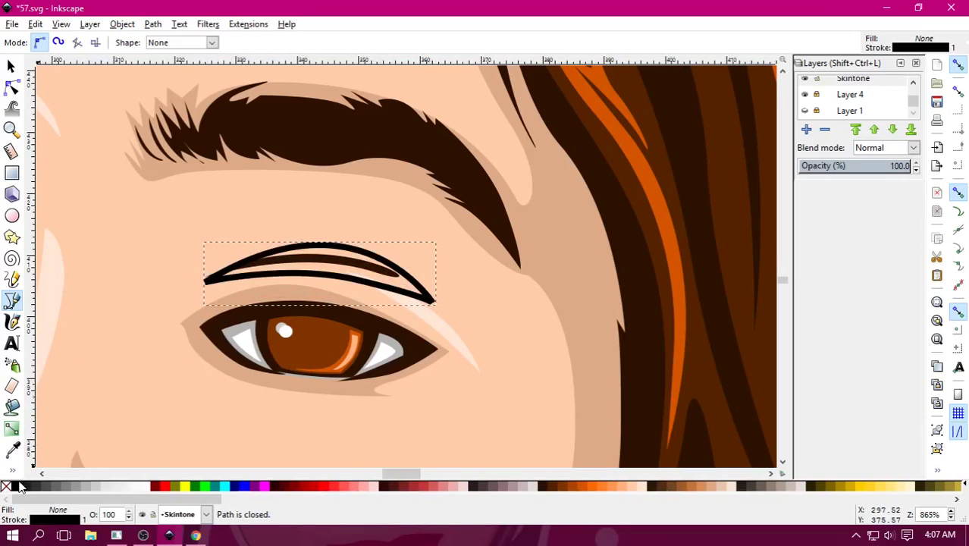
{"action": "key", "text": "d"}
{"action": "left_click", "coordinate": [535, 283]}
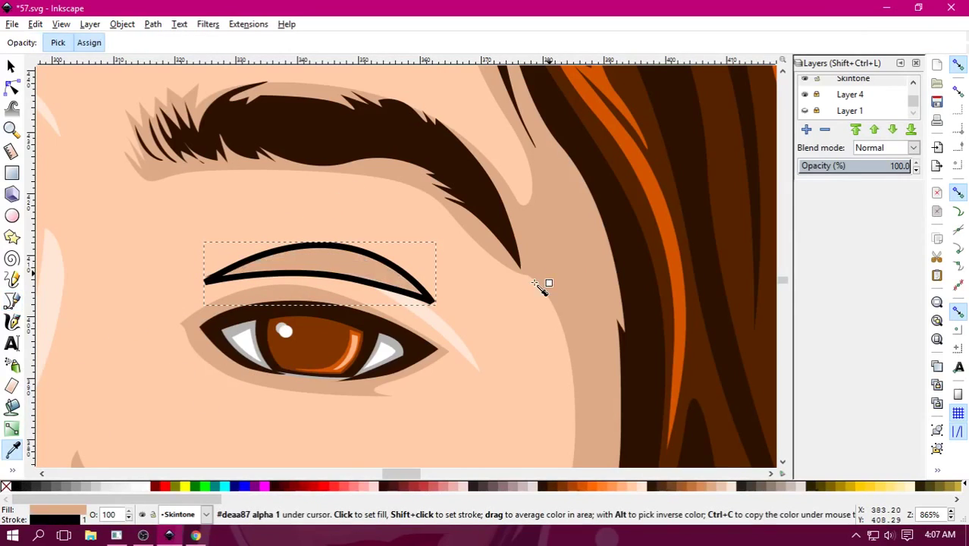
{"action": "left_click", "coordinate": [6, 486], "text": "shift"}
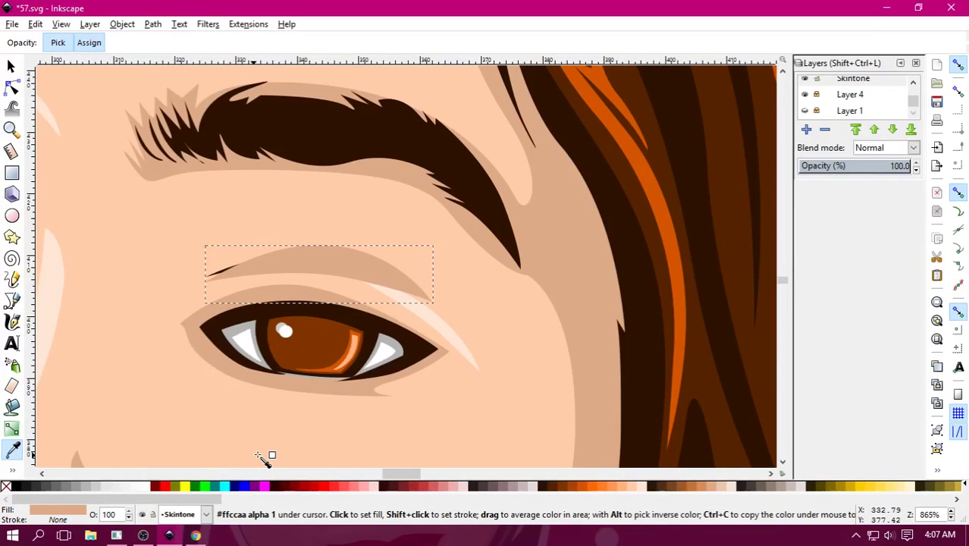
{"action": "left_click", "coordinate": [122, 24]}
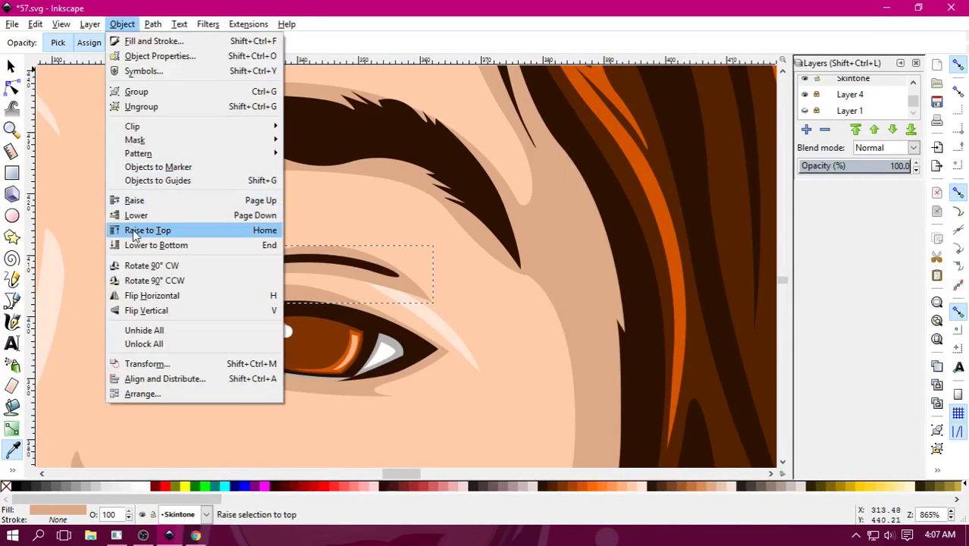
{"action": "left_click", "coordinate": [133, 232]}
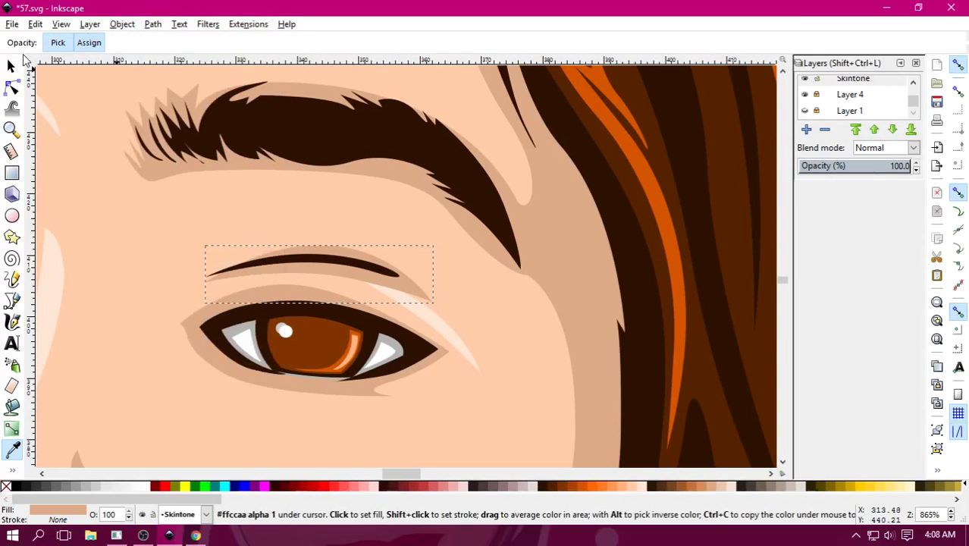
{"action": "key", "text": "s"}
{"action": "key", "text": "5"}
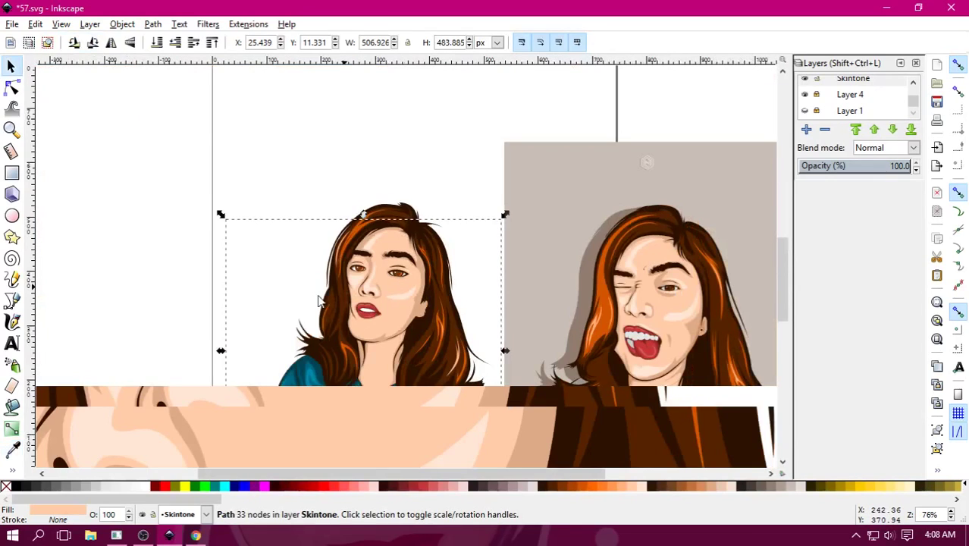
{"action": "key", "text": "Escape"}
{"action": "scroll", "coordinate": [428, 304], "scroll_direction": "up", "scroll_amount": 1}
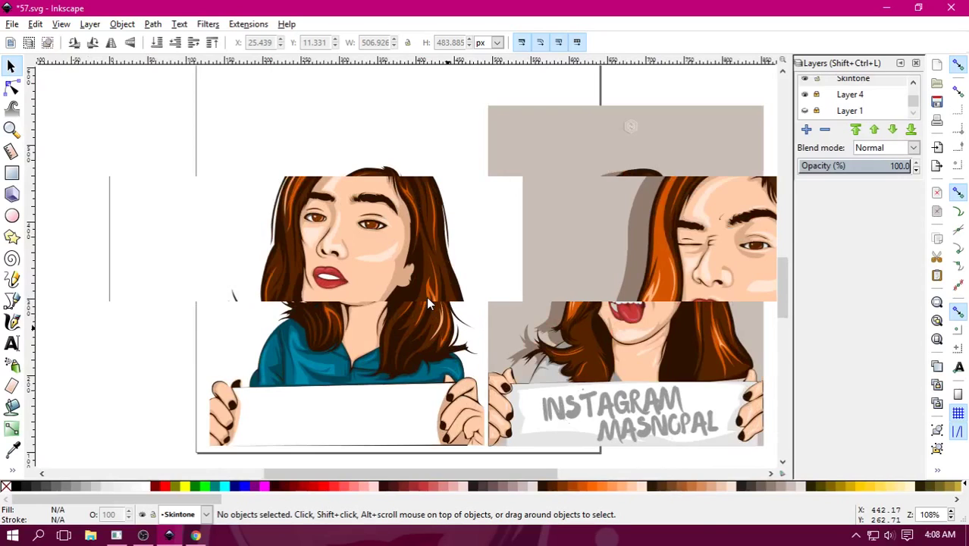
Draw a crescent beside the mouth corner, filled with sampled tan skin colour, no stroke.
{"action": "key", "text": "b"}
{"action": "scroll", "coordinate": [341, 279], "scroll_direction": "up", "scroll_amount": 5}
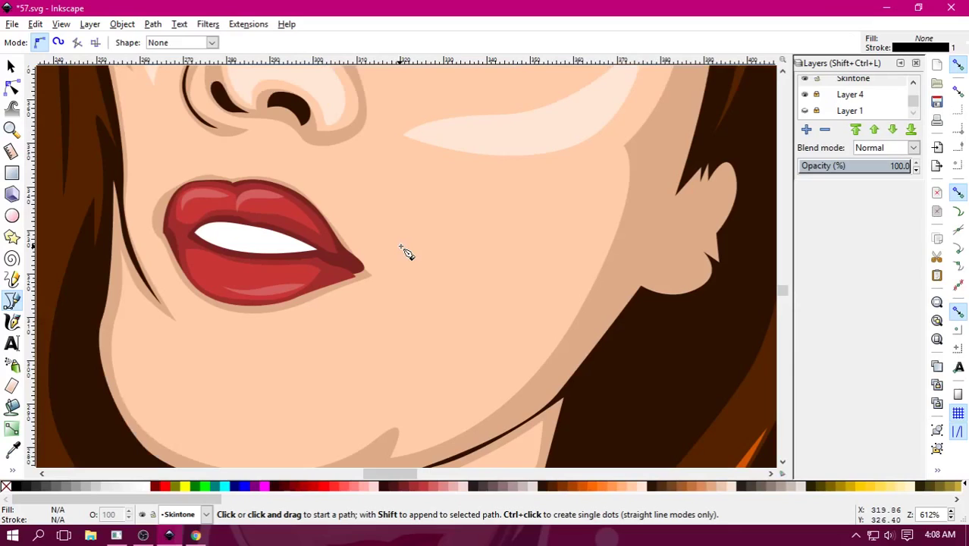
{"action": "left_click_drag", "start_coordinate": [400, 247], "coordinate": [454, 259]}
{"action": "left_click_drag", "start_coordinate": [410, 294], "coordinate": [424, 273]}
{"action": "left_click", "coordinate": [396, 242]}
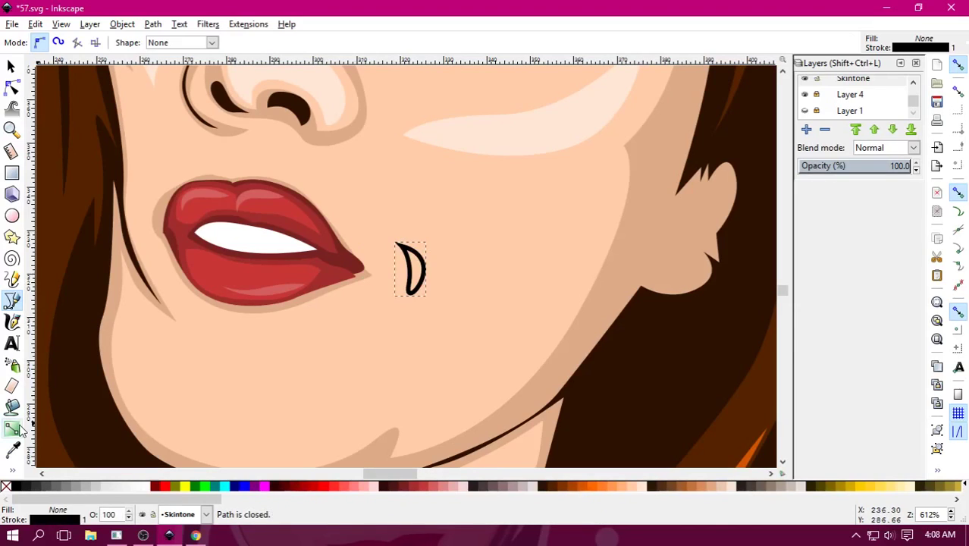
{"action": "left_click", "coordinate": [12, 450]}
{"action": "right_click", "coordinate": [7, 486]}
{"action": "left_click", "coordinate": [43, 424]}
{"action": "left_click", "coordinate": [320, 340]}
{"action": "scroll", "coordinate": [98, 210], "scroll_direction": "down", "scroll_amount": 2}
{"action": "scroll", "coordinate": [99, 211], "scroll_direction": "left", "scroll_amount": 1}
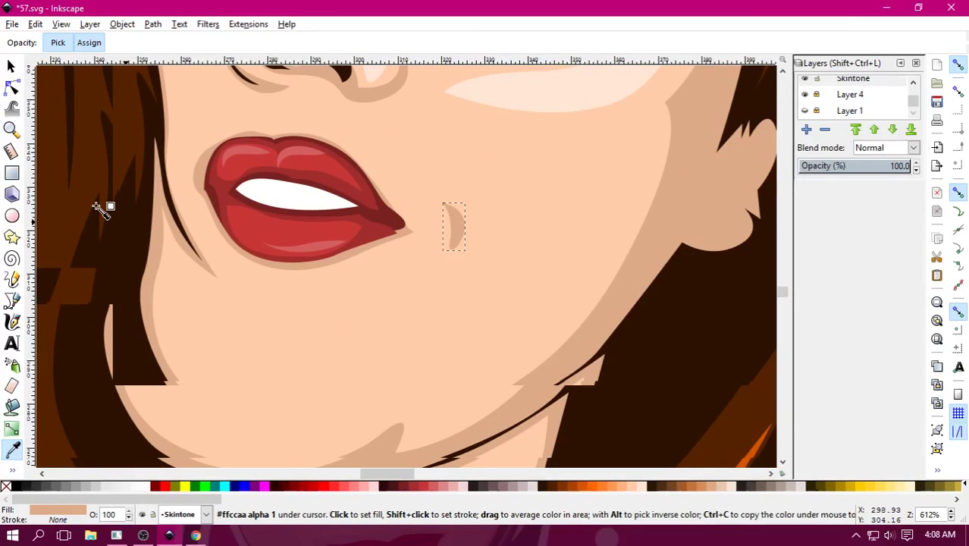
Draw a first chin shape below the mouth, then delete it as unwanted.
{"action": "key", "text": "b"}
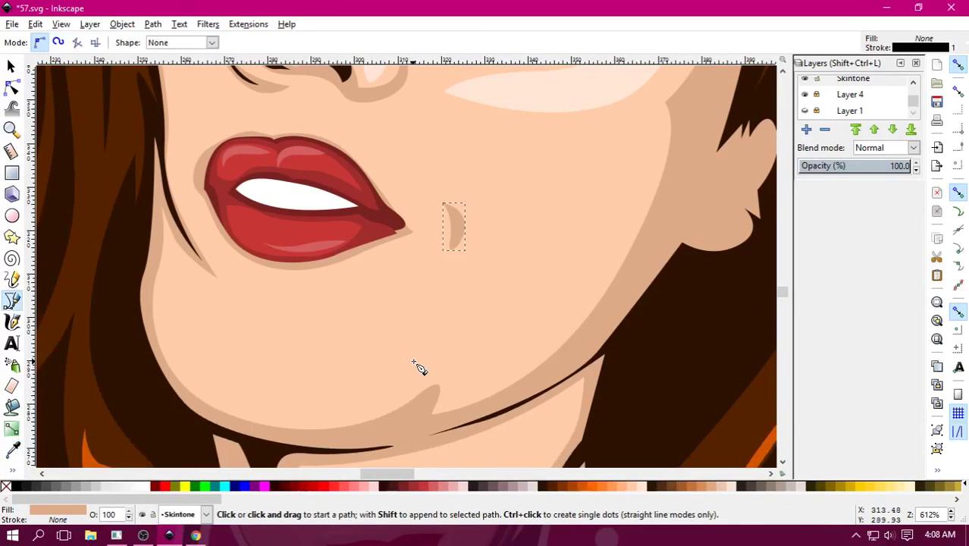
{"action": "left_click", "coordinate": [446, 316]}
{"action": "left_click_drag", "start_coordinate": [201, 385], "coordinate": [169, 360]}
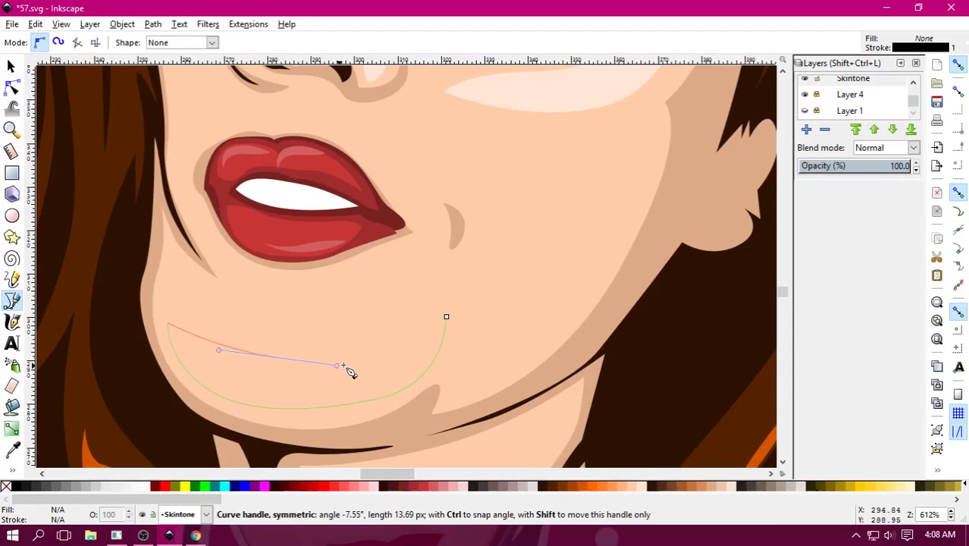
{"action": "left_click_drag", "start_coordinate": [171, 364], "coordinate": [369, 340]}
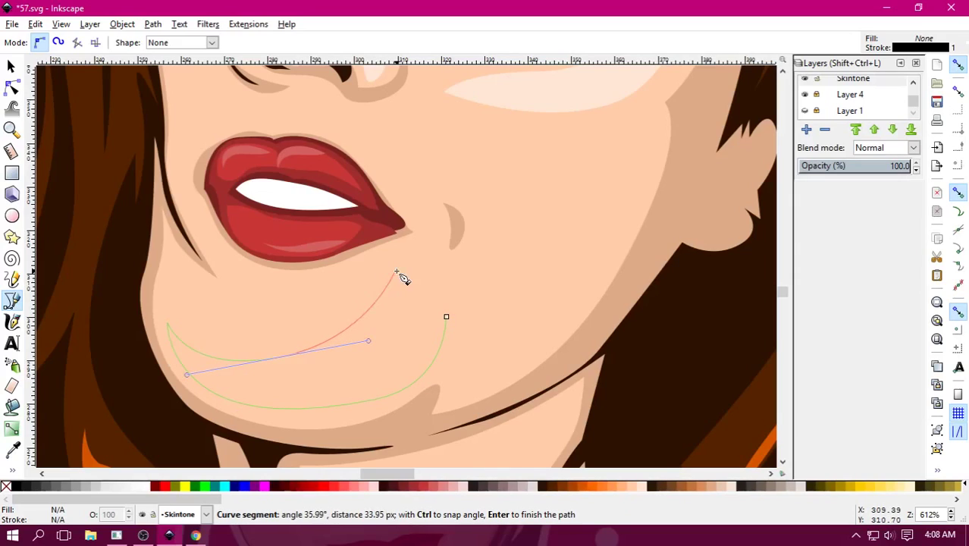
{"action": "left_click_drag", "start_coordinate": [395, 319], "coordinate": [398, 245]}
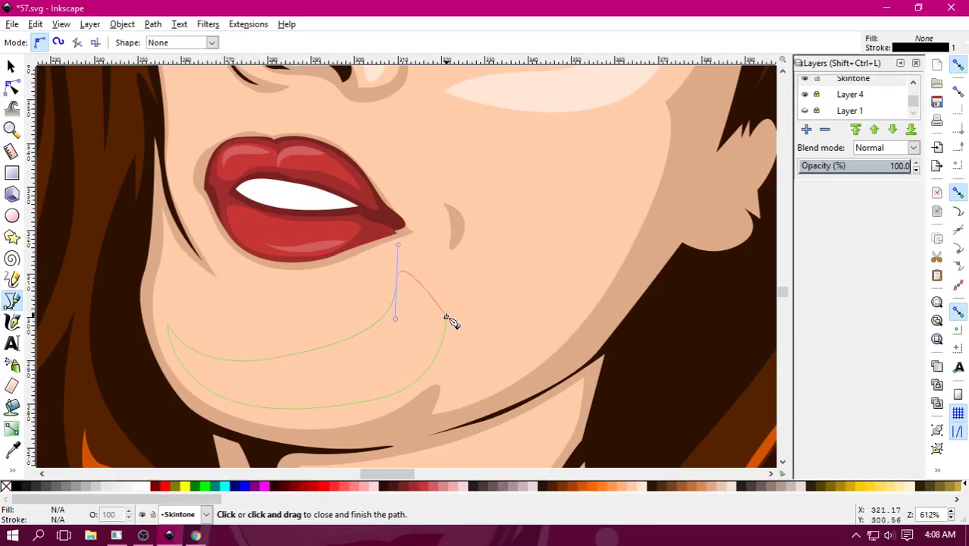
{"action": "left_click_drag", "start_coordinate": [448, 320], "coordinate": [444, 392]}
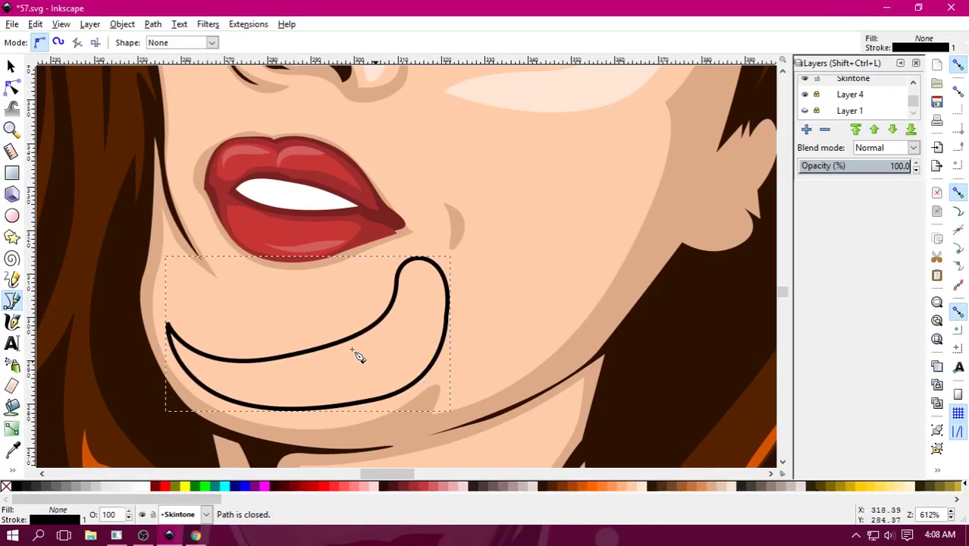
{"action": "left_click", "coordinate": [11, 64]}
{"action": "key", "text": "Delete"}
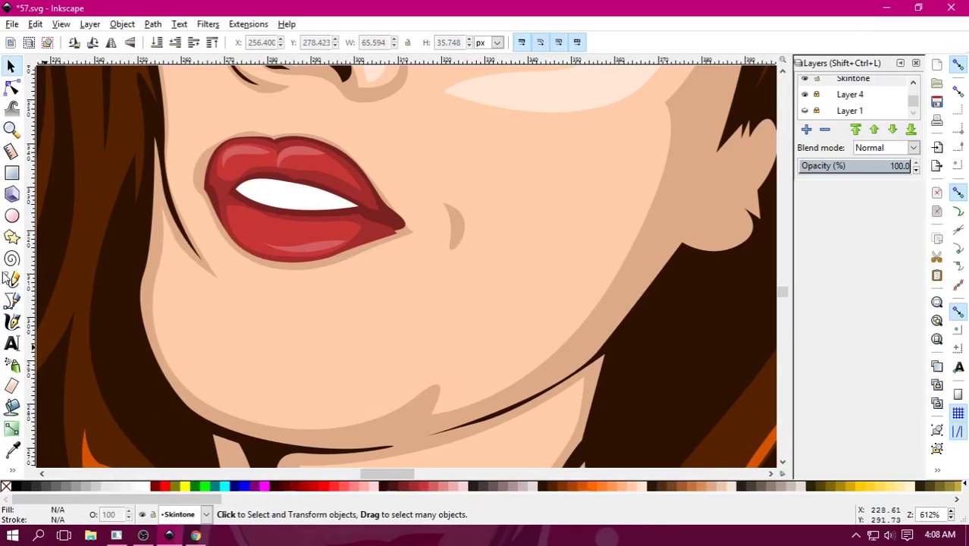
Redraw the chin highlight below the lips, filled light peach with no stroke.
{"action": "left_click", "coordinate": [11, 301]}
{"action": "left_click", "coordinate": [442, 303]}
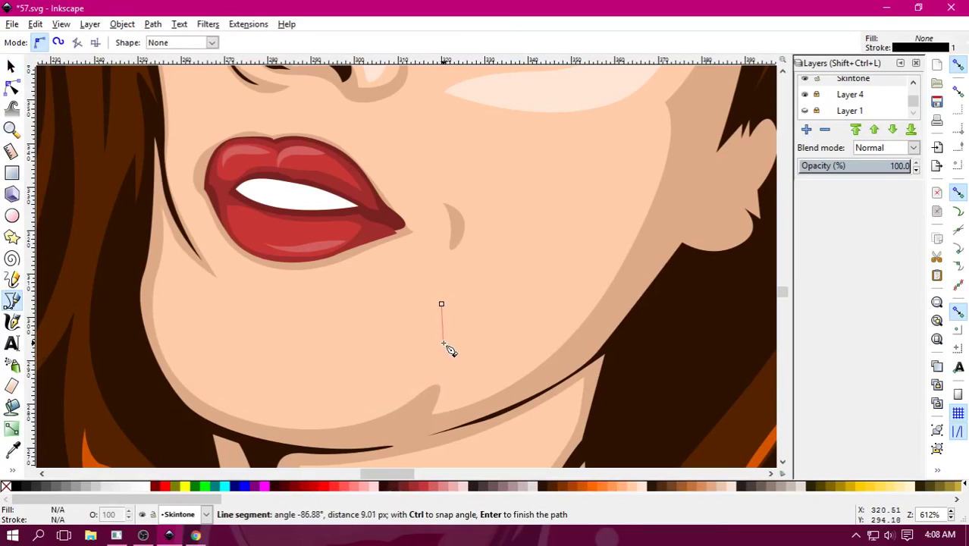
{"action": "left_click_drag", "start_coordinate": [291, 415], "coordinate": [193, 412]}
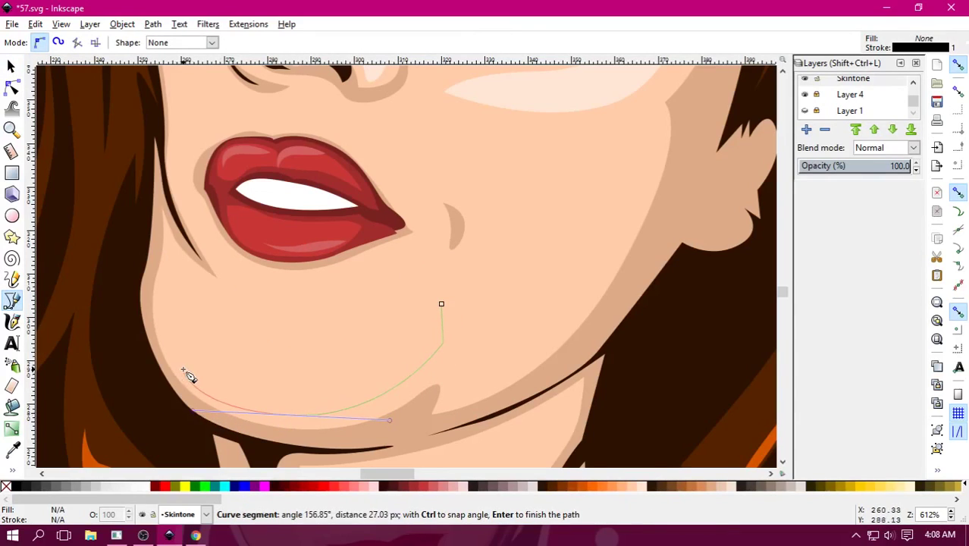
{"action": "left_click_drag", "start_coordinate": [441, 304], "coordinate": [537, 205]}
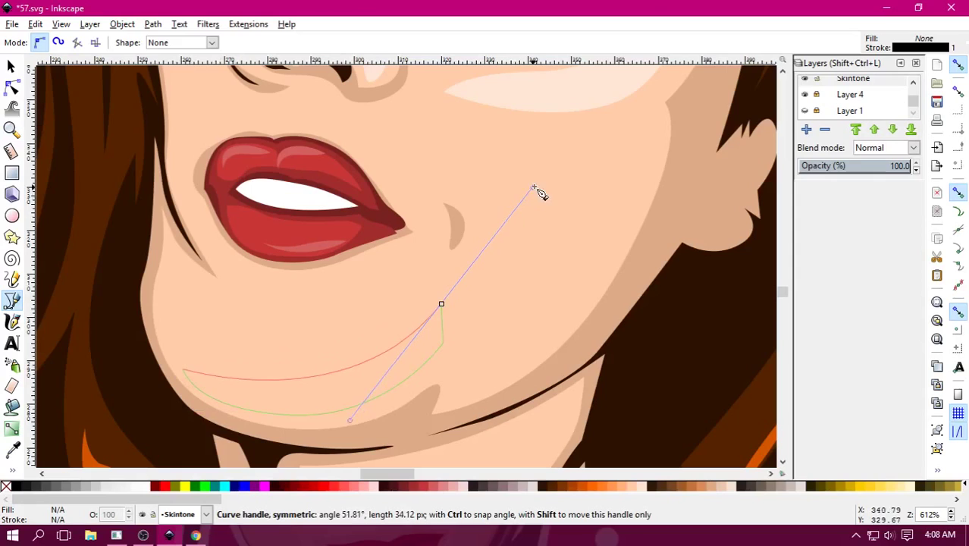
{"action": "left_click", "coordinate": [641, 489]}
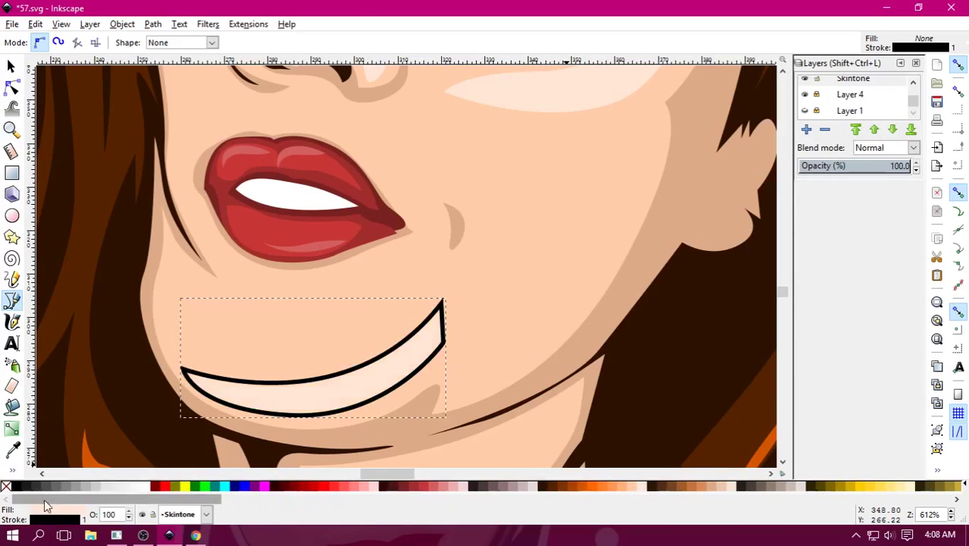
{"action": "right_click", "coordinate": [6, 489]}
{"action": "left_click", "coordinate": [14, 428]}
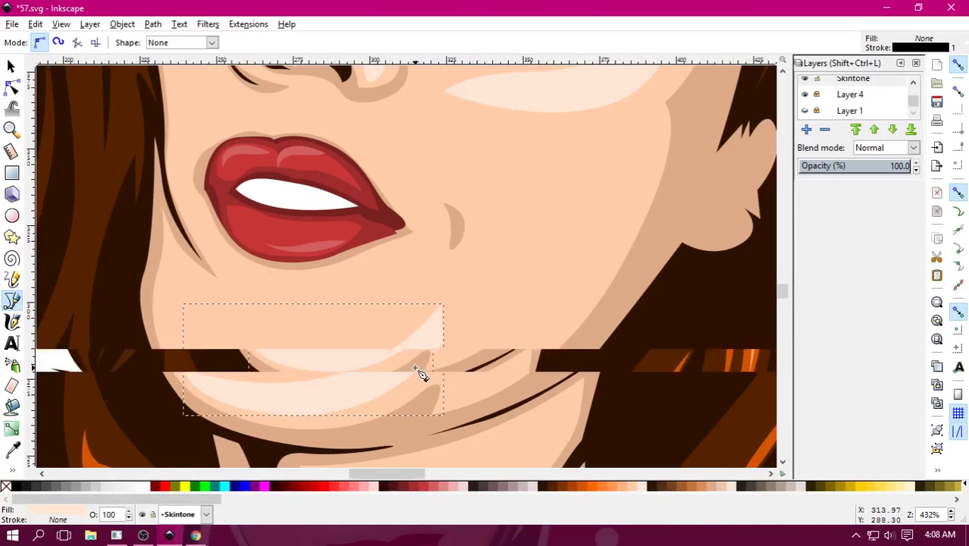
{"action": "key", "text": "minus"}
{"action": "key", "text": "minus"}
{"action": "key", "text": "minus"}
{"action": "key", "text": "minus"}
{"action": "key", "text": "minus"}
Shrink the chin highlight to about 40.921×27.931 px, shift it left, and rotate it along the jaw.
{"action": "key", "text": "s"}
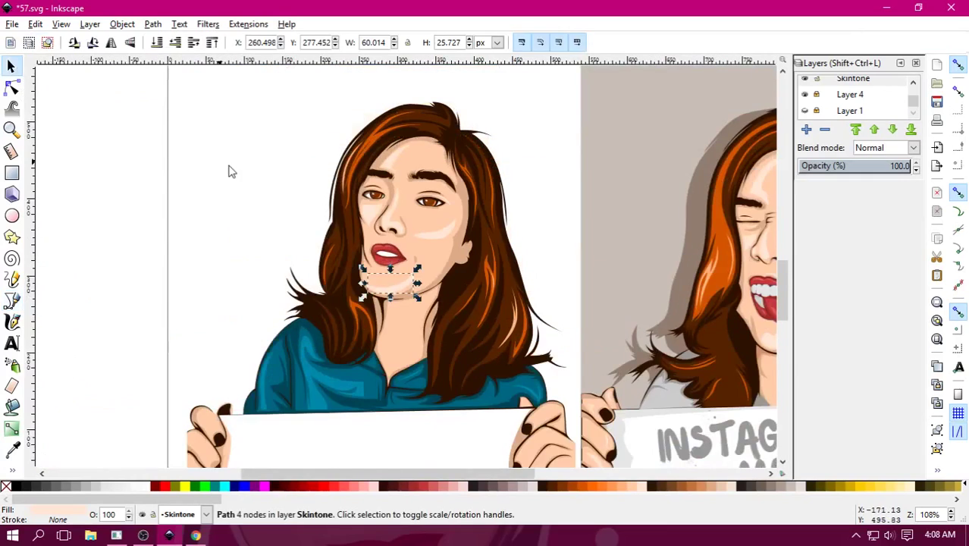
{"action": "key", "text": "Escape"}
{"action": "left_click", "coordinate": [406, 288]}
{"action": "mouse_move", "coordinate": [362, 298]}
{"action": "left_mouse_down"}
{"action": "mouse_move", "coordinate": [411, 286]}
{"action": "mouse_move", "coordinate": [391, 288]}
{"action": "left_mouse_up"}
{"action": "left_click", "coordinate": [393, 294]}
{"action": "left_click", "coordinate": [280, 292]}
{"action": "left_click", "coordinate": [402, 285]}
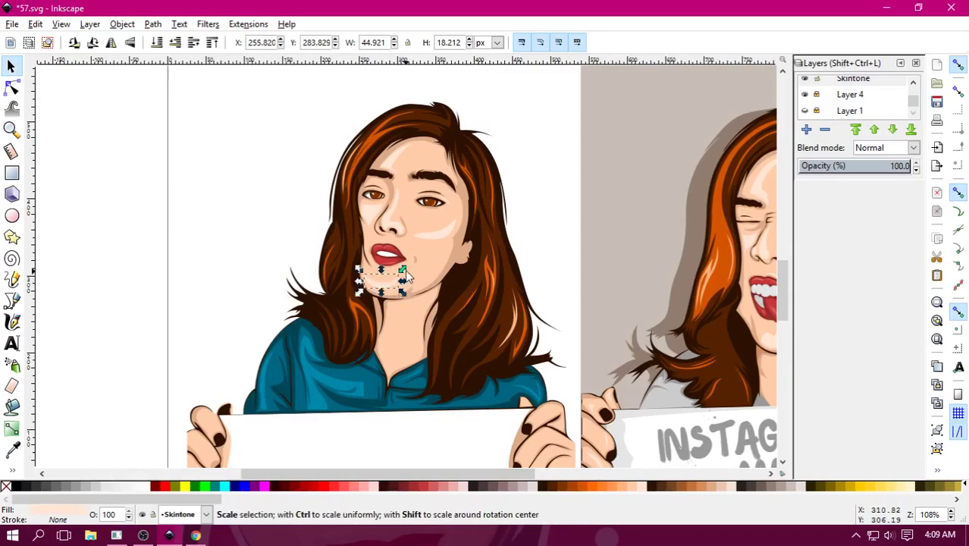
{"action": "left_click", "coordinate": [387, 285]}
{"action": "mouse_move", "coordinate": [402, 271]}
{"action": "left_mouse_down"}
{"action": "mouse_move", "coordinate": [404, 280]}
{"action": "mouse_move", "coordinate": [377, 293]}
{"action": "left_mouse_up"}
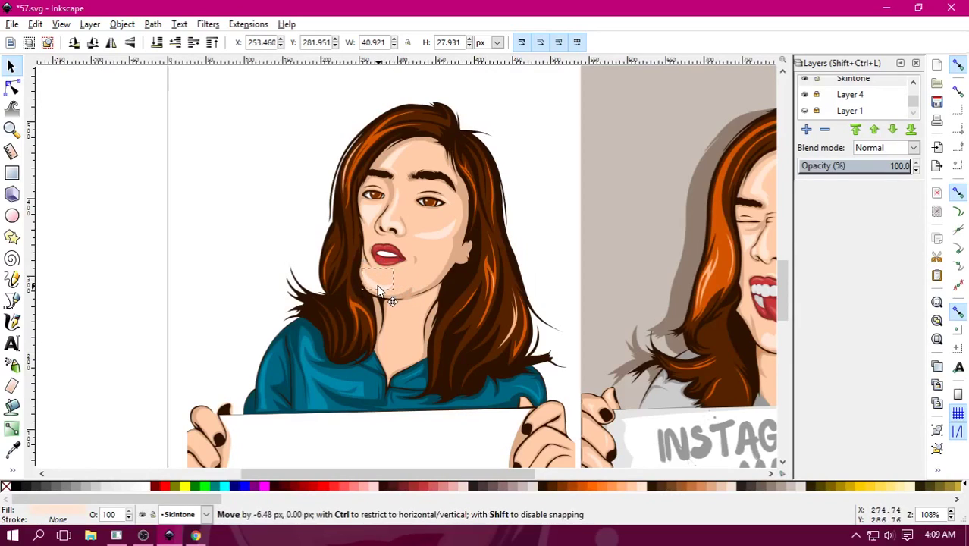
Deselect the chin highlight and zoom out to view both portraits.
{"action": "left_click", "coordinate": [210, 270]}
{"action": "key", "text": "minus"}
{"action": "key", "text": "minus"}
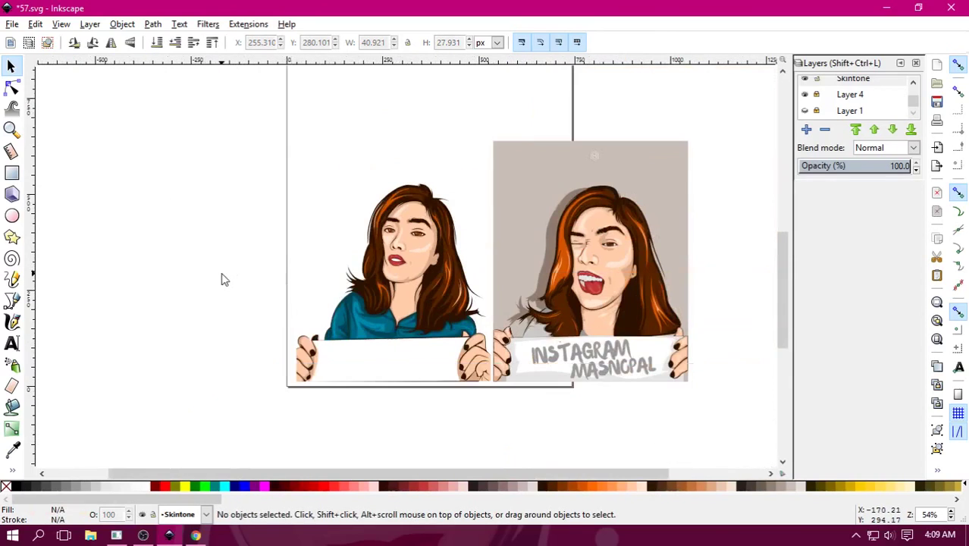
{"action": "left_click_drag", "start_coordinate": [313, 276], "coordinate": [307, 289]}
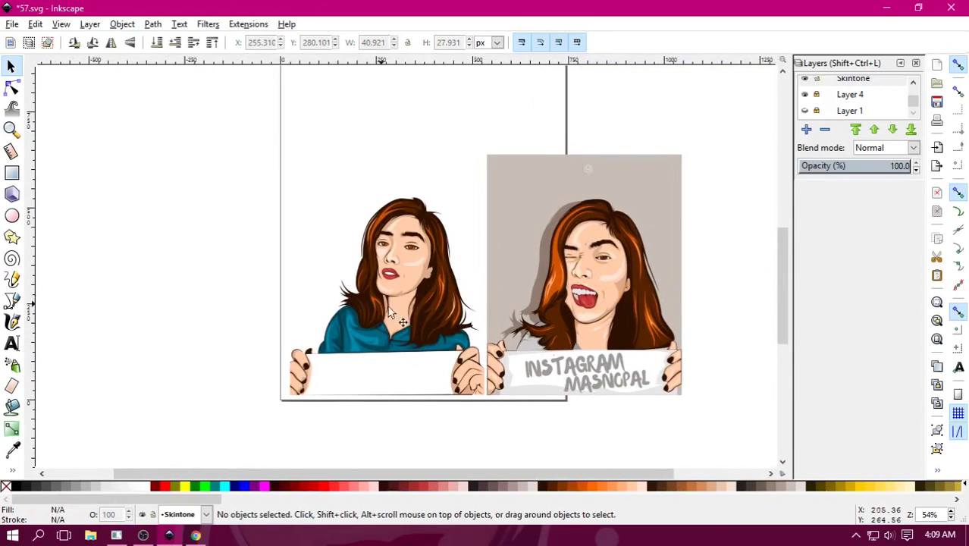
{"action": "scroll", "coordinate": [389, 311], "scroll_direction": "up", "scroll_amount": 1, "text": "ctrl"}
{"action": "scroll", "coordinate": [409, 296], "scroll_direction": "up", "scroll_amount": 2, "text": "ctrl"}
{"action": "scroll", "coordinate": [433, 273], "scroll_direction": "up", "scroll_amount": 1, "text": "ctrl"}
{"action": "scroll", "coordinate": [453, 252], "scroll_direction": "up", "scroll_amount": 1, "text": "ctrl"}
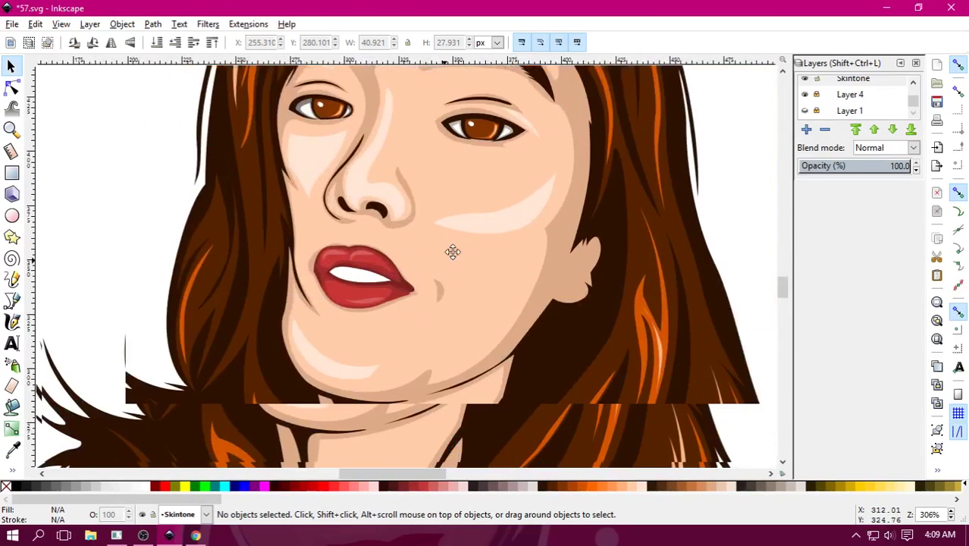
{"action": "scroll", "coordinate": [449, 251], "scroll_direction": "up", "scroll_amount": 2, "text": "ctrl"}
Draw a light peach highlight shape below the lower lip with the Bezier tool.
{"action": "key", "text": "b"}
{"action": "scroll", "coordinate": [428, 288], "scroll_direction": "up", "scroll_amount": 1, "text": "ctrl"}
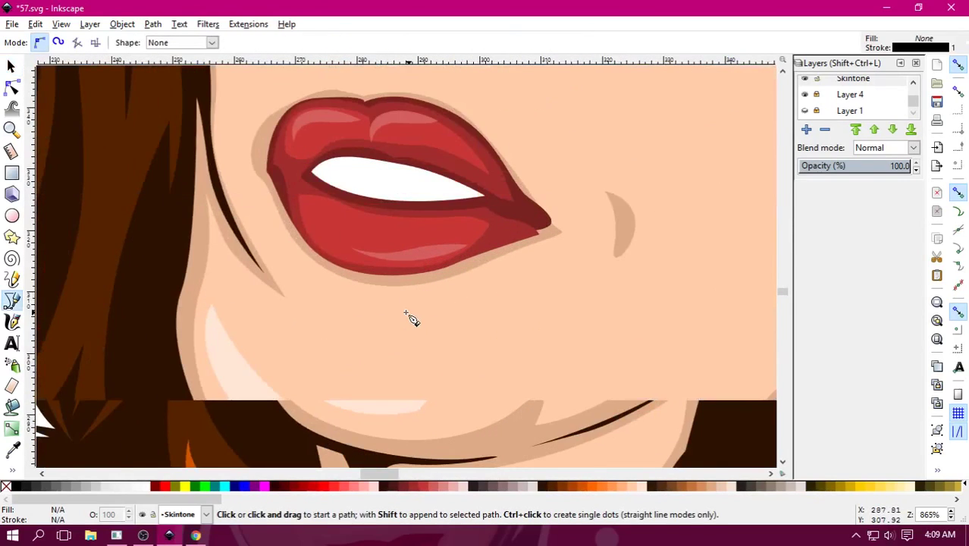
{"action": "left_click", "coordinate": [383, 298]}
{"action": "left_click_drag", "start_coordinate": [439, 309], "coordinate": [499, 262]}
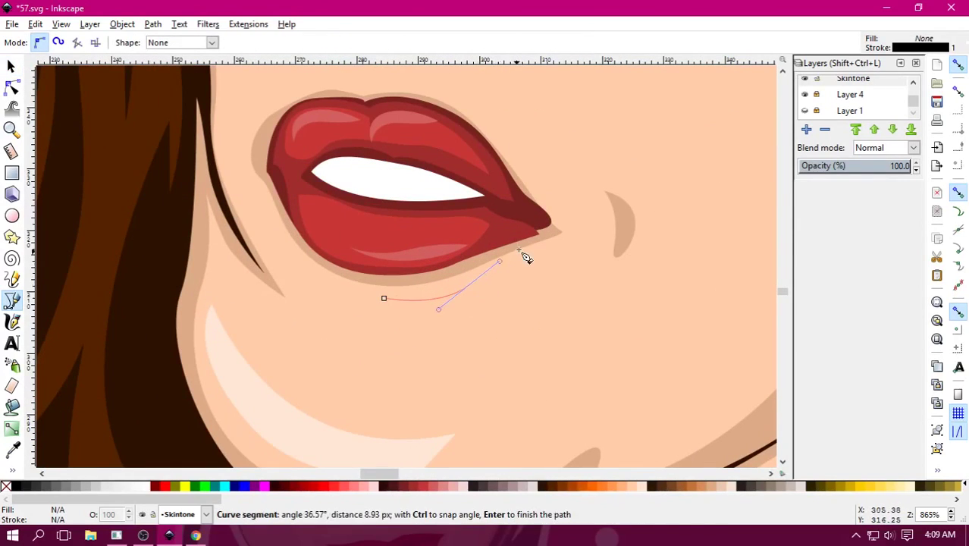
{"action": "left_click", "coordinate": [523, 256]}
{"action": "left_click", "coordinate": [600, 242]}
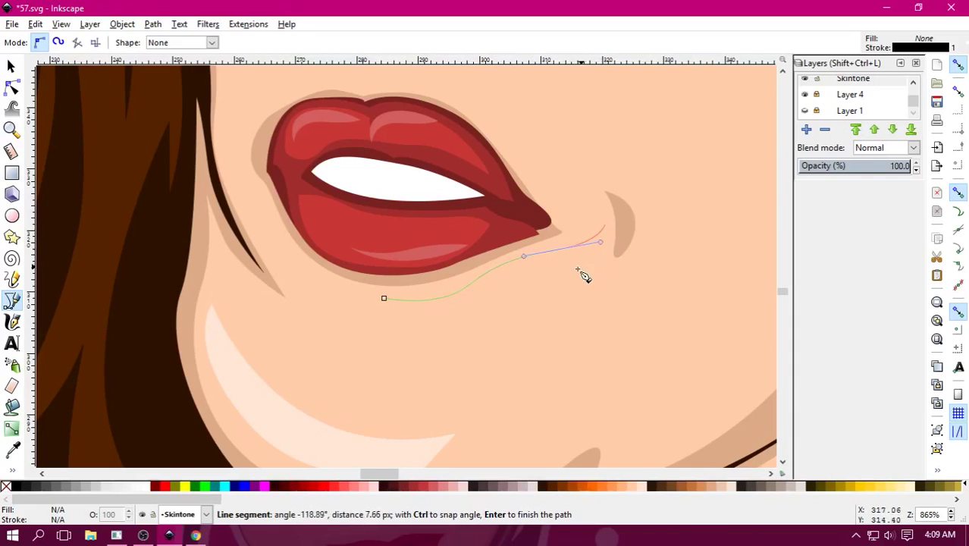
{"action": "left_click_drag", "start_coordinate": [562, 279], "coordinate": [528, 292]}
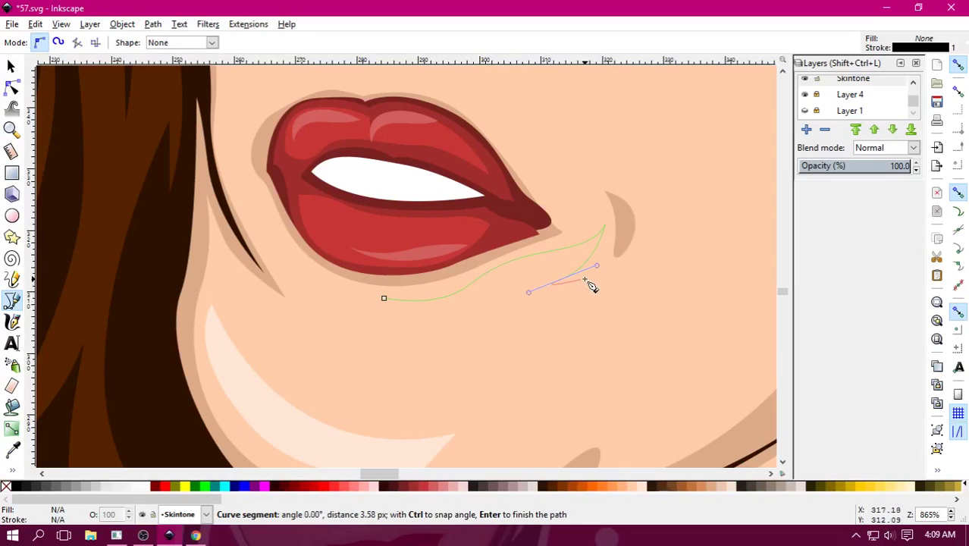
{"action": "left_click_drag", "start_coordinate": [587, 319], "coordinate": [592, 351]}
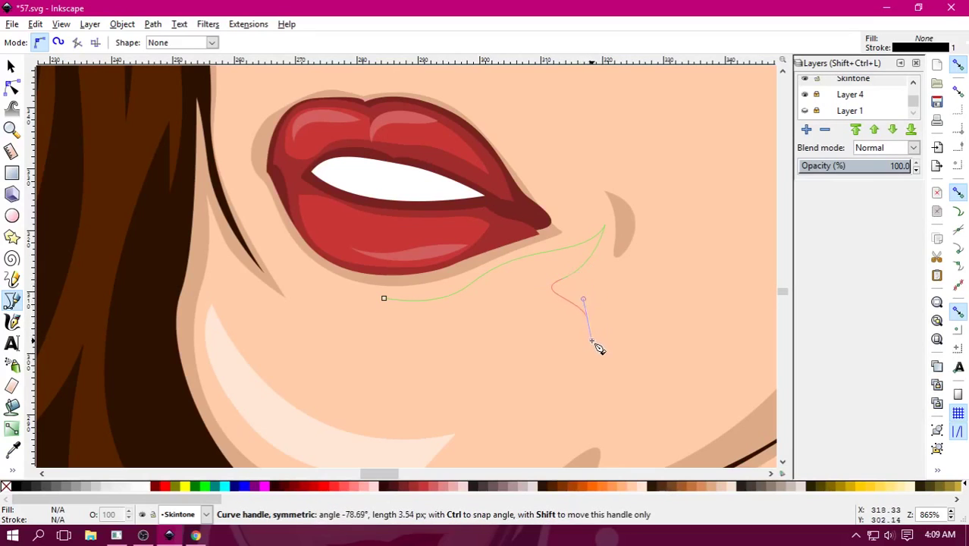
{"action": "left_click", "coordinate": [538, 381]}
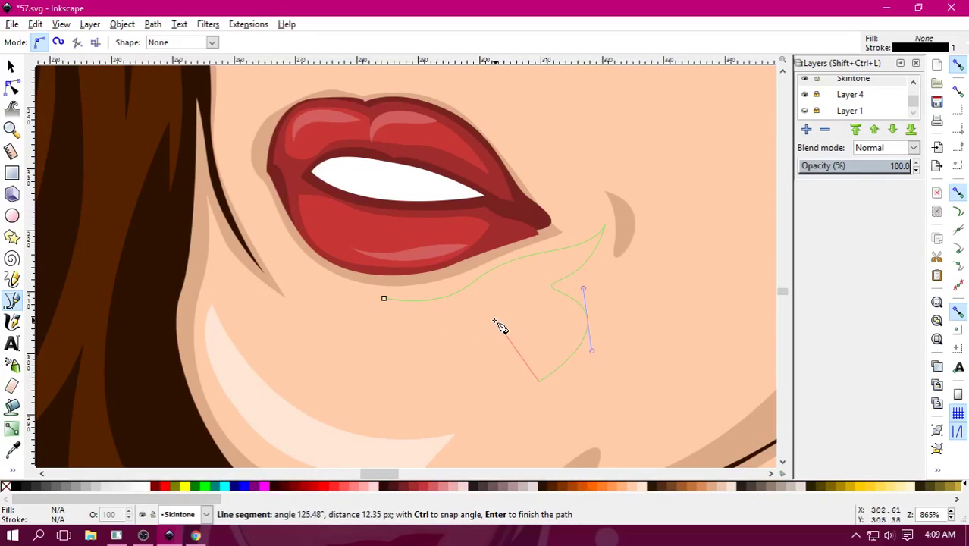
{"action": "left_click_drag", "start_coordinate": [494, 321], "coordinate": [433, 319]}
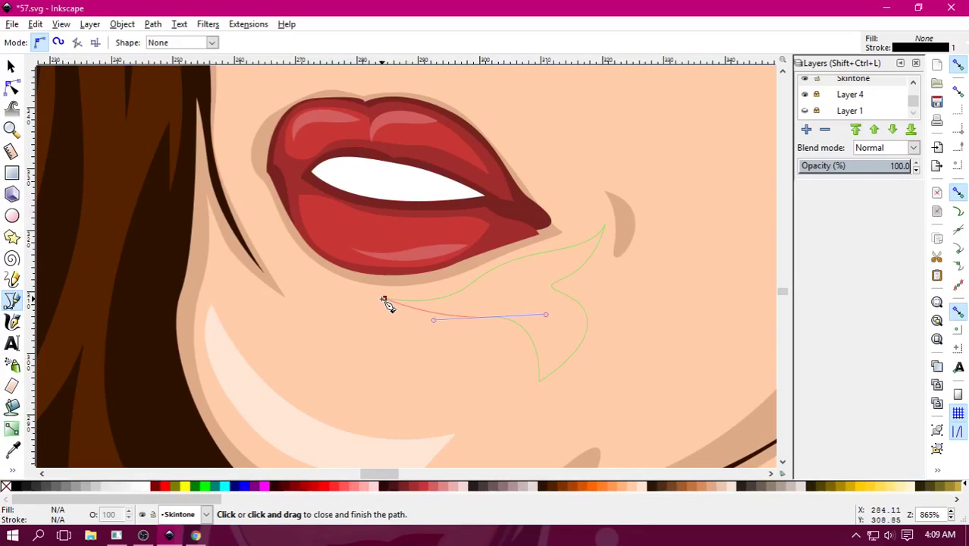
{"action": "left_click", "coordinate": [384, 300]}
{"action": "left_click", "coordinate": [641, 487]}
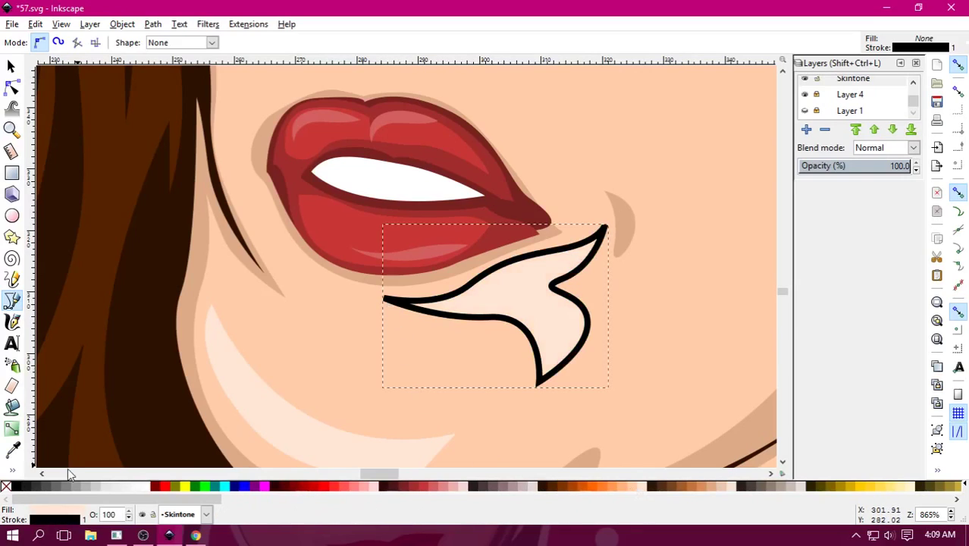
{"action": "right_click", "coordinate": [14, 486]}
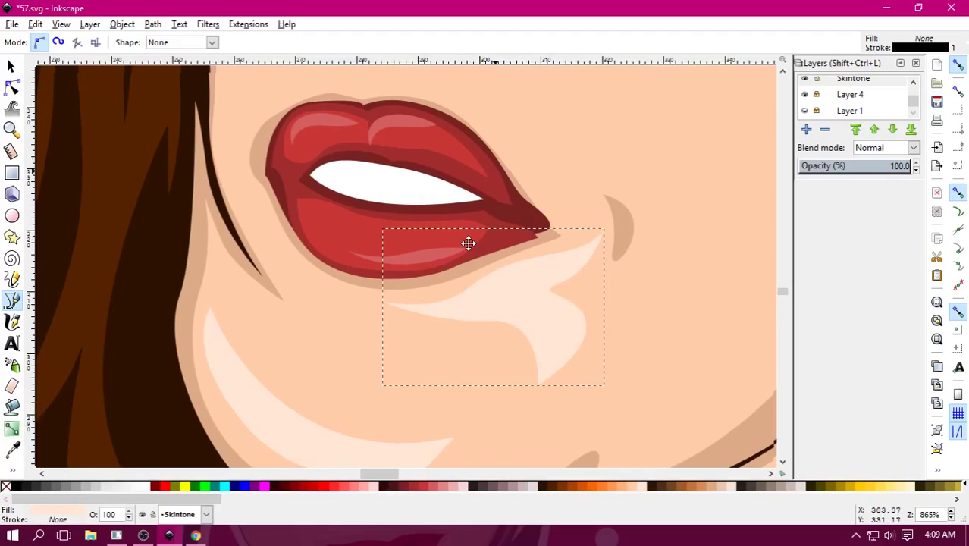
Add a light peach, outline-free highlight above the upper lip.
{"action": "scroll", "coordinate": [443, 250], "scroll_direction": "up", "scroll_amount": 6}
{"action": "scroll", "coordinate": [409, 227], "scroll_direction": "right", "scroll_amount": 2}
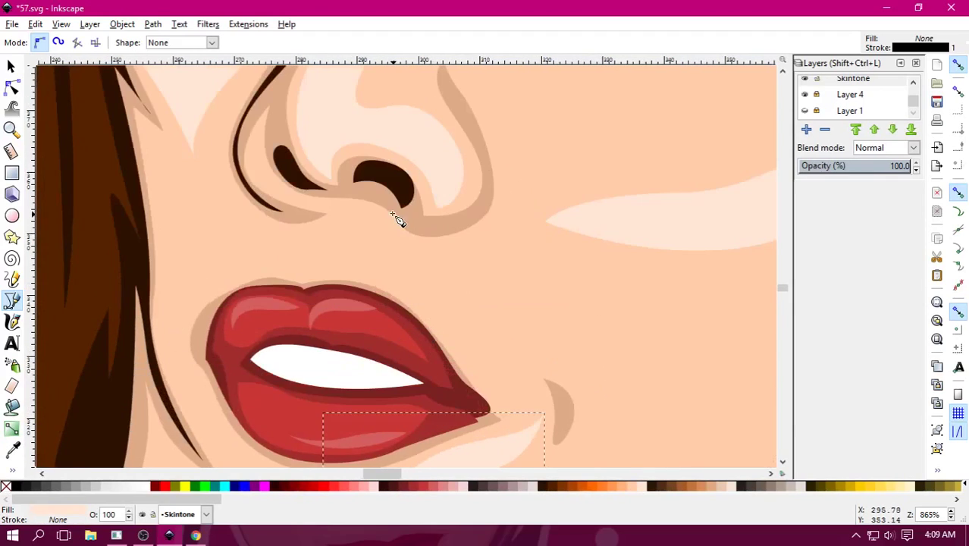
{"action": "left_click", "coordinate": [323, 273]}
{"action": "left_click_drag", "start_coordinate": [413, 280], "coordinate": [455, 305]}
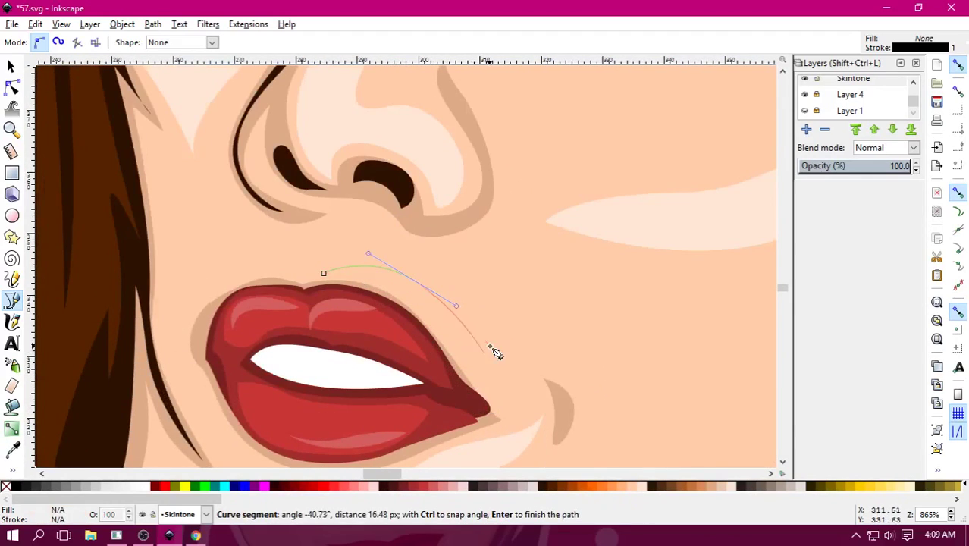
{"action": "left_click_drag", "start_coordinate": [475, 347], "coordinate": [534, 351]}
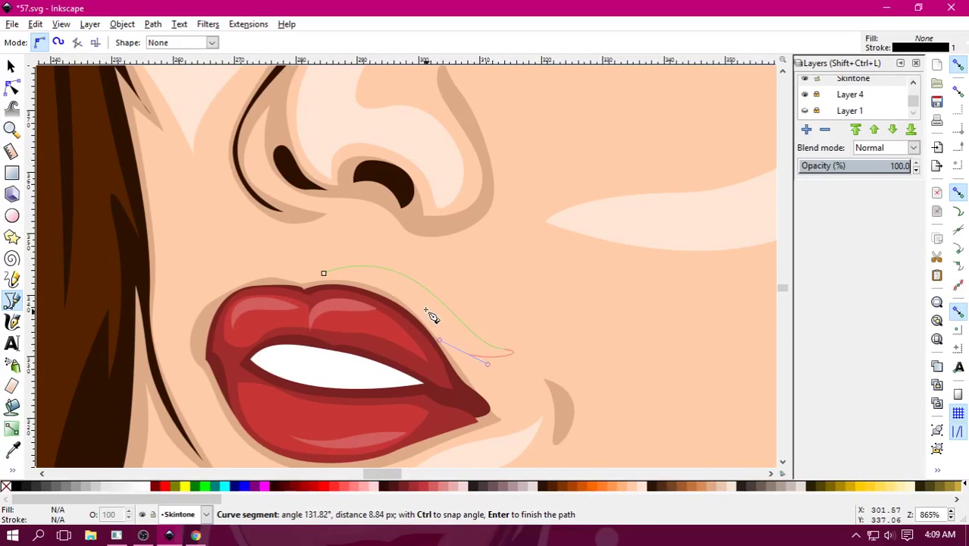
{"action": "left_click_drag", "start_coordinate": [324, 273], "coordinate": [231, 273]}
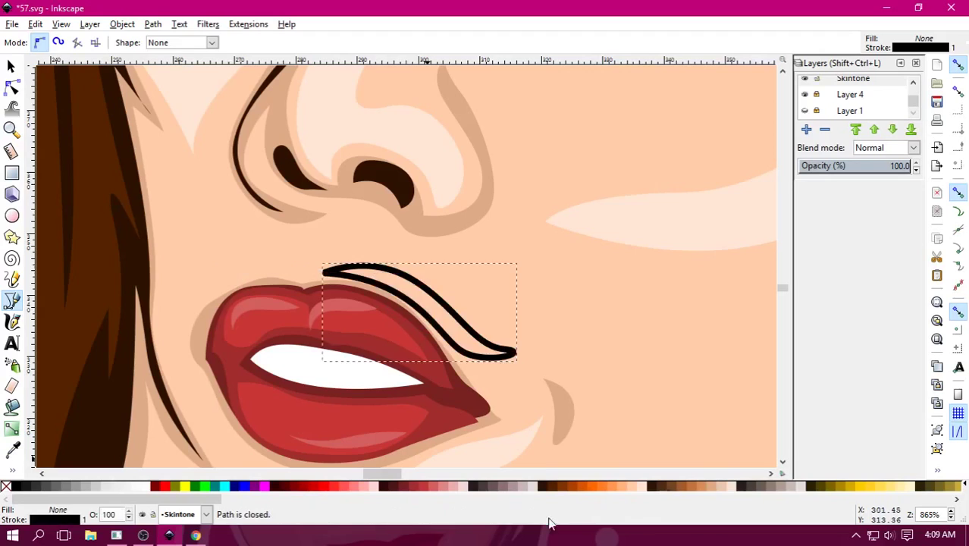
{"action": "left_click", "coordinate": [631, 489]}
{"action": "right_click", "coordinate": [19, 487]}
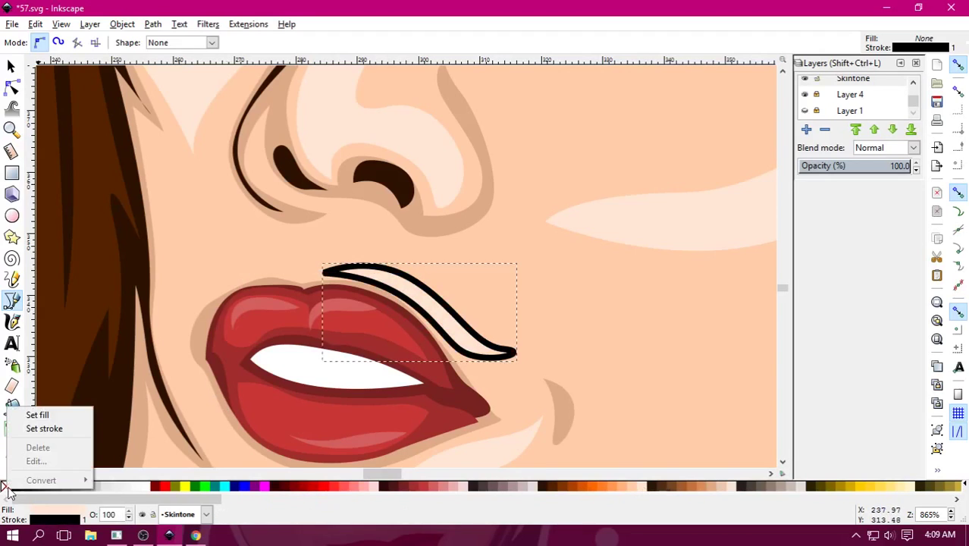
{"action": "left_click", "coordinate": [47, 431]}
Add a small outline-free highlight above the upper lip's peak.
{"action": "scroll", "coordinate": [47, 440], "scroll_direction": "down", "scroll_amount": 2, "text": "ctrl"}
{"action": "scroll", "coordinate": [143, 407], "scroll_direction": "down", "scroll_amount": 2, "text": "ctrl"}
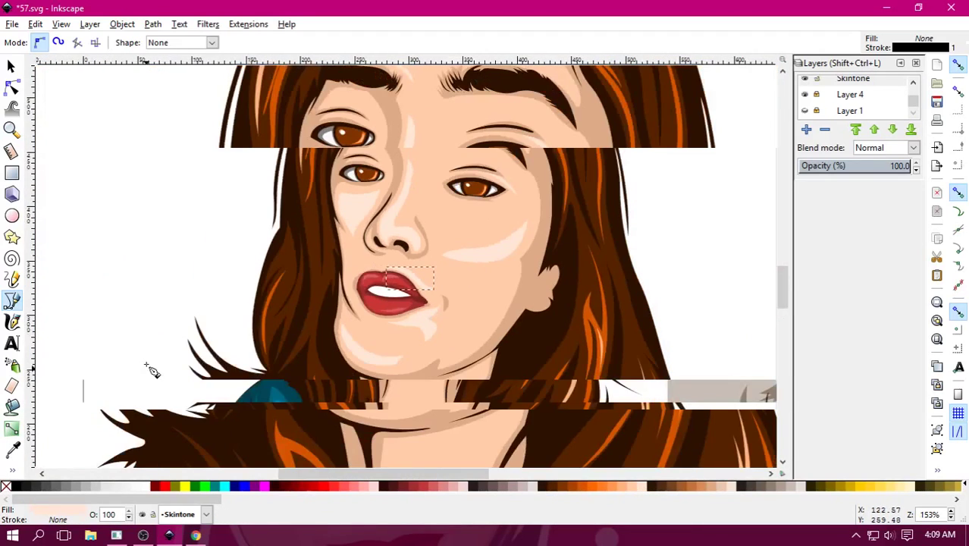
{"action": "scroll", "coordinate": [313, 281], "scroll_direction": "up", "scroll_amount": 2, "text": "ctrl"}
{"action": "scroll", "coordinate": [304, 274], "scroll_direction": "up", "scroll_amount": 3, "text": "ctrl"}
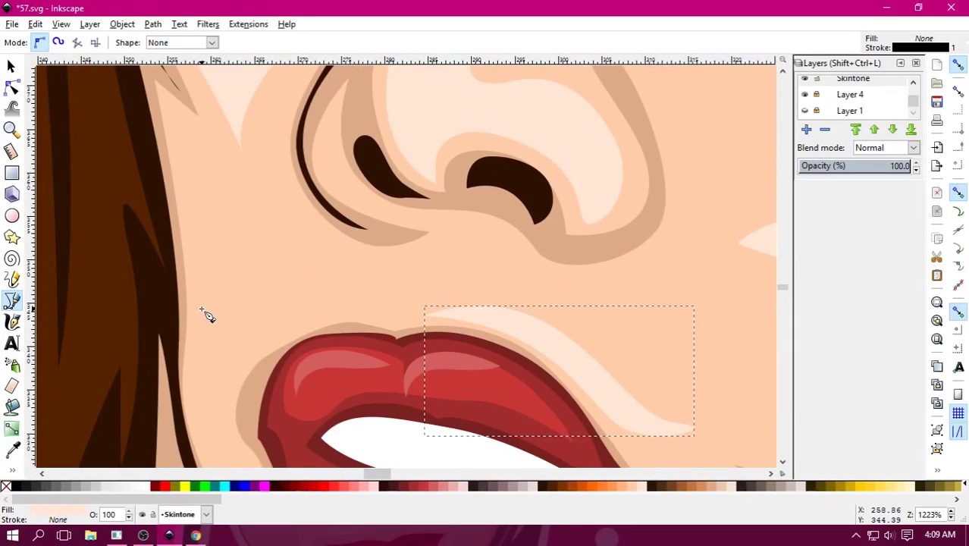
{"action": "left_click", "coordinate": [286, 331]}
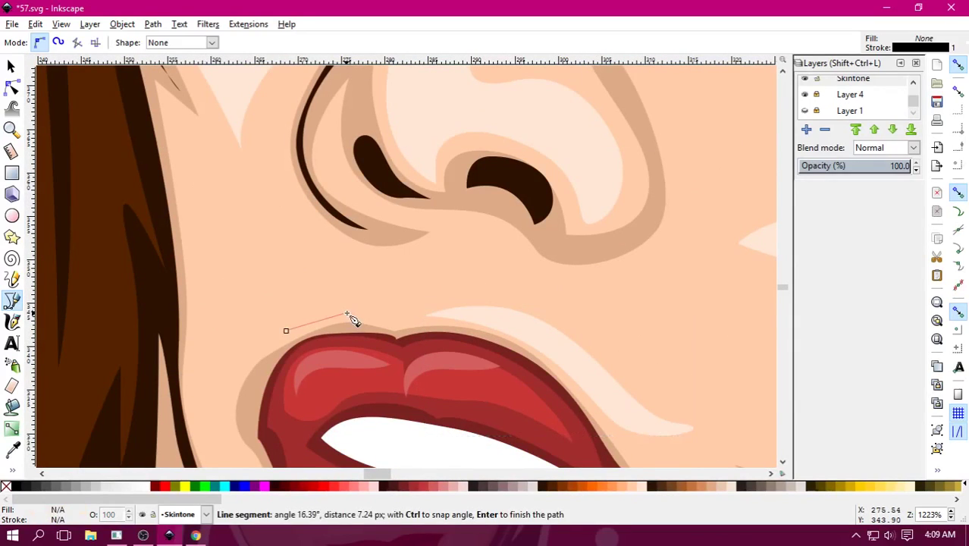
{"action": "left_click_drag", "start_coordinate": [352, 313], "coordinate": [381, 317]}
{"action": "left_click_drag", "start_coordinate": [287, 331], "coordinate": [219, 385]}
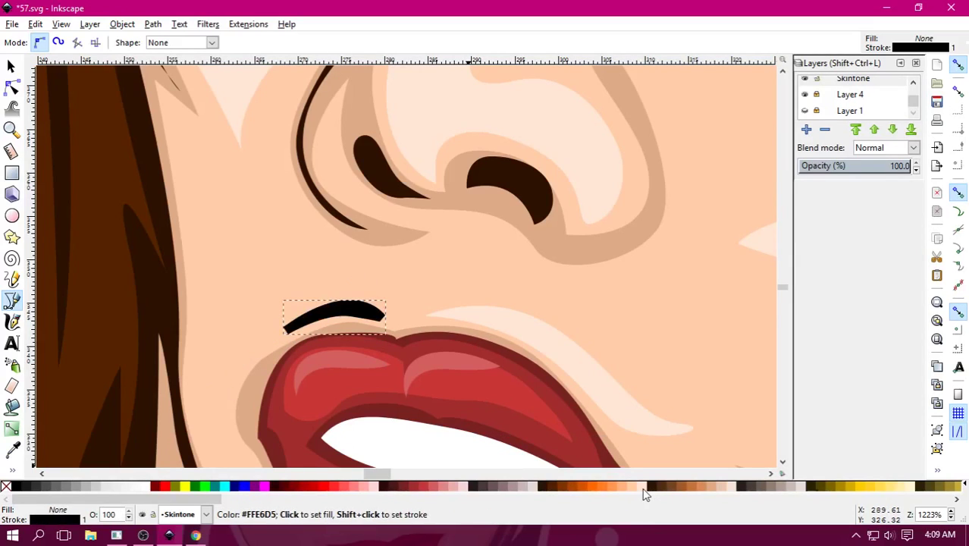
{"action": "right_click", "coordinate": [6, 486]}
{"action": "left_click", "coordinate": [43, 427]}
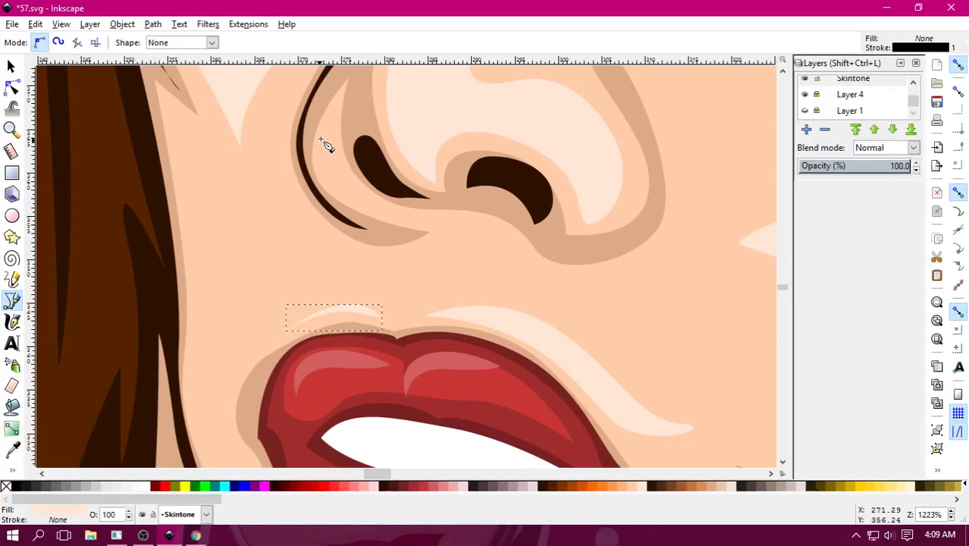
Draw an outline-free crescent highlight beside the nostril.
{"action": "left_click_drag", "start_coordinate": [332, 115], "coordinate": [320, 135]}
{"action": "left_click", "coordinate": [345, 190]}
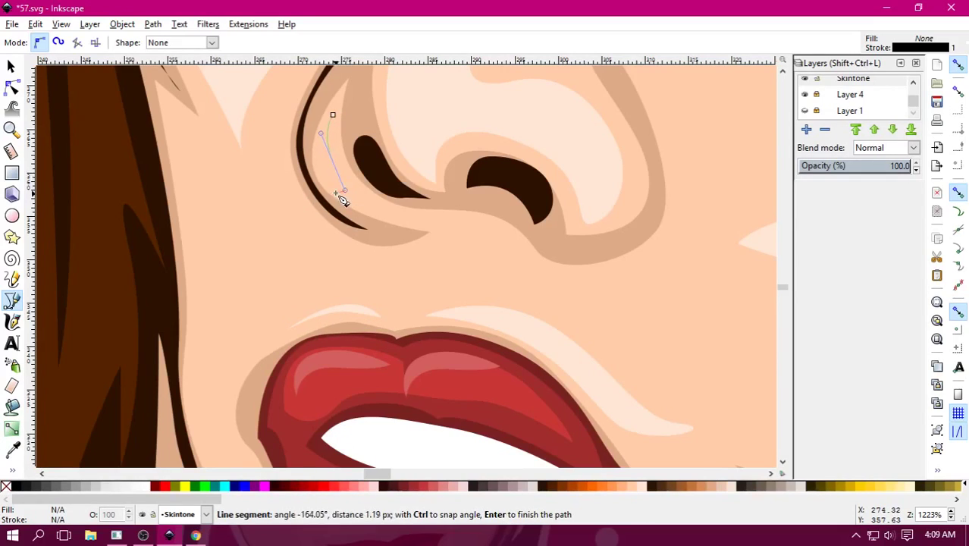
{"action": "left_click_drag", "start_coordinate": [333, 114], "coordinate": [374, 194]}
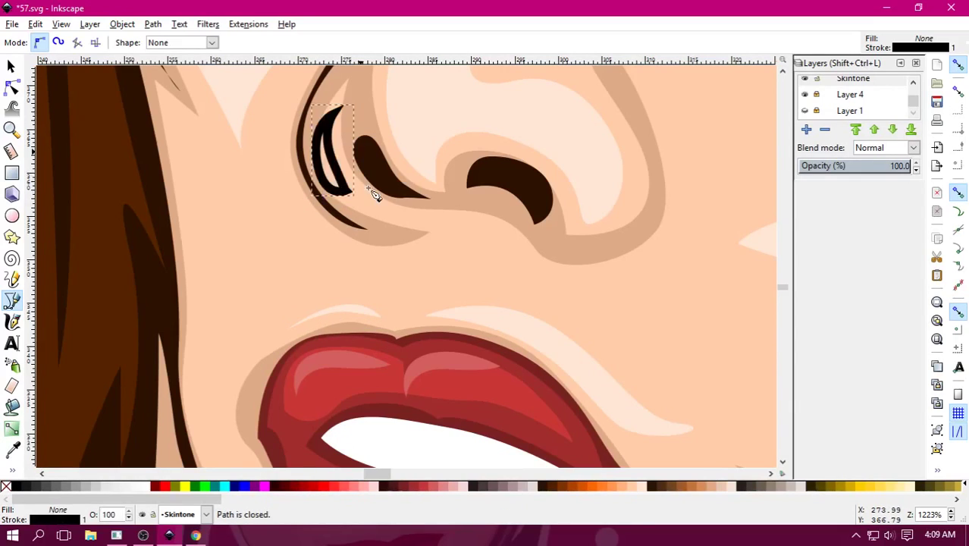
{"action": "right_click", "coordinate": [6, 486]}
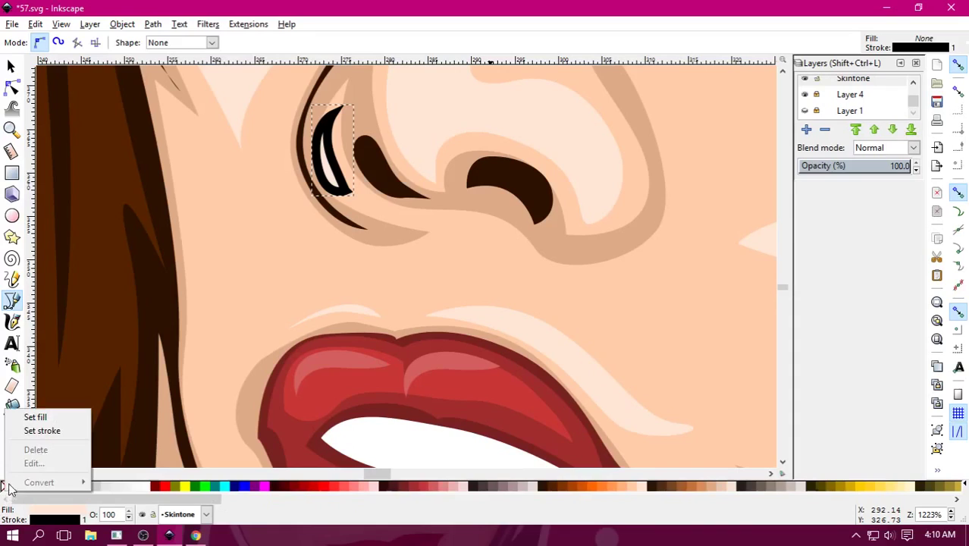
{"action": "left_click", "coordinate": [42, 432]}
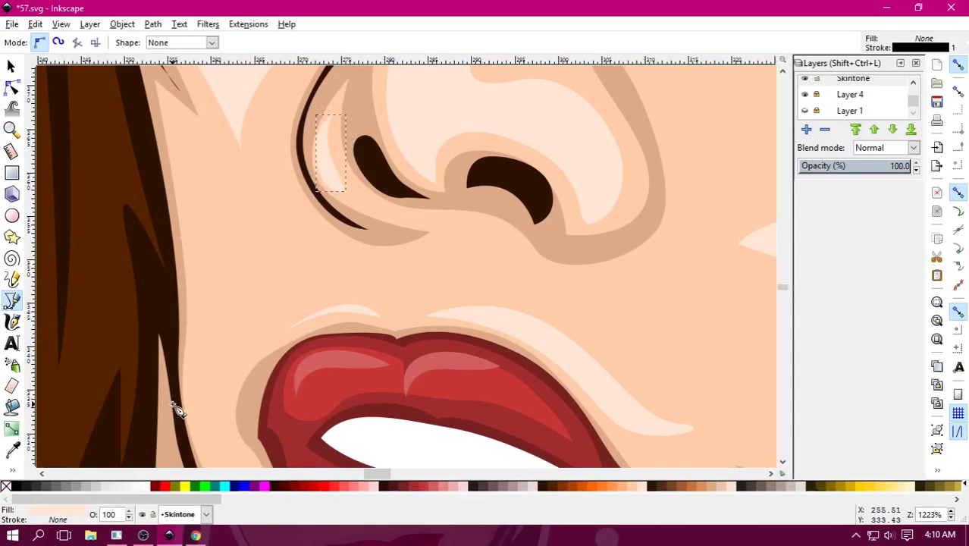
Add a small outline-free highlight shape under the nostril.
{"action": "left_click", "coordinate": [470, 222]}
{"action": "left_click_drag", "start_coordinate": [523, 250], "coordinate": [532, 260]}
{"action": "left_click_drag", "start_coordinate": [471, 222], "coordinate": [465, 221]}
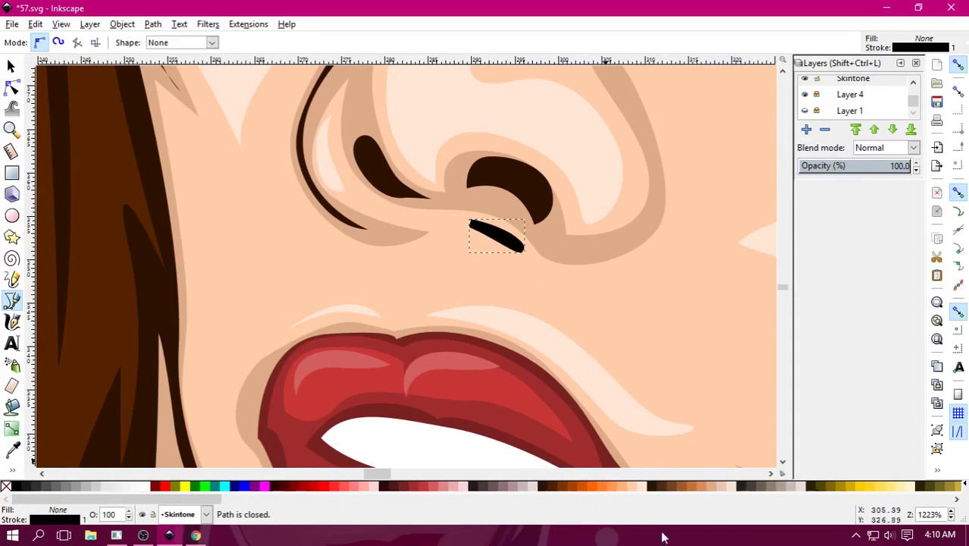
{"action": "right_click", "coordinate": [6, 486]}
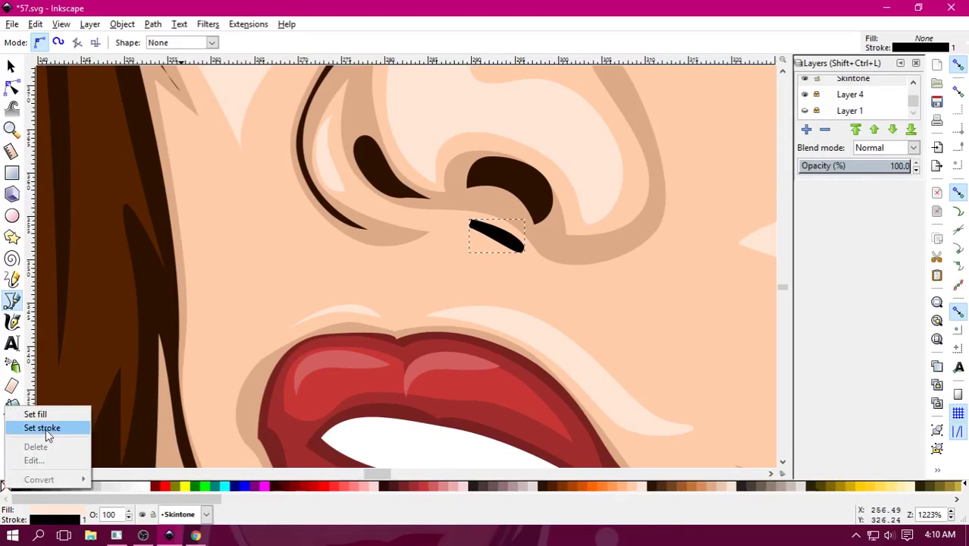
{"action": "left_click", "coordinate": [41, 427]}
{"action": "scroll", "coordinate": [296, 353], "scroll_direction": "down", "scroll_amount": 8}
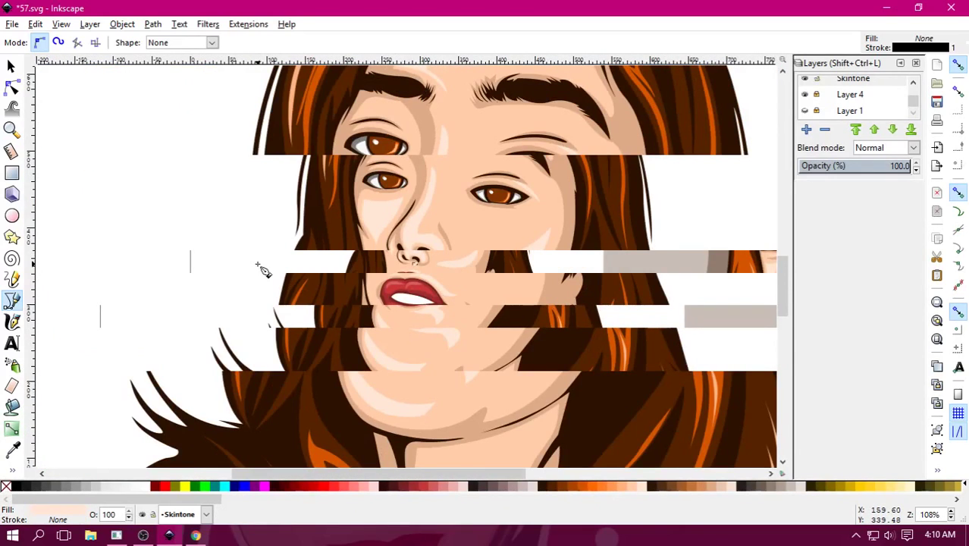
Zoom in on the left portrait and select the small shading shape beside the mouth corner.
{"action": "key", "text": "minus"}
{"action": "key", "text": "s"}
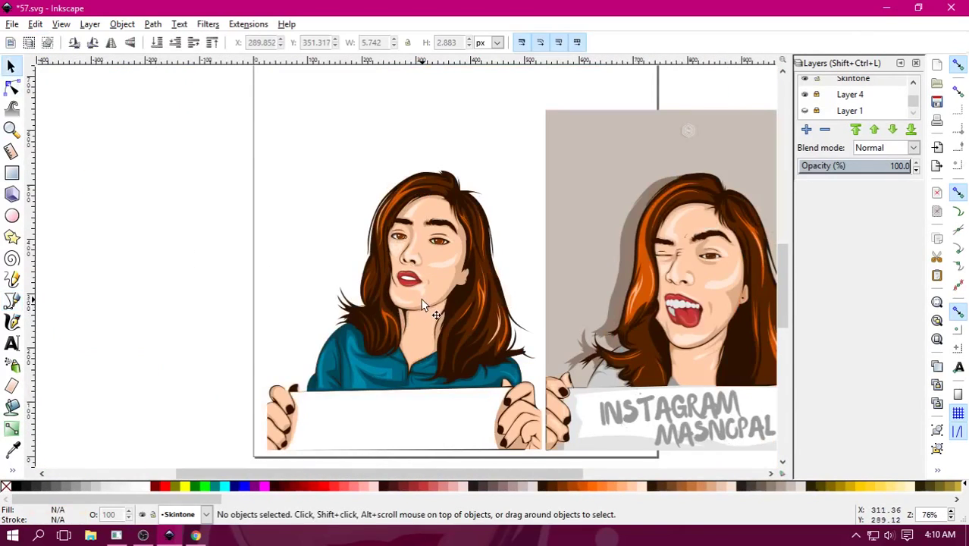
{"action": "key", "text": "minus"}
{"action": "key", "text": "minus"}
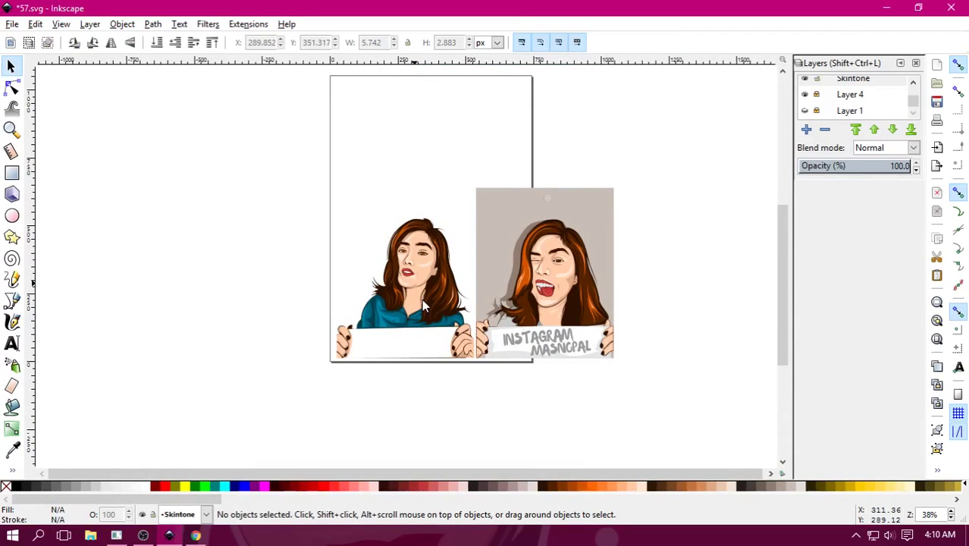
{"action": "key", "text": "plus"}
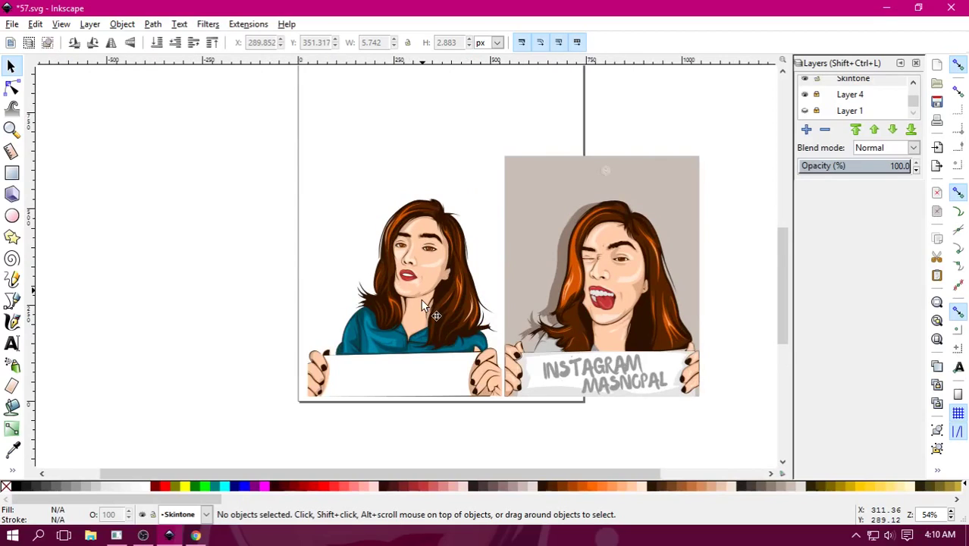
{"action": "key", "text": "plus"}
{"action": "key", "text": "plus"}
{"action": "left_click", "coordinate": [438, 293]}
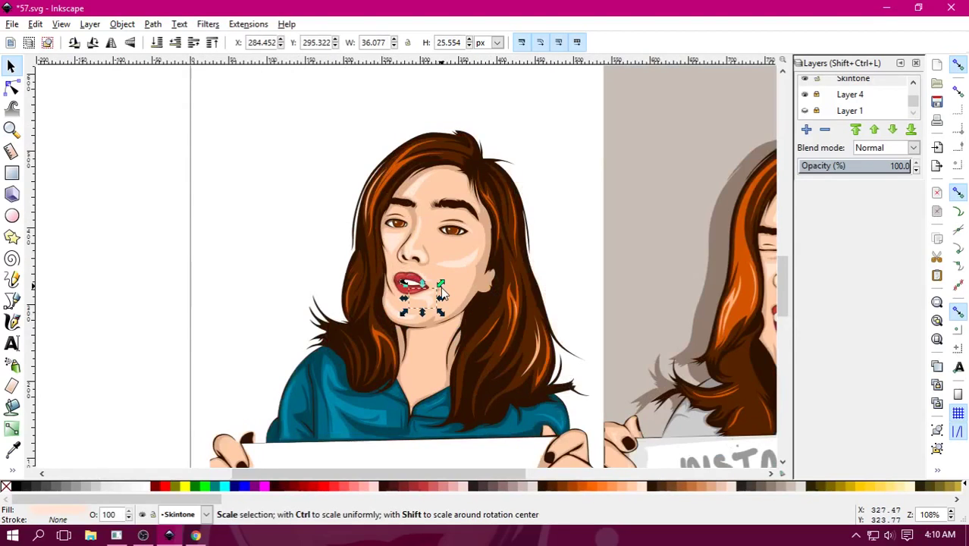
{"action": "key", "text": "Escape"}
{"action": "left_click", "coordinate": [446, 287]}
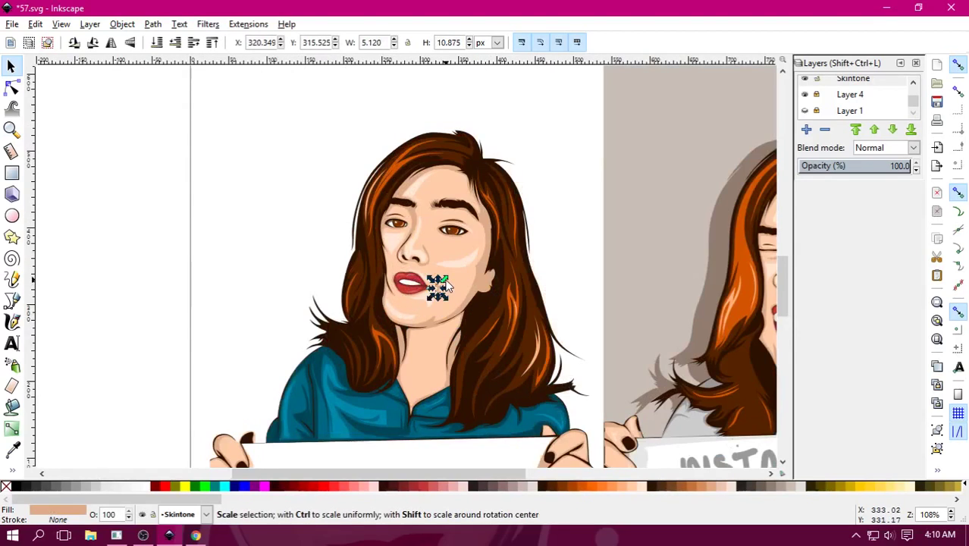
{"action": "left_click", "coordinate": [446, 286]}
{"action": "left_click_drag", "start_coordinate": [444, 288], "coordinate": [443, 287]}
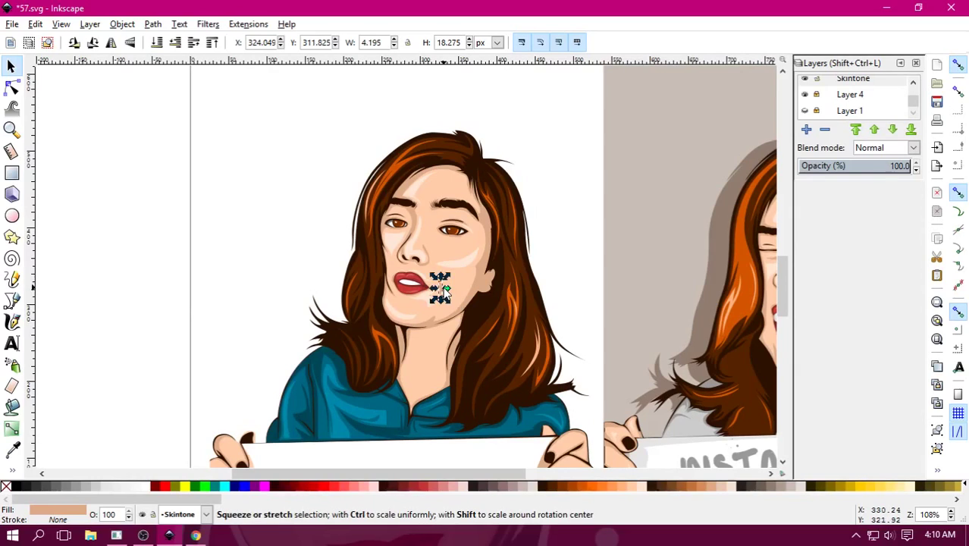
Shrink and tilt the cheek shape to about 5.552×15.873 px, then deselect it.
{"action": "scroll", "coordinate": [447, 287], "scroll_direction": "up", "scroll_amount": 1}
{"action": "scroll", "coordinate": [449, 285], "scroll_direction": "up", "scroll_amount": 1}
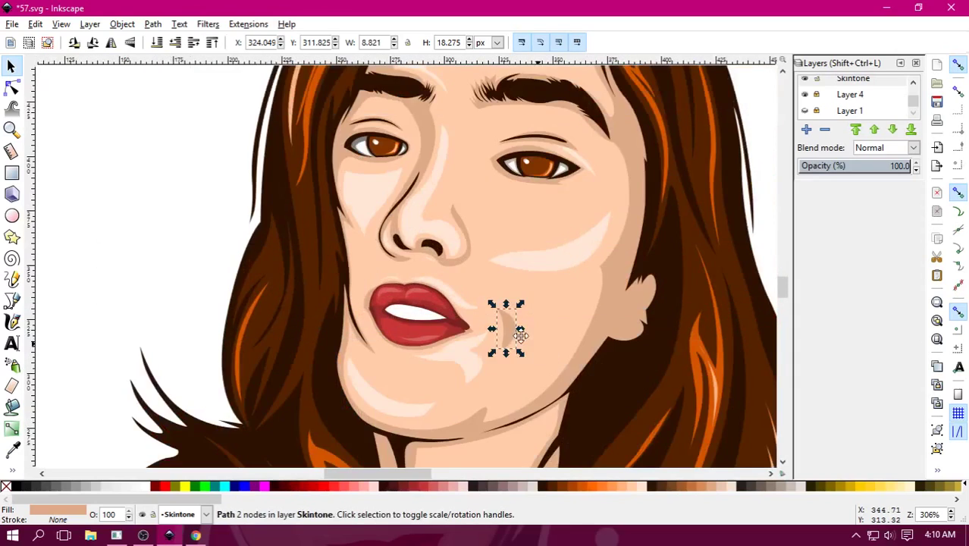
{"action": "scroll", "coordinate": [404, 294], "scroll_direction": "up", "scroll_amount": 1}
{"action": "mouse_move", "coordinate": [378, 255]}
{"action": "left_mouse_down"}
{"action": "mouse_move", "coordinate": [370, 285]}
{"action": "mouse_move", "coordinate": [370, 276]}
{"action": "left_mouse_up"}
{"action": "left_click", "coordinate": [367, 284]}
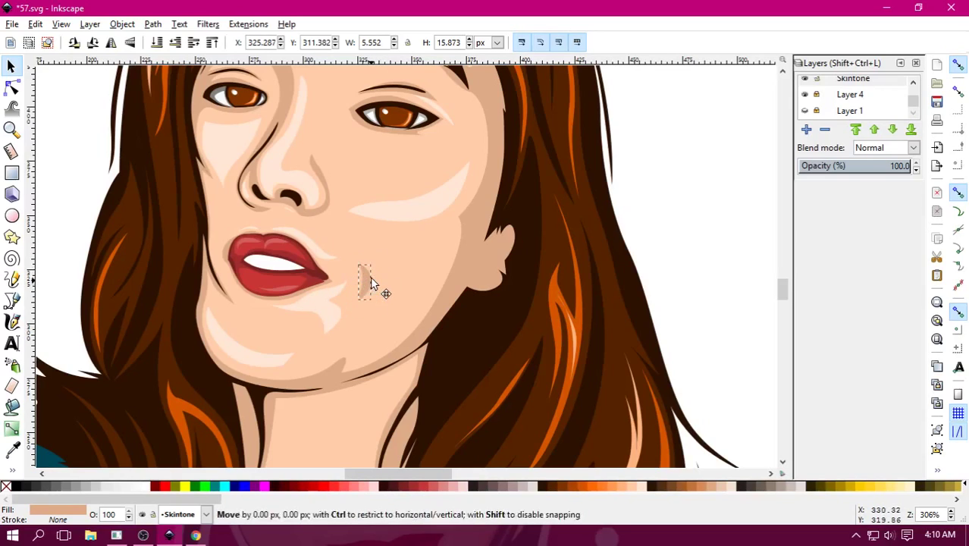
{"action": "left_click", "coordinate": [692, 249]}
{"action": "scroll", "coordinate": [637, 251], "scroll_direction": "down", "scroll_amount": 1, "text": "ctrl"}
{"action": "scroll", "coordinate": [616, 252], "scroll_direction": "down", "scroll_amount": 2, "text": "ctrl"}
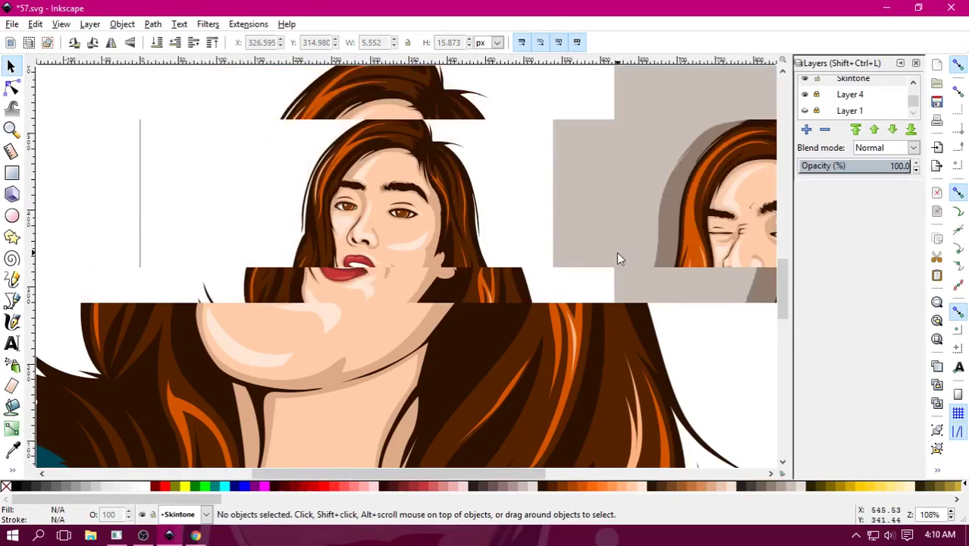
{"action": "scroll", "coordinate": [543, 277], "scroll_direction": "down", "scroll_amount": 1, "text": "ctrl"}
{"action": "scroll", "coordinate": [514, 296], "scroll_direction": "down", "scroll_amount": 1, "text": "ctrl"}
{"action": "left_click_drag", "start_coordinate": [426, 308], "coordinate": [424, 285]}
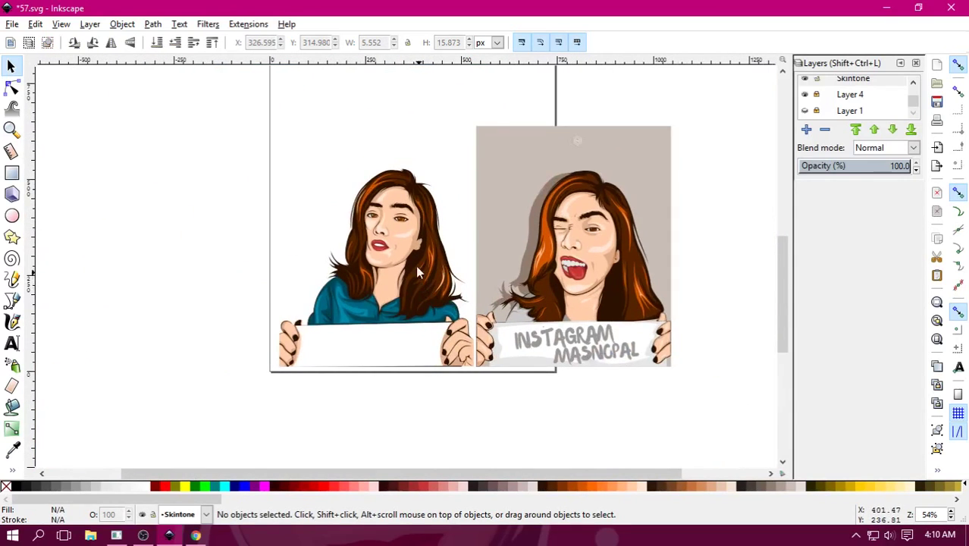
Draw a light peach, outline-free leaf highlight between the right eyebrow and eyelid crease.
{"action": "scroll", "coordinate": [416, 269], "scroll_direction": "up", "scroll_amount": 1, "text": "ctrl"}
{"action": "scroll", "coordinate": [413, 280], "scroll_direction": "up", "scroll_amount": 1, "text": "ctrl"}
{"action": "scroll", "coordinate": [410, 296], "scroll_direction": "up", "scroll_amount": 1, "text": "ctrl"}
{"action": "scroll", "coordinate": [403, 319], "scroll_direction": "up", "scroll_amount": 1, "text": "ctrl"}
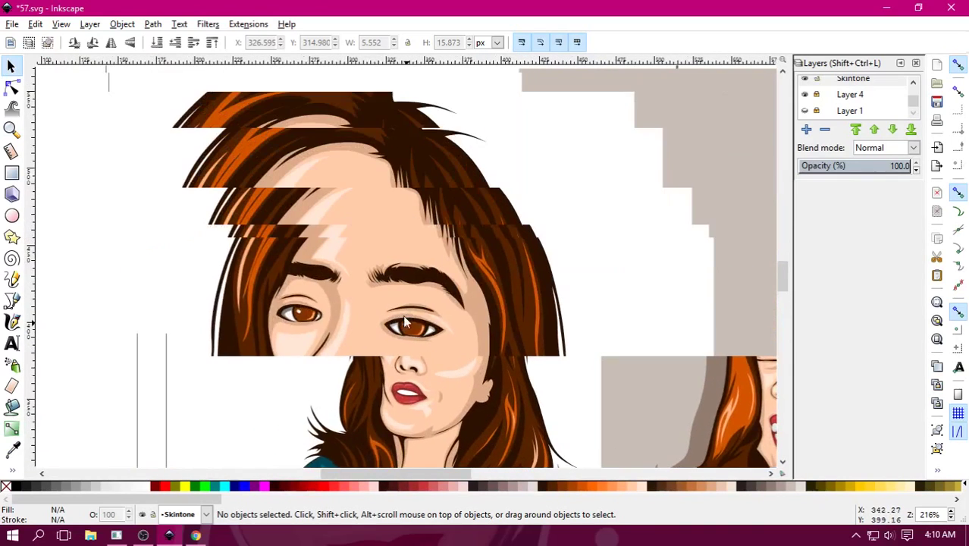
{"action": "scroll", "coordinate": [406, 273], "scroll_direction": "up", "scroll_amount": 4, "text": "ctrl"}
{"action": "left_click", "coordinate": [11, 322]}
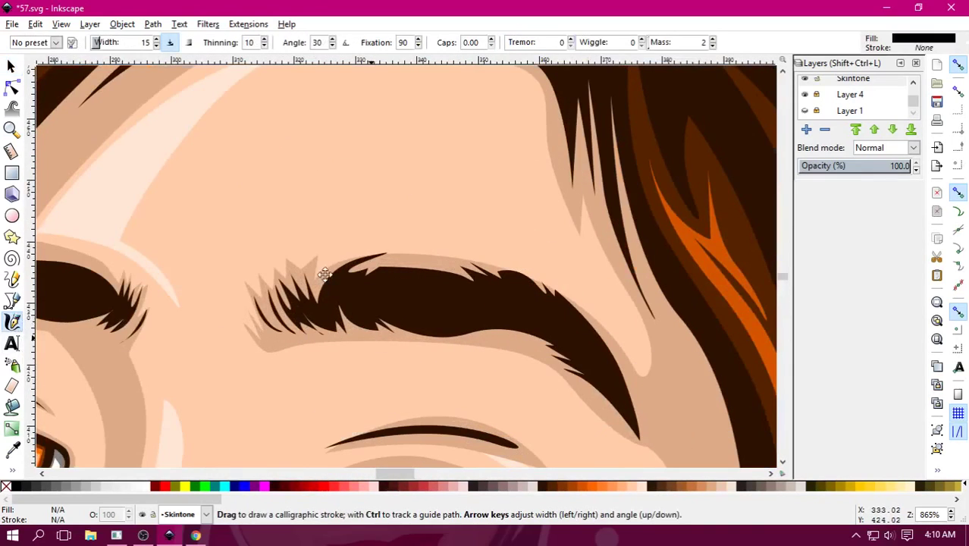
{"action": "scroll", "coordinate": [281, 217], "scroll_direction": "down", "scroll_amount": 4}
{"action": "left_click", "coordinate": [11, 302]}
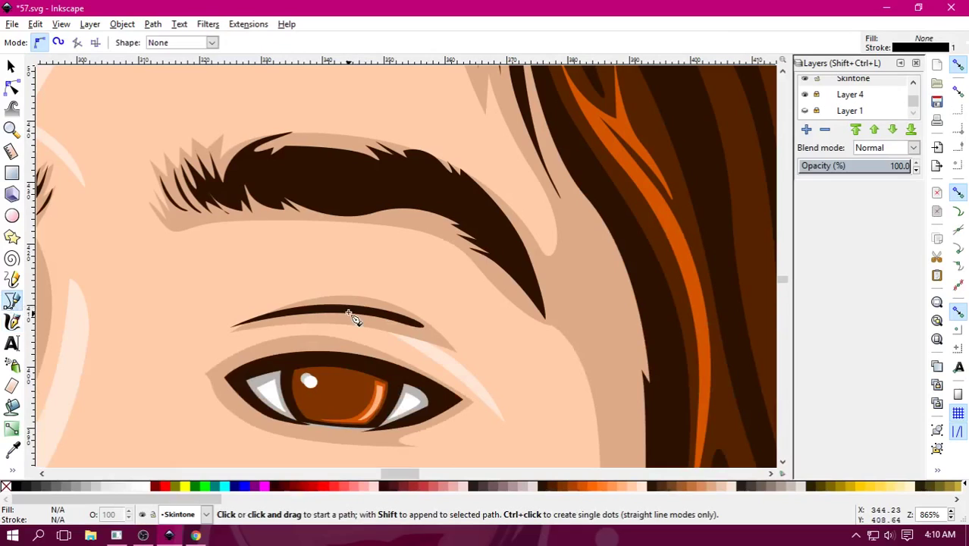
{"action": "left_click", "coordinate": [343, 243]}
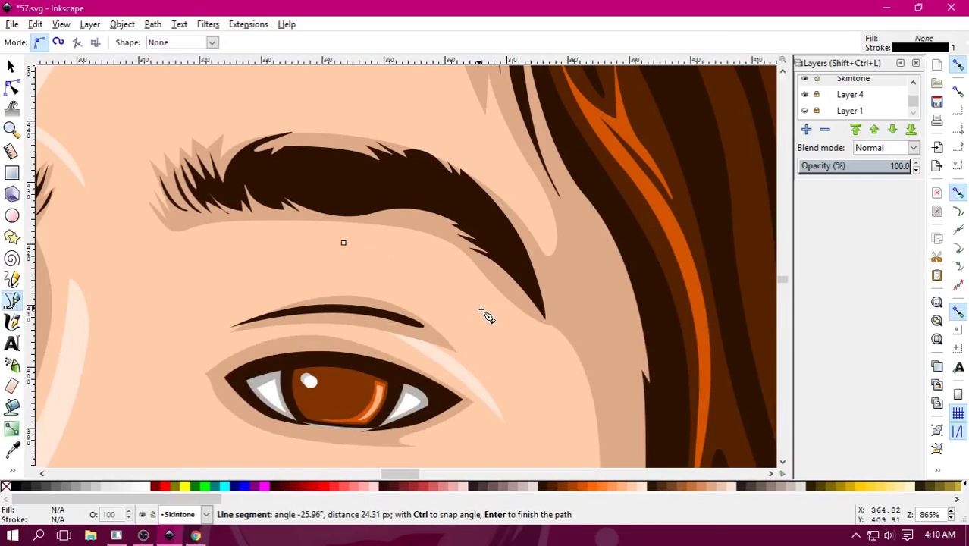
{"action": "left_click_drag", "start_coordinate": [493, 317], "coordinate": [554, 396]}
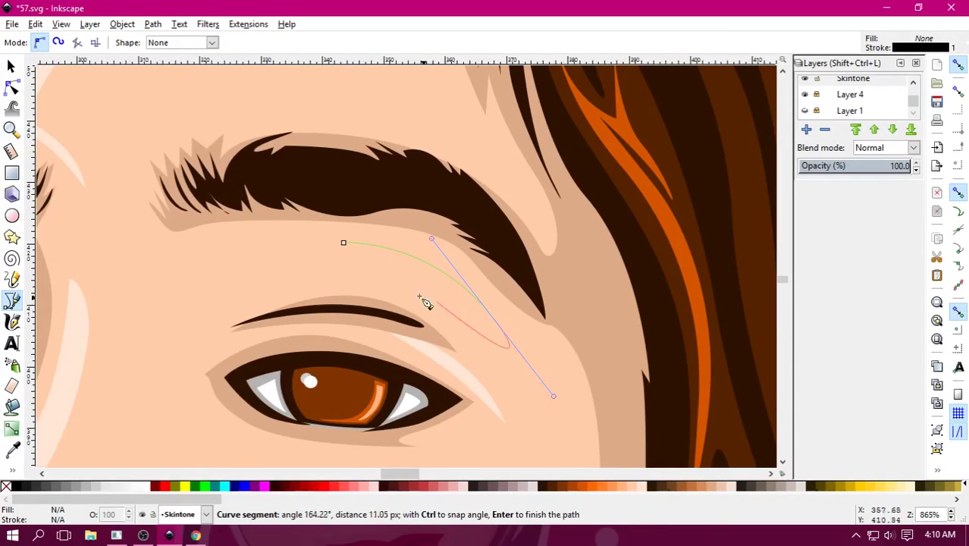
{"action": "left_click_drag", "start_coordinate": [425, 303], "coordinate": [357, 274]}
{"action": "left_click", "coordinate": [344, 244]}
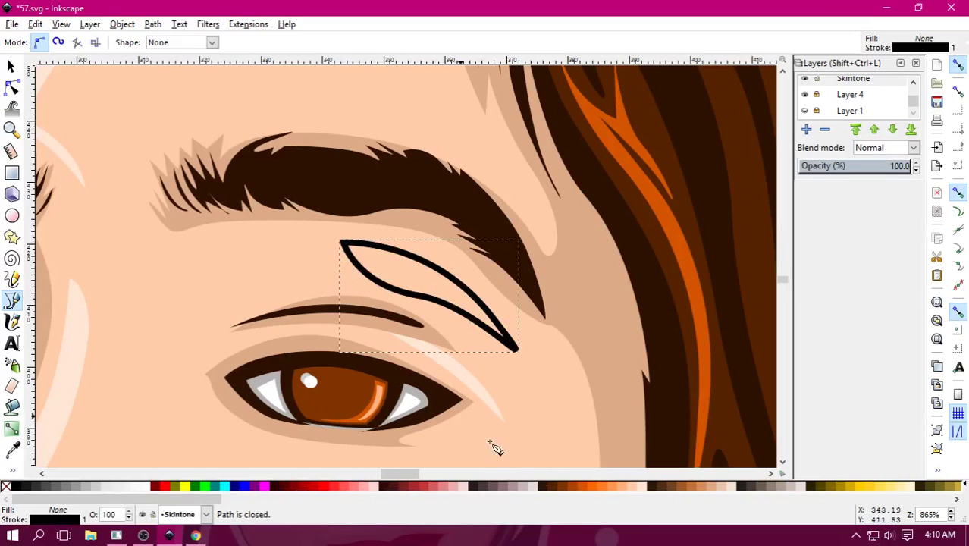
{"action": "left_click", "coordinate": [640, 485]}
{"action": "right_click", "coordinate": [9, 487]}
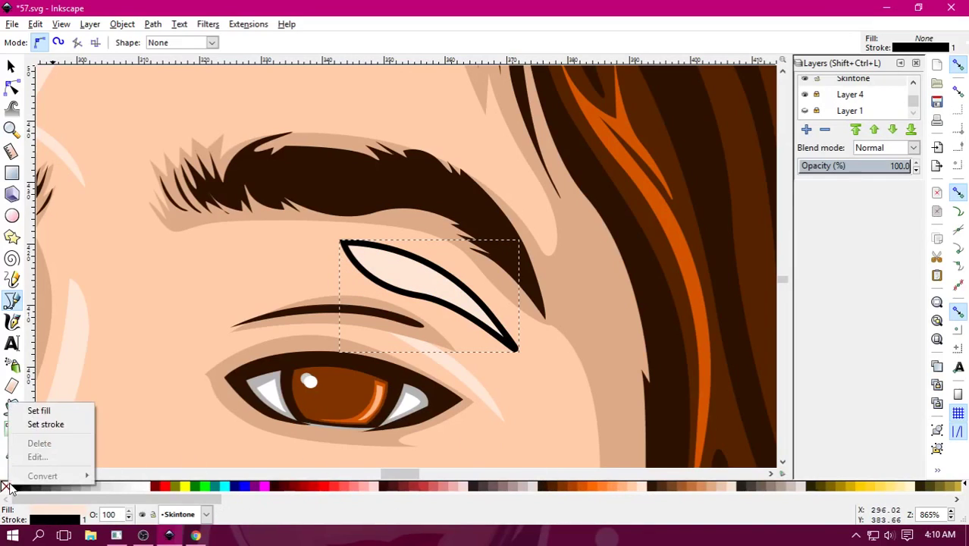
{"action": "left_click", "coordinate": [46, 425]}
Draw a light peach, outline-free highlight running down the ear to the earlobe.
{"action": "scroll", "coordinate": [465, 396], "scroll_direction": "down", "scroll_amount": 3}
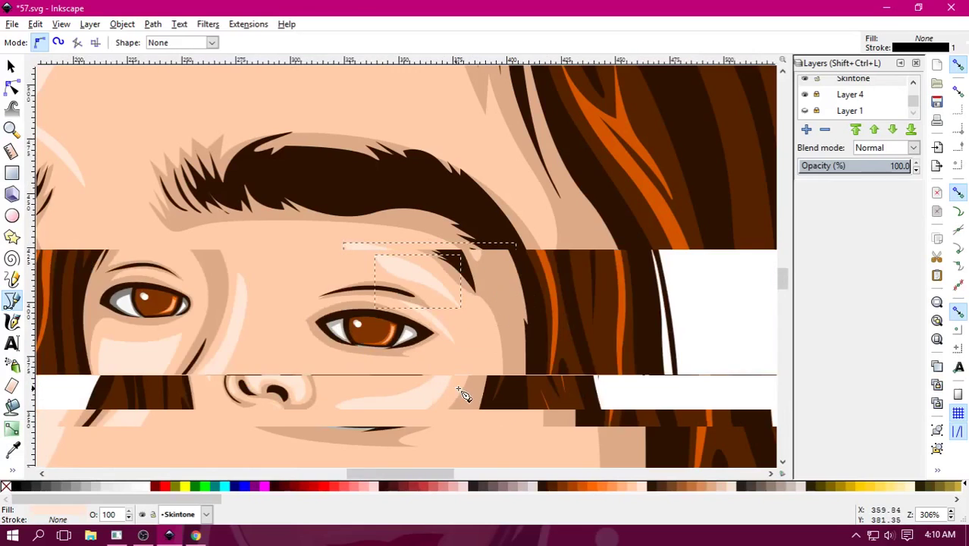
{"action": "scroll", "coordinate": [417, 314], "scroll_direction": "up", "scroll_amount": 1}
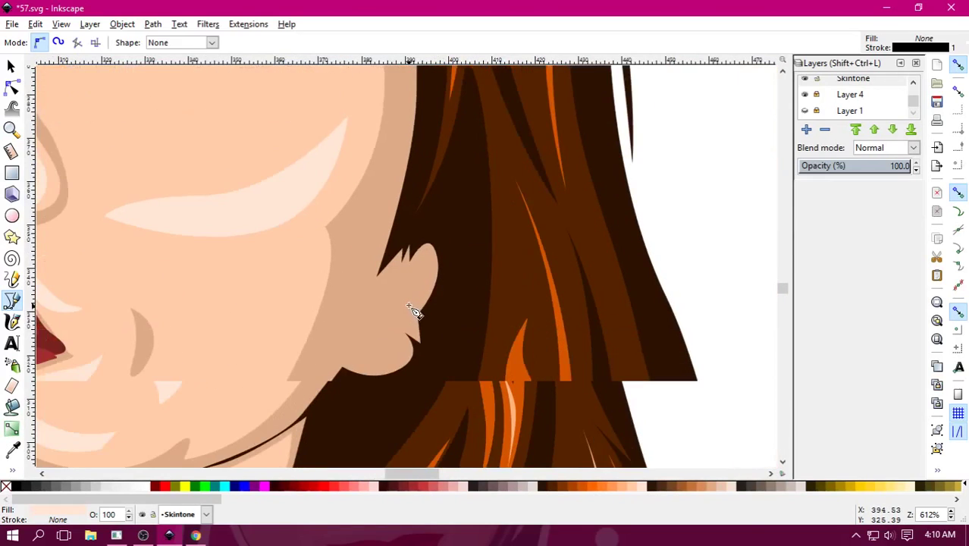
{"action": "scroll", "coordinate": [394, 322], "scroll_direction": "up", "scroll_amount": 2}
{"action": "left_click", "coordinate": [377, 287]}
{"action": "left_click_drag", "start_coordinate": [344, 352], "coordinate": [327, 369]}
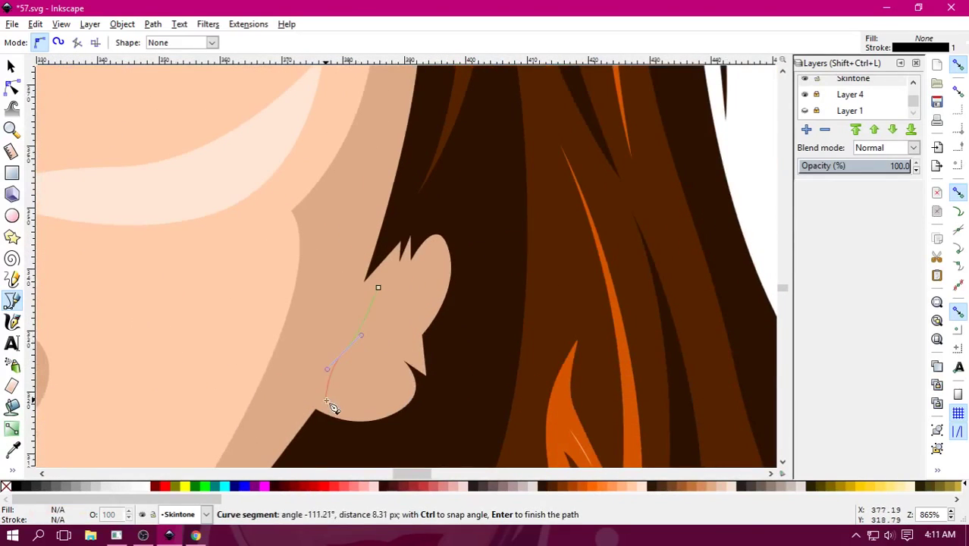
{"action": "left_click_drag", "start_coordinate": [398, 408], "coordinate": [389, 340]}
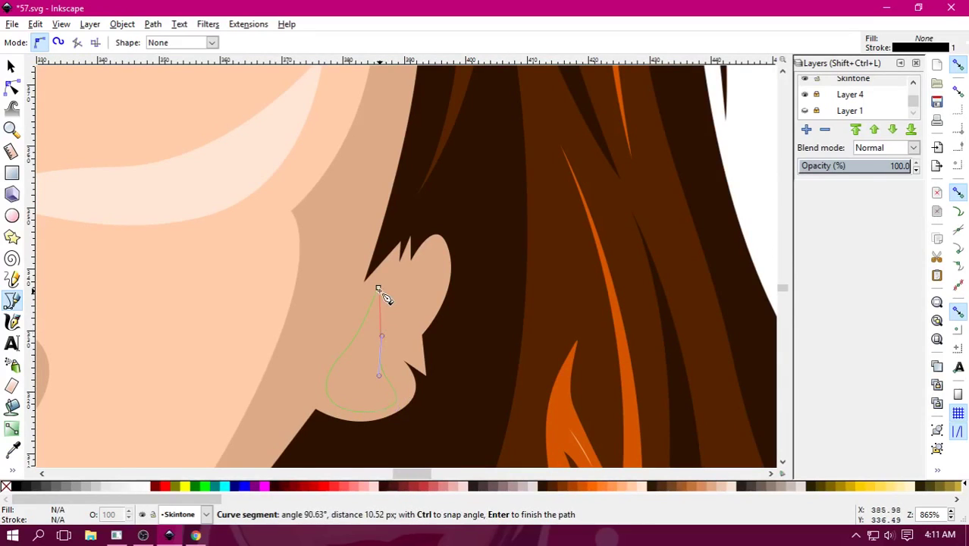
{"action": "left_click_drag", "start_coordinate": [378, 288], "coordinate": [393, 232]}
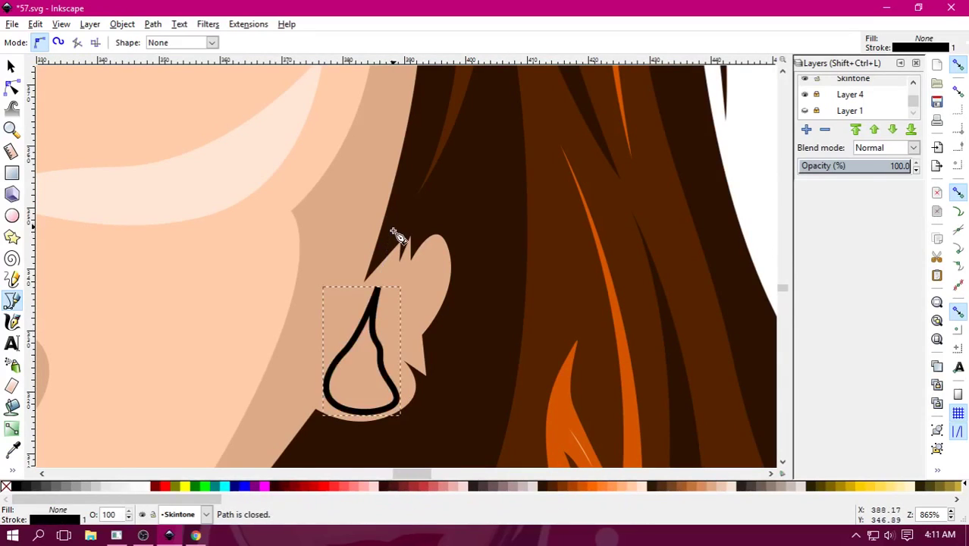
{"action": "left_click", "coordinate": [616, 485]}
{"action": "left_click", "coordinate": [627, 484]}
{"action": "right_click", "coordinate": [6, 489]}
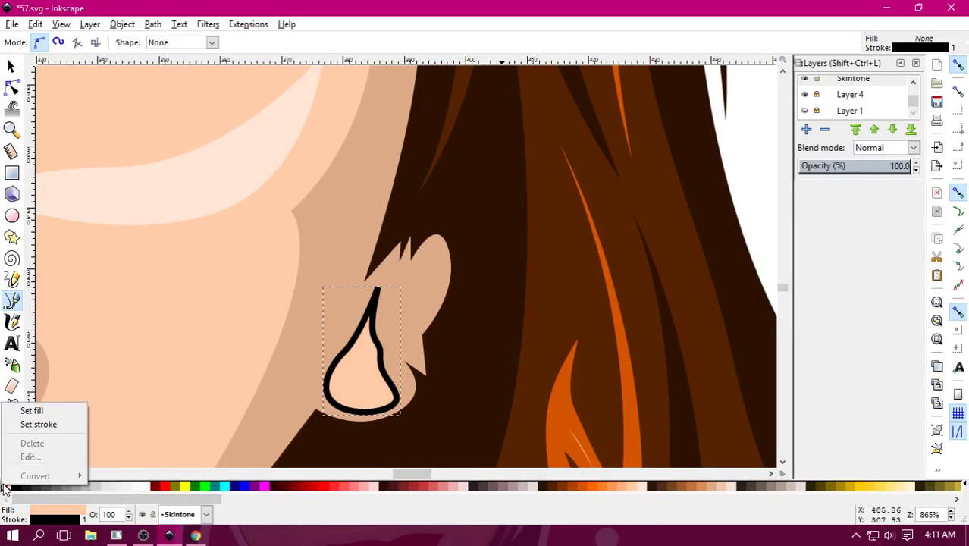
{"action": "left_click", "coordinate": [45, 422]}
Add an outline-free #FFCCAA peach highlight inside the upper ear.
{"action": "scroll", "coordinate": [343, 415], "scroll_direction": "up", "scroll_amount": 1}
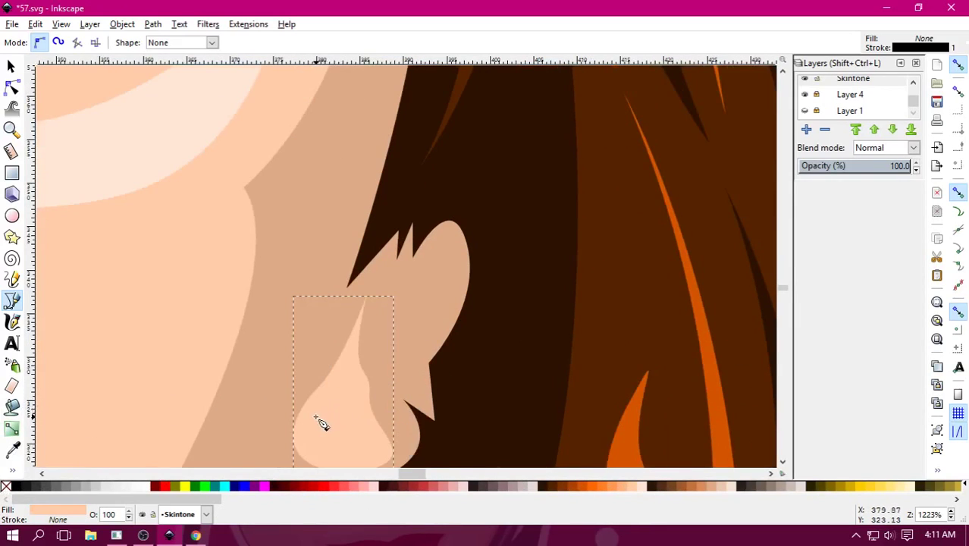
{"action": "scroll", "coordinate": [321, 424], "scroll_direction": "down", "scroll_amount": 2}
{"action": "left_click_drag", "start_coordinate": [408, 200], "coordinate": [425, 214]}
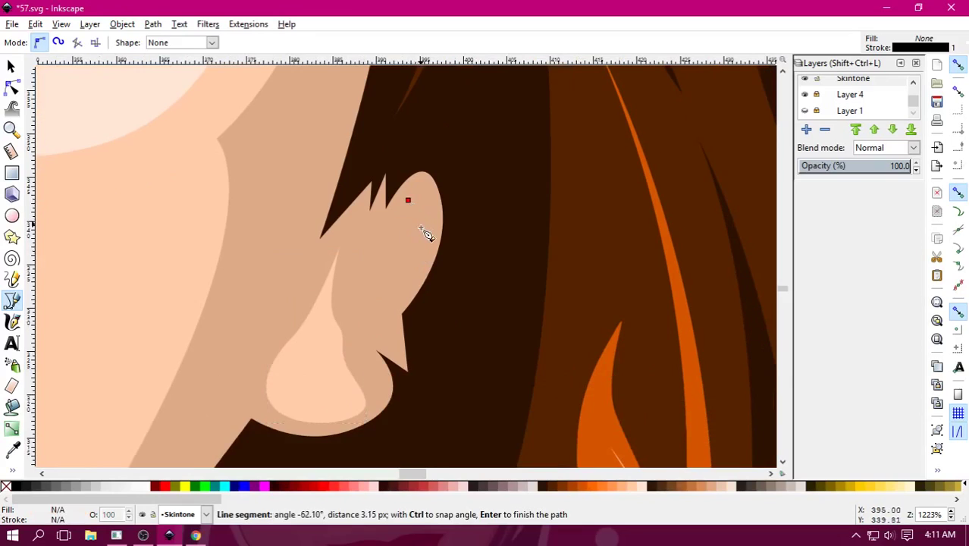
{"action": "left_click", "coordinate": [391, 311]}
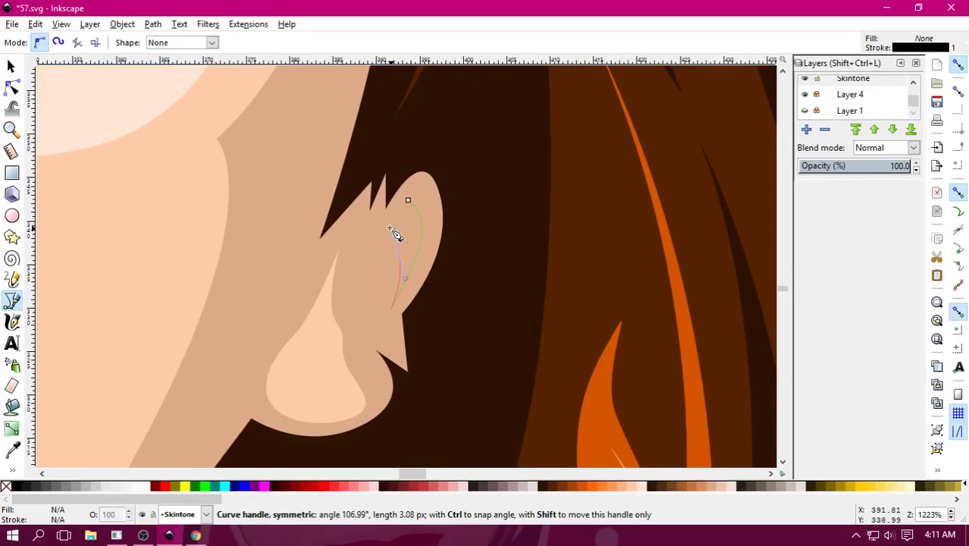
{"action": "left_click_drag", "start_coordinate": [401, 243], "coordinate": [397, 227]}
{"action": "left_click", "coordinate": [408, 200]}
{"action": "left_click", "coordinate": [627, 489]}
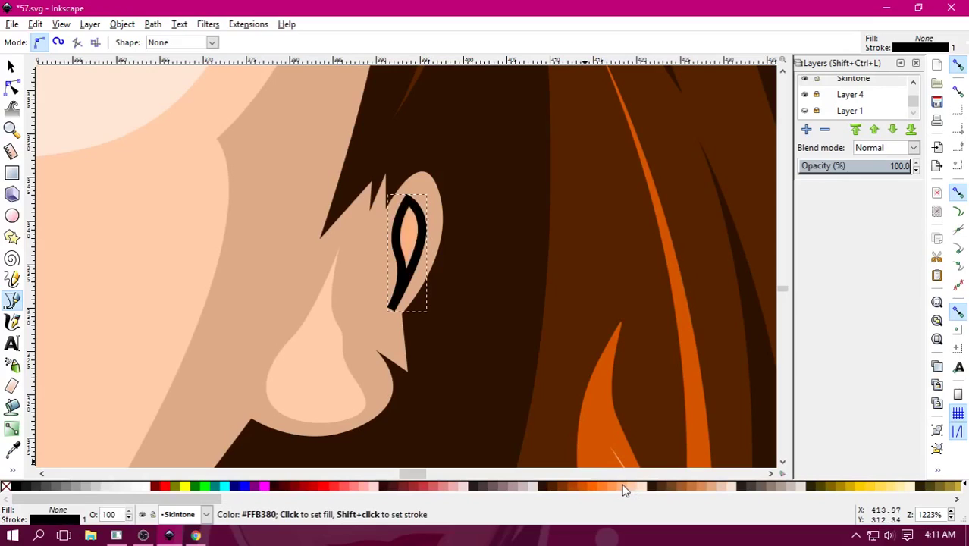
{"action": "left_click", "coordinate": [636, 491]}
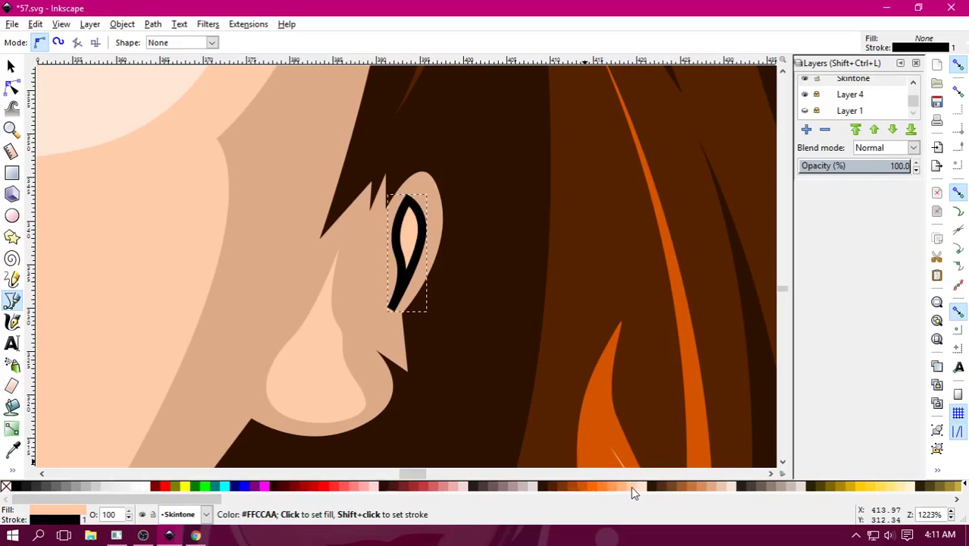
{"action": "right_click", "coordinate": [57, 520]}
{"action": "left_click", "coordinate": [53, 432]}
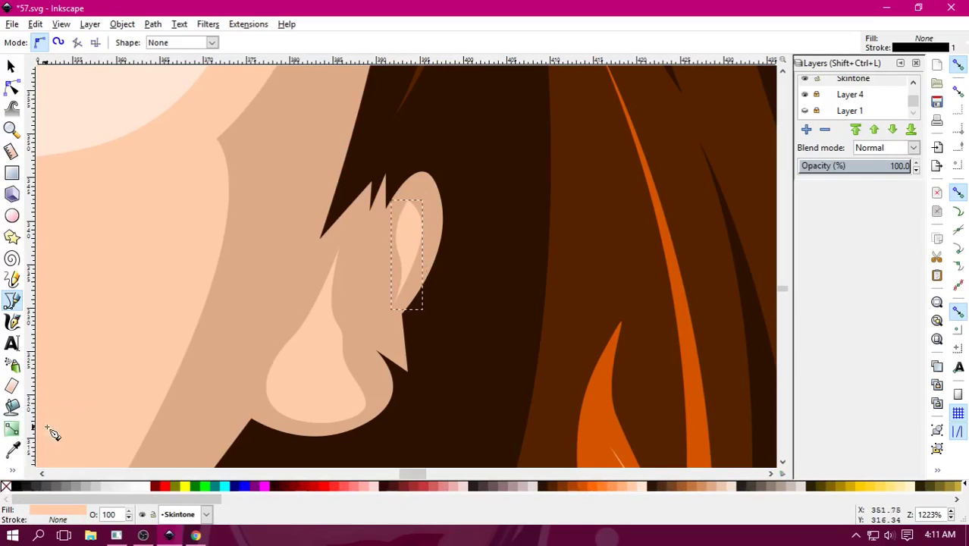
Add a pale peach, outline-free crescent highlight on the earlobe.
{"action": "left_click", "coordinate": [295, 357]}
{"action": "left_click", "coordinate": [356, 400]}
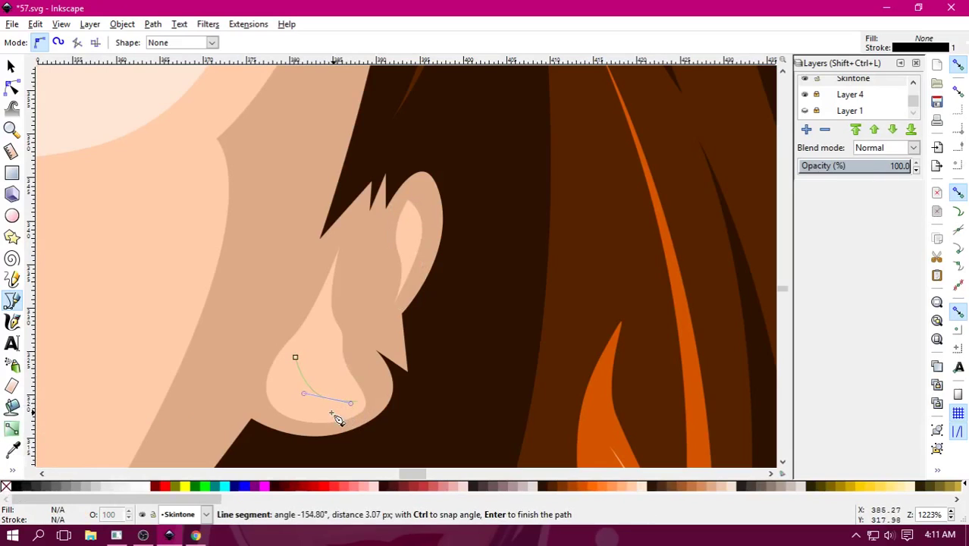
{"action": "left_click_drag", "start_coordinate": [333, 417], "coordinate": [287, 409]}
{"action": "left_click", "coordinate": [295, 358]}
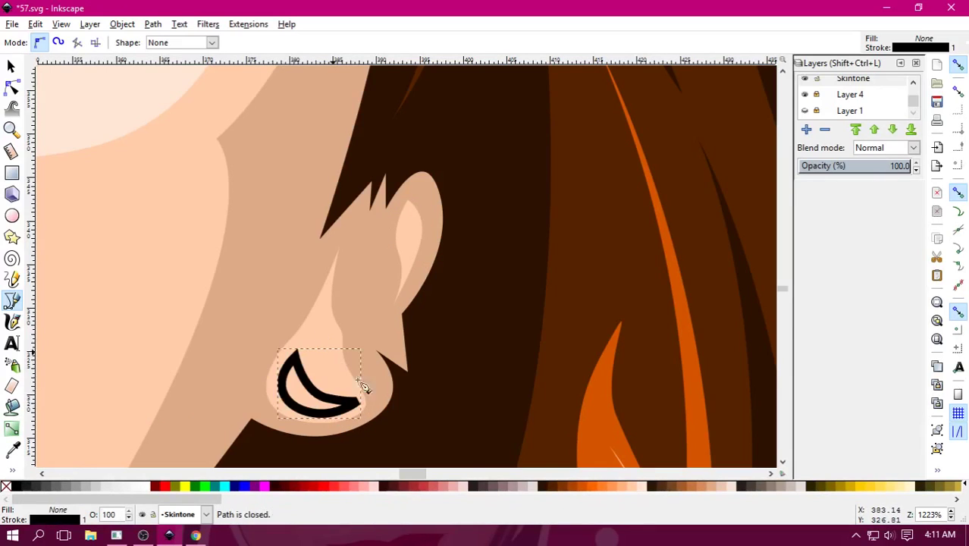
{"action": "left_click", "coordinate": [643, 486]}
{"action": "right_click", "coordinate": [5, 486]}
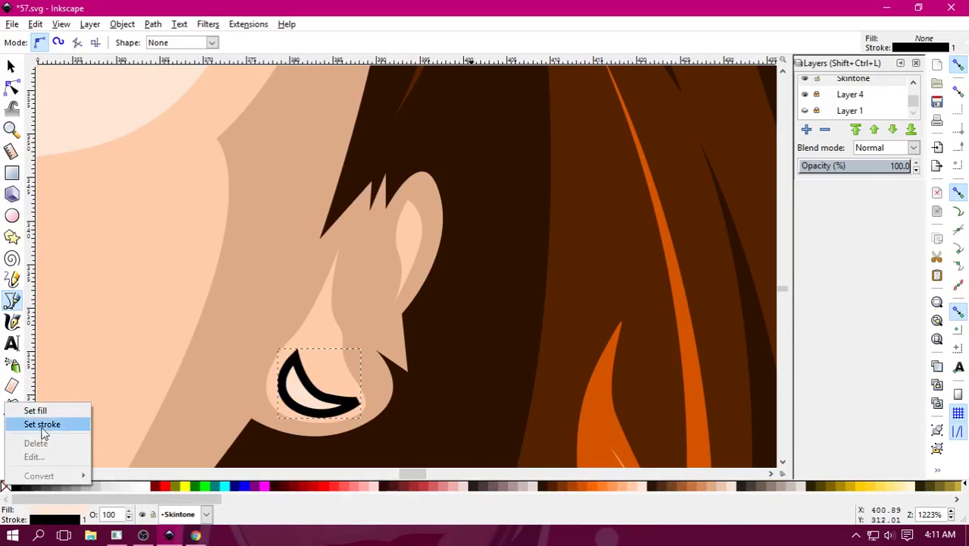
{"action": "left_click", "coordinate": [43, 425]}
Return to the selector and deselect everything to review the ear.
{"action": "scroll", "coordinate": [287, 391], "scroll_direction": "down", "scroll_amount": 3}
{"action": "scroll", "coordinate": [309, 381], "scroll_direction": "down", "scroll_amount": 2}
{"action": "scroll", "coordinate": [315, 380], "scroll_direction": "down", "scroll_amount": 3}
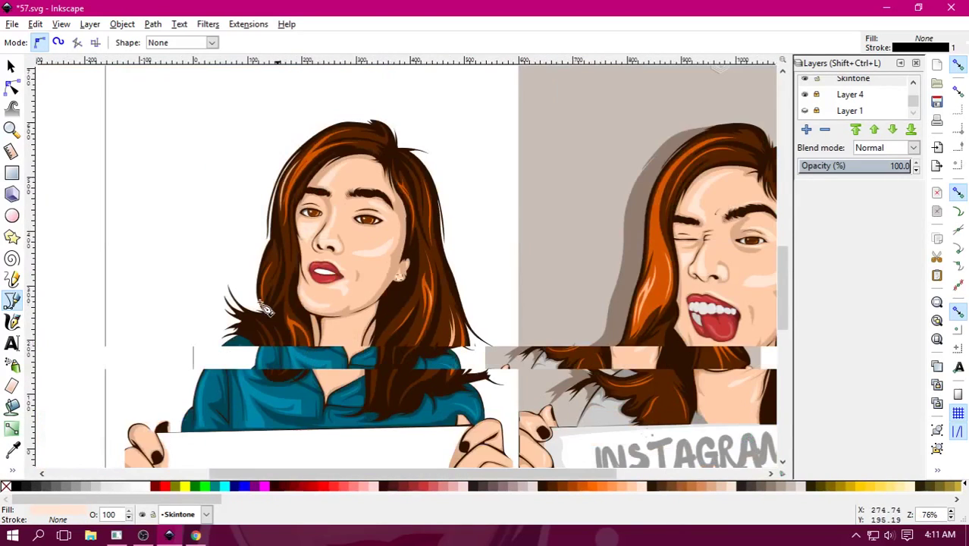
{"action": "left_click", "coordinate": [11, 66]}
{"action": "key", "text": "Escape"}
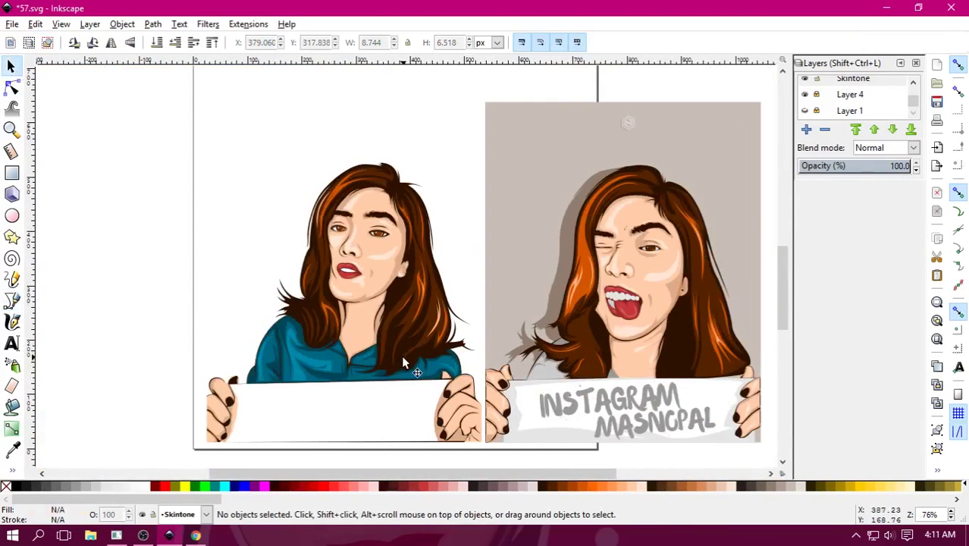
{"action": "scroll", "coordinate": [401, 355], "scroll_direction": "down", "scroll_amount": 1}
{"action": "scroll", "coordinate": [401, 355], "scroll_direction": "up", "scroll_amount": 2}
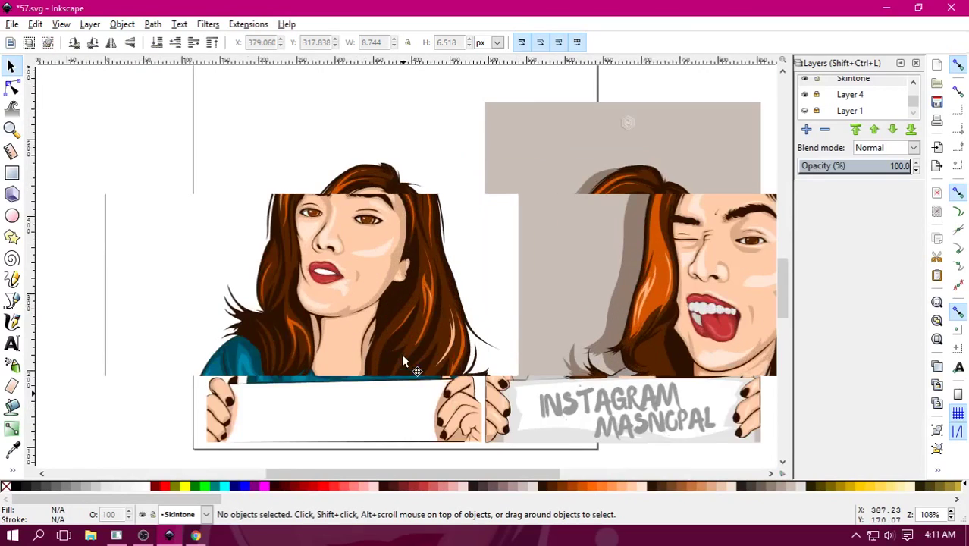
{"action": "scroll", "coordinate": [403, 348], "scroll_direction": "up", "scroll_amount": 1}
{"action": "scroll", "coordinate": [461, 245], "scroll_direction": "up", "scroll_amount": 1}
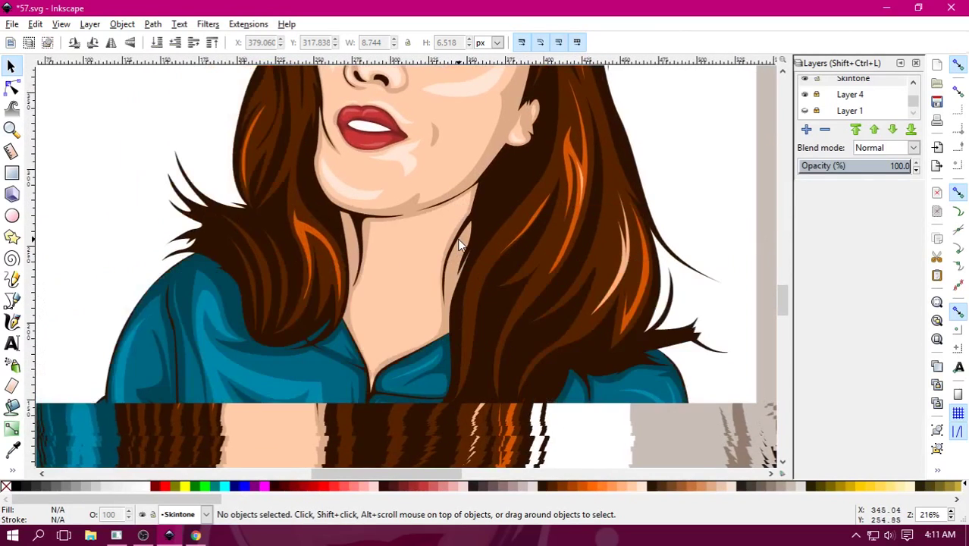
Draw an outline-free crescent highlight under the chin.
{"action": "key", "text": "plus"}
{"action": "key", "text": "plus"}
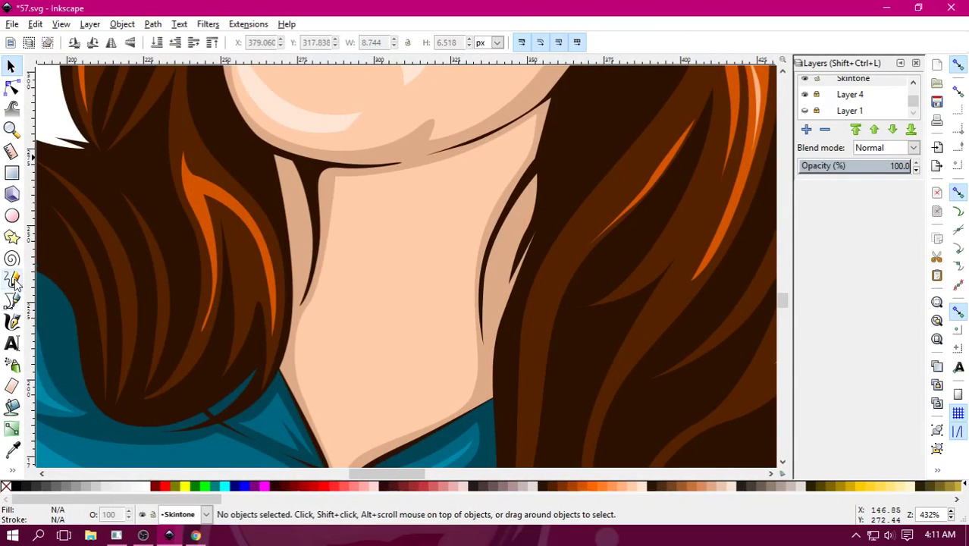
{"action": "left_click", "coordinate": [11, 300]}
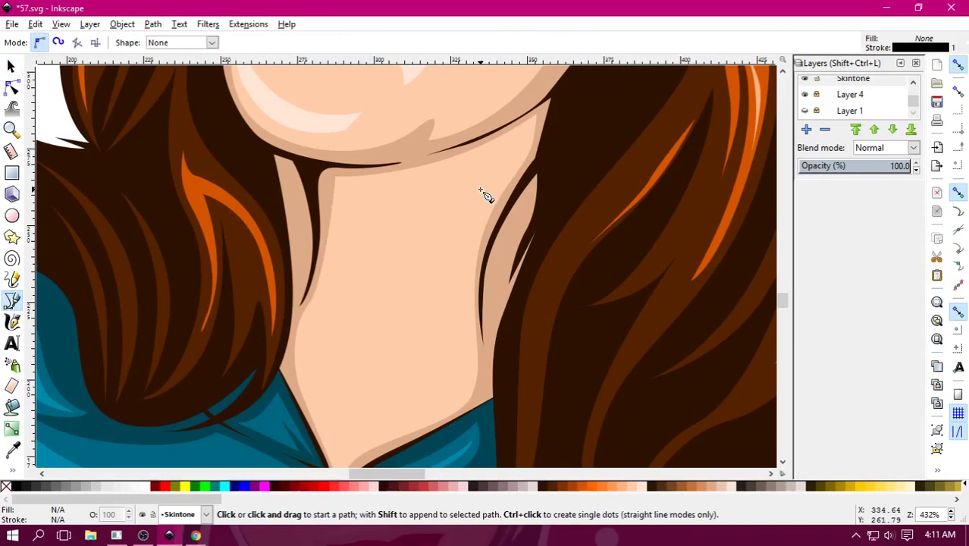
{"action": "left_click", "coordinate": [480, 190]}
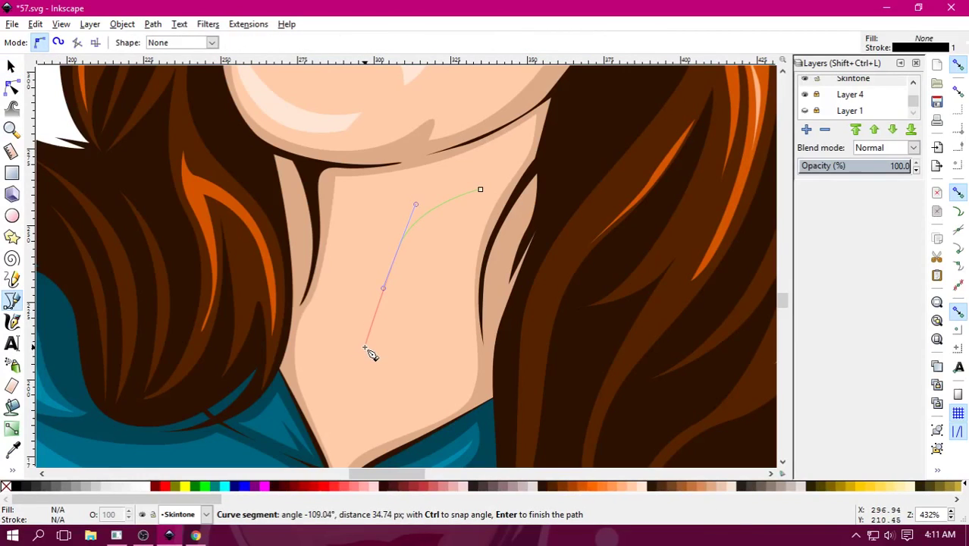
{"action": "left_click_drag", "start_coordinate": [480, 189], "coordinate": [564, 158]}
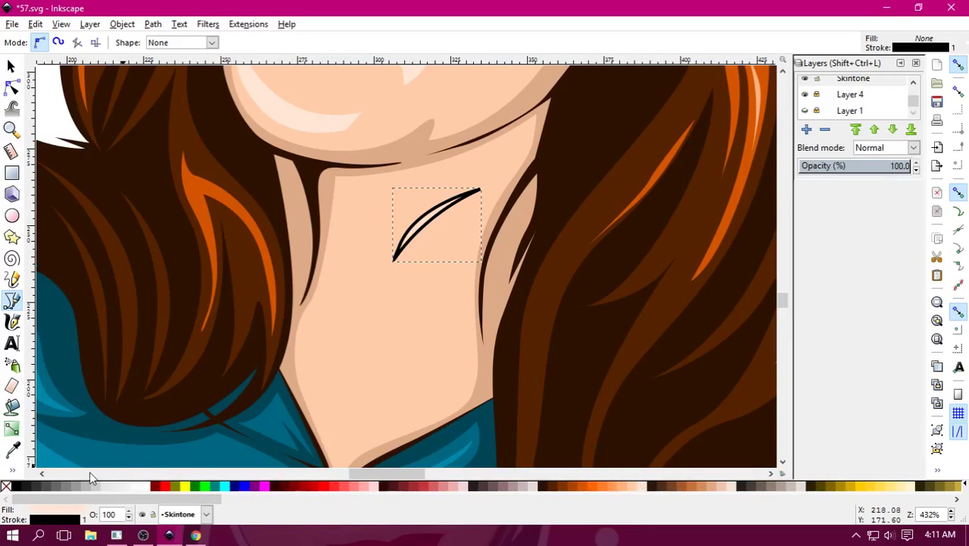
{"action": "right_click", "coordinate": [6, 485]}
{"action": "left_click", "coordinate": [39, 424]}
{"action": "scroll", "coordinate": [460, 335], "scroll_direction": "down", "scroll_amount": 2}
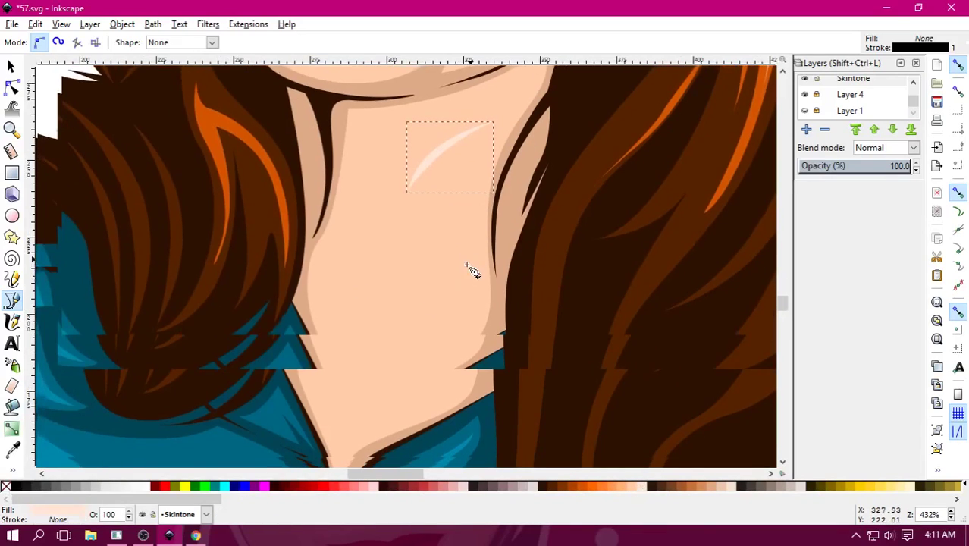
Draw a light peach, outline-free V-shaped highlight tracing the neckline above the collar.
{"action": "left_click", "coordinate": [319, 254]}
{"action": "left_click_drag", "start_coordinate": [329, 306], "coordinate": [348, 347]}
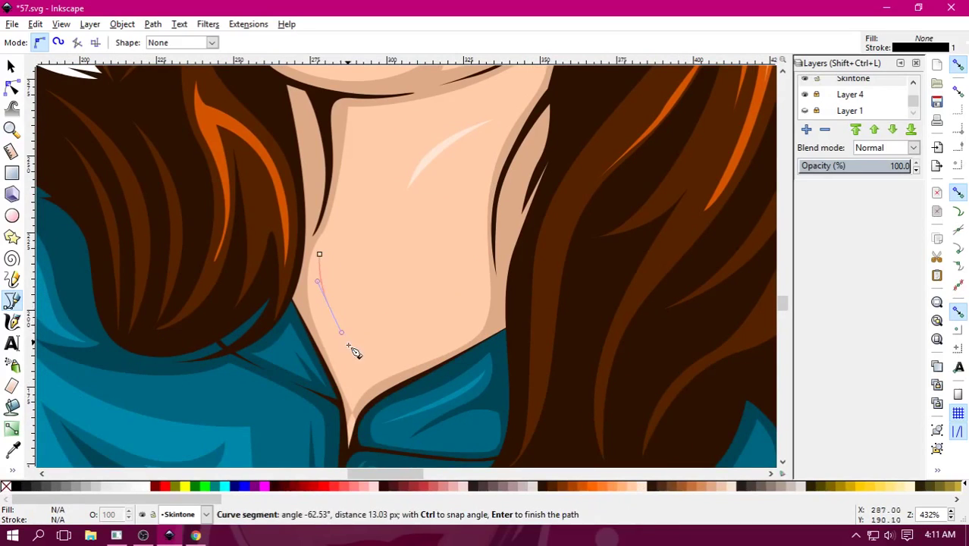
{"action": "left_click", "coordinate": [350, 380]}
{"action": "mouse_move", "coordinate": [416, 347]}
{"action": "left_mouse_down"}
{"action": "mouse_move", "coordinate": [455, 339]}
{"action": "mouse_move", "coordinate": [489, 278]}
{"action": "left_mouse_up"}
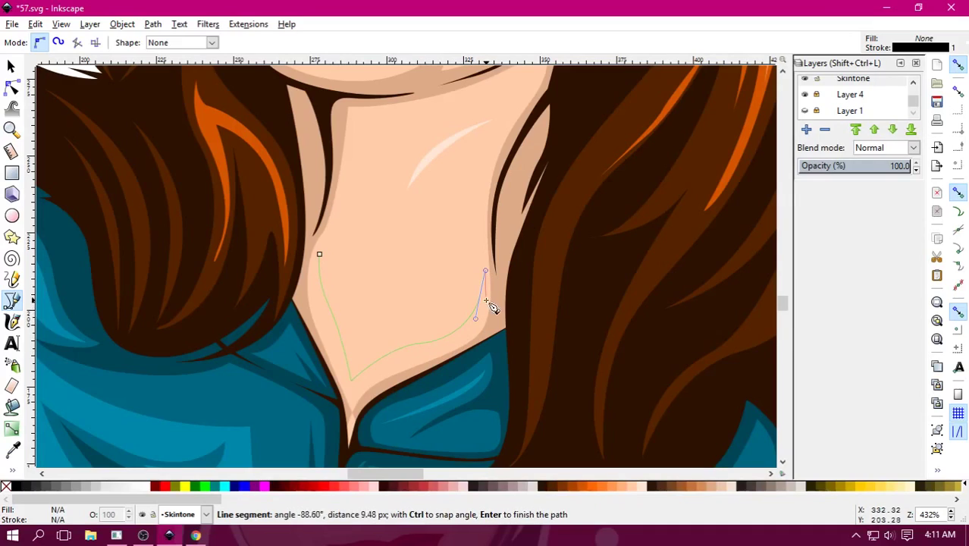
{"action": "left_click_drag", "start_coordinate": [473, 335], "coordinate": [456, 352]}
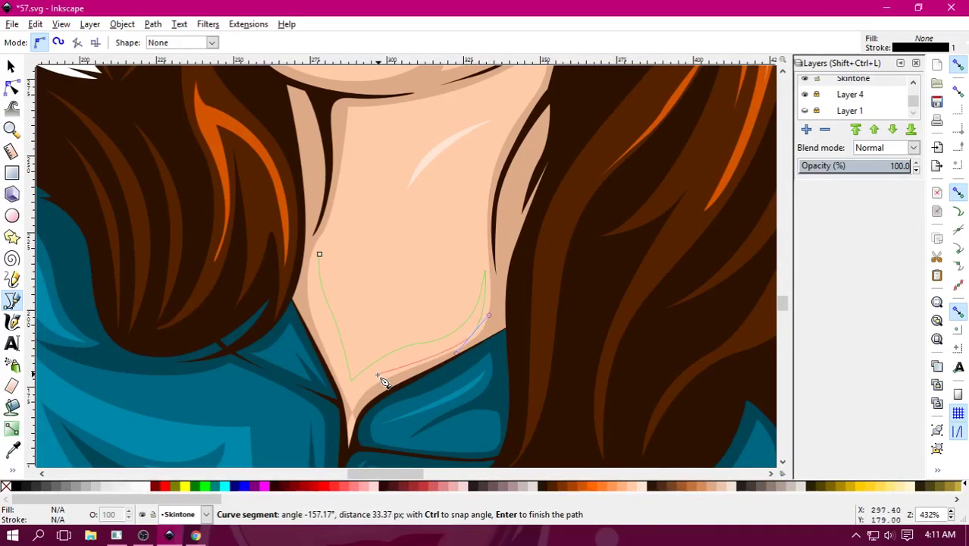
{"action": "left_click_drag", "start_coordinate": [390, 365], "coordinate": [351, 393]}
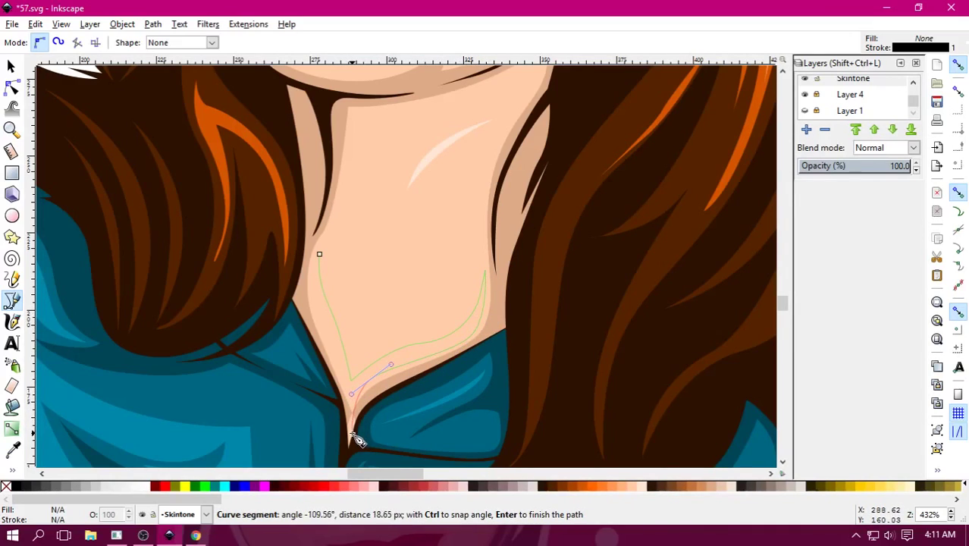
{"action": "left_click_drag", "start_coordinate": [351, 438], "coordinate": [334, 358]}
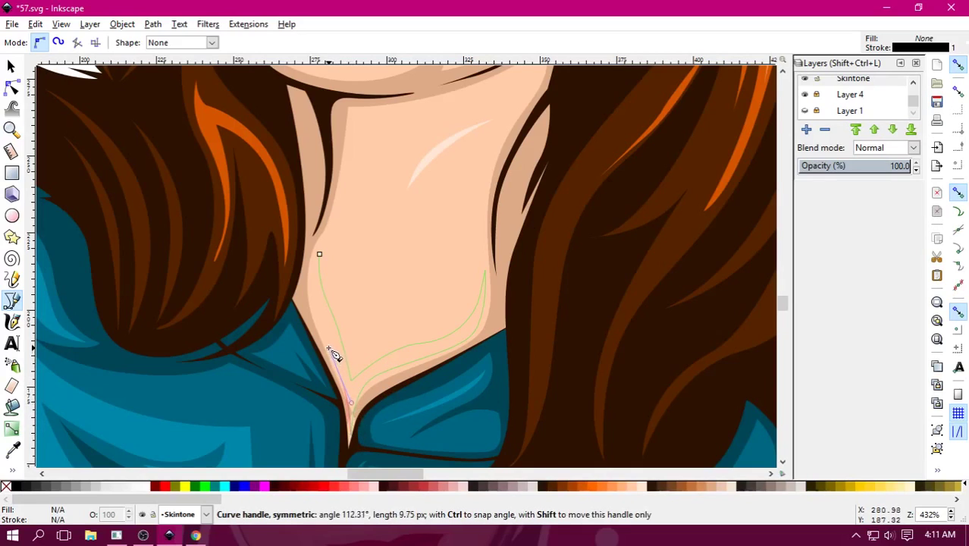
{"action": "left_click_drag", "start_coordinate": [320, 255], "coordinate": [341, 231]}
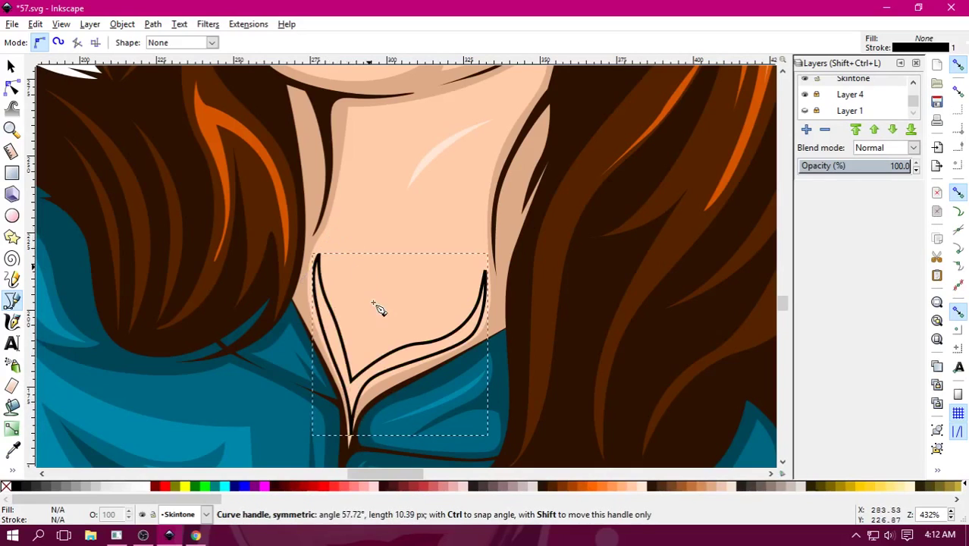
{"action": "left_click", "coordinate": [634, 487]}
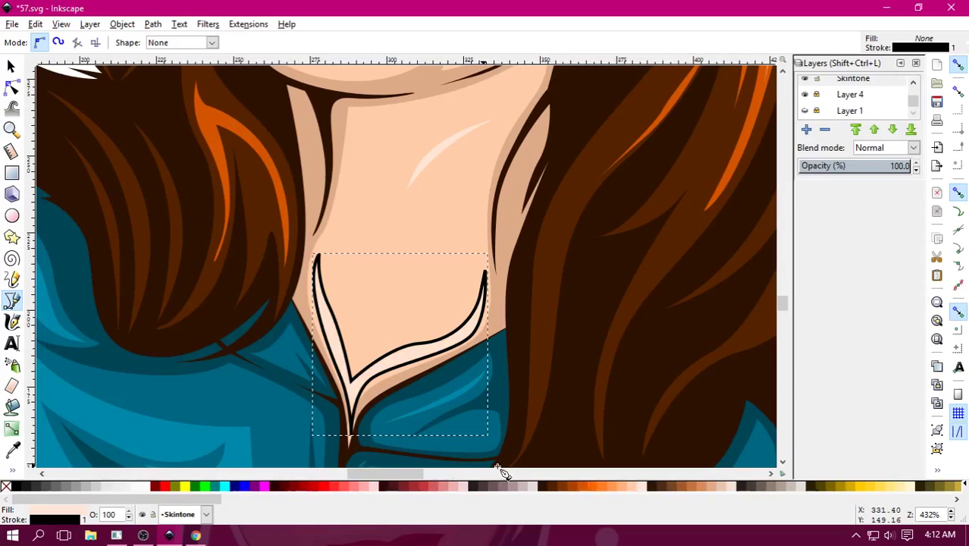
{"action": "right_click", "coordinate": [6, 483]}
{"action": "left_click", "coordinate": [39, 424]}
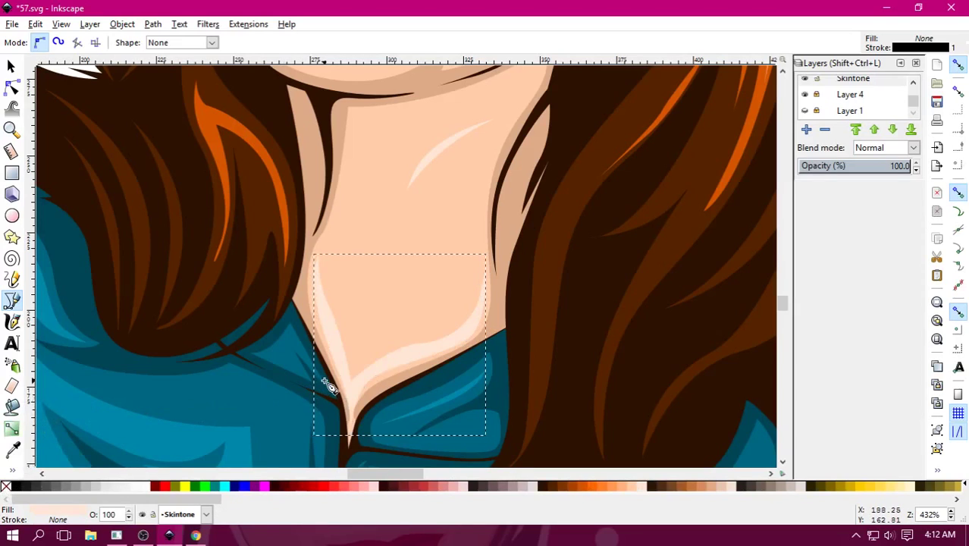
{"action": "key", "text": "minus"}
{"action": "key", "text": "minus"}
{"action": "key", "text": "minus"}
{"action": "key", "text": "minus"}
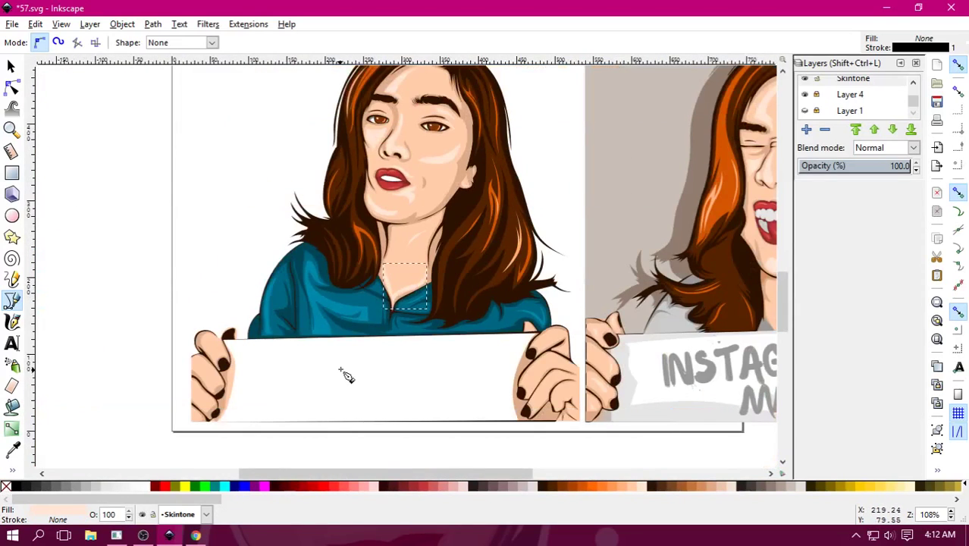
Draw a closed highlight on the upper finger, filled pale peach with no outline.
{"action": "left_click_drag", "start_coordinate": [341, 372], "coordinate": [418, 270]}
{"action": "scroll", "coordinate": [418, 269], "scroll_direction": "up", "scroll_amount": 1}
{"action": "scroll", "coordinate": [363, 248], "scroll_direction": "up", "scroll_amount": 2}
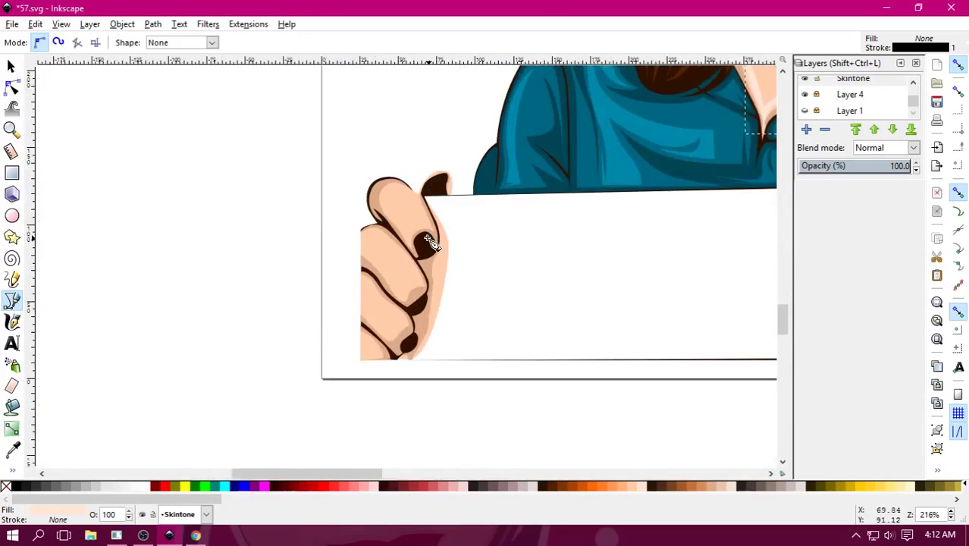
{"action": "scroll", "coordinate": [411, 216], "scroll_direction": "up", "scroll_amount": 1}
{"action": "scroll", "coordinate": [393, 151], "scroll_direction": "up", "scroll_amount": 1}
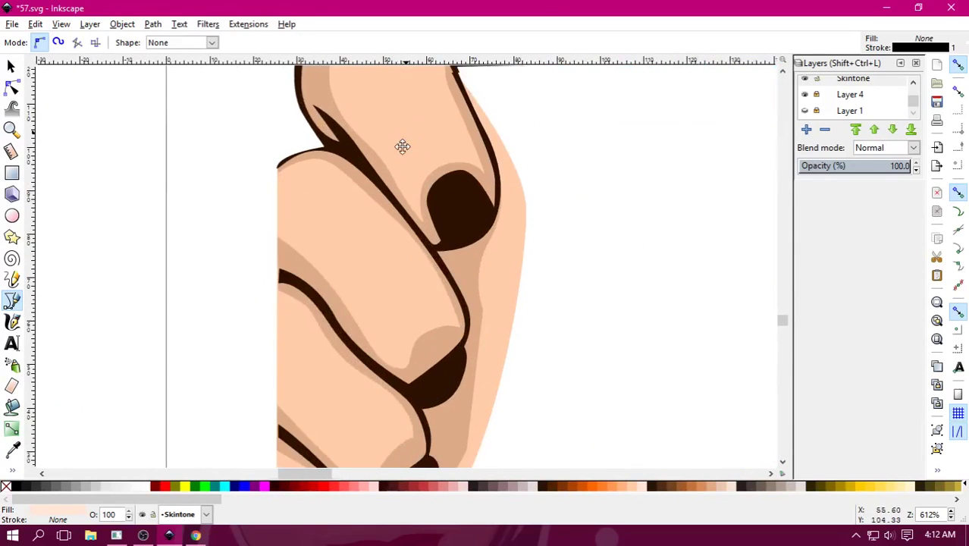
{"action": "scroll", "coordinate": [409, 250], "scroll_direction": "up", "scroll_amount": 1}
{"action": "mouse_move", "coordinate": [398, 225]}
{"action": "left_mouse_down"}
{"action": "mouse_move", "coordinate": [443, 322]}
{"action": "mouse_move", "coordinate": [347, 368]}
{"action": "left_mouse_up"}
{"action": "left_click_drag", "start_coordinate": [342, 265], "coordinate": [325, 250]}
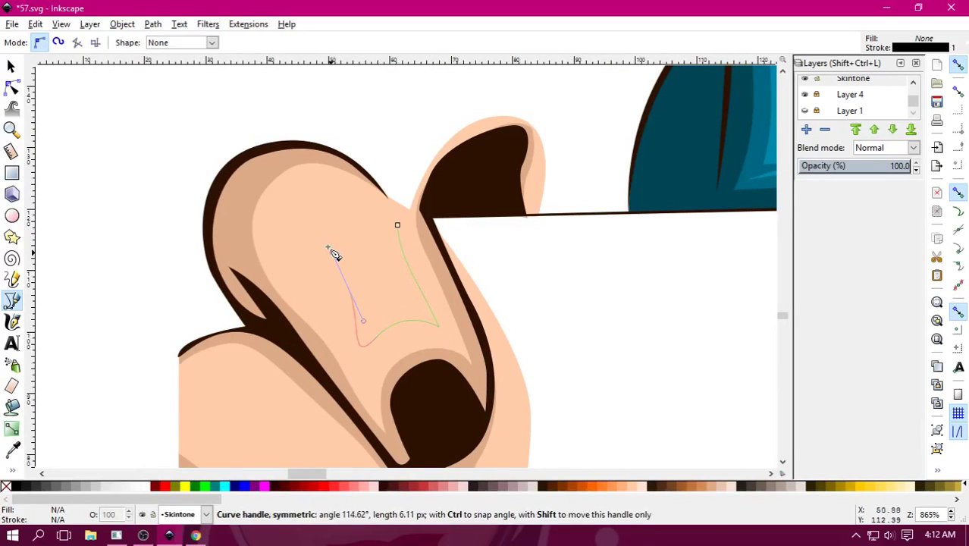
{"action": "left_click_drag", "start_coordinate": [397, 225], "coordinate": [411, 217]}
{"action": "scroll", "coordinate": [428, 334], "scroll_direction": "down", "scroll_amount": 5}
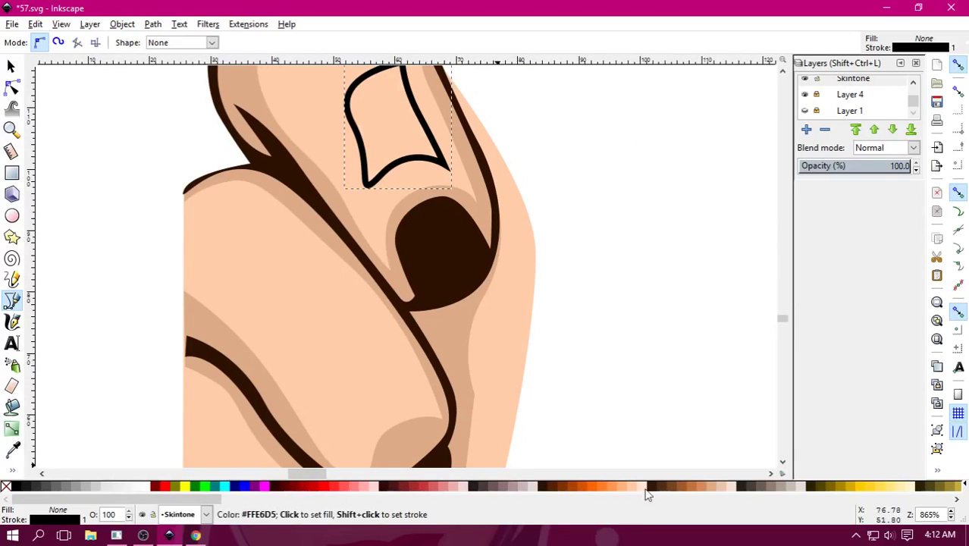
{"action": "left_click", "coordinate": [464, 486]}
{"action": "left_click", "coordinate": [6, 486], "text": "shift"}
Draw closed curved highlight shapes on the second and third fingers.
{"action": "scroll", "coordinate": [353, 297], "scroll_direction": "down", "scroll_amount": 2}
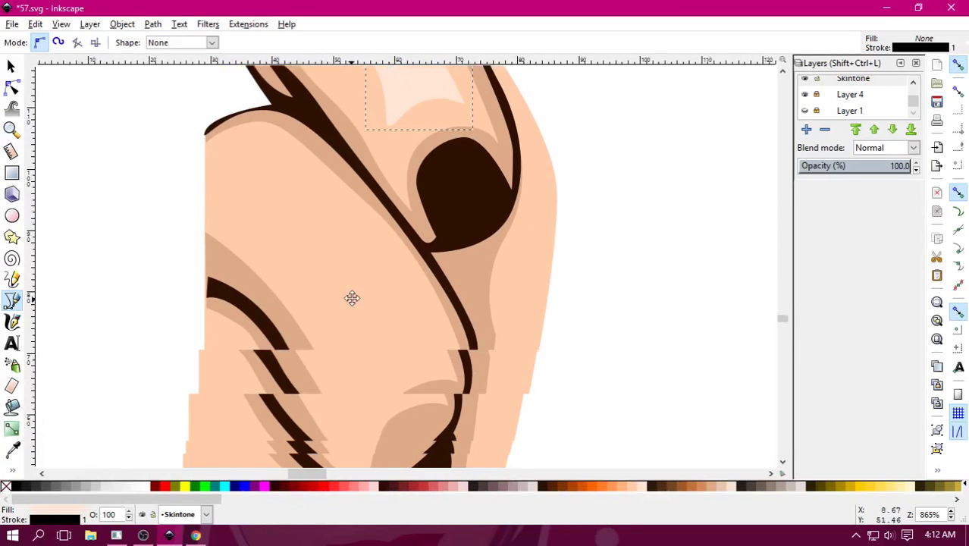
{"action": "scroll", "coordinate": [353, 296], "scroll_direction": "left", "scroll_amount": 1}
{"action": "left_click", "coordinate": [262, 153]}
{"action": "mouse_move", "coordinate": [341, 232]}
{"action": "left_mouse_down"}
{"action": "mouse_move", "coordinate": [358, 281]}
{"action": "mouse_move", "coordinate": [393, 243]}
{"action": "left_mouse_up"}
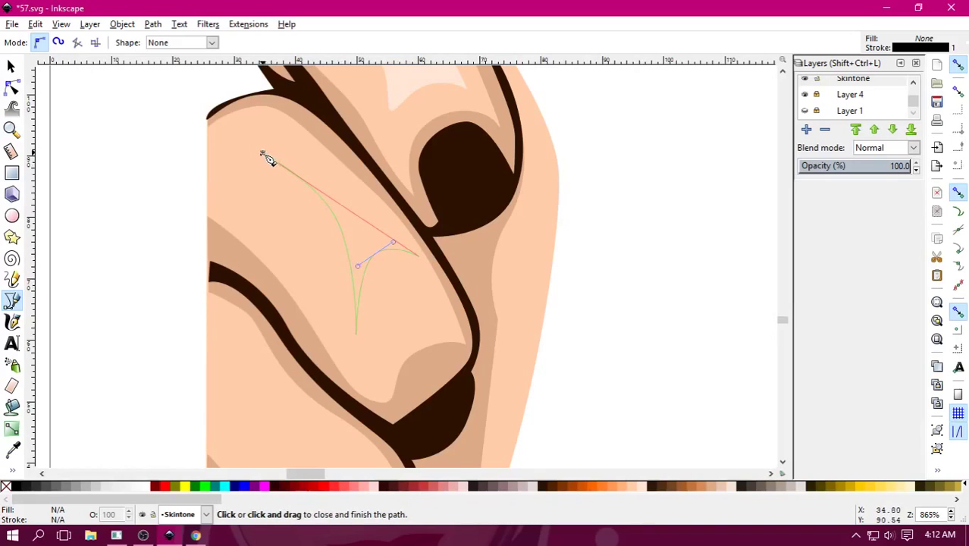
{"action": "mouse_move", "coordinate": [263, 153]}
{"action": "left_mouse_down"}
{"action": "mouse_move", "coordinate": [393, 348]}
{"action": "mouse_move", "coordinate": [391, 366]}
{"action": "left_mouse_up"}
{"action": "left_click", "coordinate": [296, 224]}
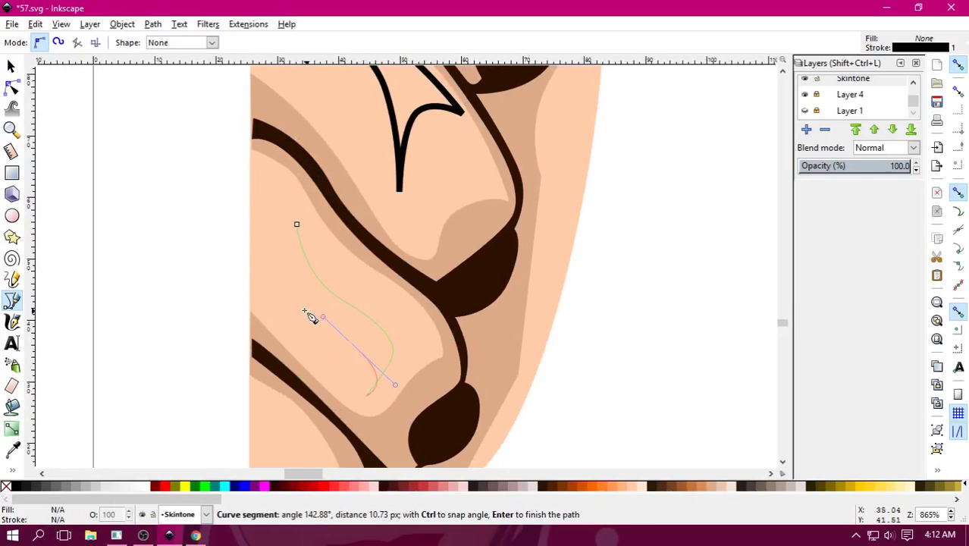
{"action": "left_click_drag", "start_coordinate": [296, 224], "coordinate": [319, 151]}
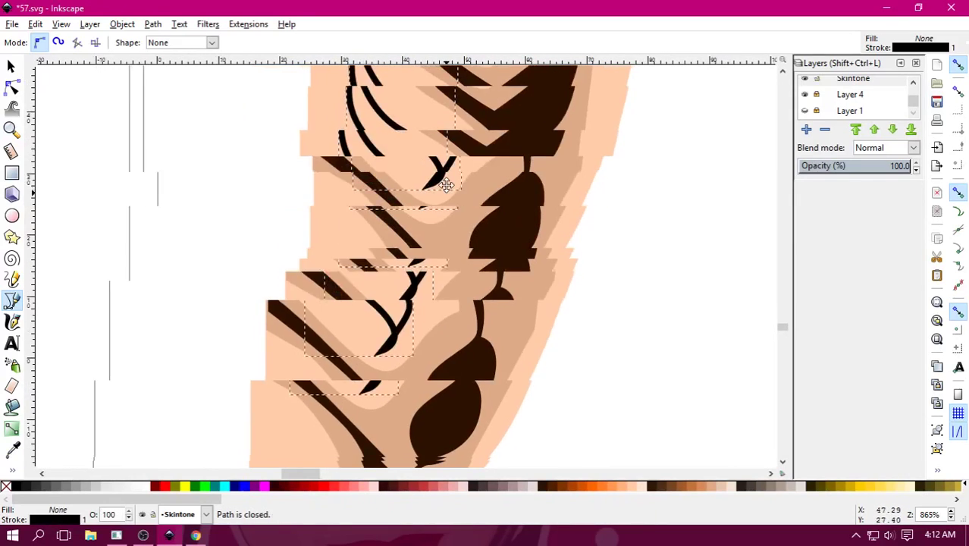
Draw a small triangular highlight on the knuckle.
{"action": "scroll", "coordinate": [324, 160], "scroll_direction": "down", "scroll_amount": 6}
{"action": "left_click_drag", "start_coordinate": [339, 195], "coordinate": [390, 260]}
{"action": "left_click", "coordinate": [322, 258]}
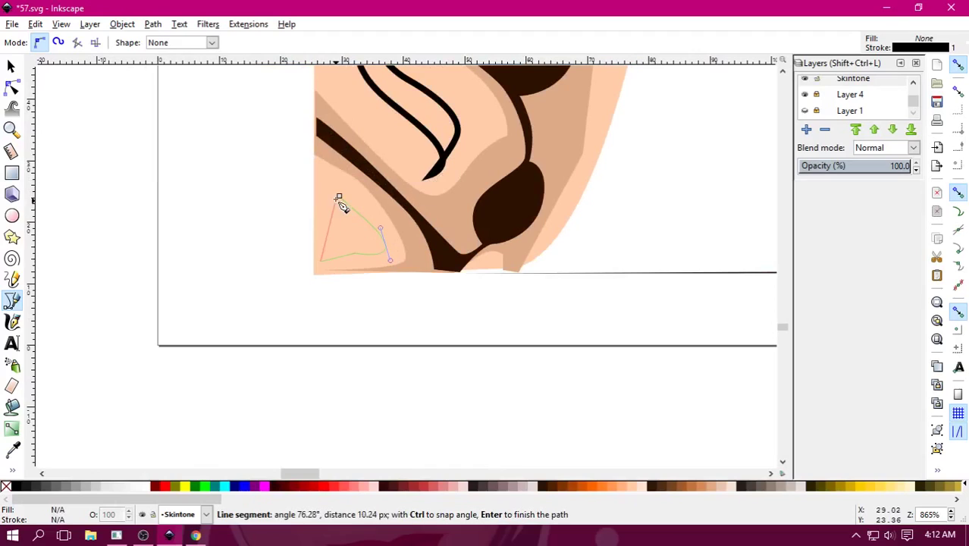
{"action": "left_click_drag", "start_coordinate": [339, 198], "coordinate": [329, 168]}
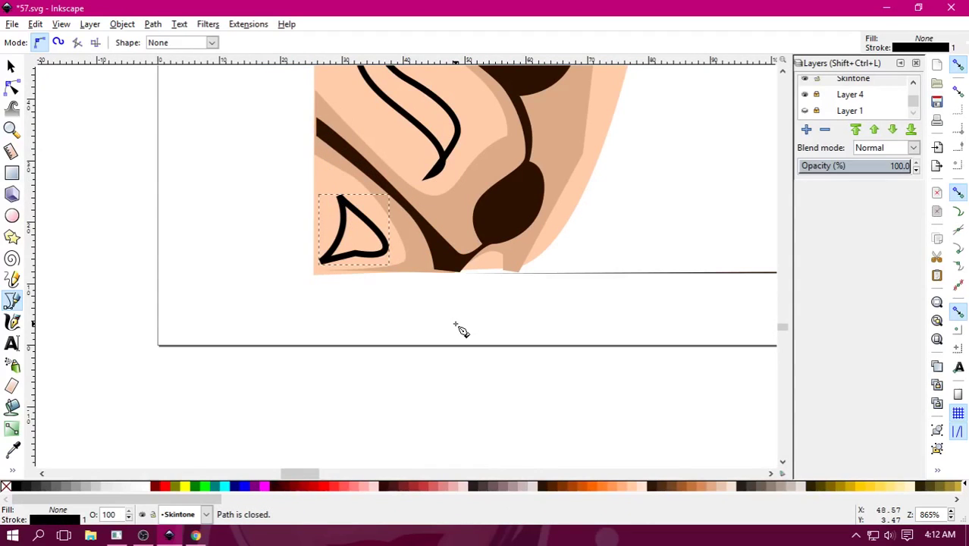
{"action": "scroll", "coordinate": [461, 331], "scroll_direction": "down", "scroll_amount": 5, "text": "ctrl"}
{"action": "scroll", "coordinate": [468, 341], "scroll_direction": "up", "scroll_amount": 3}
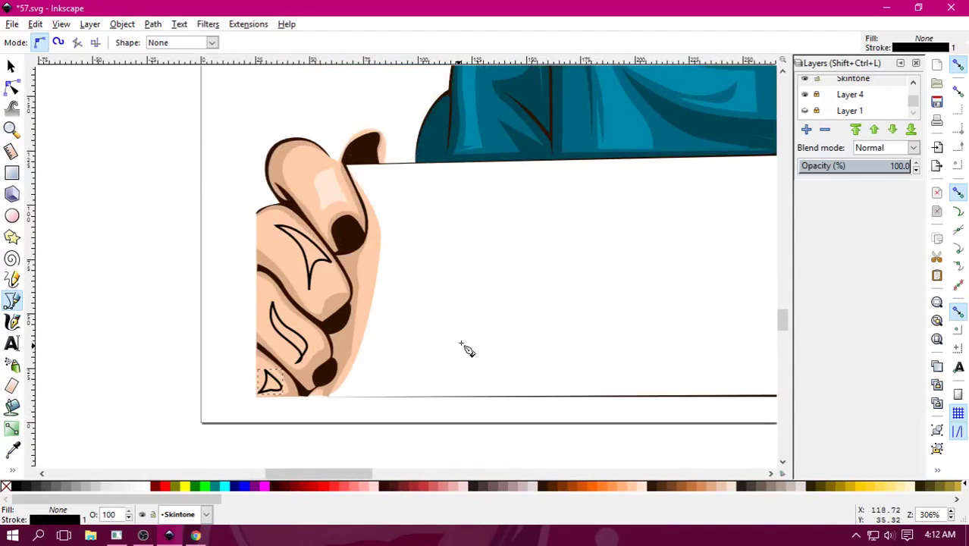
{"action": "scroll", "coordinate": [466, 349], "scroll_direction": "down", "scroll_amount": 3, "text": "ctrl"}
{"action": "scroll", "coordinate": [479, 341], "scroll_direction": "right", "scroll_amount": 5}
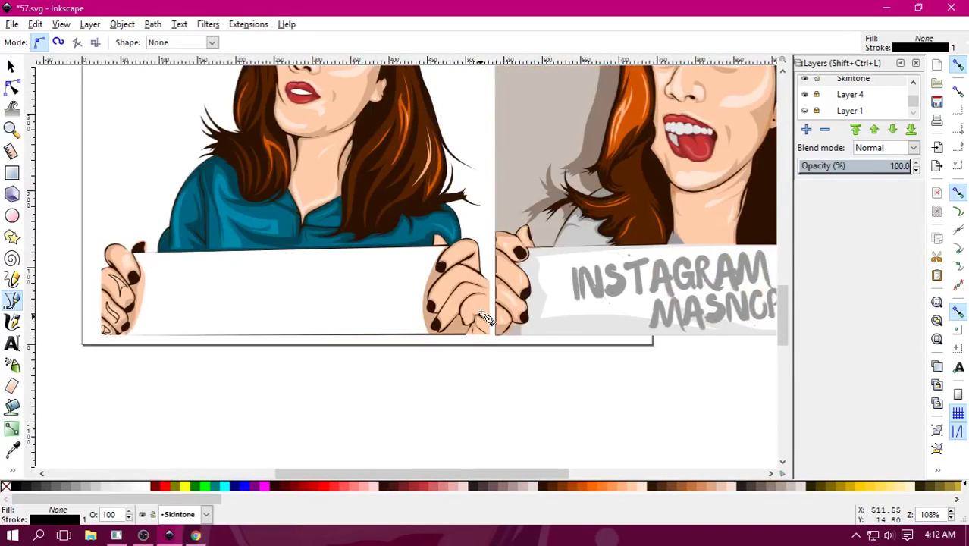
Draw a leaf-shaped highlight on the top finger and begin a crease line across the fingers.
{"action": "scroll", "coordinate": [484, 317], "scroll_direction": "up", "scroll_amount": 3, "text": "ctrl"}
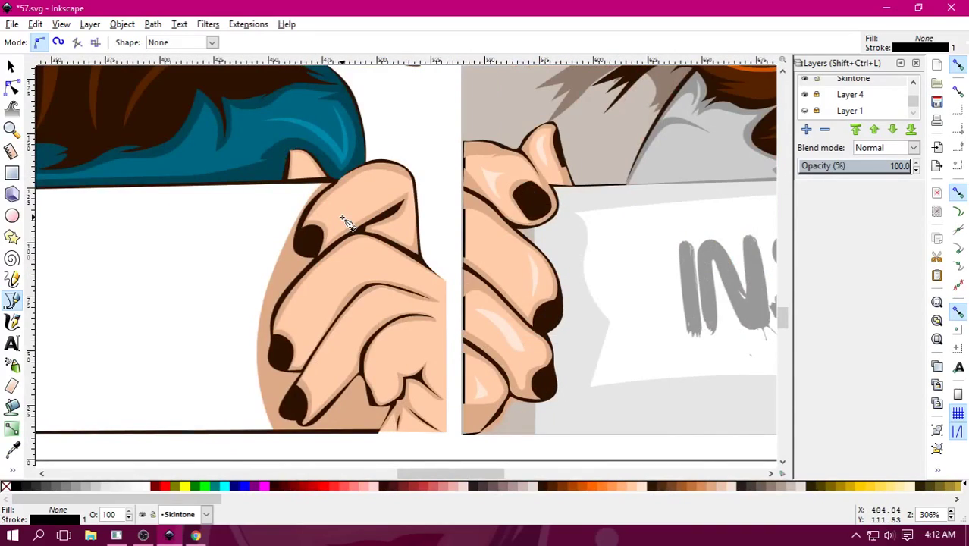
{"action": "left_click", "coordinate": [342, 217]}
{"action": "left_click", "coordinate": [343, 219]}
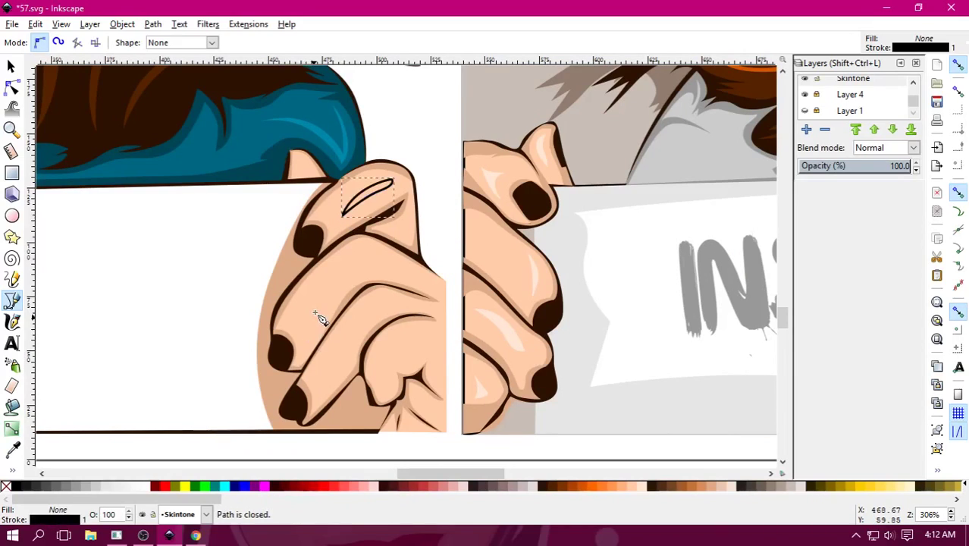
{"action": "left_click", "coordinate": [314, 332]}
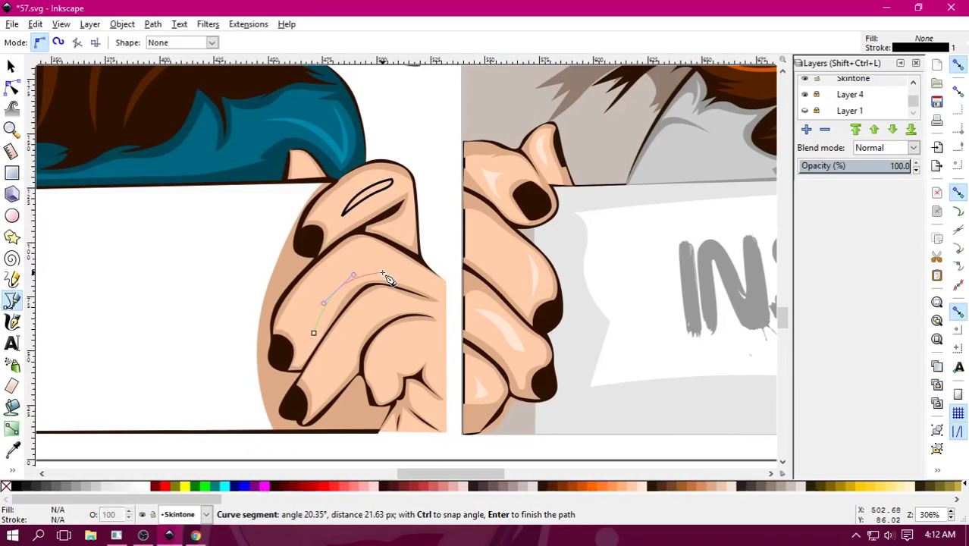
{"action": "left_click", "coordinate": [384, 274]}
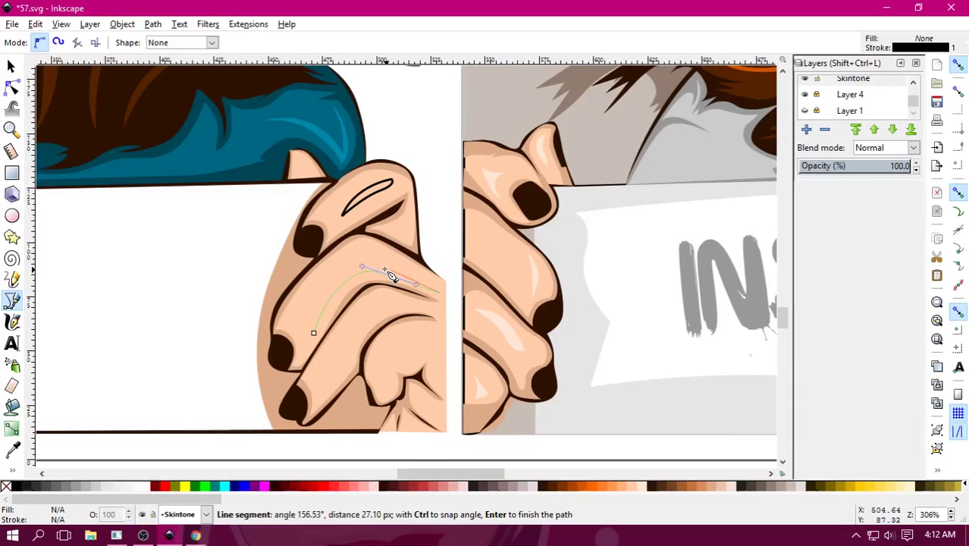
Close a curved crease shape along a finger and start a curved knuckle line below it.
{"action": "left_click", "coordinate": [324, 384]}
{"action": "left_click_drag", "start_coordinate": [352, 330], "coordinate": [386, 304]}
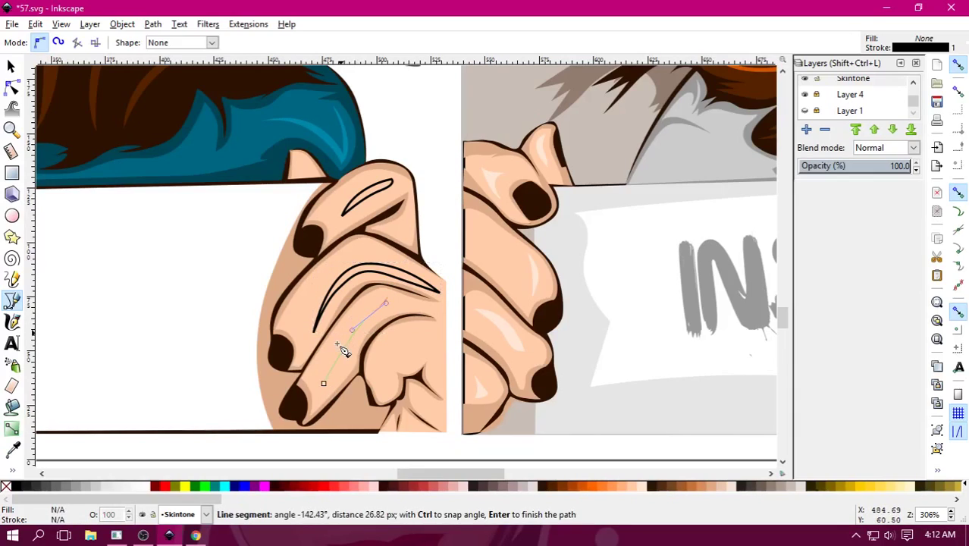
{"action": "left_click", "coordinate": [324, 383]}
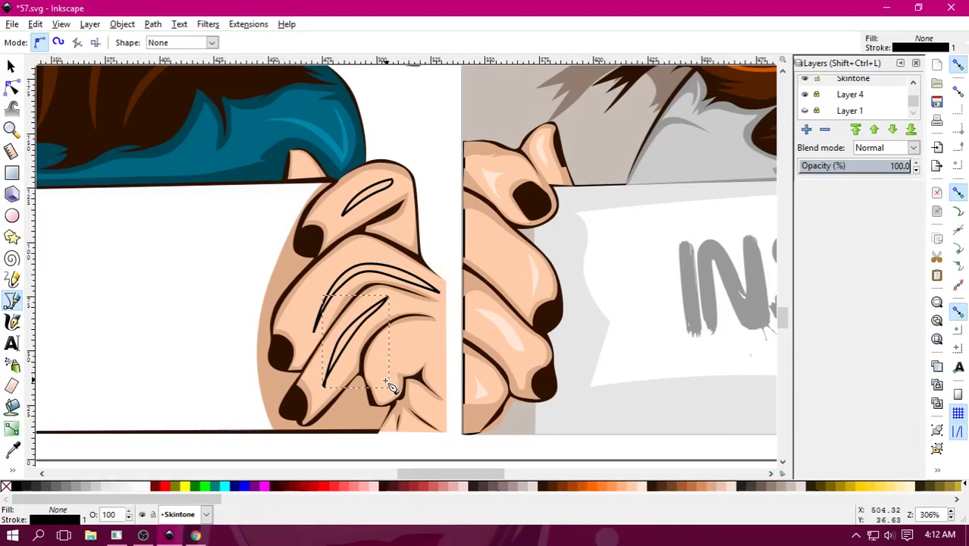
{"action": "left_click", "coordinate": [383, 381]}
{"action": "mouse_move", "coordinate": [377, 362]}
{"action": "left_mouse_down"}
{"action": "mouse_move", "coordinate": [376, 351]}
{"action": "mouse_move", "coordinate": [416, 357]}
{"action": "mouse_move", "coordinate": [366, 361]}
{"action": "mouse_move", "coordinate": [387, 391]}
{"action": "left_mouse_up"}
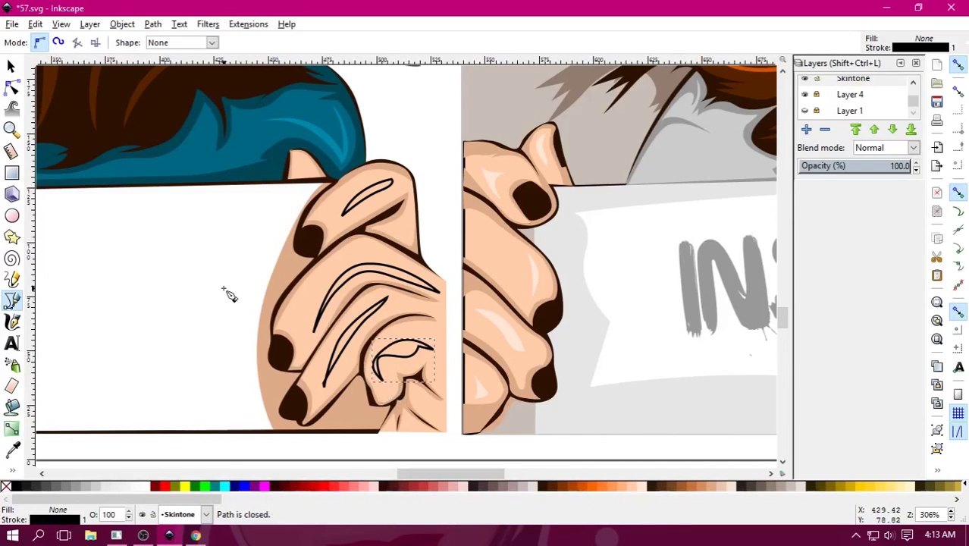
Select the finger curves, small triangle and finger highlight on both hands.
{"action": "left_click", "coordinate": [11, 67]}
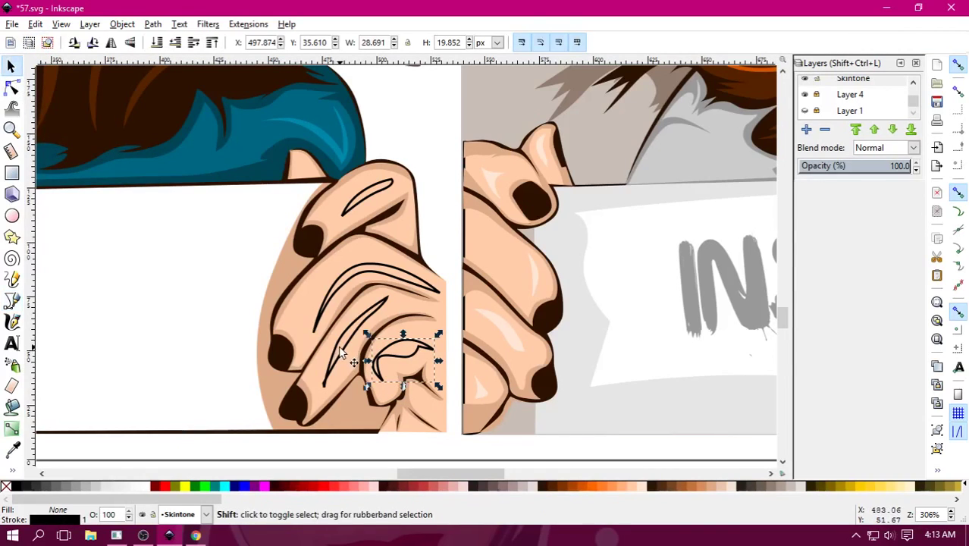
{"action": "left_click", "coordinate": [341, 350], "text": "shift"}
{"action": "left_click", "coordinate": [368, 199], "text": "shift"}
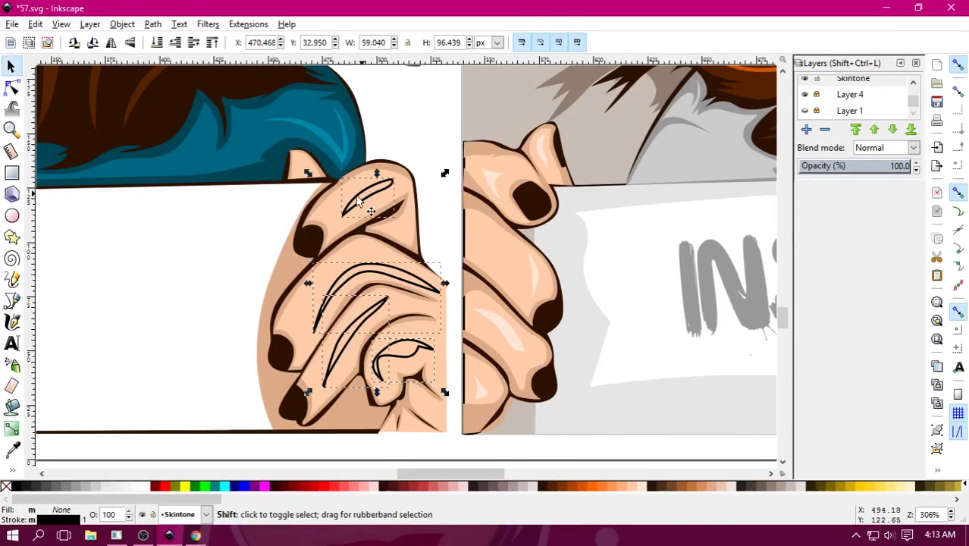
{"action": "scroll", "coordinate": [300, 260], "scroll_direction": "left", "scroll_amount": 3}
{"action": "scroll", "coordinate": [299, 259], "scroll_direction": "left", "scroll_amount": 4}
{"action": "scroll", "coordinate": [195, 251], "scroll_direction": "left", "scroll_amount": 5}
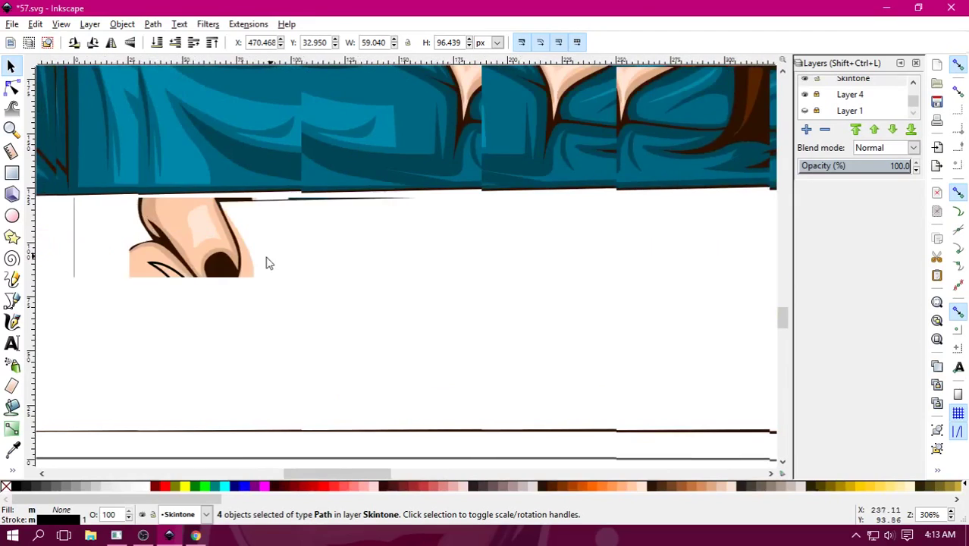
{"action": "scroll", "coordinate": [267, 262], "scroll_direction": "left", "scroll_amount": 4}
{"action": "left_click", "coordinate": [183, 301], "text": "shift"}
{"action": "left_click", "coordinate": [170, 377], "text": "shift"}
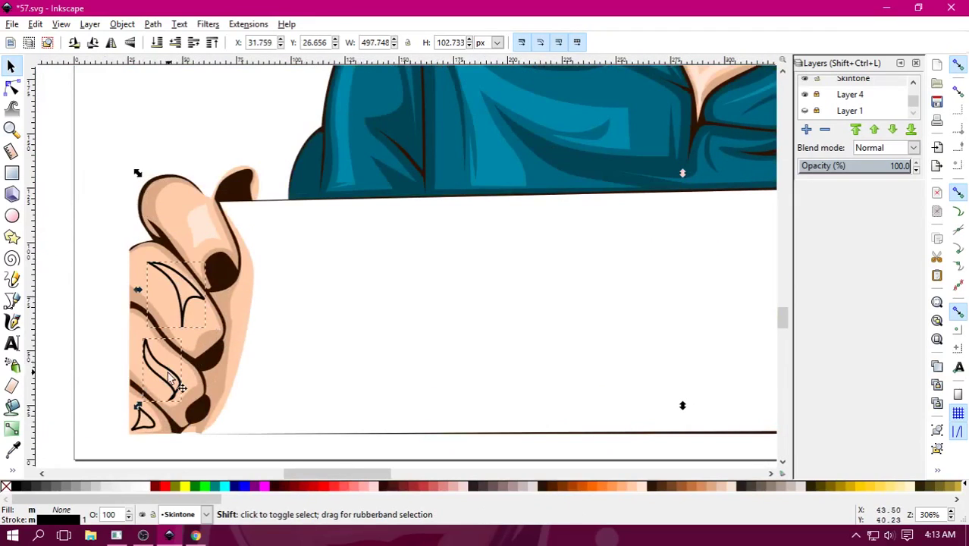
{"action": "left_click", "coordinate": [148, 420], "text": "shift"}
{"action": "left_click", "coordinate": [206, 229], "text": "shift"}
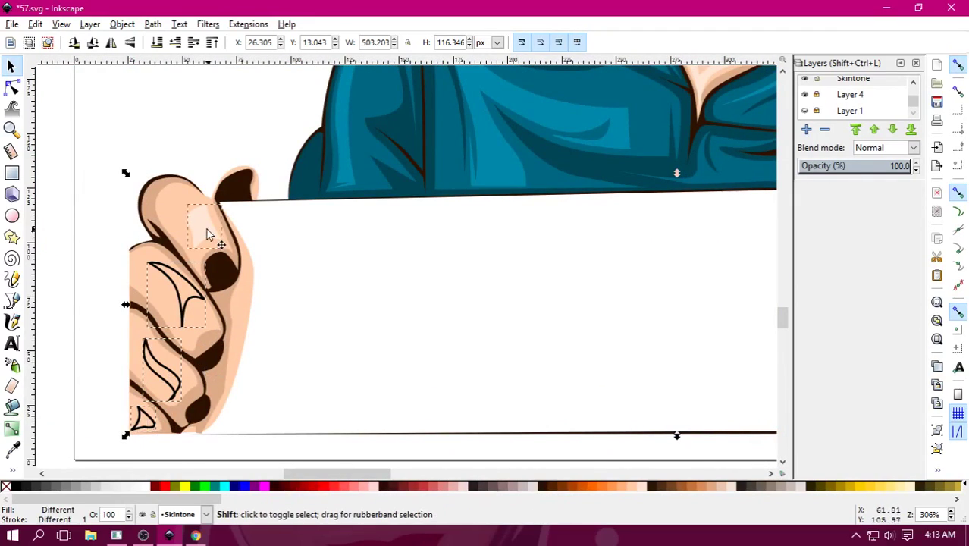
Union the selected finger shapes into a single path.
{"action": "left_click", "coordinate": [153, 24]}
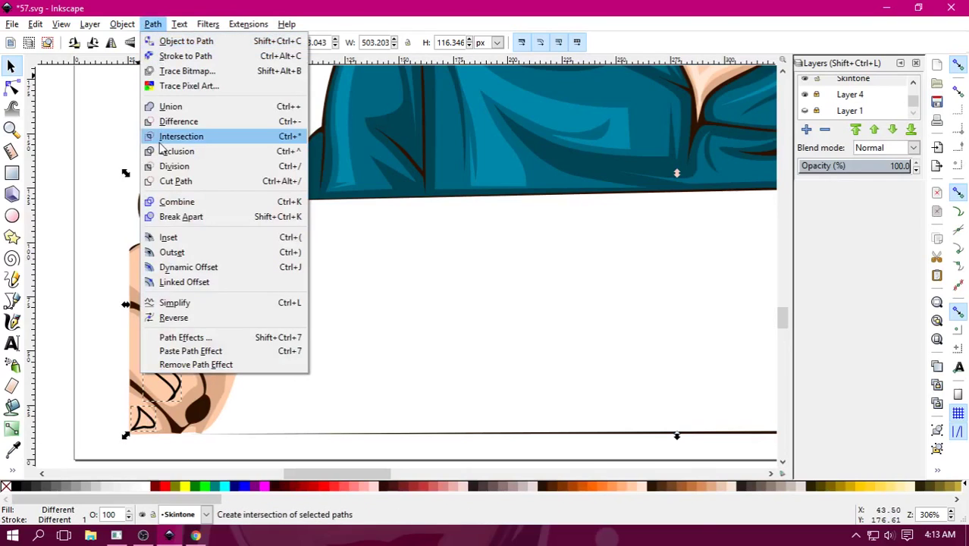
{"action": "left_click", "coordinate": [168, 104]}
{"action": "left_click", "coordinate": [391, 298]}
{"action": "key", "text": "minus"}
{"action": "key", "text": "minus"}
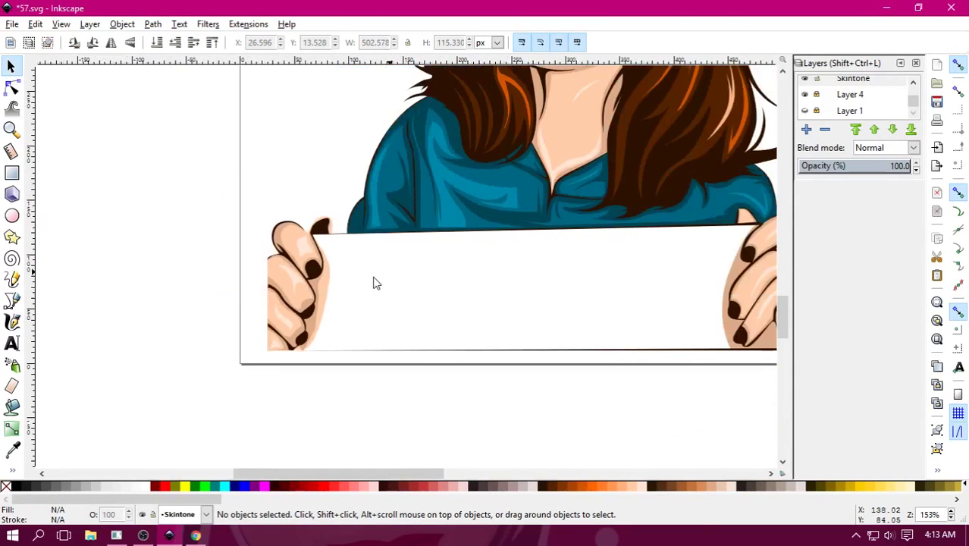
Select the merged hand path plus the neck, chin, cheek, nostril and nose skin patches.
{"action": "left_click", "coordinate": [307, 253]}
{"action": "scroll", "coordinate": [413, 359], "scroll_direction": "up", "scroll_amount": 5}
{"action": "scroll", "coordinate": [413, 359], "scroll_direction": "right", "scroll_amount": 4}
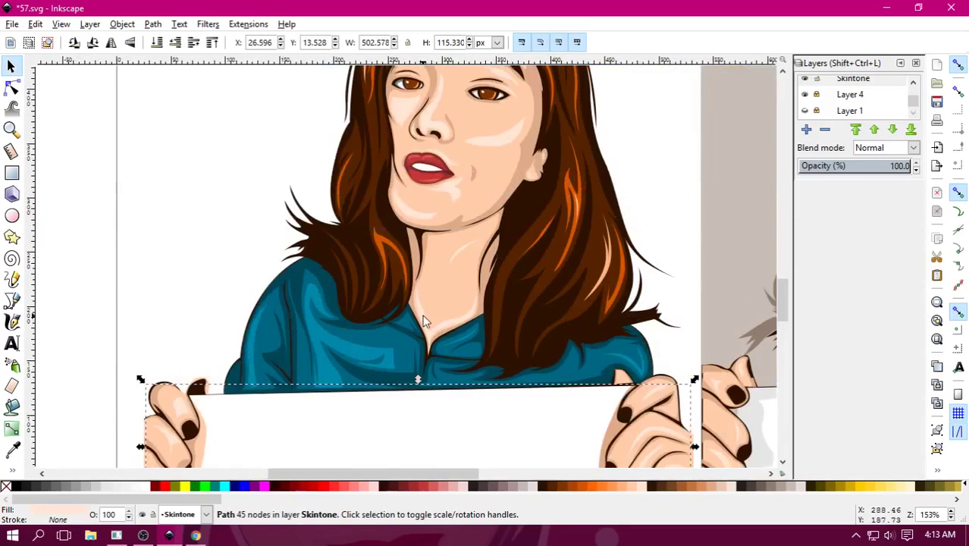
{"action": "left_click", "coordinate": [420, 313], "text": "shift"}
{"action": "left_click", "coordinate": [462, 249], "text": "shift"}
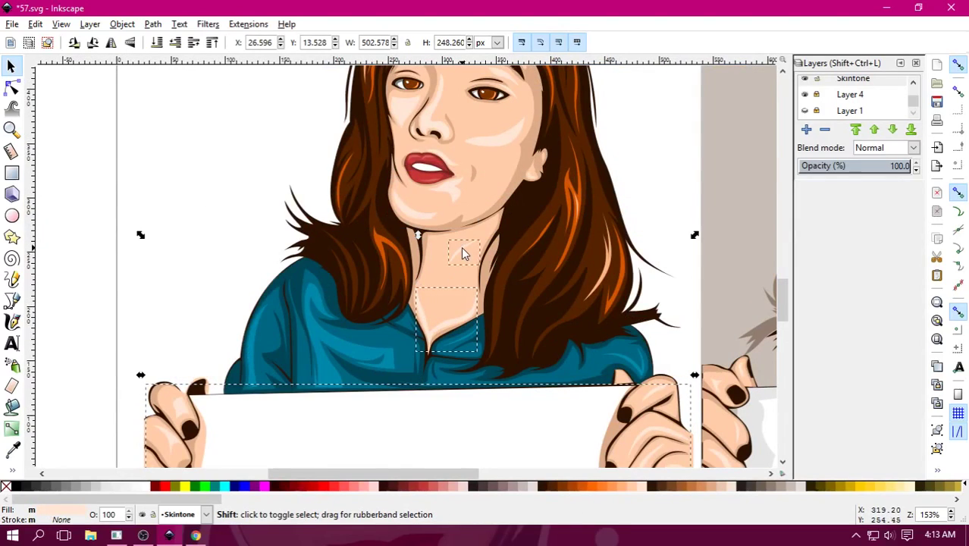
{"action": "left_click", "coordinate": [422, 211], "text": "shift"}
{"action": "left_click", "coordinate": [447, 163], "text": "shift"}
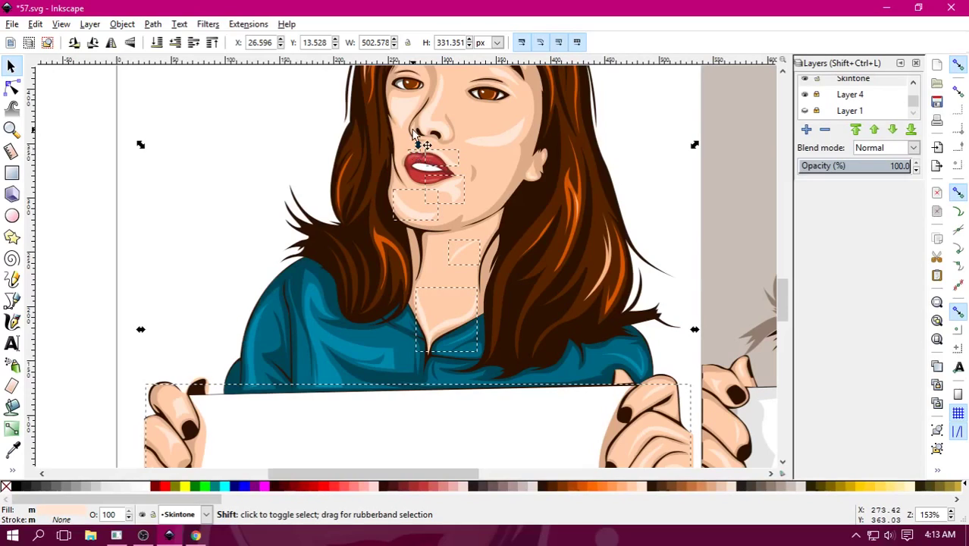
{"action": "left_click", "coordinate": [419, 135], "text": "shift"}
{"action": "left_click", "coordinate": [433, 141], "text": "shift"}
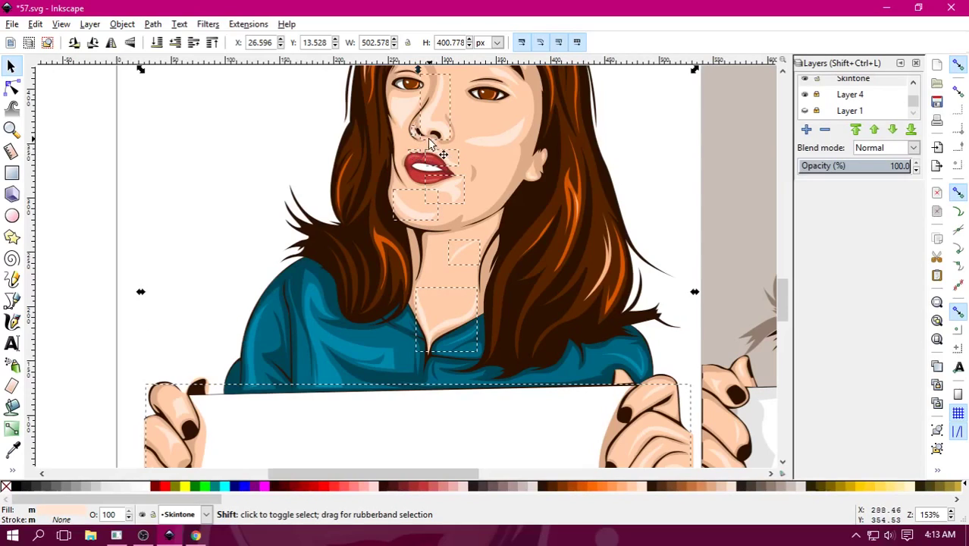
{"action": "left_click", "coordinate": [513, 140], "text": "shift"}
Add the forehead shape, then cancel the Path operation and clear the face selection.
{"action": "scroll", "coordinate": [531, 182], "scroll_direction": "up", "scroll_amount": 3}
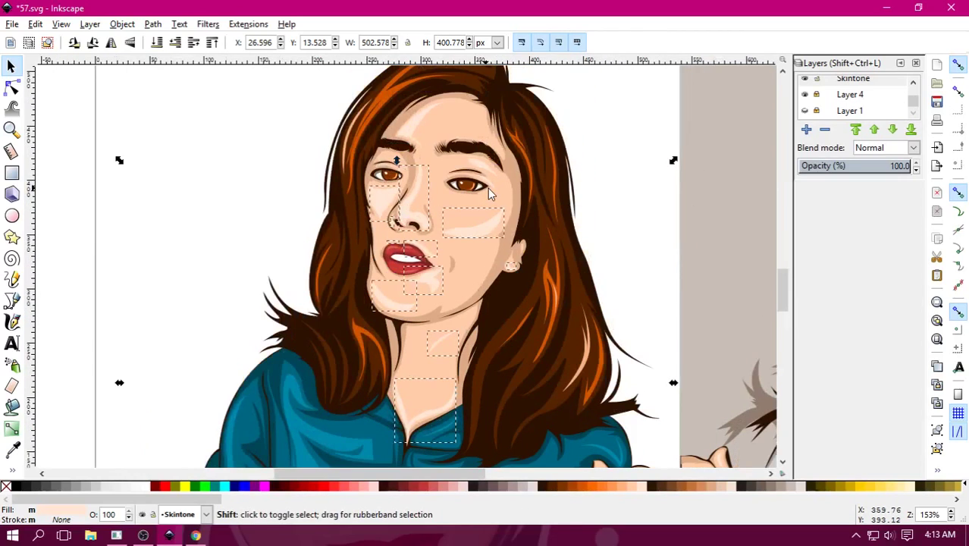
{"action": "left_click", "coordinate": [494, 190], "text": "shift"}
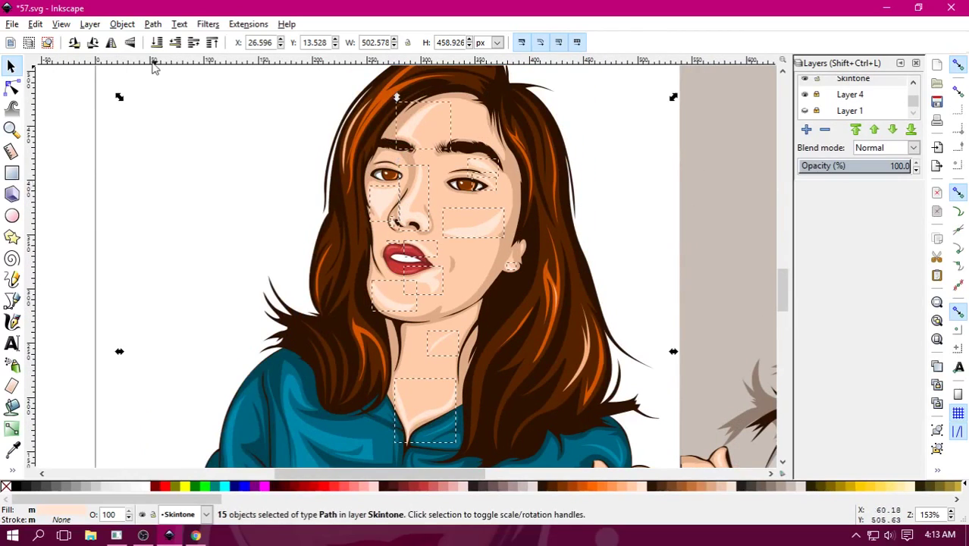
{"action": "left_click", "coordinate": [152, 24]}
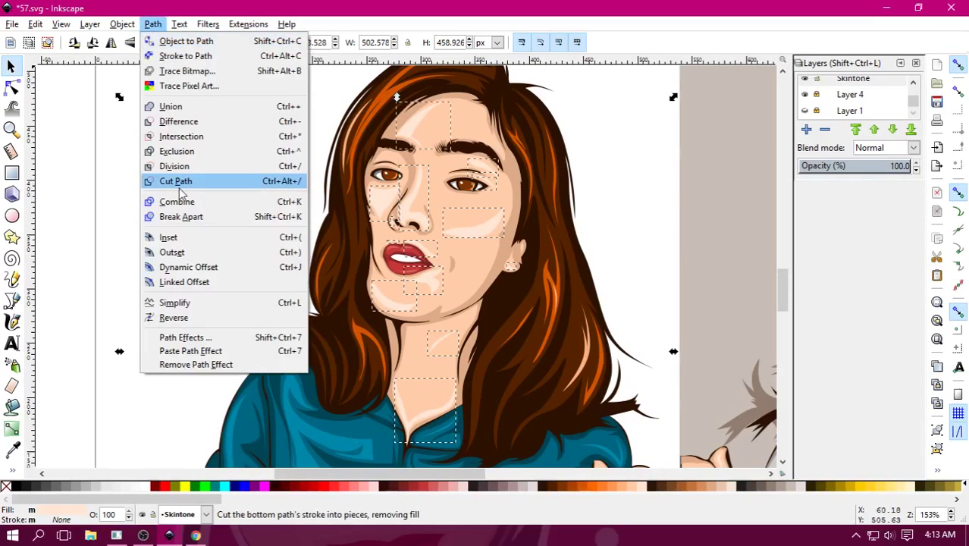
{"action": "key", "text": "Escape"}
{"action": "key", "text": "Escape"}
{"action": "scroll", "coordinate": [394, 288], "scroll_direction": "down", "scroll_amount": 2}
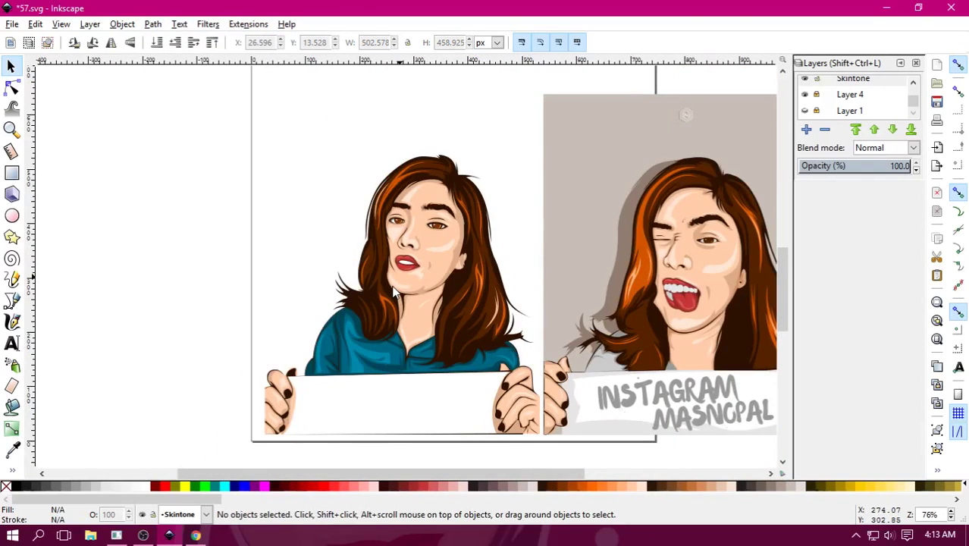
Briefly check the reference photo layer, then lock the Skintone layer.
{"action": "scroll", "coordinate": [393, 289], "scroll_direction": "down", "scroll_amount": 2}
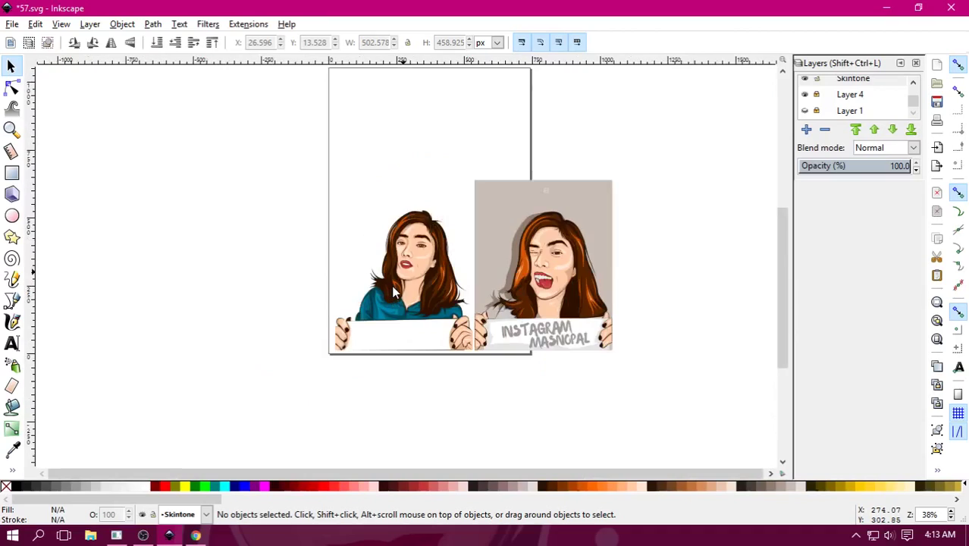
{"action": "scroll", "coordinate": [391, 285], "scroll_direction": "up", "scroll_amount": 1}
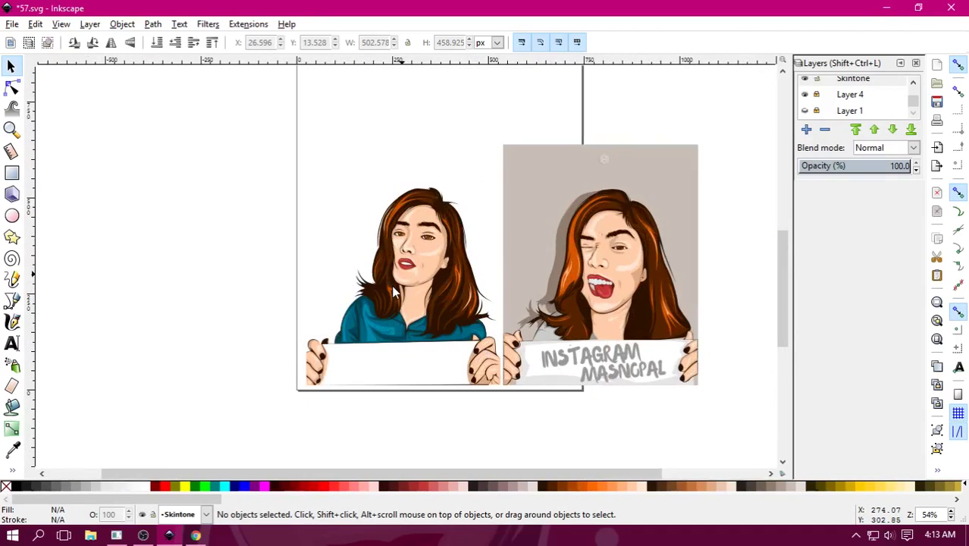
{"action": "left_click", "coordinate": [807, 111]}
{"action": "left_click", "coordinate": [807, 112]}
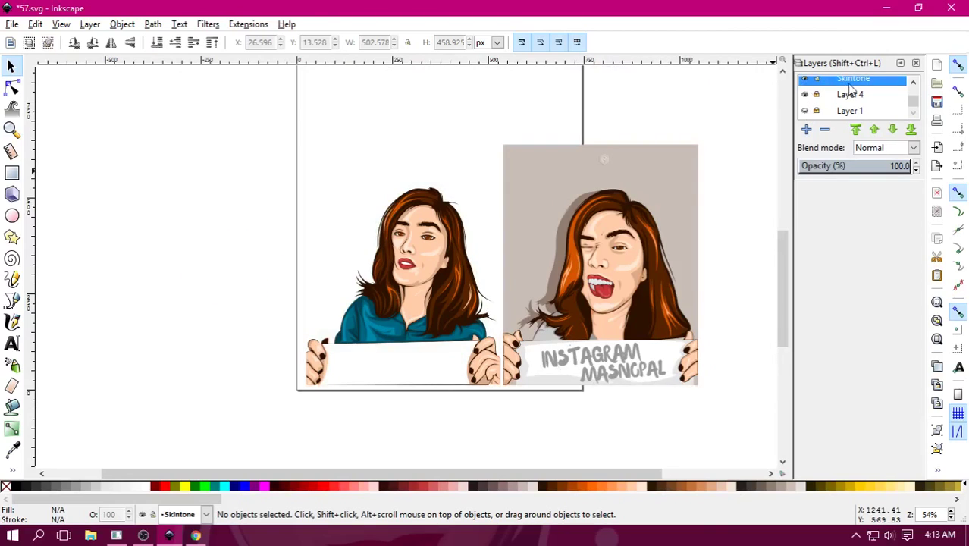
{"action": "scroll", "coordinate": [852, 90], "scroll_direction": "up", "scroll_amount": 1}
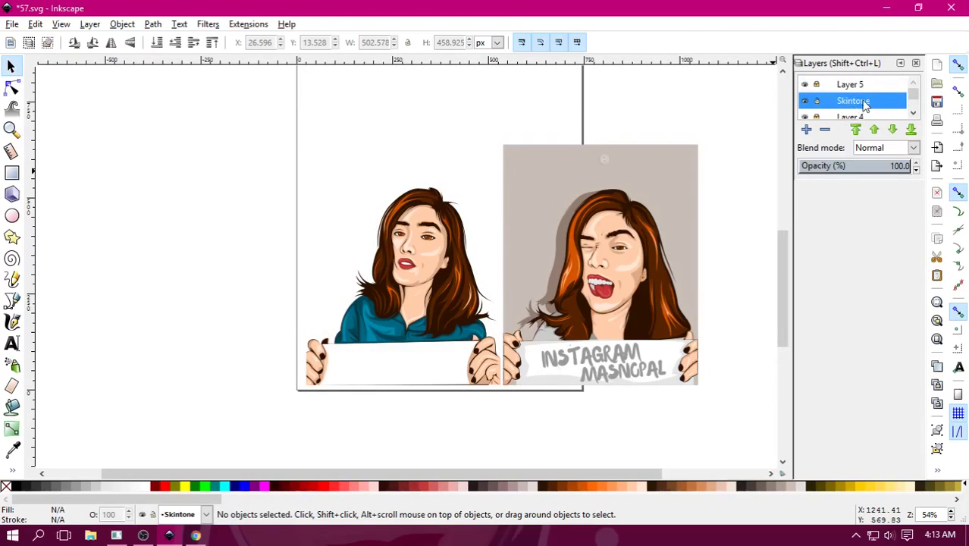
{"action": "left_click", "coordinate": [816, 101]}
{"action": "left_click", "coordinate": [805, 101]}
{"action": "left_click", "coordinate": [804, 101]}
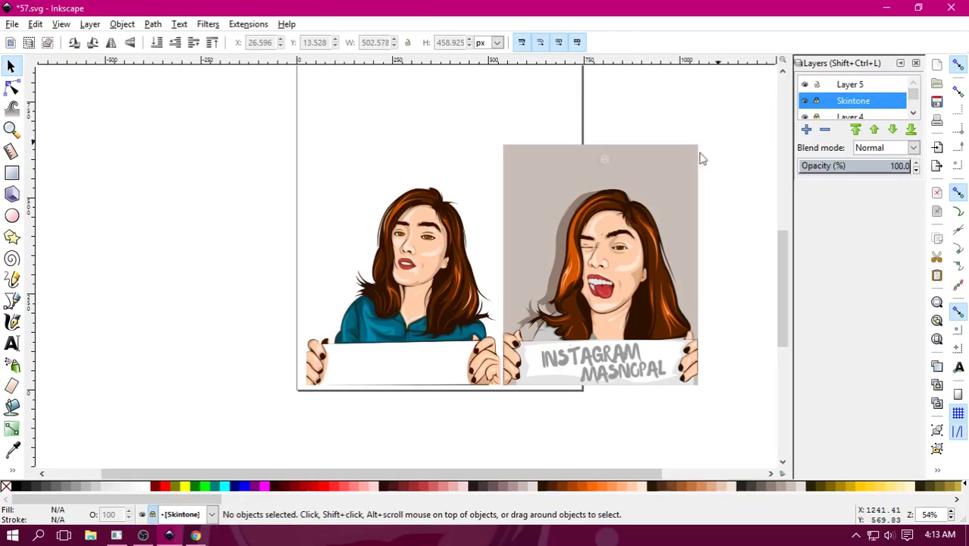
Check Layer 5's contents and make it the current drawing layer.
{"action": "left_click", "coordinate": [804, 84]}
{"action": "left_click", "coordinate": [804, 85]}
{"action": "scroll", "coordinate": [584, 210], "scroll_direction": "down", "scroll_amount": 1}
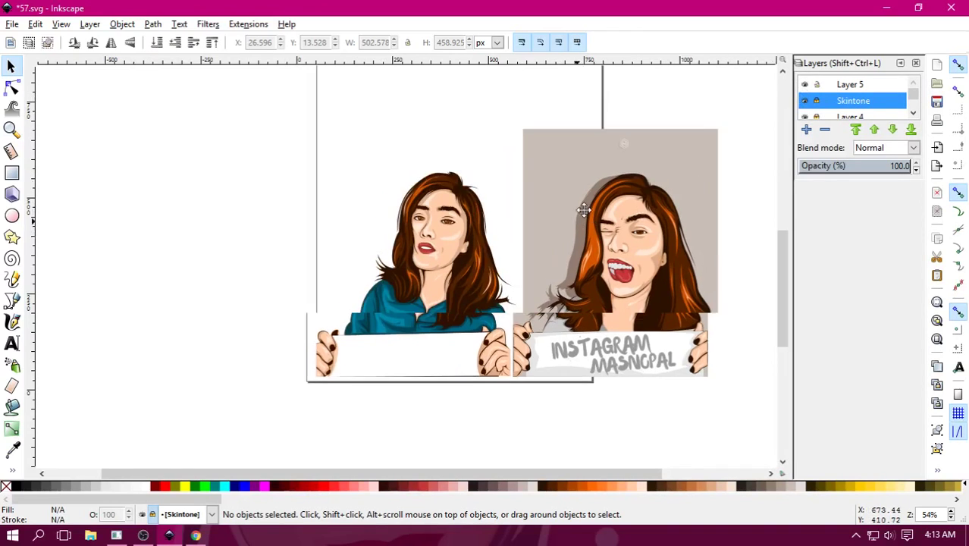
{"action": "scroll", "coordinate": [583, 211], "scroll_direction": "left", "scroll_amount": 1}
{"action": "left_click", "coordinate": [850, 84]}
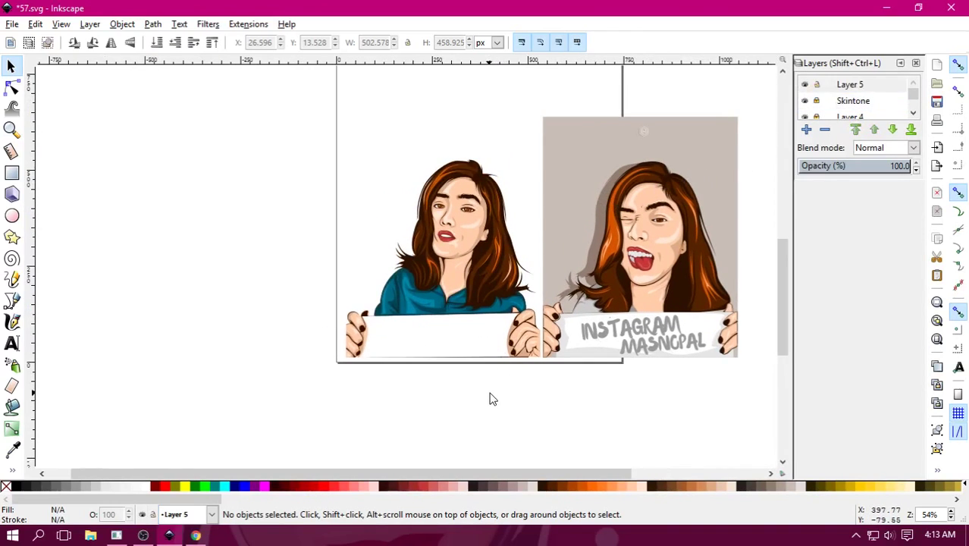
{"action": "scroll", "coordinate": [500, 391], "scroll_direction": "up", "scroll_amount": 1, "text": "ctrl"}
{"action": "scroll", "coordinate": [512, 327], "scroll_direction": "up", "scroll_amount": 1, "text": "ctrl"}
{"action": "scroll", "coordinate": [526, 266], "scroll_direction": "up", "scroll_amount": 1, "text": "ctrl"}
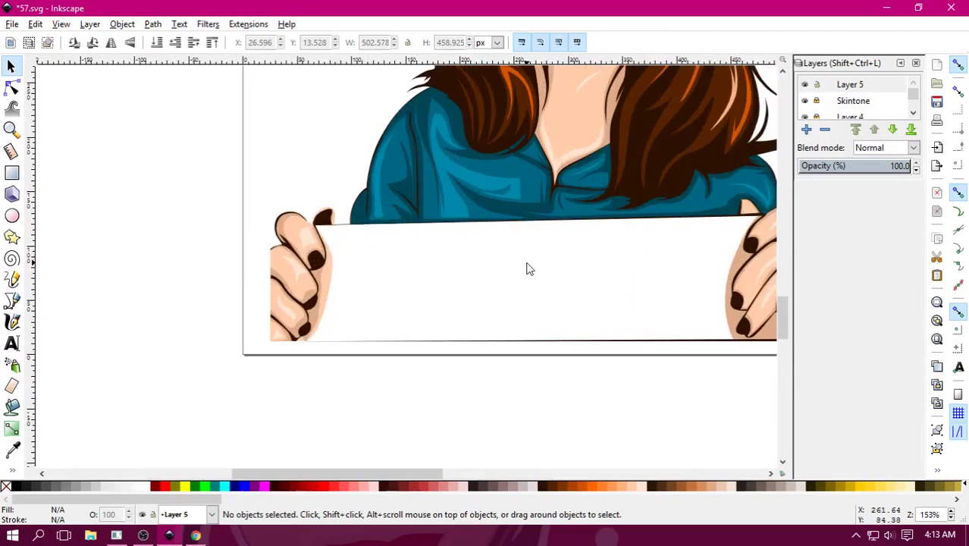
{"action": "scroll", "coordinate": [423, 268], "scroll_direction": "up", "scroll_amount": 1, "text": "ctrl"}
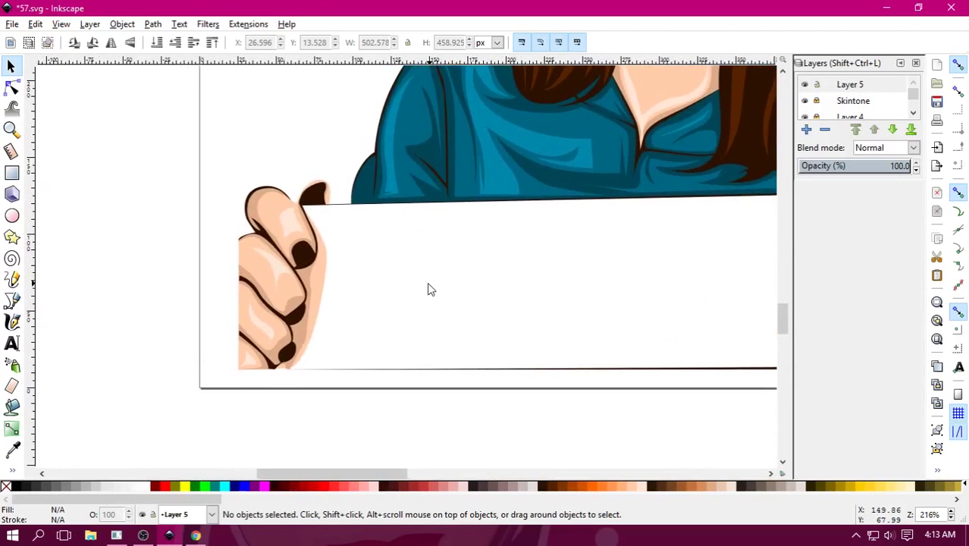
Trace a closed Bezier outline around the fingertip above the sign's edge.
{"action": "key", "text": "b"}
{"action": "scroll", "coordinate": [418, 271], "scroll_direction": "left", "scroll_amount": 1, "text": "shift"}
{"action": "scroll", "coordinate": [413, 261], "scroll_direction": "up", "scroll_amount": 1, "text": "ctrl"}
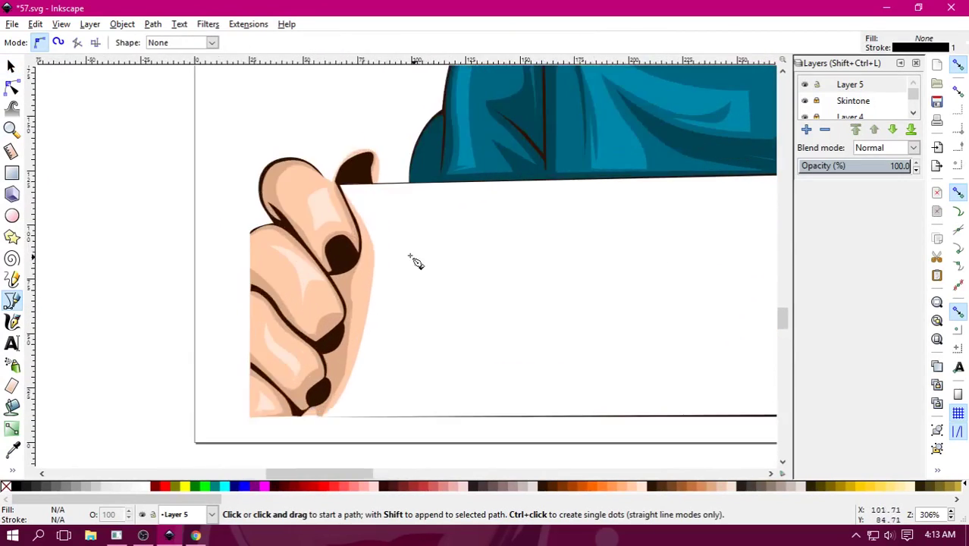
{"action": "scroll", "coordinate": [337, 199], "scroll_direction": "up", "scroll_amount": 1, "text": "ctrl"}
{"action": "scroll", "coordinate": [337, 199], "scroll_direction": "up", "scroll_amount": 1, "text": "ctrl"}
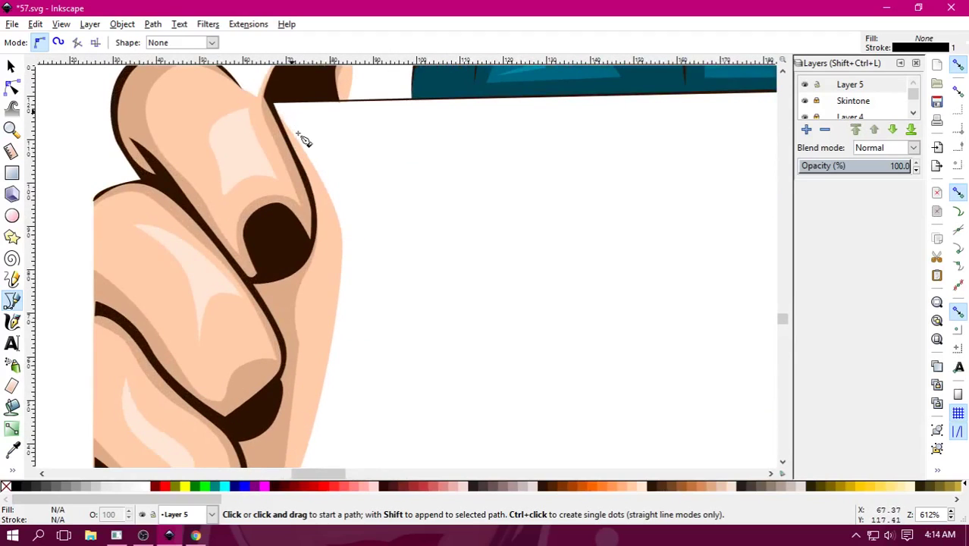
{"action": "scroll", "coordinate": [304, 140], "scroll_direction": "up", "scroll_amount": 3}
{"action": "scroll", "coordinate": [319, 159], "scroll_direction": "left", "scroll_amount": 2, "text": "shift"}
{"action": "scroll", "coordinate": [375, 226], "scroll_direction": "up", "scroll_amount": 1, "text": "ctrl"}
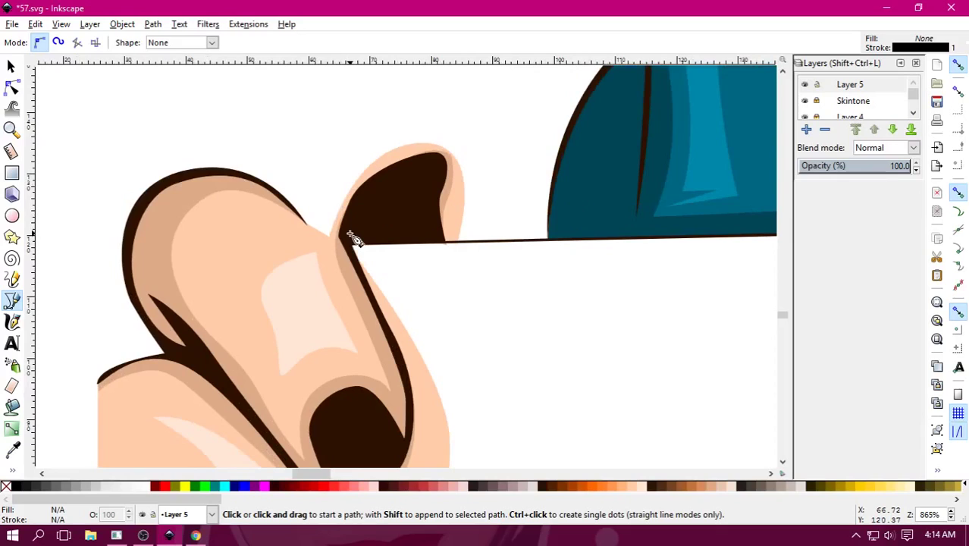
{"action": "left_click", "coordinate": [329, 233]}
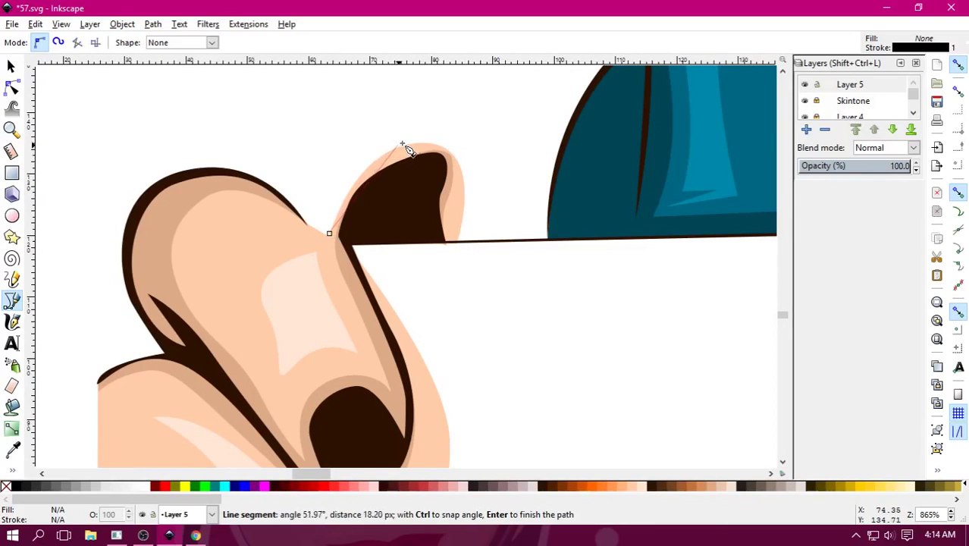
{"action": "left_click_drag", "start_coordinate": [399, 145], "coordinate": [447, 127]}
{"action": "left_click_drag", "start_coordinate": [463, 159], "coordinate": [467, 196]}
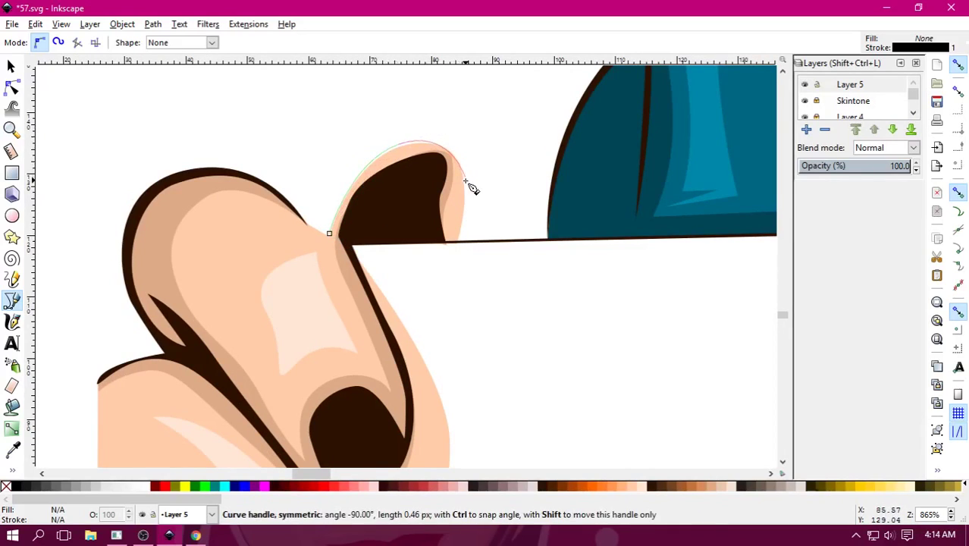
{"action": "left_click", "coordinate": [459, 243]}
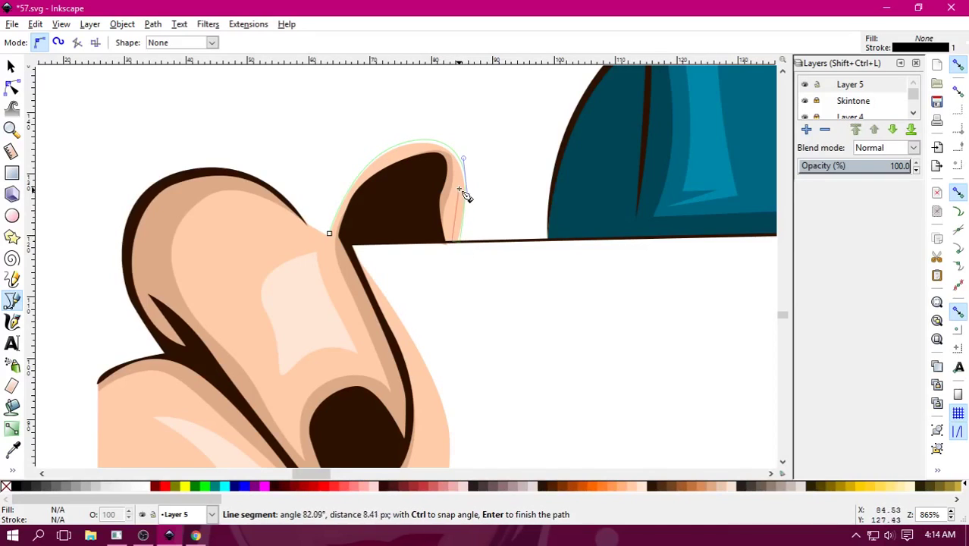
{"action": "left_click_drag", "start_coordinate": [463, 196], "coordinate": [454, 158]}
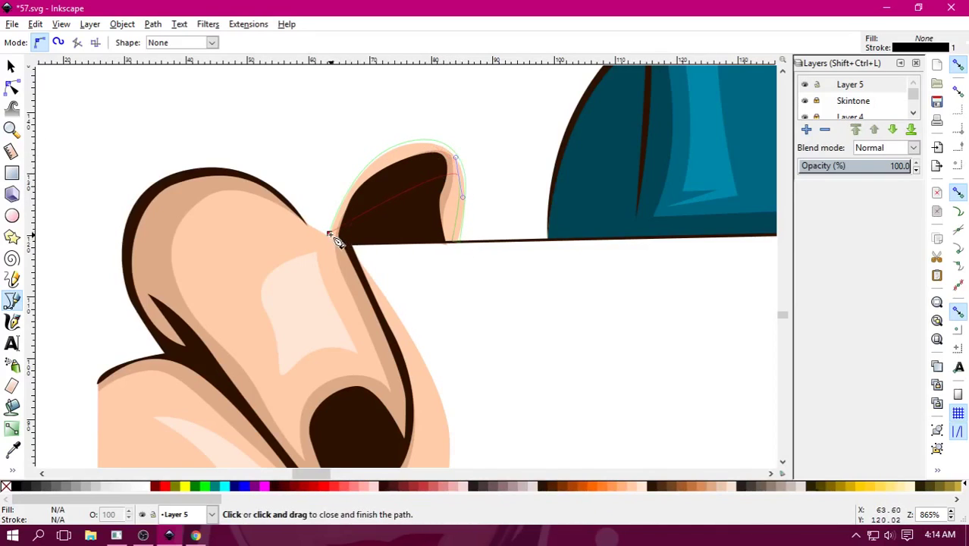
{"action": "left_click_drag", "start_coordinate": [329, 233], "coordinate": [258, 376]}
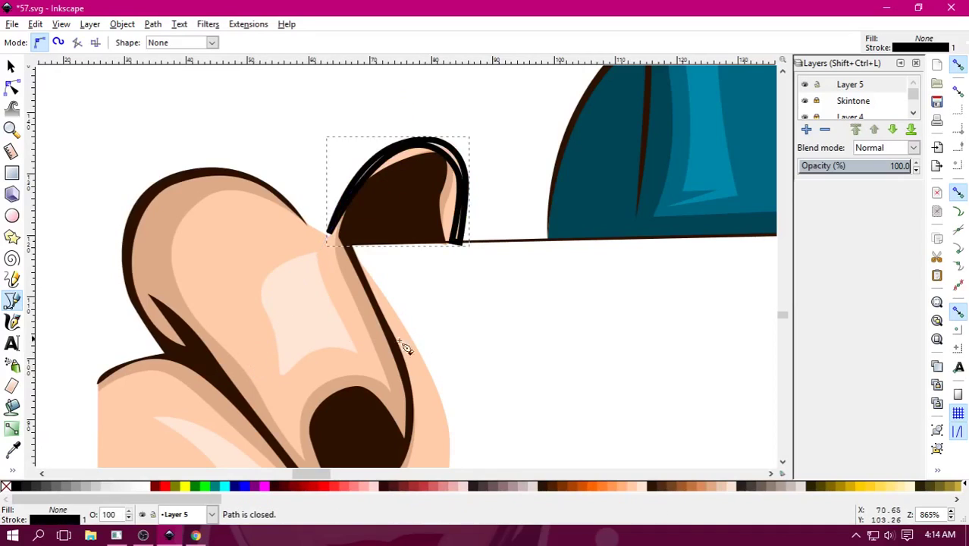
Fill the fingertip shape dark brown and remove its outline.
{"action": "left_click", "coordinate": [539, 486]}
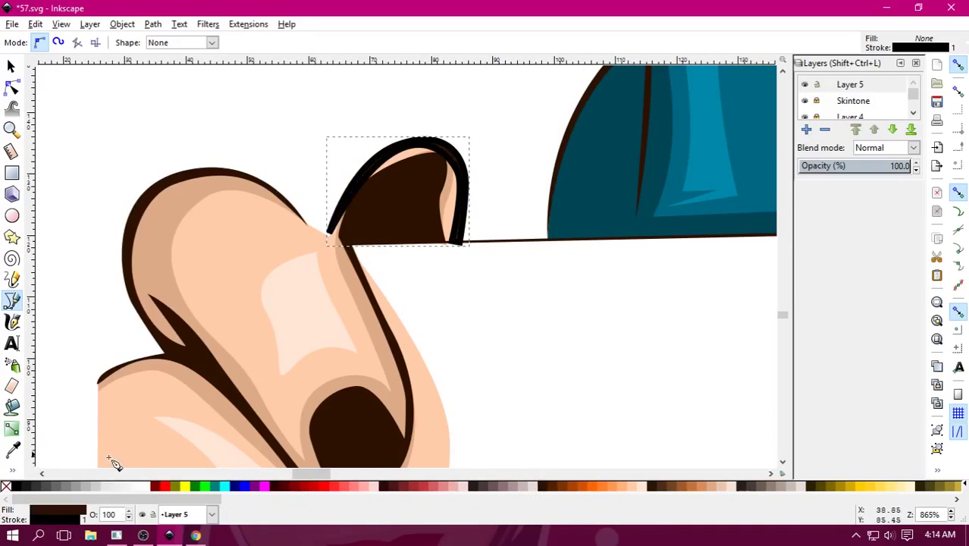
{"action": "right_click", "coordinate": [5, 486]}
{"action": "left_click", "coordinate": [43, 427]}
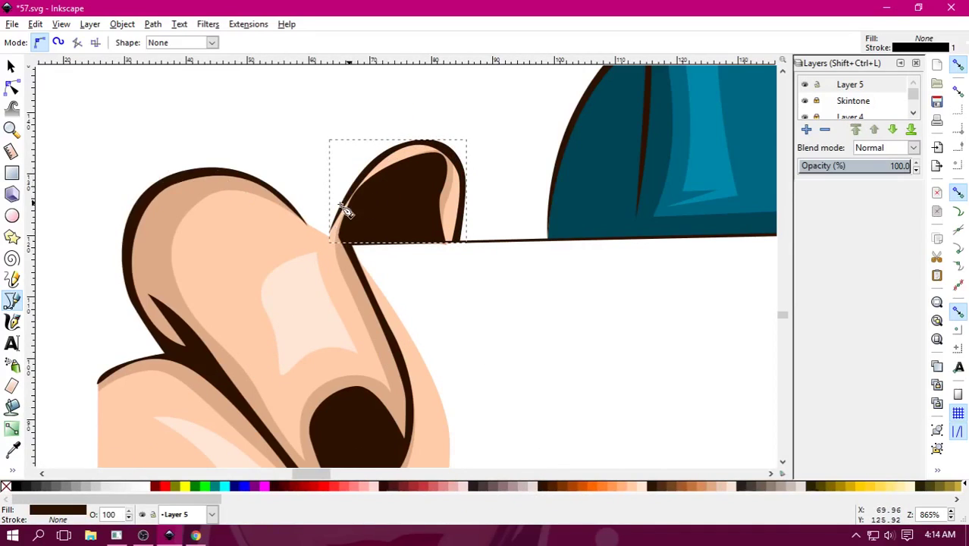
Draw a smaller closed path over the fingertip's inner area along the sign edge.
{"action": "left_click", "coordinate": [339, 243]}
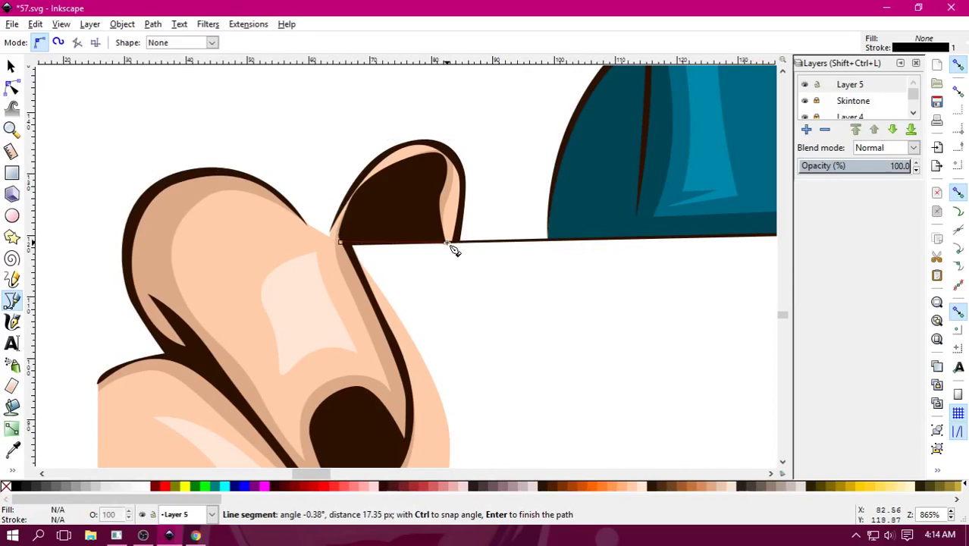
{"action": "left_click", "coordinate": [450, 242]}
{"action": "left_click", "coordinate": [450, 203]}
{"action": "left_click_drag", "start_coordinate": [436, 148], "coordinate": [393, 151]}
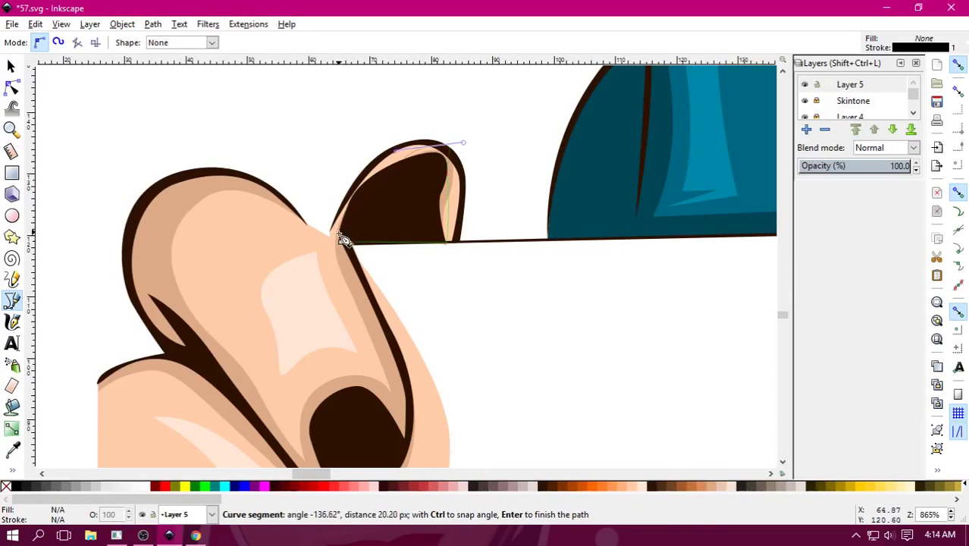
{"action": "left_click_drag", "start_coordinate": [340, 243], "coordinate": [342, 317]}
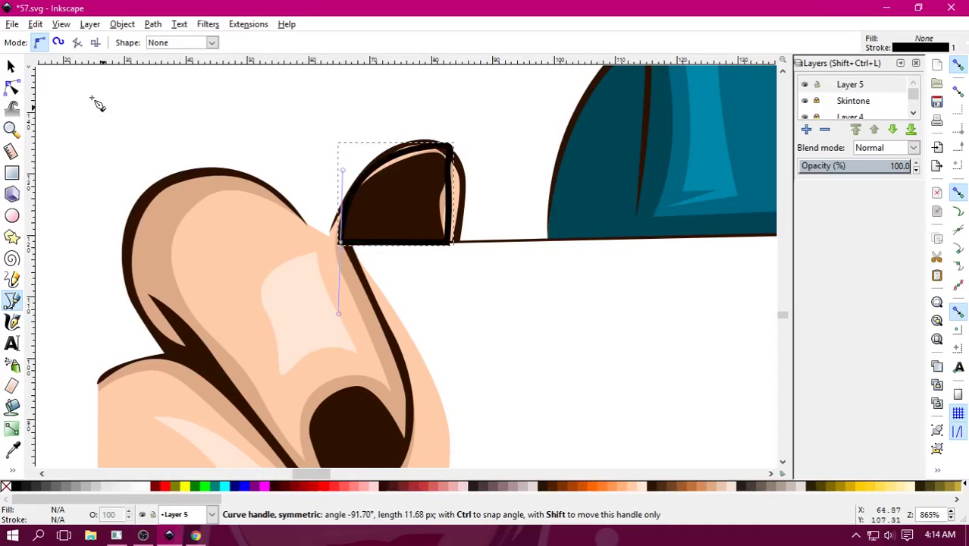
{"action": "left_click", "coordinate": [11, 66]}
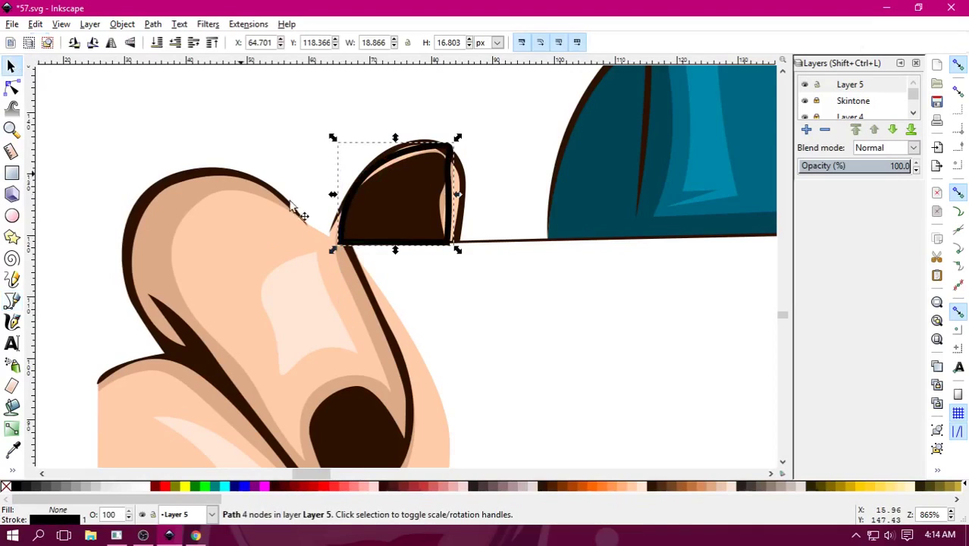
{"action": "left_click", "coordinate": [551, 184], "text": "shift"}
Subtract the inner shape from the dark fingertip with Path > Difference, leaving a thin outline.
{"action": "key", "text": "Escape"}
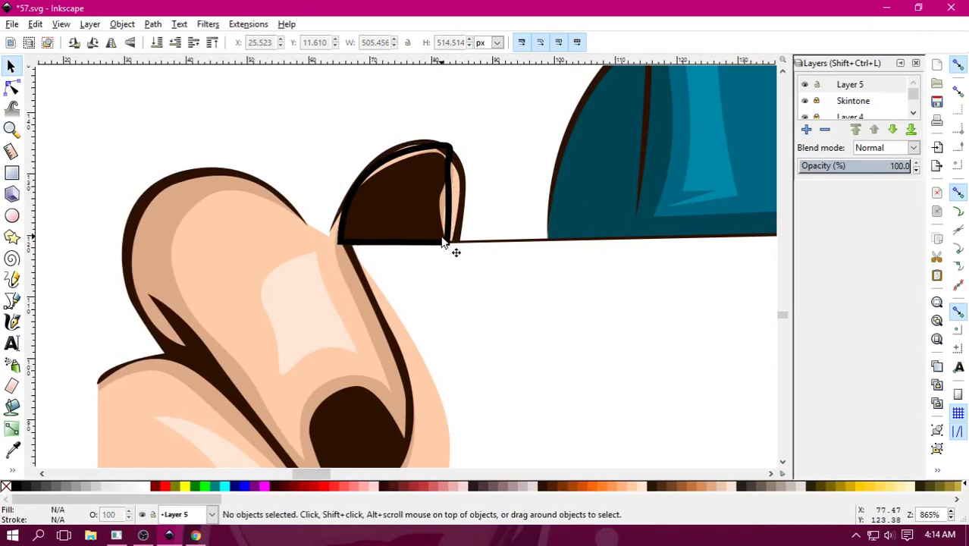
{"action": "left_click", "coordinate": [445, 242]}
{"action": "left_click", "coordinate": [362, 428], "text": "shift"}
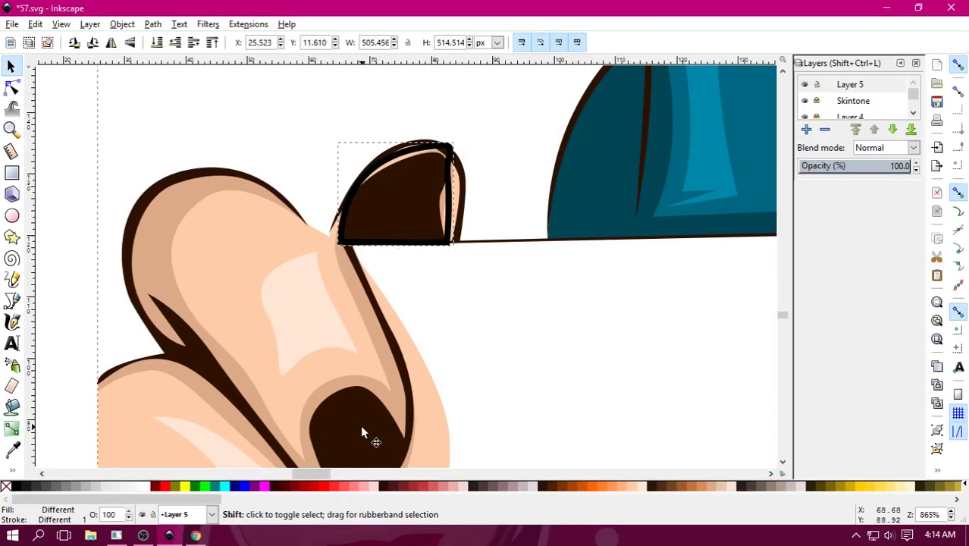
{"action": "left_click", "coordinate": [152, 25]}
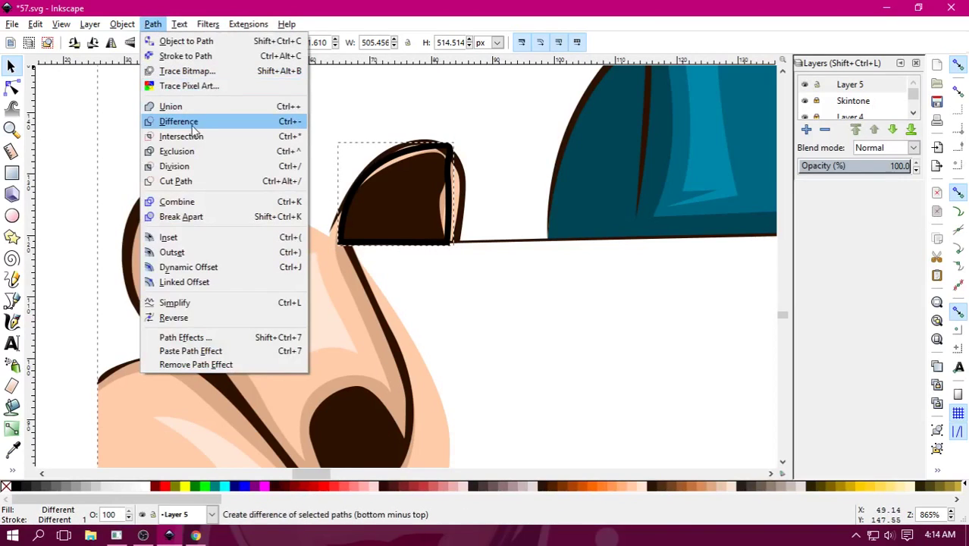
{"action": "left_click", "coordinate": [194, 127]}
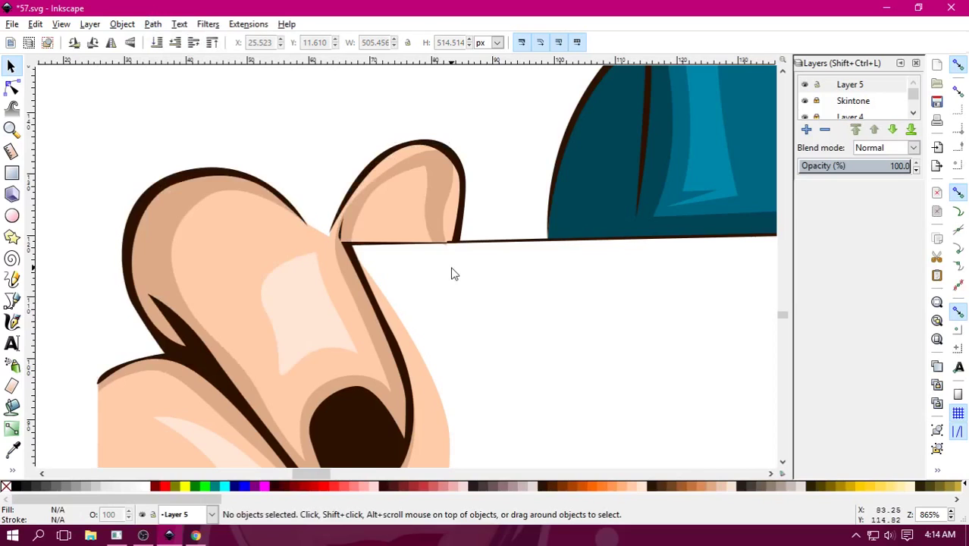
{"action": "scroll", "coordinate": [451, 274], "scroll_direction": "down", "scroll_amount": 2, "text": "ctrl"}
{"action": "scroll", "coordinate": [451, 274], "scroll_direction": "down", "scroll_amount": 2, "text": "ctrl"}
{"action": "scroll", "coordinate": [451, 274], "scroll_direction": "down", "scroll_amount": 1, "text": "ctrl"}
{"action": "scroll", "coordinate": [449, 273], "scroll_direction": "down", "scroll_amount": 2, "text": "ctrl"}
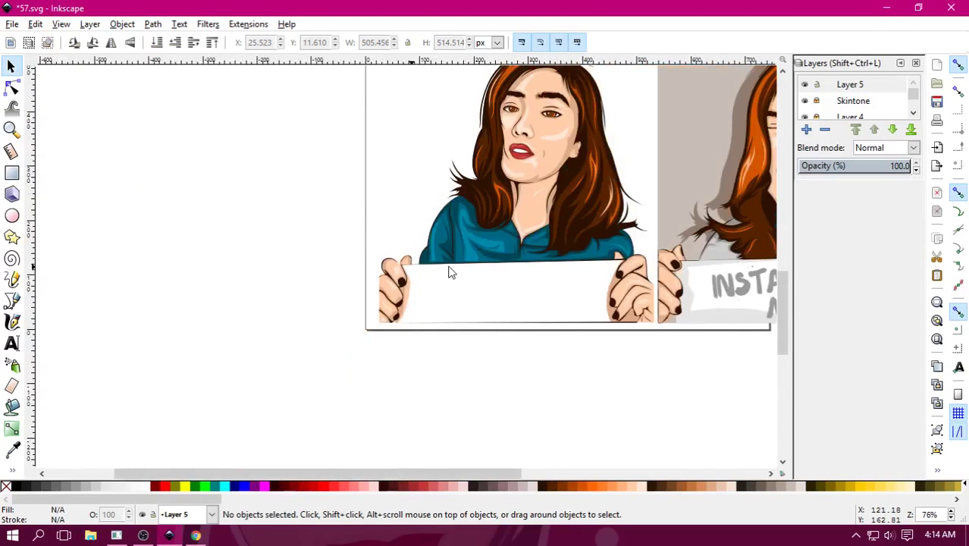
{"action": "scroll", "coordinate": [449, 273], "scroll_direction": "up", "scroll_amount": 3, "text": "ctrl"}
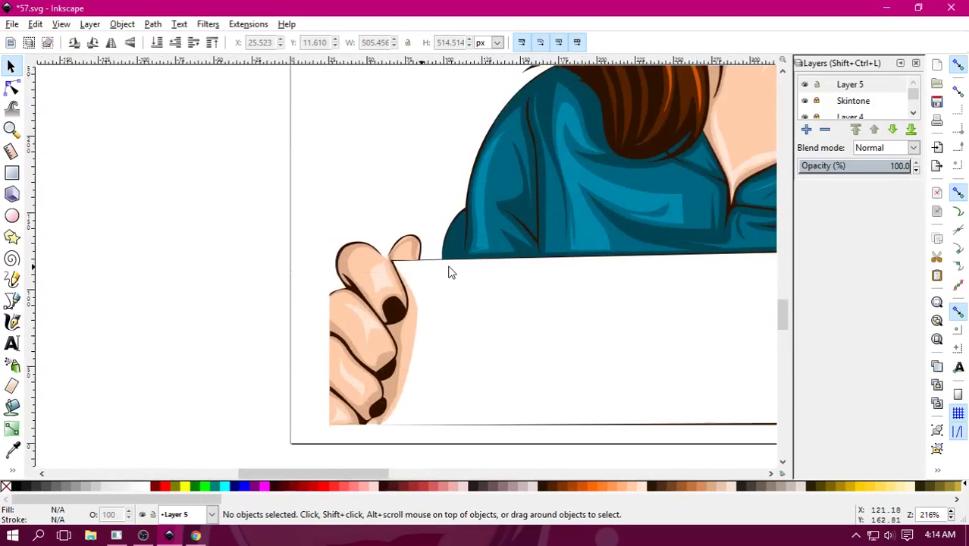
{"action": "scroll", "coordinate": [449, 273], "scroll_direction": "up", "scroll_amount": 2, "text": "ctrl"}
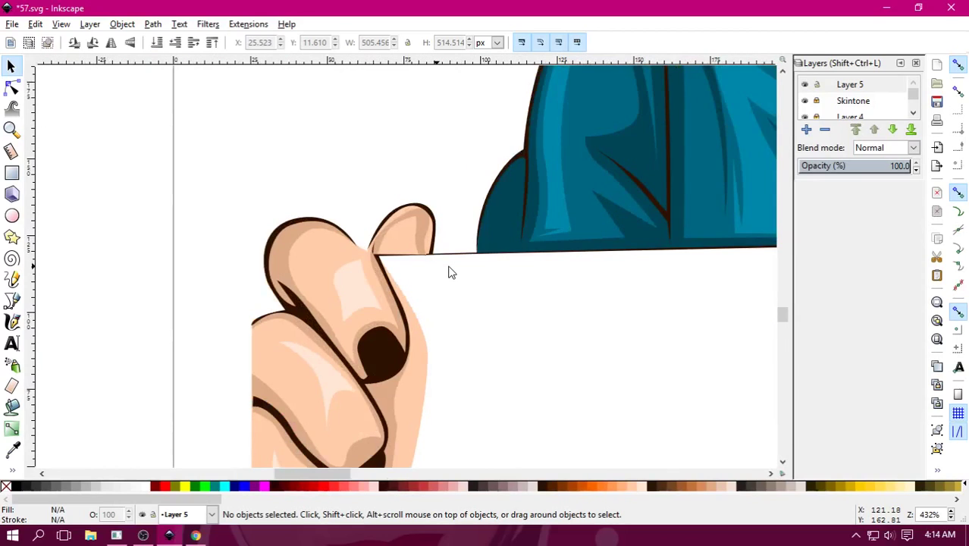
{"action": "key", "text": "plus"}
{"action": "key", "text": "plus"}
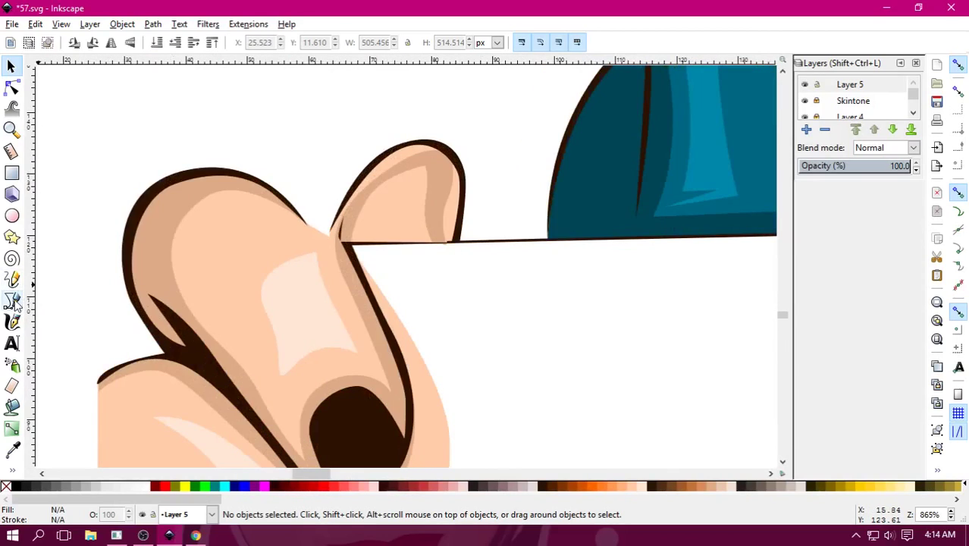
Draw a narrow closed nail path along the fingertip's right edge.
{"action": "left_click", "coordinate": [12, 301]}
{"action": "left_click", "coordinate": [448, 151]}
{"action": "left_click", "coordinate": [432, 177]}
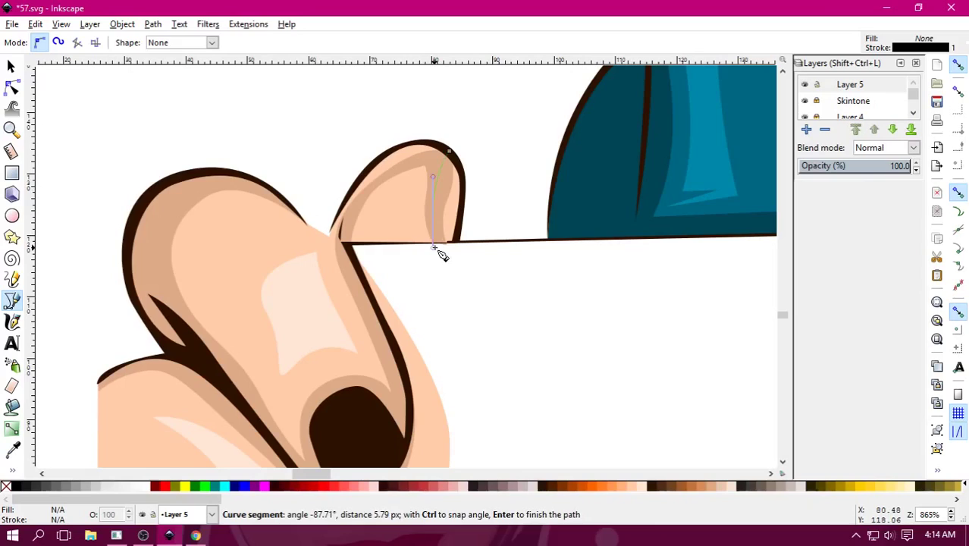
{"action": "left_click", "coordinate": [433, 247]}
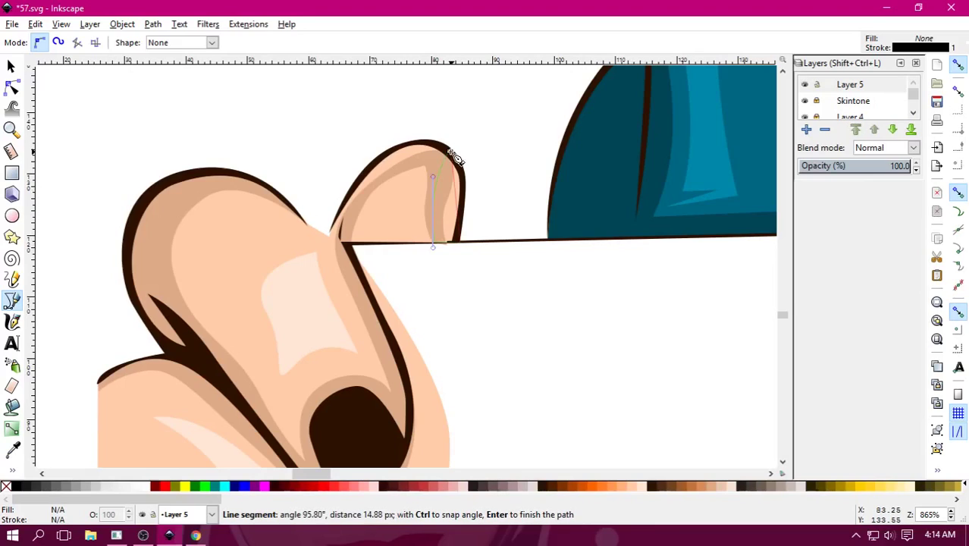
{"action": "left_click_drag", "start_coordinate": [449, 151], "coordinate": [429, 137]}
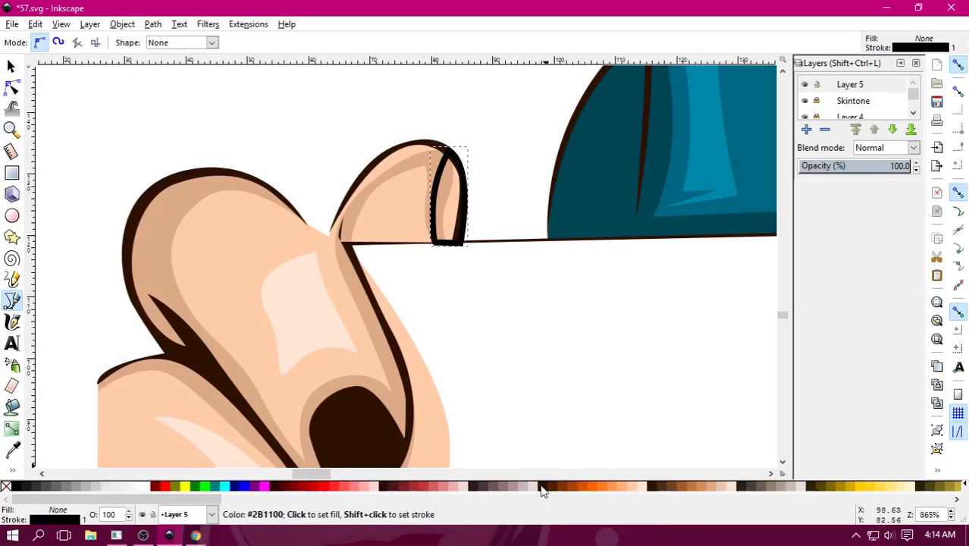
Give the nail shape a dark brown fill and no stroke, then deselect it.
{"action": "left_click", "coordinate": [540, 486]}
{"action": "right_click", "coordinate": [6, 486]}
{"action": "left_click", "coordinate": [38, 424]}
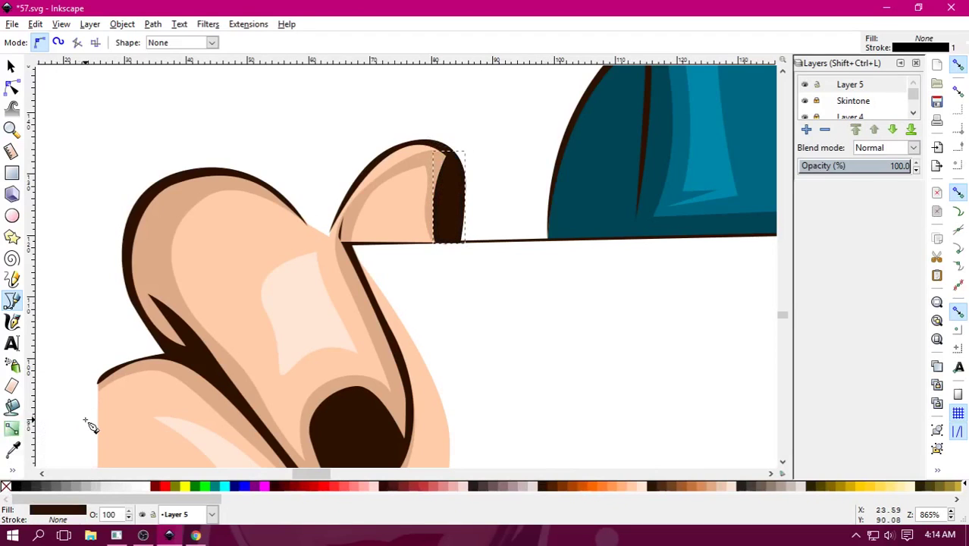
{"action": "scroll", "coordinate": [313, 372], "scroll_direction": "down", "scroll_amount": 2}
{"action": "scroll", "coordinate": [320, 372], "scroll_direction": "down", "scroll_amount": 2}
{"action": "scroll", "coordinate": [331, 356], "scroll_direction": "down", "scroll_amount": 2}
{"action": "scroll", "coordinate": [334, 356], "scroll_direction": "down", "scroll_amount": 1}
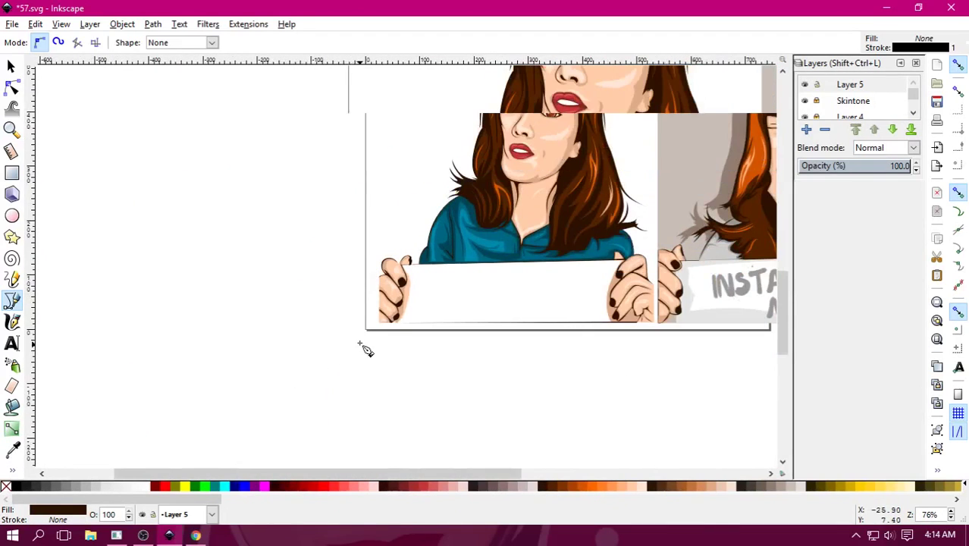
{"action": "scroll", "coordinate": [456, 274], "scroll_direction": "right", "scroll_amount": 2}
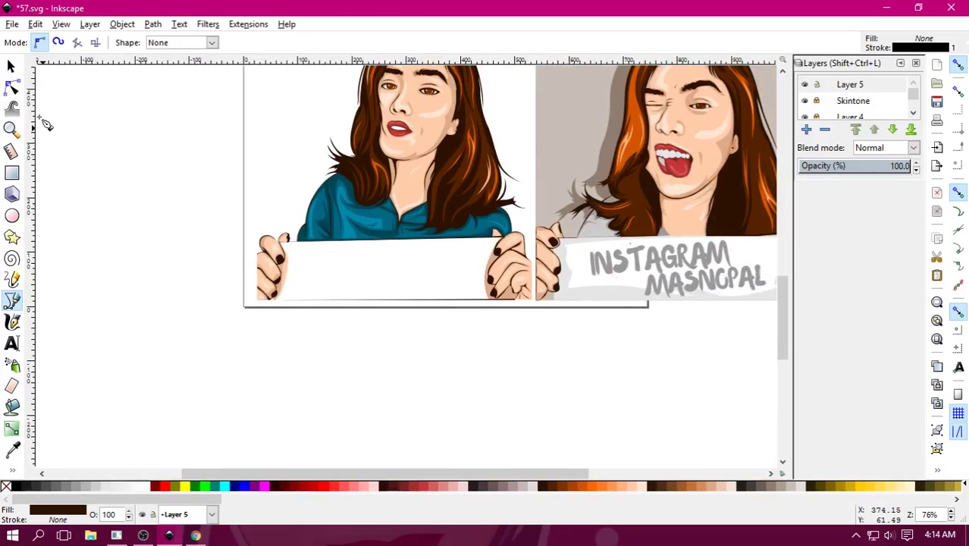
{"action": "left_click", "coordinate": [11, 66]}
{"action": "key", "text": "Escape"}
{"action": "scroll", "coordinate": [273, 293], "scroll_direction": "up", "scroll_amount": 1}
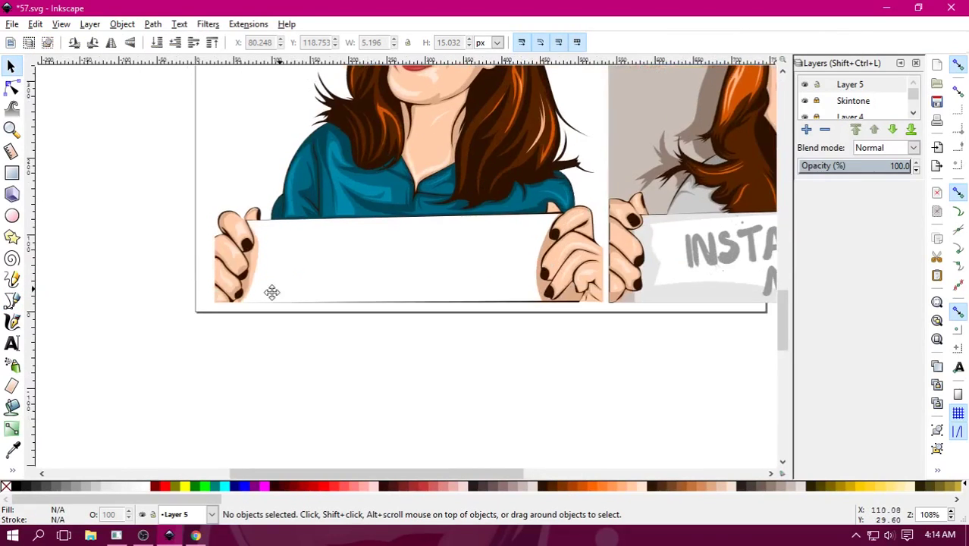
{"action": "left_click_drag", "start_coordinate": [272, 293], "coordinate": [257, 405]}
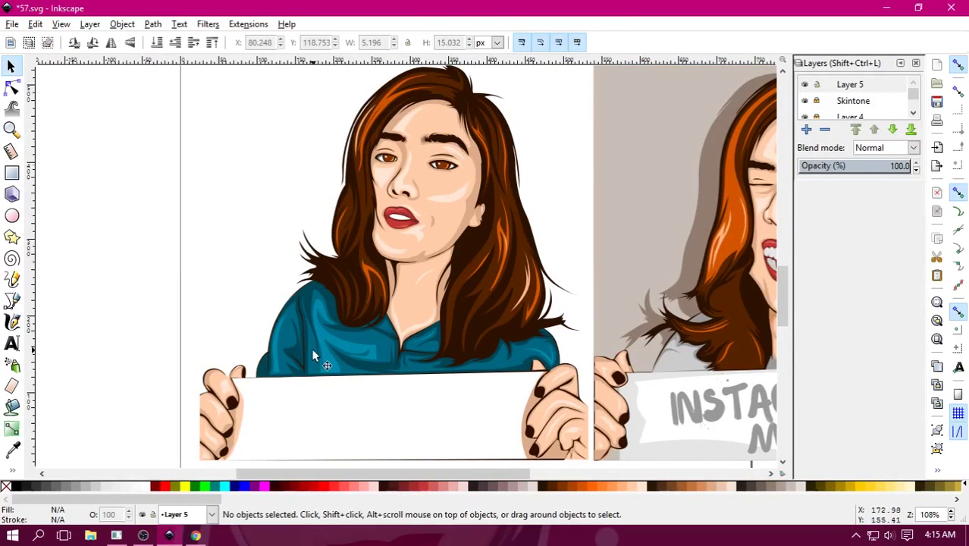
{"action": "mouse_move", "coordinate": [311, 348]}
{"action": "left_mouse_down"}
{"action": "mouse_move", "coordinate": [317, 295]}
{"action": "mouse_move", "coordinate": [182, 384]}
{"action": "mouse_move", "coordinate": [333, 314]}
{"action": "left_mouse_up"}
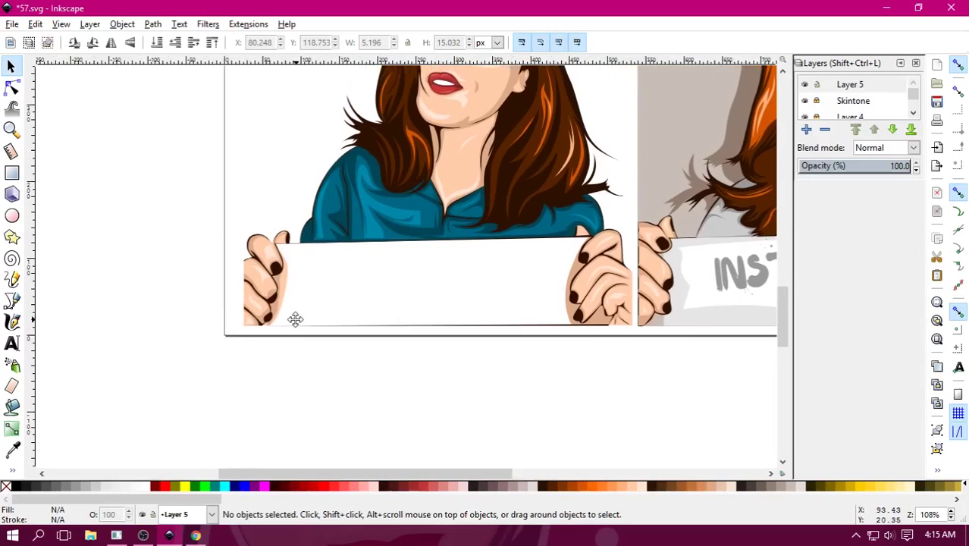
{"action": "scroll", "coordinate": [315, 319], "scroll_direction": "up", "scroll_amount": 2}
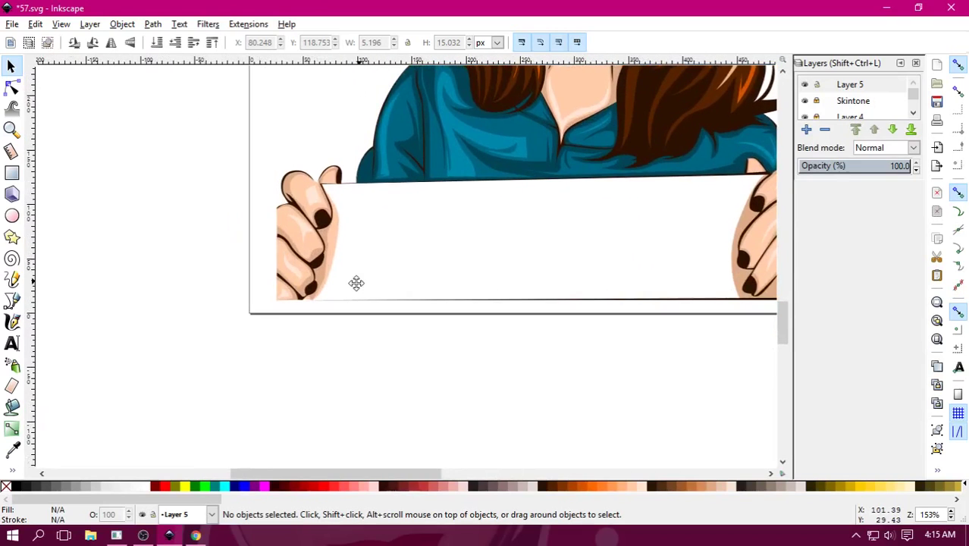
{"action": "scroll", "coordinate": [379, 268], "scroll_direction": "up", "scroll_amount": 1}
{"action": "scroll", "coordinate": [376, 268], "scroll_direction": "up", "scroll_amount": 1}
{"action": "scroll", "coordinate": [438, 293], "scroll_direction": "up", "scroll_amount": 1}
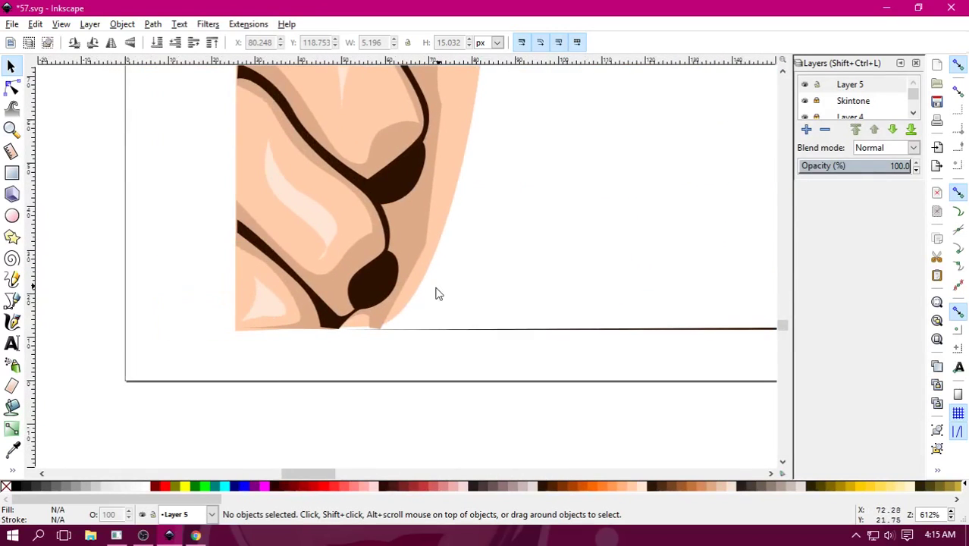
{"action": "key", "text": "b"}
{"action": "scroll", "coordinate": [425, 276], "scroll_direction": "up", "scroll_amount": 1}
Start a Bezier path at the lower fingertip and trace its nail and finger edges to the sign's top.
{"action": "scroll", "coordinate": [409, 303], "scroll_direction": "up", "scroll_amount": 1}
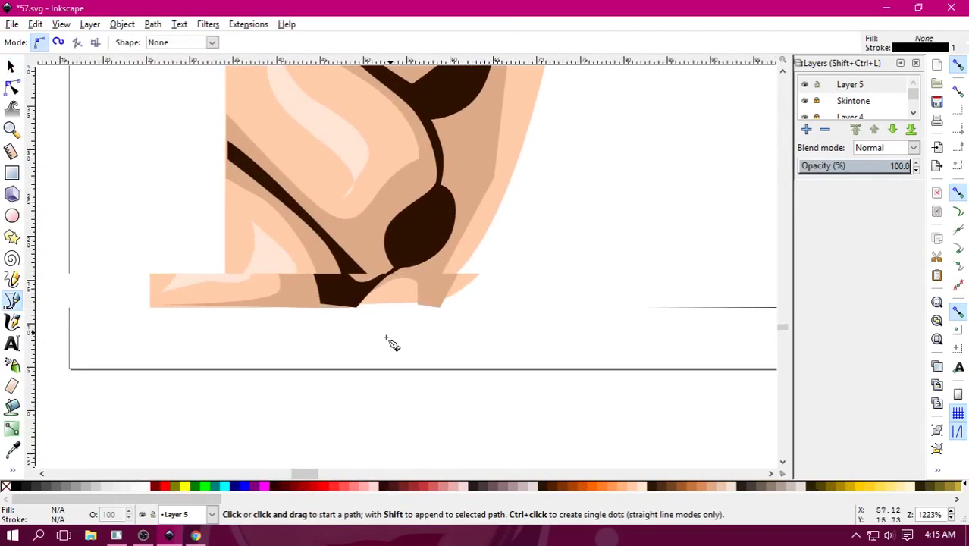
{"action": "left_click", "coordinate": [339, 307]}
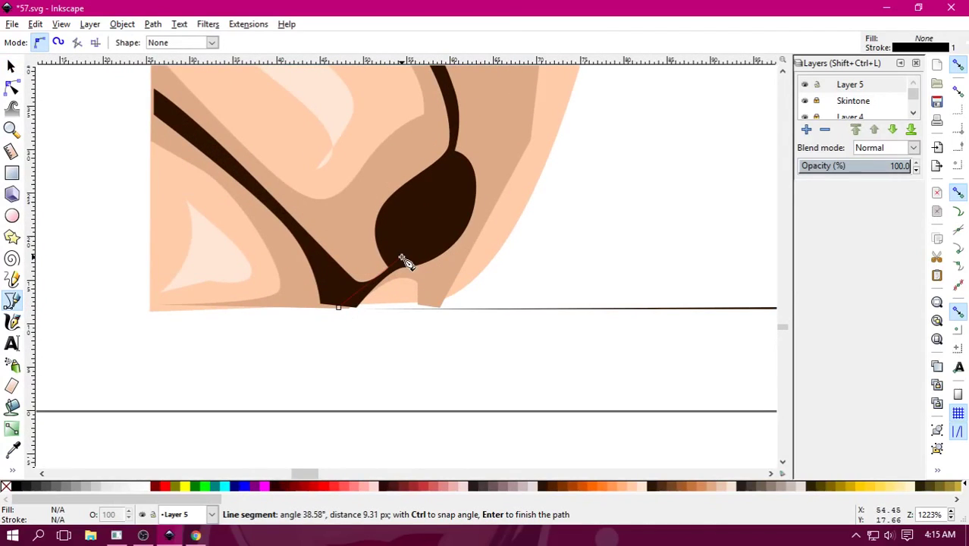
{"action": "left_click", "coordinate": [459, 157]}
{"action": "scroll", "coordinate": [440, 227], "scroll_direction": "up", "scroll_amount": 5}
{"action": "scroll", "coordinate": [421, 305], "scroll_direction": "up", "scroll_amount": 1}
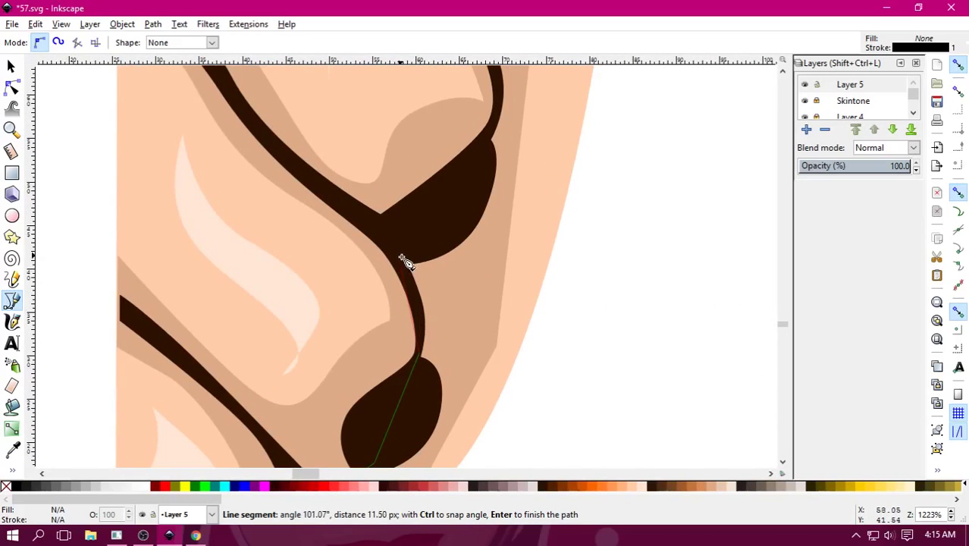
{"action": "left_click_drag", "start_coordinate": [406, 276], "coordinate": [404, 265]}
{"action": "scroll", "coordinate": [371, 273], "scroll_direction": "up", "scroll_amount": 1}
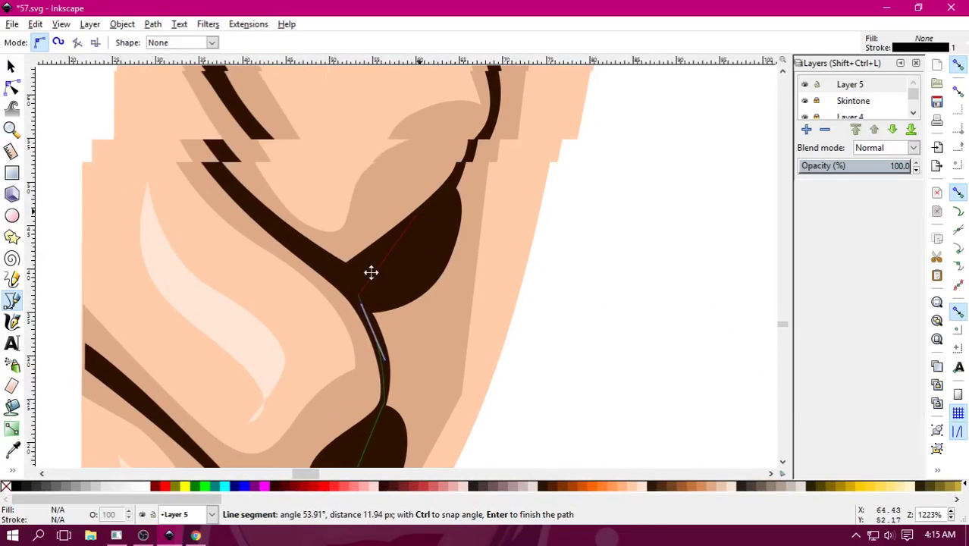
{"action": "scroll", "coordinate": [371, 273], "scroll_direction": "up", "scroll_amount": 3}
{"action": "left_click_drag", "start_coordinate": [391, 213], "coordinate": [381, 188]}
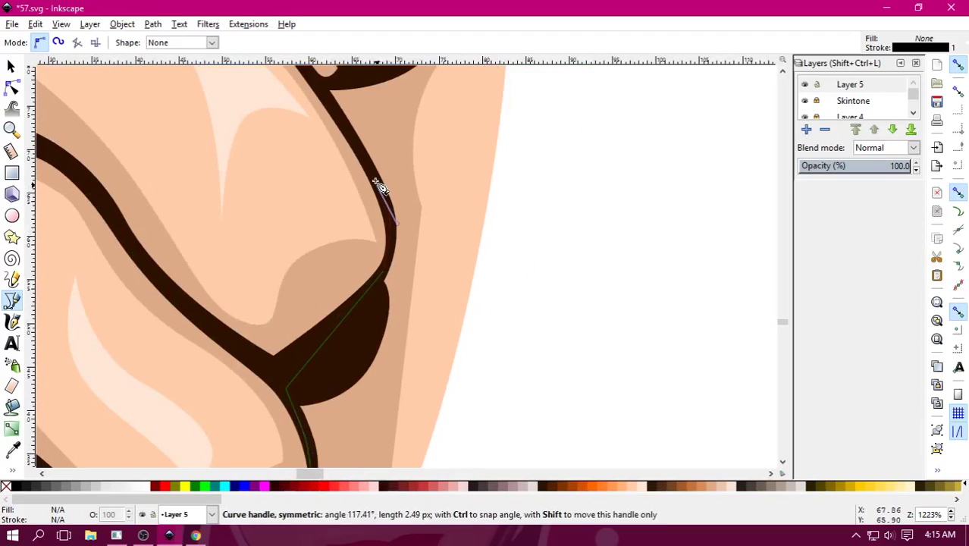
{"action": "scroll", "coordinate": [351, 205], "scroll_direction": "up", "scroll_amount": 3}
{"action": "left_click", "coordinate": [342, 271]}
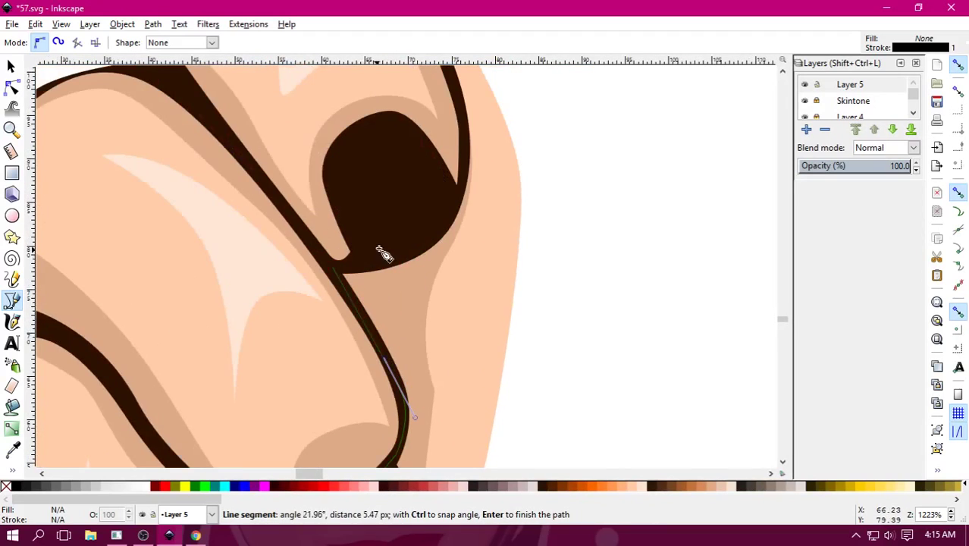
{"action": "scroll", "coordinate": [401, 250], "scroll_direction": "up", "scroll_amount": 3}
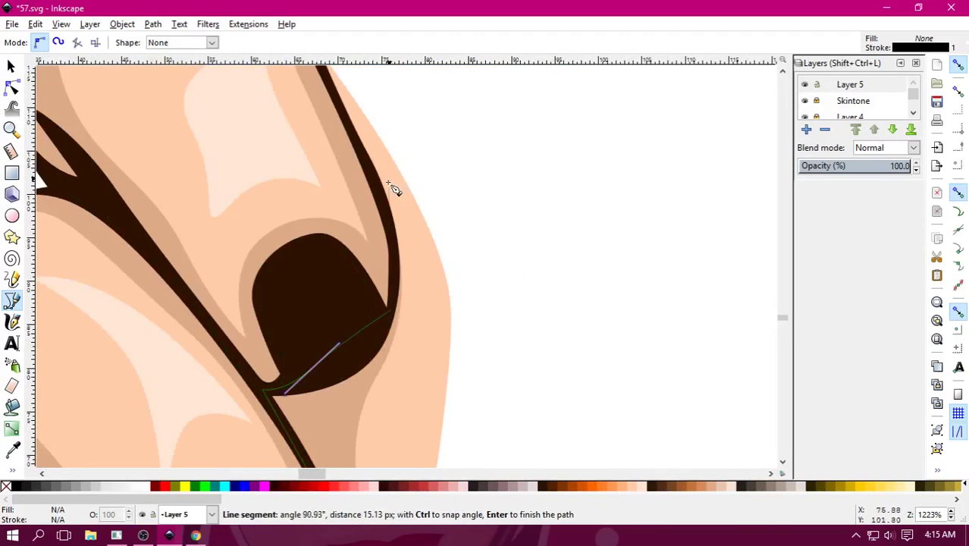
{"action": "scroll", "coordinate": [392, 195], "scroll_direction": "up", "scroll_amount": 4}
{"action": "left_click_drag", "start_coordinate": [362, 309], "coordinate": [322, 237]}
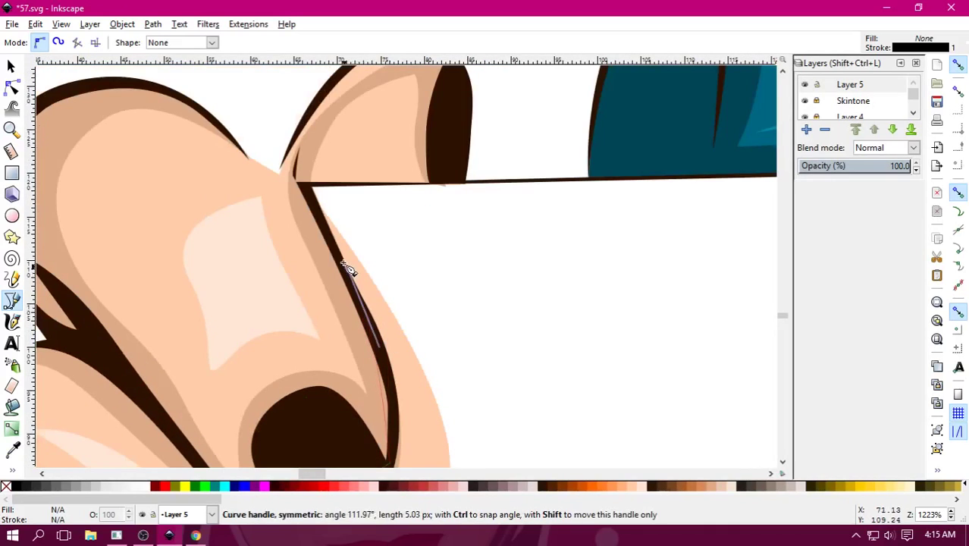
{"action": "left_click", "coordinate": [315, 185]}
Run the path along the sign's top edge, then curve it down the other hand's finger.
{"action": "scroll", "coordinate": [455, 212], "scroll_direction": "right", "scroll_amount": 3}
{"action": "scroll", "coordinate": [319, 218], "scroll_direction": "right", "scroll_amount": 7}
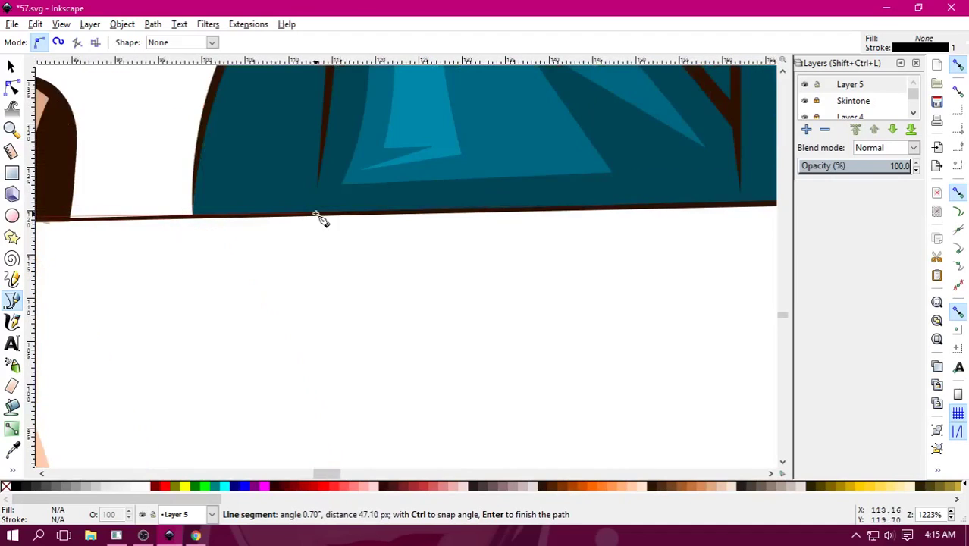
{"action": "scroll", "coordinate": [453, 220], "scroll_direction": "down", "scroll_amount": 3}
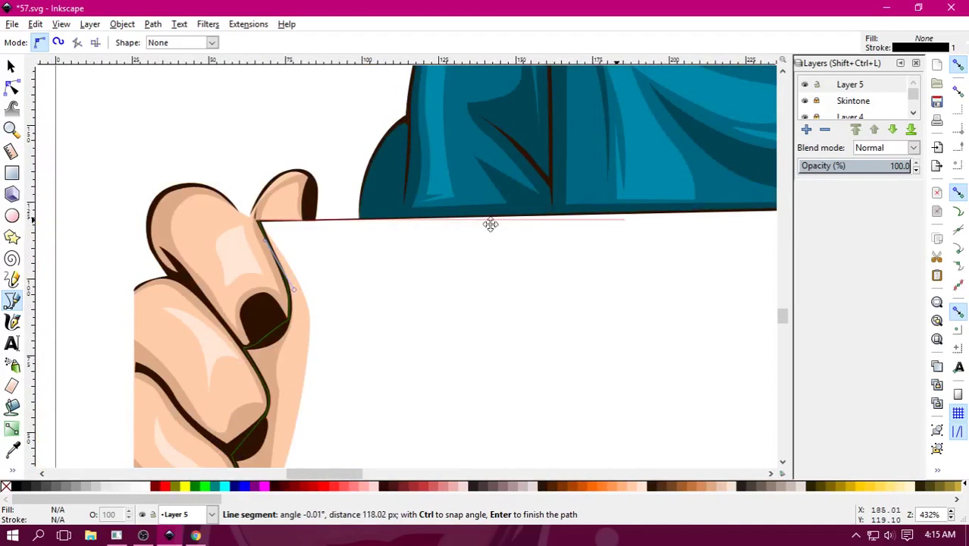
{"action": "scroll", "coordinate": [504, 235], "scroll_direction": "right", "scroll_amount": 6}
{"action": "scroll", "coordinate": [576, 243], "scroll_direction": "right", "scroll_amount": 6}
{"action": "scroll", "coordinate": [379, 246], "scroll_direction": "right", "scroll_amount": 6}
{"action": "scroll", "coordinate": [531, 248], "scroll_direction": "right", "scroll_amount": 6}
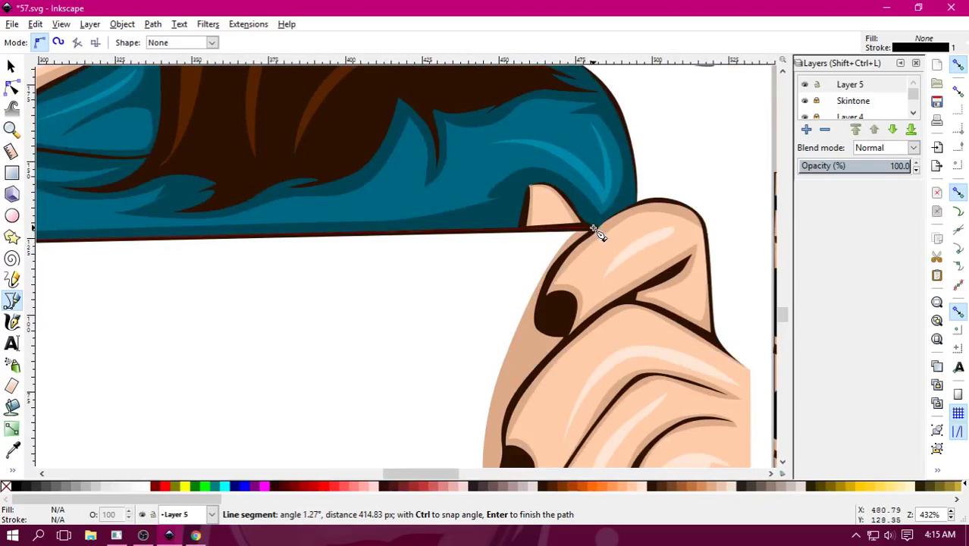
{"action": "left_click", "coordinate": [595, 230]}
{"action": "scroll", "coordinate": [596, 231], "scroll_direction": "up", "scroll_amount": 2}
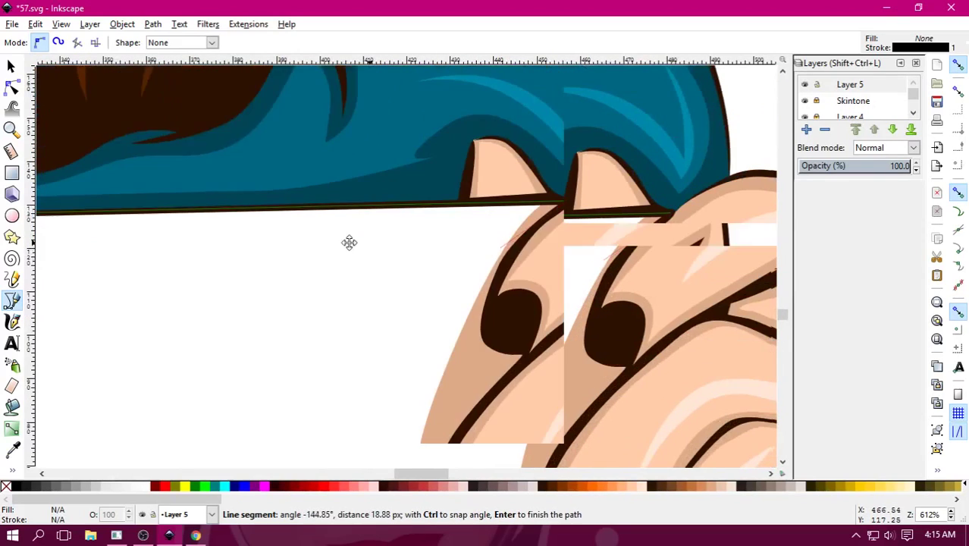
{"action": "scroll", "coordinate": [356, 258], "scroll_direction": "up", "scroll_amount": 1}
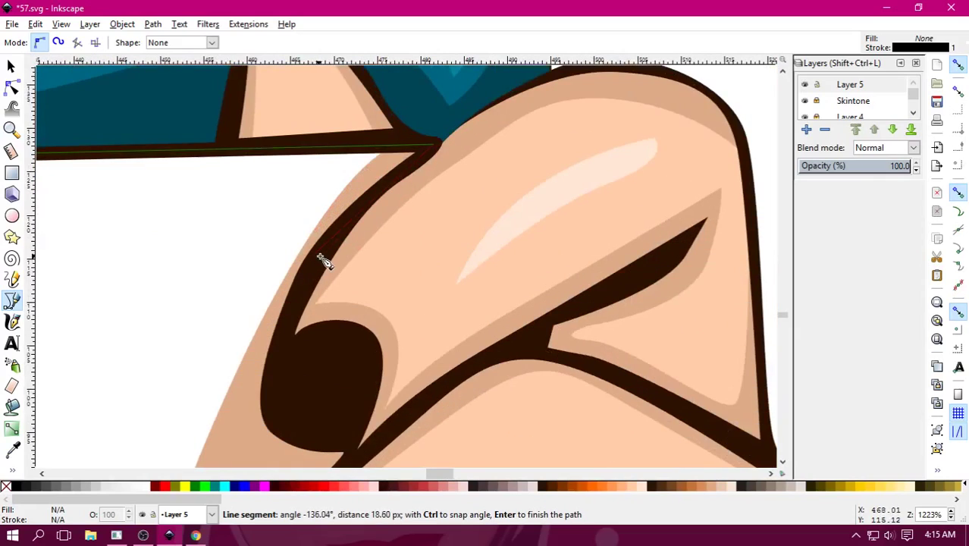
{"action": "left_click_drag", "start_coordinate": [319, 258], "coordinate": [292, 310]}
{"action": "left_click_drag", "start_coordinate": [288, 392], "coordinate": [297, 418]}
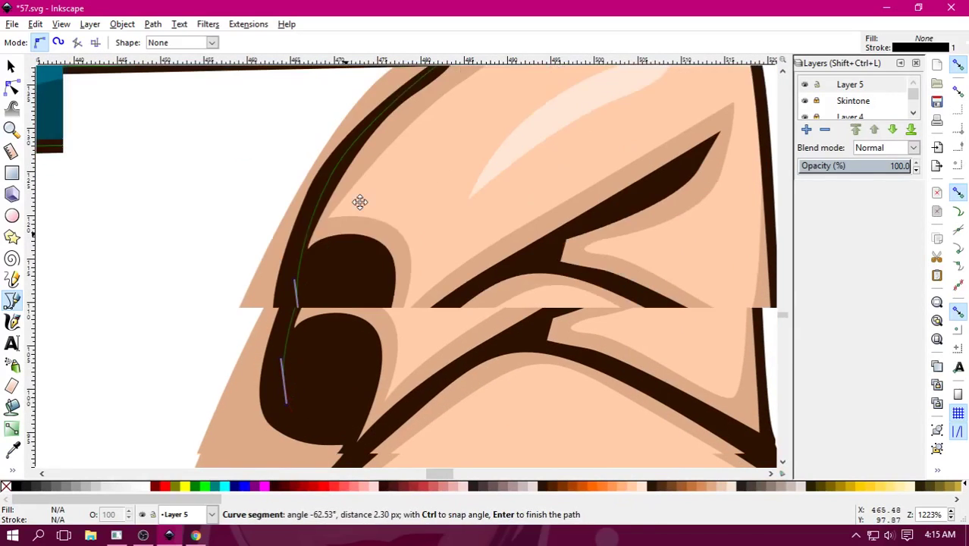
Curve the path around the fingernail tip and along the next finger's edge.
{"action": "scroll", "coordinate": [357, 201], "scroll_direction": "down", "scroll_amount": 7}
{"action": "scroll", "coordinate": [411, 227], "scroll_direction": "left", "scroll_amount": 3}
{"action": "left_click_drag", "start_coordinate": [420, 258], "coordinate": [426, 251]}
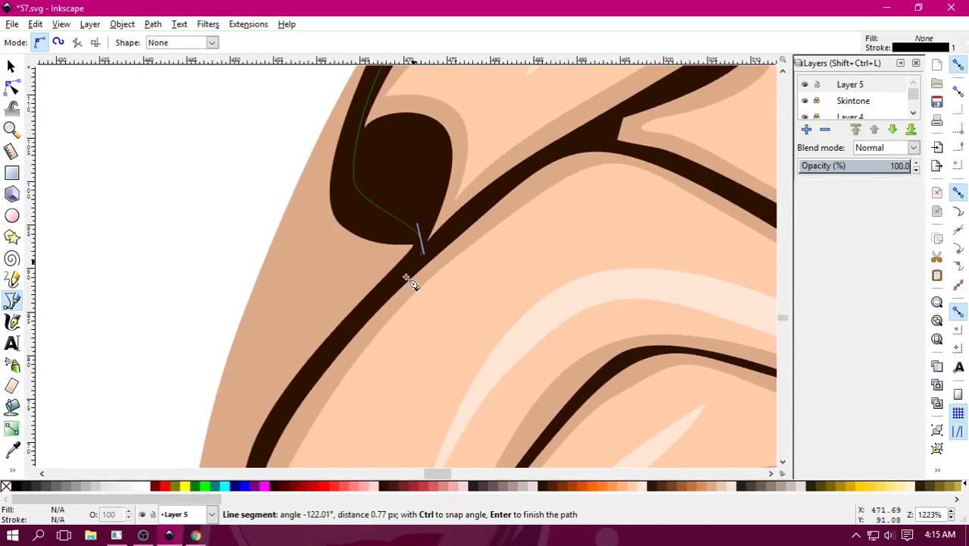
{"action": "scroll", "coordinate": [350, 322], "scroll_direction": "down", "scroll_amount": 5}
{"action": "scroll", "coordinate": [350, 323], "scroll_direction": "left", "scroll_amount": 3}
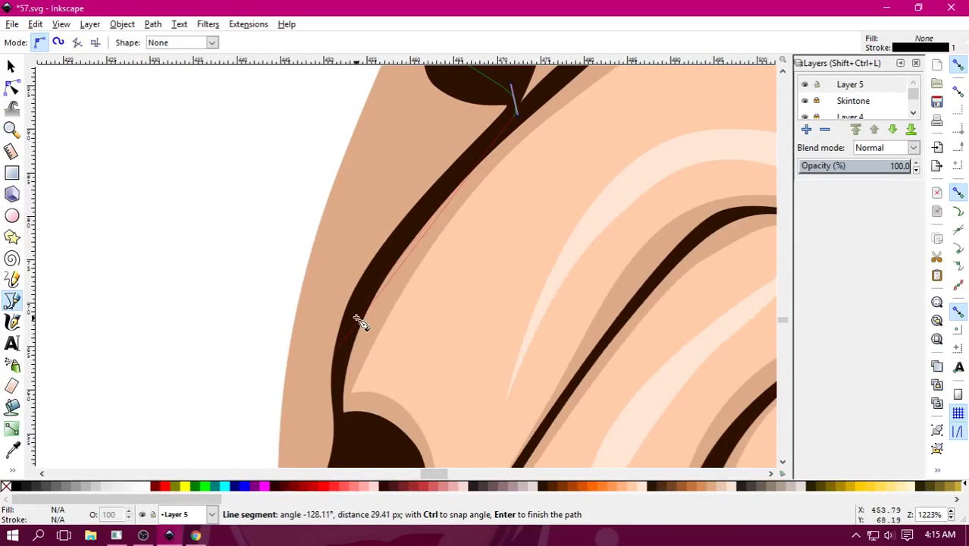
{"action": "left_click_drag", "start_coordinate": [332, 364], "coordinate": [337, 372]}
{"action": "scroll", "coordinate": [346, 145], "scroll_direction": "down", "scroll_amount": 6}
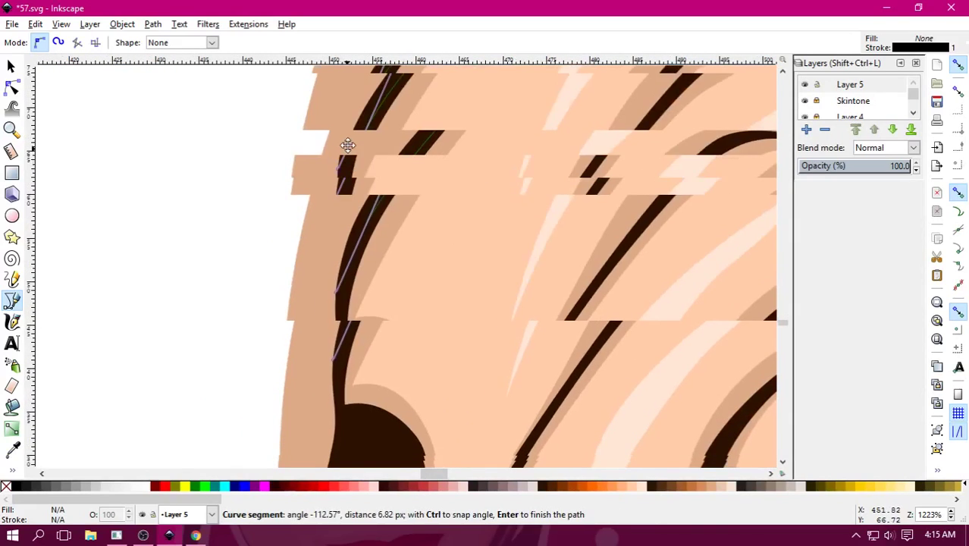
{"action": "left_click_drag", "start_coordinate": [362, 279], "coordinate": [379, 307]}
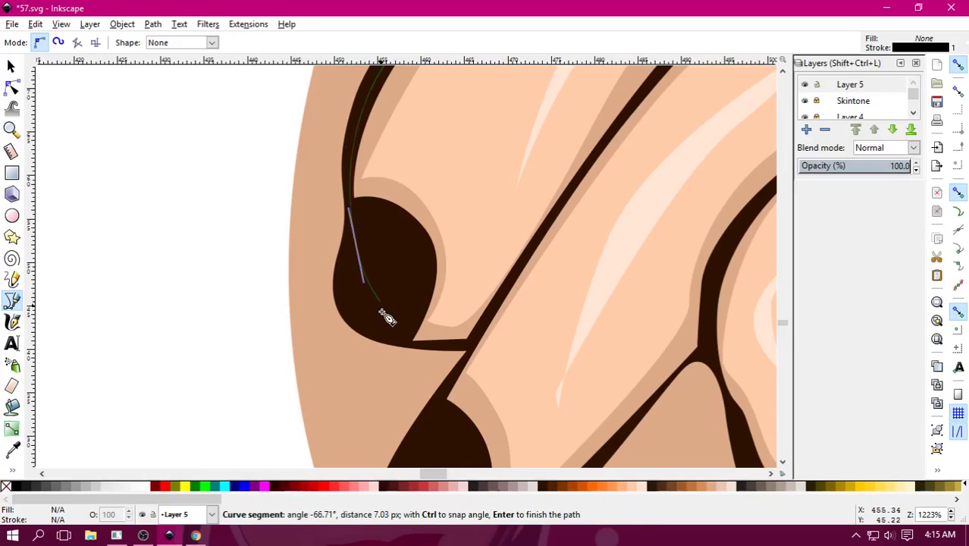
Finish the fingers with a straight segment below the nail and corner nodes down to the sign's bottom edge.
{"action": "scroll", "coordinate": [303, 224], "scroll_direction": "down", "scroll_amount": 3}
{"action": "scroll", "coordinate": [323, 240], "scroll_direction": "right", "scroll_amount": 3}
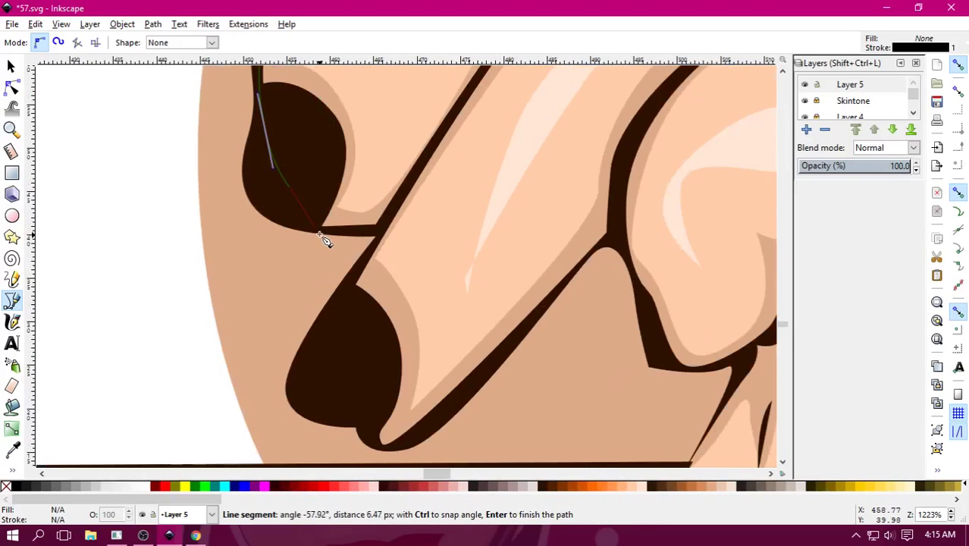
{"action": "left_click", "coordinate": [384, 230]}
{"action": "left_click", "coordinate": [310, 357]}
{"action": "scroll", "coordinate": [310, 357], "scroll_direction": "down", "scroll_amount": 5}
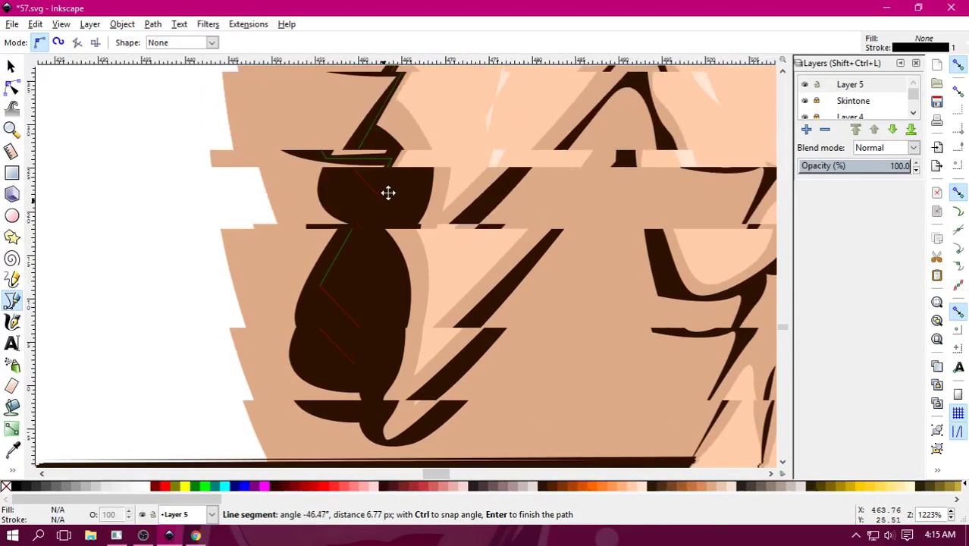
{"action": "scroll", "coordinate": [379, 227], "scroll_direction": "left", "scroll_amount": 1}
{"action": "left_click_drag", "start_coordinate": [407, 216], "coordinate": [406, 230]}
{"action": "left_click", "coordinate": [416, 246]}
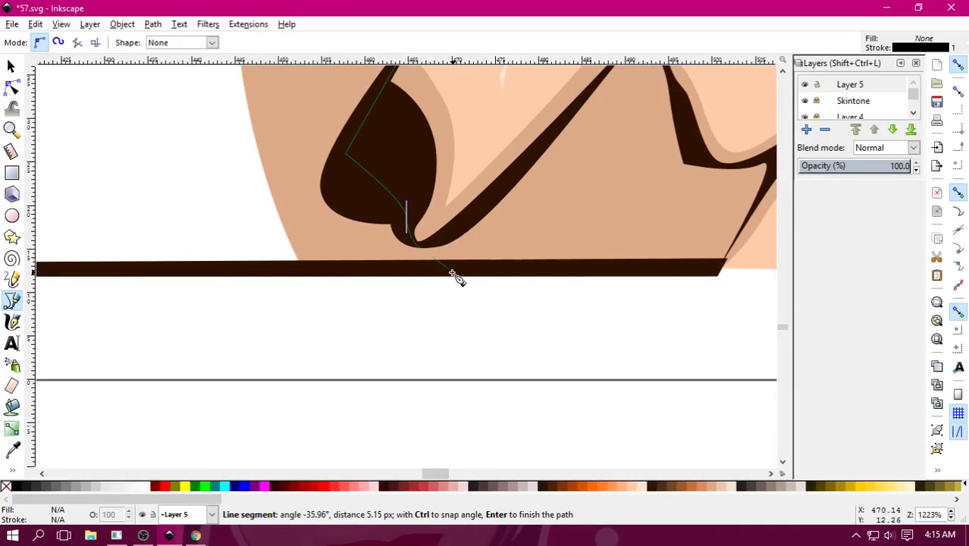
Curve the path around the next finger's rounded fingertip.
{"action": "scroll", "coordinate": [453, 275], "scroll_direction": "down", "scroll_amount": 4, "text": "ctrl"}
{"action": "scroll", "coordinate": [451, 276], "scroll_direction": "down", "scroll_amount": 2, "text": "ctrl"}
{"action": "scroll", "coordinate": [448, 278], "scroll_direction": "down", "scroll_amount": 1, "text": "ctrl"}
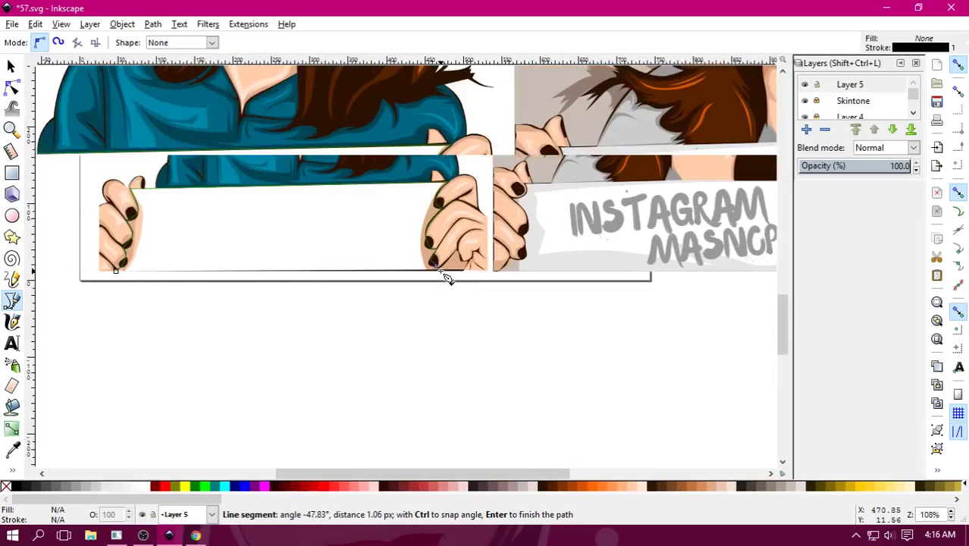
{"action": "scroll", "coordinate": [448, 277], "scroll_direction": "up", "scroll_amount": 2}
{"action": "scroll", "coordinate": [447, 278], "scroll_direction": "up", "scroll_amount": 6, "text": "ctrl"}
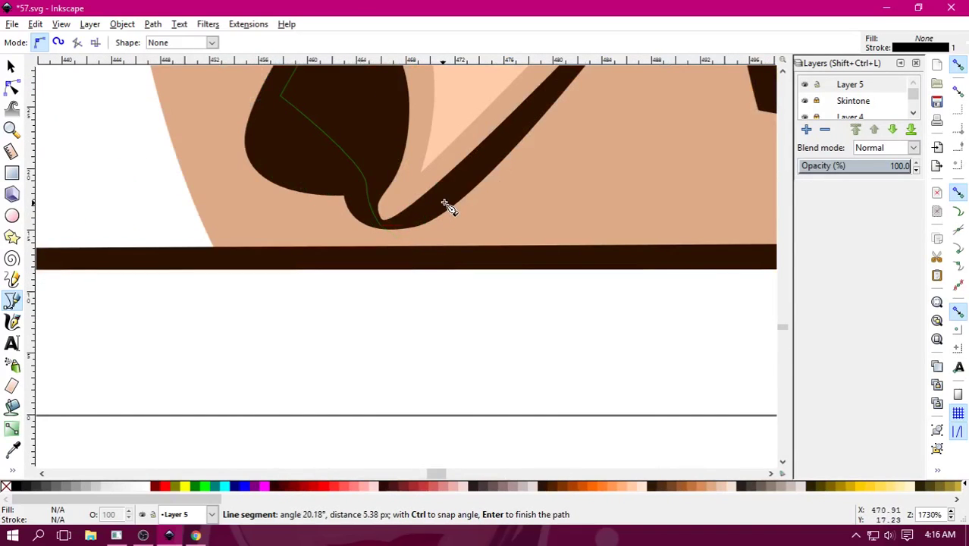
{"action": "left_click_drag", "start_coordinate": [446, 212], "coordinate": [497, 151]}
Place corner nodes up the knuckle crease, across its top, and along its lower edge.
{"action": "scroll", "coordinate": [247, 353], "scroll_direction": "up", "scroll_amount": 8}
{"action": "scroll", "coordinate": [294, 322], "scroll_direction": "right", "scroll_amount": 9}
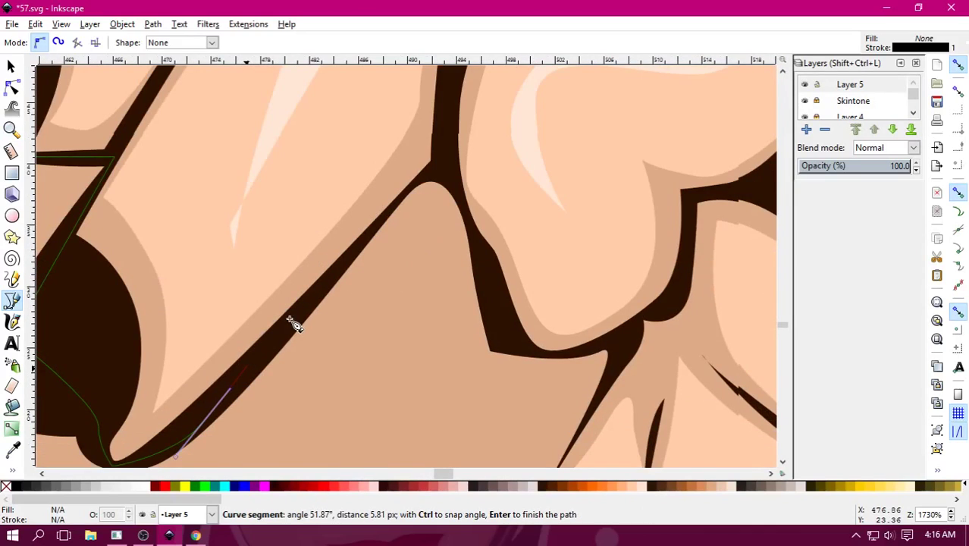
{"action": "left_click", "coordinate": [417, 181]}
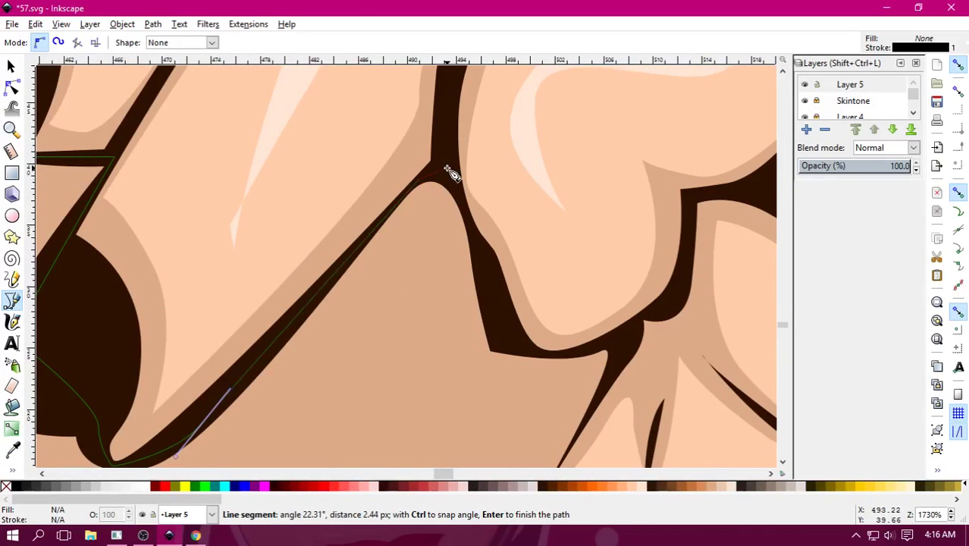
{"action": "left_click", "coordinate": [448, 169]}
{"action": "left_click", "coordinate": [455, 182]}
{"action": "left_click", "coordinate": [491, 349]}
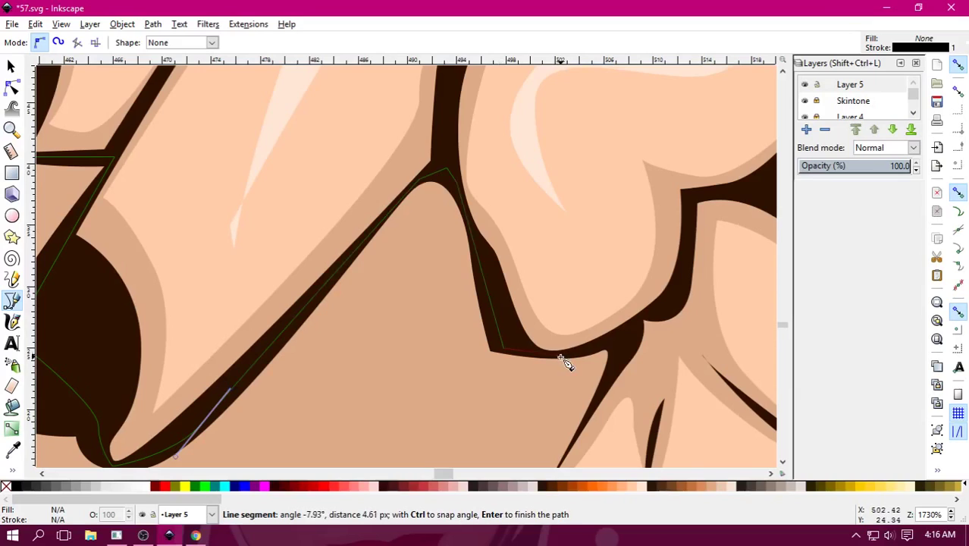
{"action": "left_click", "coordinate": [560, 357]}
{"action": "left_click", "coordinate": [623, 347]}
{"action": "scroll", "coordinate": [622, 362], "scroll_direction": "down", "scroll_amount": 5}
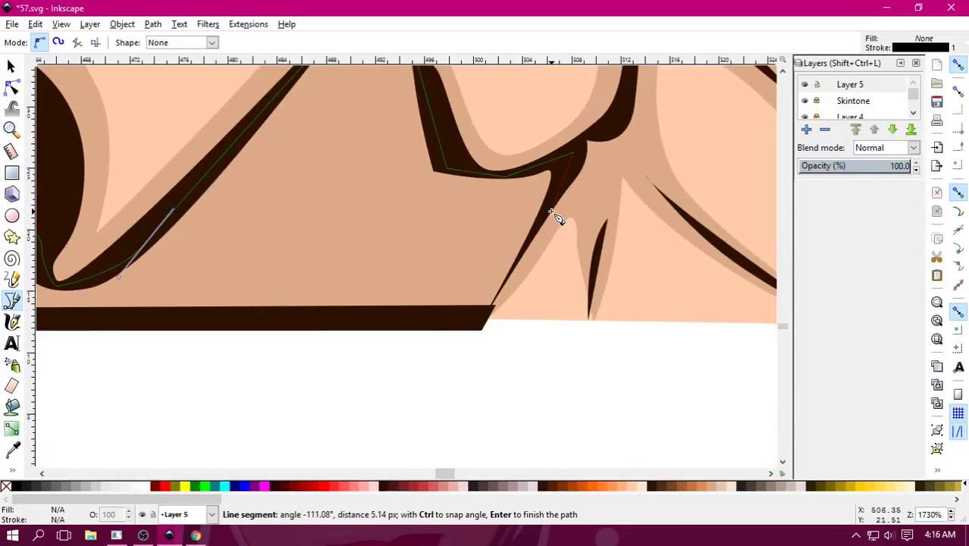
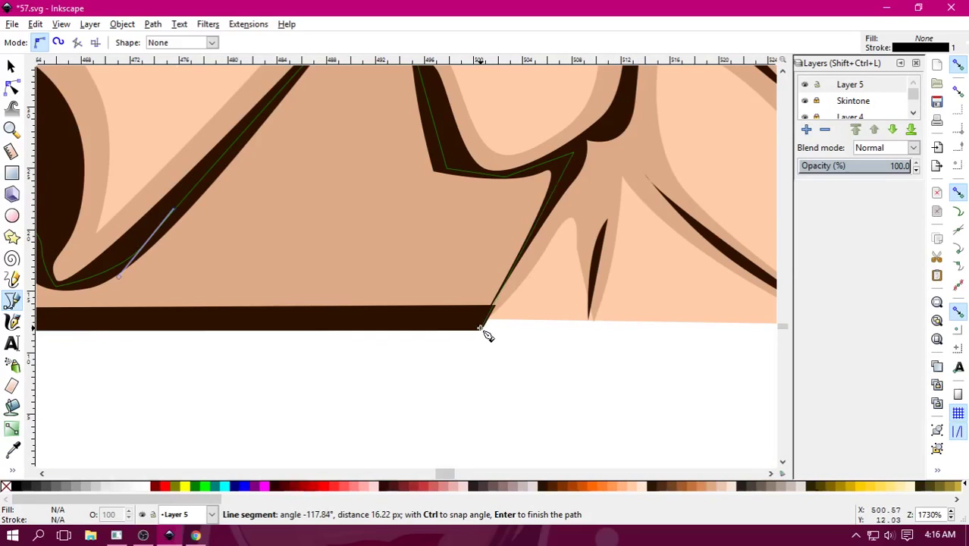
Close the left sign's path and give it a 30% gray fill with no outline.
{"action": "scroll", "coordinate": [482, 332], "scroll_direction": "down", "scroll_amount": 1}
{"action": "scroll", "coordinate": [217, 314], "scroll_direction": "down", "scroll_amount": 1}
{"action": "scroll", "coordinate": [228, 311], "scroll_direction": "down", "scroll_amount": 2}
{"action": "scroll", "coordinate": [282, 289], "scroll_direction": "down", "scroll_amount": 1}
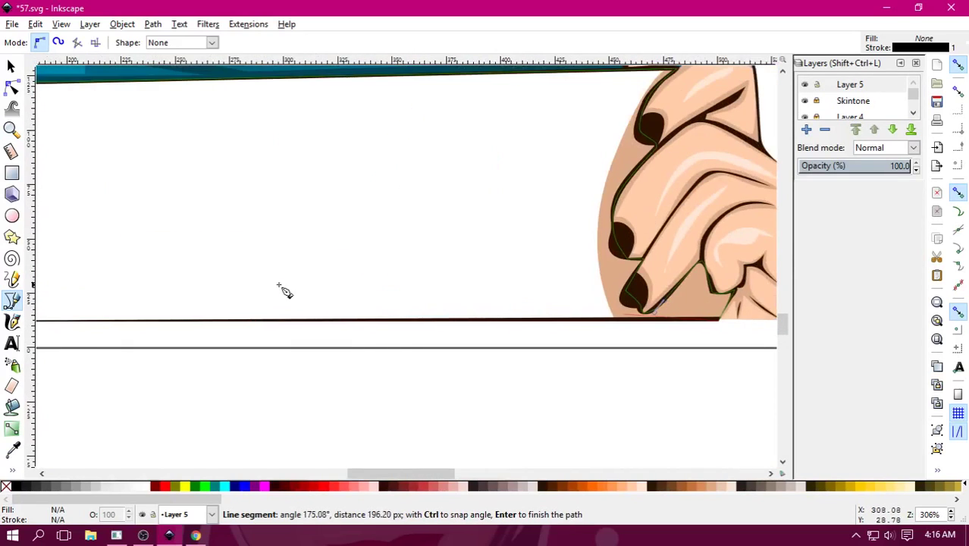
{"action": "scroll", "coordinate": [418, 288], "scroll_direction": "left", "scroll_amount": 10}
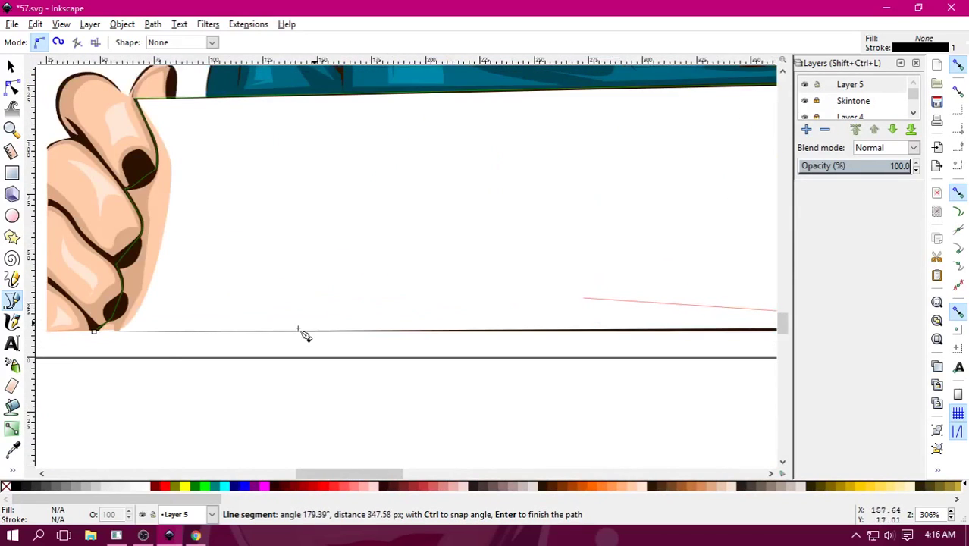
{"action": "left_click", "coordinate": [98, 339]}
{"action": "scroll", "coordinate": [244, 399], "scroll_direction": "down", "scroll_amount": 4}
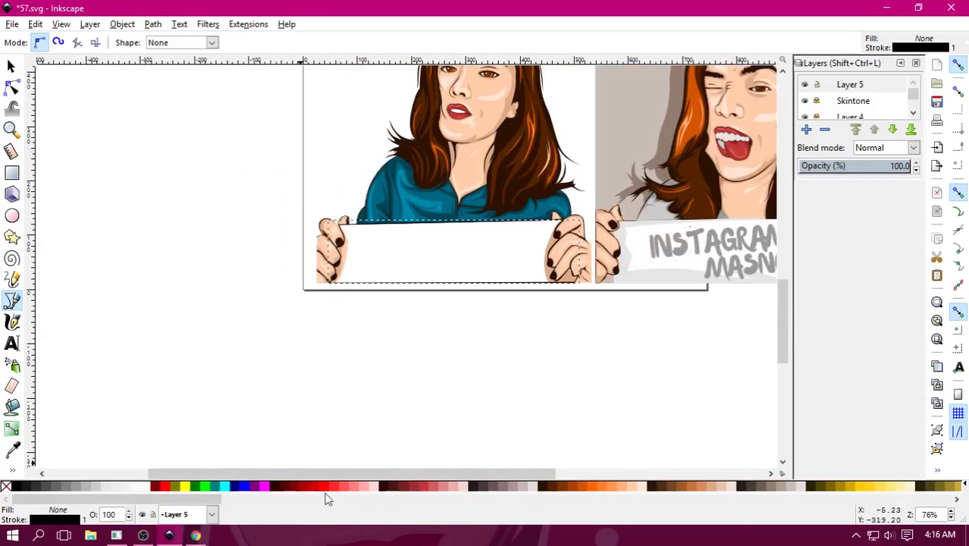
{"action": "left_click", "coordinate": [90, 487]}
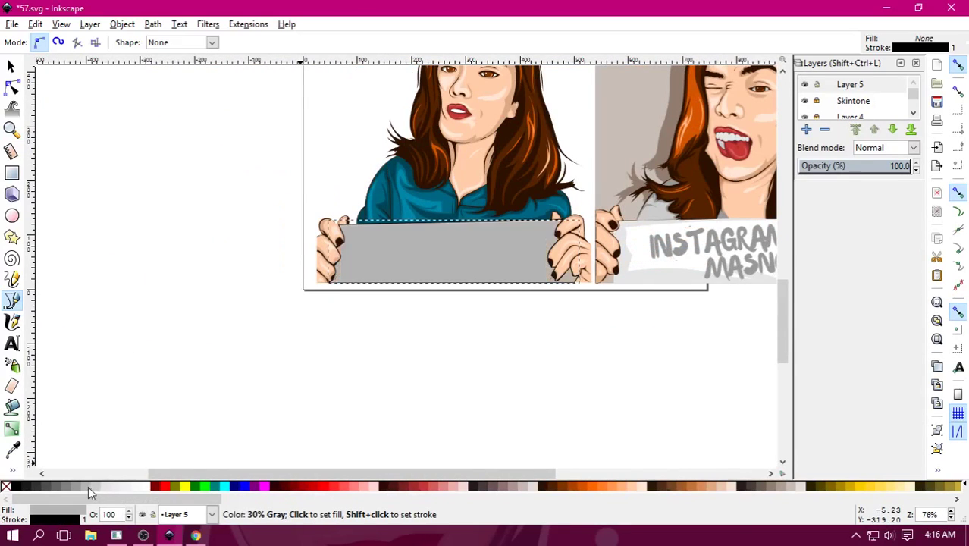
{"action": "right_click", "coordinate": [6, 486]}
{"action": "left_click", "coordinate": [43, 425]}
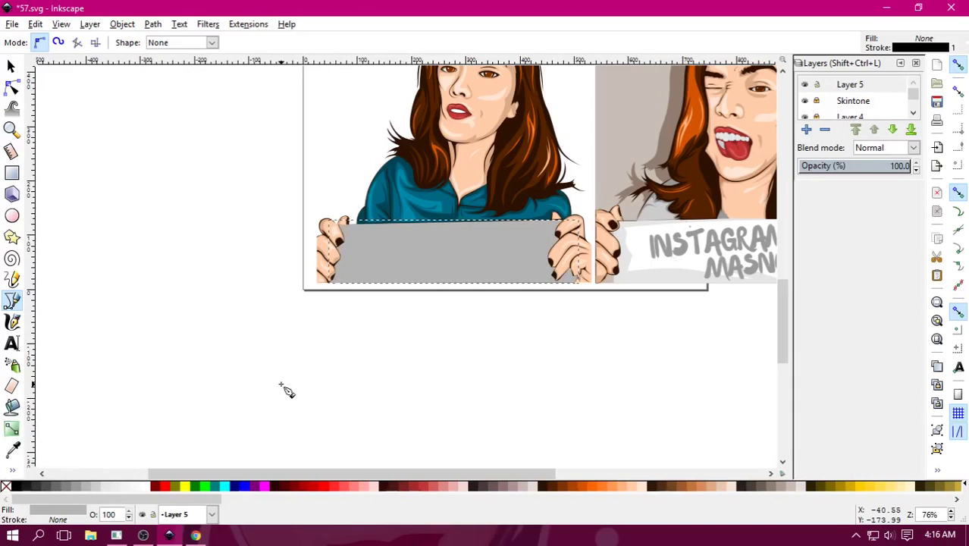
Draw a jagged crumple highlight across the sign, filled light gray without outline.
{"action": "left_click_drag", "start_coordinate": [472, 245], "coordinate": [411, 303]}
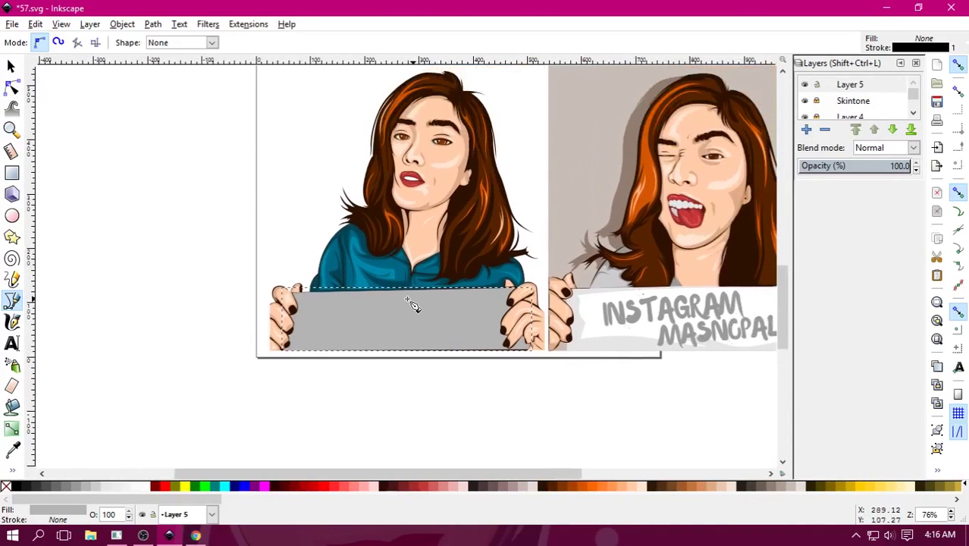
{"action": "left_click", "coordinate": [302, 301]}
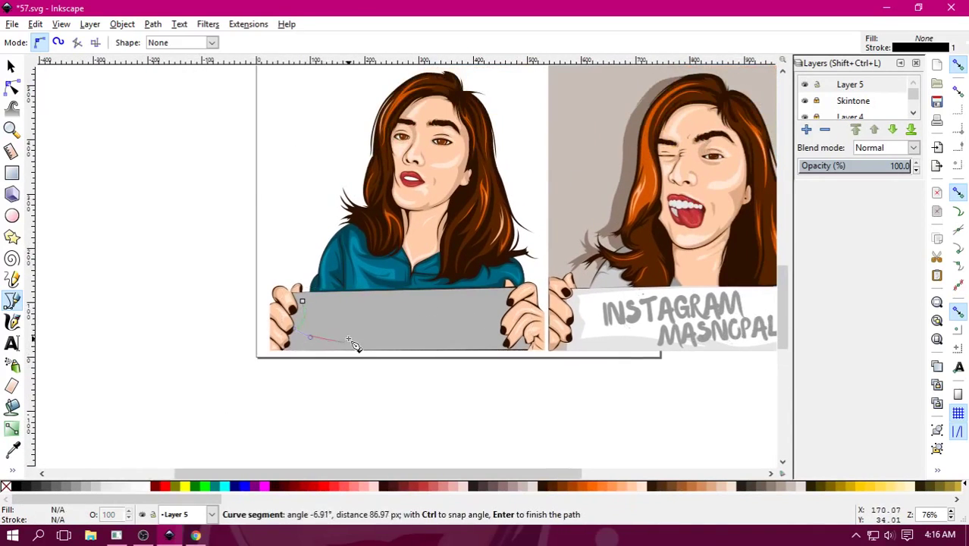
{"action": "left_click_drag", "start_coordinate": [414, 327], "coordinate": [491, 351]}
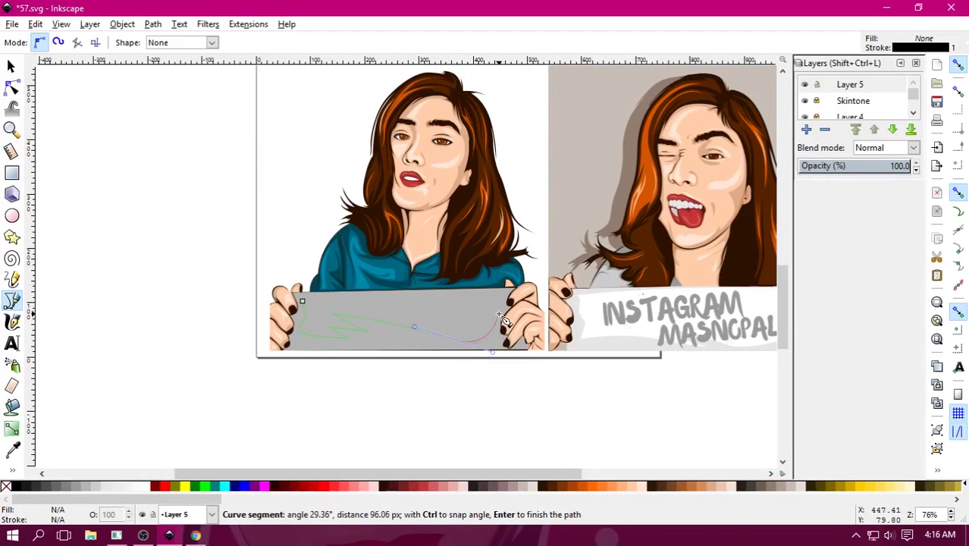
{"action": "left_click", "coordinate": [491, 318]}
{"action": "left_click", "coordinate": [485, 325]}
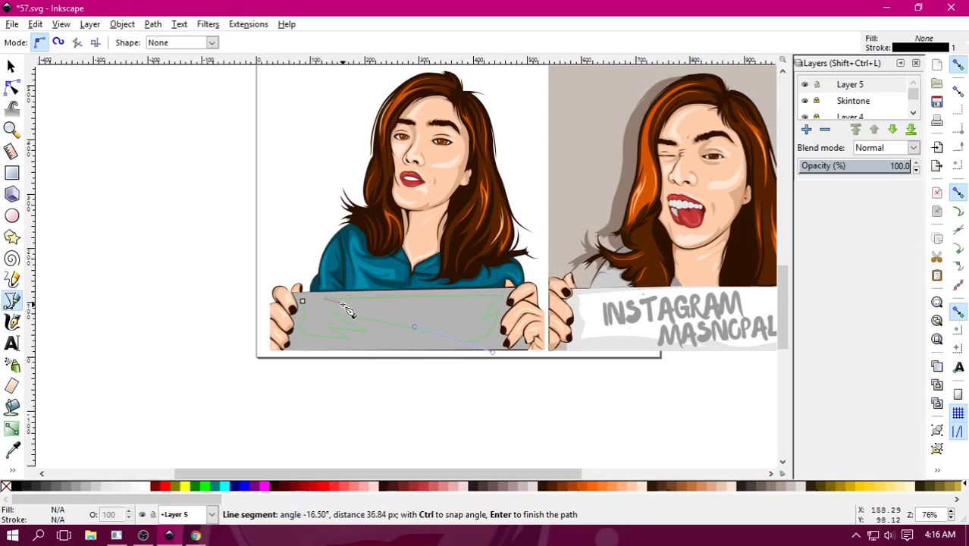
{"action": "left_click", "coordinate": [302, 301]}
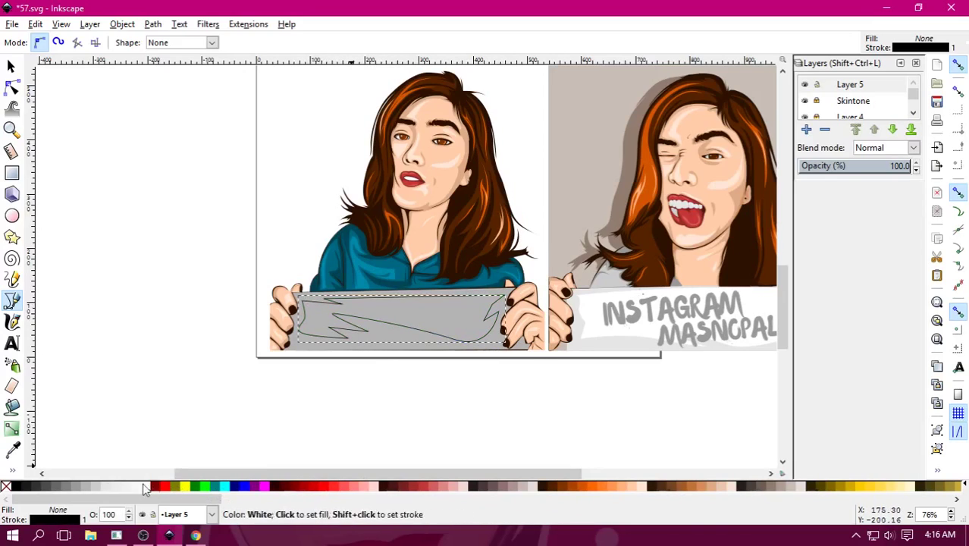
{"action": "left_click", "coordinate": [108, 486]}
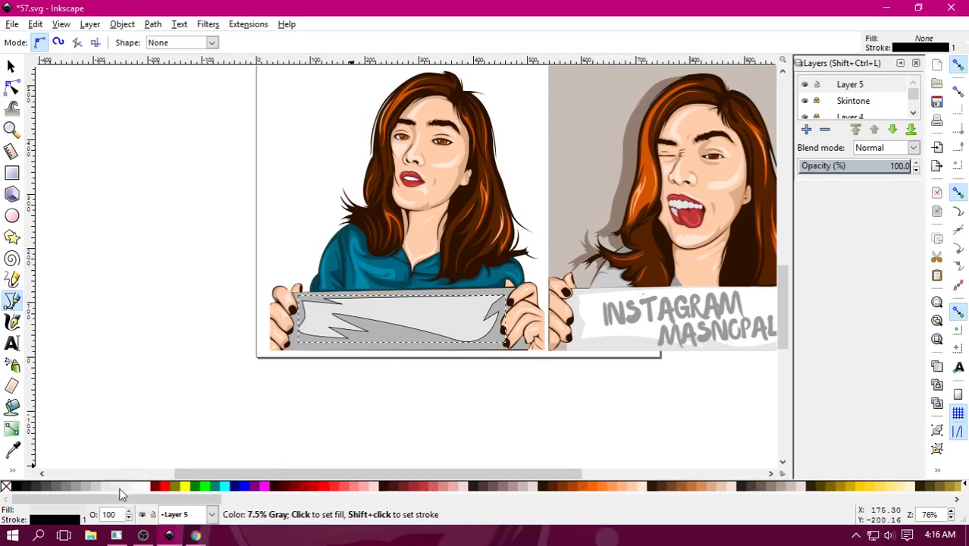
{"action": "right_click", "coordinate": [6, 482]}
{"action": "left_click", "coordinate": [39, 429]}
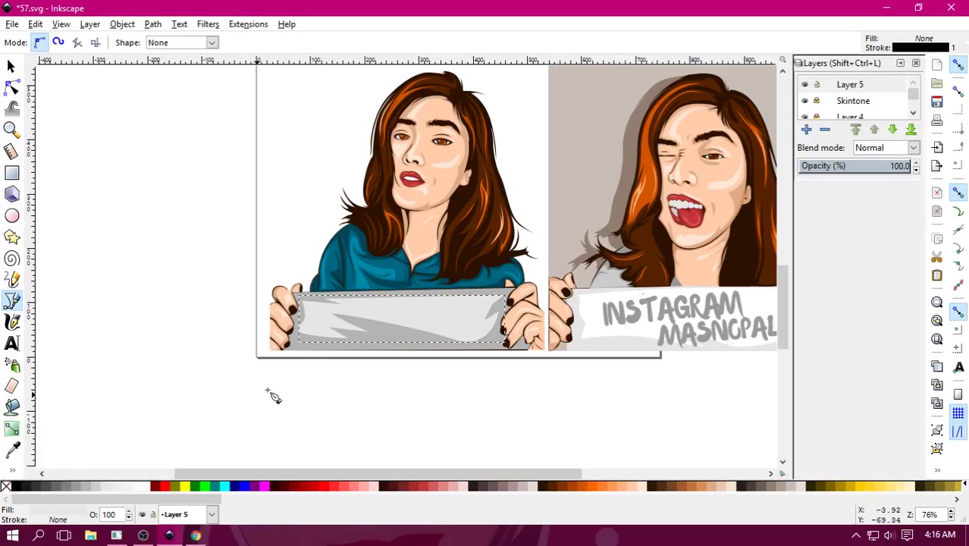
Draw a smaller inner highlight on the sign, filled white without outline.
{"action": "left_click", "coordinate": [357, 309]}
{"action": "left_click_drag", "start_coordinate": [392, 336], "coordinate": [418, 344]}
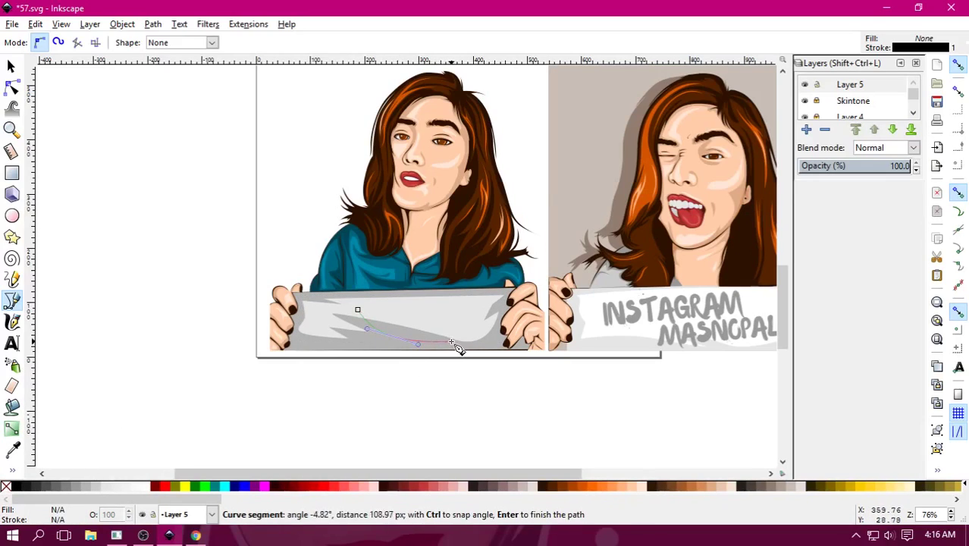
{"action": "left_click", "coordinate": [471, 331]}
{"action": "left_click_drag", "start_coordinate": [491, 303], "coordinate": [510, 296]}
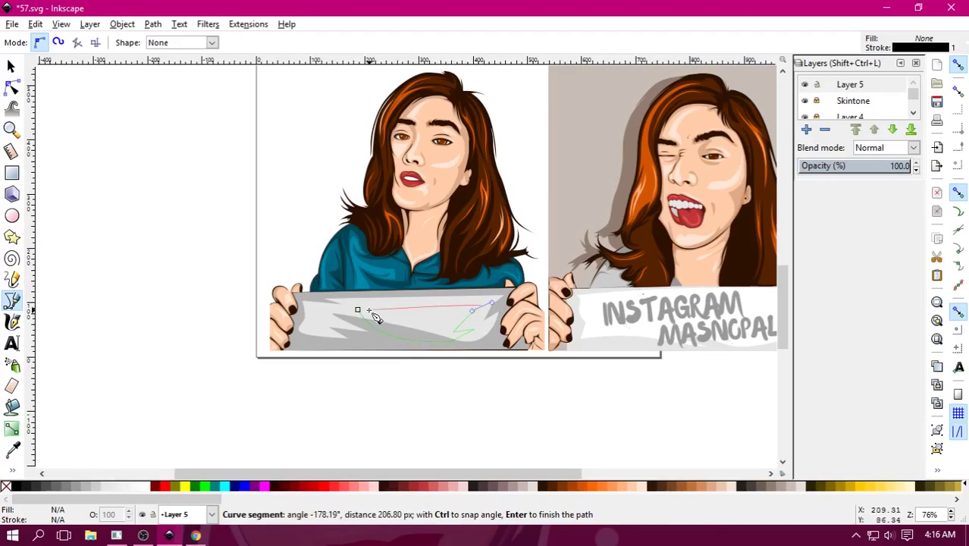
{"action": "mouse_move", "coordinate": [404, 308]}
{"action": "left_mouse_down"}
{"action": "mouse_move", "coordinate": [387, 301]}
{"action": "mouse_move", "coordinate": [364, 314]}
{"action": "left_mouse_up"}
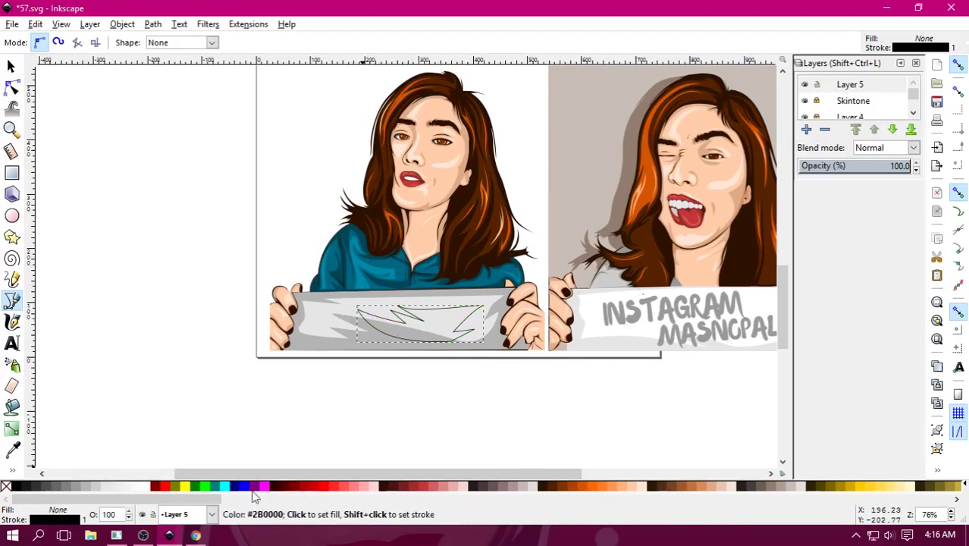
{"action": "left_click", "coordinate": [148, 489]}
{"action": "right_click", "coordinate": [6, 486]}
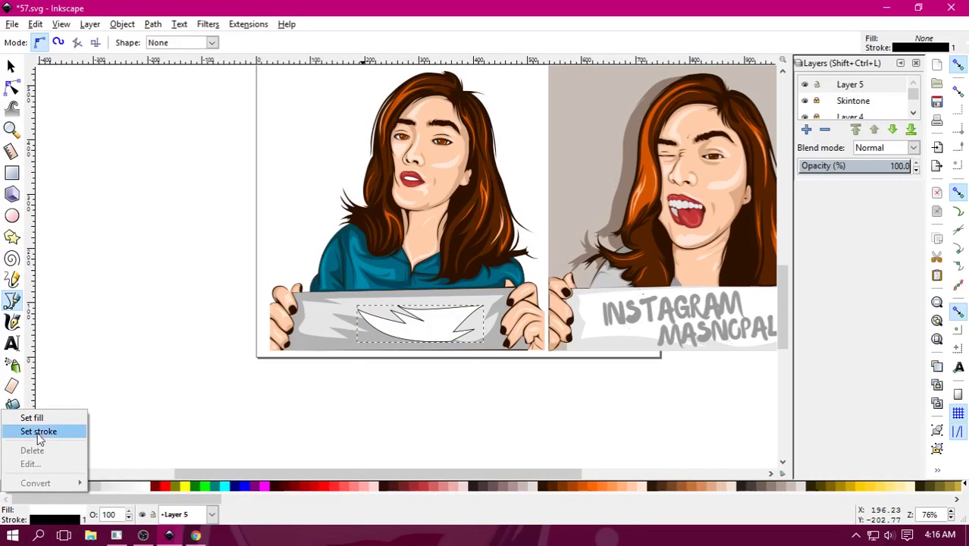
{"action": "left_click", "coordinate": [36, 430]}
{"action": "left_click", "coordinate": [10, 66]}
{"action": "left_click", "coordinate": [202, 210]}
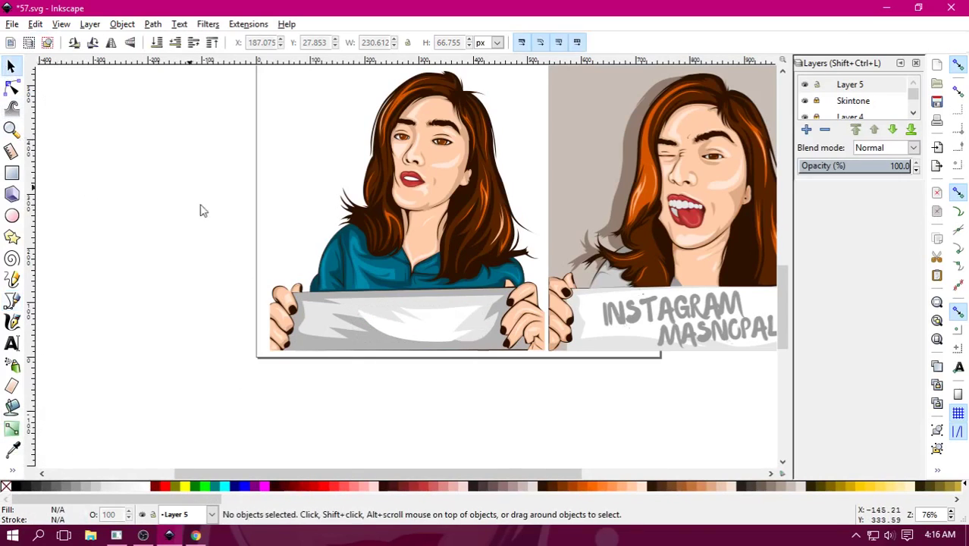
{"action": "left_click_drag", "start_coordinate": [416, 380], "coordinate": [349, 425]}
{"action": "key", "text": "minus"}
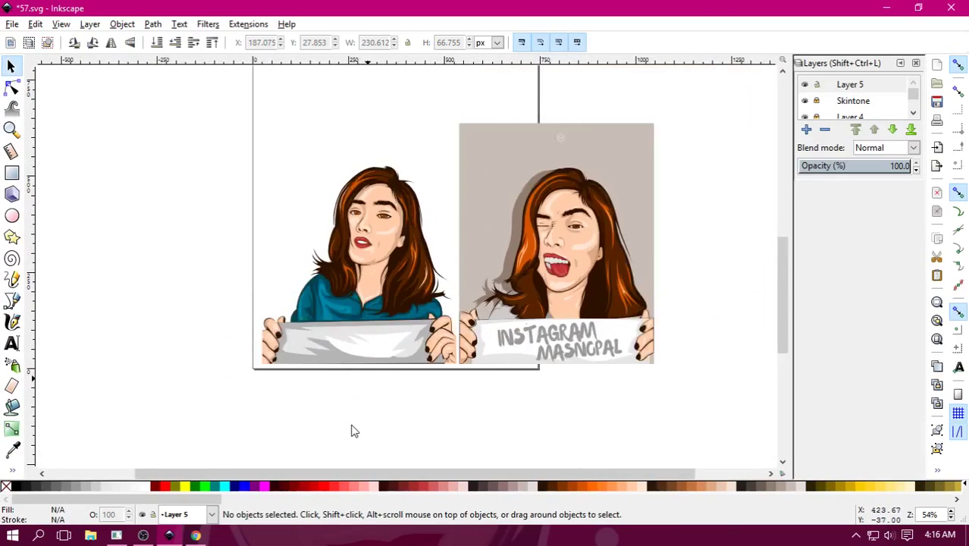
{"action": "key", "text": "minus"}
{"action": "key", "text": "minus"}
{"action": "left_click", "coordinate": [367, 318]}
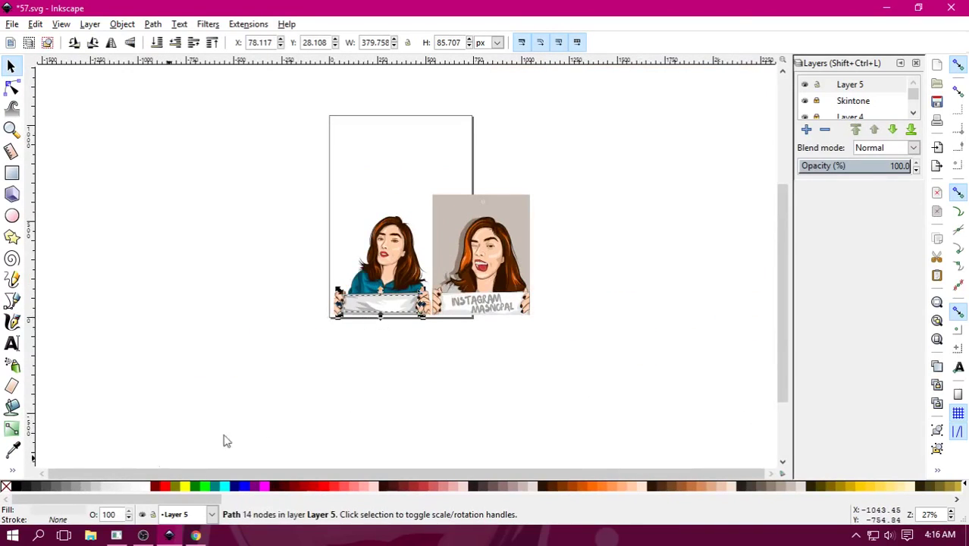
{"action": "left_click", "coordinate": [224, 440]}
{"action": "left_click", "coordinate": [367, 320]}
{"action": "left_click", "coordinate": [371, 359]}
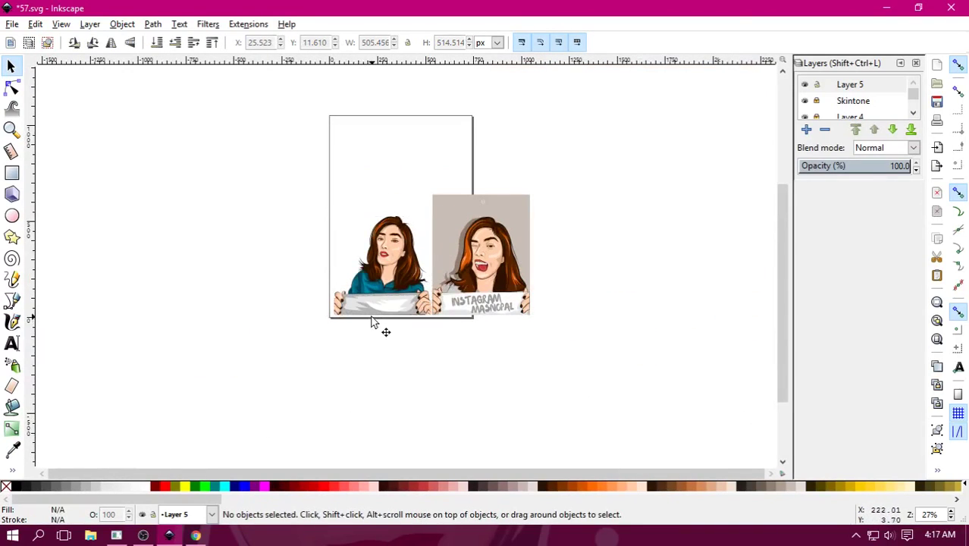
{"action": "left_click", "coordinate": [371, 318]}
{"action": "left_click", "coordinate": [311, 394]}
{"action": "key", "text": "plus"}
{"action": "key", "text": "plus"}
{"action": "key", "text": "plus"}
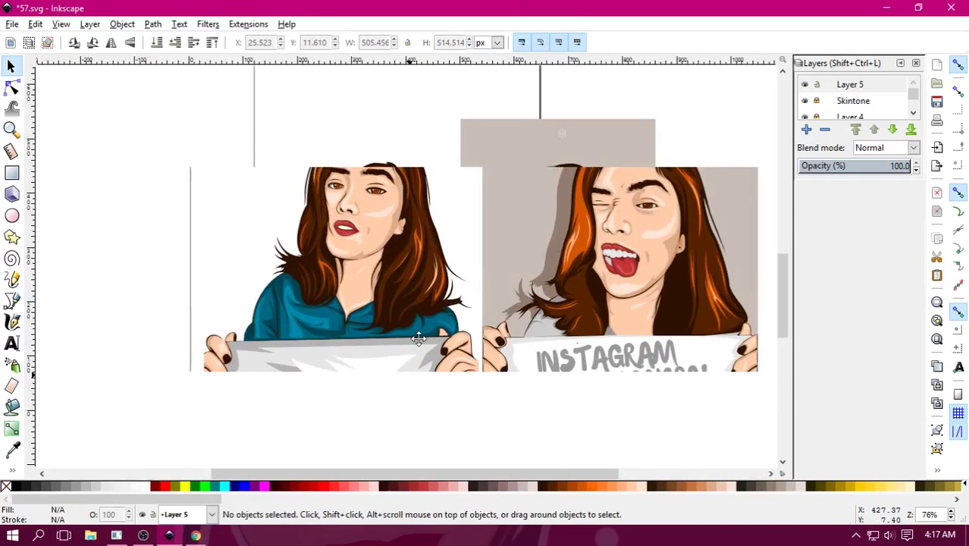
{"action": "key", "text": "plus"}
{"action": "key", "text": "plus"}
{"action": "key", "text": "minus"}
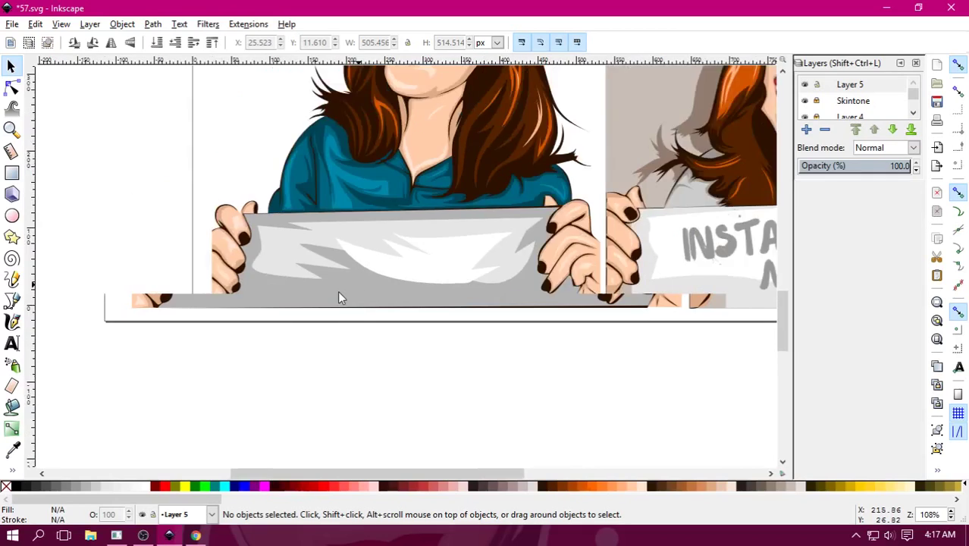
{"action": "key", "text": "minus"}
{"action": "key", "text": "plus"}
{"action": "left_click", "coordinate": [353, 292]}
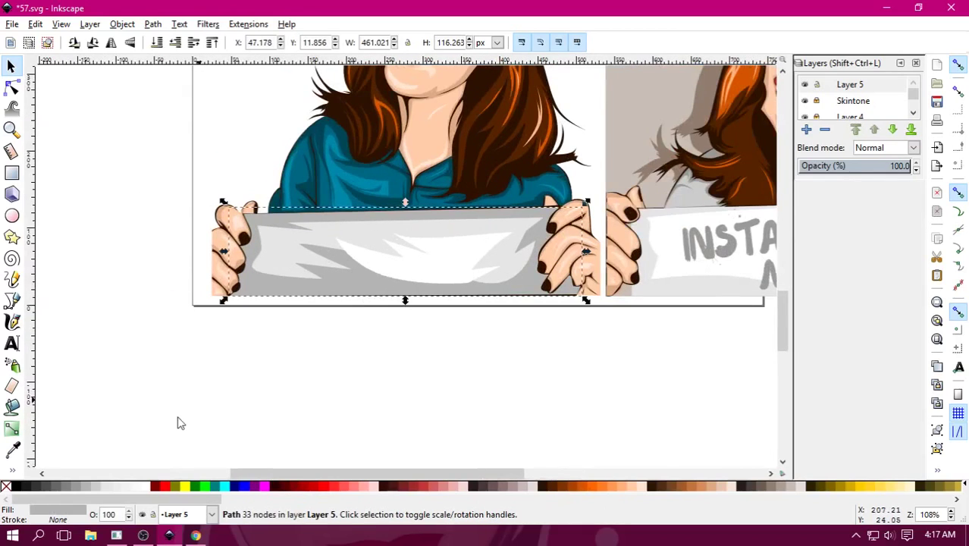
{"action": "left_click", "coordinate": [94, 485]}
{"action": "left_click", "coordinate": [102, 483]}
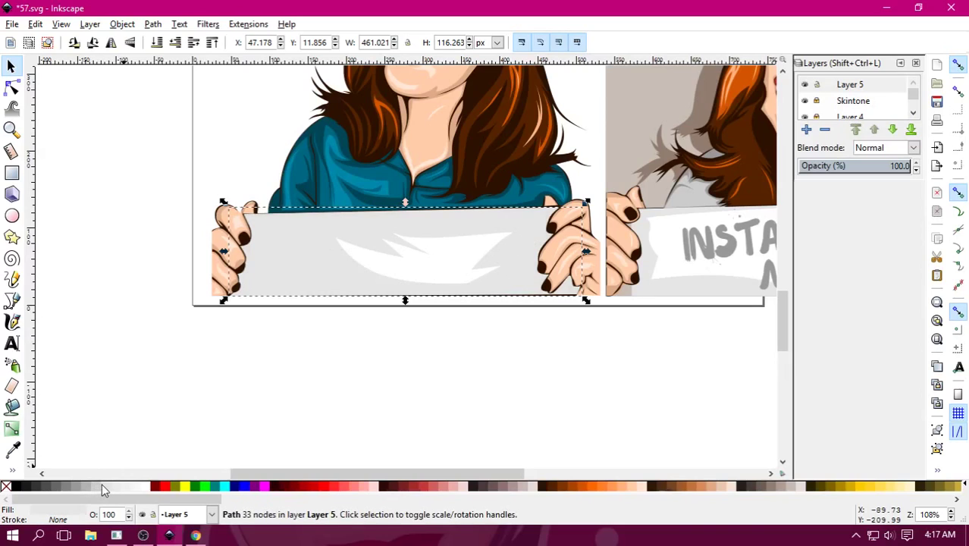
{"action": "left_click", "coordinate": [289, 382]}
{"action": "left_click", "coordinate": [305, 272]}
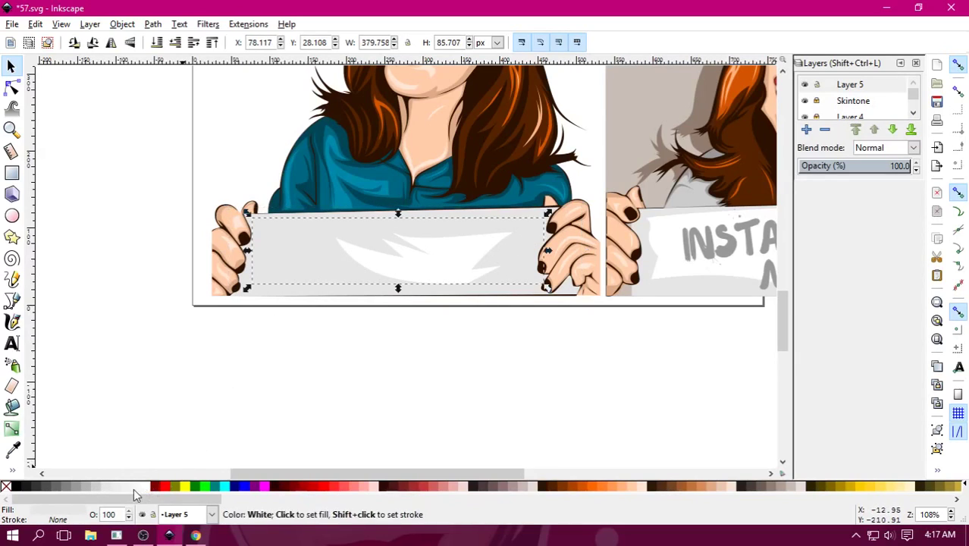
{"action": "left_click", "coordinate": [127, 487]}
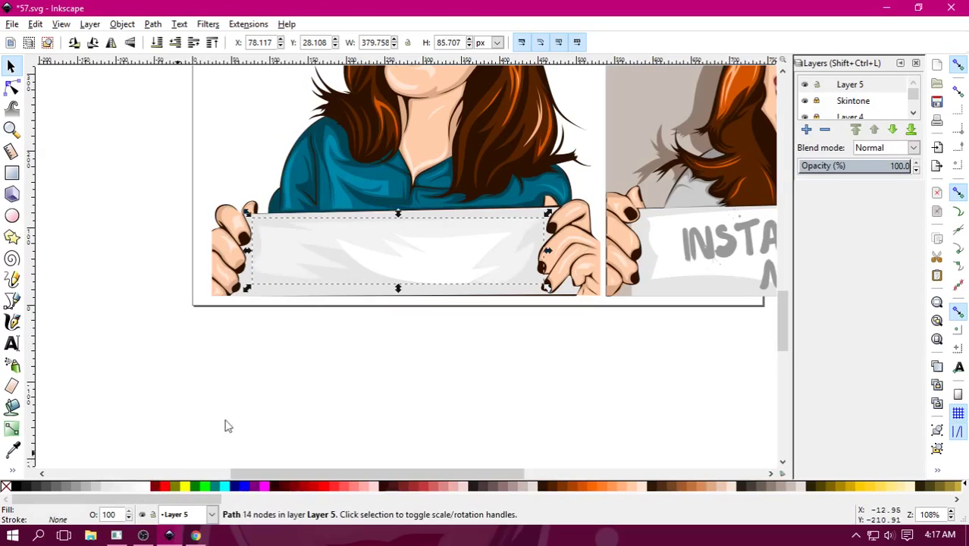
{"action": "left_click", "coordinate": [226, 426]}
{"action": "left_click", "coordinate": [422, 275]}
{"action": "left_click", "coordinate": [300, 413]}
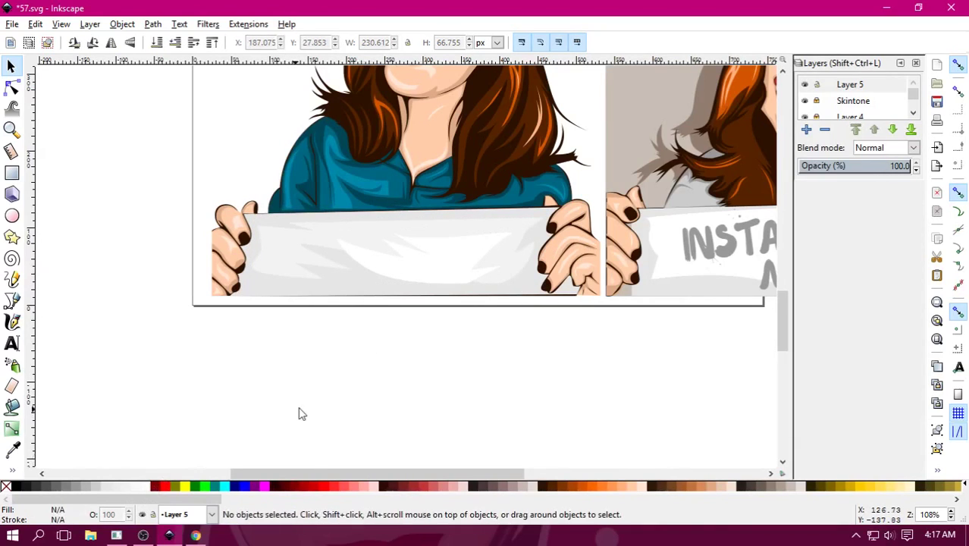
{"action": "key", "text": "minus"}
{"action": "key", "text": "minus"}
{"action": "key", "text": "plus"}
{"action": "key", "text": "minus"}
{"action": "key", "text": "minus"}
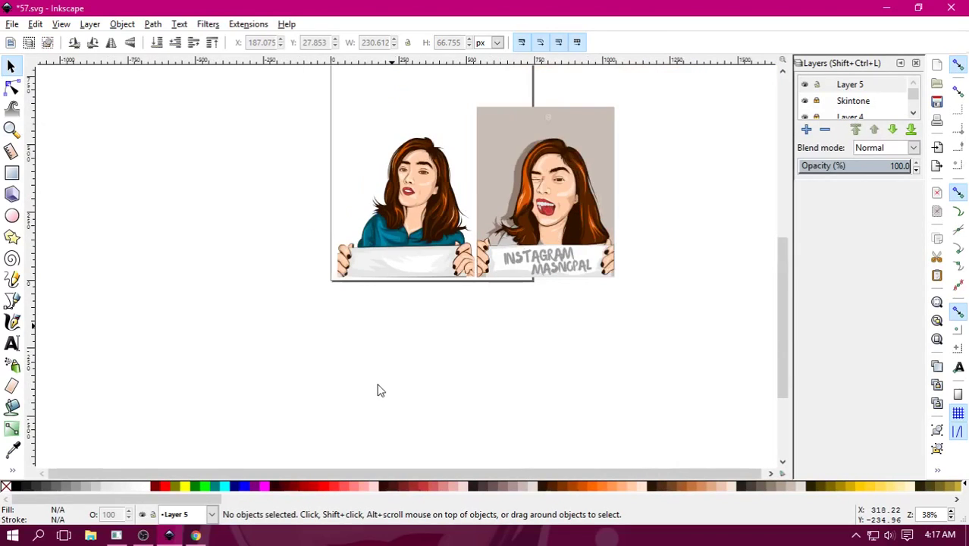
{"action": "scroll", "coordinate": [396, 285], "scroll_direction": "up", "scroll_amount": 2, "text": "ctrl"}
{"action": "scroll", "coordinate": [403, 388], "scroll_direction": "up", "scroll_amount": 4}
{"action": "scroll", "coordinate": [403, 387], "scroll_direction": "up", "scroll_amount": 1}
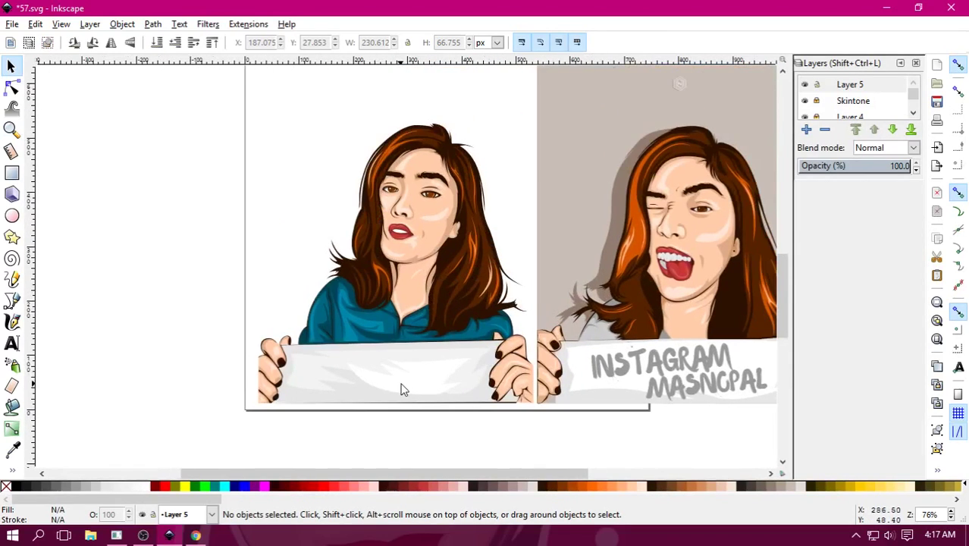
{"action": "left_click_drag", "start_coordinate": [404, 389], "coordinate": [423, 320]}
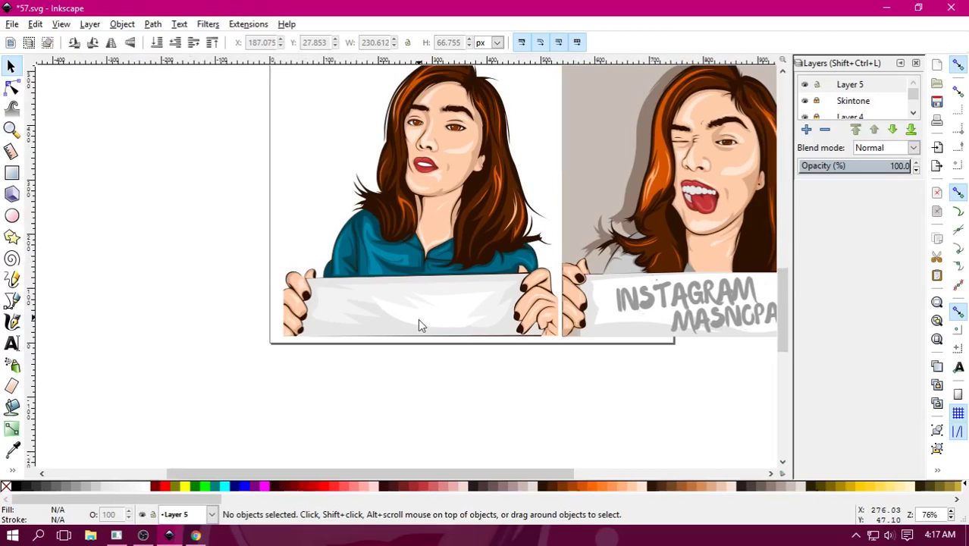
{"action": "scroll", "coordinate": [396, 343], "scroll_direction": "up", "scroll_amount": 2, "text": "ctrl"}
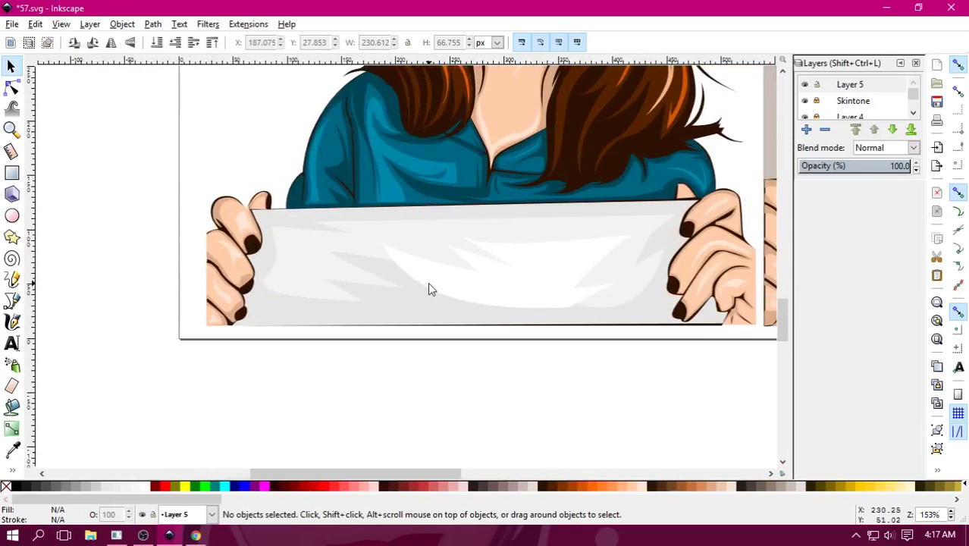
{"action": "scroll", "coordinate": [275, 287], "scroll_direction": "down", "scroll_amount": 3, "text": "ctrl"}
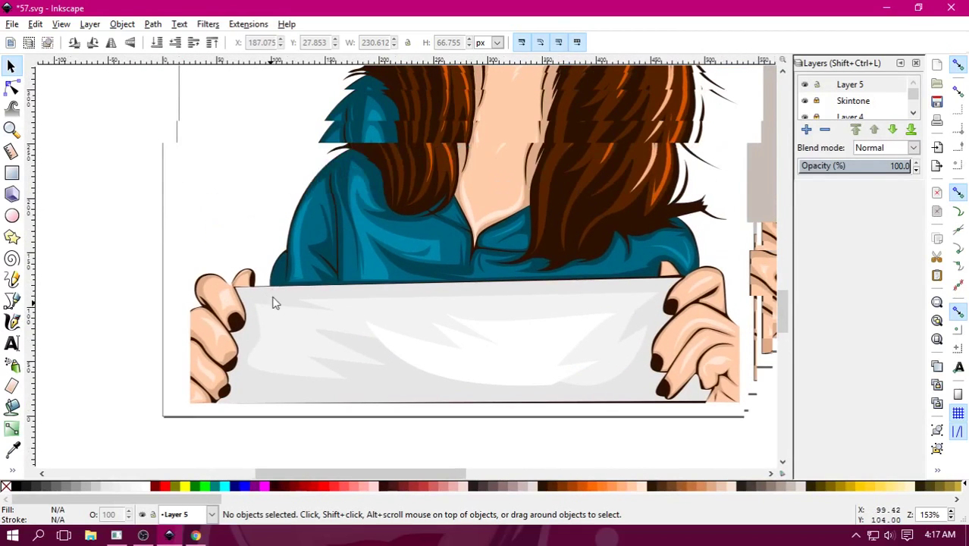
{"action": "left_click", "coordinate": [827, 88]}
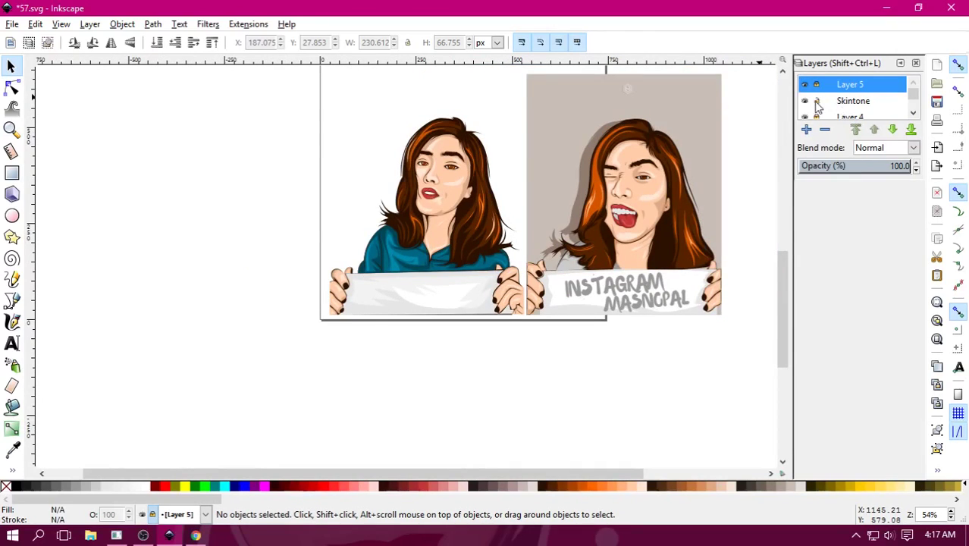
On the Skintone layer, draw a rectangle covering the left portrait.
{"action": "left_click", "coordinate": [851, 101]}
{"action": "scroll", "coordinate": [434, 273], "scroll_direction": "up", "scroll_amount": 1}
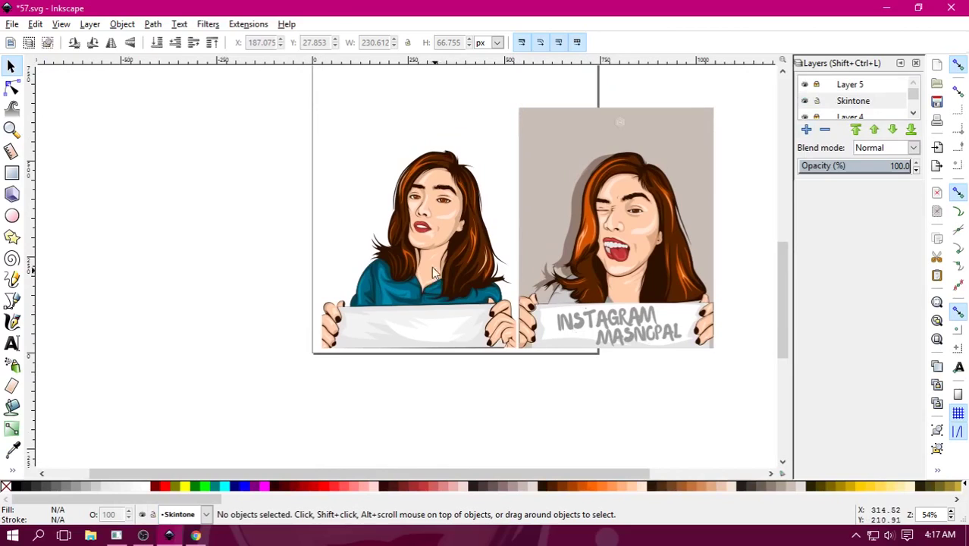
{"action": "left_click", "coordinate": [14, 174]}
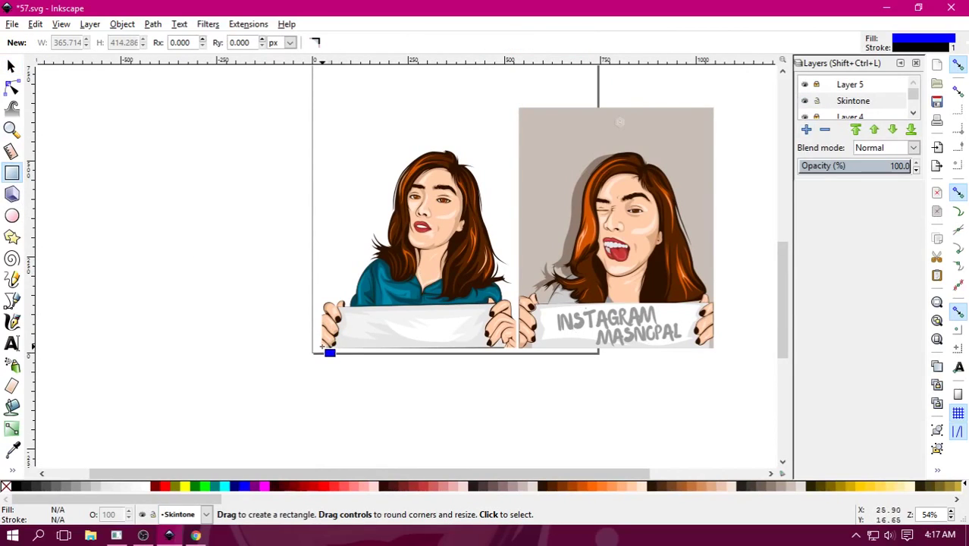
{"action": "mouse_move", "coordinate": [322, 348]}
{"action": "left_mouse_down"}
{"action": "mouse_move", "coordinate": [518, 170]}
{"action": "mouse_move", "coordinate": [513, 108]}
{"action": "left_mouse_up"}
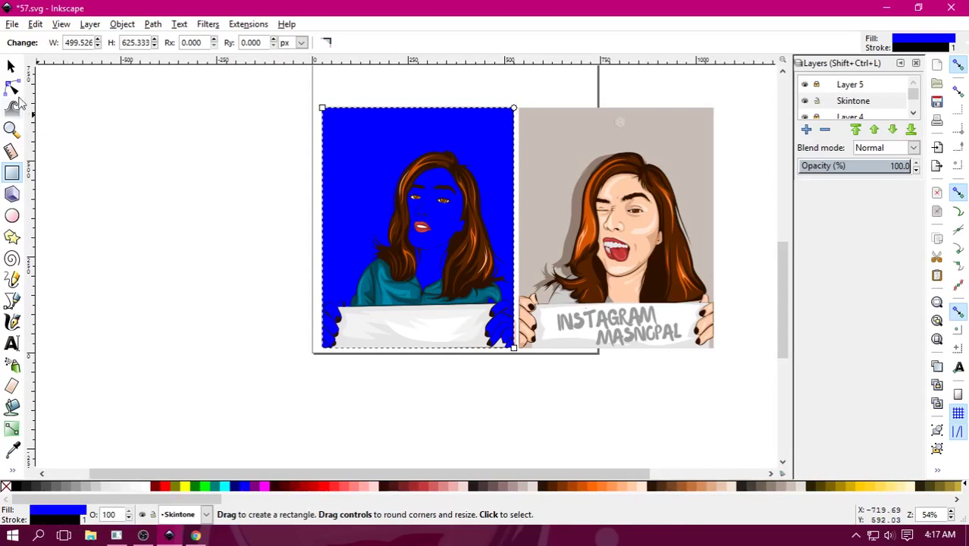
{"action": "left_click", "coordinate": [11, 66]}
Add a test text 'WKOKAOWKAOKW' on the canvas.
{"action": "left_click", "coordinate": [12, 343]}
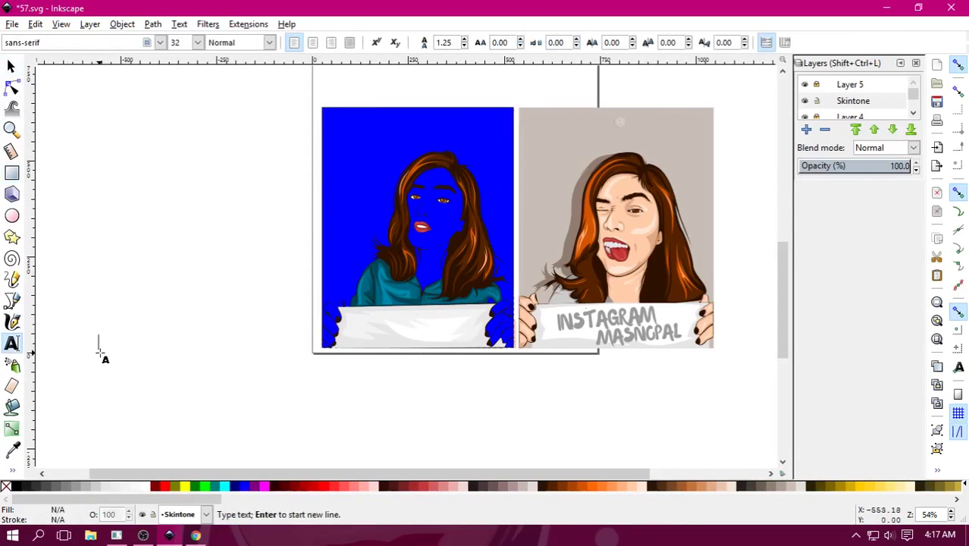
{"action": "type", "text": "WKOKAOWKAOKW"}
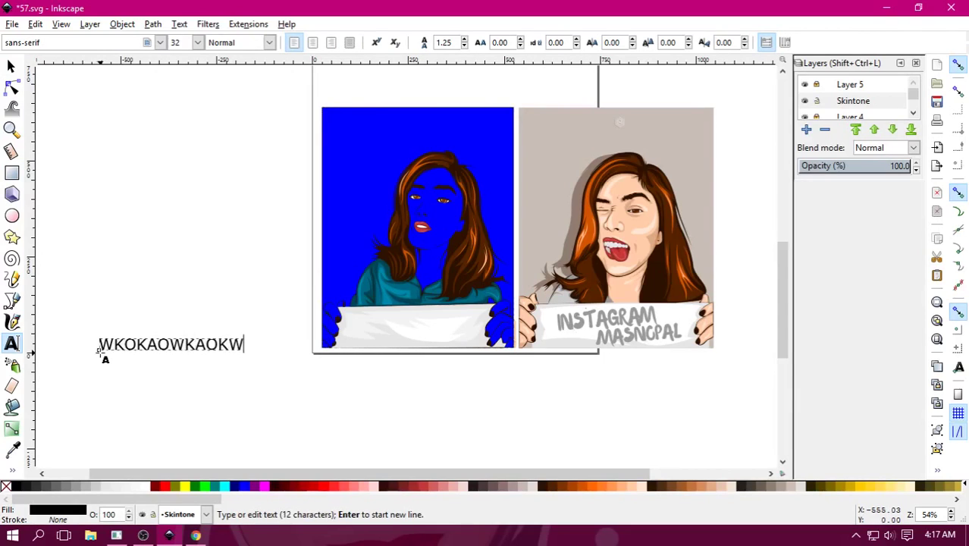
{"action": "left_click", "coordinate": [11, 67]}
{"action": "left_click", "coordinate": [119, 127]}
Lower the blue rectangle to the bottom, behind all the artwork.
{"action": "left_click", "coordinate": [368, 179]}
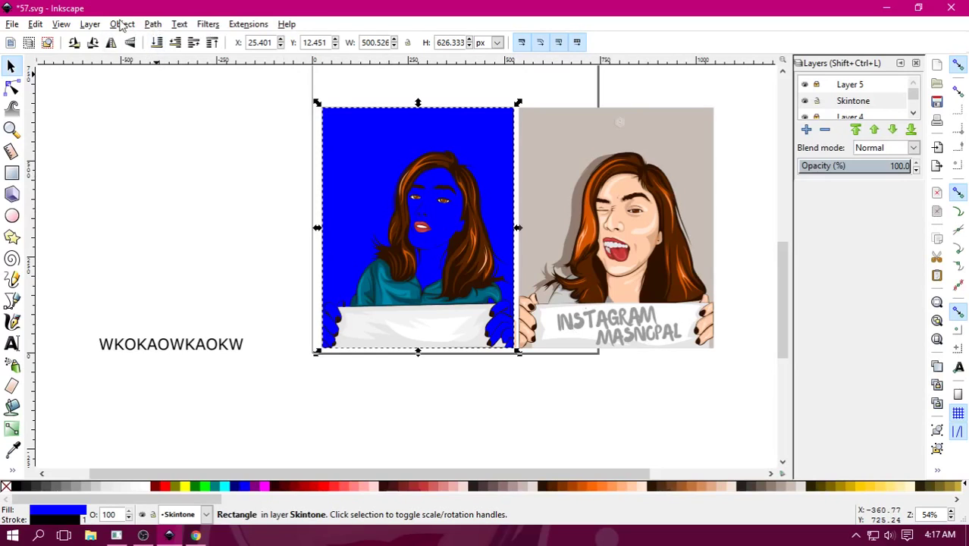
{"action": "left_click", "coordinate": [122, 25]}
{"action": "left_click", "coordinate": [155, 244]}
{"action": "left_click", "coordinate": [218, 188]}
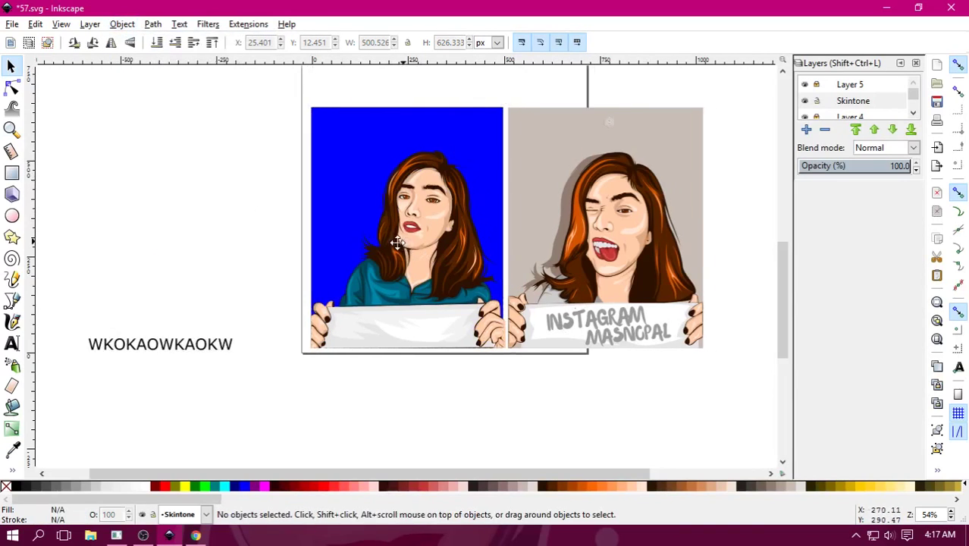
Fill the rectangle with the right portrait's grey background and set its stroke from the palette.
{"action": "left_click", "coordinate": [329, 200]}
{"action": "left_click", "coordinate": [12, 449]}
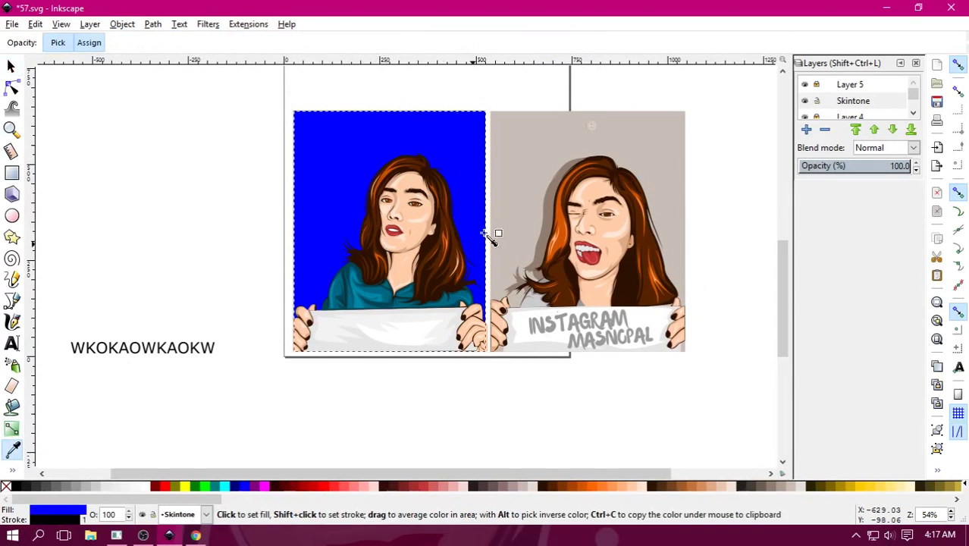
{"action": "left_click", "coordinate": [486, 235]}
{"action": "left_click", "coordinate": [12, 67]}
{"action": "left_click", "coordinate": [164, 138]}
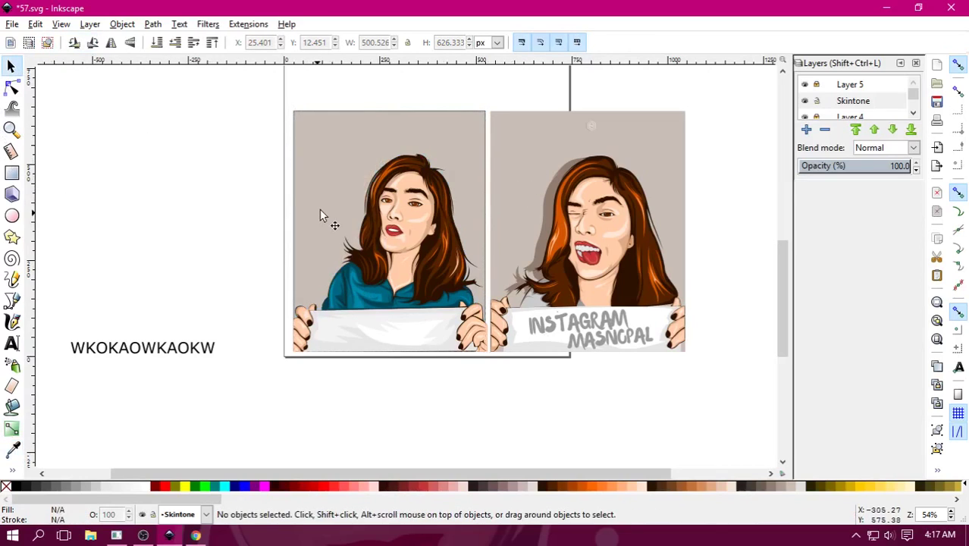
{"action": "left_click", "coordinate": [320, 216]}
{"action": "right_click", "coordinate": [6, 486]}
{"action": "left_click", "coordinate": [31, 430]}
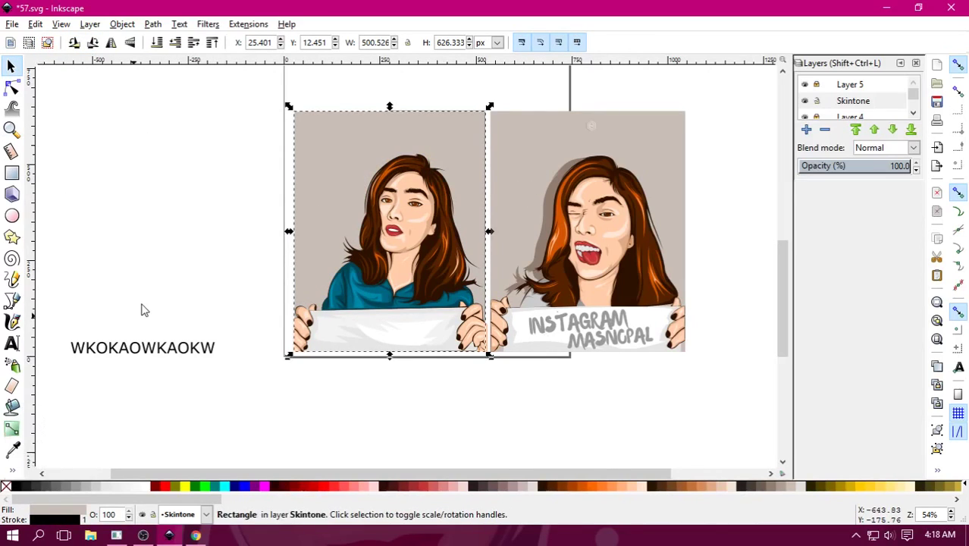
{"action": "left_click", "coordinate": [144, 309]}
{"action": "scroll", "coordinate": [317, 303], "scroll_direction": "up", "scroll_amount": 1}
{"action": "scroll", "coordinate": [294, 362], "scroll_direction": "up", "scroll_amount": 1}
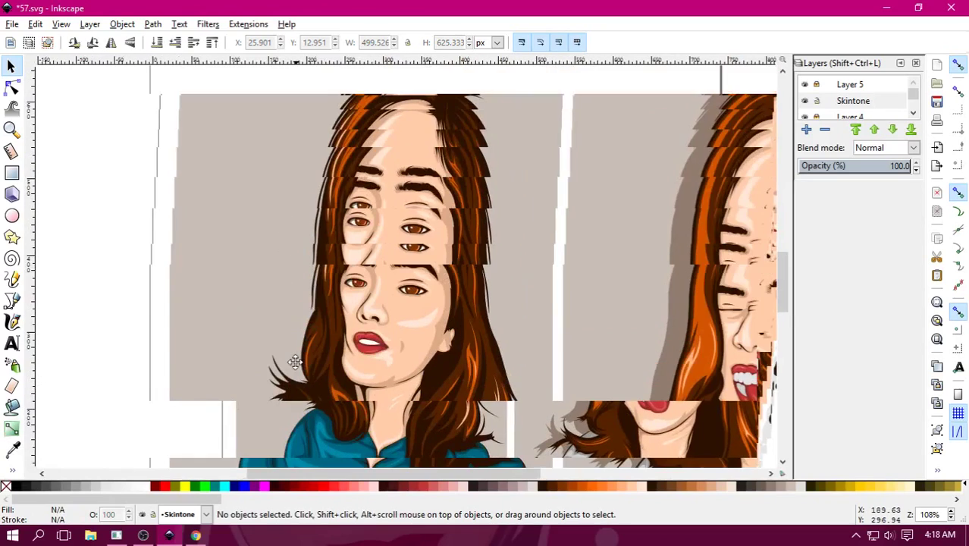
{"action": "scroll", "coordinate": [319, 235], "scroll_direction": "up", "scroll_amount": 2}
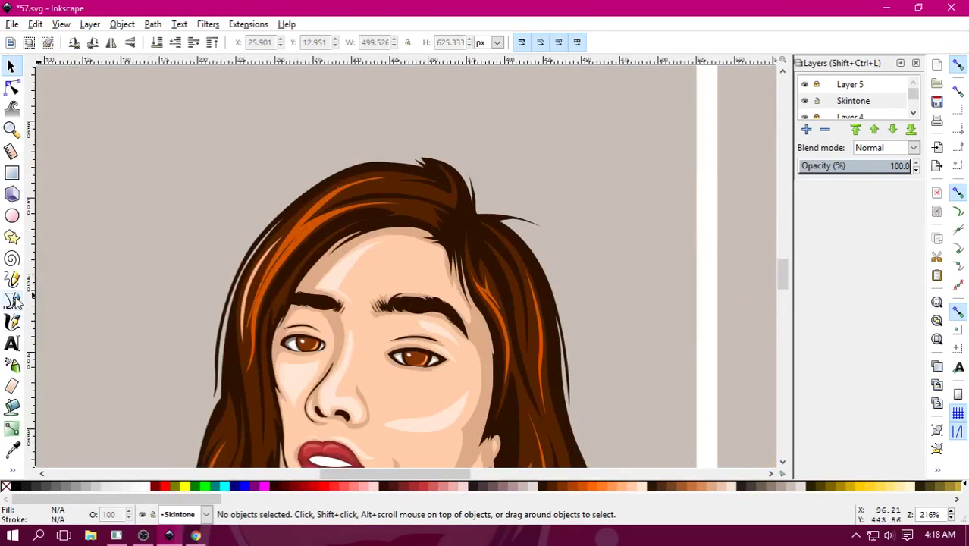
Start a Bezier outline along the top and left edge of the left woman's hair.
{"action": "left_click", "coordinate": [13, 300]}
{"action": "scroll", "coordinate": [328, 227], "scroll_direction": "up", "scroll_amount": 1}
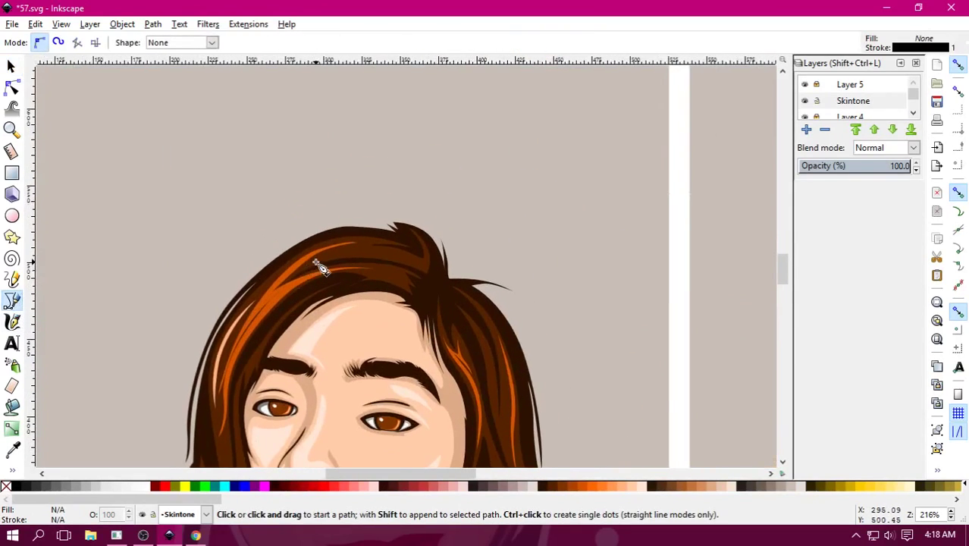
{"action": "scroll", "coordinate": [454, 255], "scroll_direction": "up", "scroll_amount": 1}
{"action": "left_click", "coordinate": [482, 248]}
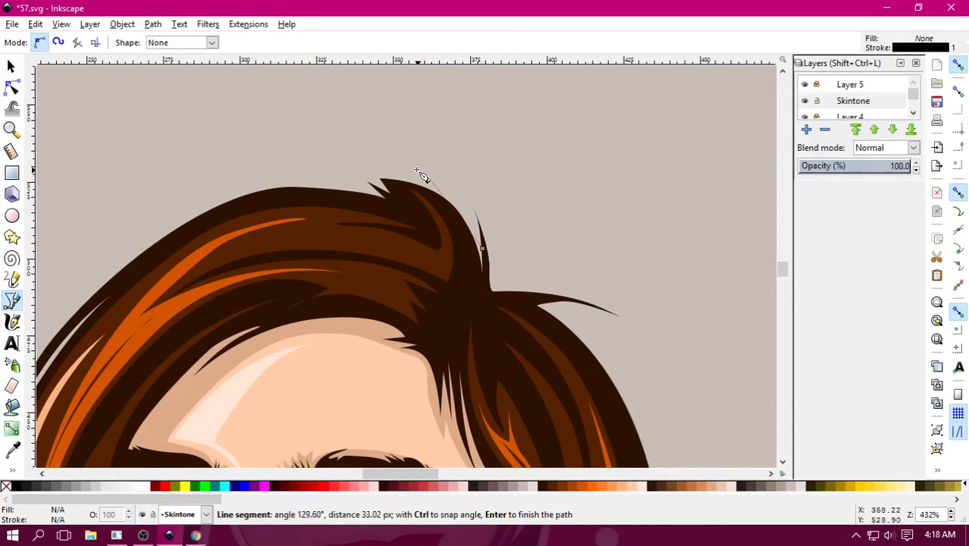
{"action": "left_click_drag", "start_coordinate": [405, 166], "coordinate": [327, 139]}
{"action": "left_click", "coordinate": [303, 146]}
{"action": "left_click", "coordinate": [333, 167]}
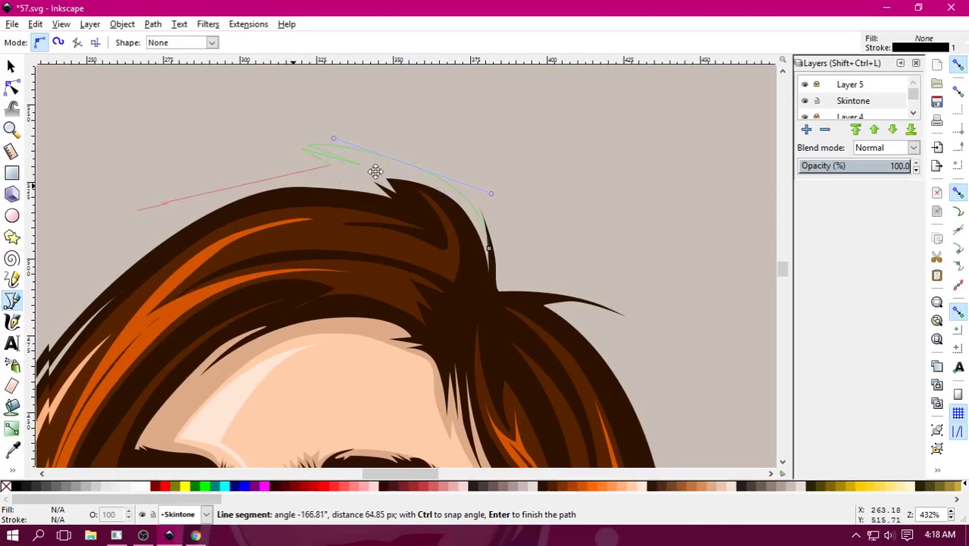
{"action": "scroll", "coordinate": [371, 168], "scroll_direction": "left", "scroll_amount": 8}
{"action": "scroll", "coordinate": [372, 168], "scroll_direction": "down", "scroll_amount": 1}
{"action": "left_click_drag", "start_coordinate": [296, 239], "coordinate": [192, 357]}
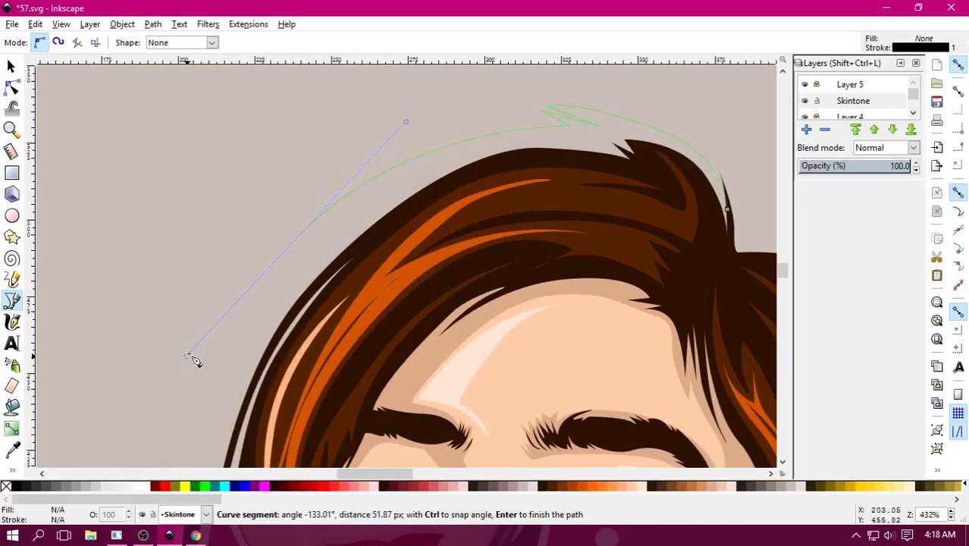
{"action": "scroll", "coordinate": [192, 357], "scroll_direction": "down", "scroll_amount": 5}
{"action": "scroll", "coordinate": [193, 357], "scroll_direction": "left", "scroll_amount": 4}
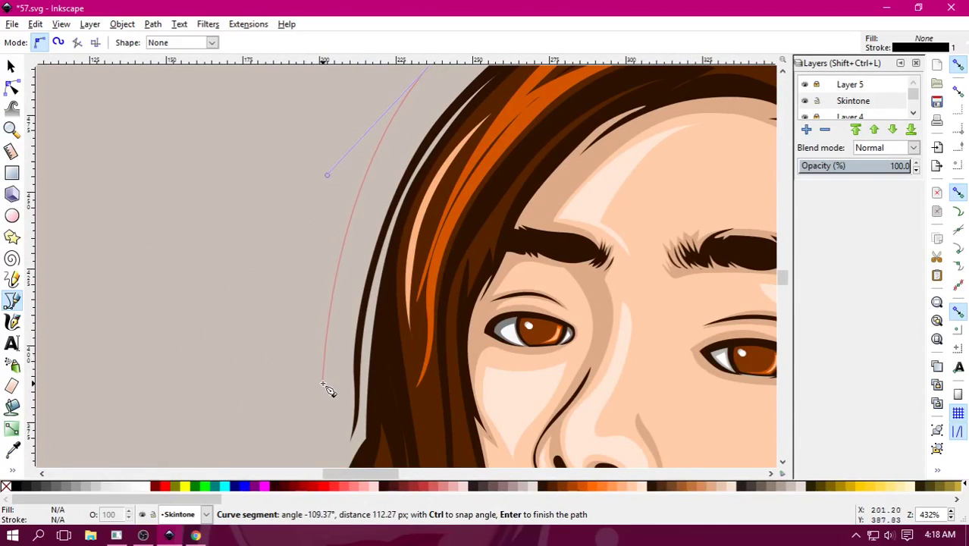
{"action": "left_click_drag", "start_coordinate": [326, 350], "coordinate": [320, 433]}
{"action": "left_click_drag", "start_coordinate": [339, 331], "coordinate": [348, 243]}
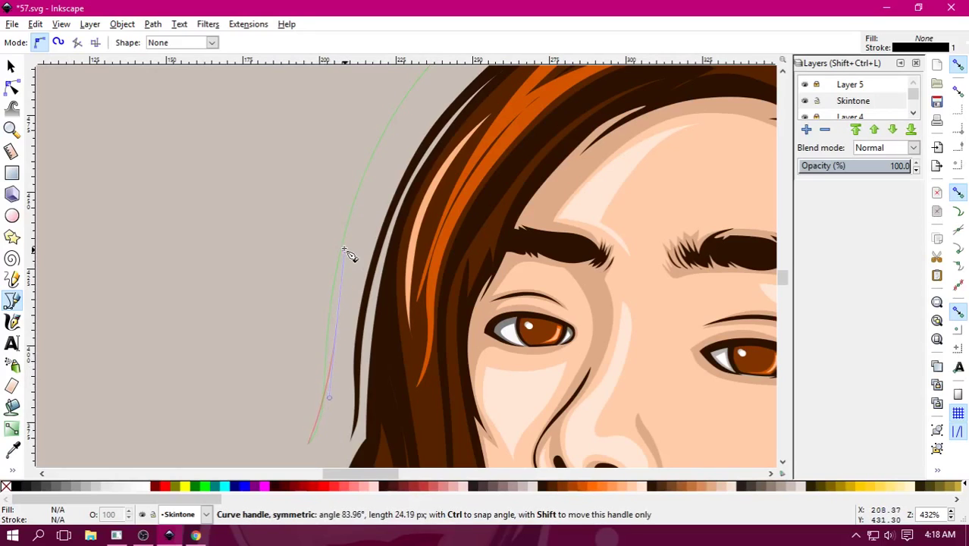
Continue the curved outline down the hair's left side around the hair ends.
{"action": "scroll", "coordinate": [363, 173], "scroll_direction": "up", "scroll_amount": 3}
{"action": "scroll", "coordinate": [363, 173], "scroll_direction": "right", "scroll_amount": 2}
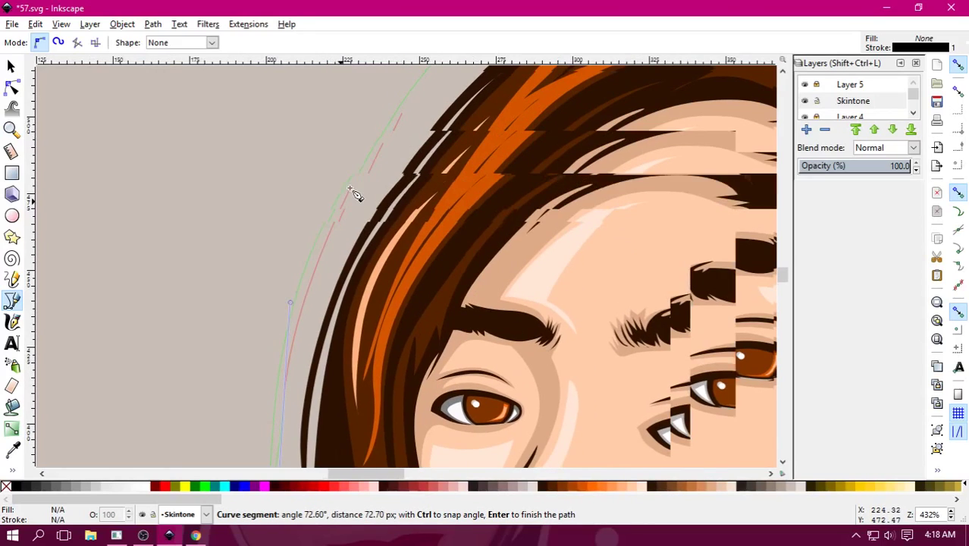
{"action": "left_click_drag", "start_coordinate": [345, 180], "coordinate": [436, 110]}
{"action": "scroll", "coordinate": [452, 104], "scroll_direction": "up", "scroll_amount": 3}
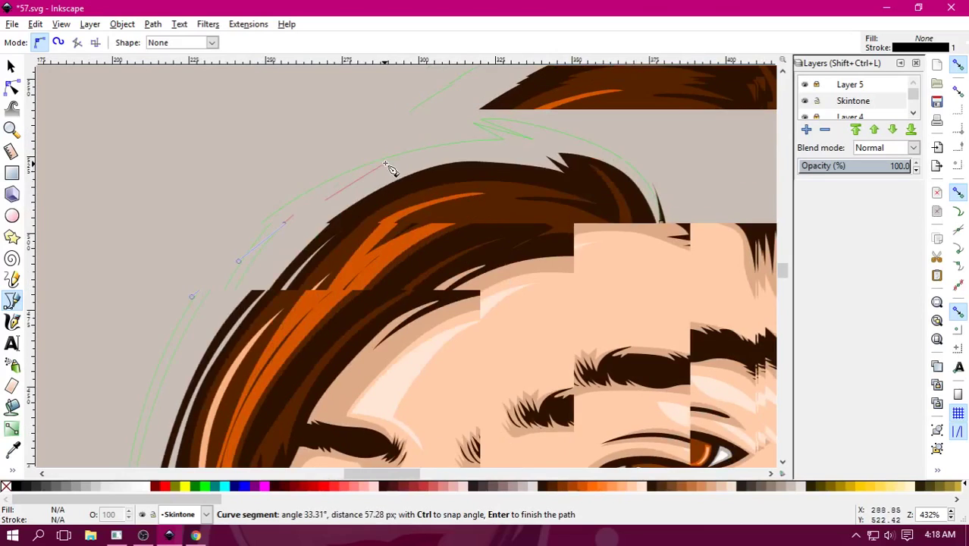
{"action": "scroll", "coordinate": [389, 162], "scroll_direction": "right", "scroll_amount": 3}
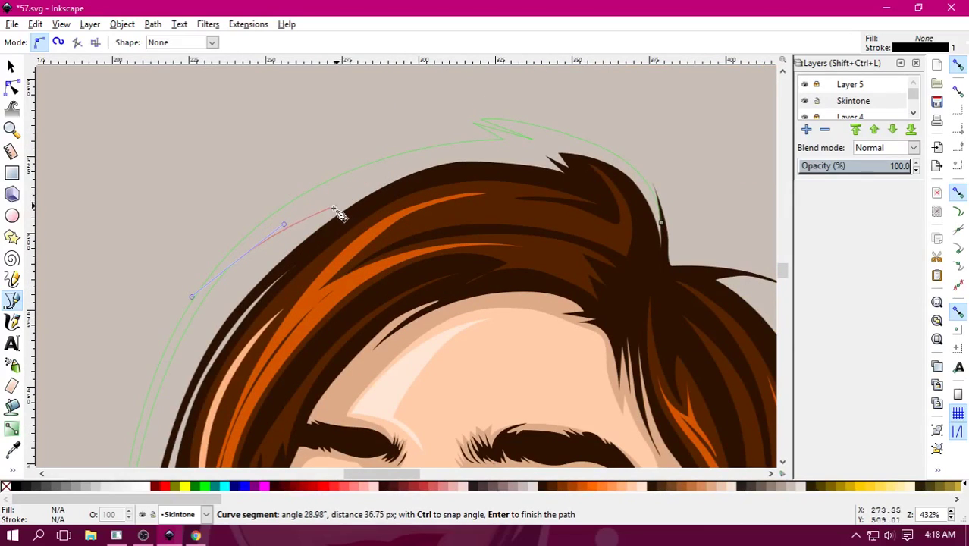
{"action": "scroll", "coordinate": [302, 221], "scroll_direction": "down", "scroll_amount": 2, "text": "ctrl"}
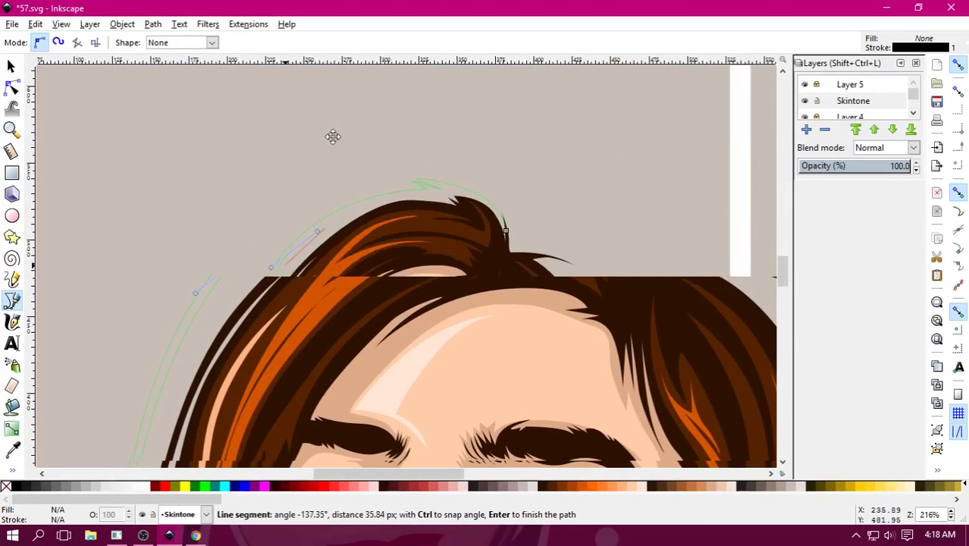
{"action": "scroll", "coordinate": [331, 136], "scroll_direction": "down", "scroll_amount": 4}
{"action": "left_click_drag", "start_coordinate": [312, 193], "coordinate": [300, 279]}
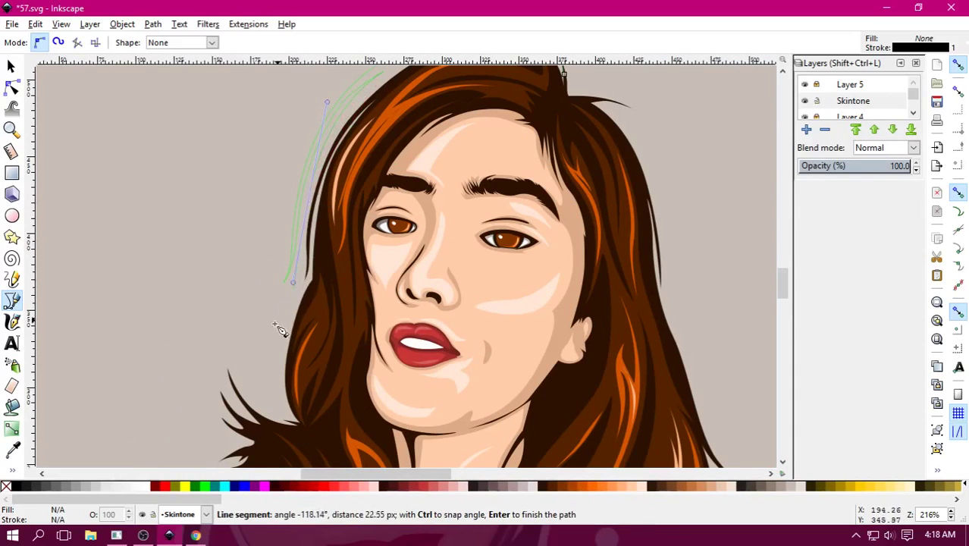
{"action": "scroll", "coordinate": [279, 329], "scroll_direction": "down", "scroll_amount": 4}
{"action": "scroll", "coordinate": [279, 329], "scroll_direction": "left", "scroll_amount": 1}
{"action": "left_click_drag", "start_coordinate": [327, 247], "coordinate": [341, 275]}
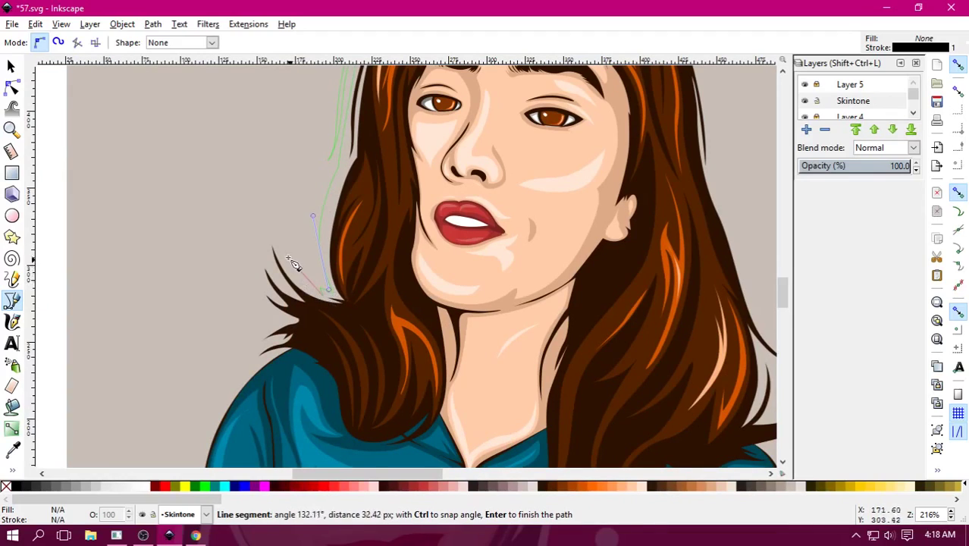
{"action": "left_click_drag", "start_coordinate": [258, 203], "coordinate": [258, 209]}
{"action": "left_click_drag", "start_coordinate": [265, 253], "coordinate": [262, 275]}
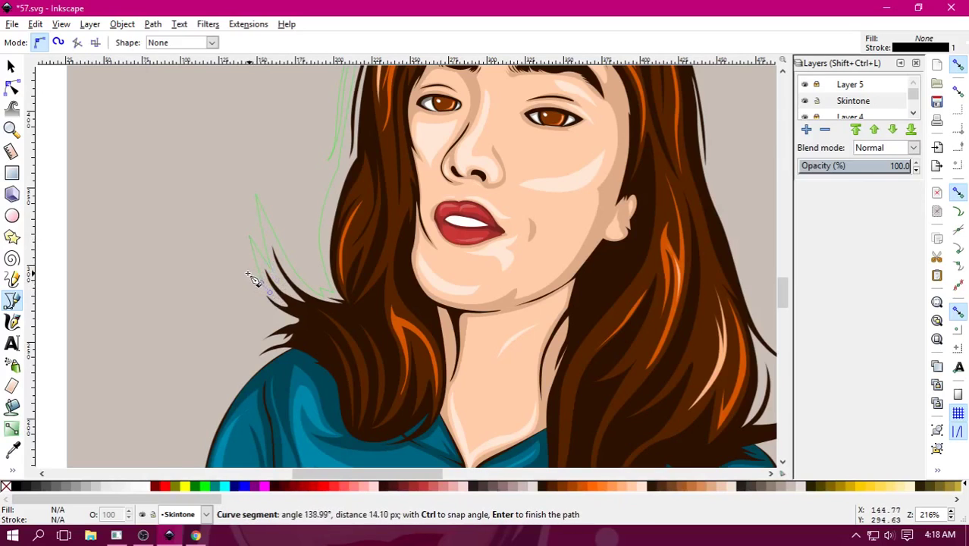
{"action": "left_click_drag", "start_coordinate": [261, 305], "coordinate": [287, 319]}
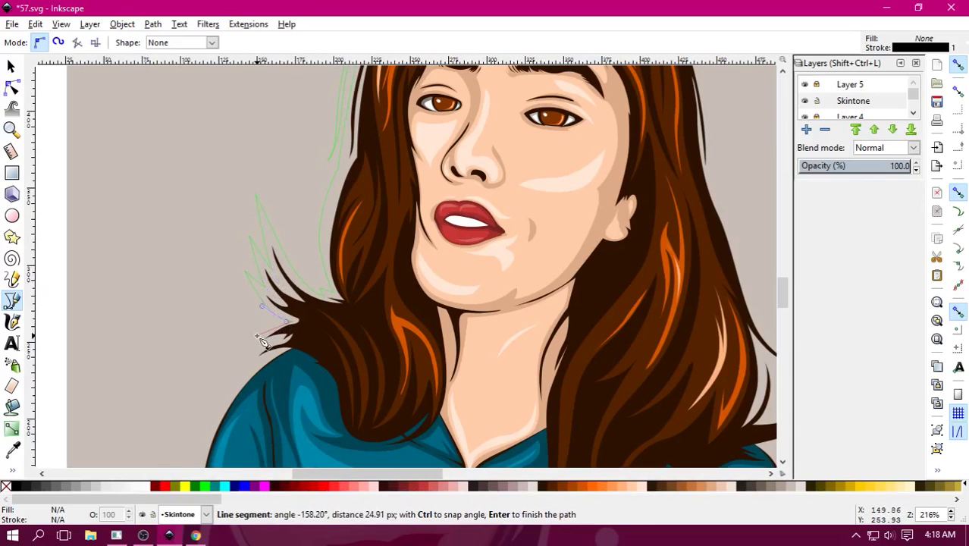
{"action": "mouse_move", "coordinate": [250, 348]}
{"action": "left_mouse_down"}
{"action": "mouse_move", "coordinate": [244, 357]}
{"action": "mouse_move", "coordinate": [280, 340]}
{"action": "mouse_move", "coordinate": [296, 363]}
{"action": "left_mouse_up"}
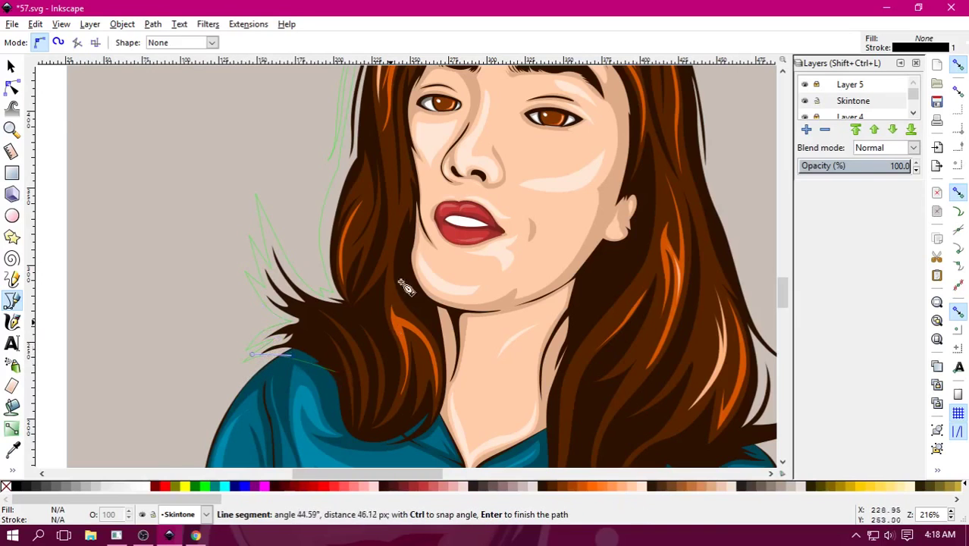
Add a node over the top of the head and close the path at its start.
{"action": "left_click_drag", "start_coordinate": [406, 281], "coordinate": [367, 328]}
{"action": "left_click_drag", "start_coordinate": [445, 221], "coordinate": [388, 328]}
{"action": "left_click", "coordinate": [362, 377]}
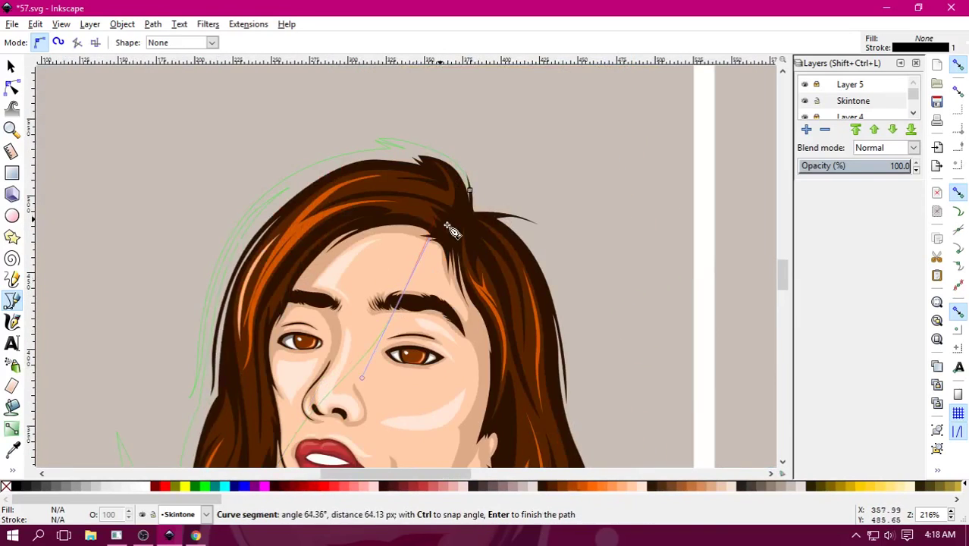
{"action": "left_click_drag", "start_coordinate": [471, 193], "coordinate": [469, 159]}
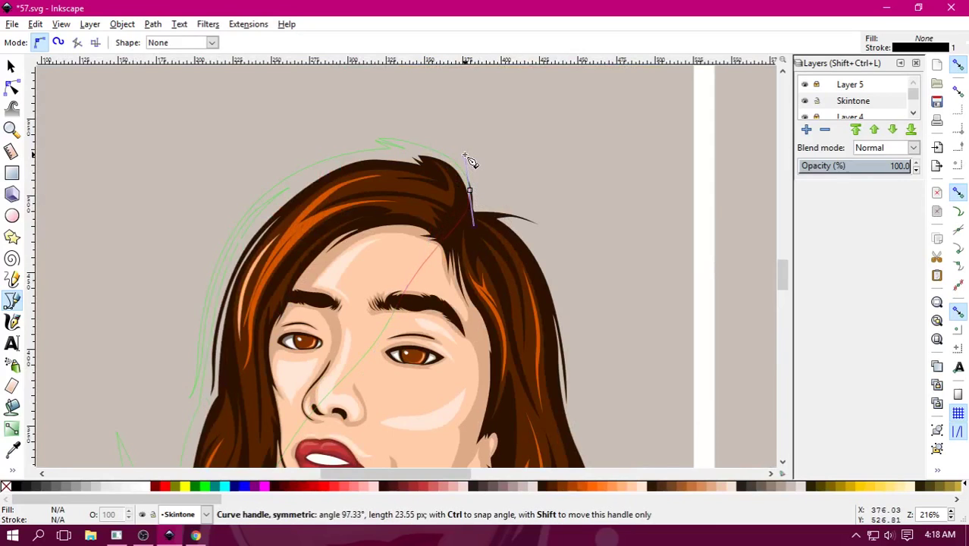
{"action": "scroll", "coordinate": [450, 377], "scroll_direction": "down", "scroll_amount": 3, "text": "ctrl"}
Fill the hair outline with the right portrait's grey-brown shadow colour and remove its stroke.
{"action": "scroll", "coordinate": [463, 372], "scroll_direction": "down", "scroll_amount": 2, "text": "ctrl"}
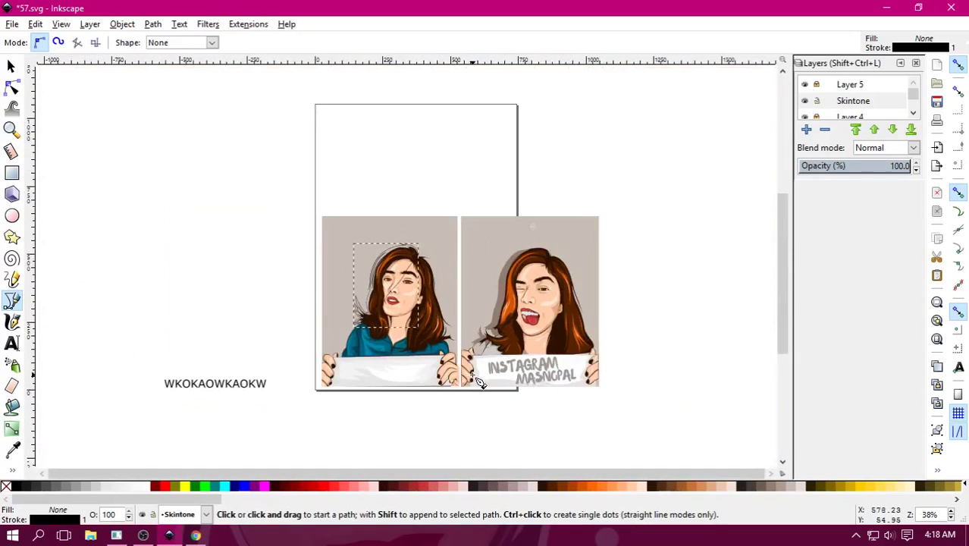
{"action": "left_click", "coordinate": [11, 449]}
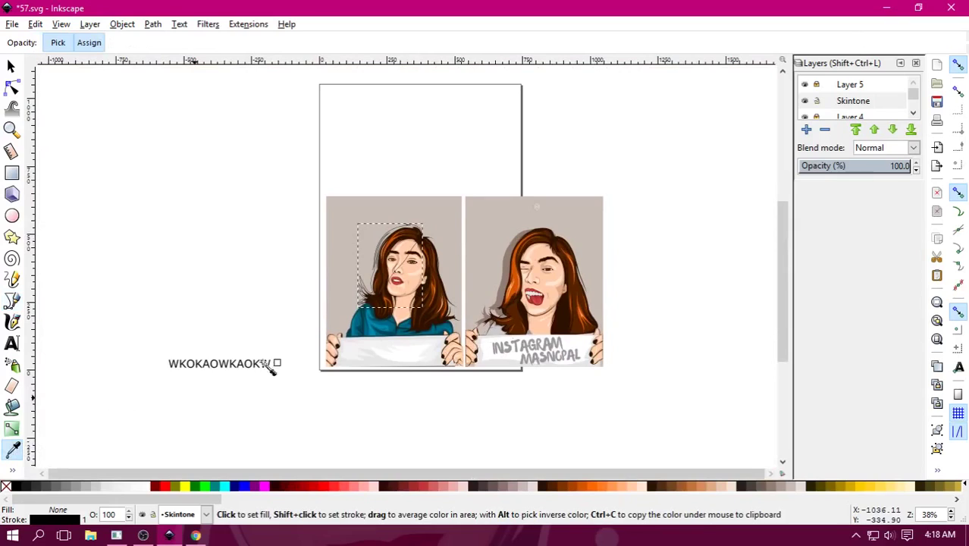
{"action": "left_click", "coordinate": [506, 284]}
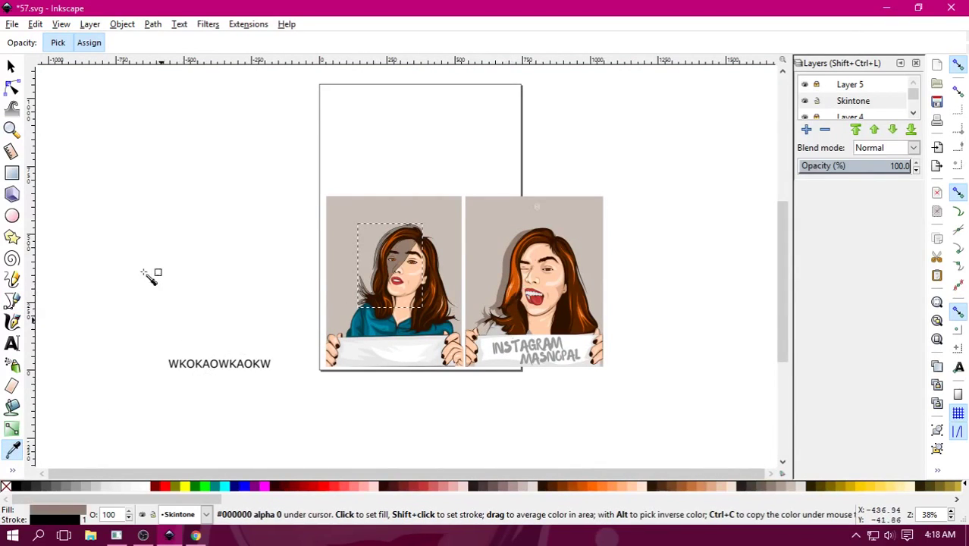
{"action": "left_click", "coordinate": [12, 66]}
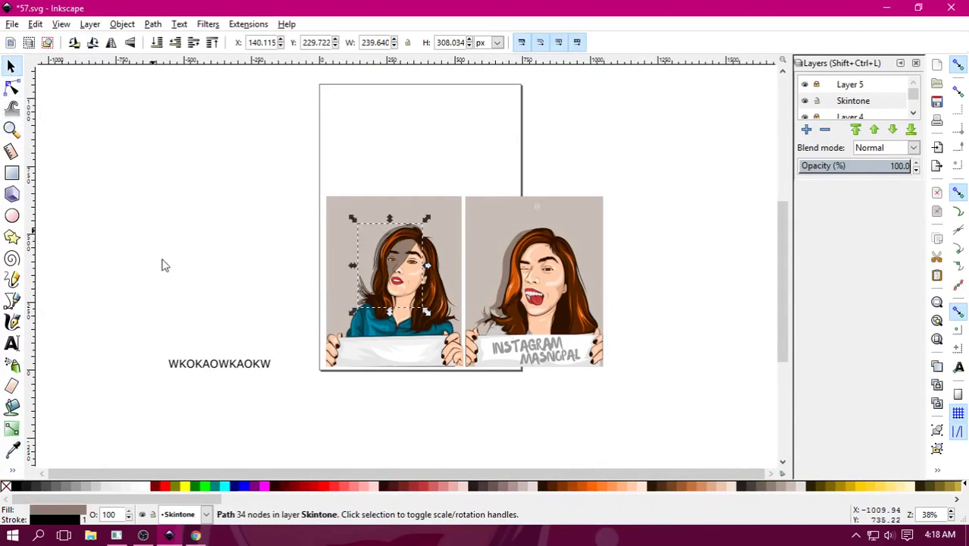
{"action": "right_click", "coordinate": [9, 487]}
{"action": "left_click", "coordinate": [45, 423]}
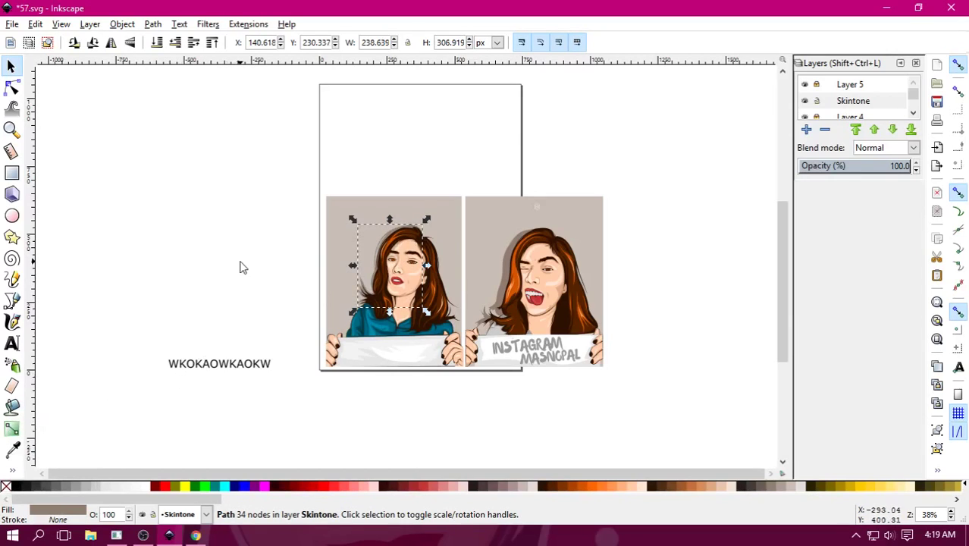
{"action": "left_click", "coordinate": [317, 295]}
Stretch the hair shadow from its upper-left scale handle.
{"action": "scroll", "coordinate": [430, 333], "scroll_direction": "up", "scroll_amount": 1, "text": "ctrl"}
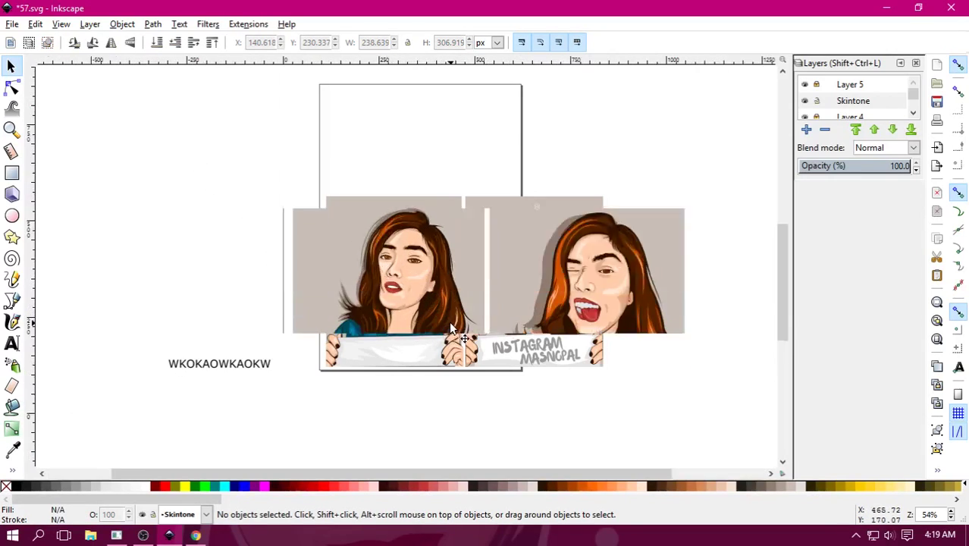
{"action": "scroll", "coordinate": [394, 329], "scroll_direction": "up", "scroll_amount": 1, "text": "ctrl"}
{"action": "scroll", "coordinate": [359, 328], "scroll_direction": "up", "scroll_amount": 1, "text": "ctrl"}
{"action": "left_click", "coordinate": [312, 298]}
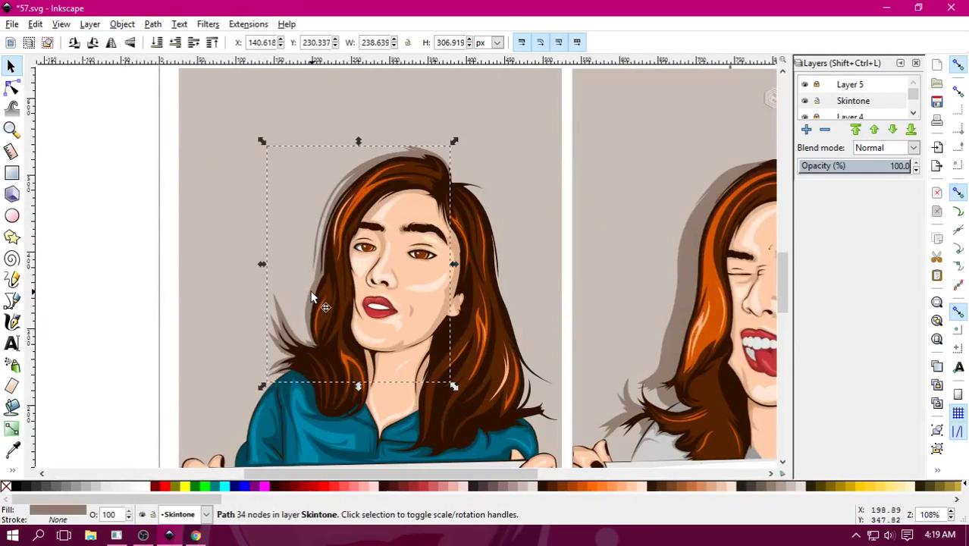
{"action": "left_click_drag", "start_coordinate": [259, 141], "coordinate": [246, 144]}
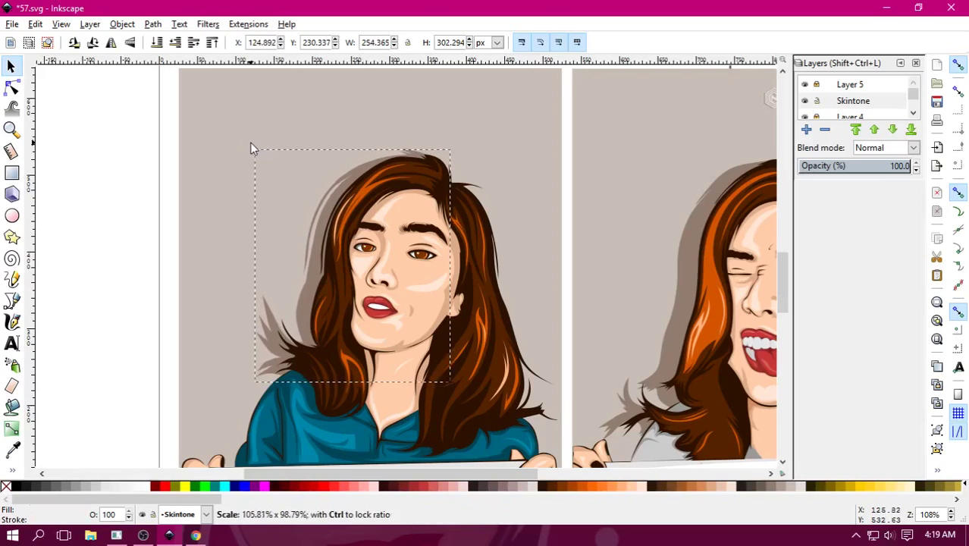
{"action": "left_click_drag", "start_coordinate": [245, 144], "coordinate": [249, 141]}
{"action": "left_click", "coordinate": [117, 210]}
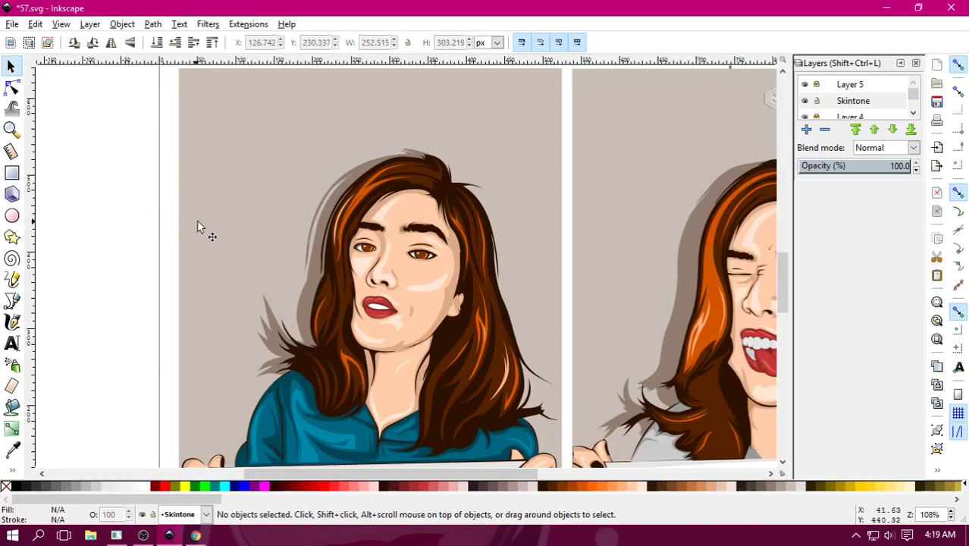
Delete the stray 'WKOKAOWKAOKW' text.
{"action": "key", "text": "minus"}
{"action": "key", "text": "minus"}
{"action": "key", "text": "minus"}
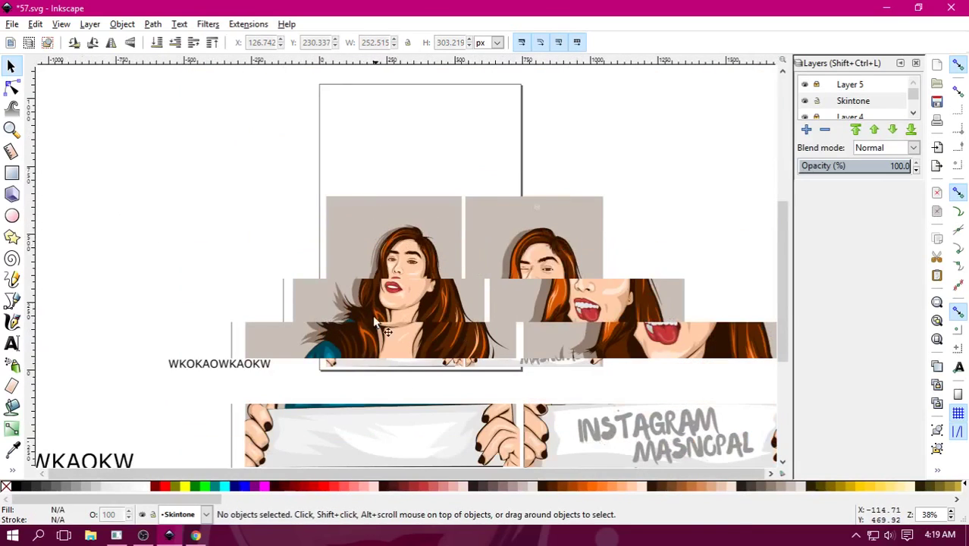
{"action": "left_click", "coordinate": [252, 367]}
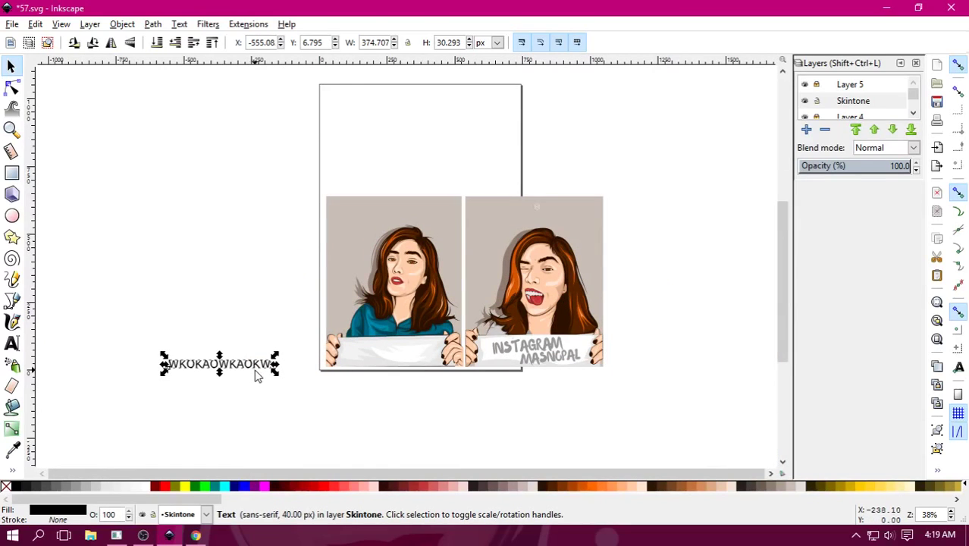
{"action": "key", "text": "Delete"}
{"action": "key", "text": "plus"}
{"action": "key", "text": "plus"}
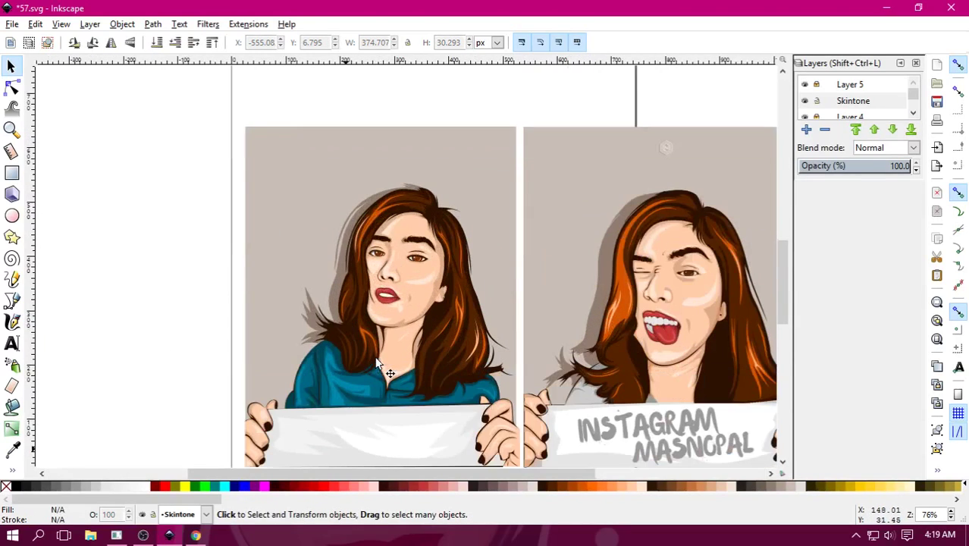
Narrow the hair shadow from its upper-left corner to about 238 px wide.
{"action": "left_click", "coordinate": [311, 341]}
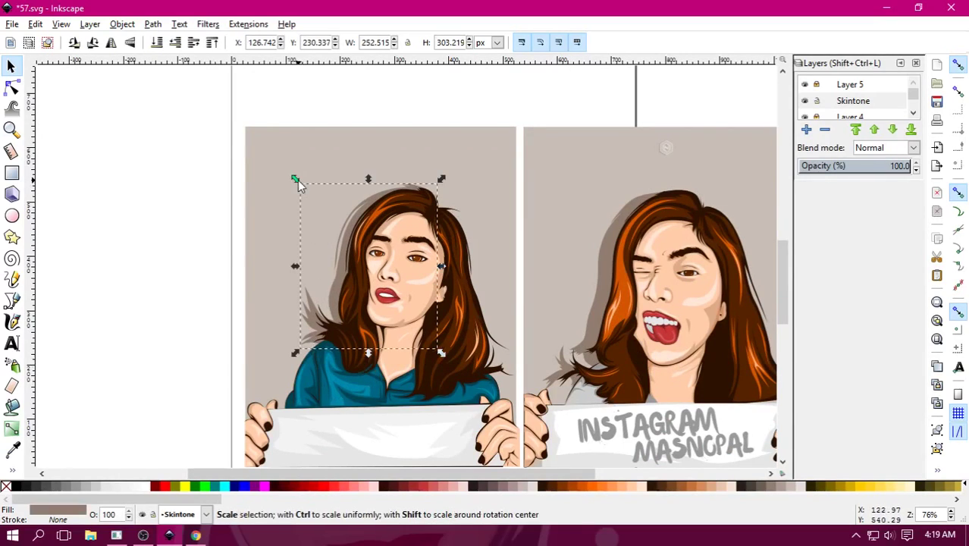
{"action": "left_click_drag", "start_coordinate": [298, 182], "coordinate": [305, 183]}
{"action": "left_click", "coordinate": [129, 248]}
{"action": "scroll", "coordinate": [409, 233], "scroll_direction": "up", "scroll_amount": 1}
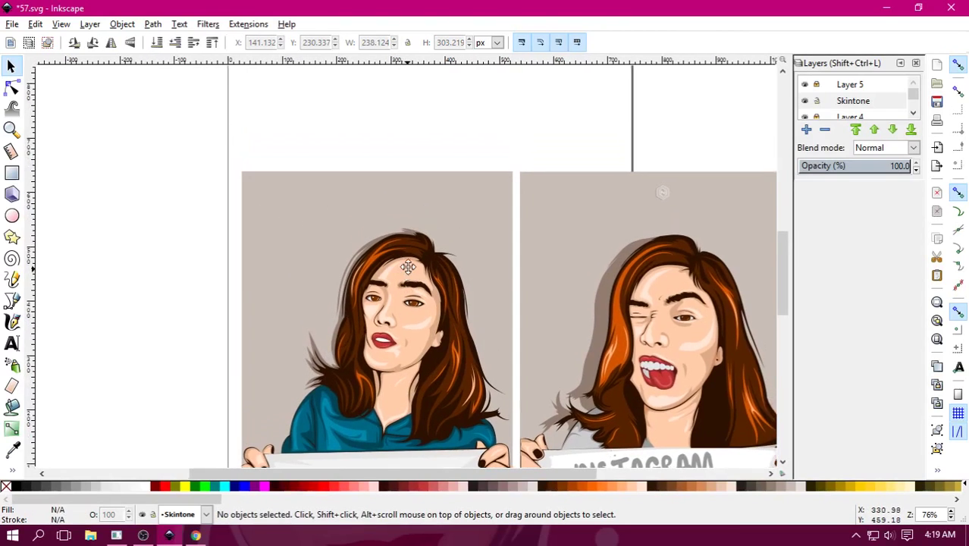
{"action": "scroll", "coordinate": [378, 197], "scroll_direction": "up", "scroll_amount": 1, "text": "ctrl"}
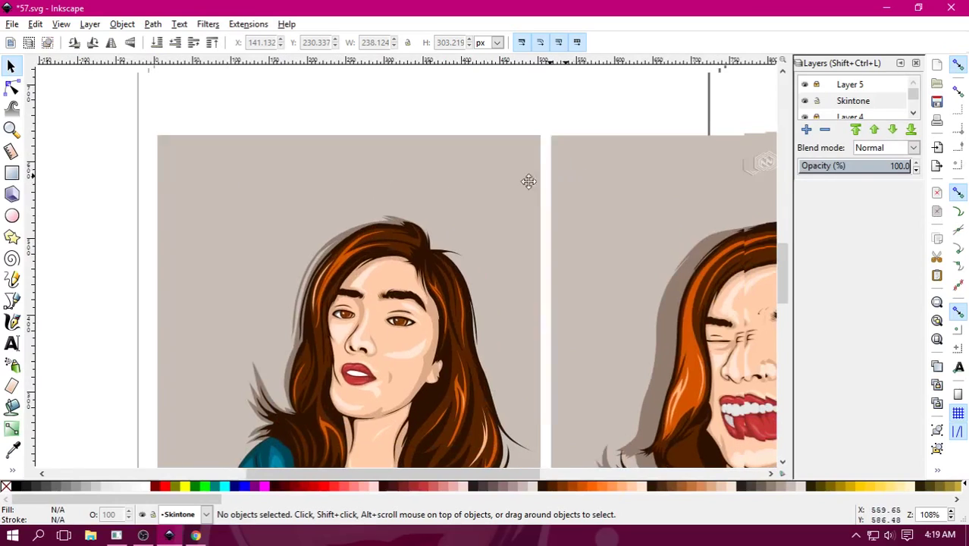
{"action": "scroll", "coordinate": [523, 184], "scroll_direction": "up", "scroll_amount": 1}
{"action": "scroll", "coordinate": [523, 184], "scroll_direction": "right", "scroll_amount": 6}
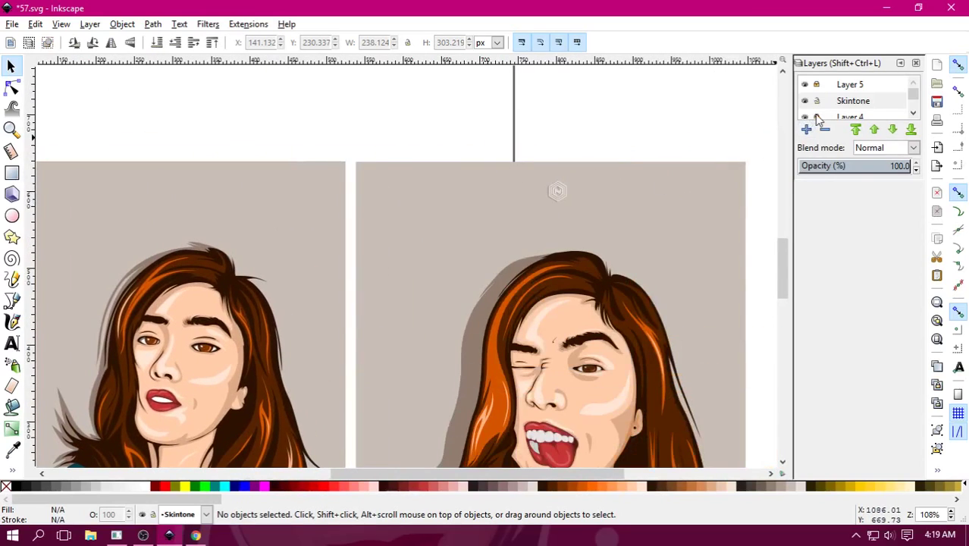
Lock Layer 4, make Skintone the current layer, and bring up the file import dialog.
{"action": "left_click", "coordinate": [818, 119]}
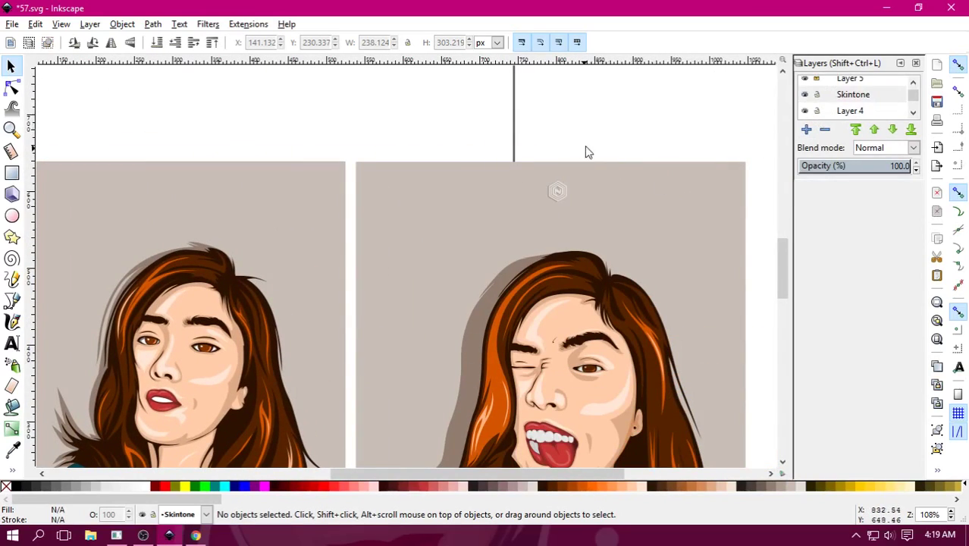
{"action": "left_click", "coordinate": [561, 196]}
{"action": "left_click", "coordinate": [640, 153]}
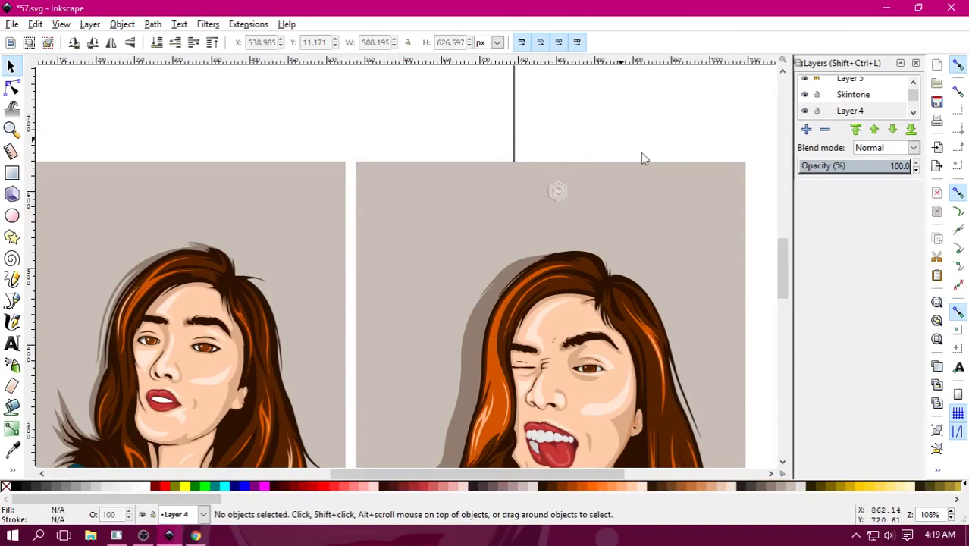
{"action": "left_click", "coordinate": [818, 111]}
{"action": "left_click", "coordinate": [832, 96]}
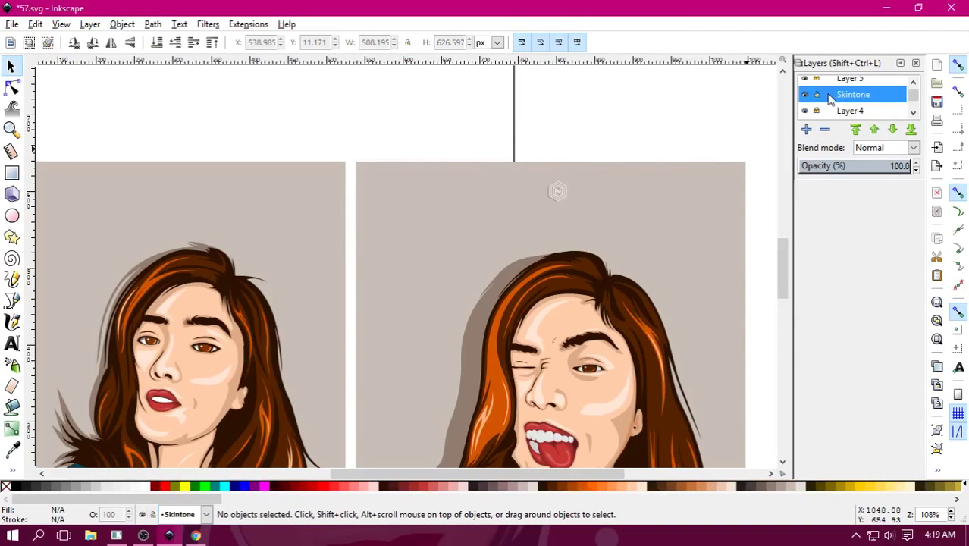
{"action": "scroll", "coordinate": [382, 161], "scroll_direction": "left", "scroll_amount": 5}
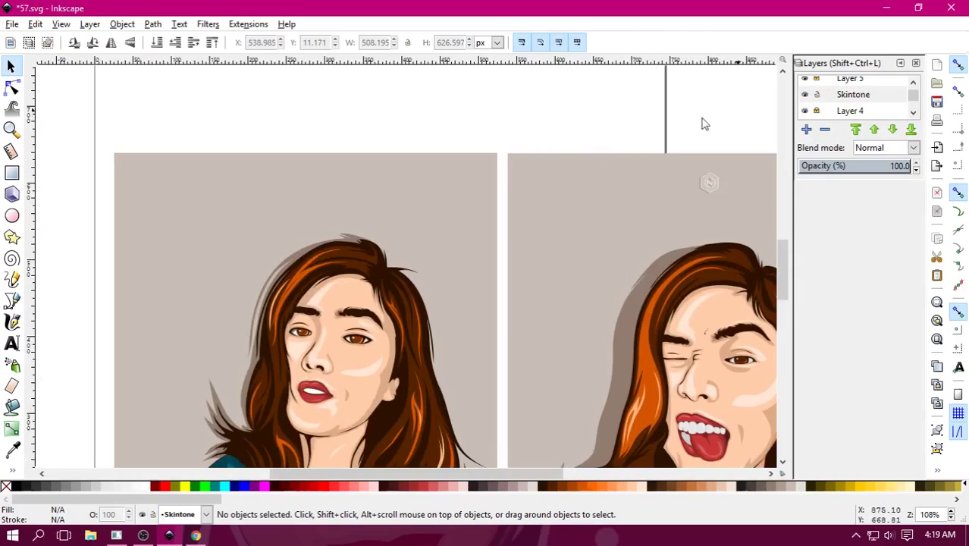
{"action": "left_click", "coordinate": [12, 24]}
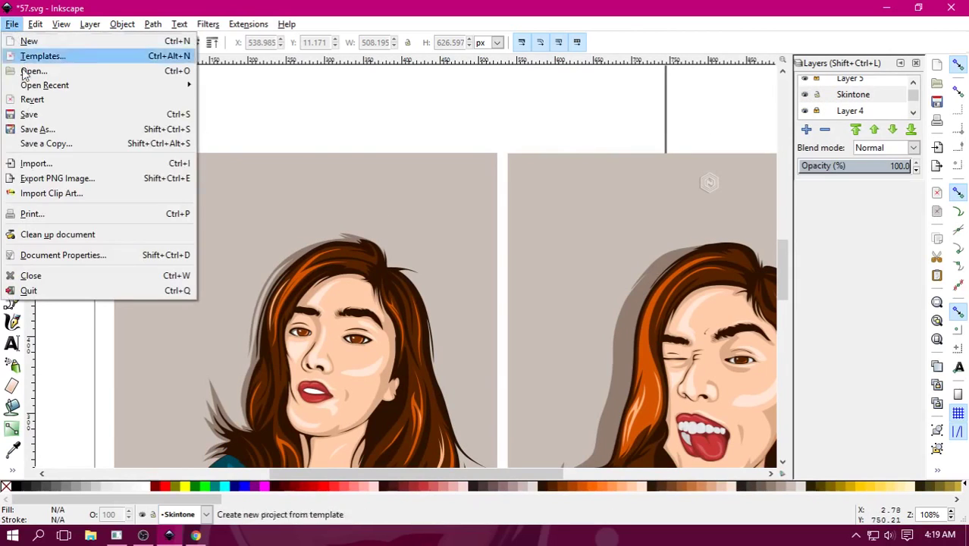
{"action": "left_click", "coordinate": [36, 163]}
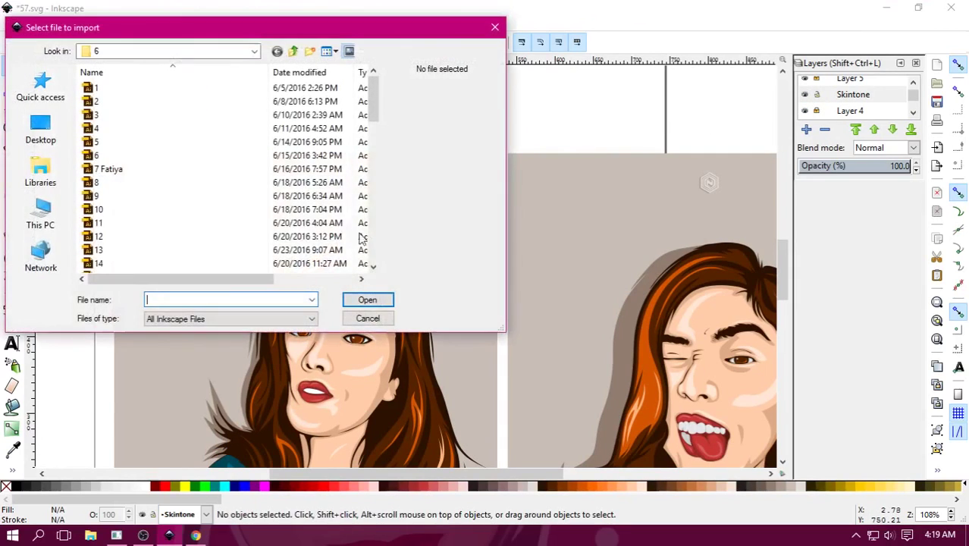
Import the Untitled-1 logo image from D: > DesignGrapic.
{"action": "left_click", "coordinate": [44, 220]}
{"action": "double_click", "coordinate": [205, 140]}
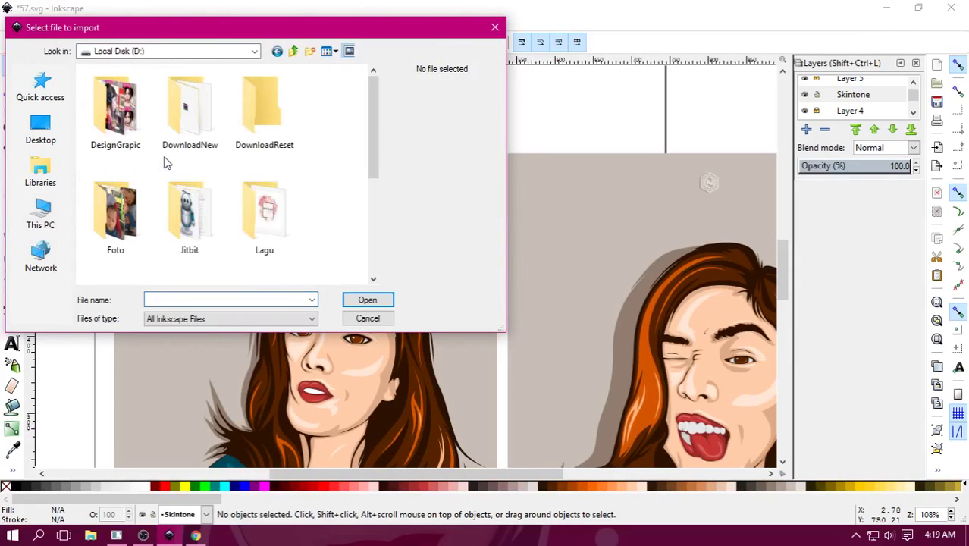
{"action": "double_click", "coordinate": [115, 106]}
{"action": "scroll", "coordinate": [220, 204], "scroll_direction": "down", "scroll_amount": 5}
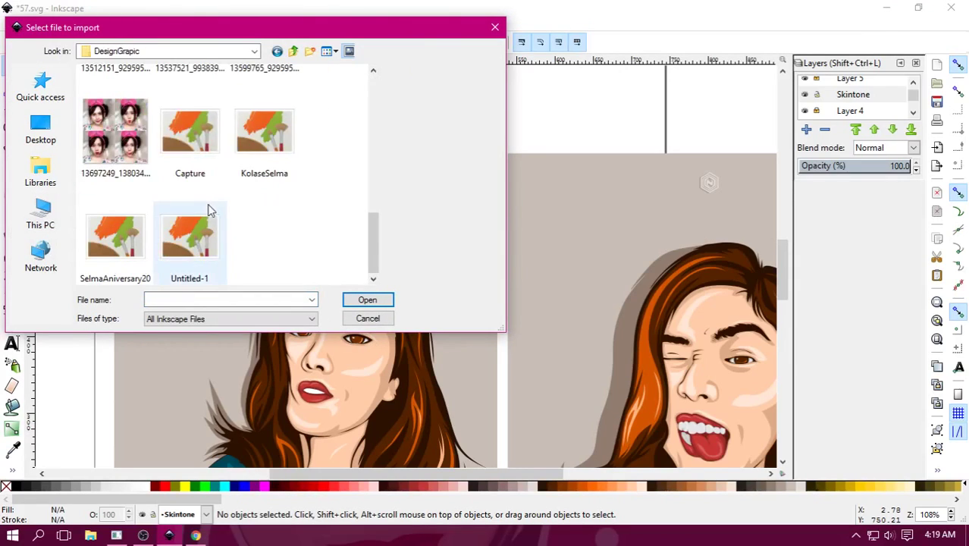
{"action": "left_click", "coordinate": [205, 227]}
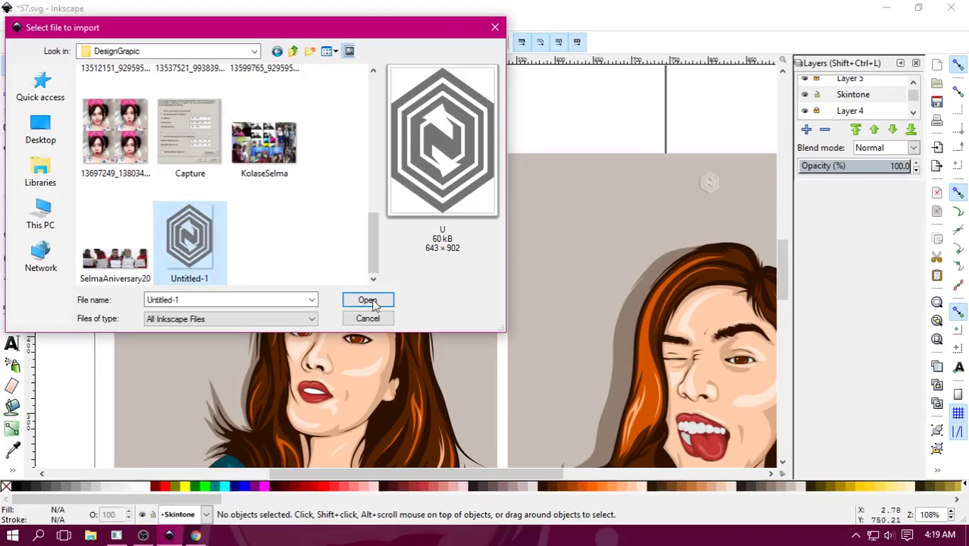
{"action": "left_click", "coordinate": [367, 299]}
Shrink the logo to about 40 px and place it atop the left portrait's background.
{"action": "scroll", "coordinate": [317, 132], "scroll_direction": "up", "scroll_amount": 1}
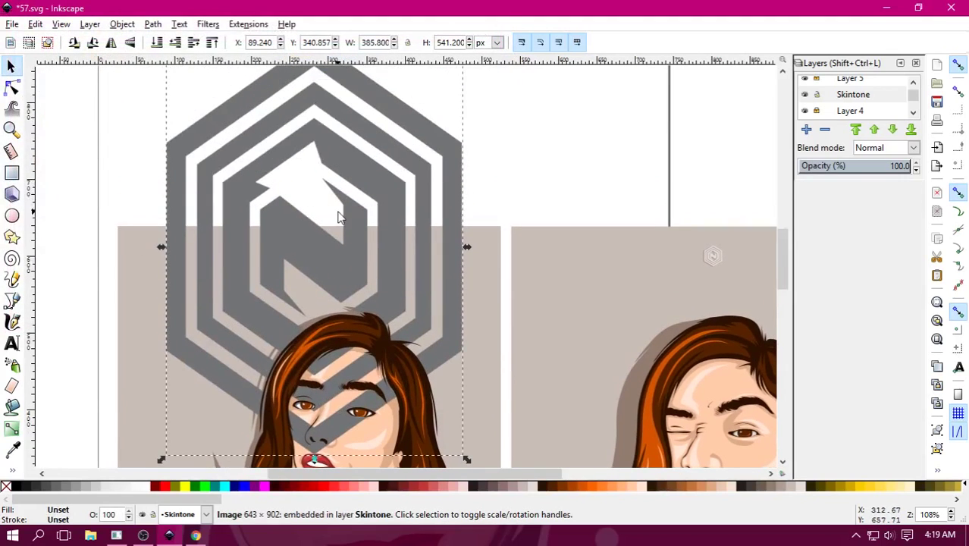
{"action": "scroll", "coordinate": [433, 342], "scroll_direction": "down", "scroll_amount": 2, "text": "ctrl"}
{"action": "scroll", "coordinate": [438, 357], "scroll_direction": "down", "scroll_amount": 1, "text": "ctrl"}
{"action": "left_click_drag", "start_coordinate": [430, 339], "coordinate": [361, 244]}
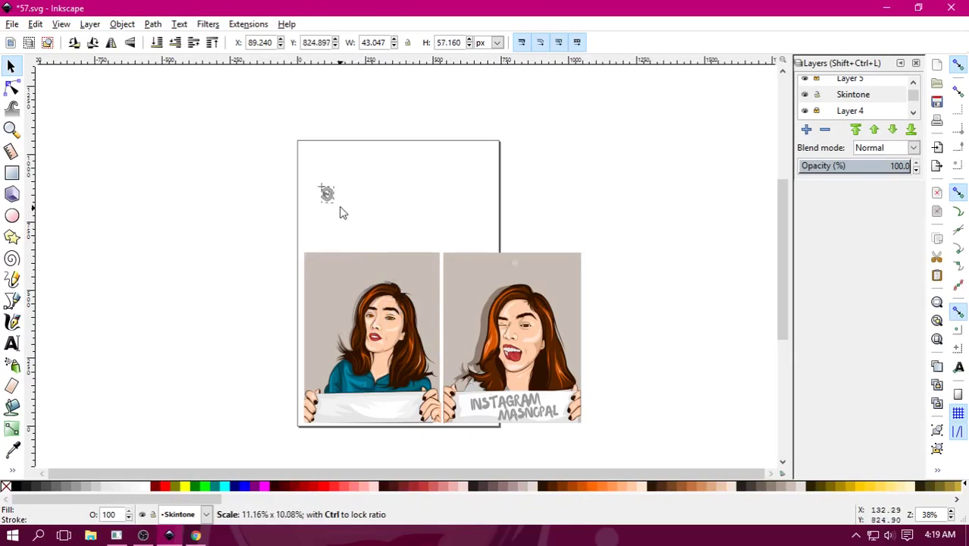
{"action": "left_click_drag", "start_coordinate": [361, 244], "coordinate": [340, 213]}
{"action": "left_click", "coordinate": [364, 209]}
{"action": "scroll", "coordinate": [376, 207], "scroll_direction": "up", "scroll_amount": 1, "text": "ctrl"}
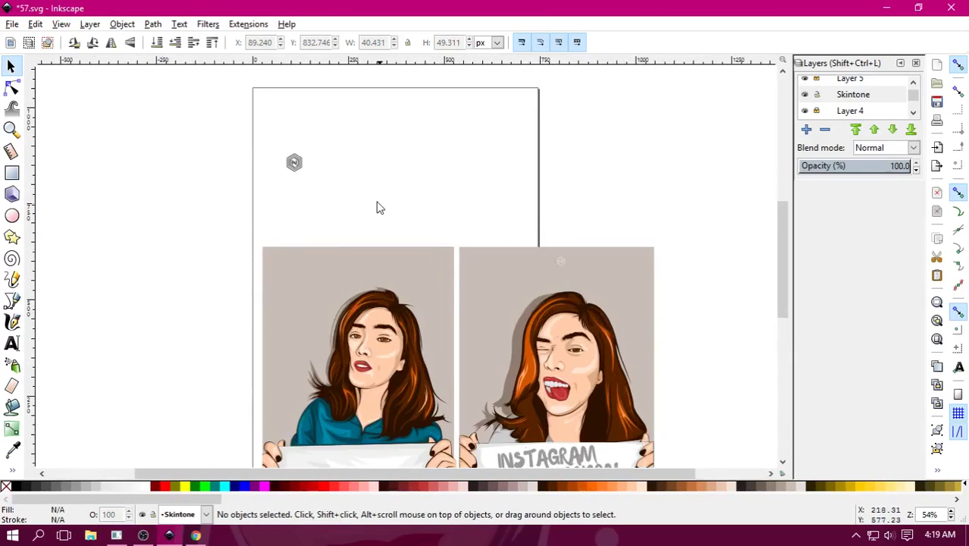
{"action": "scroll", "coordinate": [342, 199], "scroll_direction": "up", "scroll_amount": 1, "text": "ctrl"}
{"action": "scroll", "coordinate": [235, 121], "scroll_direction": "up", "scroll_amount": 1, "text": "ctrl"}
{"action": "left_click_drag", "start_coordinate": [182, 70], "coordinate": [322, 281]}
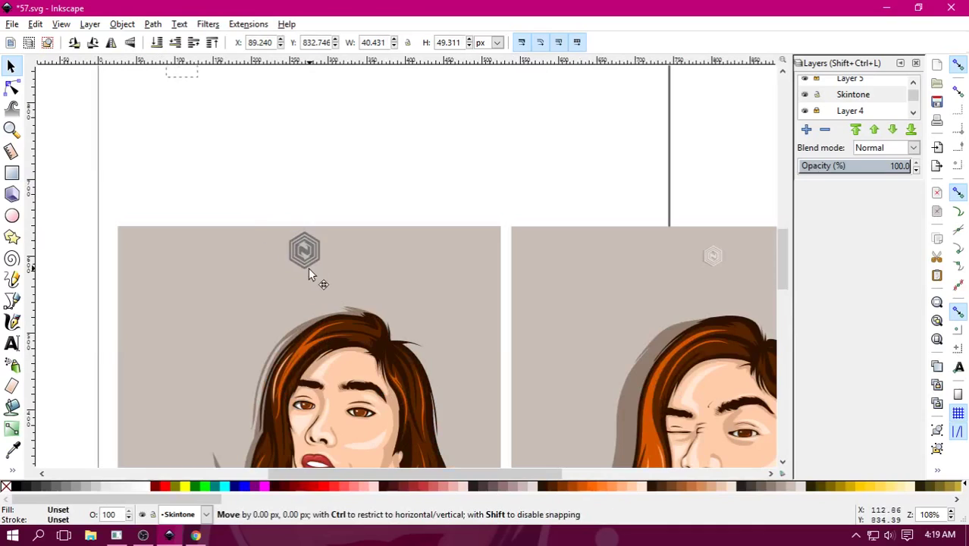
Trace the logo image into a black vector path using Brightness cutoff.
{"action": "right_click", "coordinate": [322, 281]}
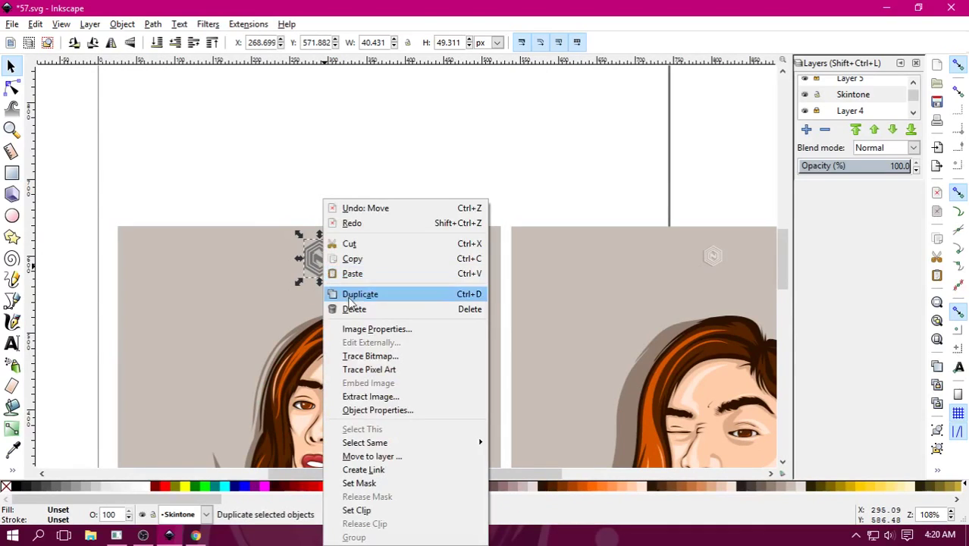
{"action": "left_click", "coordinate": [364, 357]}
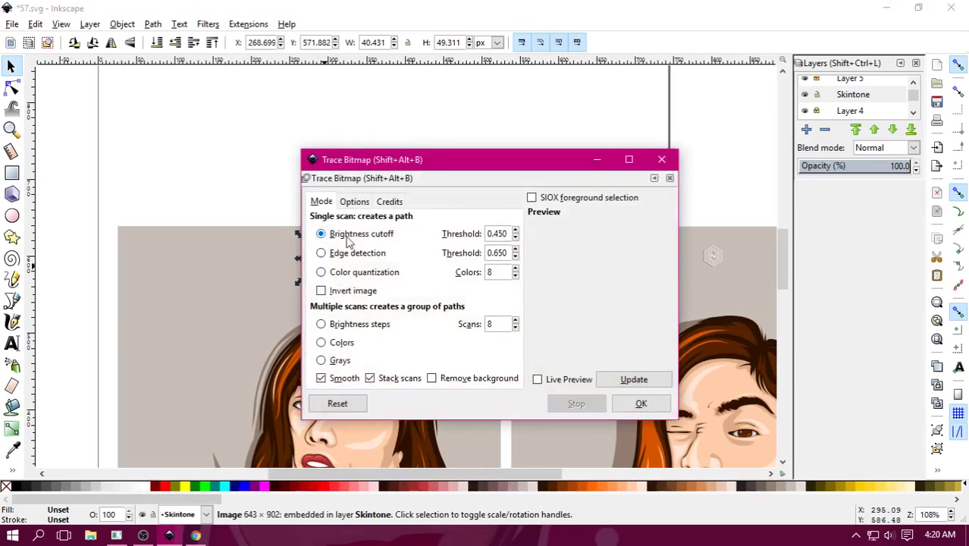
{"action": "left_click", "coordinate": [640, 404]}
{"action": "left_click", "coordinate": [628, 404]}
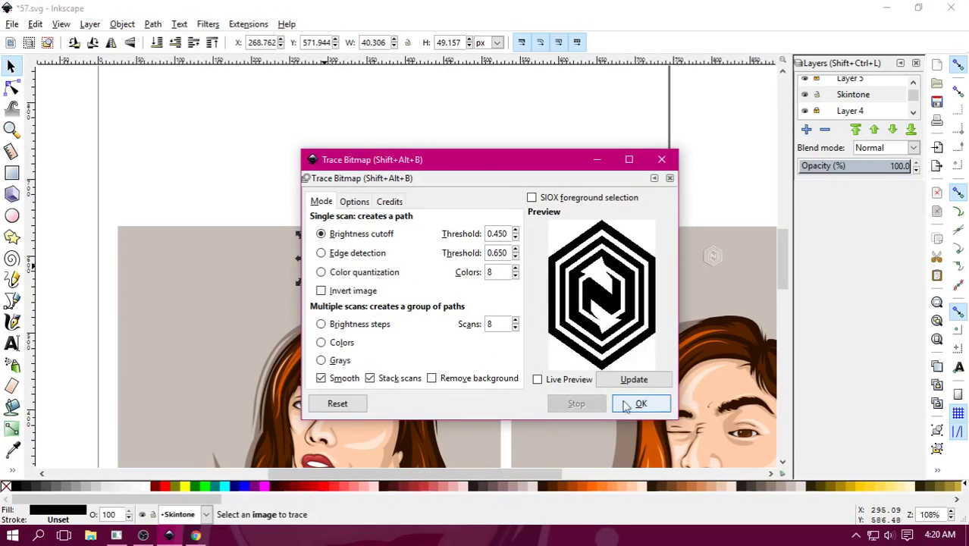
{"action": "left_click", "coordinate": [669, 176]}
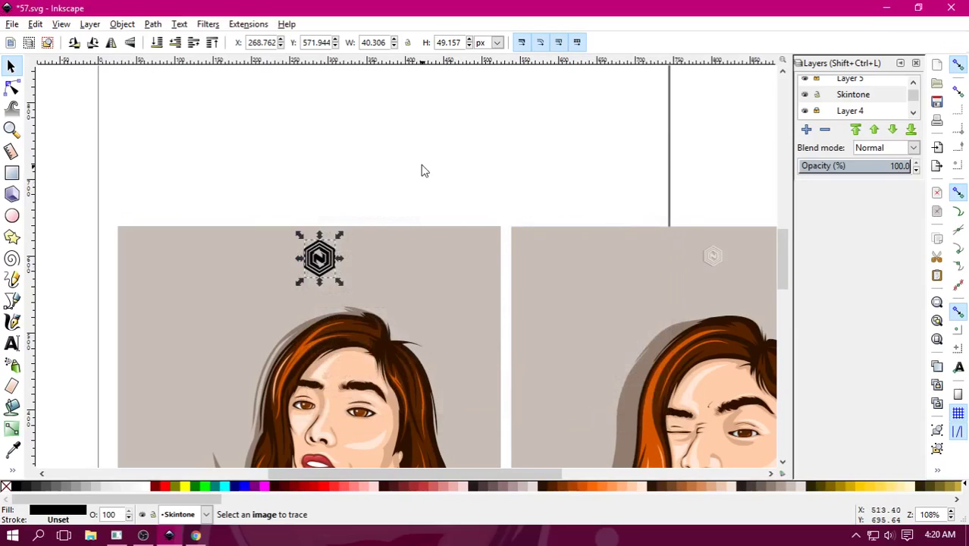
Shrink the traced logo path and delete the original embedded logo image.
{"action": "left_click", "coordinate": [339, 284]}
{"action": "left_click", "coordinate": [322, 262]}
{"action": "scroll", "coordinate": [376, 339], "scroll_direction": "up", "scroll_amount": 1, "text": "ctrl"}
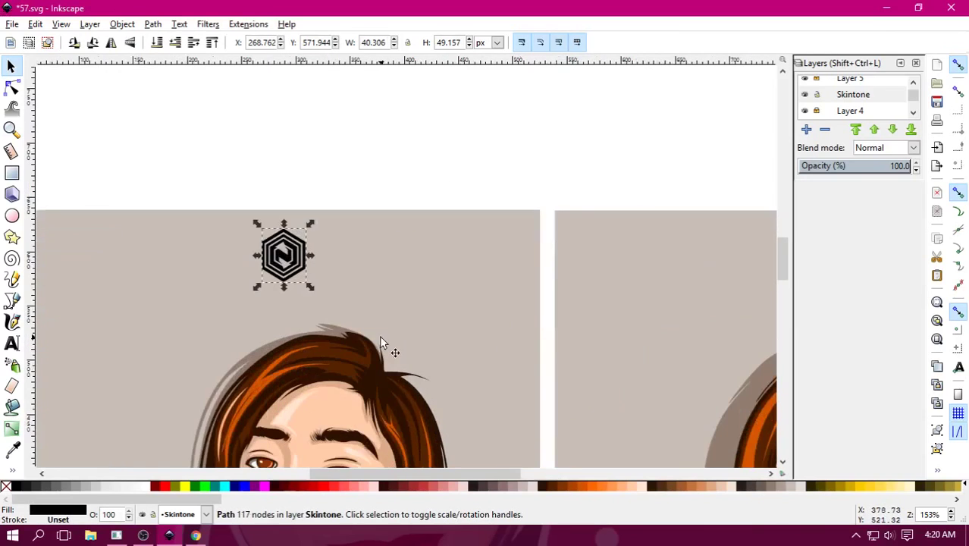
{"action": "left_click_drag", "start_coordinate": [310, 286], "coordinate": [297, 270]}
{"action": "left_click", "coordinate": [292, 280]}
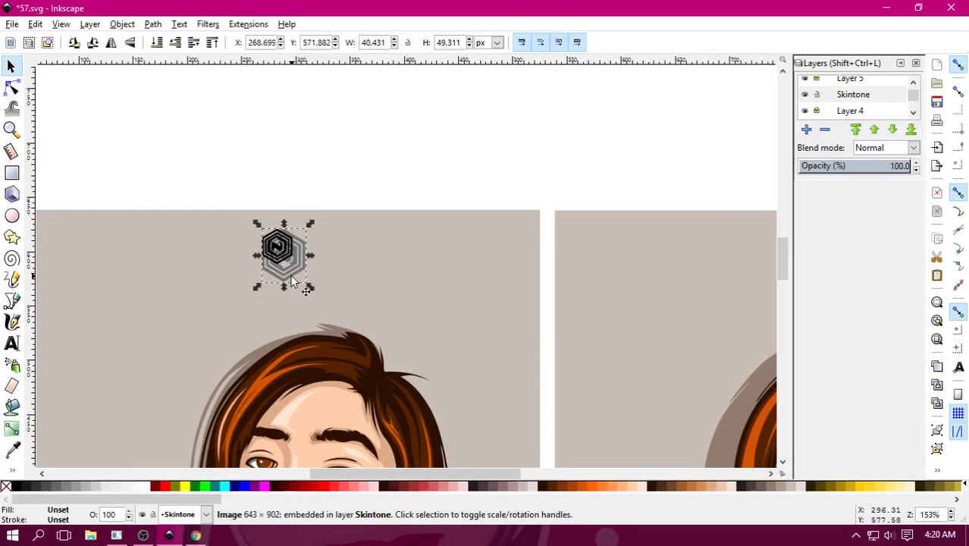
{"action": "key", "text": "Delete"}
Colour the traced logo pale grey #e3dedb, sampled from the right portrait's logo.
{"action": "left_click", "coordinate": [281, 252]}
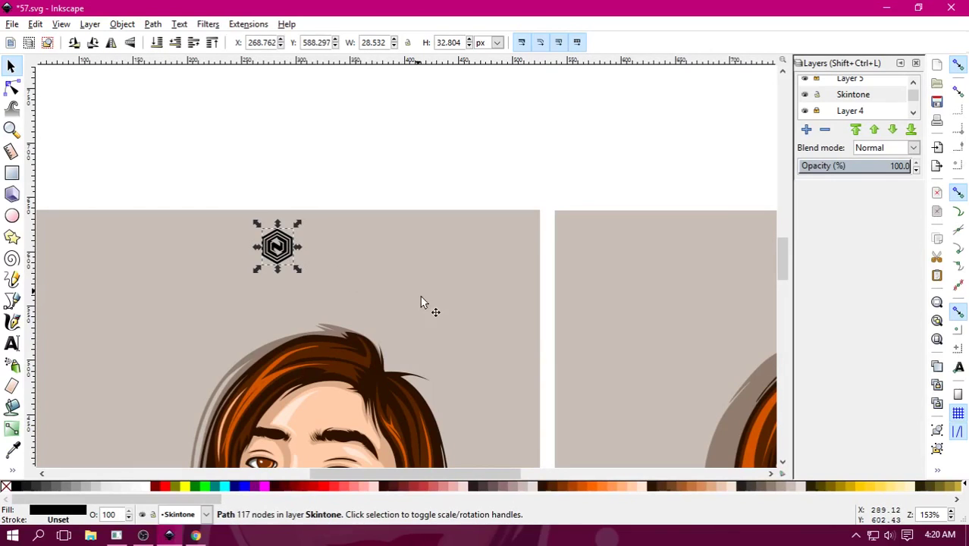
{"action": "left_click", "coordinate": [263, 486]}
{"action": "scroll", "coordinate": [474, 199], "scroll_direction": "up", "scroll_amount": 2}
{"action": "scroll", "coordinate": [341, 243], "scroll_direction": "right", "scroll_amount": 5}
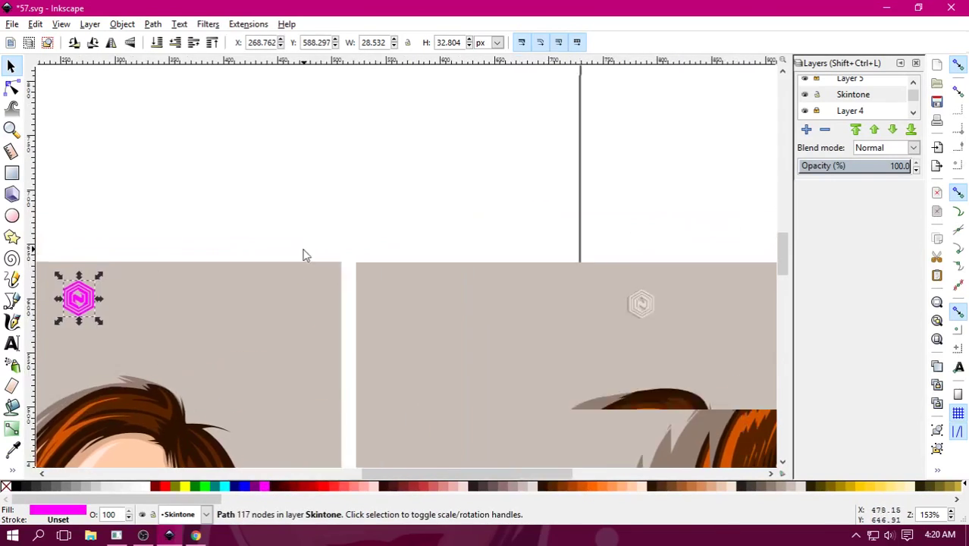
{"action": "left_click", "coordinate": [11, 449]}
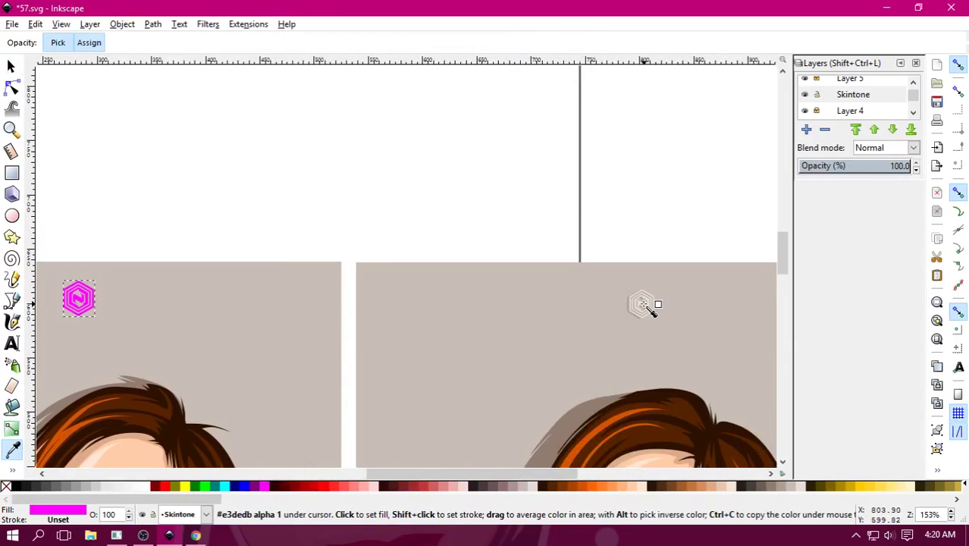
{"action": "left_click", "coordinate": [643, 306]}
{"action": "left_click", "coordinate": [11, 66]}
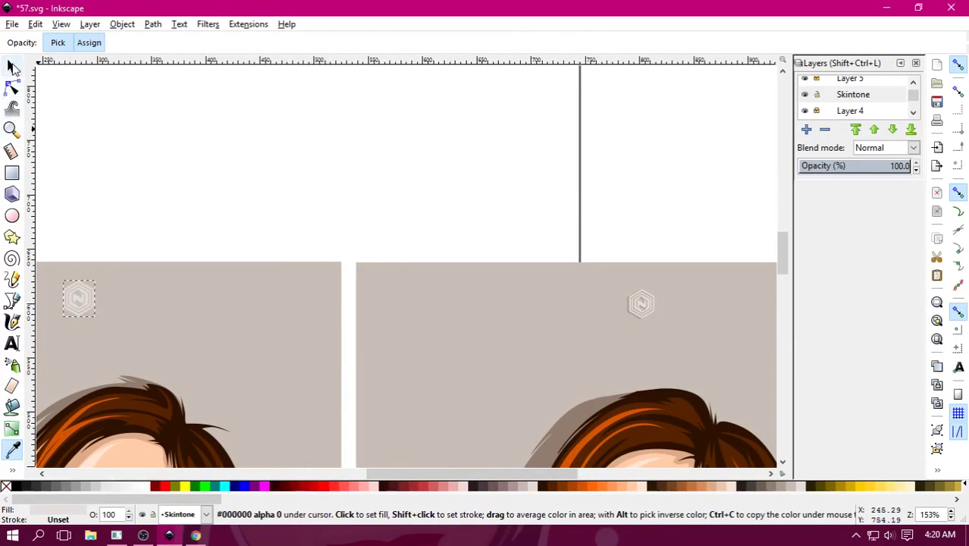
Shrink the grey logo to about 18.8 × 23.1 px and move it slightly right and down.
{"action": "left_click", "coordinate": [208, 179]}
{"action": "scroll", "coordinate": [384, 240], "scroll_direction": "left", "scroll_amount": 5}
{"action": "scroll", "coordinate": [584, 240], "scroll_direction": "left", "scroll_amount": 5}
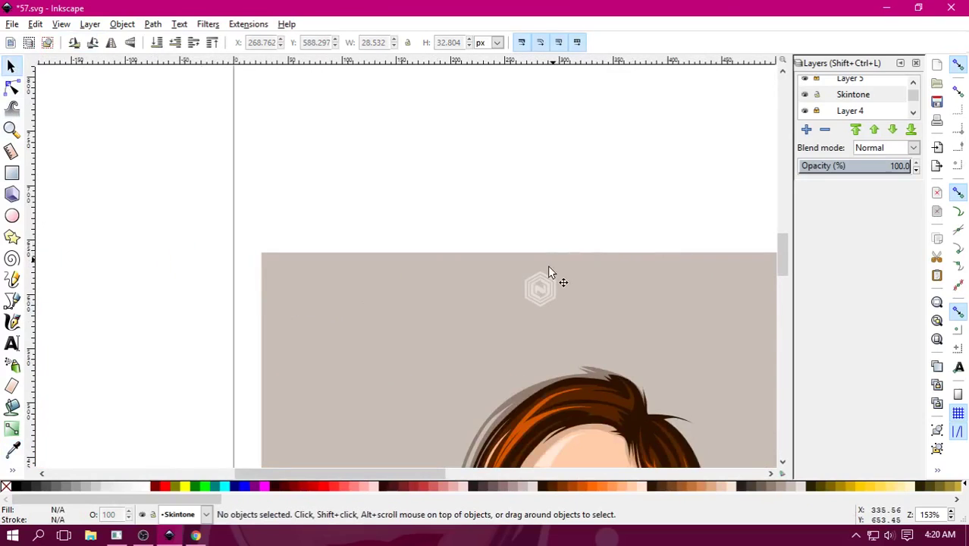
{"action": "scroll", "coordinate": [386, 235], "scroll_direction": "up", "scroll_amount": 1}
{"action": "scroll", "coordinate": [386, 234], "scroll_direction": "up", "scroll_amount": 2}
{"action": "left_click", "coordinate": [378, 202]}
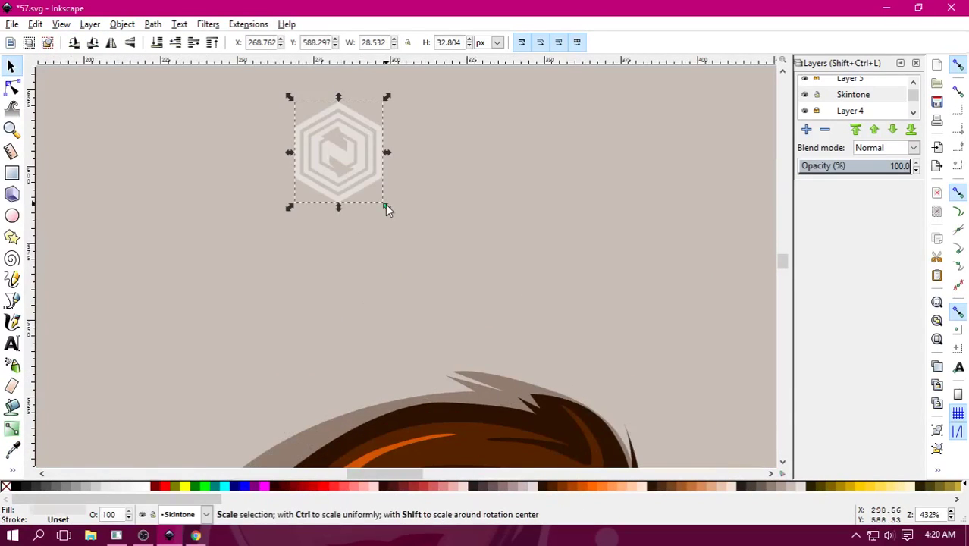
{"action": "left_click_drag", "start_coordinate": [387, 209], "coordinate": [359, 182]}
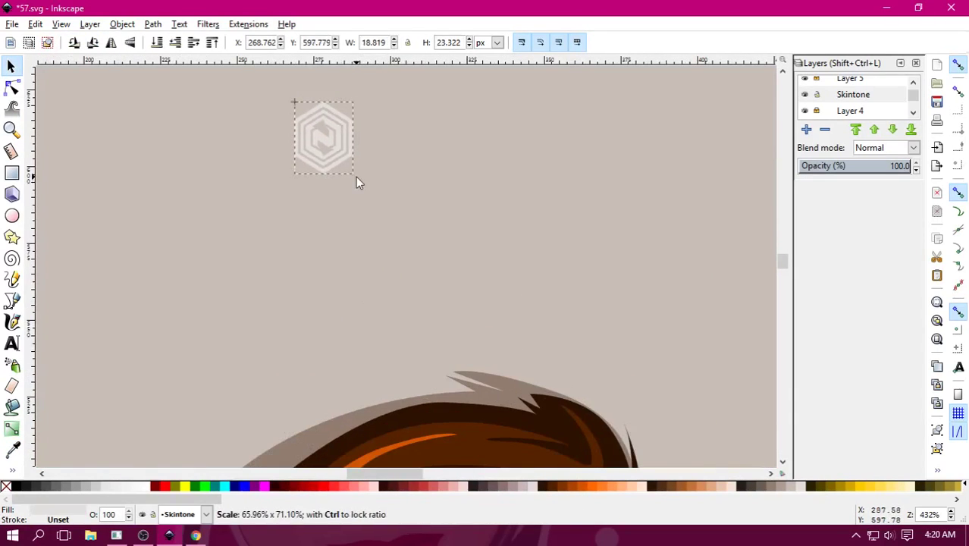
{"action": "left_click_drag", "start_coordinate": [327, 141], "coordinate": [396, 157]}
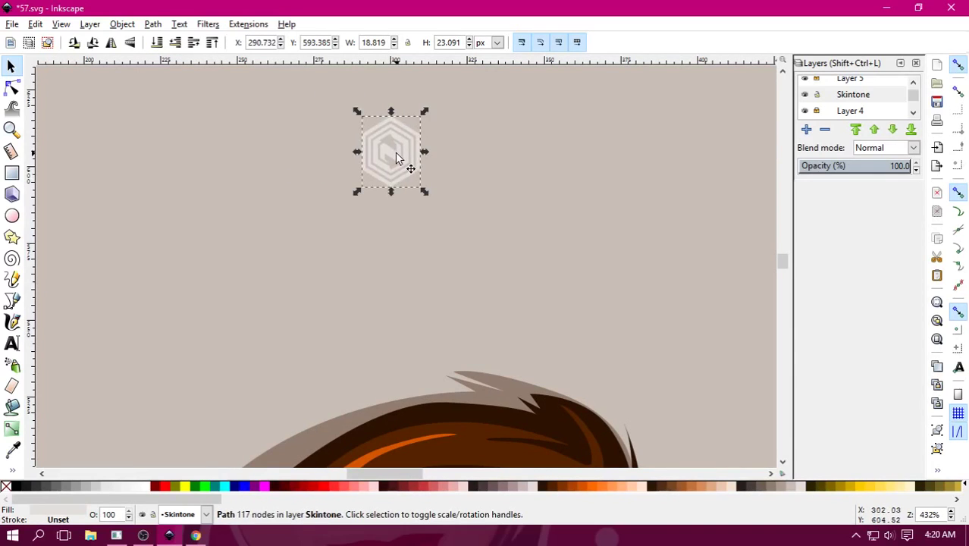
{"action": "scroll", "coordinate": [402, 167], "scroll_direction": "down", "scroll_amount": 3}
{"action": "scroll", "coordinate": [425, 212], "scroll_direction": "down", "scroll_amount": 2}
Nudge the small grey logo left to about X 276.3 px and check its placement.
{"action": "left_click", "coordinate": [423, 193]}
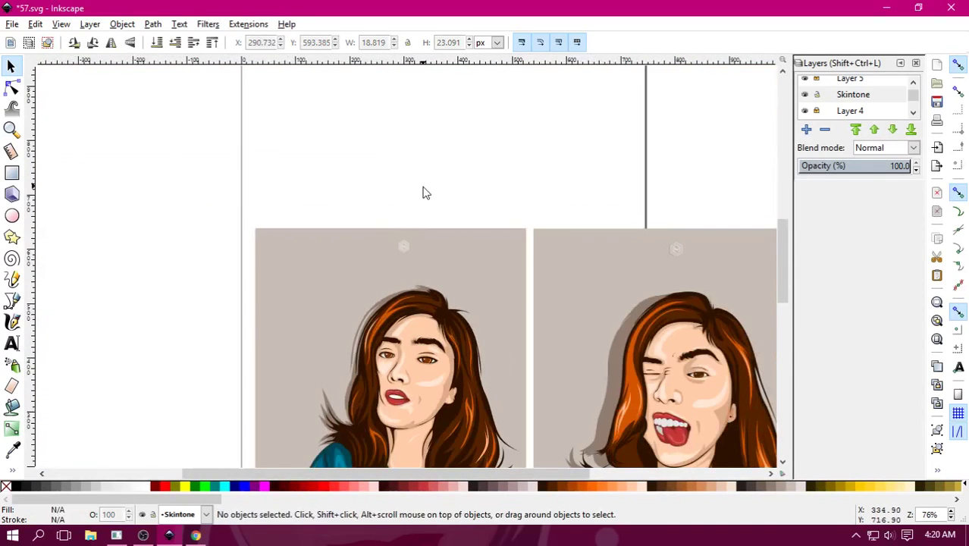
{"action": "scroll", "coordinate": [422, 233], "scroll_direction": "down", "scroll_amount": 1}
{"action": "scroll", "coordinate": [432, 242], "scroll_direction": "down", "scroll_amount": 1}
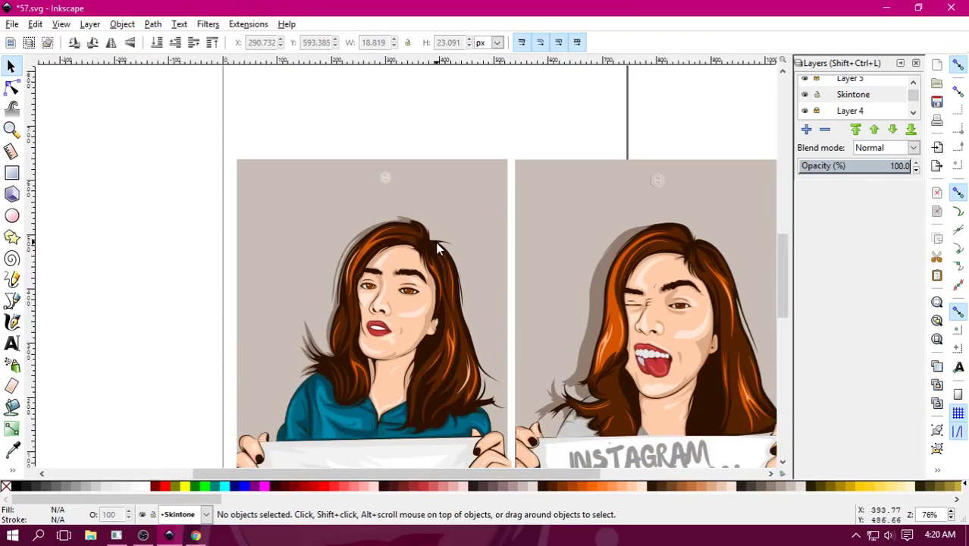
{"action": "left_click", "coordinate": [385, 181]}
{"action": "left_click_drag", "start_coordinate": [383, 180], "coordinate": [373, 182]}
{"action": "left_click", "coordinate": [373, 180]}
{"action": "left_click", "coordinate": [390, 132]}
{"action": "scroll", "coordinate": [408, 267], "scroll_direction": "down", "scroll_amount": 2}
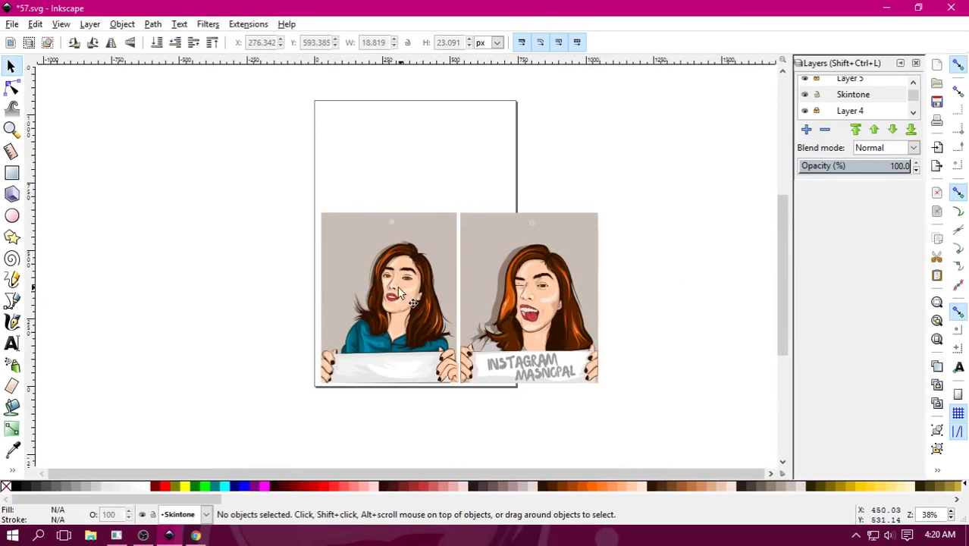
{"action": "scroll", "coordinate": [400, 217], "scroll_direction": "up", "scroll_amount": 1}
{"action": "scroll", "coordinate": [390, 206], "scroll_direction": "up", "scroll_amount": 1}
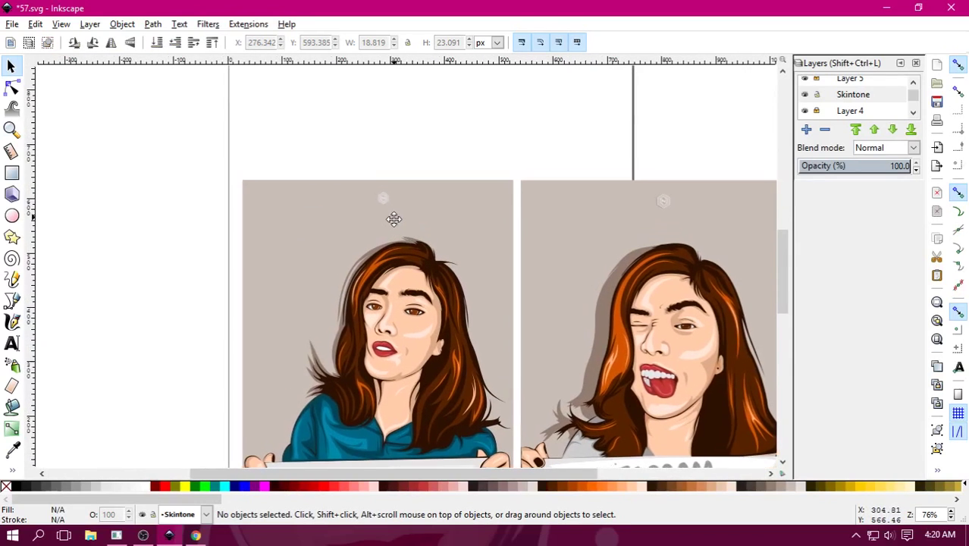
{"action": "scroll", "coordinate": [391, 214], "scroll_direction": "up", "scroll_amount": 1}
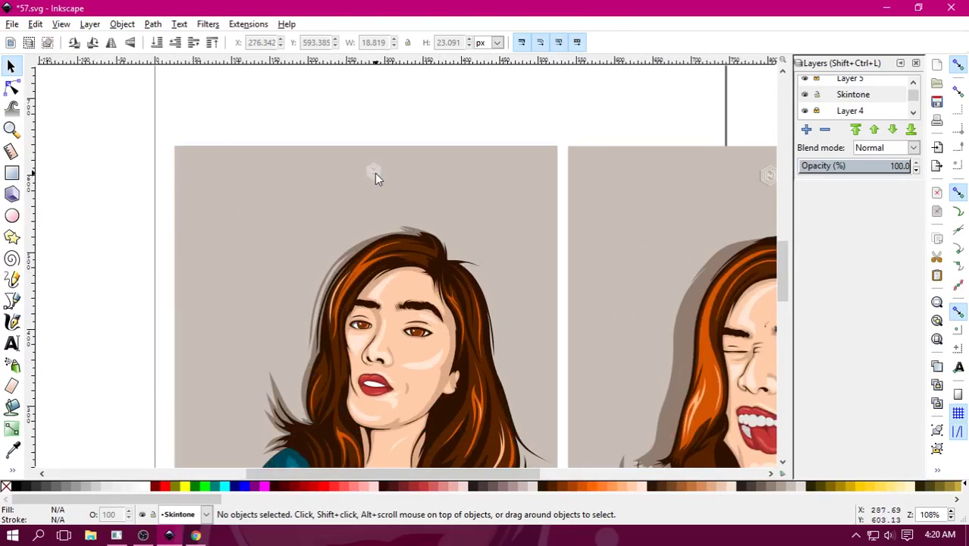
{"action": "left_click", "coordinate": [403, 224]}
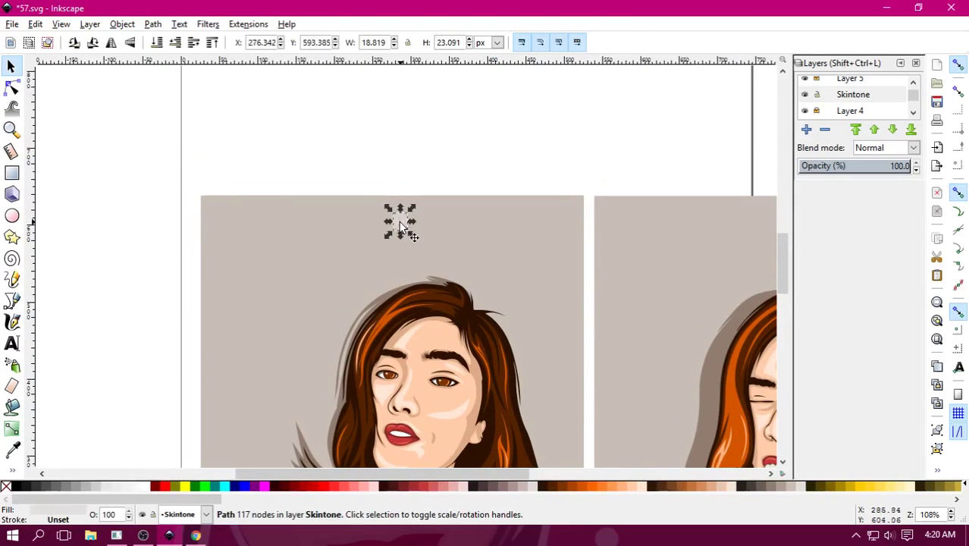
Copy and paste the small hexagon logo, dragging the copy to the left portrait's top.
{"action": "left_click", "coordinate": [35, 24]}
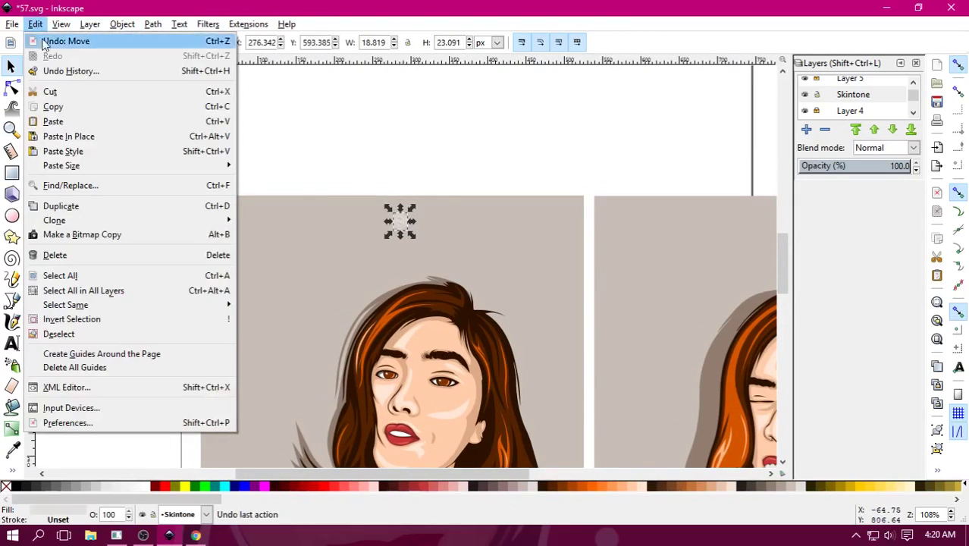
{"action": "left_click", "coordinate": [59, 108]}
{"action": "left_click", "coordinate": [36, 25]}
{"action": "left_click", "coordinate": [55, 122]}
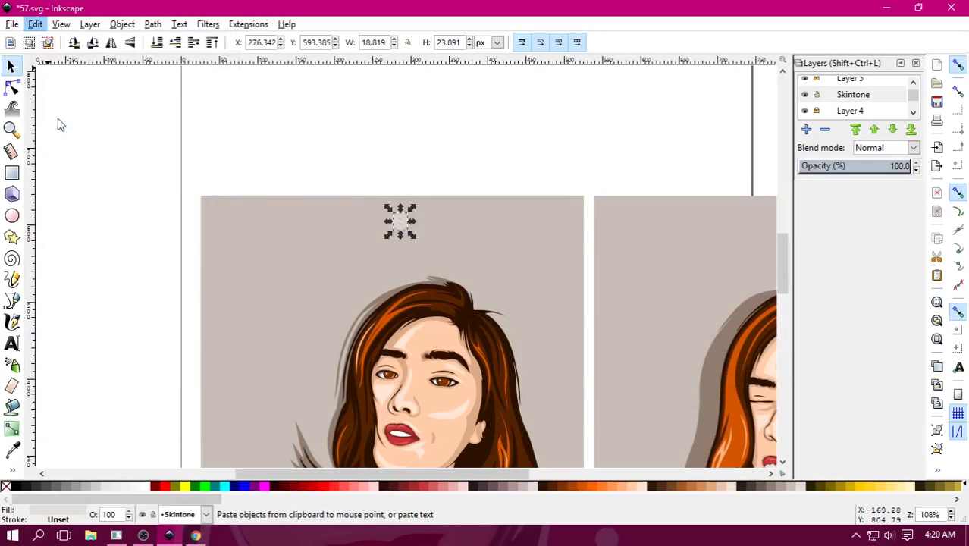
{"action": "left_click", "coordinate": [351, 157]}
{"action": "left_click_drag", "start_coordinate": [60, 125], "coordinate": [338, 188]}
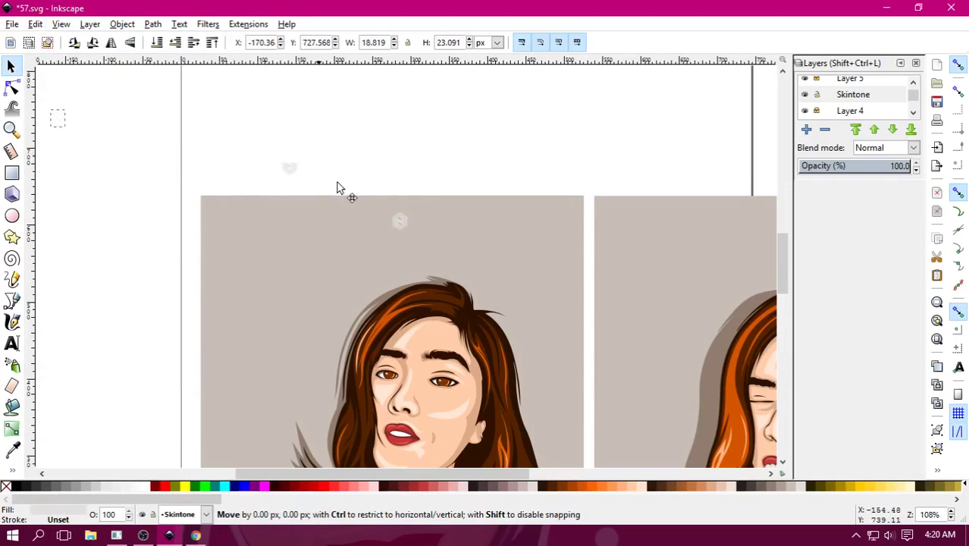
{"action": "left_click_drag", "start_coordinate": [398, 224], "coordinate": [402, 225]}
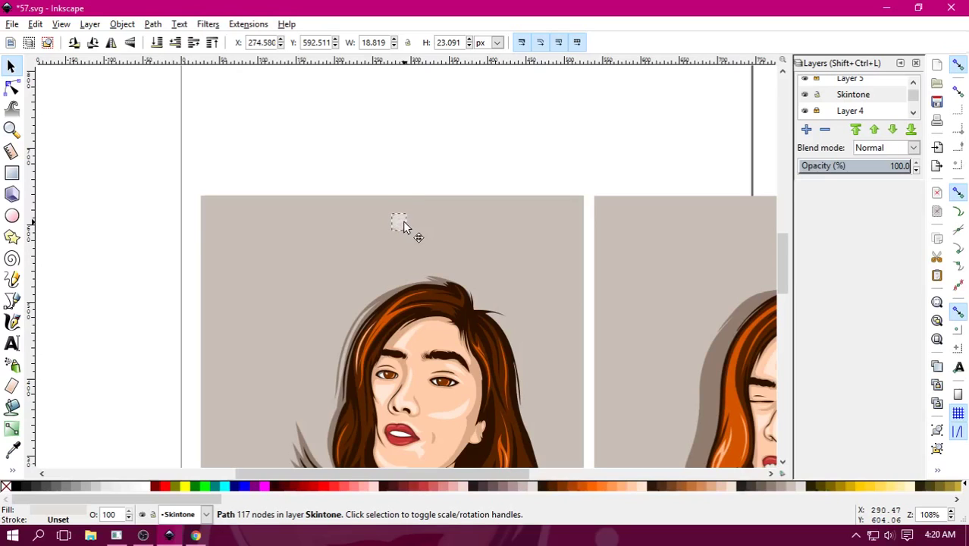
Tint the pasted logo the grey-brown of the left portrait's background.
{"action": "left_click", "coordinate": [403, 221]}
{"action": "scroll", "coordinate": [213, 258], "scroll_direction": "down", "scroll_amount": 3}
{"action": "left_click", "coordinate": [12, 449]}
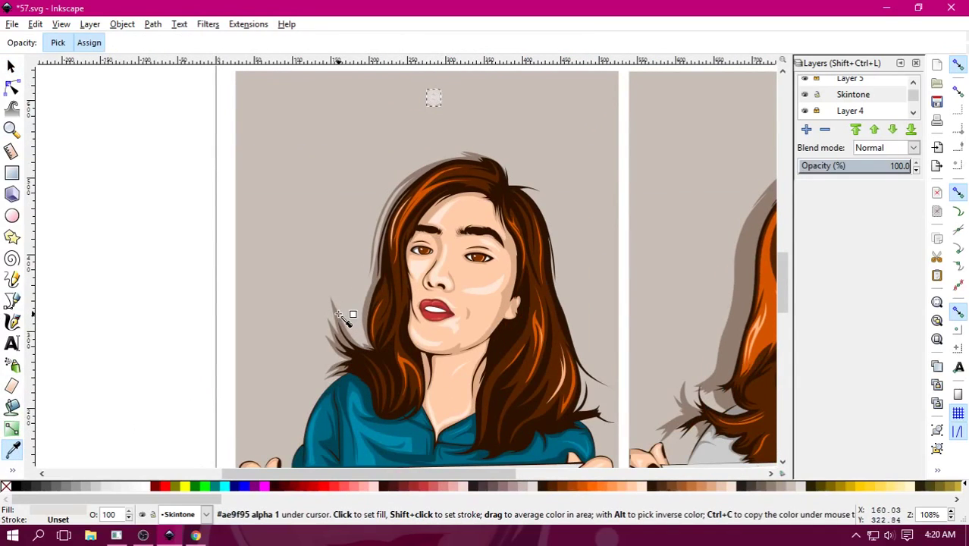
{"action": "left_click", "coordinate": [338, 317]}
{"action": "left_click", "coordinate": [11, 67]}
{"action": "left_click", "coordinate": [436, 104]}
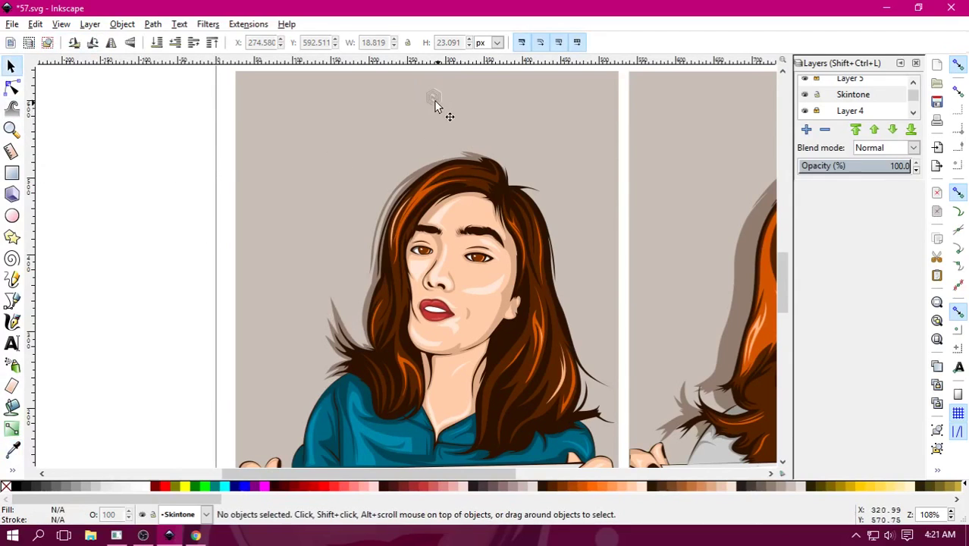
{"action": "left_click", "coordinate": [433, 97]}
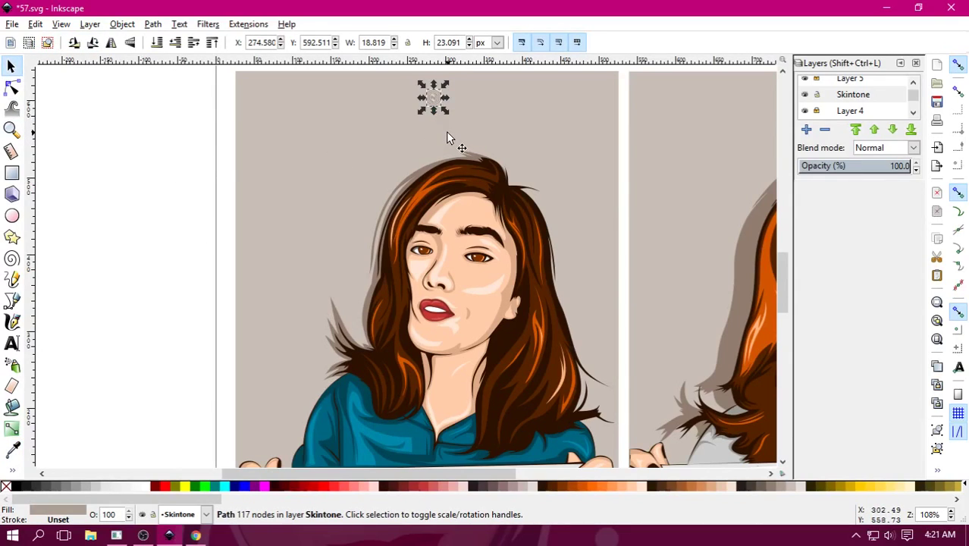
Nudge the logo into place at about X 275.9, Y 592.9 px and zoom out to check.
{"action": "left_click_drag", "start_coordinate": [446, 133], "coordinate": [407, 259]}
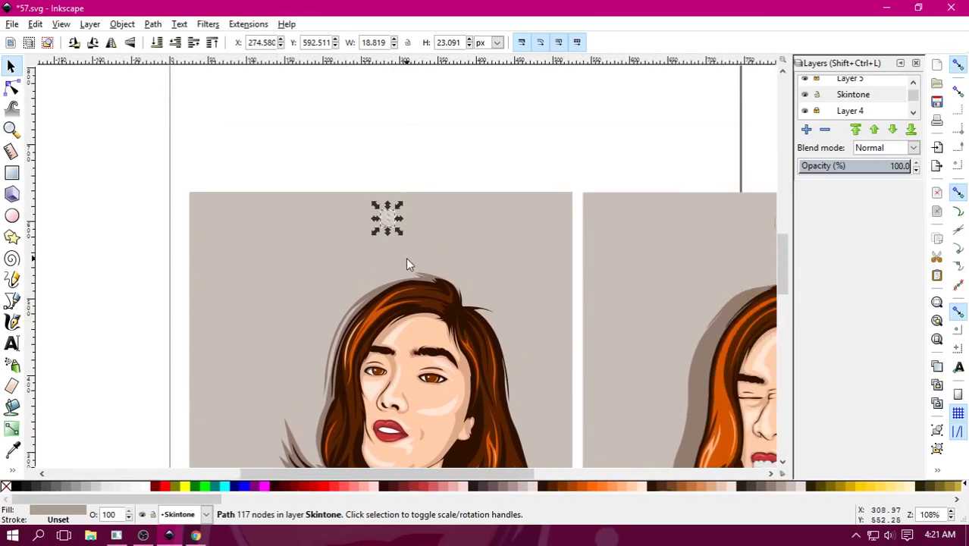
{"action": "scroll", "coordinate": [406, 260], "scroll_direction": "up", "scroll_amount": 1}
{"action": "scroll", "coordinate": [406, 229], "scroll_direction": "up", "scroll_amount": 1}
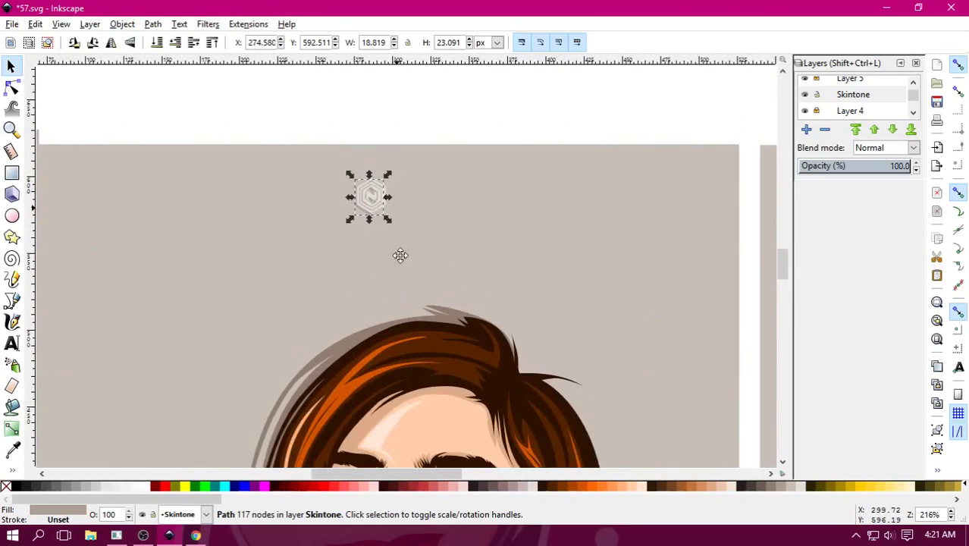
{"action": "scroll", "coordinate": [397, 254], "scroll_direction": "up", "scroll_amount": 1}
{"action": "scroll", "coordinate": [399, 296], "scroll_direction": "up", "scroll_amount": 1}
{"action": "scroll", "coordinate": [436, 267], "scroll_direction": "up", "scroll_amount": 2}
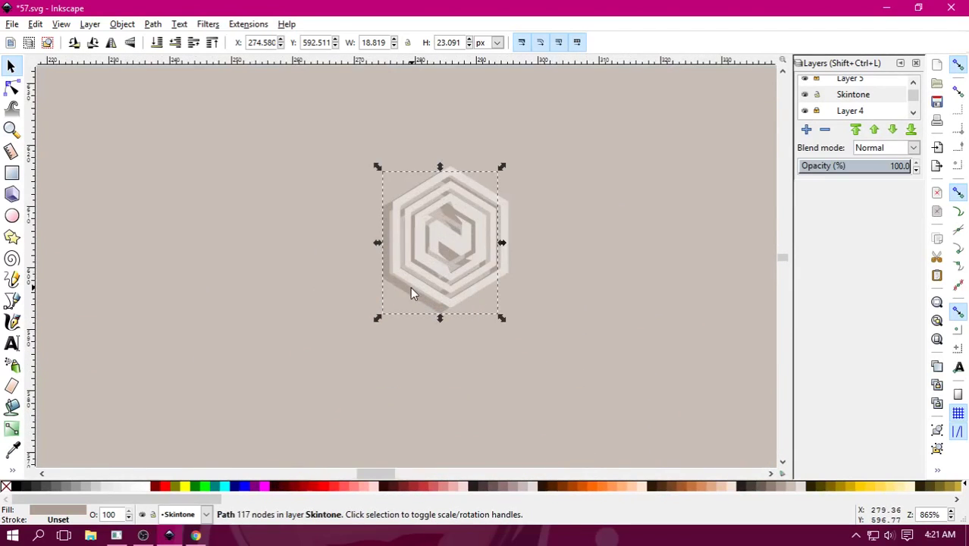
{"action": "left_click_drag", "start_coordinate": [395, 280], "coordinate": [394, 290]}
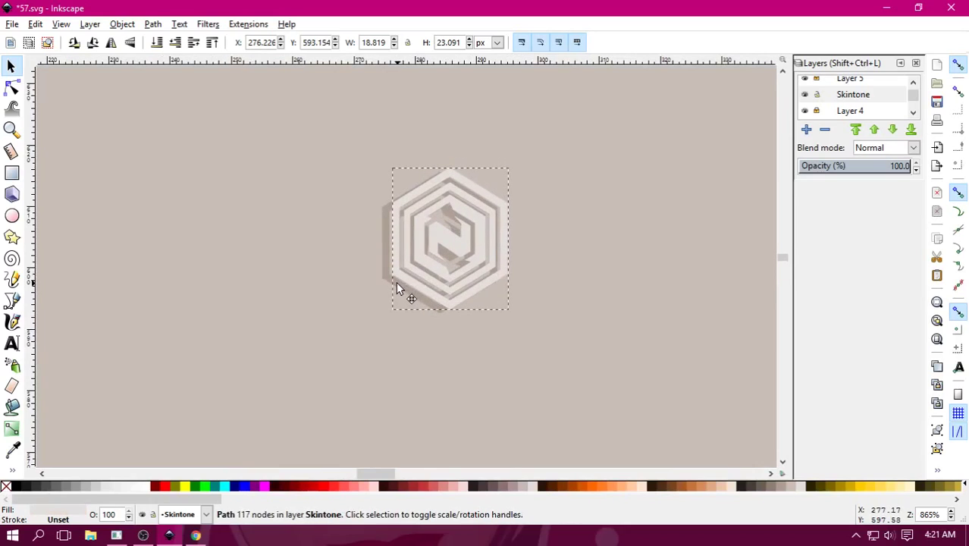
{"action": "left_click", "coordinate": [394, 290]}
{"action": "key", "text": "minus"}
{"action": "key", "text": "minus"}
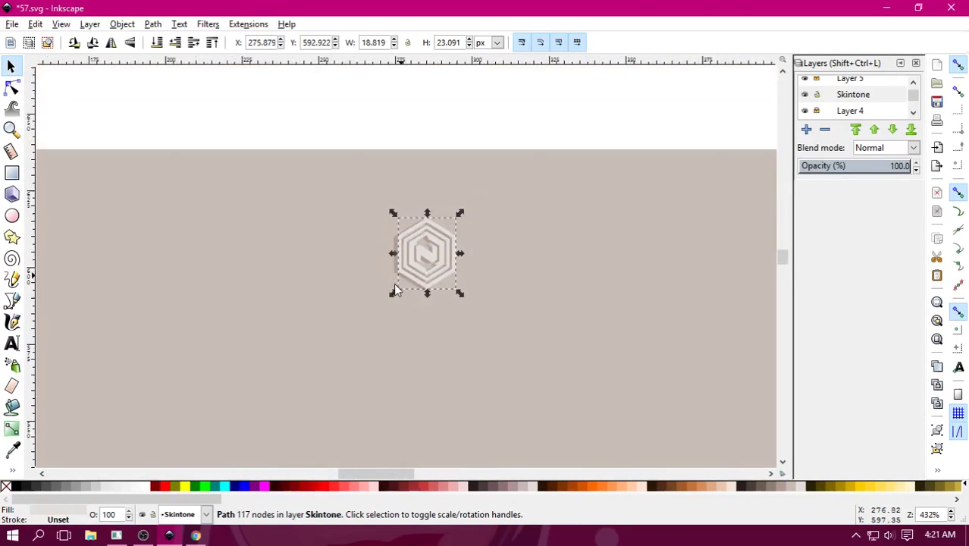
{"action": "key", "text": "minus"}
{"action": "key", "text": "minus"}
{"action": "key", "text": "minus"}
{"action": "key", "text": "minus"}
{"action": "left_click", "coordinate": [407, 201]}
{"action": "key", "text": "minus"}
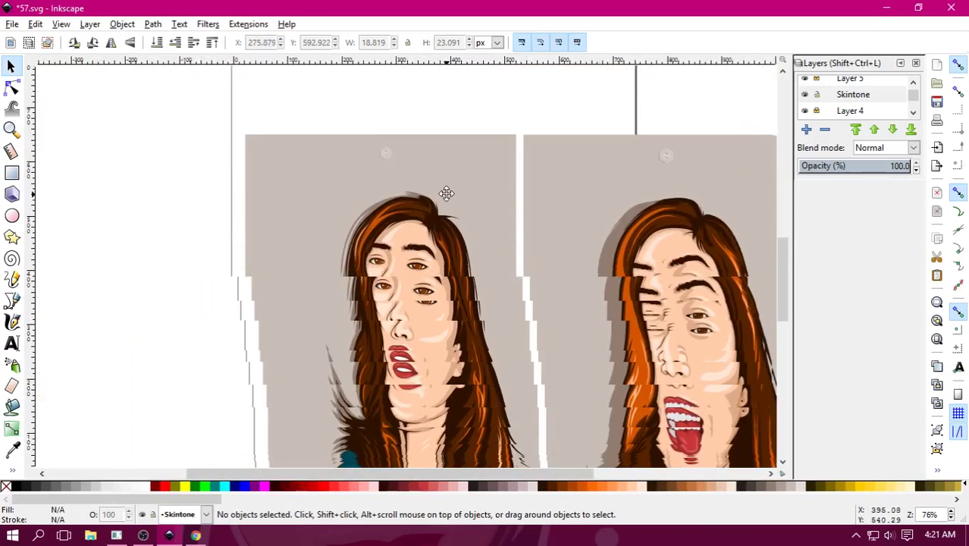
{"action": "scroll", "coordinate": [433, 249], "scroll_direction": "down", "scroll_amount": 3}
{"action": "scroll", "coordinate": [439, 250], "scroll_direction": "down", "scroll_amount": 3}
{"action": "scroll", "coordinate": [371, 254], "scroll_direction": "right", "scroll_amount": 2}
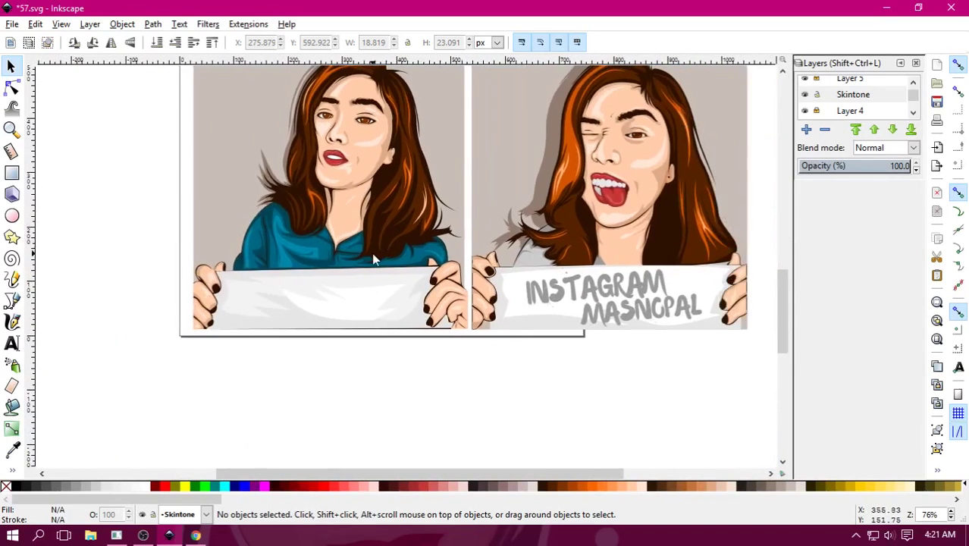
{"action": "scroll", "coordinate": [390, 253], "scroll_direction": "left", "scroll_amount": 1}
{"action": "left_click", "coordinate": [11, 343]}
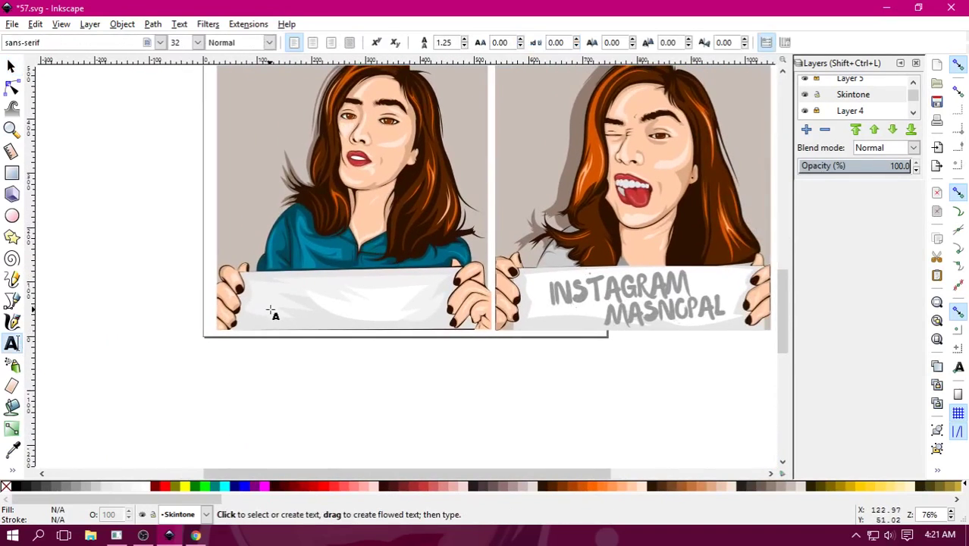
{"action": "left_click", "coordinate": [270, 308]}
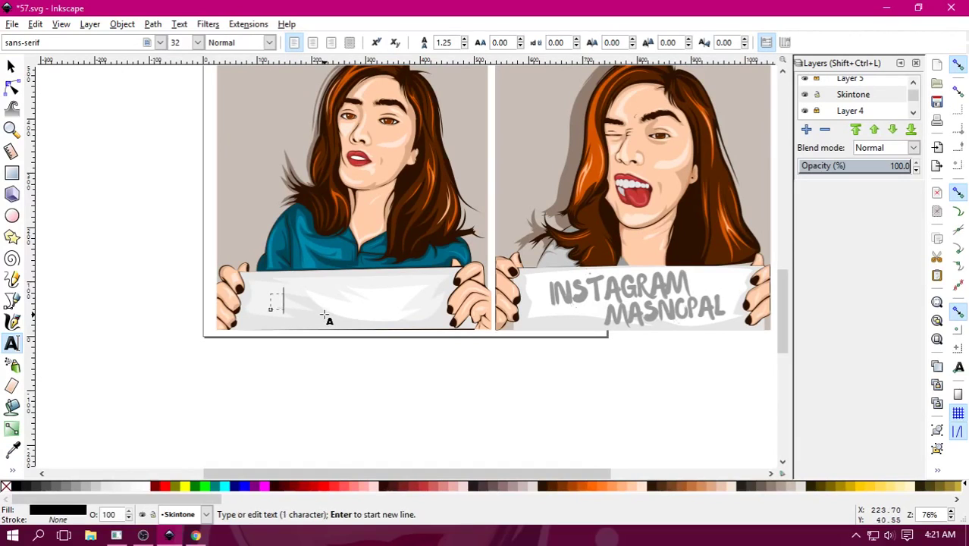
{"action": "key", "text": "BackSpace"}
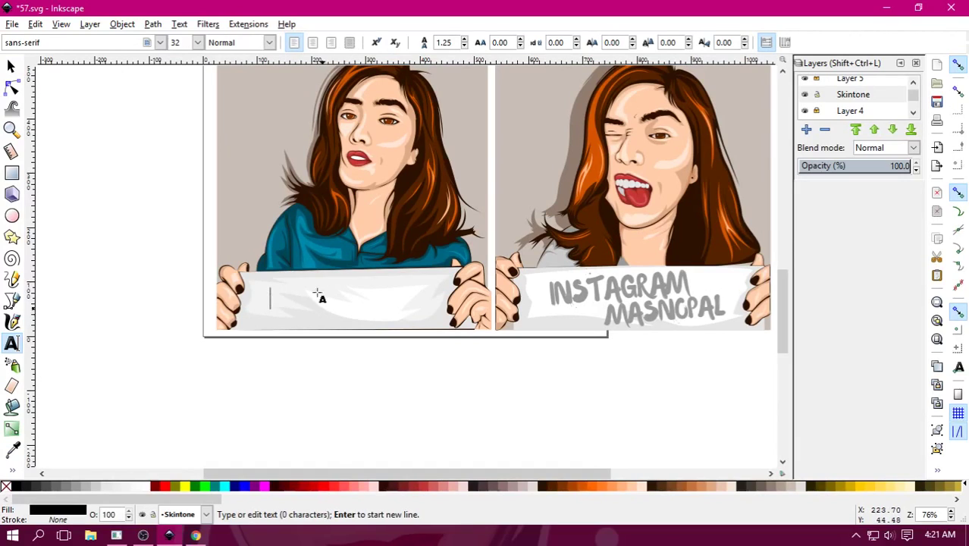
{"action": "left_click", "coordinate": [11, 67]}
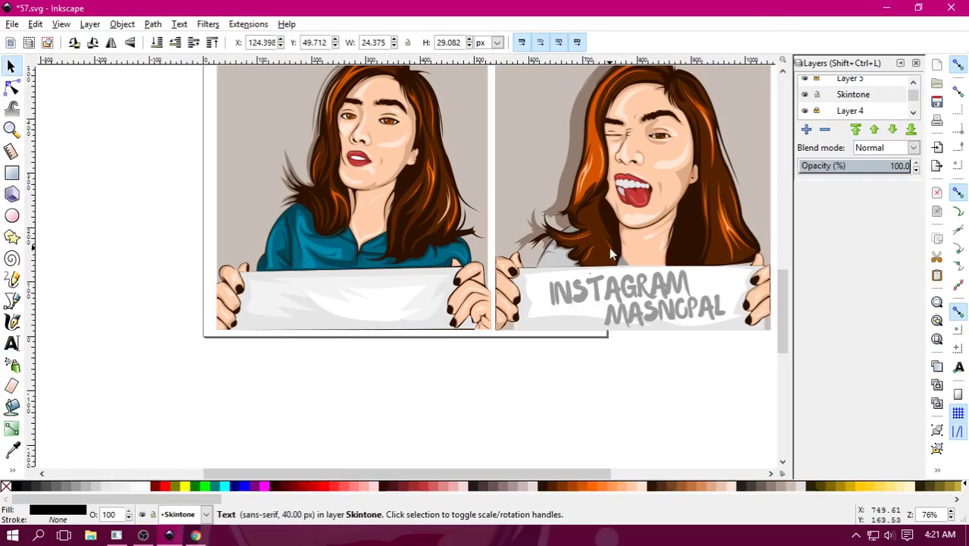
{"action": "left_click", "coordinate": [825, 97]}
{"action": "left_click", "coordinate": [832, 81]}
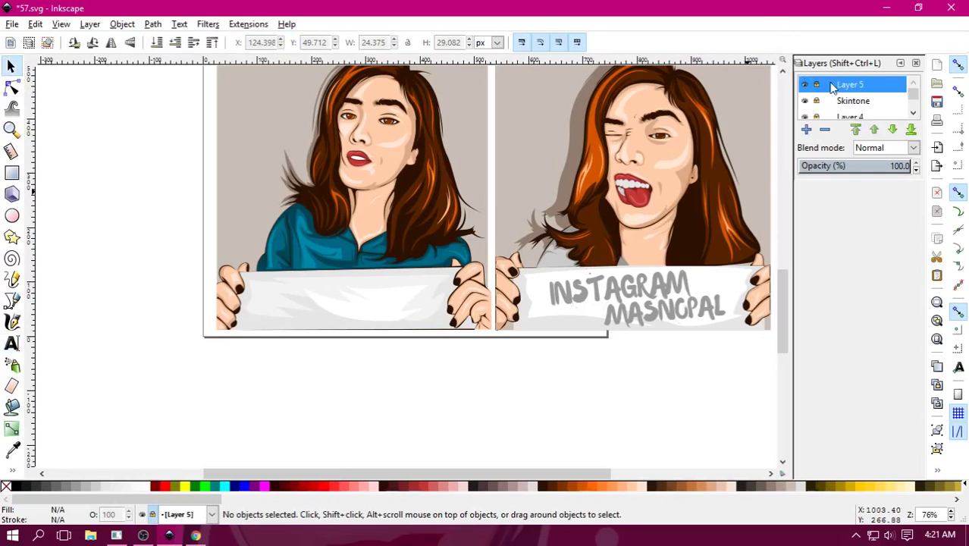
{"action": "left_click", "coordinate": [816, 85]}
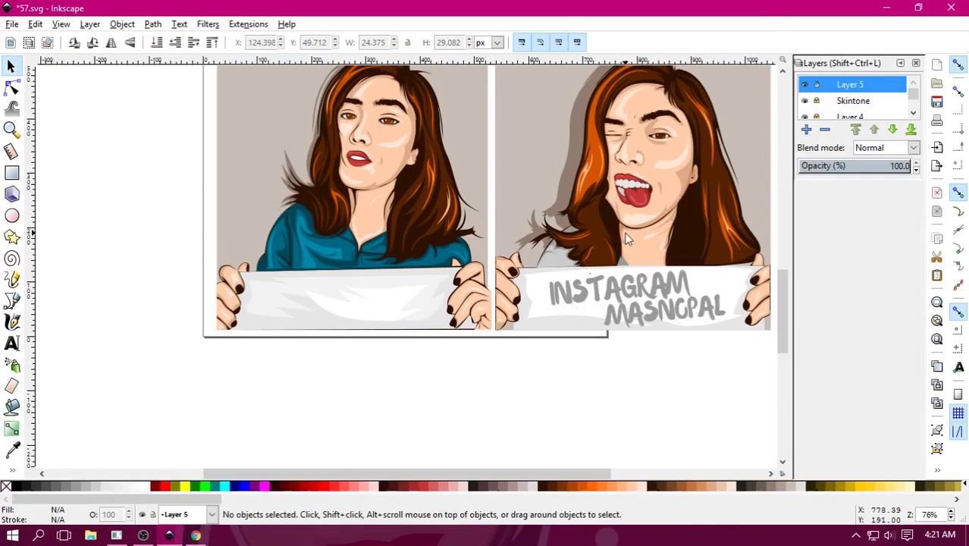
{"action": "left_click", "coordinate": [12, 347]}
{"action": "left_click", "coordinate": [277, 301]}
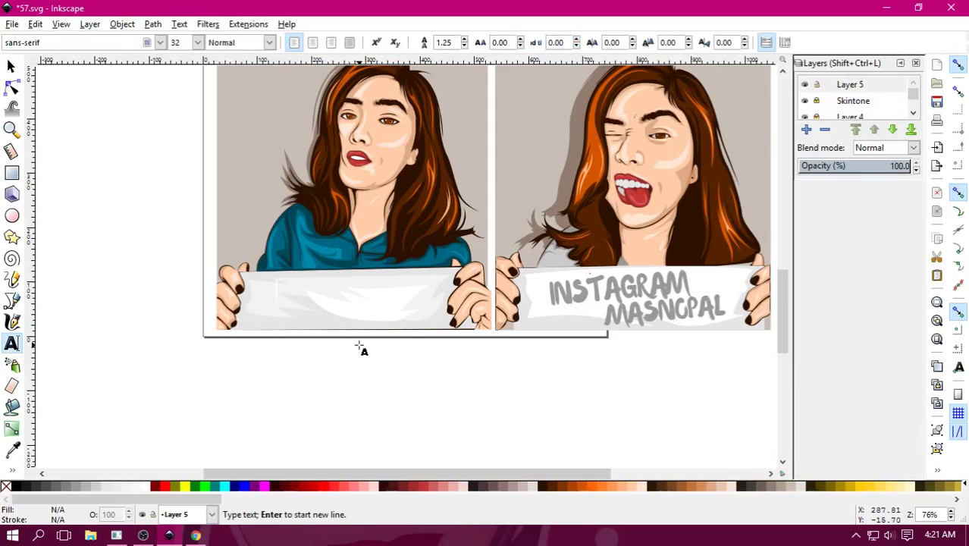
{"action": "type", "text": "YOE"}
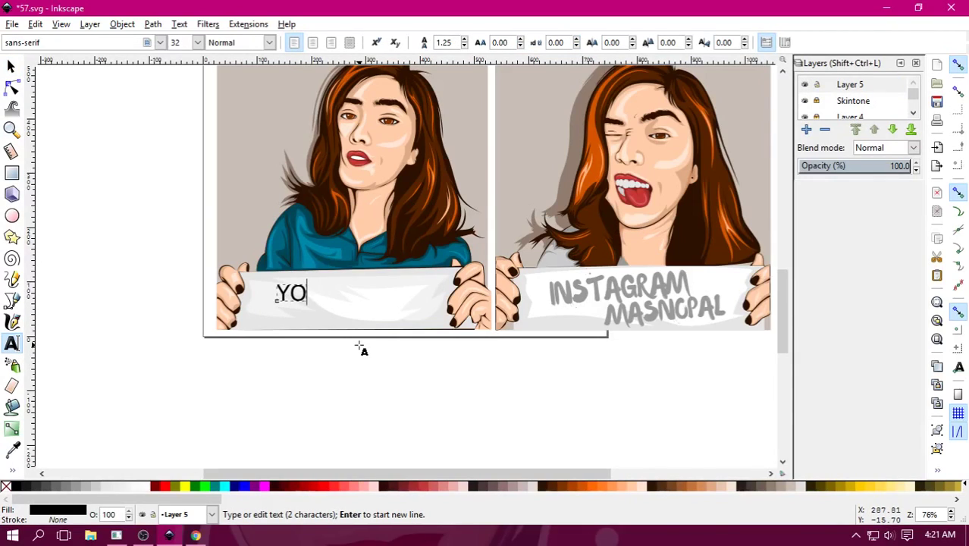
{"action": "key", "text": "BackSpace"}
{"action": "key", "text": "BackSpace"}
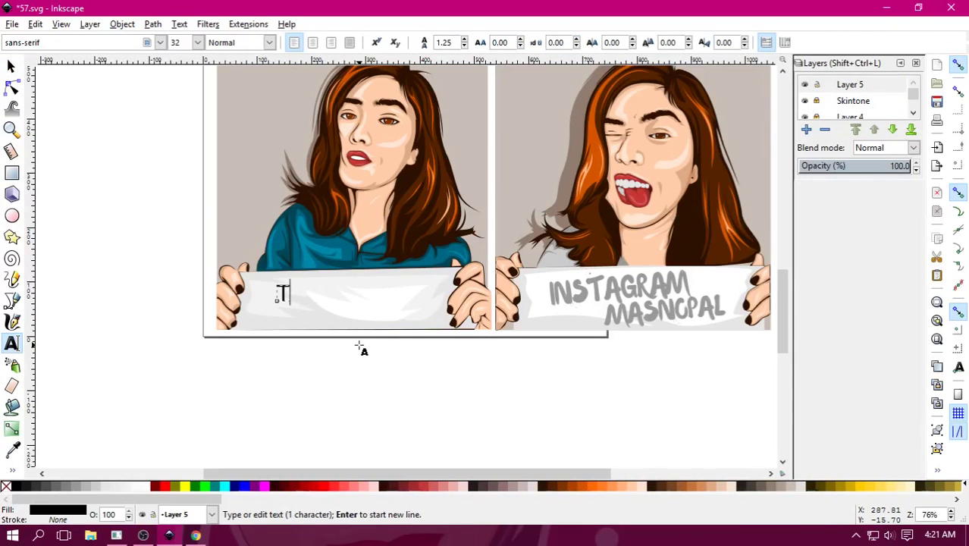
{"action": "key", "text": "BackSpace"}
{"action": "type", "text": "T"}
{"action": "type", "text": "UTOR DONG"}
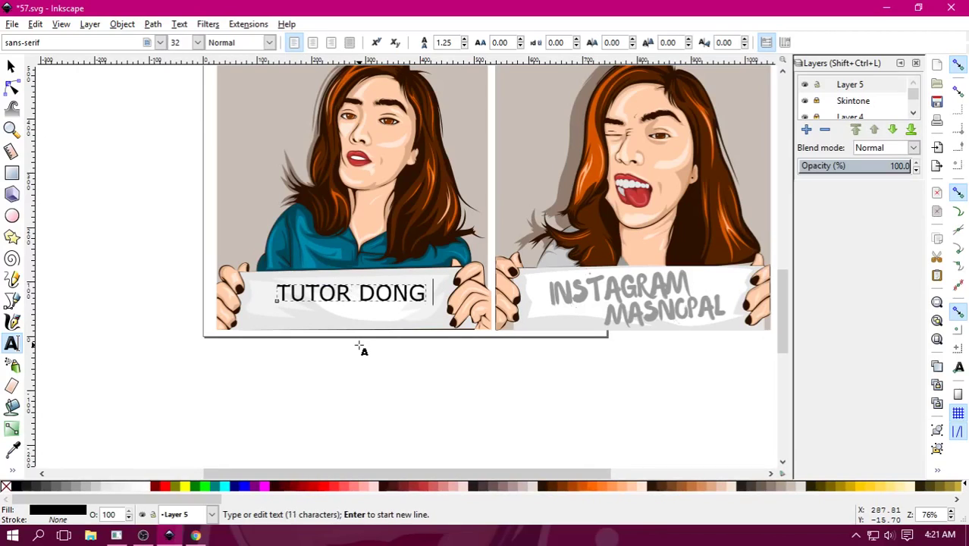
{"action": "key", "text": "Return"}
{"action": "type", "text": "GAN"}
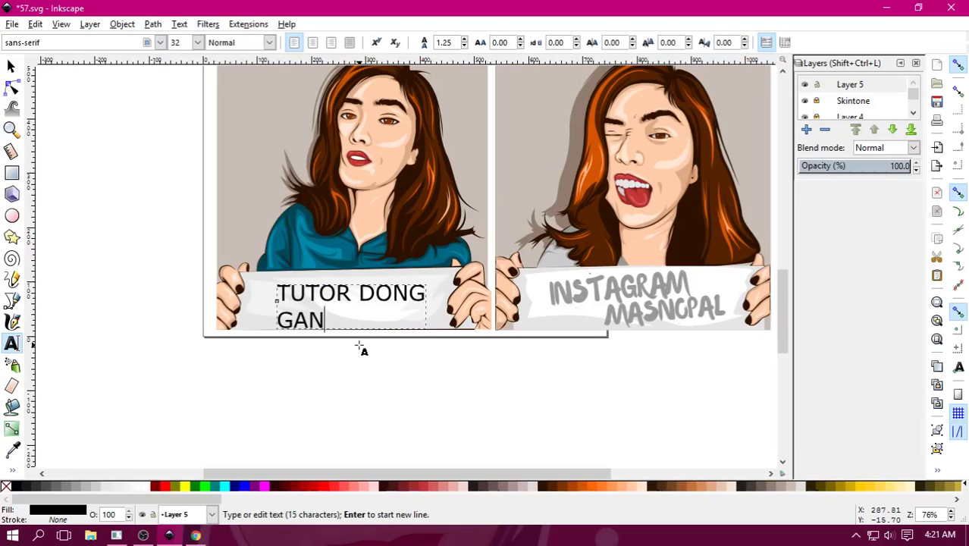
{"action": "left_click", "coordinate": [313, 42]}
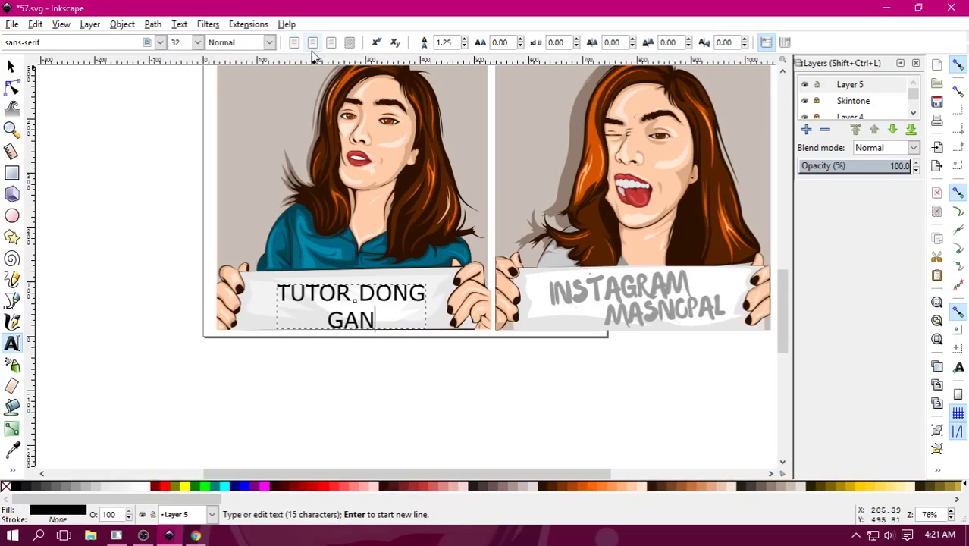
{"action": "left_click", "coordinate": [10, 67]}
{"action": "left_click", "coordinate": [369, 335]}
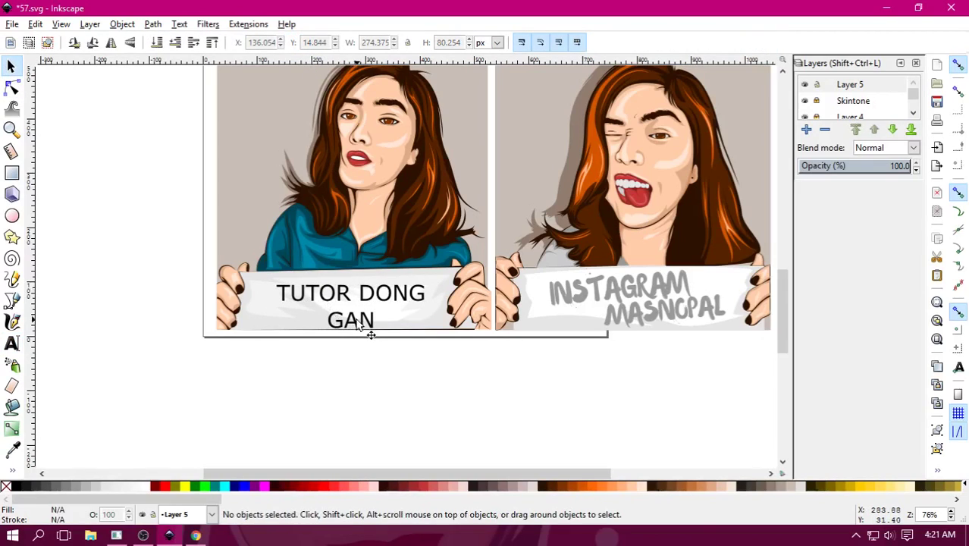
{"action": "left_click", "coordinate": [368, 327]}
{"action": "double_click", "coordinate": [350, 317]}
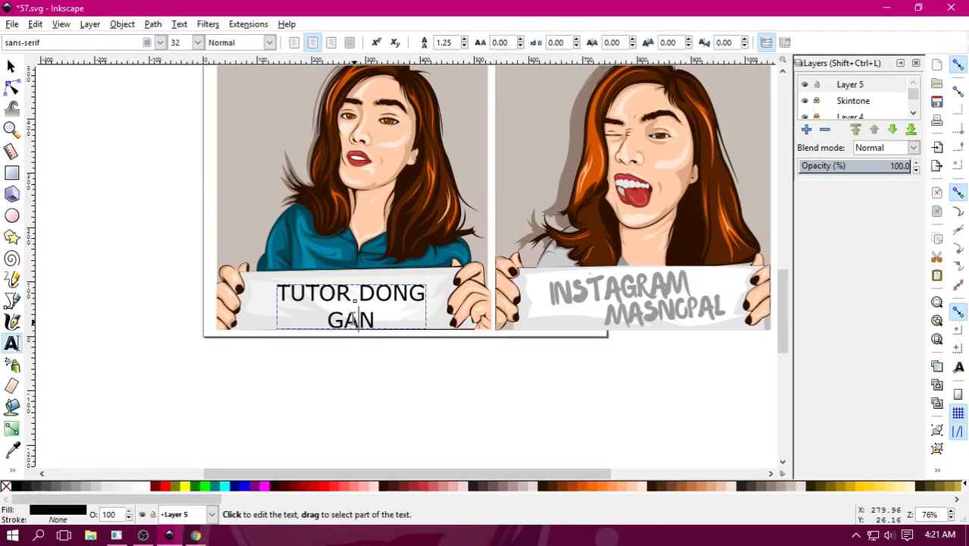
{"action": "left_click_drag", "start_coordinate": [377, 316], "coordinate": [269, 283]}
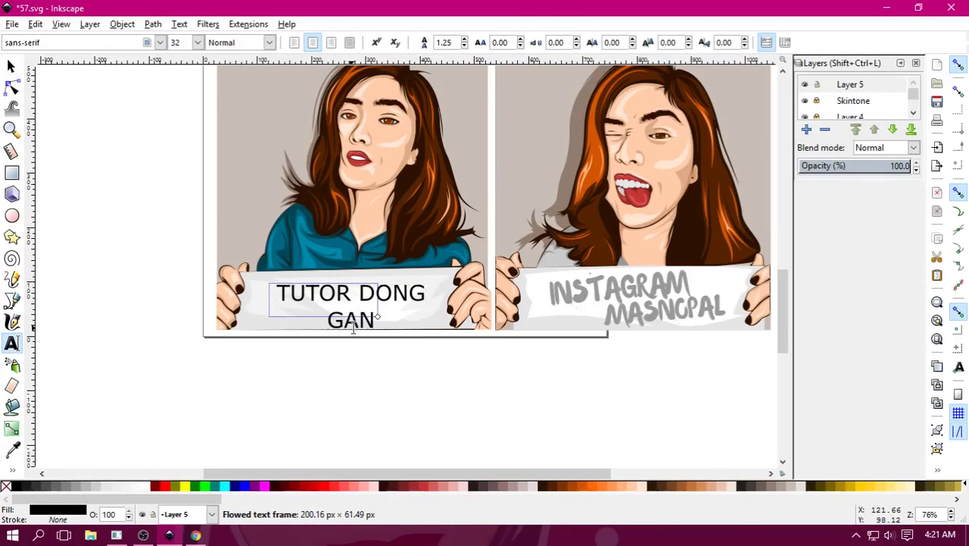
{"action": "key", "text": "F1"}
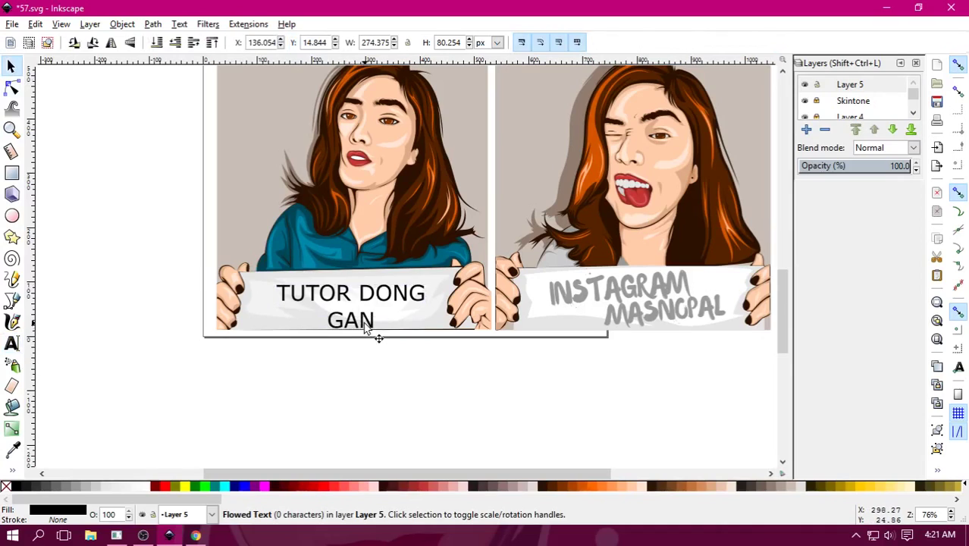
{"action": "left_click", "coordinate": [372, 326]}
{"action": "left_click", "coordinate": [371, 326]}
{"action": "key", "text": "t"}
{"action": "mouse_move", "coordinate": [375, 327]}
{"action": "left_mouse_down"}
{"action": "mouse_move", "coordinate": [326, 314]}
{"action": "mouse_move", "coordinate": [453, 430]}
{"action": "left_mouse_up"}
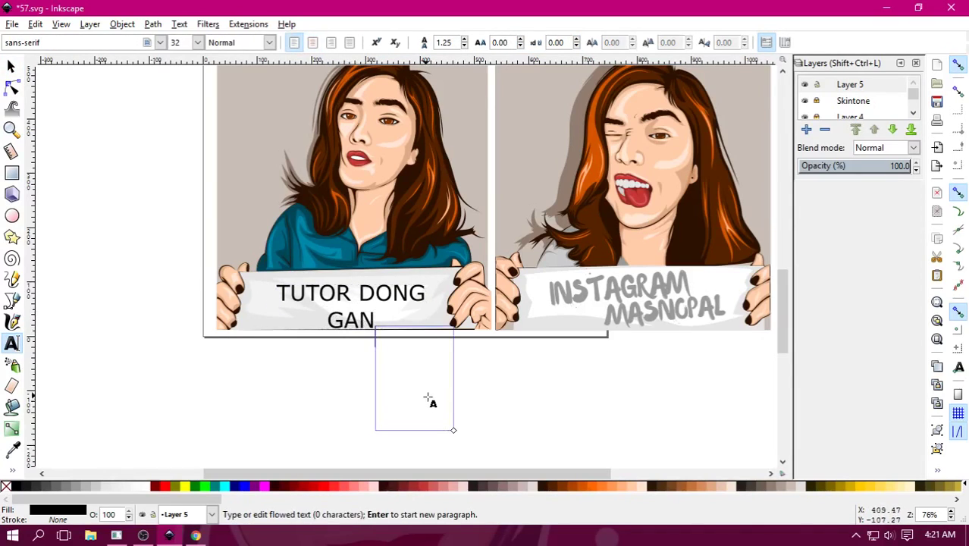
{"action": "left_click", "coordinate": [10, 66]}
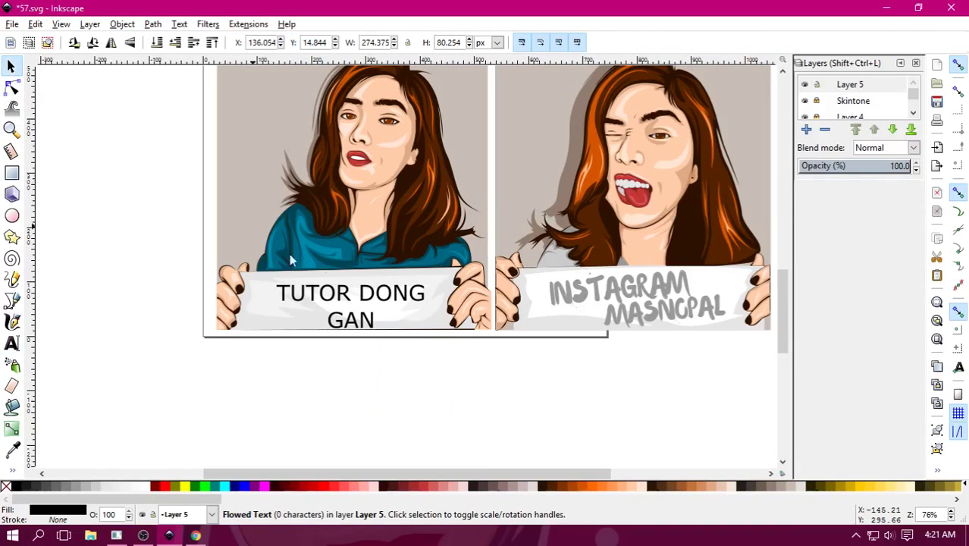
{"action": "left_click", "coordinate": [371, 321]}
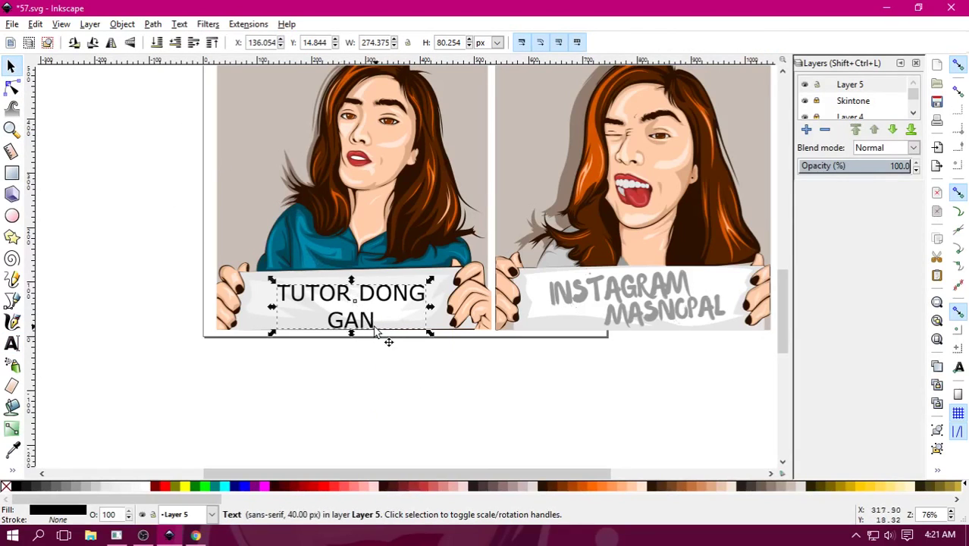
{"action": "double_click", "coordinate": [373, 326]}
Restyle TUTOR DONG GAN in 40% gray Waterlily, scaled and tilted onto the left sign.
{"action": "left_click", "coordinate": [160, 42]}
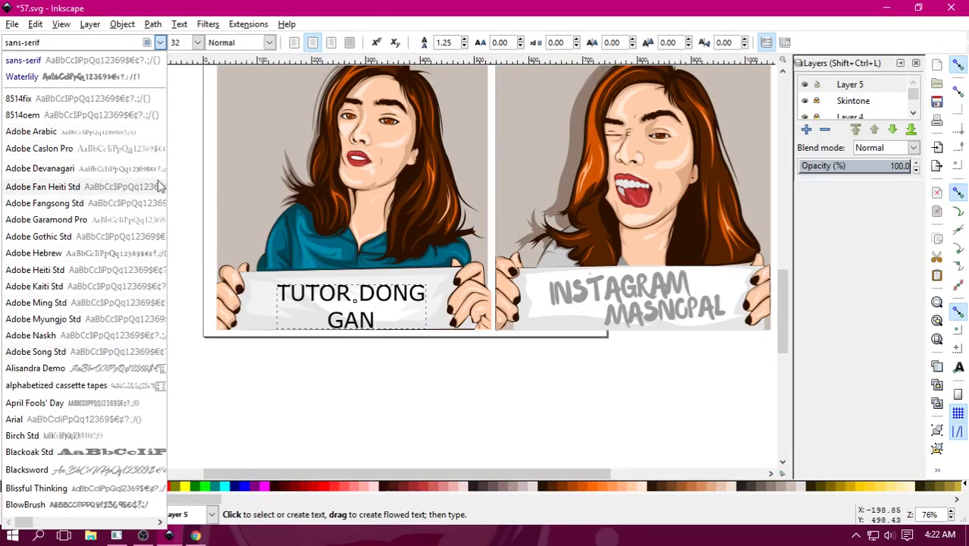
{"action": "left_click", "coordinate": [22, 76]}
{"action": "left_click", "coordinate": [11, 66]}
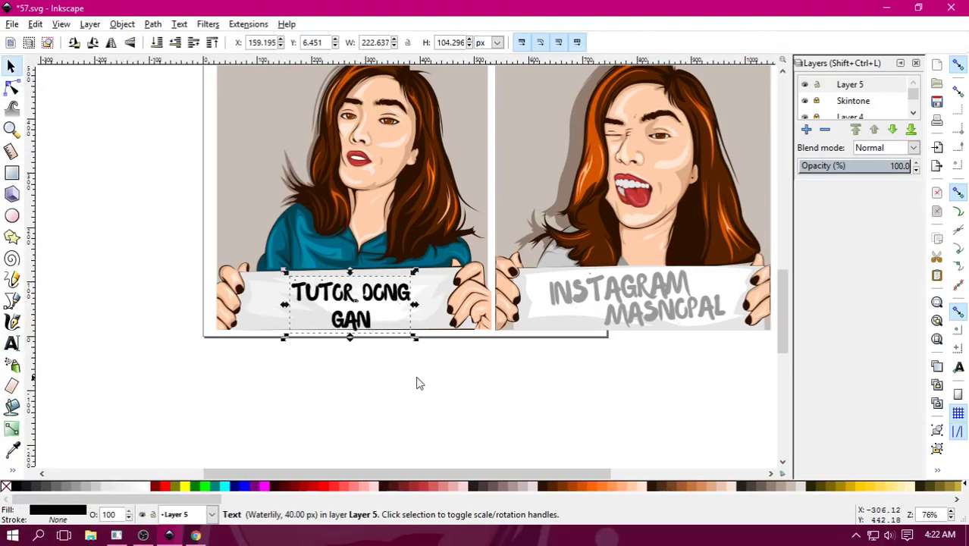
{"action": "mouse_move", "coordinate": [414, 339]}
{"action": "left_mouse_down"}
{"action": "mouse_move", "coordinate": [401, 329]}
{"action": "mouse_move", "coordinate": [406, 318]}
{"action": "mouse_move", "coordinate": [405, 331]}
{"action": "mouse_move", "coordinate": [445, 341]}
{"action": "left_mouse_up"}
{"action": "left_click", "coordinate": [373, 325]}
{"action": "left_click", "coordinate": [372, 323]}
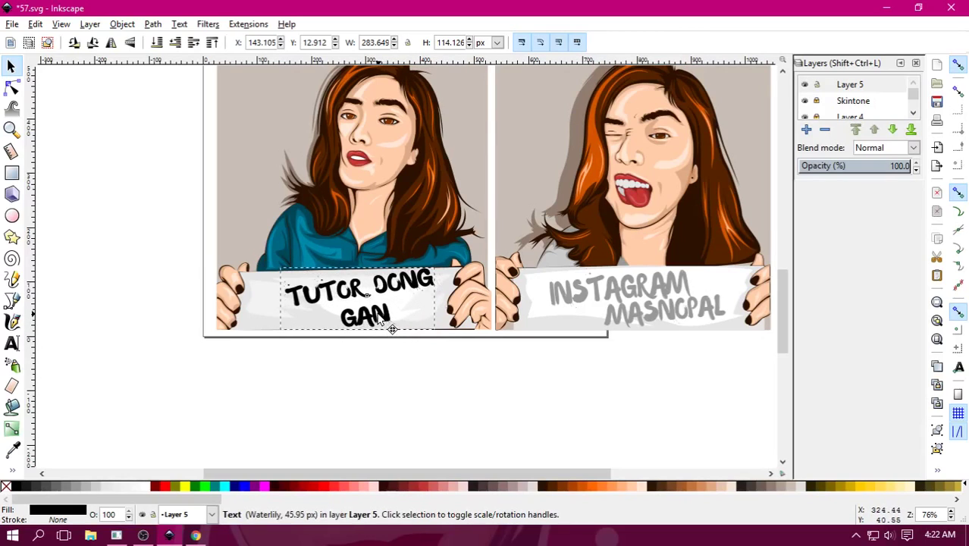
{"action": "left_click_drag", "start_coordinate": [385, 325], "coordinate": [371, 320]}
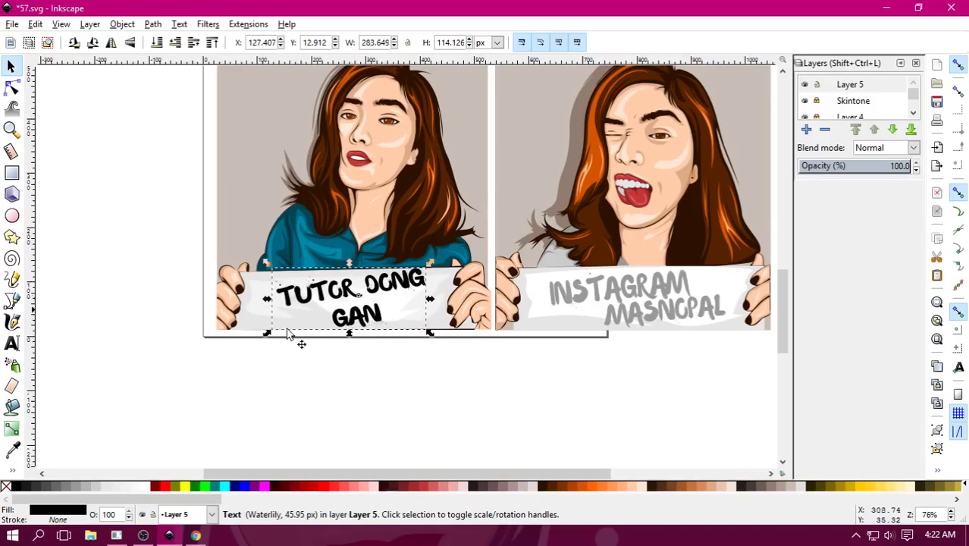
{"action": "left_click", "coordinate": [85, 486]}
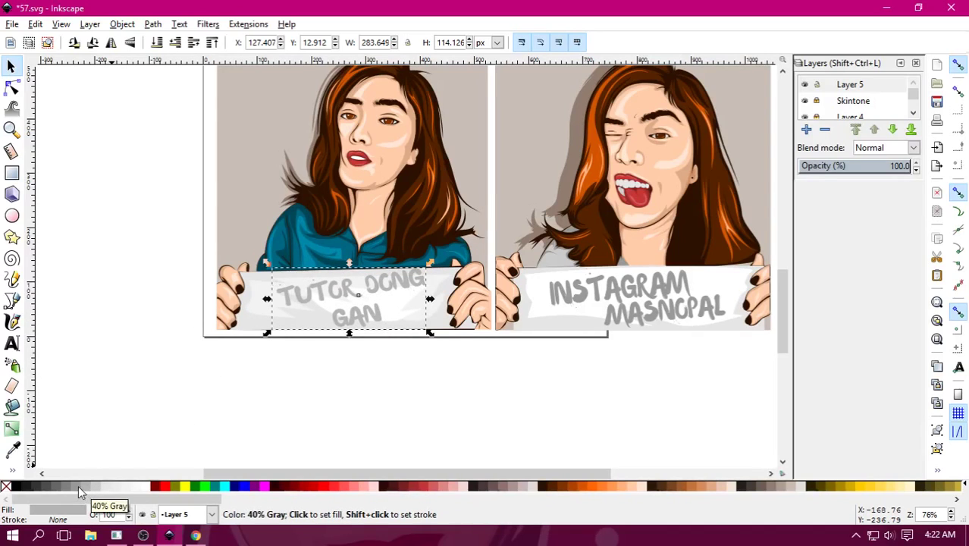
Tilt the sign text slightly more to match the sign's angle.
{"action": "left_click", "coordinate": [387, 402]}
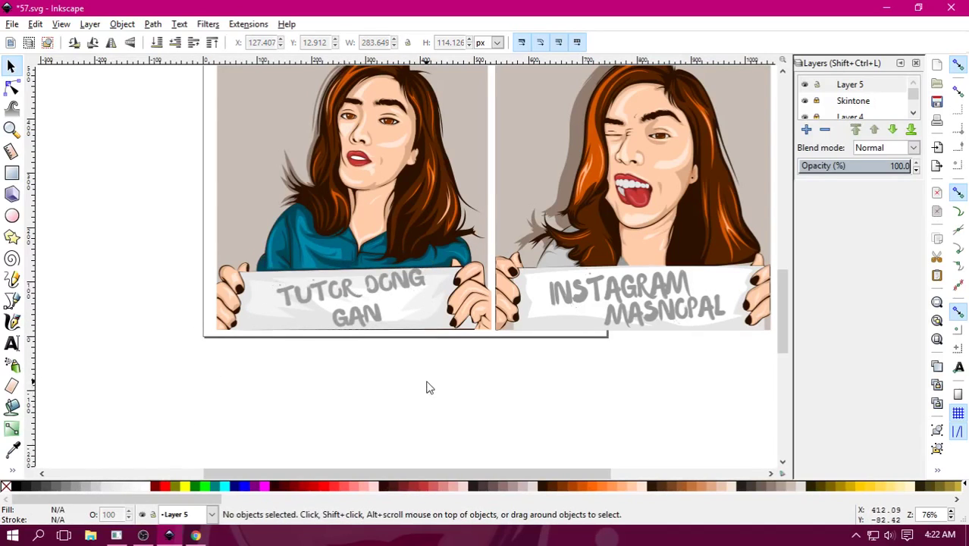
{"action": "left_click_drag", "start_coordinate": [427, 388], "coordinate": [317, 384]}
{"action": "left_click", "coordinate": [266, 322]}
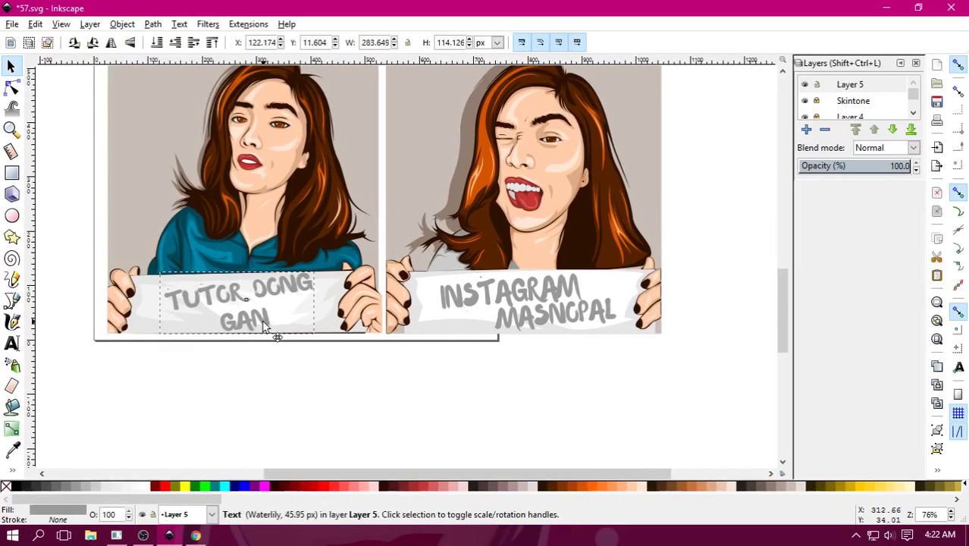
{"action": "left_click", "coordinate": [305, 293]}
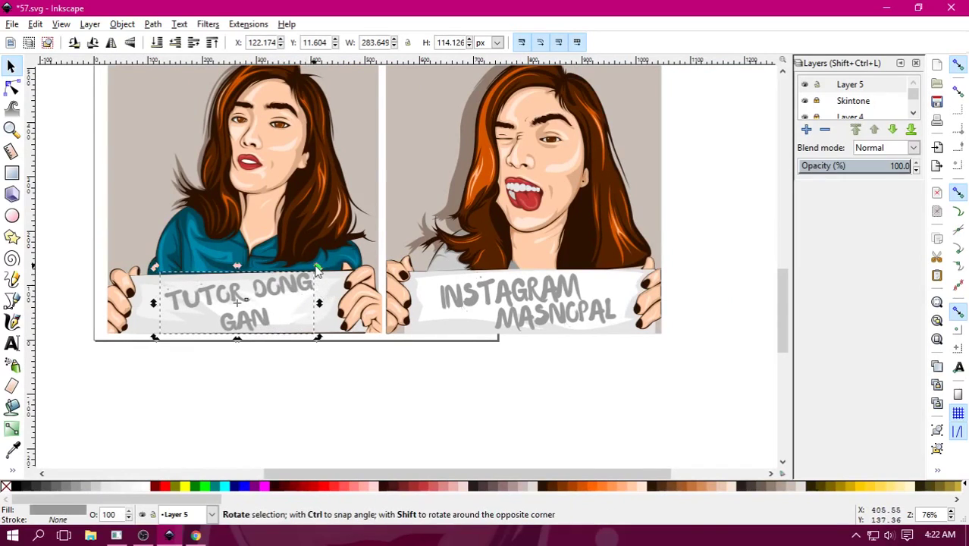
{"action": "left_click_drag", "start_coordinate": [319, 270], "coordinate": [323, 281]}
{"action": "left_click", "coordinate": [283, 446]}
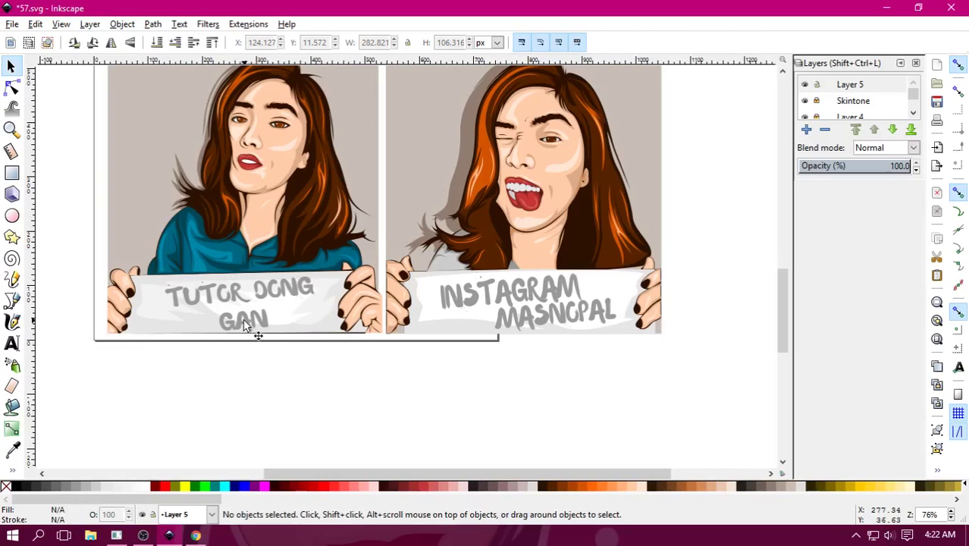
{"action": "left_click_drag", "start_coordinate": [258, 268], "coordinate": [341, 313]}
Add a text line below the portraits reading 'RIMAKASIH SUDAH NONTON TUTORIAL SEDEHANA BGT: INI WKWKW'.
{"action": "scroll", "coordinate": [342, 297], "scroll_direction": "up", "scroll_amount": 3}
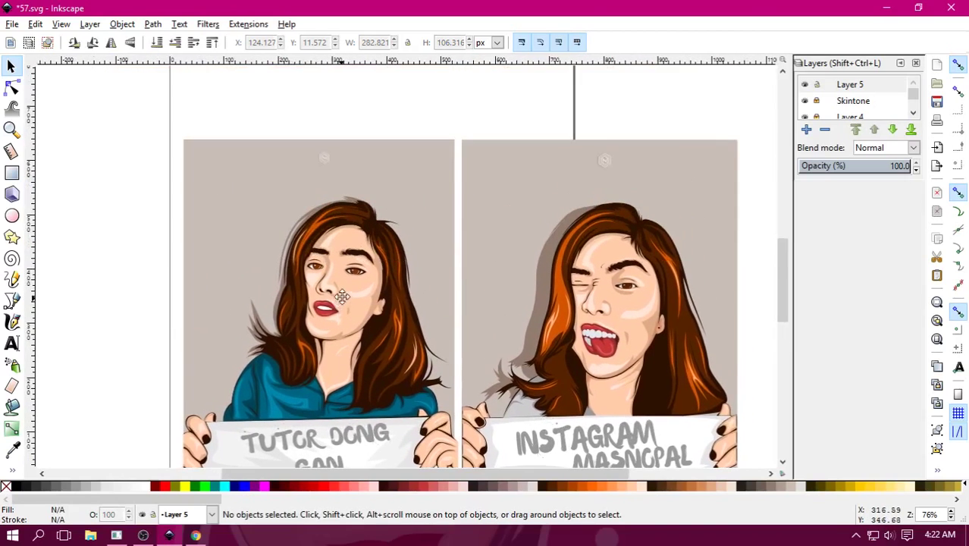
{"action": "scroll", "coordinate": [395, 277], "scroll_direction": "down", "scroll_amount": 1, "text": "ctrl"}
{"action": "scroll", "coordinate": [428, 278], "scroll_direction": "down", "scroll_amount": 1, "text": "ctrl"}
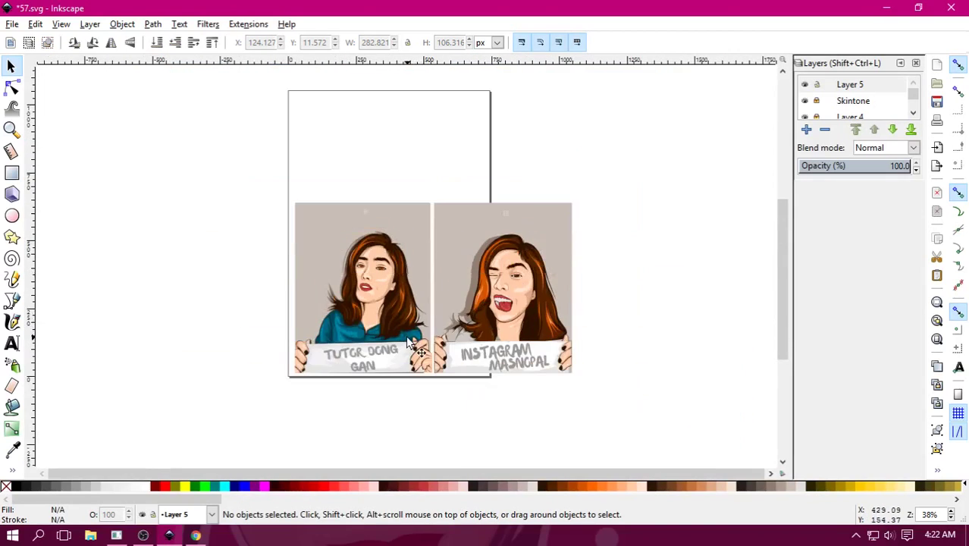
{"action": "left_click", "coordinate": [11, 342]}
{"action": "left_click", "coordinate": [281, 426]}
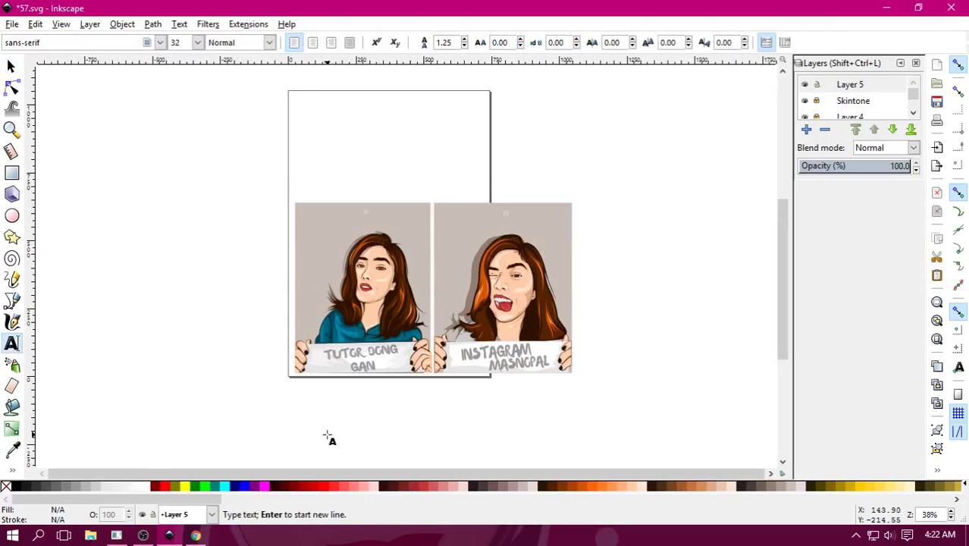
{"action": "type", "text": "JERIMAK"}
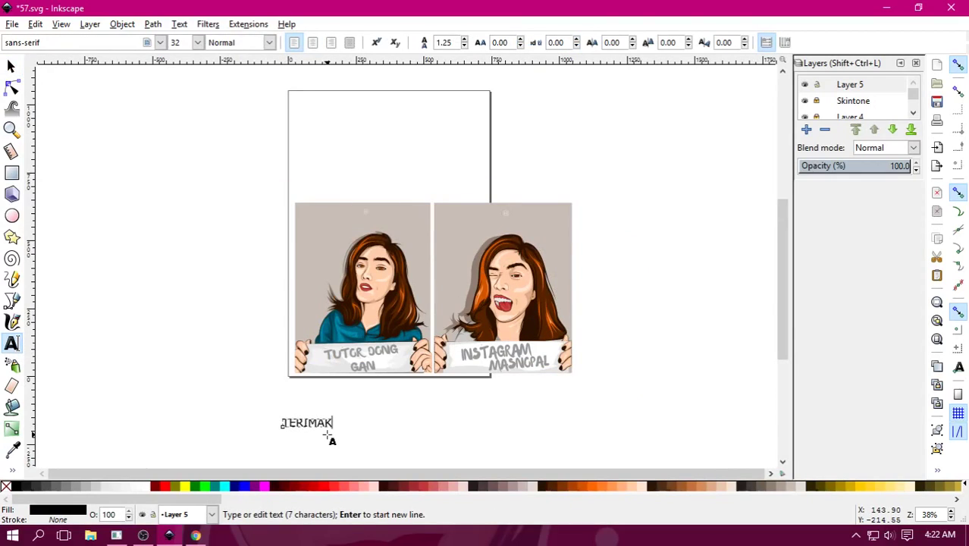
{"action": "type", "text": "ASIH S"}
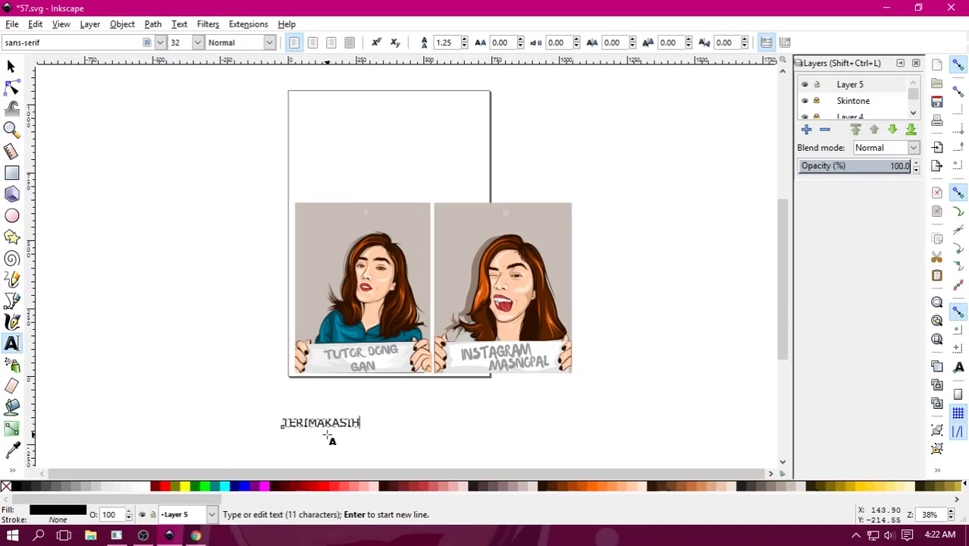
{"action": "type", "text": "UDAH NONTON "}
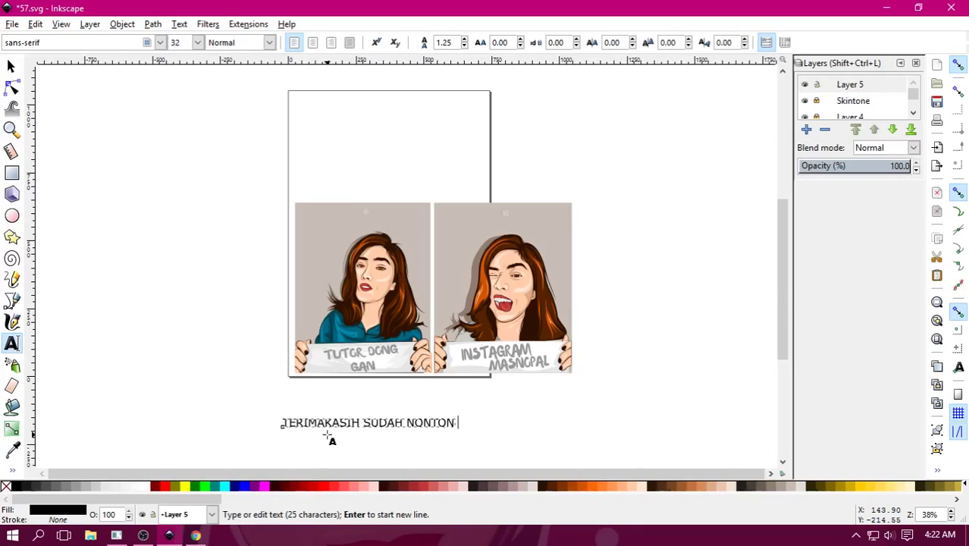
{"action": "type", "text": "TUTORIAL"}
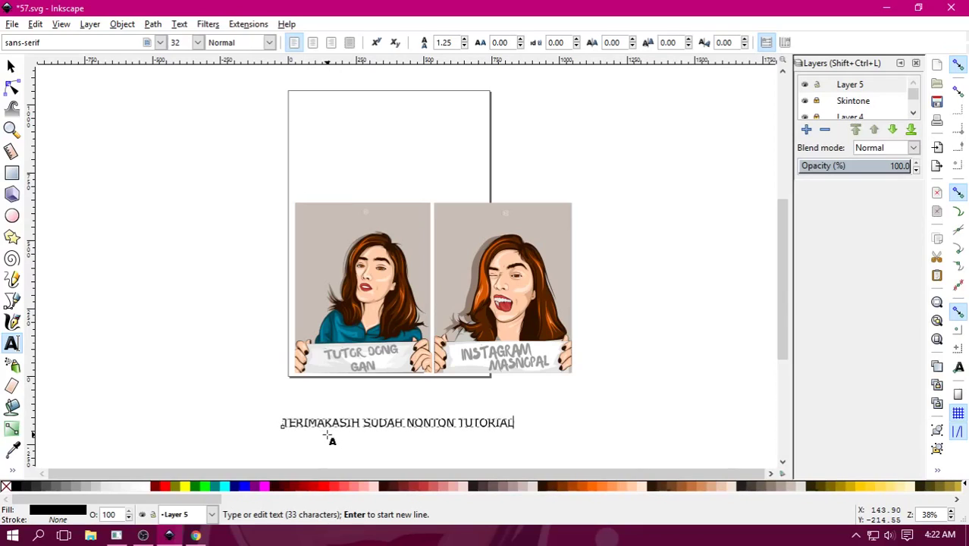
{"action": "type", "text": " SEDE"}
{"action": "type", "text": "RHA"}
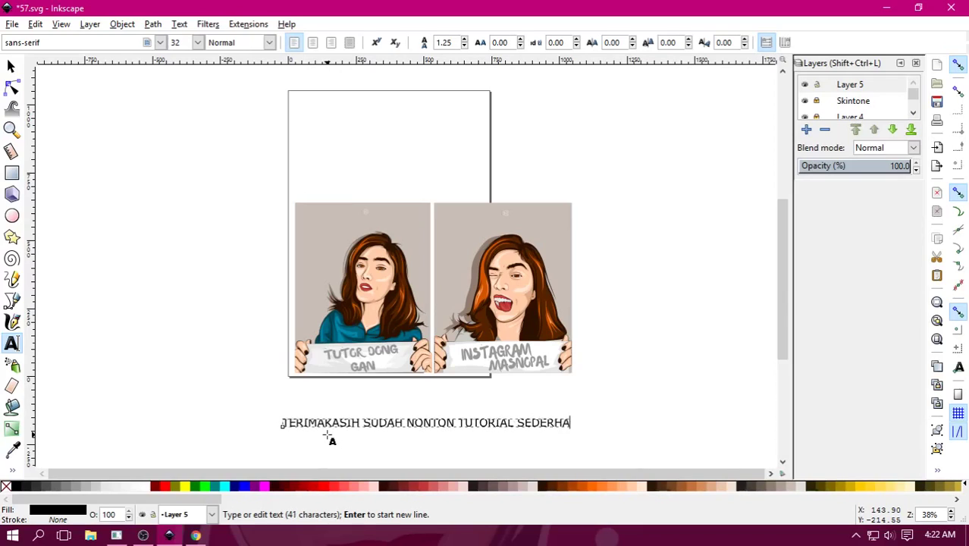
{"action": "type", "text": "NA BGT: INI"}
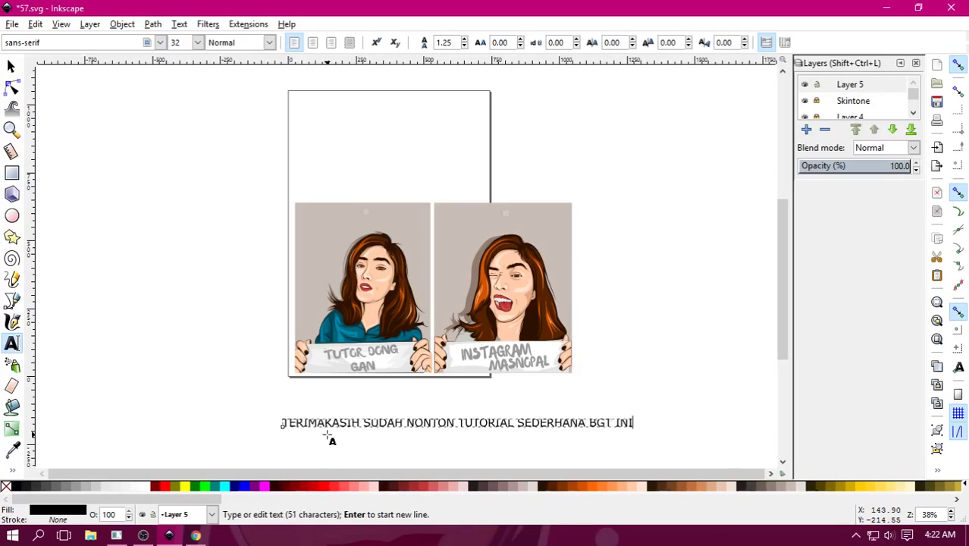
{"action": "type", "text": " WKWKW"}
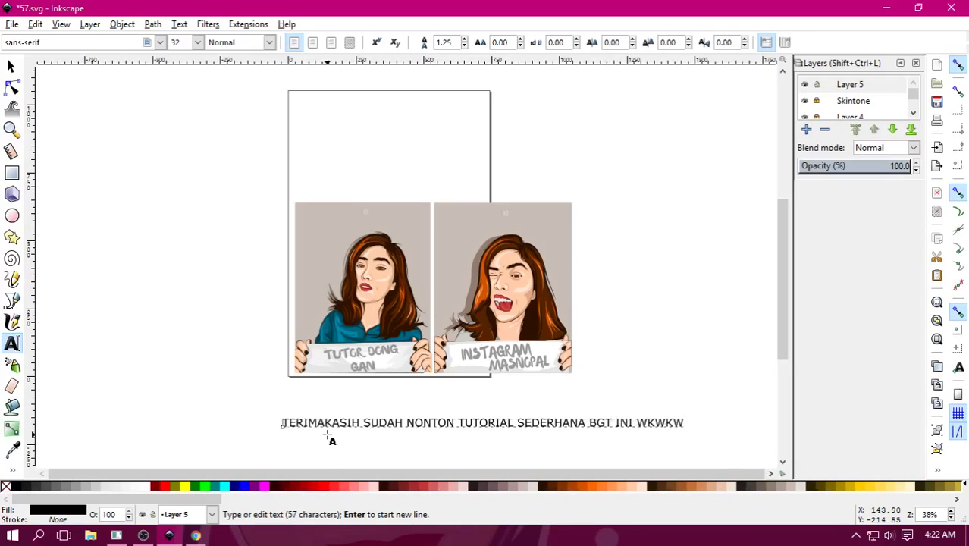
Replace the thank-you line with 'Semoga bermanfaat :D'.
{"action": "key", "text": "BackSpace"}
{"action": "key", "text": "BackSpace"}
{"action": "key", "text": "BackSpace"}
{"action": "key", "text": "BackSpace"}
{"action": "key", "text": "BackSpace"}
{"action": "key", "text": "BackSpace"}
{"action": "key", "text": "BackSpace"}
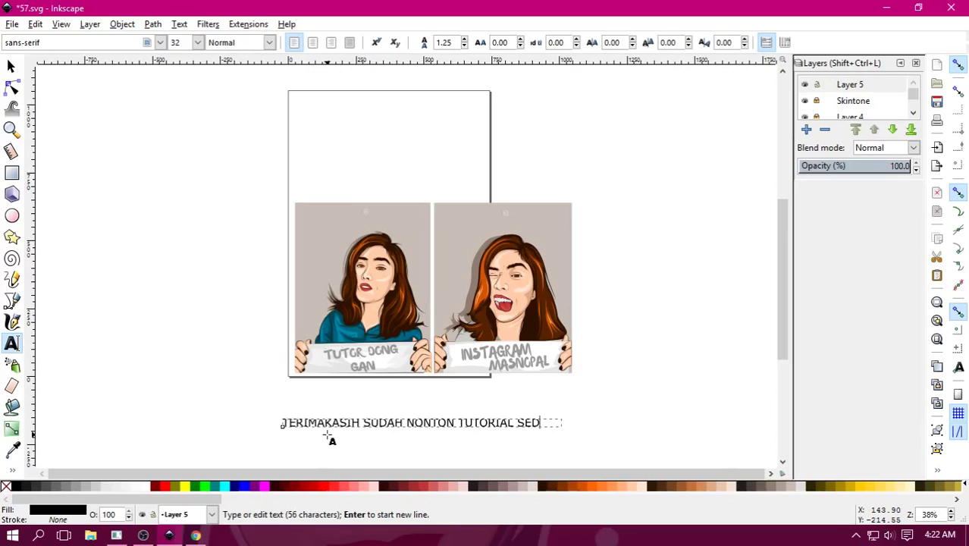
{"action": "key", "text": "BackSpace"}
{"action": "key", "text": "BackSpace"}
{"action": "key", "text": "BackSpace"}
{"action": "key", "text": "BackSpace"}
{"action": "key", "text": "BackSpace"}
{"action": "key", "text": "BackSpace"}
{"action": "key", "text": "BackSpace"}
{"action": "key", "text": "BackSpace"}
{"action": "key", "text": "BackSpace"}
{"action": "type", "text": "S"}
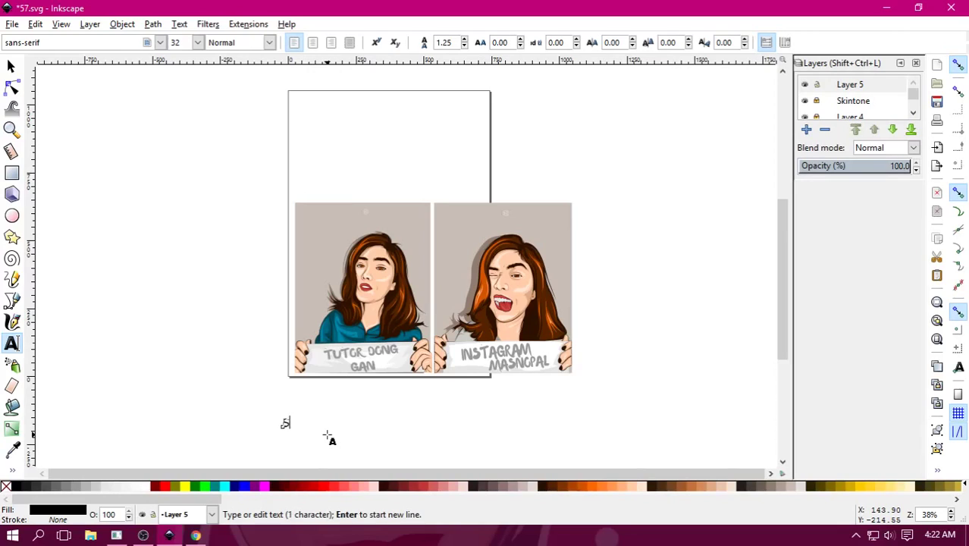
{"action": "type", "text": "emoga berma"}
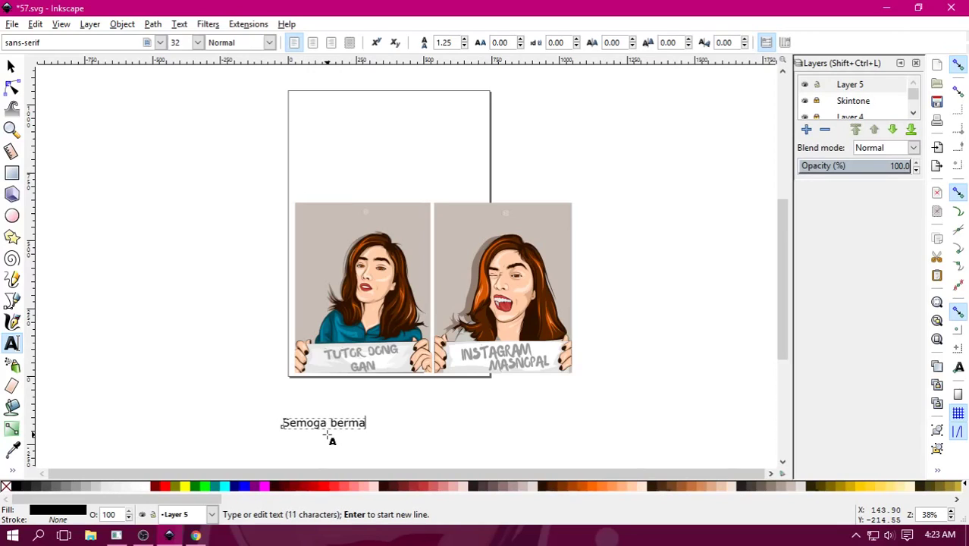
{"action": "type", "text": "nfaat"}
{"action": "type", "text": " :D"}
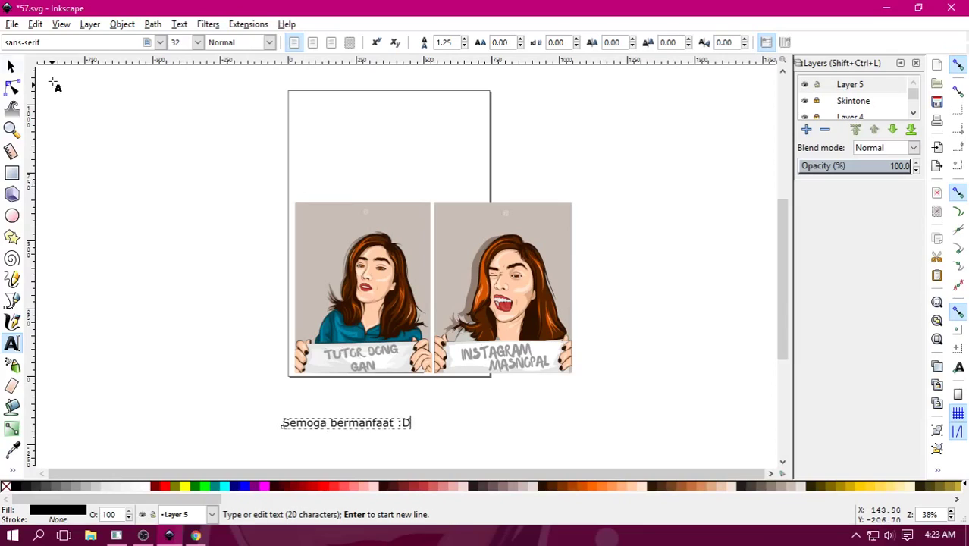